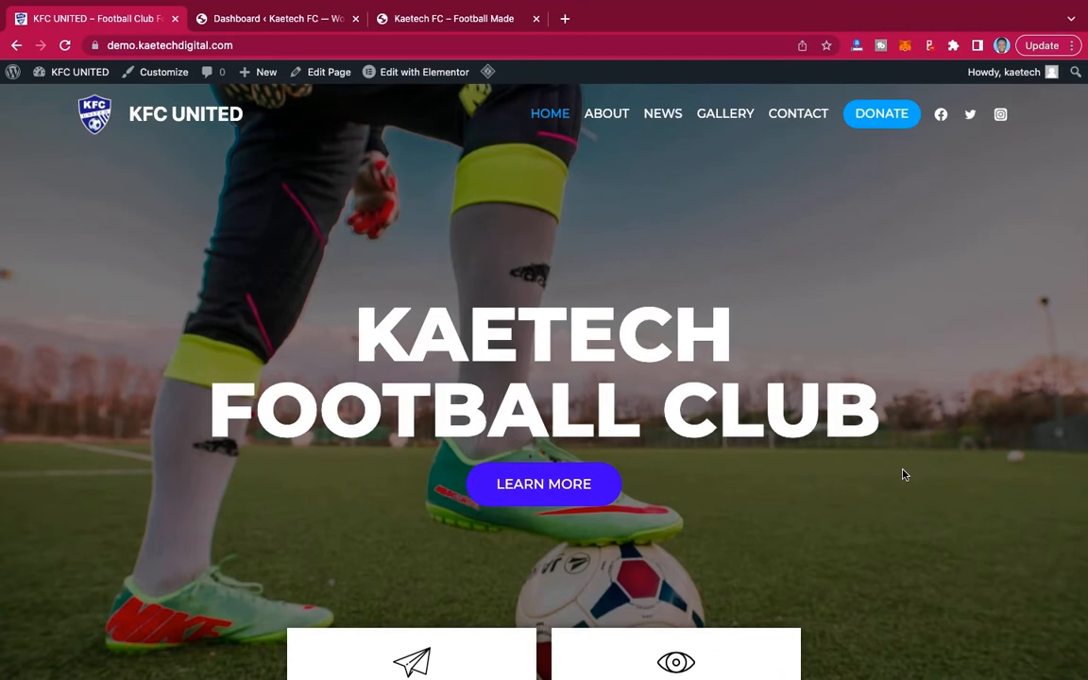
# Look over the finished KFC United home page from the hero banner down to the donation section and footer.
pyautogui.scroll(-15, 902, 474)
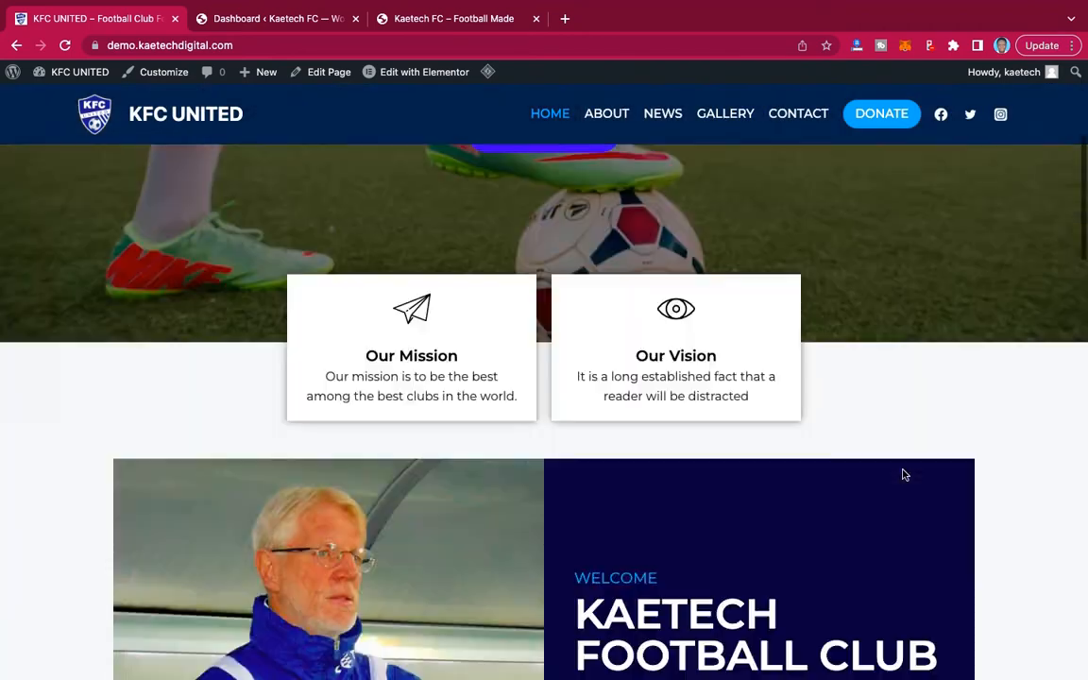
pyautogui.scroll(-8, 902, 474)
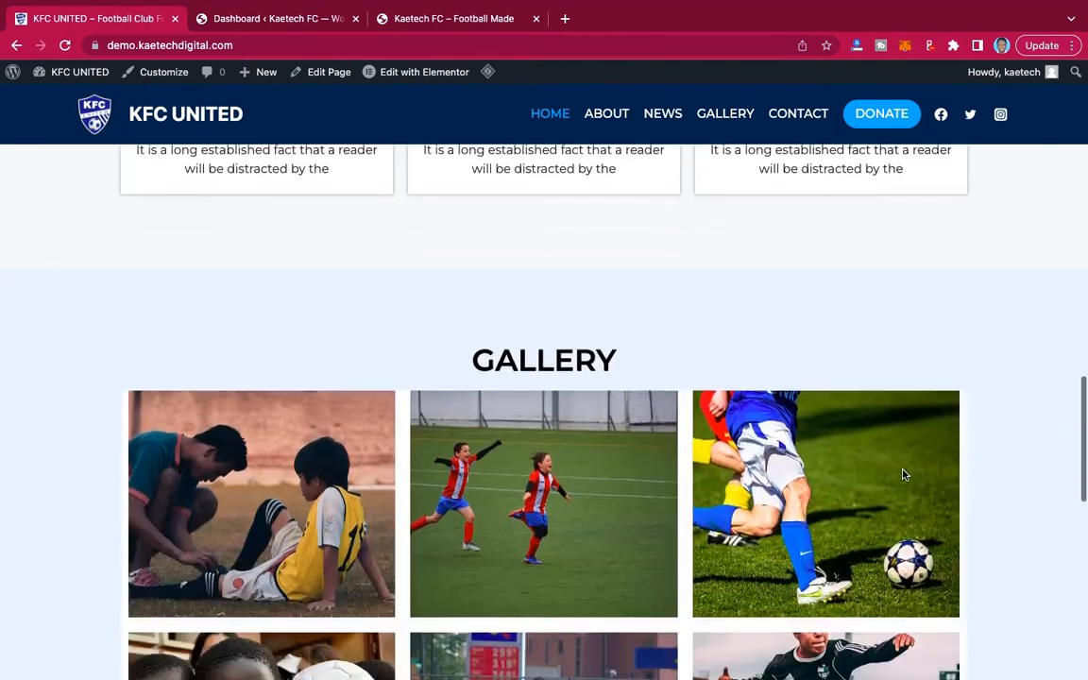
pyautogui.scroll(-4, 903, 474)
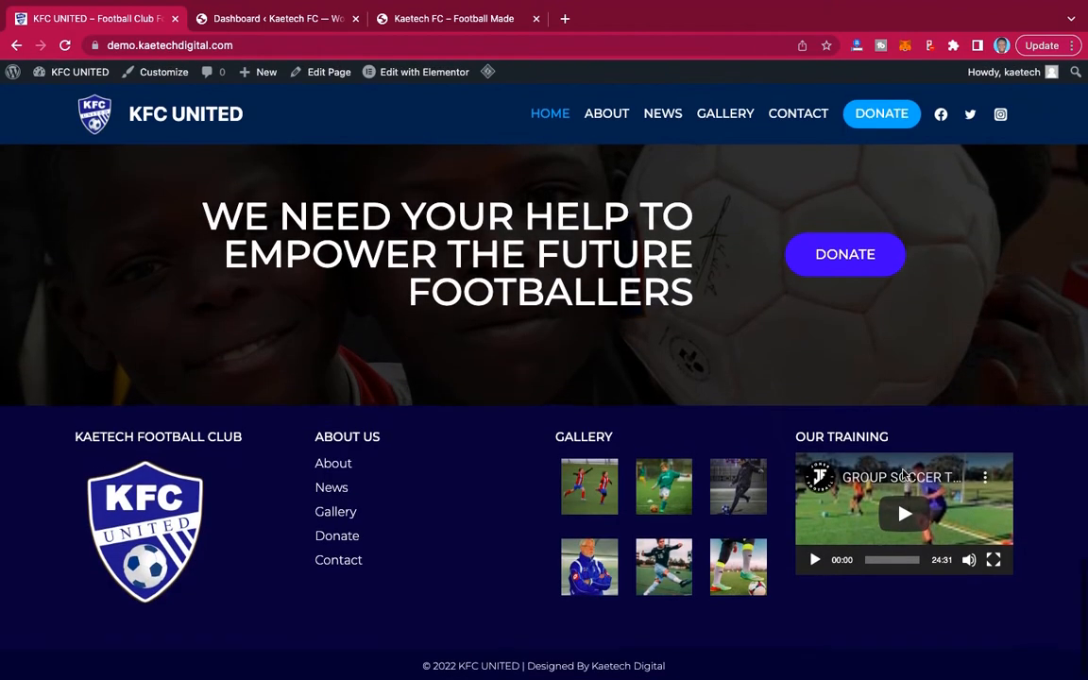
pyautogui.scroll(20, 902, 472)
pyautogui.scroll(8, 902, 474)
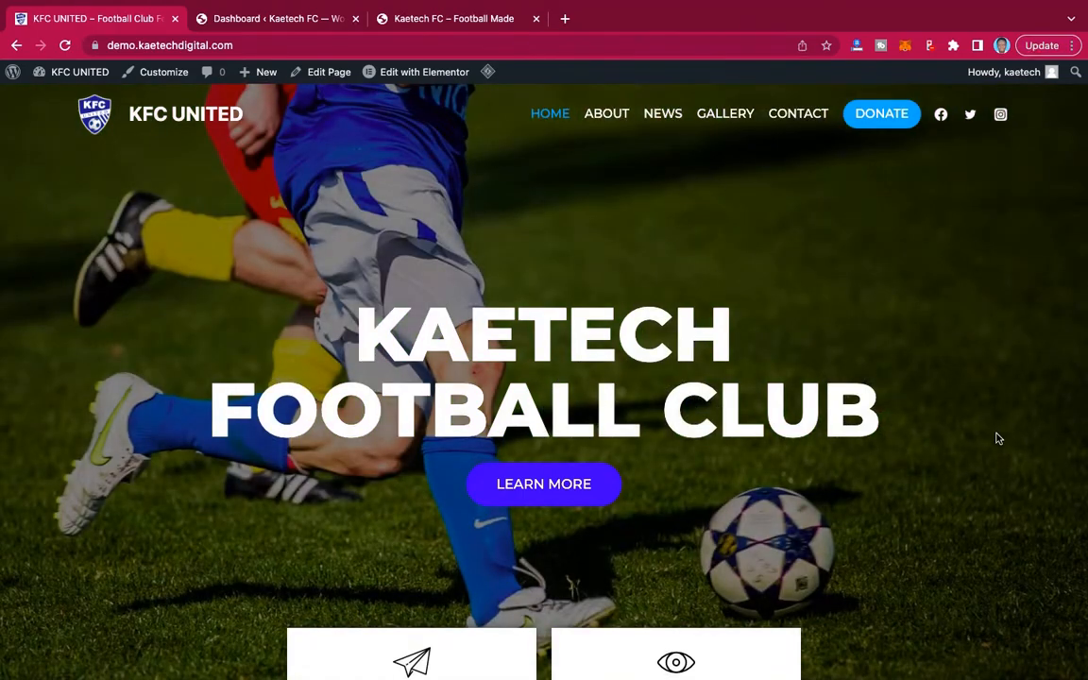
pyautogui.scroll(-15, 1022, 488)
pyautogui.scroll(1, 1023, 488)
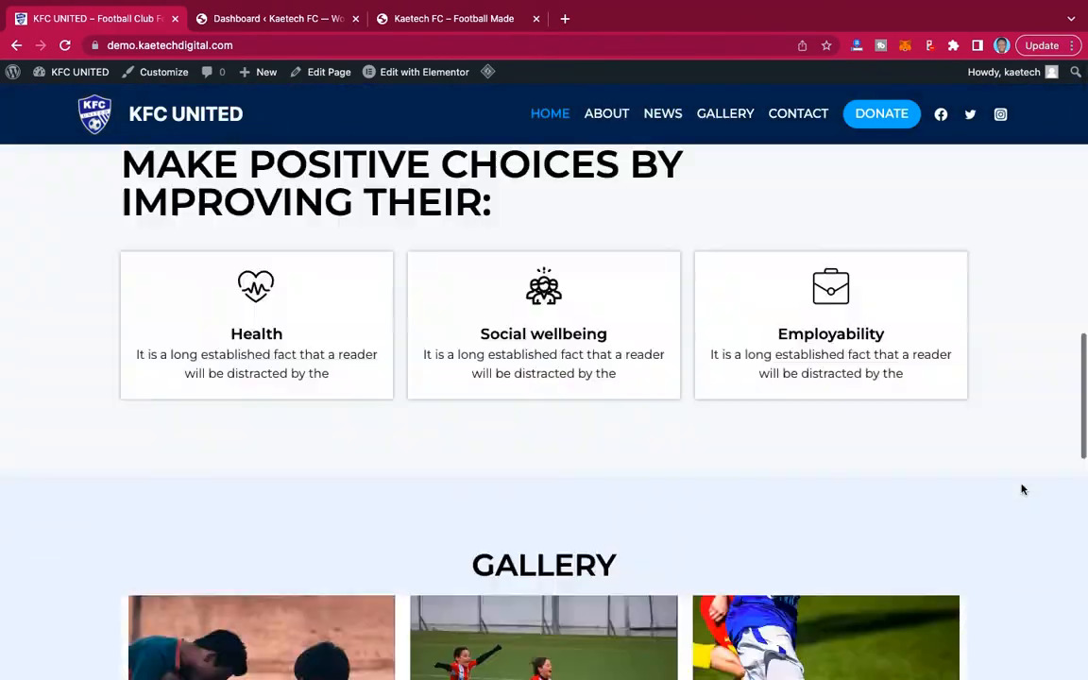
pyautogui.scroll(-5, 1023, 488)
pyautogui.scroll(20, 1023, 488)
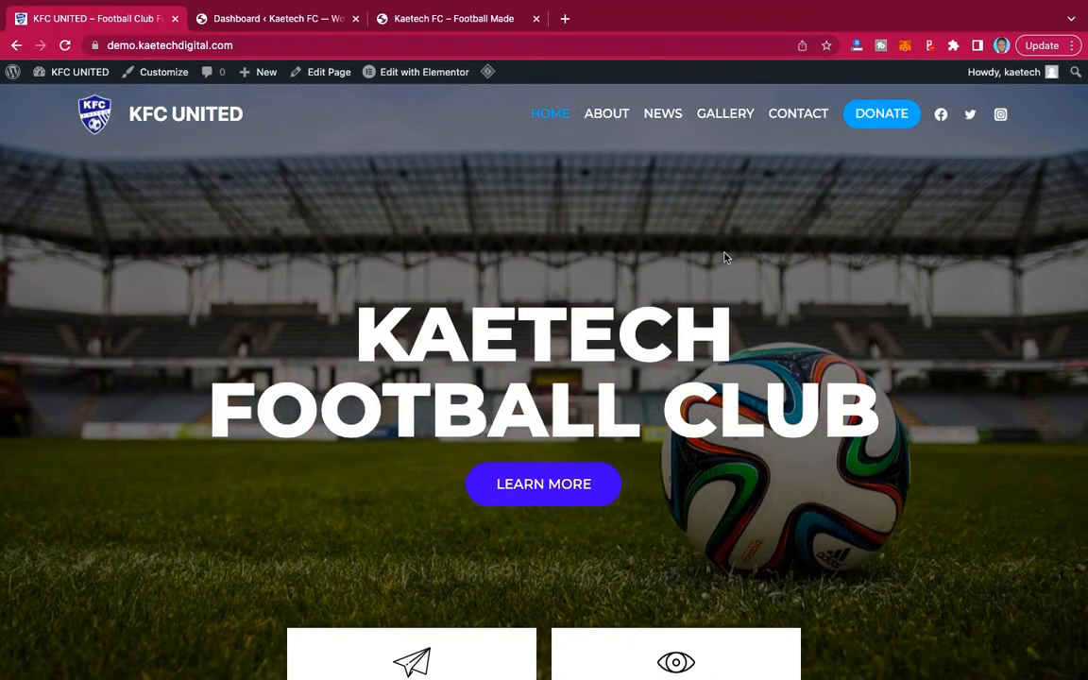
pyautogui.scroll(-3, 725, 257)
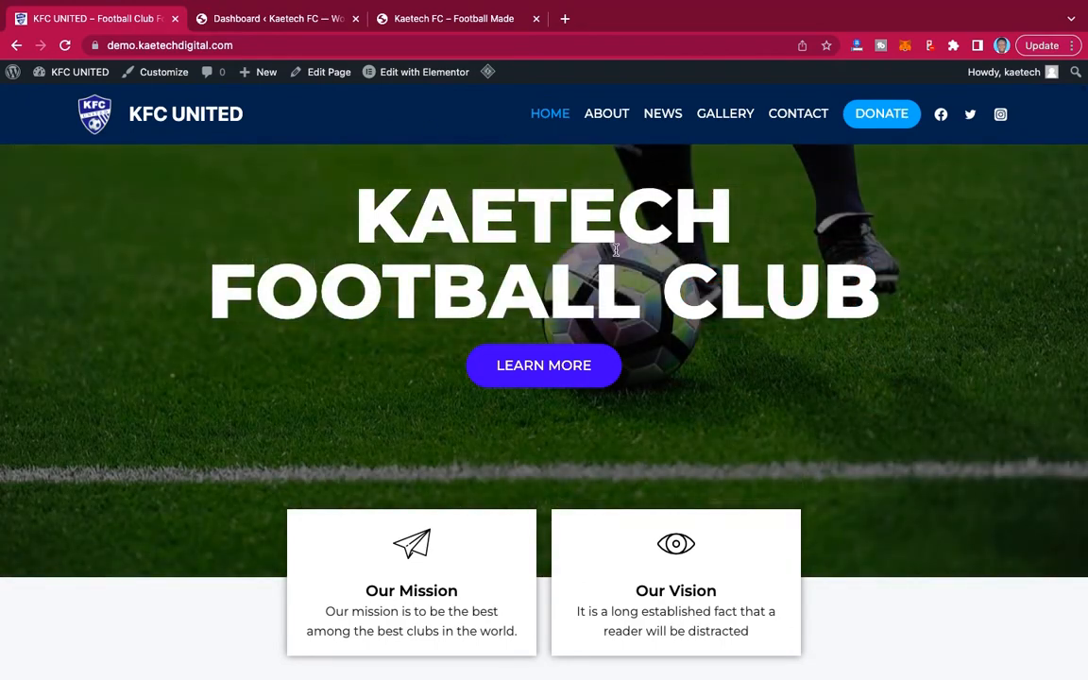
pyautogui.scroll(3, 612, 233)
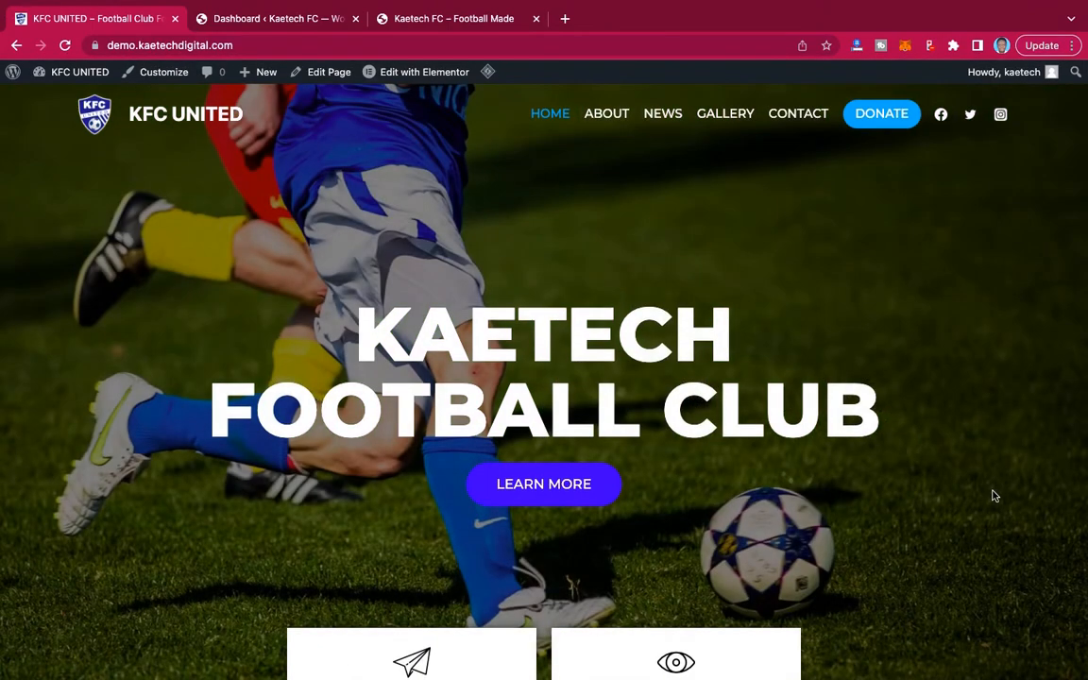
# Examine the home page's hero slideshow, mission and vision cards, welcome block and "What We Do?" section.
pyautogui.scroll(-2, 968, 440)
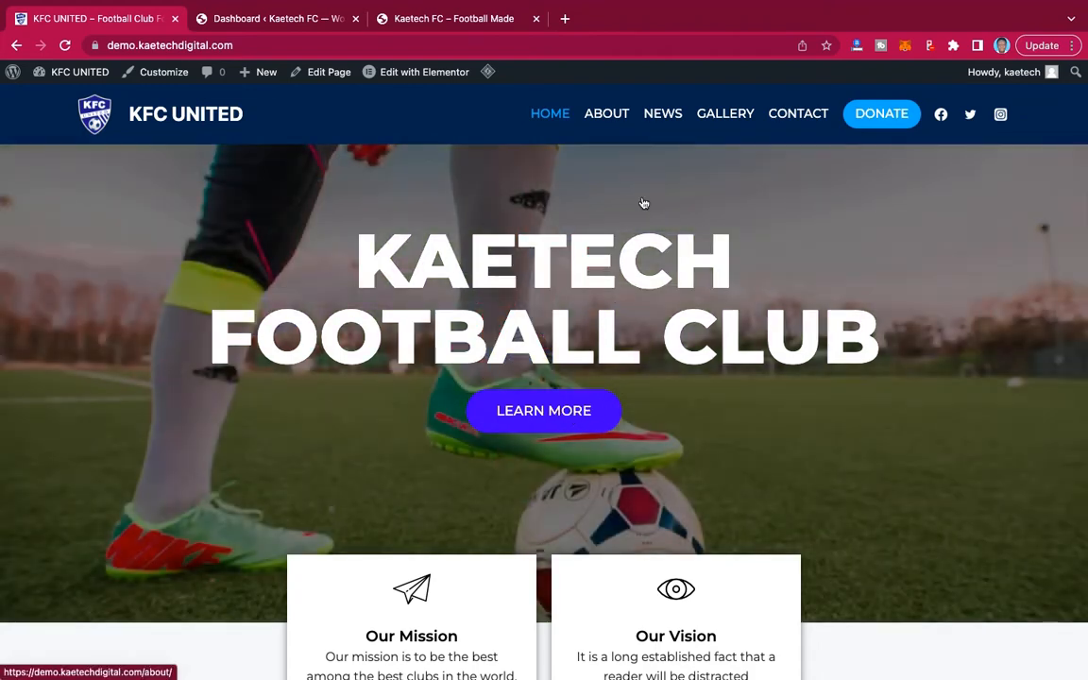
pyautogui.scroll(-1, 949, 549)
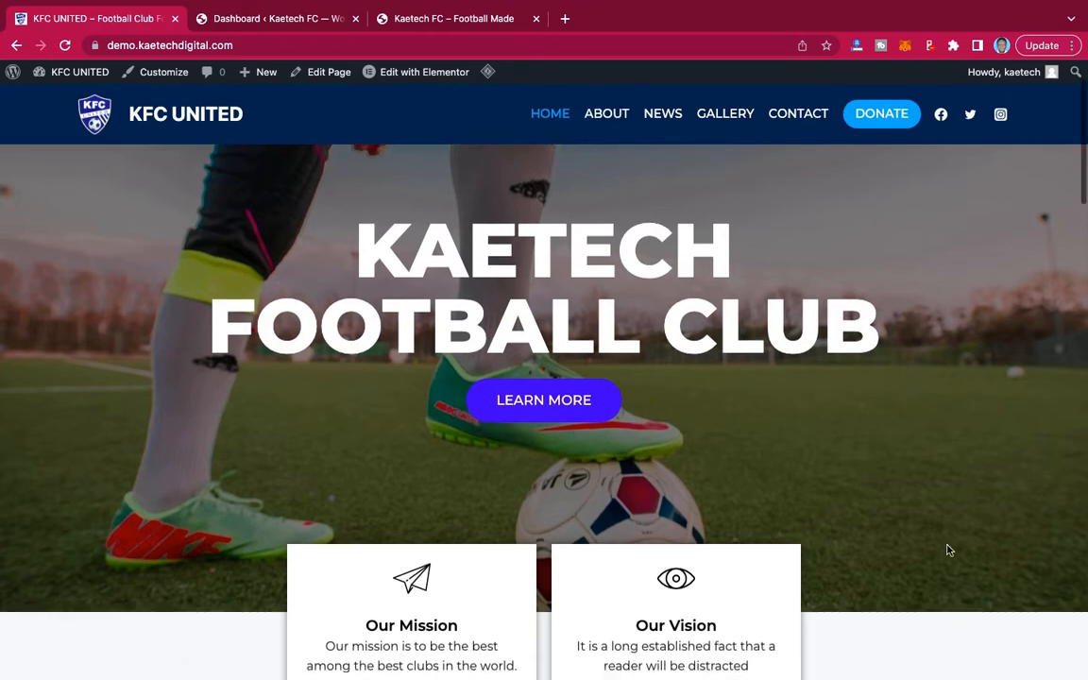
pyautogui.scroll(-5, 948, 549)
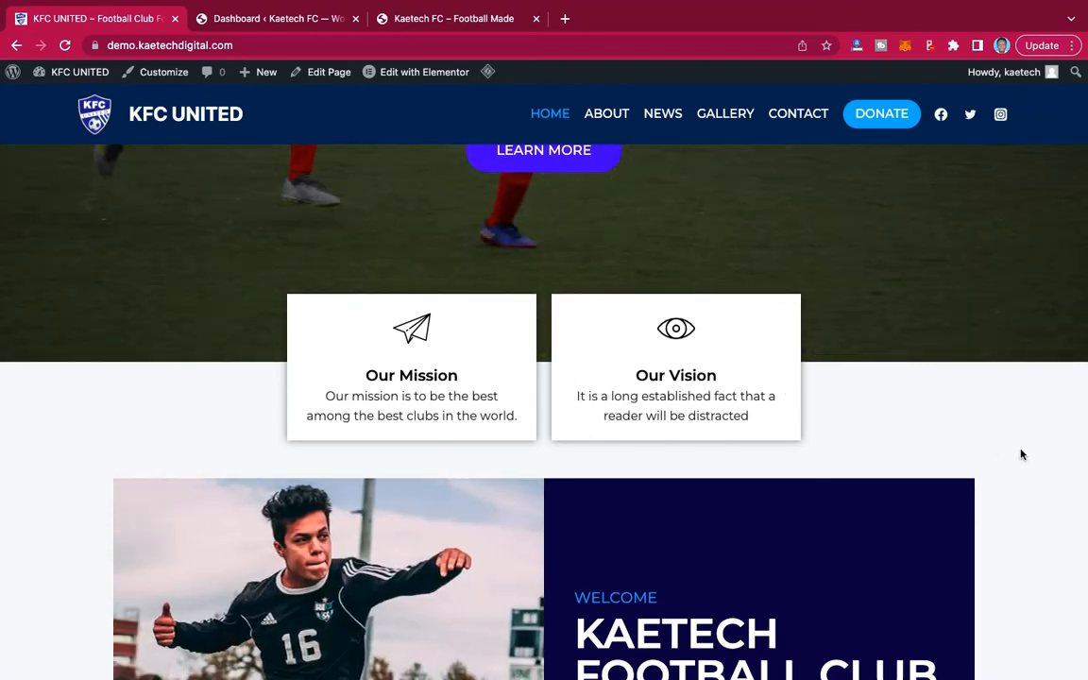
pyautogui.scroll(-4, 1019, 455)
pyautogui.scroll(1, 1020, 456)
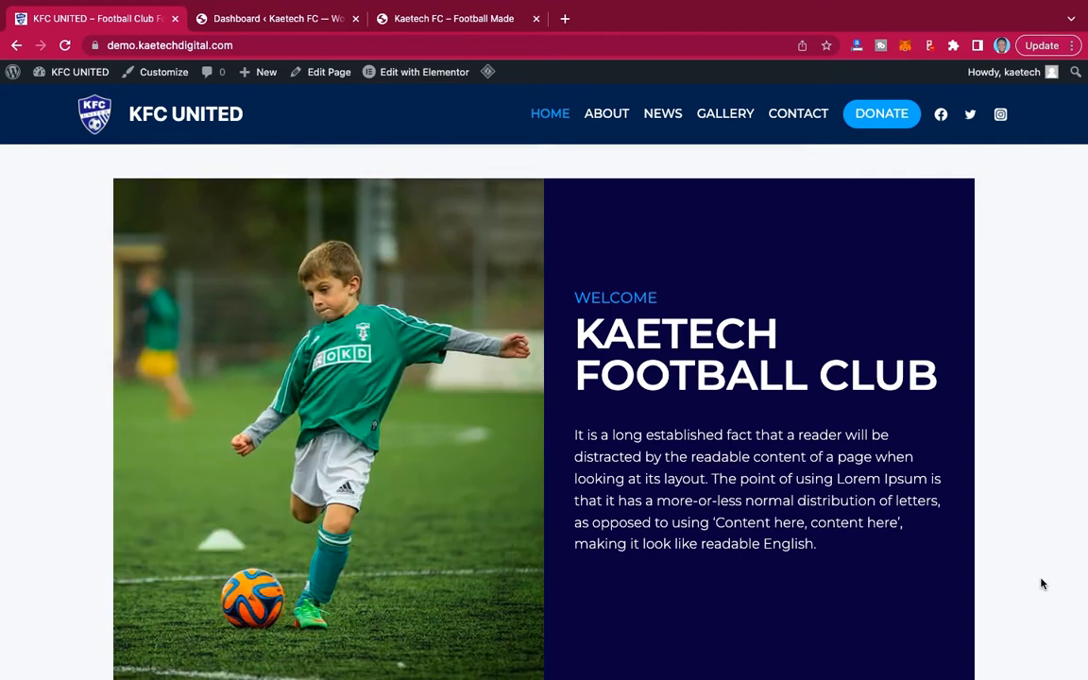
pyautogui.scroll(-5, 1043, 584)
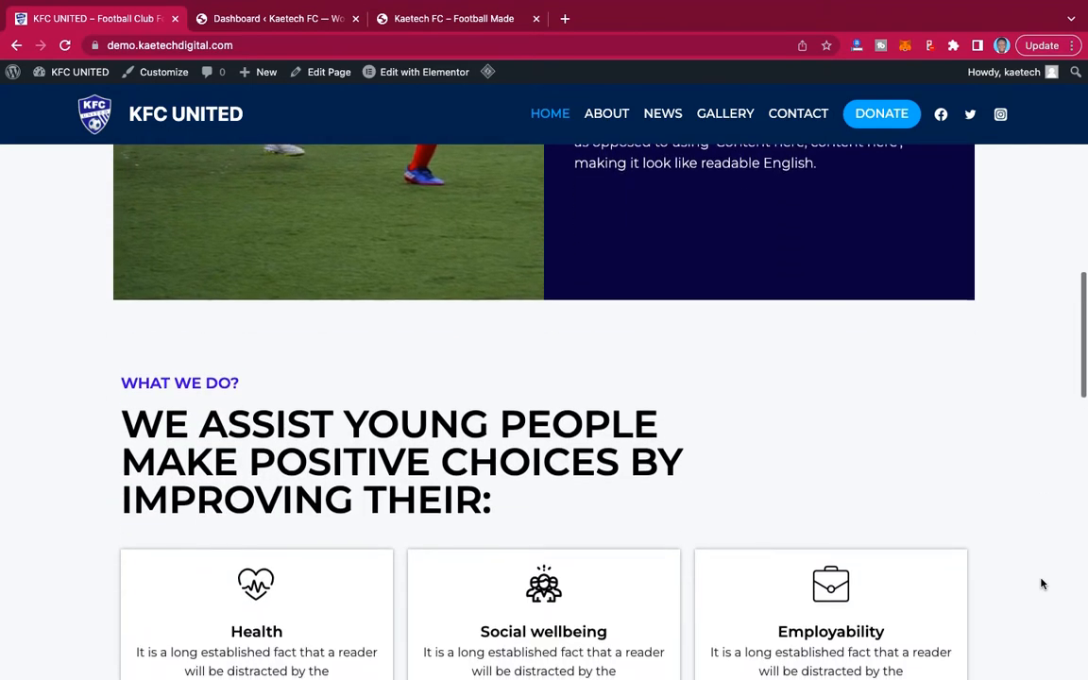
pyautogui.scroll(1, 1042, 583)
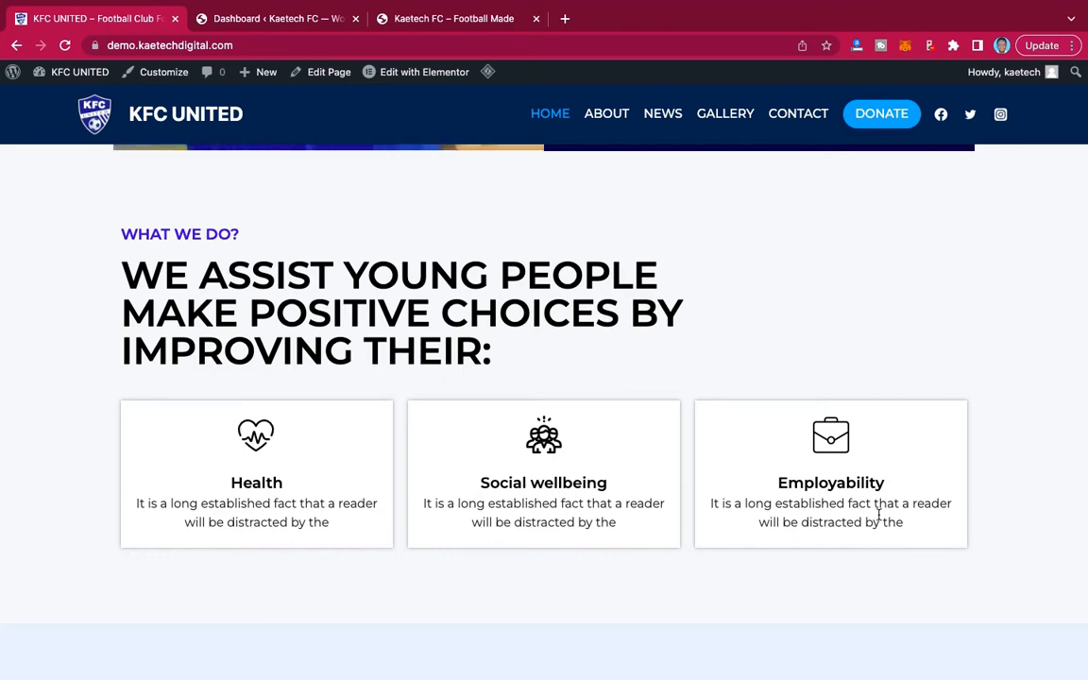
# Examine the home page's photo gallery, the donation call-to-action and the footer columns.
pyautogui.scroll(-5, 878, 514)
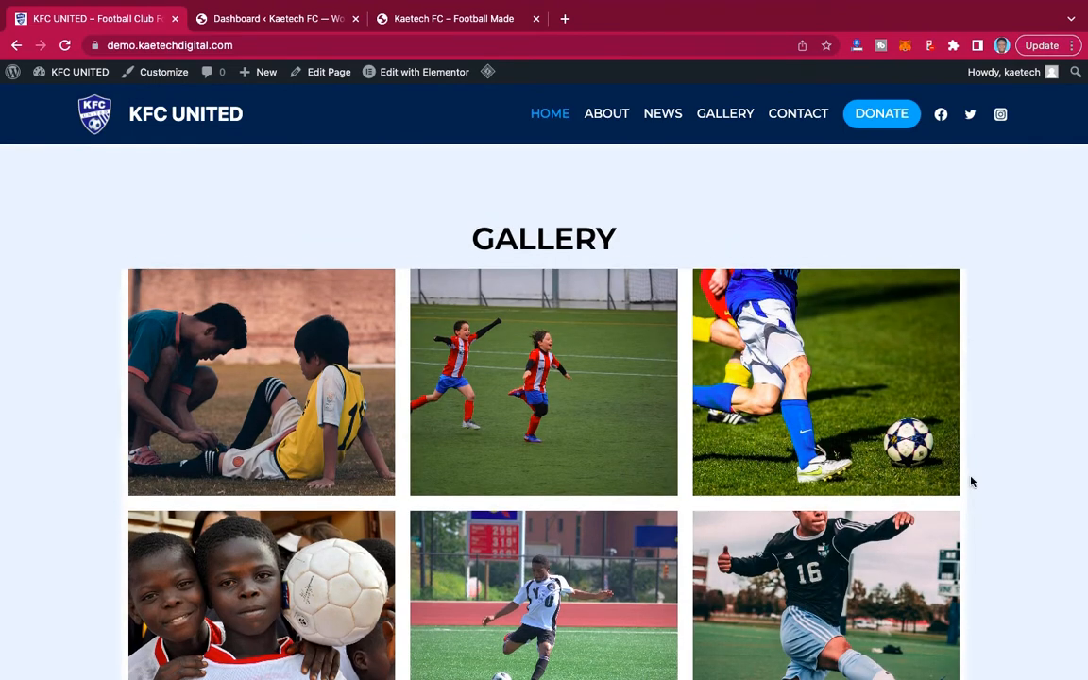
pyautogui.scroll(-2, 971, 482)
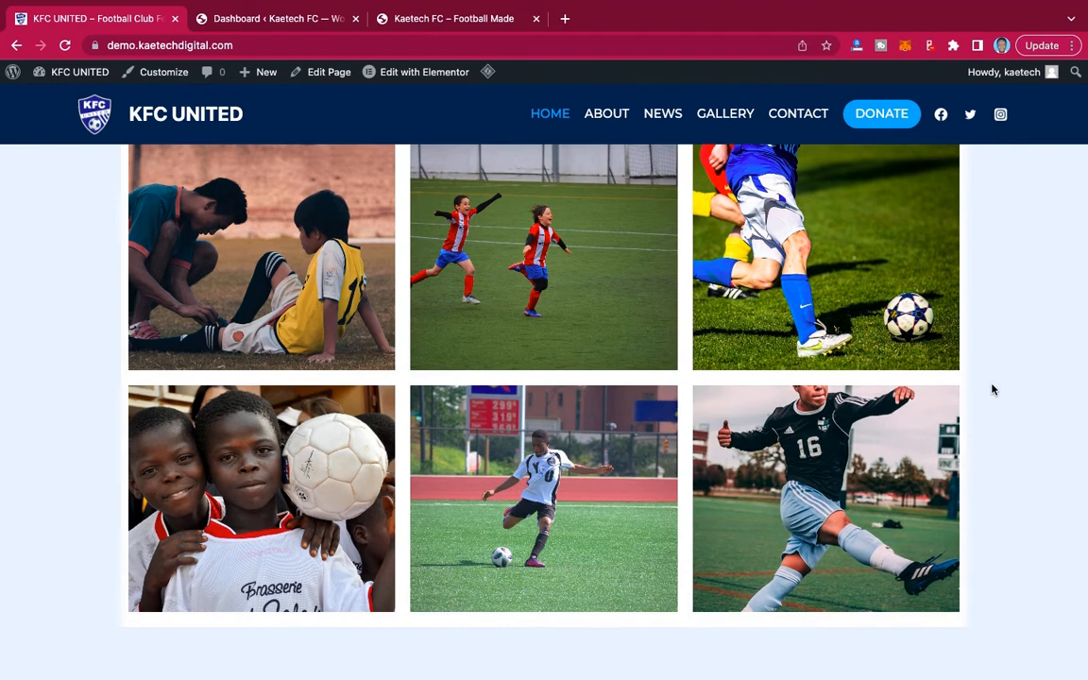
pyautogui.scroll(2, 992, 389)
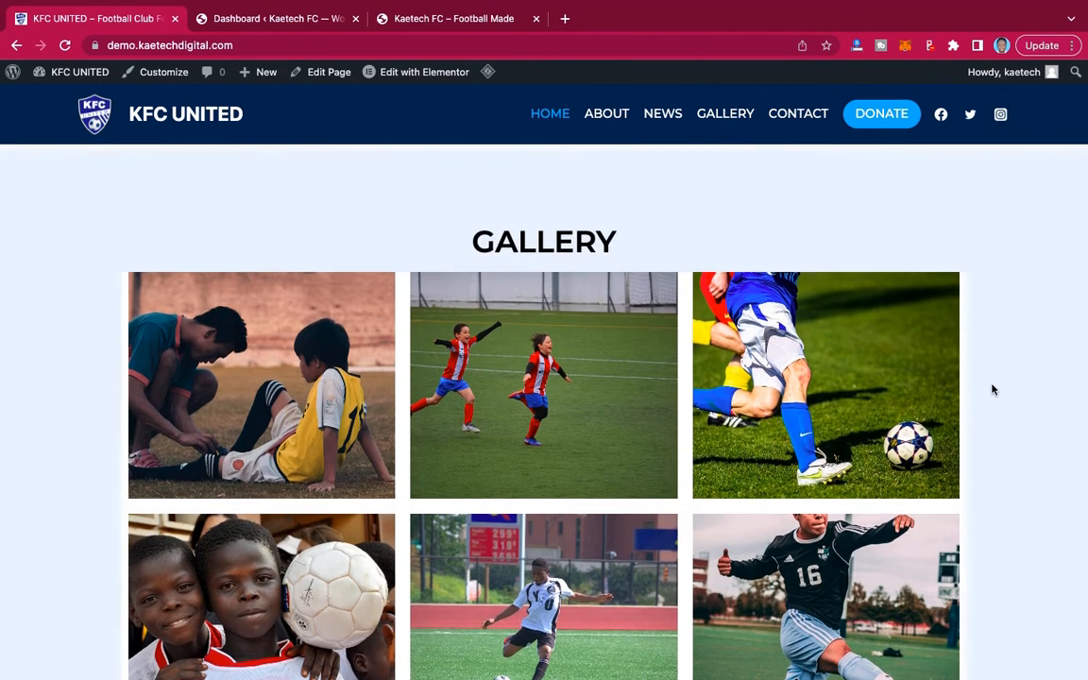
pyautogui.scroll(-9, 992, 389)
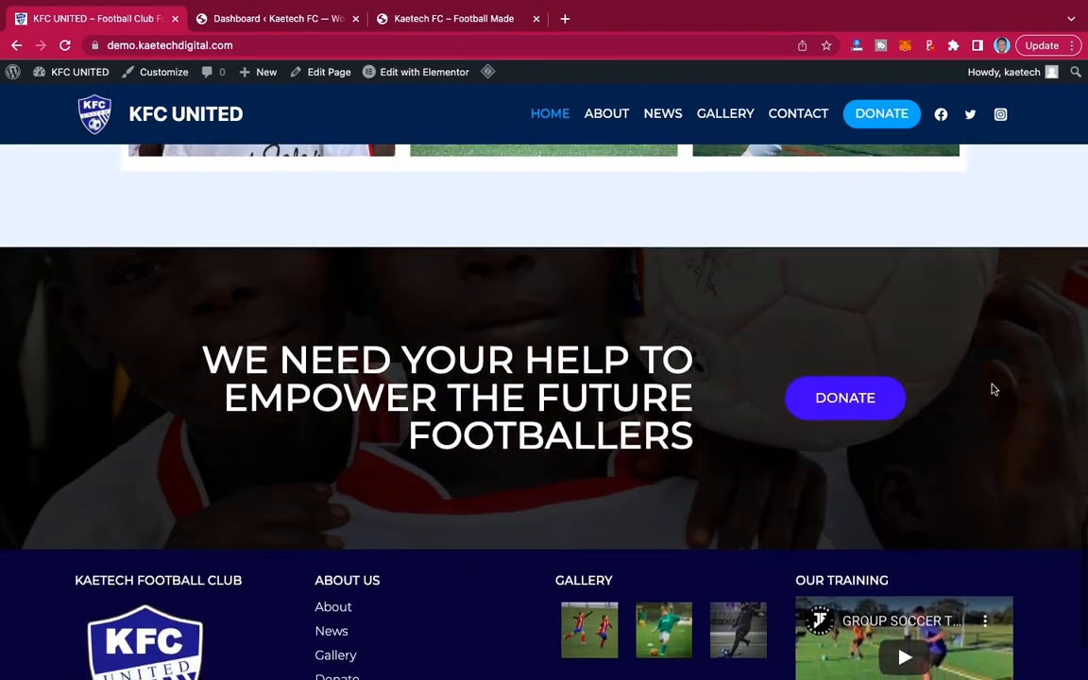
pyautogui.scroll(1, 991, 389)
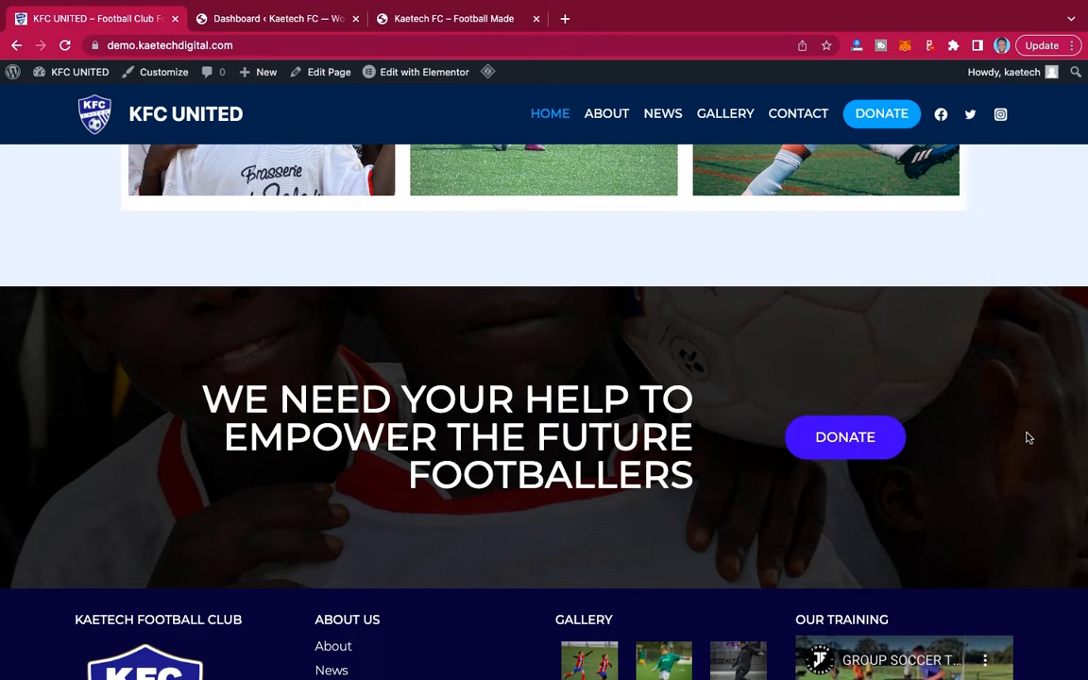
pyautogui.scroll(-3, 1029, 438)
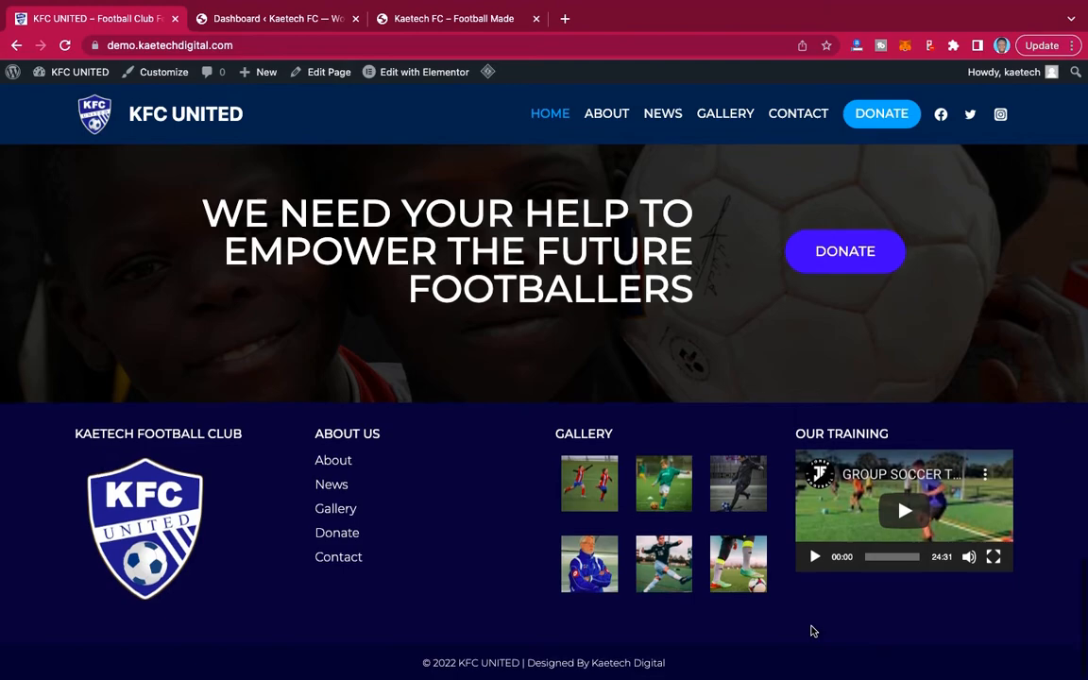
# Open the About page and examine its banner, ambition, mission and vision, "What we do" and "Our Values" sections down to the footer.
pyautogui.scroll(15, 810, 630)
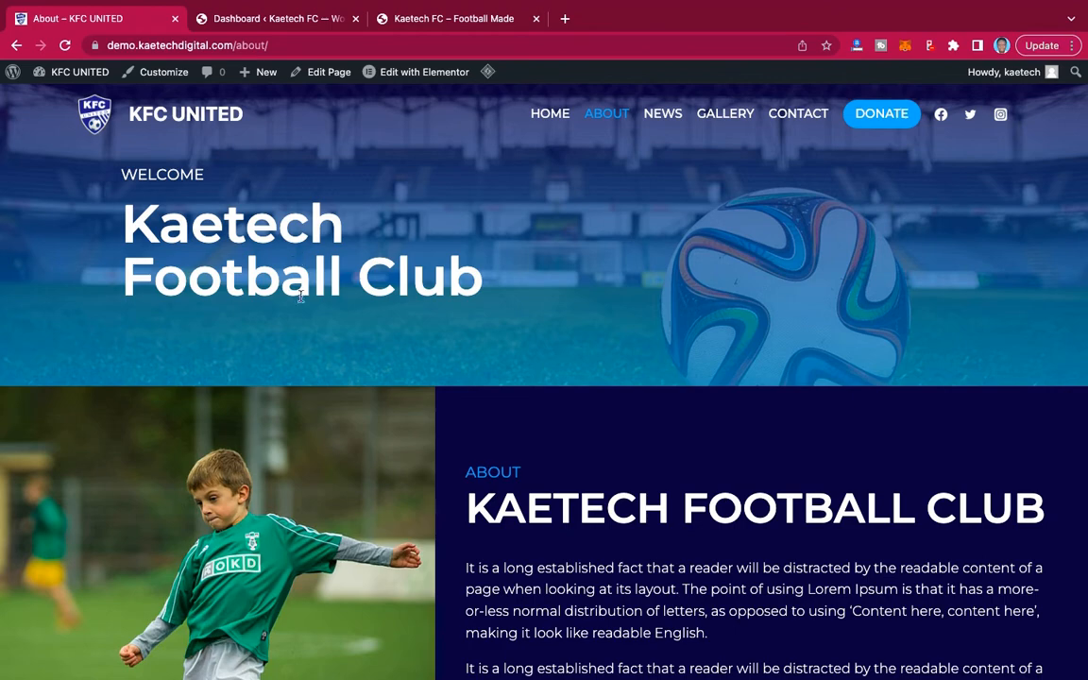
pyautogui.scroll(-5, 859, 420)
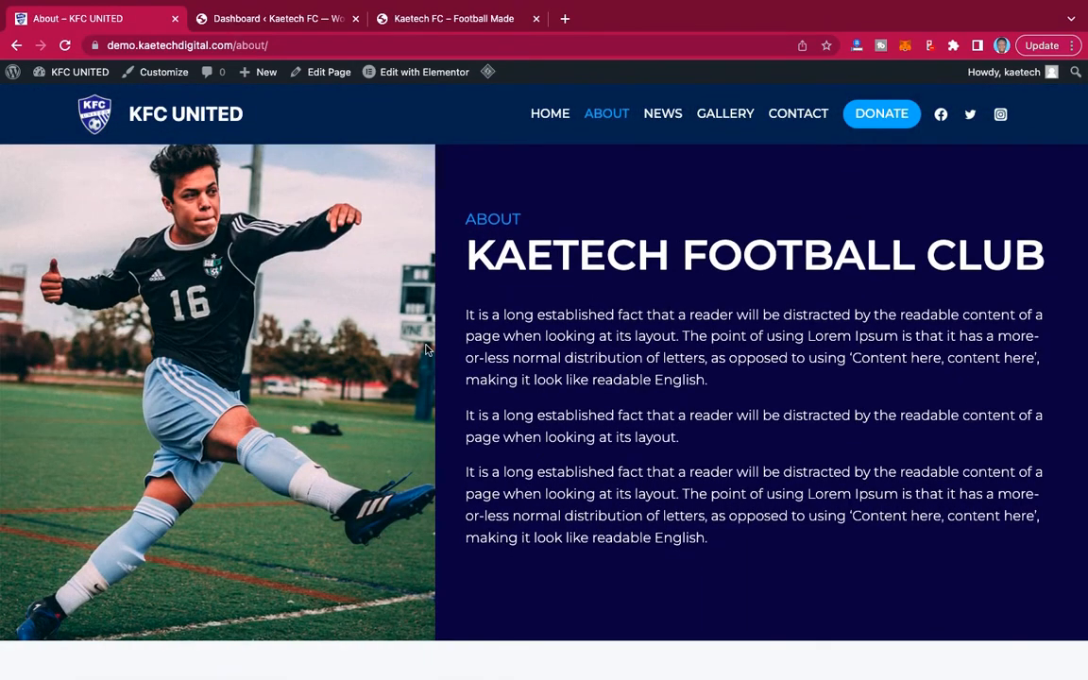
pyautogui.scroll(1, 427, 350)
pyautogui.scroll(-1, 428, 349)
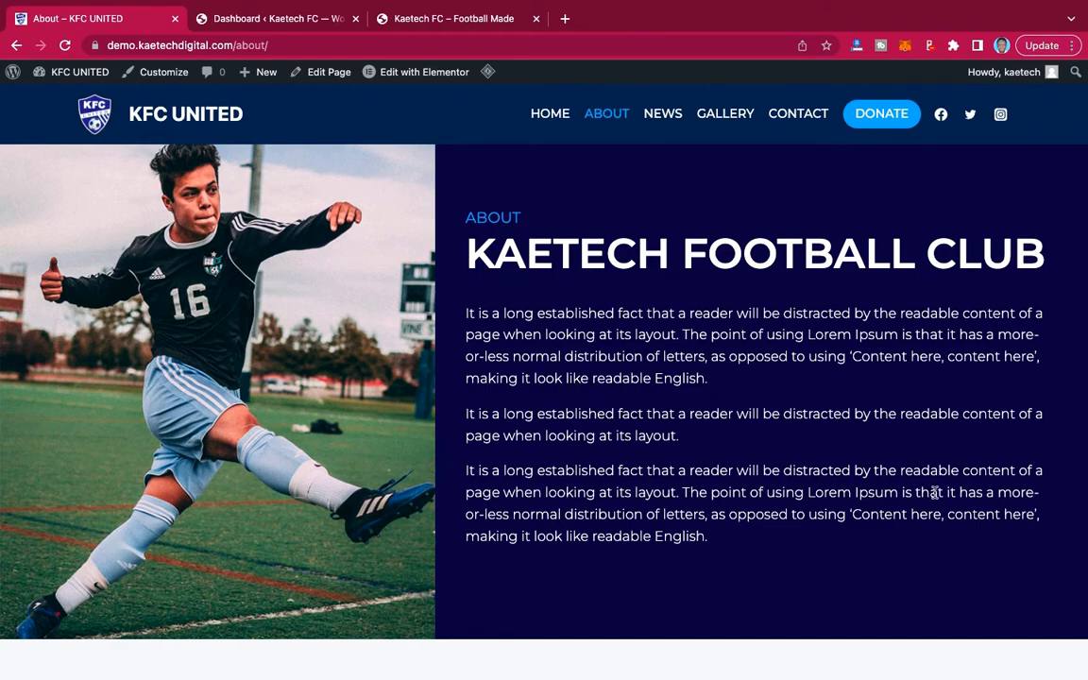
pyautogui.scroll(-1, 933, 491)
pyautogui.scroll(-5, 934, 492)
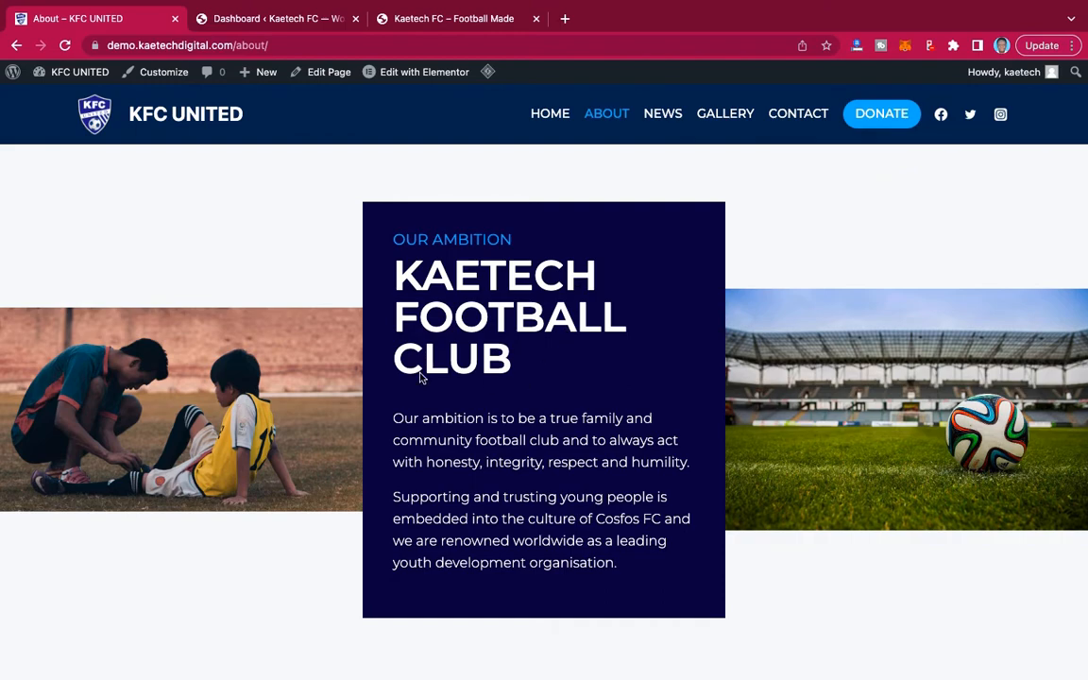
pyautogui.scroll(-5, 789, 497)
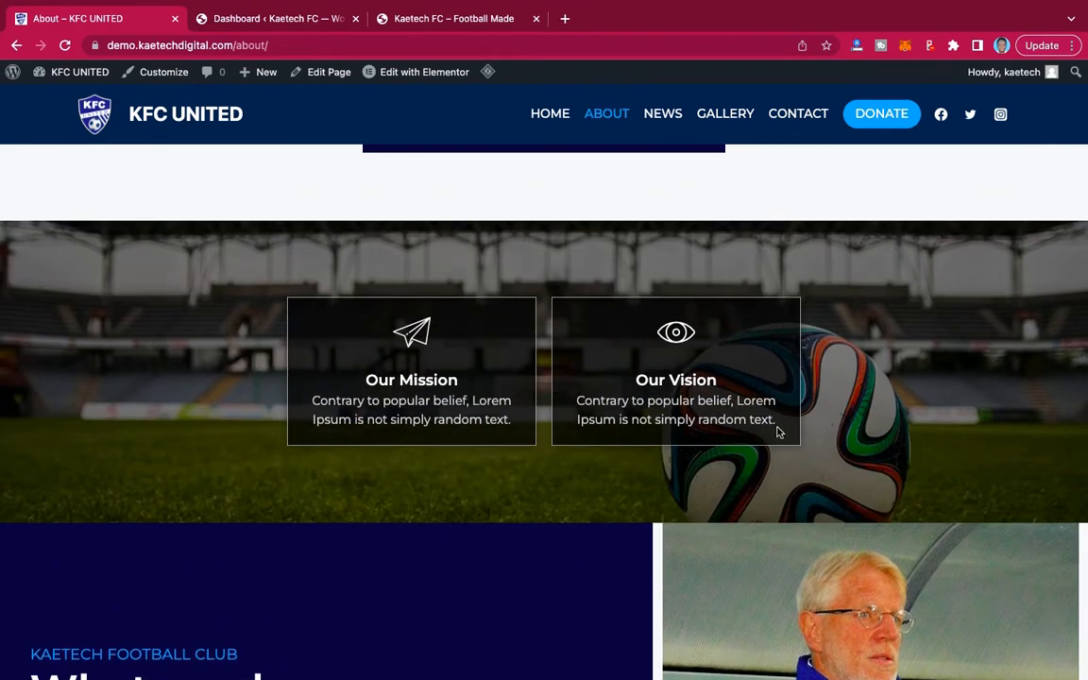
pyautogui.scroll(-3, 812, 461)
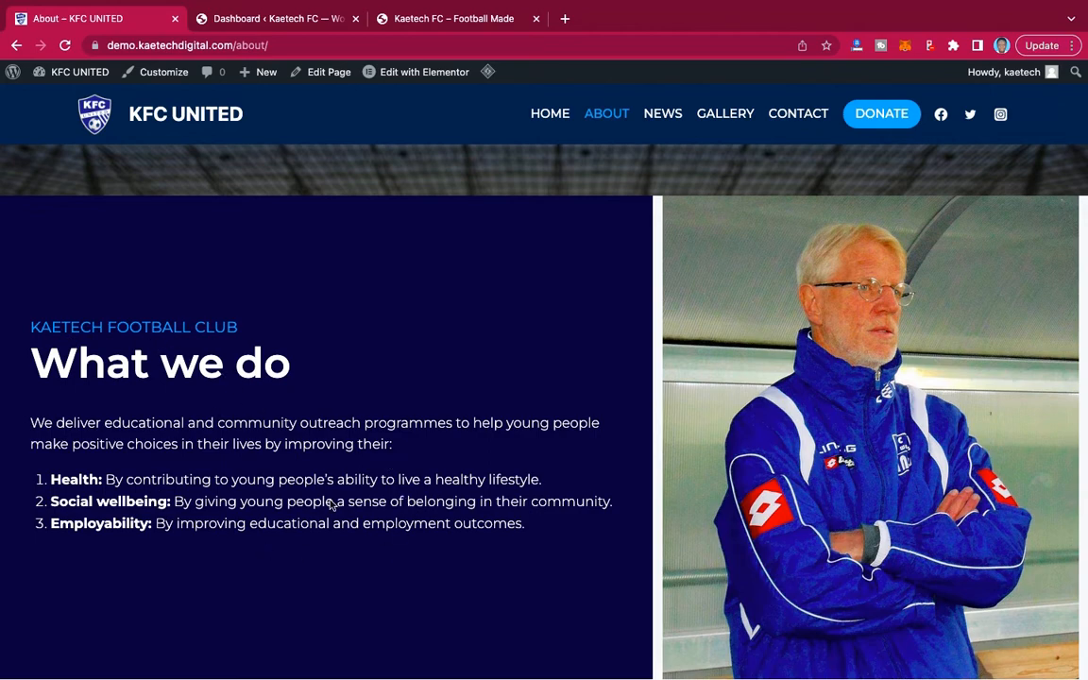
pyautogui.scroll(-5, 876, 454)
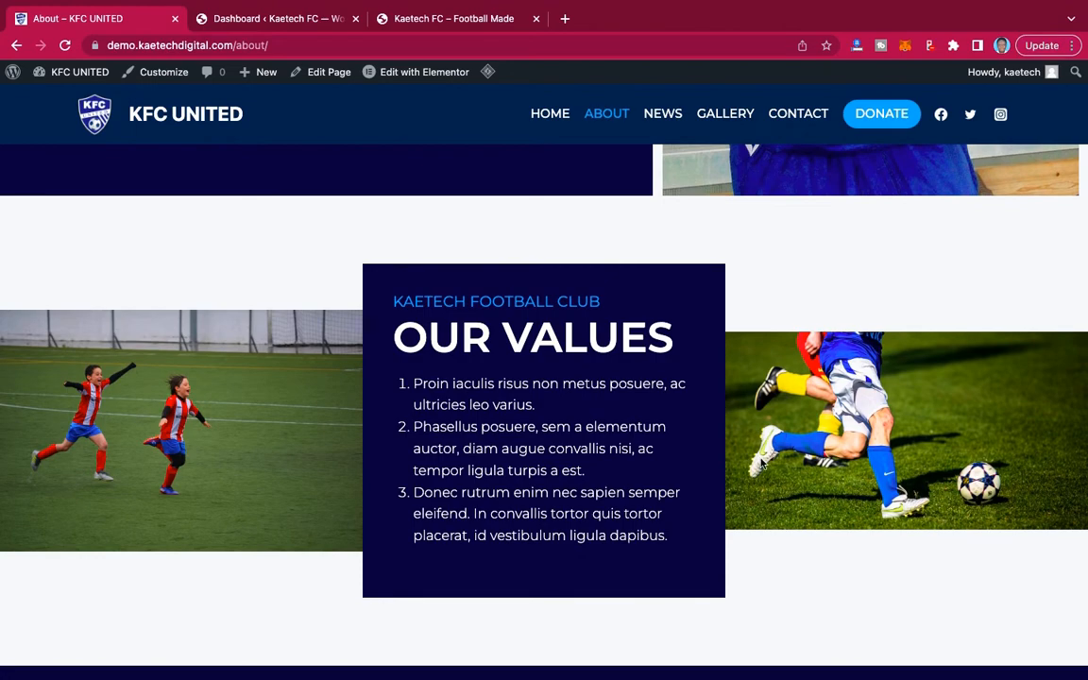
pyautogui.scroll(-5, 761, 462)
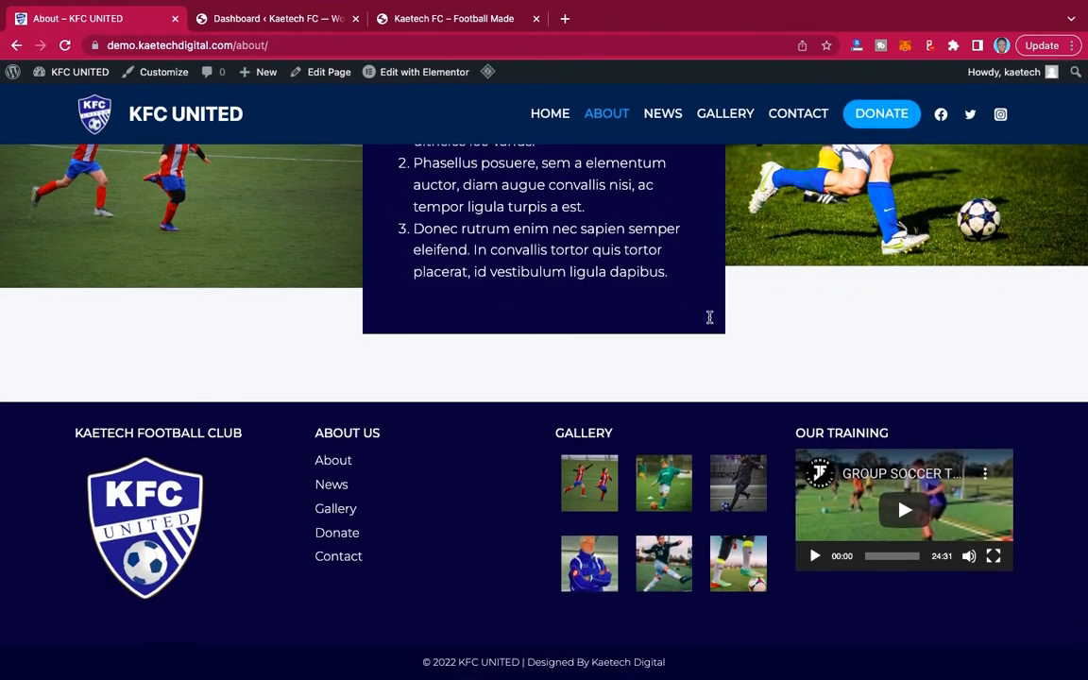
pyautogui.scroll(10, 710, 317)
pyautogui.scroll(10, 710, 322)
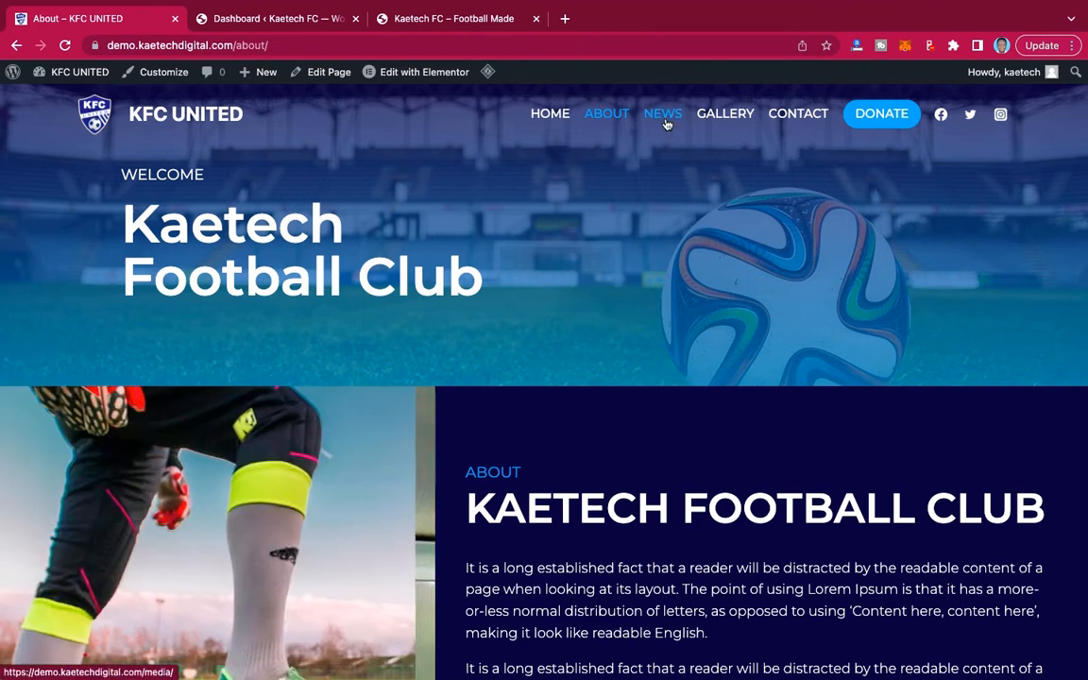
# Visit the News page and the Gallery page, and look through the gallery photos down to the footer.
pyautogui.click(666, 124)
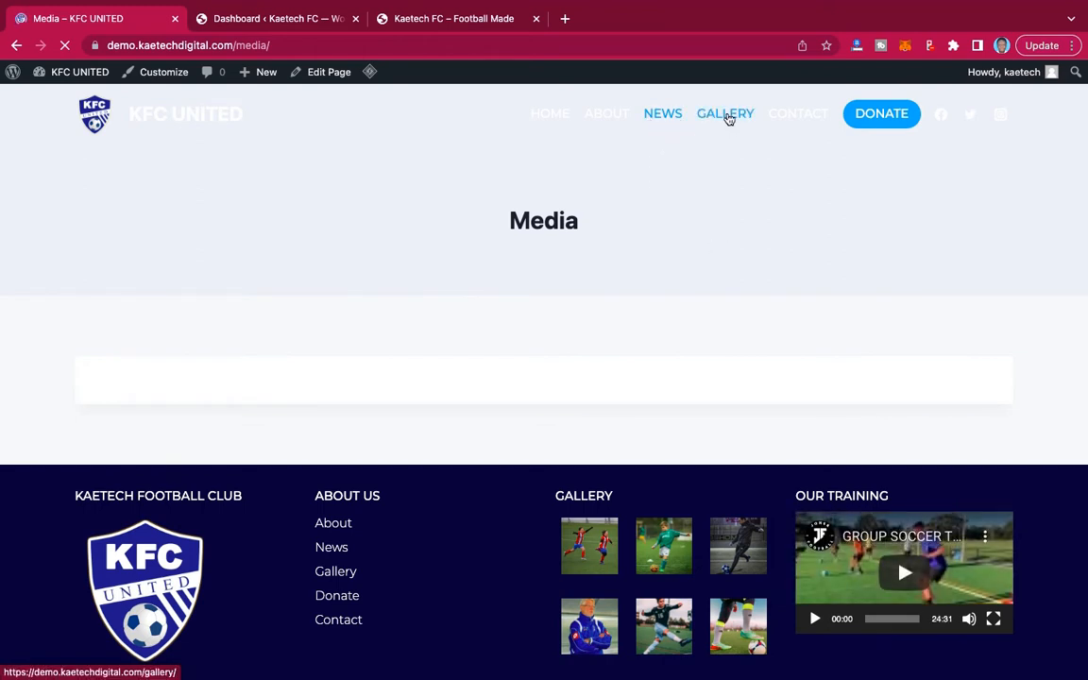
pyautogui.click(728, 123)
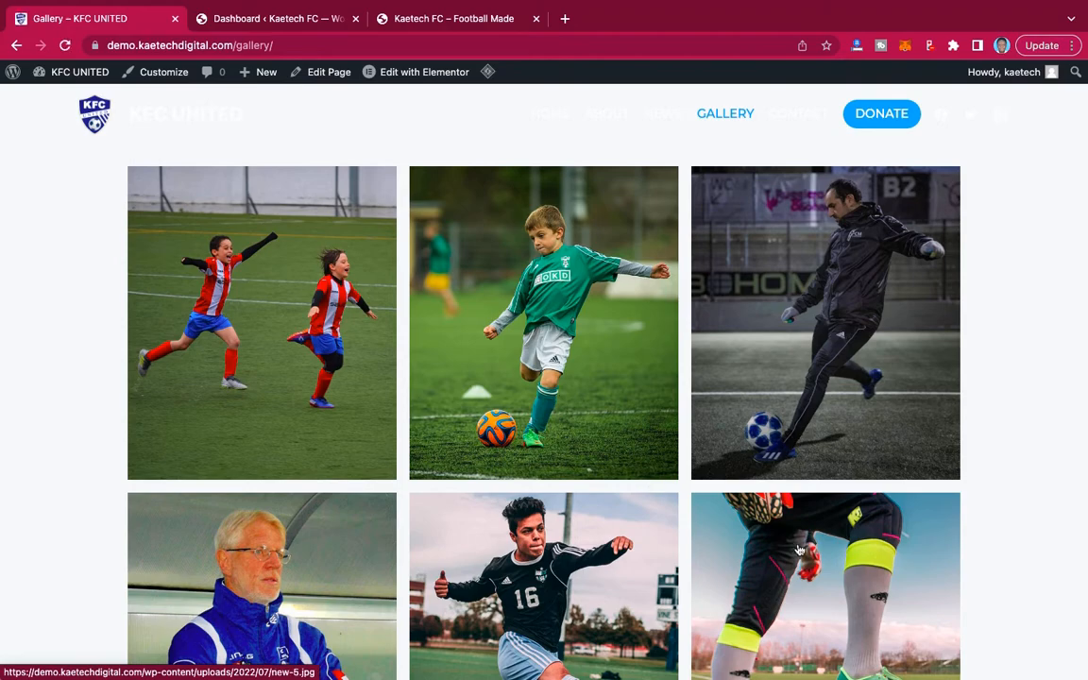
pyautogui.scroll(-2, 799, 549)
pyautogui.scroll(-10, 799, 549)
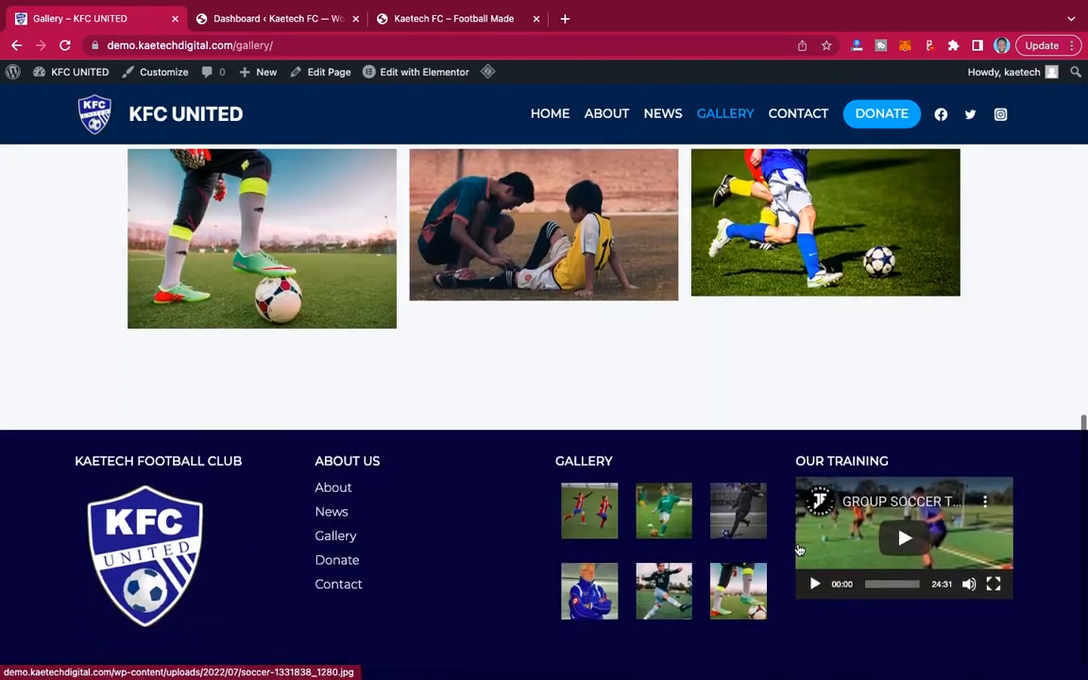
pyautogui.scroll(12, 799, 550)
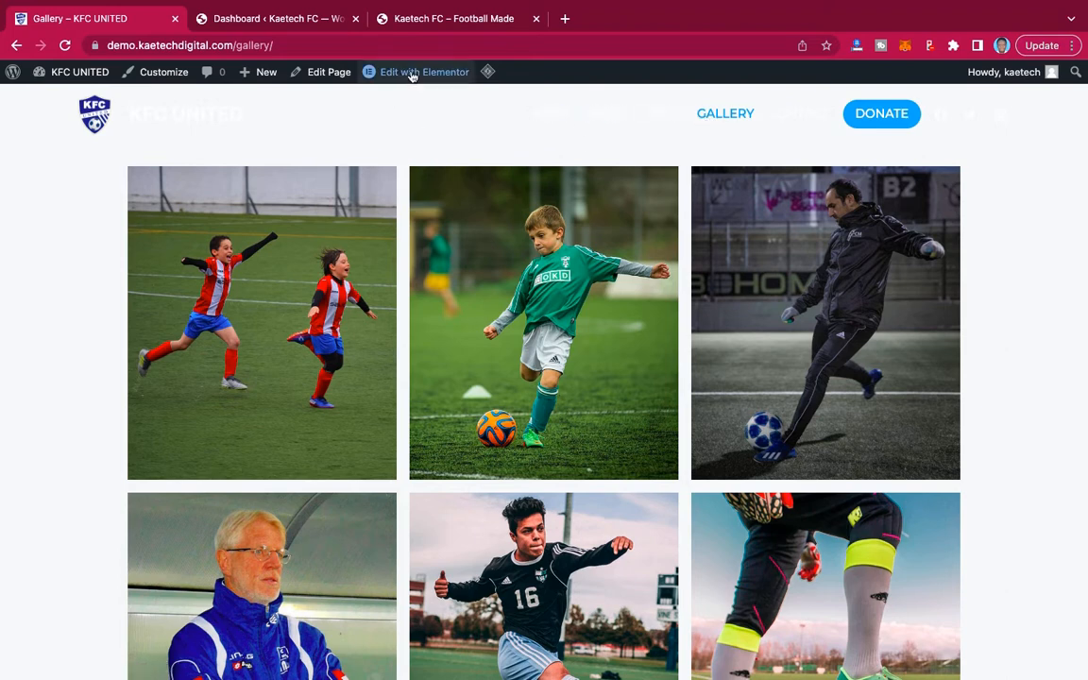
# Open the Gallery page for editing with Elementor.
pyautogui.moveTo(406, 88)
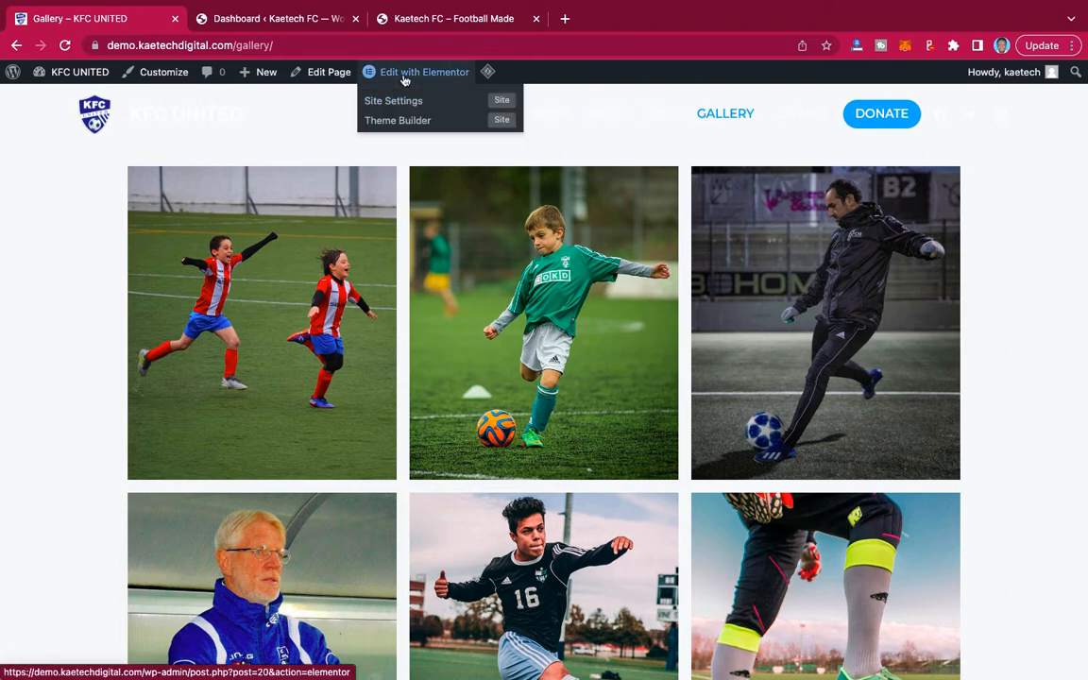
pyautogui.click(405, 76)
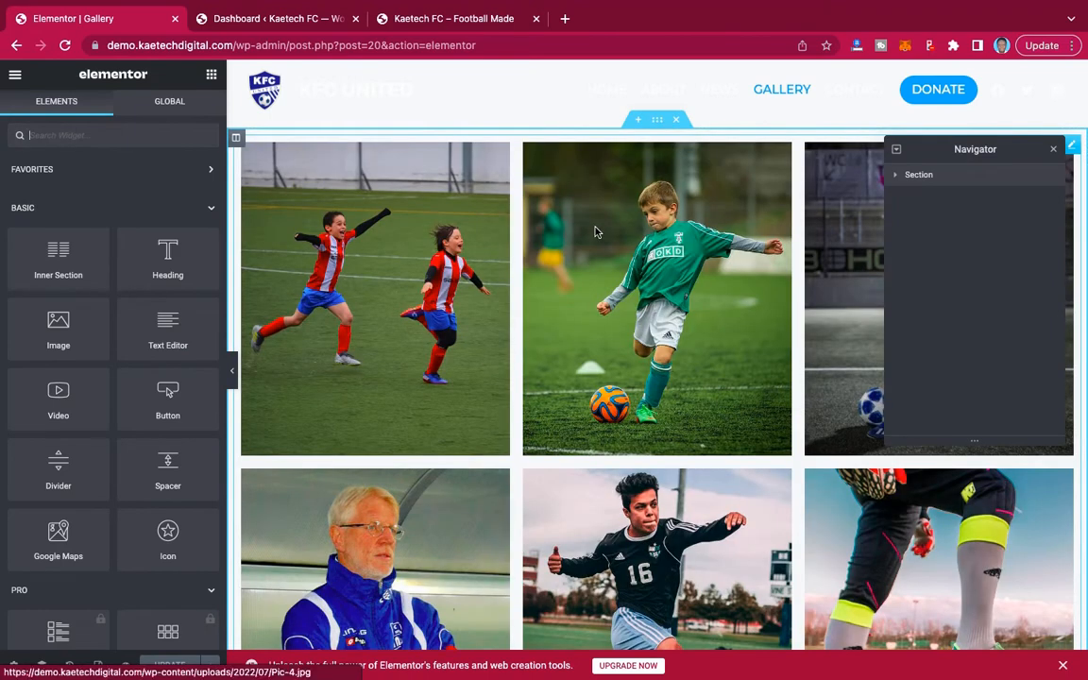
# Close the Navigator and add a new single-column section above the photo gallery.
pyautogui.click(1053, 151)
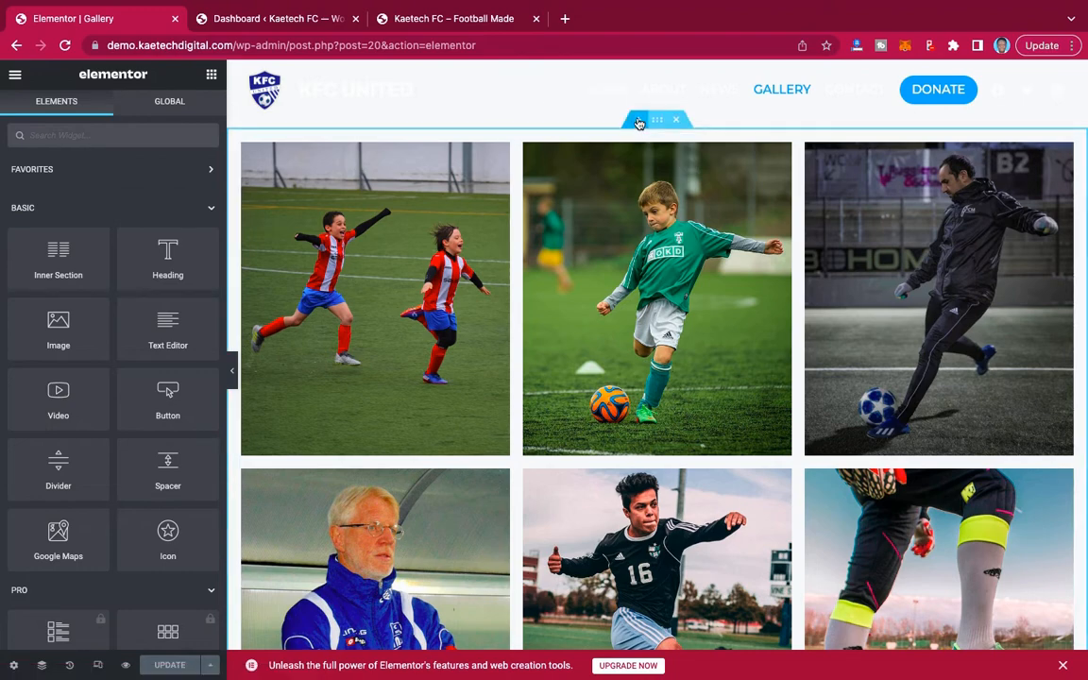
pyautogui.click(637, 119)
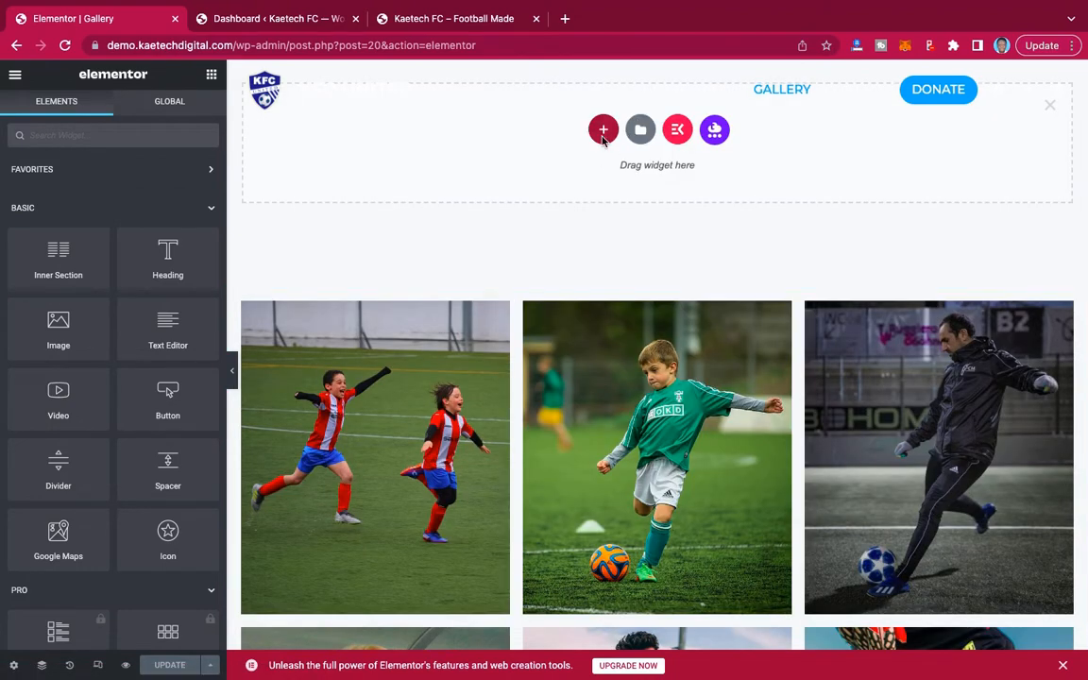
pyautogui.click(602, 130)
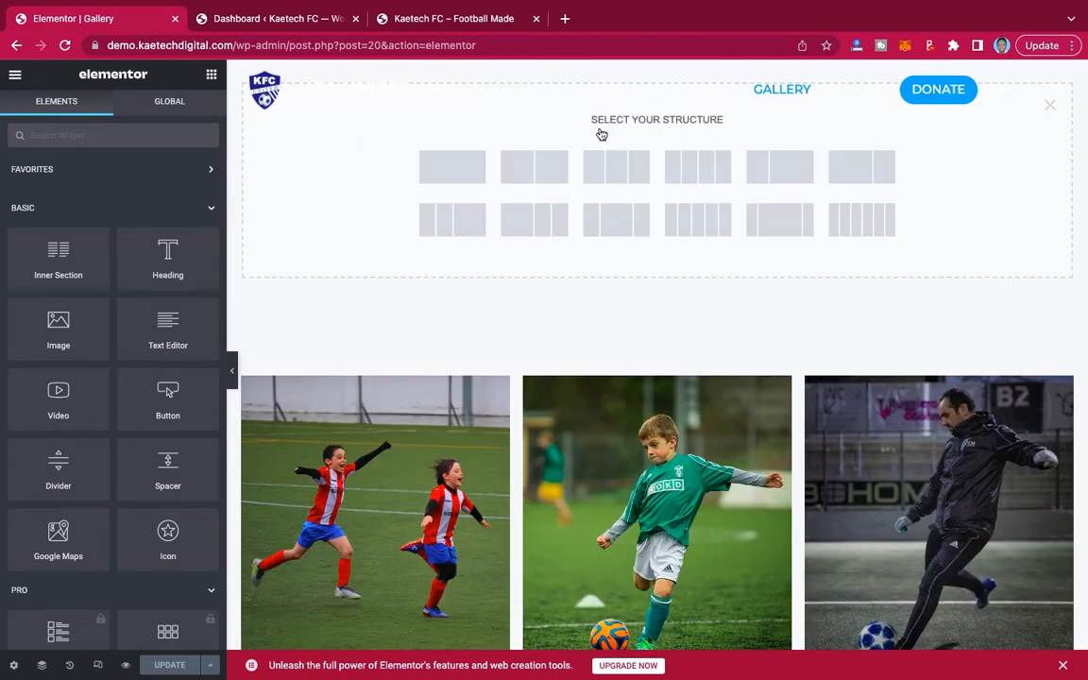
pyautogui.click(453, 172)
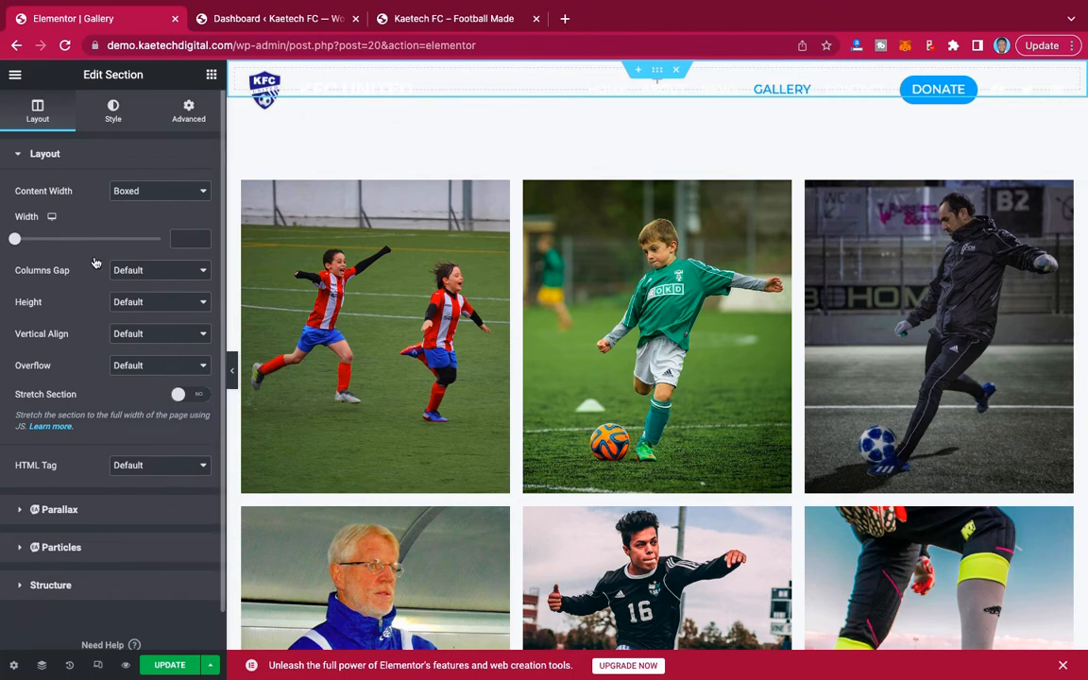
# Set the new section's columns gap to No Gap and its height to Min Height.
pyautogui.click(142, 271)
pyautogui.click(142, 285)
pyautogui.click(162, 304)
pyautogui.click(155, 333)
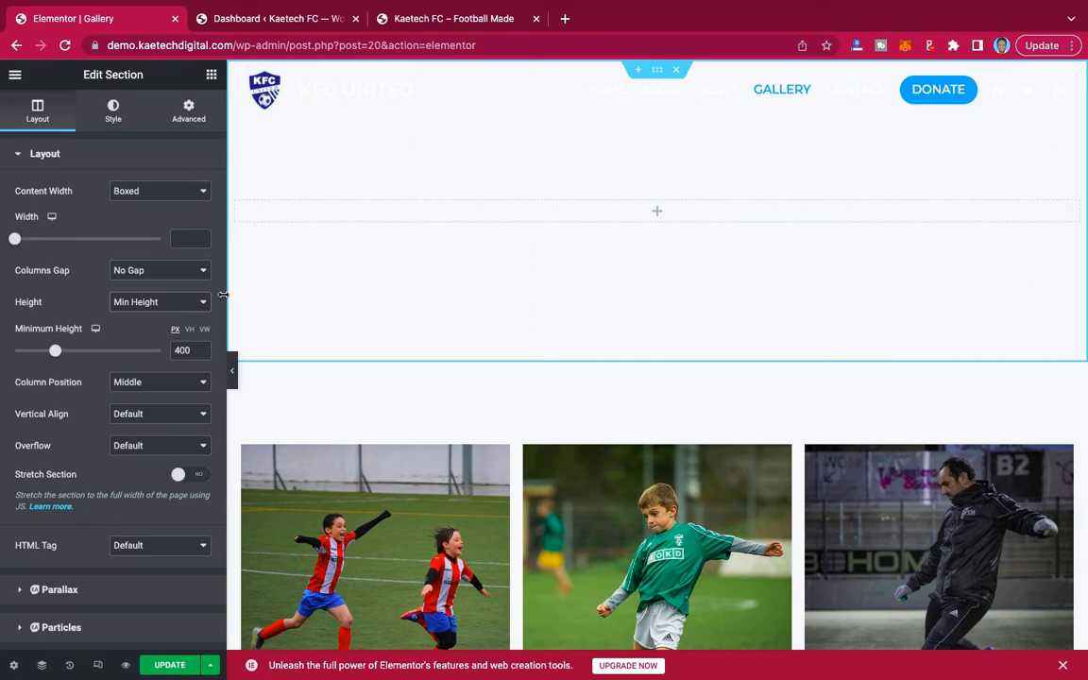
# Give the new section a classic background with the stadium image football-488714_1280.jpg from the media library.
pyautogui.click(113, 111)
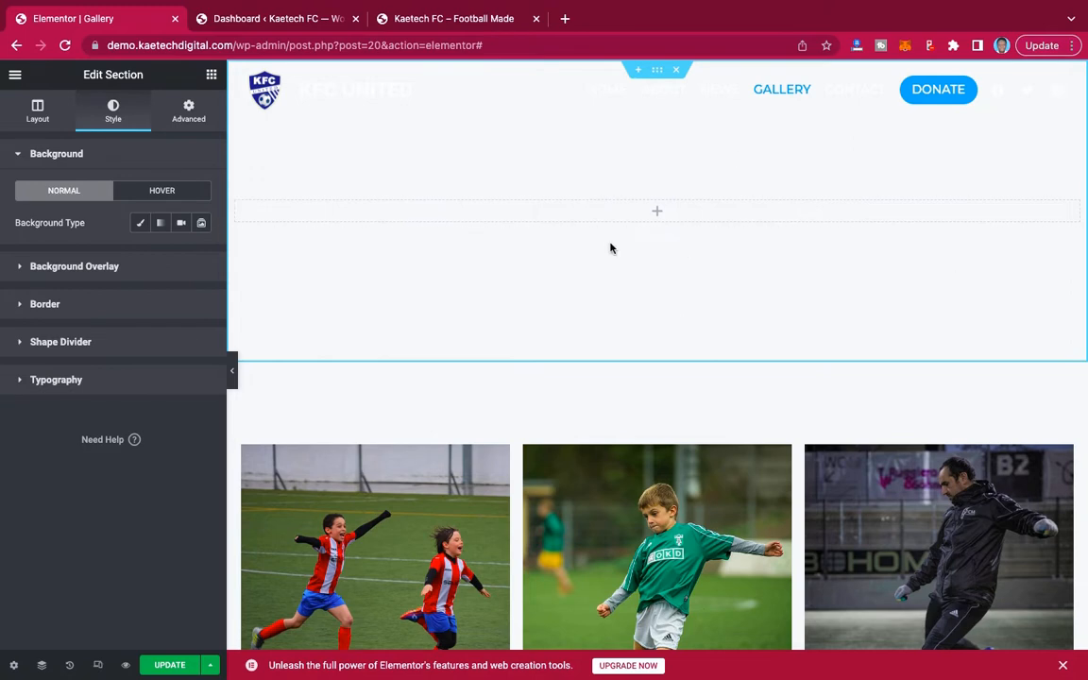
pyautogui.click(139, 225)
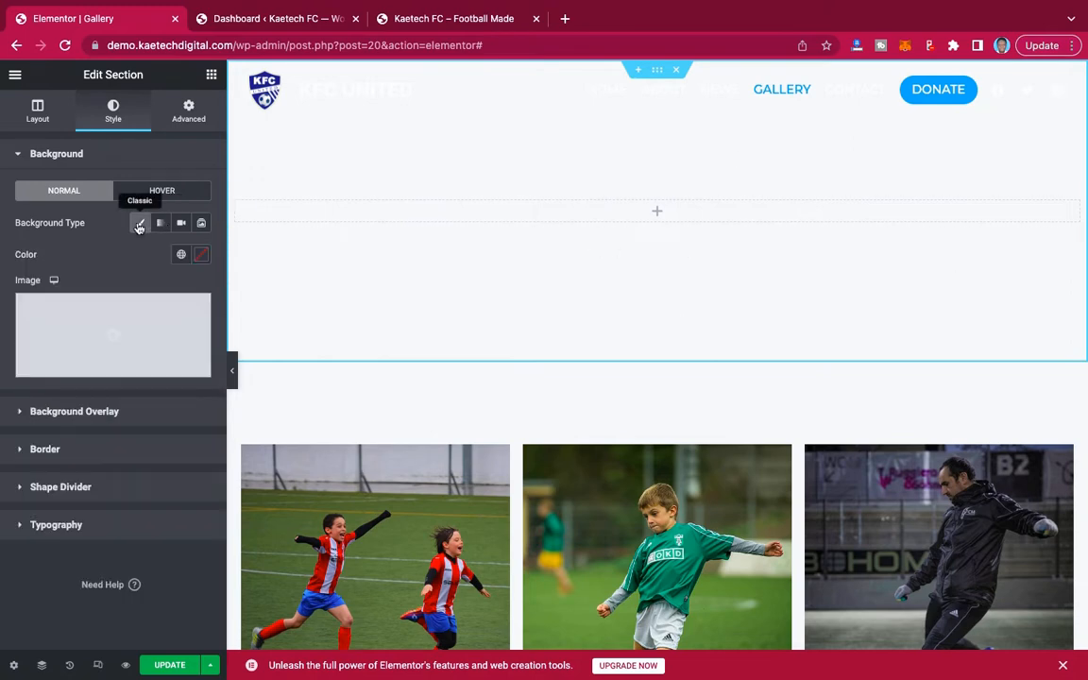
pyautogui.click(121, 332)
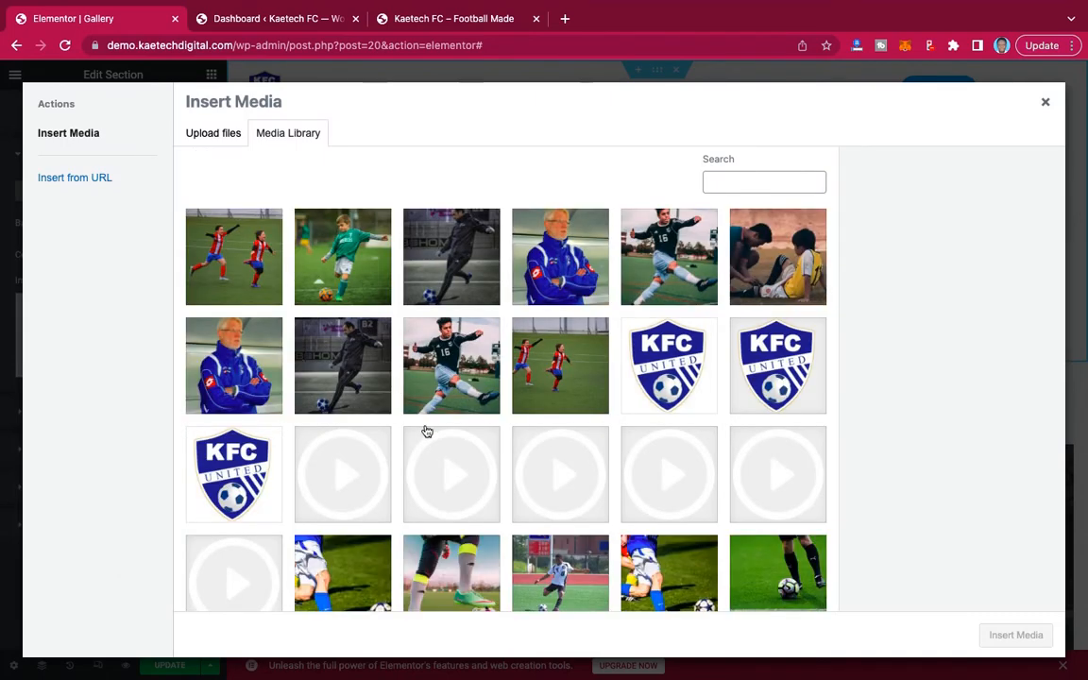
pyautogui.scroll(-3, 426, 431)
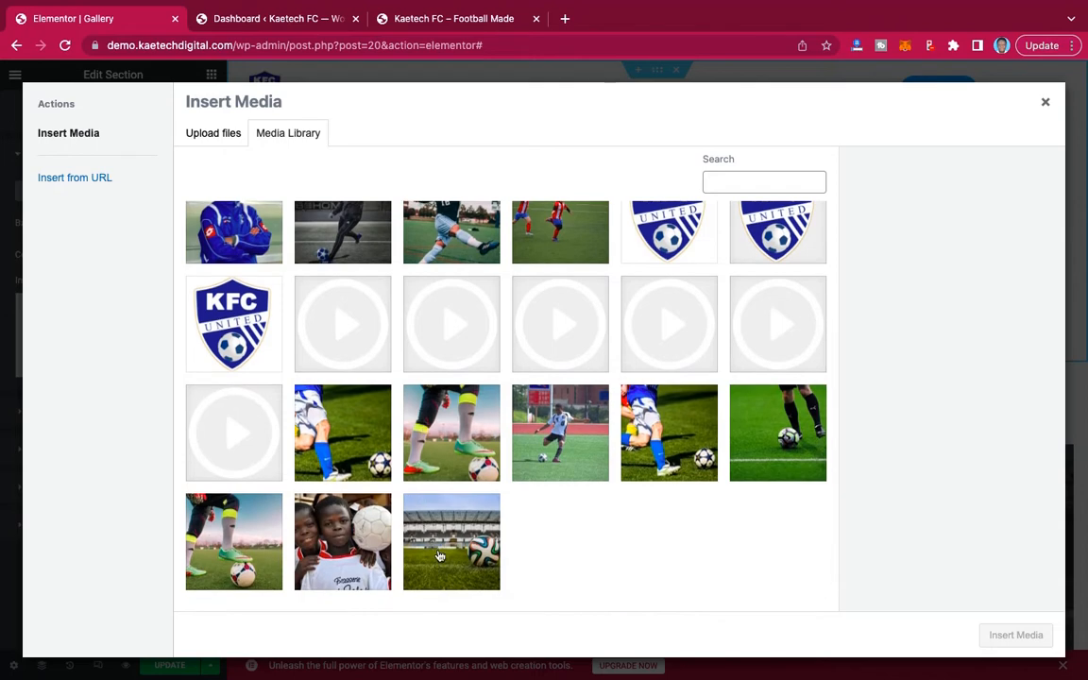
pyautogui.click(424, 500)
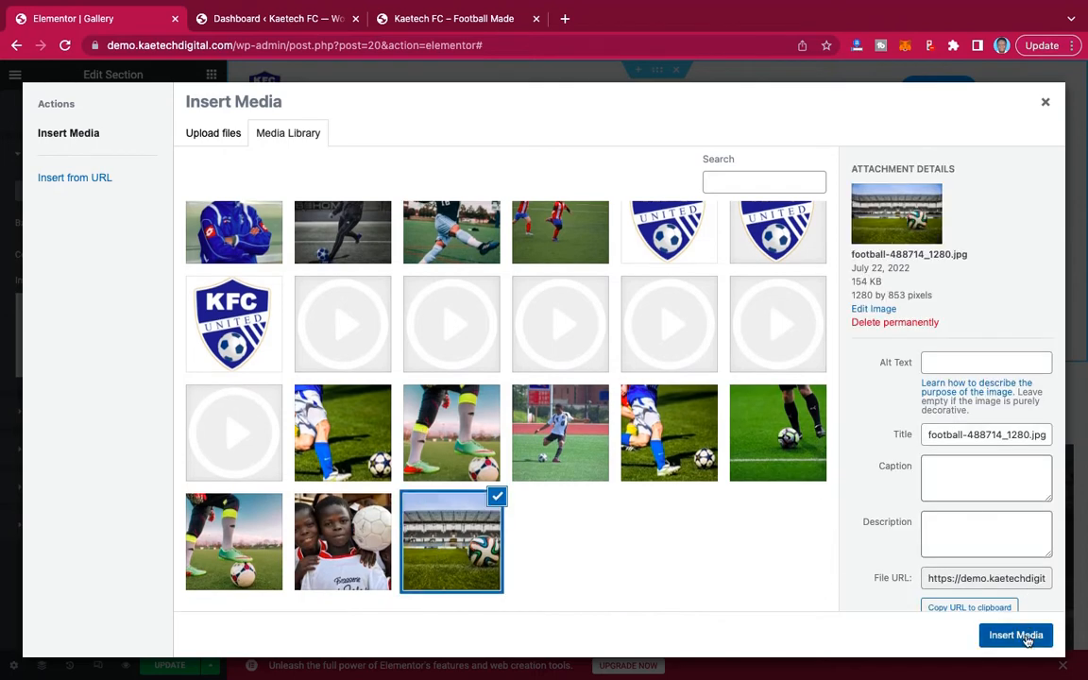
pyautogui.click(1014, 634)
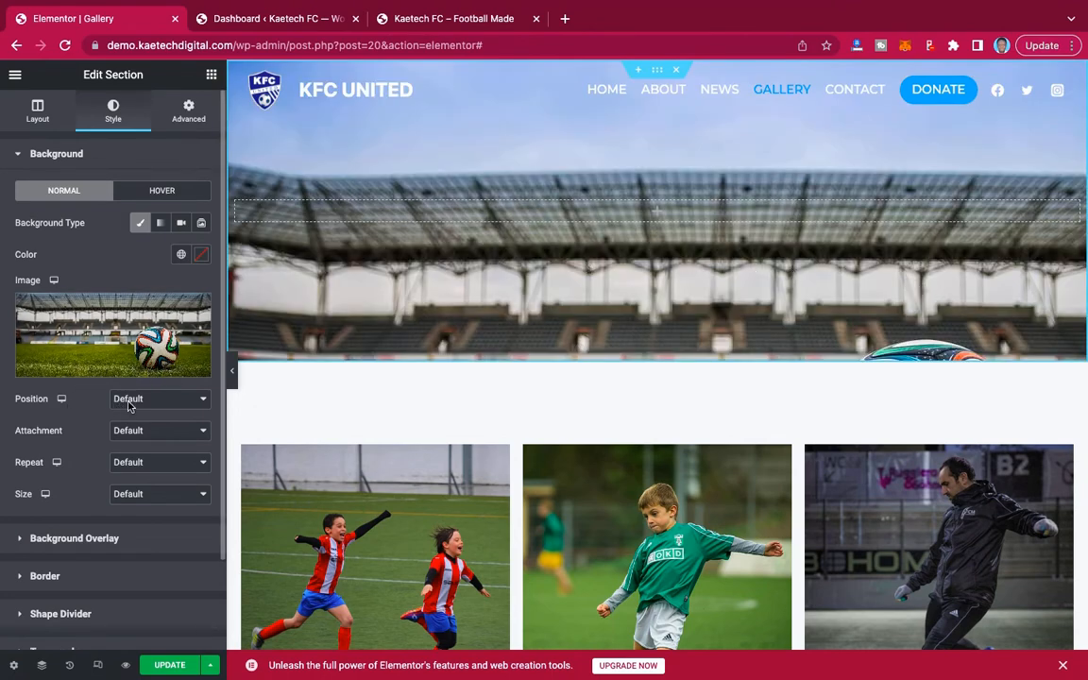
# Set the background image's position to Center Center, its repeat to No-repeat and its size to Cover.
pyautogui.click(157, 400)
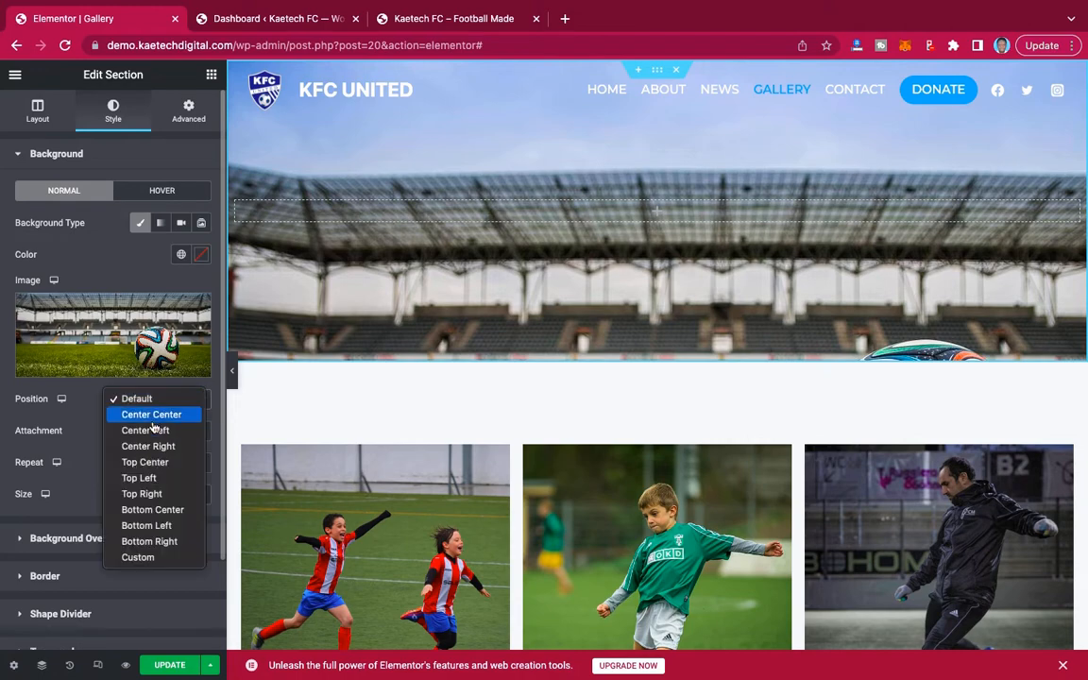
pyautogui.click(154, 416)
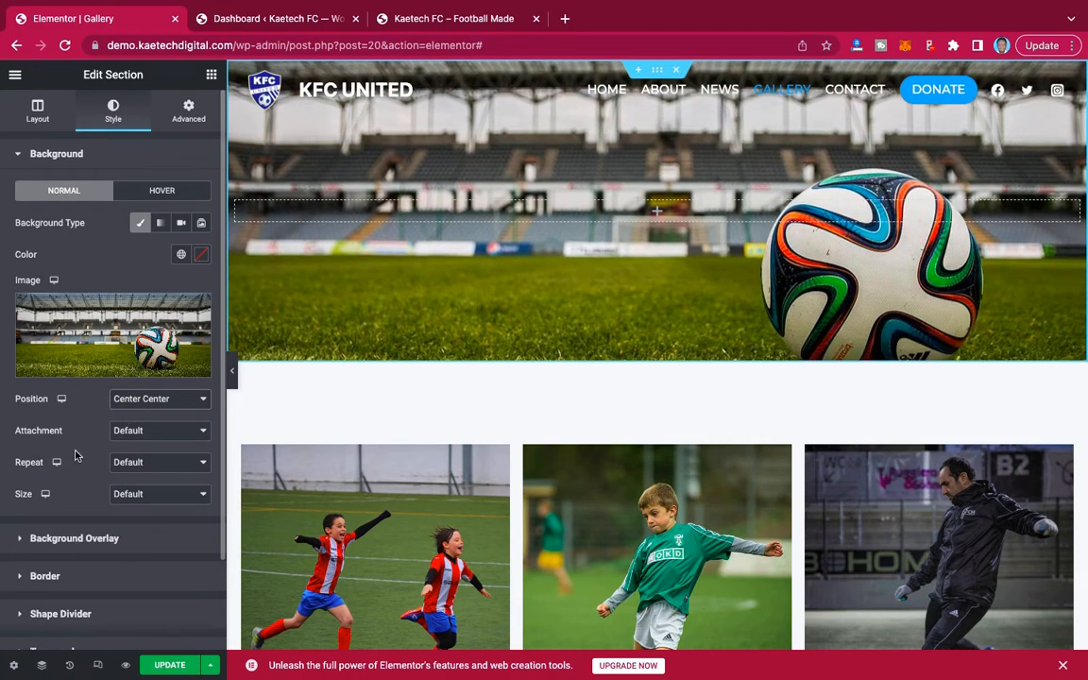
pyautogui.click(147, 462)
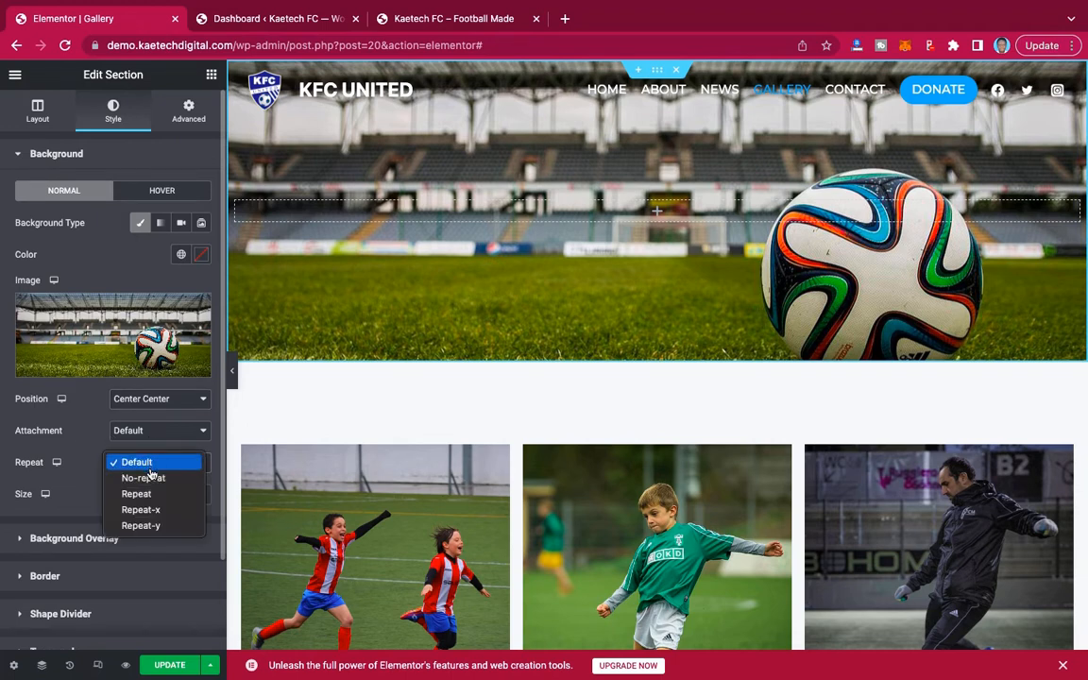
pyautogui.click(143, 478)
pyautogui.click(142, 494)
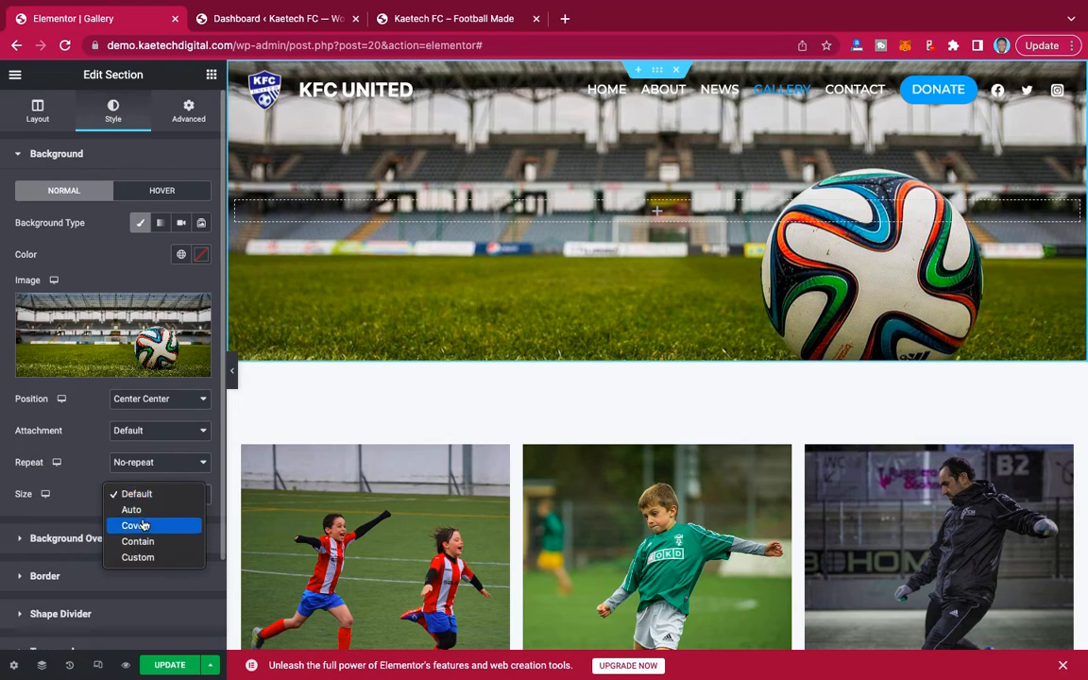
pyautogui.click(142, 525)
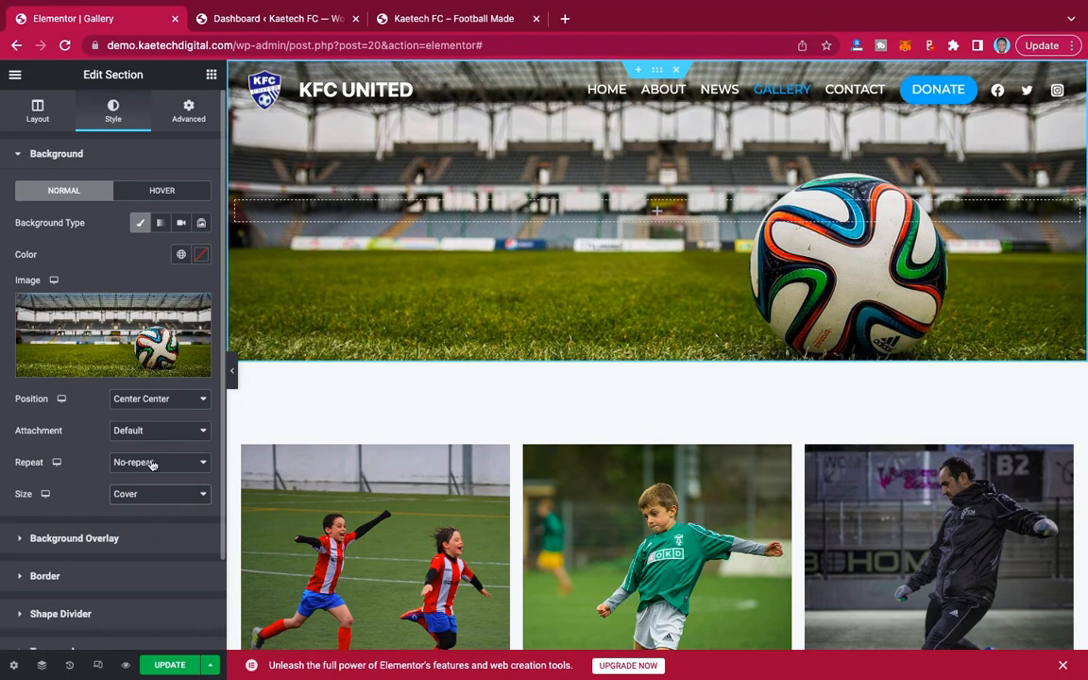
# Set the banner section's minimum height to 250 px and preview the page without the editing panel.
pyautogui.click(37, 108)
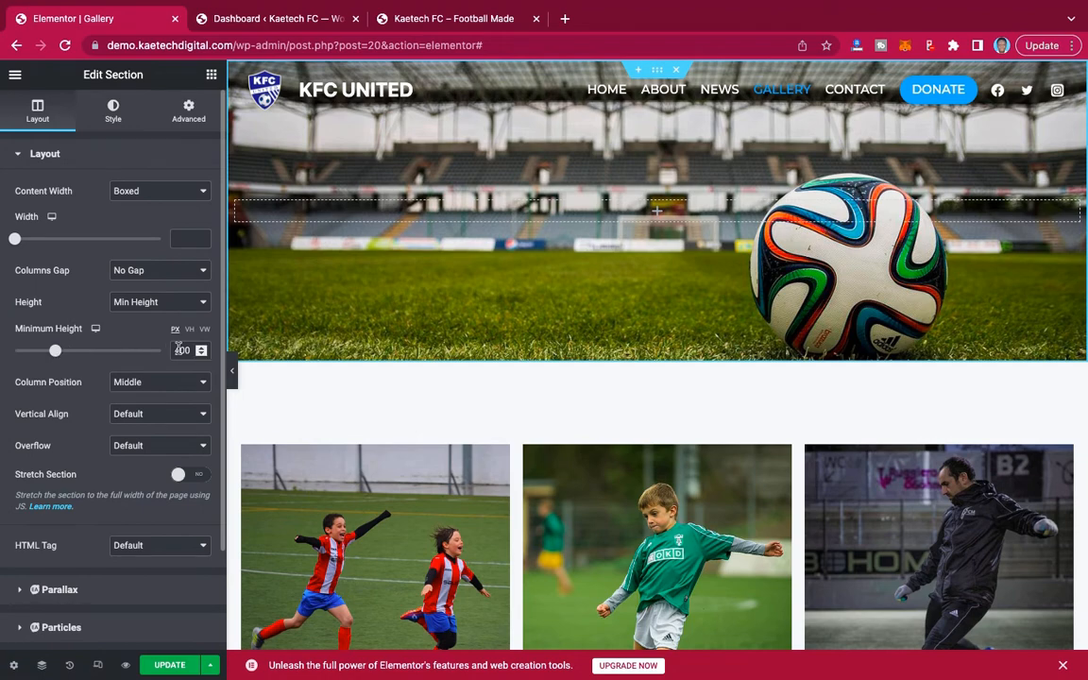
pyautogui.moveTo(180, 350); pyautogui.dragTo(118, 349)
pyautogui.write('25')
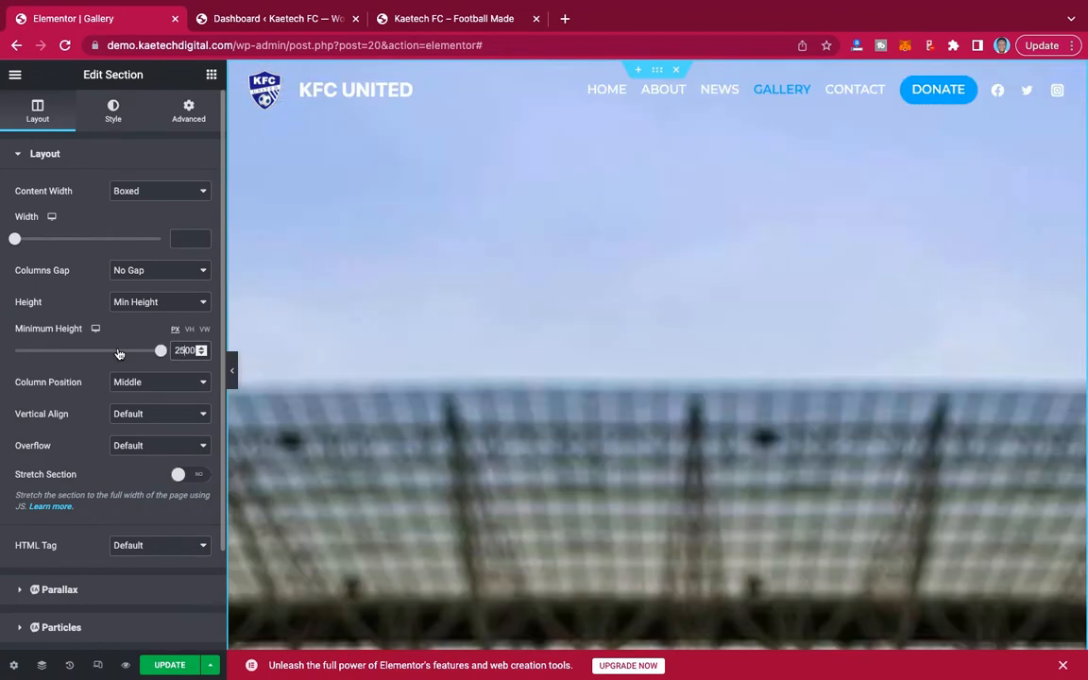
pyautogui.press('Delete')
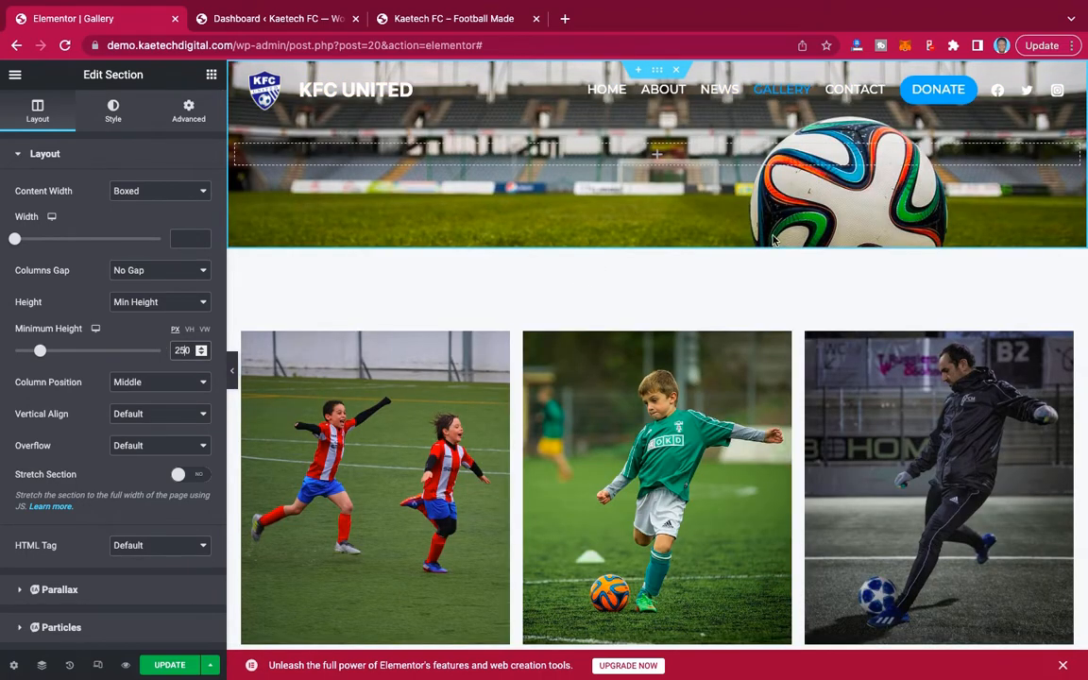
pyautogui.click(233, 377)
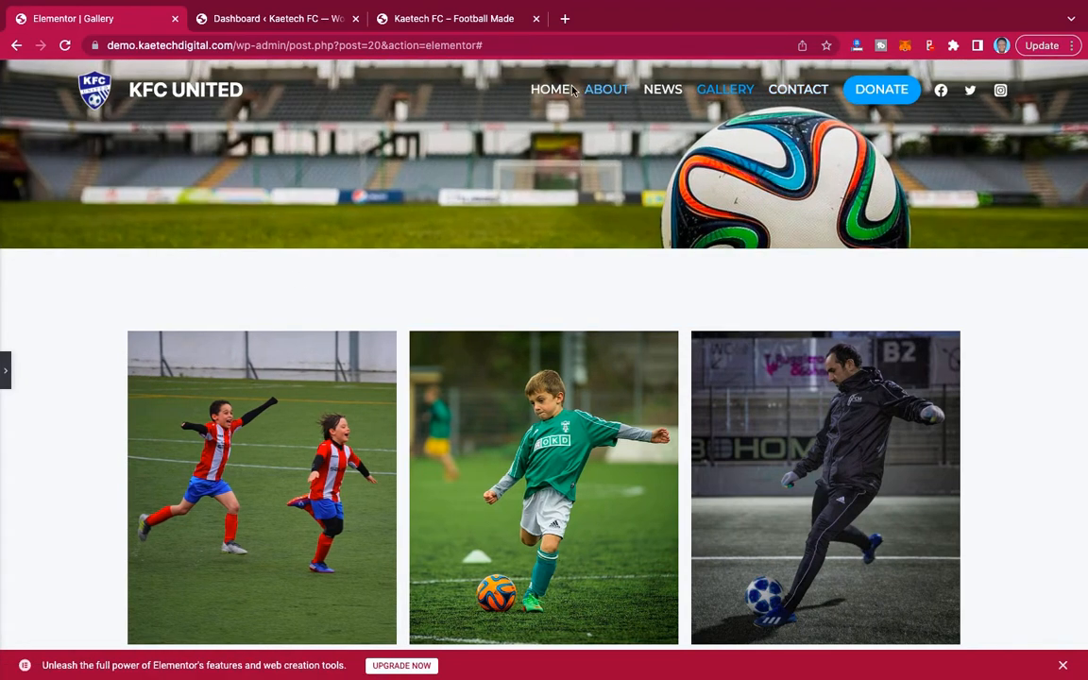
pyautogui.click(6, 387)
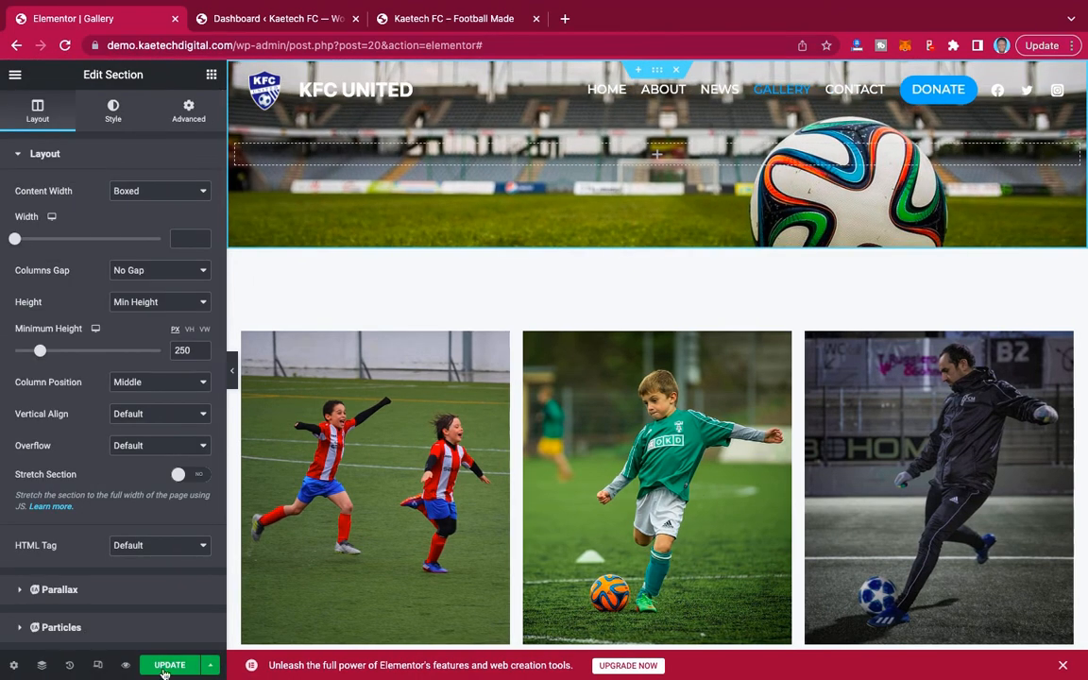
# Update the Gallery page and copy the stadium banner section.
pyautogui.click(171, 665)
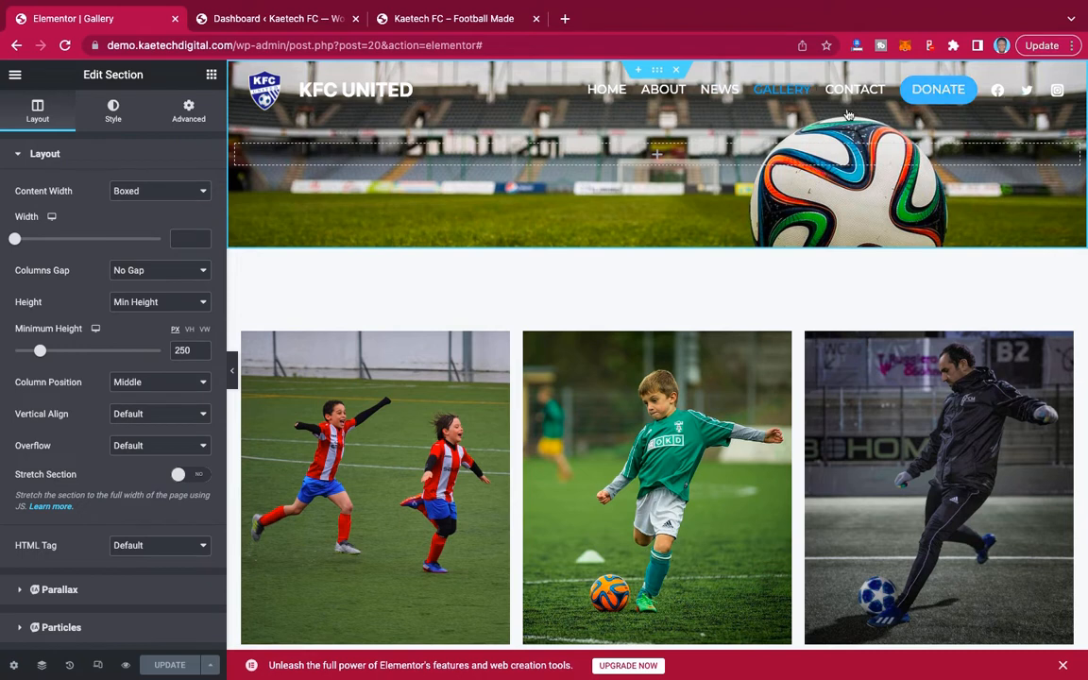
pyautogui.click(15, 75)
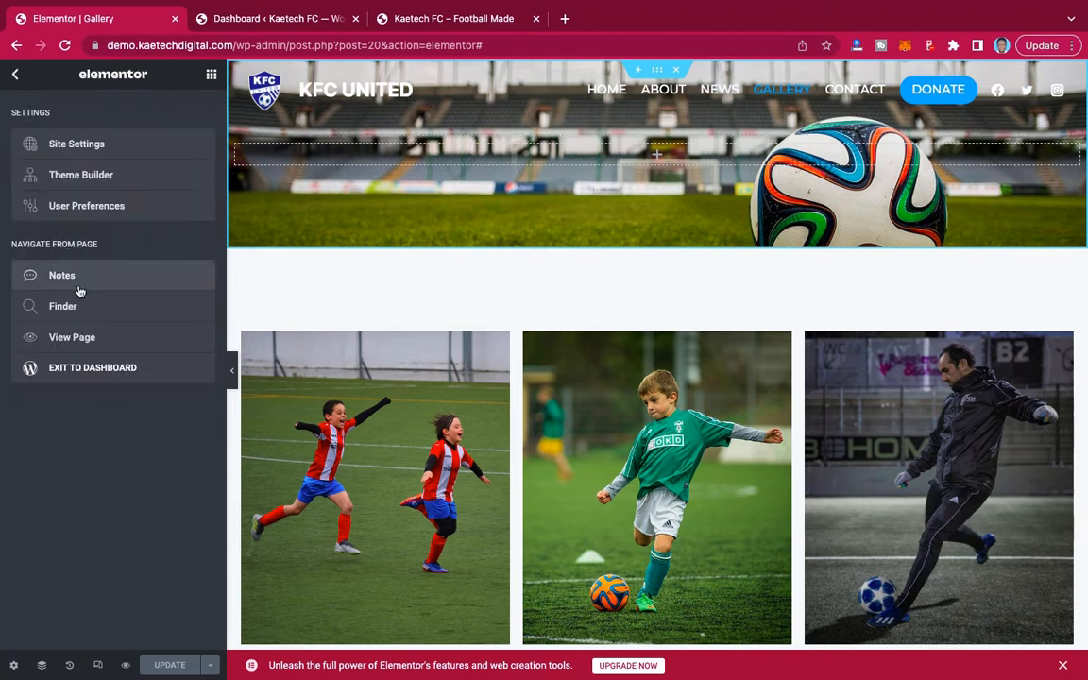
pyautogui.rightClick(658, 70)
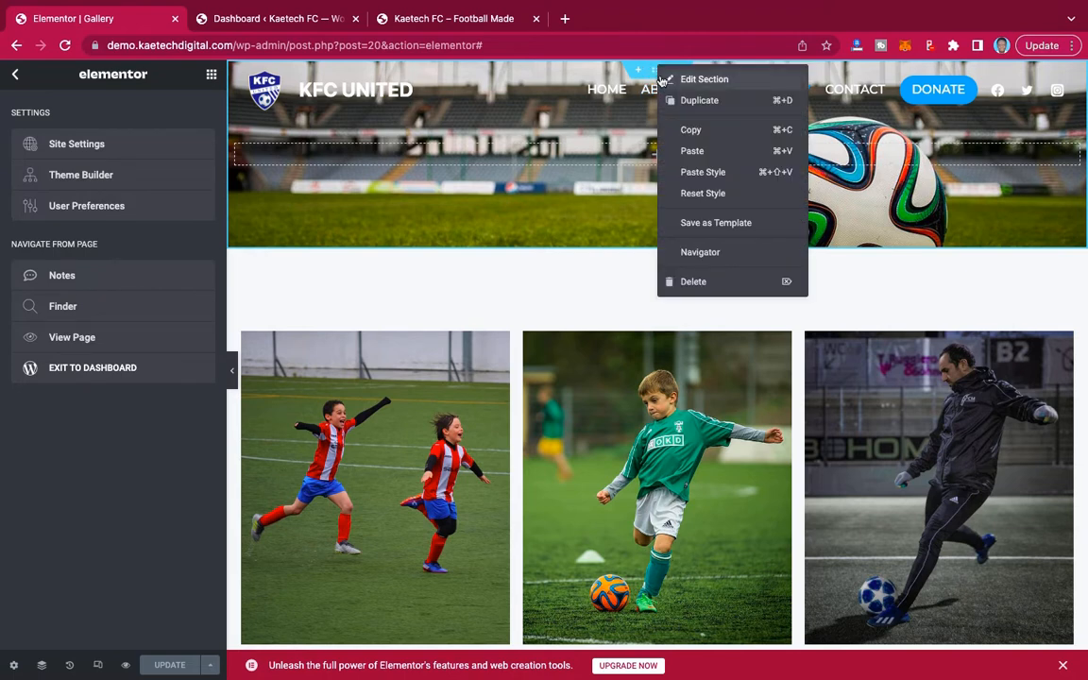
pyautogui.click(702, 132)
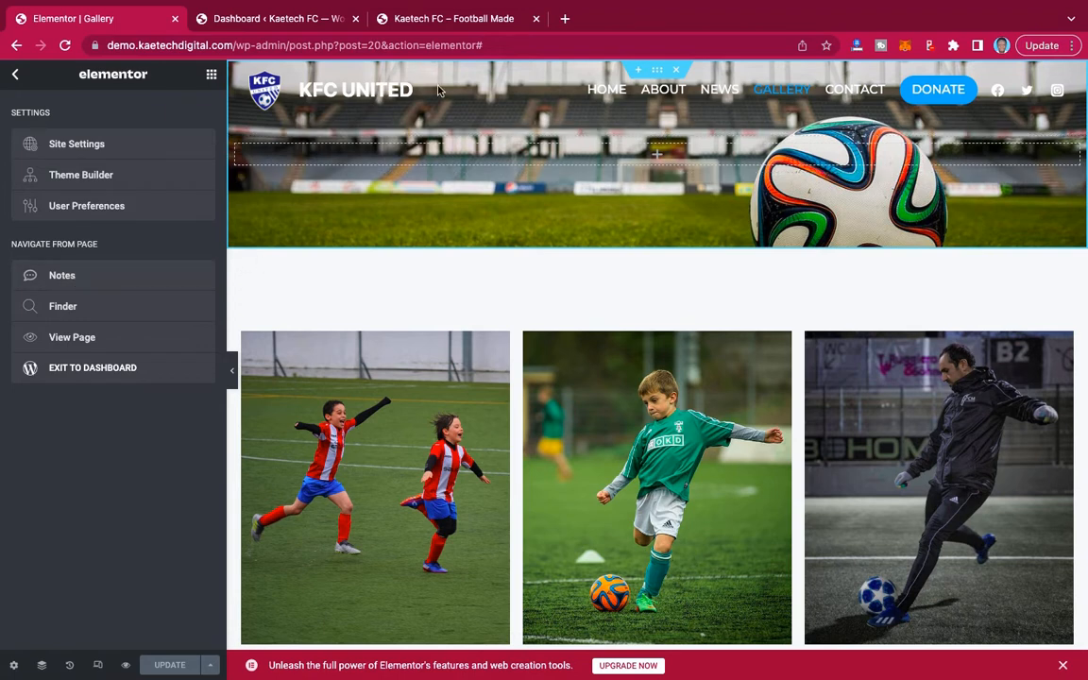
# View the published Gallery page and check its new banner above the photos.
pyautogui.click(80, 339)
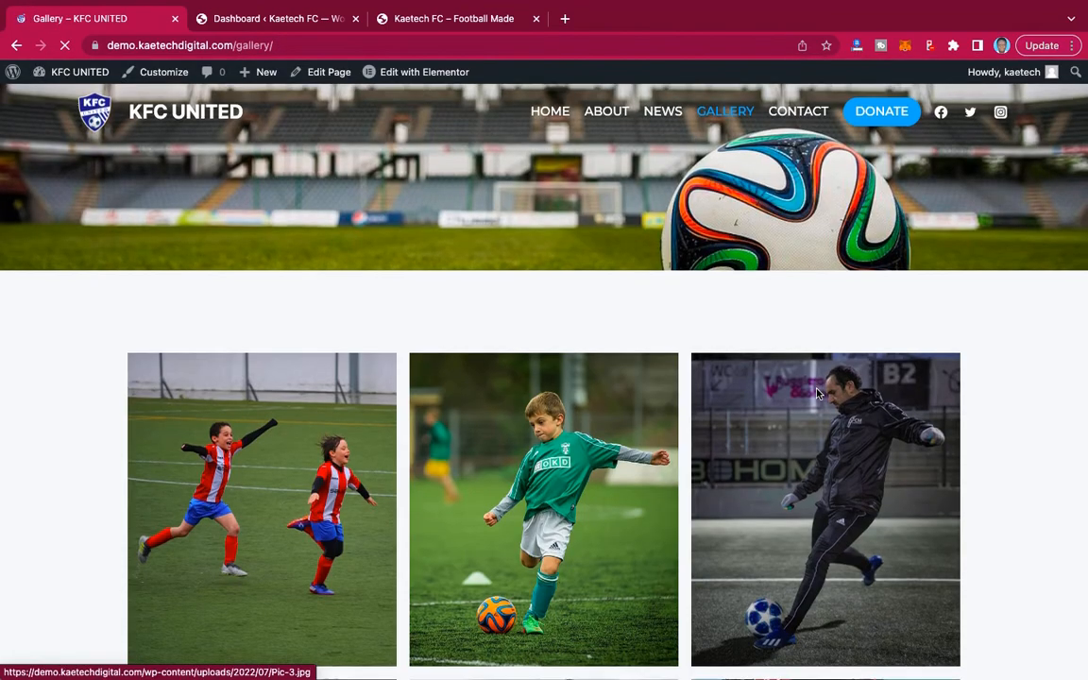
pyautogui.scroll(-5, 818, 394)
pyautogui.scroll(5, 818, 395)
pyautogui.scroll(1, 818, 395)
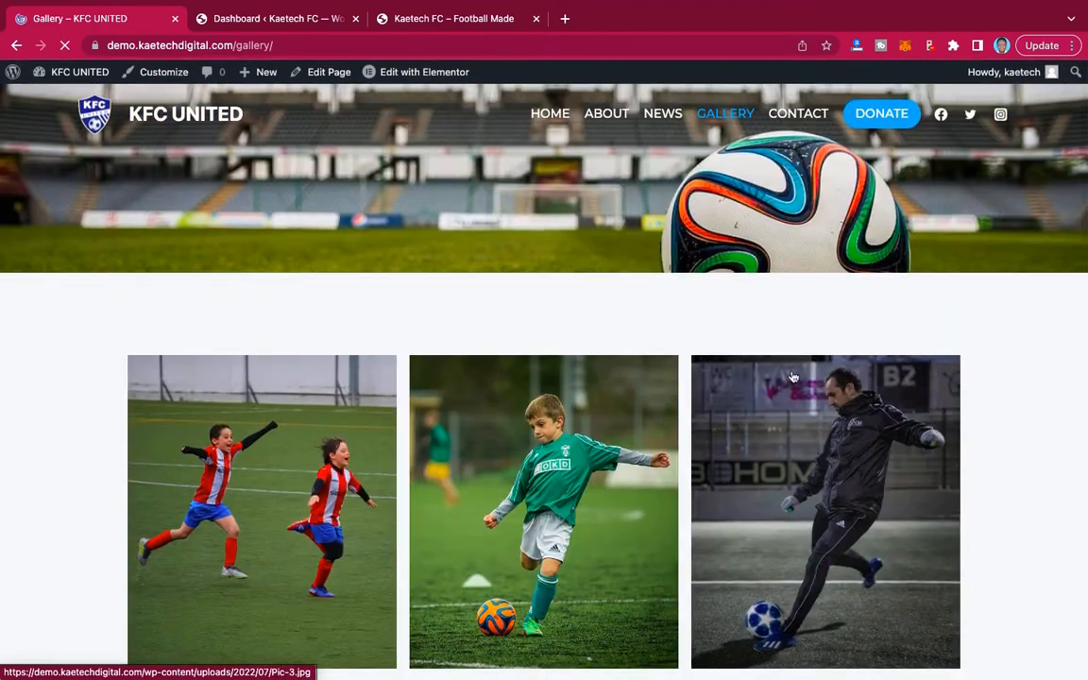
# Visit the Contact page and examine its banner, message form and club contact details.
pyautogui.click(795, 119)
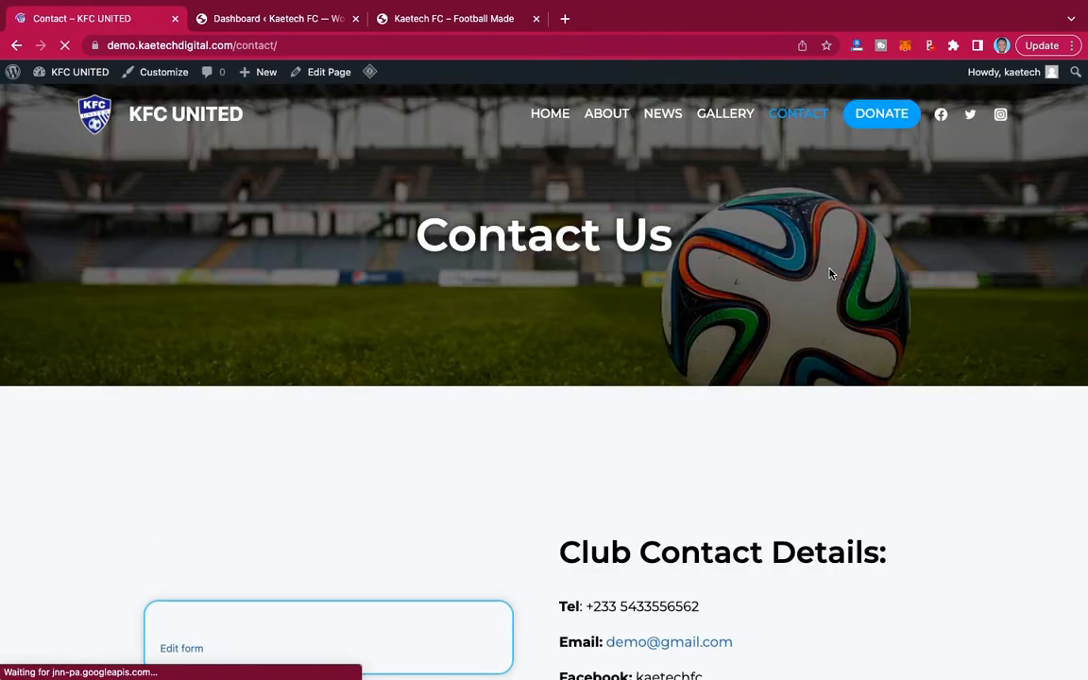
pyautogui.scroll(-5, 876, 301)
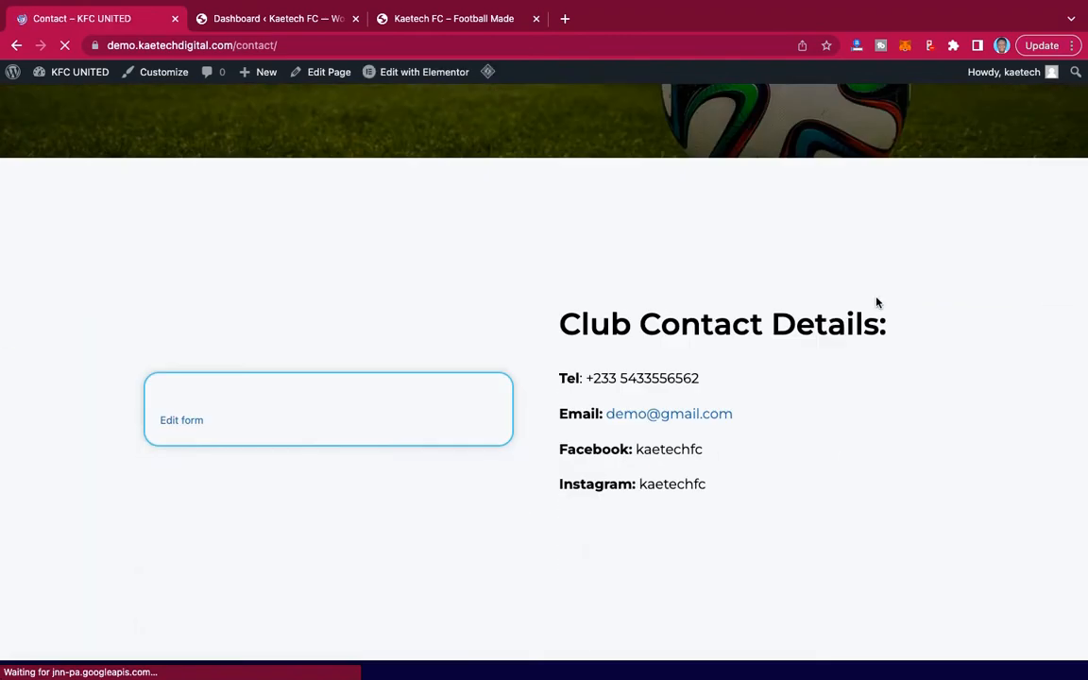
pyautogui.scroll(3, 876, 302)
pyautogui.scroll(-3, 876, 301)
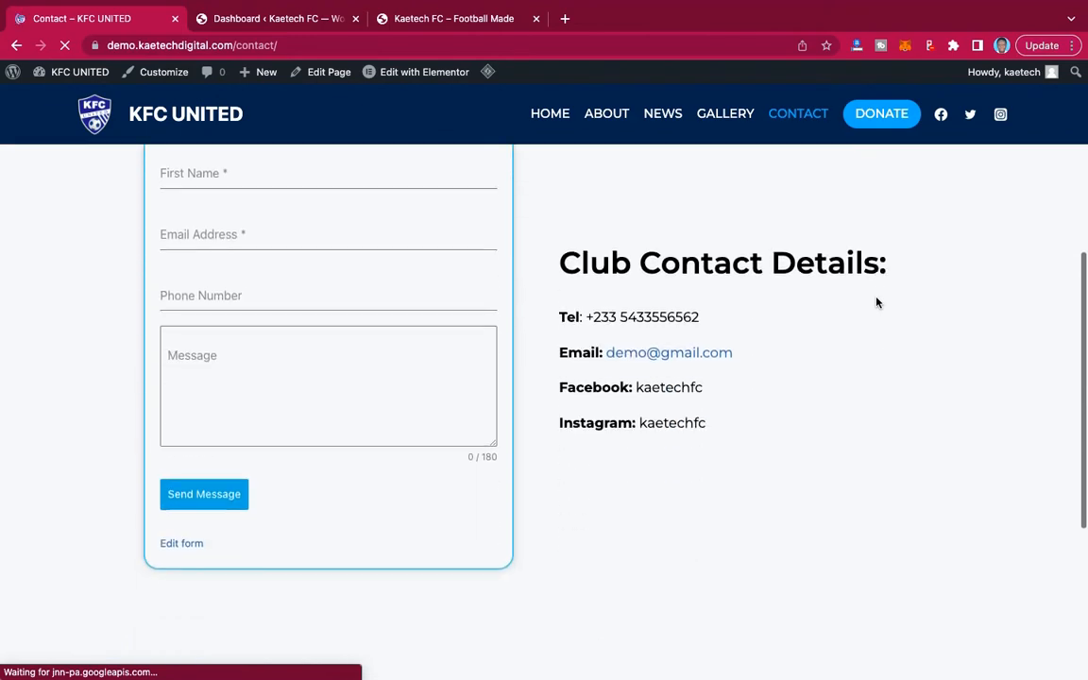
pyautogui.scroll(1, 878, 307)
pyautogui.scroll(4, 813, 405)
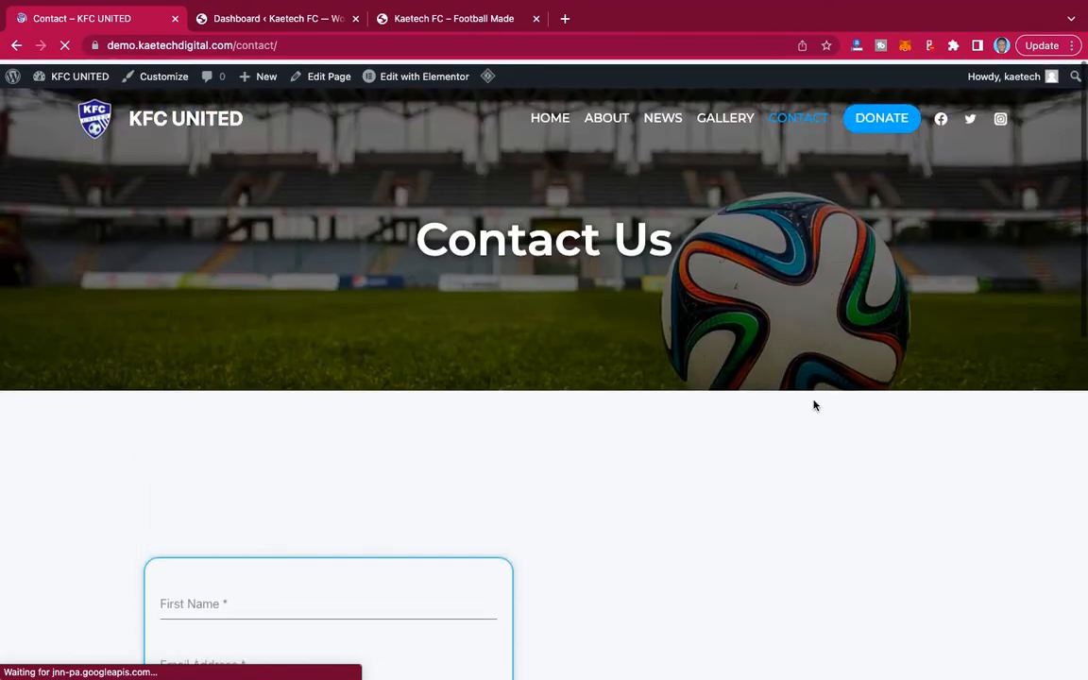
# Visit the Donate page and examine its foundation banner, about section and donation call-to-action.
pyautogui.click(888, 119)
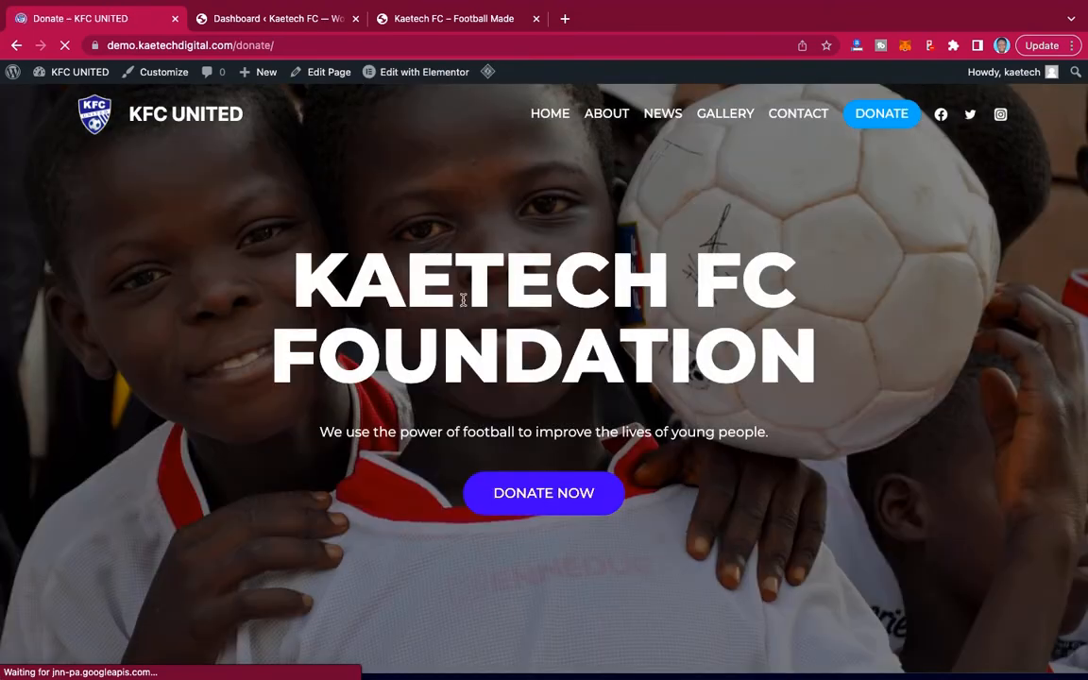
pyautogui.scroll(-6, 896, 436)
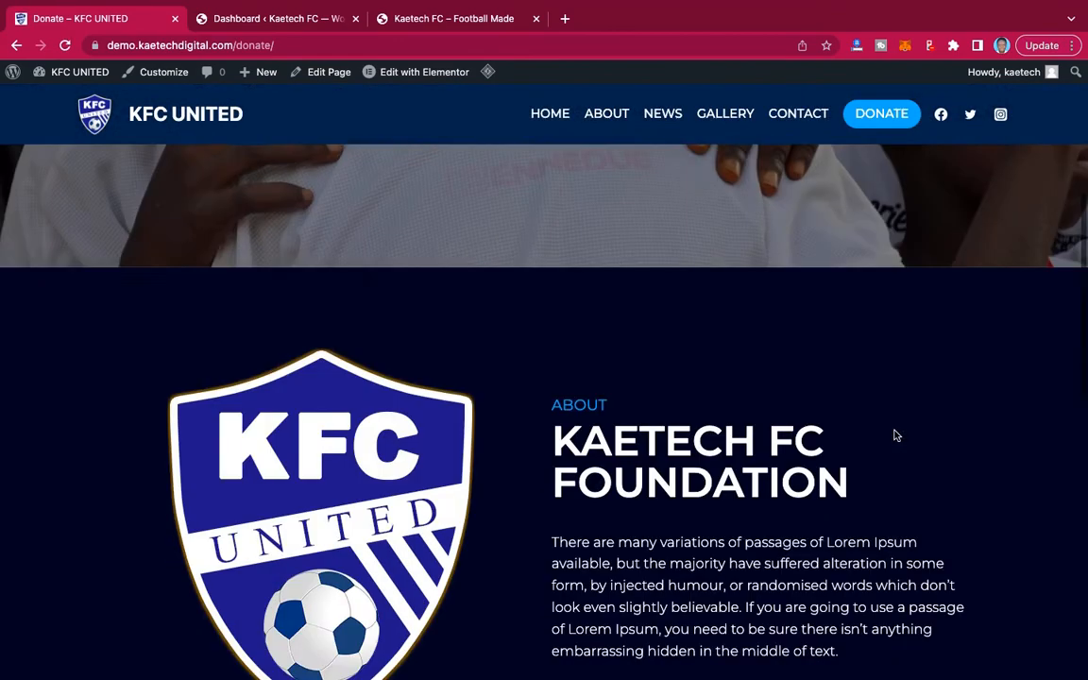
pyautogui.scroll(6, 896, 435)
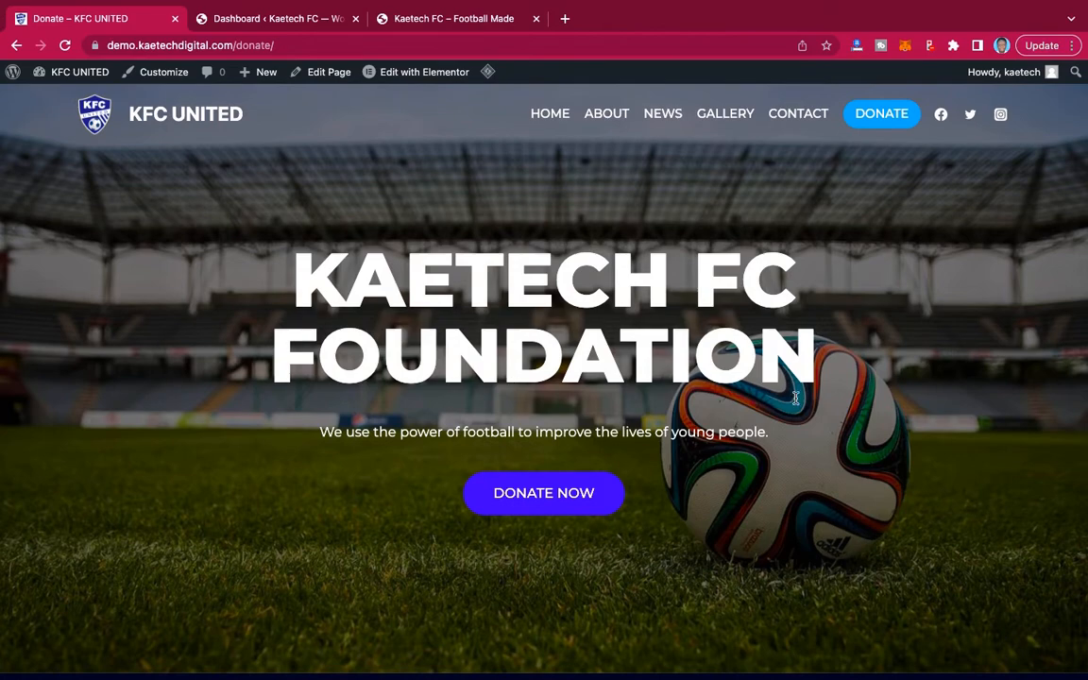
pyautogui.scroll(-2, 808, 451)
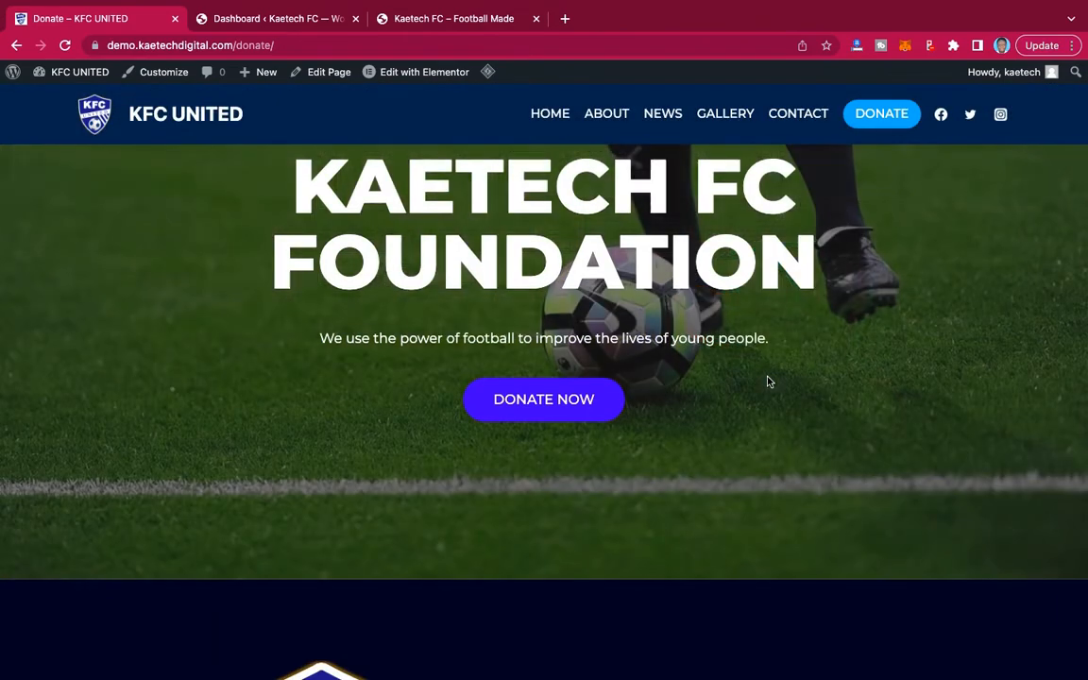
pyautogui.scroll(-2, 805, 427)
pyautogui.scroll(-5, 806, 428)
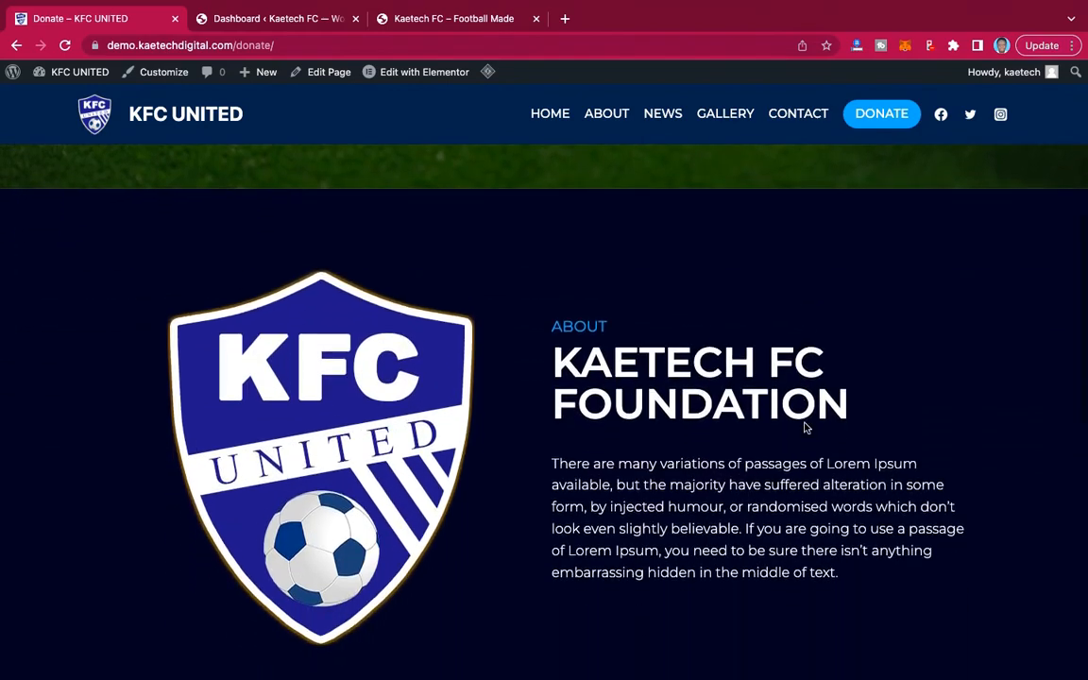
pyautogui.scroll(-1, 803, 423)
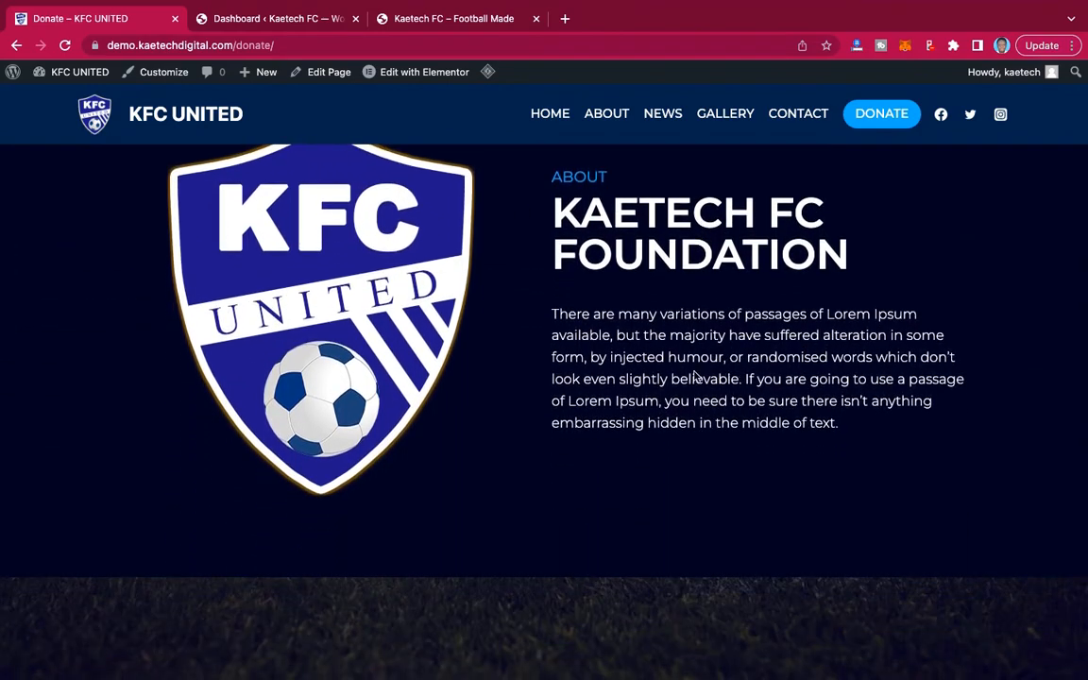
pyautogui.scroll(-5, 732, 411)
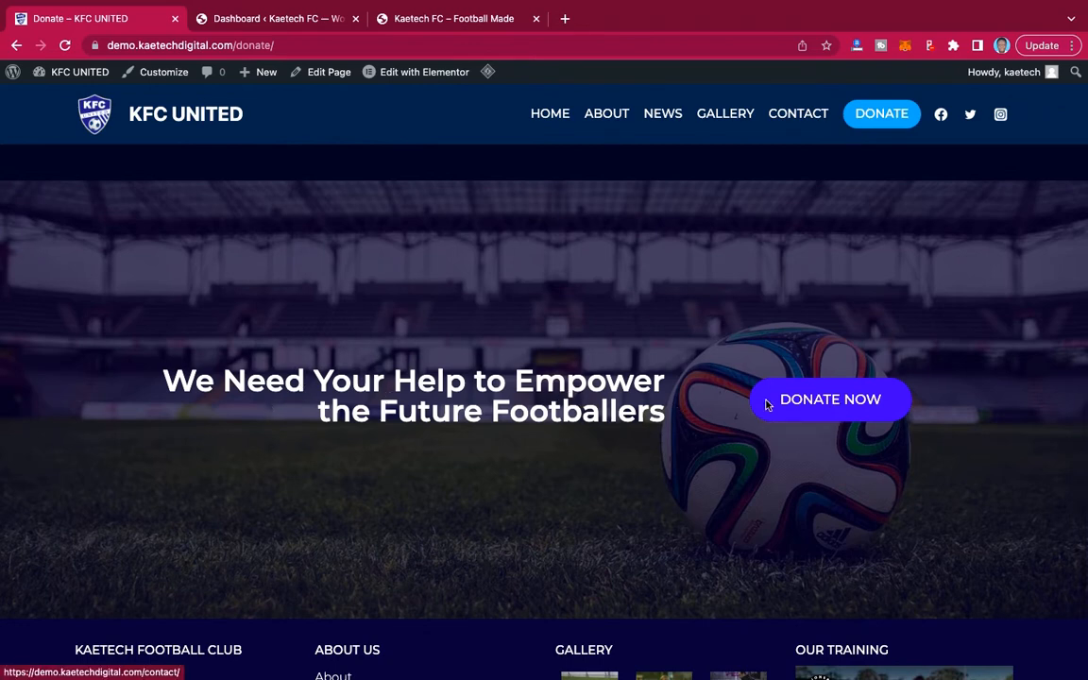
# Follow the Donate page's lower DONATE NOW link and view the contact form and club details on the linked page.
pyautogui.click(810, 406)
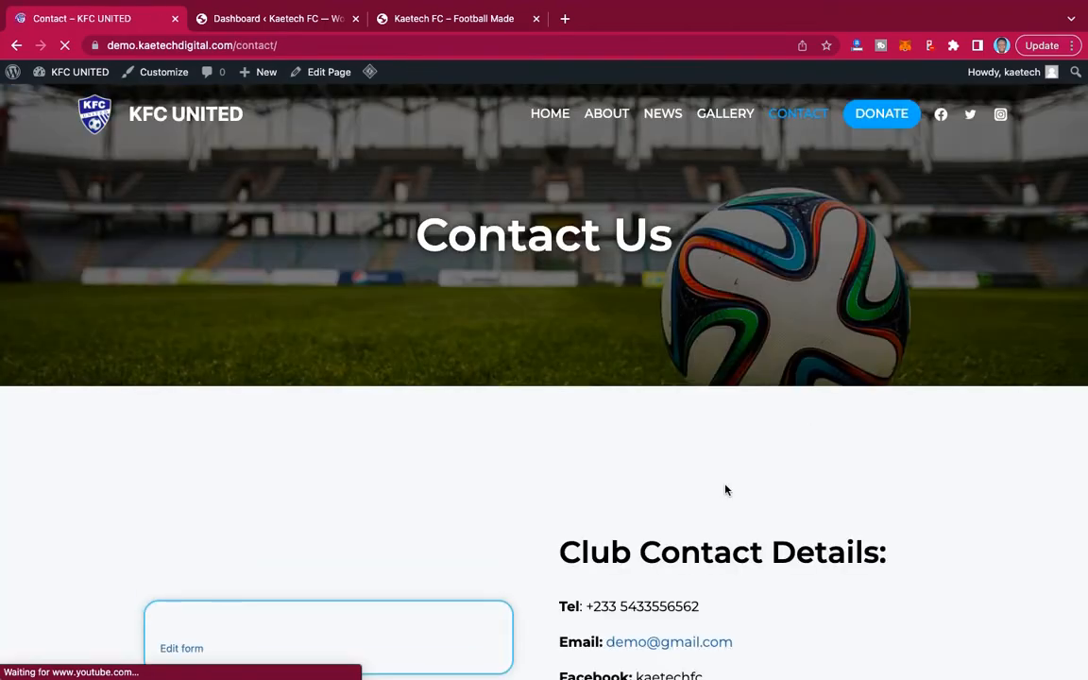
pyautogui.scroll(-5, 725, 489)
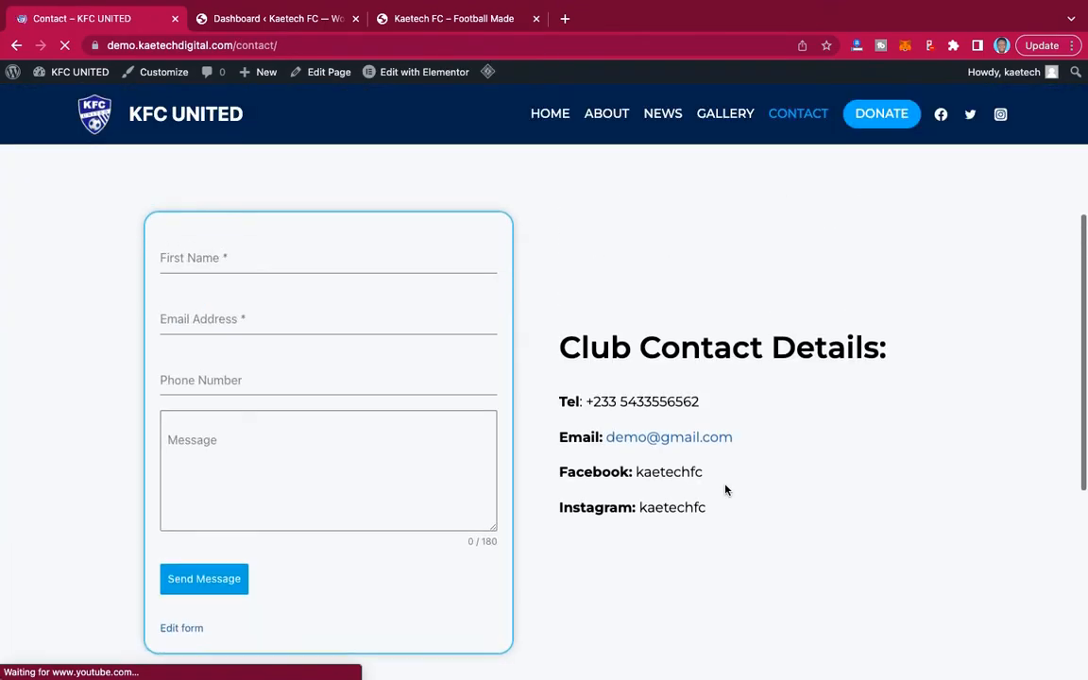
pyautogui.scroll(5, 725, 489)
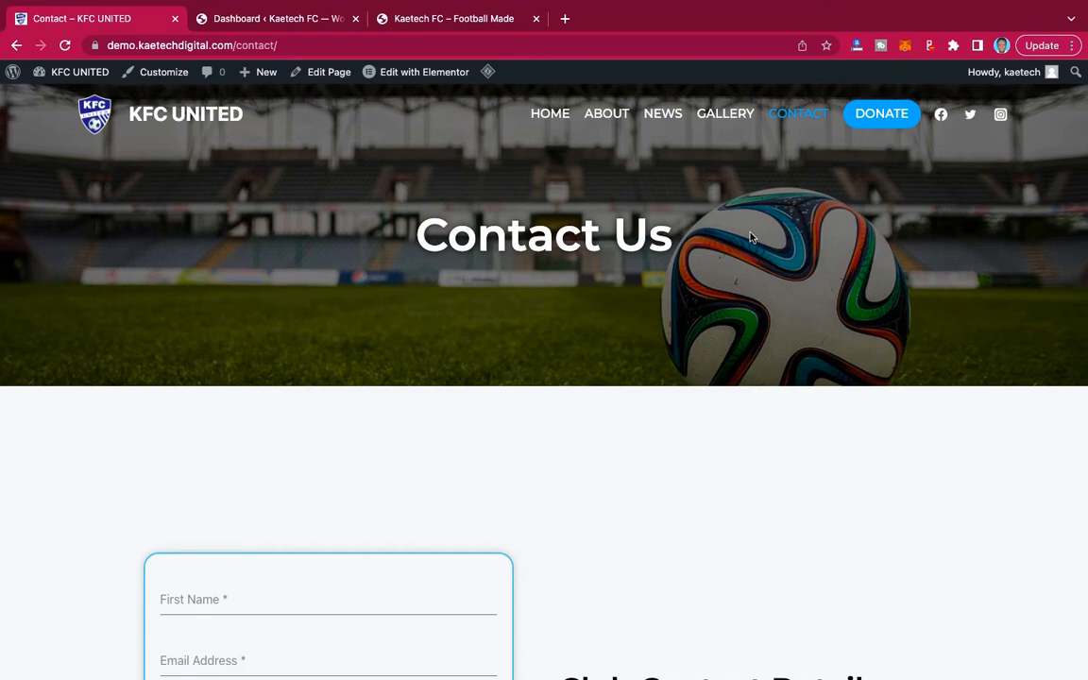
# Return to the demo site's home page and review its hero banner, photo gallery and donation section.
pyautogui.click(552, 114)
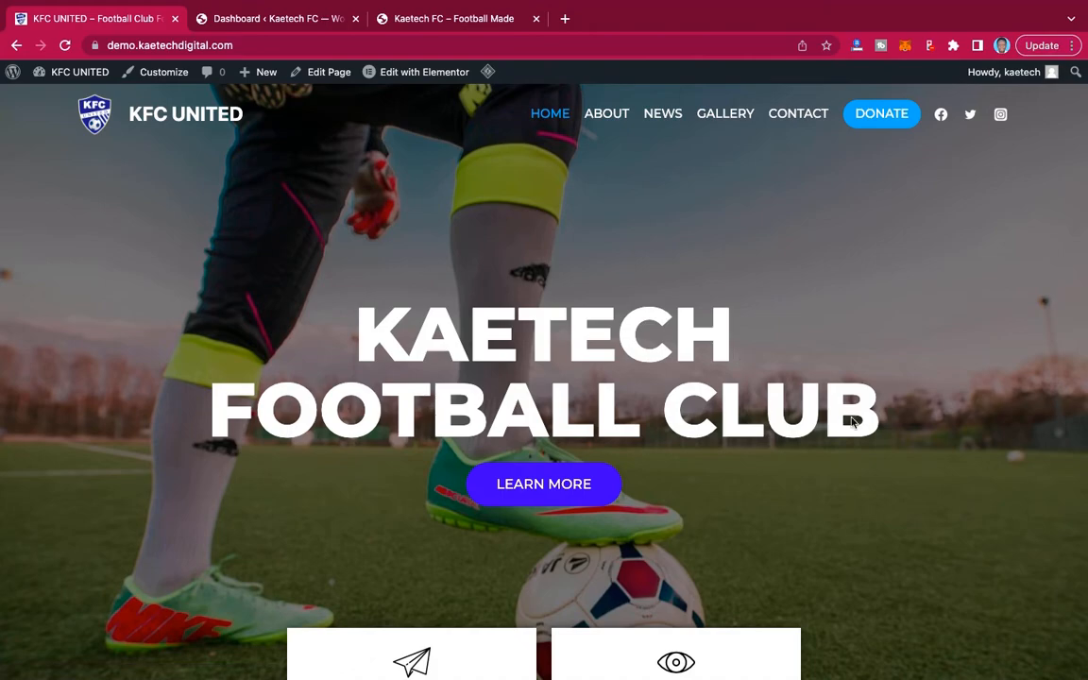
pyautogui.scroll(-15, 850, 421)
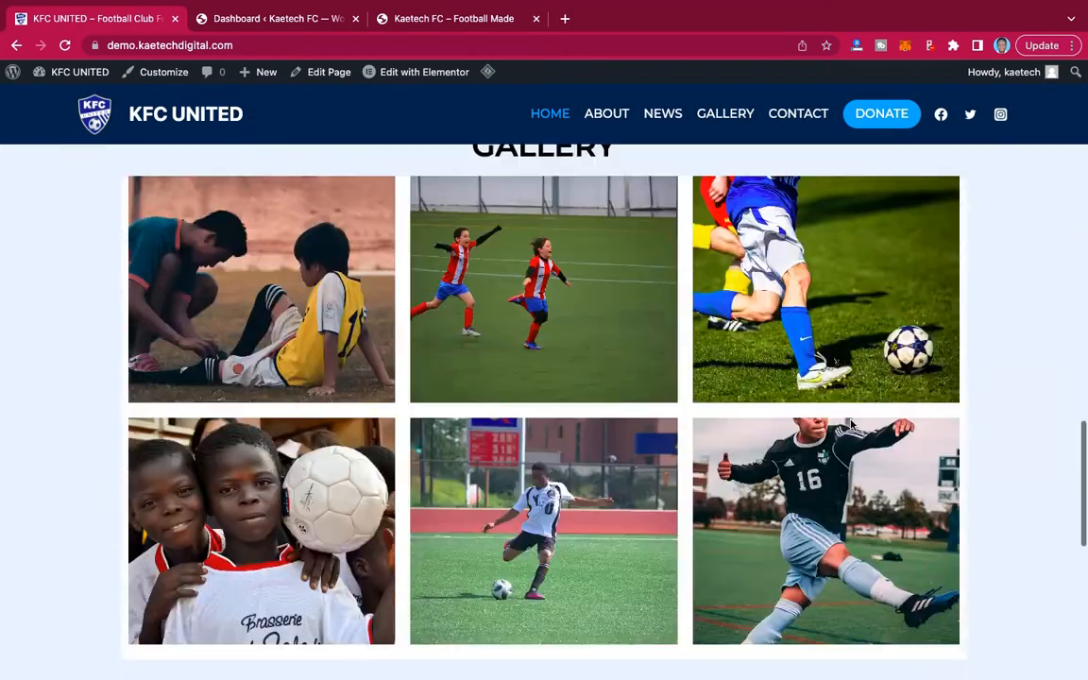
pyautogui.scroll(-5, 849, 425)
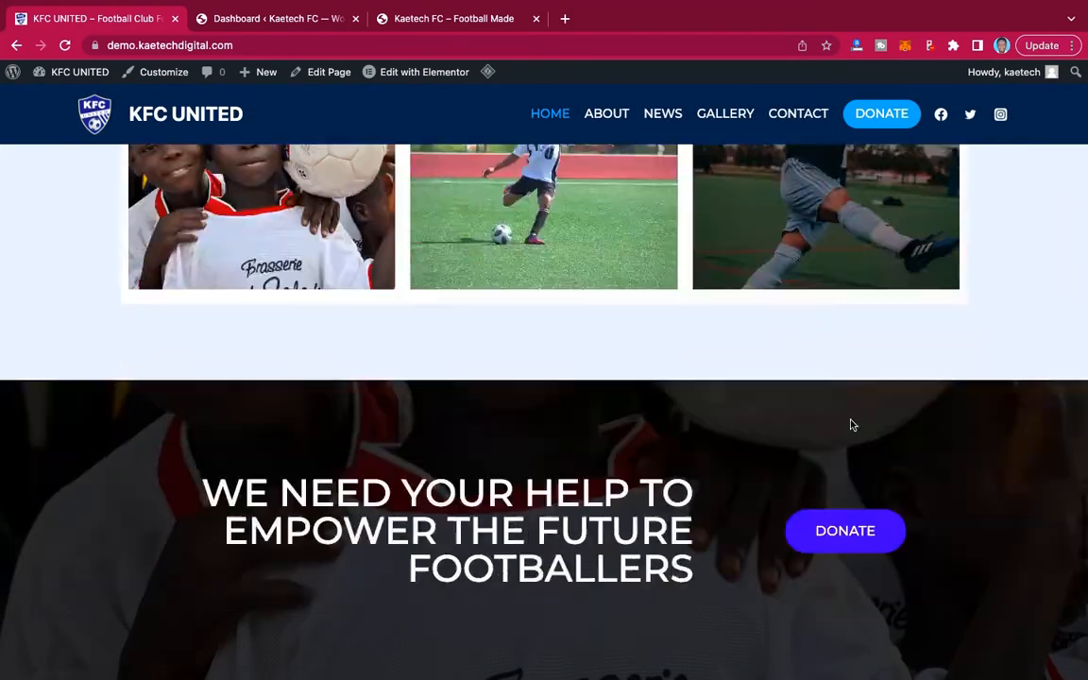
pyautogui.scroll(20, 850, 420)
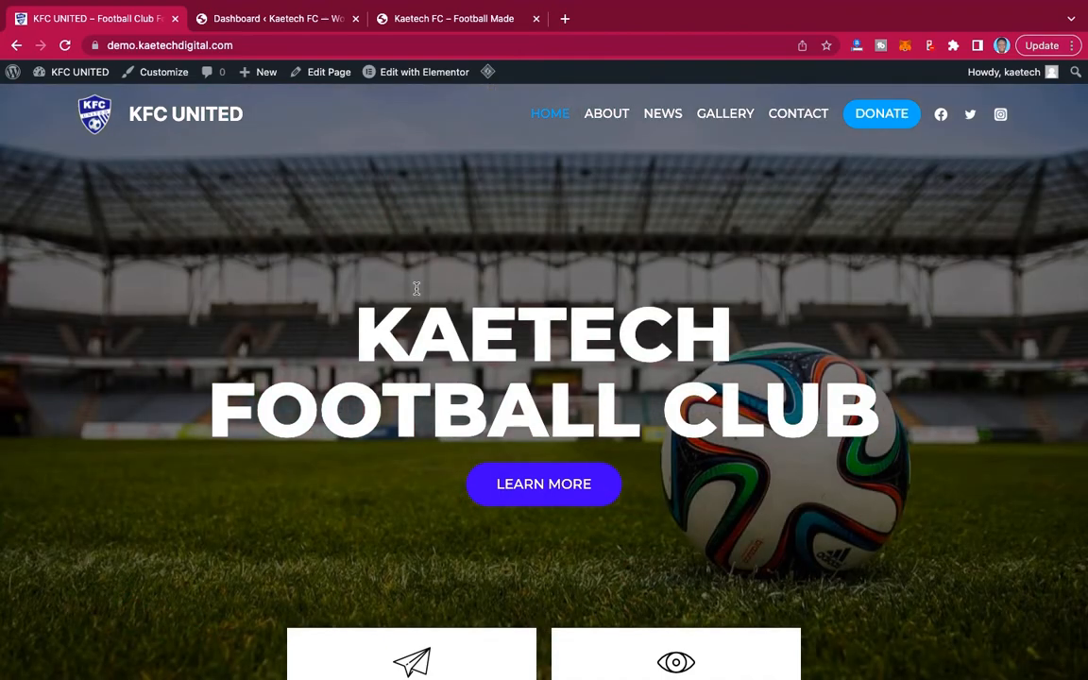
# Switch to Finder and open the KFC United Template folder to view the template files it contains.
pyautogui.hotkey('ctrl', 'Left')
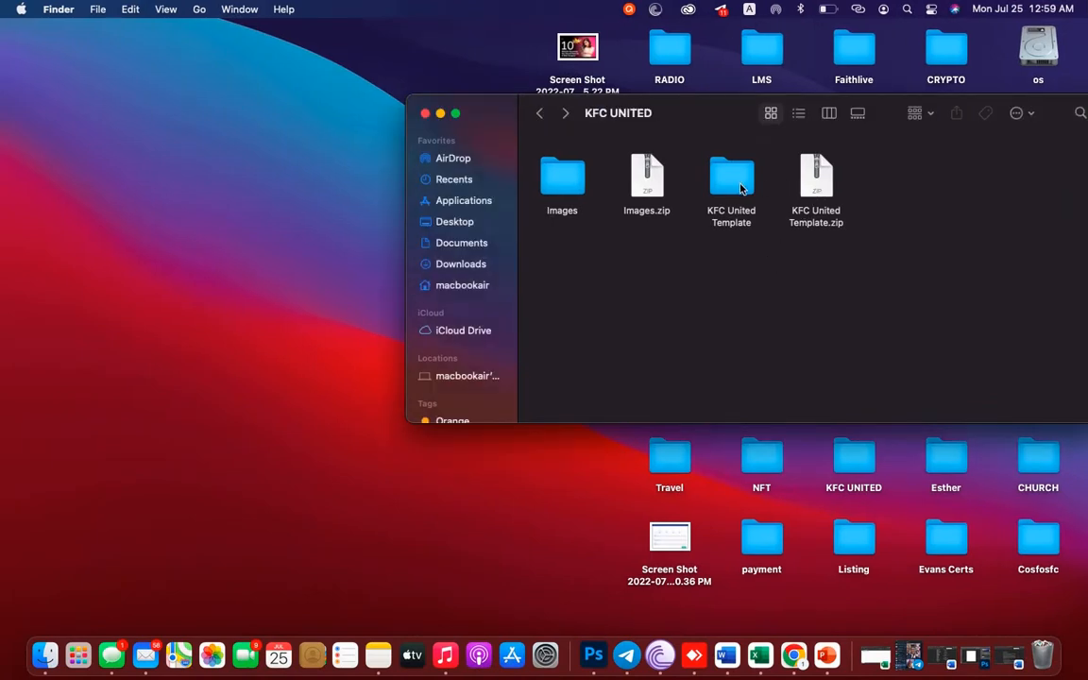
pyautogui.click(817, 189)
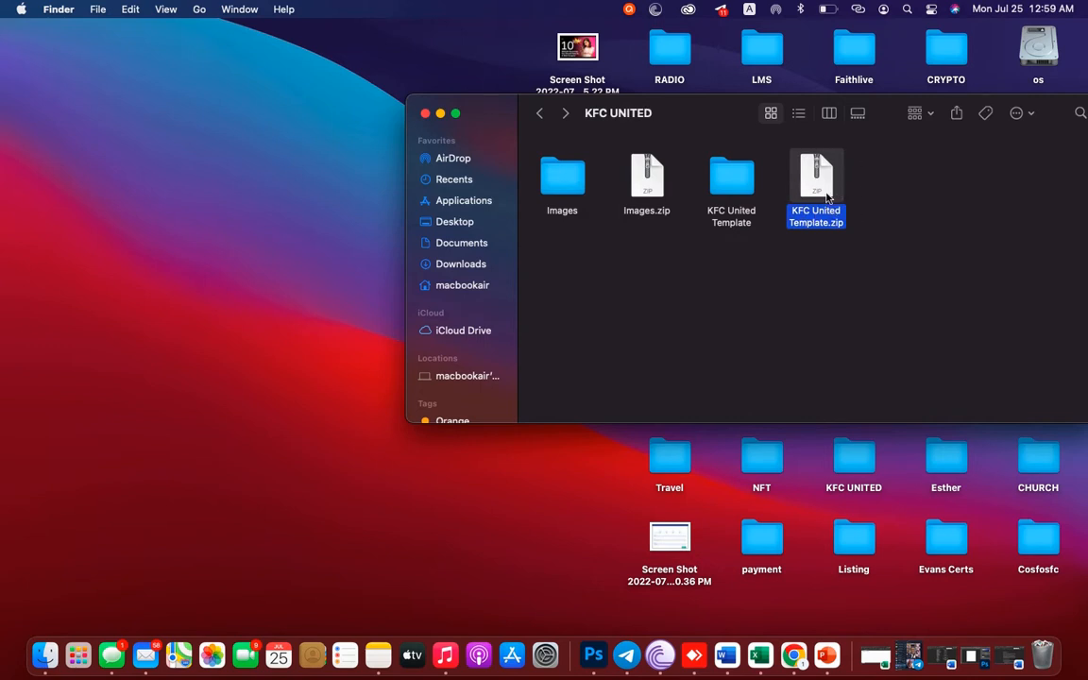
pyautogui.doubleClick(737, 182)
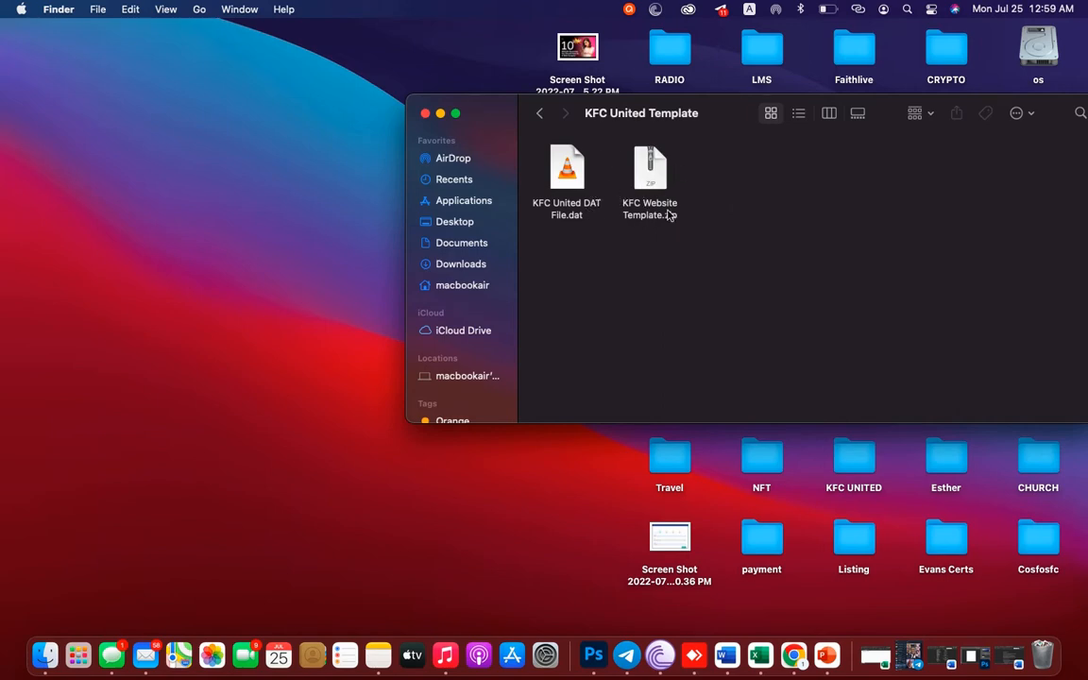
# Switch back to Chrome and examine the default Kaetech FC site at soccer.kaetechdigital.com, reloading its front page.
pyautogui.hotkey('ctrl', 'Right')
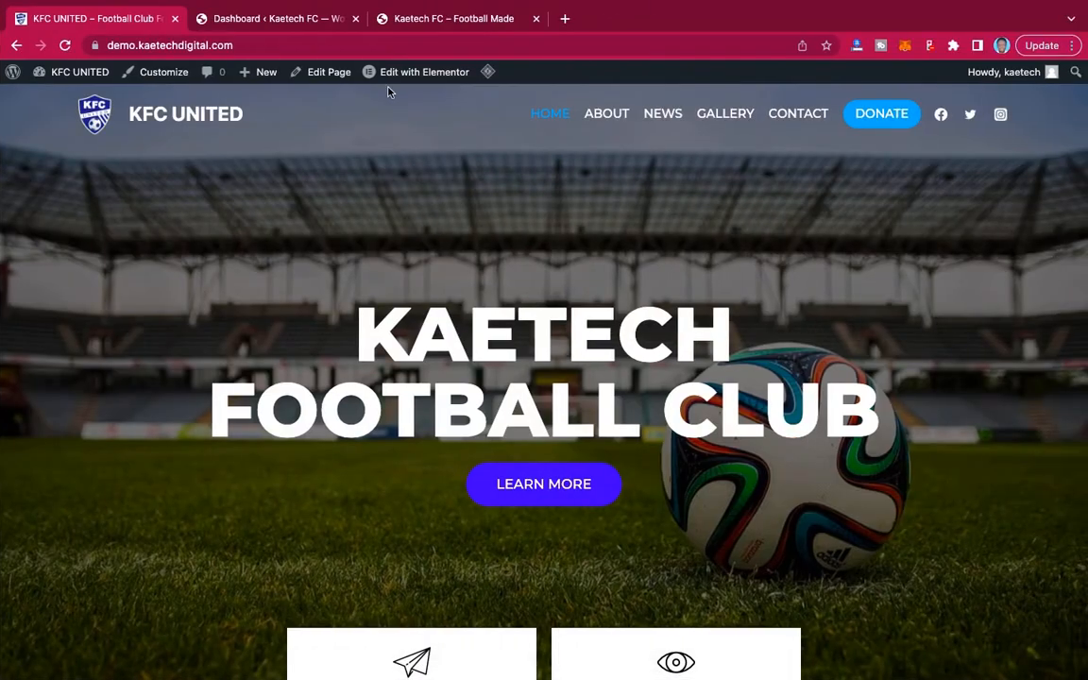
pyautogui.click(419, 29)
pyautogui.scroll(-4, 540, 285)
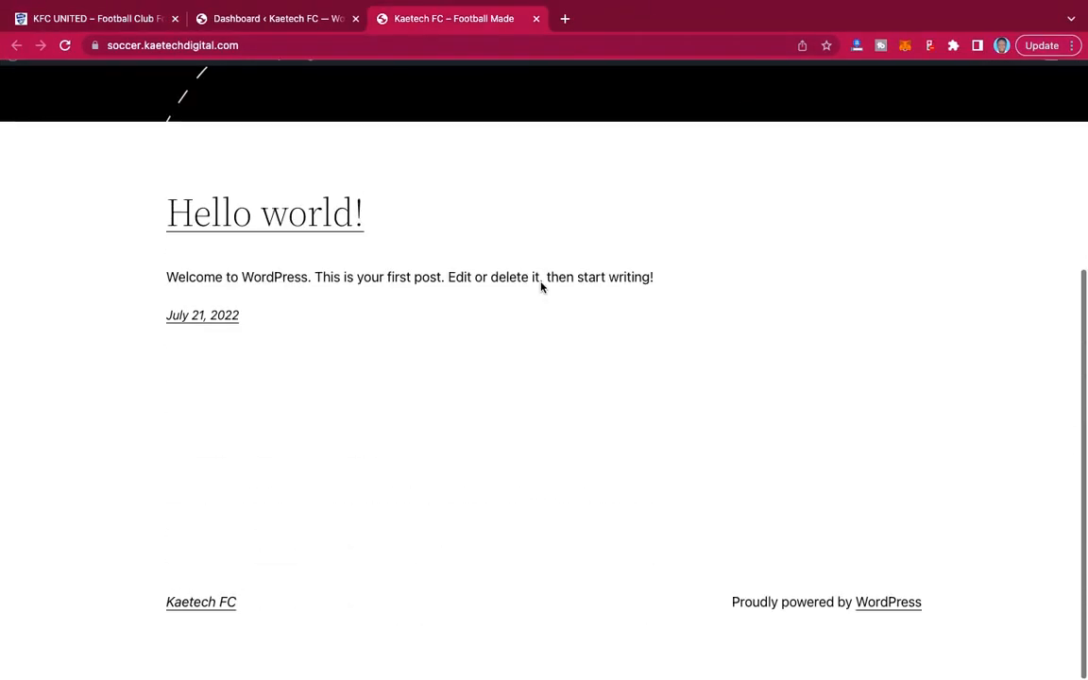
pyautogui.scroll(4, 540, 285)
pyautogui.scroll(-4, 541, 286)
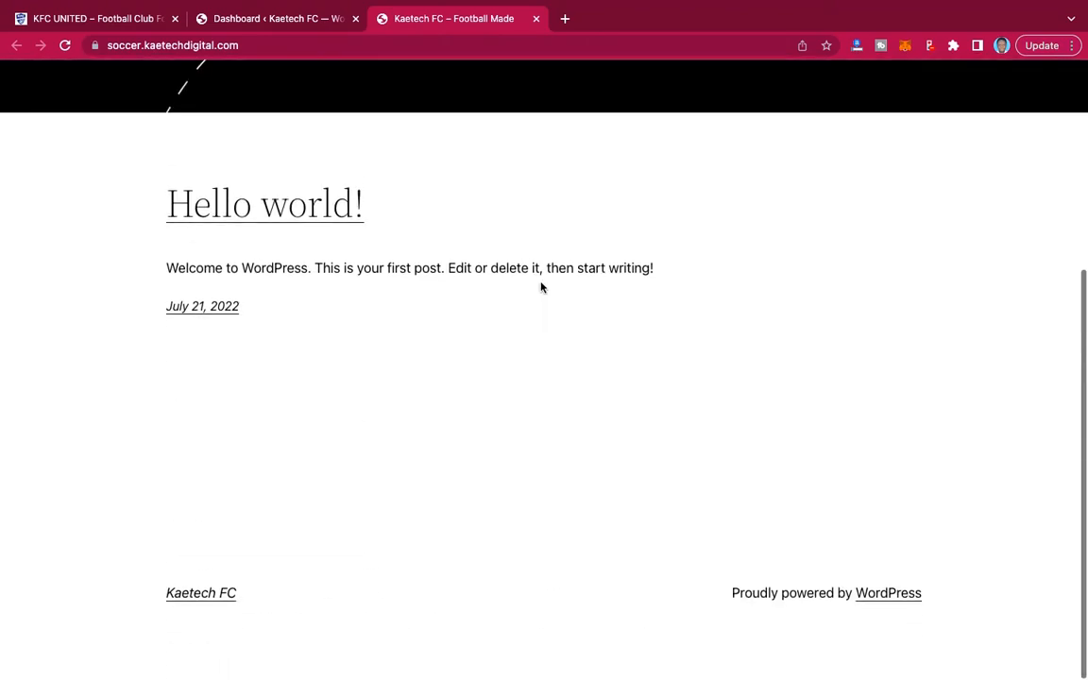
pyautogui.scroll(4, 541, 286)
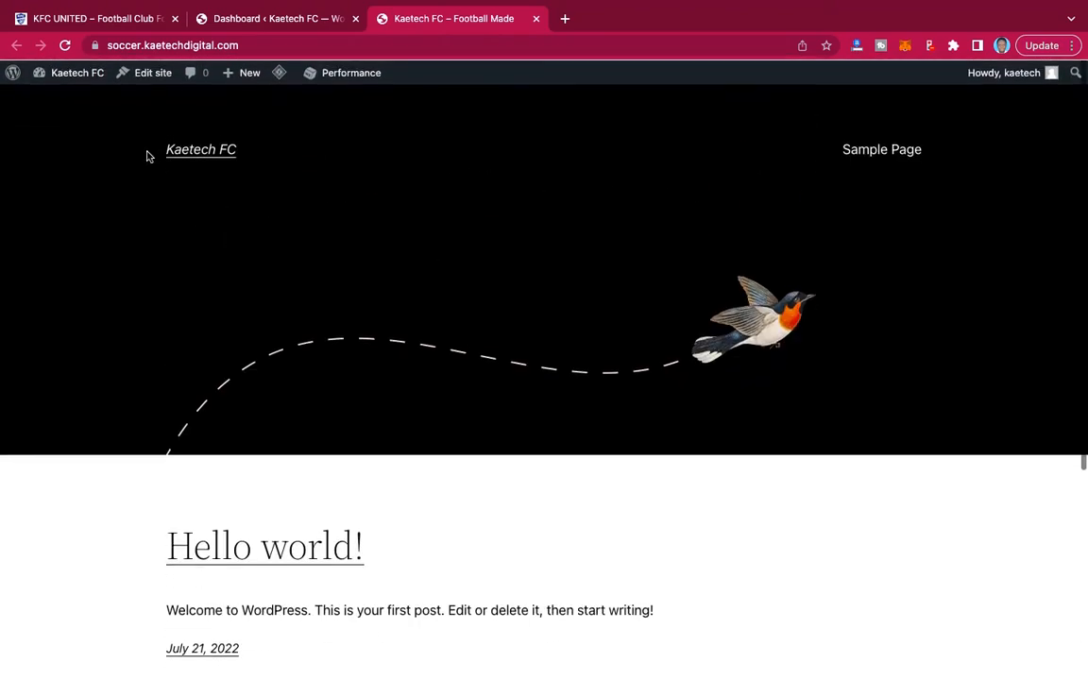
pyautogui.click(64, 46)
pyautogui.scroll(-4, 531, 174)
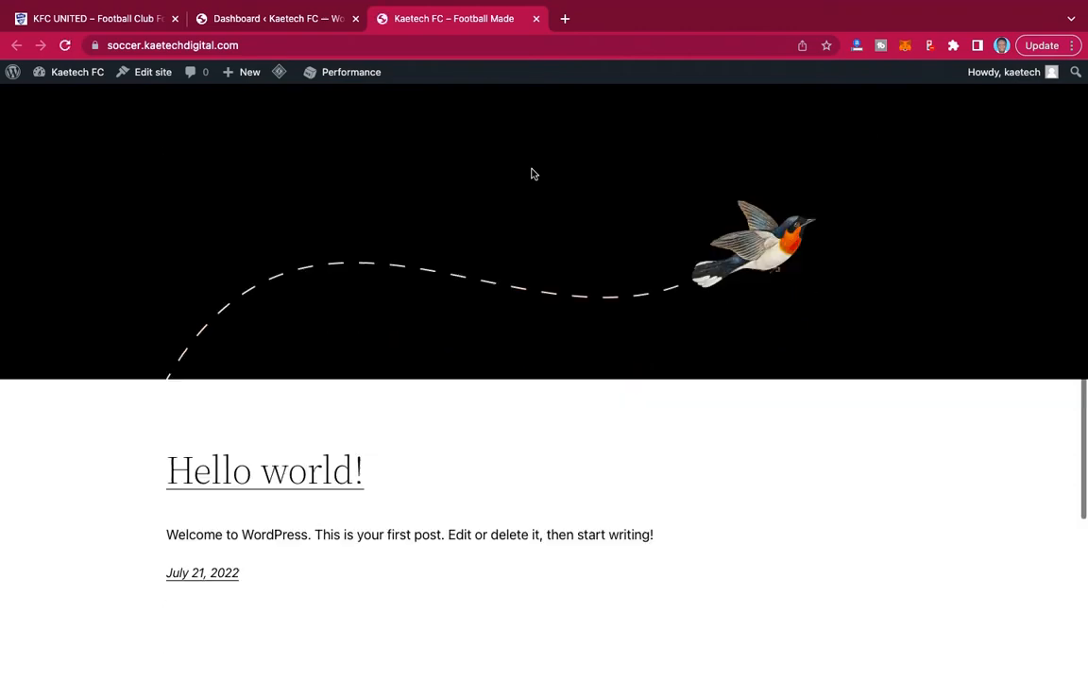
pyautogui.scroll(4, 532, 174)
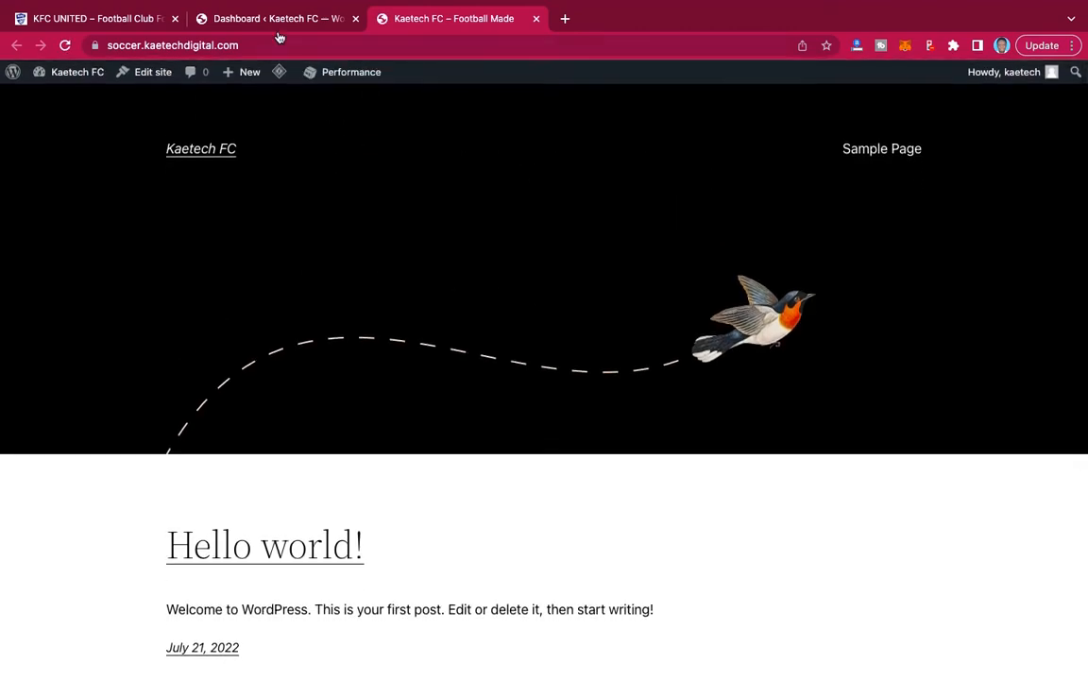
# From the Kaetech FC dashboard, search the new plugins for "elementor" and install Elementor Website Builder.
pyautogui.click(268, 22)
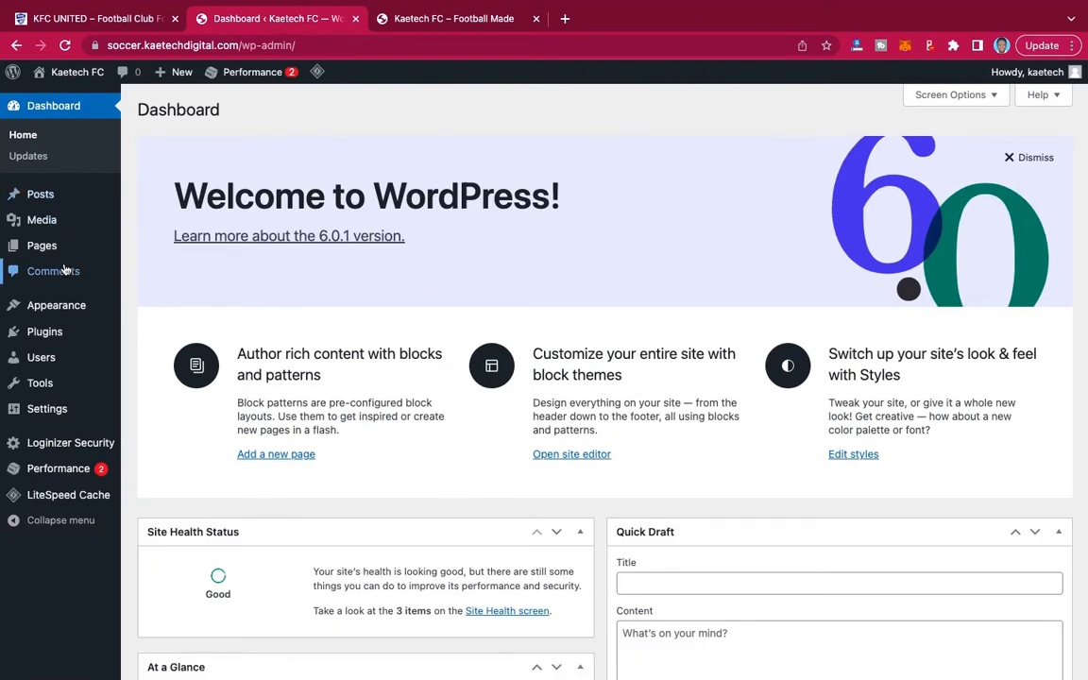
pyautogui.moveTo(49, 337)
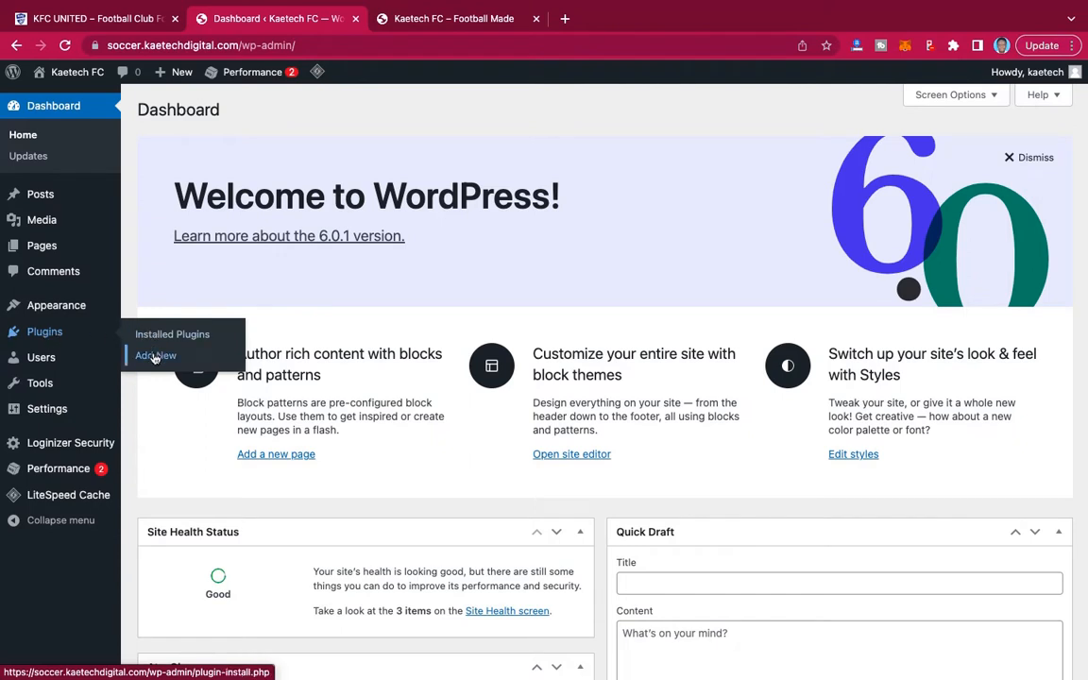
pyautogui.click(154, 356)
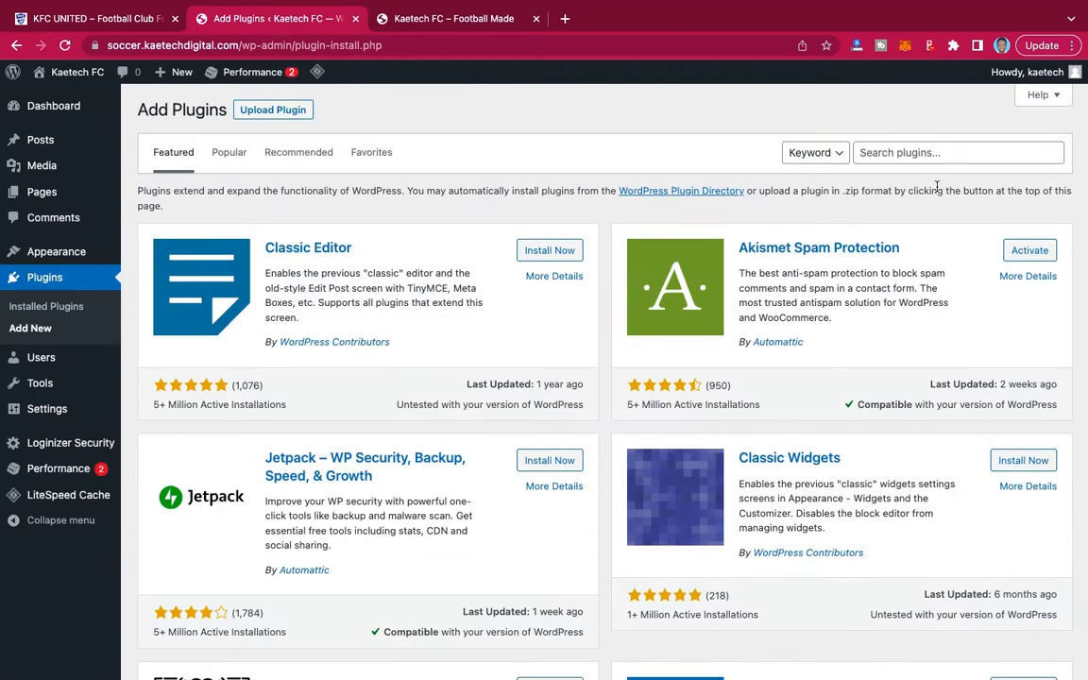
pyautogui.click(895, 154)
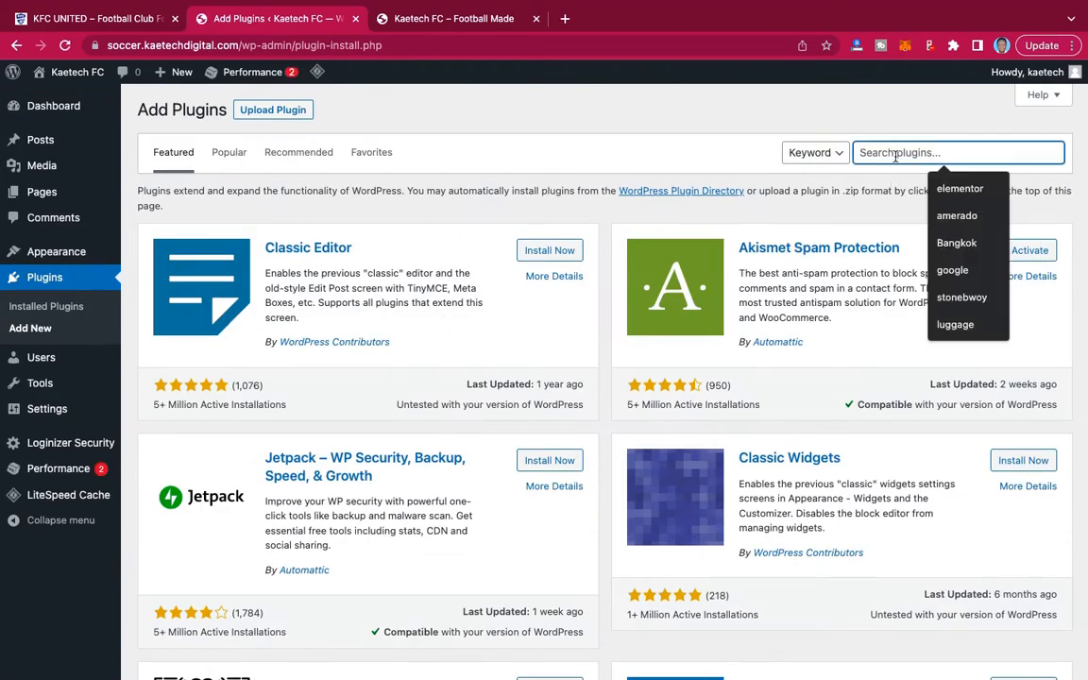
pyautogui.write('ele')
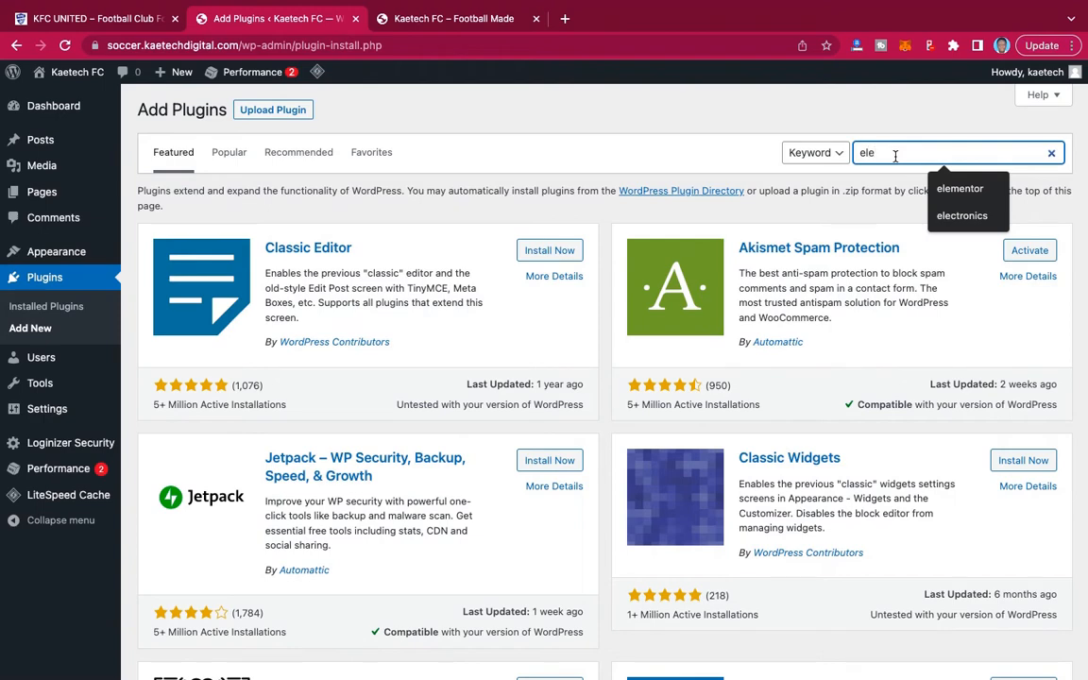
pyautogui.write('me')
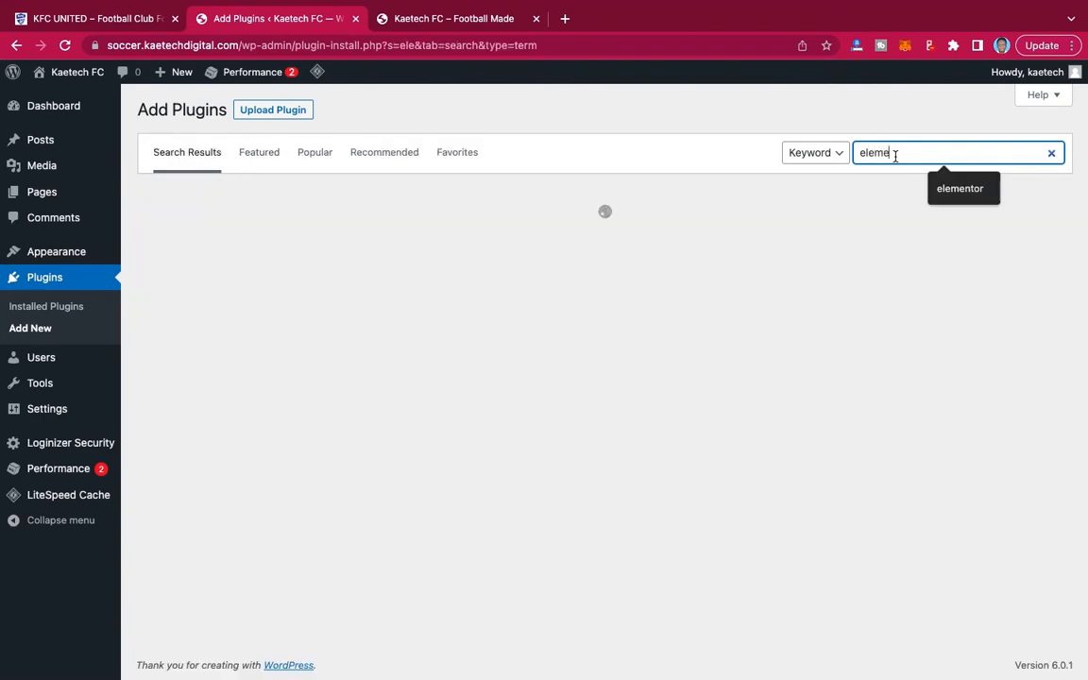
pyautogui.write('ntor')
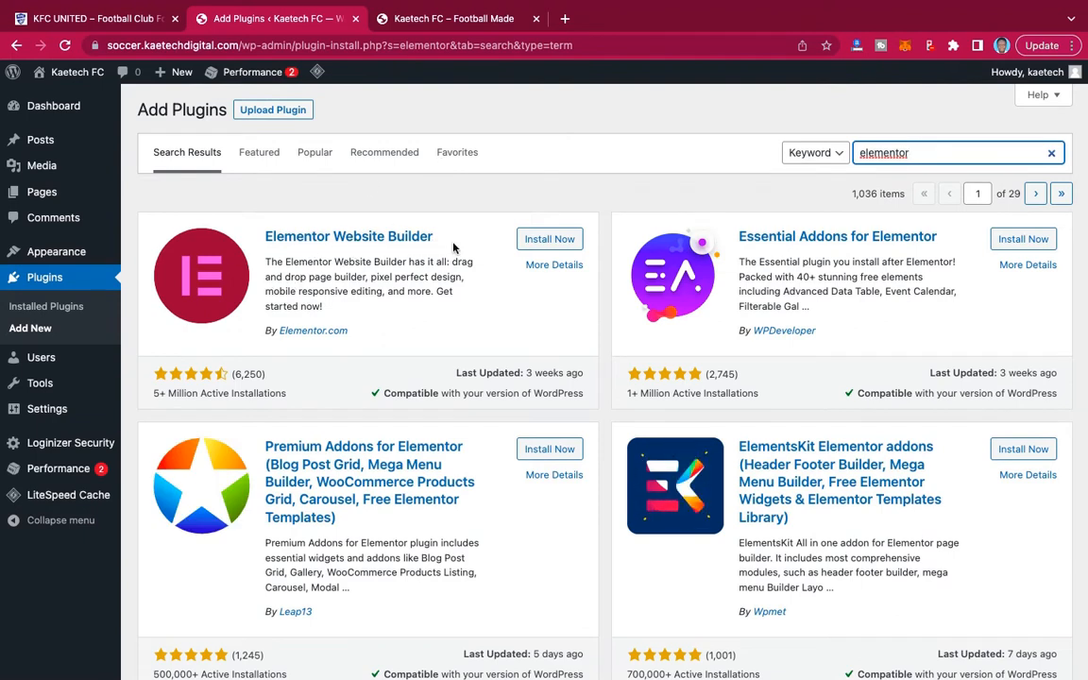
pyautogui.click(547, 242)
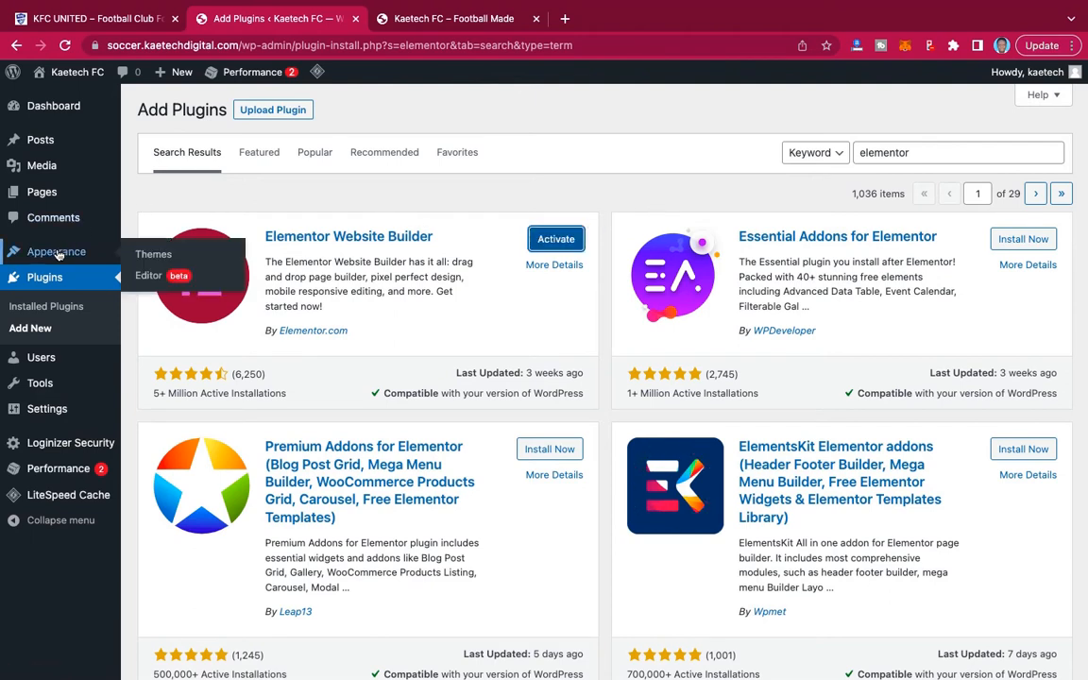
# Search the new themes for "kadence", then install and activate the Kadence theme.
pyautogui.click(142, 263)
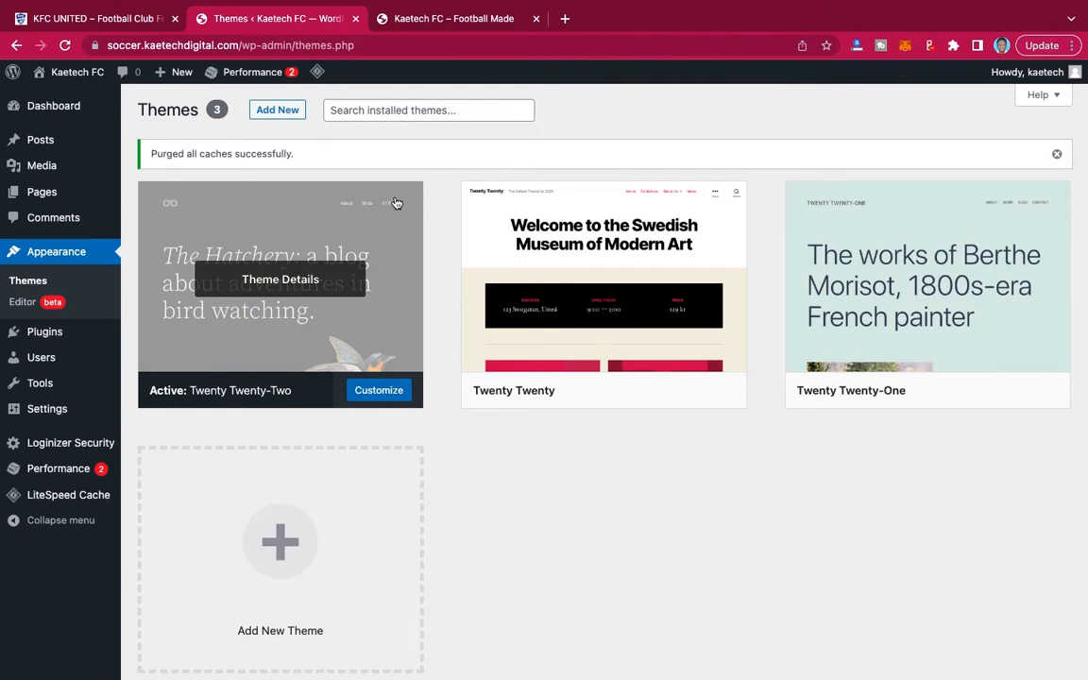
pyautogui.click(288, 111)
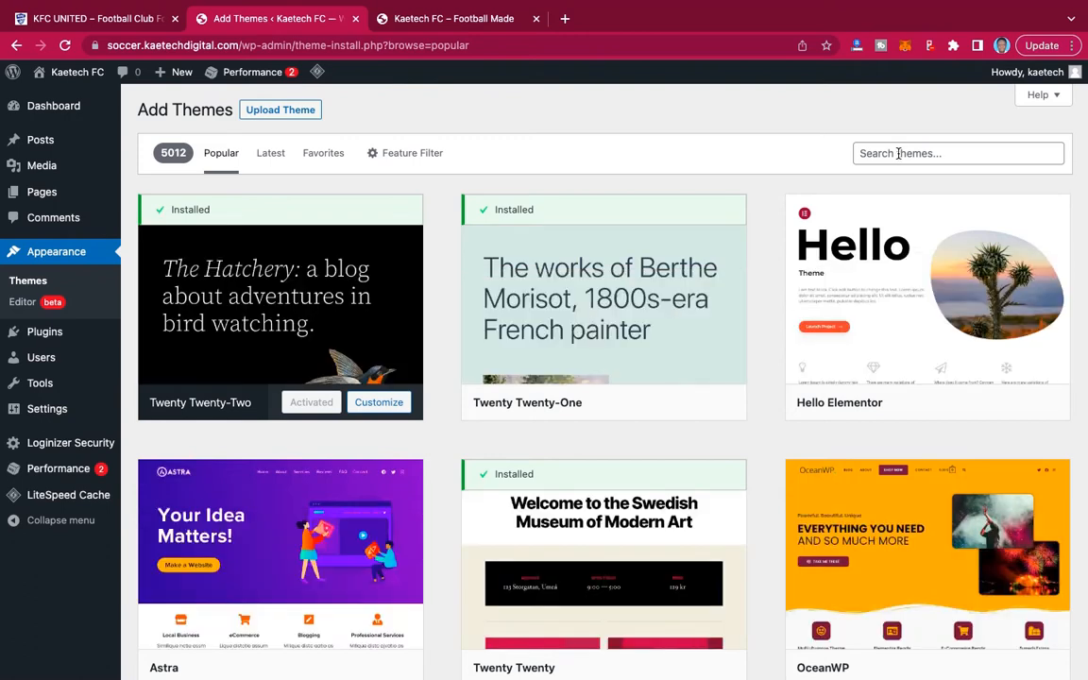
pyautogui.click(897, 154)
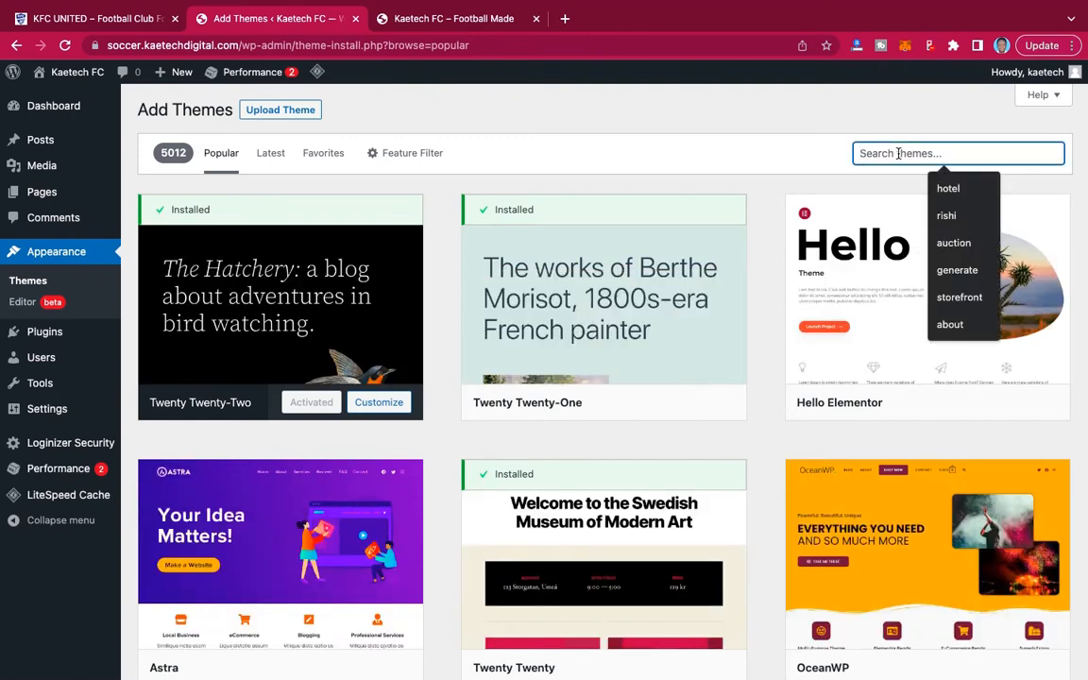
pyautogui.write('kadence')
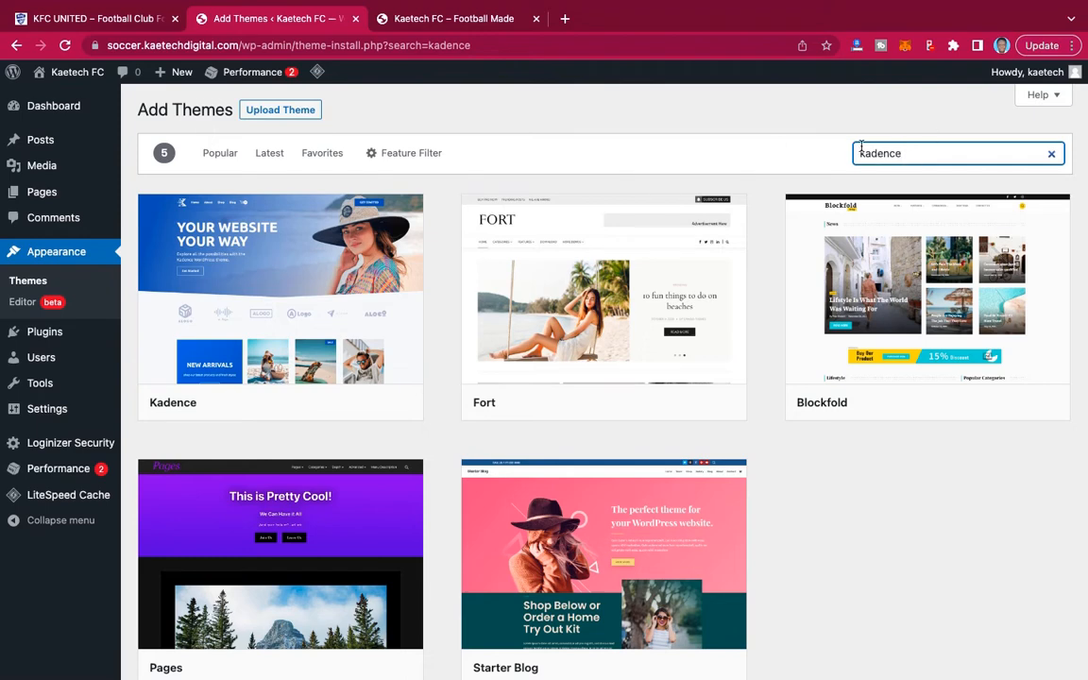
pyautogui.moveTo(279, 295)
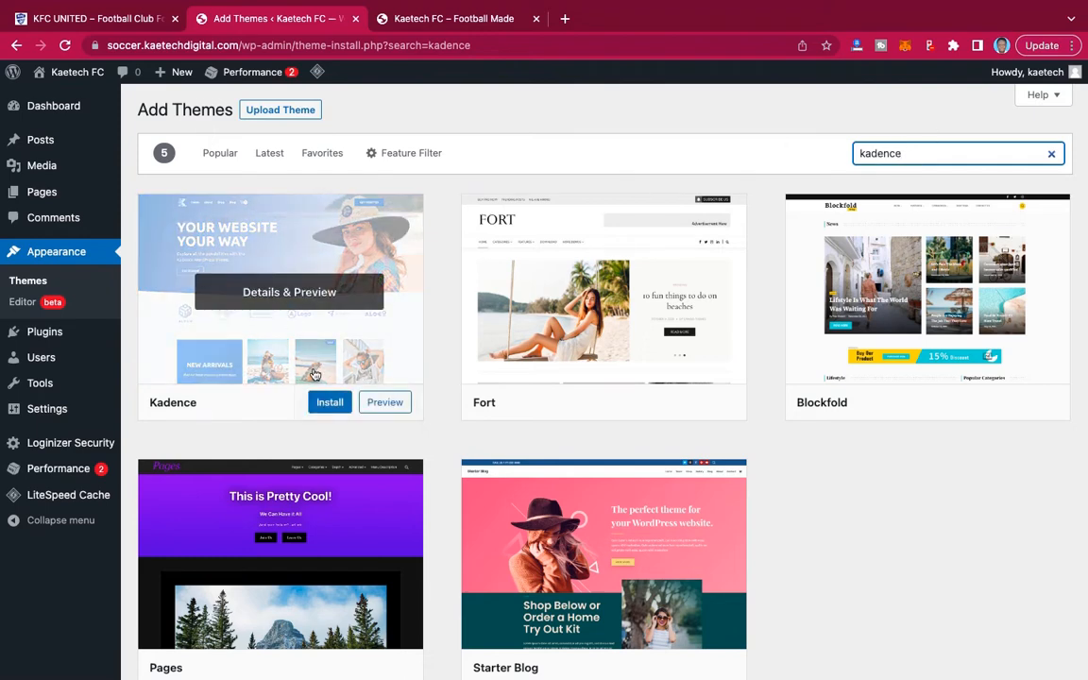
pyautogui.click(329, 404)
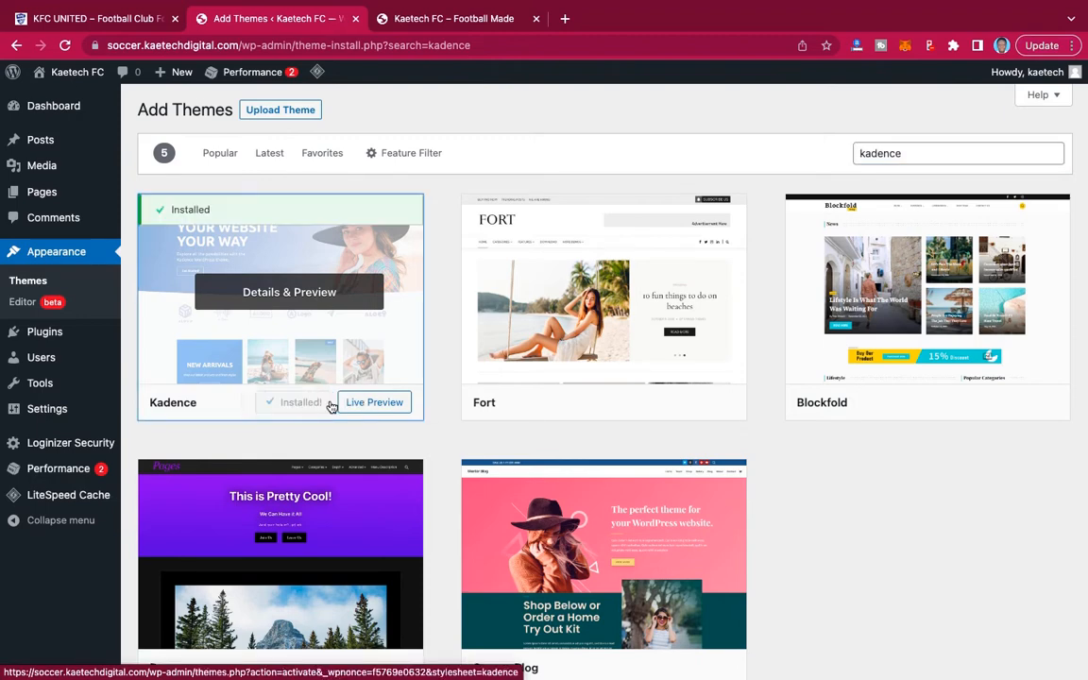
pyautogui.click(303, 402)
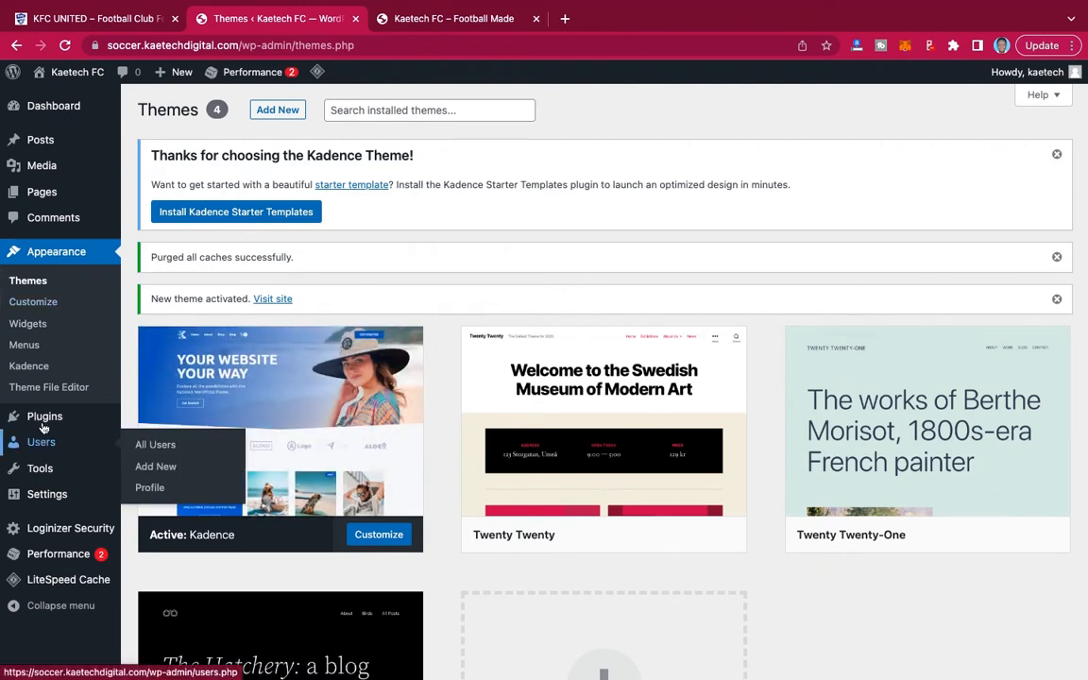
# Bulk-delete the Akismet Anti-Spam and Hello Dolly plugins from the installed plugins, together with their data.
pyautogui.moveTo(34, 415)
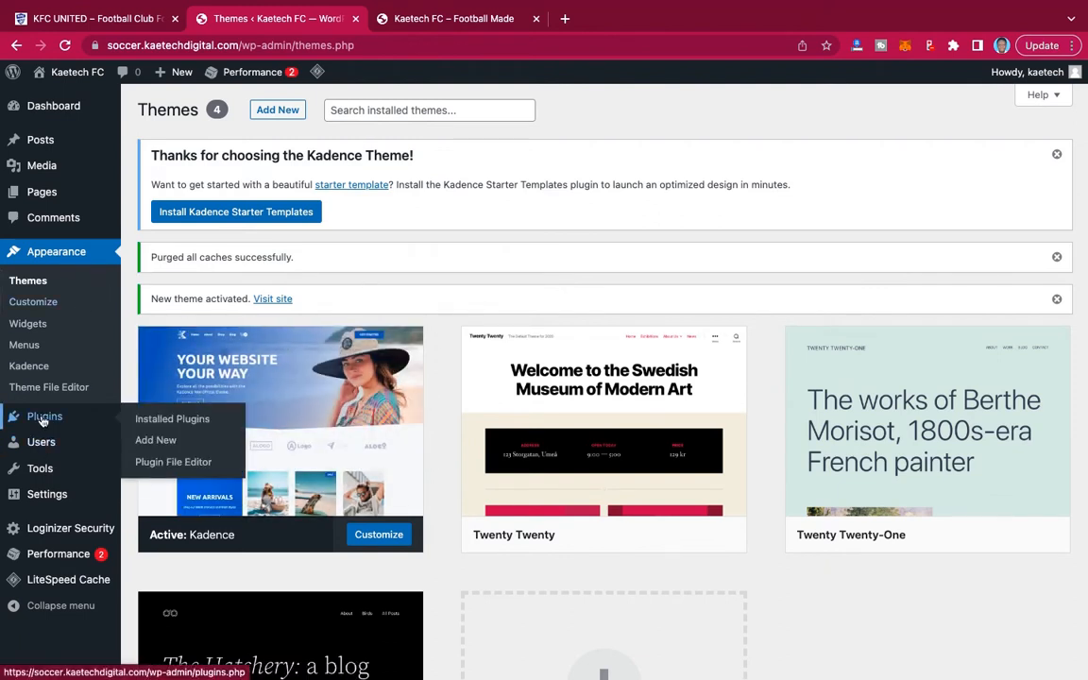
pyautogui.click(172, 427)
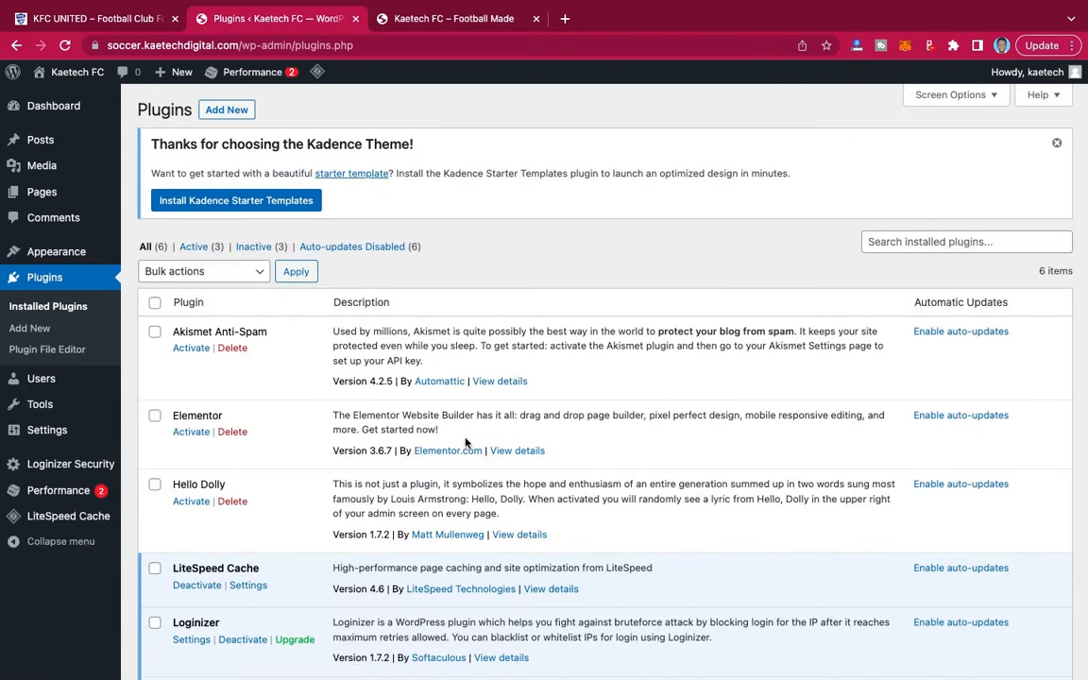
pyautogui.scroll(-5, 464, 442)
pyautogui.scroll(2, 466, 444)
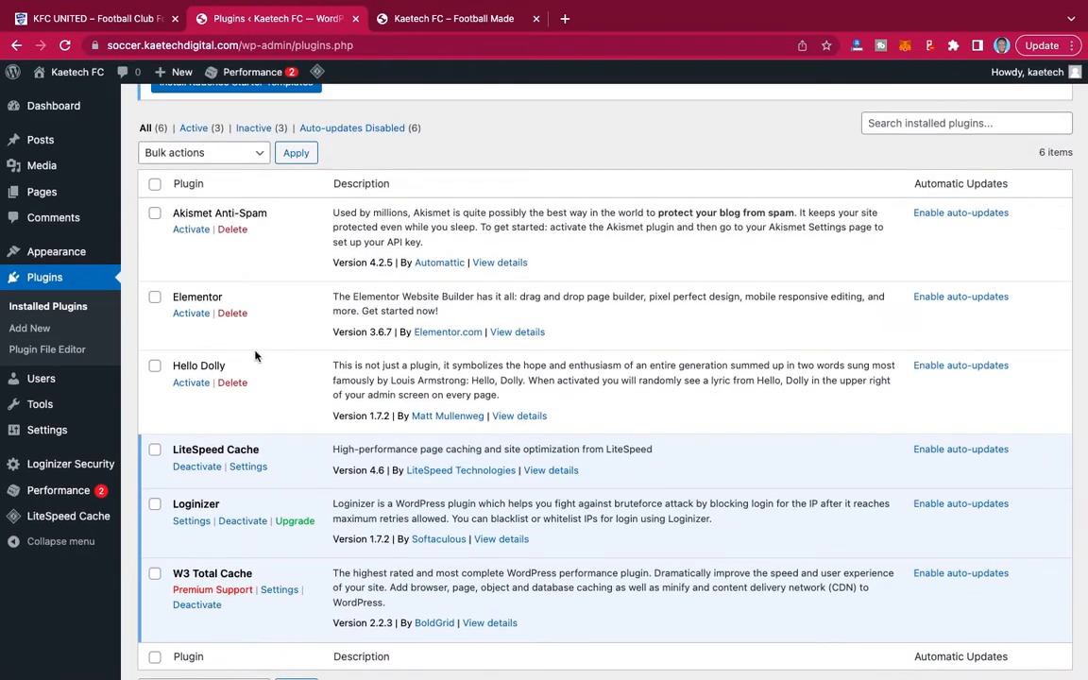
pyautogui.click(154, 213)
pyautogui.click(155, 366)
pyautogui.click(186, 157)
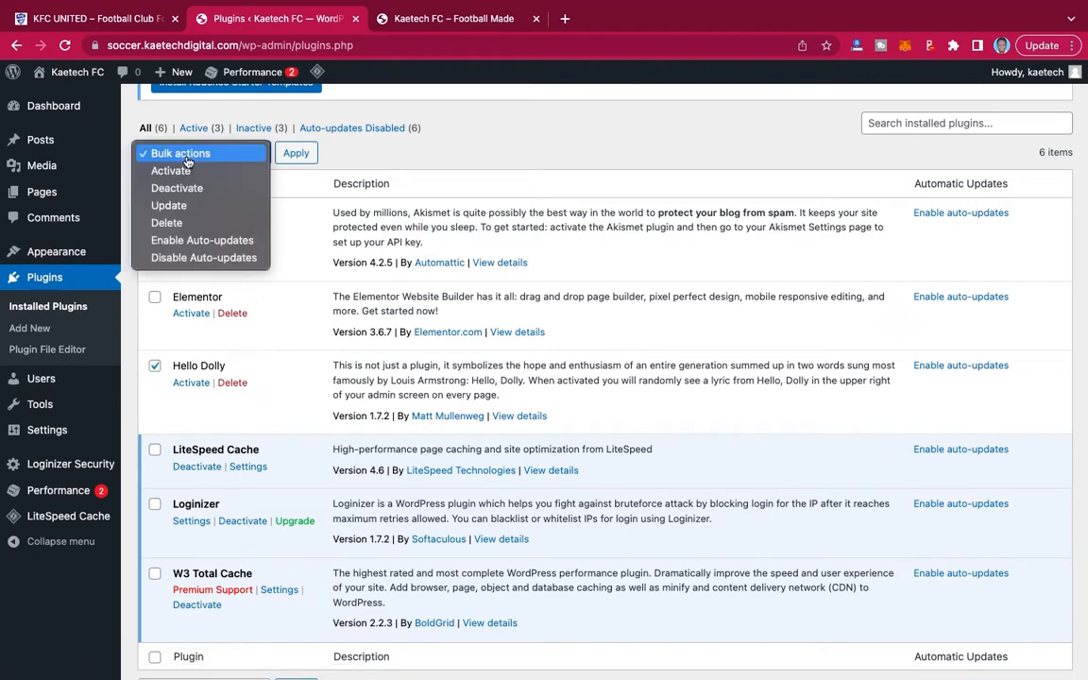
pyautogui.click(175, 224)
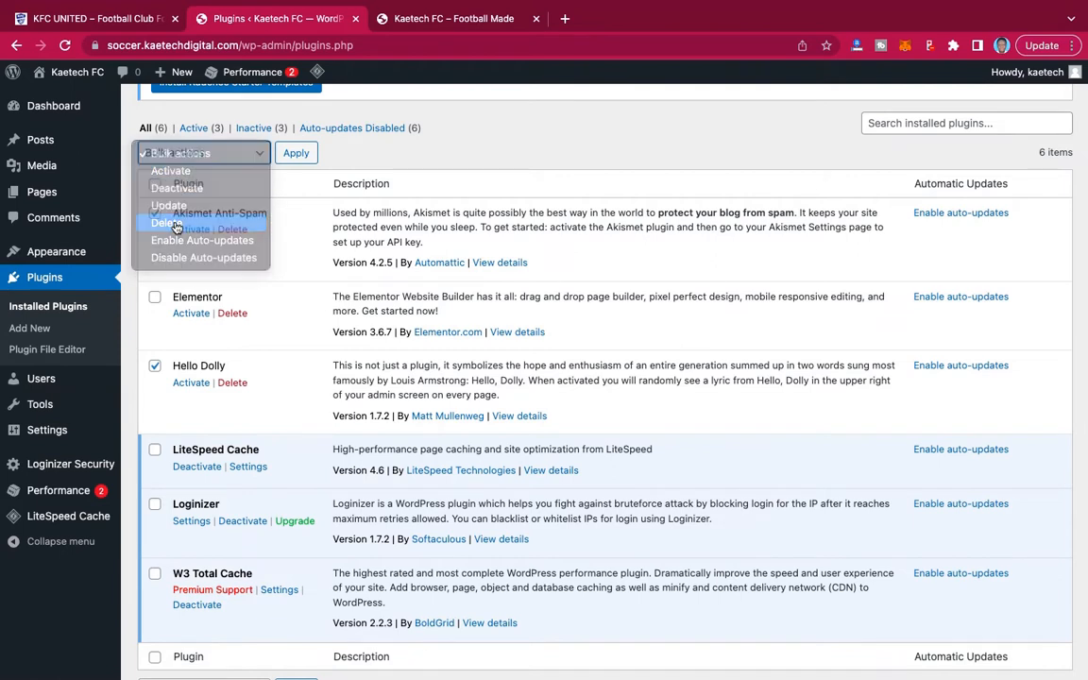
pyautogui.click(293, 158)
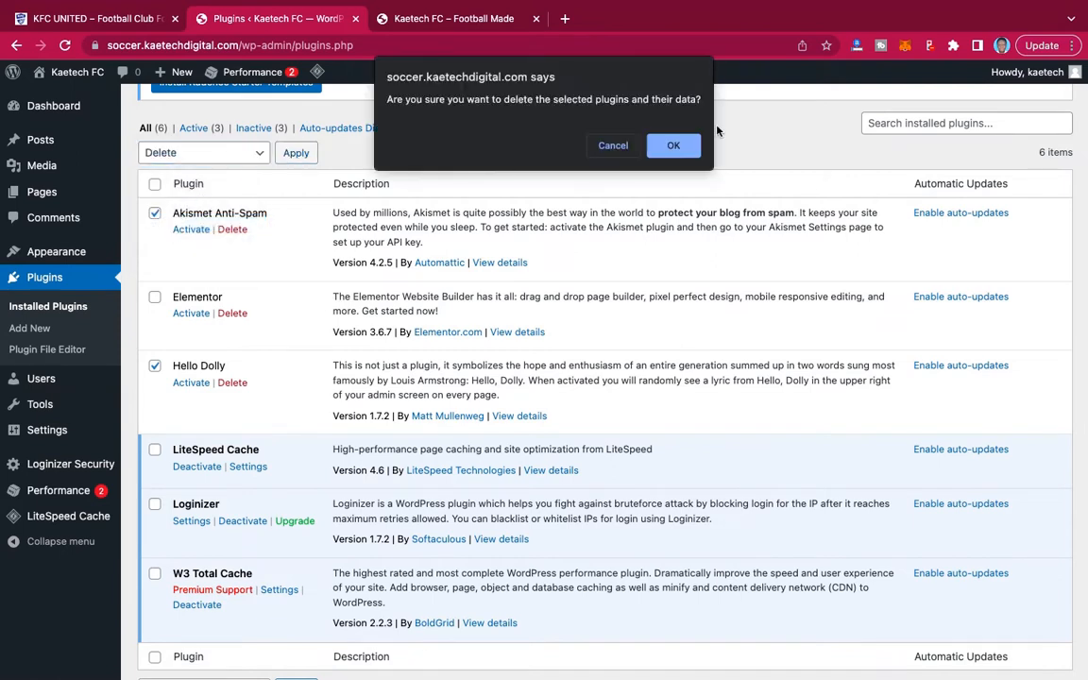
pyautogui.click(673, 146)
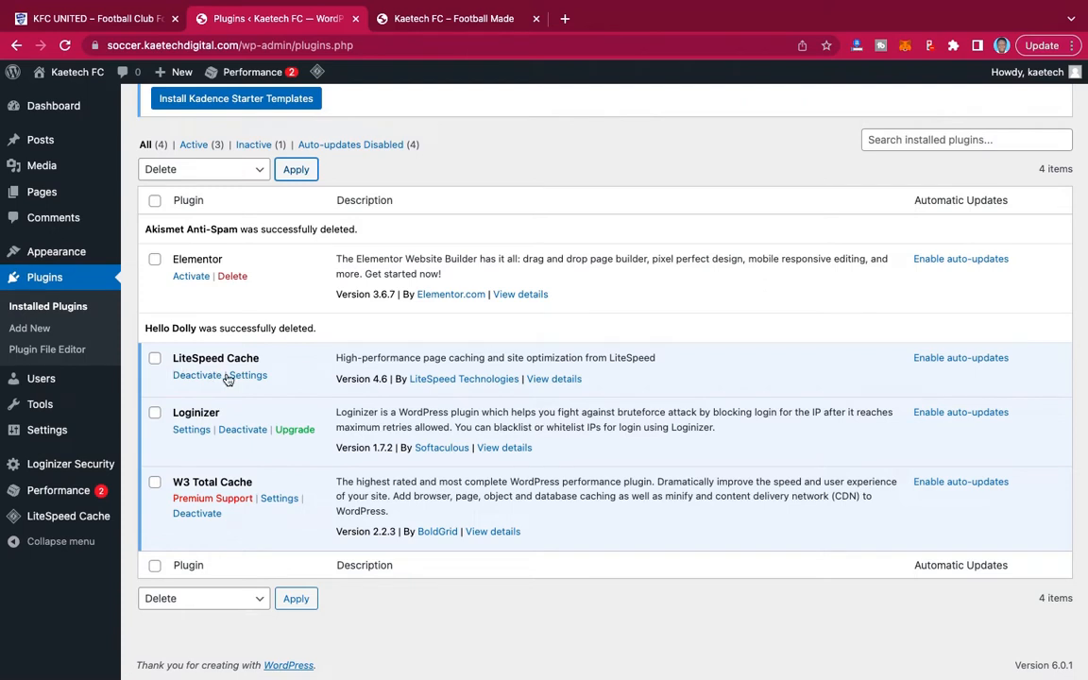
# Deactivate the Loginizer and W3 Total Cache plugins.
pyautogui.click(241, 432)
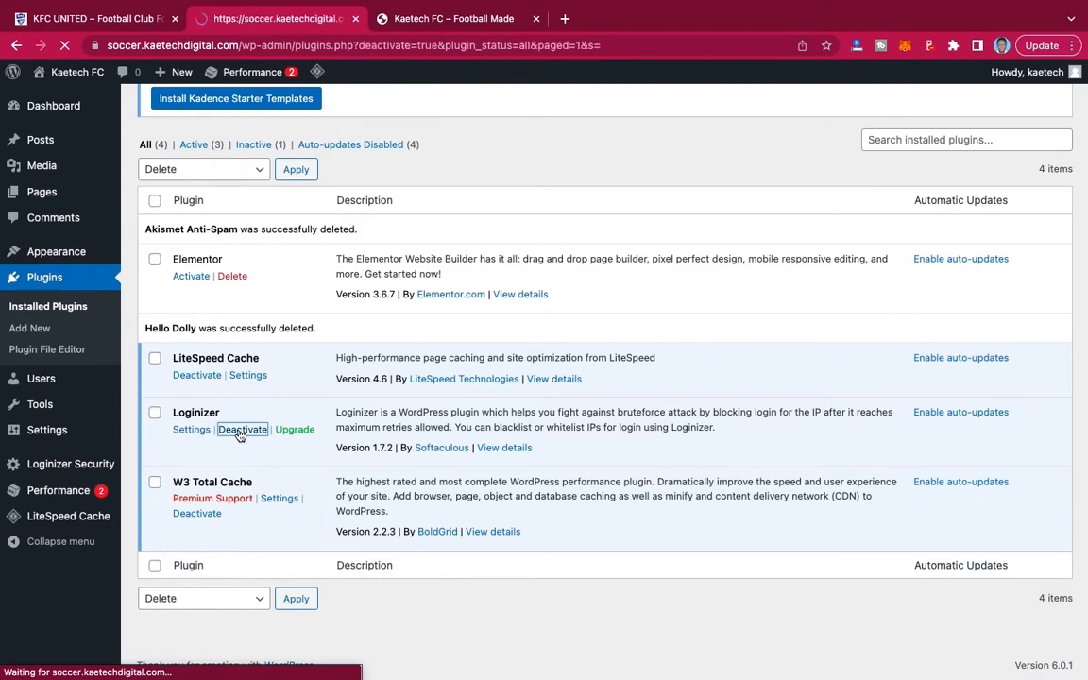
pyautogui.scroll(-2, 241, 435)
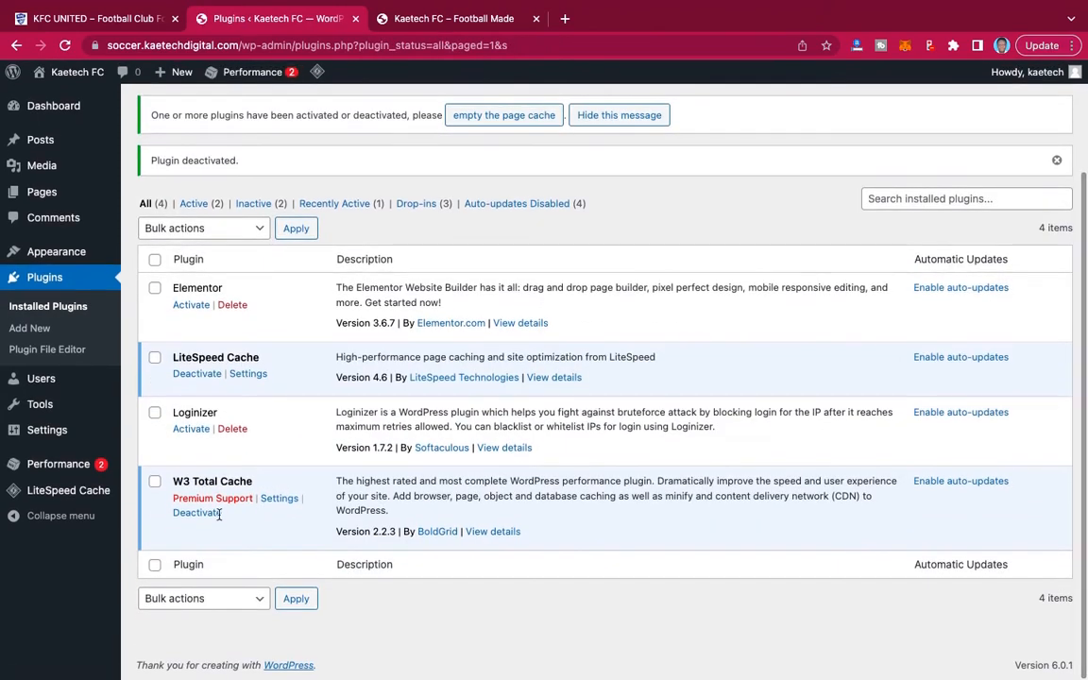
pyautogui.click(190, 512)
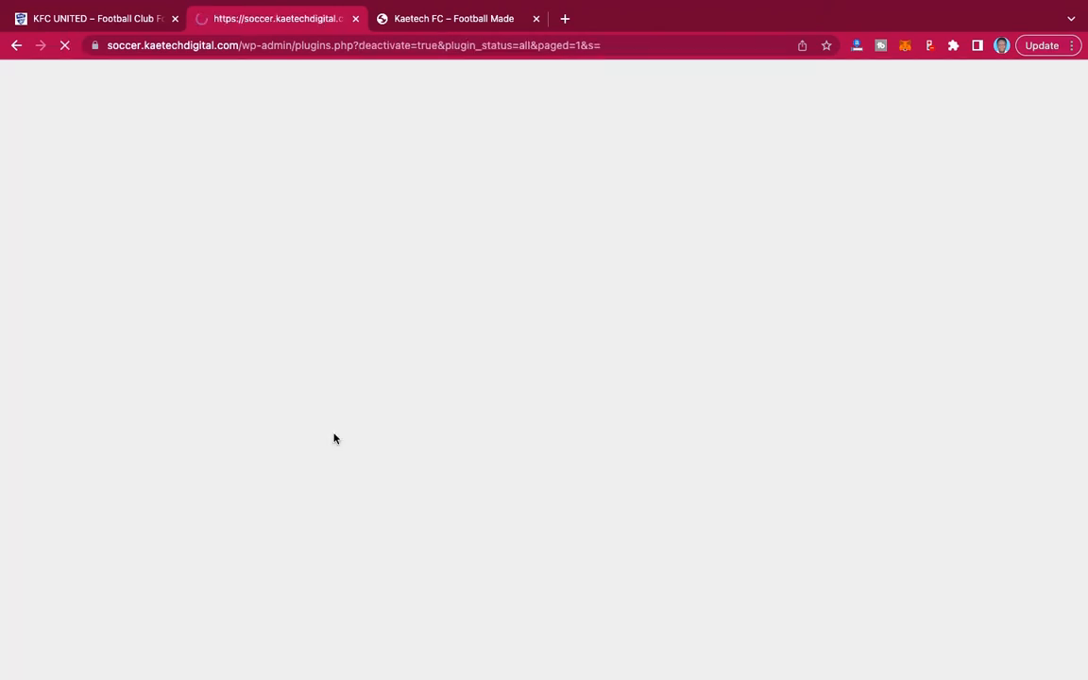
# Bulk-delete the deactivated Loginizer and W3 Total Cache plugins along with their data.
pyautogui.scroll(-2, 312, 441)
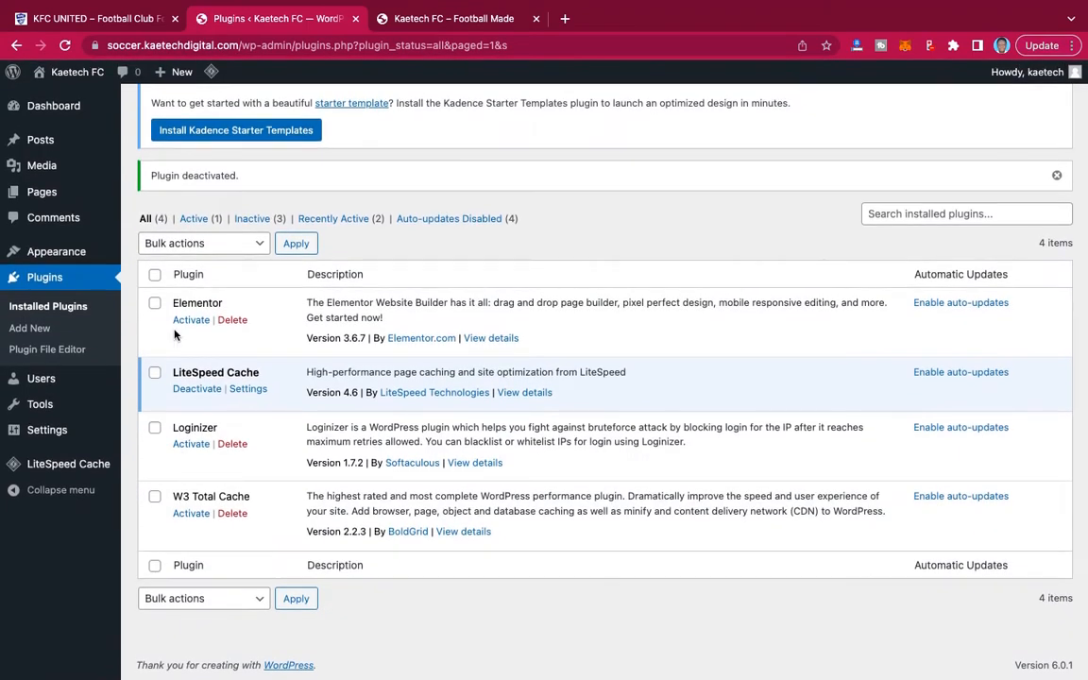
pyautogui.click(154, 428)
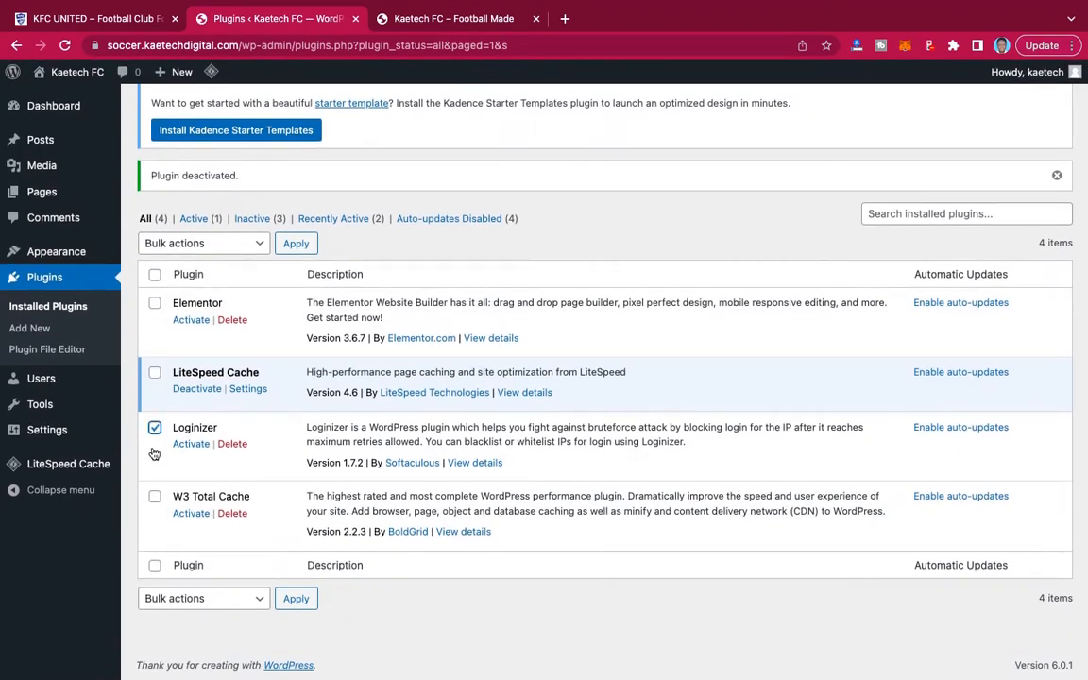
pyautogui.click(154, 496)
pyautogui.click(235, 247)
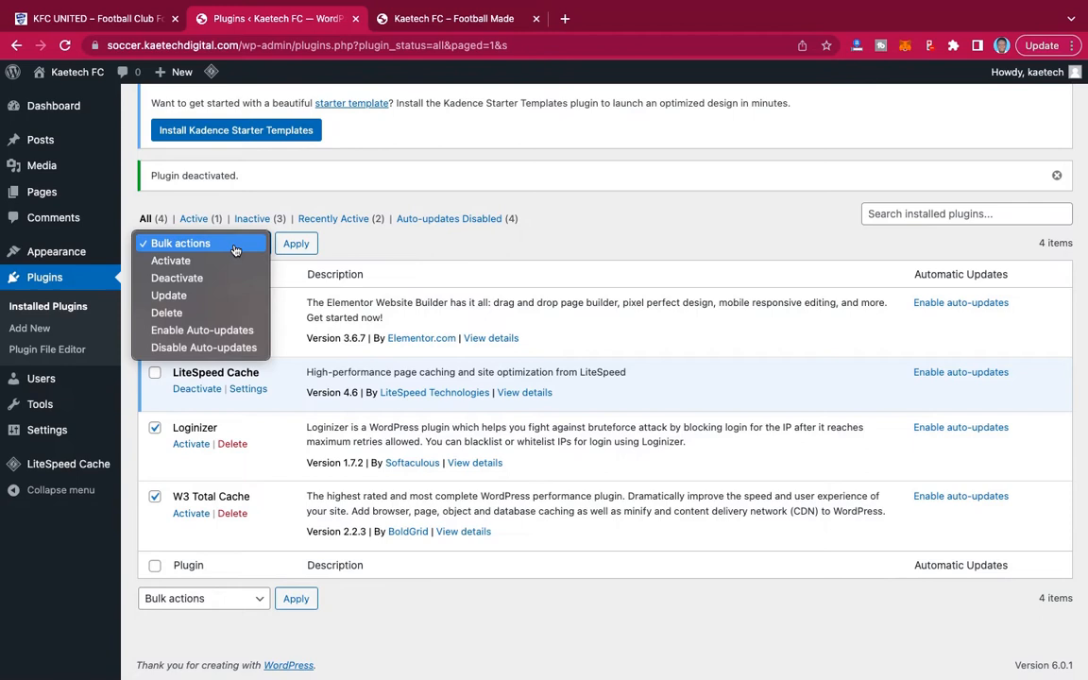
pyautogui.click(210, 312)
pyautogui.click(296, 244)
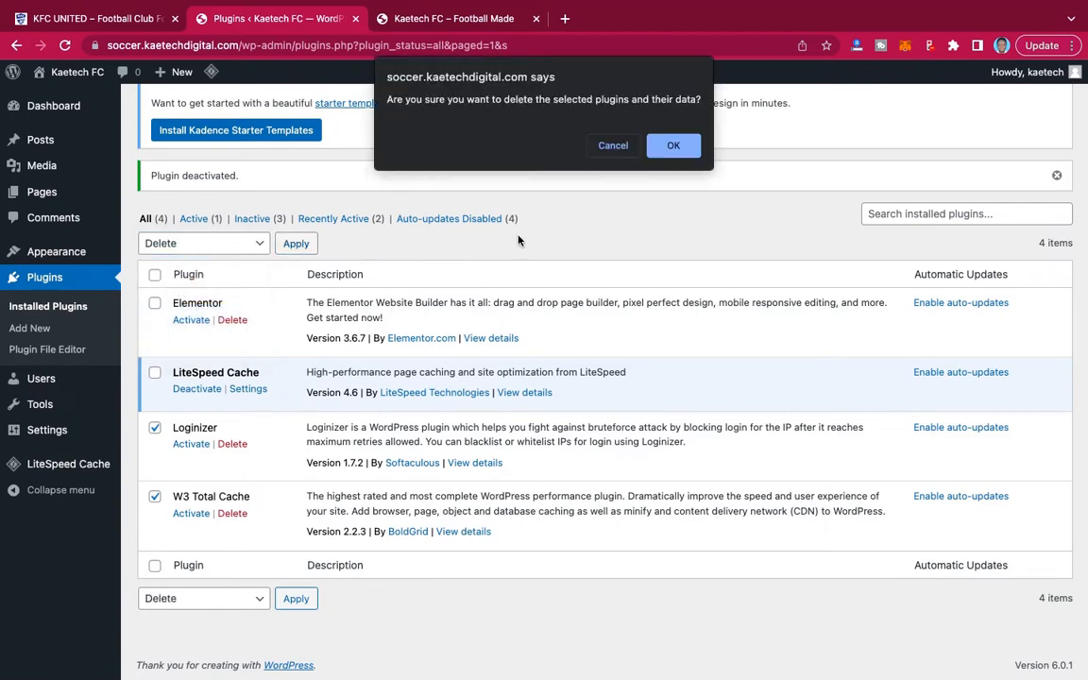
pyautogui.click(688, 147)
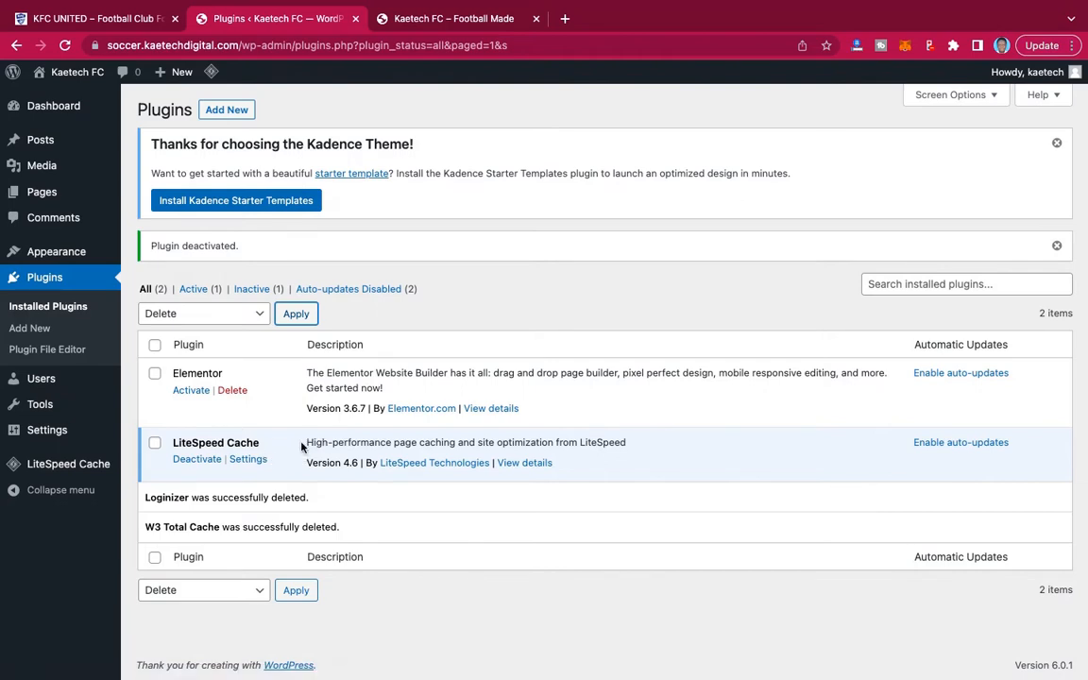
# Activate the Elementor plugin, skip the account setup and close the onboarding wizard.
pyautogui.click(189, 392)
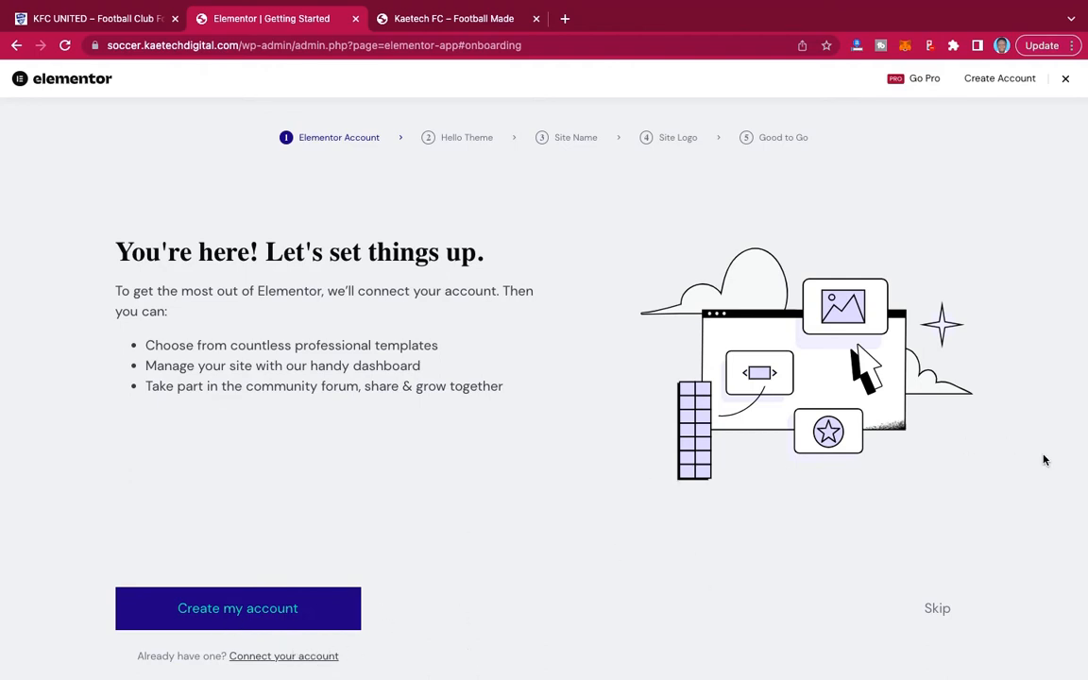
pyautogui.click(936, 609)
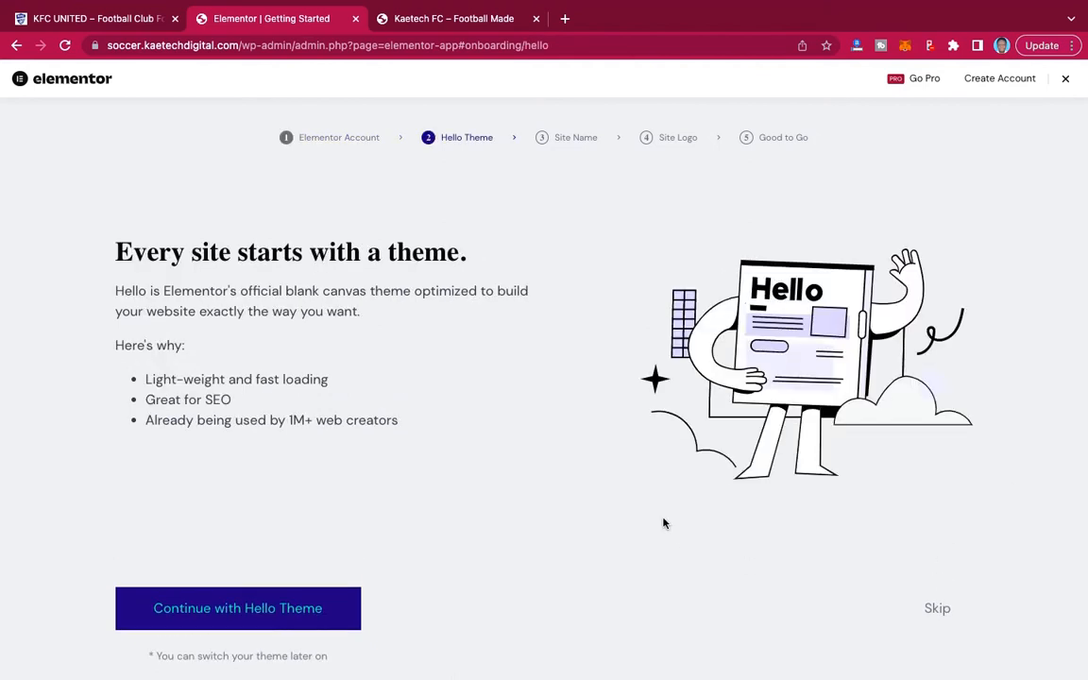
pyautogui.click(1066, 81)
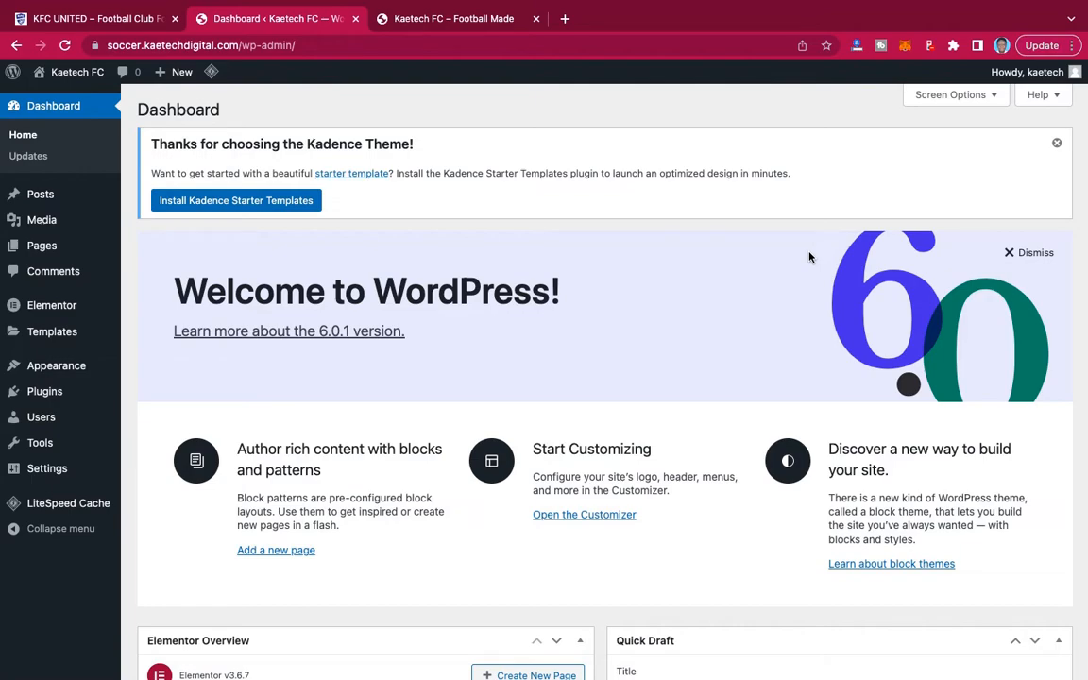
# Look over the WordPress dashboard and reload the Kaetech FC front page to check the new theme.
pyautogui.scroll(-6, 809, 256)
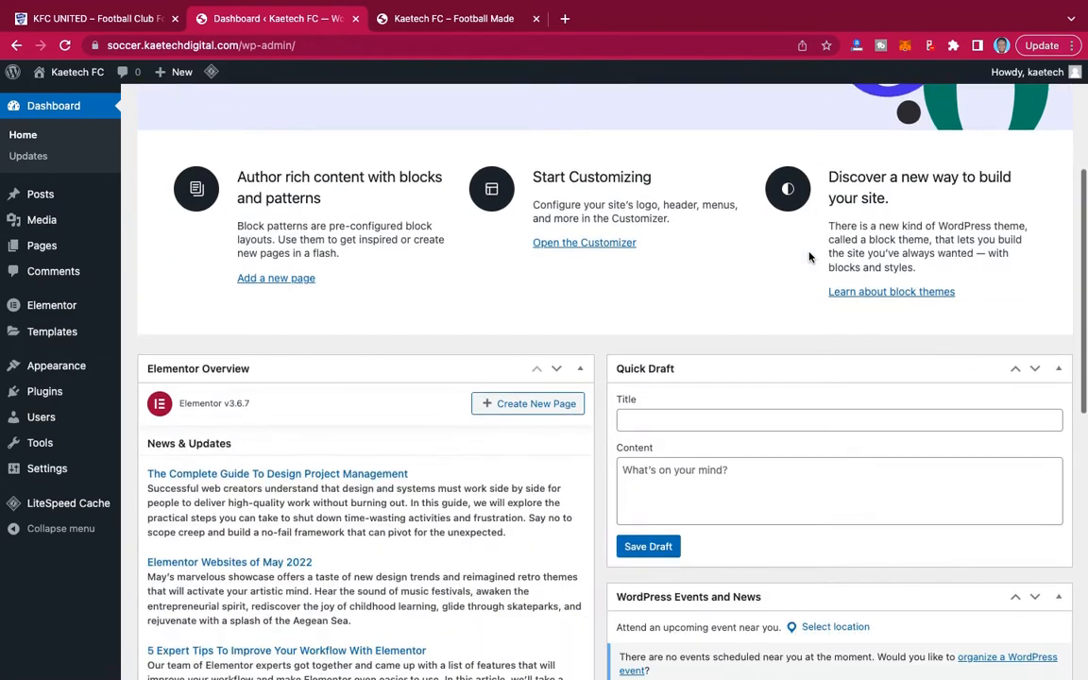
pyautogui.scroll(6, 808, 256)
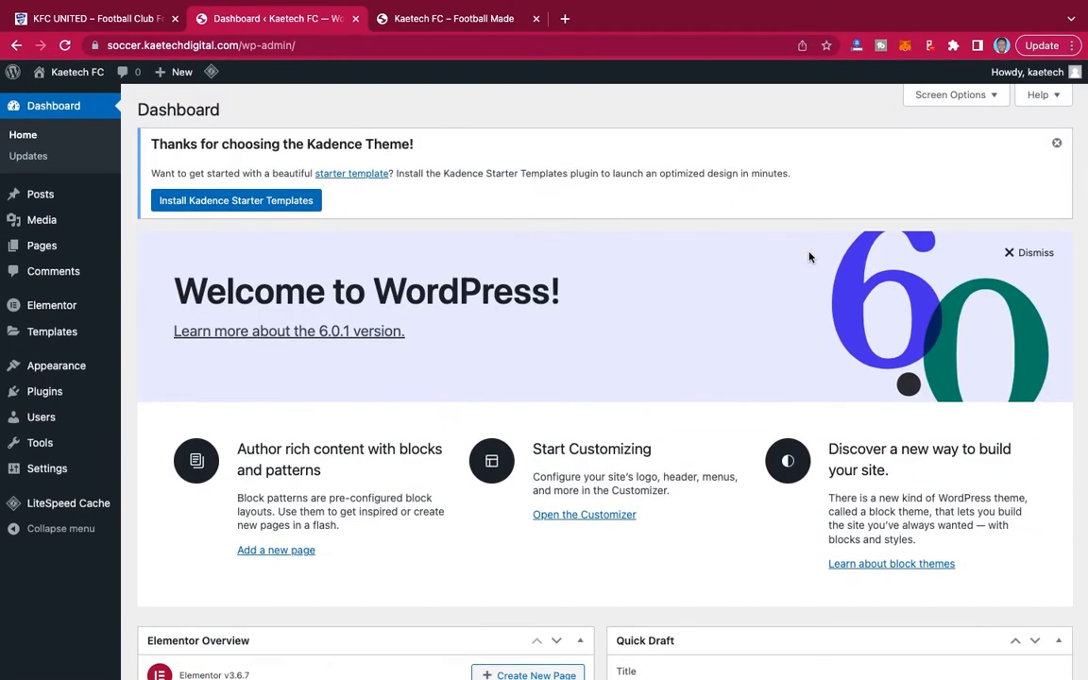
pyautogui.click(463, 18)
pyautogui.click(64, 45)
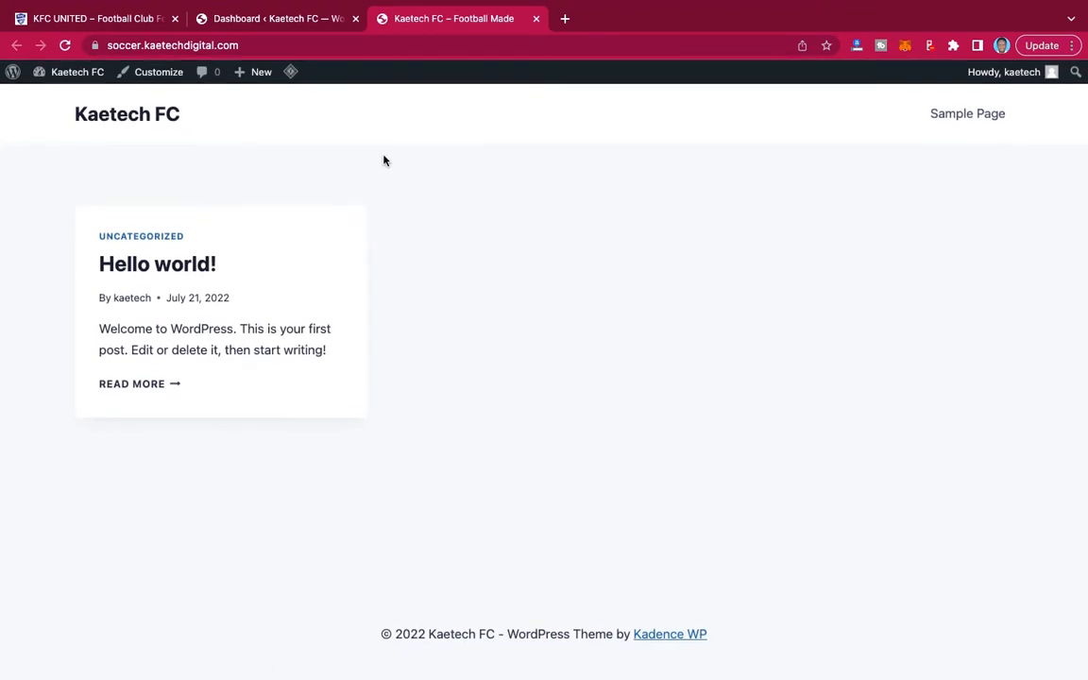
# Set the Import Export Template Kit feature to Active in Elementor's experiments settings and save the changes.
pyautogui.click(266, 19)
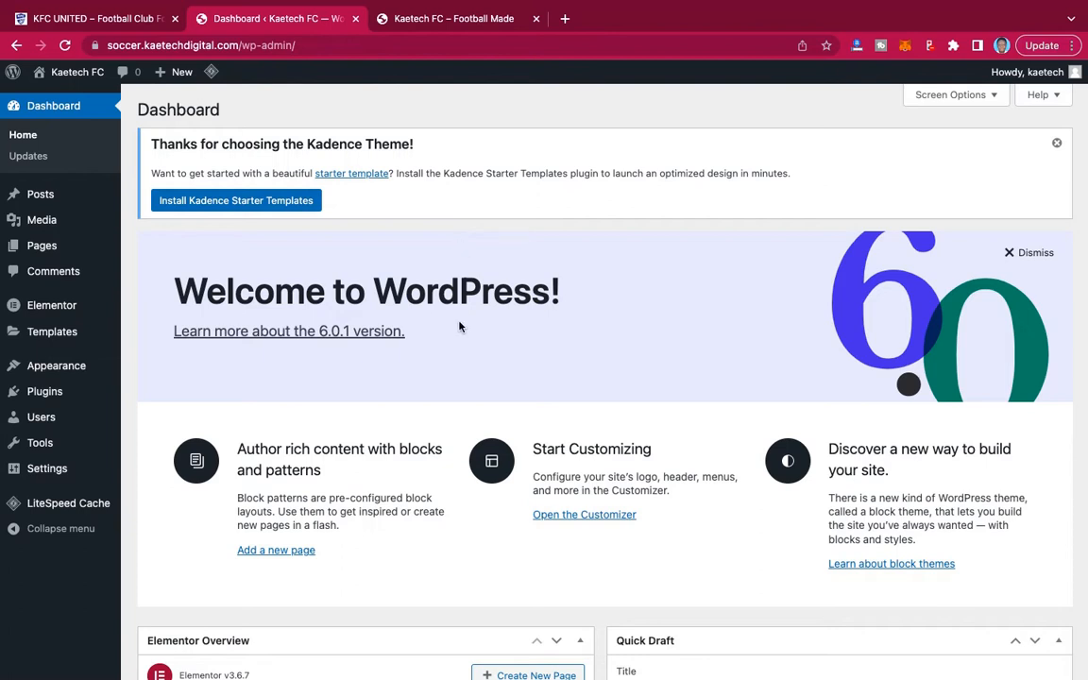
pyautogui.moveTo(43, 309)
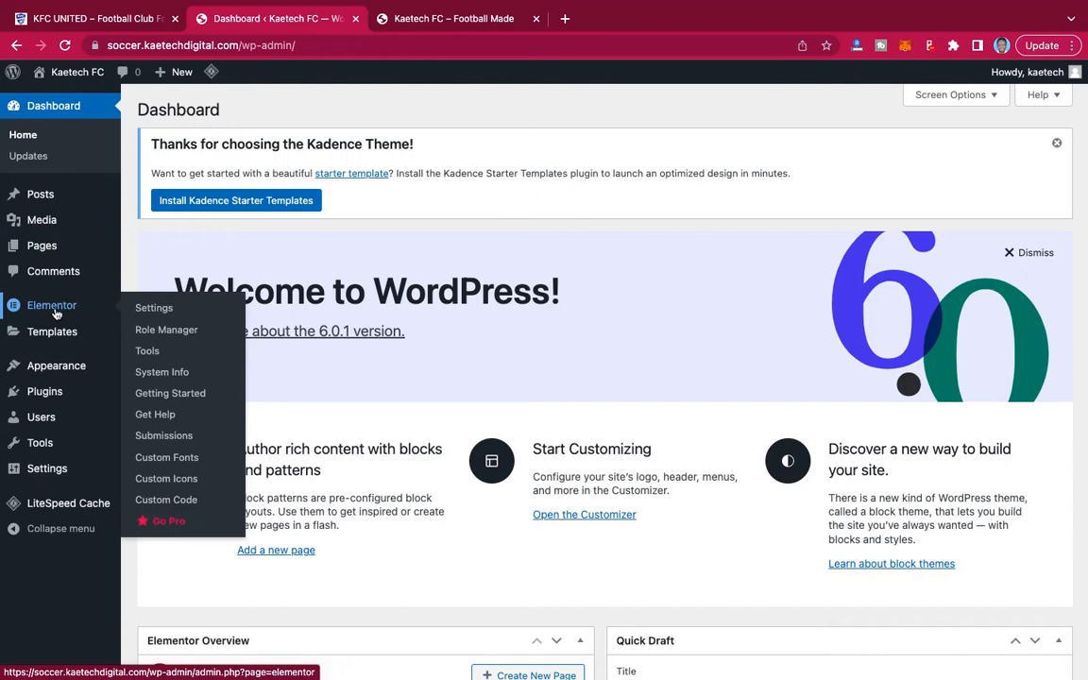
pyautogui.click(140, 307)
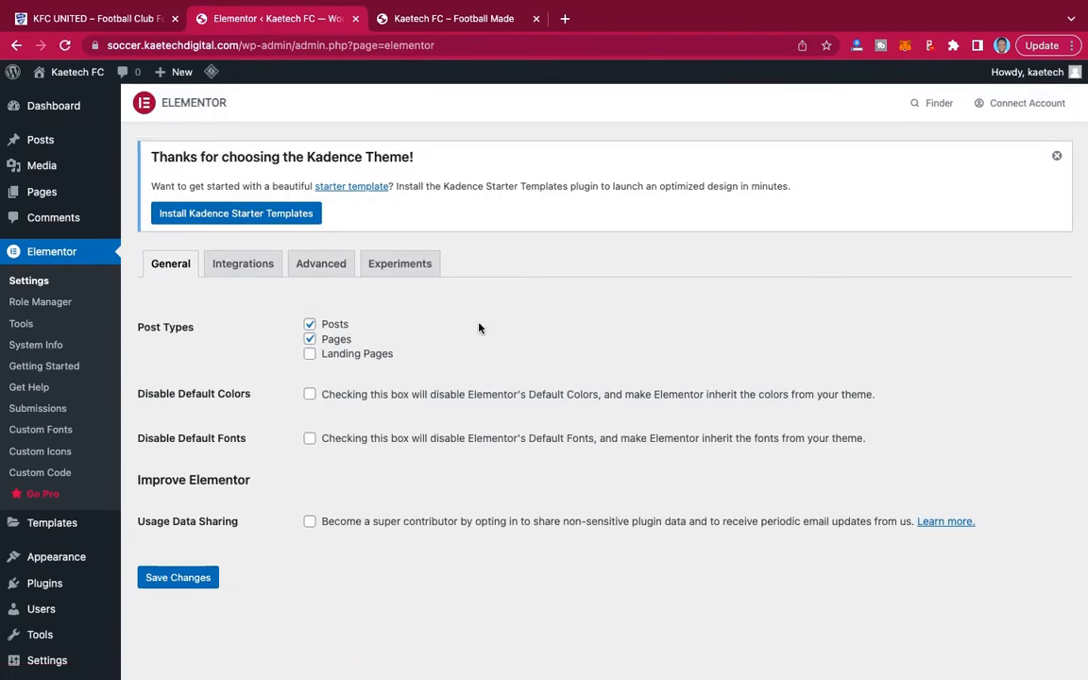
pyautogui.click(407, 268)
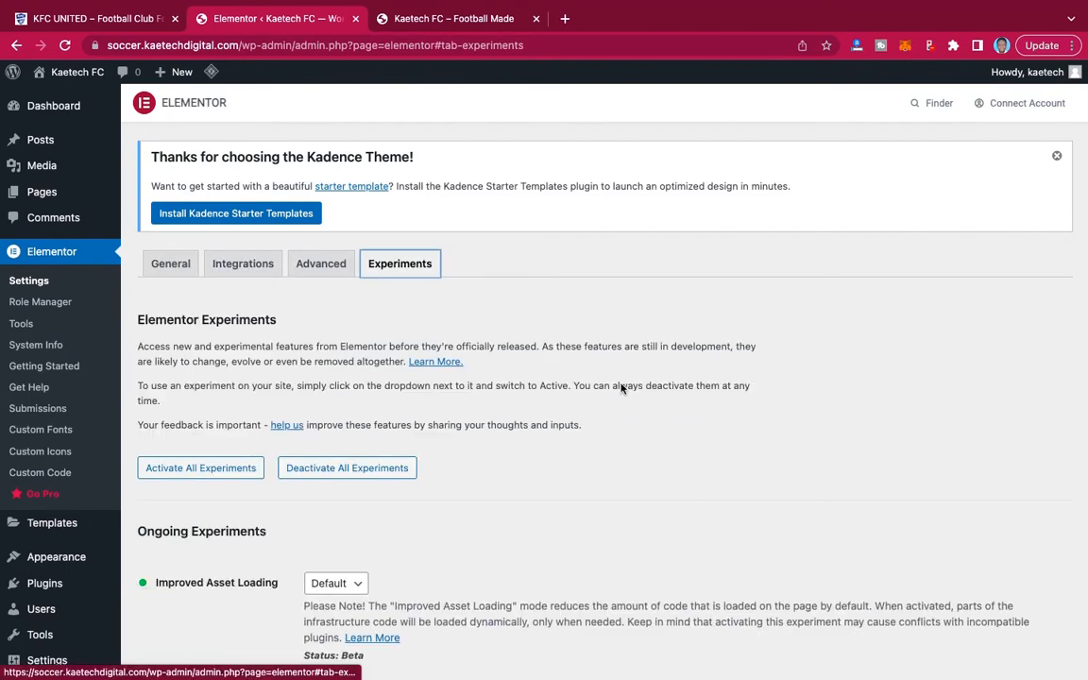
pyautogui.scroll(-3, 621, 383)
pyautogui.scroll(-8, 620, 384)
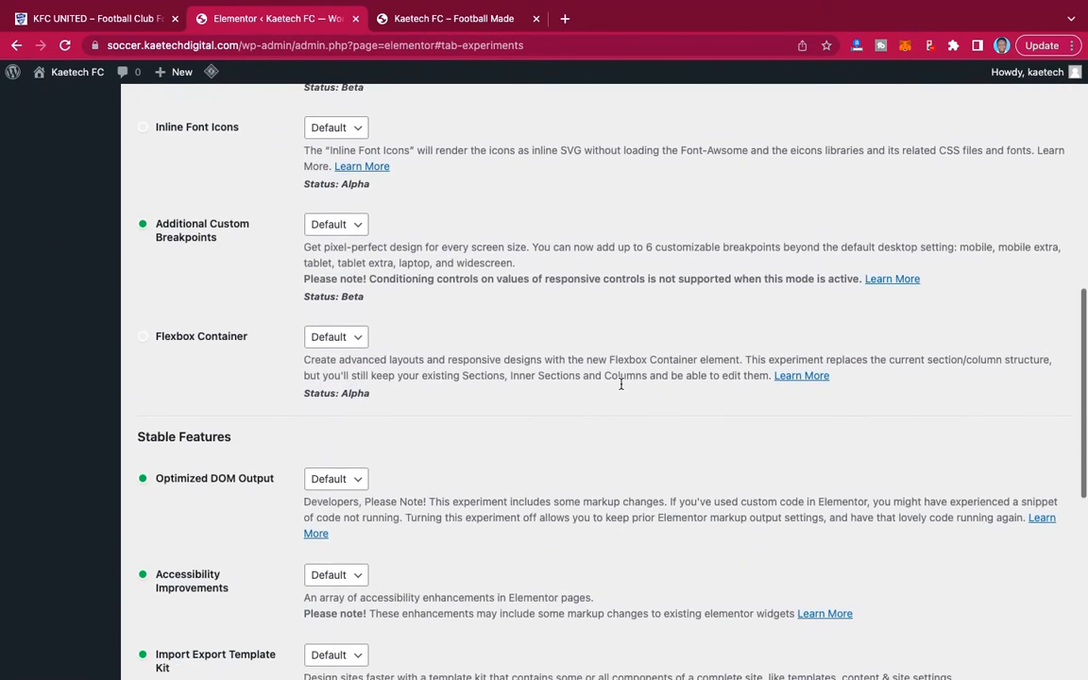
pyautogui.scroll(1, 620, 383)
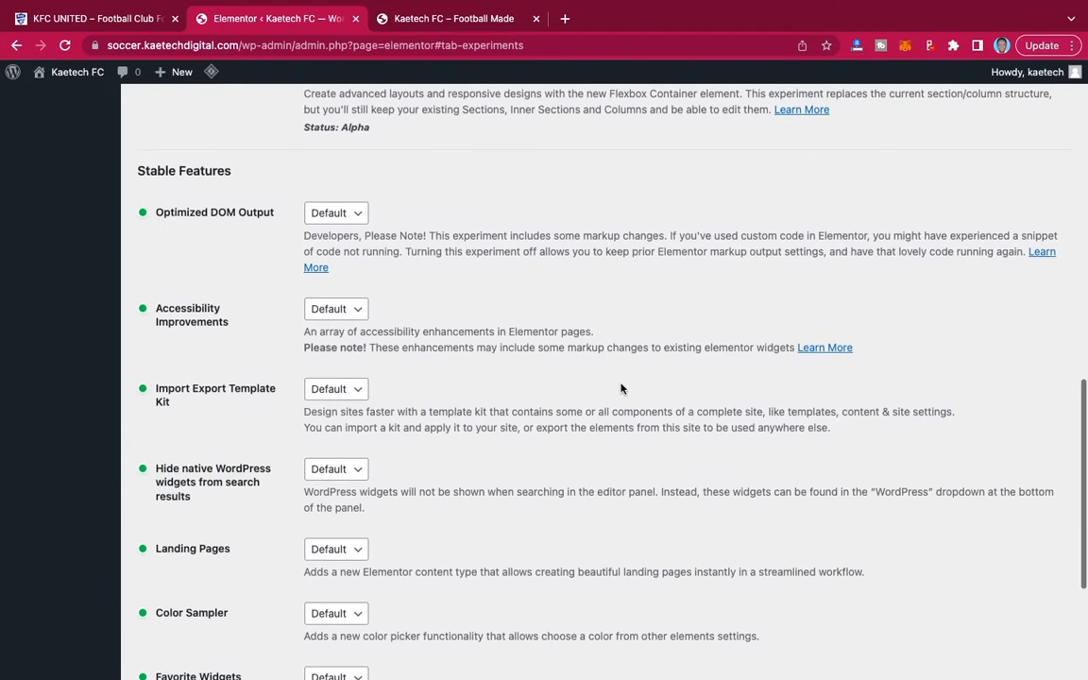
pyautogui.scroll(-2, 620, 384)
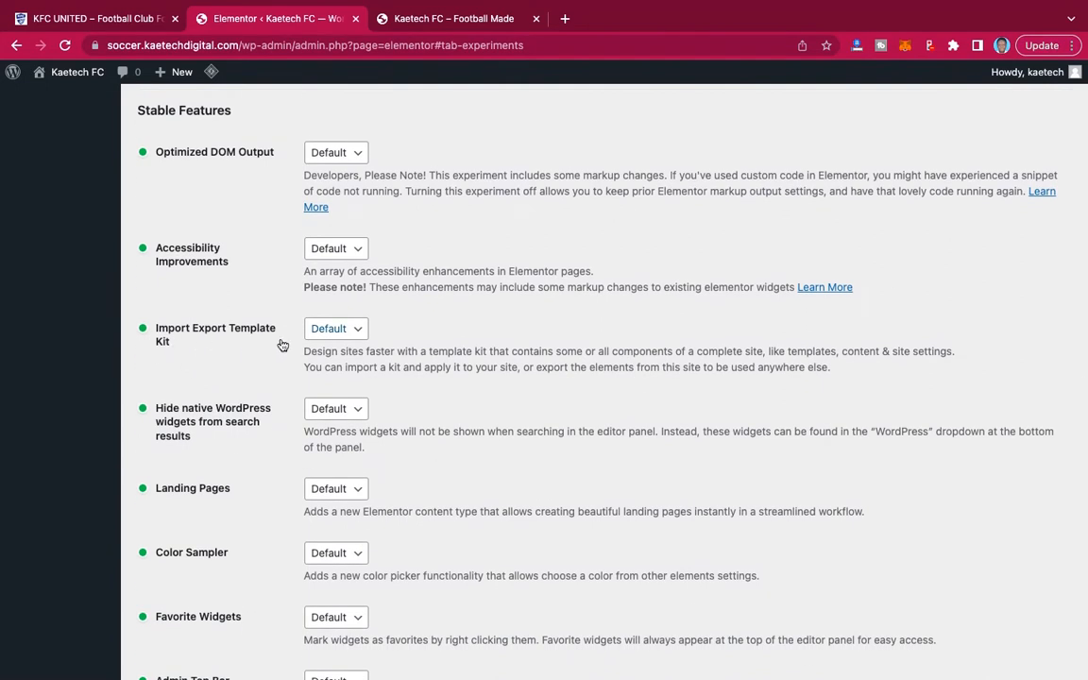
pyautogui.click(345, 331)
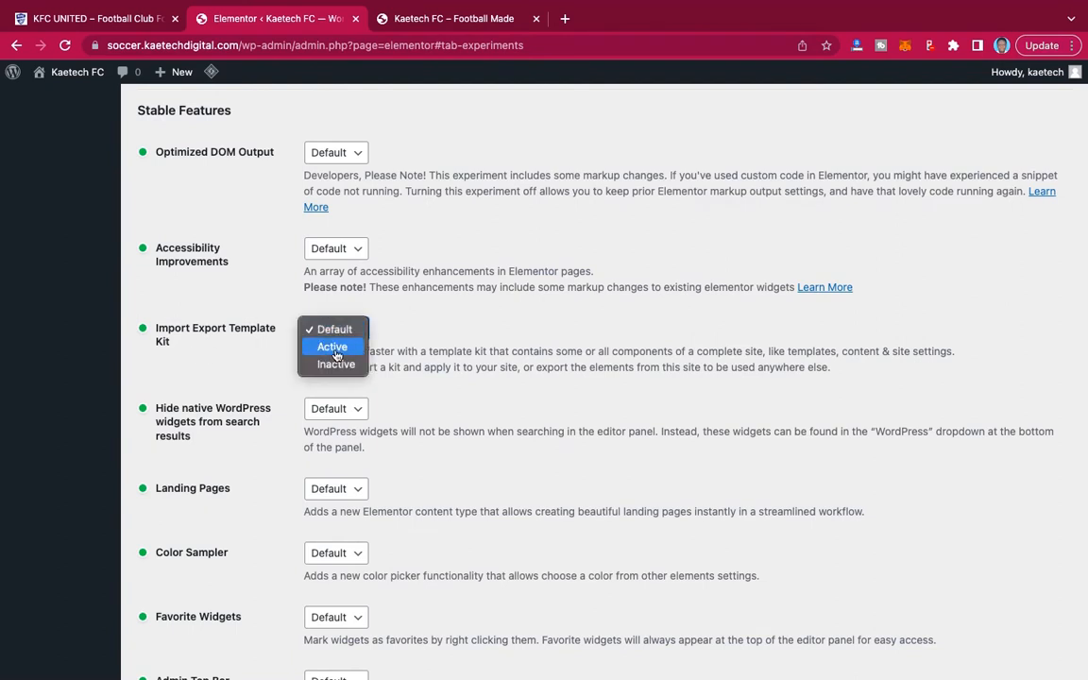
pyautogui.click(342, 349)
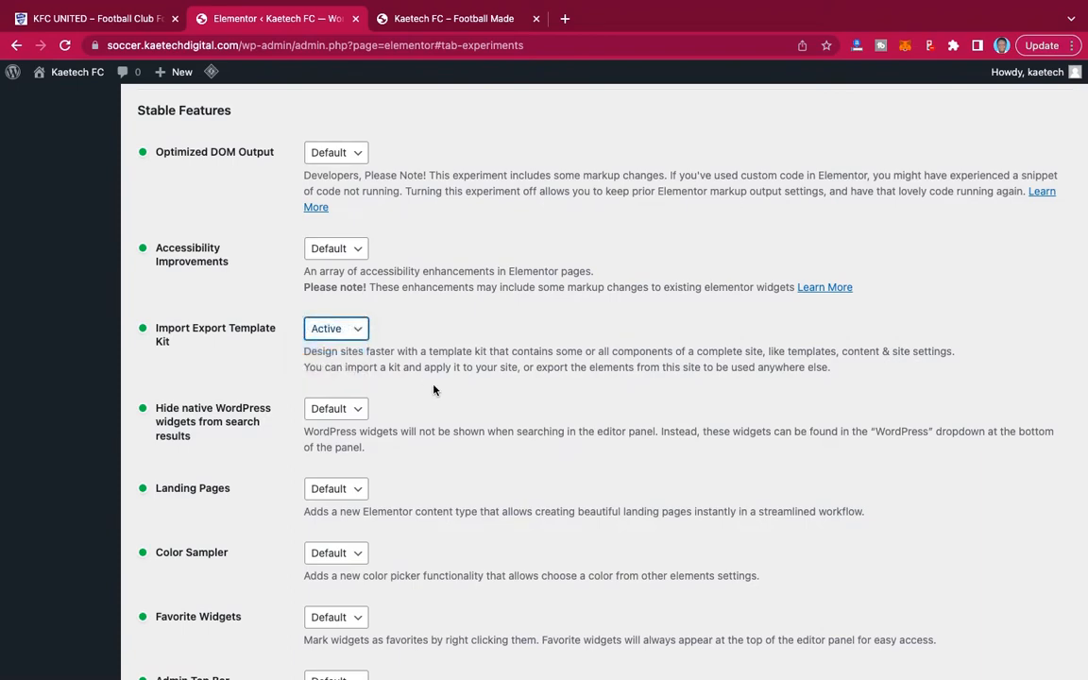
pyautogui.scroll(-3, 432, 388)
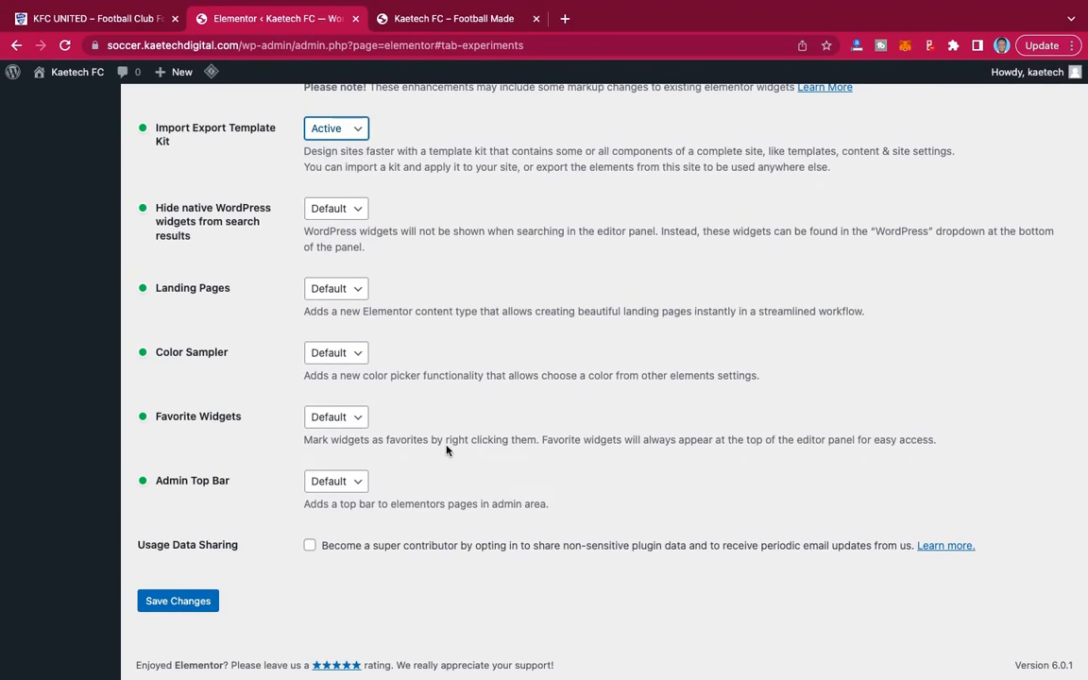
pyautogui.click(178, 603)
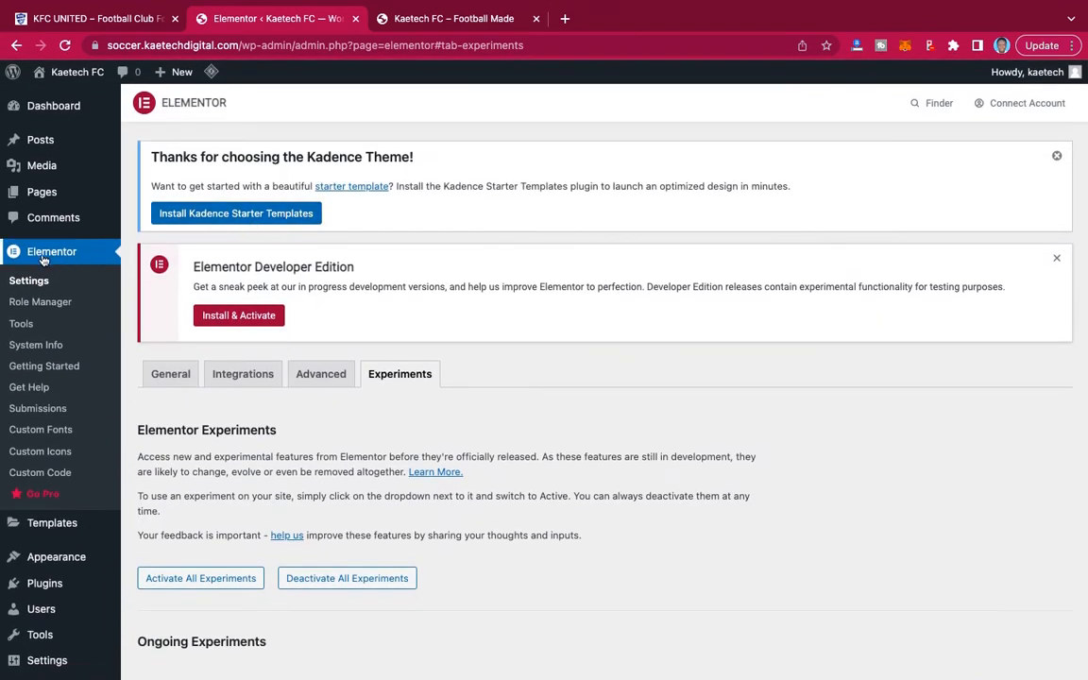
# Open Elementor's Import / Export Kit tool and start importing a template kit.
pyautogui.click(26, 326)
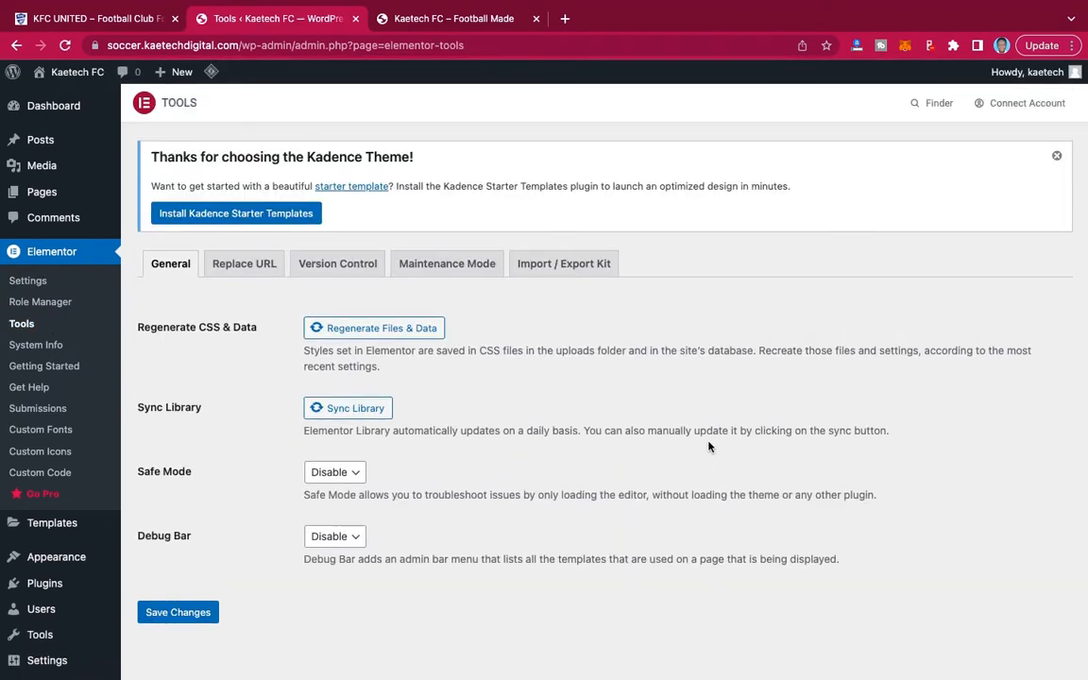
pyautogui.click(568, 267)
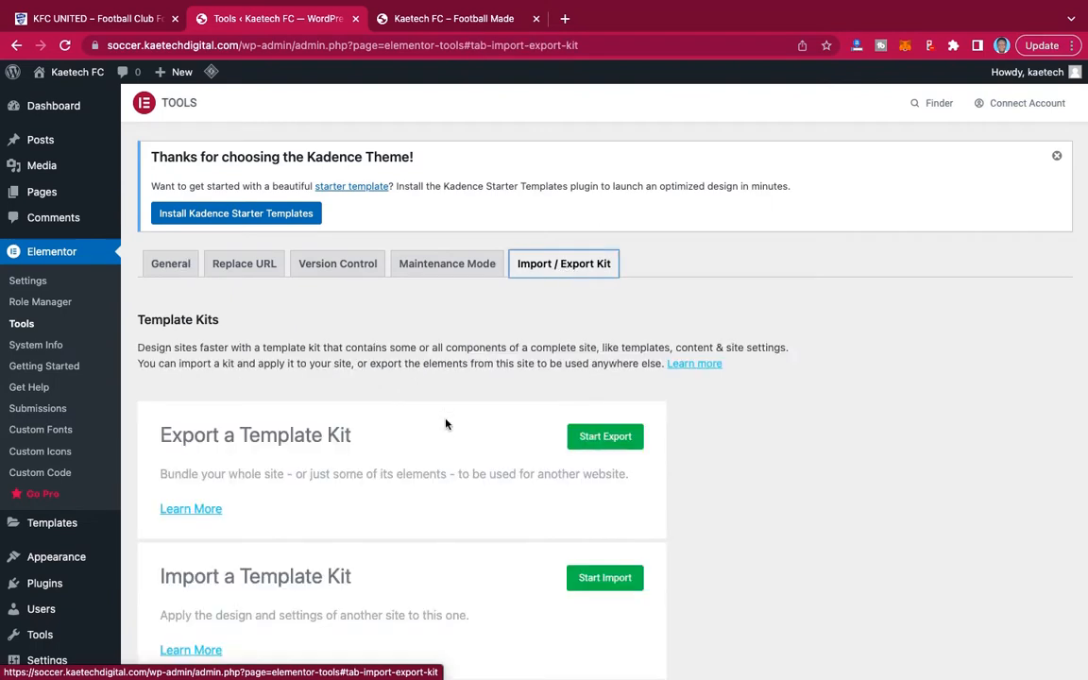
pyautogui.scroll(-2, 445, 424)
pyautogui.scroll(-1, 445, 424)
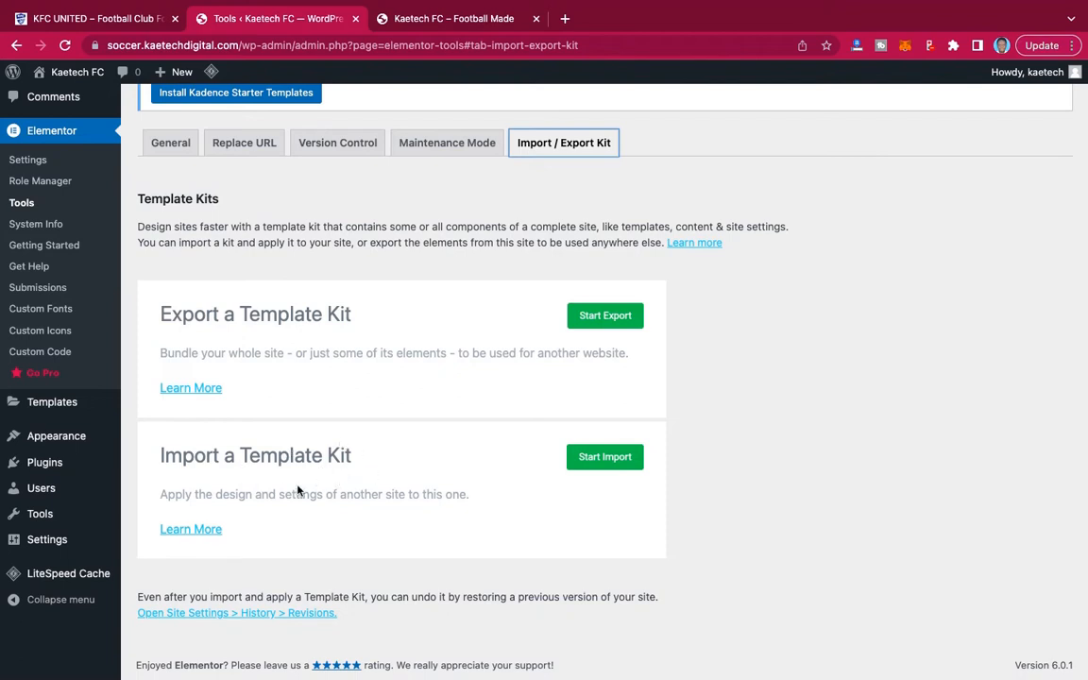
pyautogui.click(609, 459)
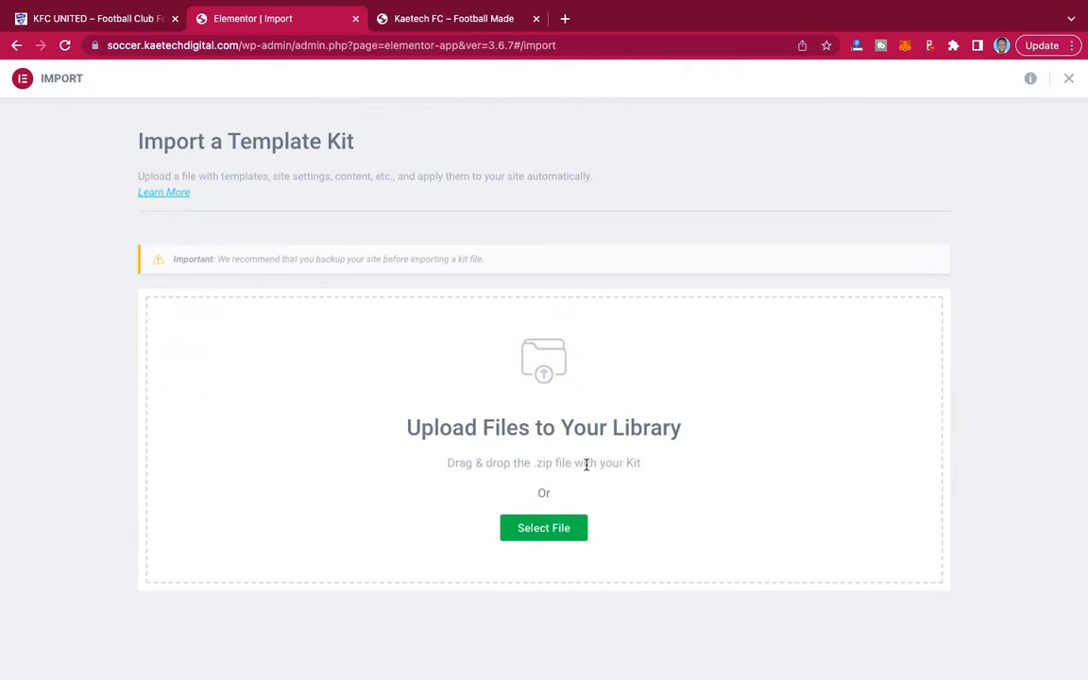
# Upload KFC Website Template.zip from the KFC United Template folder inside the Desktop's KFC UNITED folder.
pyautogui.click(544, 528)
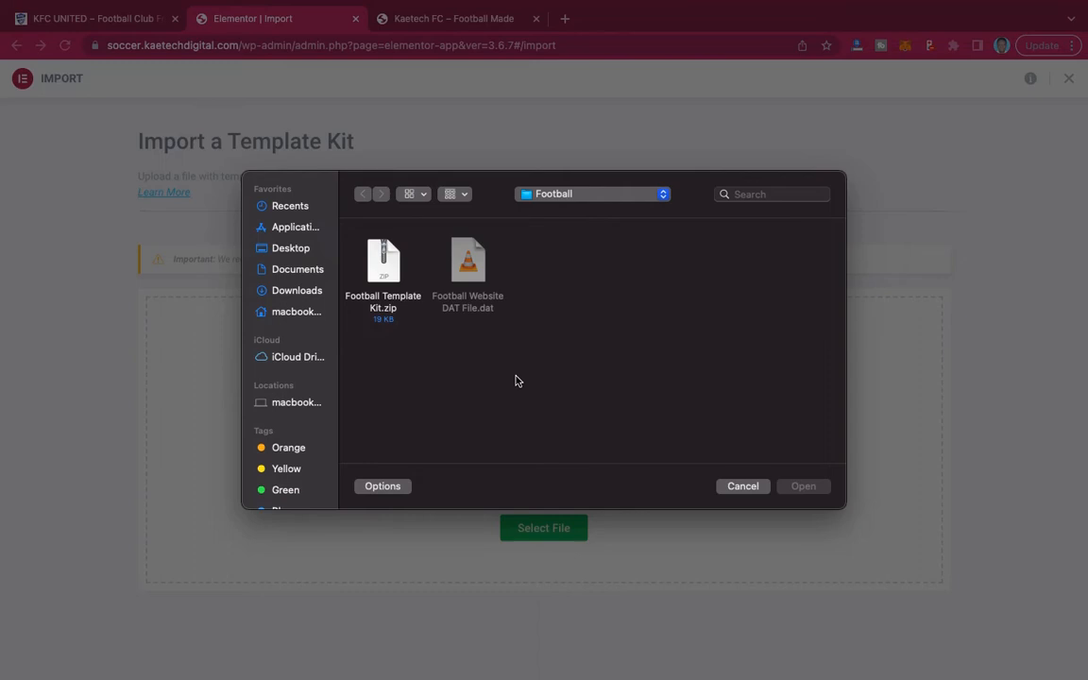
pyautogui.click(293, 250)
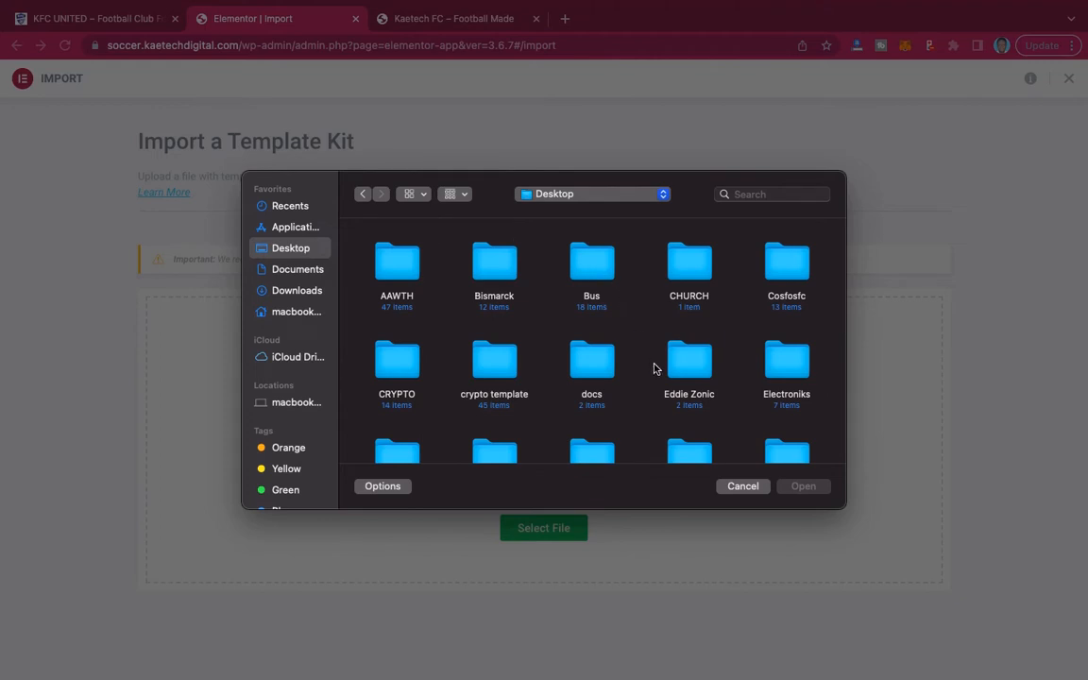
pyautogui.scroll(-3, 654, 367)
pyautogui.scroll(-2, 654, 368)
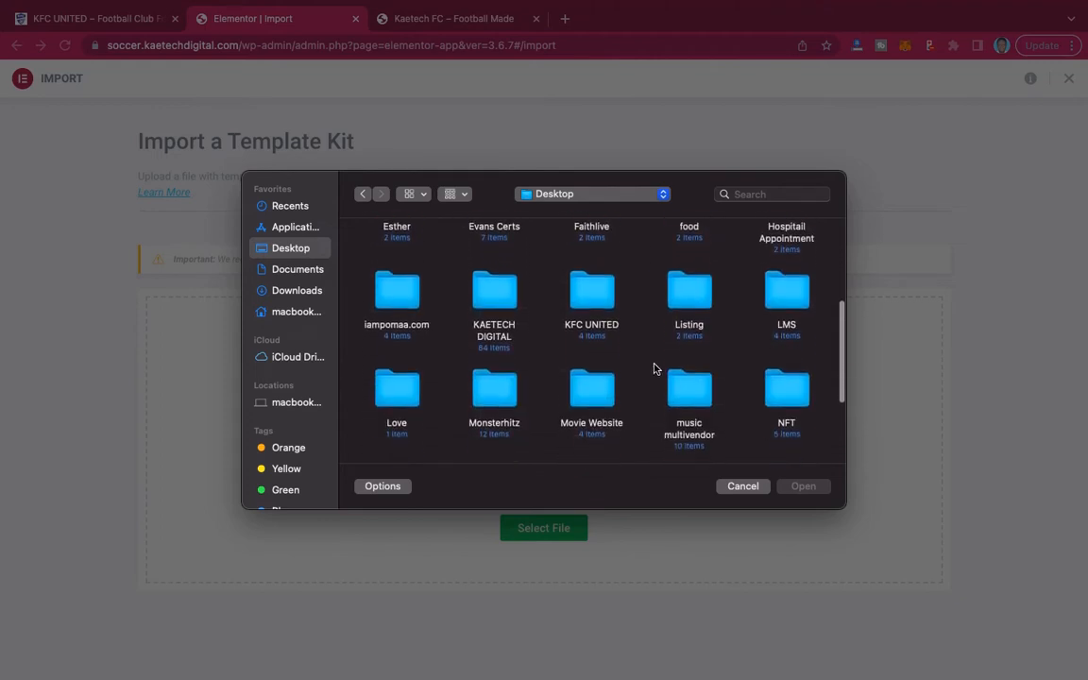
pyautogui.click(600, 269)
pyautogui.doubleClick(601, 269)
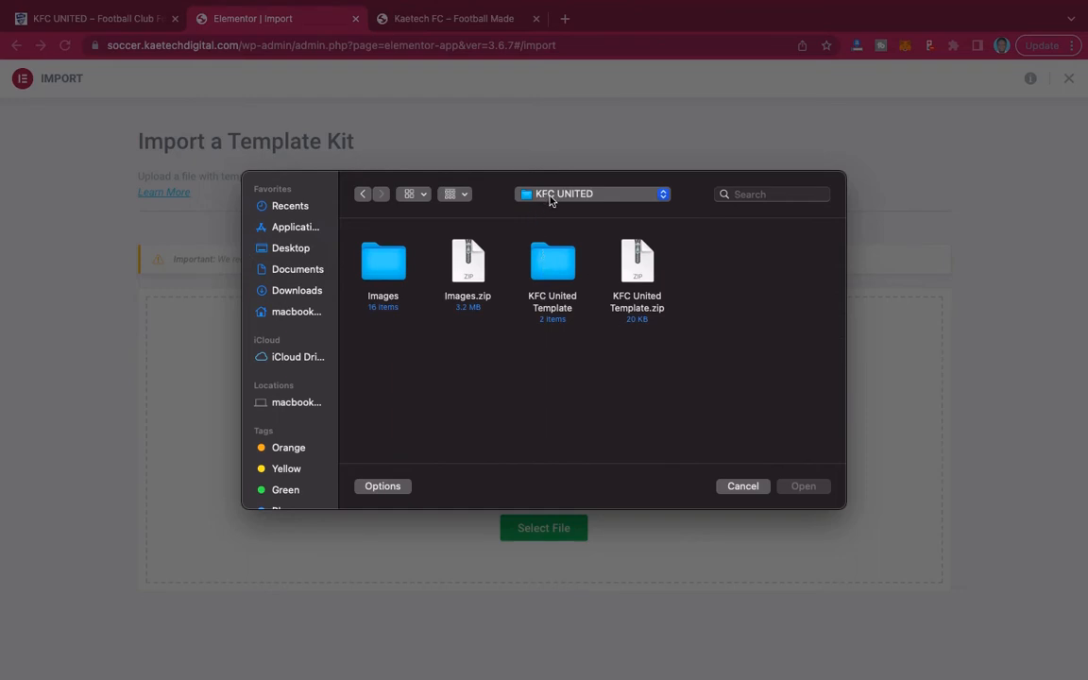
pyautogui.doubleClick(553, 269)
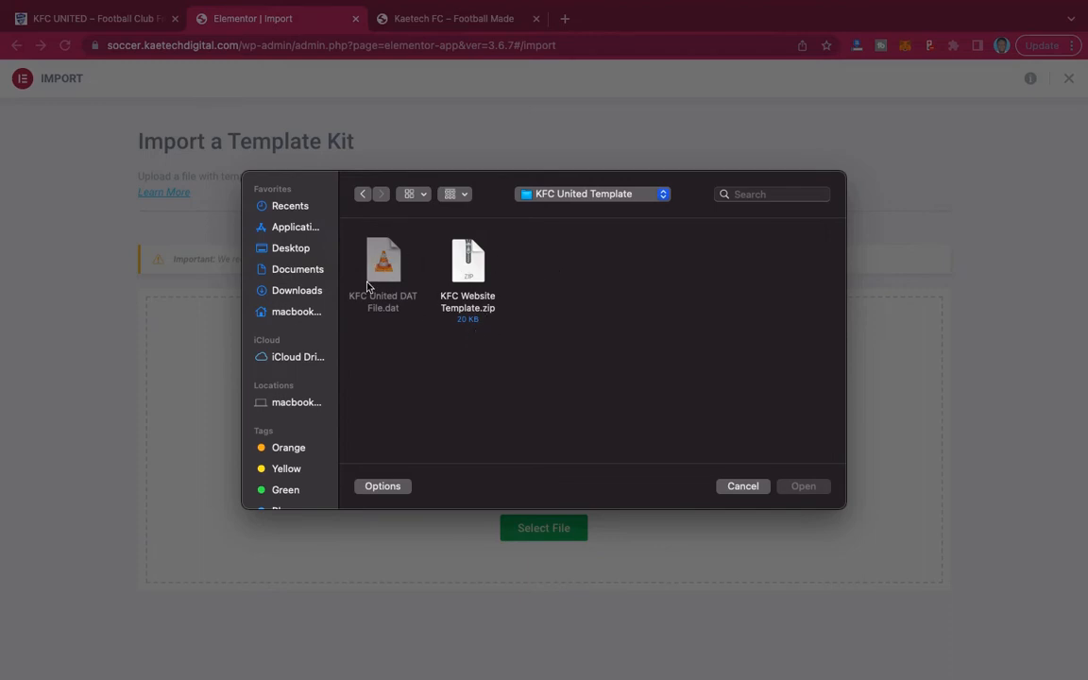
pyautogui.click(477, 270)
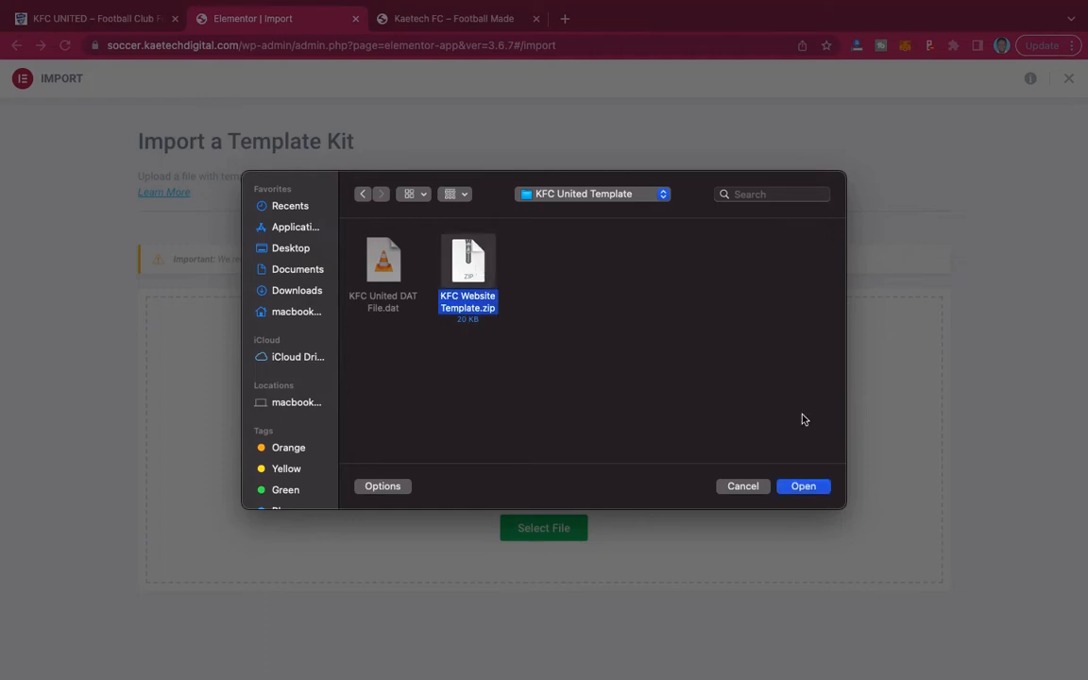
pyautogui.click(804, 487)
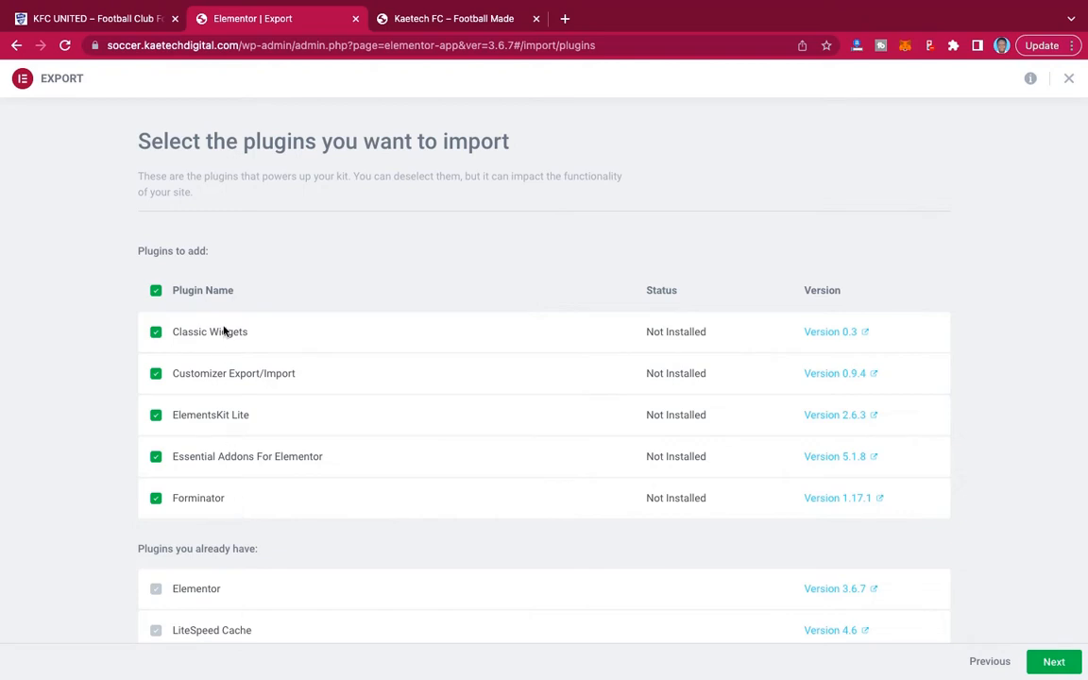
# Import the kit with all listed plugins, content and site settings, enabling unfiltered file uploads.
pyautogui.scroll(-1, 416, 538)
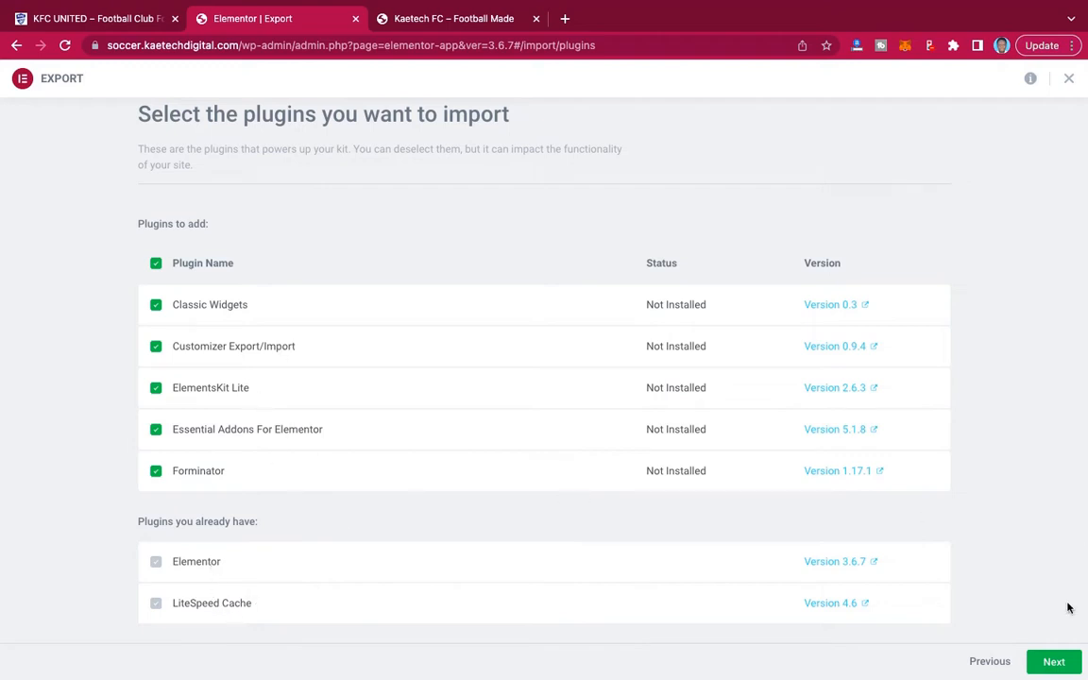
pyautogui.click(1054, 664)
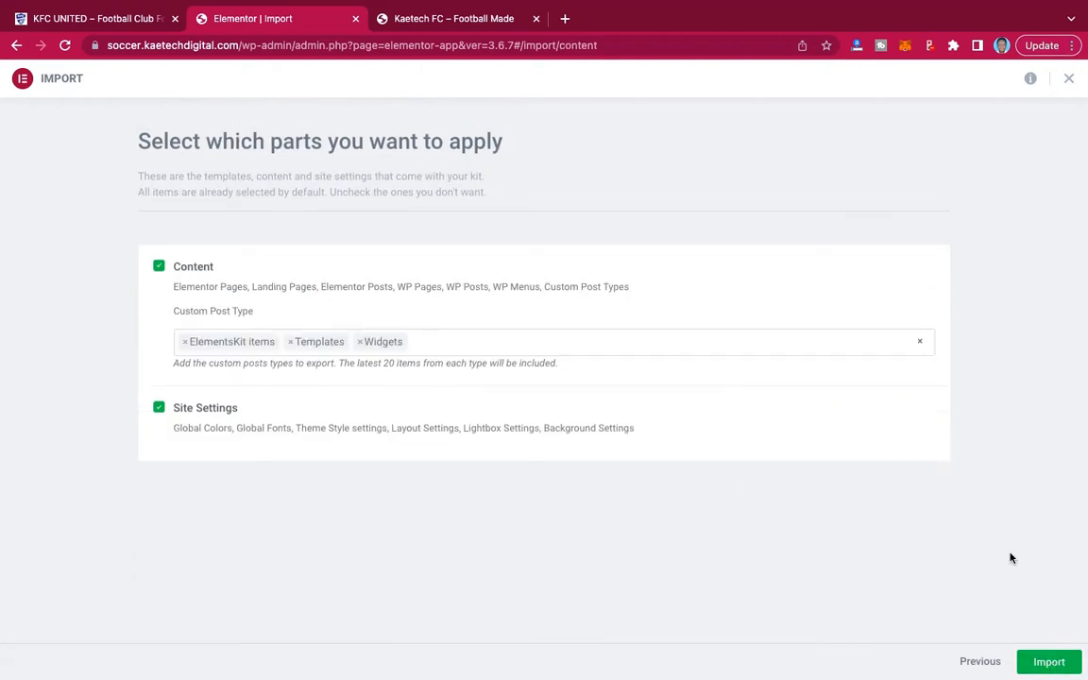
pyautogui.click(1050, 664)
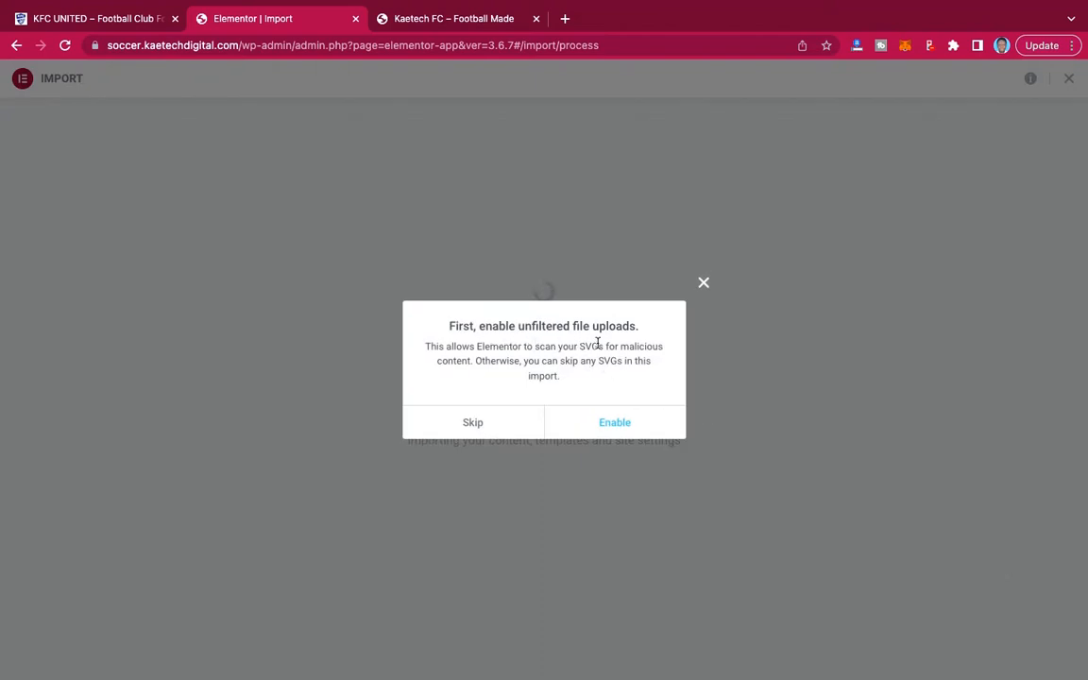
pyautogui.click(615, 424)
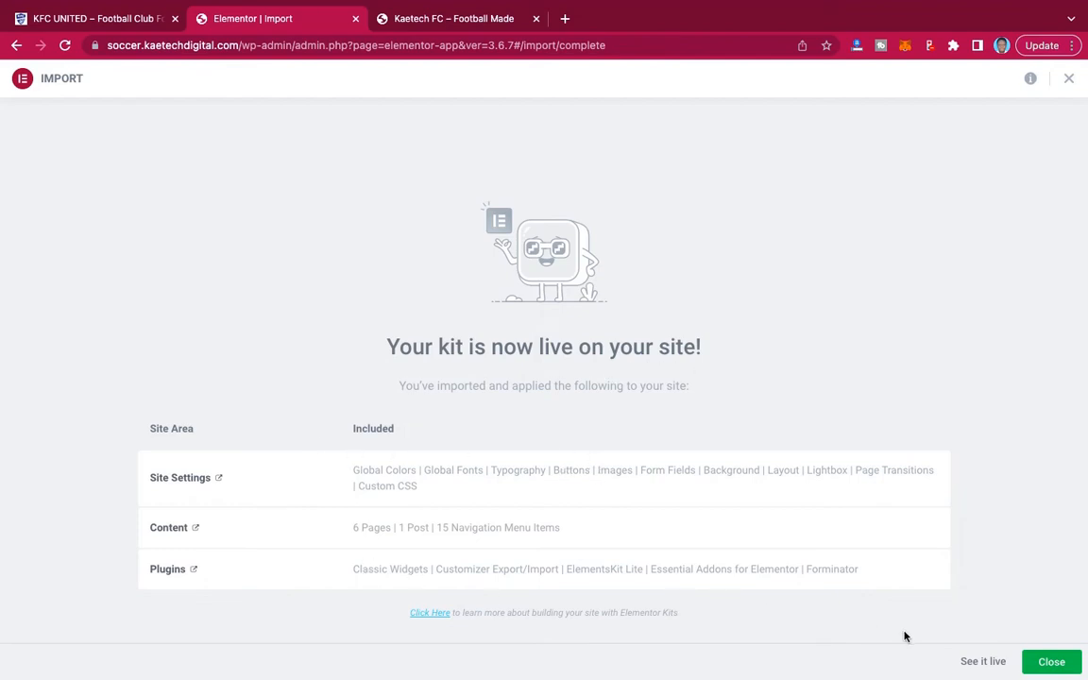
# Reload the Kaetech FC front page and examine the imported home page from header to lower sections.
pyautogui.click(451, 18)
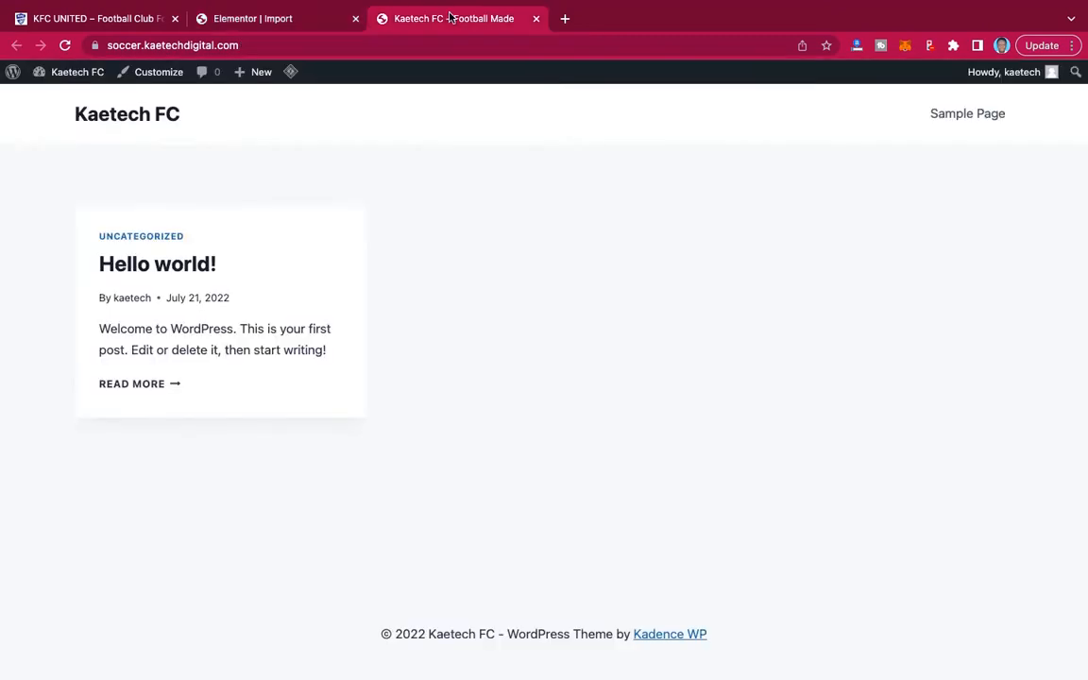
pyautogui.click(64, 45)
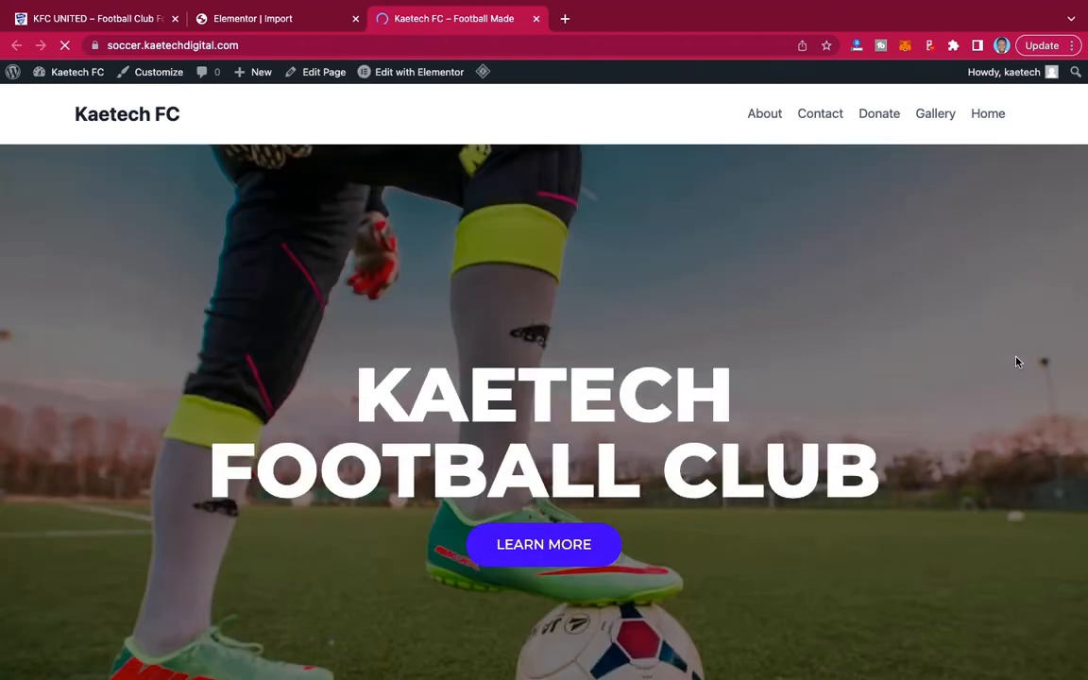
pyautogui.scroll(-20, 1016, 362)
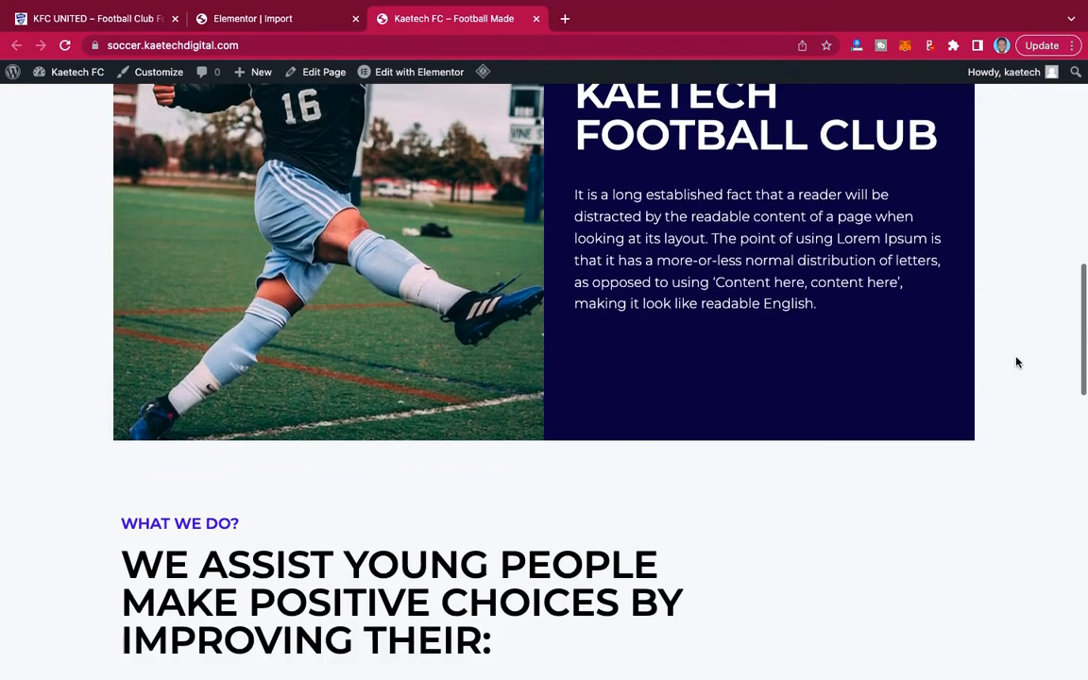
pyautogui.scroll(-5, 1016, 361)
pyautogui.scroll(15, 1016, 361)
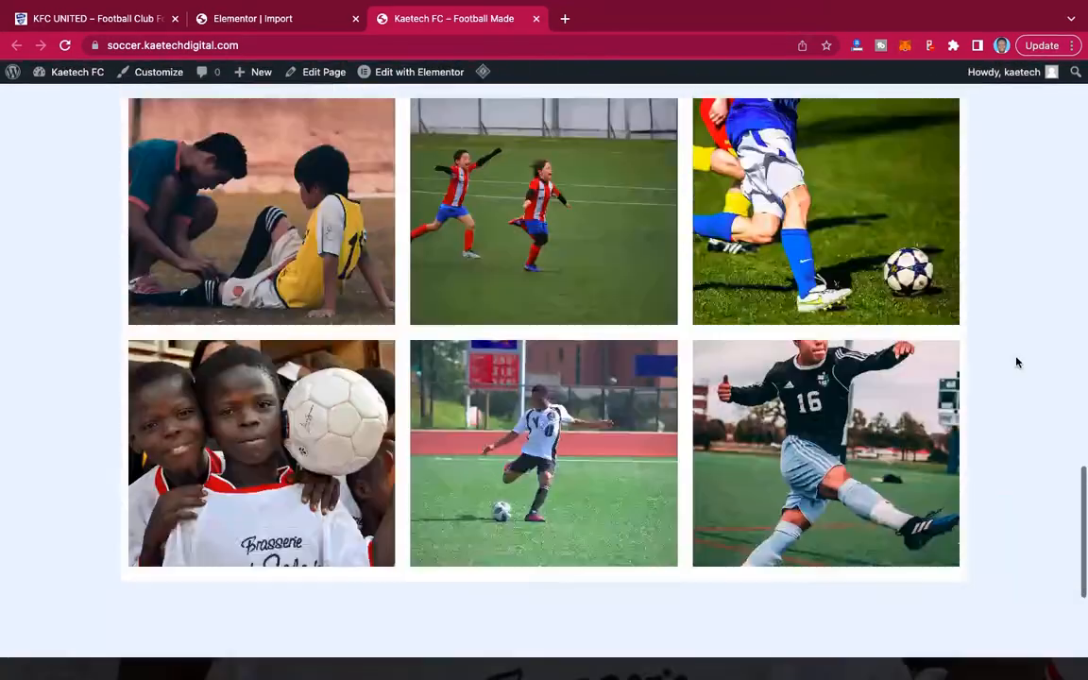
pyautogui.scroll(10, 1016, 361)
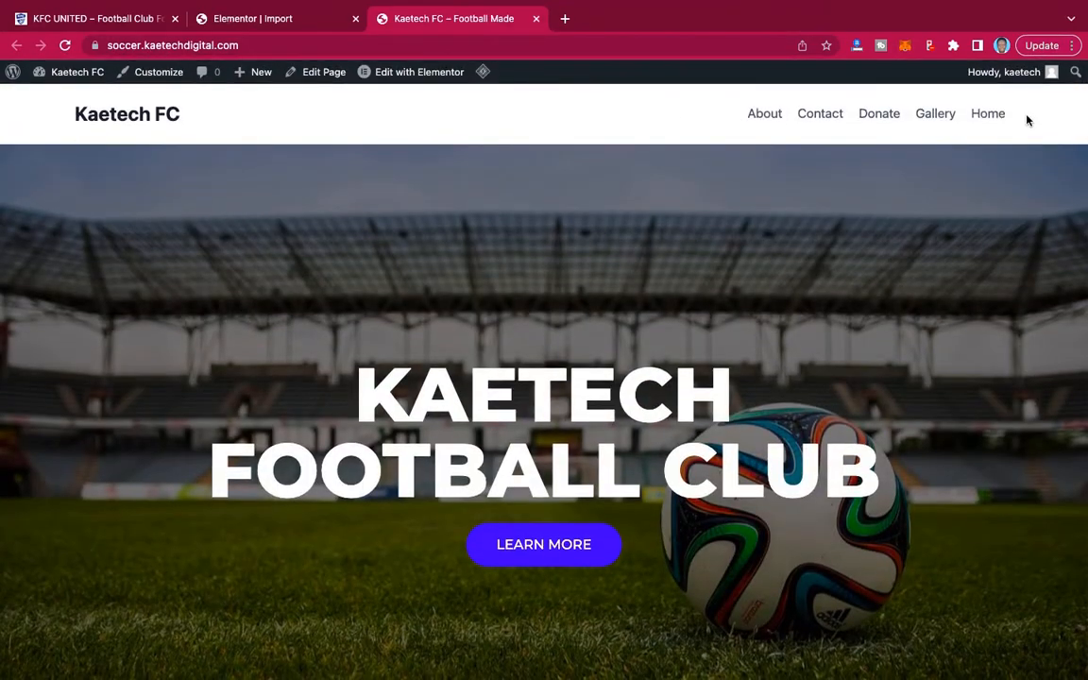
pyautogui.scroll(-15, 678, 325)
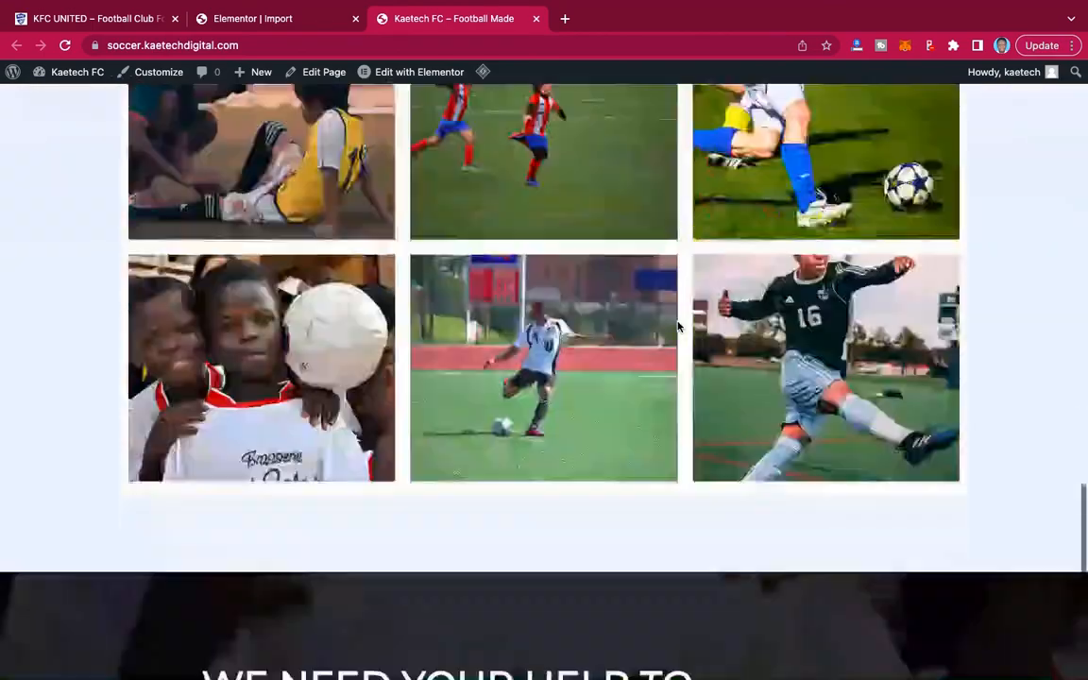
pyautogui.scroll(15, 780, 476)
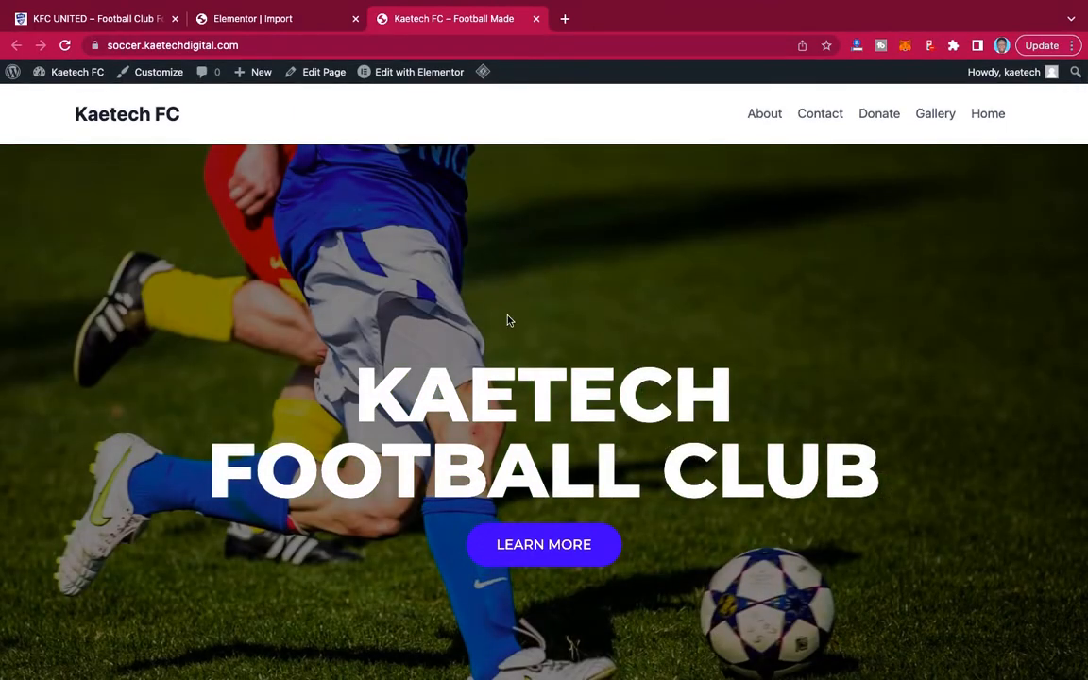
# Close the template kit import summary and return to the WordPress dashboard.
pyautogui.click(271, 20)
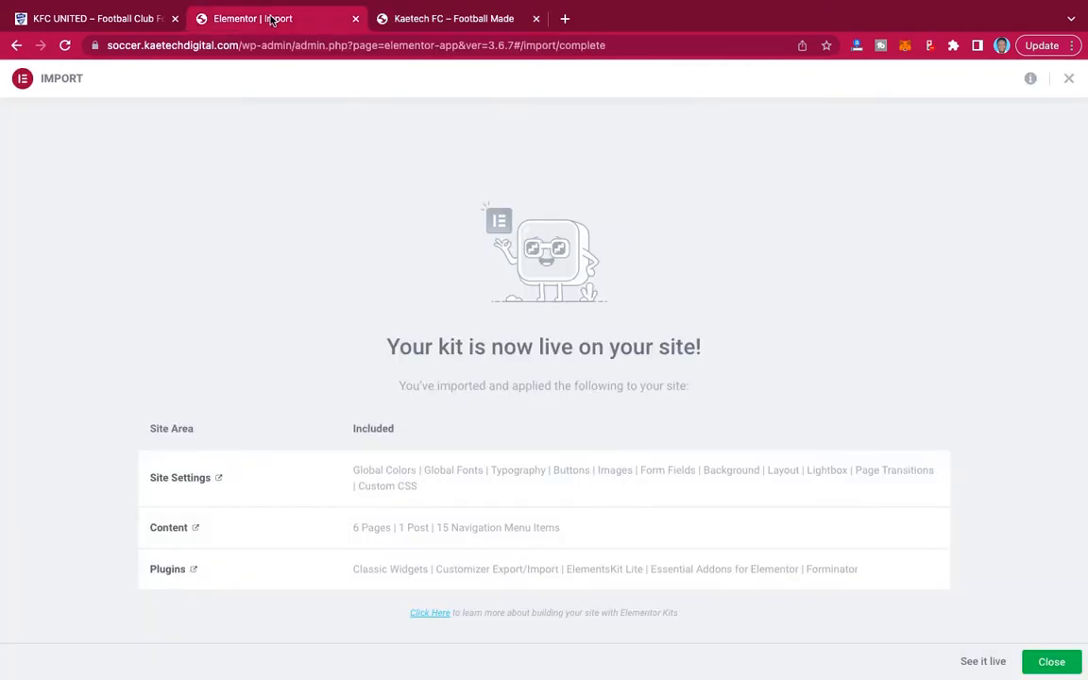
pyautogui.click(1049, 665)
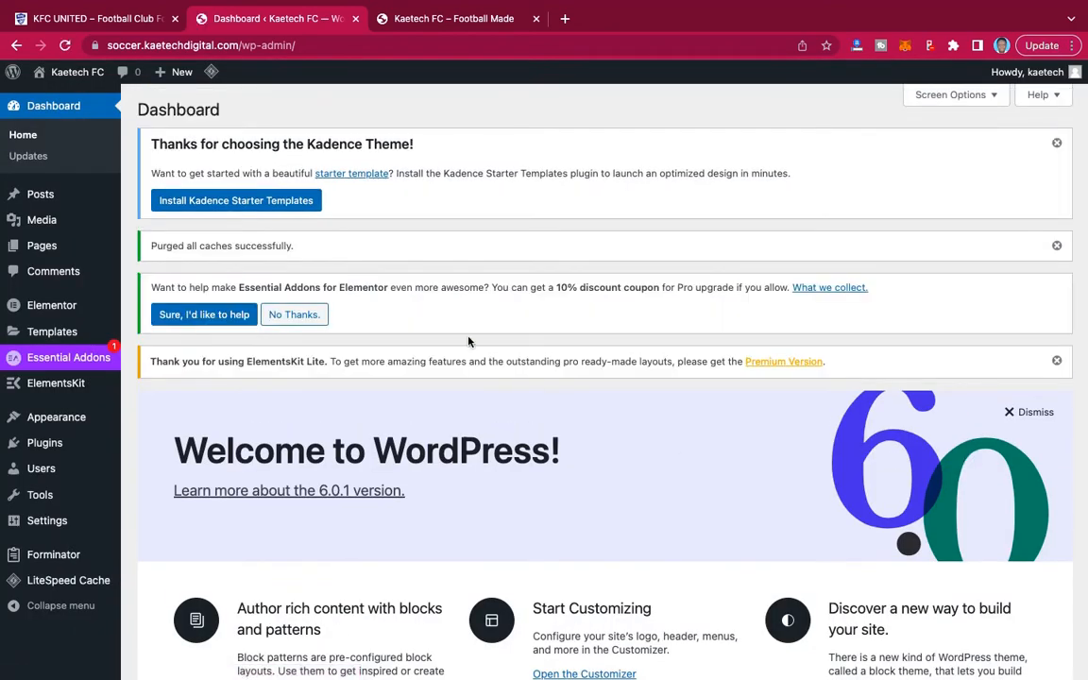
# Import the Kadence theme customization settings from KFC United DAT File.dat in the KFC United Template folder.
pyautogui.moveTo(45, 427)
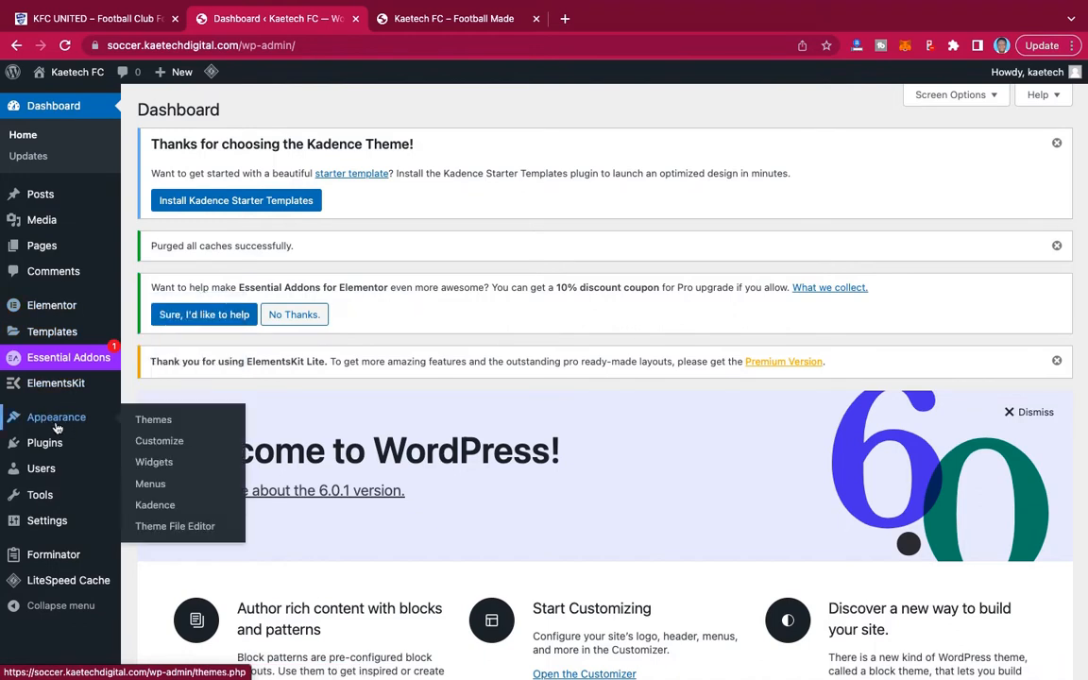
pyautogui.moveTo(119, 439)
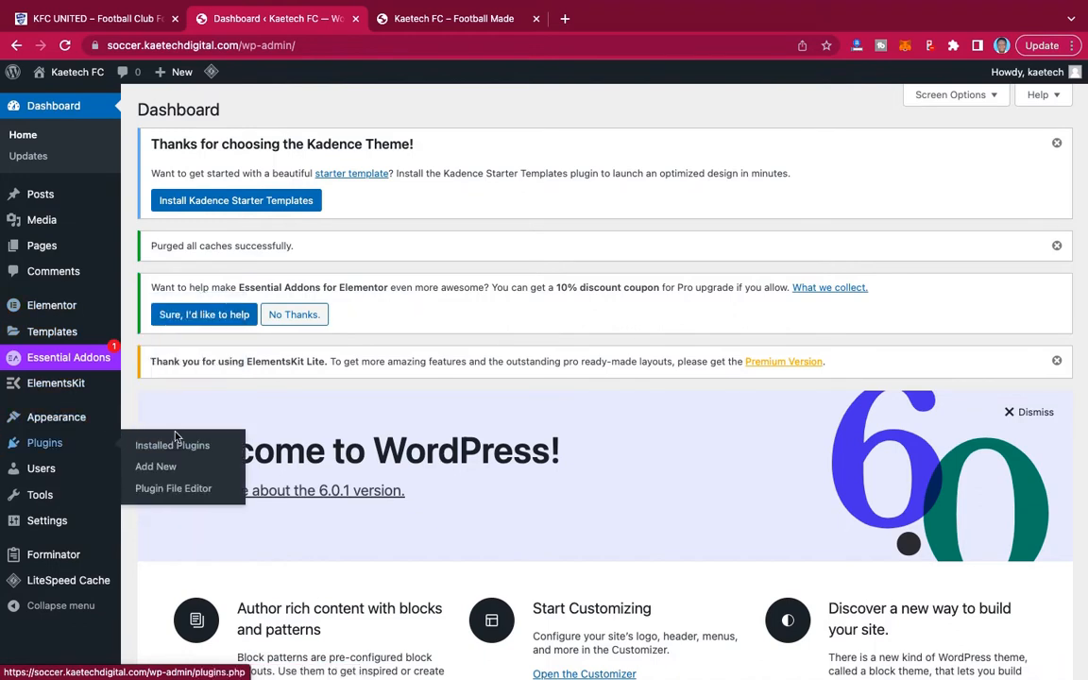
pyautogui.moveTo(153, 418)
pyautogui.click(157, 444)
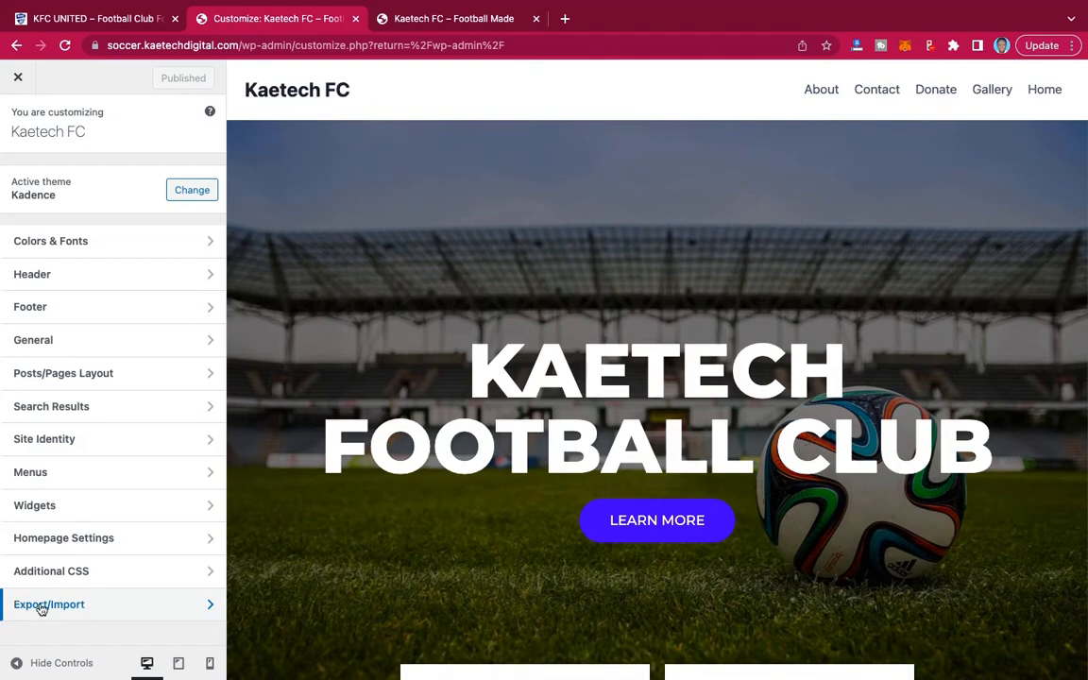
pyautogui.click(115, 614)
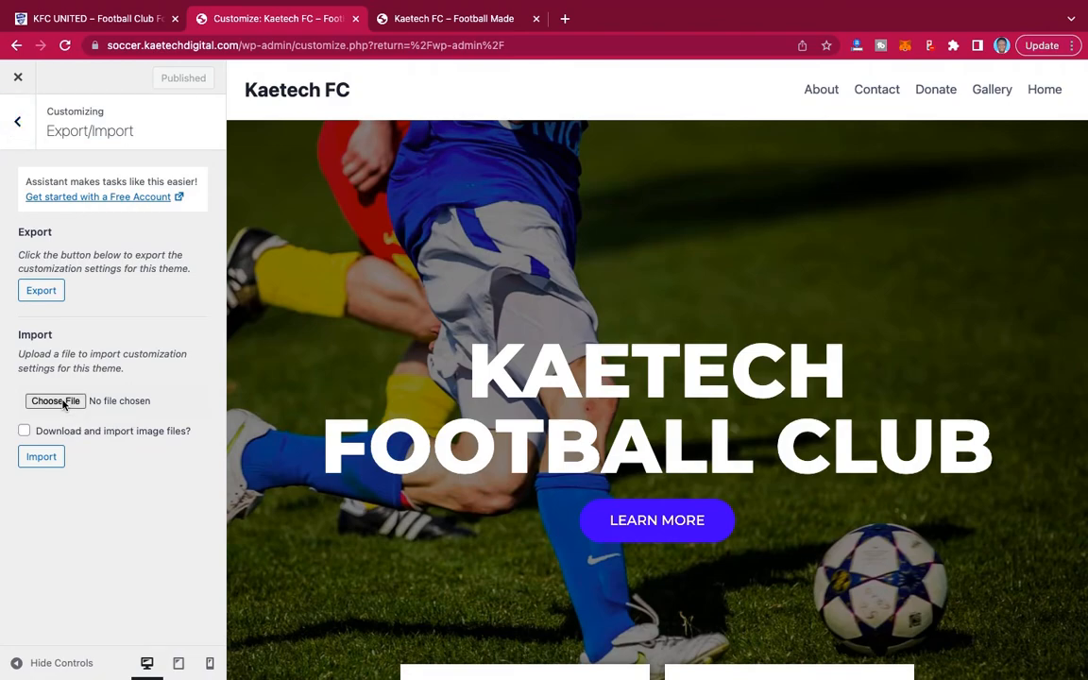
pyautogui.click(121, 399)
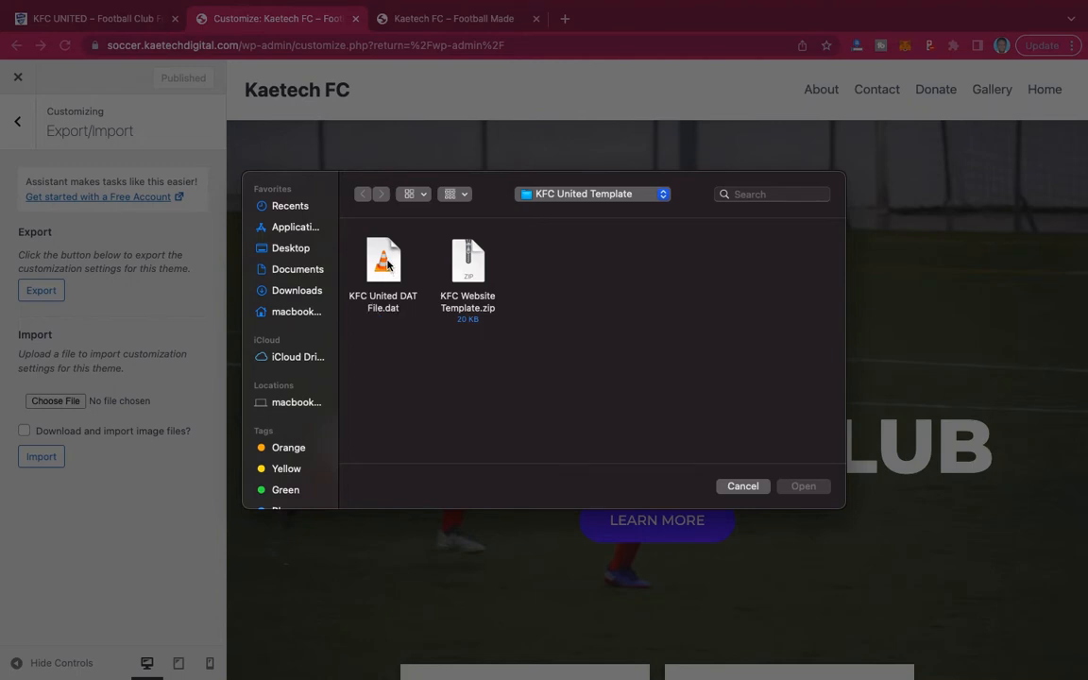
pyautogui.click(386, 266)
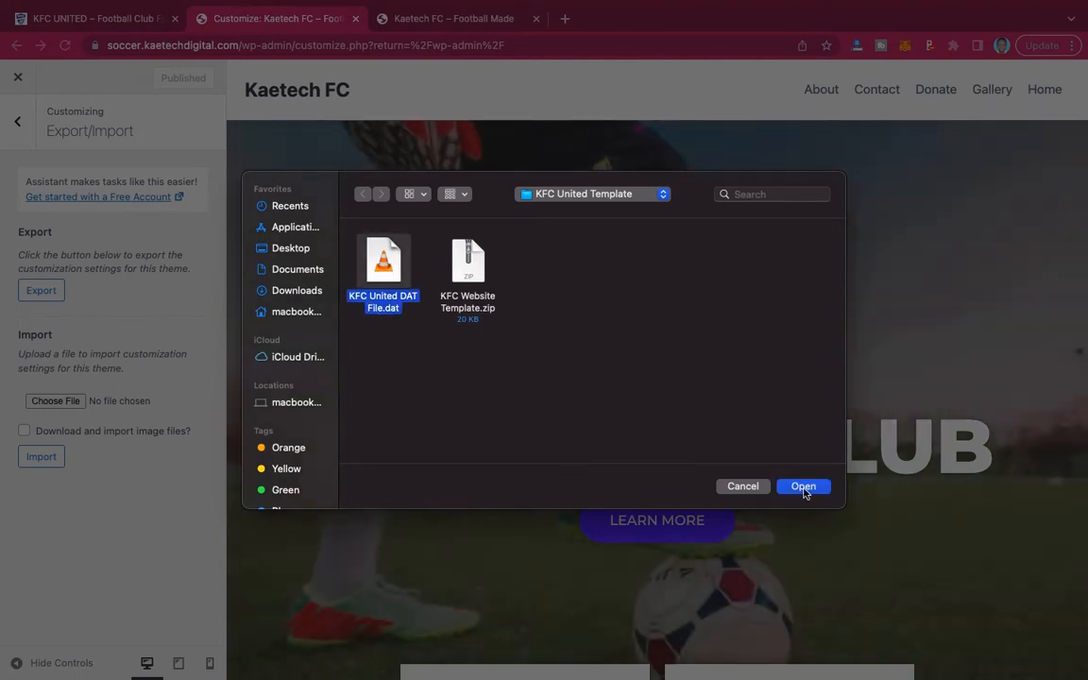
pyautogui.click(803, 486)
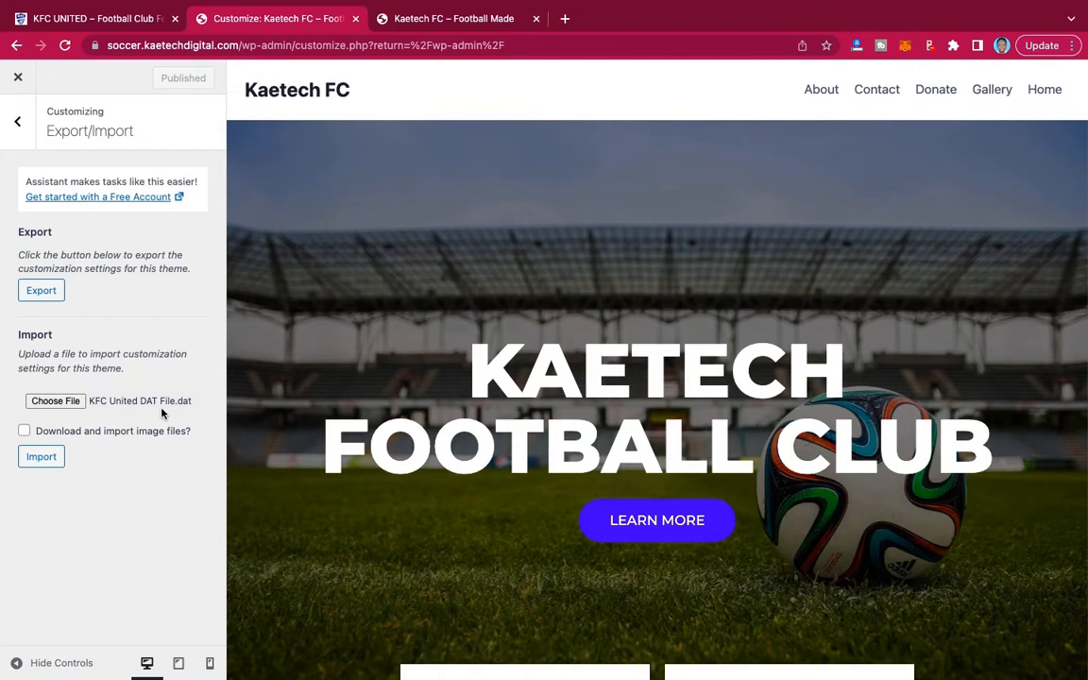
pyautogui.click(40, 458)
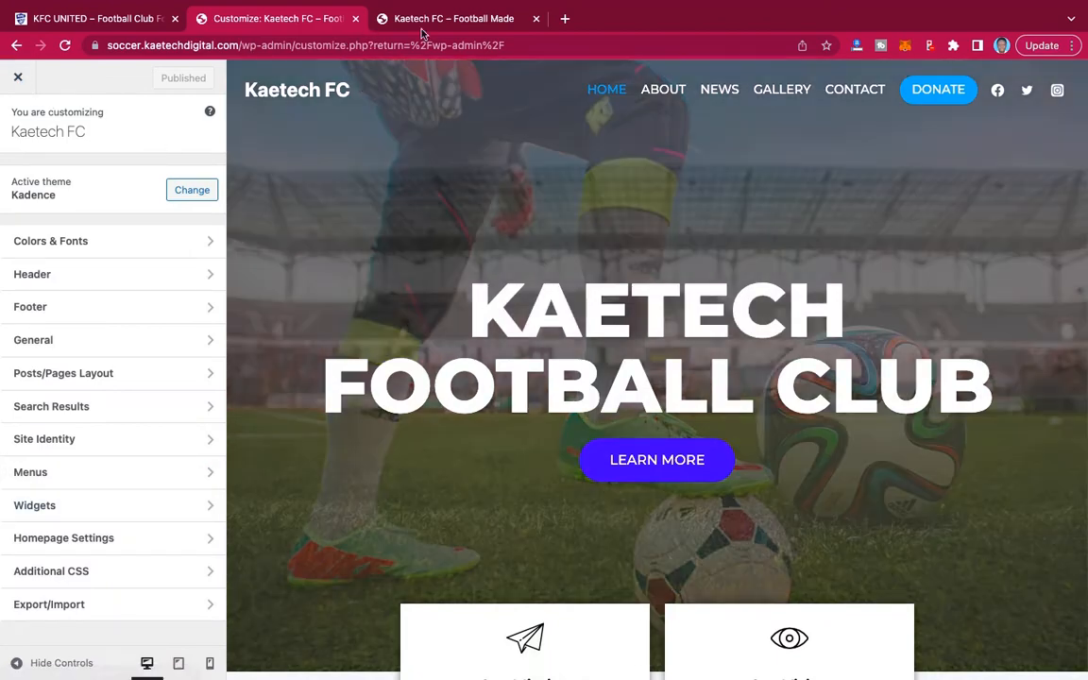
# Reload the Kaetech FC front page and examine the imported header, navigation menu and hero slideshow.
pyautogui.click(425, 20)
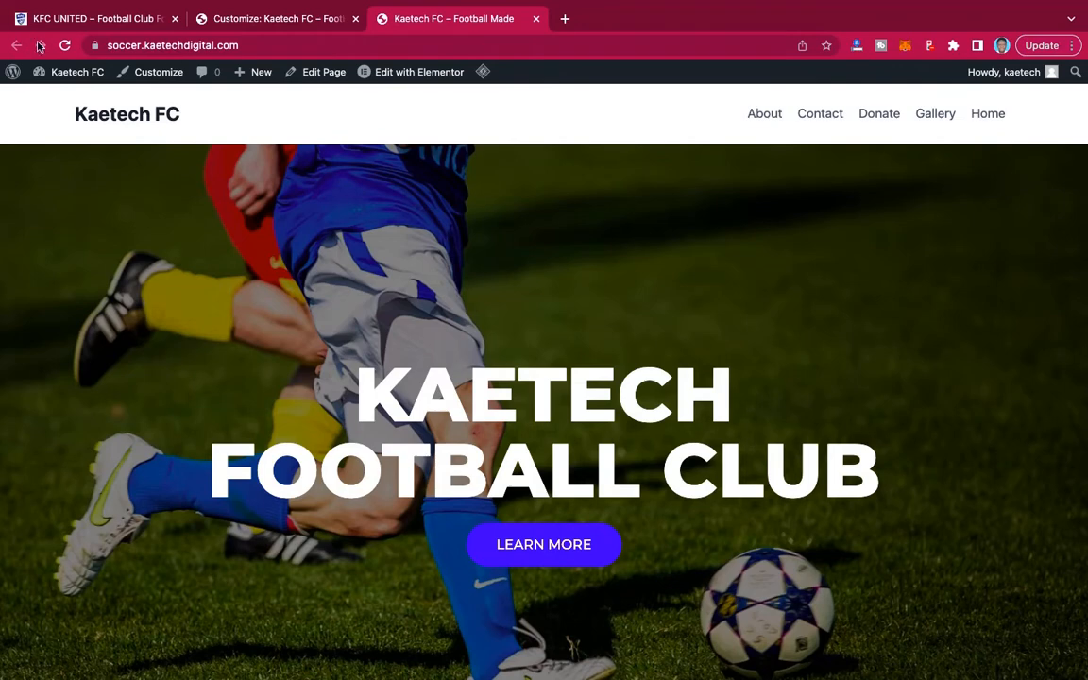
pyautogui.click(65, 45)
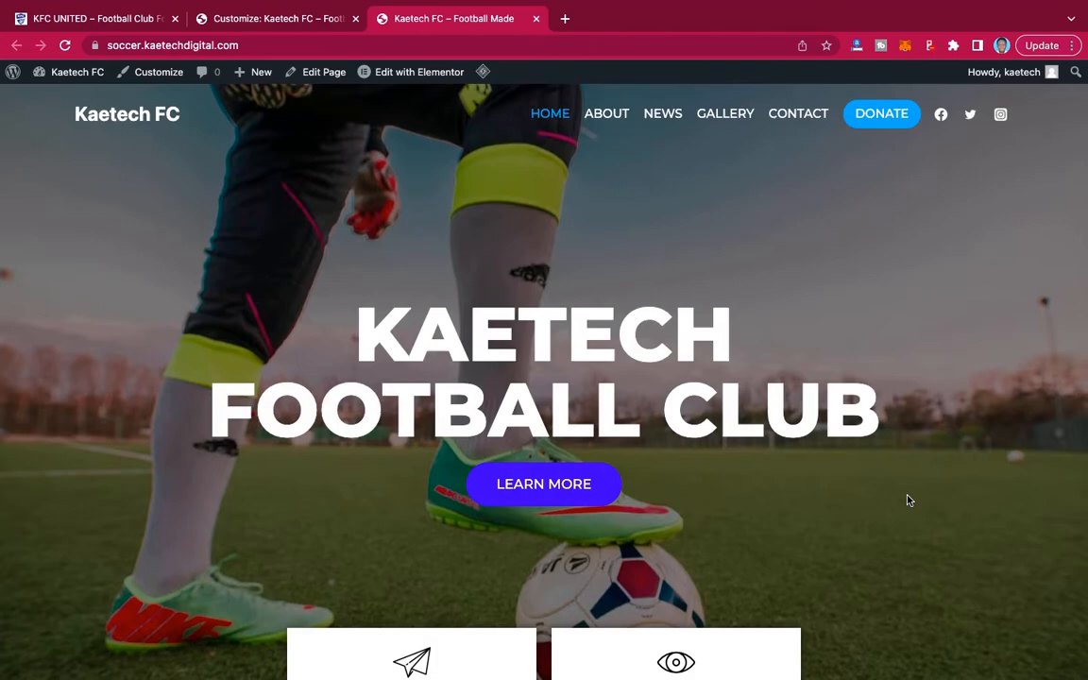
pyautogui.scroll(-20, 907, 500)
pyautogui.scroll(20, 907, 500)
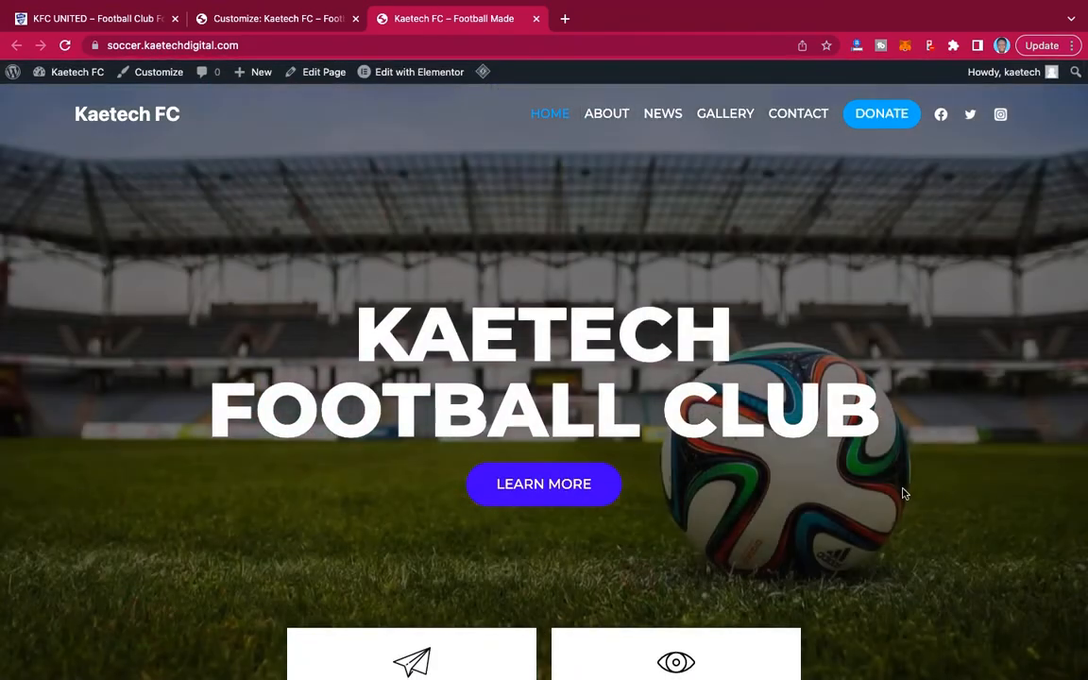
pyautogui.moveTo(412, 75)
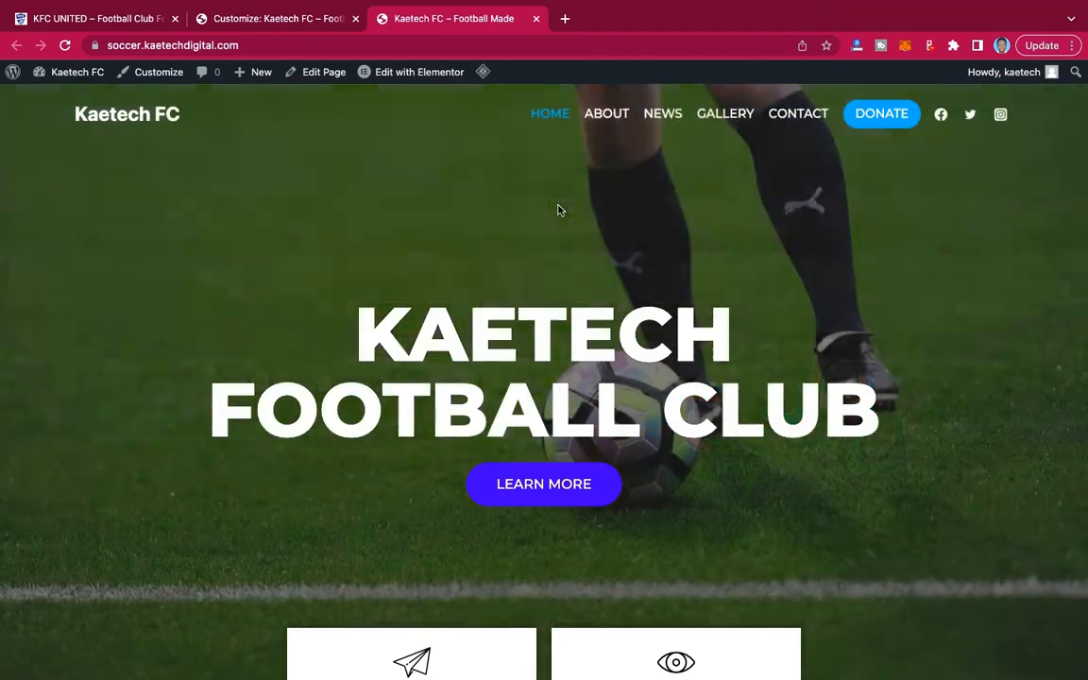
pyautogui.scroll(-10, 558, 210)
pyautogui.scroll(10, 558, 210)
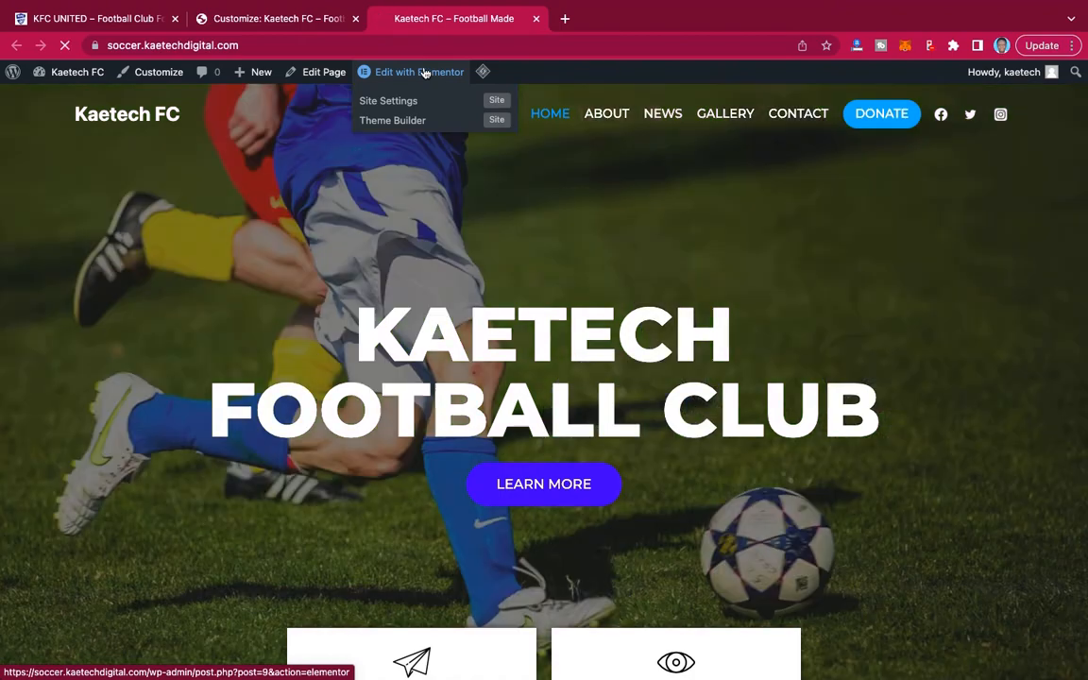
# Open the home page in Elementor and change the hero heading to "Loving Football Club".
pyautogui.click(423, 75)
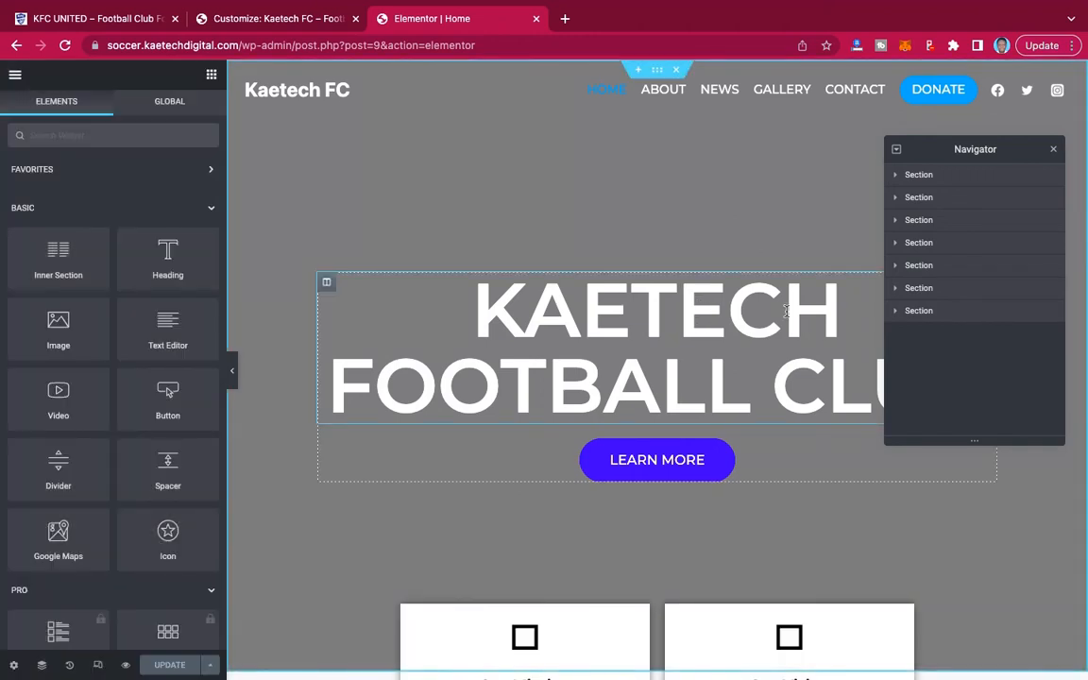
pyautogui.click(1056, 153)
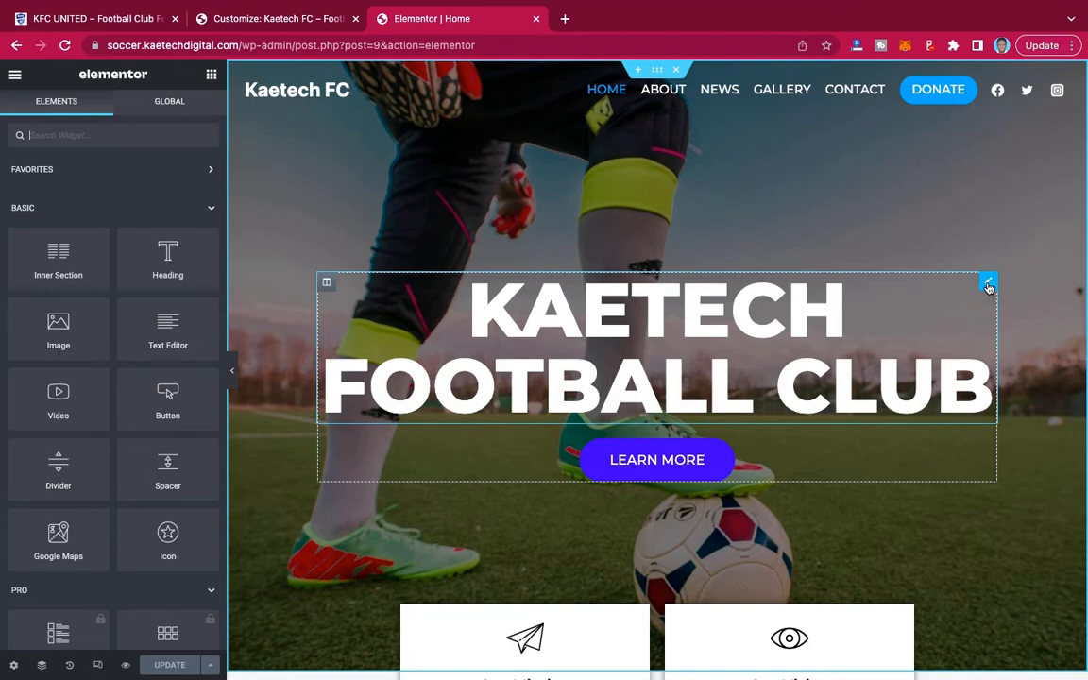
pyautogui.click(988, 285)
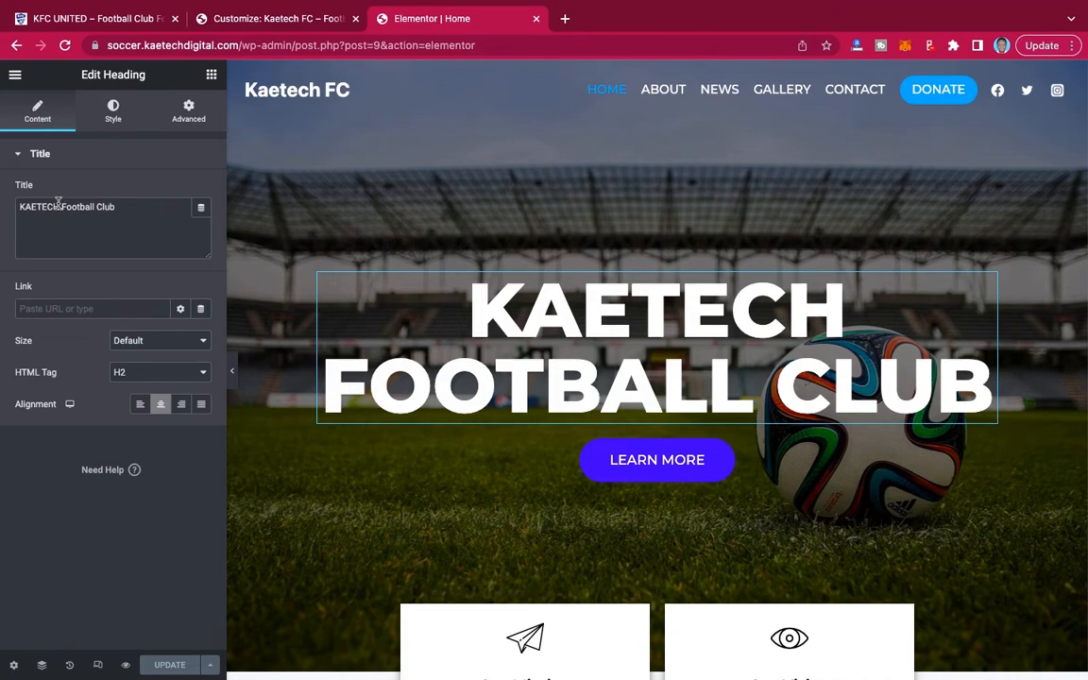
pyautogui.hotkey('alt', 'shift', 'Left')
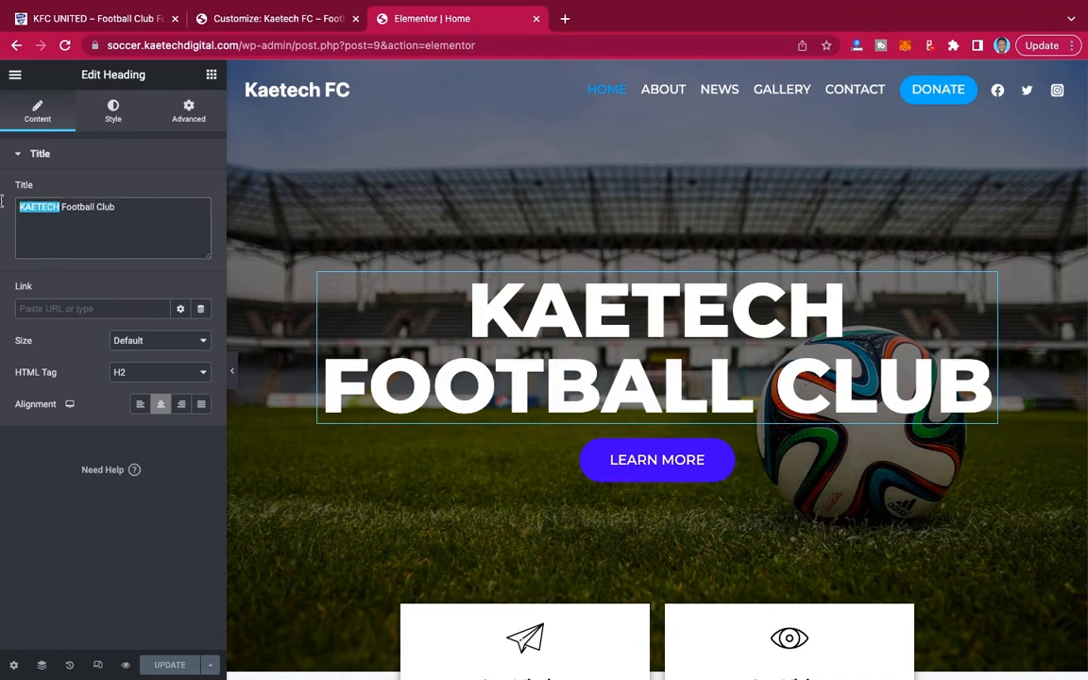
pyautogui.write('Love')
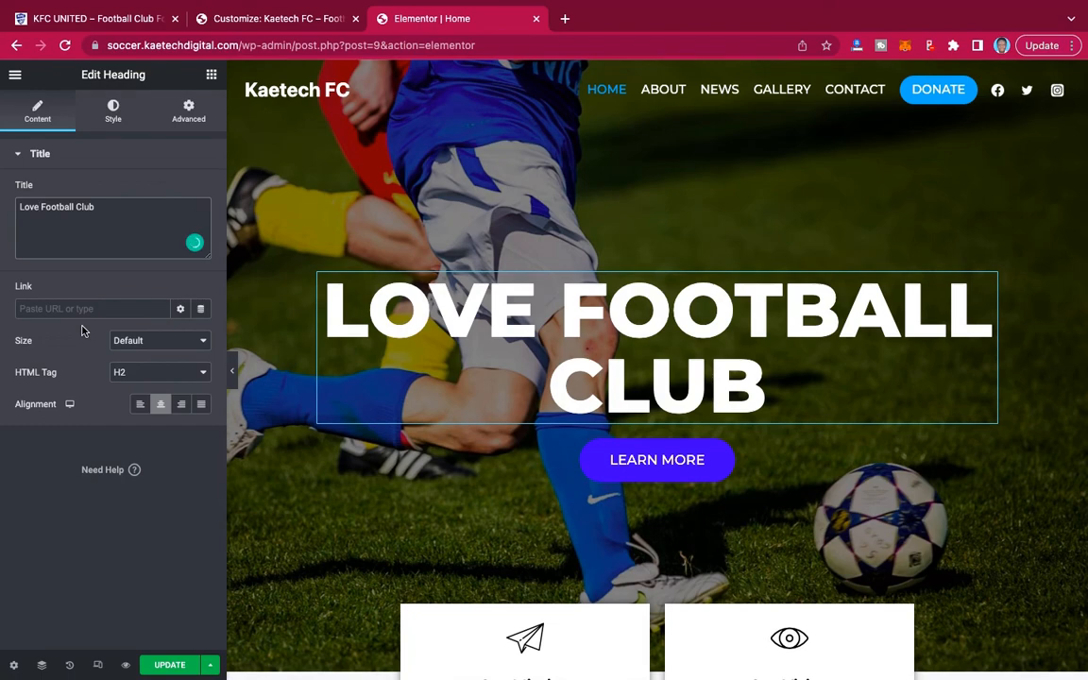
pyautogui.press('BackSpace')
pyautogui.write('ing')
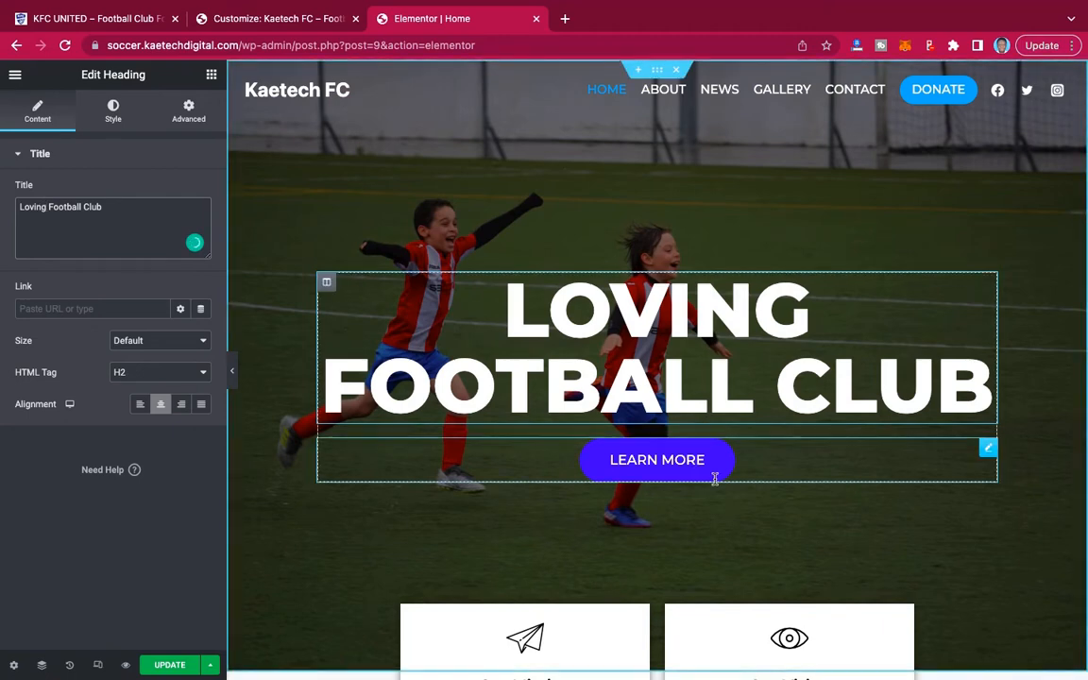
# Examine the editable title and description text of the Our Mission and Our Vision icon boxes below the hero.
pyautogui.scroll(-4, 820, 478)
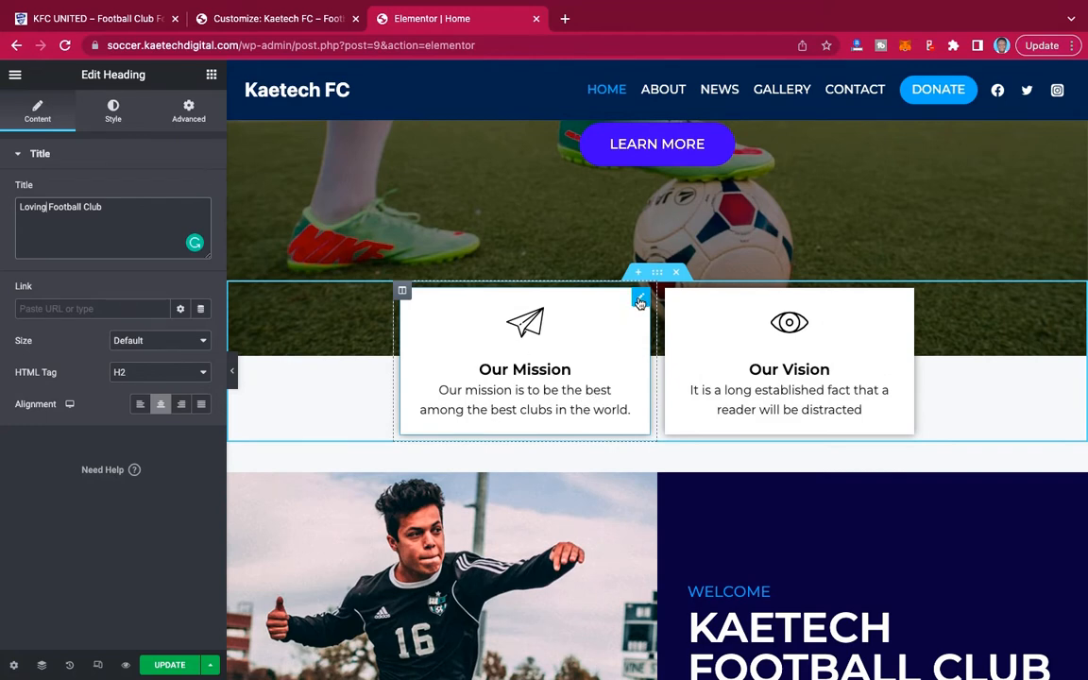
pyautogui.click(641, 300)
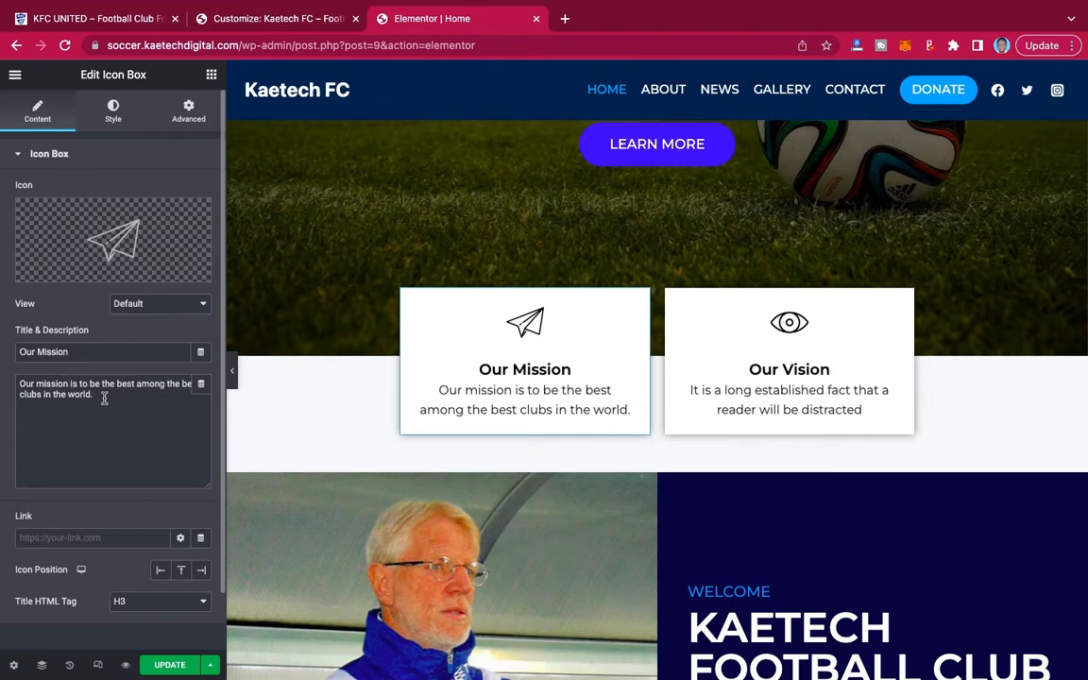
pyautogui.moveTo(104, 397); pyautogui.dragTo(4, 380)
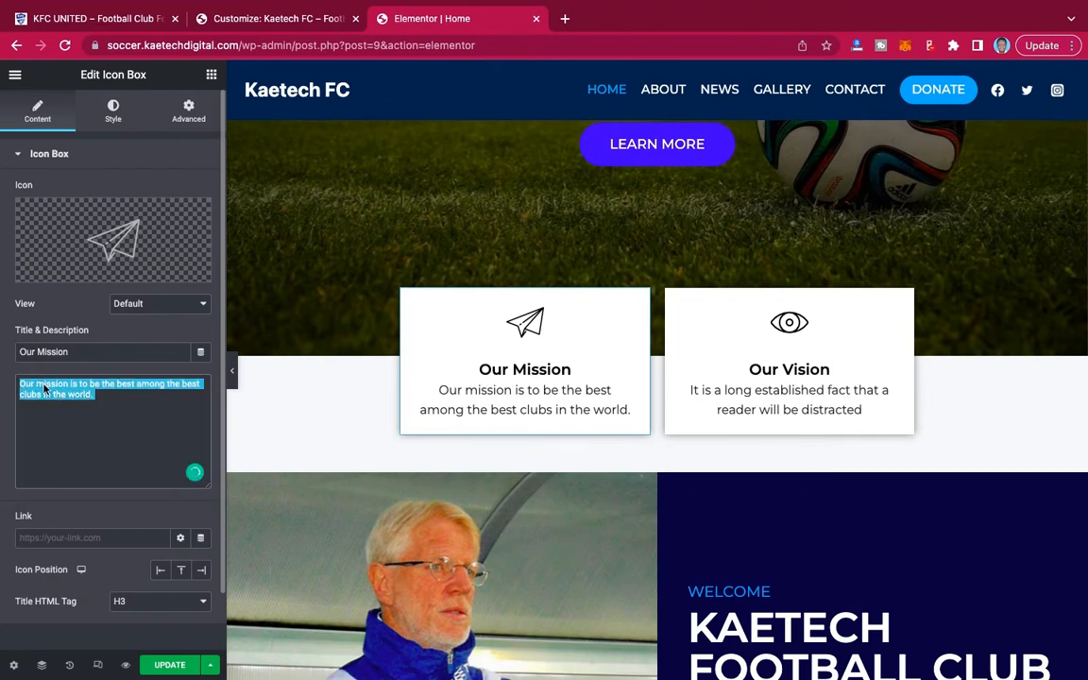
pyautogui.click(43, 387)
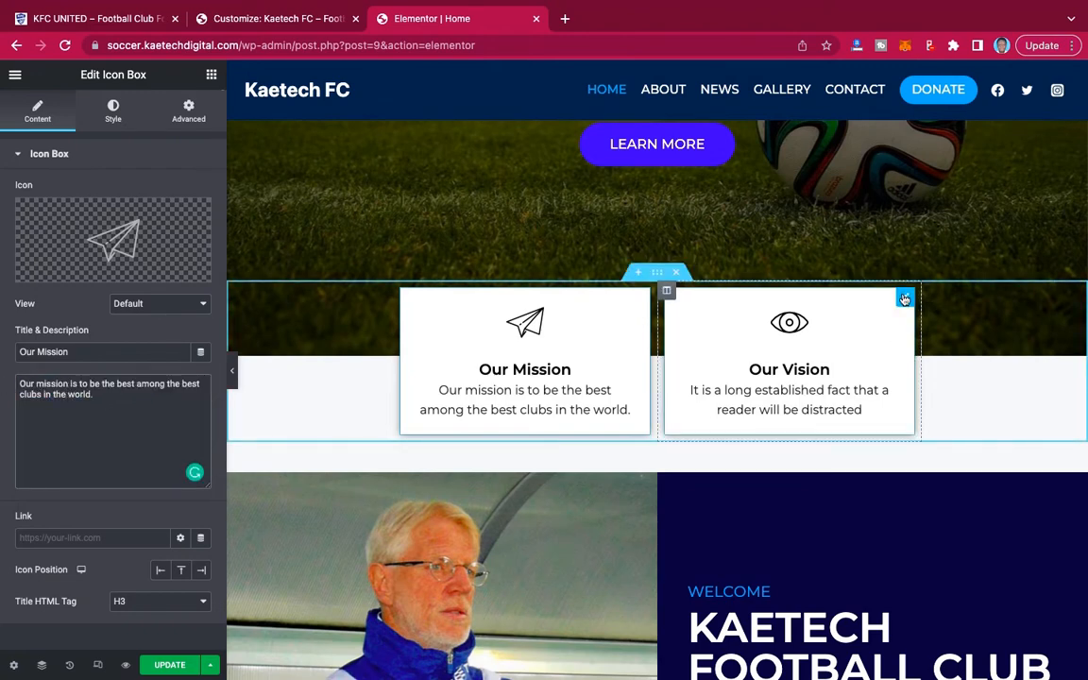
pyautogui.click(903, 300)
pyautogui.moveTo(74, 395); pyautogui.dragTo(52, 395)
pyautogui.click(52, 395)
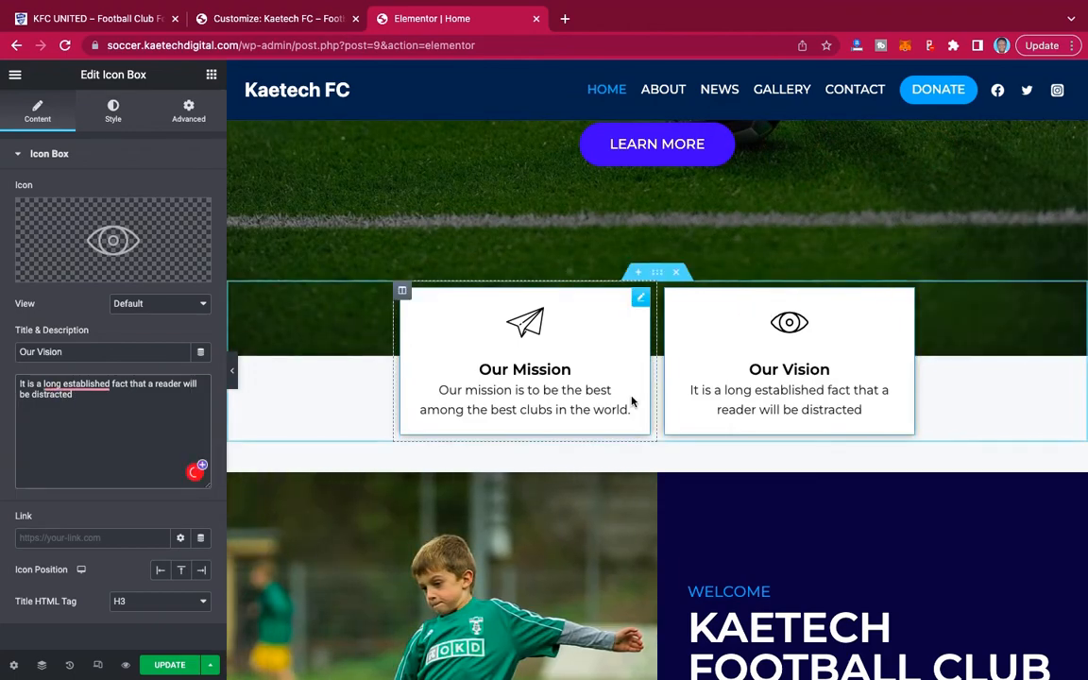
pyautogui.scroll(-2, 634, 404)
pyautogui.scroll(5, 632, 398)
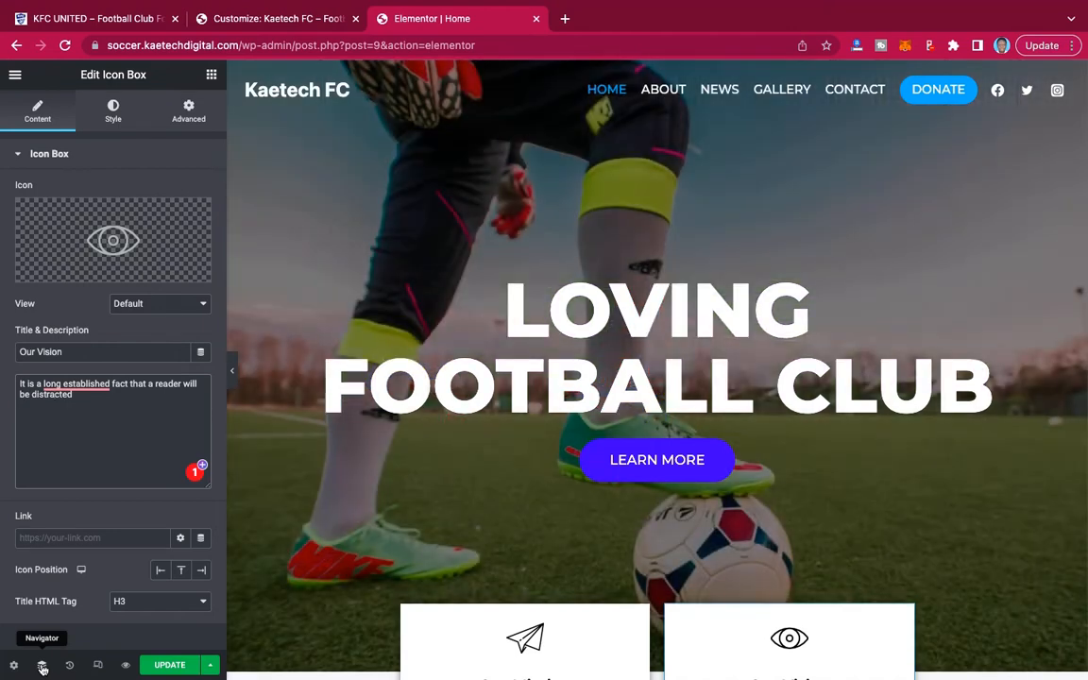
# Select the hero section through the Navigator and open its background slideshow style settings.
pyautogui.click(42, 666)
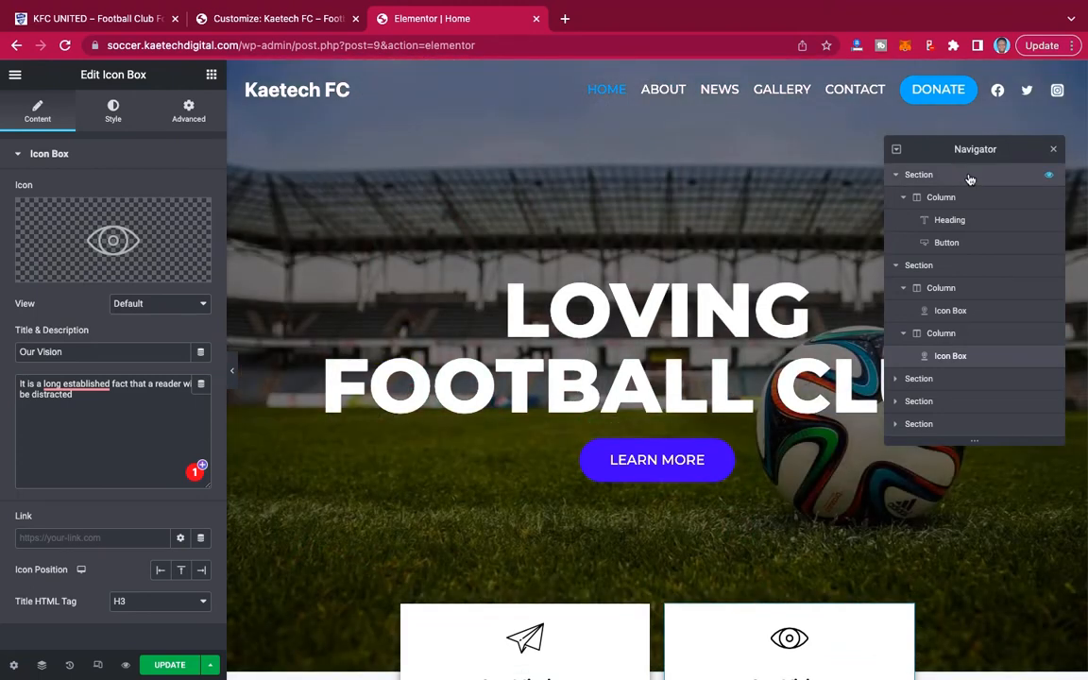
pyautogui.click(969, 178)
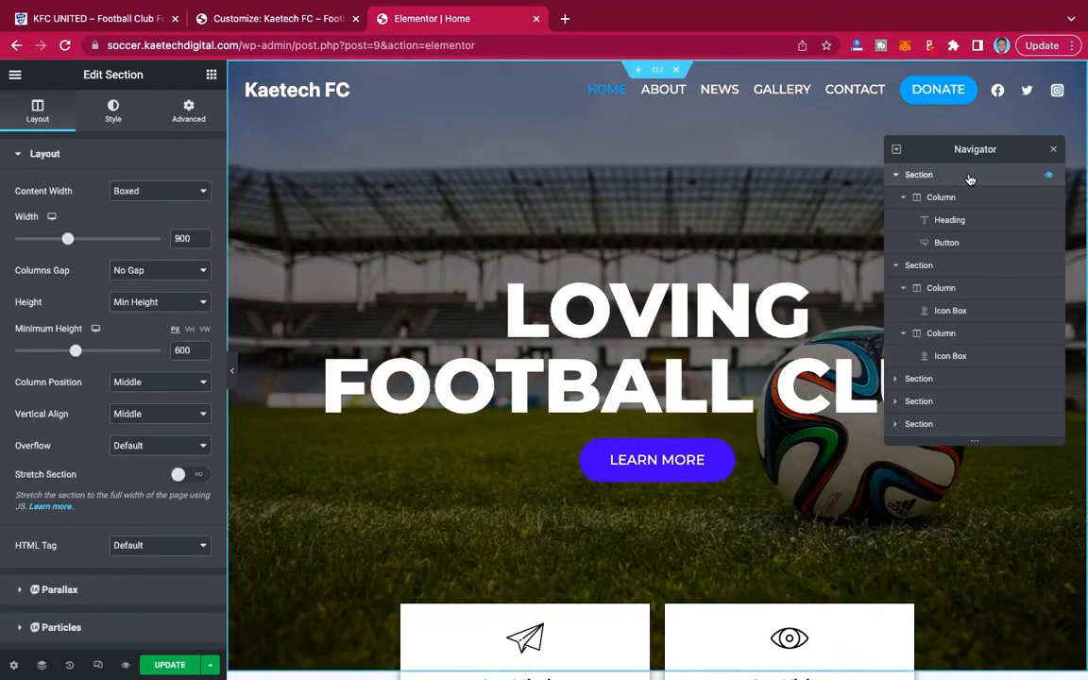
pyautogui.click(113, 111)
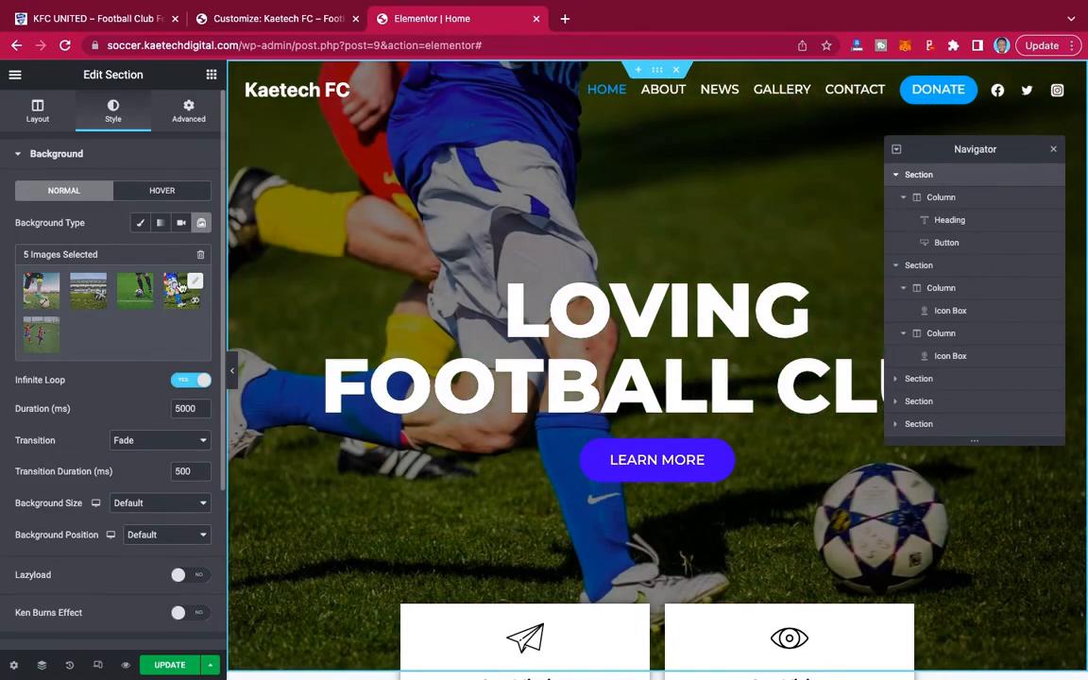
pyautogui.click(195, 285)
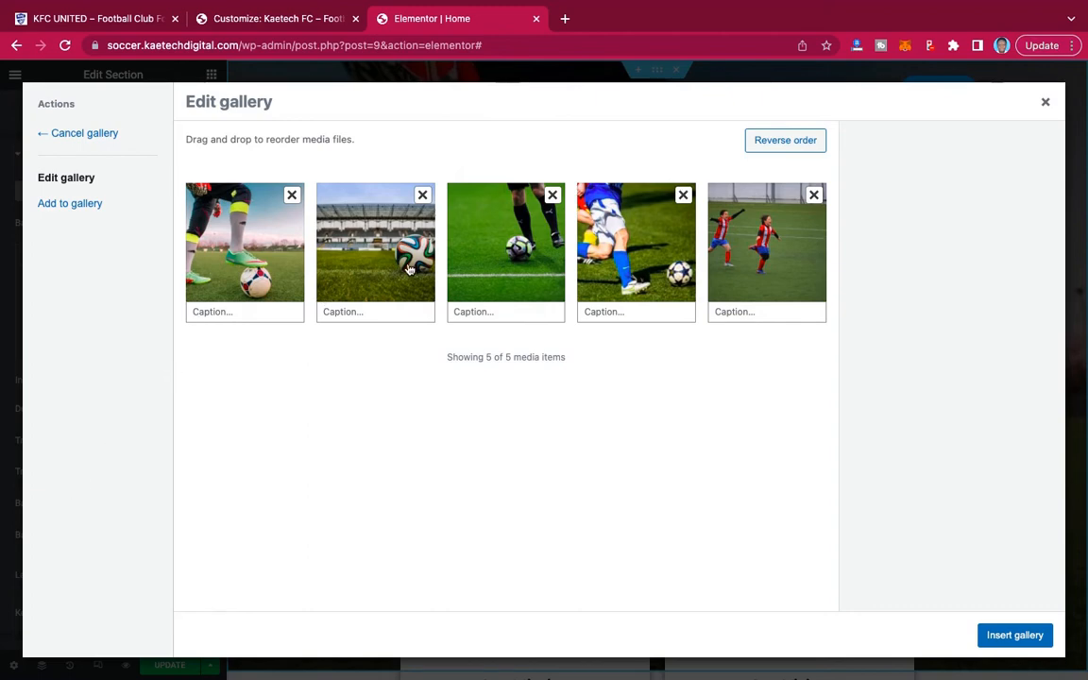
pyautogui.click(84, 206)
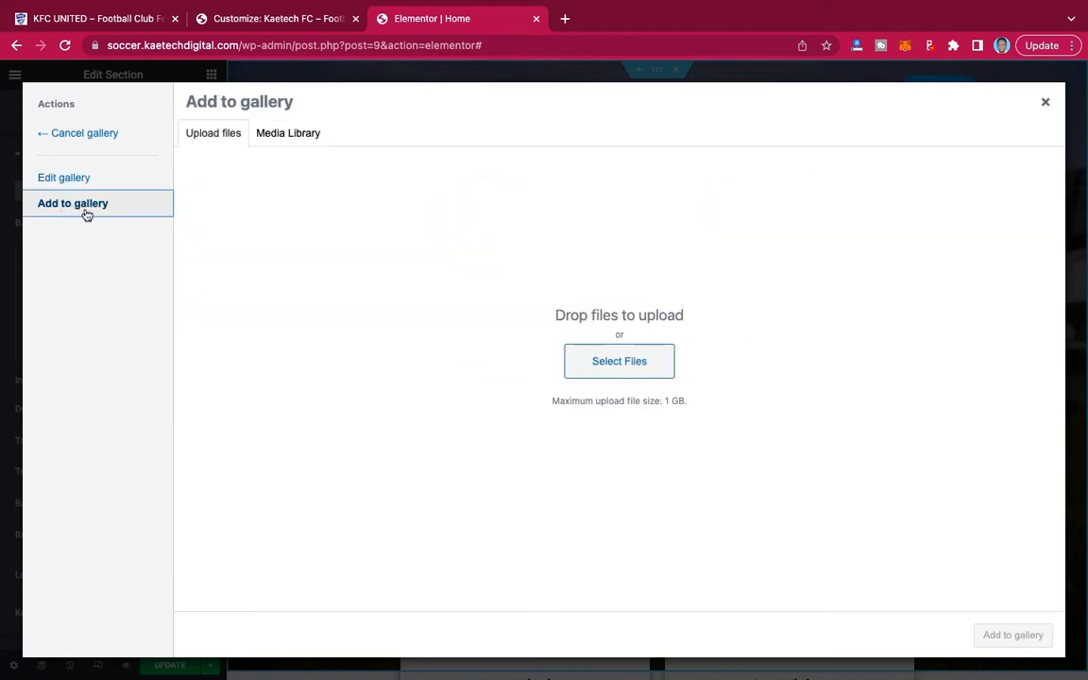
pyautogui.click(639, 365)
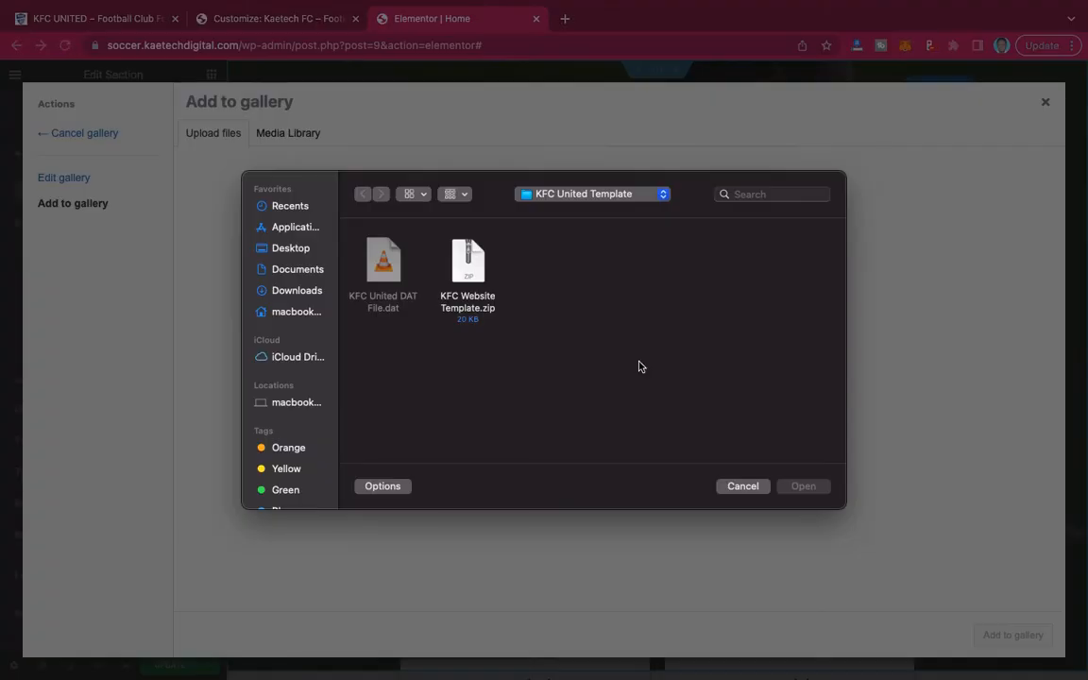
pyautogui.click(300, 254)
pyautogui.scroll(-10, 625, 372)
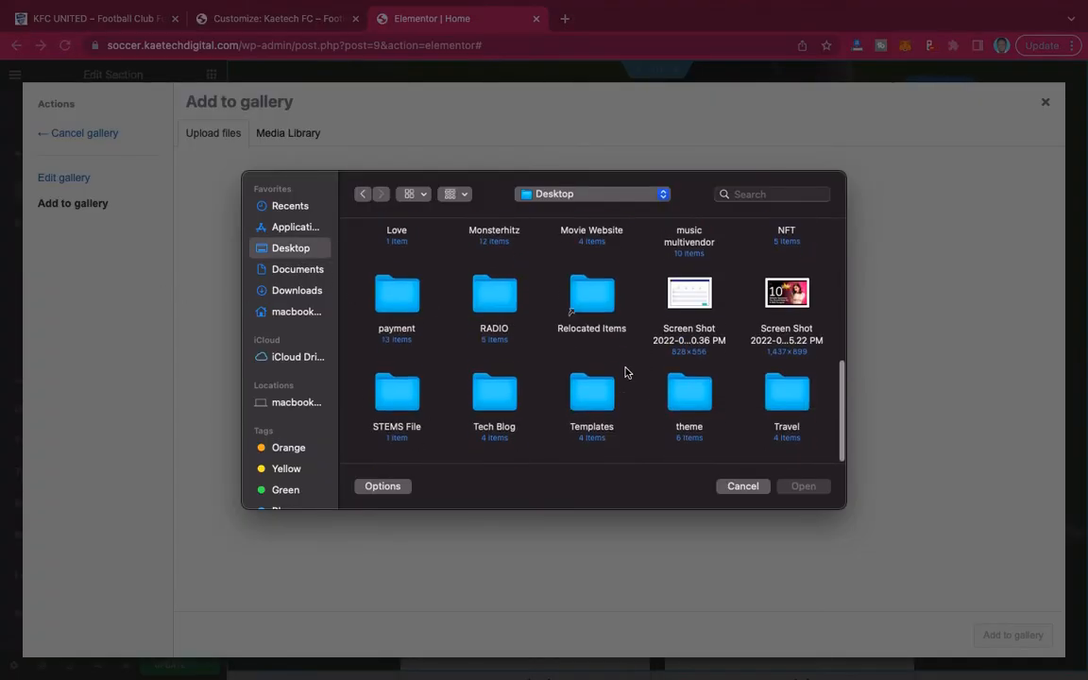
pyautogui.click(786, 297)
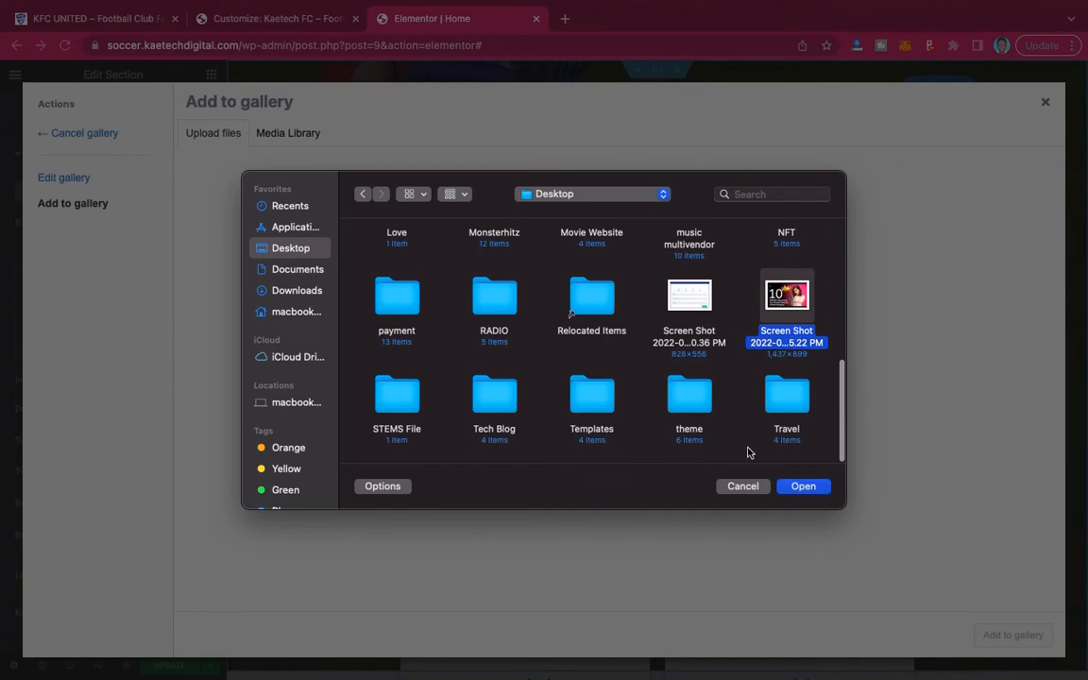
pyautogui.click(744, 487)
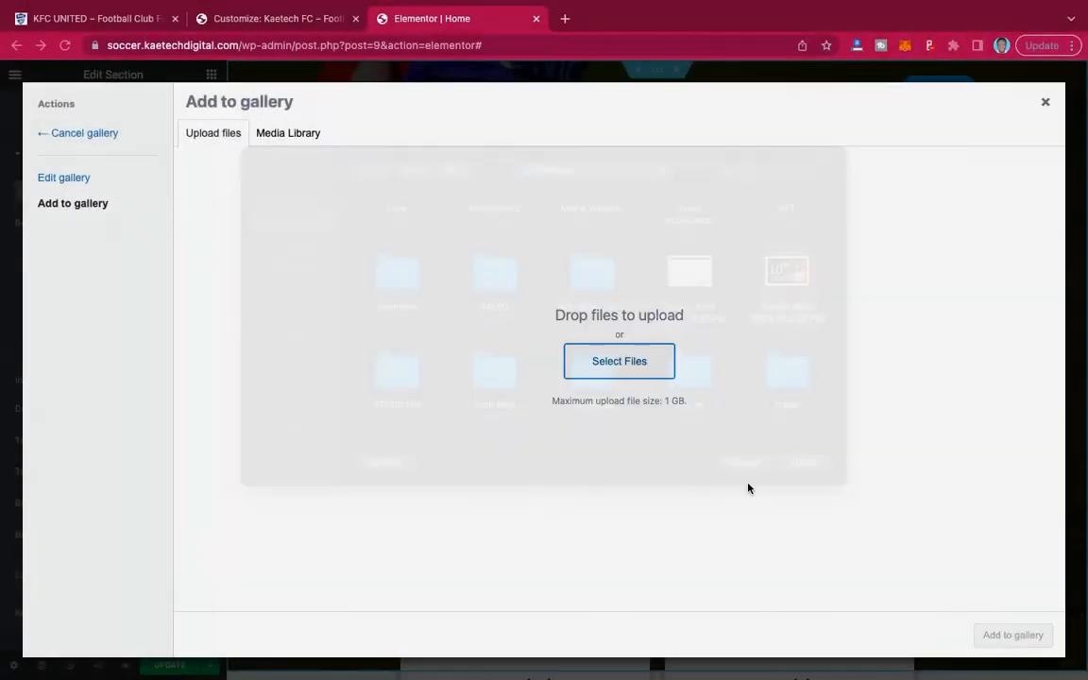
pyautogui.click(1046, 105)
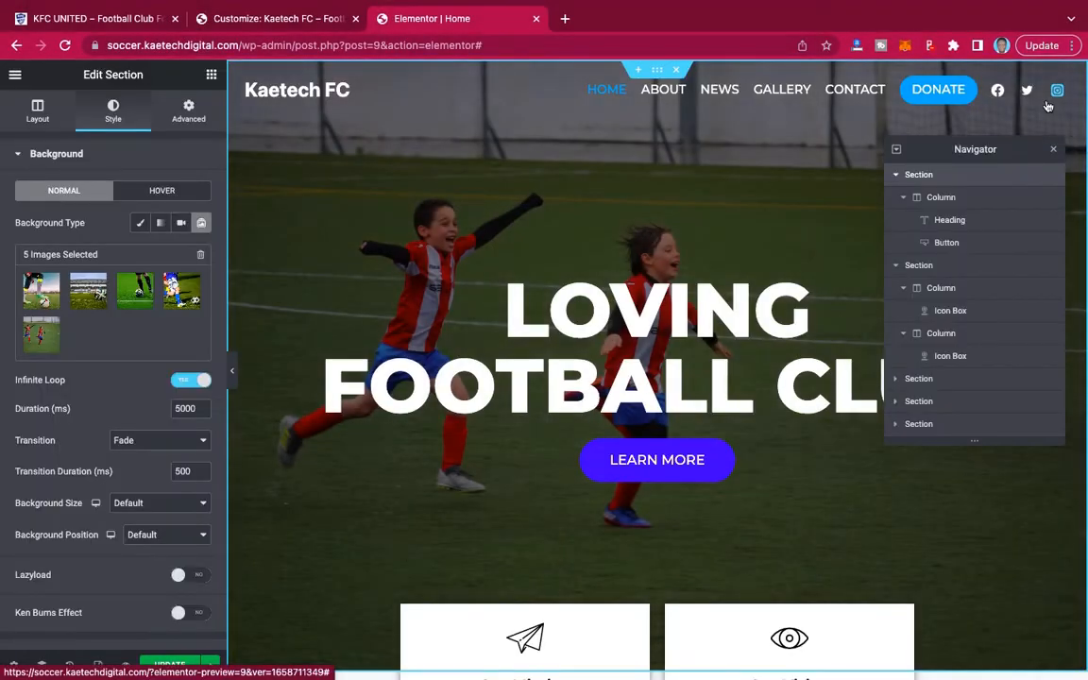
# Close the Navigator and replace KAETECH with "Loving" in the Welcome section's heading so it reads "Loving FOOTBALL CLUB".
pyautogui.scroll(-3, 668, 414)
pyautogui.scroll(-3, 669, 414)
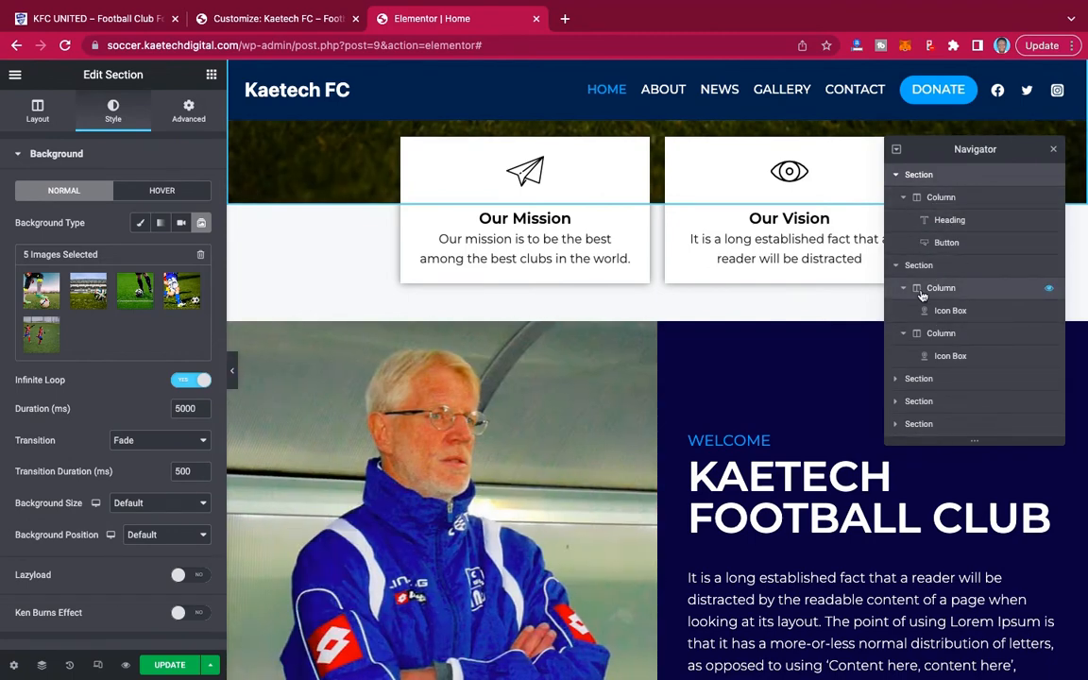
pyautogui.click(1054, 149)
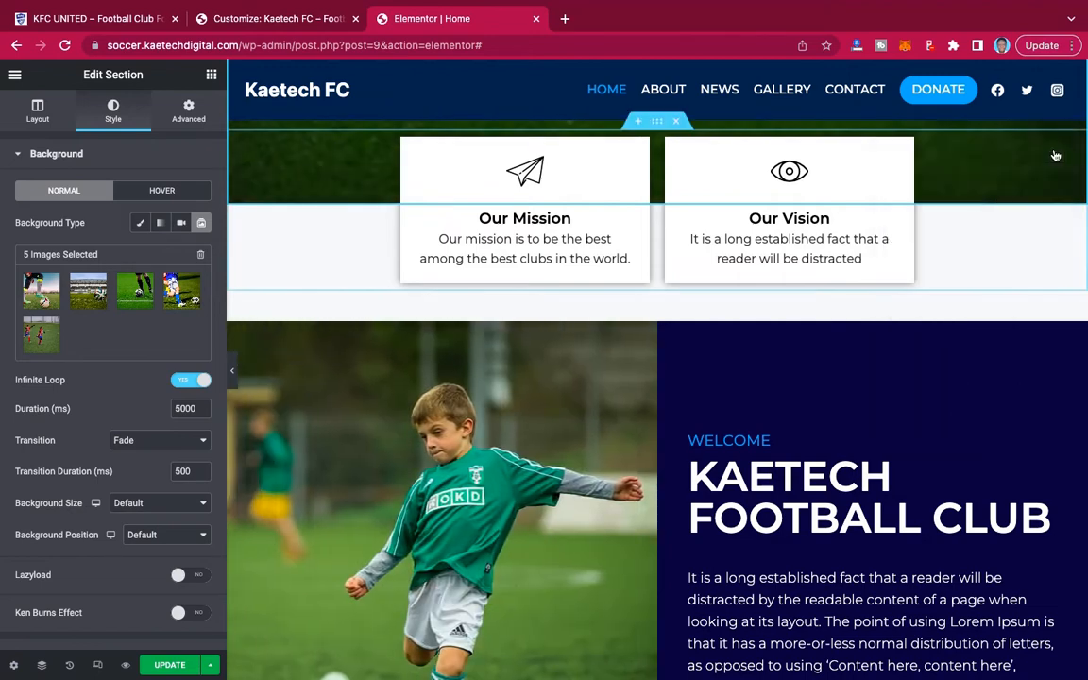
pyautogui.scroll(-2, 833, 450)
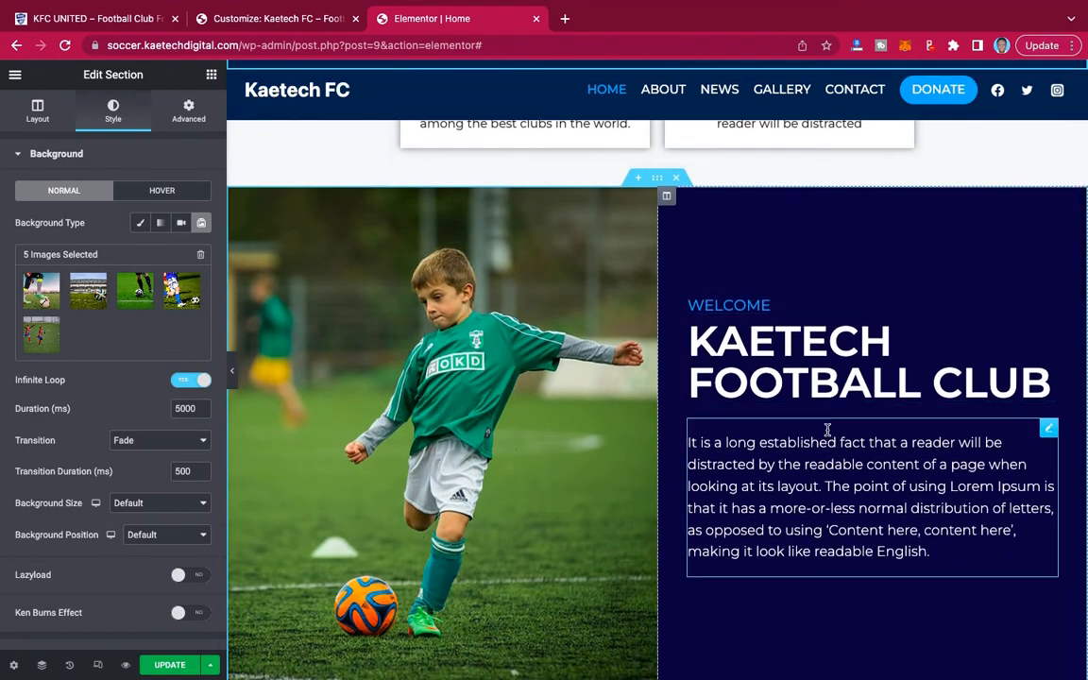
pyautogui.click(1048, 336)
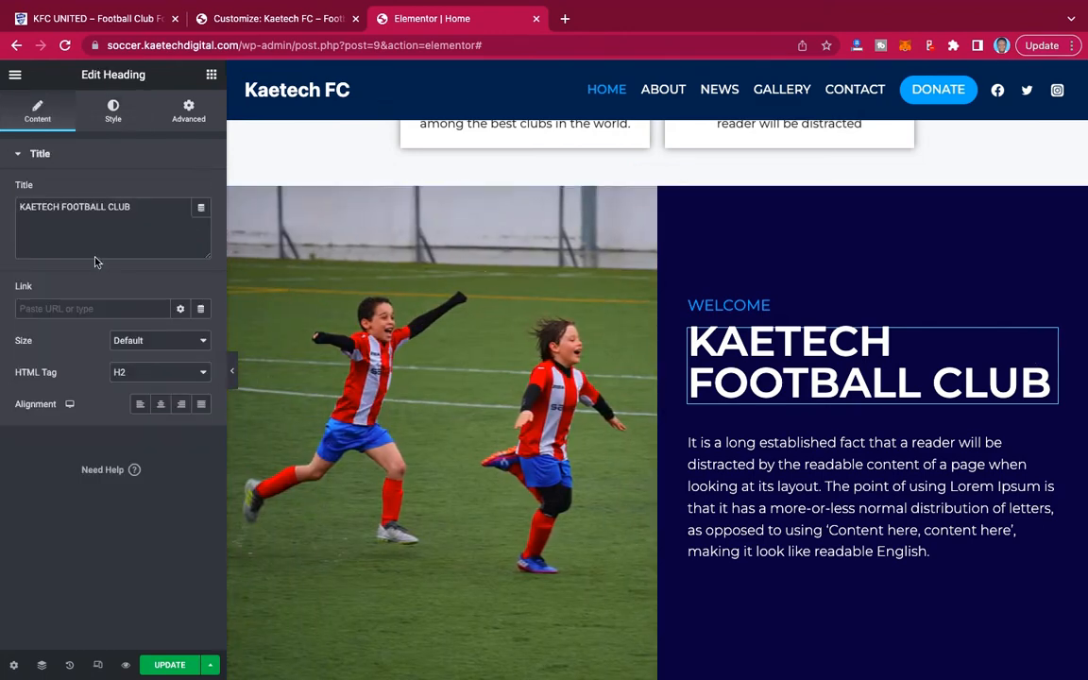
pyautogui.doubleClick(57, 208)
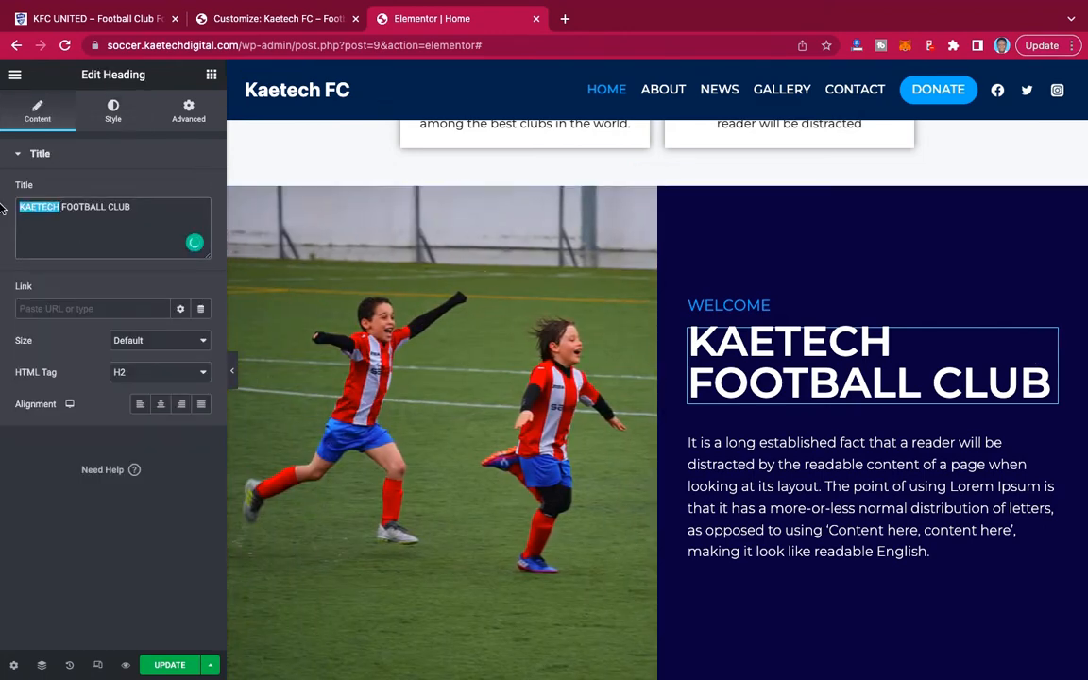
pyautogui.write('Li')
pyautogui.press('BackSpace')
pyautogui.write('o')
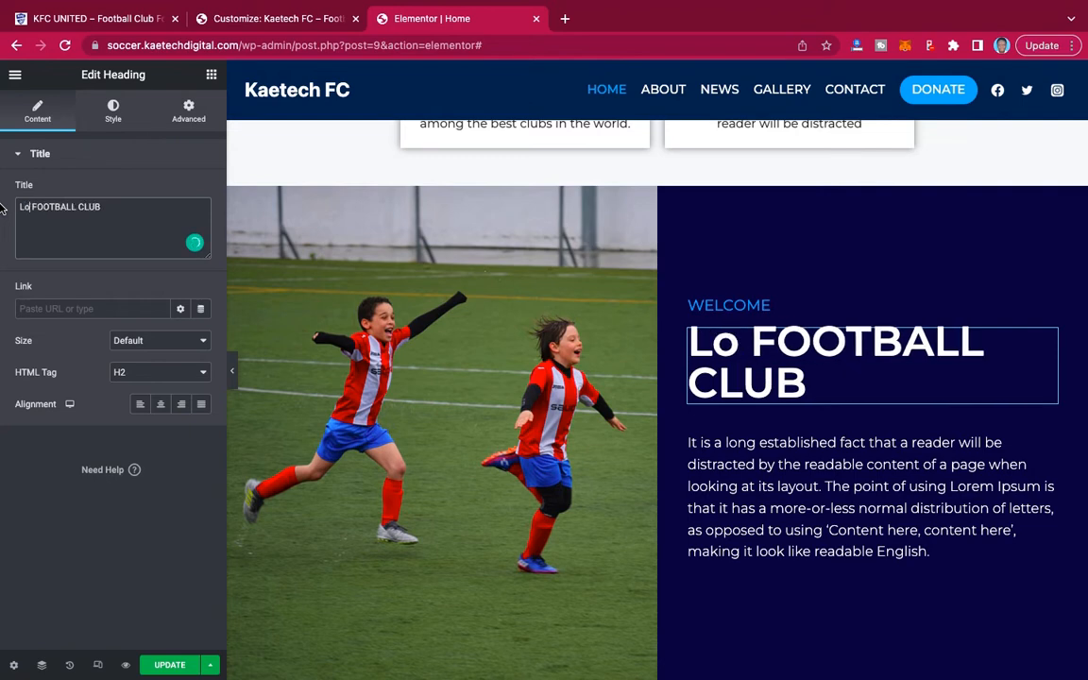
pyautogui.write('ving')
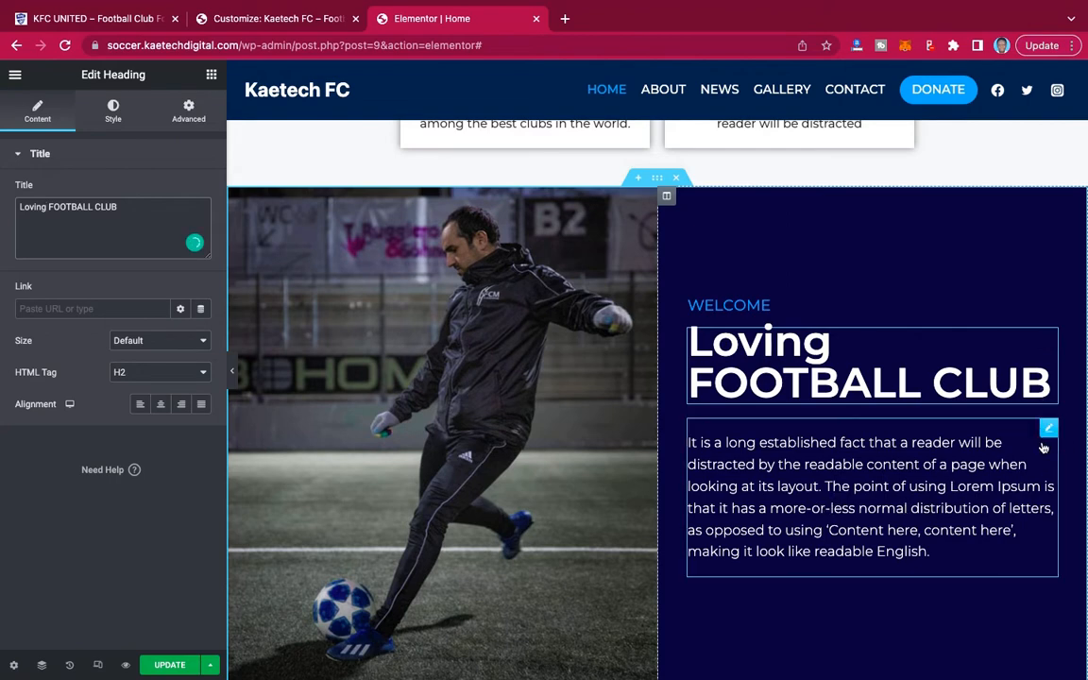
# Examine the Welcome section's paragraph text and the image gallery of the carousel beside it, leaving the gallery unedited.
pyautogui.click(1050, 429)
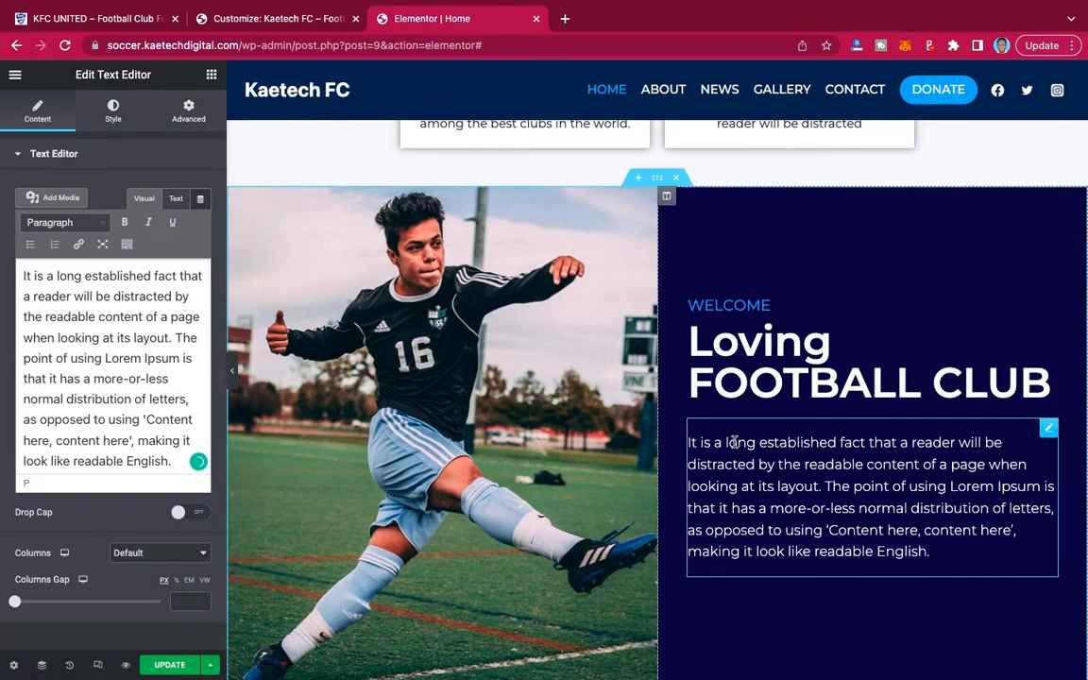
pyautogui.scroll(-2, 732, 442)
pyautogui.scroll(1, 546, 300)
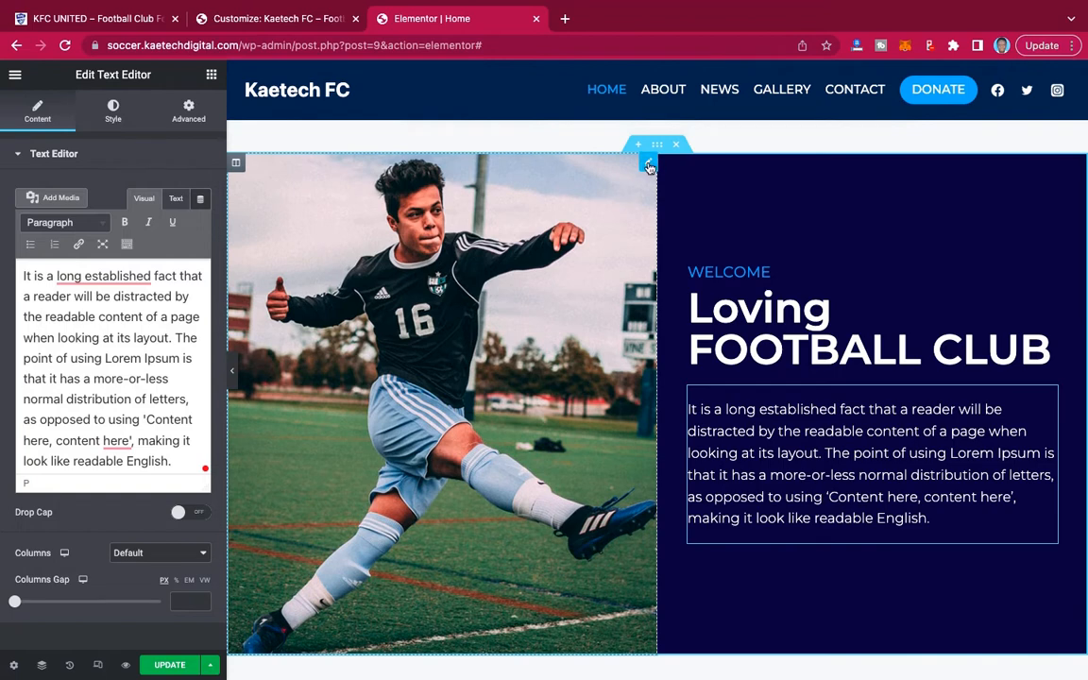
pyautogui.click(648, 166)
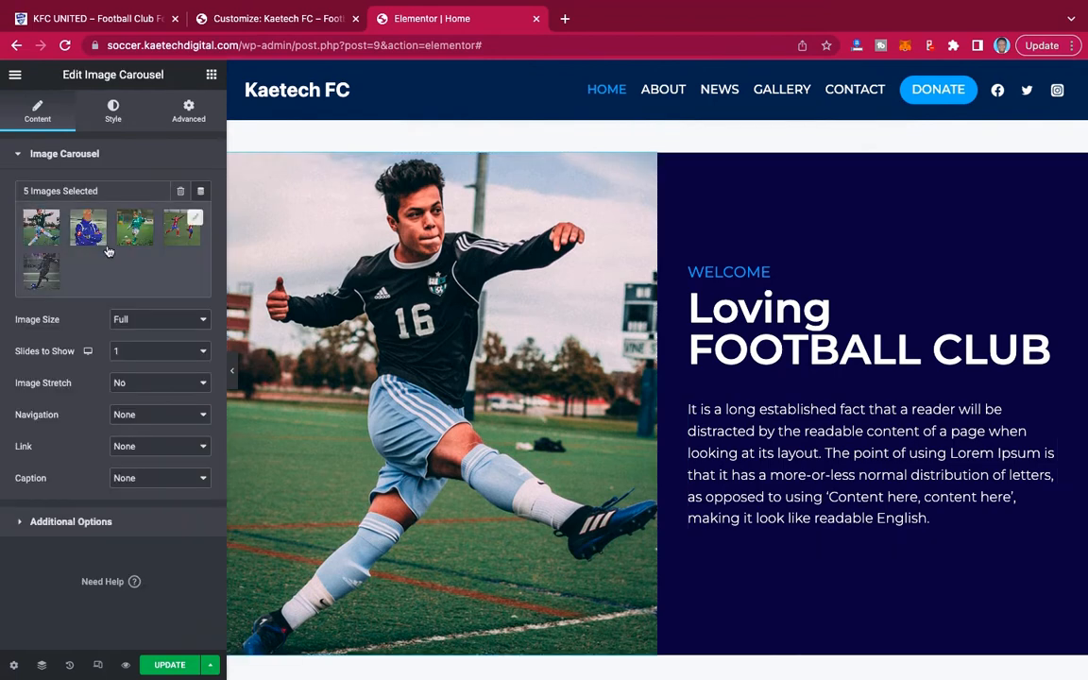
pyautogui.click(109, 252)
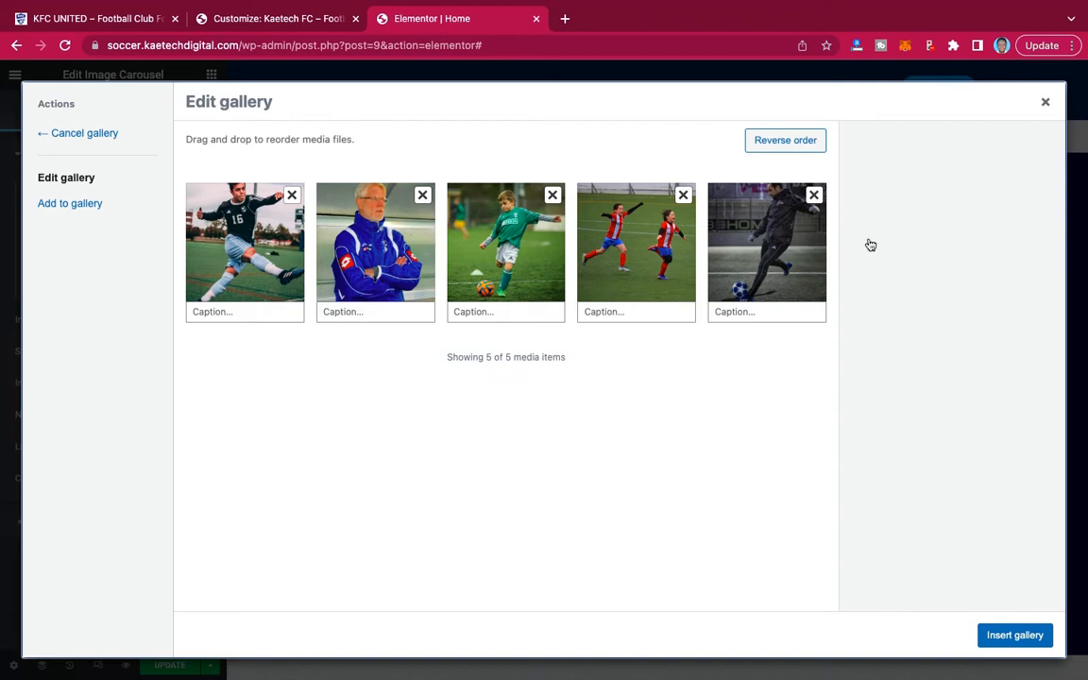
pyautogui.click(1045, 103)
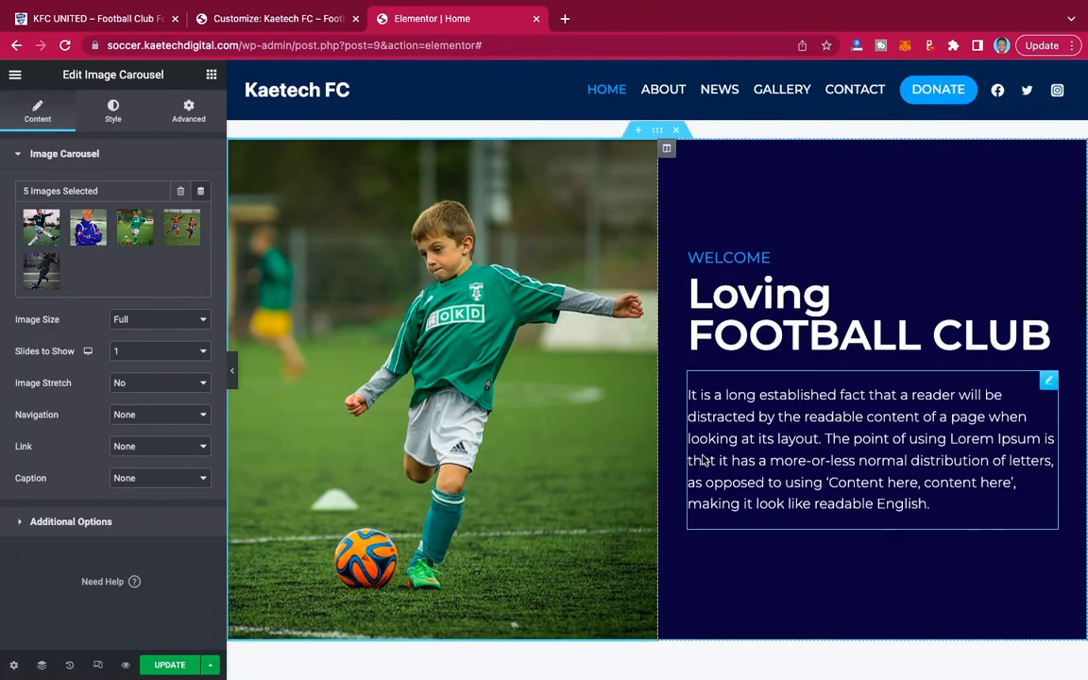
# Examine the Social wellbeing icon box's content settings and browse the icon library for replacement icons without inserting one.
pyautogui.scroll(-6, 704, 460)
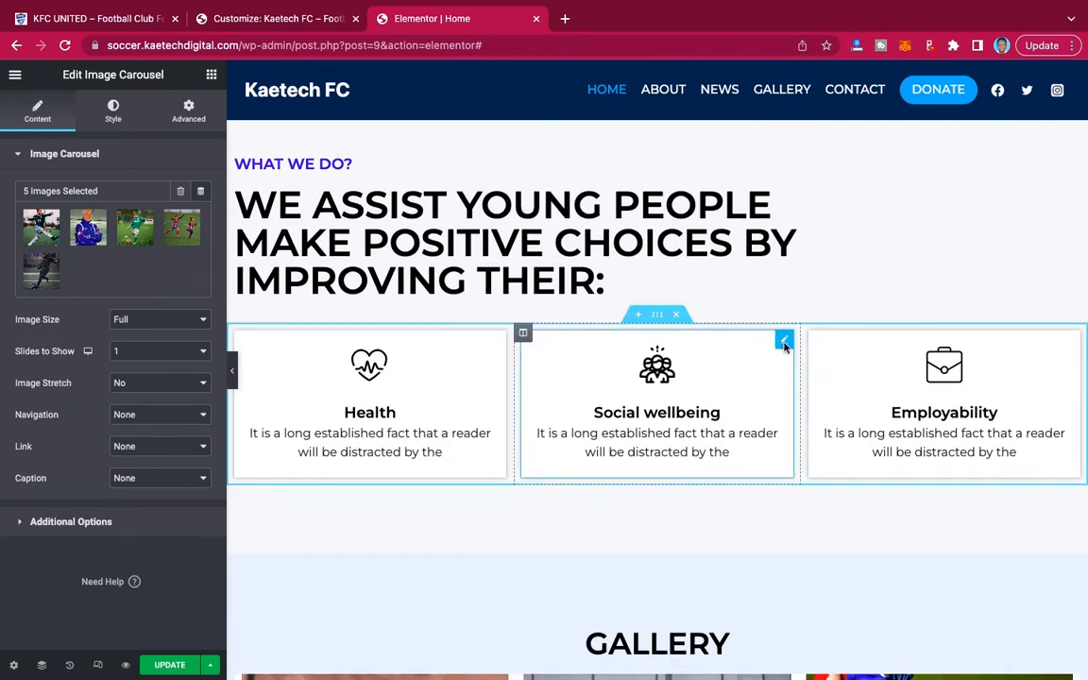
pyautogui.click(783, 344)
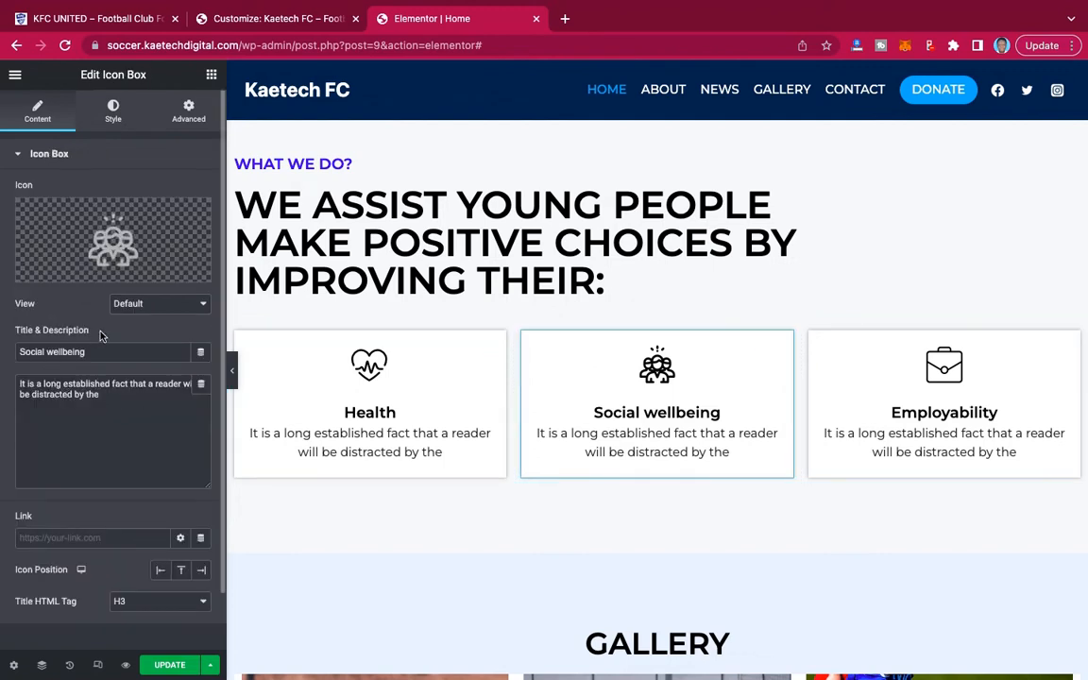
pyautogui.moveTo(106, 237)
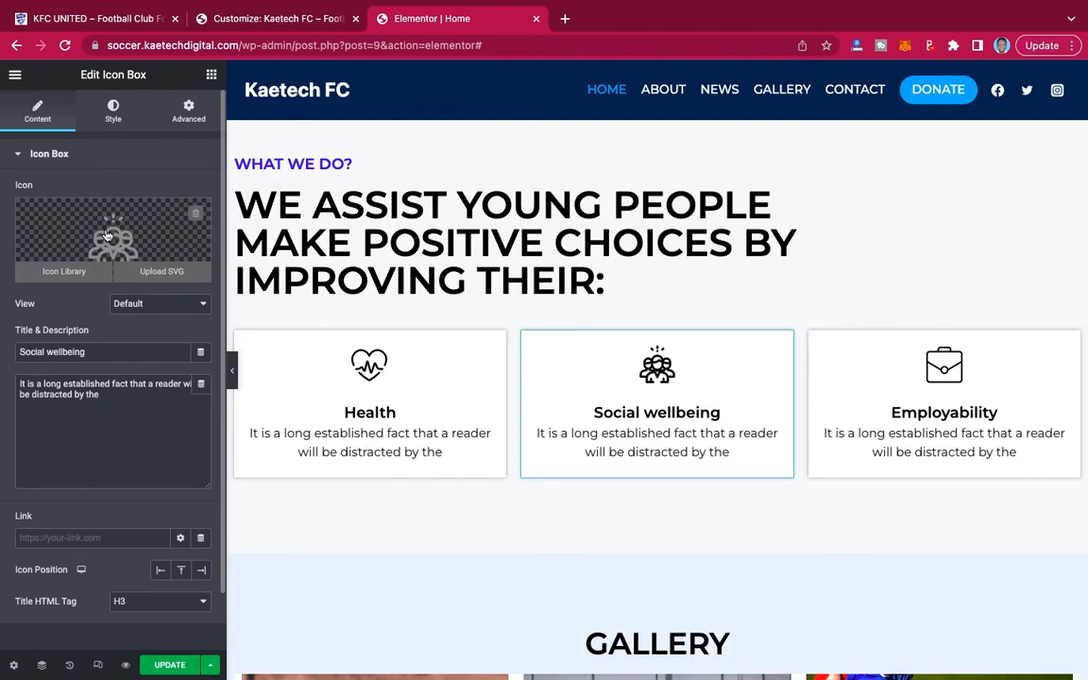
pyautogui.click(106, 236)
pyautogui.scroll(-2, 730, 422)
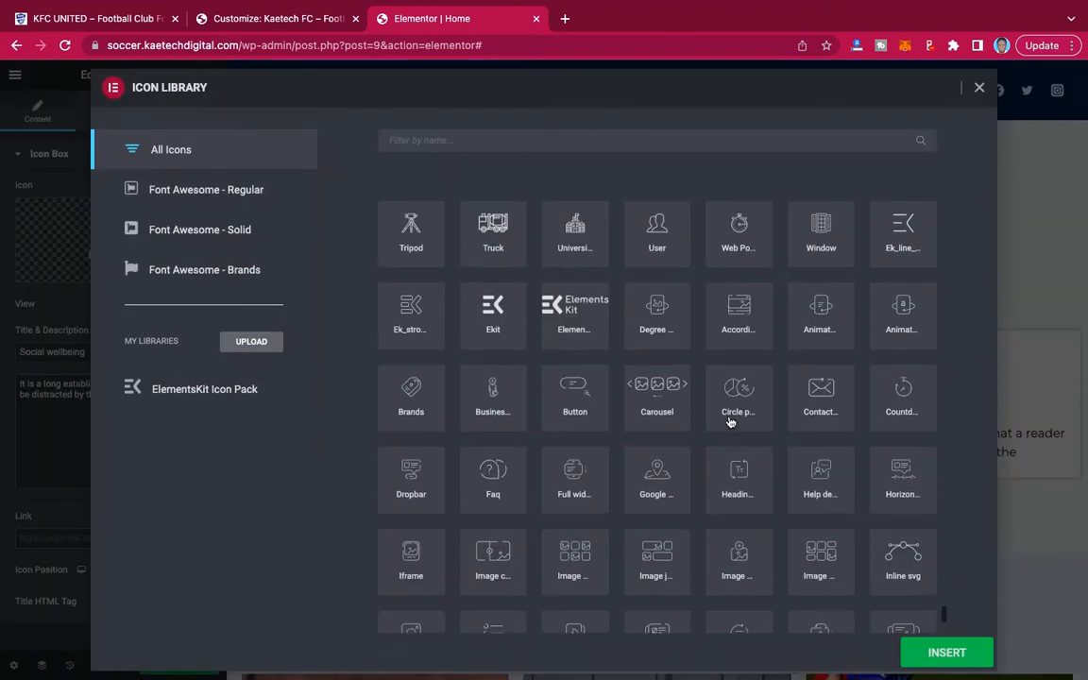
pyautogui.scroll(-10, 730, 422)
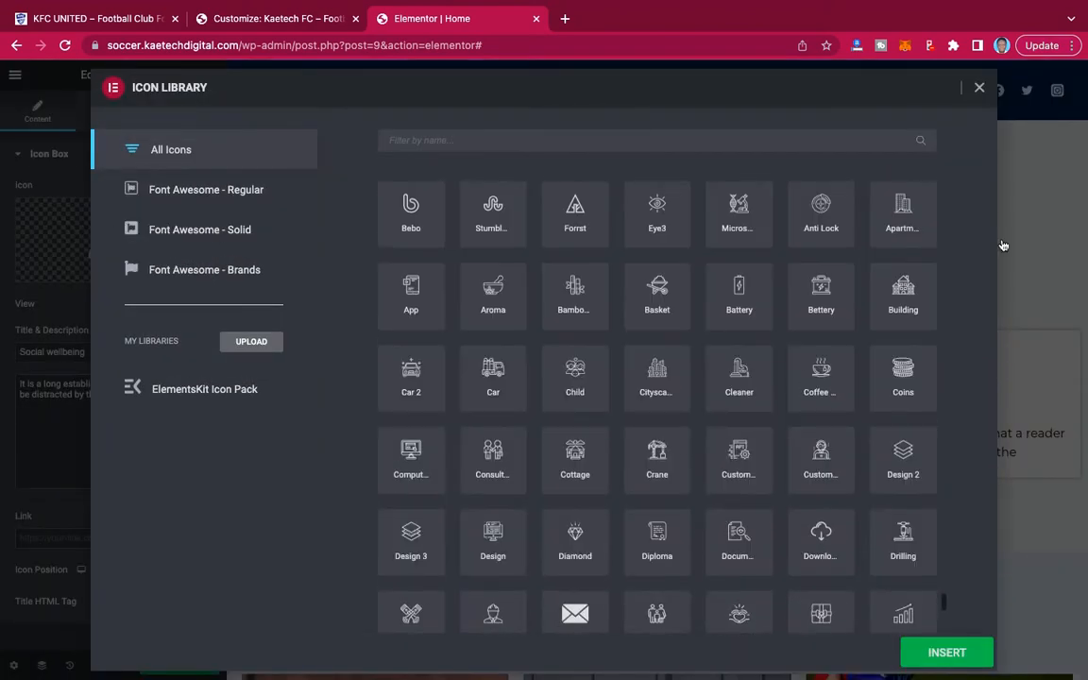
pyautogui.click(980, 89)
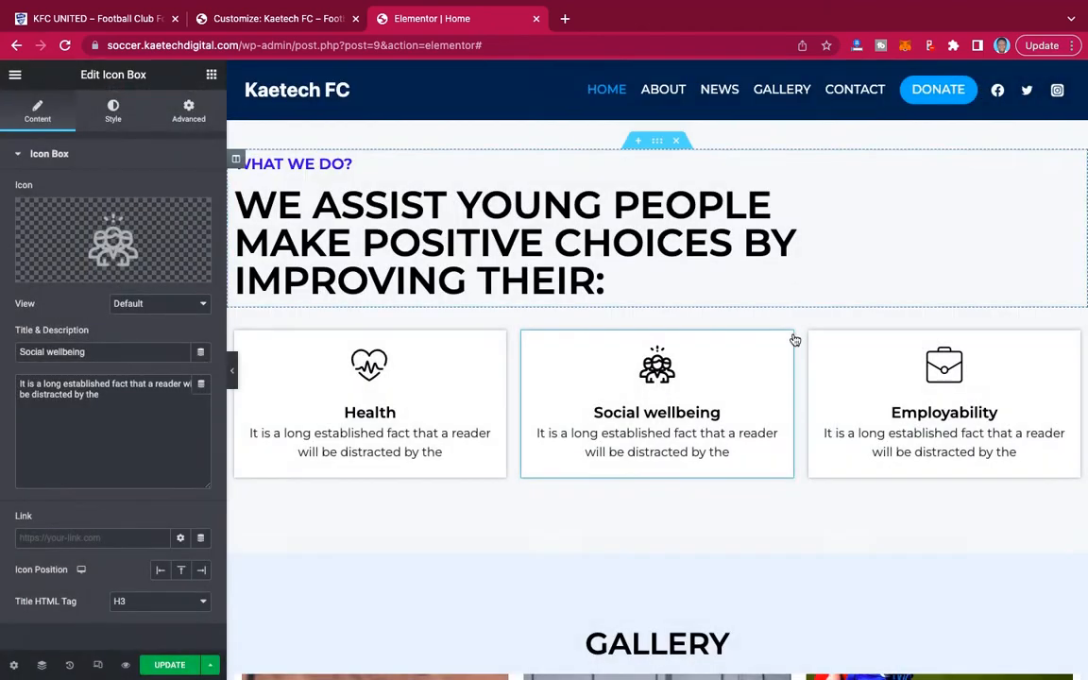
# Open the Filterable Gallery widget's settings and examine its gallery items, including the first item's content and image options.
pyautogui.scroll(-5, 794, 337)
pyautogui.scroll(1, 793, 338)
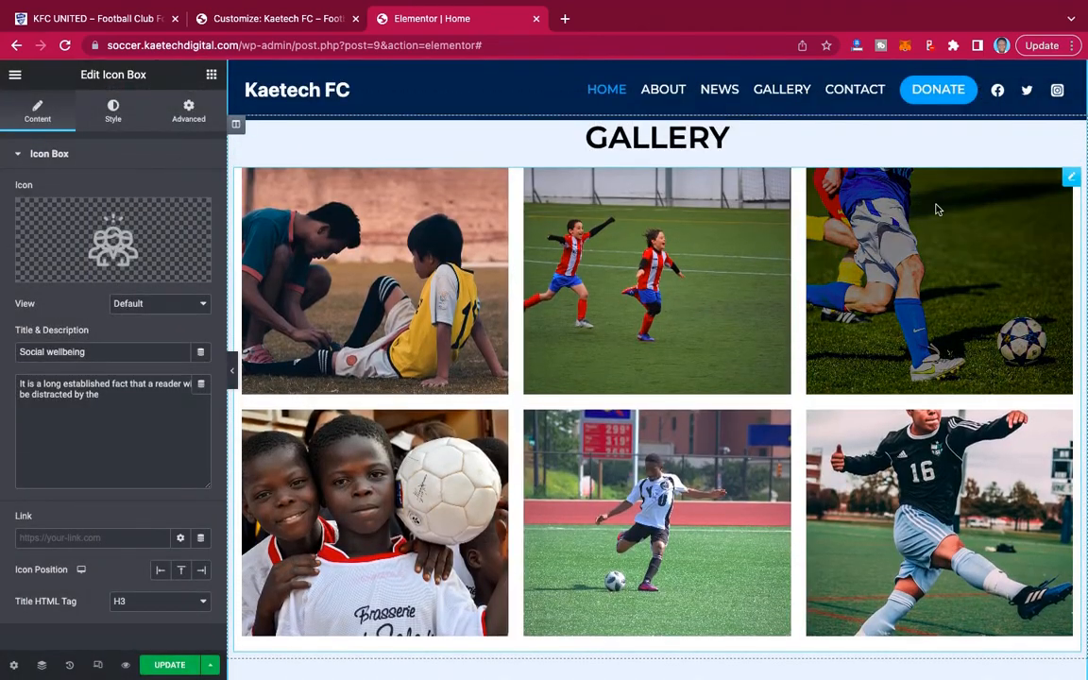
pyautogui.click(1071, 180)
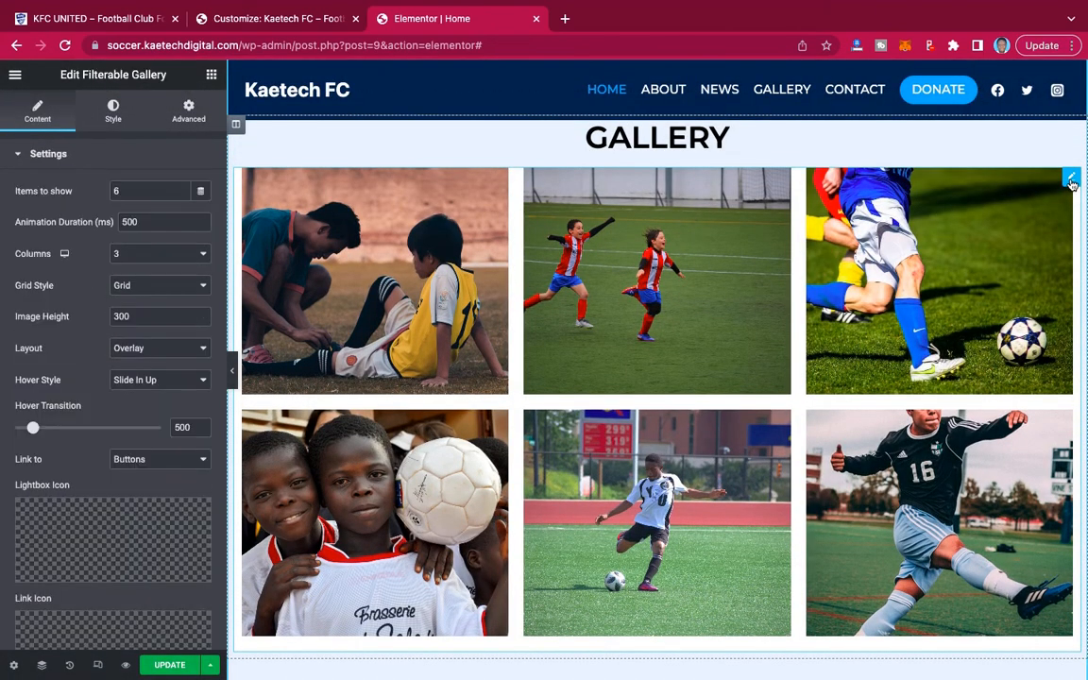
pyautogui.scroll(-5, 58, 430)
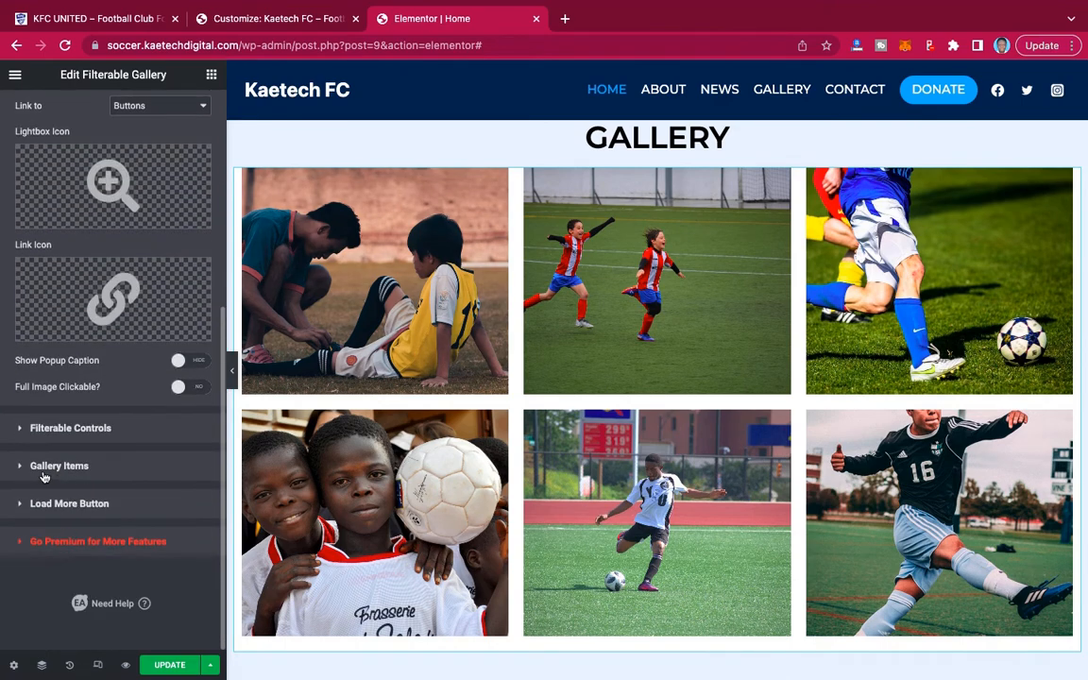
pyautogui.click(59, 466)
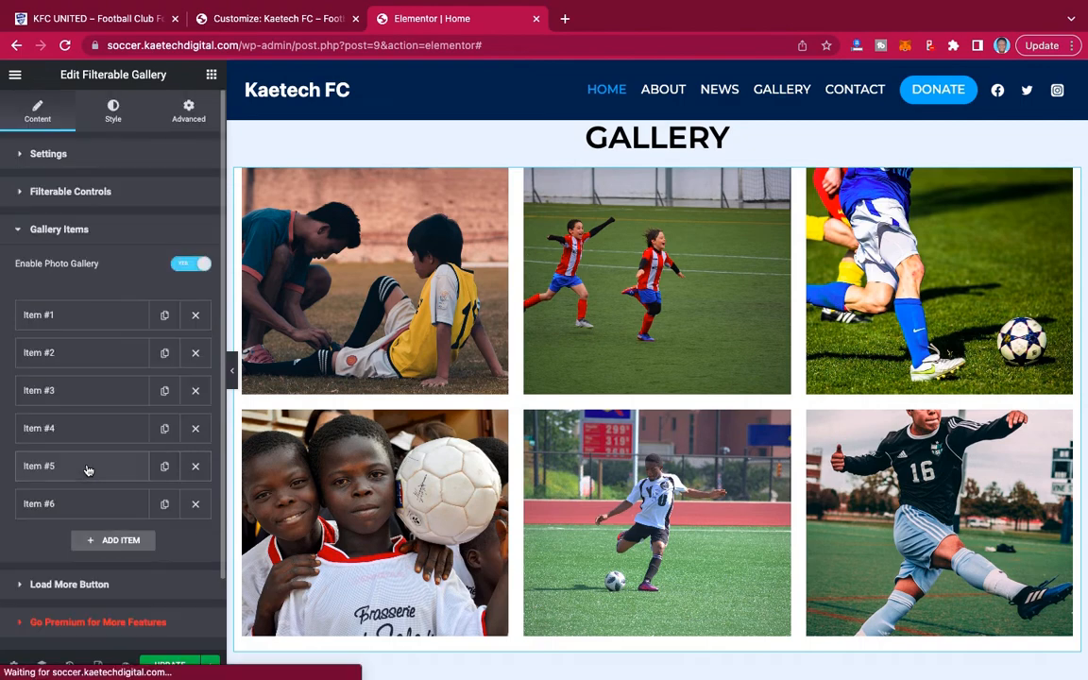
pyautogui.click(72, 315)
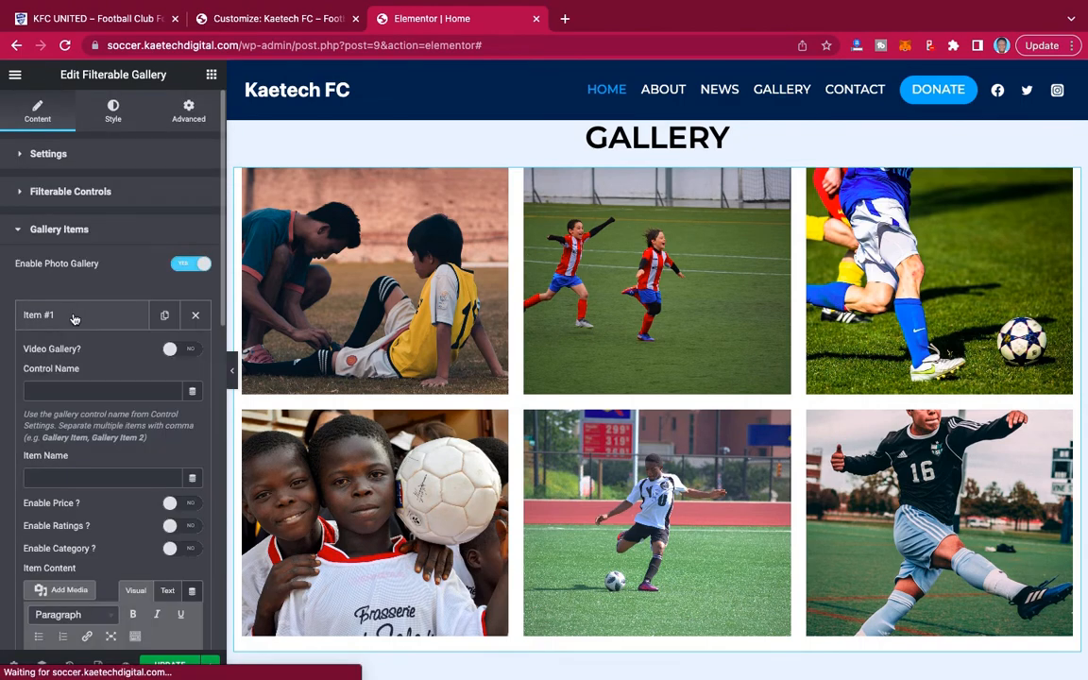
pyautogui.scroll(-5, 113, 454)
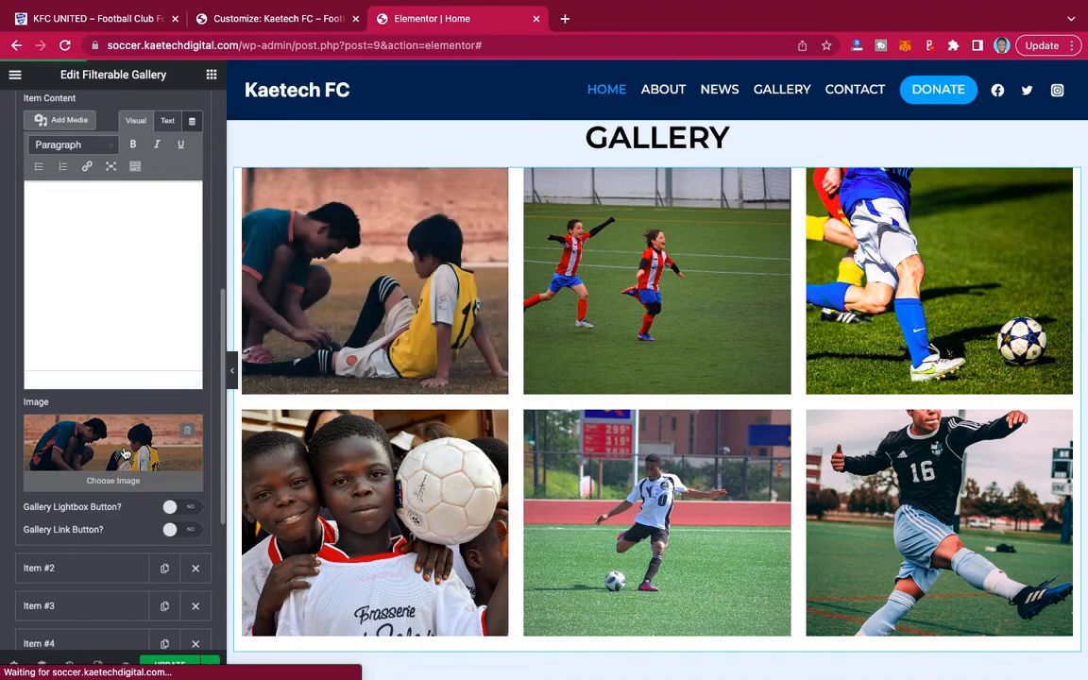
pyautogui.scroll(2, 118, 448)
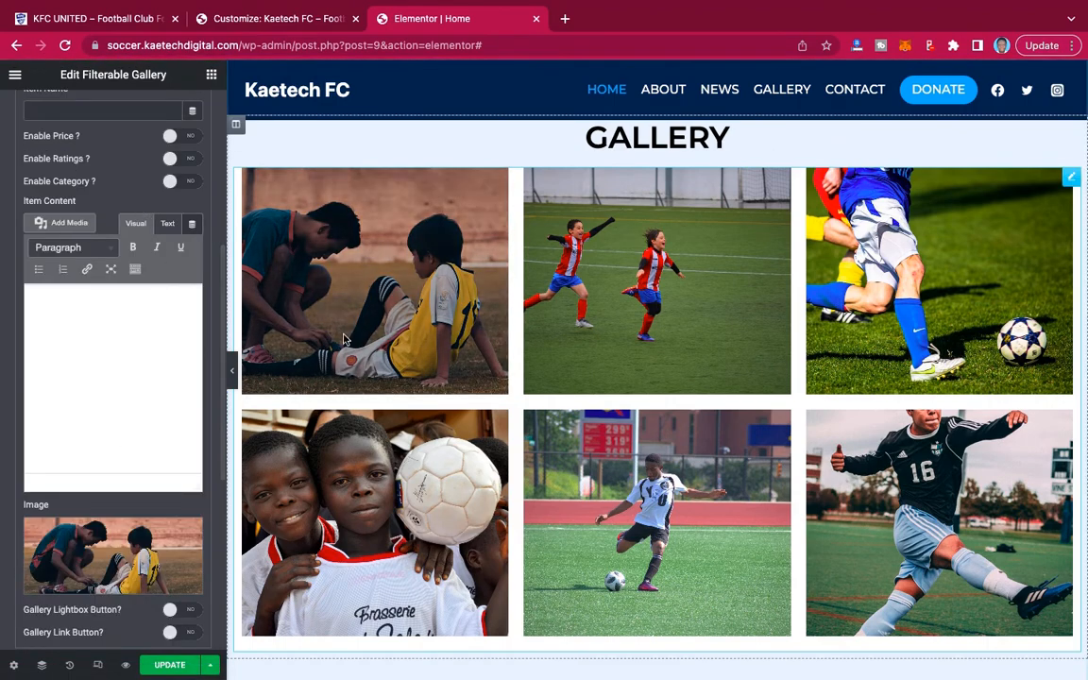
pyautogui.scroll(7, 110, 167)
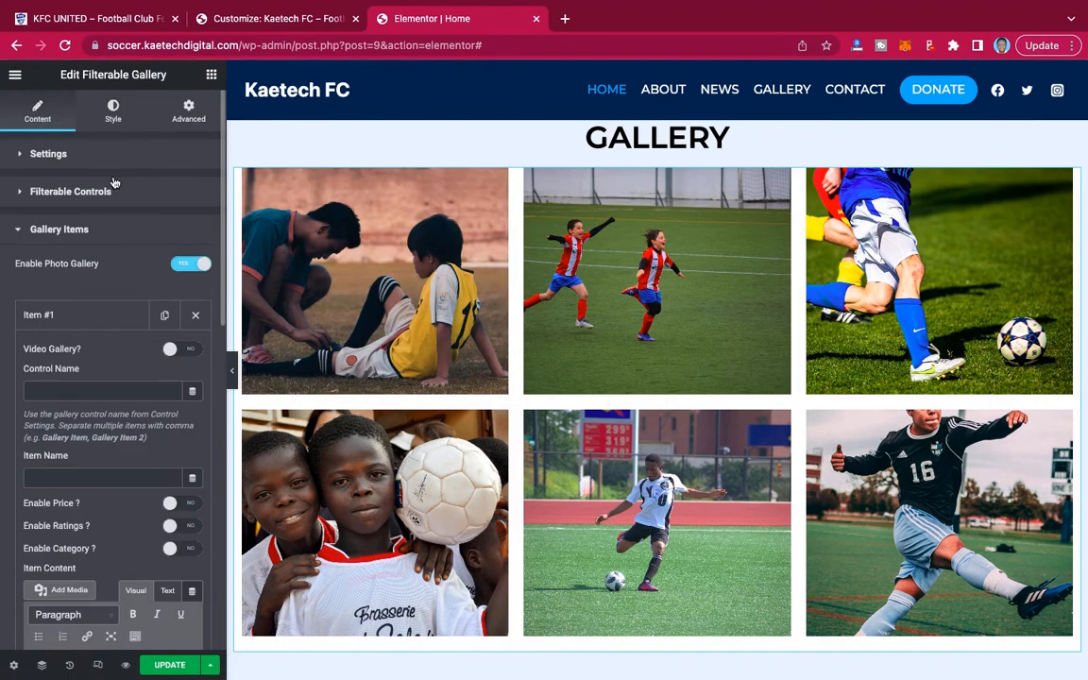
# Review the remaining home page sections down to the footer and update the page to save the edits.
pyautogui.scroll(-5, 718, 340)
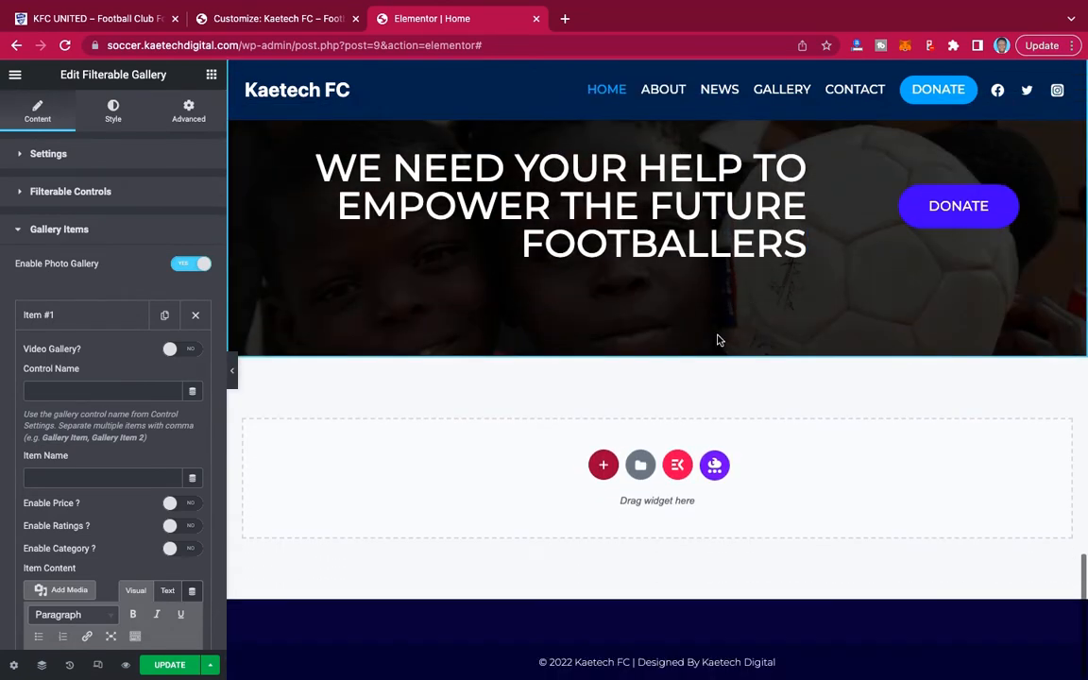
pyautogui.scroll(5, 717, 339)
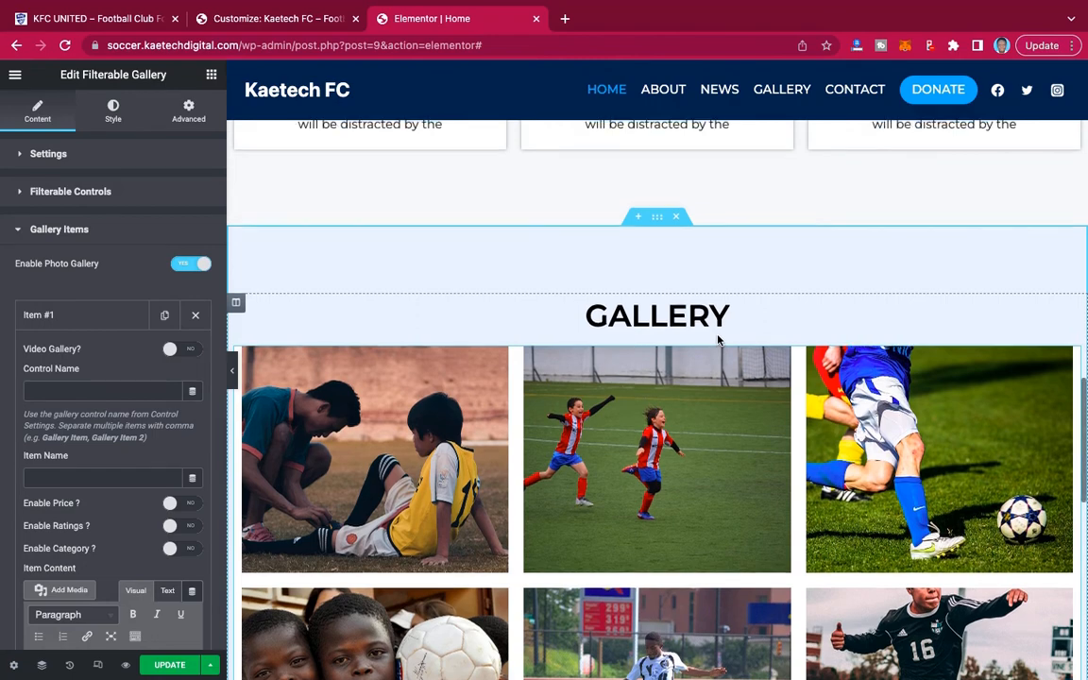
pyautogui.scroll(10, 718, 339)
pyautogui.scroll(8, 717, 334)
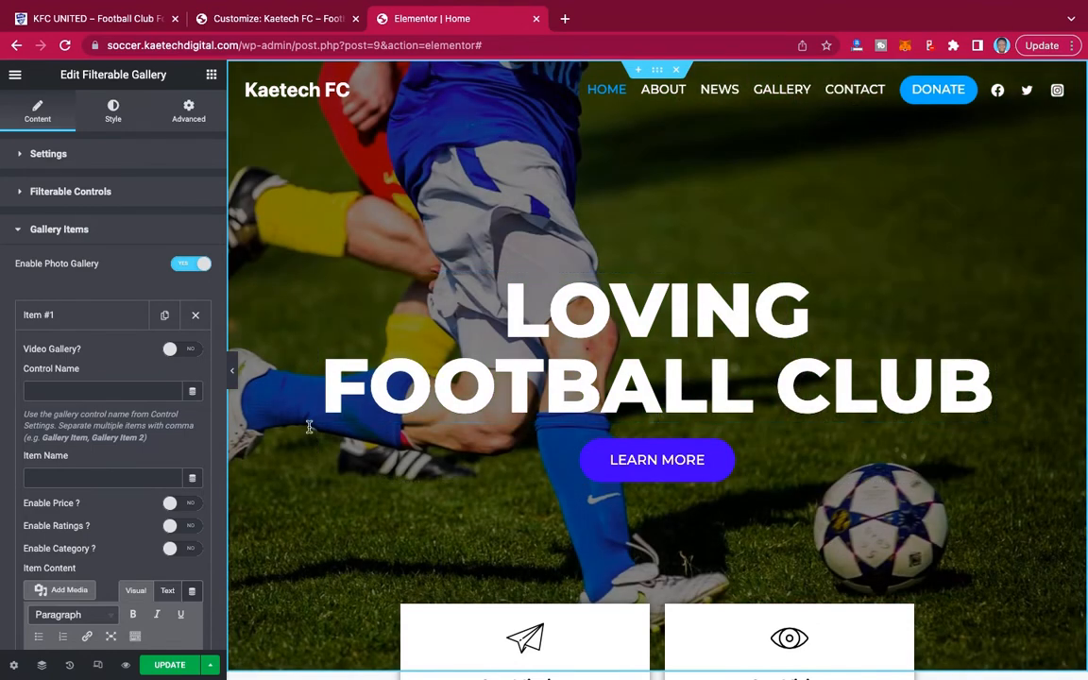
pyautogui.click(172, 666)
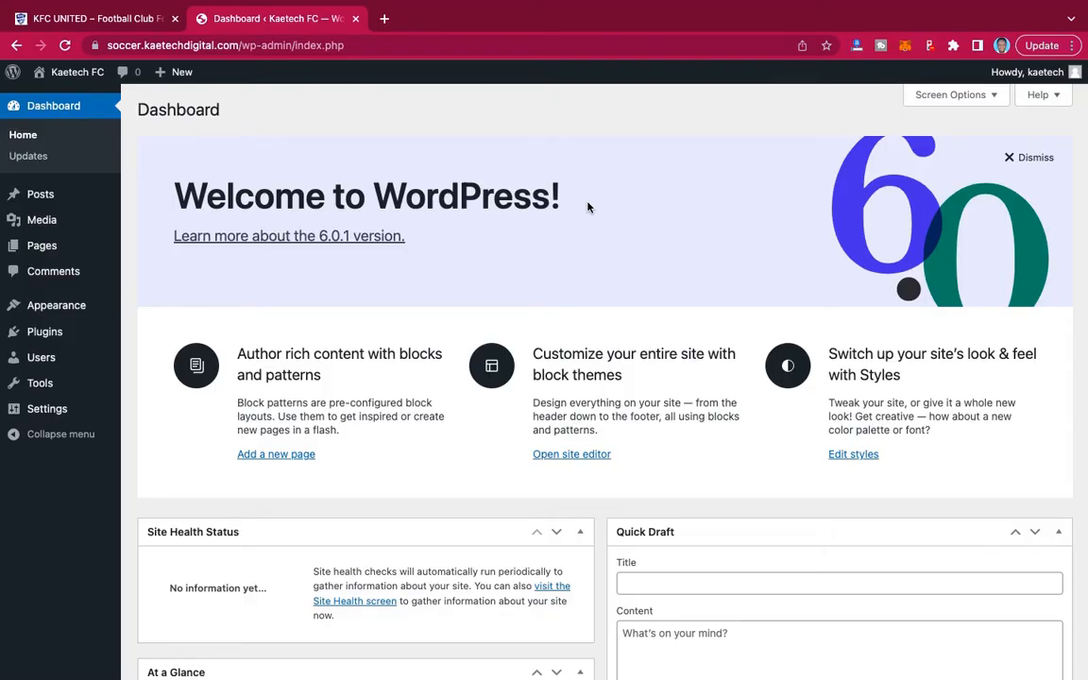
# Open the Kaetech FC front page from the WordPress dashboard in a new browser tab and examine its default theme layout.
pyautogui.scroll(-5, 699, 243)
pyautogui.scroll(5, 698, 244)
pyautogui.moveTo(54, 72)
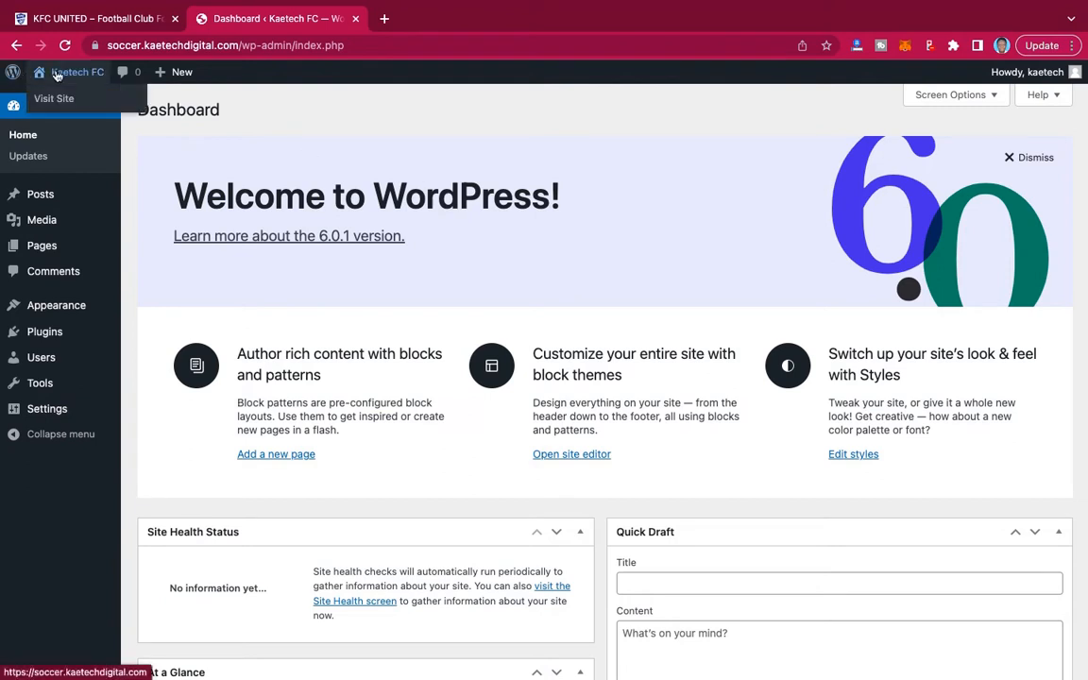
pyautogui.rightClick(49, 101)
pyautogui.click(76, 104)
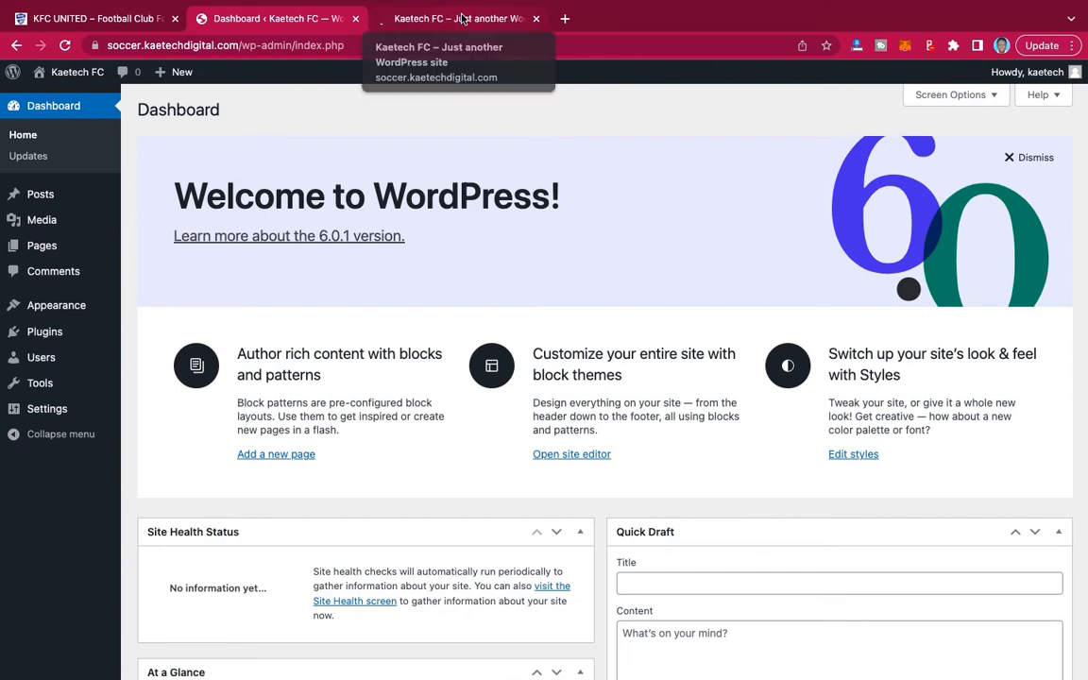
pyautogui.click(463, 18)
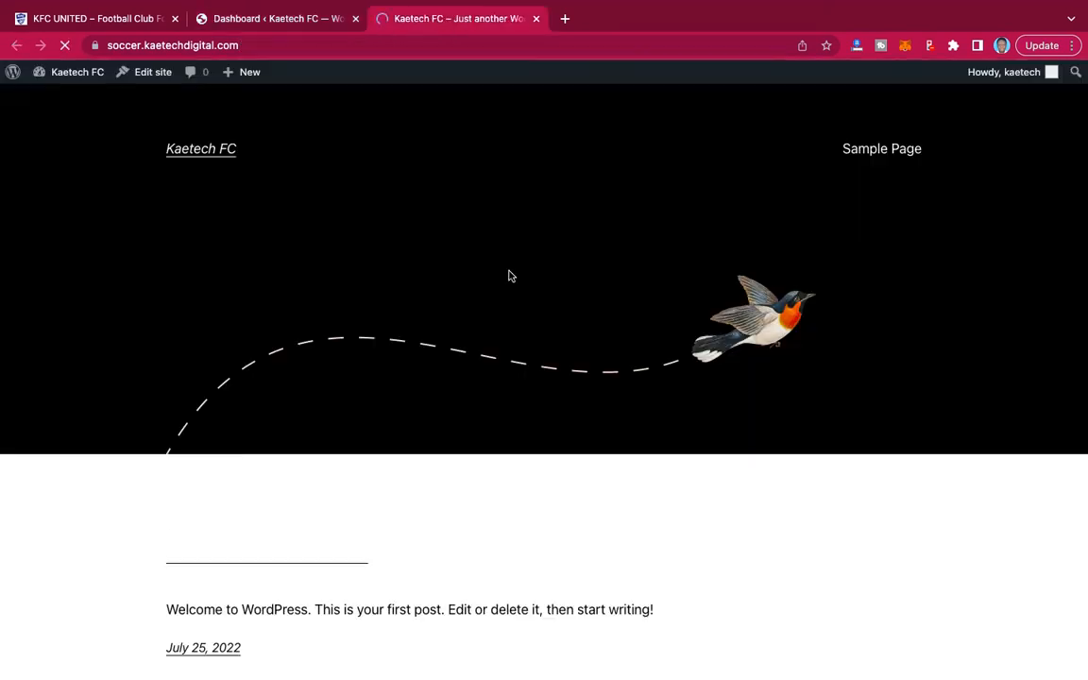
pyautogui.scroll(-5, 539, 408)
pyautogui.scroll(5, 539, 407)
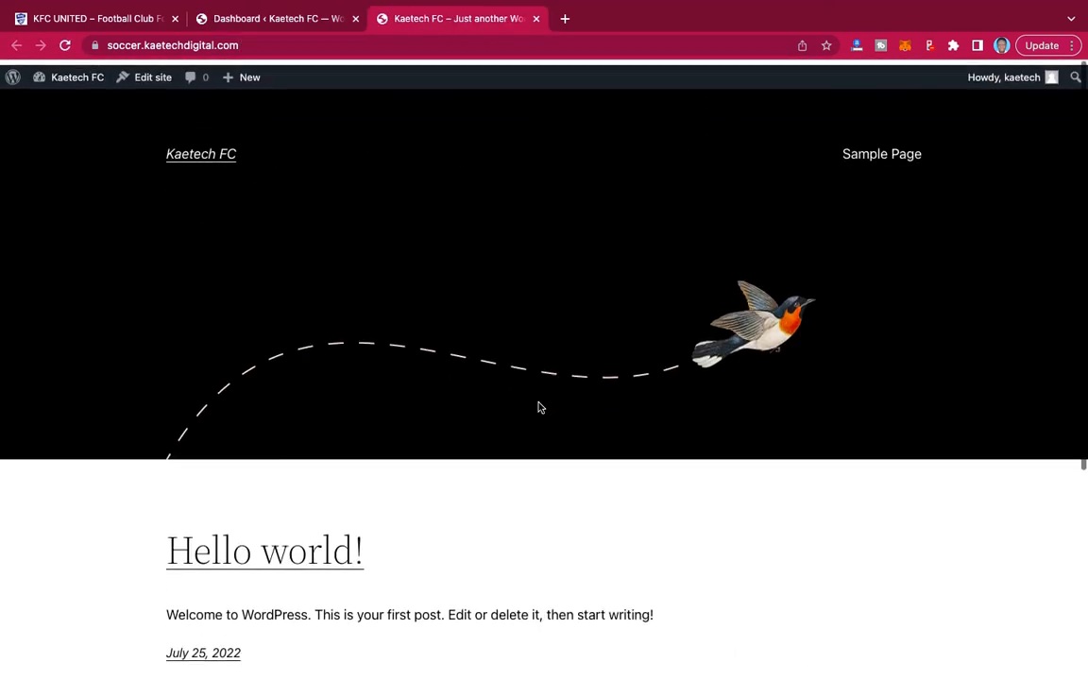
pyautogui.scroll(-5, 538, 408)
pyautogui.scroll(5, 539, 408)
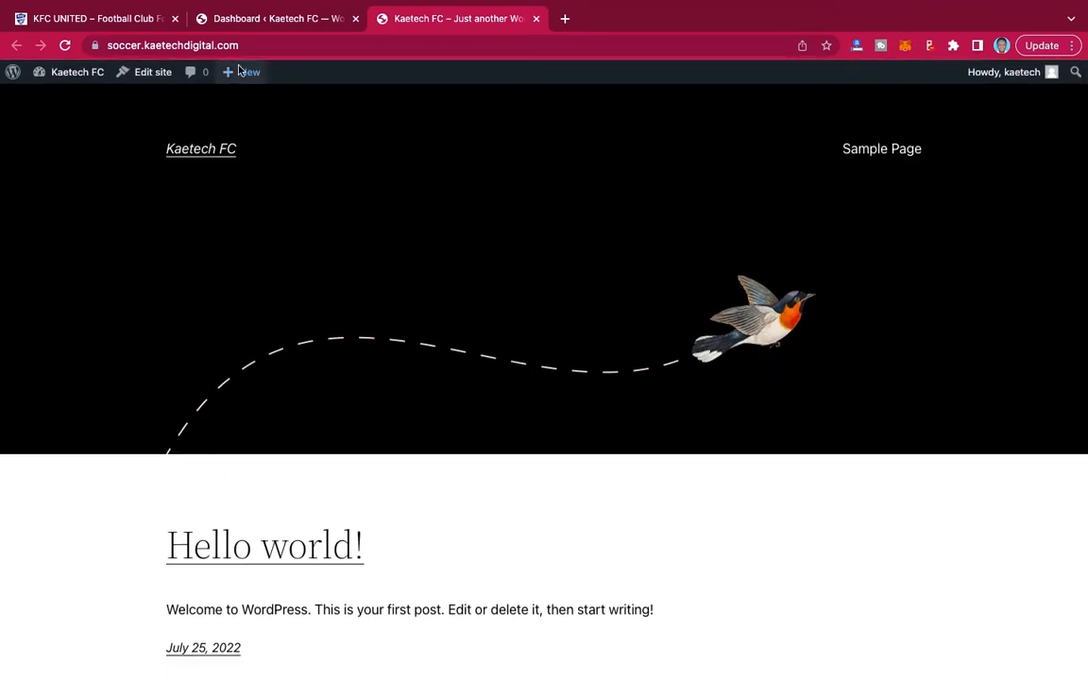
# Hide all six dashboard screen elements, from Welcome and WordPress Events and News to At a Glance and Site Health Status.
pyautogui.click(260, 19)
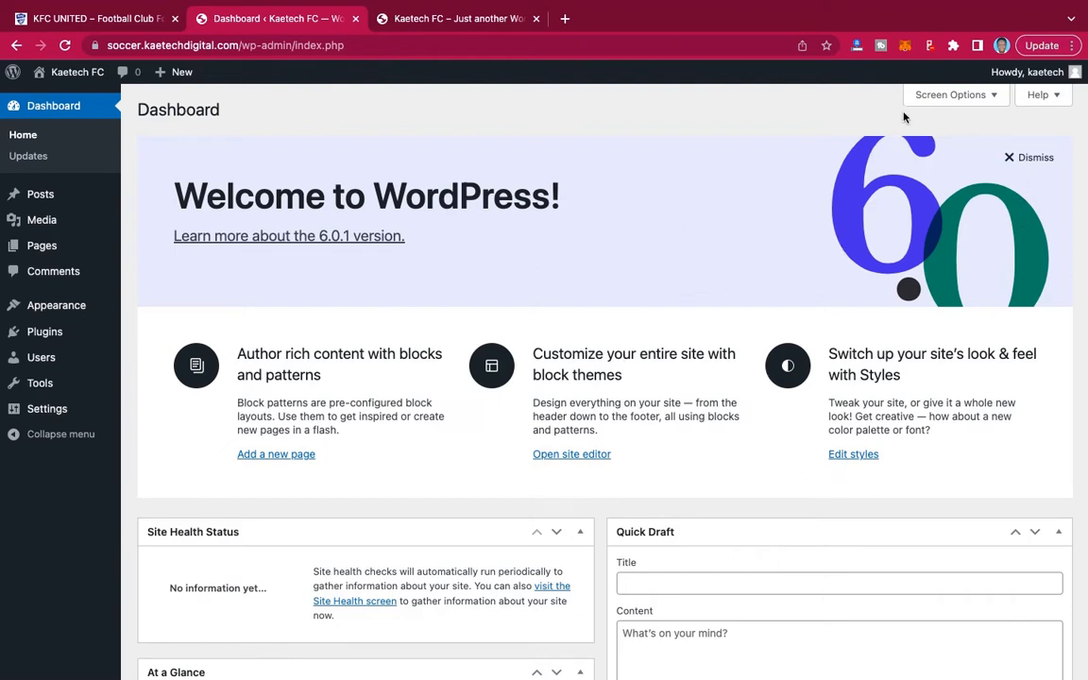
pyautogui.click(984, 97)
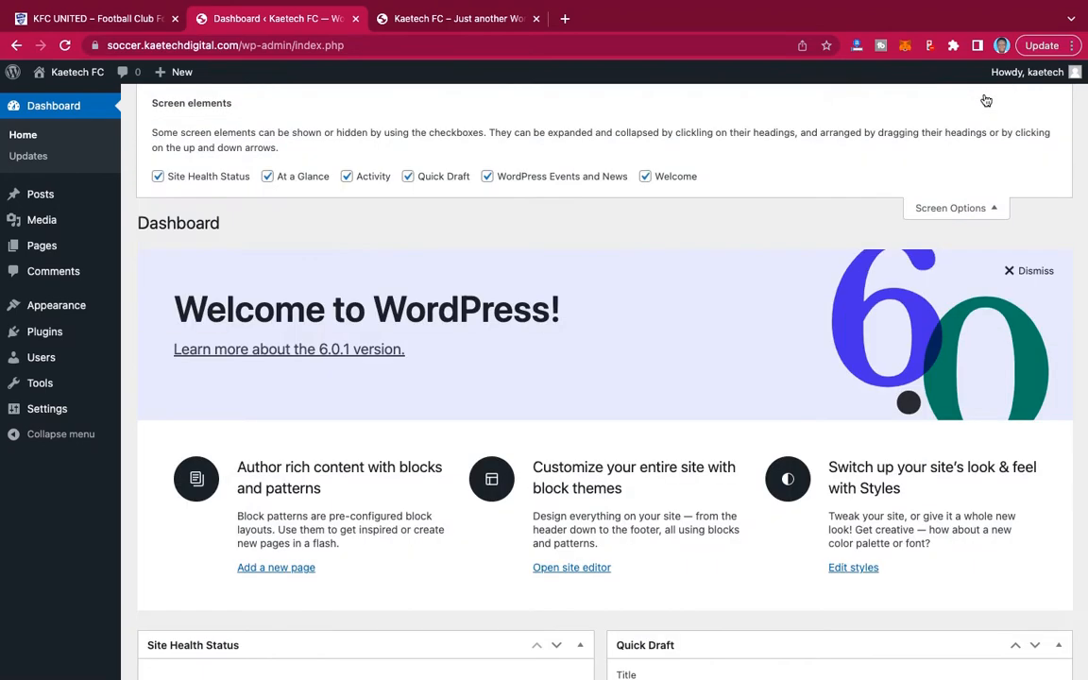
pyautogui.click(645, 176)
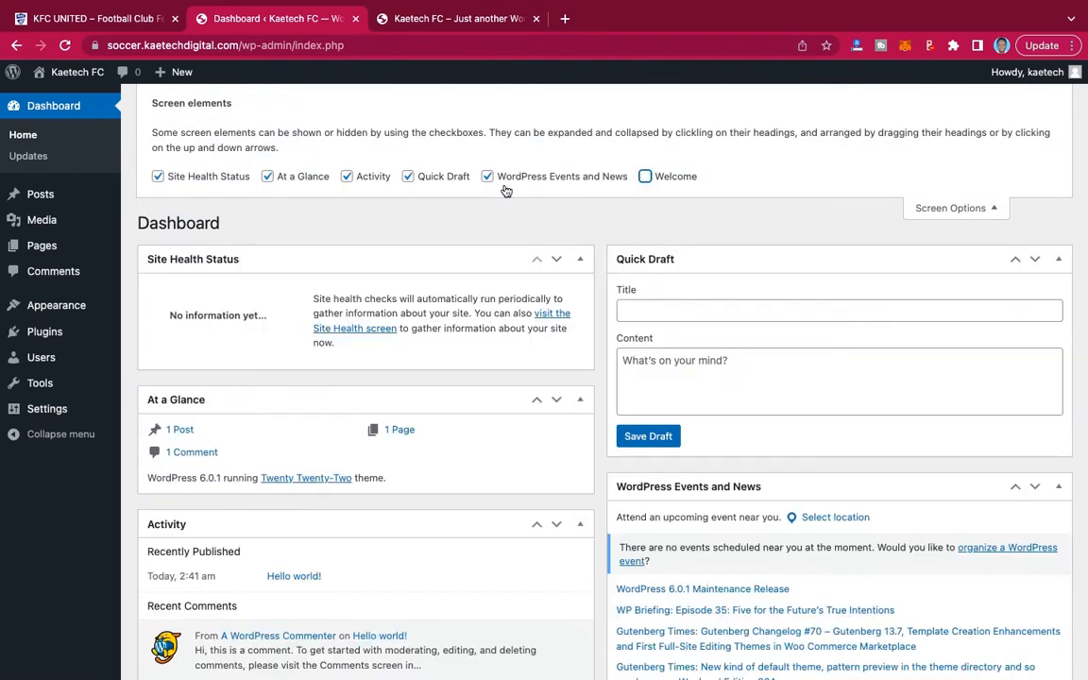
pyautogui.click(487, 177)
pyautogui.click(407, 176)
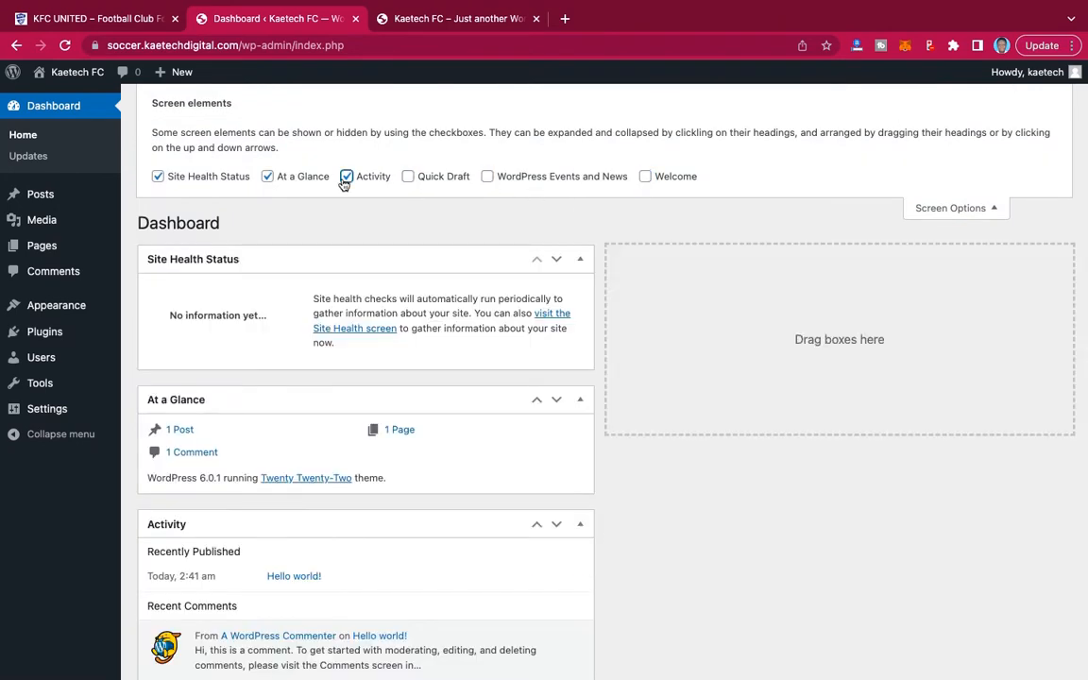
pyautogui.click(346, 177)
pyautogui.click(268, 177)
pyautogui.click(158, 177)
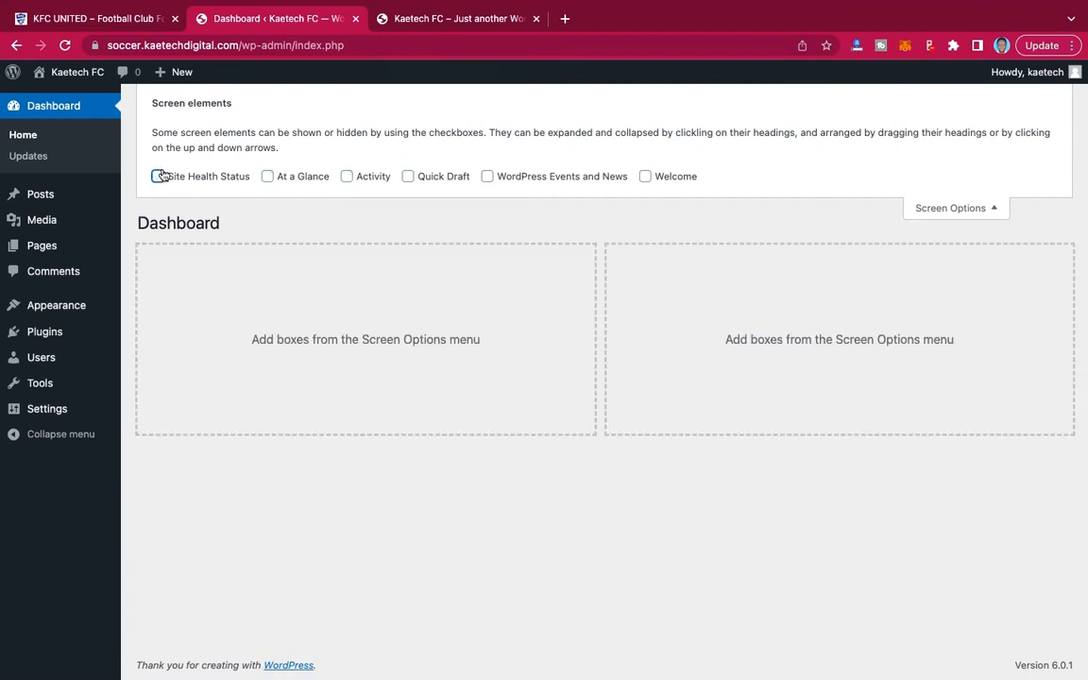
pyautogui.click(954, 209)
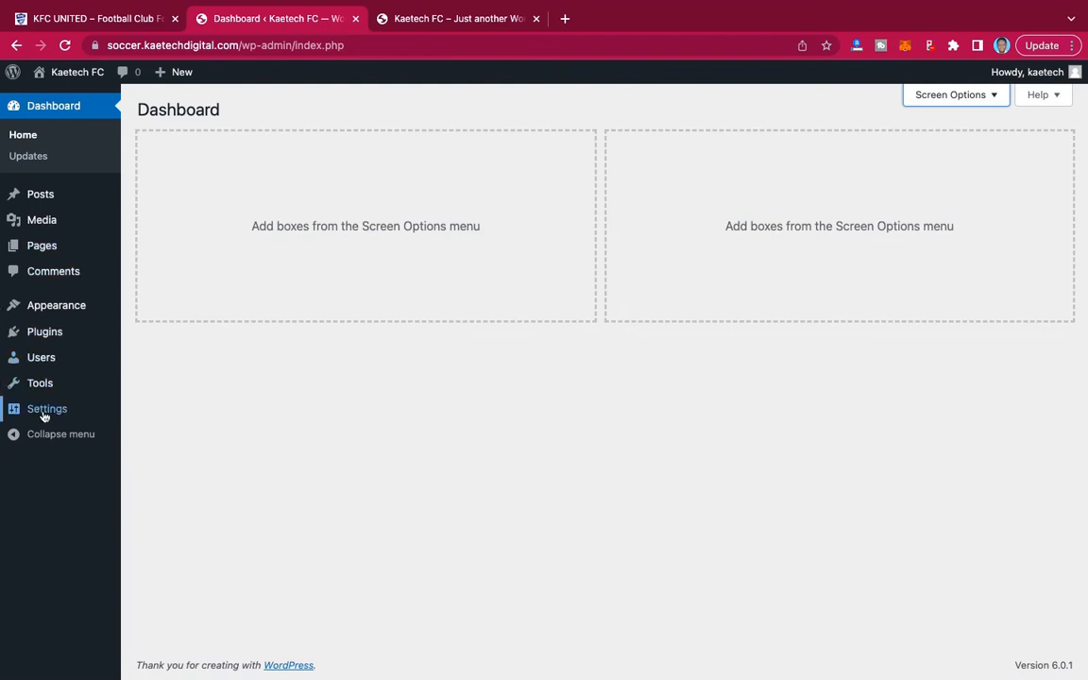
# Replace the site tagline in the general settings with "Football for everyone".
pyautogui.moveTo(41, 416)
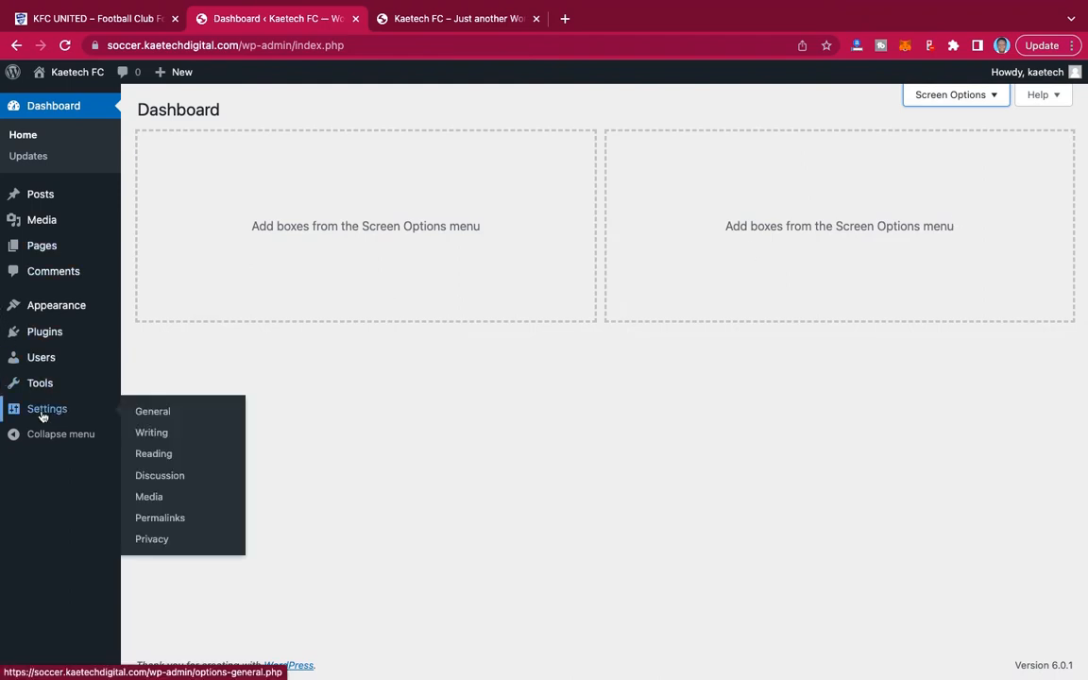
pyautogui.click(156, 416)
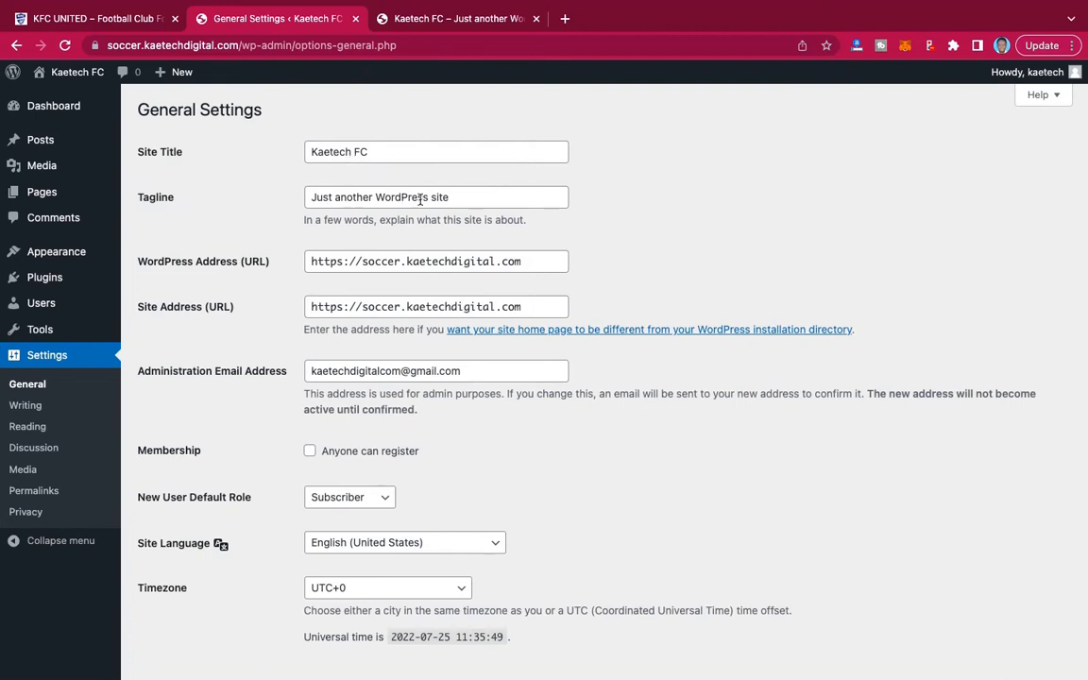
pyautogui.click(459, 198)
pyautogui.moveTo(459, 198); pyautogui.dragTo(305, 192)
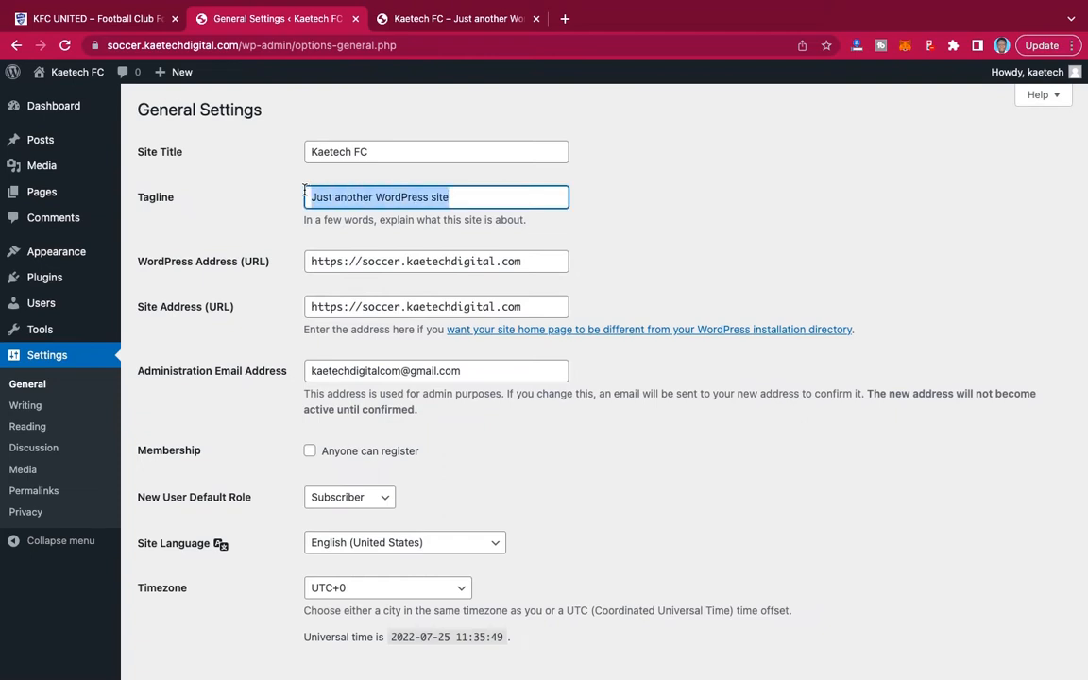
pyautogui.press('BackSpace')
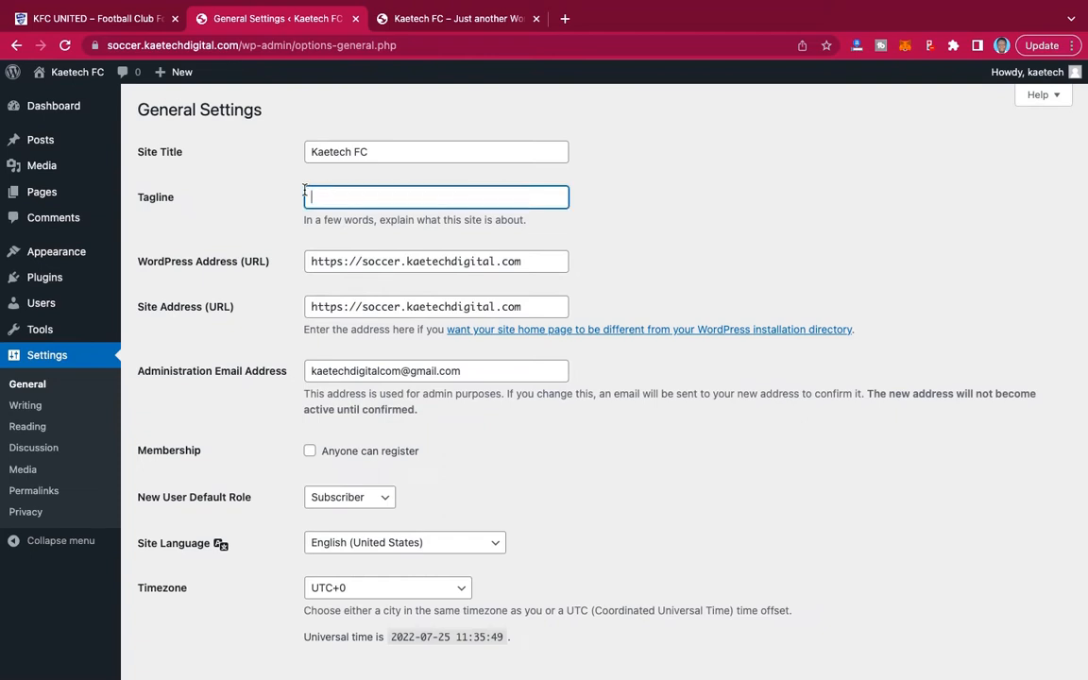
pyautogui.write('Football for everyone')
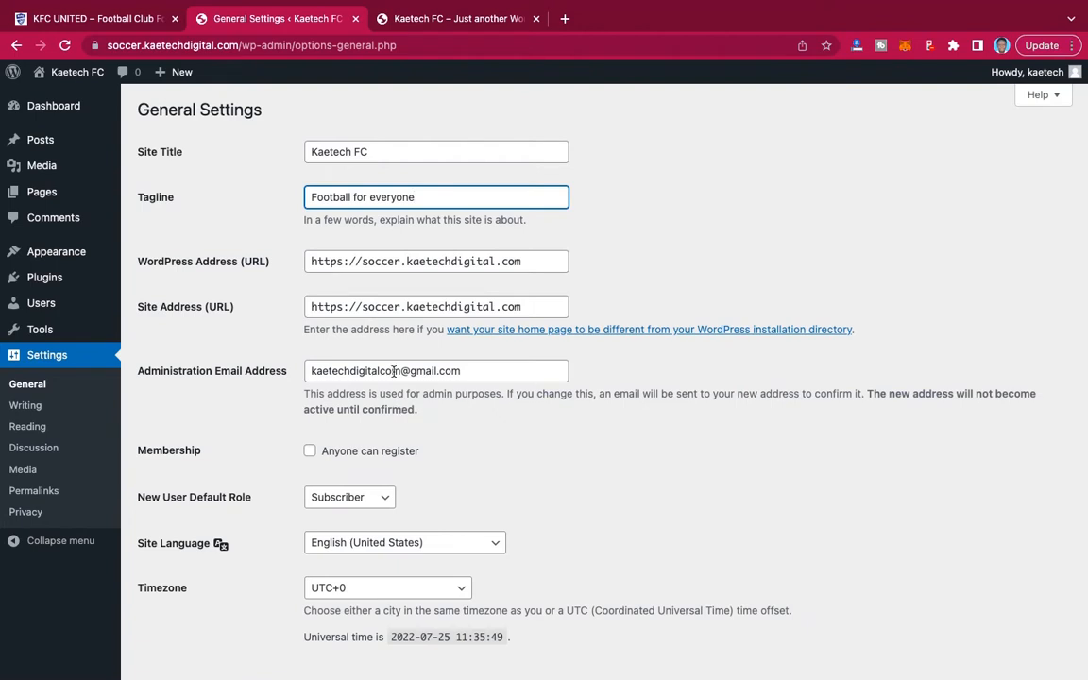
# Set the site timezone to Accra and save the general settings.
pyautogui.scroll(-3, 475, 407)
pyautogui.scroll(-1, 475, 407)
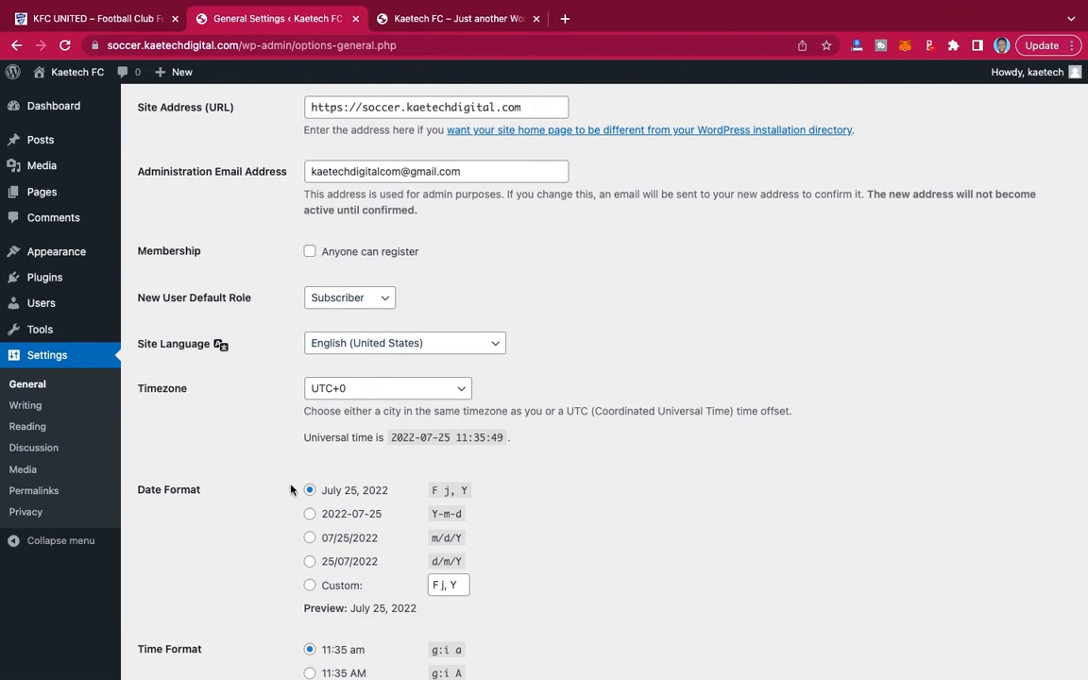
pyautogui.scroll(-5, 290, 472)
pyautogui.scroll(1, 290, 489)
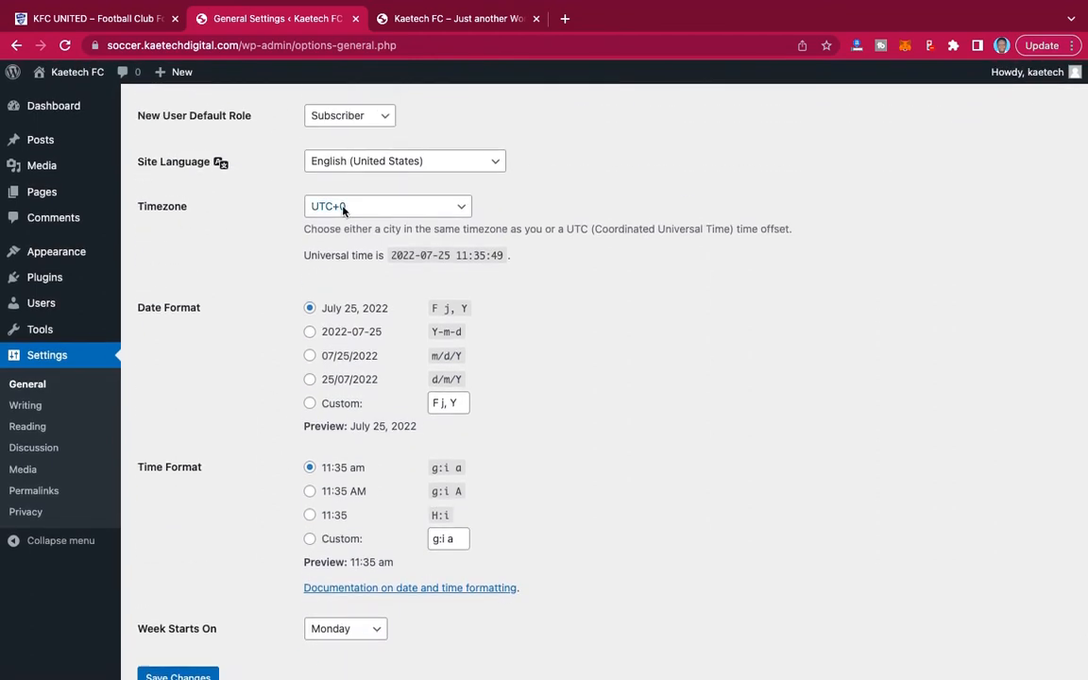
pyautogui.click(386, 207)
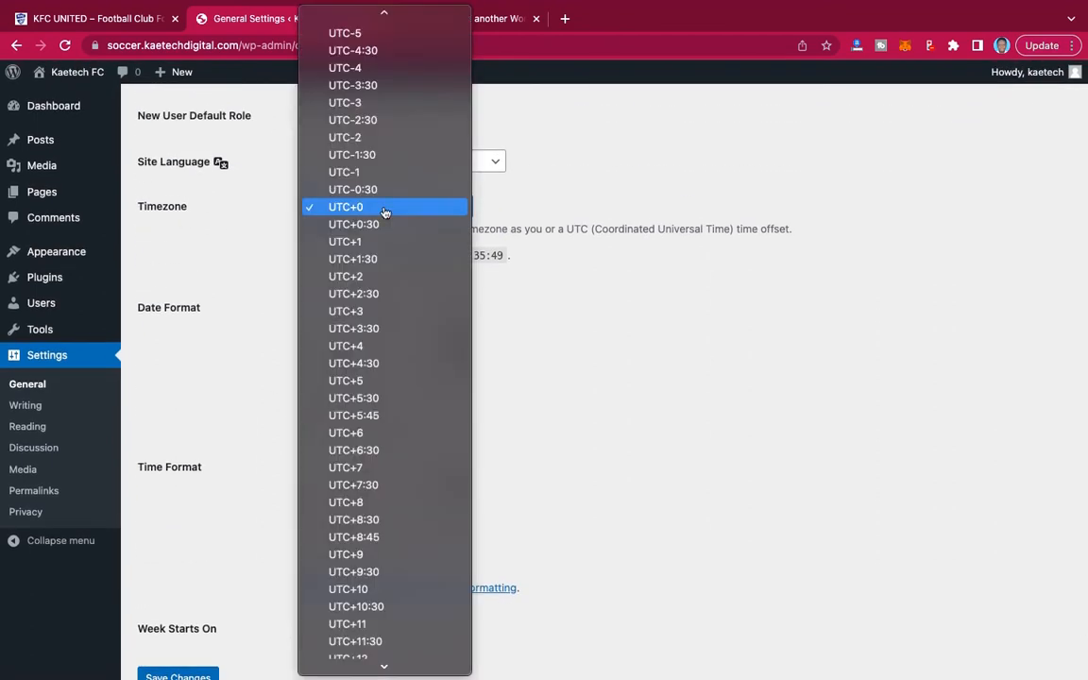
pyautogui.scroll(20, 386, 209)
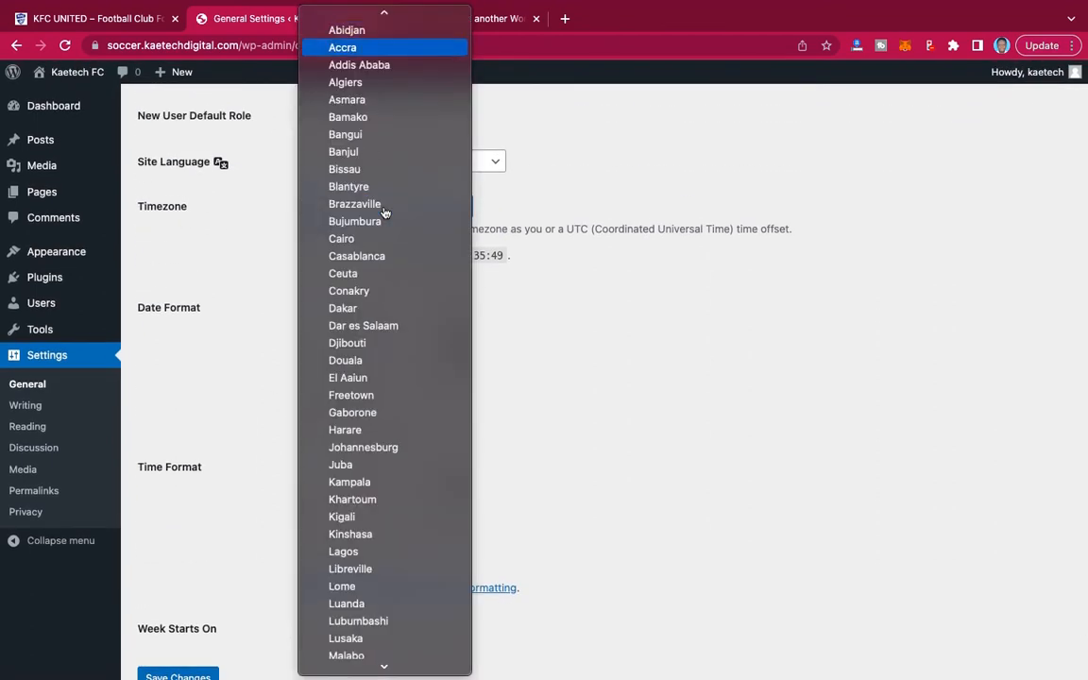
pyautogui.click(367, 49)
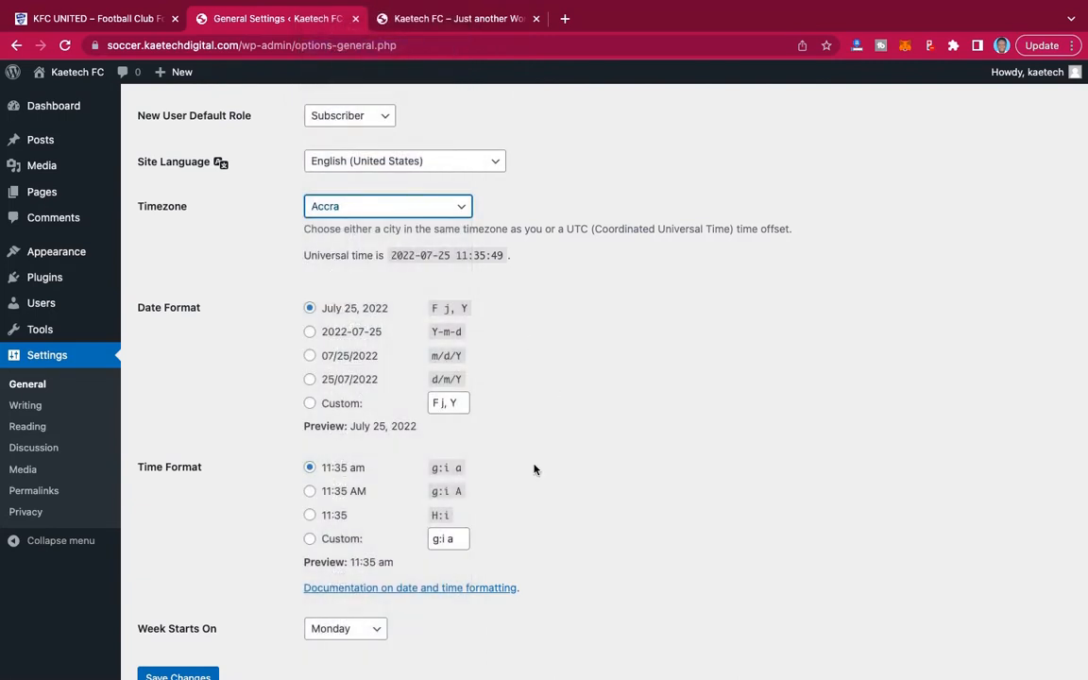
pyautogui.scroll(-2, 533, 469)
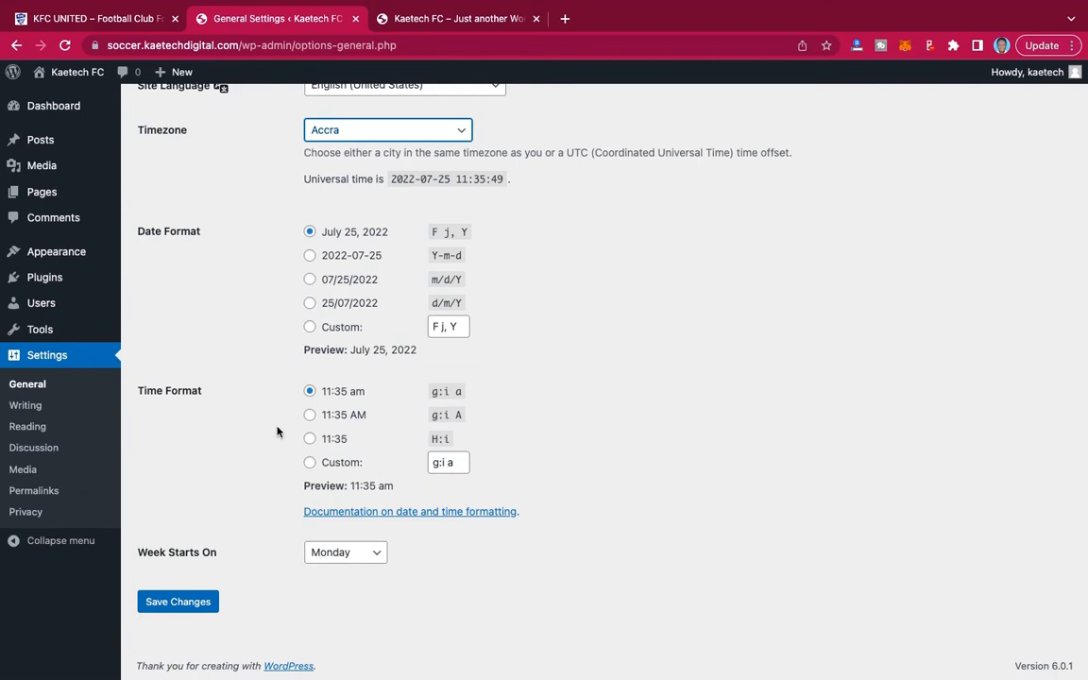
pyautogui.click(188, 604)
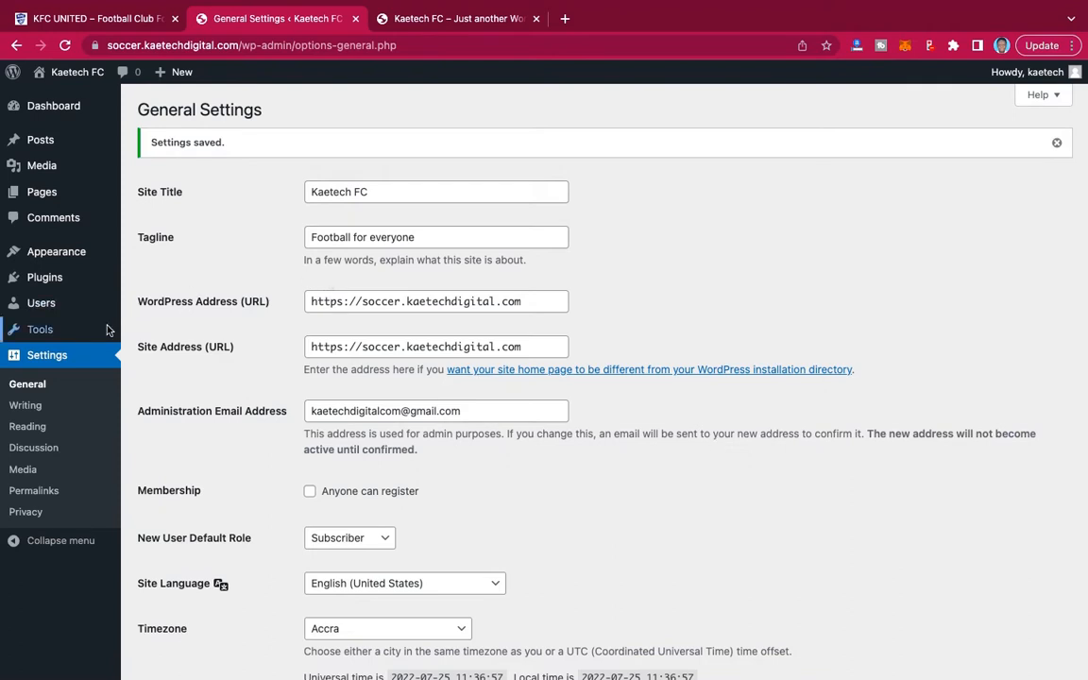
# Change the permalink structure to Post name and save the permalink settings.
pyautogui.click(20, 490)
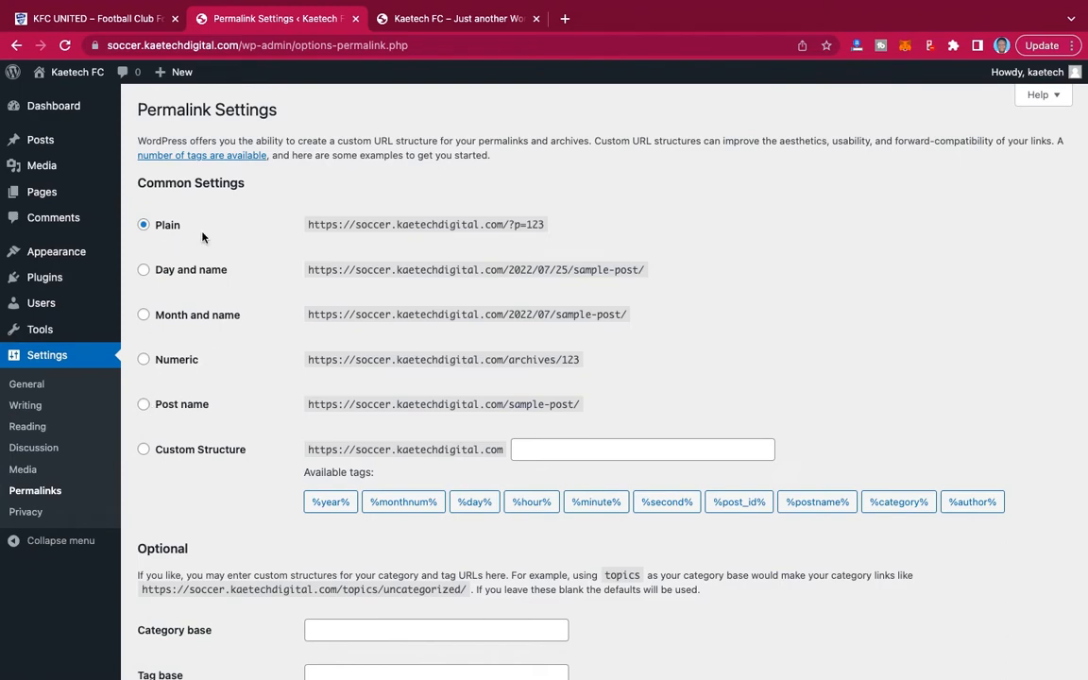
pyautogui.click(142, 404)
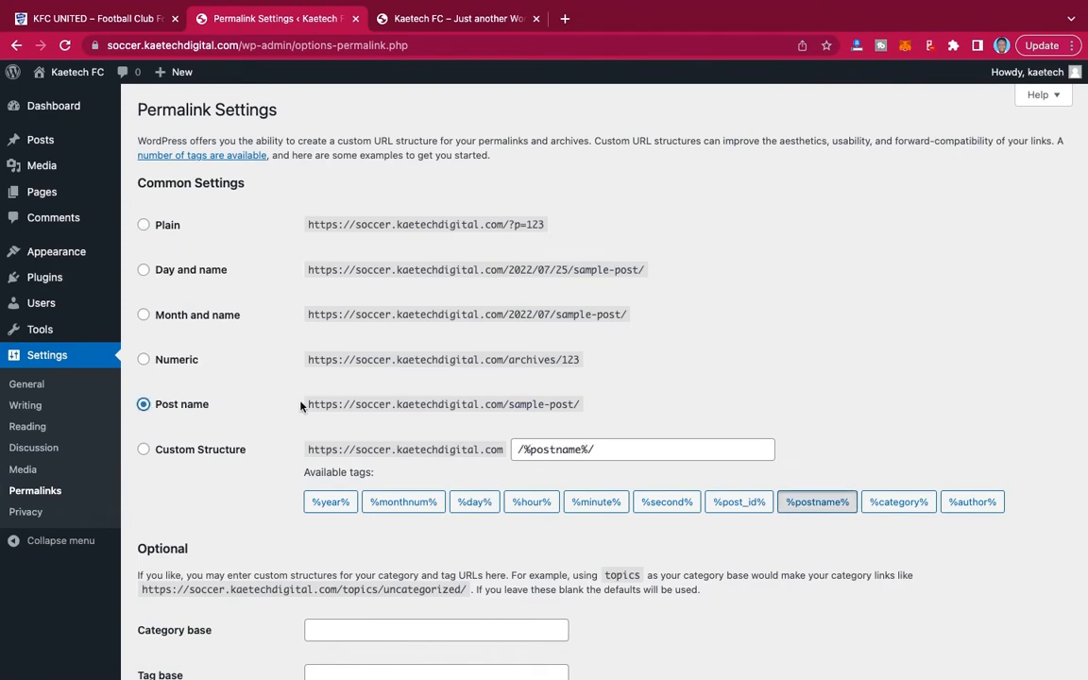
pyautogui.scroll(-3, 301, 405)
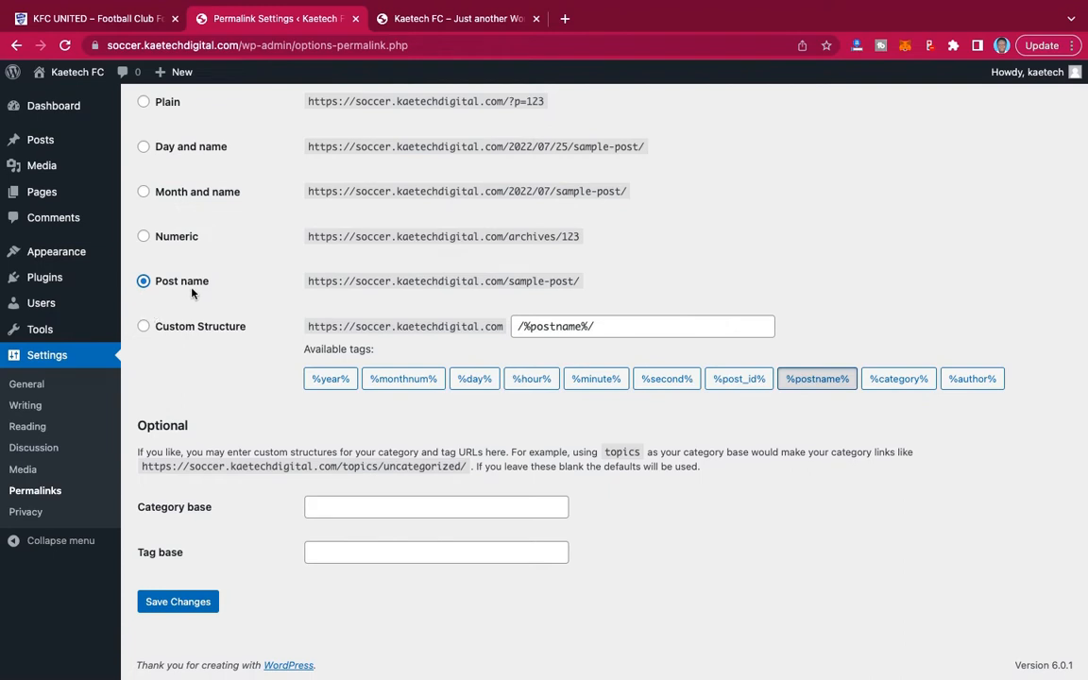
pyautogui.click(184, 605)
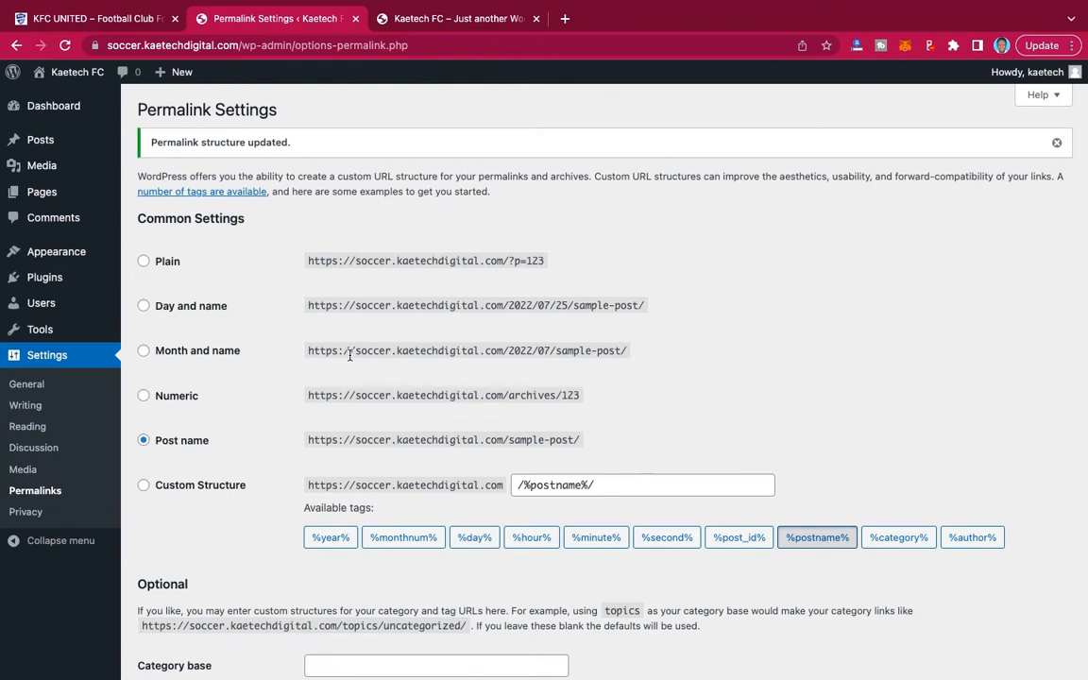
pyautogui.scroll(1, 302, 369)
# Examine the Kaetech FC front page's current theme layout from the header down to the footer.
pyautogui.moveTo(35, 264)
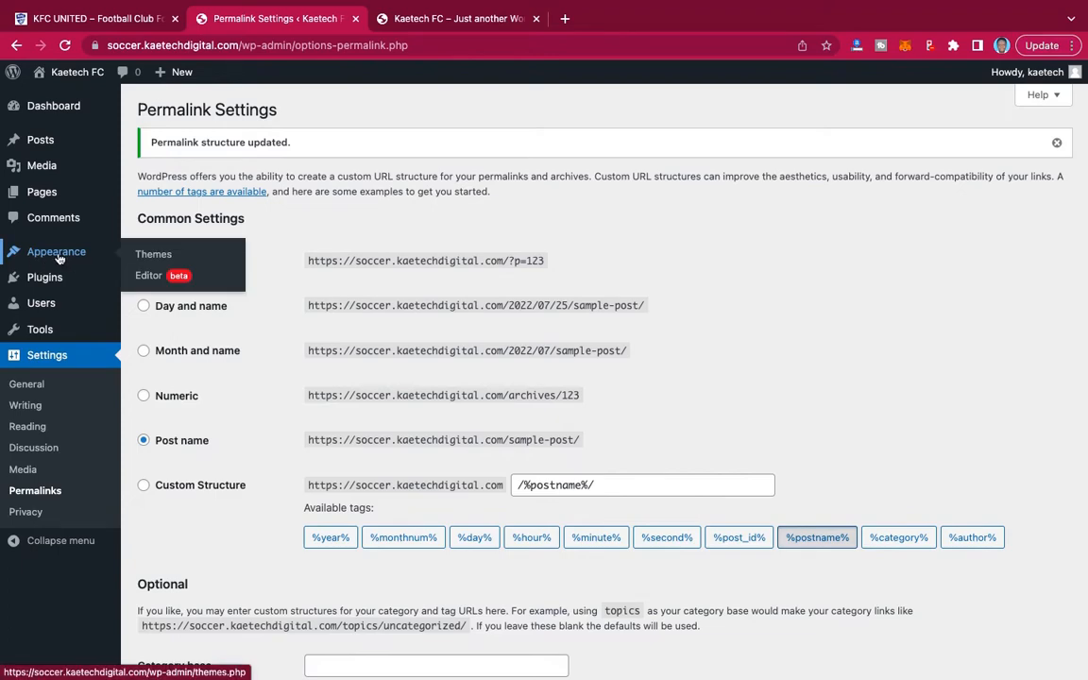
pyautogui.click(436, 21)
pyautogui.scroll(-4, 654, 255)
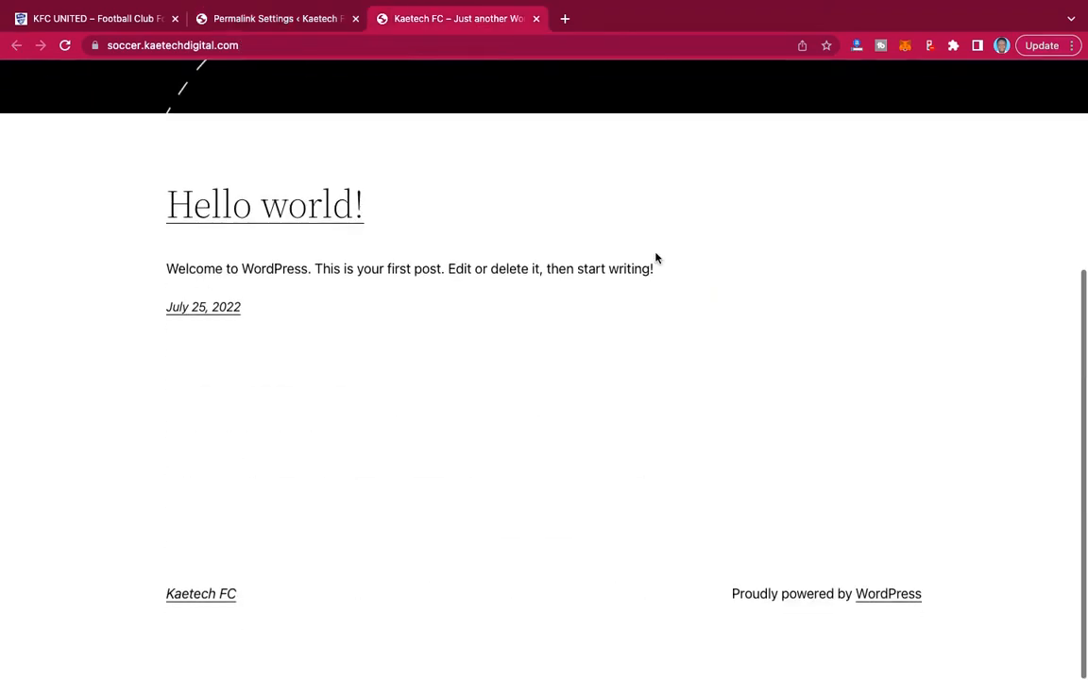
pyautogui.scroll(4, 656, 257)
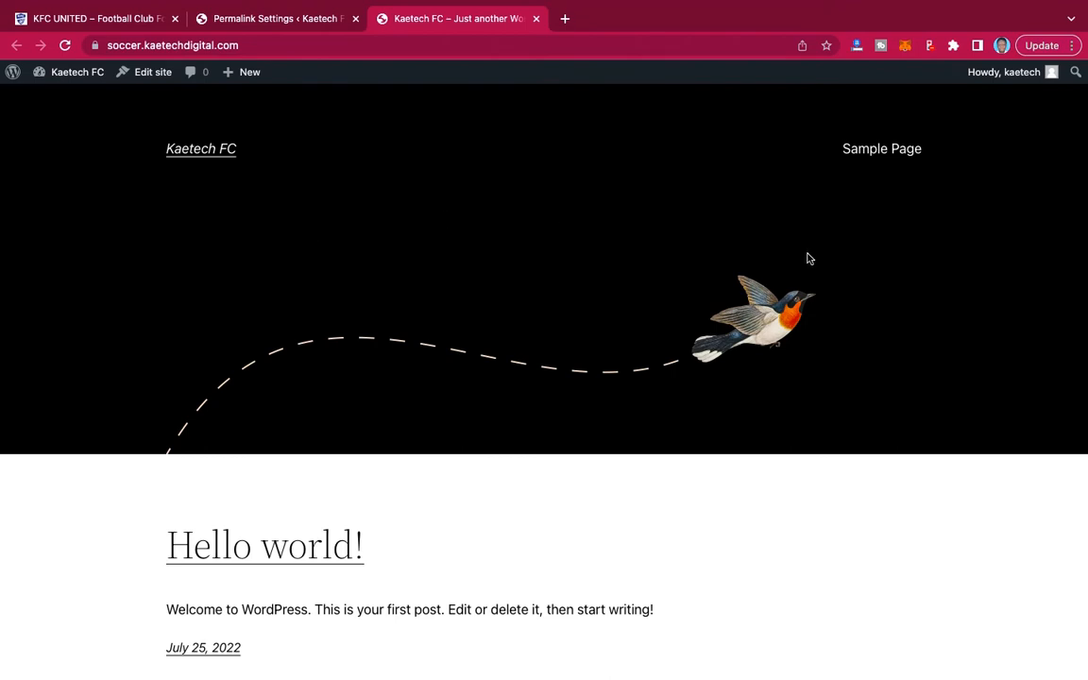
pyautogui.scroll(-3, 808, 258)
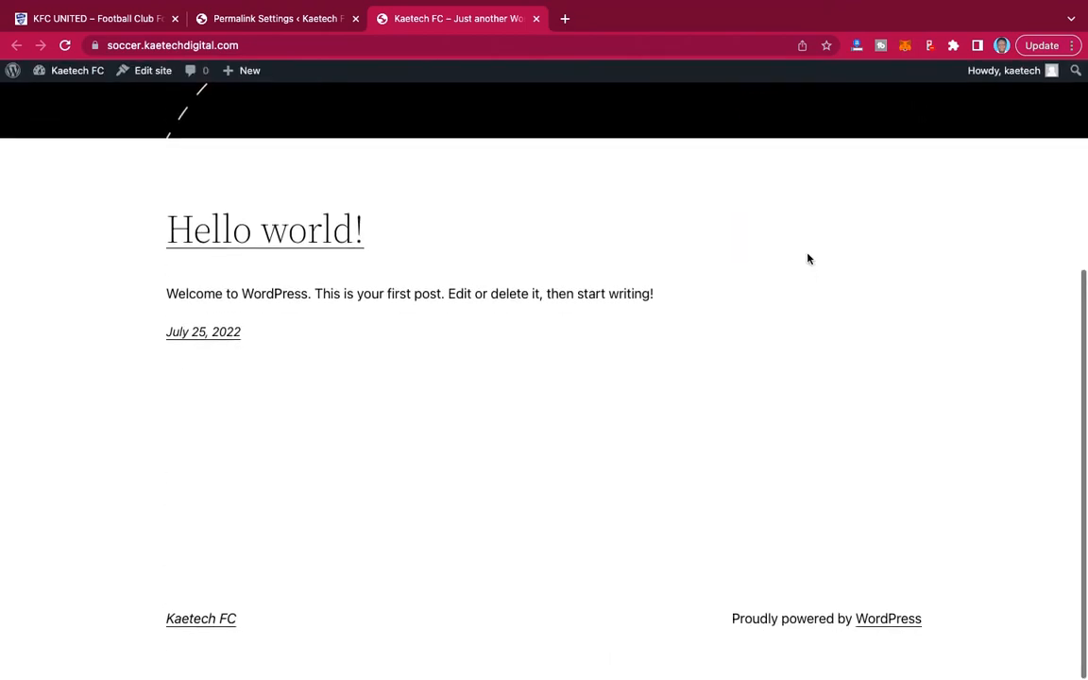
pyautogui.scroll(3, 807, 258)
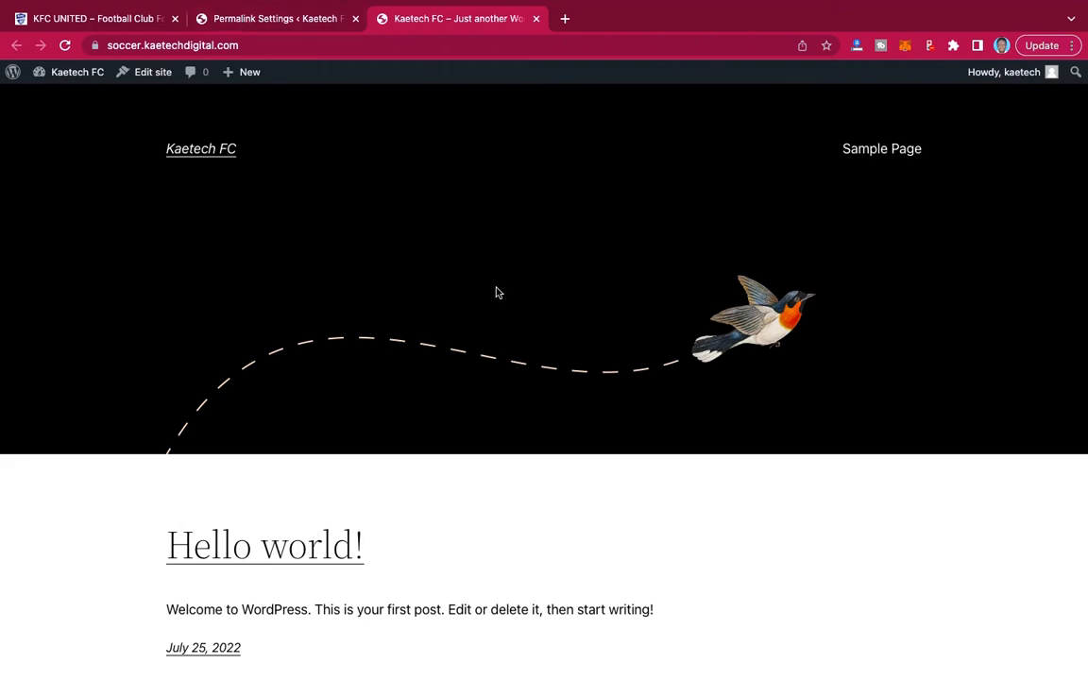
pyautogui.scroll(-4, 496, 292)
pyautogui.scroll(4, 496, 288)
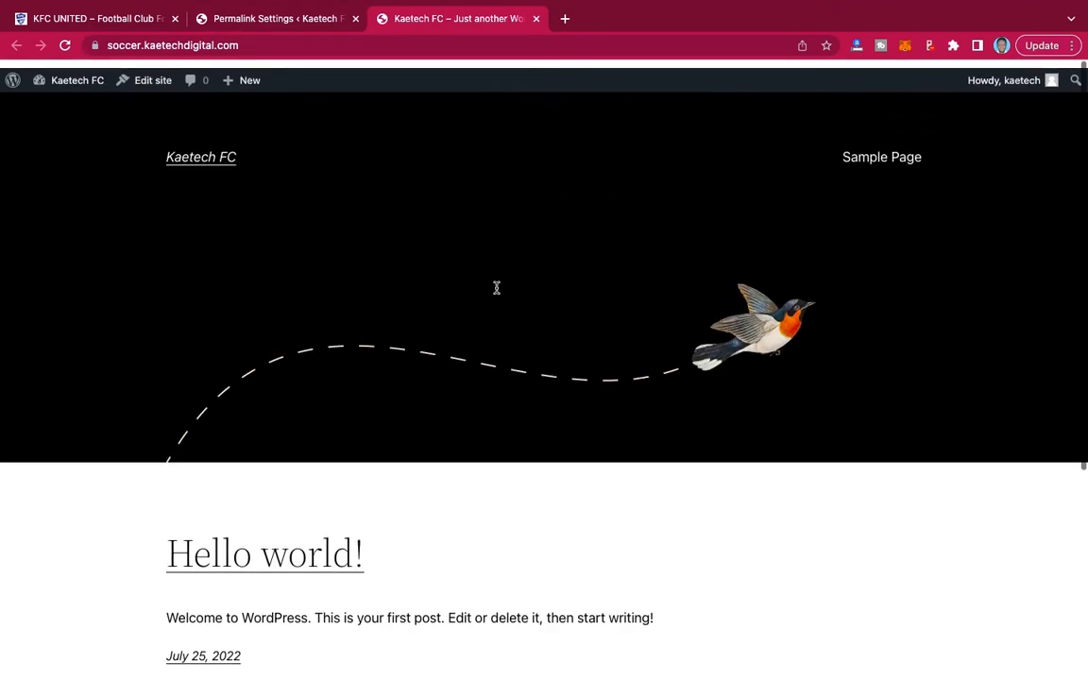
# Delete the unused Twenty Twenty-One theme from the site's installed themes.
pyautogui.click(281, 21)
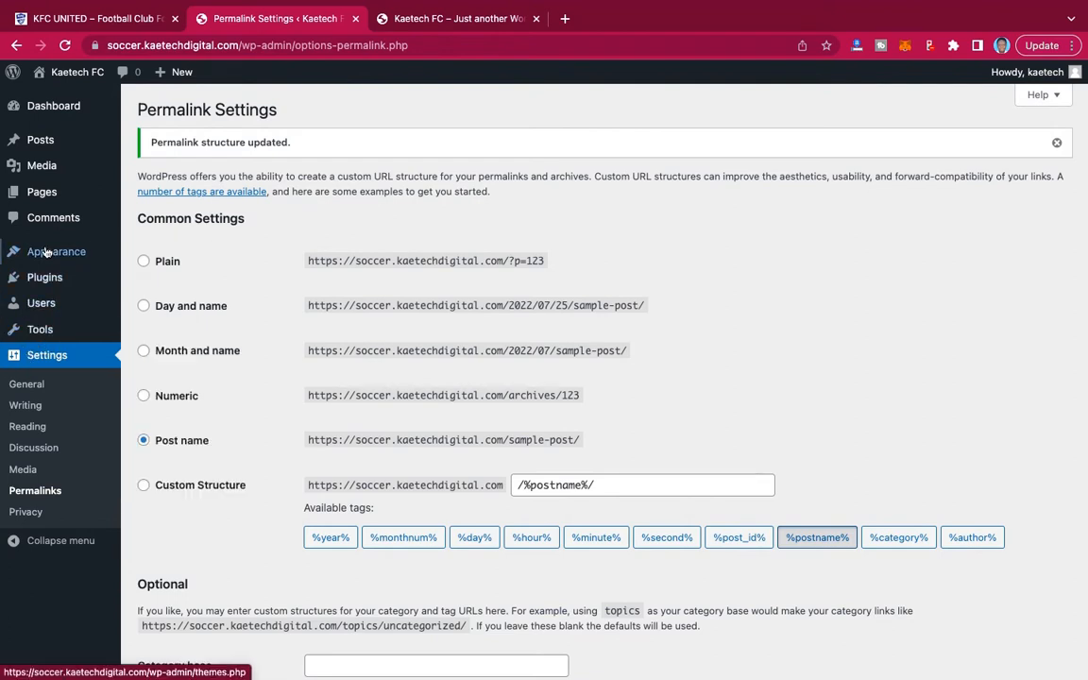
pyautogui.moveTo(47, 252)
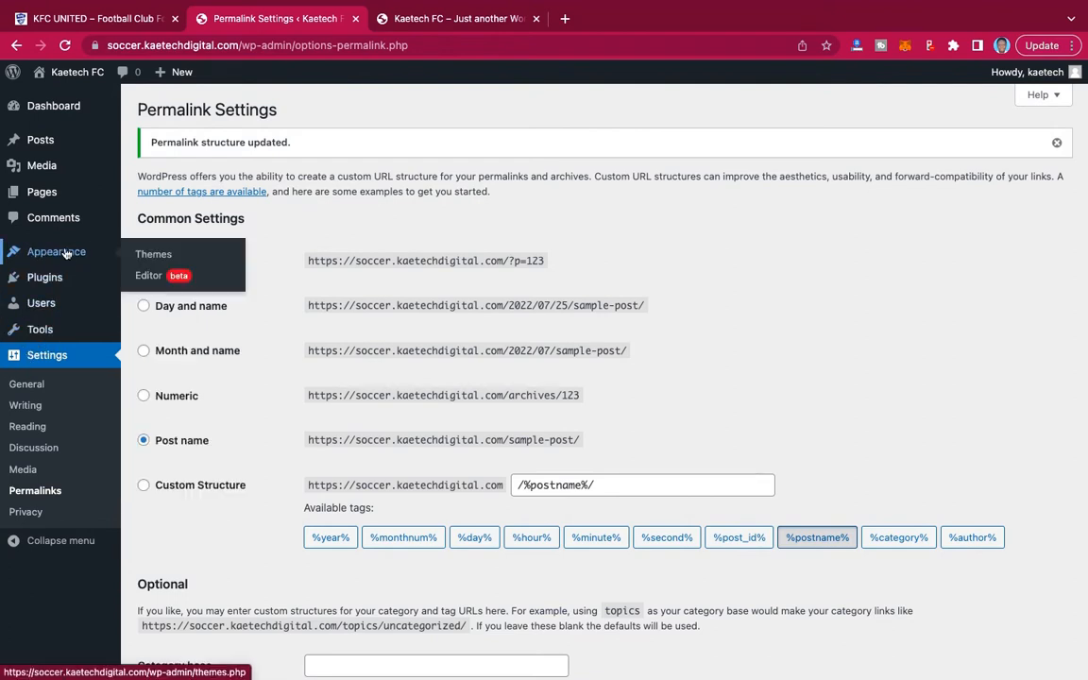
pyautogui.click(156, 255)
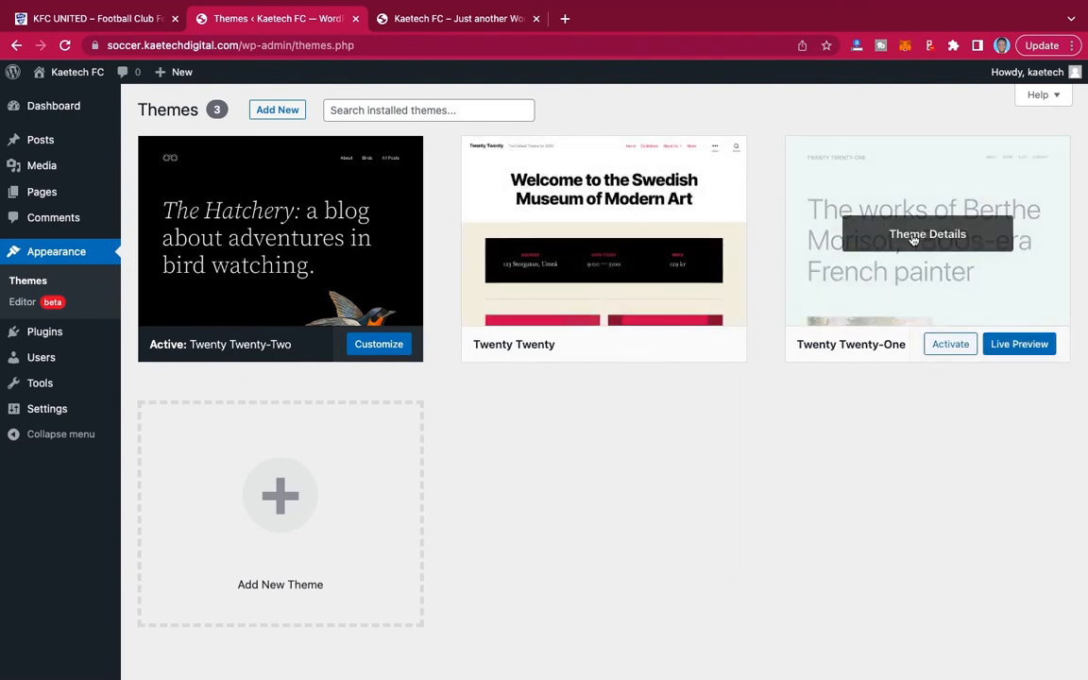
pyautogui.click(914, 236)
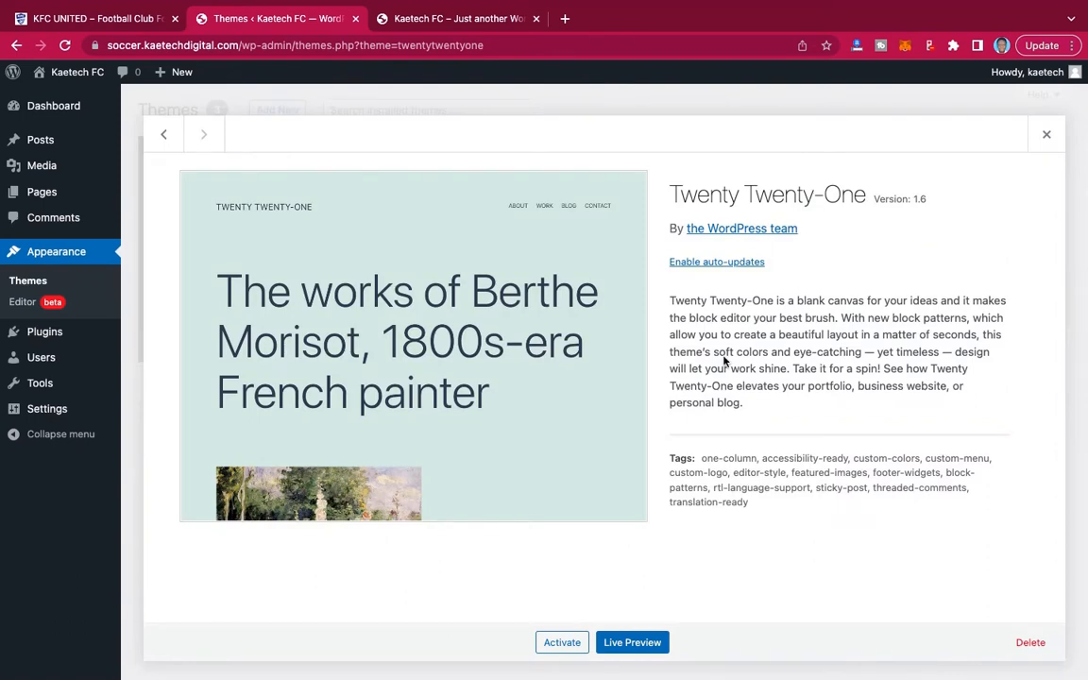
pyautogui.click(1043, 652)
pyautogui.click(676, 164)
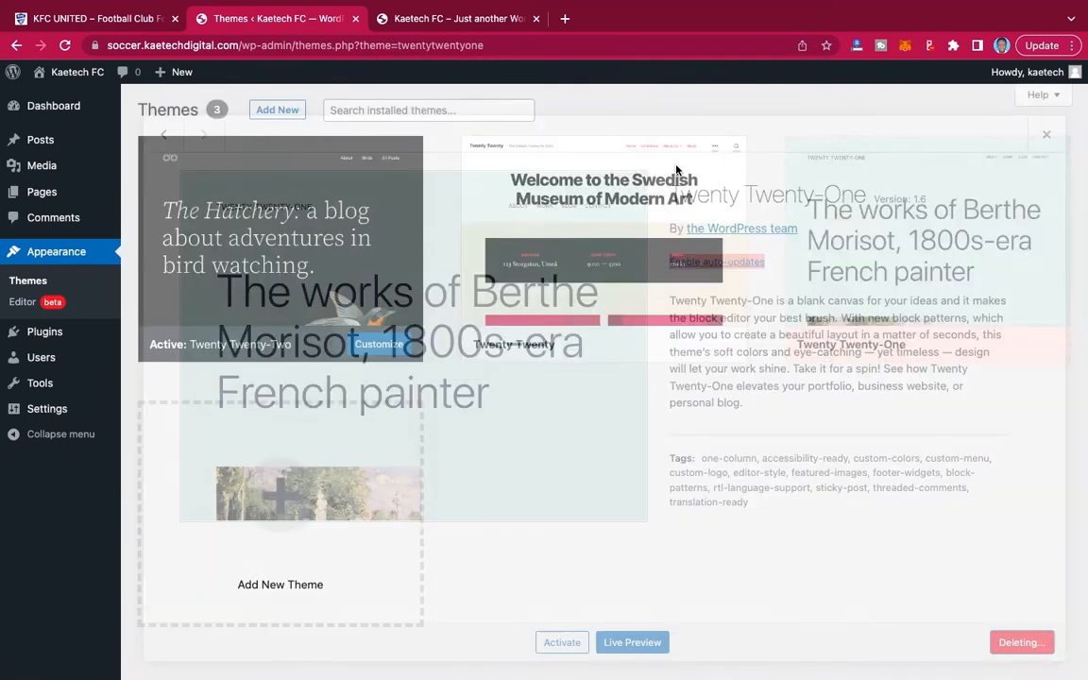
# Delete the Twenty Twenty theme from the installed themes and confirm its removal.
pyautogui.click(635, 233)
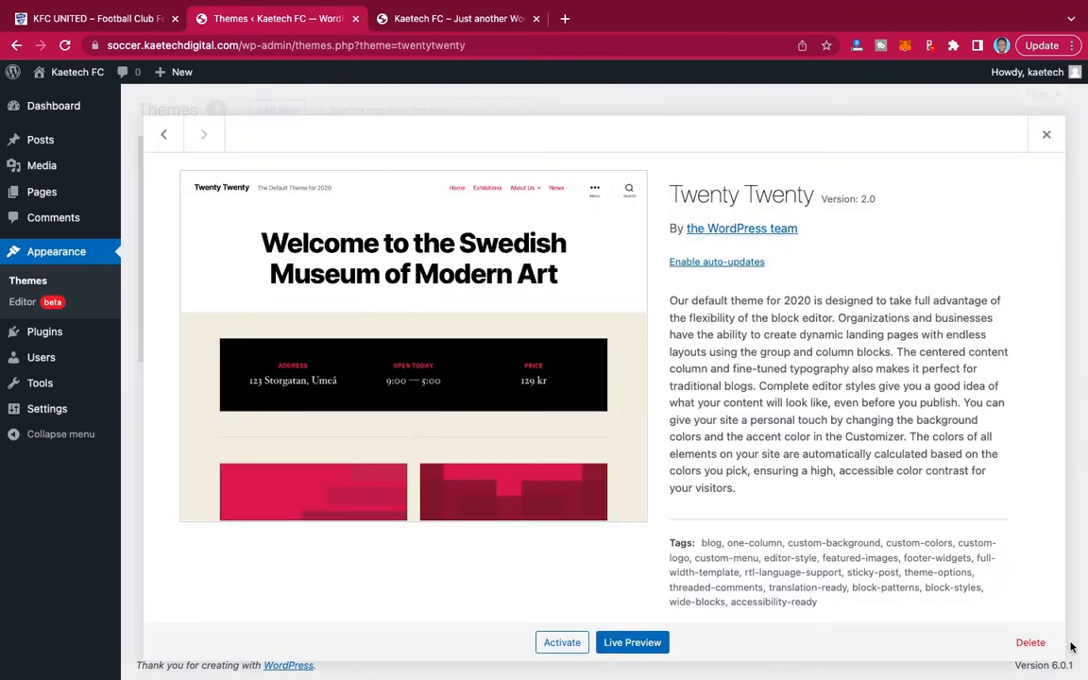
pyautogui.click(1031, 642)
pyautogui.click(669, 169)
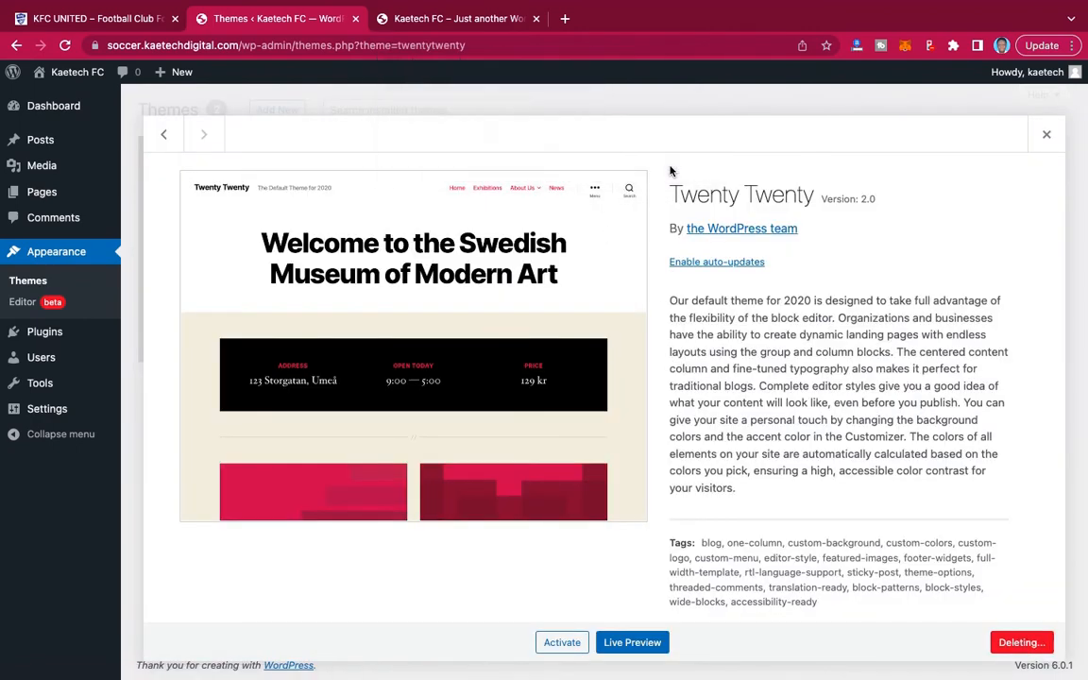
# Find the Kadence theme in the WordPress theme directory, install and activate it, and dismiss its starter templates notice.
pyautogui.scroll(-1, 739, 378)
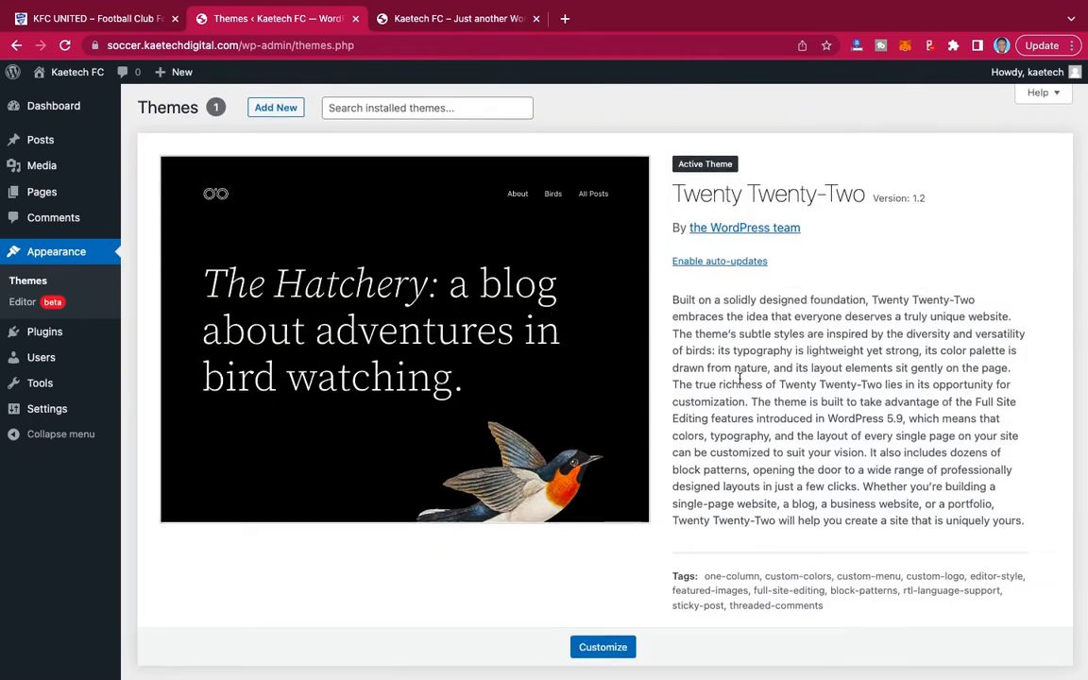
pyautogui.scroll(1, 739, 378)
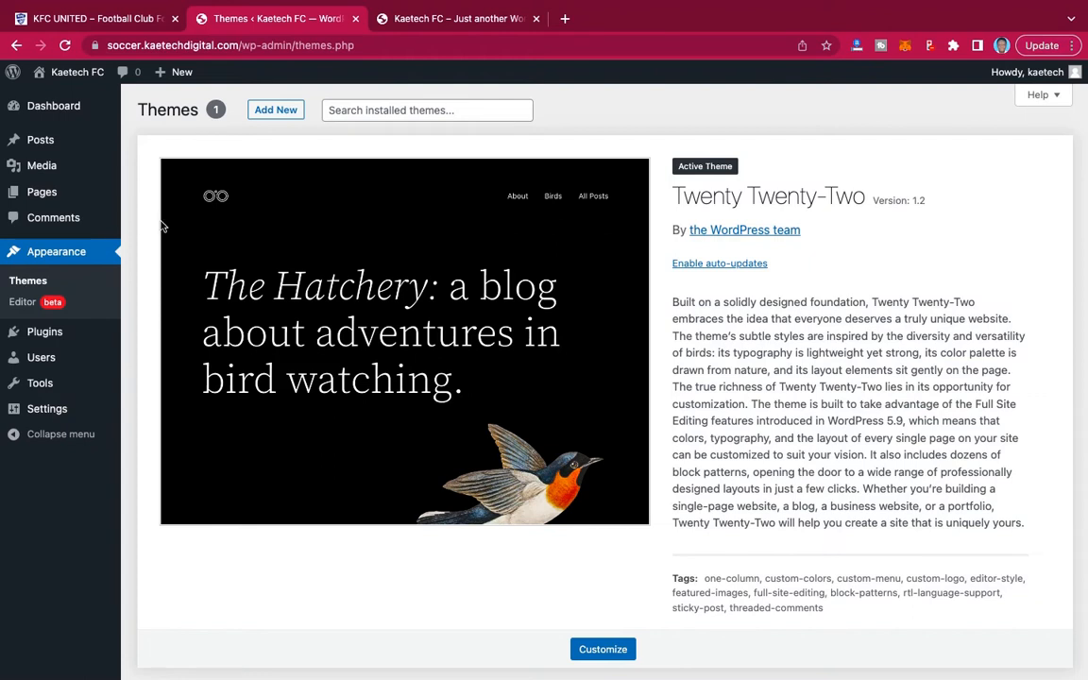
pyautogui.click(269, 111)
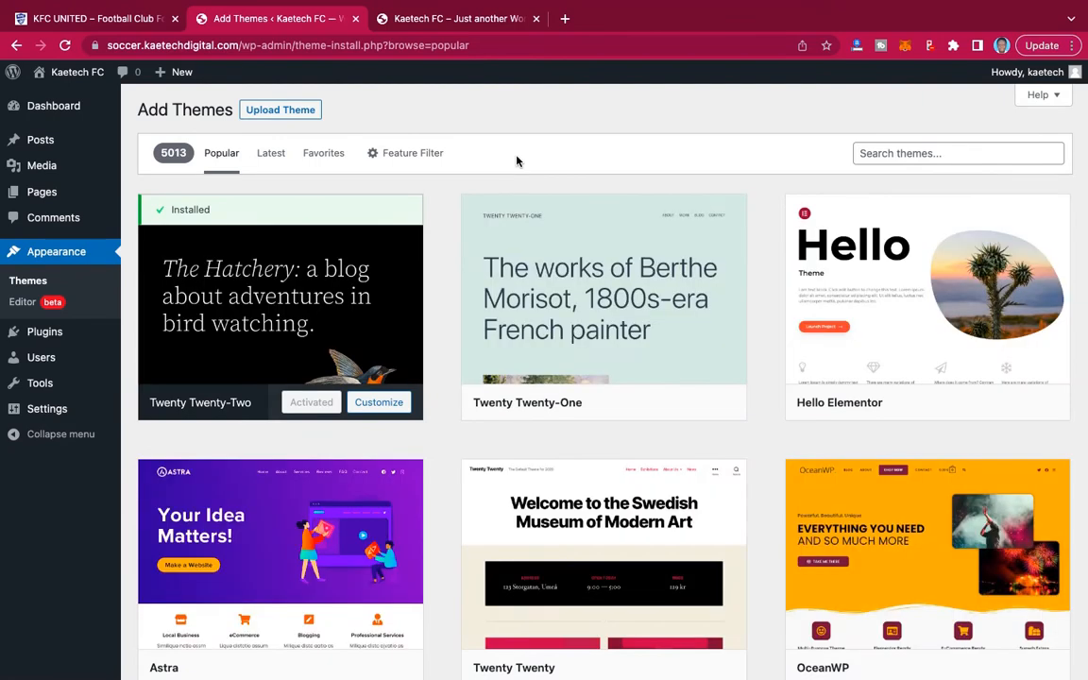
pyautogui.moveTo(646, 257)
pyautogui.click(894, 153)
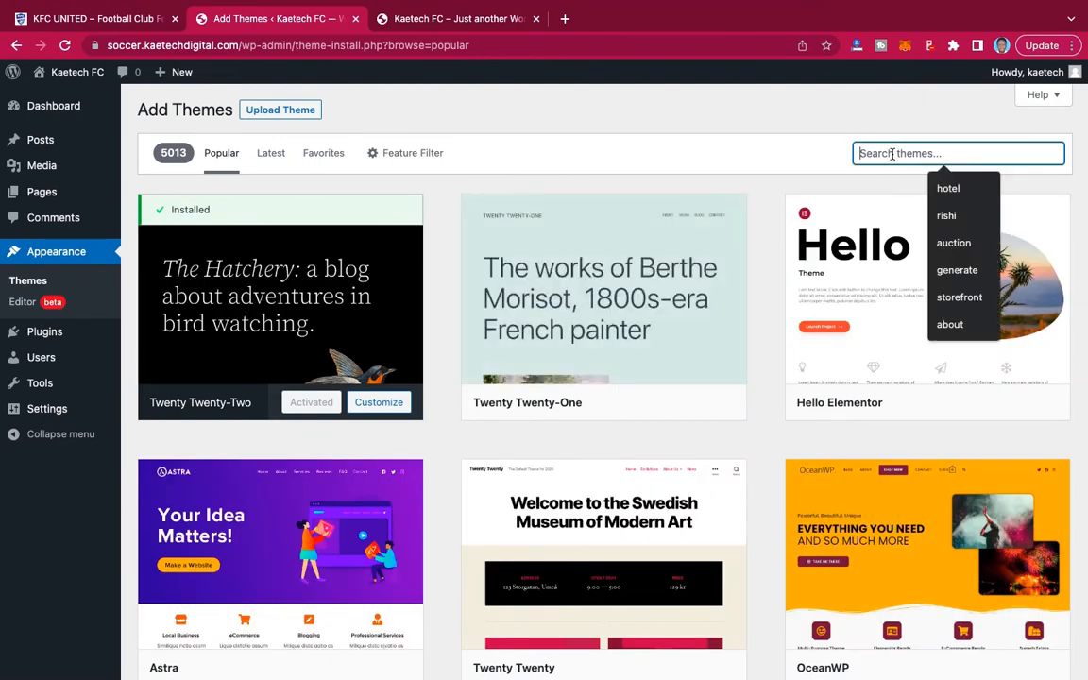
pyautogui.write('kadence')
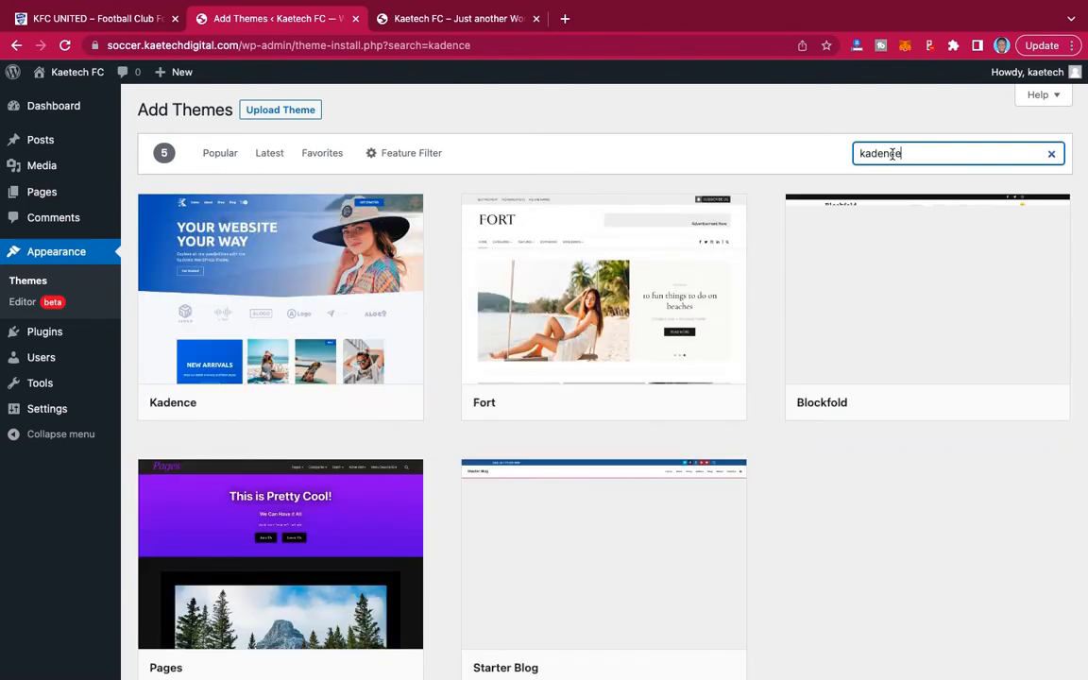
pyautogui.moveTo(359, 199)
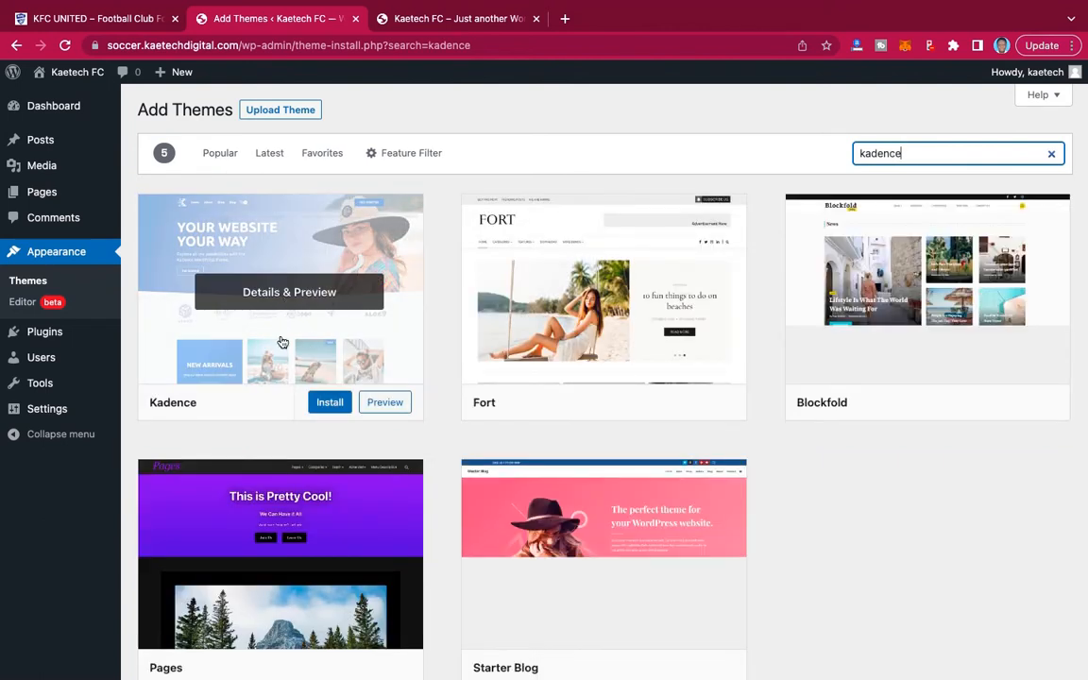
pyautogui.click(330, 403)
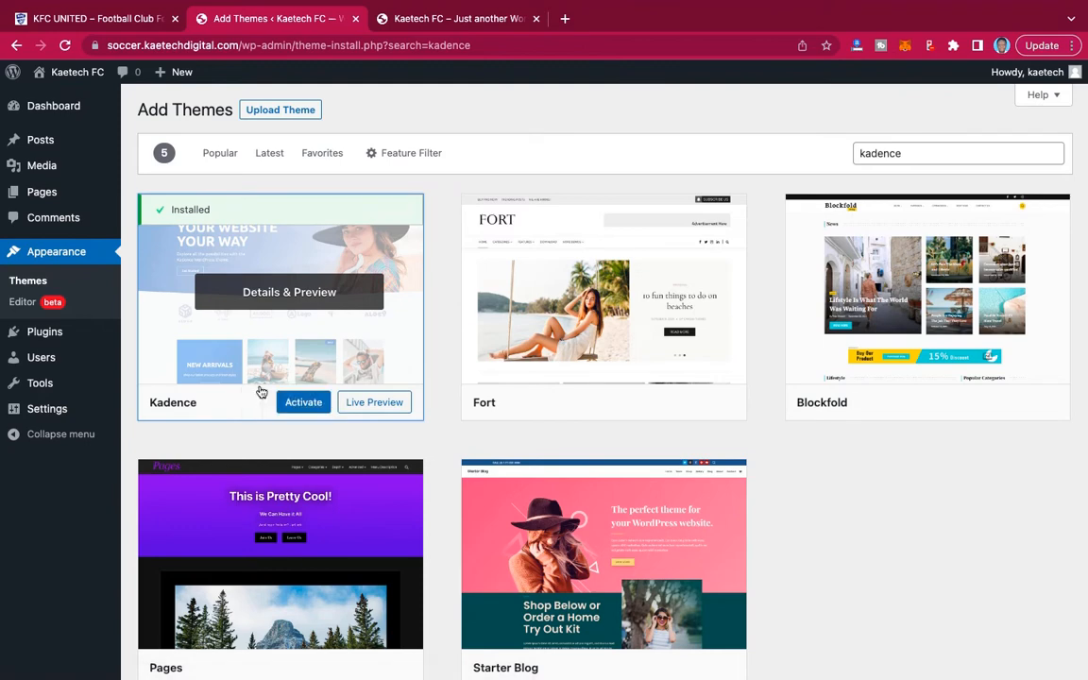
pyautogui.click(307, 395)
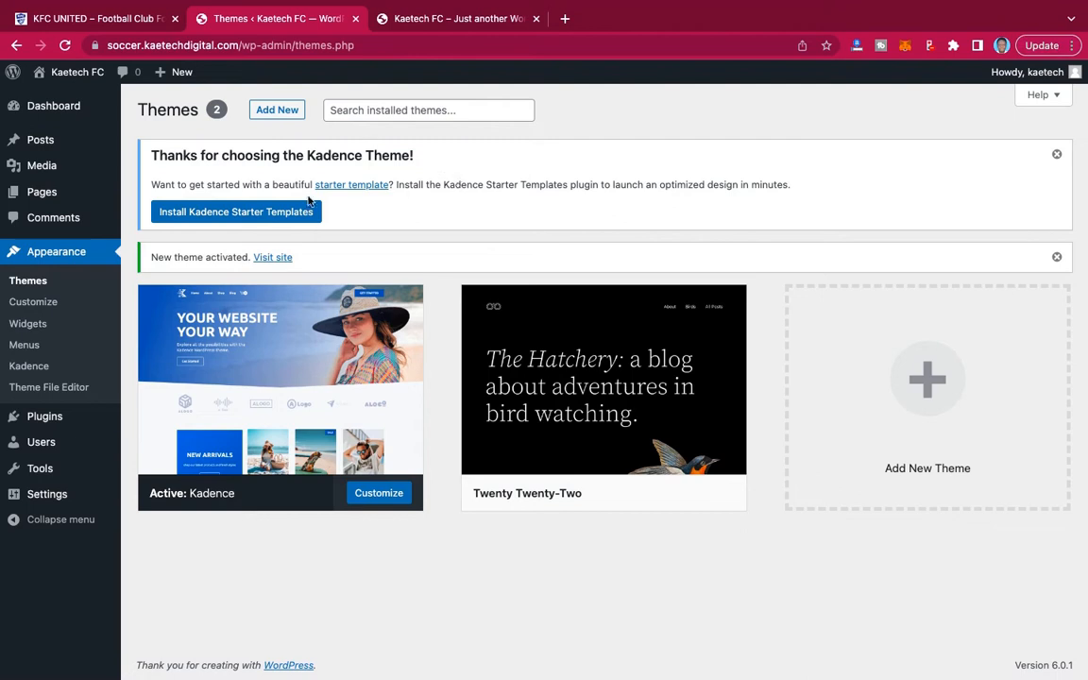
pyautogui.click(1055, 157)
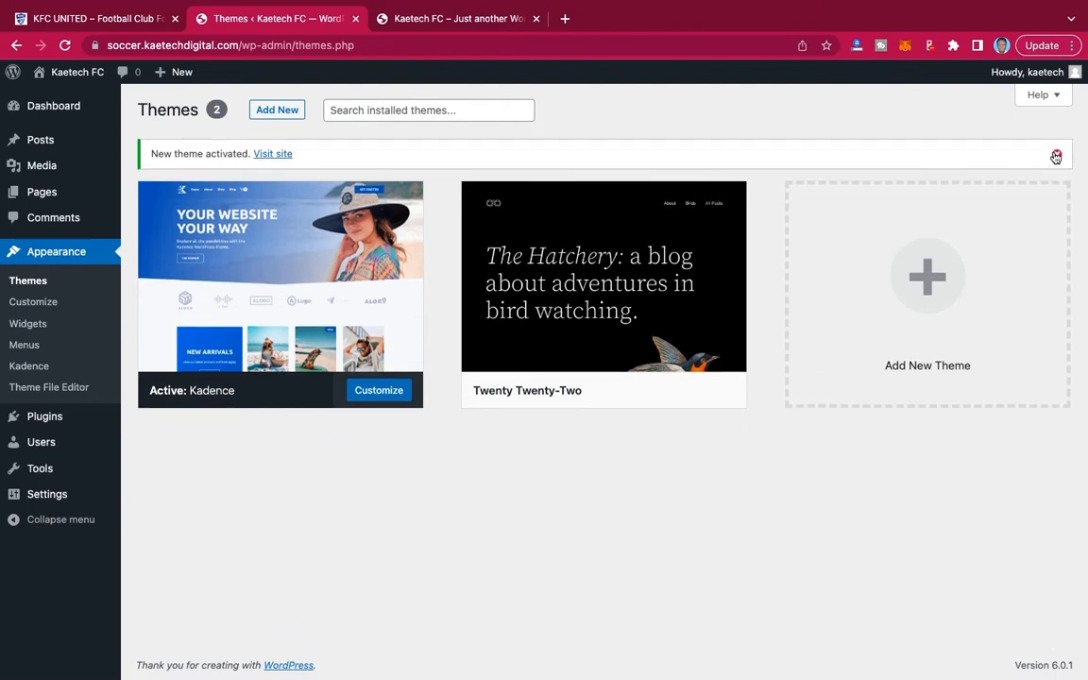
# Reload the Kaetech FC front page to check its layout under the Kadence theme, and return to the installed themes.
pyautogui.click(461, 18)
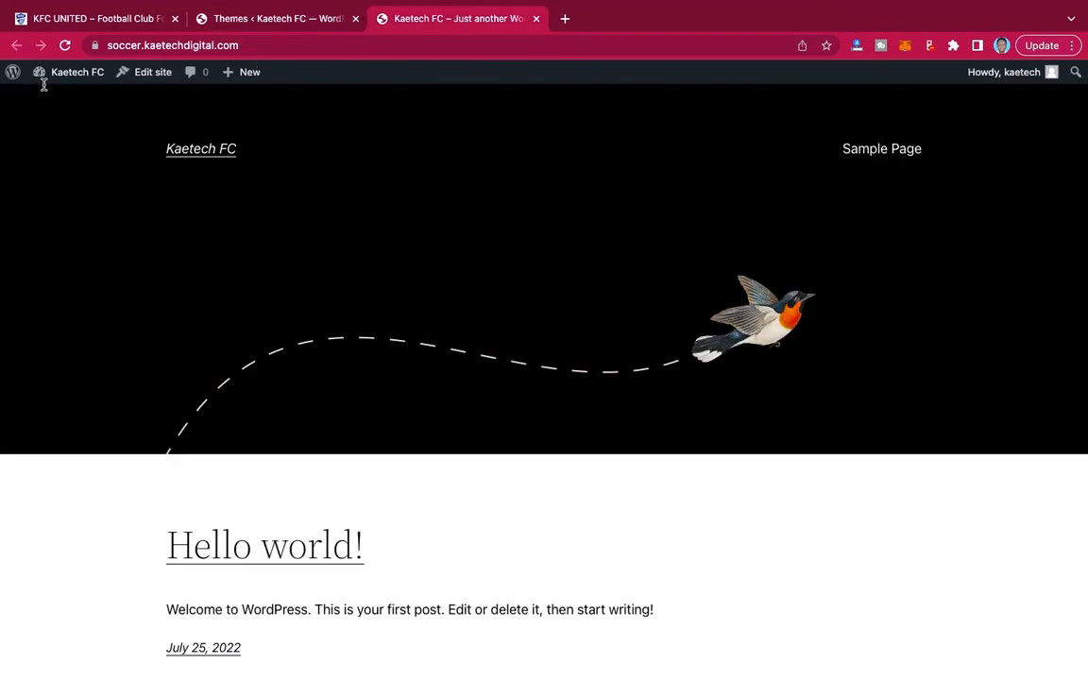
pyautogui.click(64, 45)
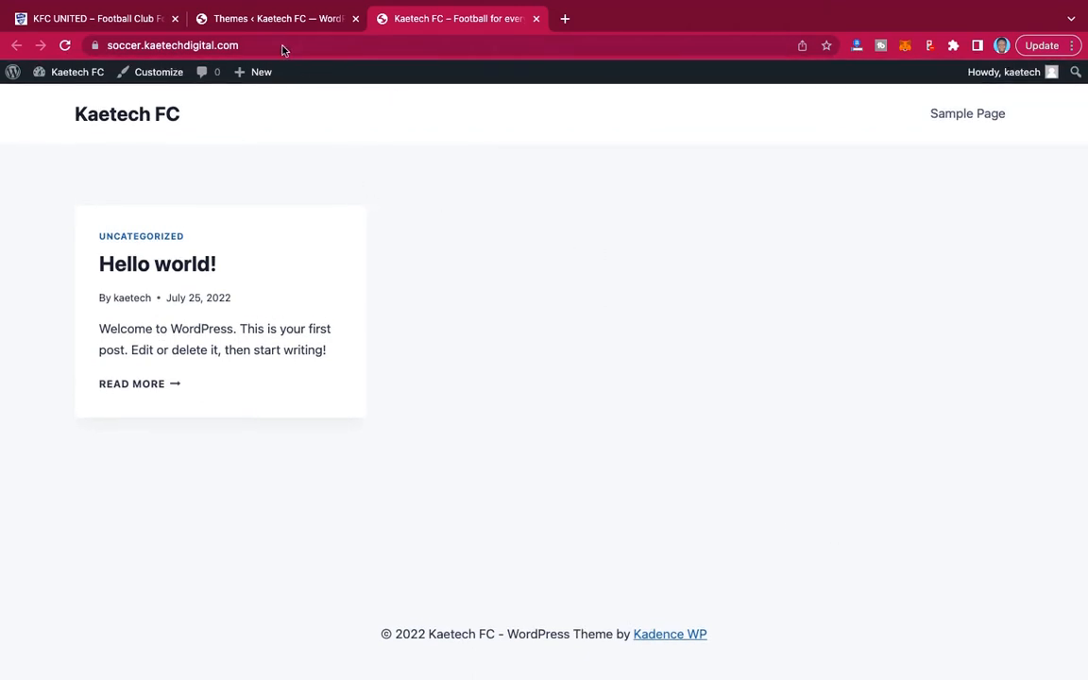
pyautogui.click(277, 21)
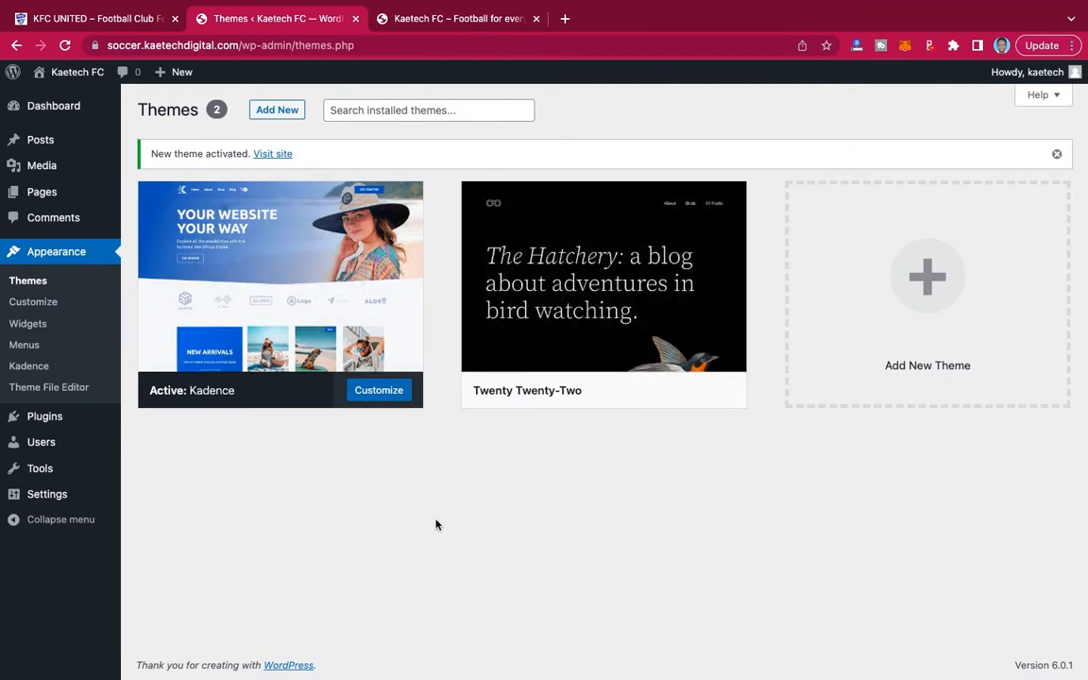
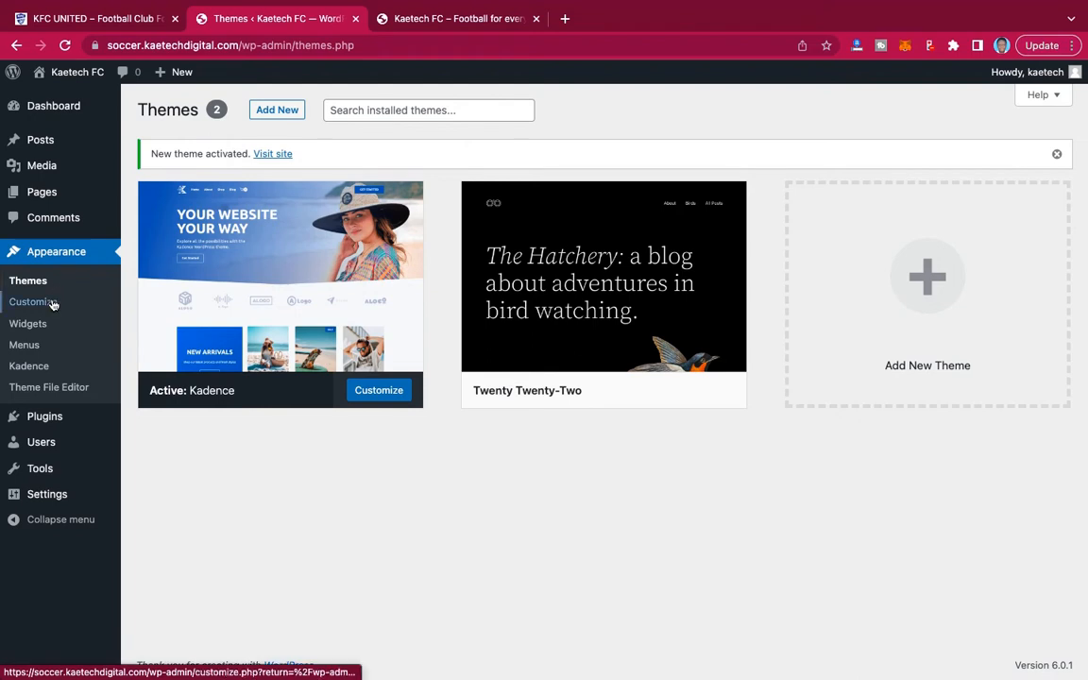
# Find the Elementor Website Builder plugin in the WordPress plugin directory and install it on the Kaetech FC site.
pyautogui.moveTo(44, 442)
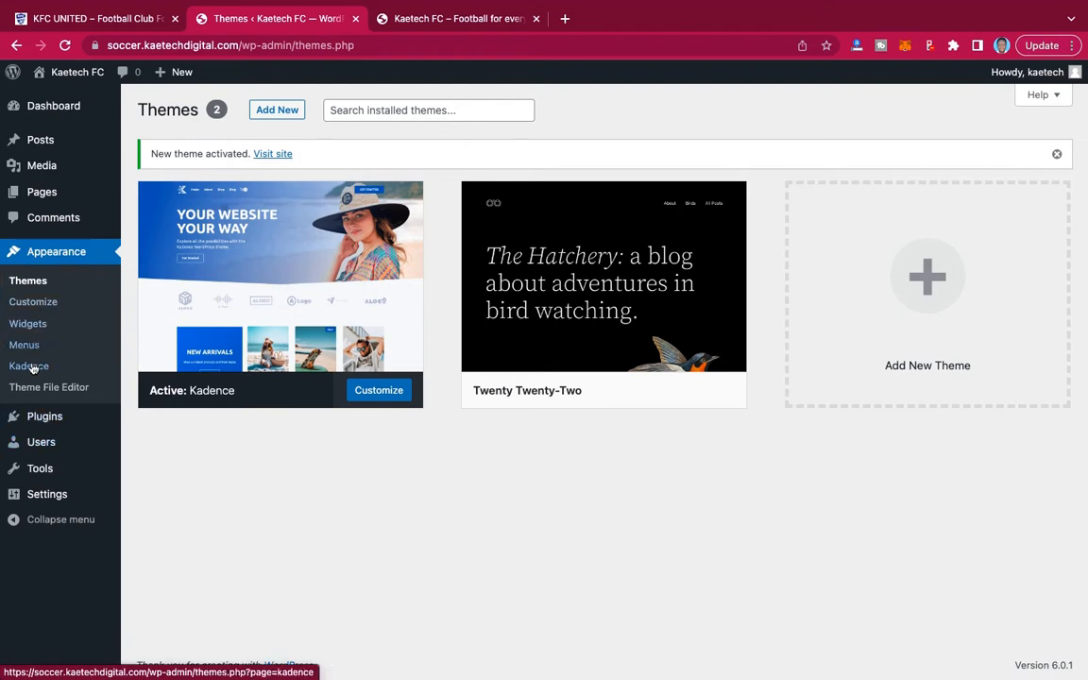
pyautogui.moveTo(34, 418)
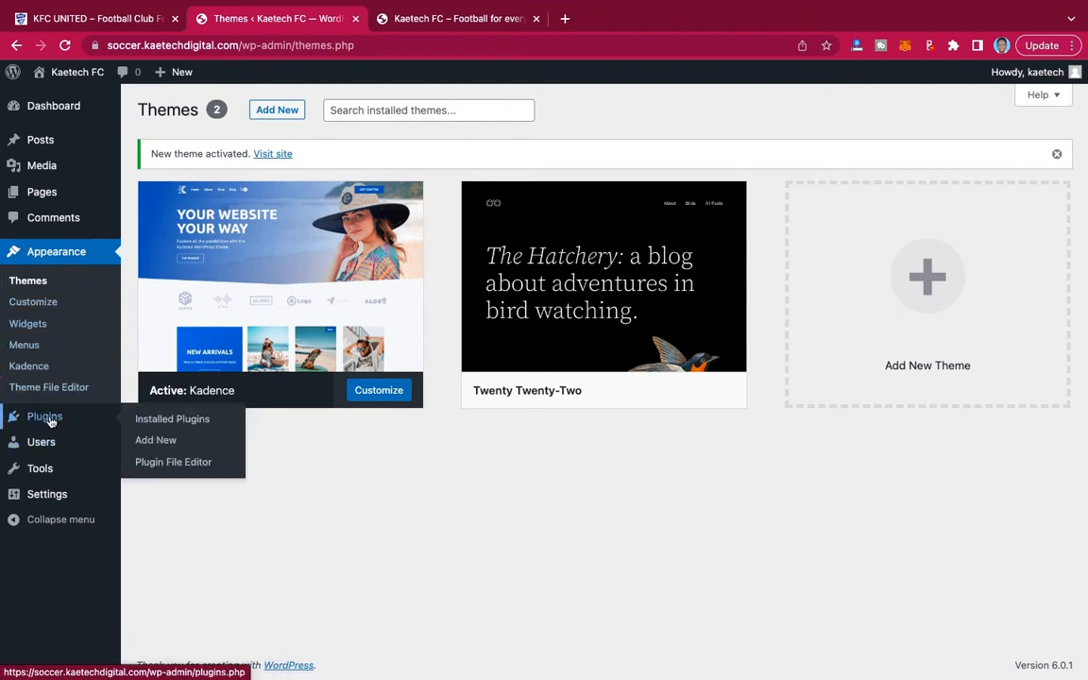
pyautogui.click(179, 421)
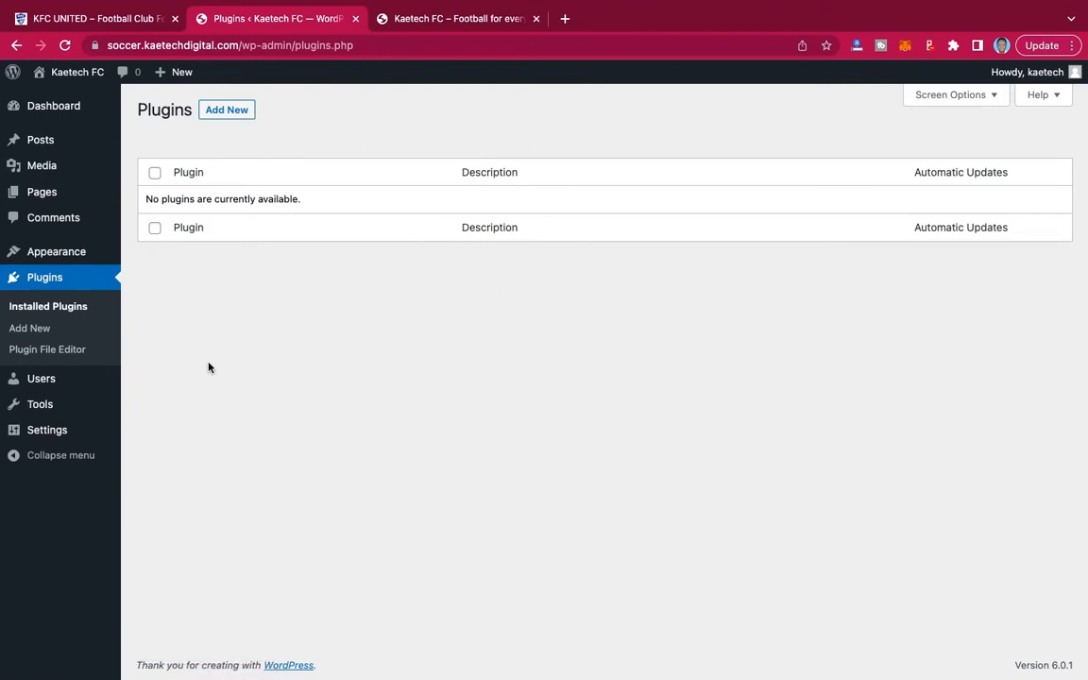
pyautogui.click(232, 112)
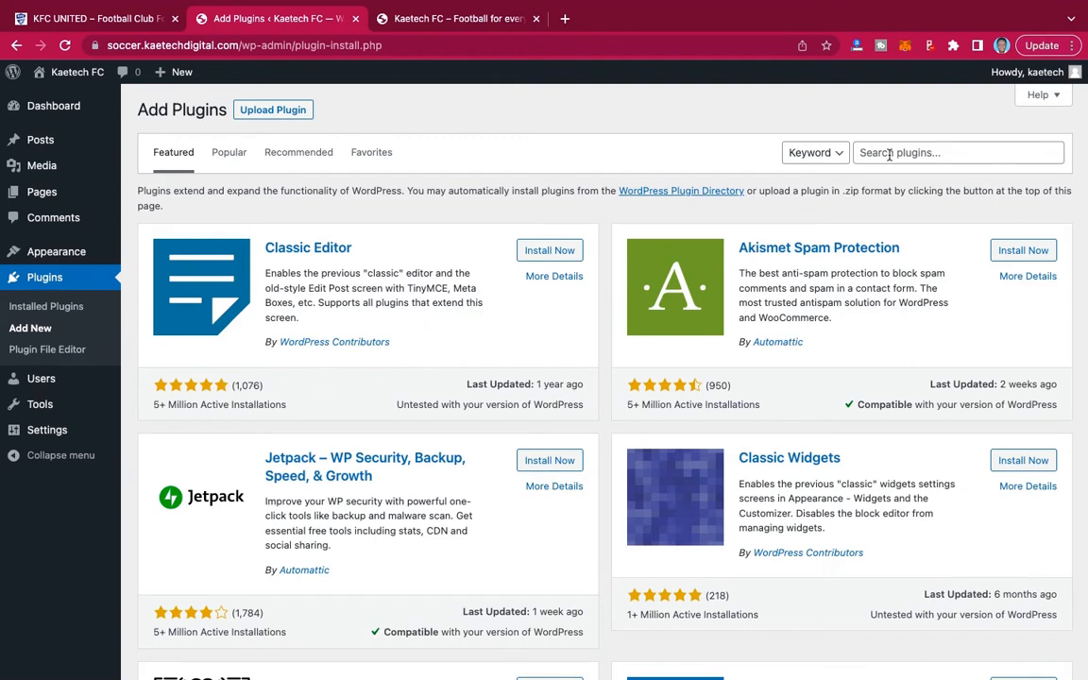
pyautogui.write('elem')
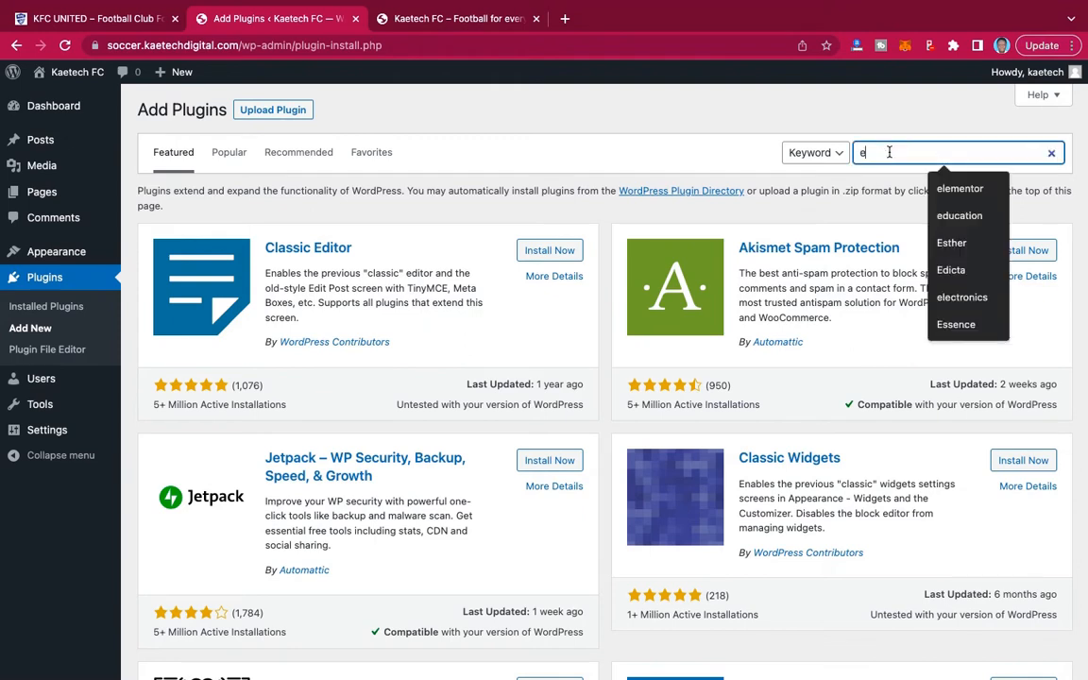
pyautogui.write('entor')
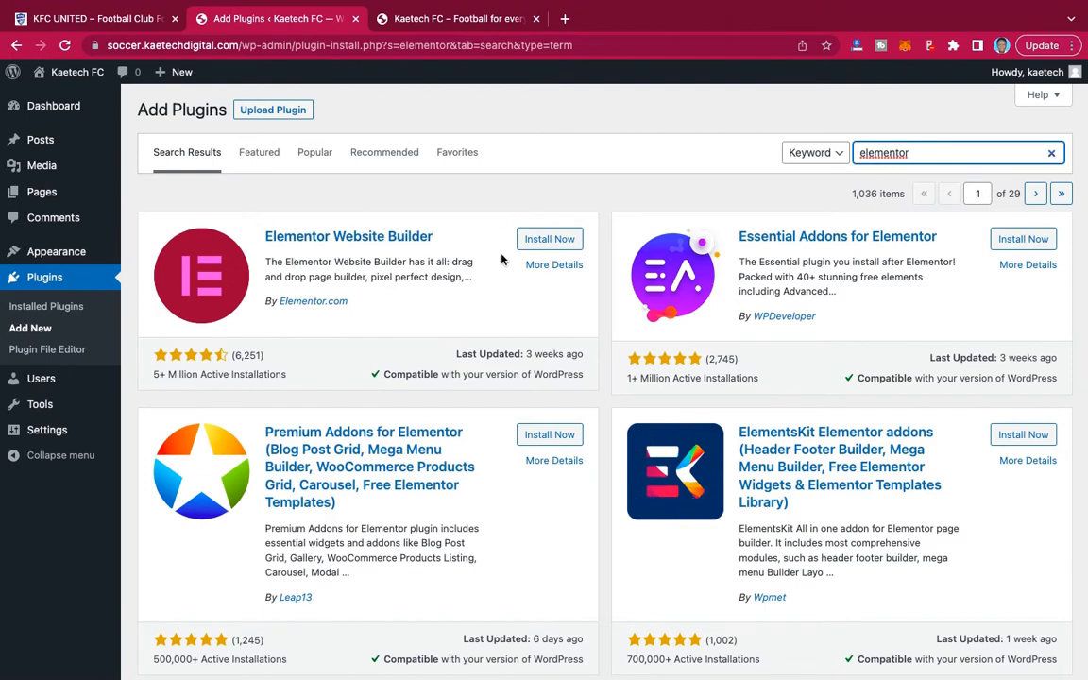
pyautogui.click(553, 241)
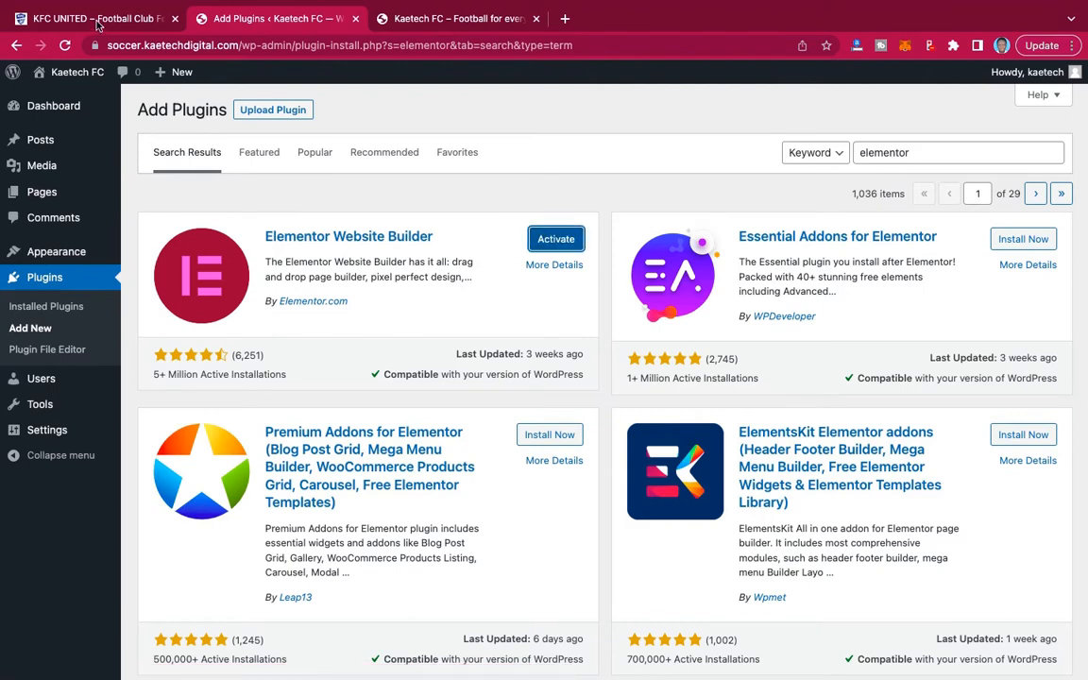
# Open the KFC United demo site's dashboard and review its list of installed plugins.
pyautogui.click(97, 21)
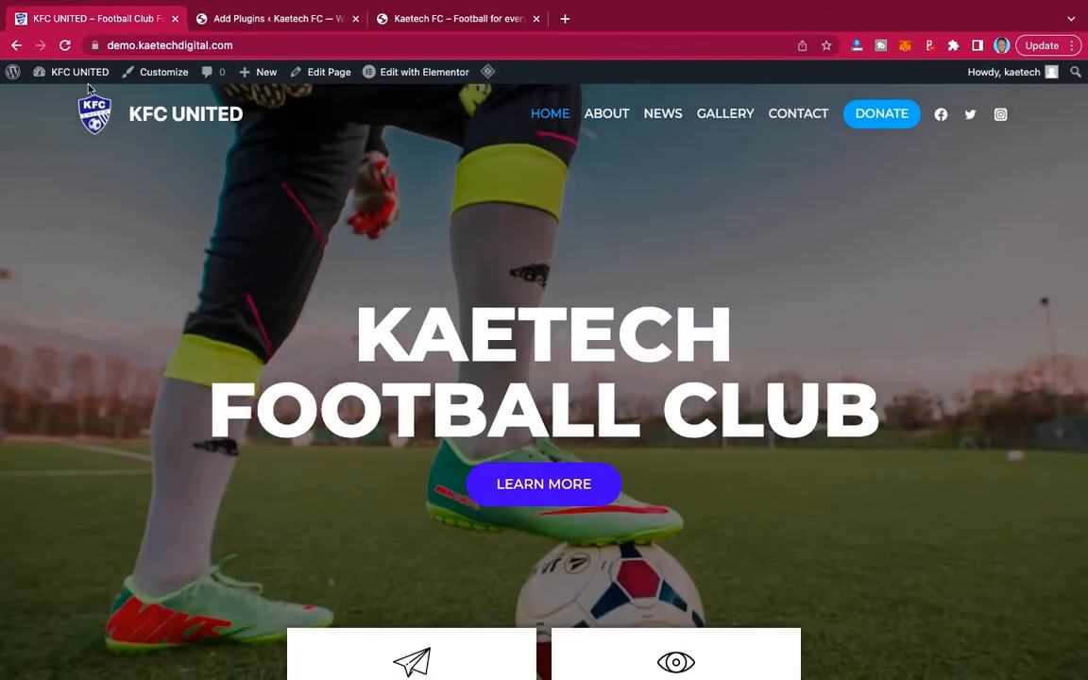
pyautogui.moveTo(102, 75)
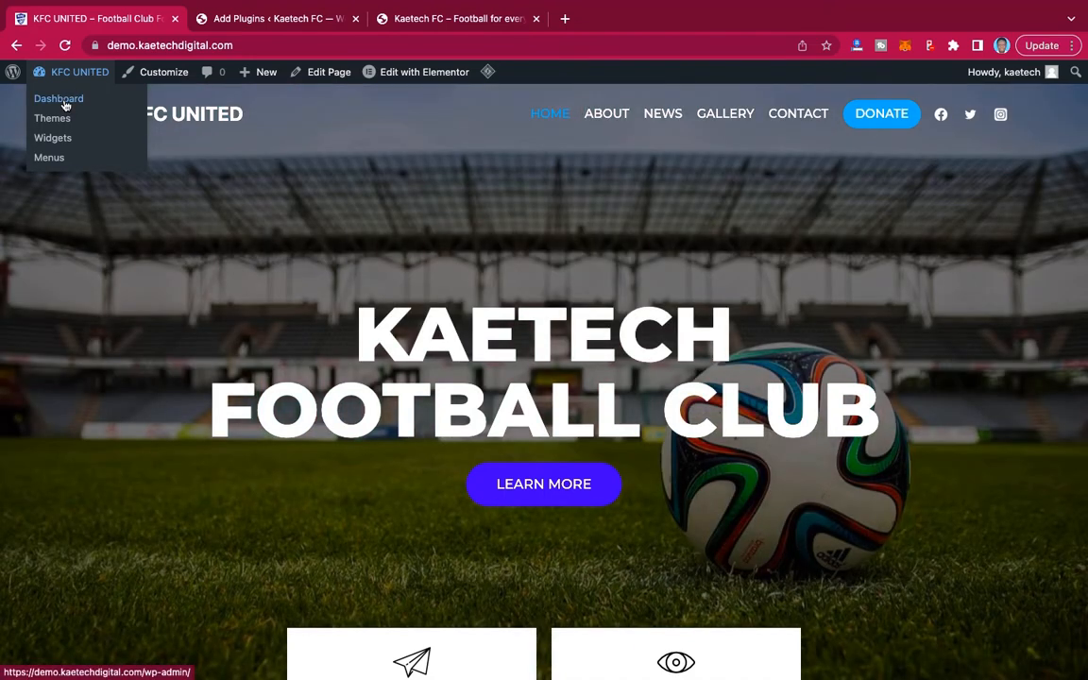
pyautogui.click(62, 100)
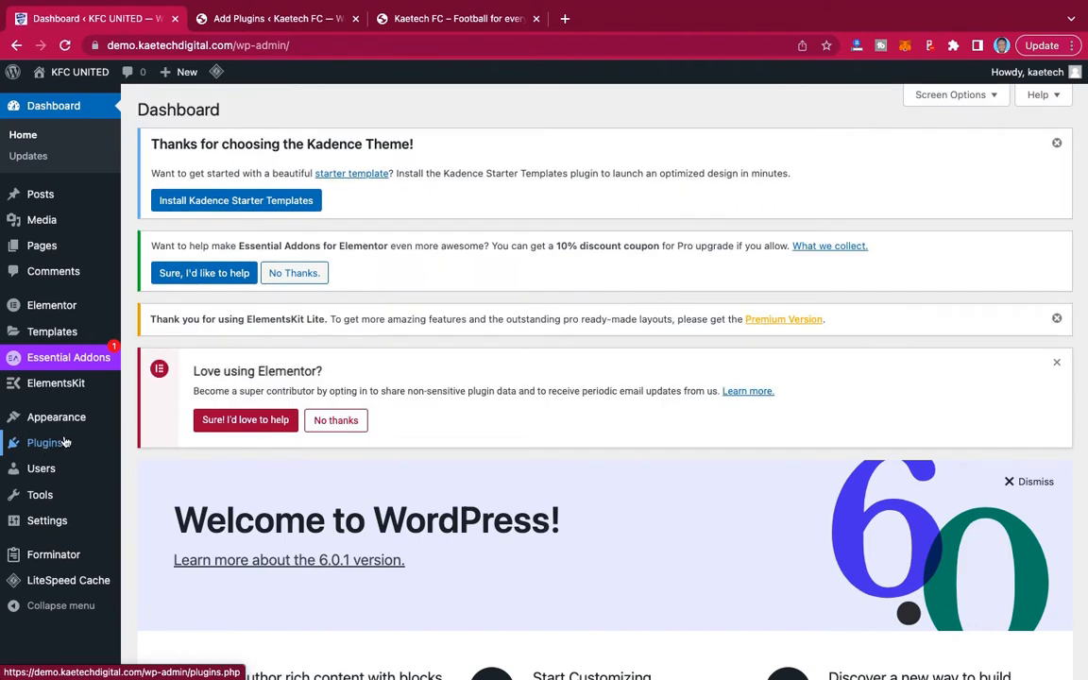
pyautogui.moveTo(44, 443)
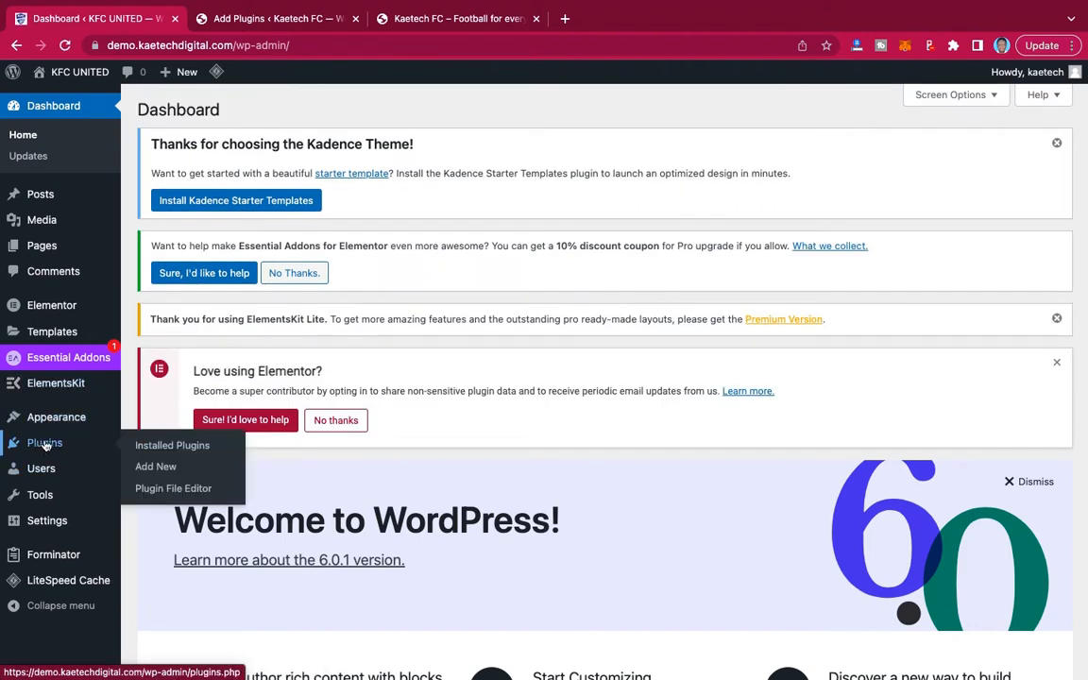
pyautogui.click(168, 451)
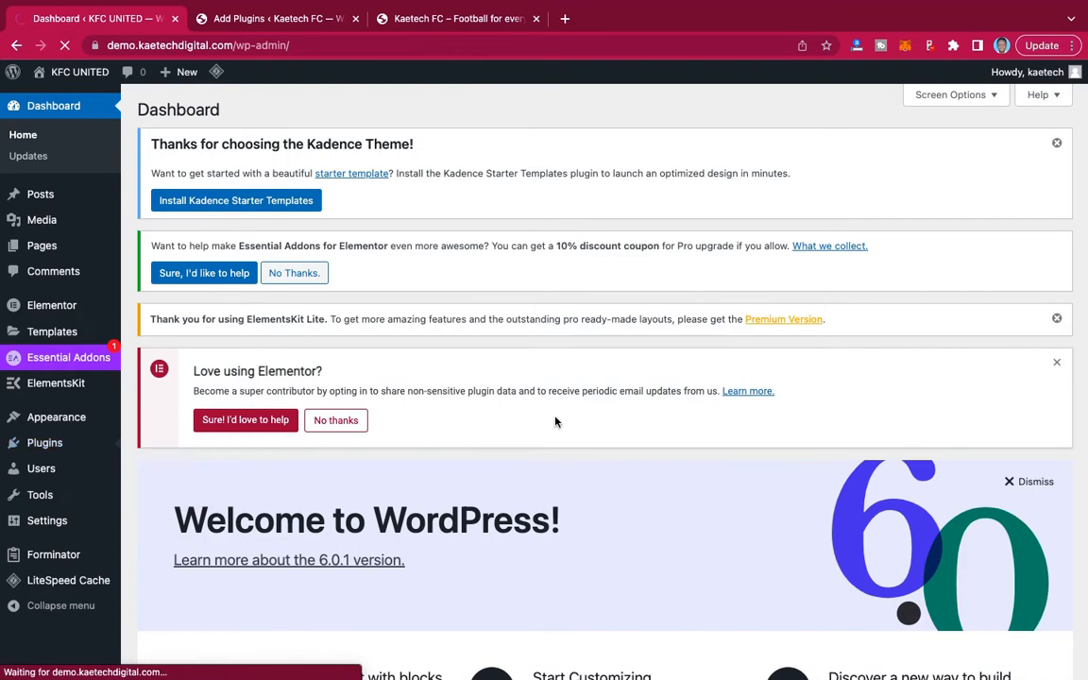
pyautogui.scroll(-5, 555, 421)
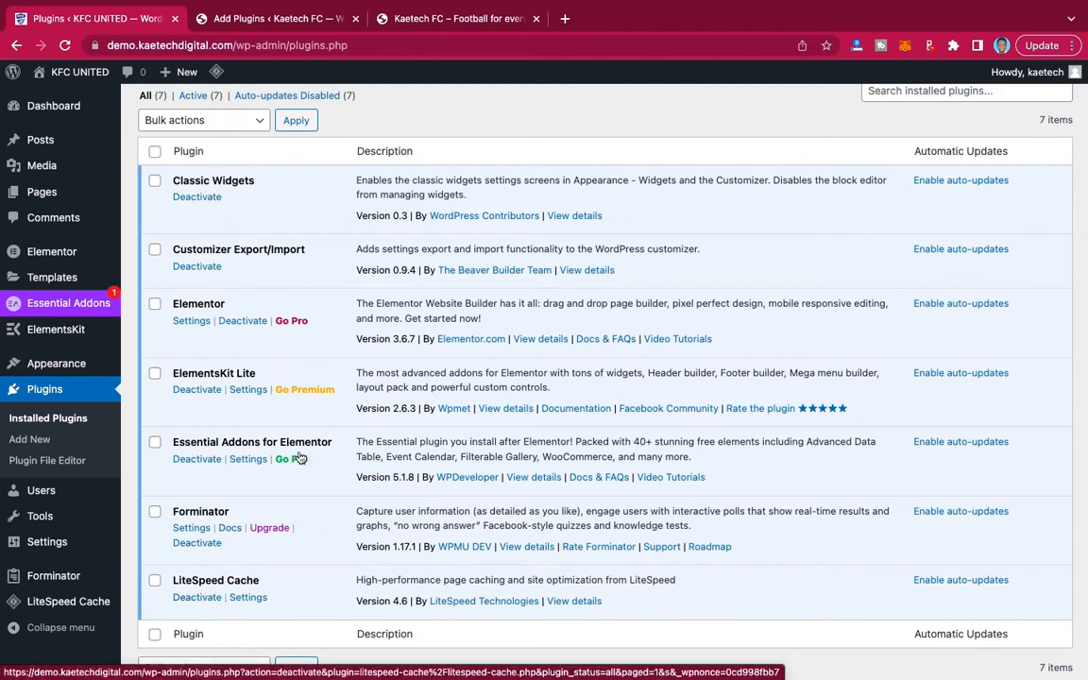
# Compare the demo's plugin list with the Kaetech FC search results, and install Essential Addons for Elementor and ElementsKit Elementor addons.
pyautogui.click(266, 19)
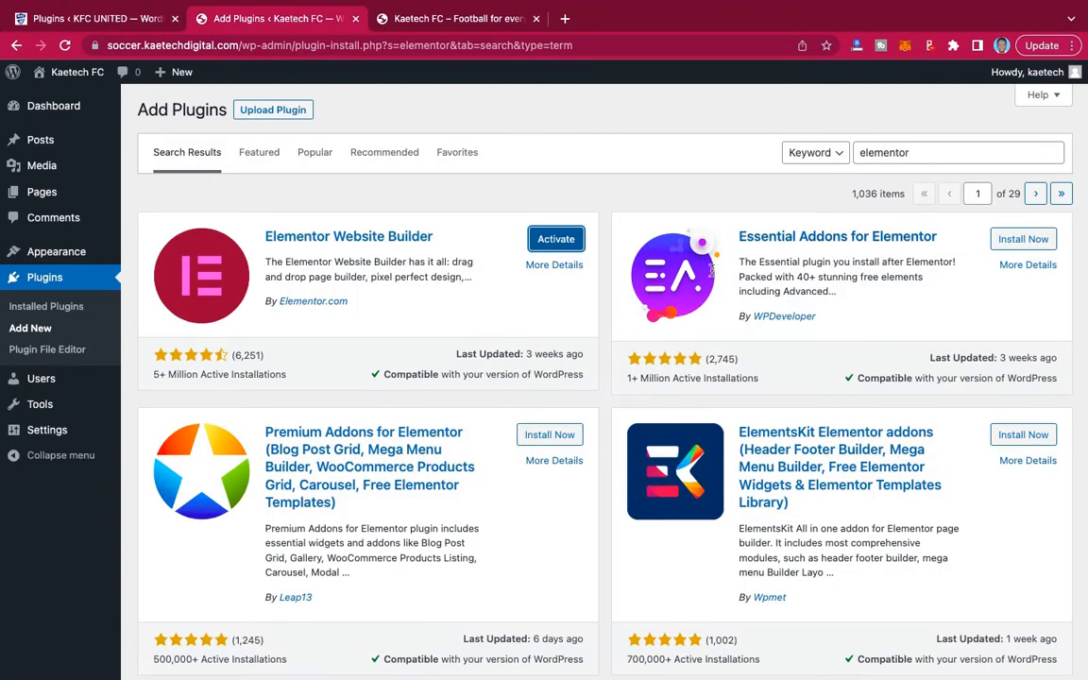
pyautogui.click(127, 19)
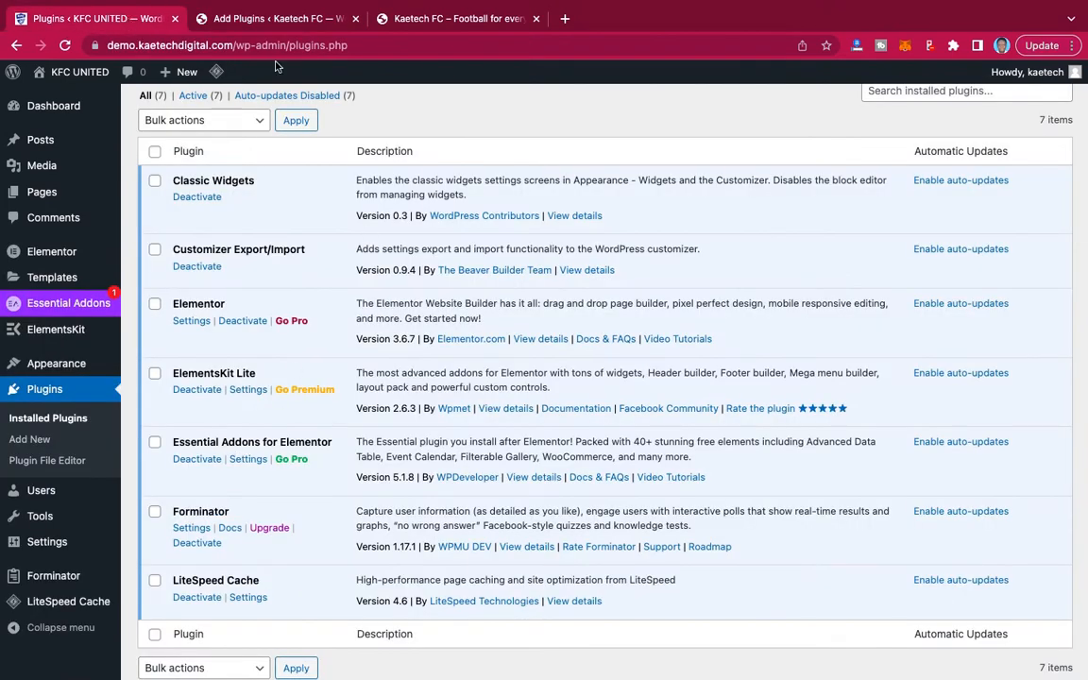
pyautogui.click(274, 23)
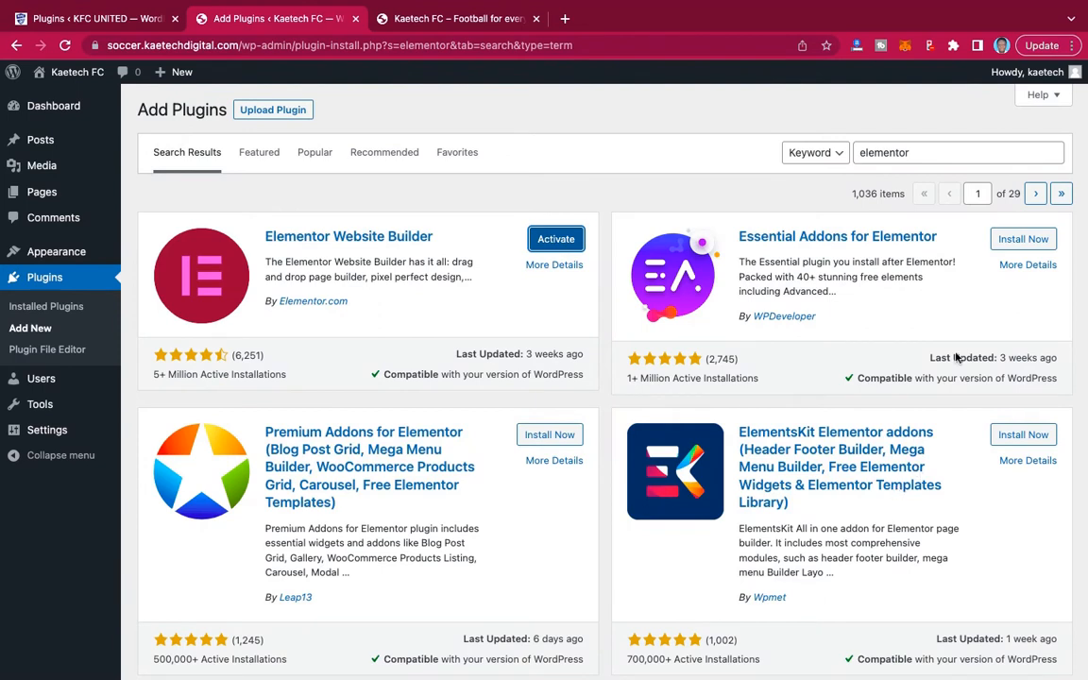
pyautogui.click(1016, 239)
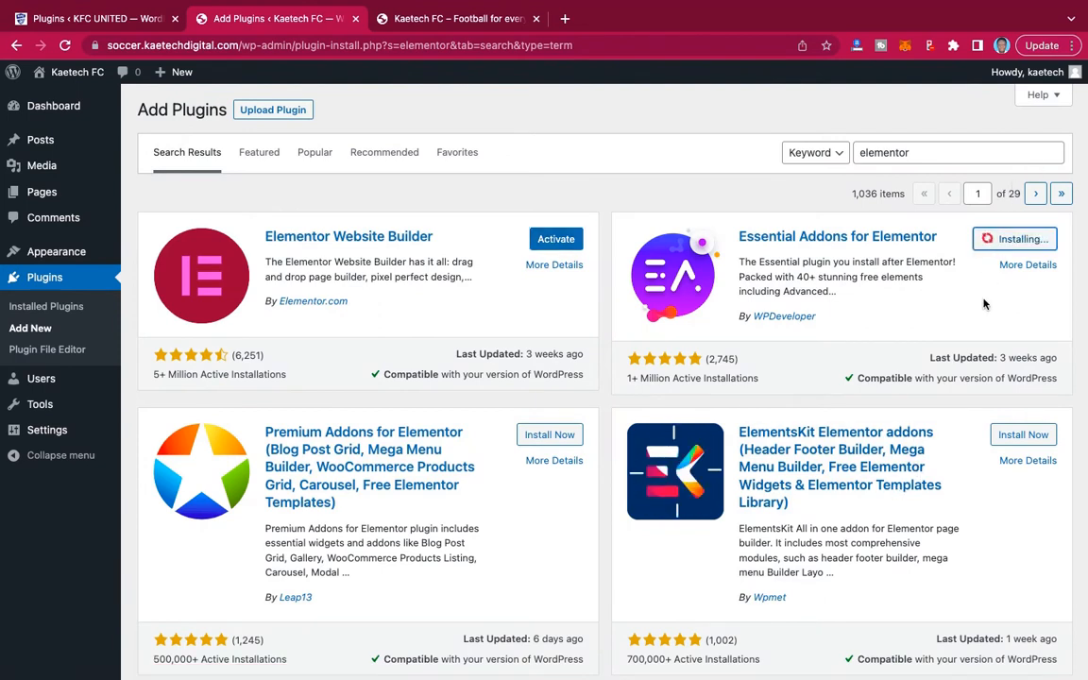
pyautogui.click(1001, 434)
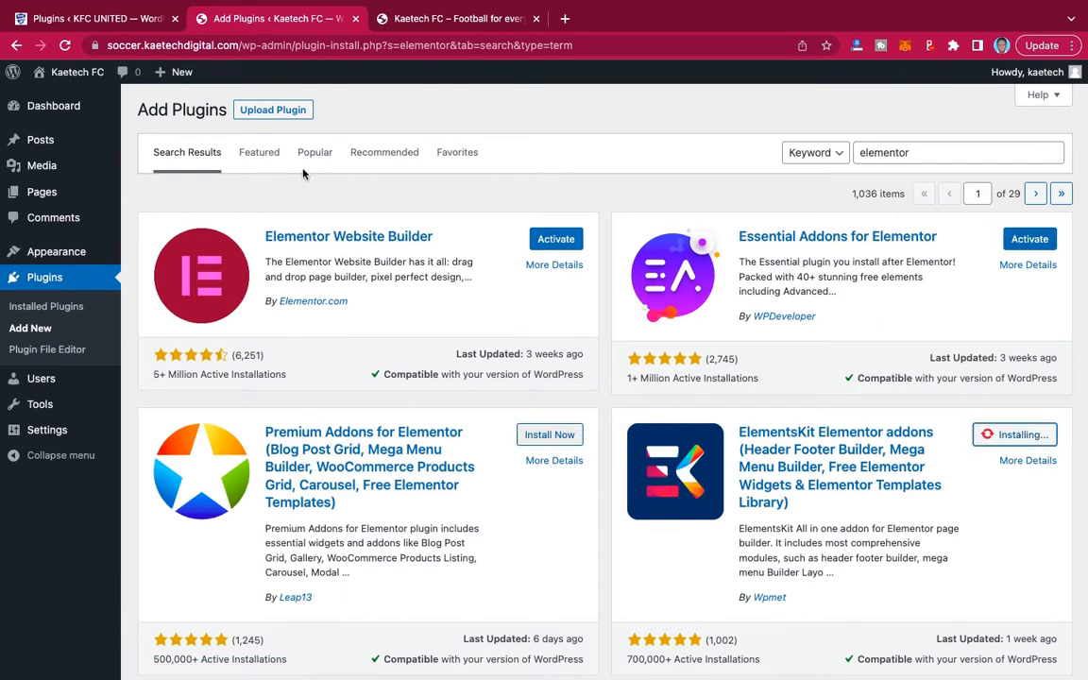
# Recheck the demo site's plugin list, then search the Kaetech FC plugin directory for "litespeed" and install LiteSpeed Cache.
pyautogui.click(127, 19)
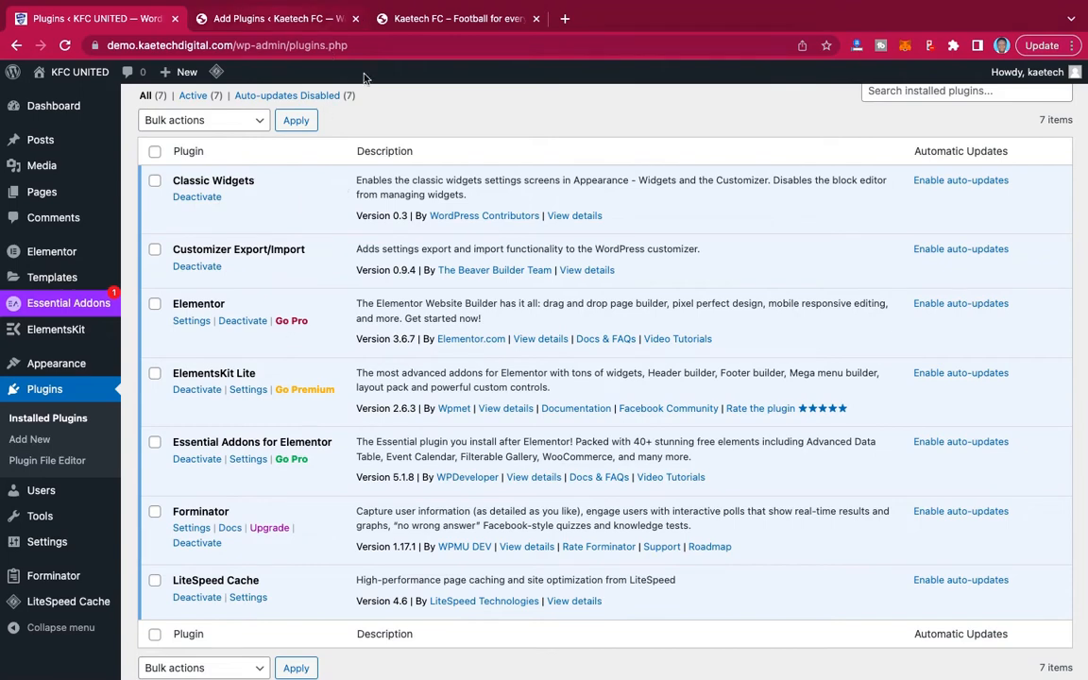
pyautogui.click(283, 18)
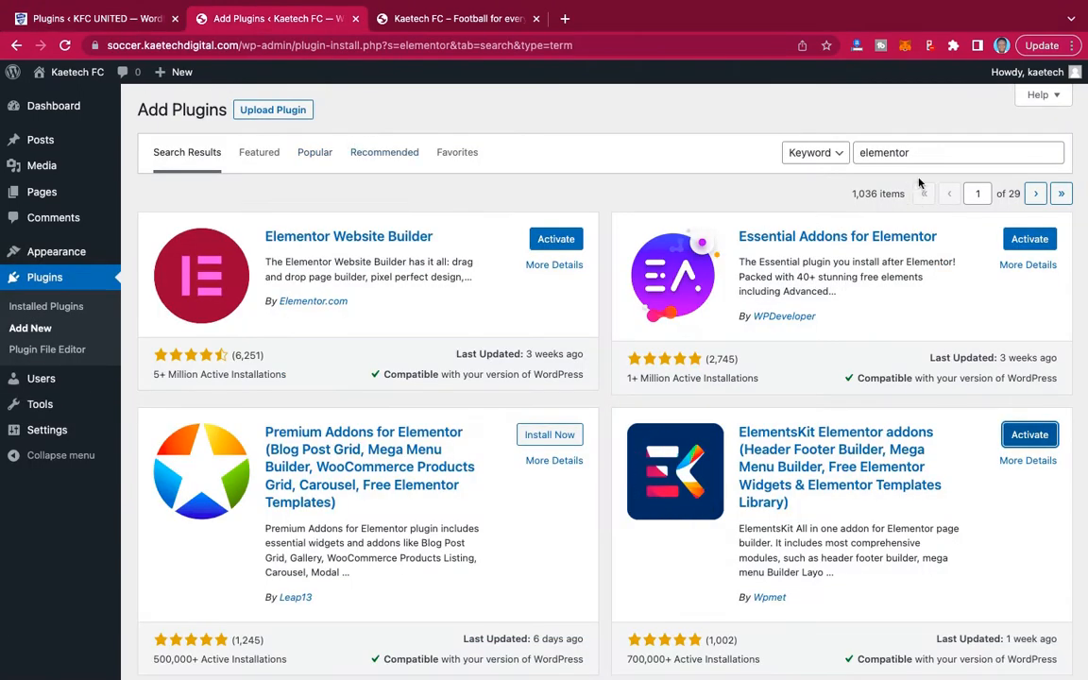
pyautogui.doubleClick(911, 153)
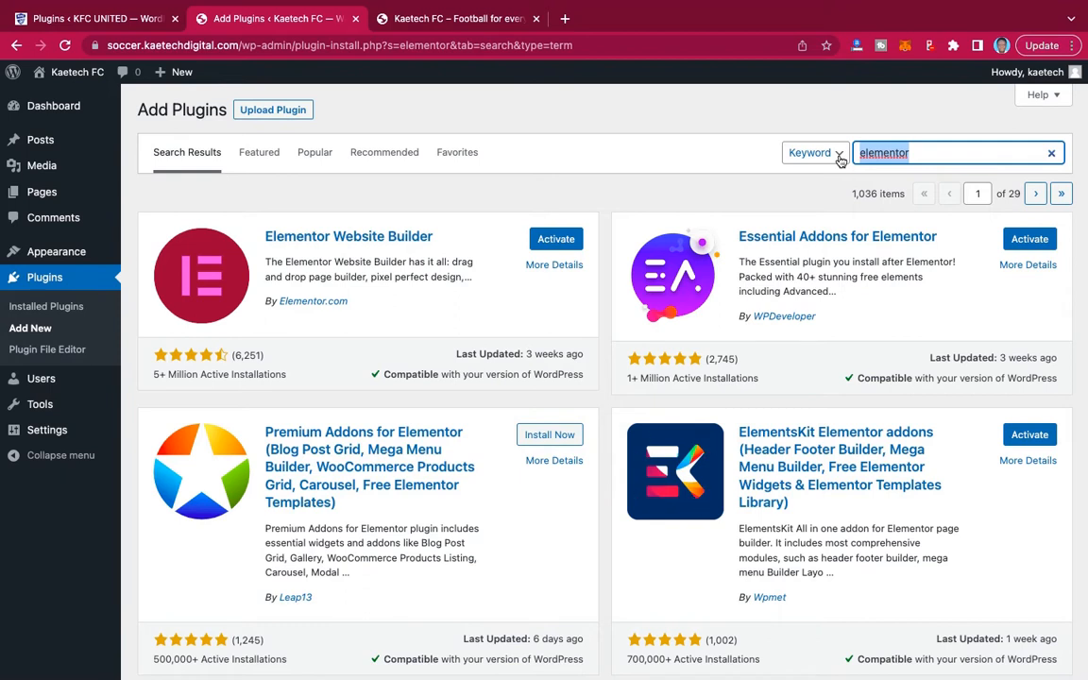
pyautogui.write('lites')
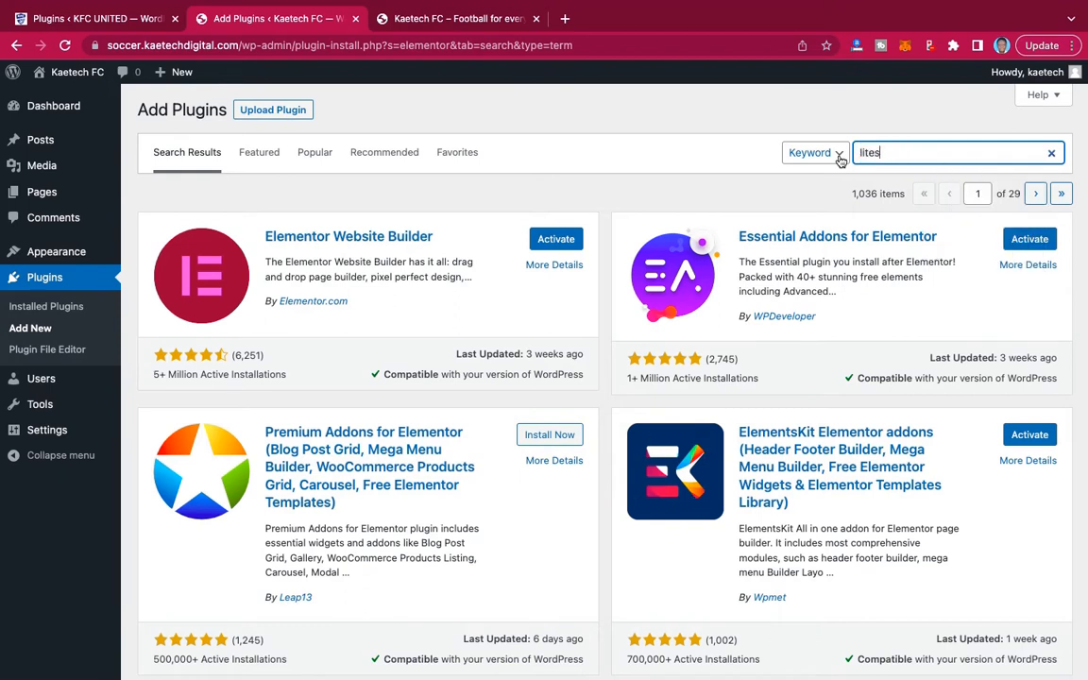
pyautogui.write('peed')
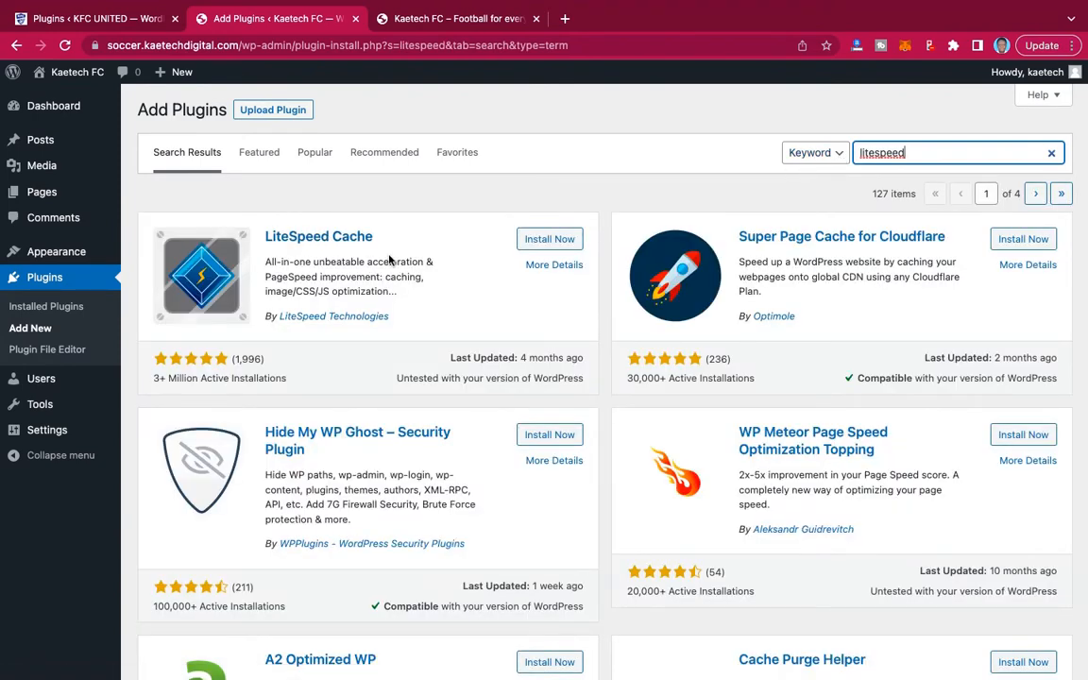
pyautogui.click(560, 241)
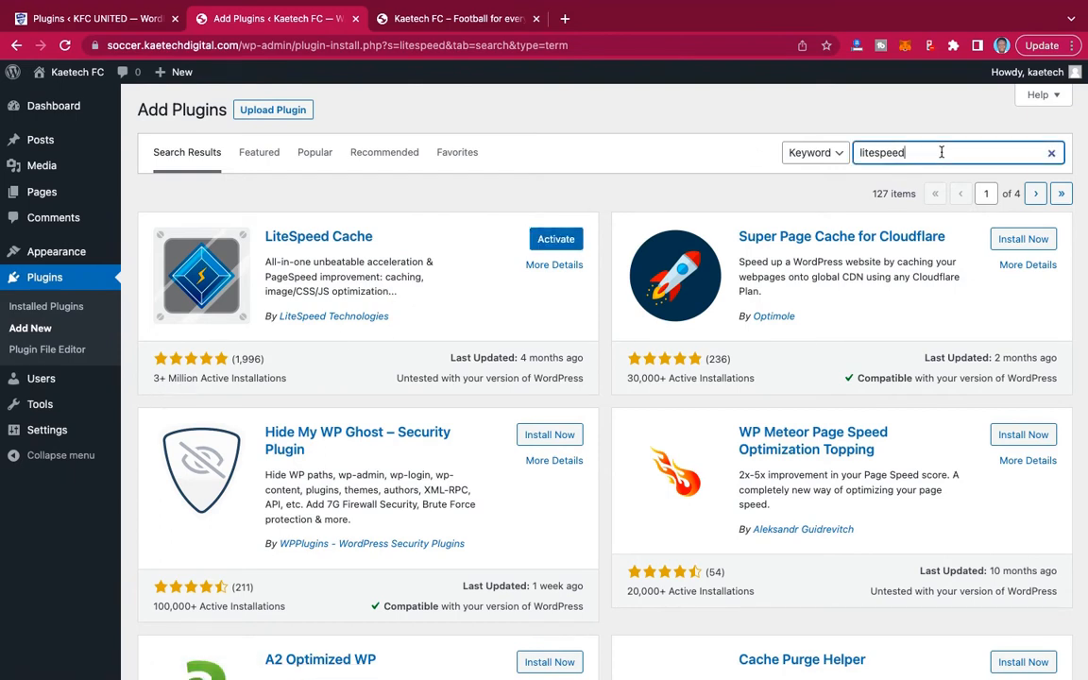
# Search the plugin directory for "classic widget" and install the Classic Widgets plugin by WordPress Contributors.
pyautogui.moveTo(942, 153); pyautogui.dragTo(791, 151)
pyautogui.write('classic')
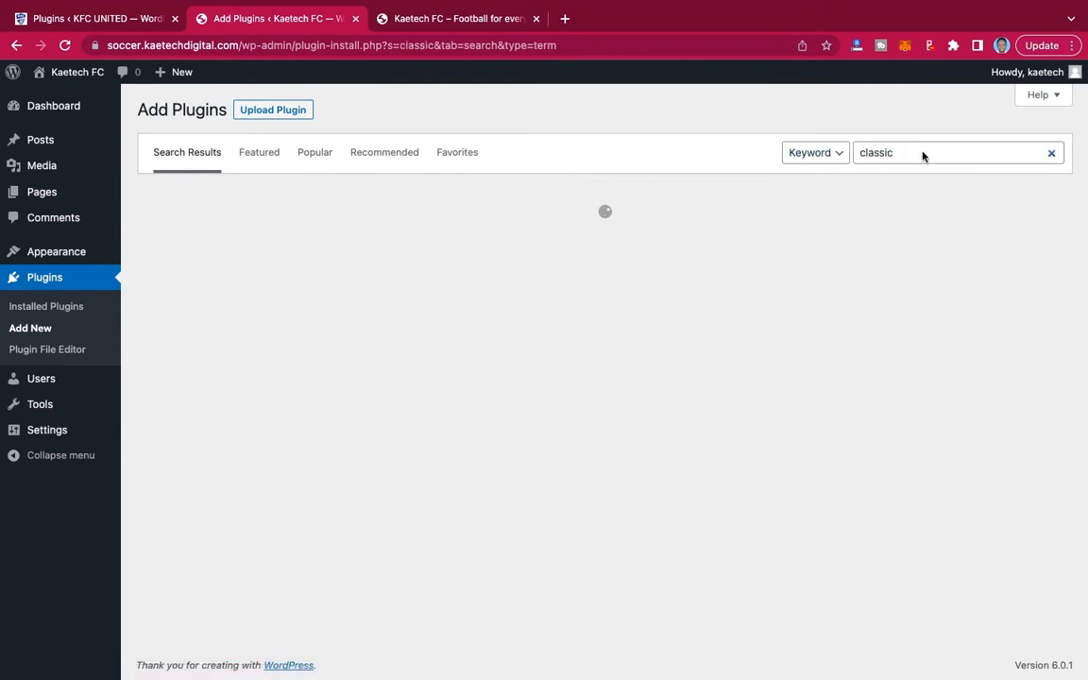
pyautogui.write(' widget')
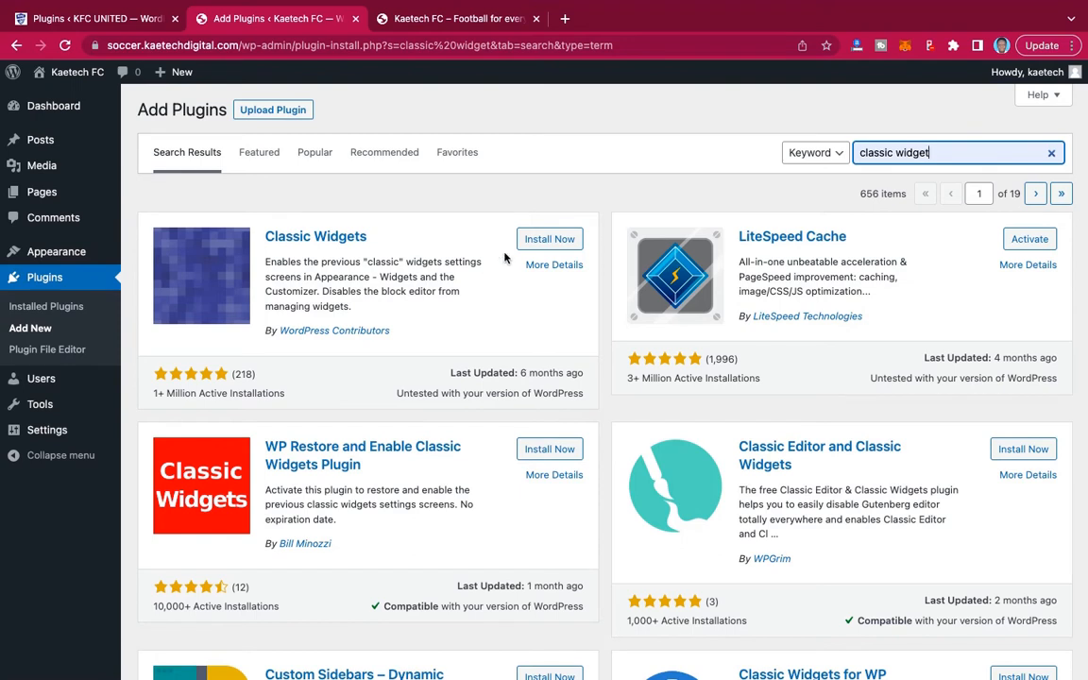
pyautogui.click(564, 240)
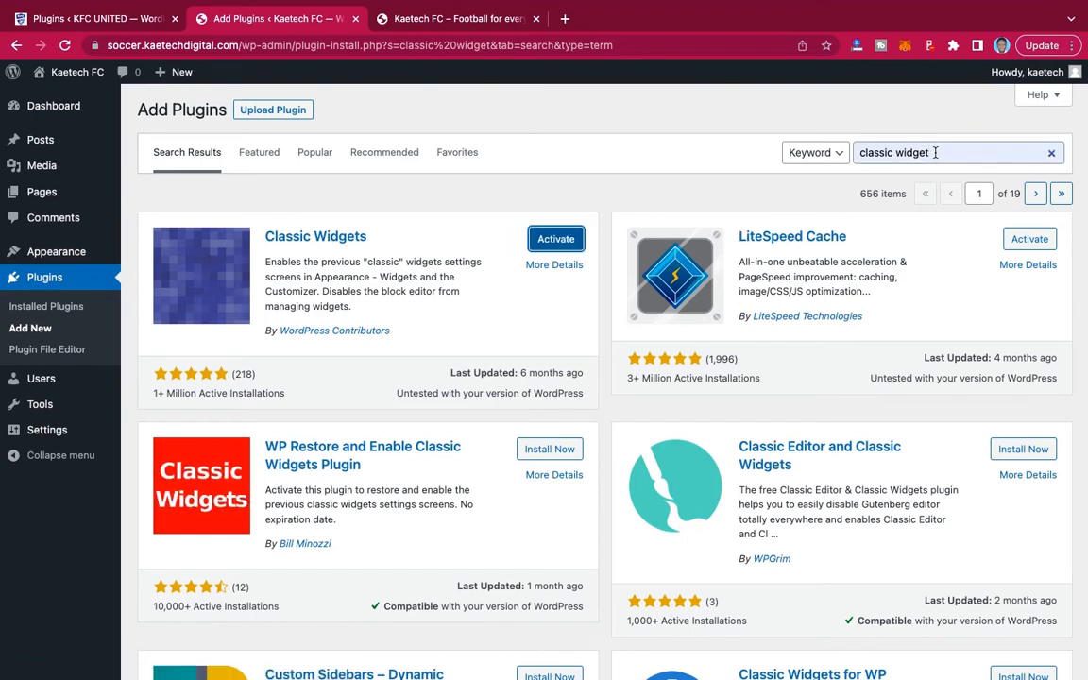
# Search the plugin directory for "forminator" and install the Forminator contact form plugin by WPMU DEV.
pyautogui.moveTo(934, 152); pyautogui.dragTo(855, 152)
pyautogui.write('form')
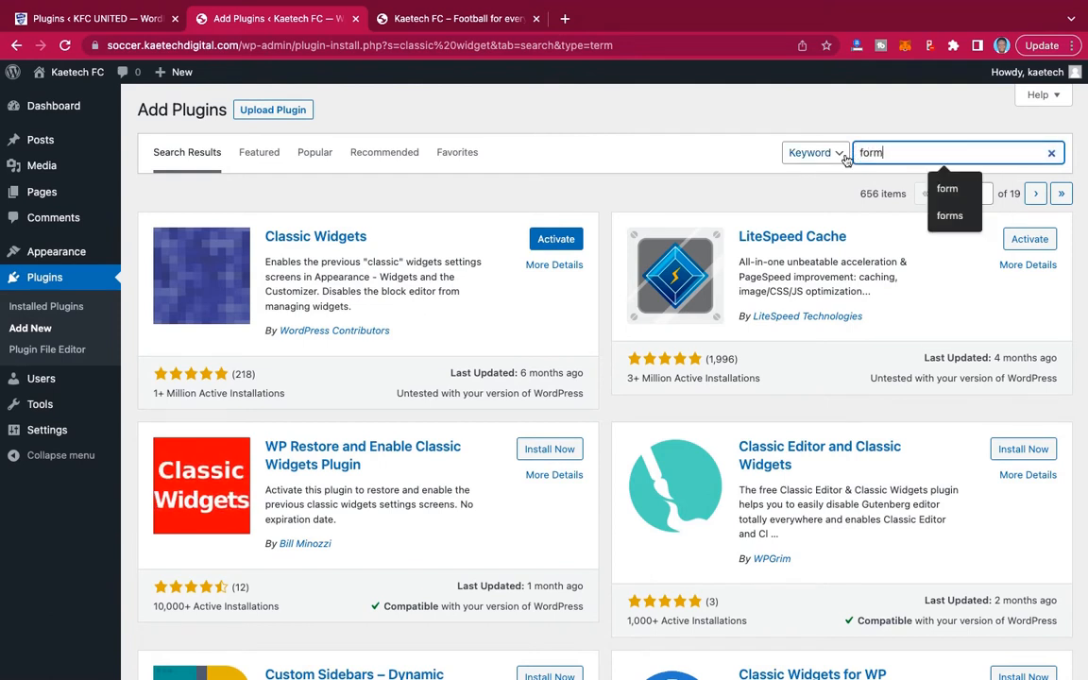
pyautogui.write('inator')
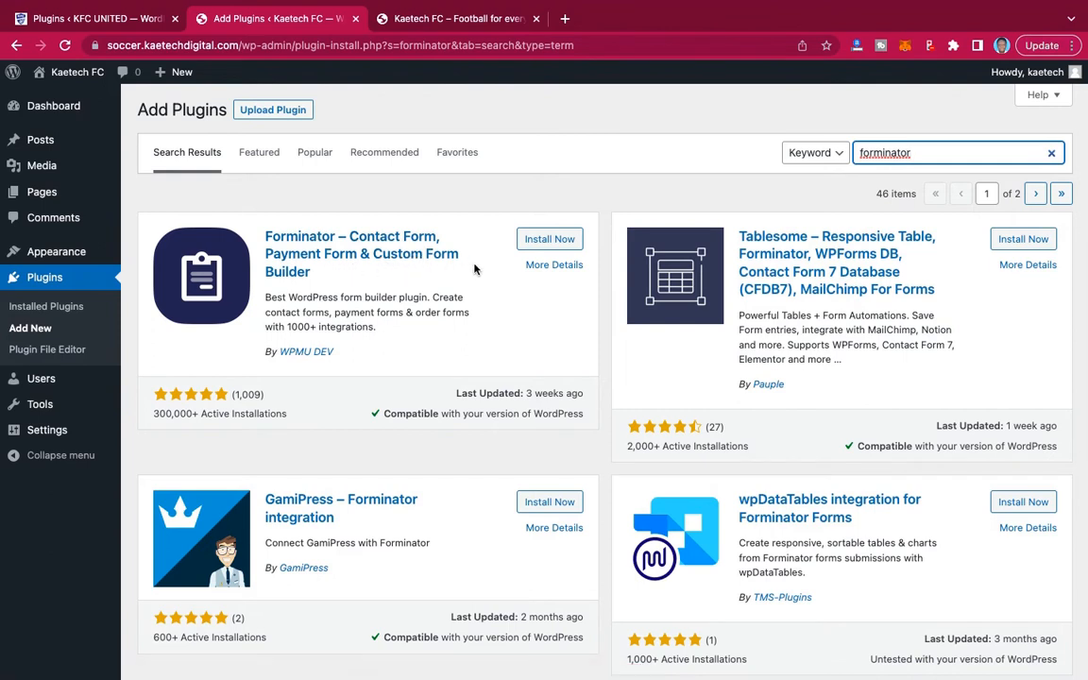
pyautogui.click(538, 240)
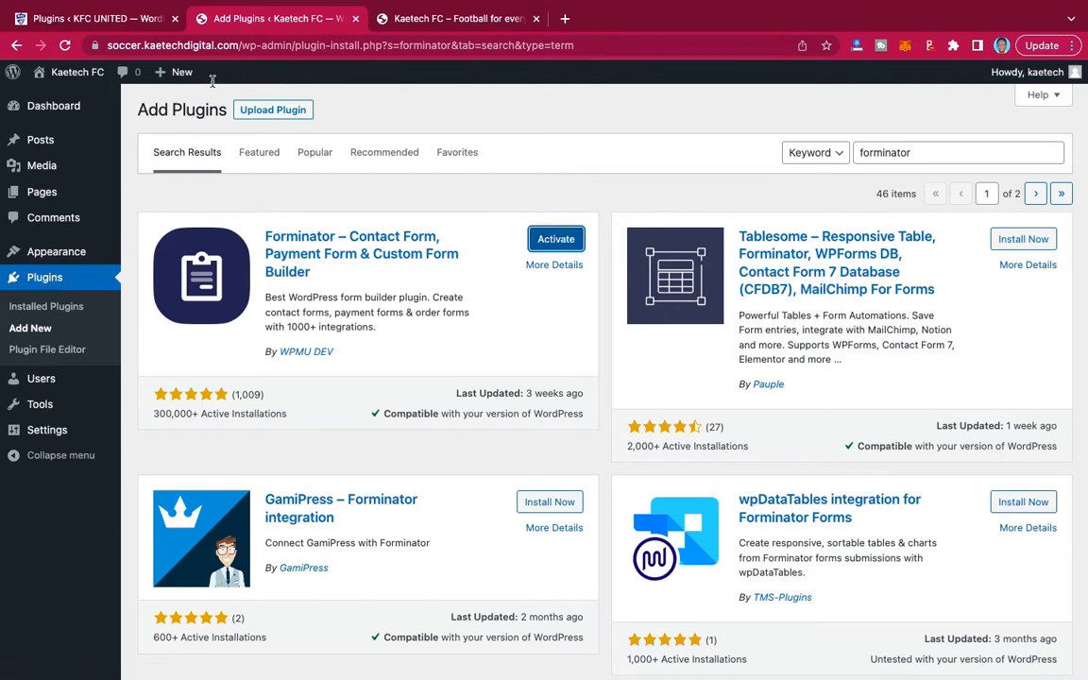
# Check the demo site's plugin list once more, reopen the demo's front page, and return to the Kaetech FC admin.
pyautogui.click(109, 19)
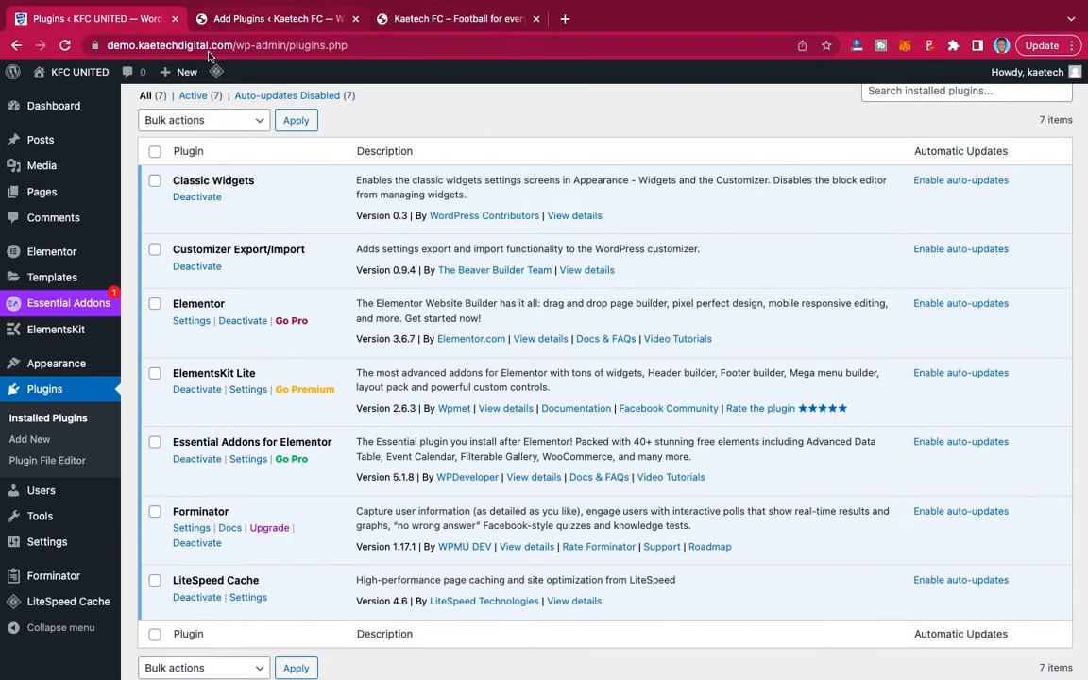
pyautogui.click(57, 92)
pyautogui.click(255, 21)
# Open the Kaetech FC site's installed plugins and bulk-activate all of them.
pyautogui.moveTo(39, 257)
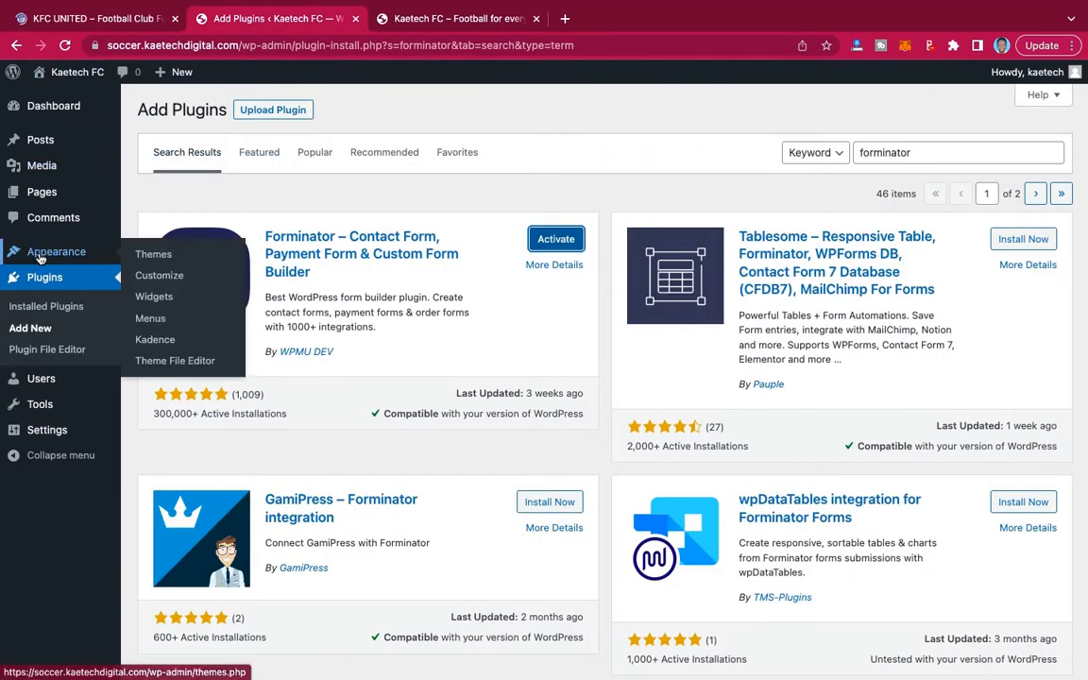
pyautogui.click(55, 309)
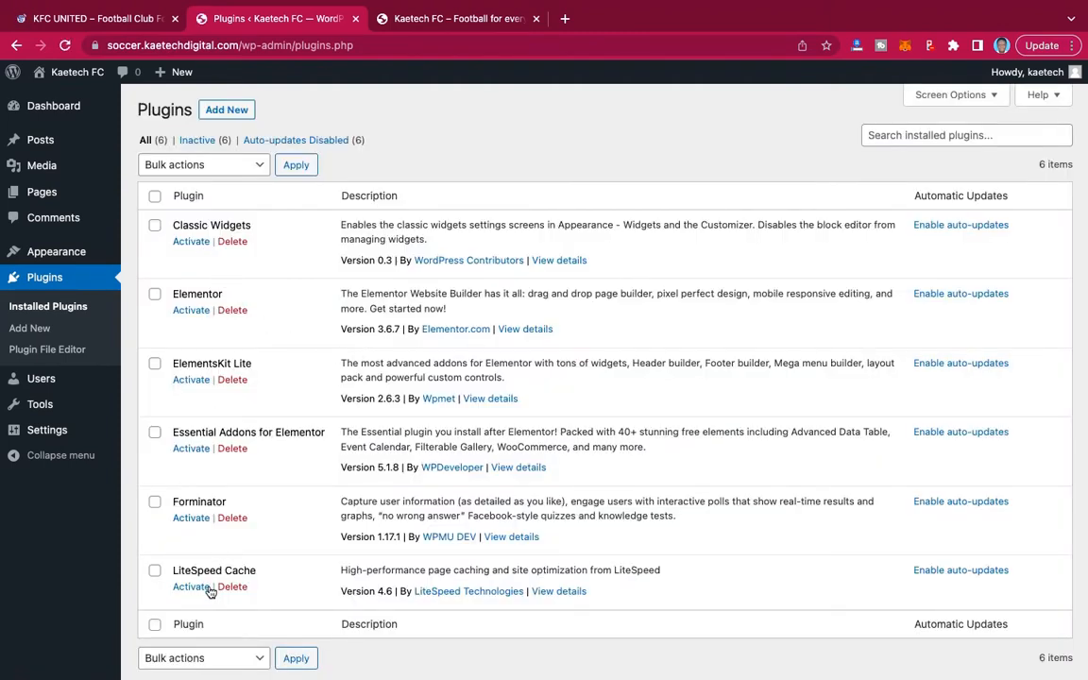
pyautogui.click(155, 198)
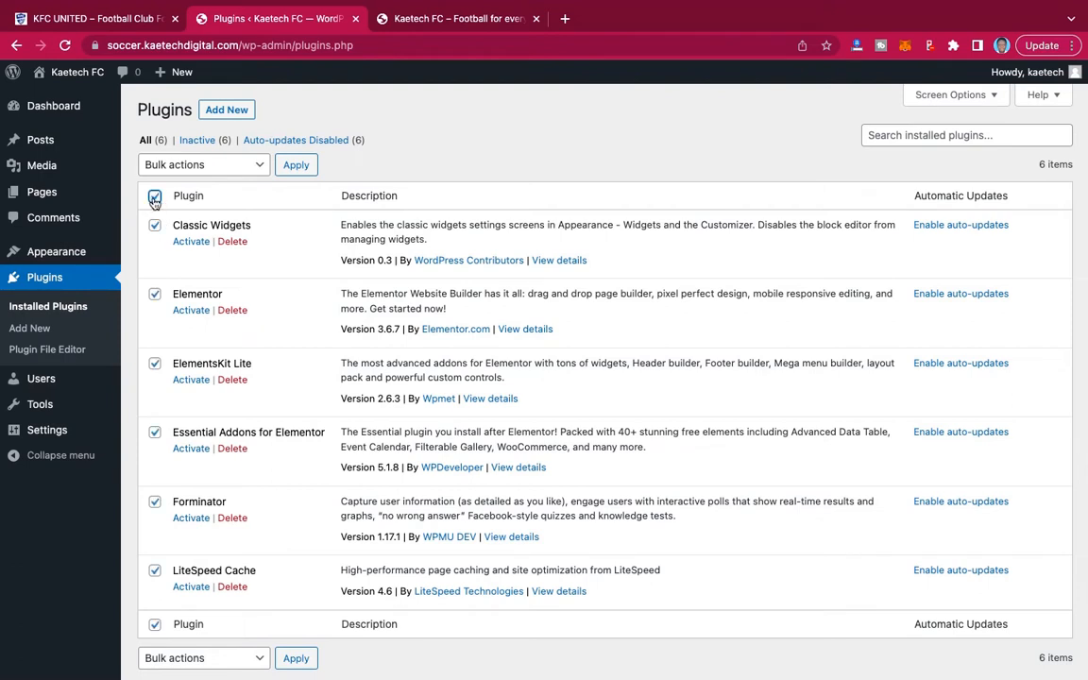
pyautogui.click(226, 166)
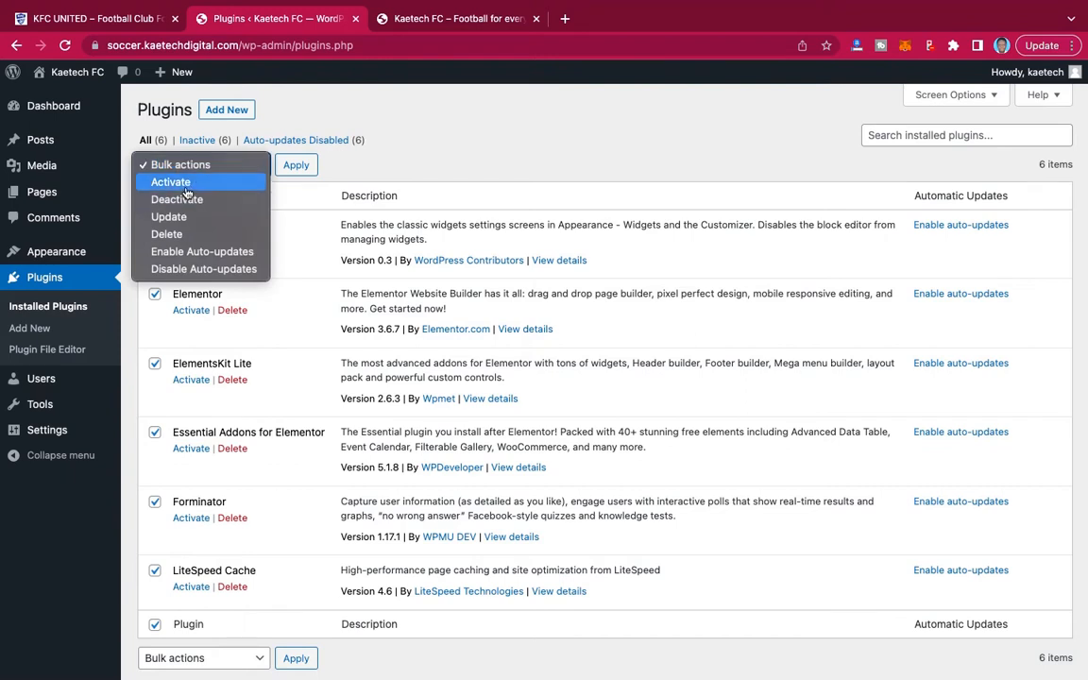
pyautogui.click(186, 186)
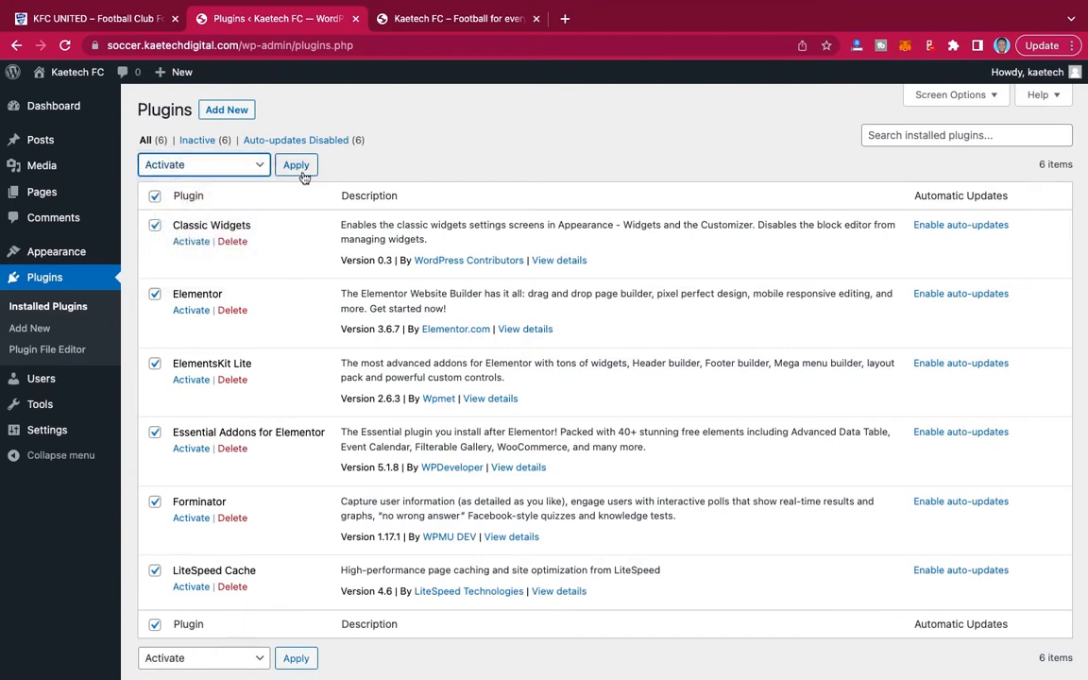
pyautogui.click(297, 166)
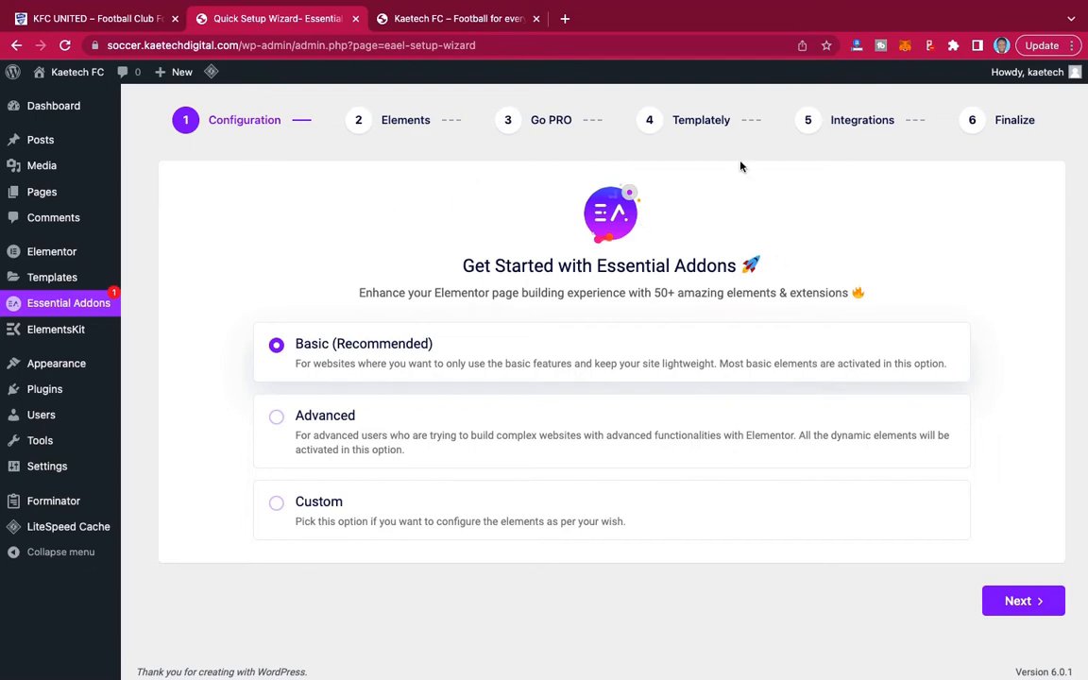
# Choose the Basic configuration in the Essential Addons setup wizard and enable Post Grid, Post Timeline, Advanced Data Table and Event Calendar.
pyautogui.click(1016, 601)
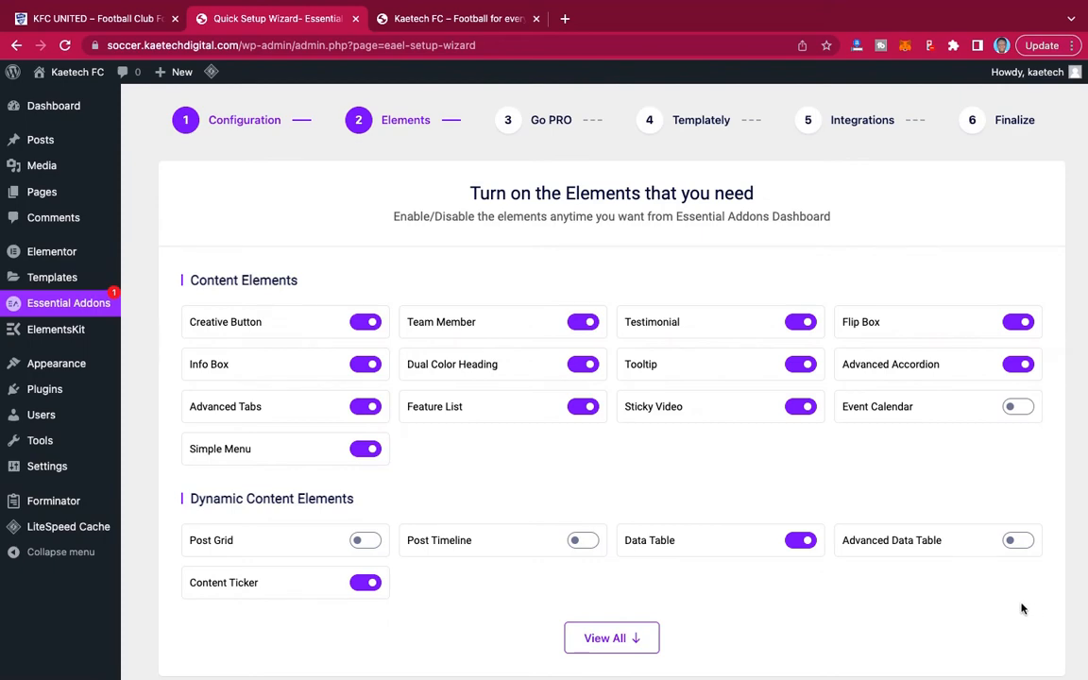
pyautogui.scroll(-3, 808, 478)
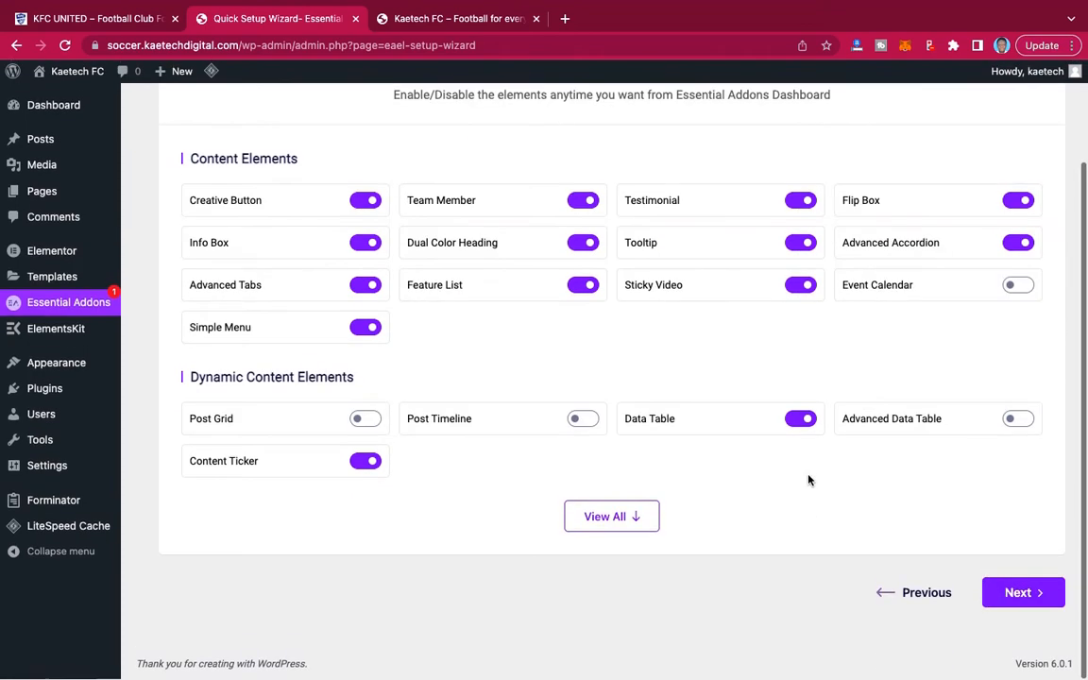
pyautogui.scroll(3, 808, 478)
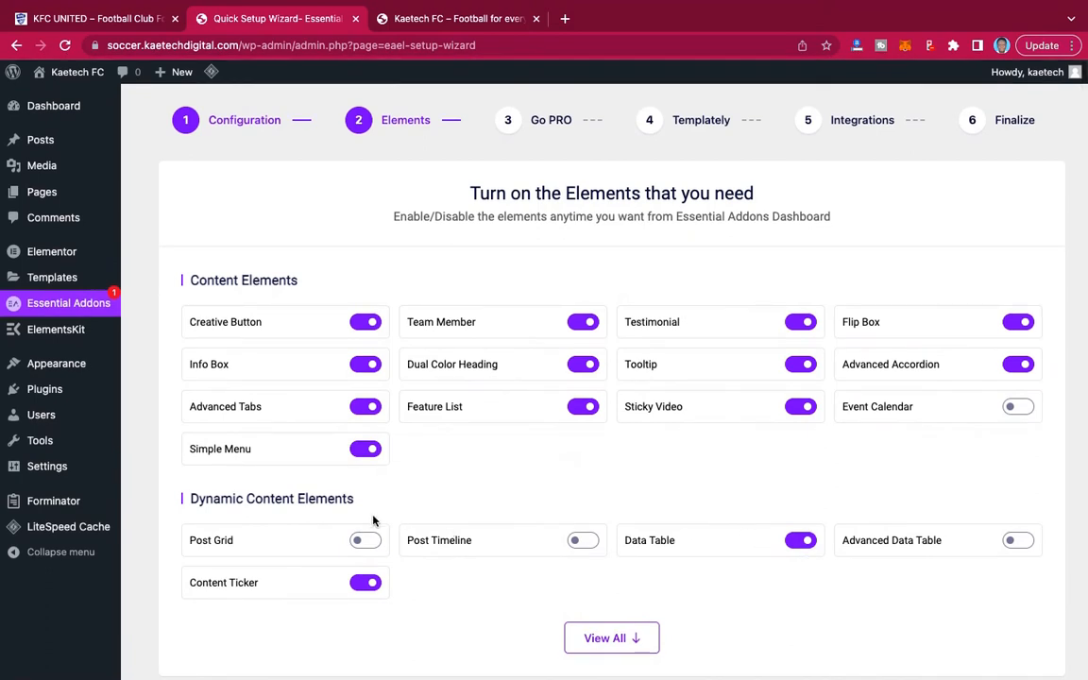
pyautogui.click(365, 540)
pyautogui.click(584, 541)
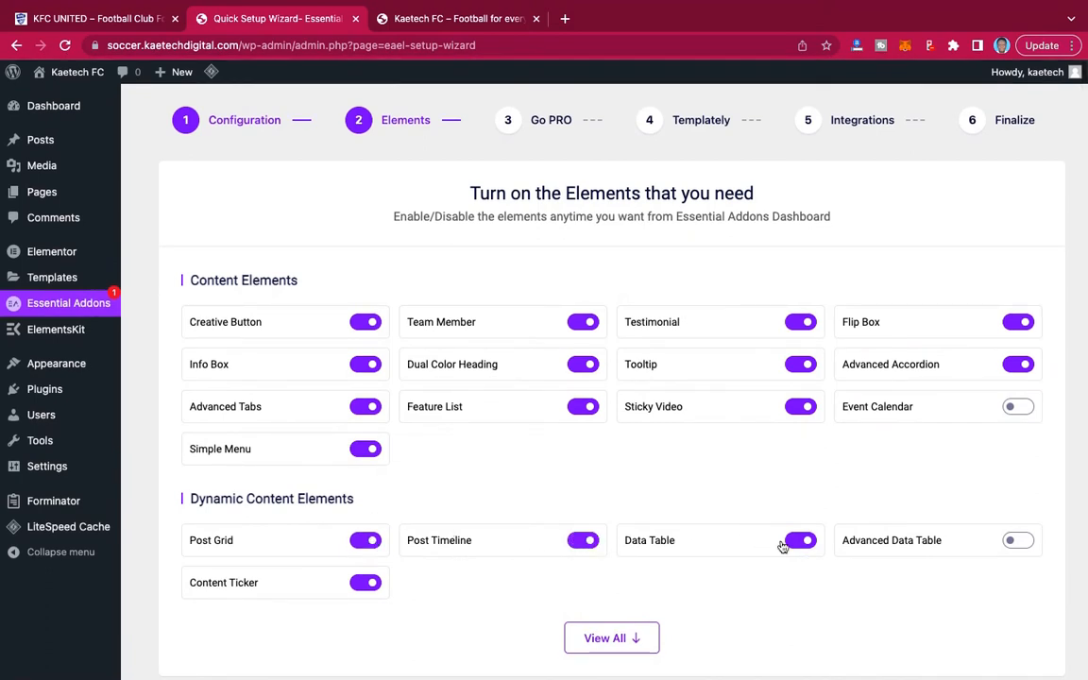
pyautogui.click(1020, 541)
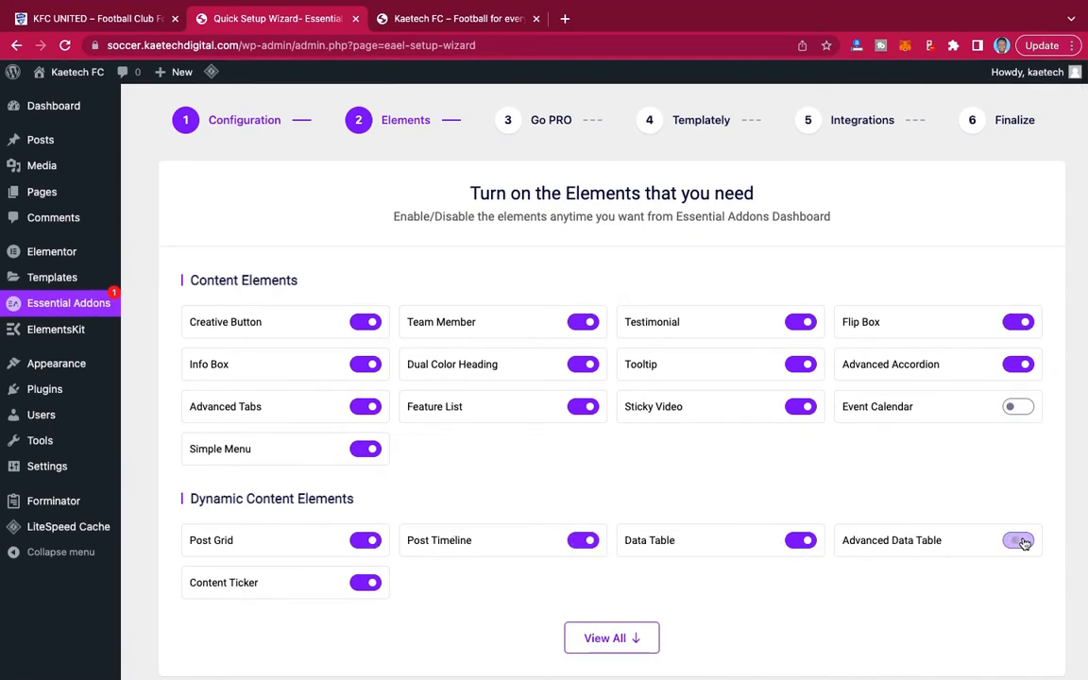
pyautogui.click(1025, 408)
pyautogui.scroll(-3, 950, 524)
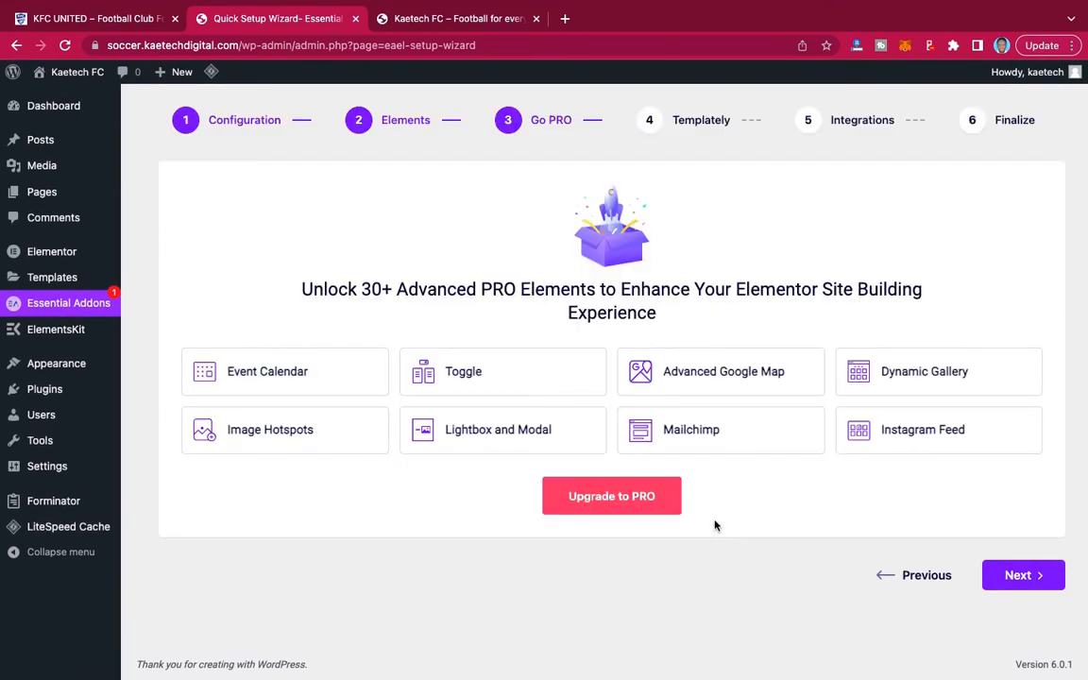
# Finish the Essential Addons wizard without the PRO upgrade, Templately or any integration, and decline sharing diagnostic data.
pyautogui.click(1038, 576)
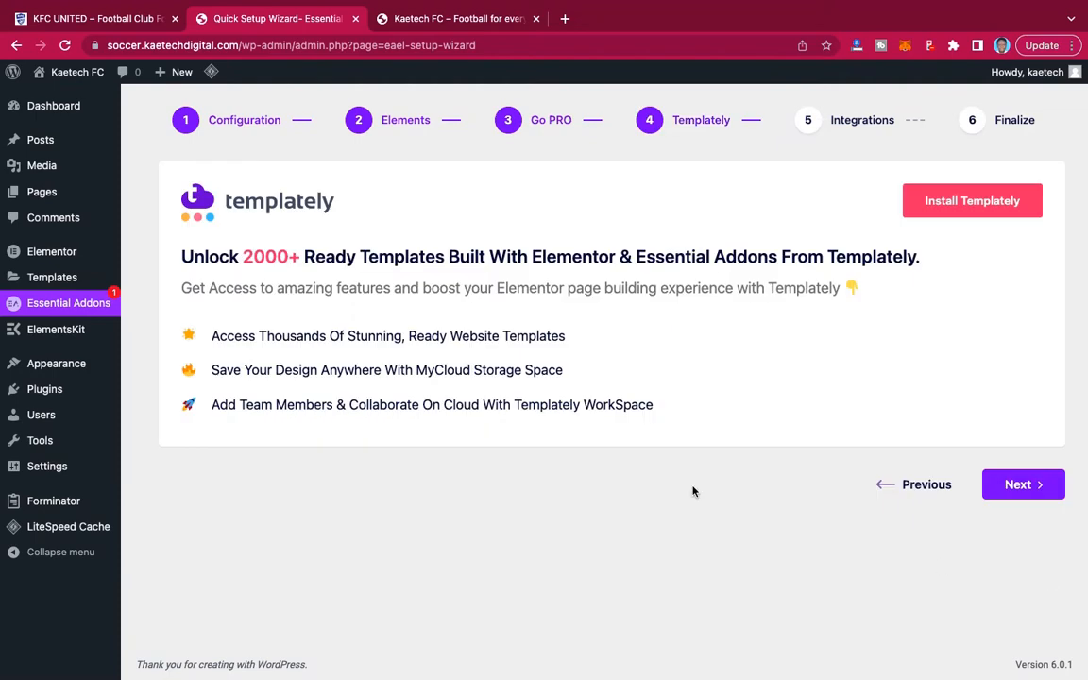
pyautogui.click(1029, 486)
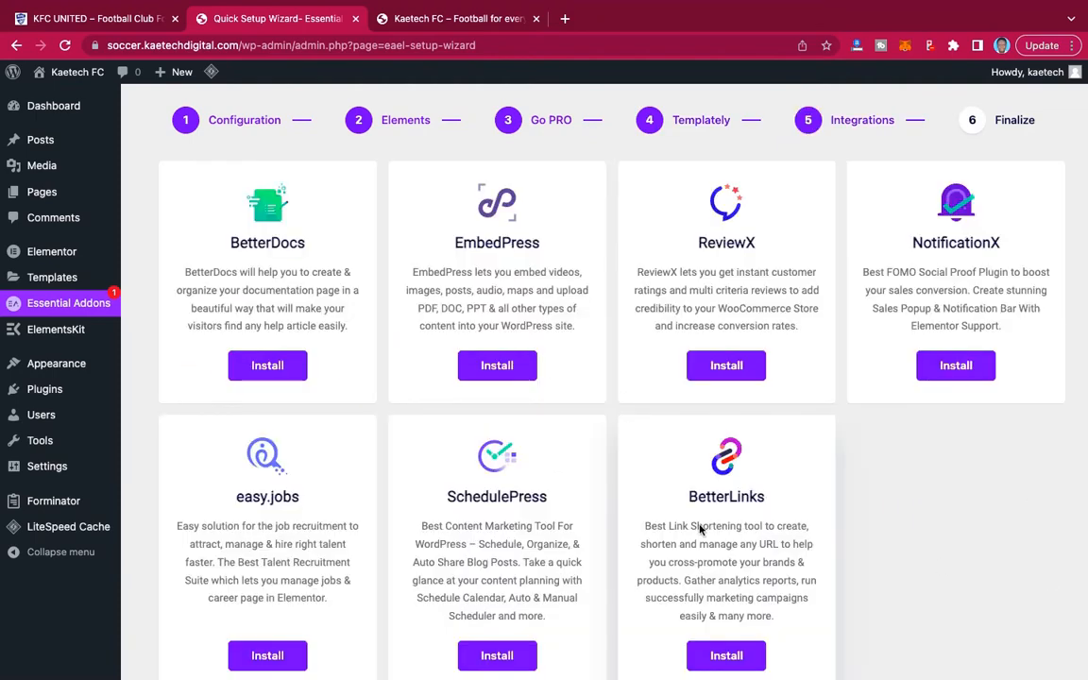
pyautogui.scroll(-2, 976, 572)
pyautogui.scroll(1, 975, 572)
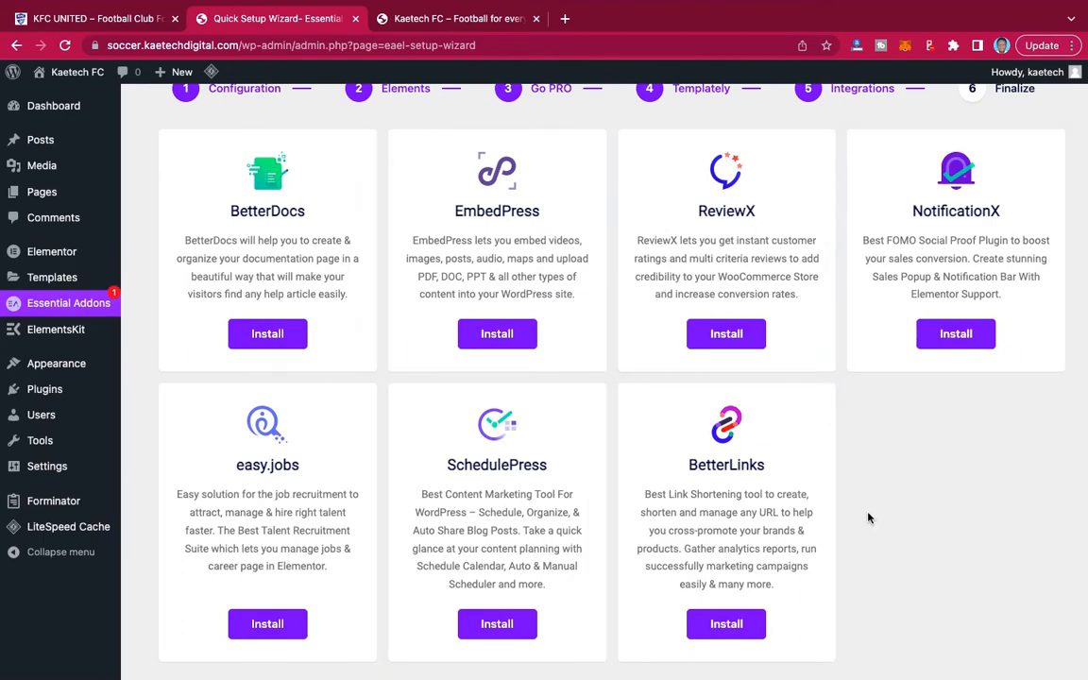
pyautogui.scroll(-2, 868, 517)
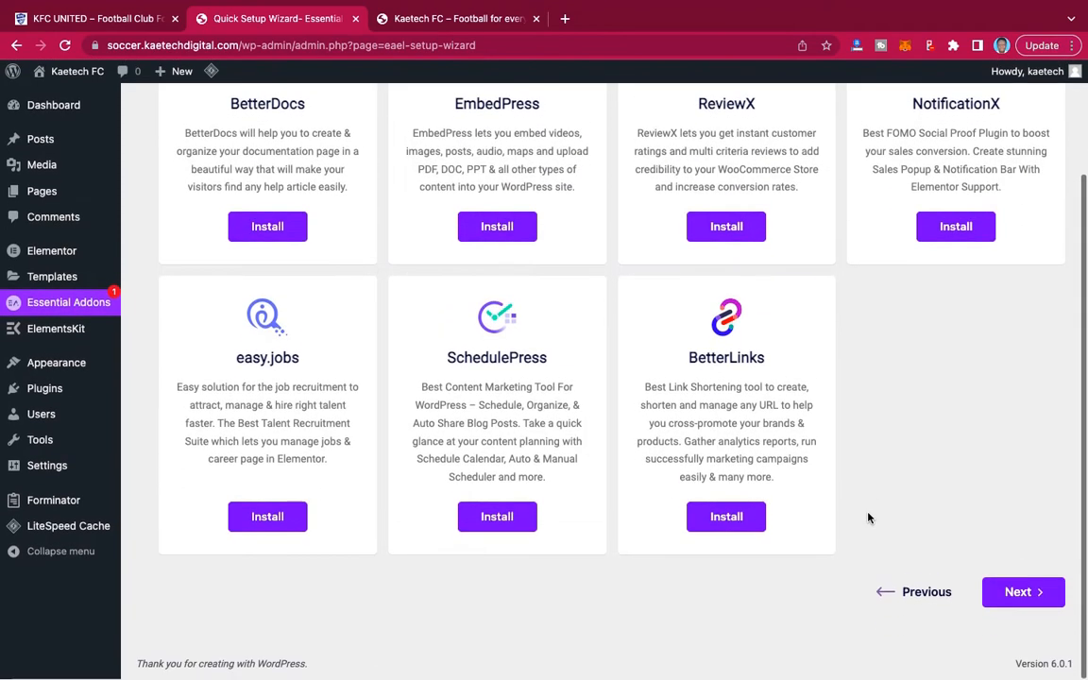
pyautogui.click(1029, 592)
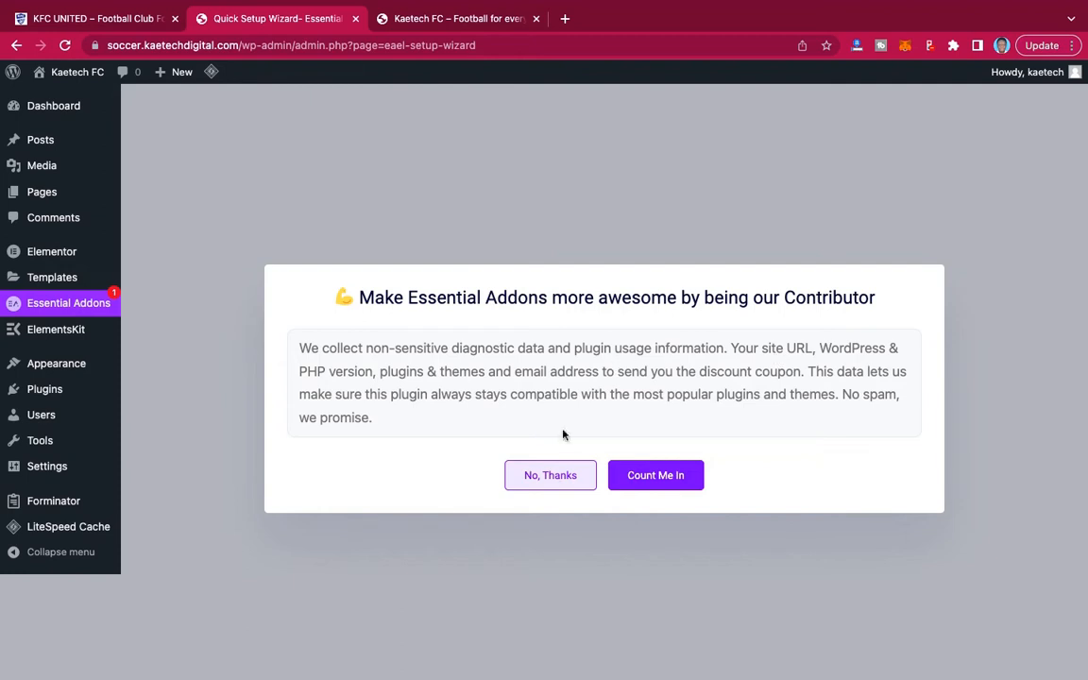
pyautogui.click(571, 477)
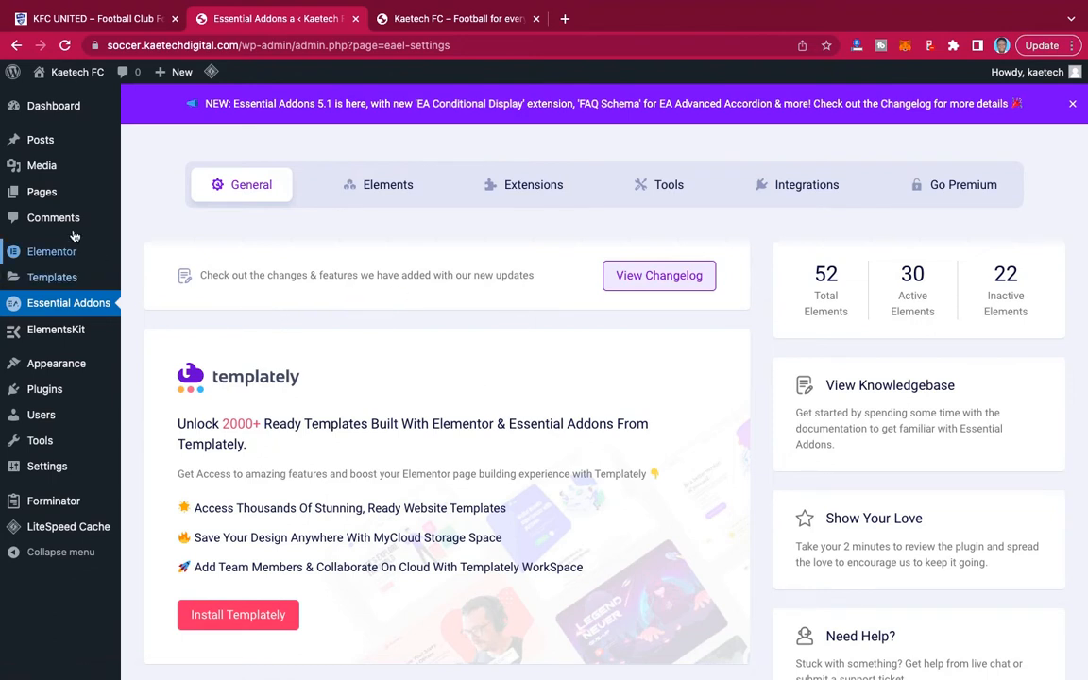
# Open the installed plugins list and check that every plugin is active.
pyautogui.moveTo(43, 396)
pyautogui.click(151, 391)
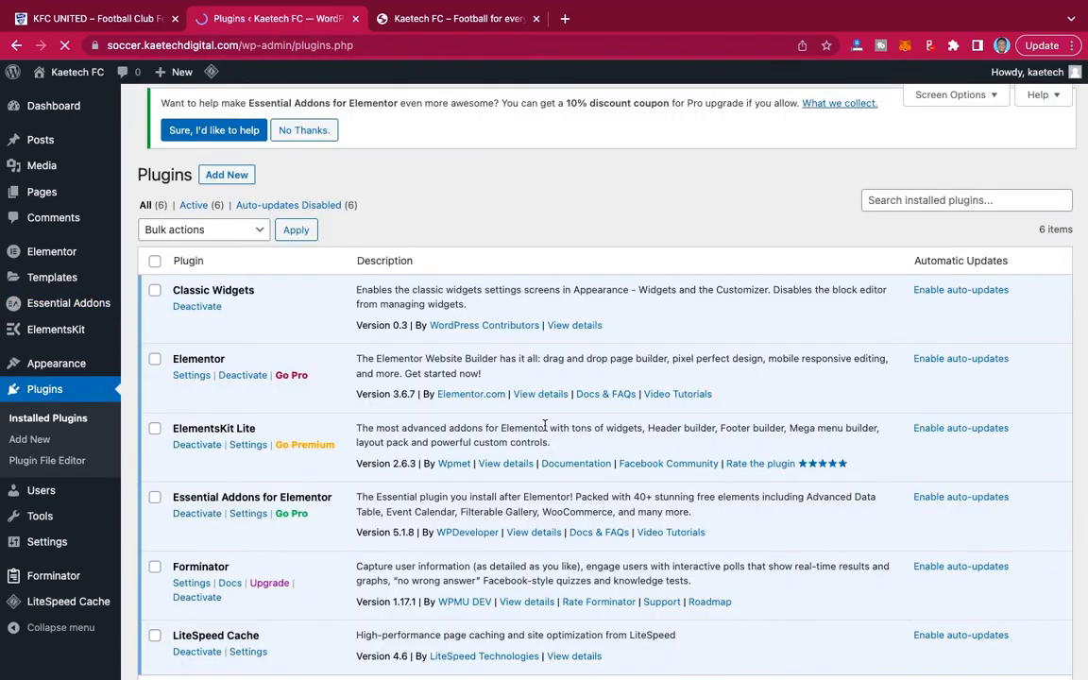
pyautogui.scroll(-3, 545, 425)
pyautogui.scroll(2, 545, 424)
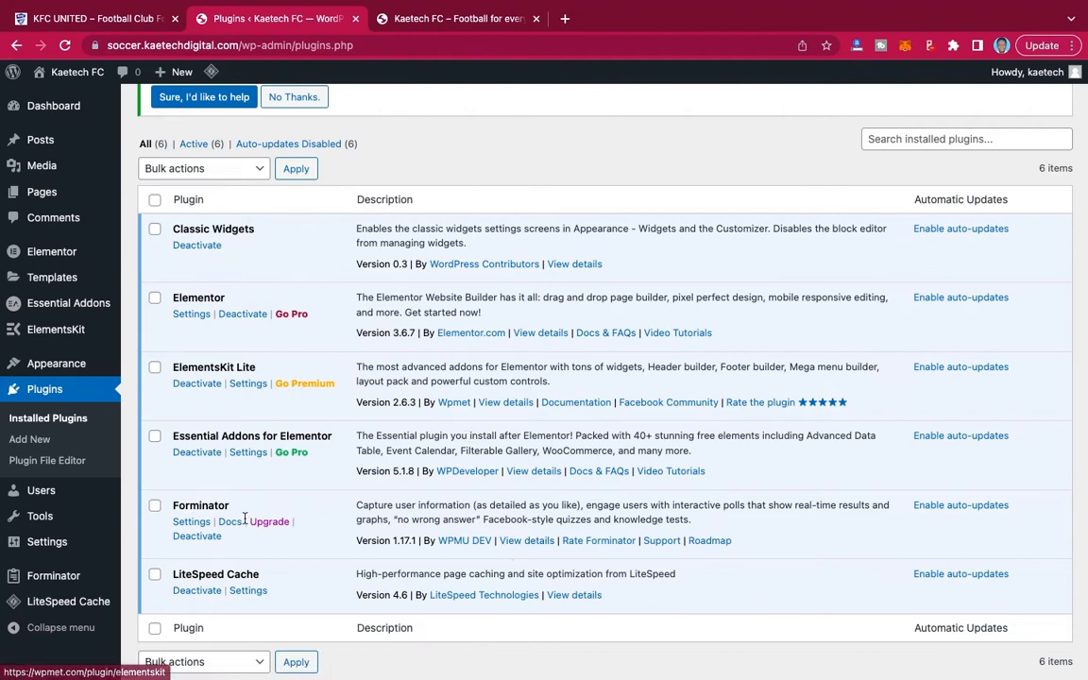
# Review the KFC United demo's front page, including its menu, and return to the Kaetech FC admin.
pyautogui.click(94, 18)
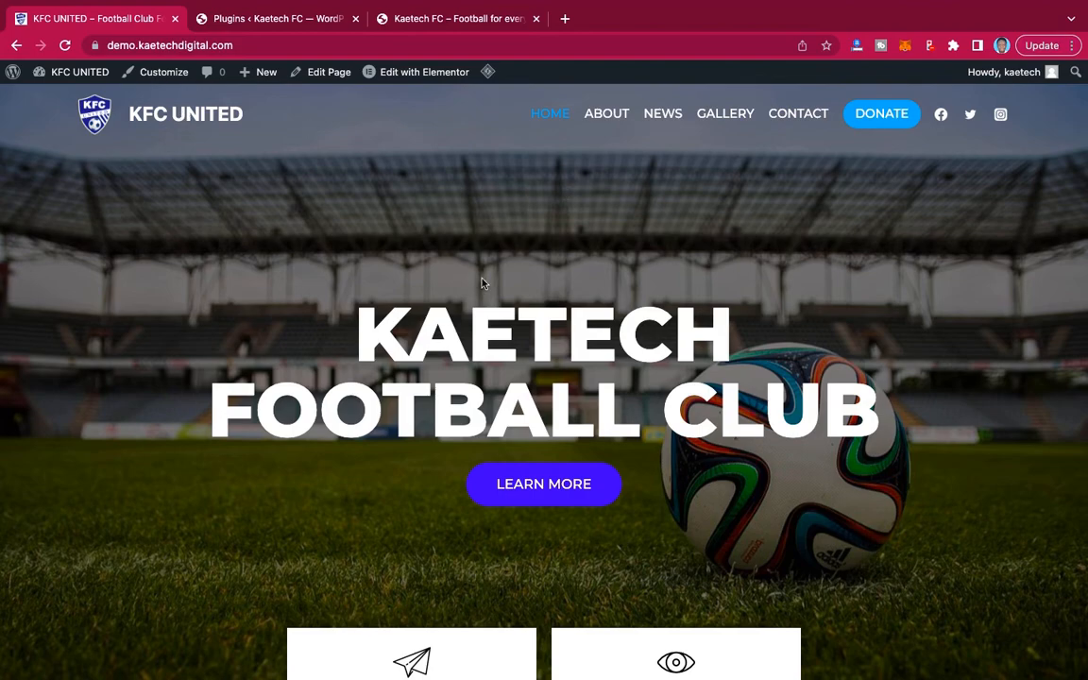
pyautogui.scroll(-20, 482, 283)
pyautogui.scroll(20, 482, 284)
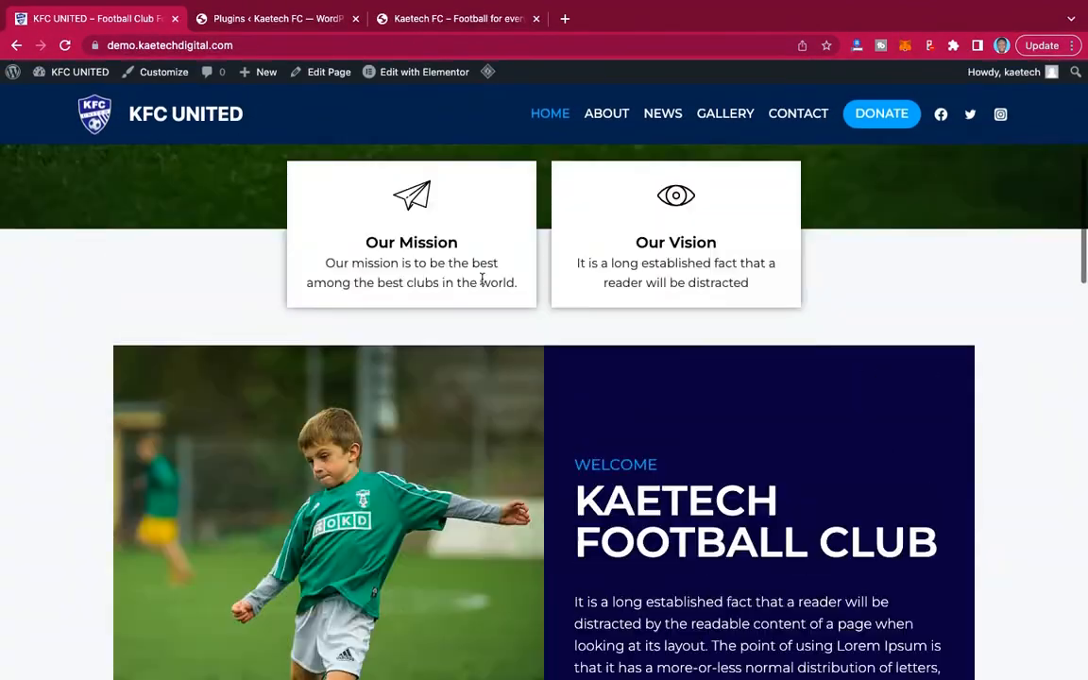
pyautogui.scroll(5, 482, 279)
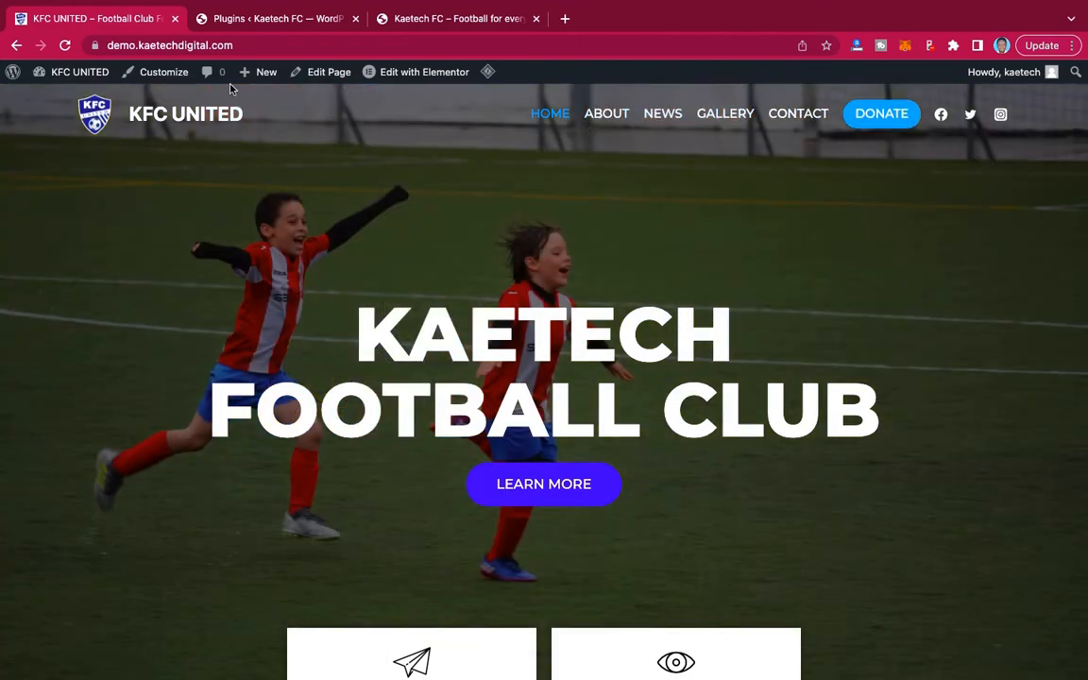
pyautogui.click(268, 19)
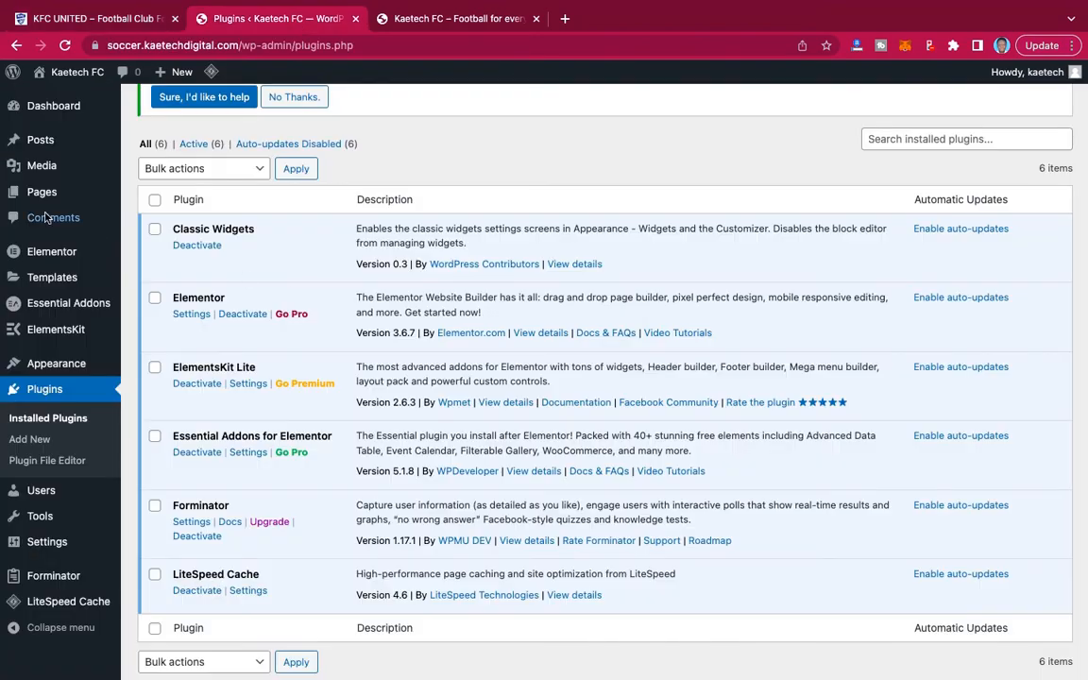
# Start a new page, dismiss the block editor's welcome guide and turn off fullscreen mode.
pyautogui.moveTo(36, 193)
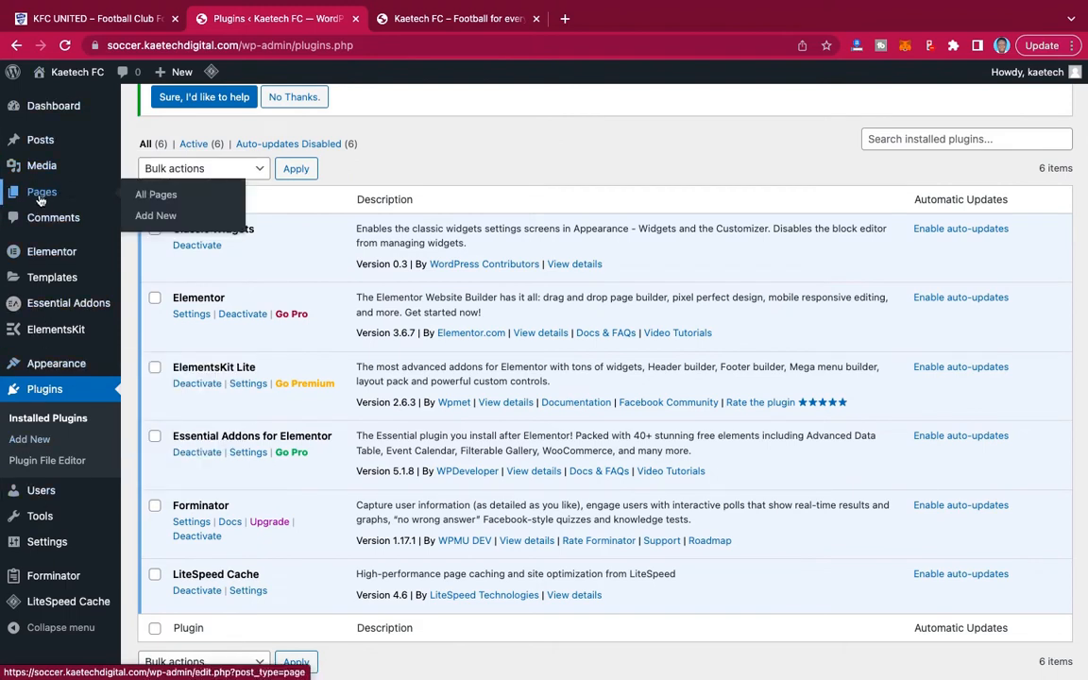
pyautogui.click(144, 214)
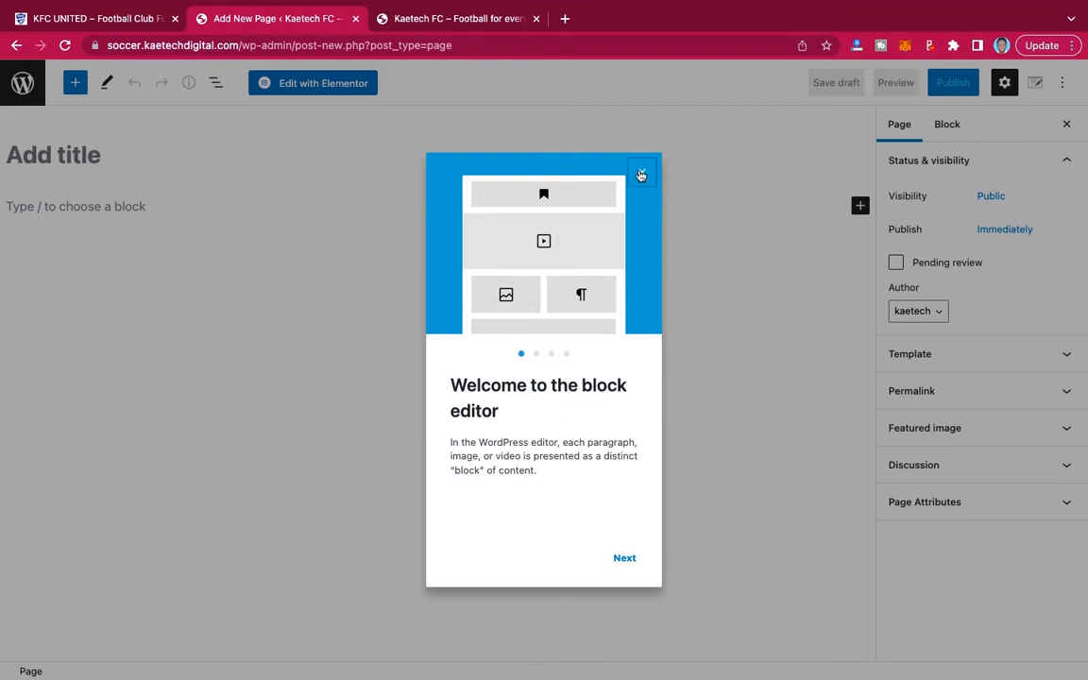
pyautogui.click(642, 176)
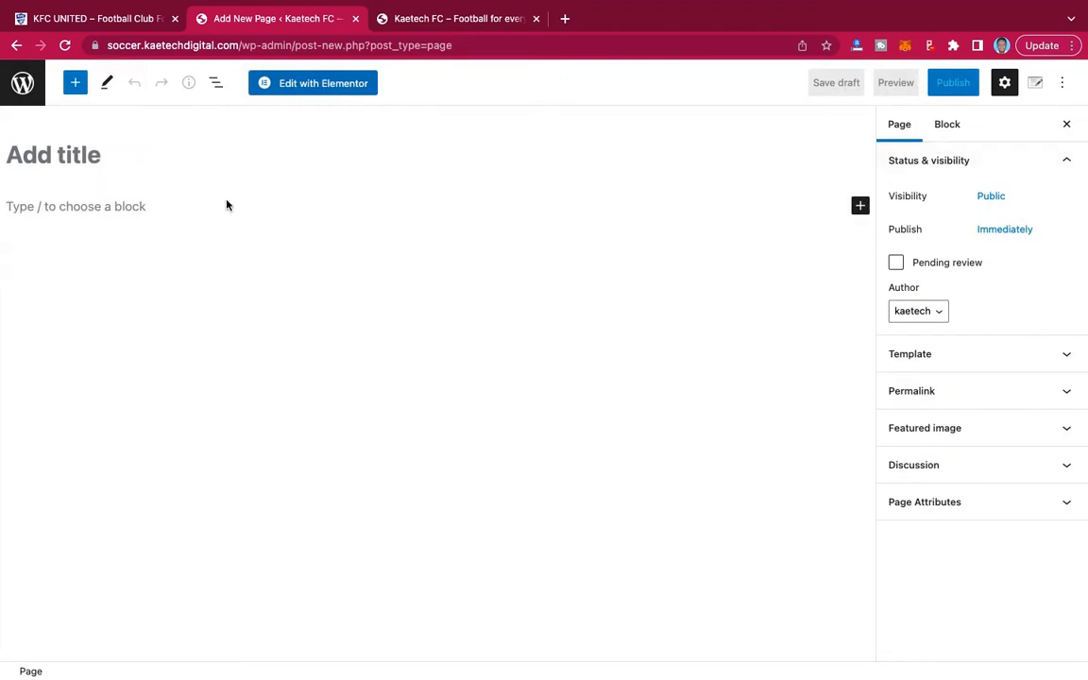
pyautogui.click(1063, 85)
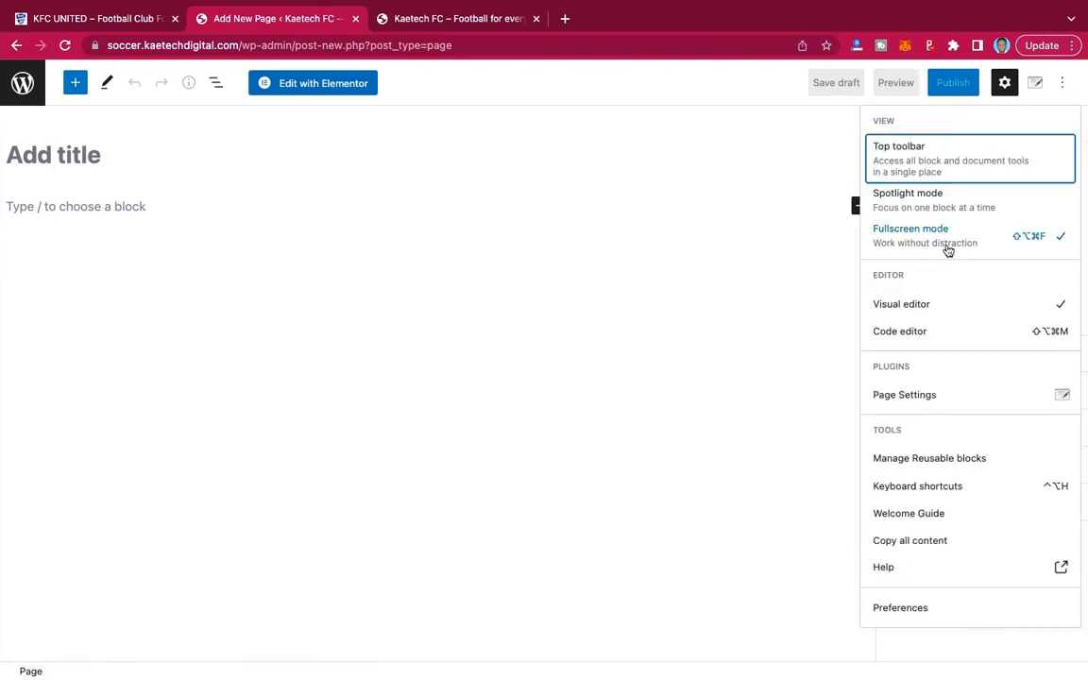
pyautogui.click(943, 237)
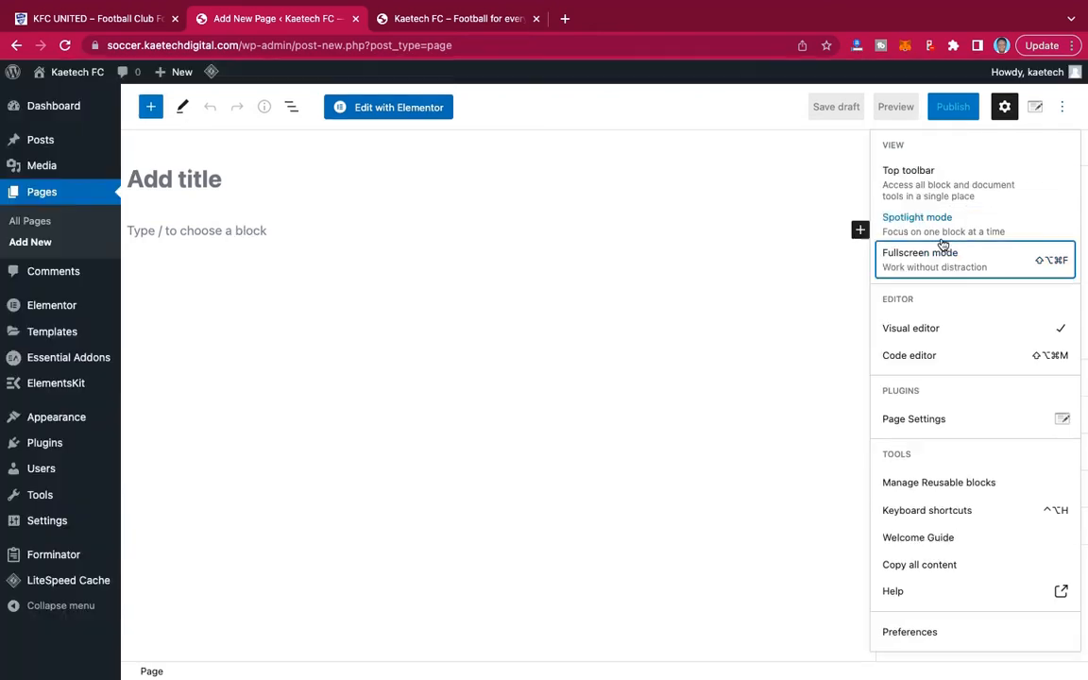
pyautogui.click(699, 210)
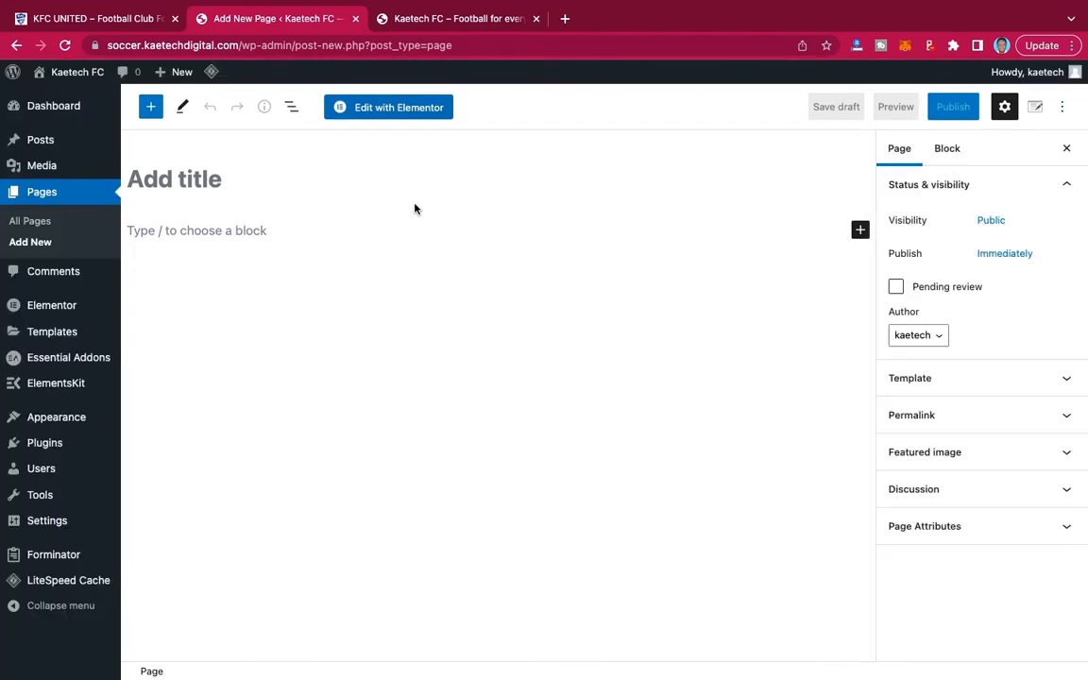
# Publish the new page with the title "Home" and the Elementor Full Width template.
pyautogui.click(229, 178)
pyautogui.write('Home')
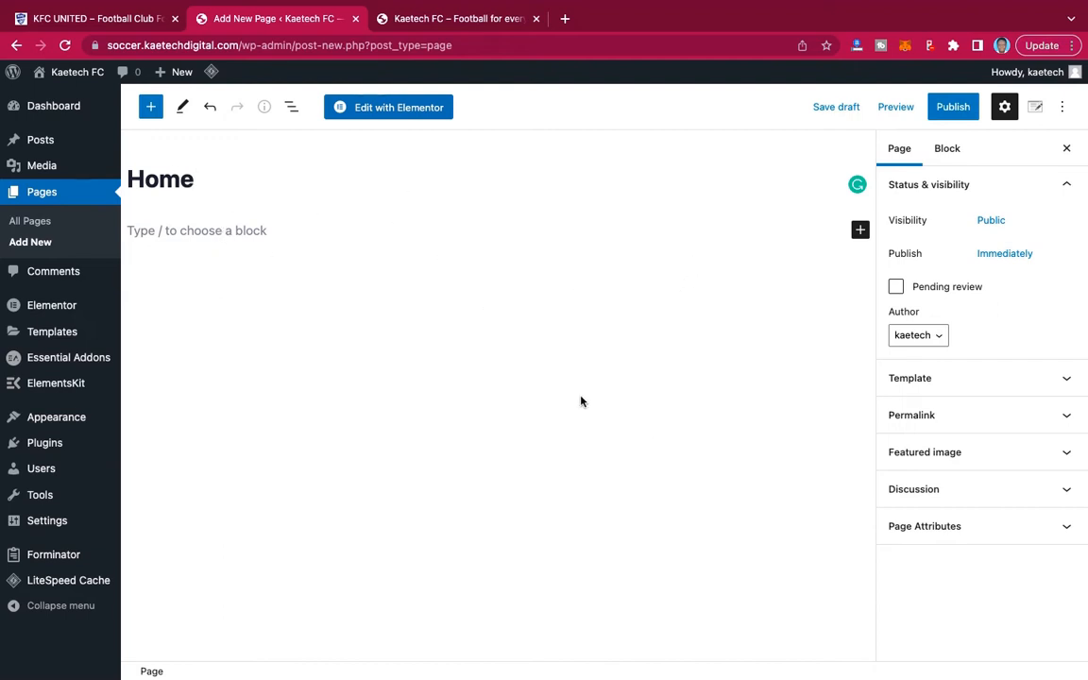
pyautogui.click(971, 379)
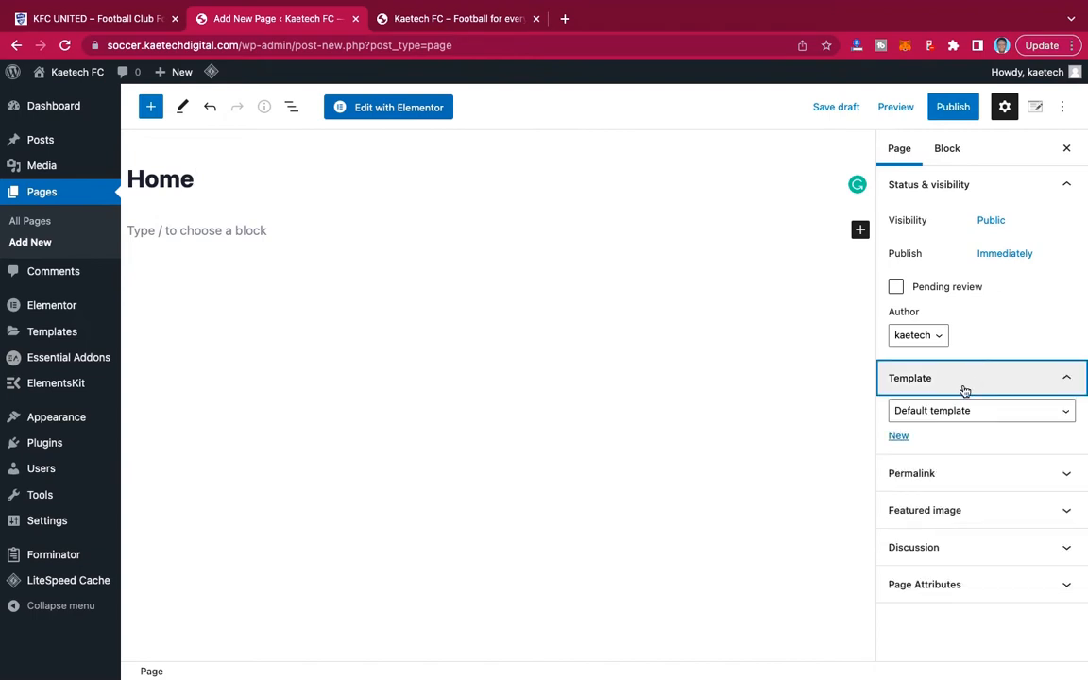
pyautogui.click(949, 412)
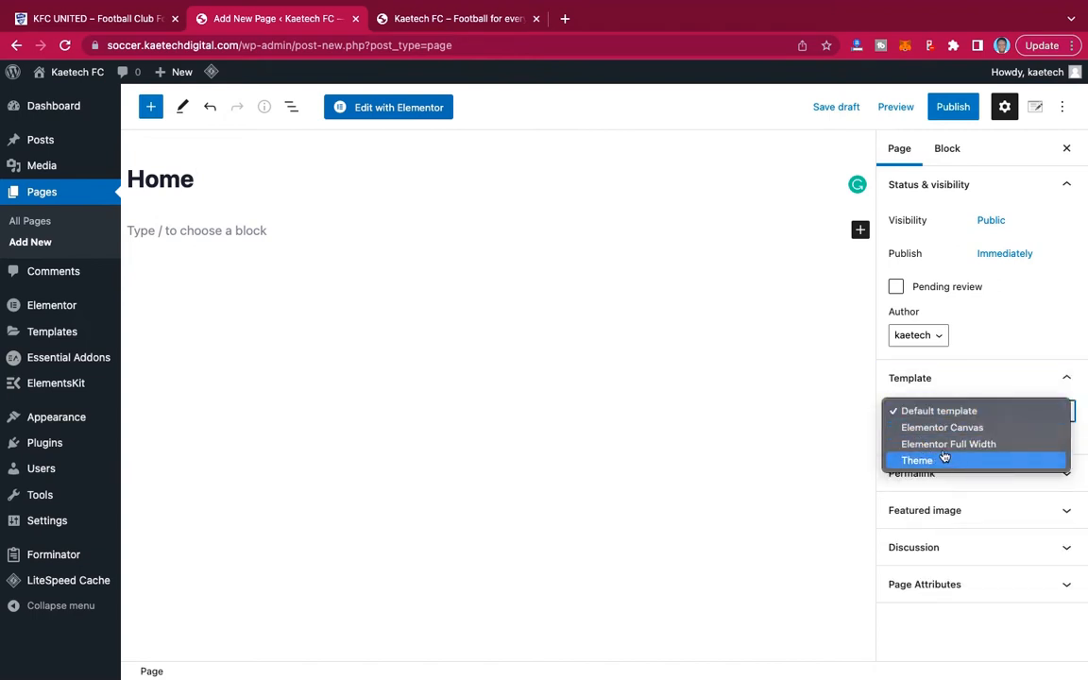
pyautogui.click(944, 446)
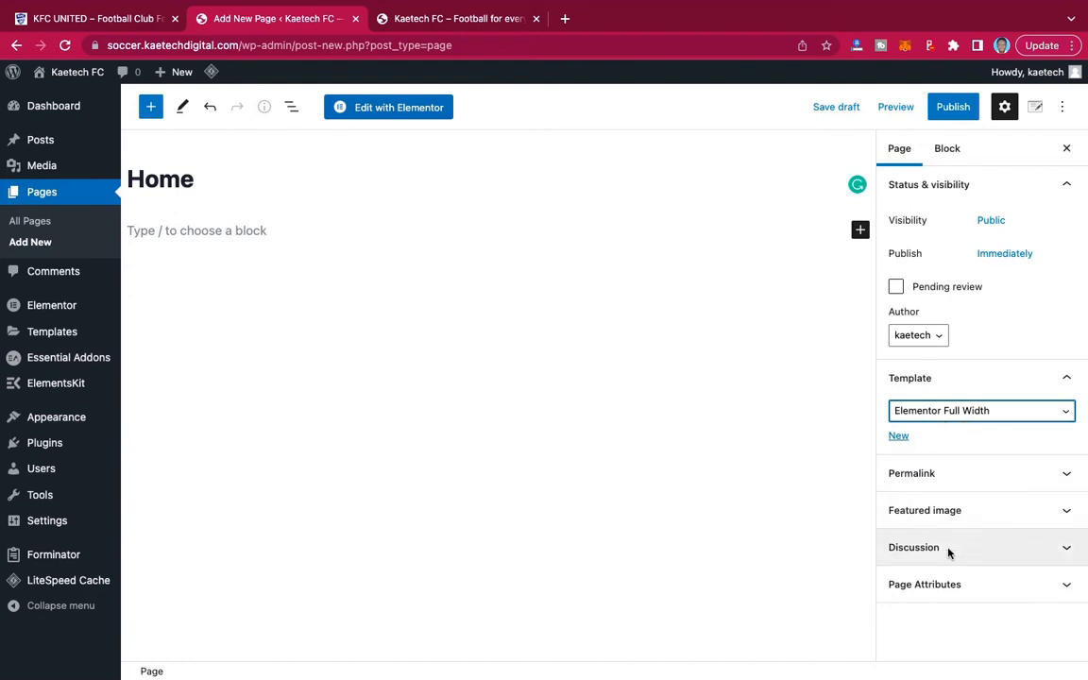
pyautogui.click(953, 109)
pyautogui.click(952, 111)
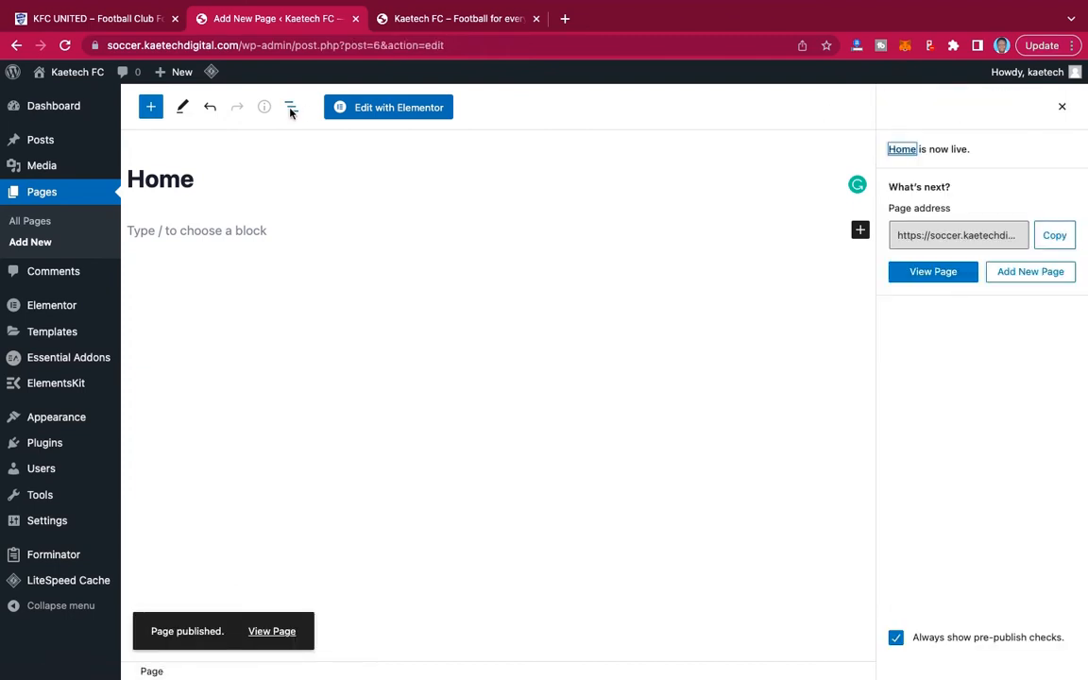
# Add a new page titled "About", matching the KFC United demo's menu, and assign it the Elementor Full Width template.
pyautogui.click(30, 244)
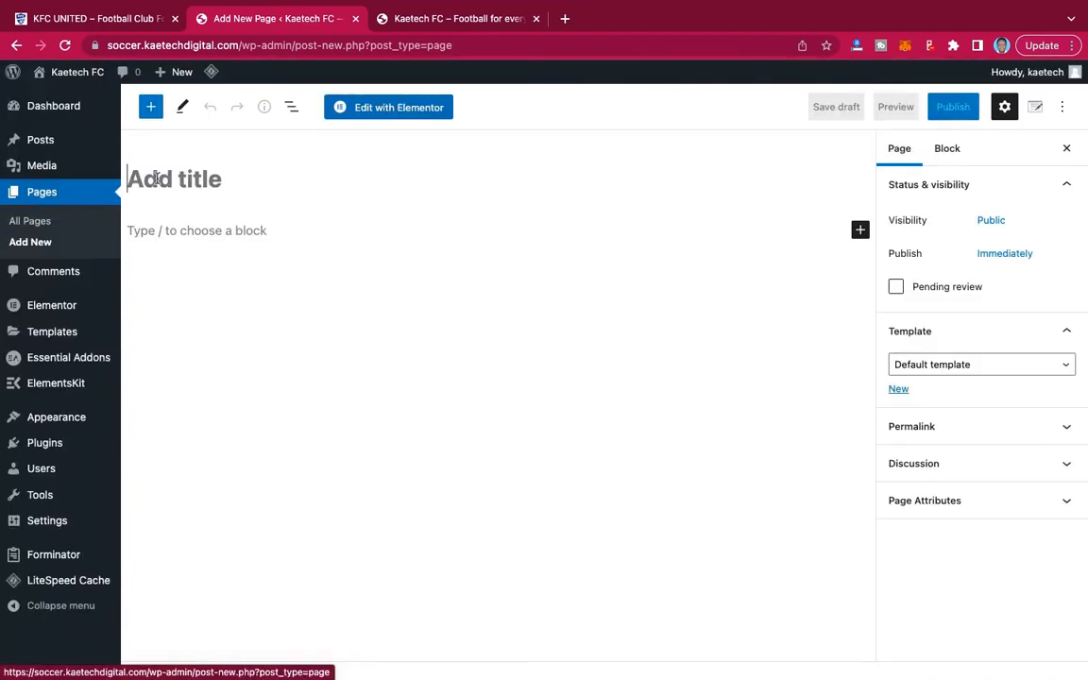
pyautogui.click(88, 19)
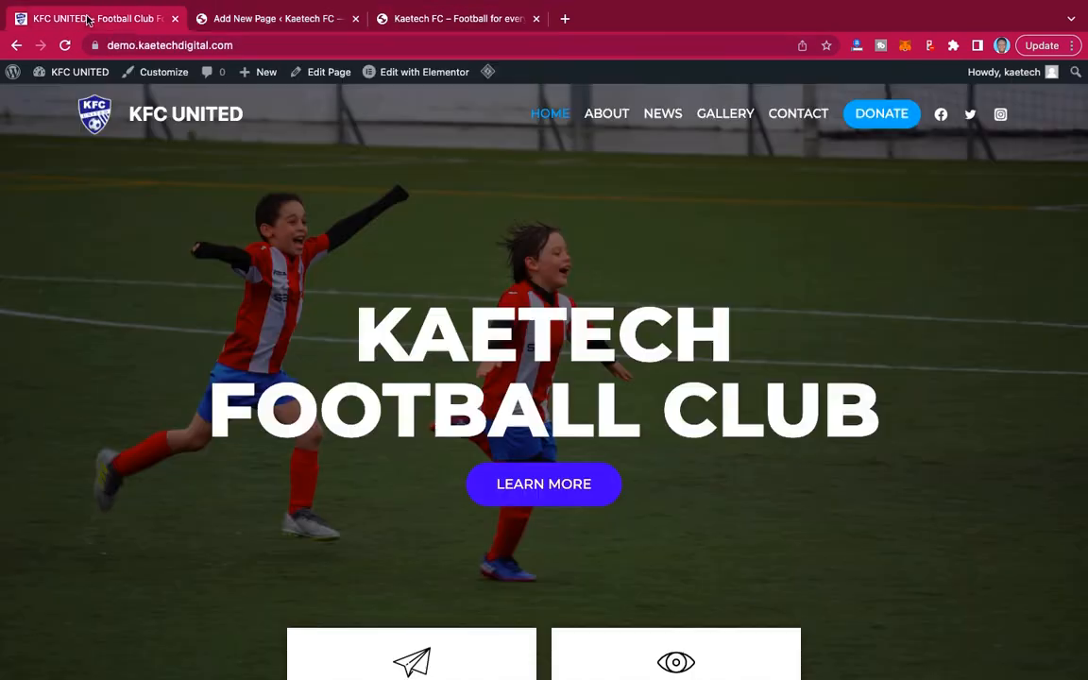
pyautogui.click(253, 19)
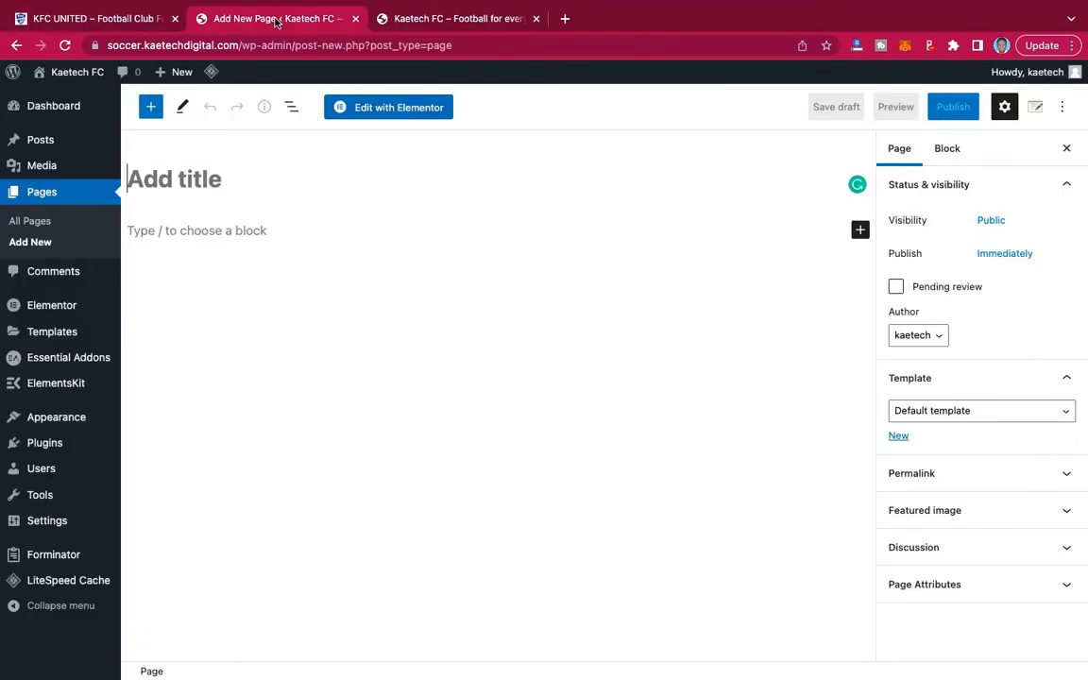
pyautogui.click(186, 181)
pyautogui.write('About')
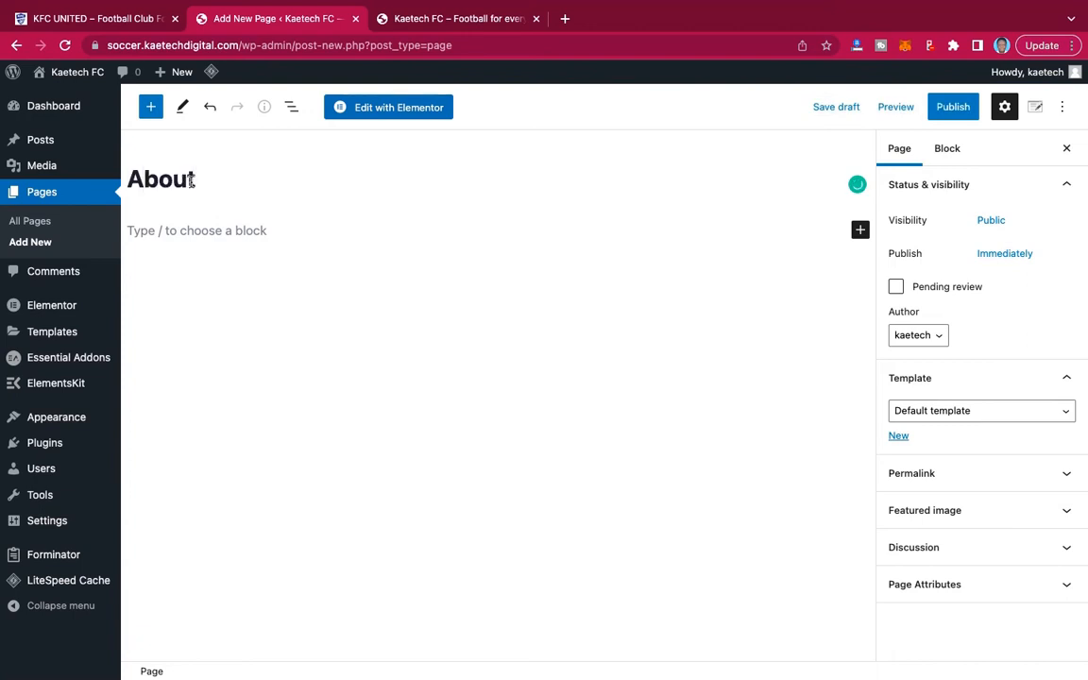
pyautogui.click(987, 416)
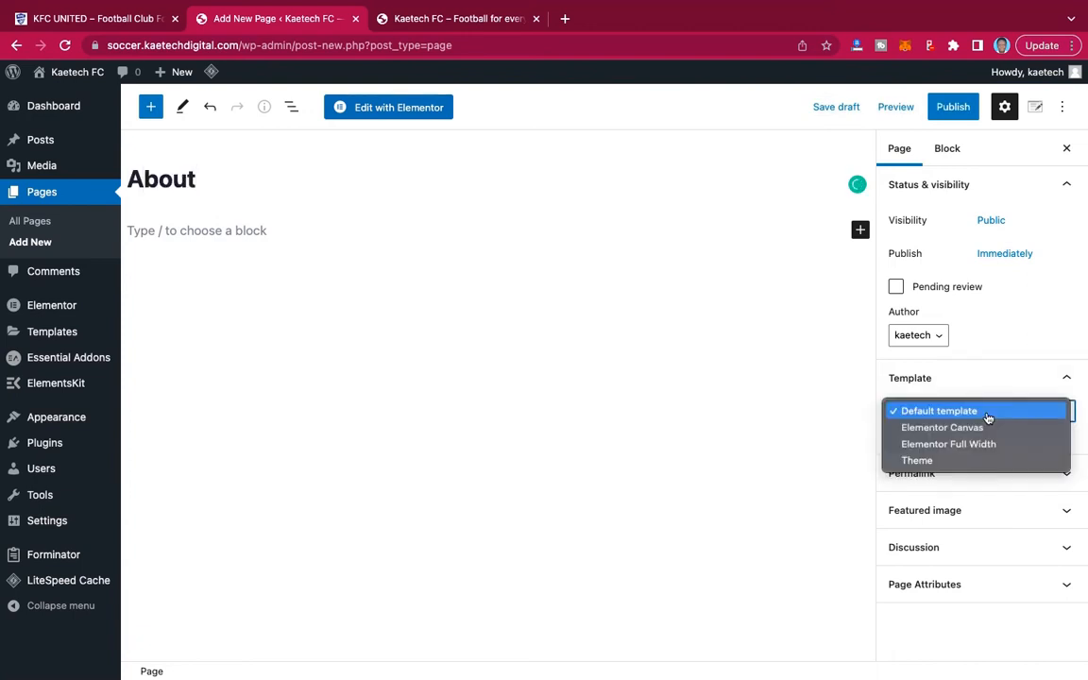
pyautogui.click(960, 445)
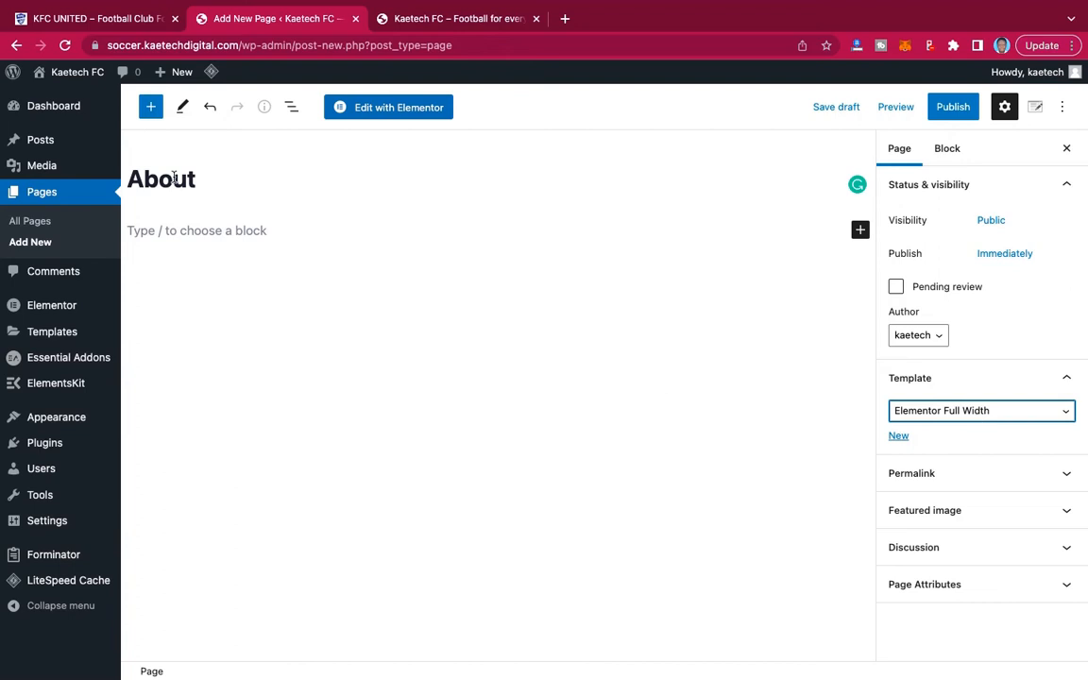
# Look over the KFC United demo's front page again, return to the Kaetech FC editor and publish the About page.
pyautogui.click(98, 18)
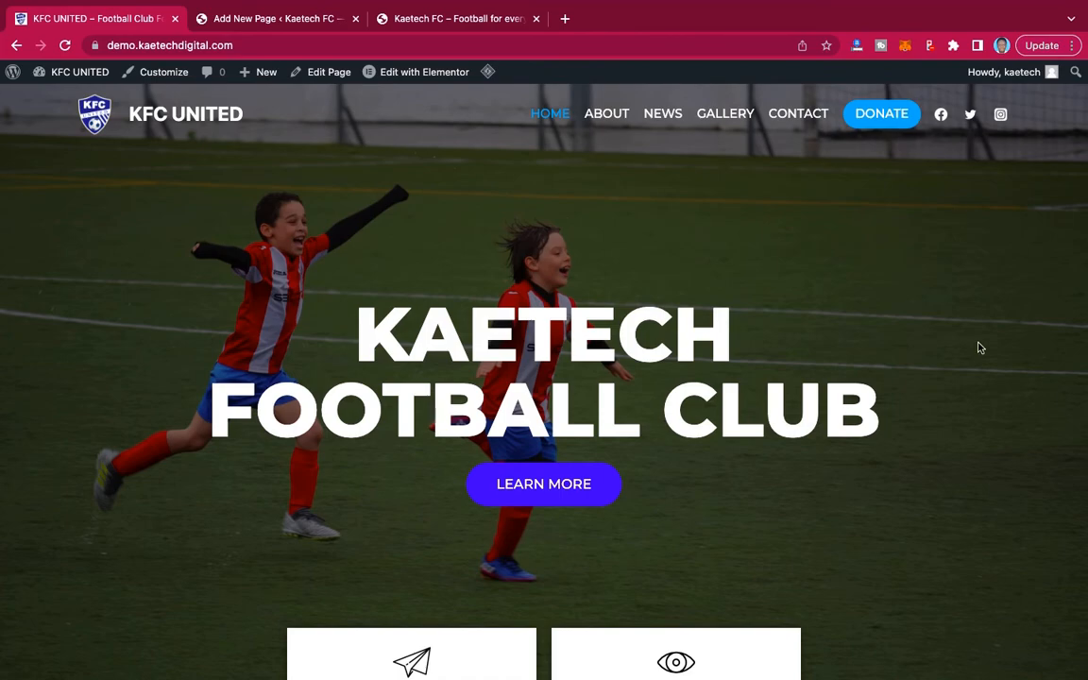
pyautogui.scroll(-20, 978, 348)
pyautogui.scroll(20, 978, 348)
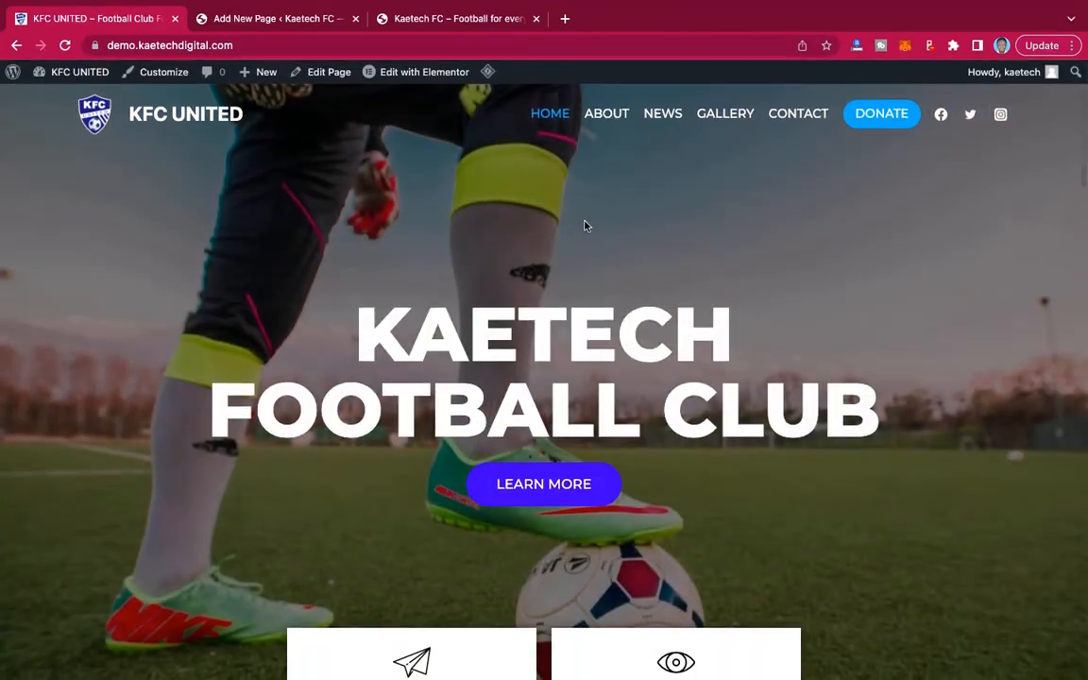
pyautogui.click(284, 21)
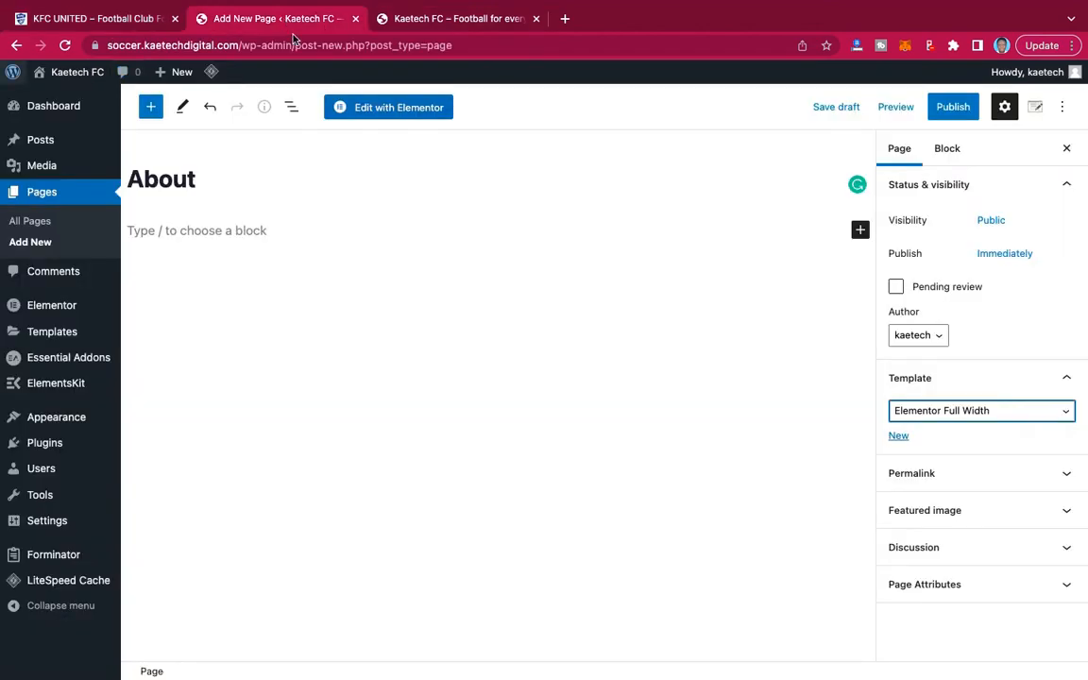
pyautogui.click(945, 105)
pyautogui.click(945, 111)
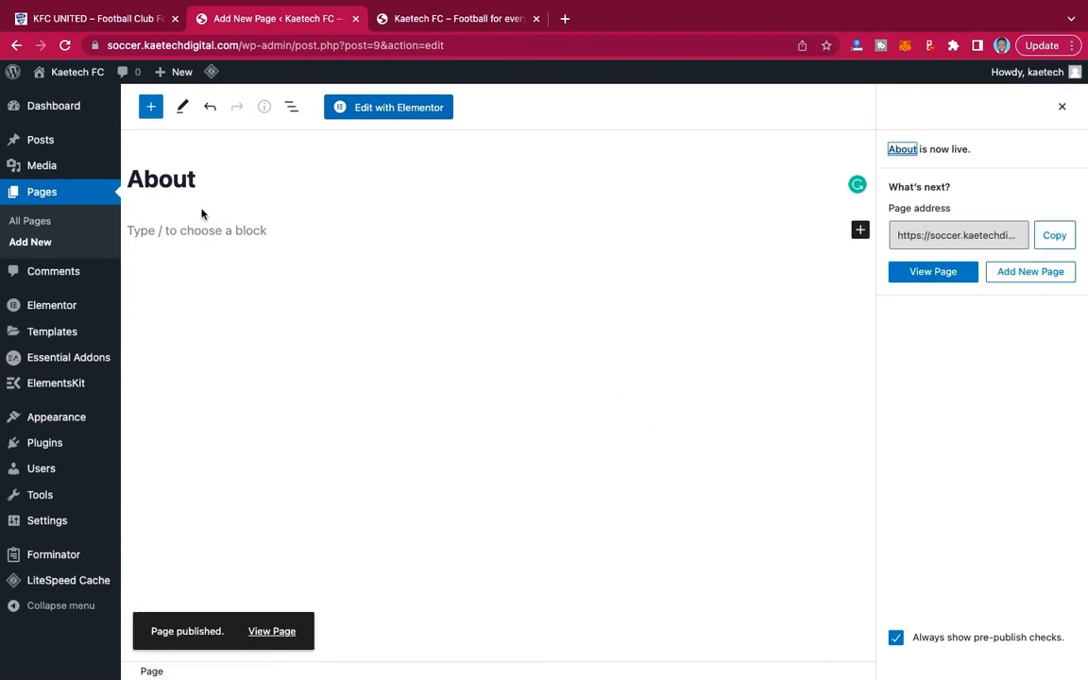
# Check the demo's menu for the next page name and publish a new page titled "News" with the Default template.
pyautogui.click(30, 242)
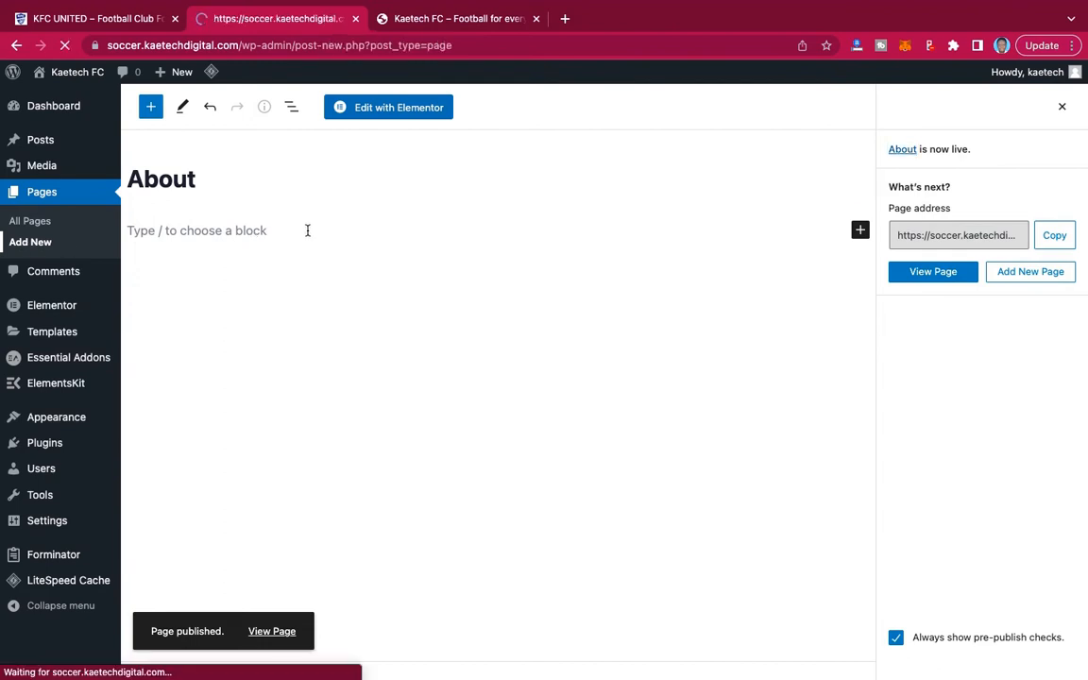
pyautogui.click(97, 21)
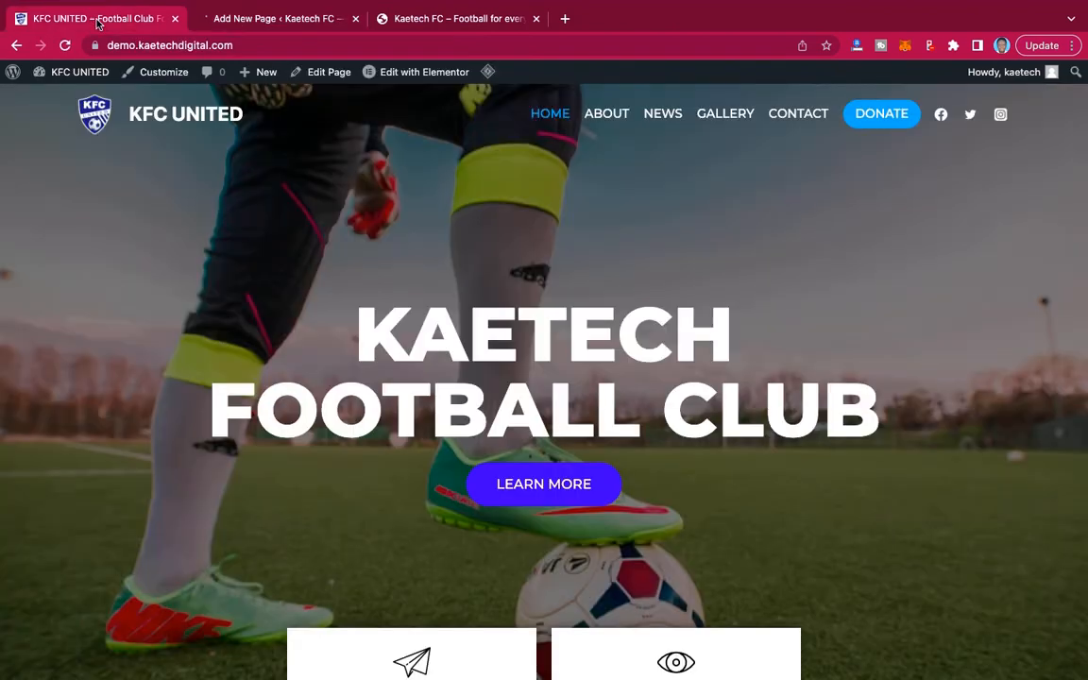
pyautogui.click(283, 21)
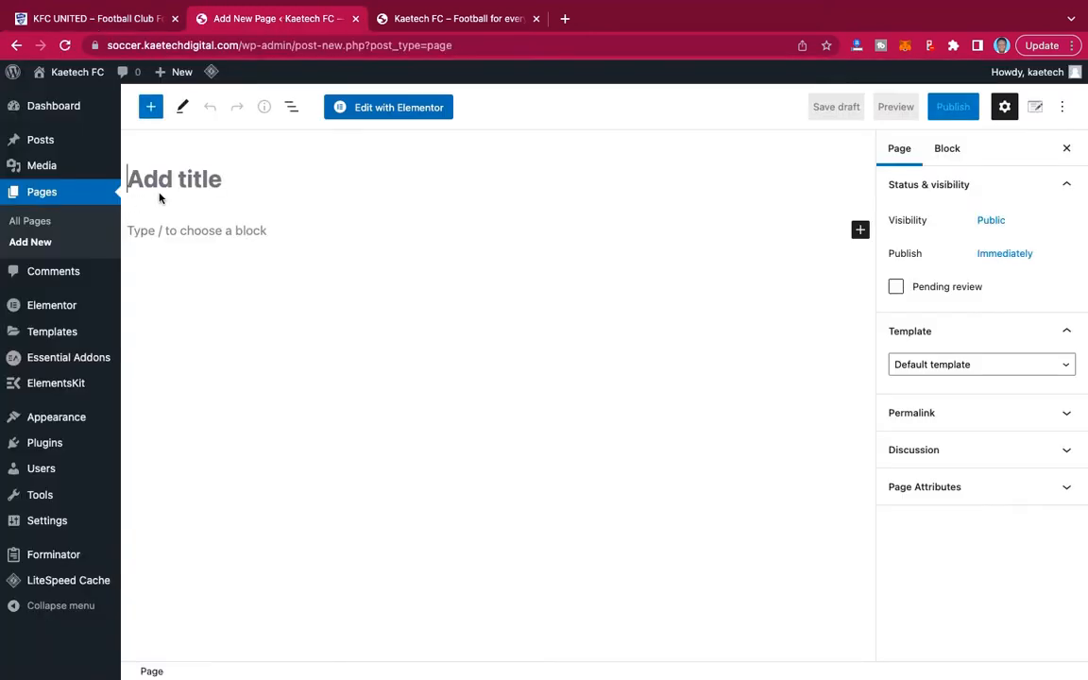
pyautogui.write('New')
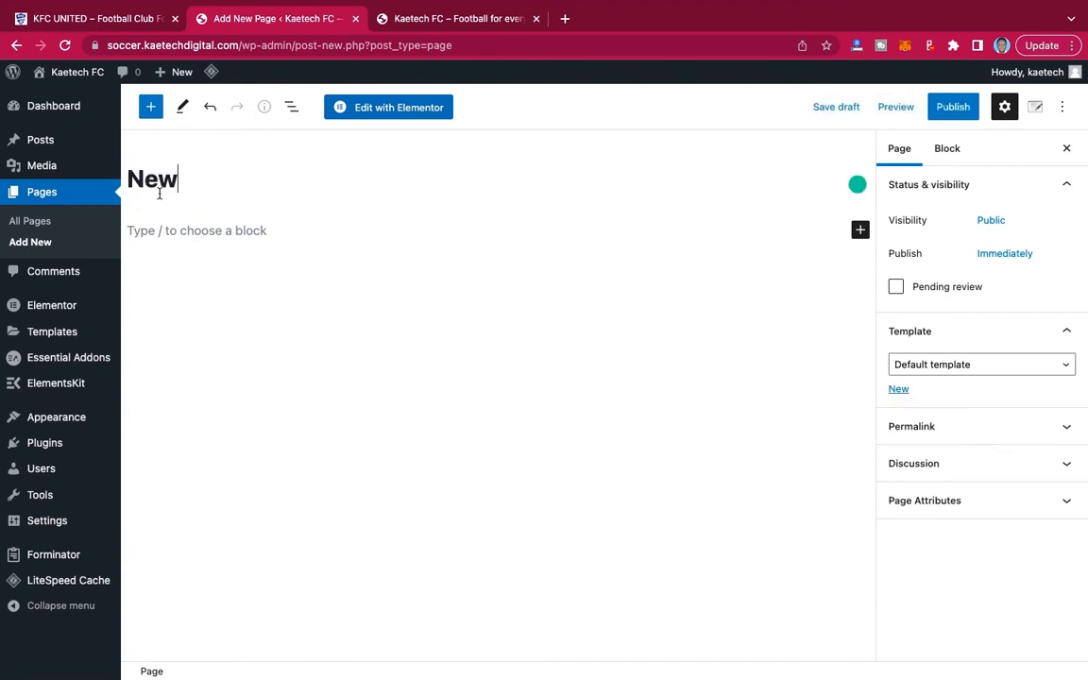
pyautogui.write('s')
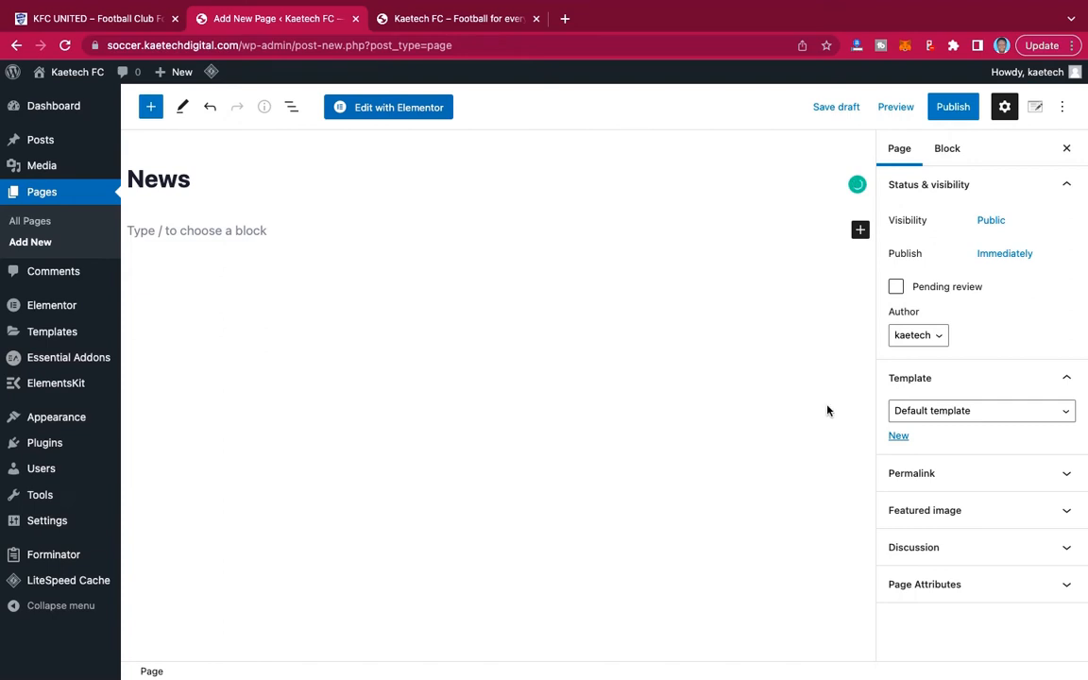
pyautogui.click(961, 413)
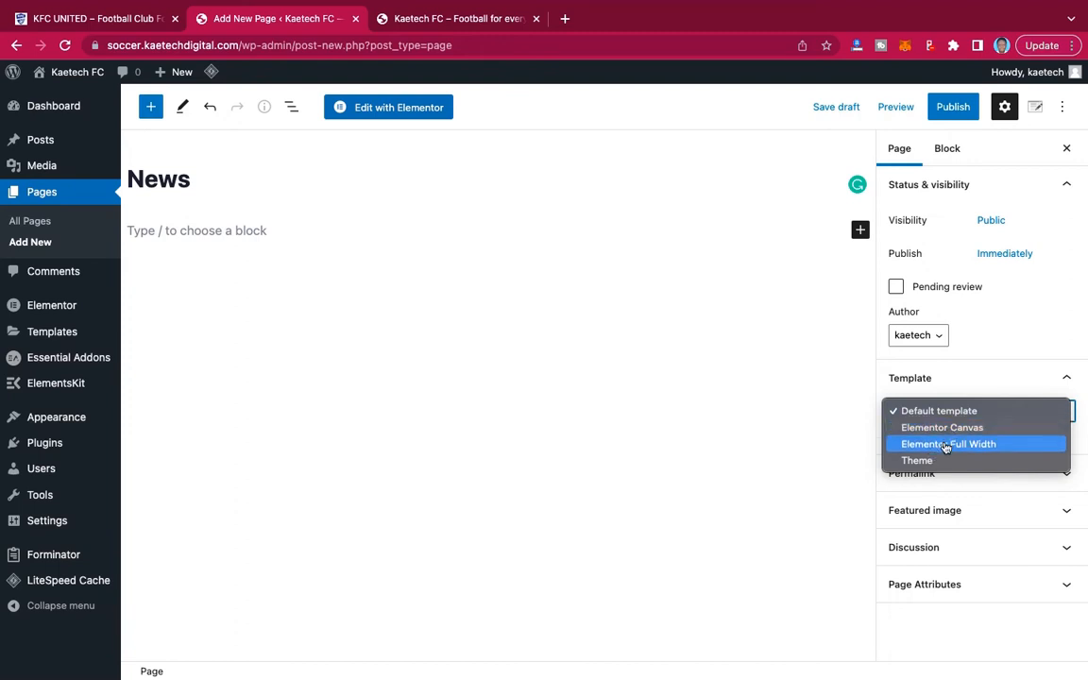
pyautogui.click(949, 411)
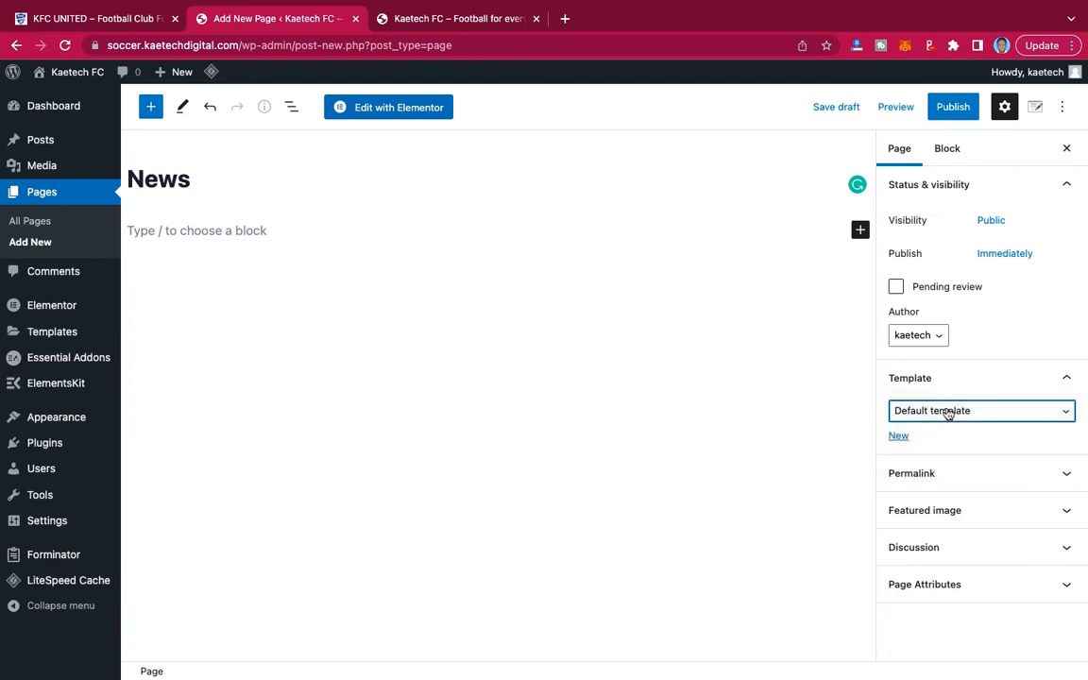
pyautogui.click(951, 107)
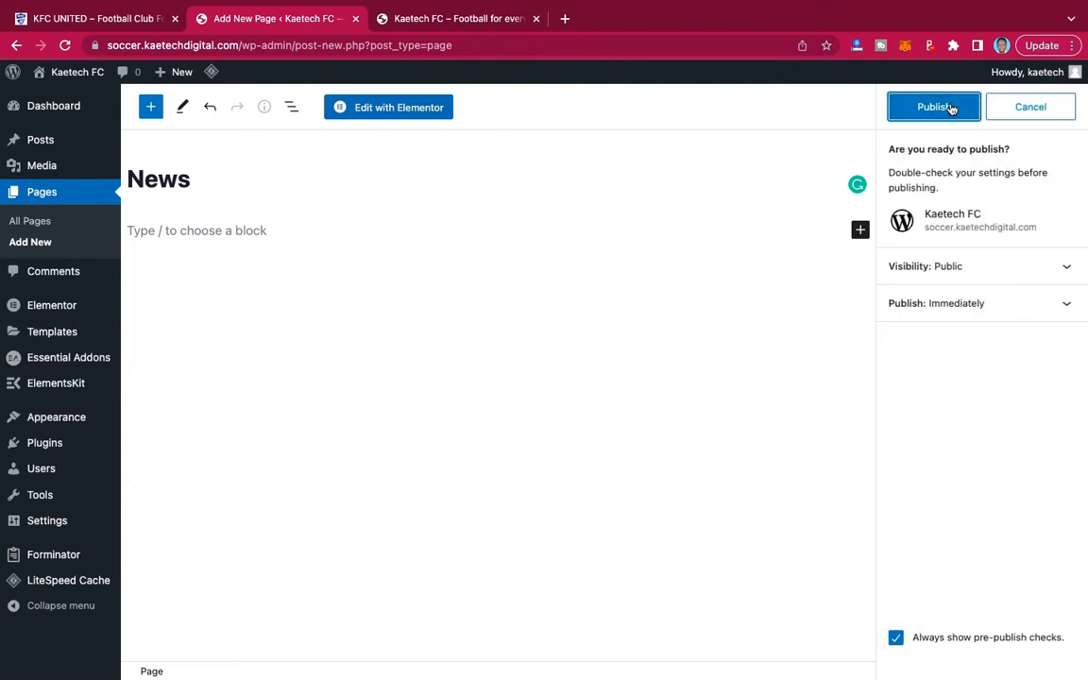
pyautogui.click(952, 107)
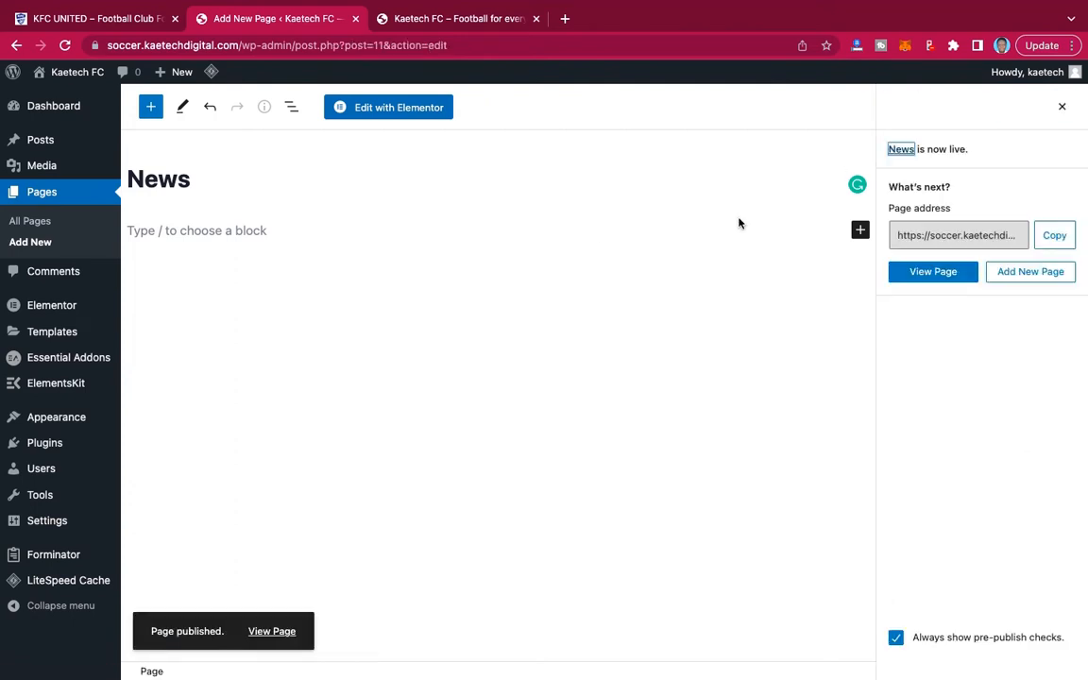
# Check the demo's menu again and publish a new page titled "Gallery" with the Elementor Full Width template.
pyautogui.click(35, 245)
pyautogui.click(76, 23)
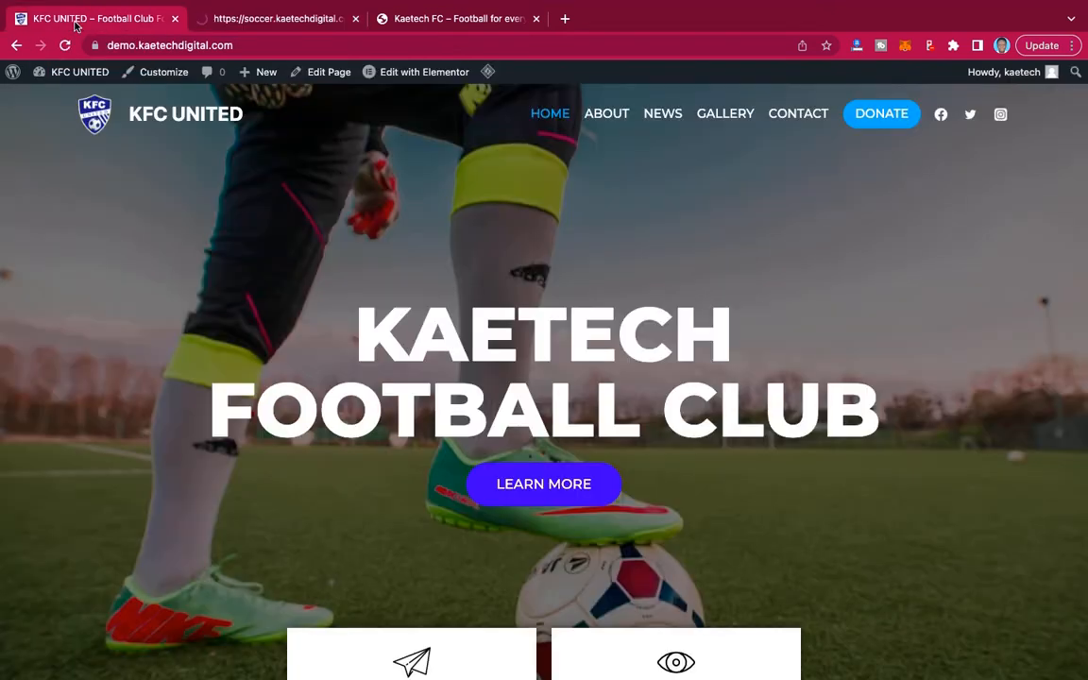
pyautogui.click(274, 19)
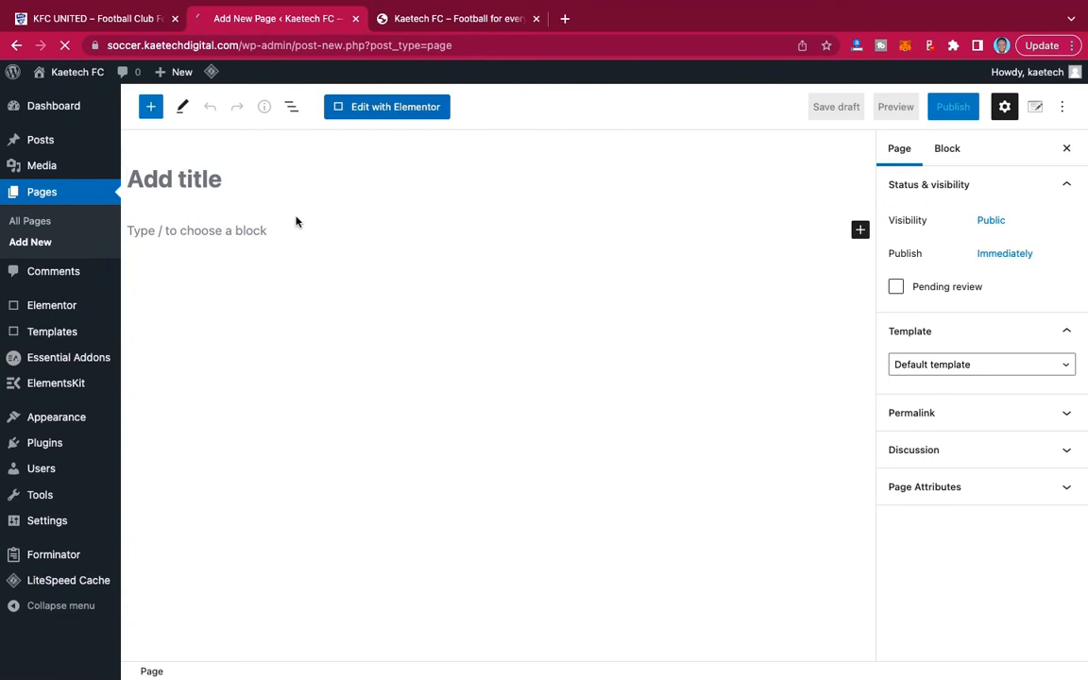
pyautogui.write('Galler')
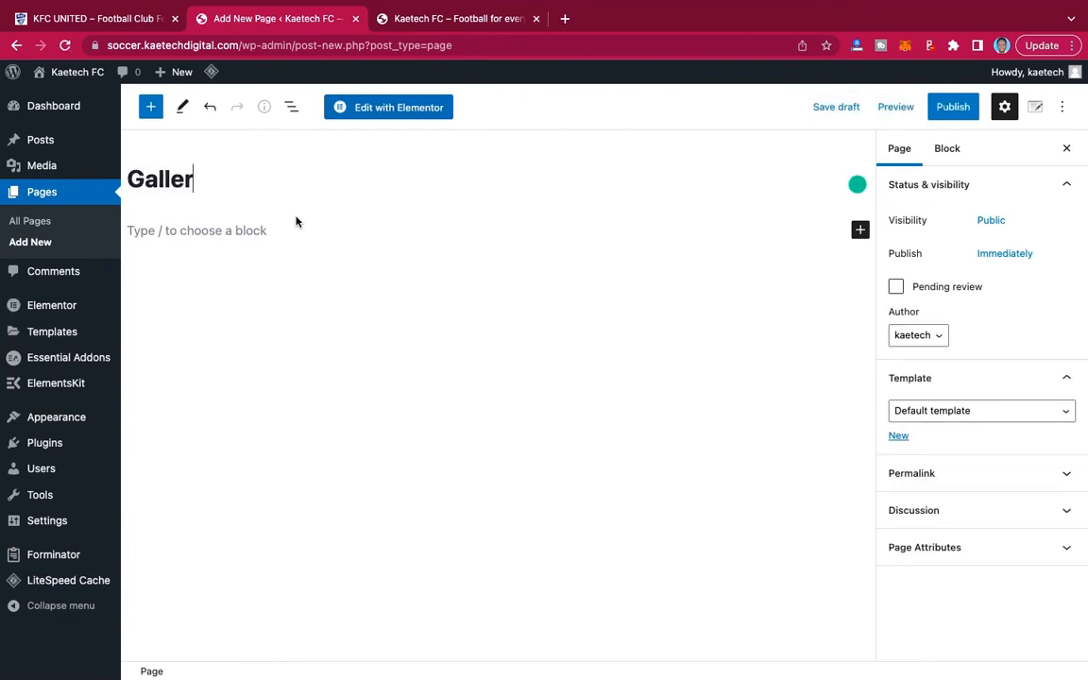
pyautogui.write('y')
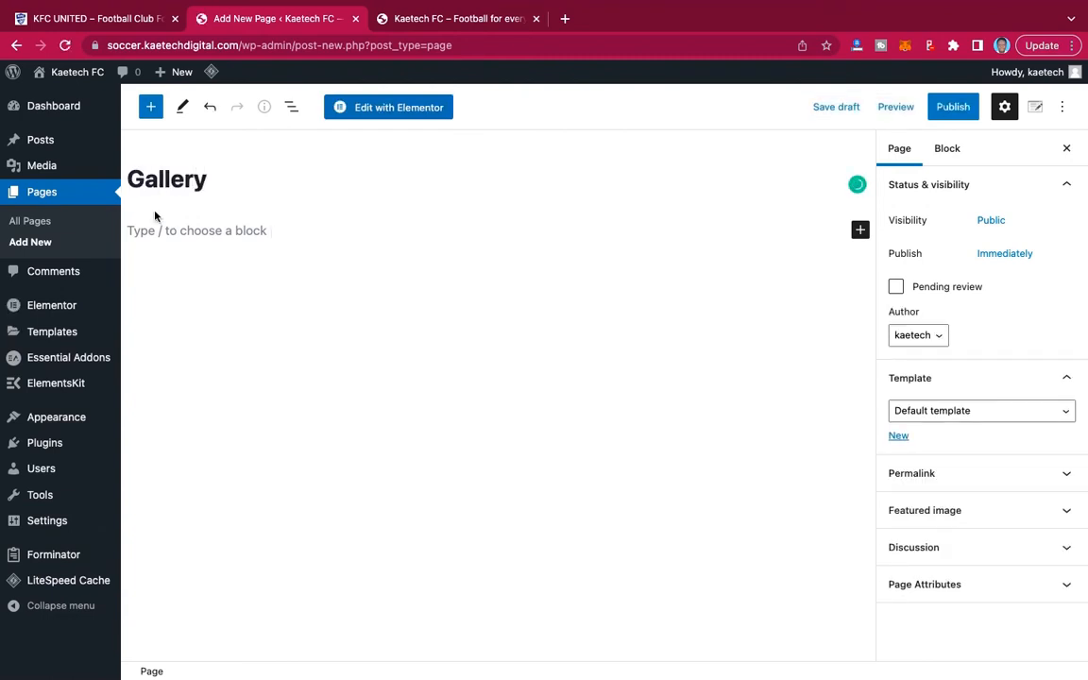
pyautogui.click(944, 414)
pyautogui.click(937, 446)
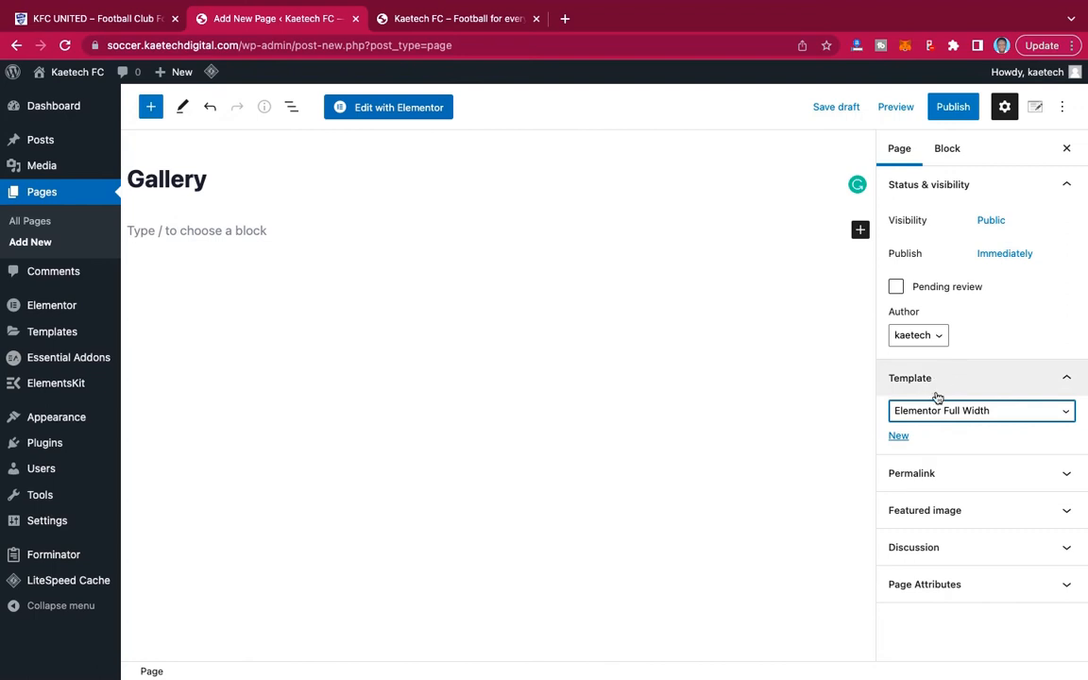
pyautogui.click(967, 113)
pyautogui.click(969, 113)
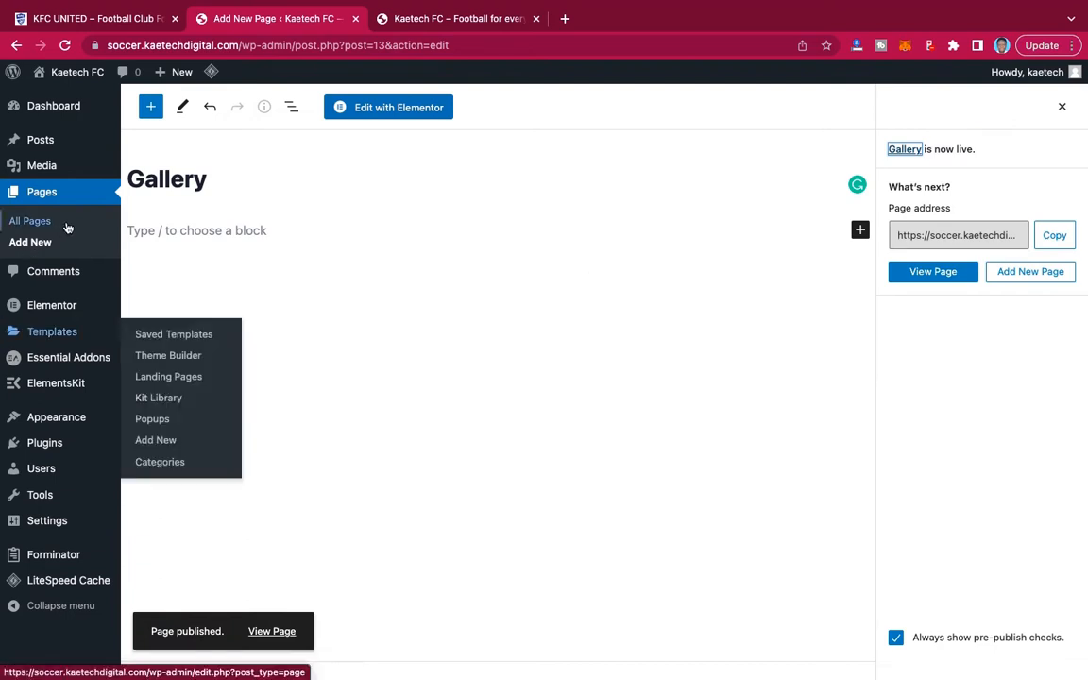
# Consult the demo's menu and publish a new page titled "Contact" with the Elementor Full Width template.
pyautogui.click(87, 13)
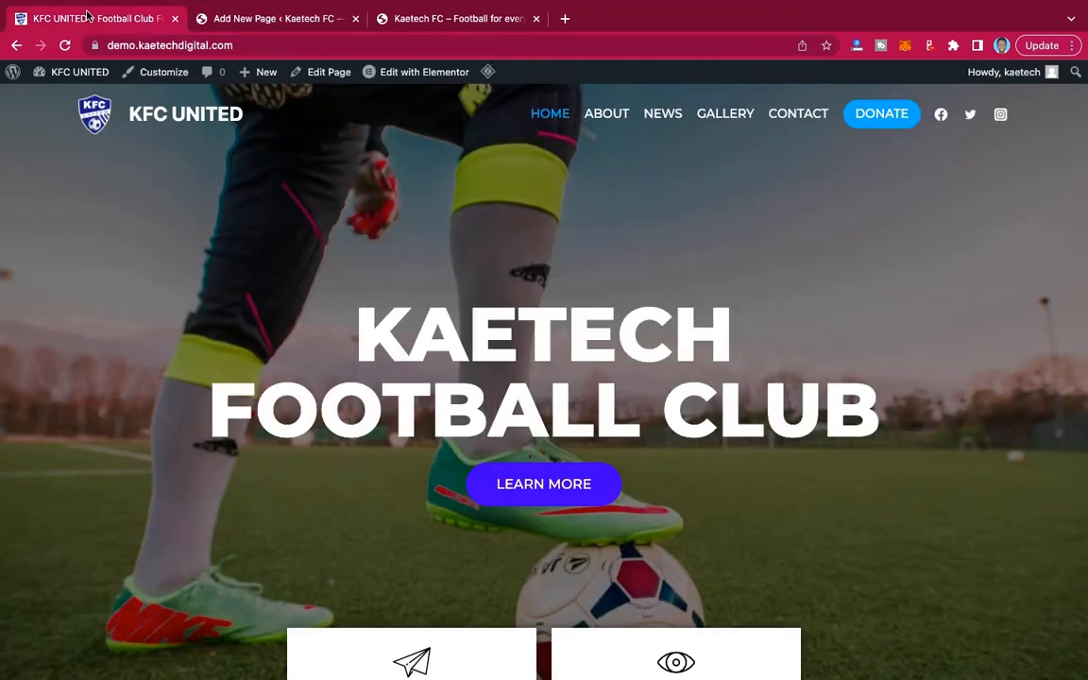
pyautogui.click(228, 19)
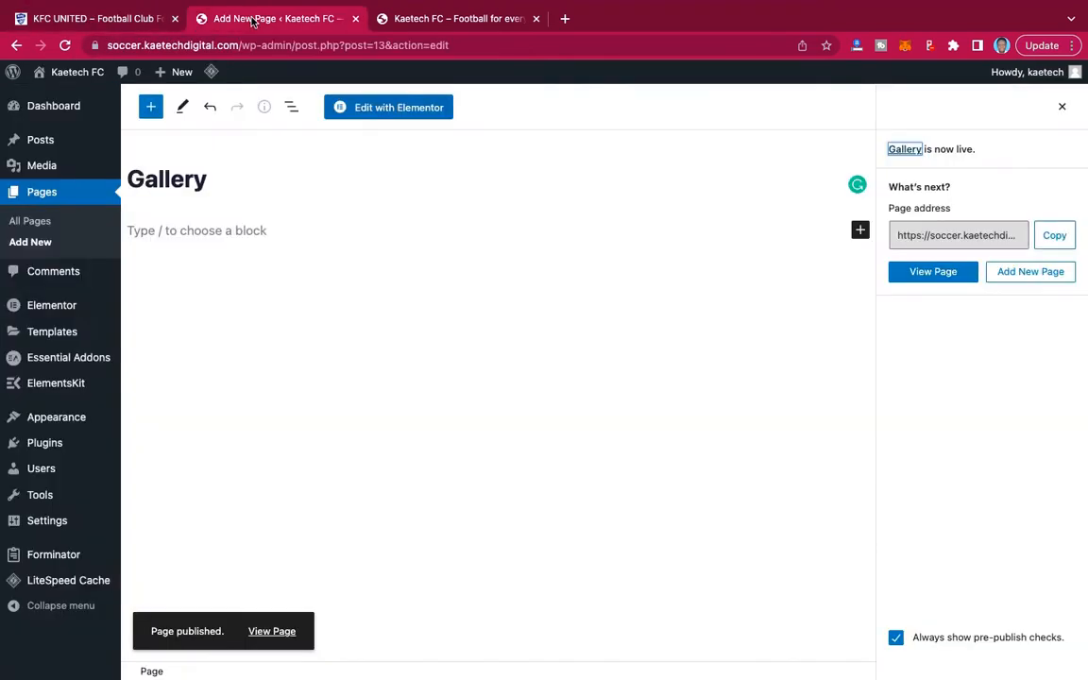
pyautogui.click(35, 243)
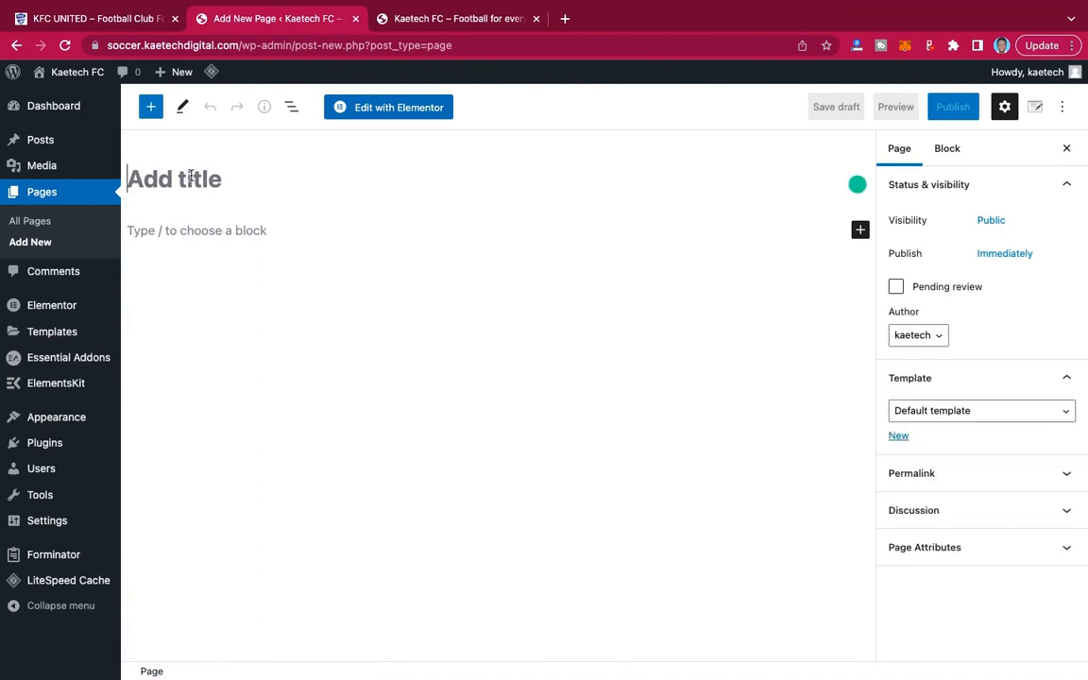
pyautogui.write('Conta')
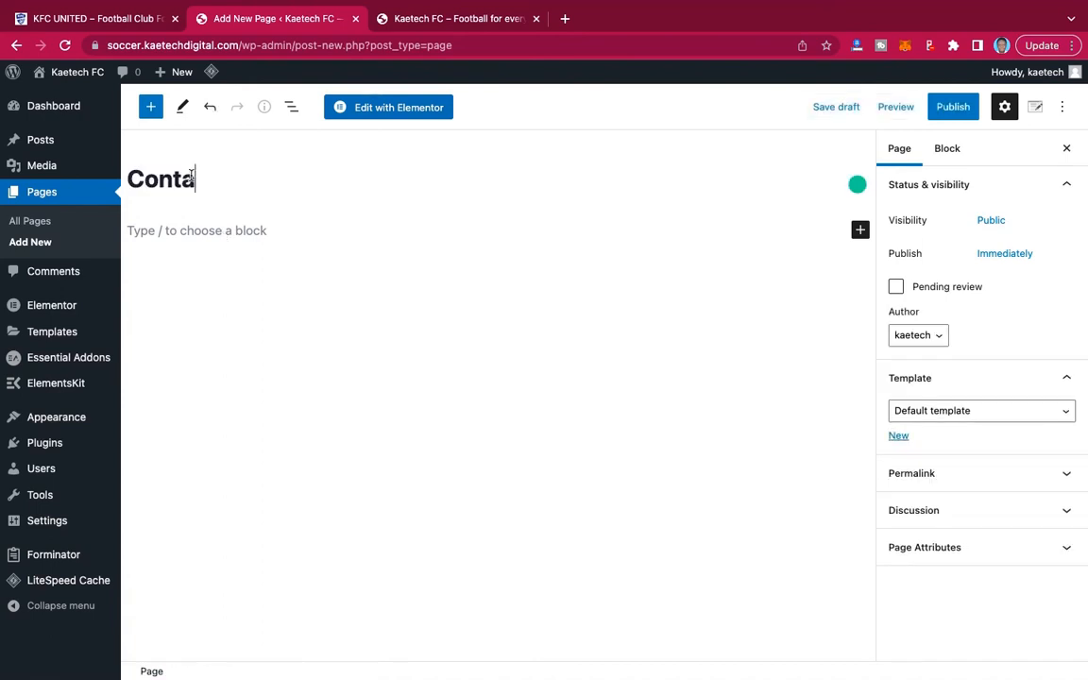
pyautogui.write('ct')
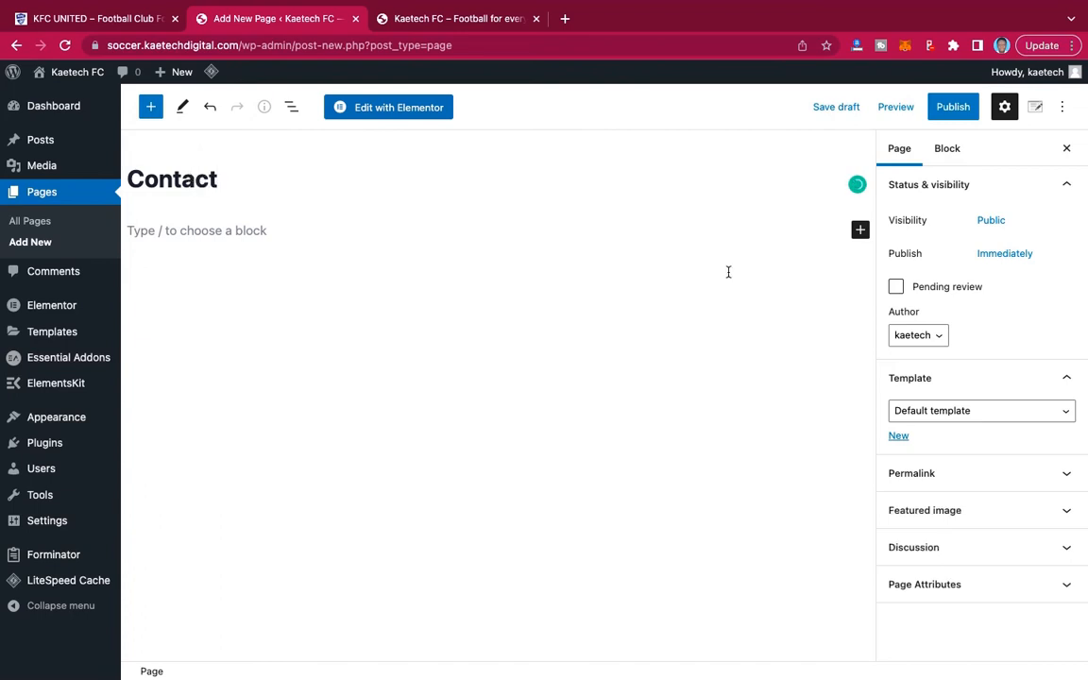
pyautogui.click(952, 414)
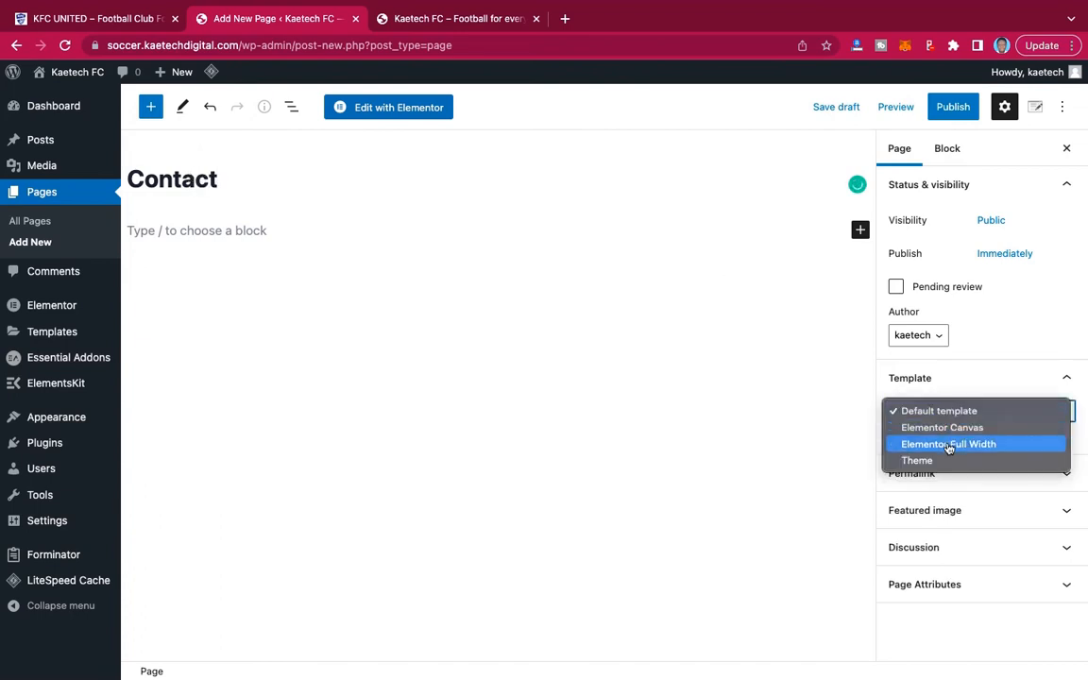
pyautogui.press('Escape')
pyautogui.click(949, 446)
pyautogui.click(953, 106)
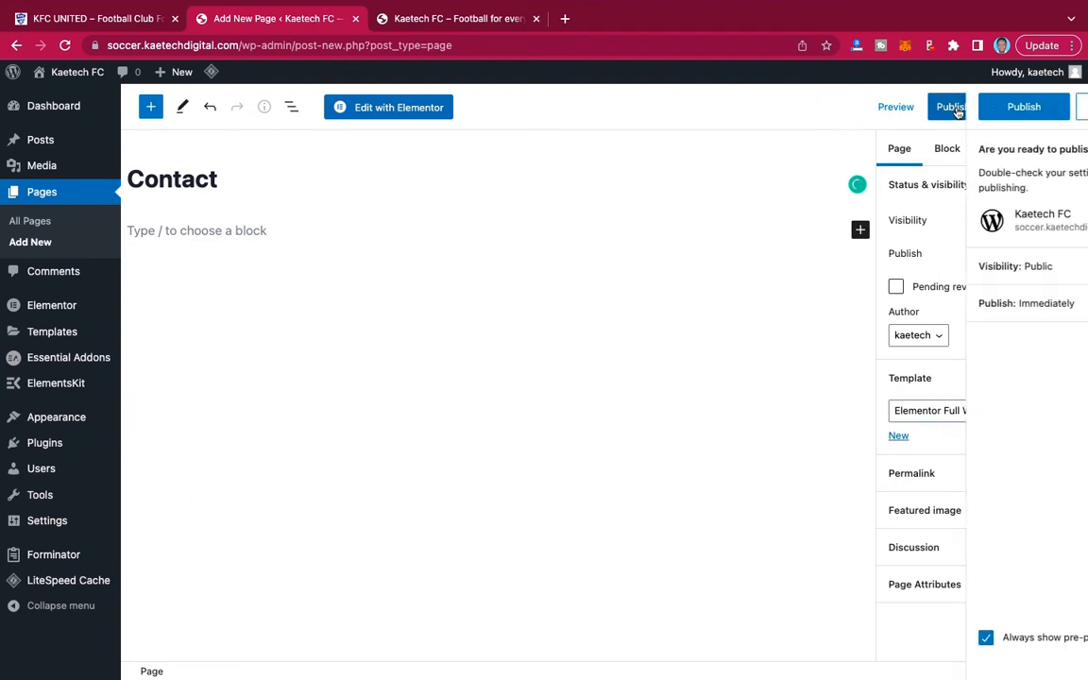
pyautogui.click(956, 110)
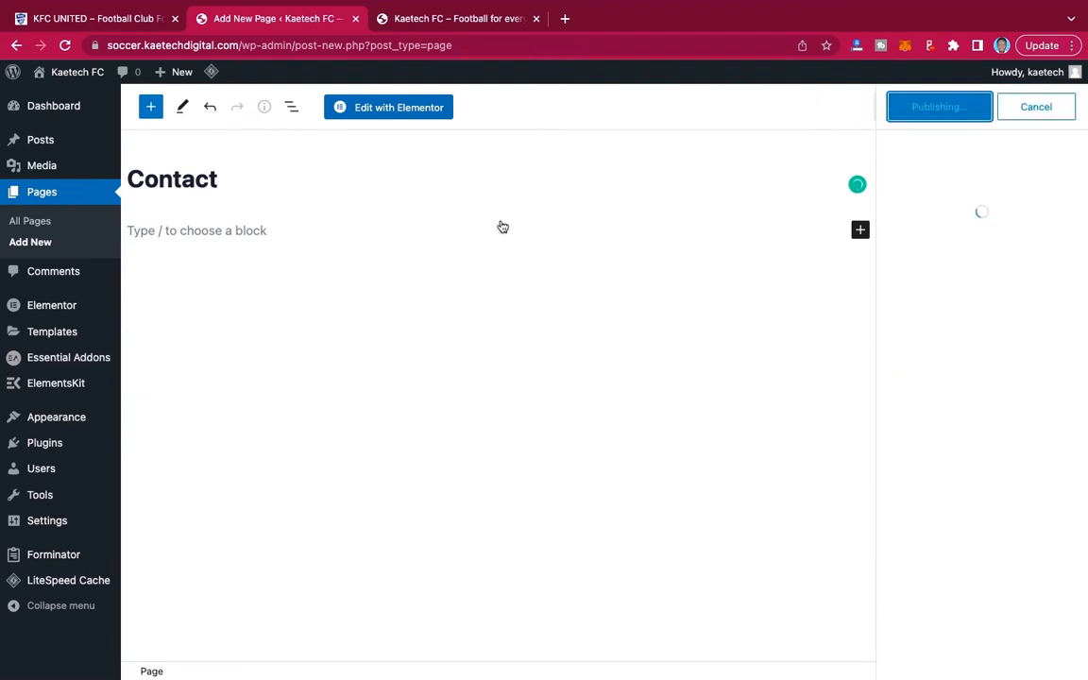
# Publish a new page titled "Donate" with the Elementor Full Width template.
pyautogui.click(29, 245)
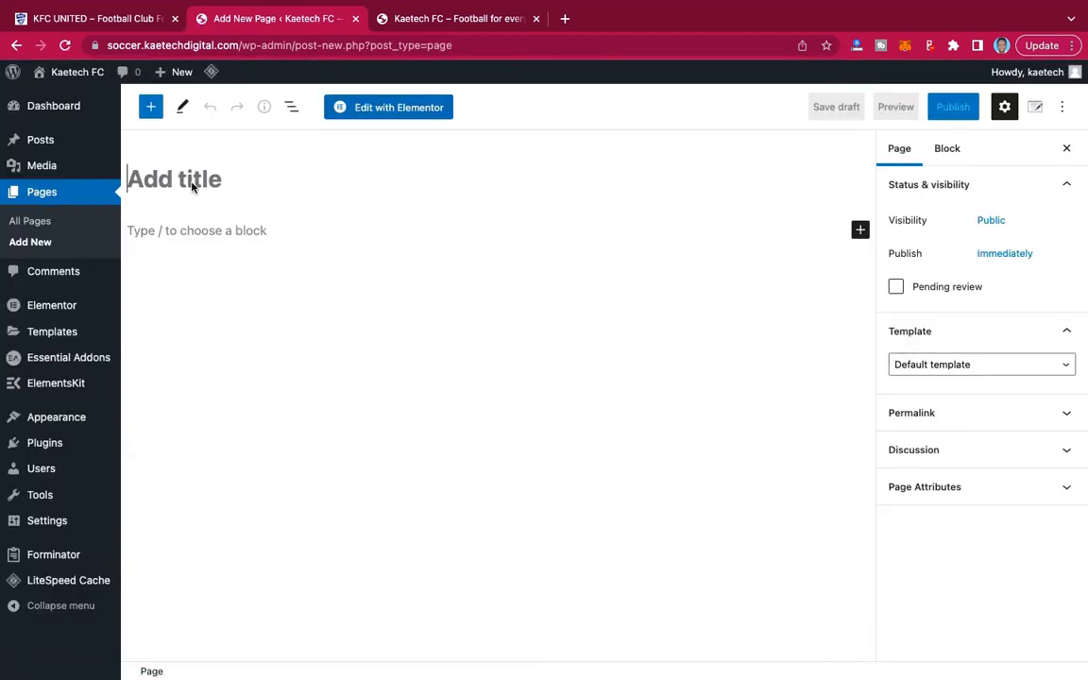
pyautogui.write('Donate')
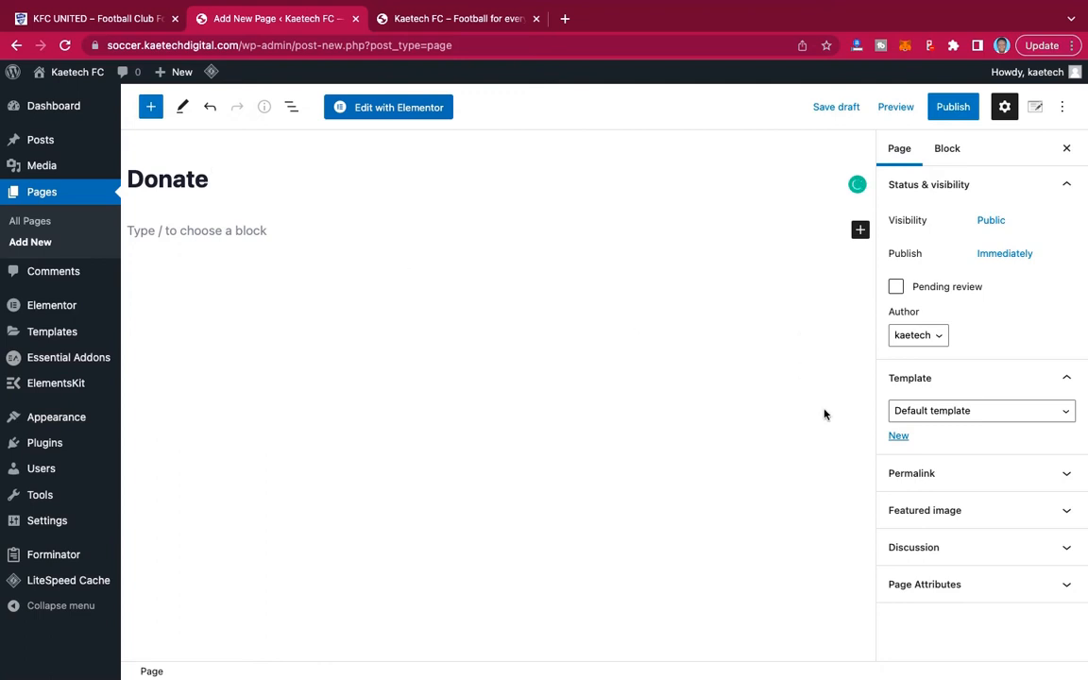
pyautogui.click(967, 412)
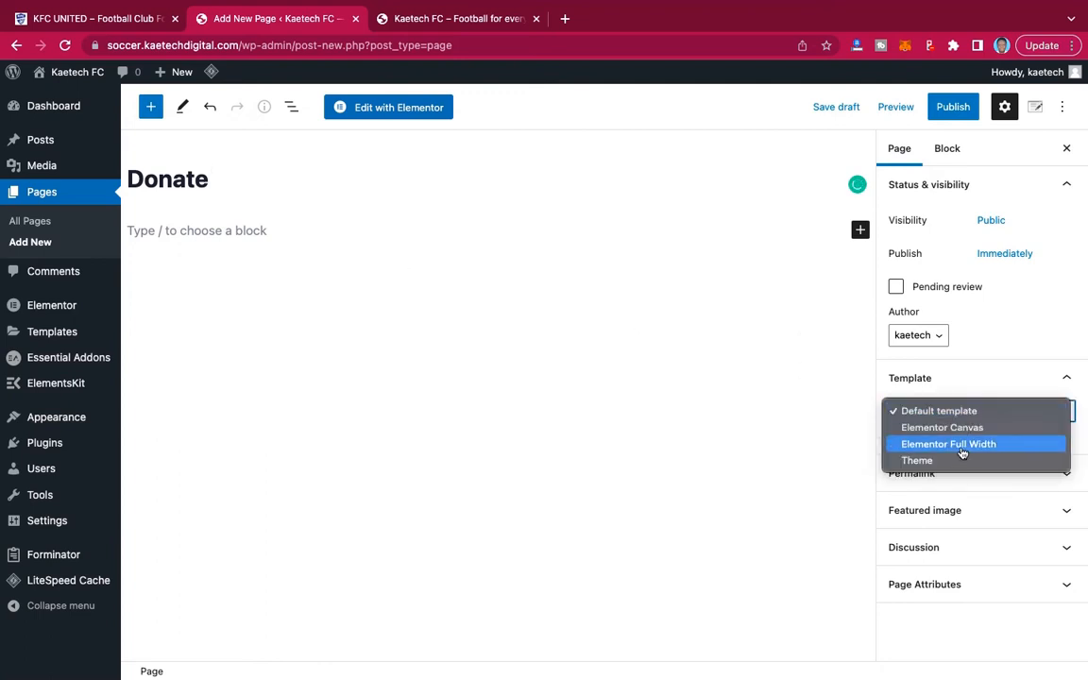
pyautogui.click(961, 444)
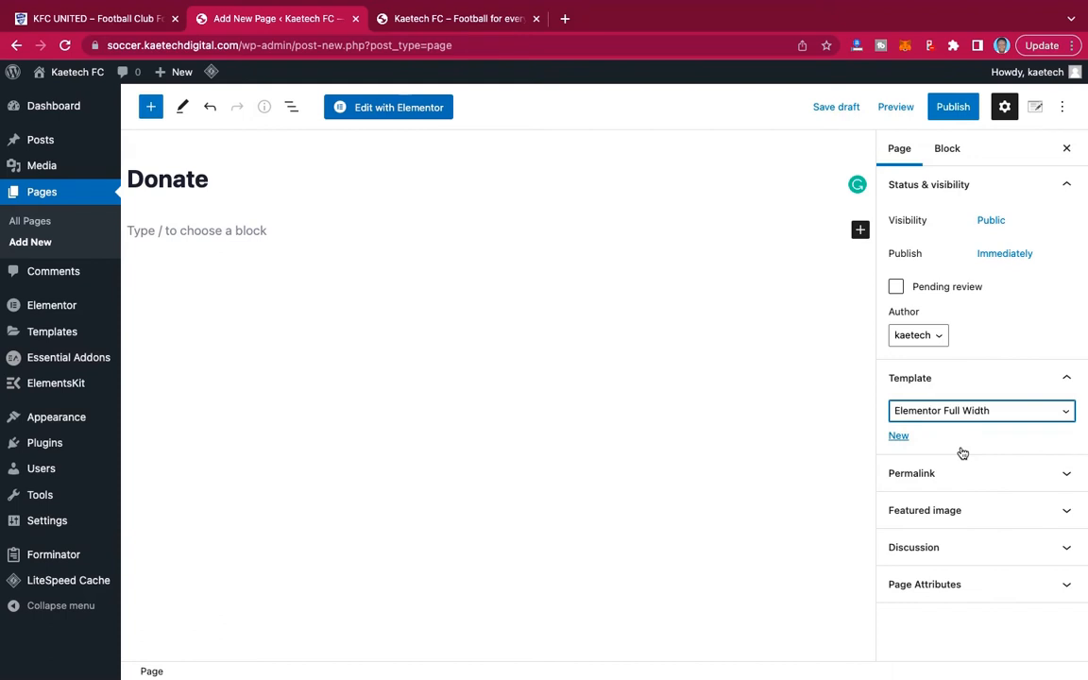
pyautogui.click(947, 107)
pyautogui.click(945, 107)
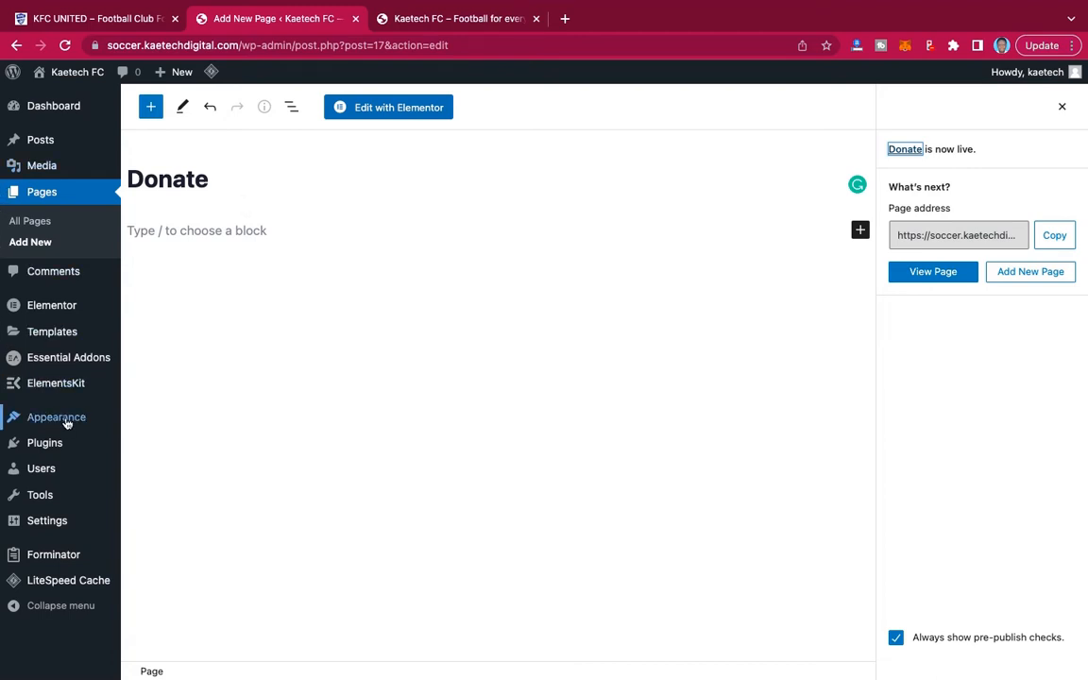
# Create a navigation menu named "Main Menu" and assign it to the Primary display location.
pyautogui.moveTo(52, 425)
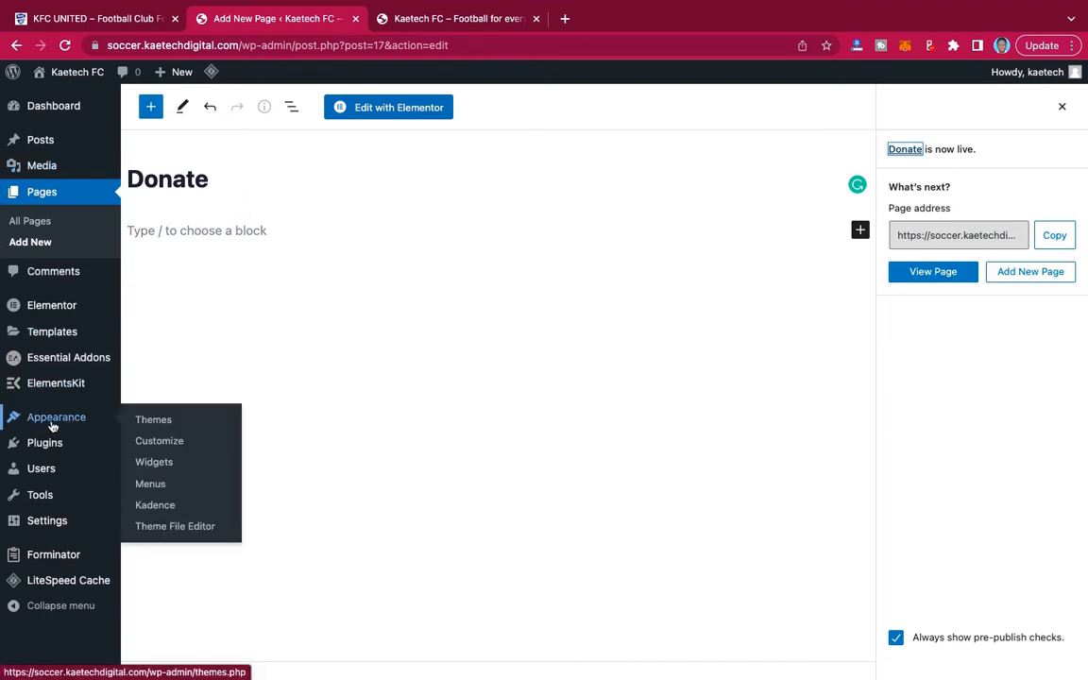
pyautogui.click(151, 488)
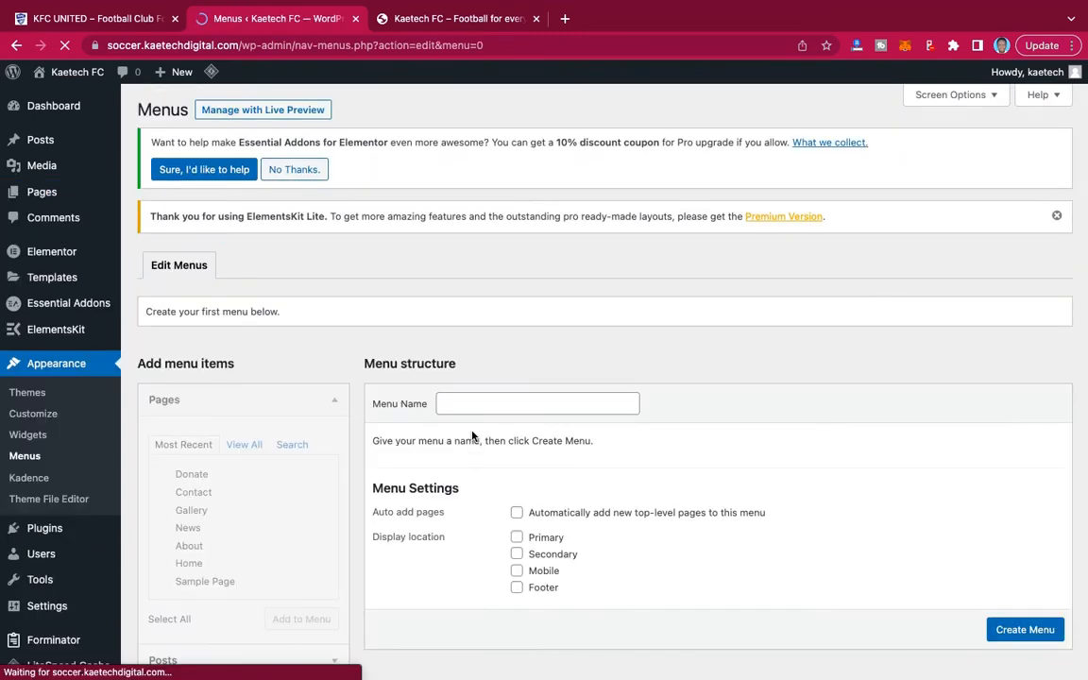
pyautogui.scroll(-2, 651, 390)
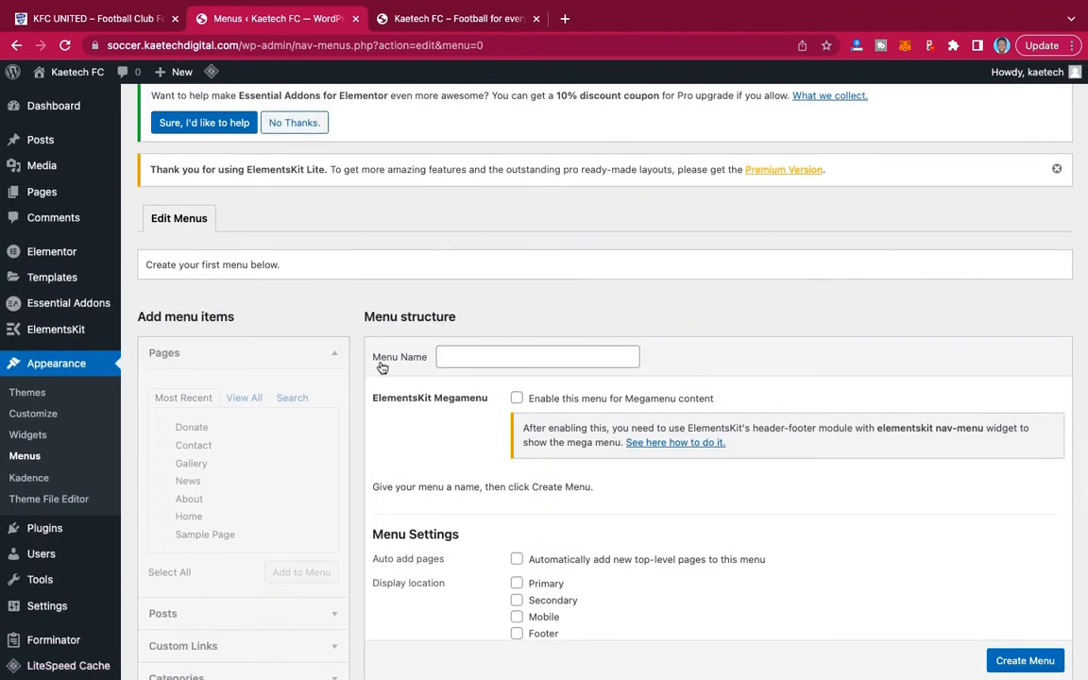
pyautogui.click(455, 356)
pyautogui.click(546, 387)
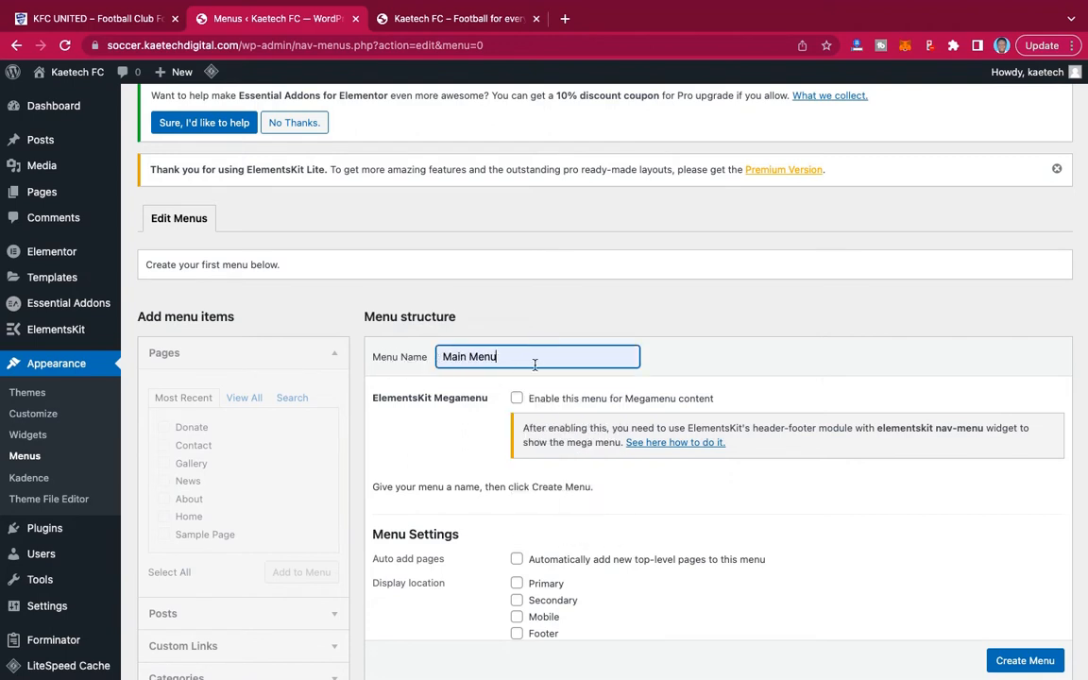
pyautogui.scroll(-3, 491, 425)
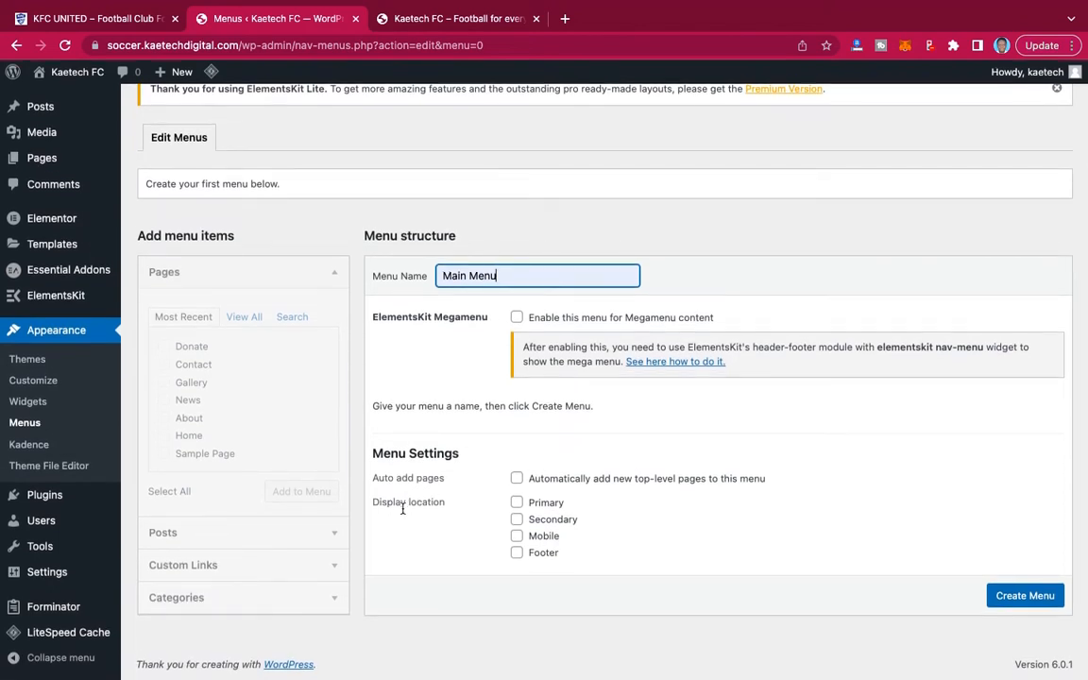
pyautogui.click(518, 504)
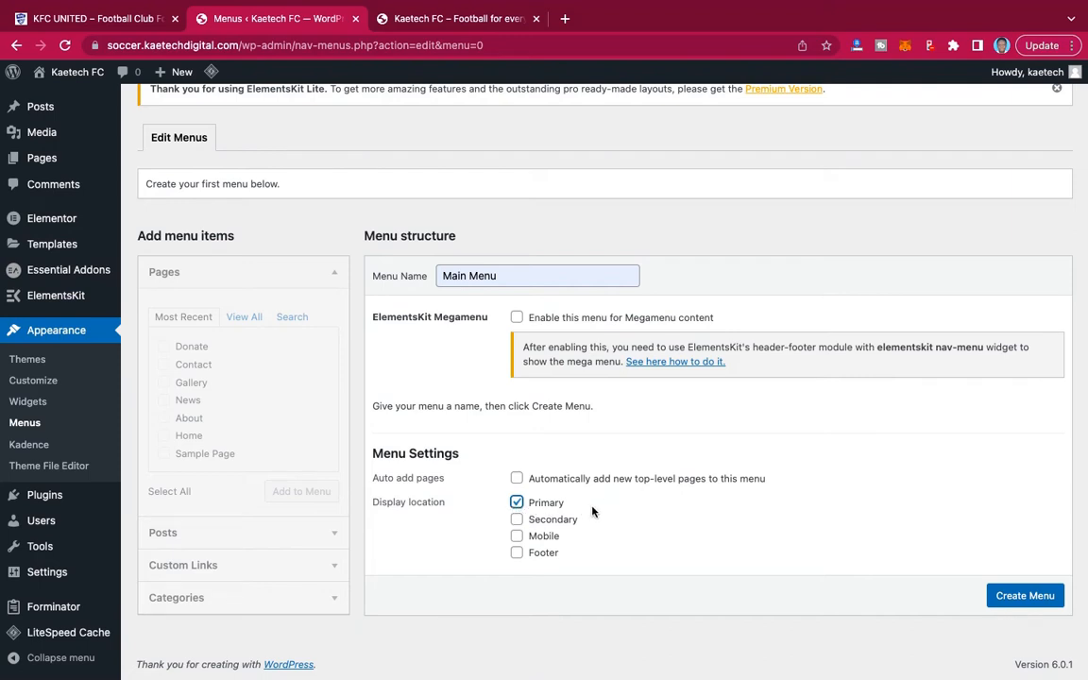
pyautogui.click(1024, 594)
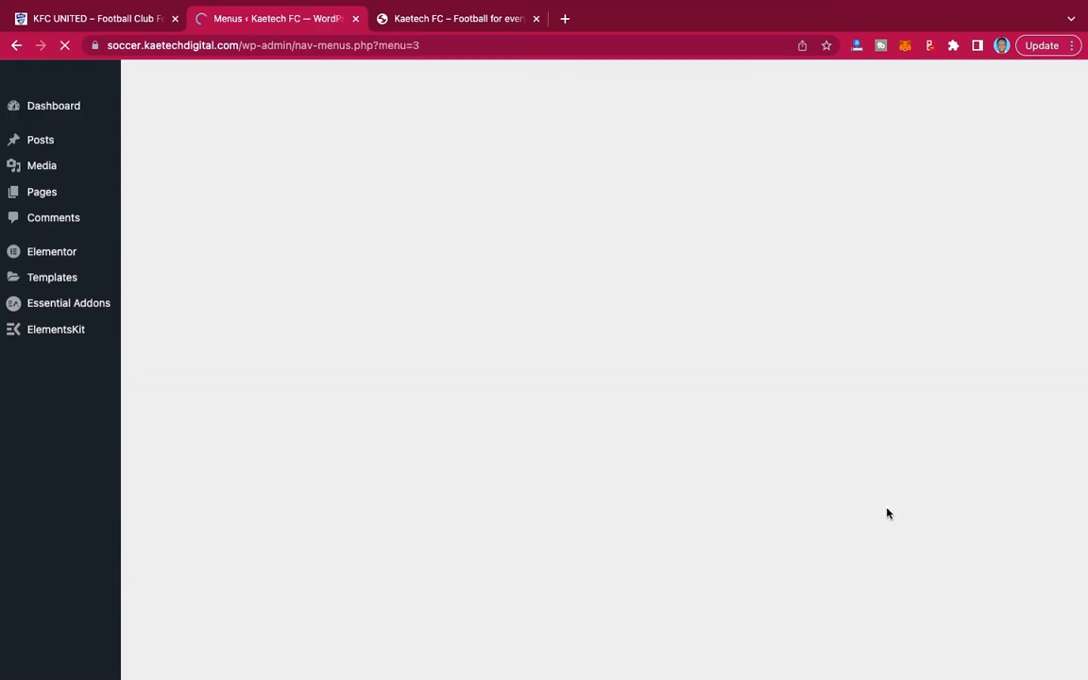
# Add every listed page except Sample Page to Main Menu, including both Home entries.
pyautogui.scroll(-3, 887, 513)
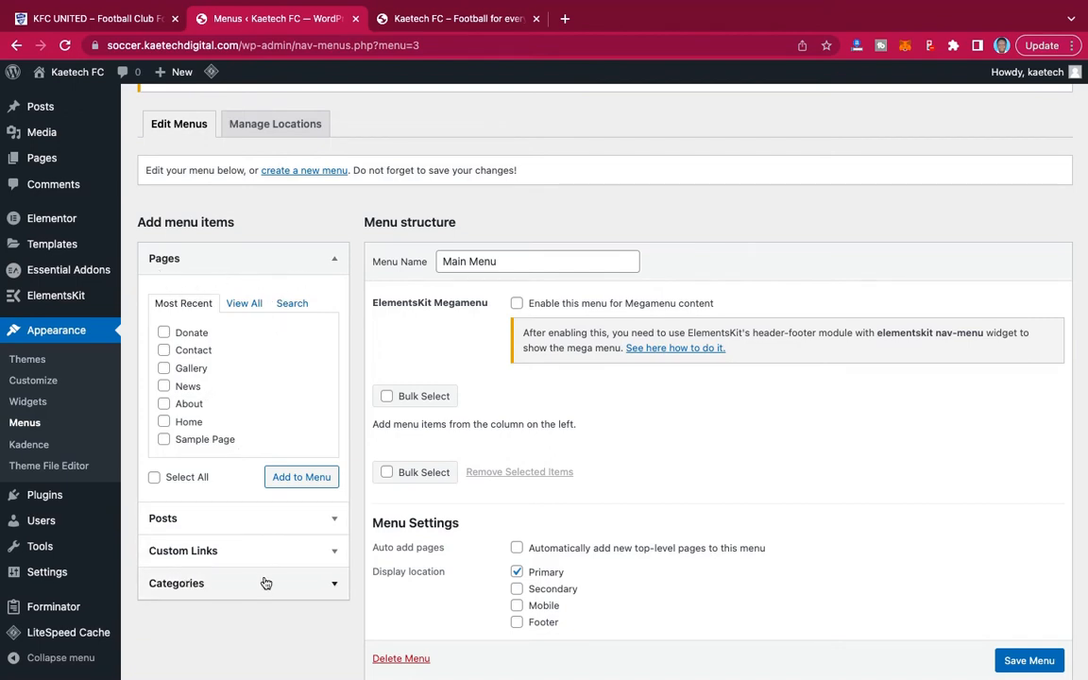
pyautogui.click(240, 304)
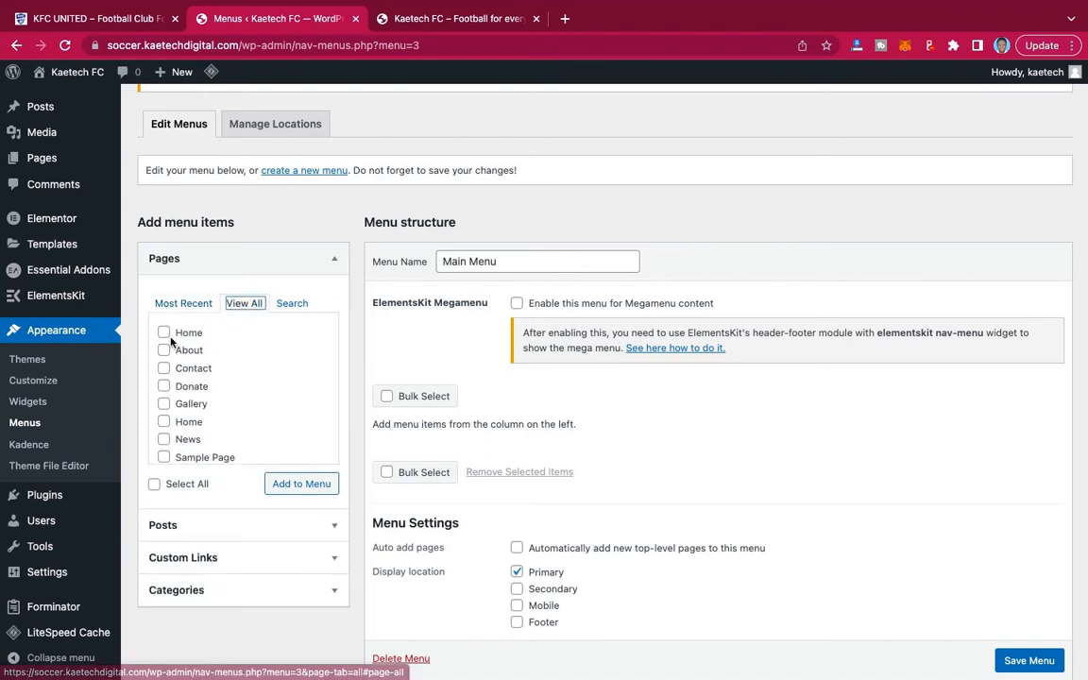
pyautogui.scroll(-1, 199, 394)
pyautogui.scroll(1, 200, 395)
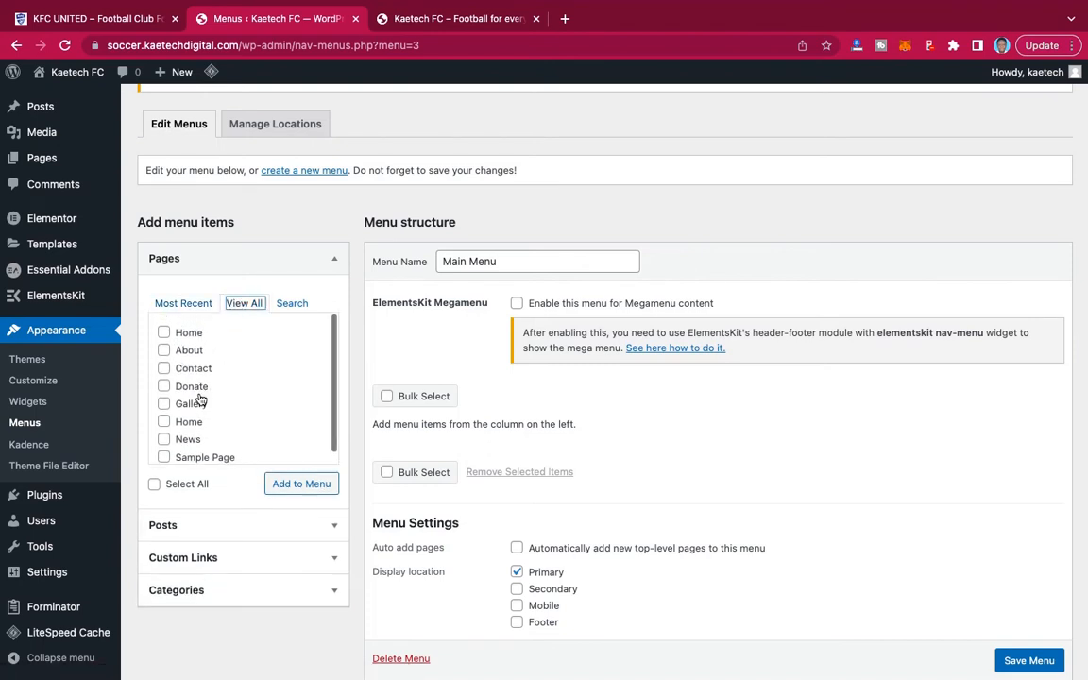
pyautogui.click(164, 333)
pyautogui.click(163, 350)
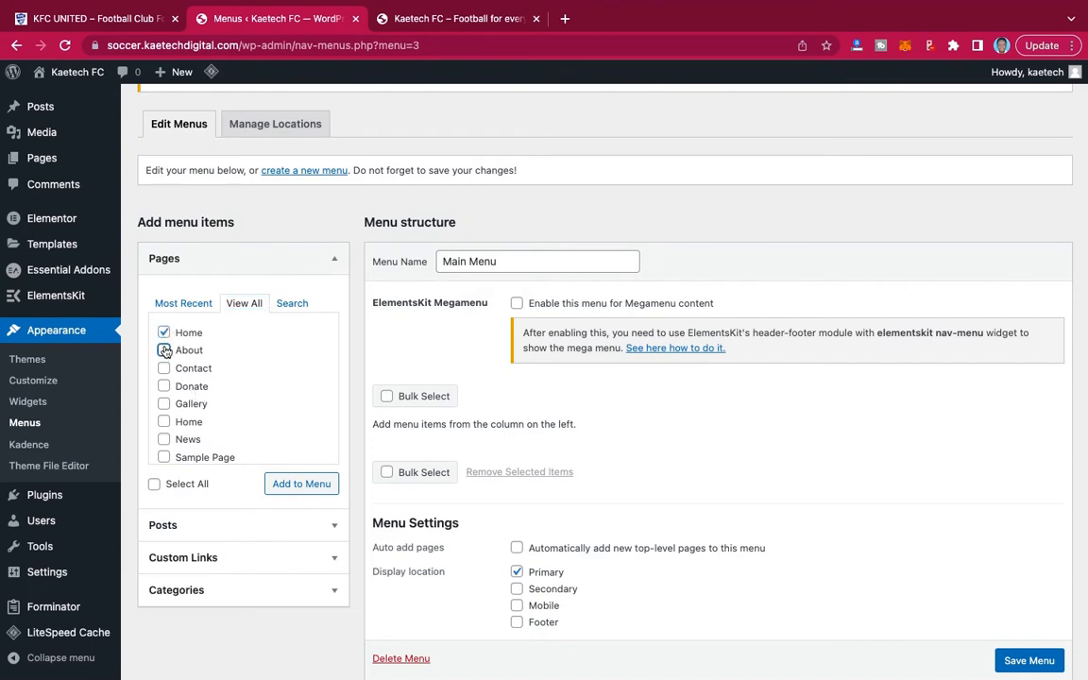
pyautogui.click(163, 368)
pyautogui.click(163, 386)
pyautogui.click(164, 403)
pyautogui.click(163, 421)
pyautogui.click(165, 439)
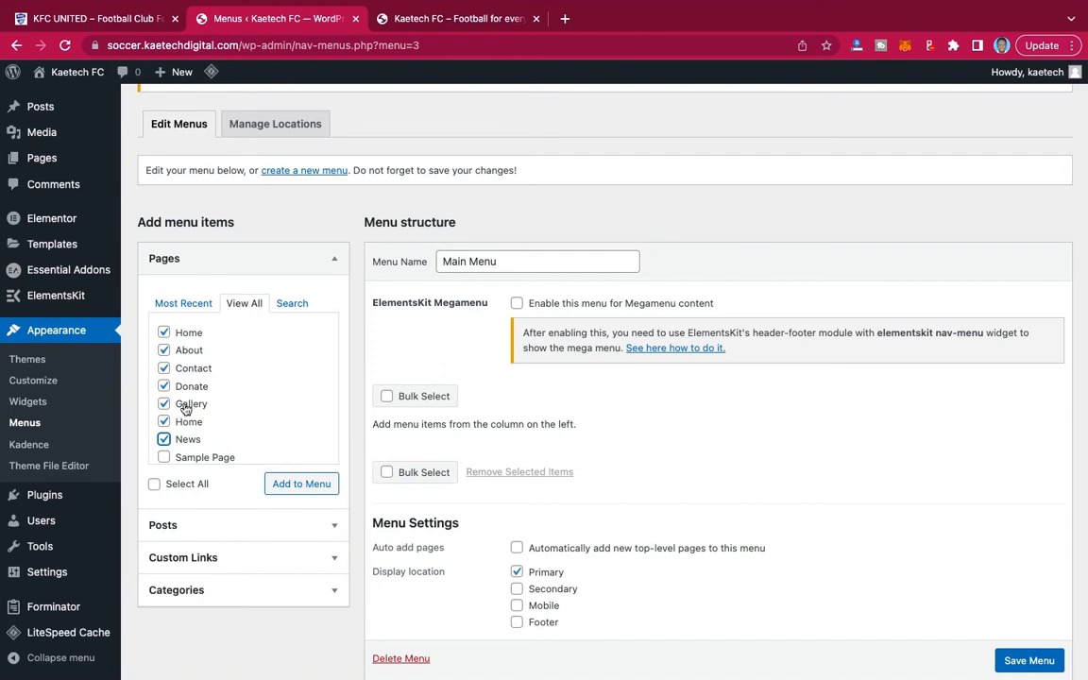
pyautogui.click(311, 489)
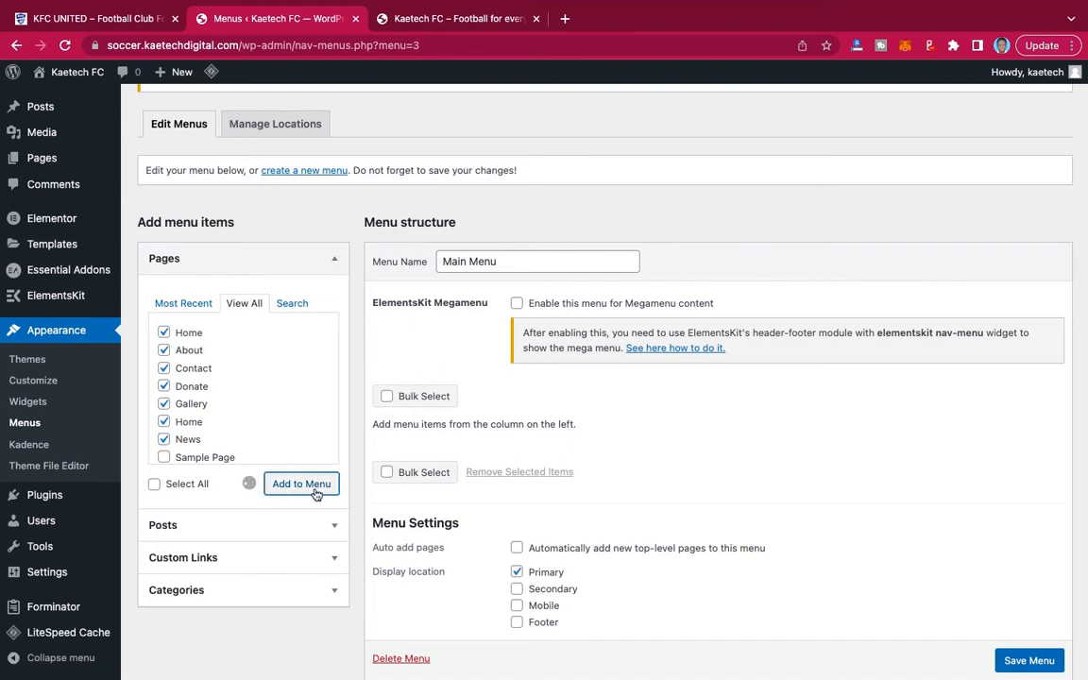
# Remove the Home custom link from Main Menu and reorder the items so the Home page comes first and News follows About.
pyautogui.scroll(-3, 749, 488)
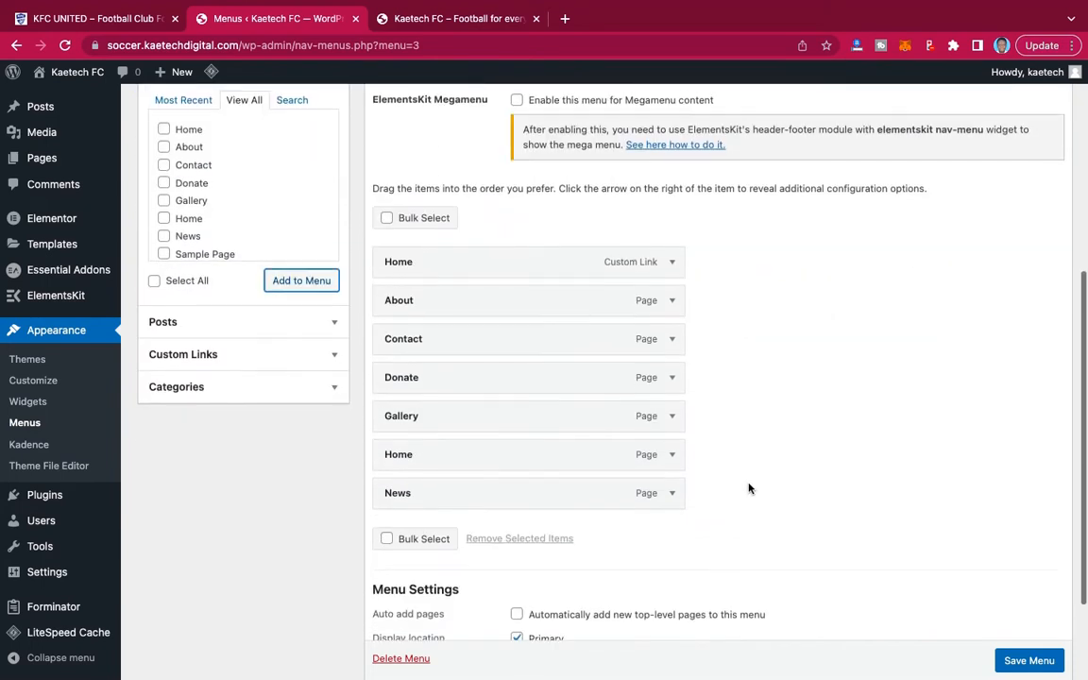
pyautogui.click(673, 262)
pyautogui.click(397, 412)
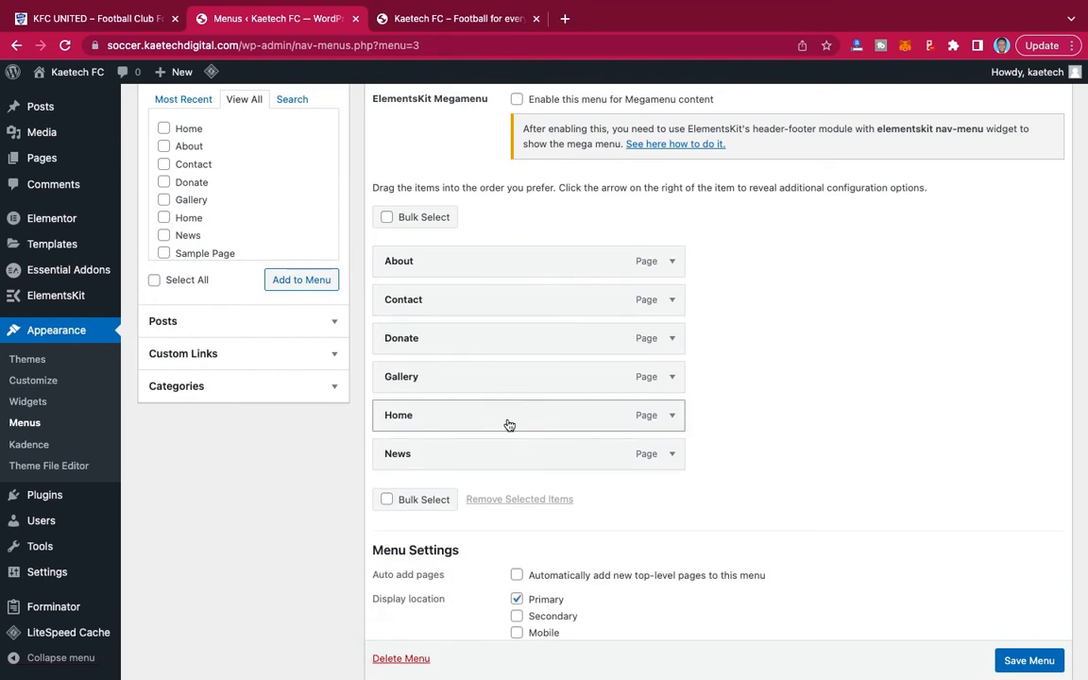
pyautogui.moveTo(509, 425); pyautogui.dragTo(502, 279)
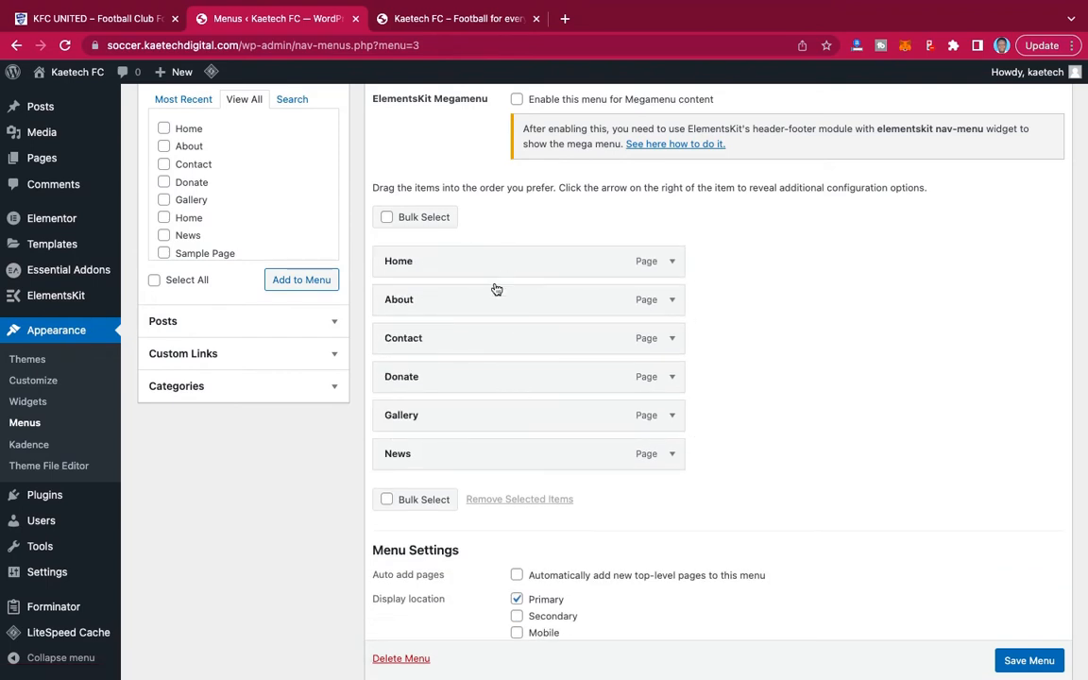
pyautogui.moveTo(486, 462); pyautogui.dragTo(488, 345)
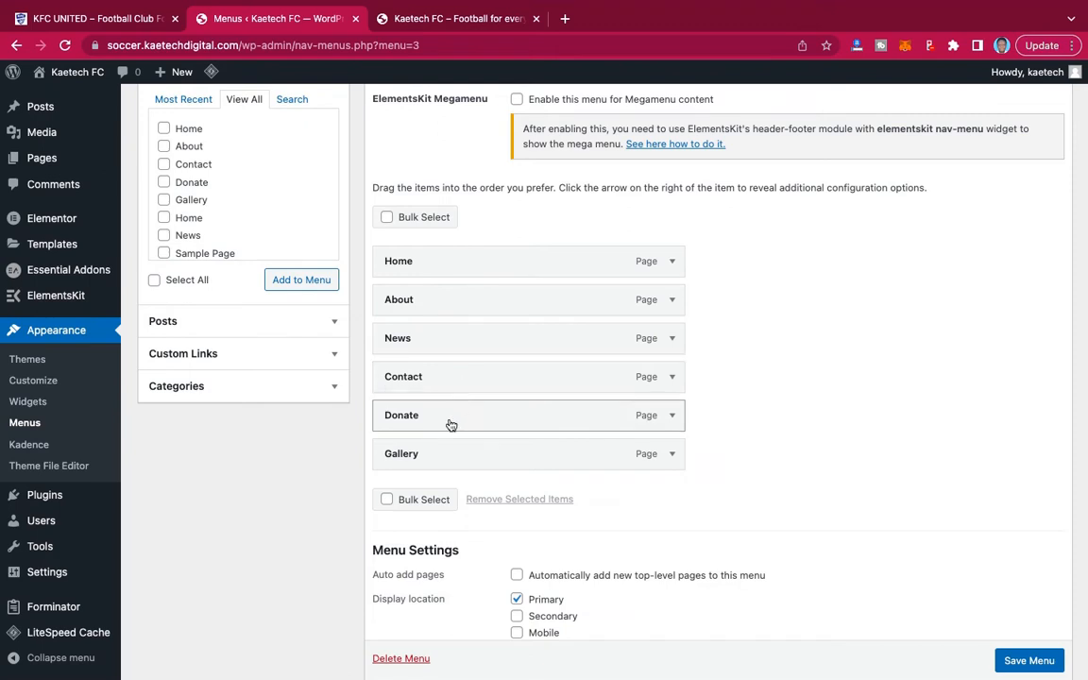
# Remove Donate from Main Menu, place Gallery above Contact and save the menu.
pyautogui.click(674, 416)
pyautogui.click(398, 554)
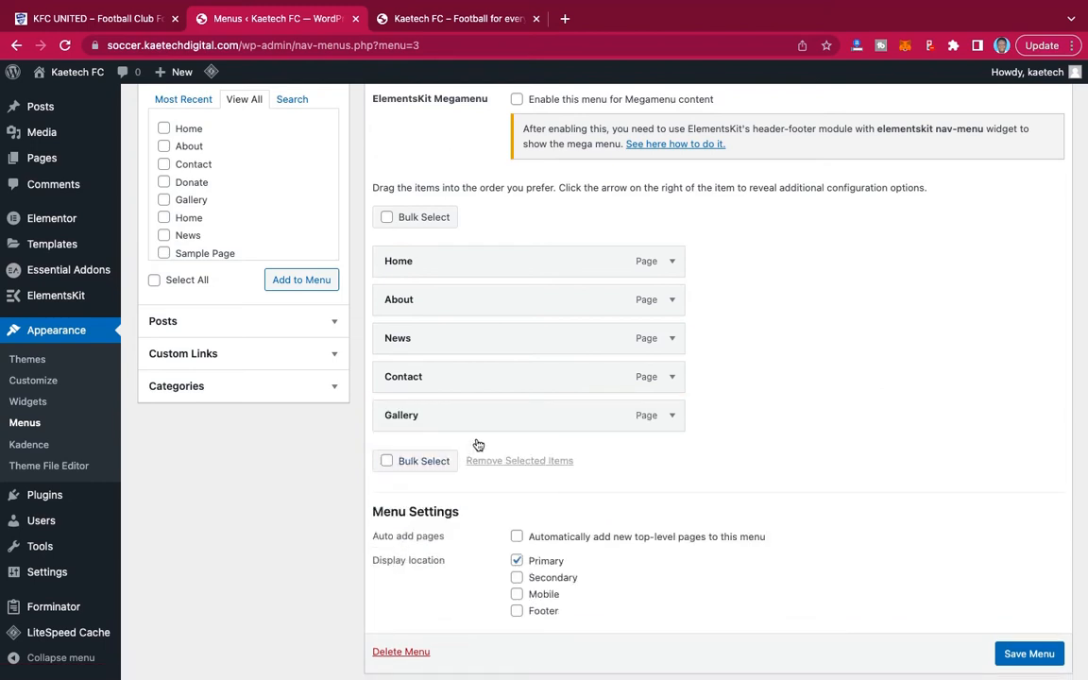
pyautogui.moveTo(507, 421); pyautogui.dragTo(508, 375)
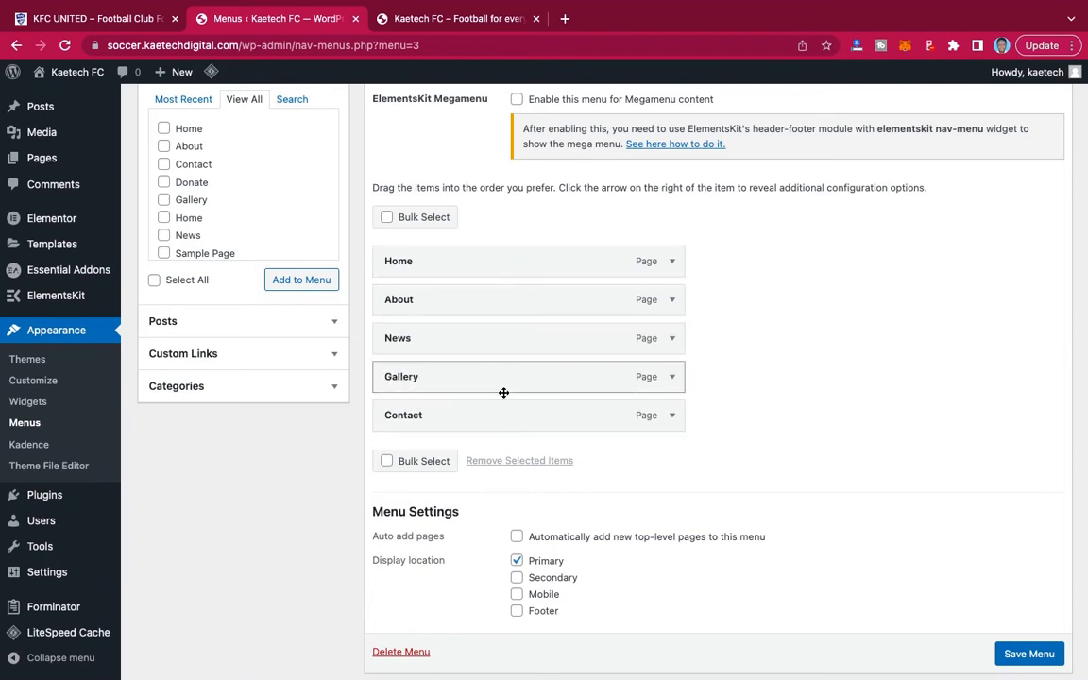
pyautogui.scroll(-1, 1015, 656)
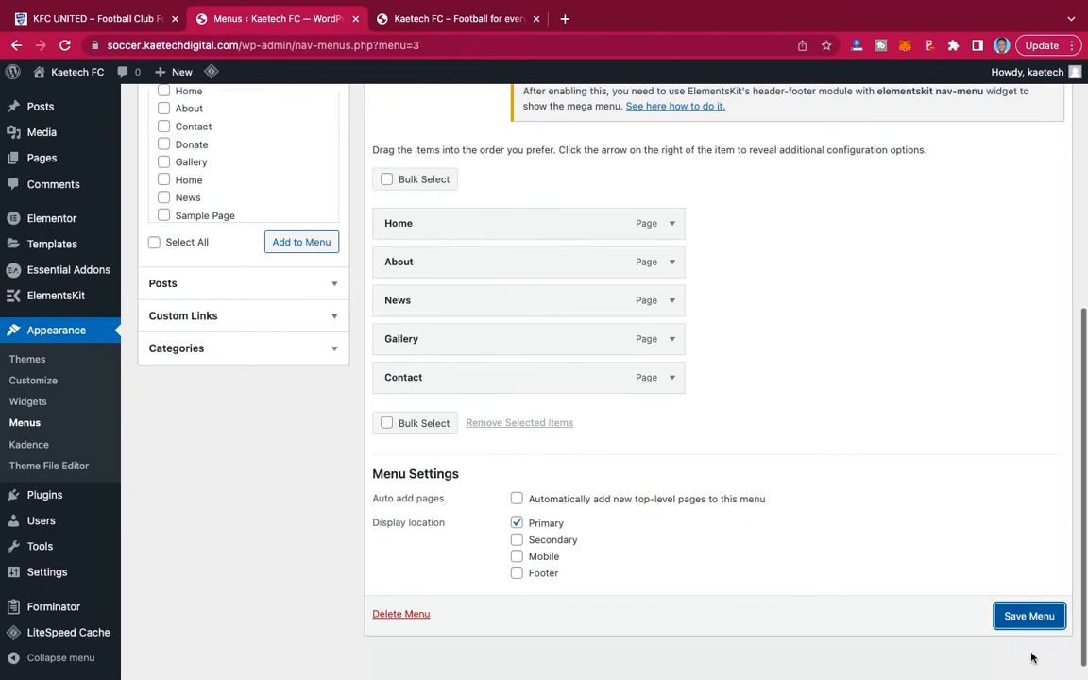
pyautogui.click(994, 616)
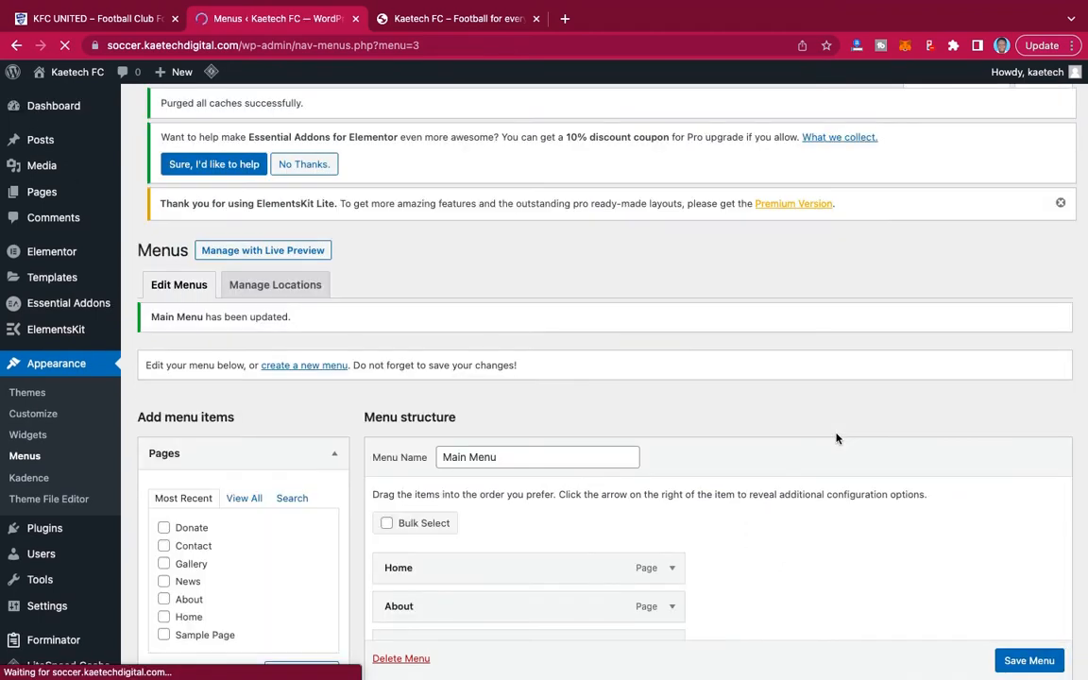
# Review the saved menu, reload the live Kaetech FC site and compare its Home page with the default front page.
pyautogui.scroll(-5, 836, 438)
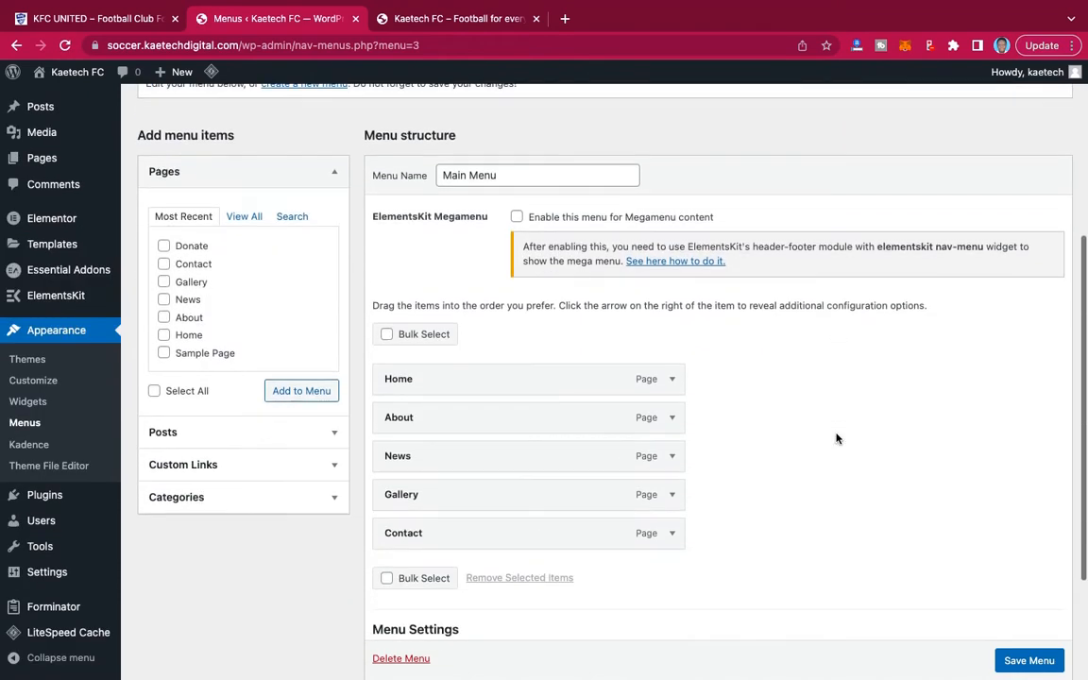
pyautogui.scroll(1, 836, 438)
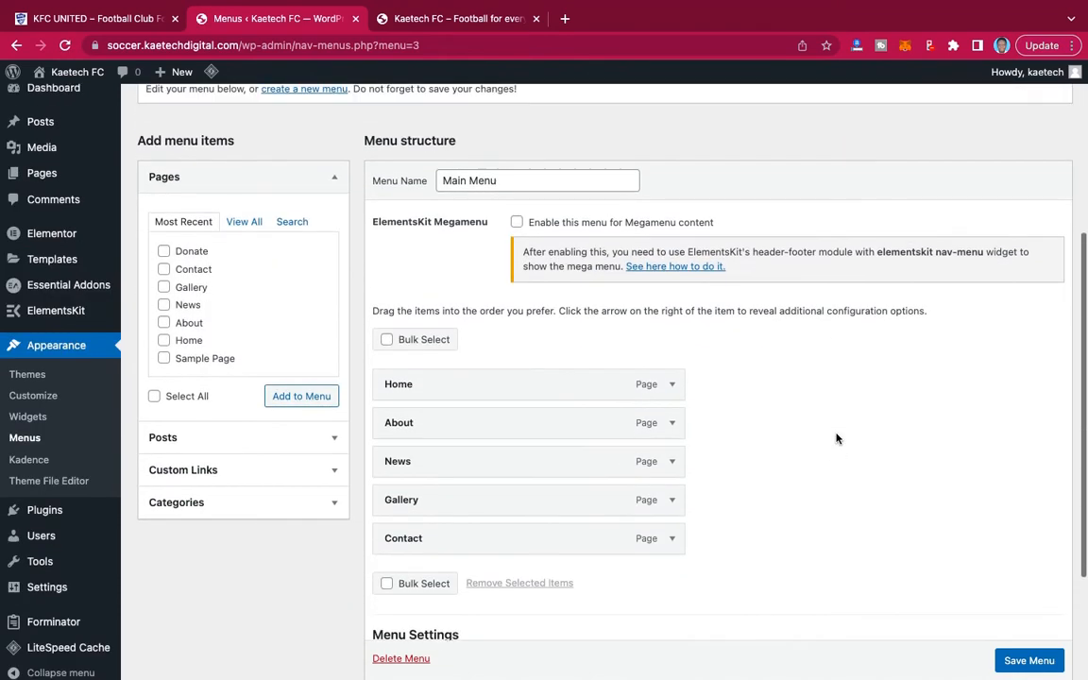
pyautogui.click(454, 21)
pyautogui.click(65, 44)
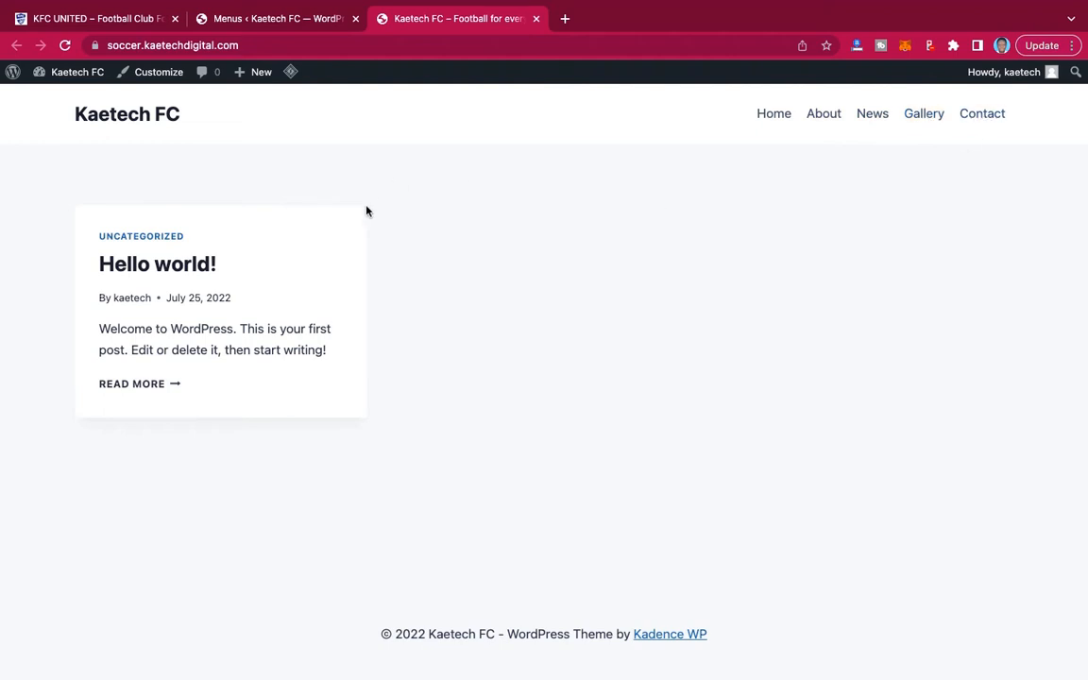
pyautogui.scroll(-1, 490, 419)
pyautogui.click(775, 116)
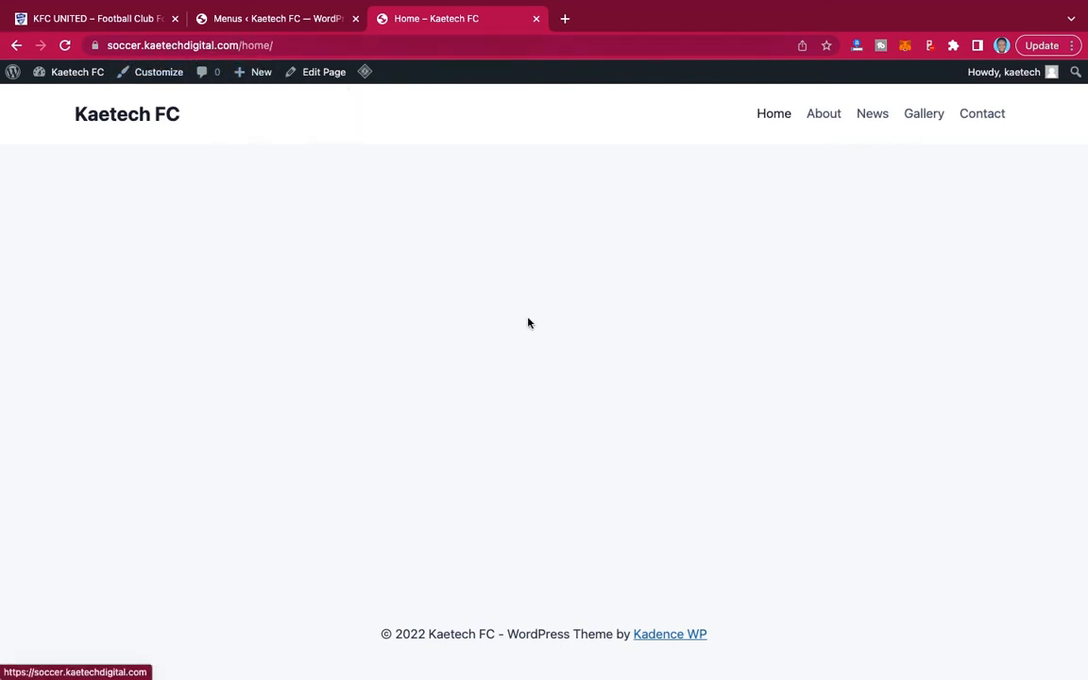
pyautogui.click(151, 112)
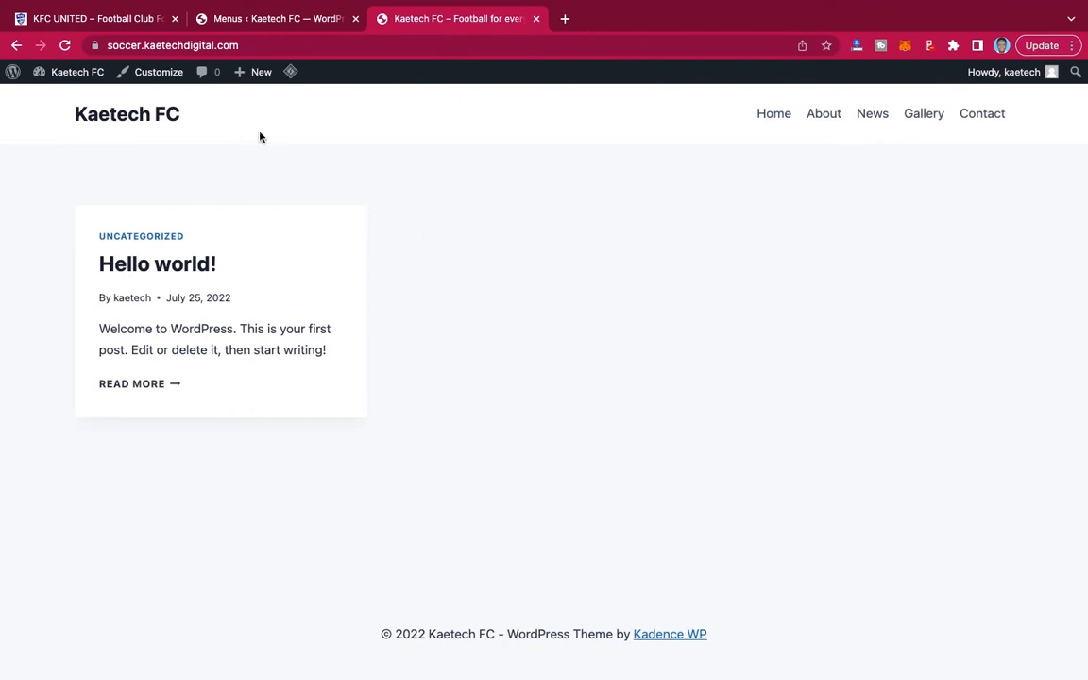
# Open the Reading settings and make the site's homepage display a static page, with Home as the homepage.
pyautogui.click(266, 21)
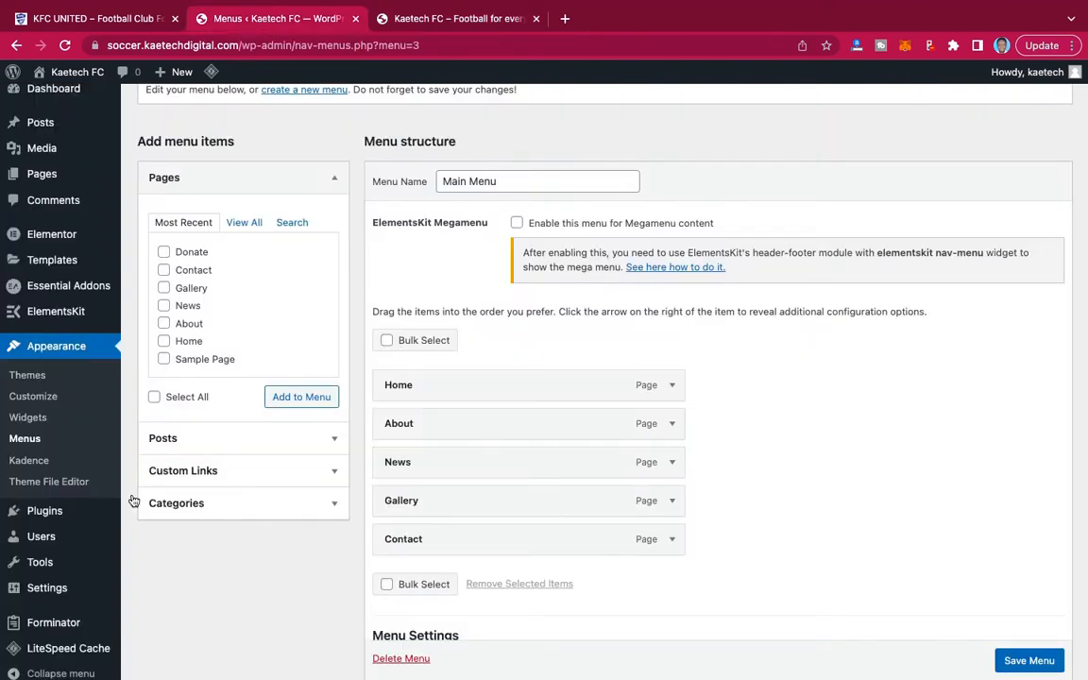
pyautogui.scroll(-3, 118, 448)
pyautogui.moveTo(42, 574)
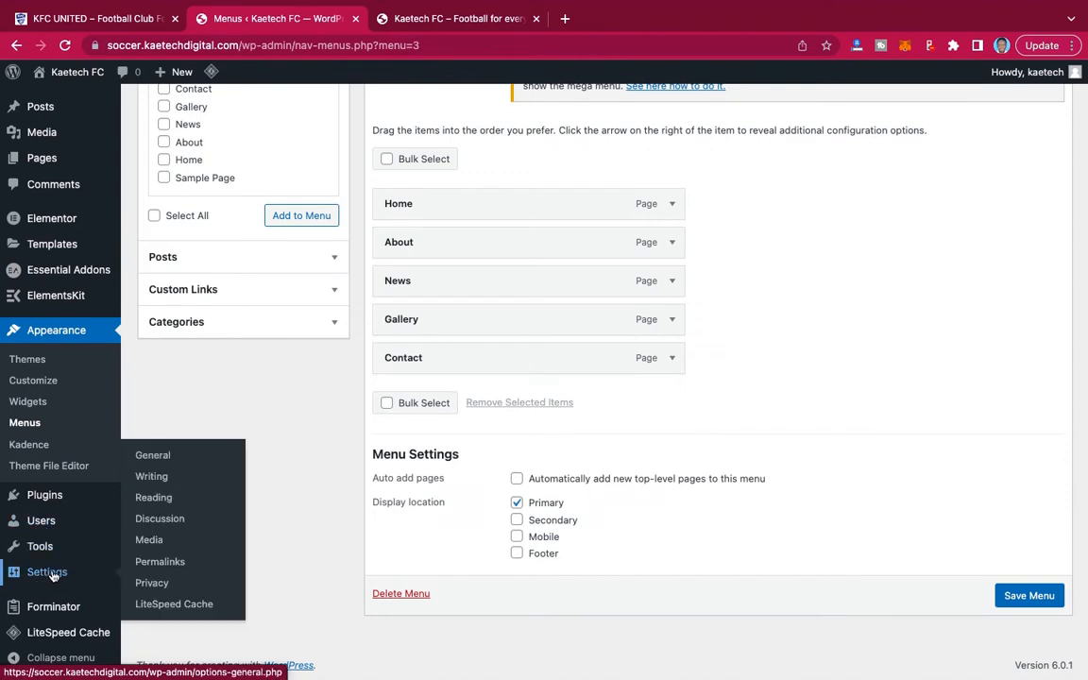
pyautogui.click(156, 500)
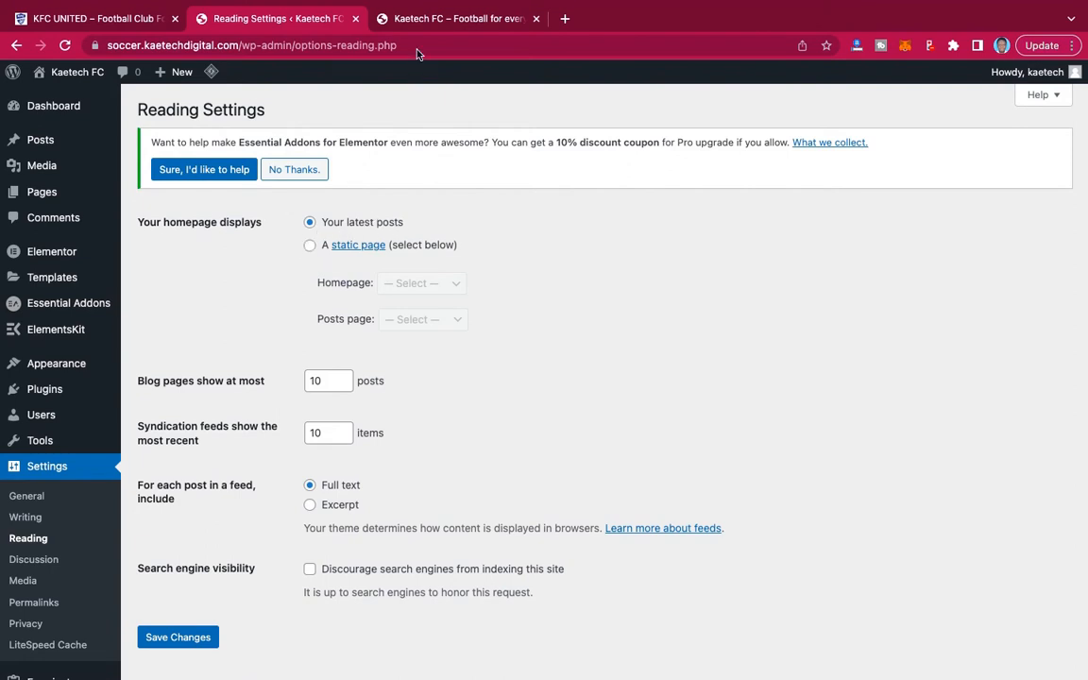
pyautogui.click(428, 25)
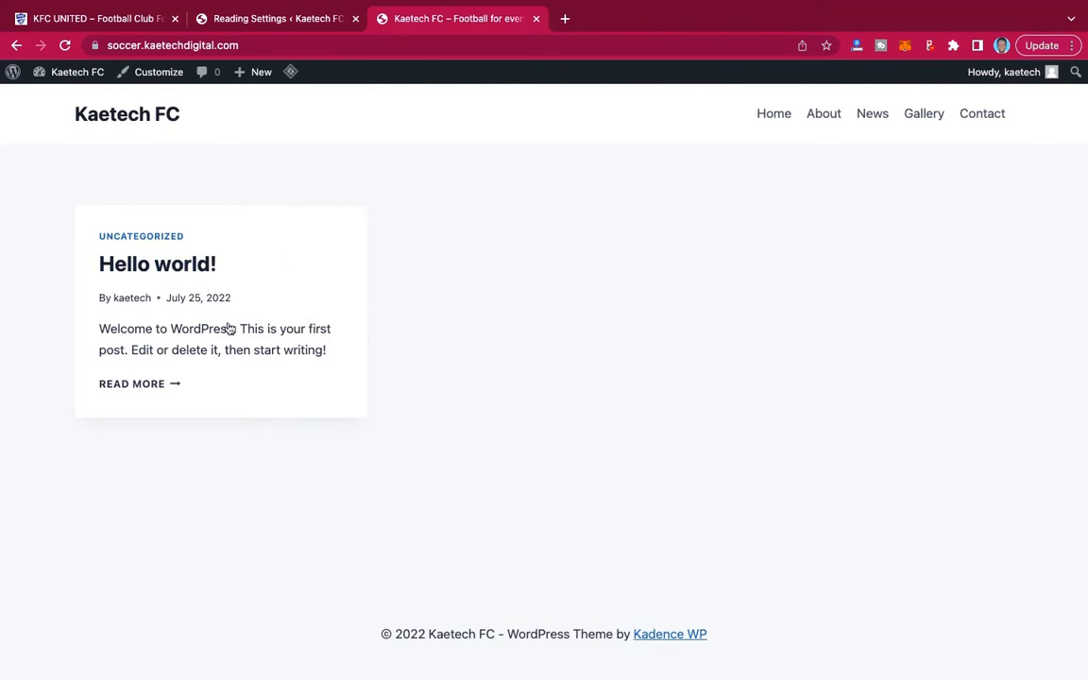
pyautogui.moveTo(246, 27)
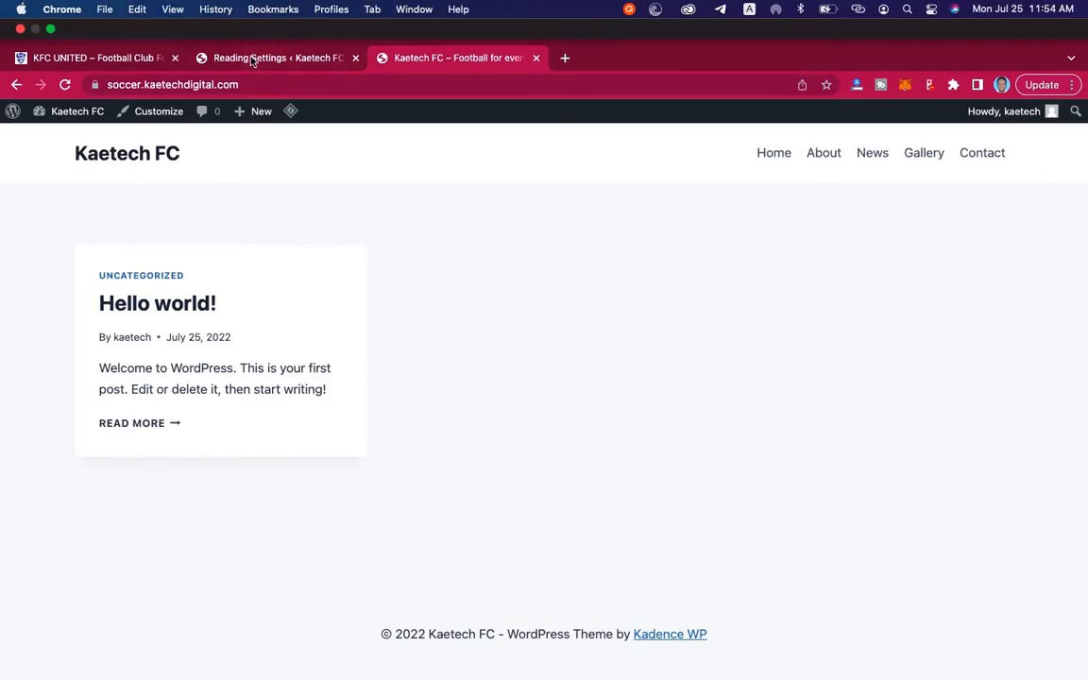
pyautogui.click(253, 60)
pyautogui.click(310, 246)
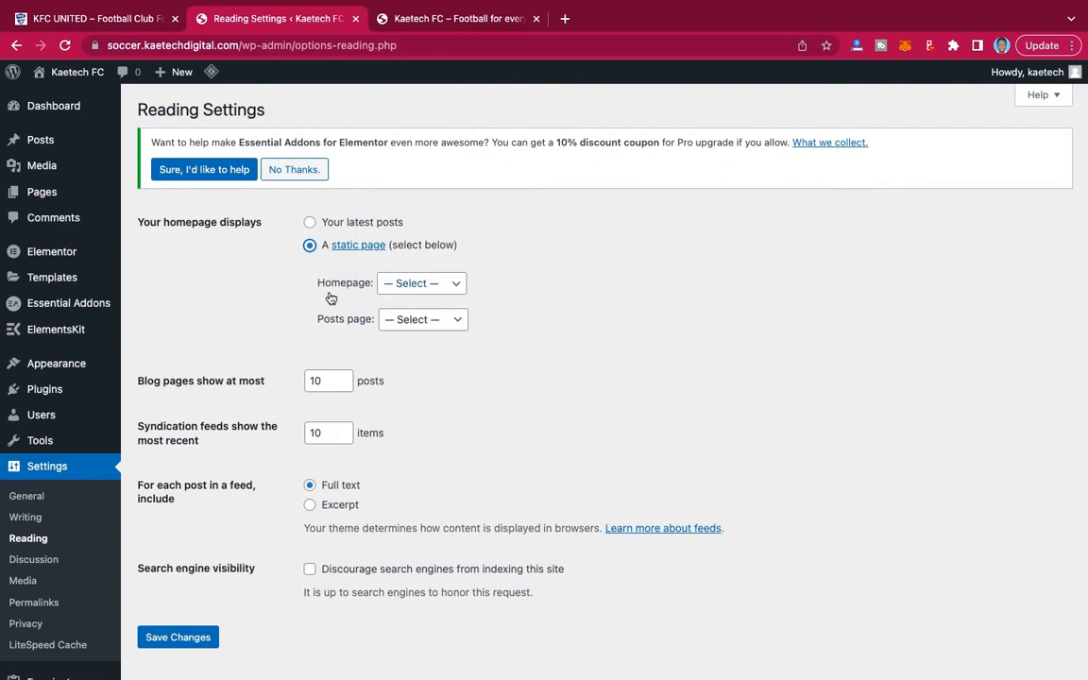
pyautogui.click(433, 285)
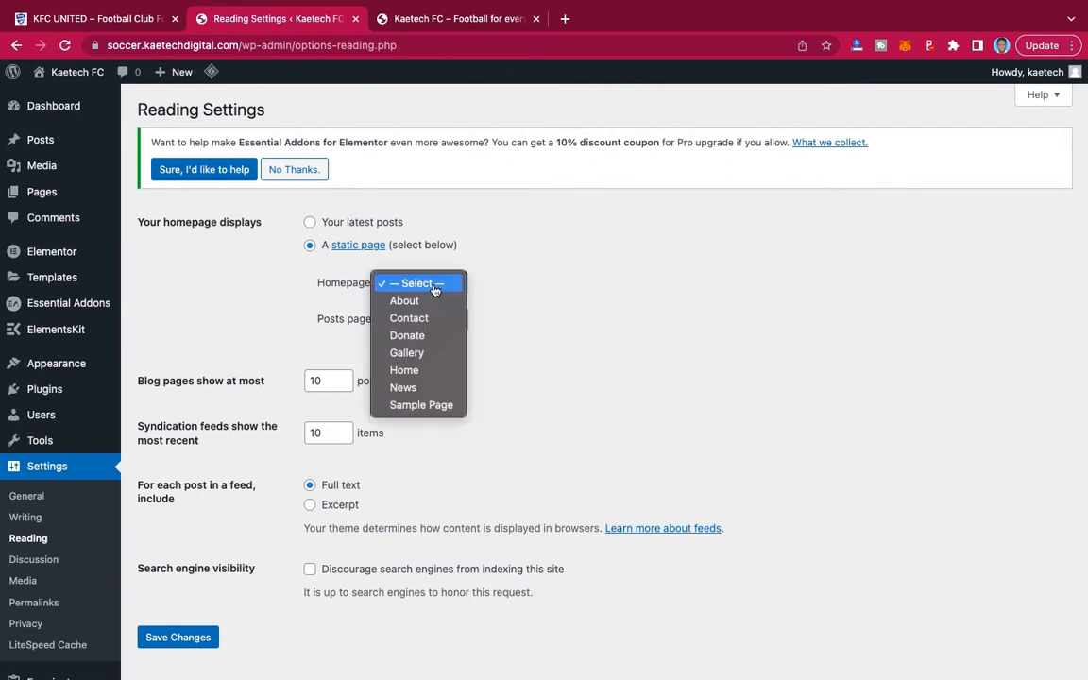
pyautogui.click(413, 372)
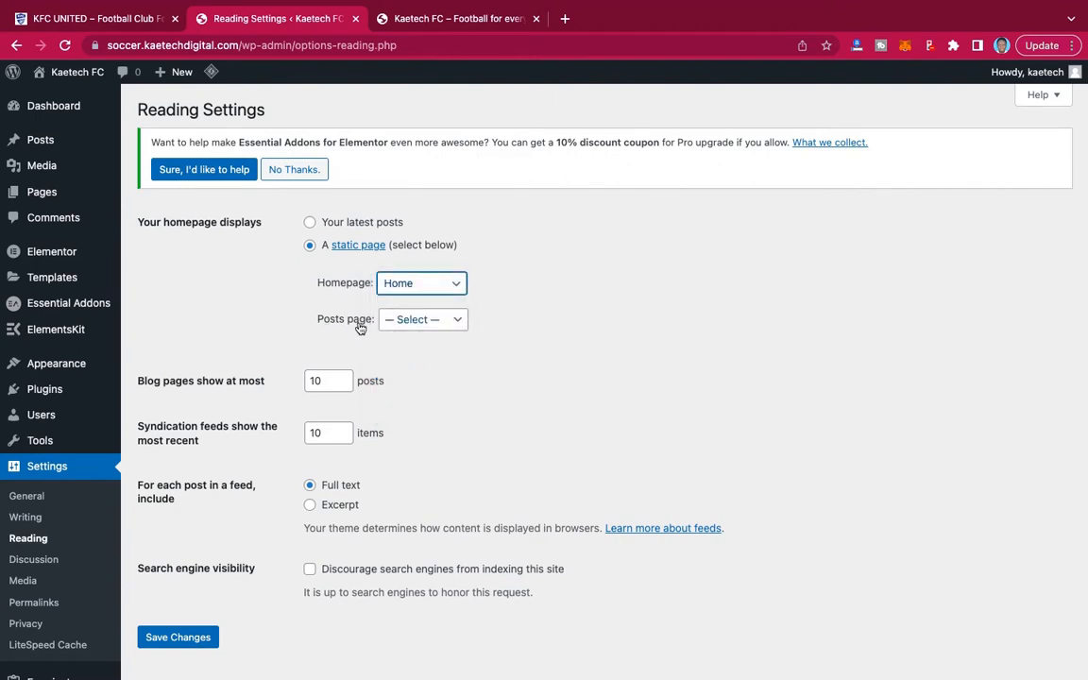
# Set News as the posts page and save the Reading settings.
pyautogui.click(433, 321)
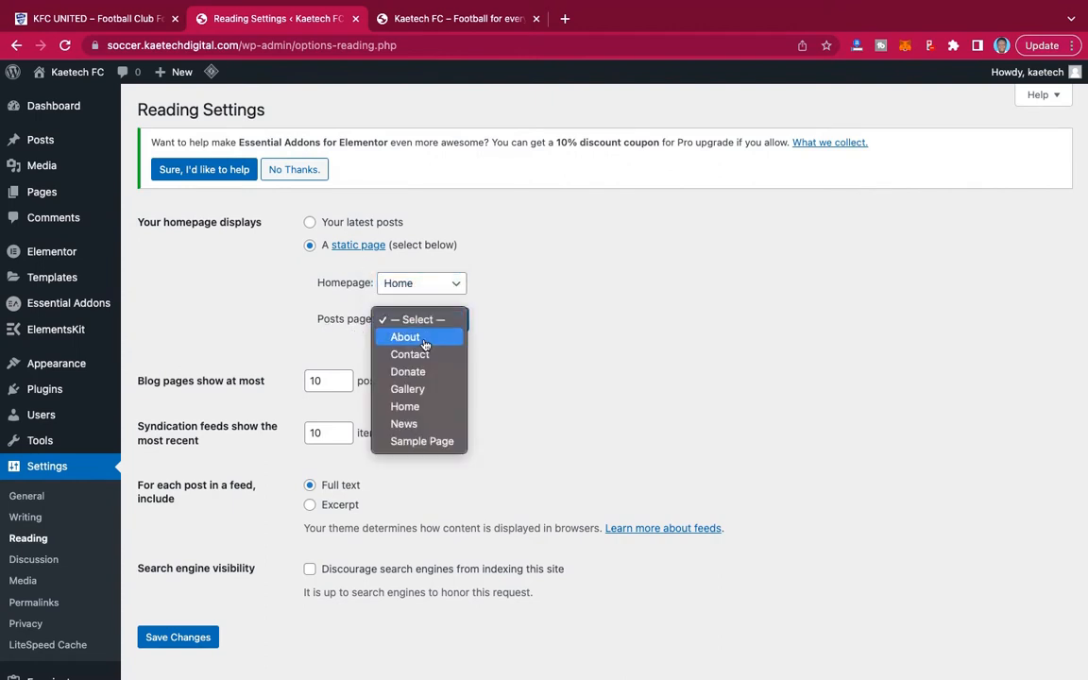
pyautogui.click(408, 426)
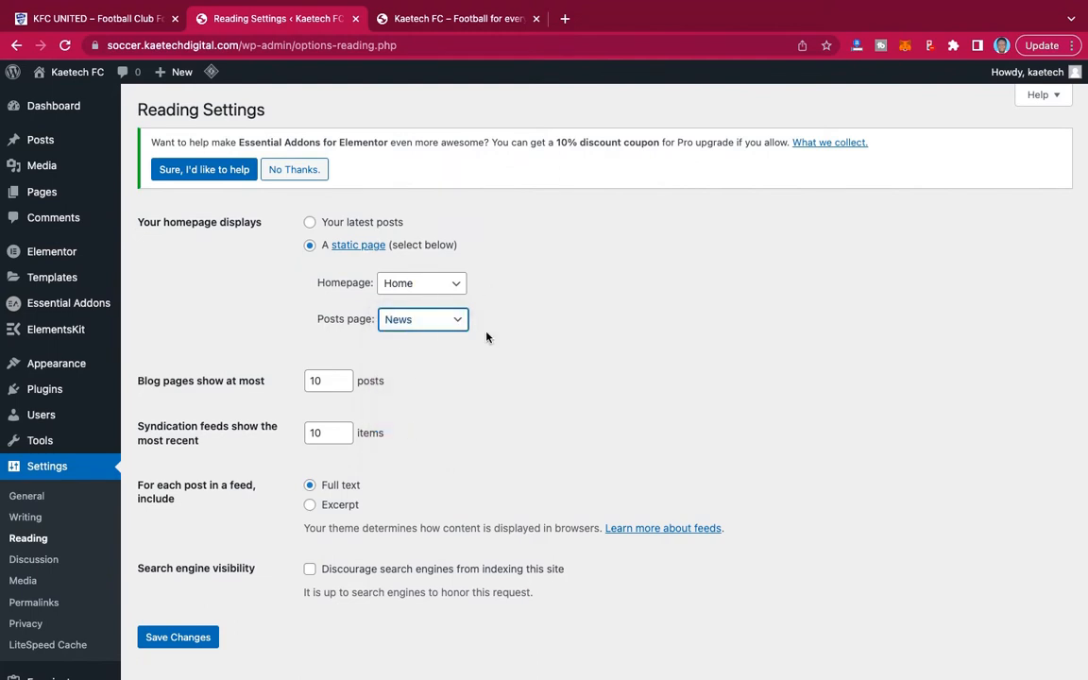
pyautogui.scroll(-2, 486, 337)
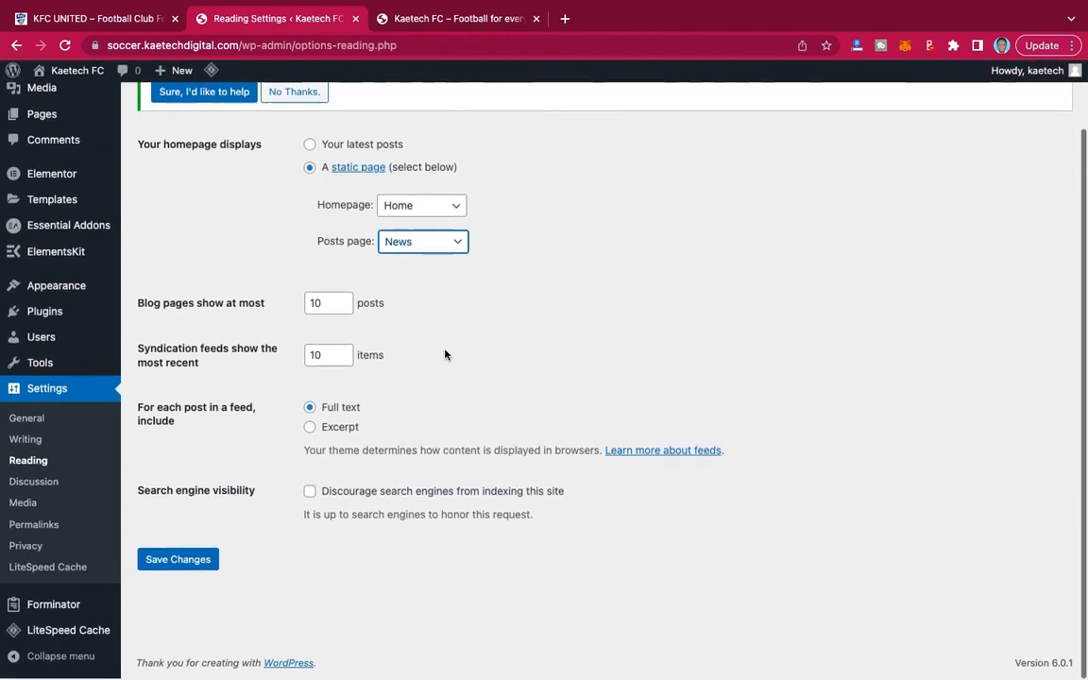
pyautogui.click(176, 563)
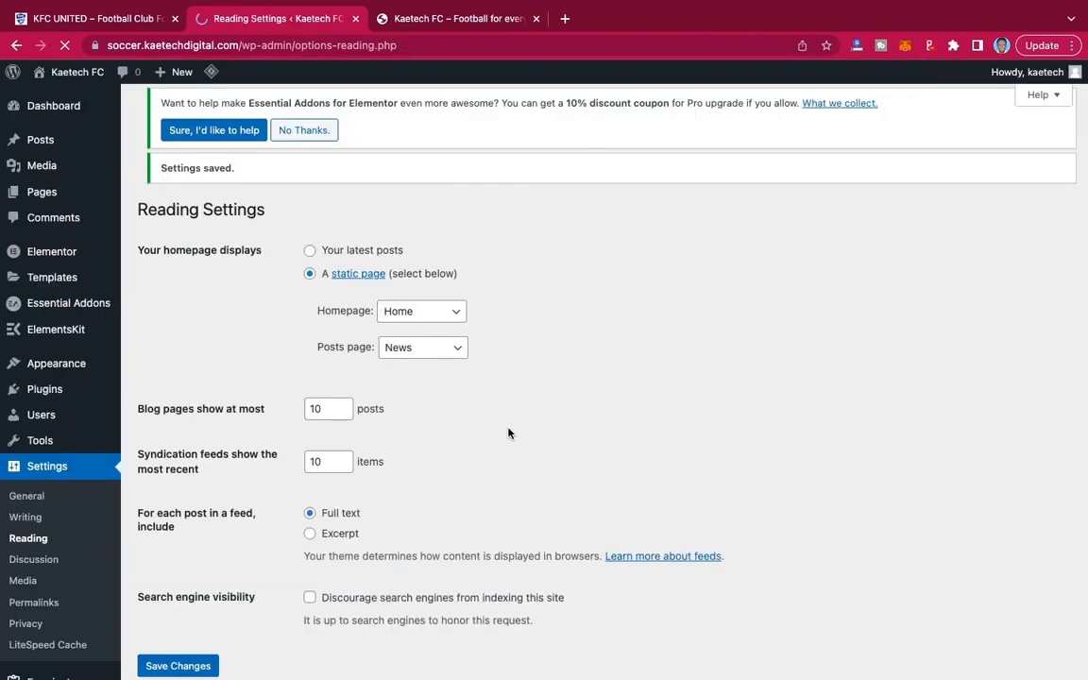
# Reload the live Kaetech FC site and check its Home and News pages.
pyautogui.click(451, 17)
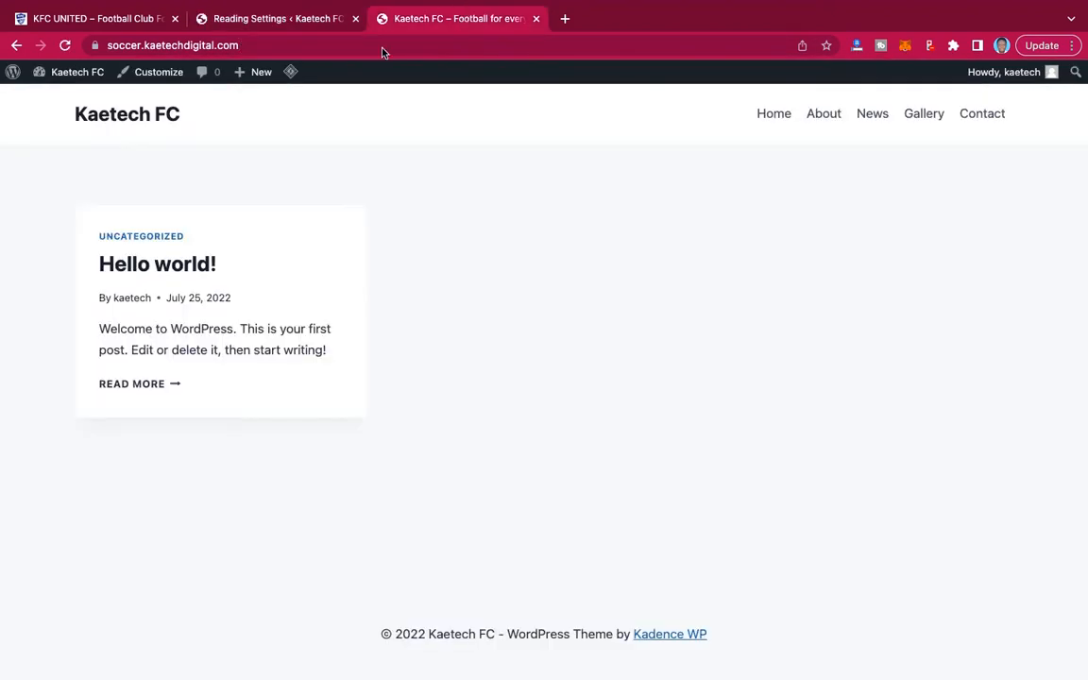
pyautogui.click(63, 81)
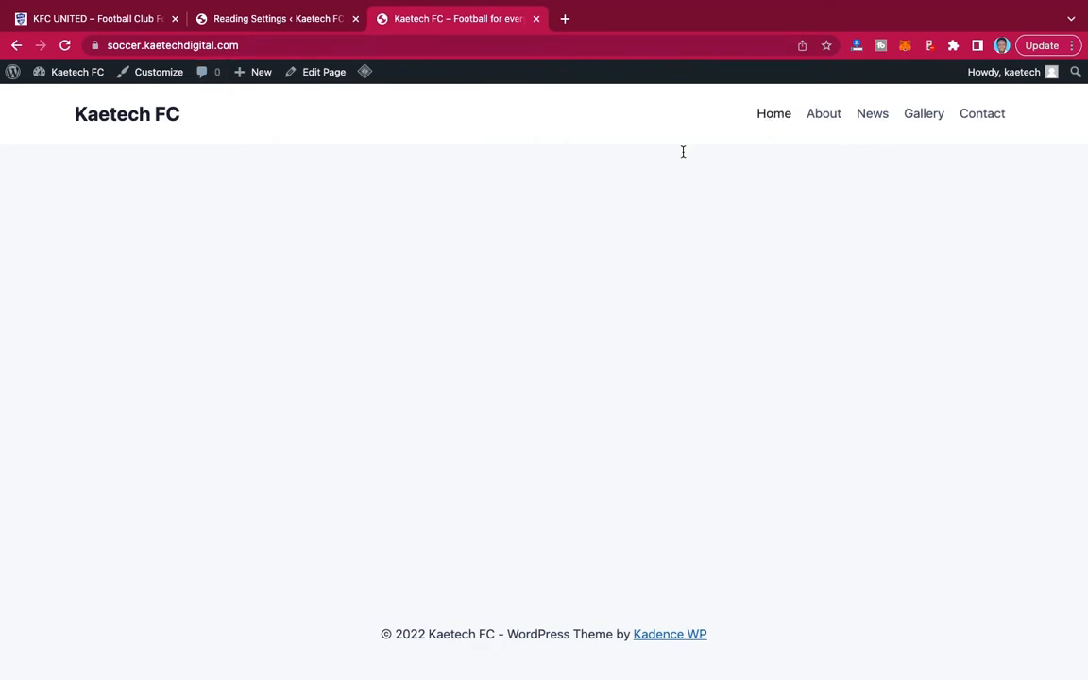
pyautogui.click(773, 114)
pyautogui.click(873, 120)
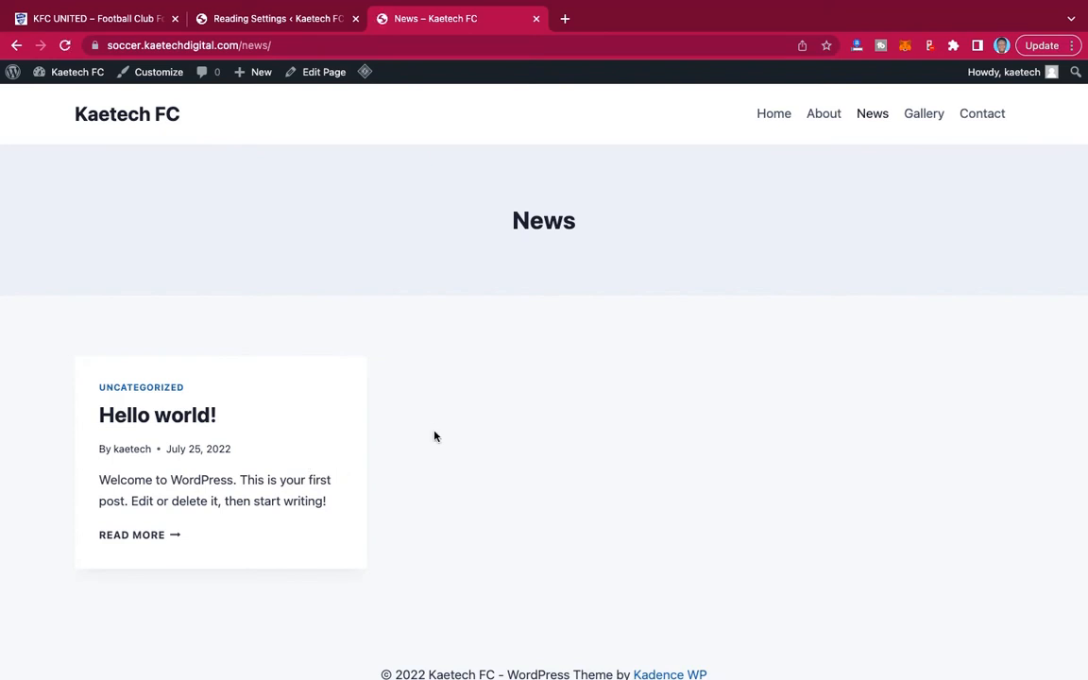
pyautogui.click(780, 115)
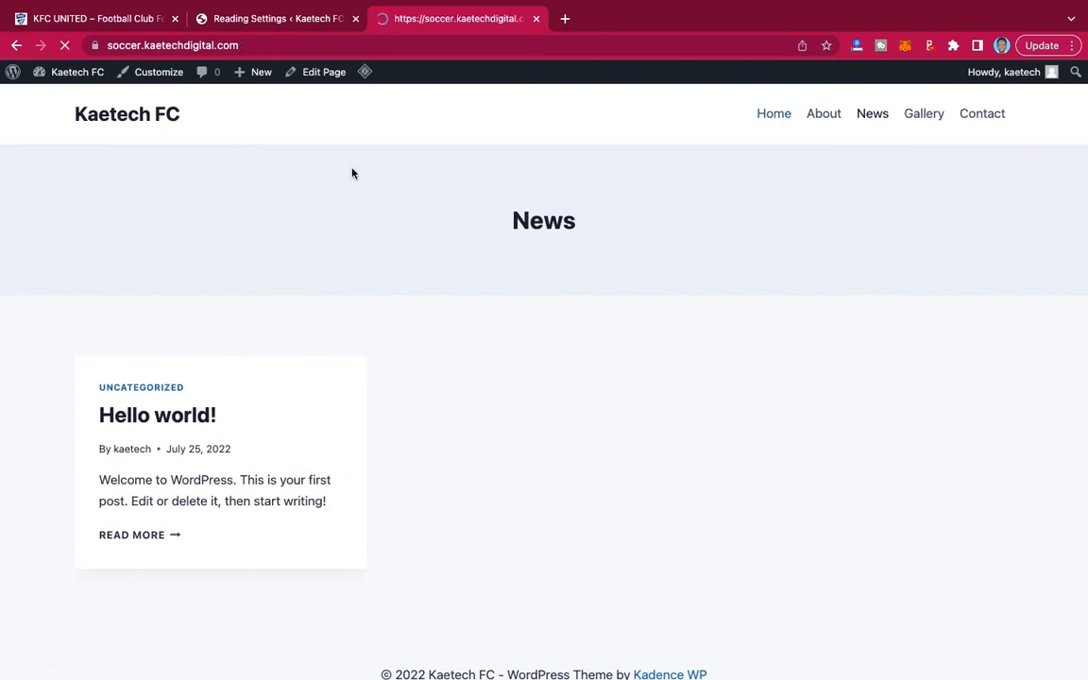
# Examine the footer links on the KFC UNITED demo site as a reference for the second menu.
pyautogui.click(269, 19)
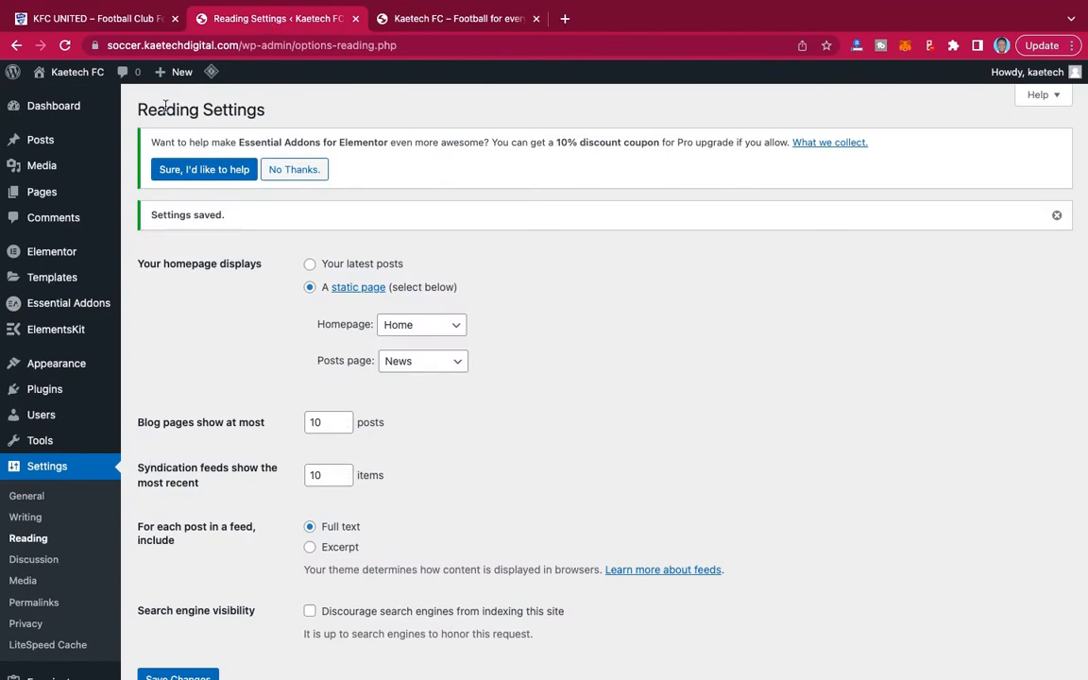
pyautogui.click(119, 20)
pyautogui.scroll(-15, 450, 444)
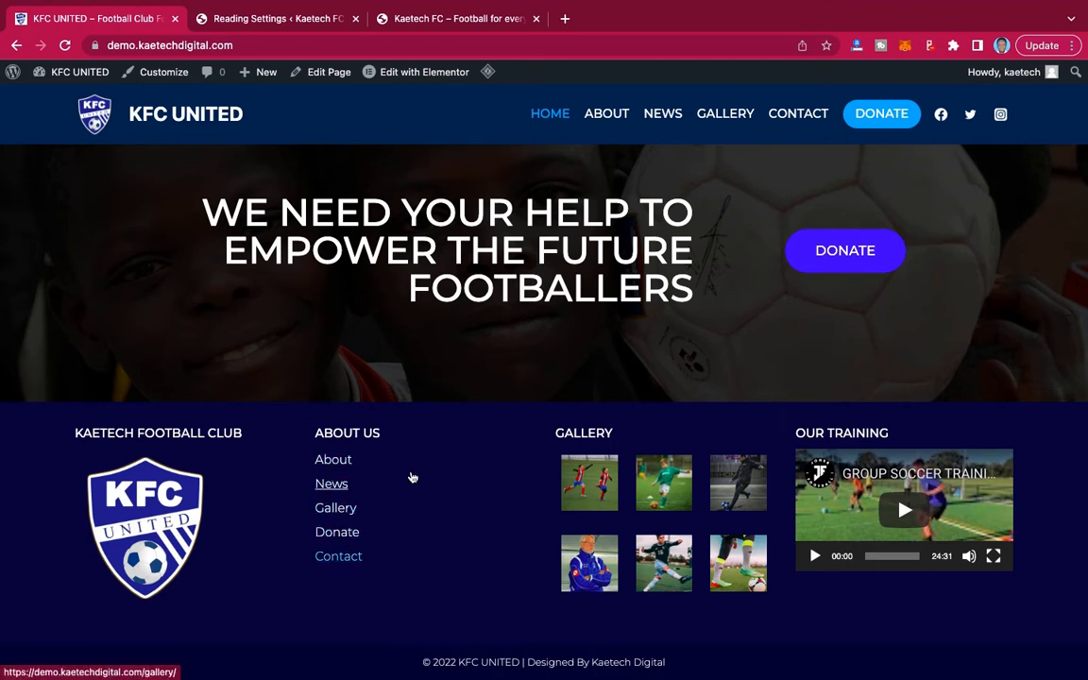
# Create a new menu named Footer Menu in the Kaetech FC site's menu settings, without assigning a display location.
pyautogui.click(223, 26)
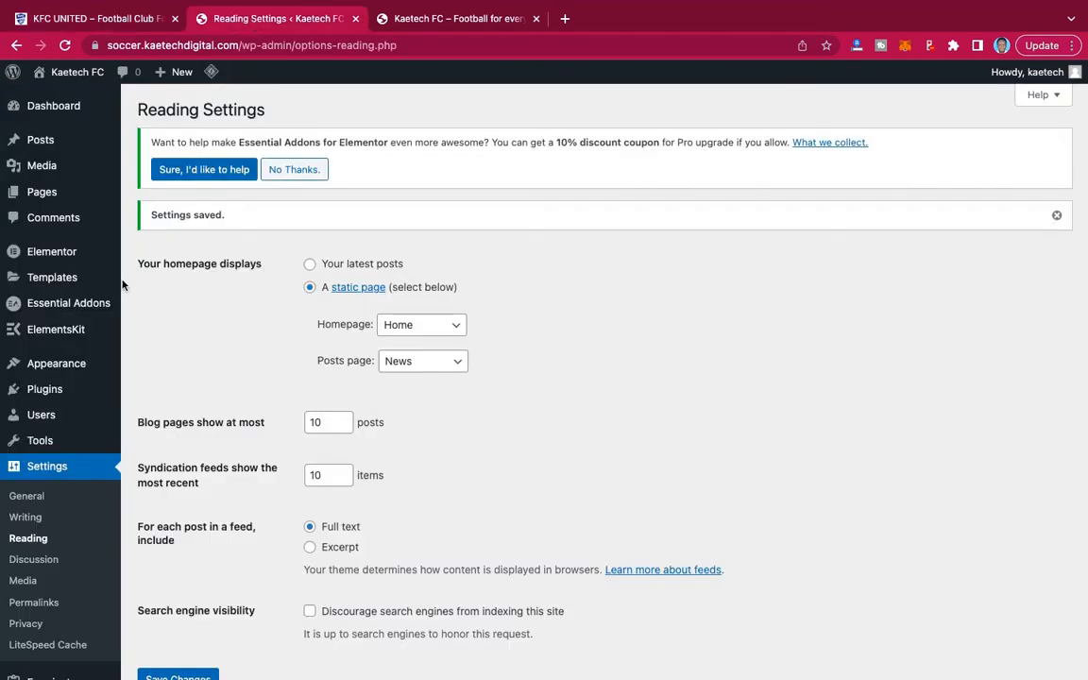
pyautogui.moveTo(48, 383)
pyautogui.moveTo(22, 362)
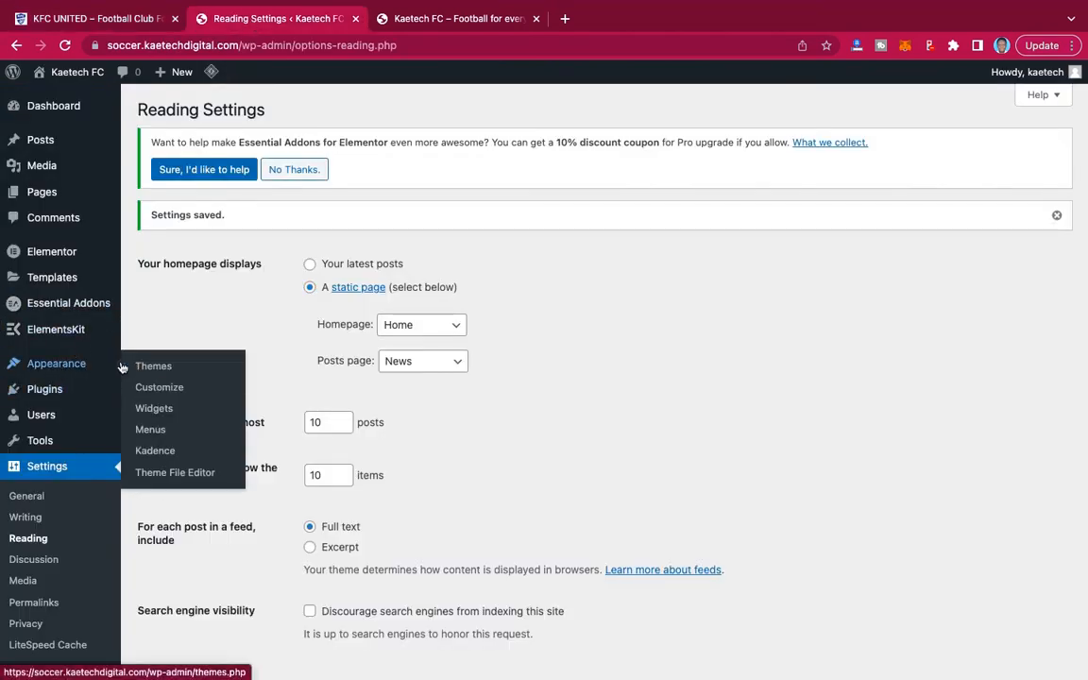
pyautogui.click(149, 433)
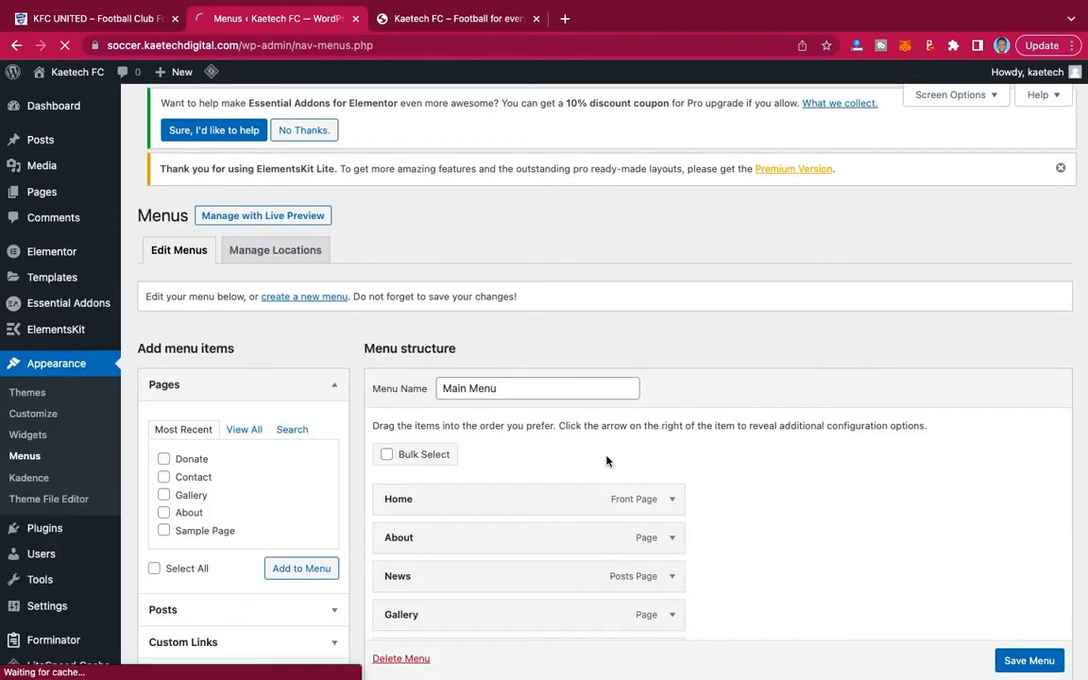
pyautogui.scroll(-2, 607, 460)
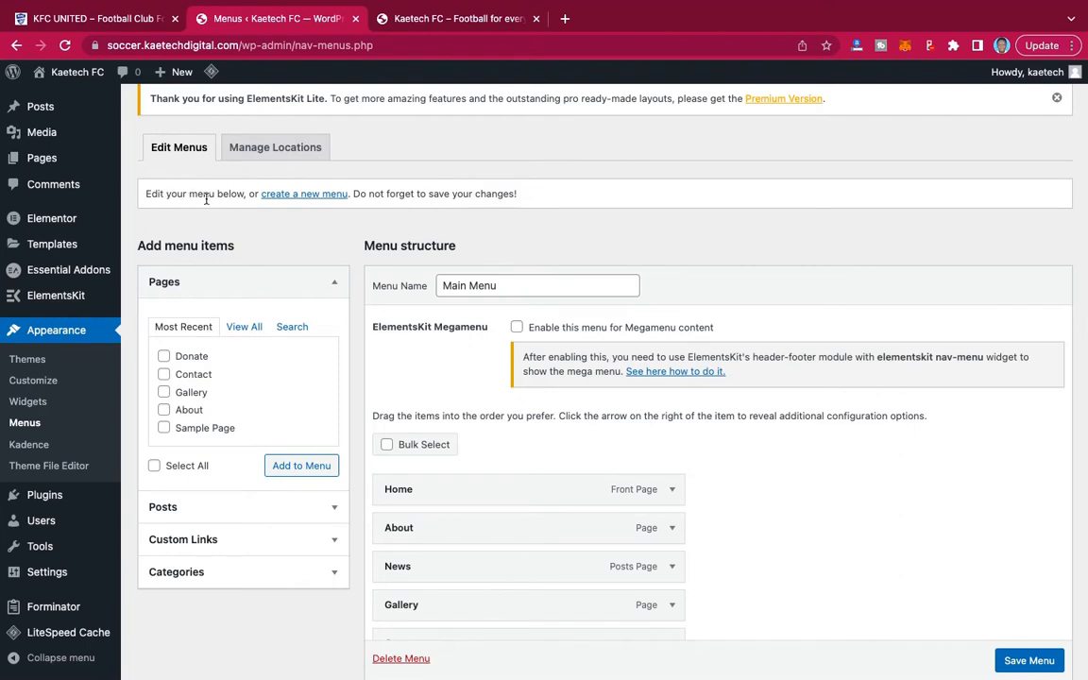
pyautogui.click(312, 195)
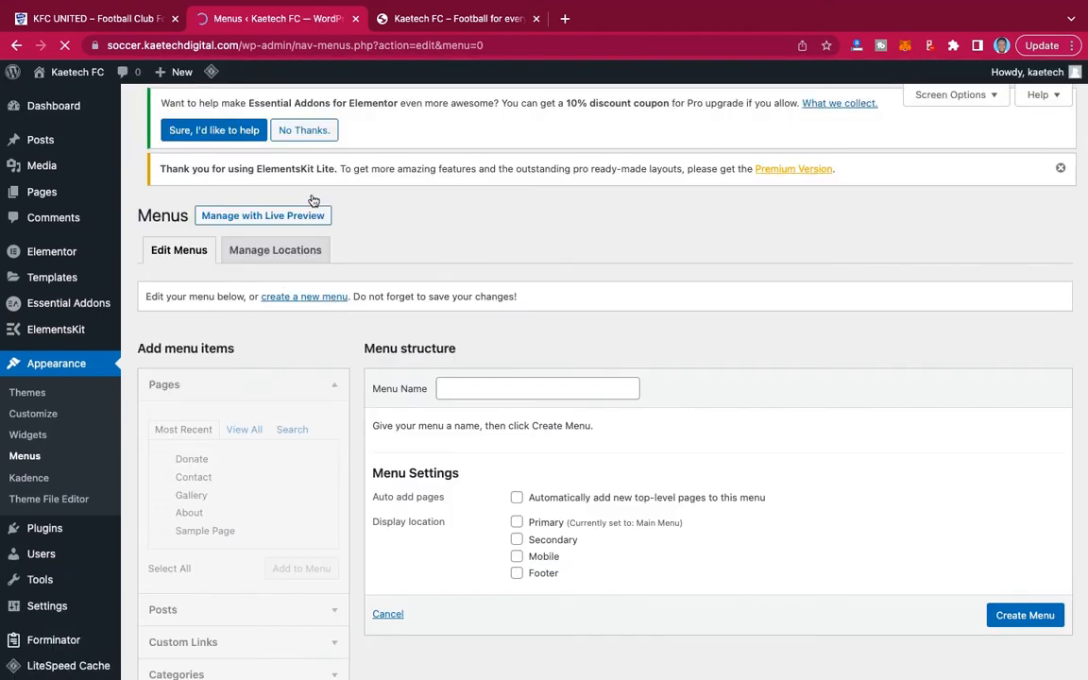
pyautogui.click(545, 404)
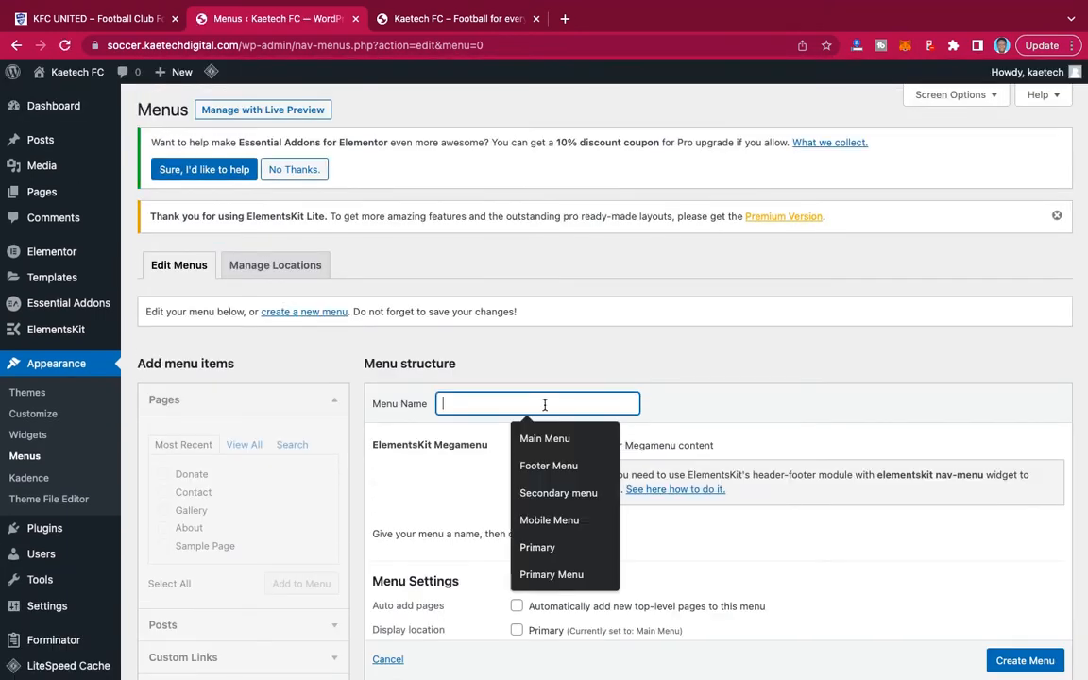
pyautogui.press('Down')
pyautogui.press('Down')
pyautogui.press('Return')
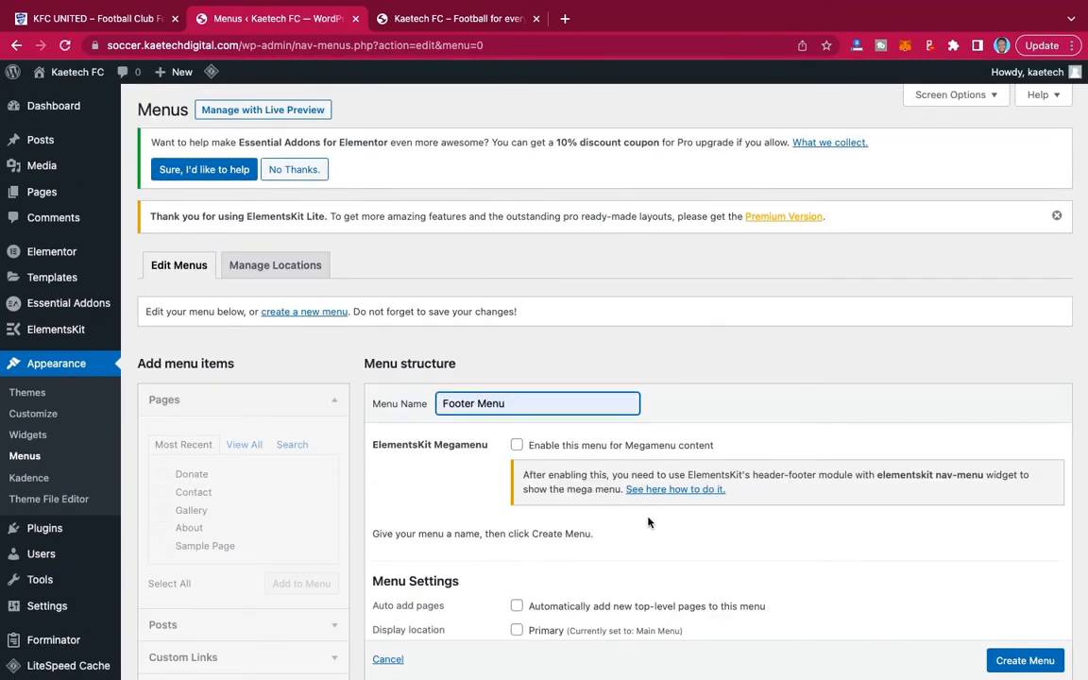
pyautogui.scroll(-2, 648, 522)
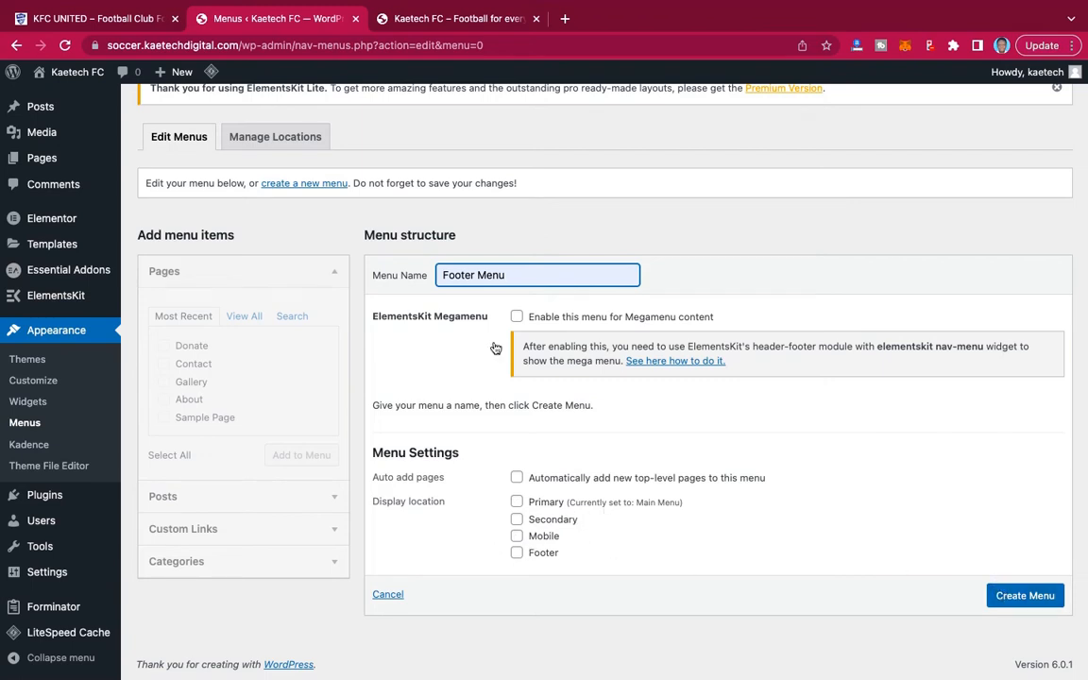
pyautogui.click(1024, 594)
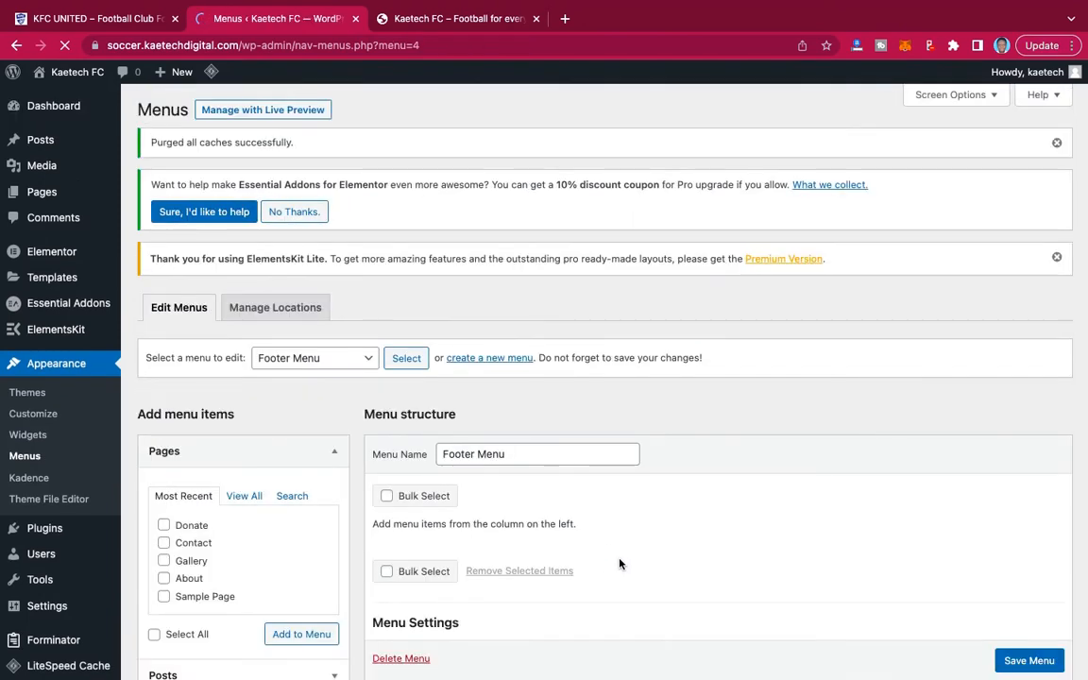
# Add the News, About, Contact, Donate and Gallery pages to Footer Menu, checking the selection against the demo site's footer.
pyautogui.scroll(-3, 620, 564)
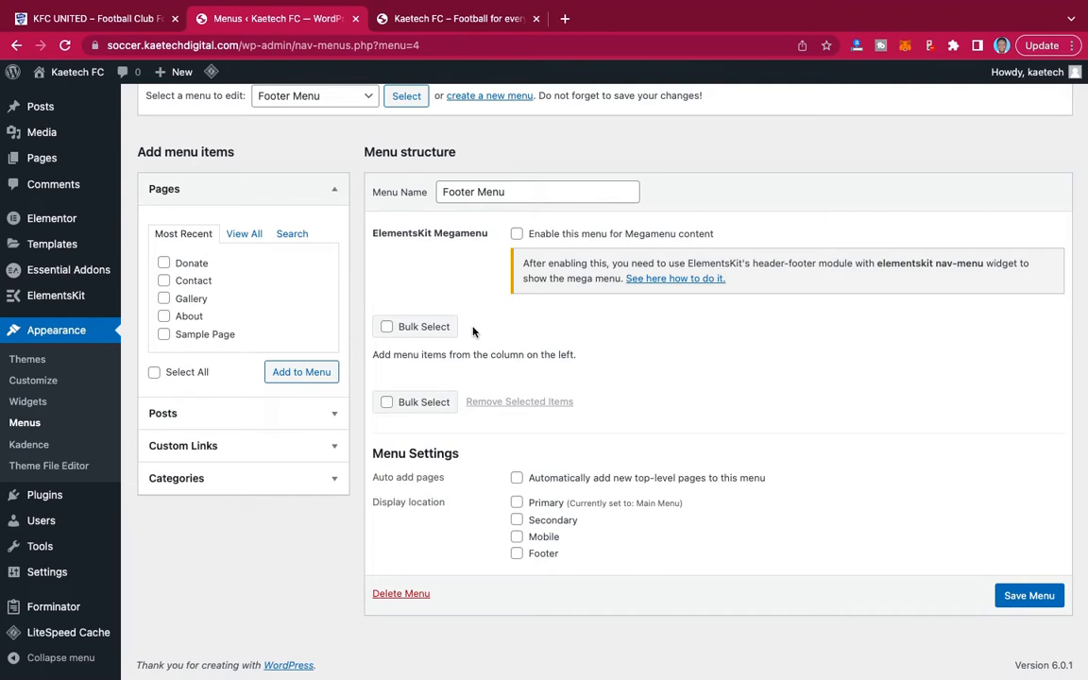
pyautogui.click(245, 233)
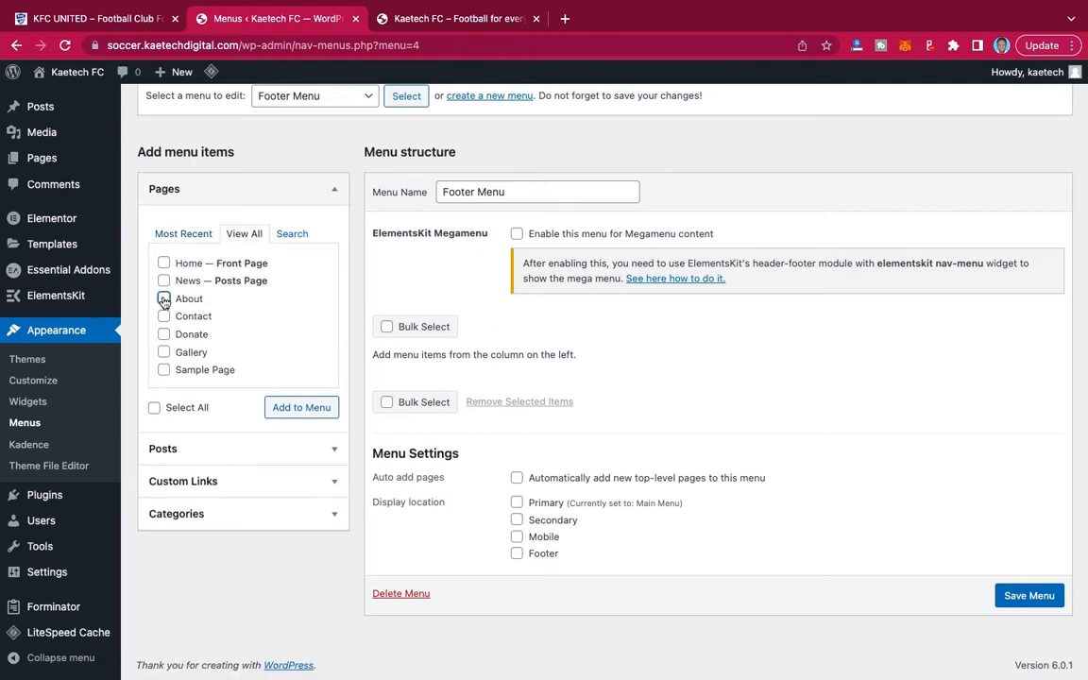
pyautogui.click(113, 25)
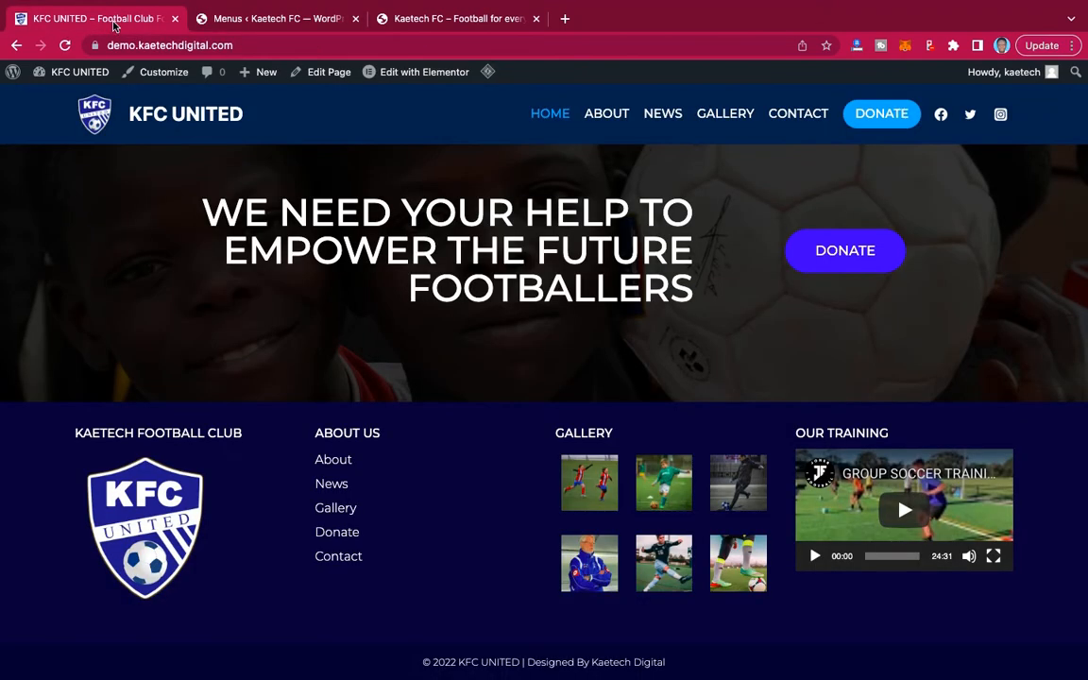
pyautogui.click(287, 22)
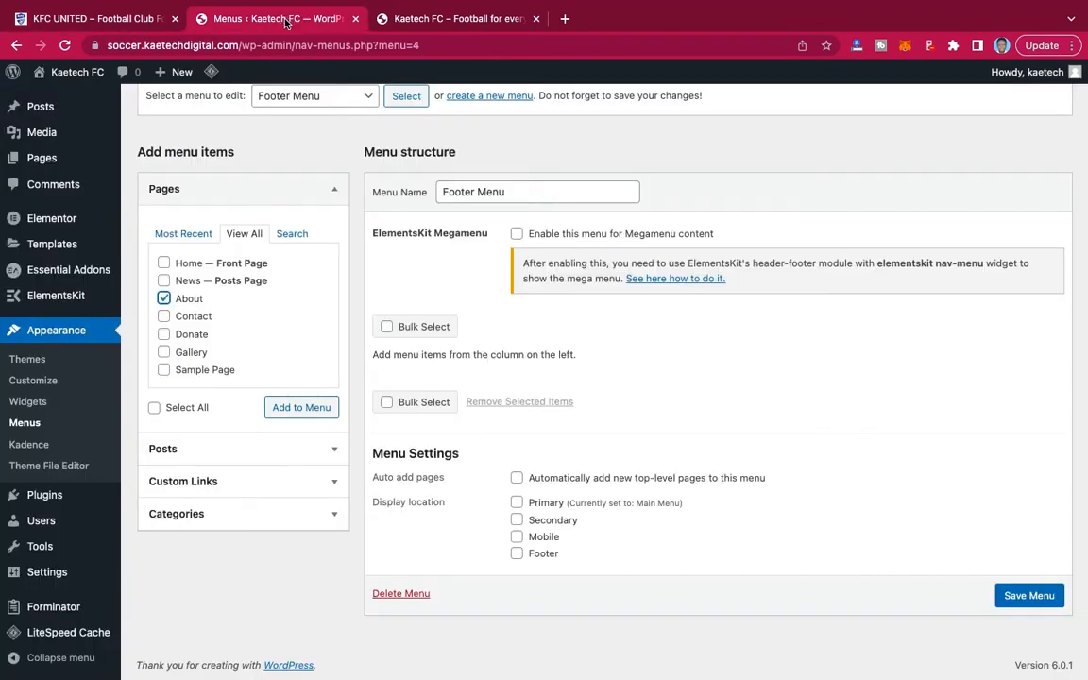
pyautogui.click(163, 280)
pyautogui.click(163, 316)
pyautogui.click(164, 334)
pyautogui.click(163, 352)
pyautogui.click(284, 407)
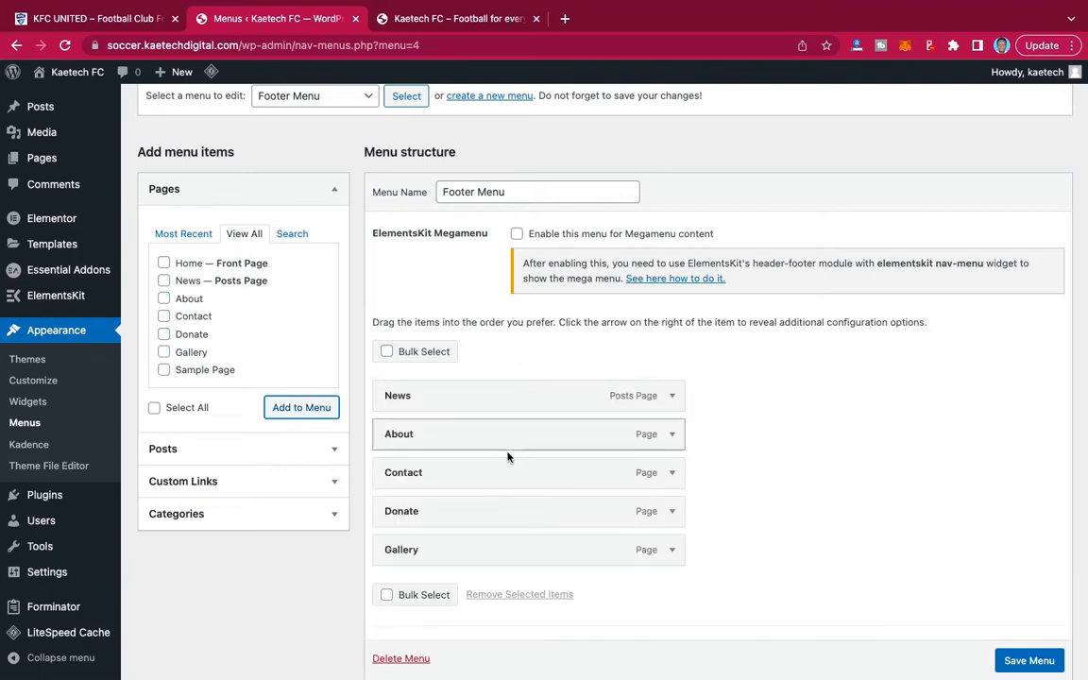
# Reorder Footer Menu to About, News, Gallery, Donate, Contact and save the menu.
pyautogui.moveTo(473, 432); pyautogui.dragTo(476, 400)
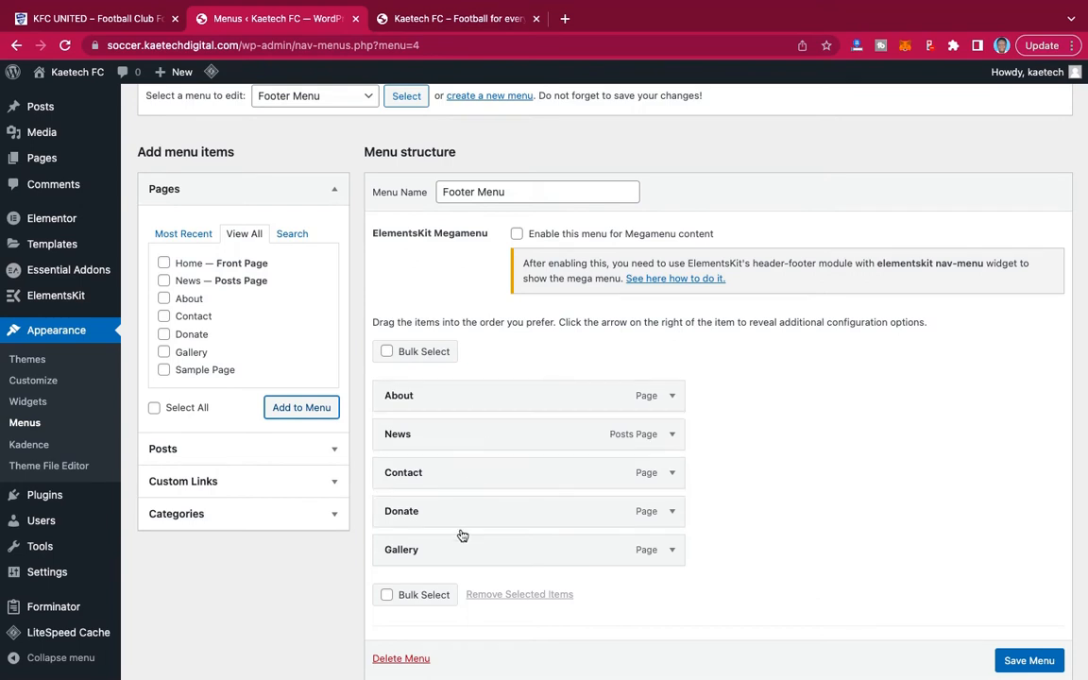
pyautogui.moveTo(456, 553)
pyautogui.mouseDown()
pyautogui.moveTo(466, 473)
pyautogui.moveTo(459, 565)
pyautogui.mouseUp()
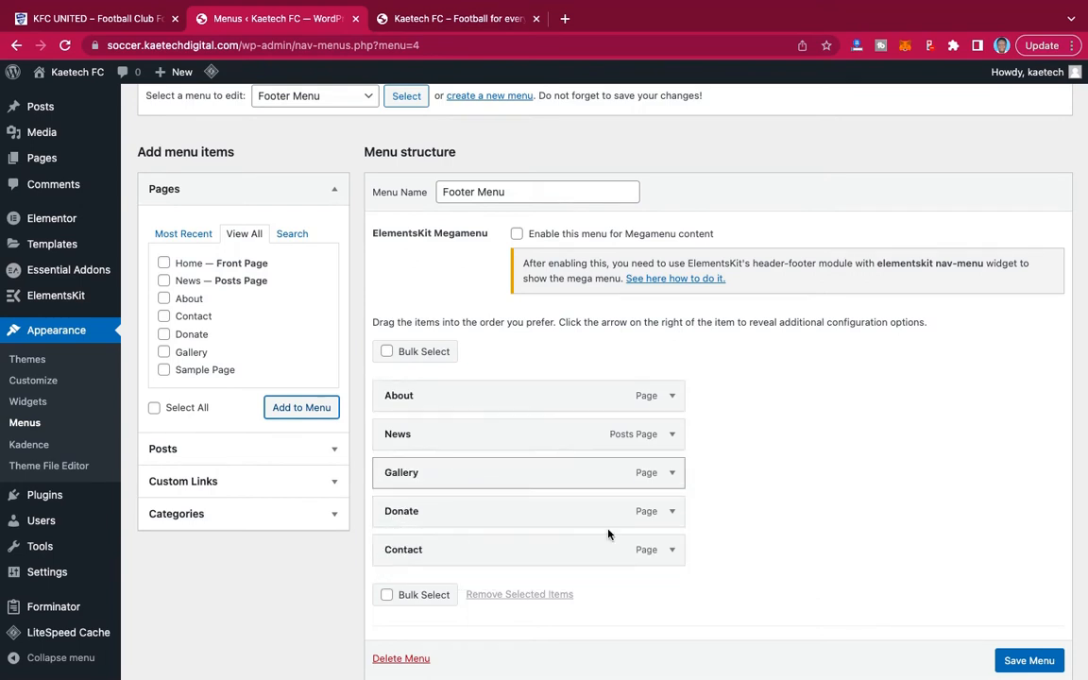
pyautogui.click(1029, 661)
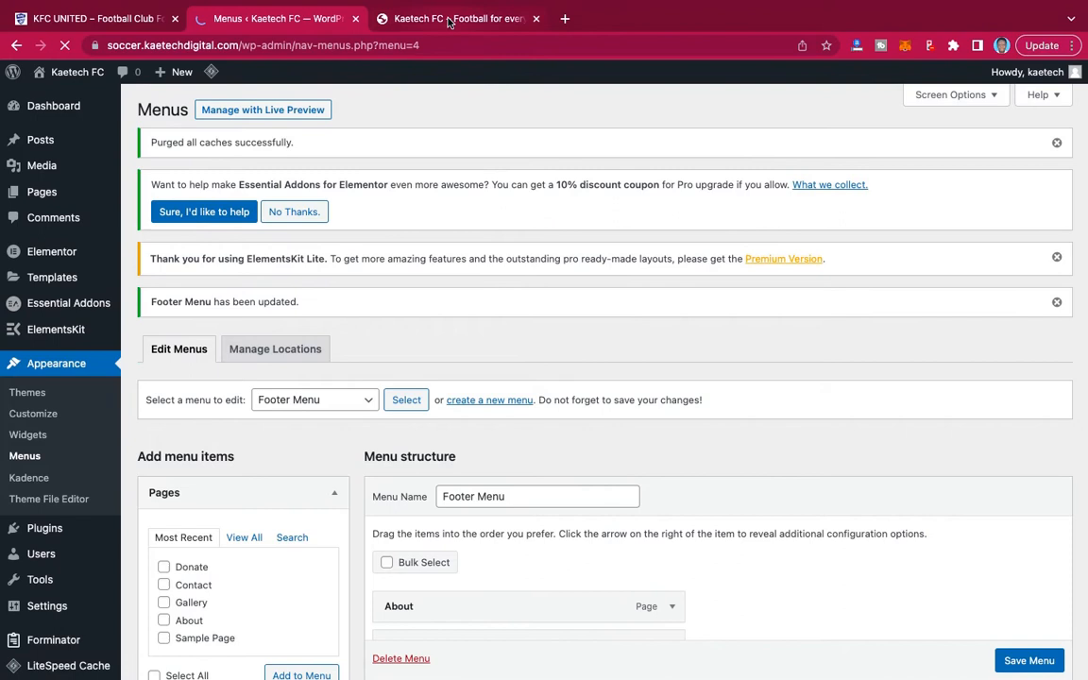
# Check the Kaetech FC homepage's navigation, and return to the menu settings to review Footer Menu.
pyautogui.click(406, 18)
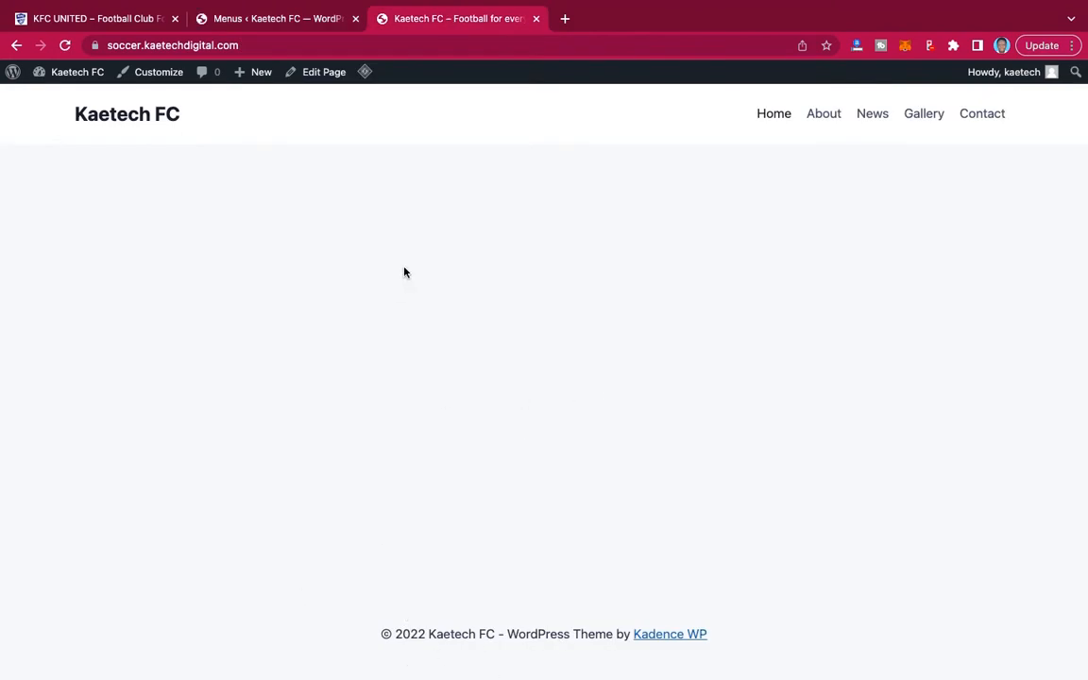
pyautogui.click(257, 23)
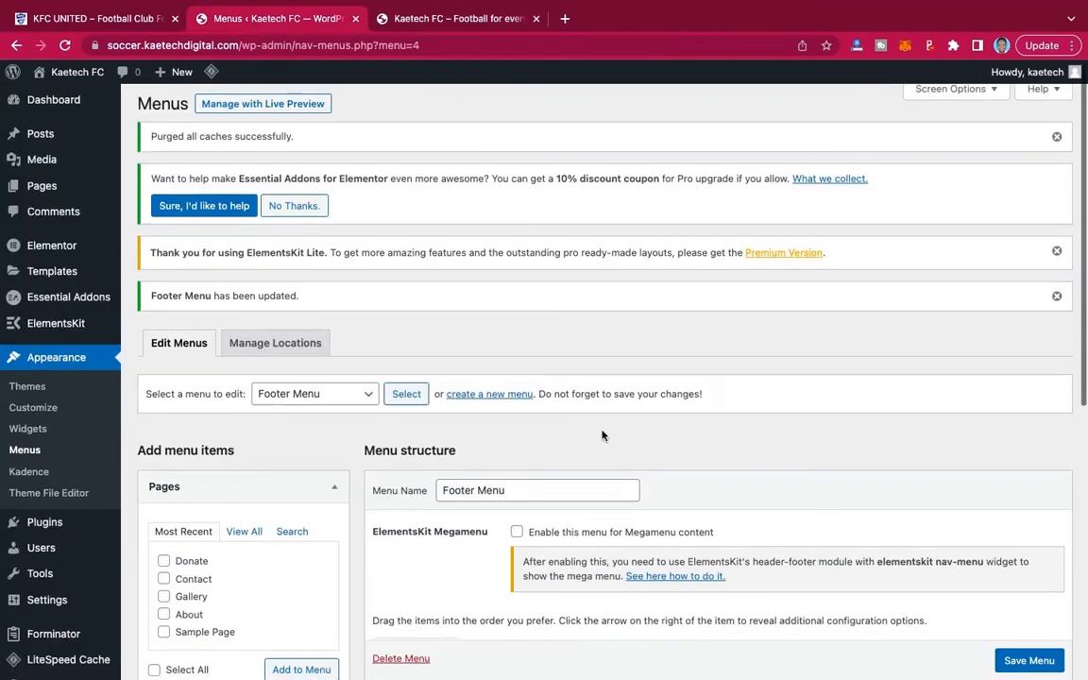
pyautogui.scroll(-5, 603, 432)
pyautogui.scroll(3, 602, 435)
pyautogui.scroll(3, 602, 434)
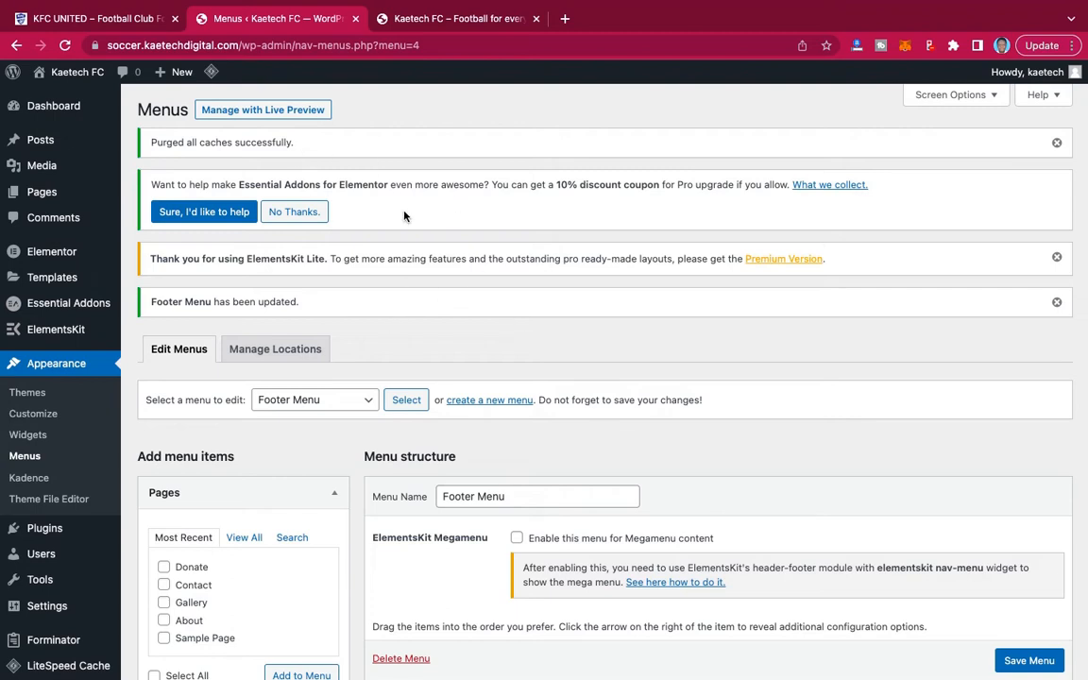
# Open the Home page from the list of all pages and edit it with Elementor.
pyautogui.moveTo(41, 197)
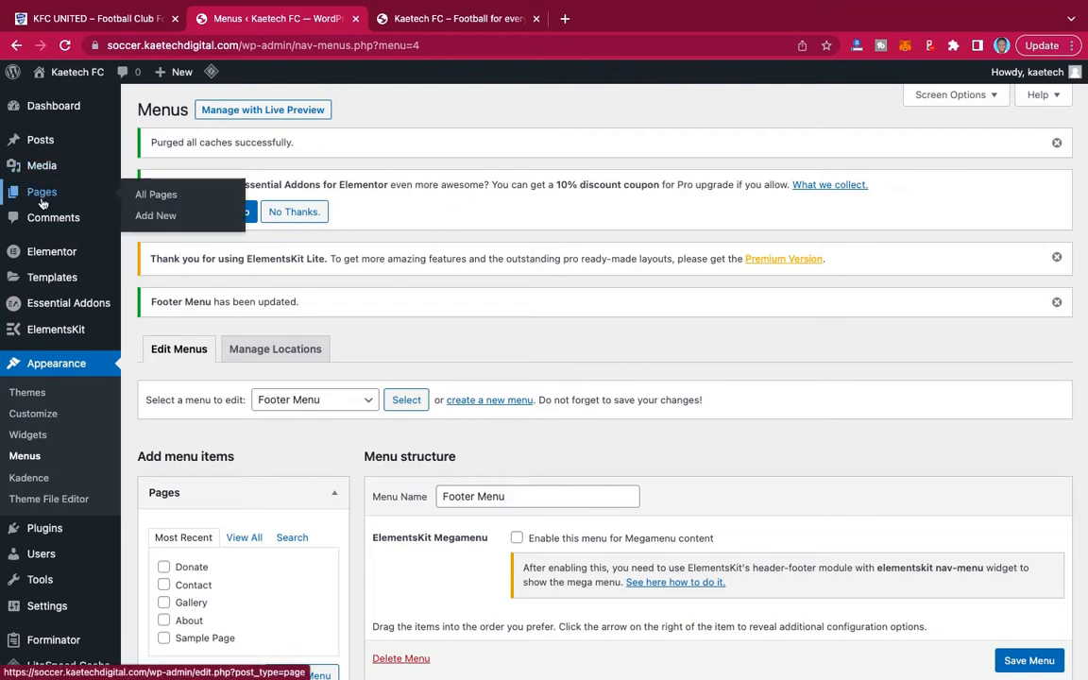
pyautogui.click(147, 194)
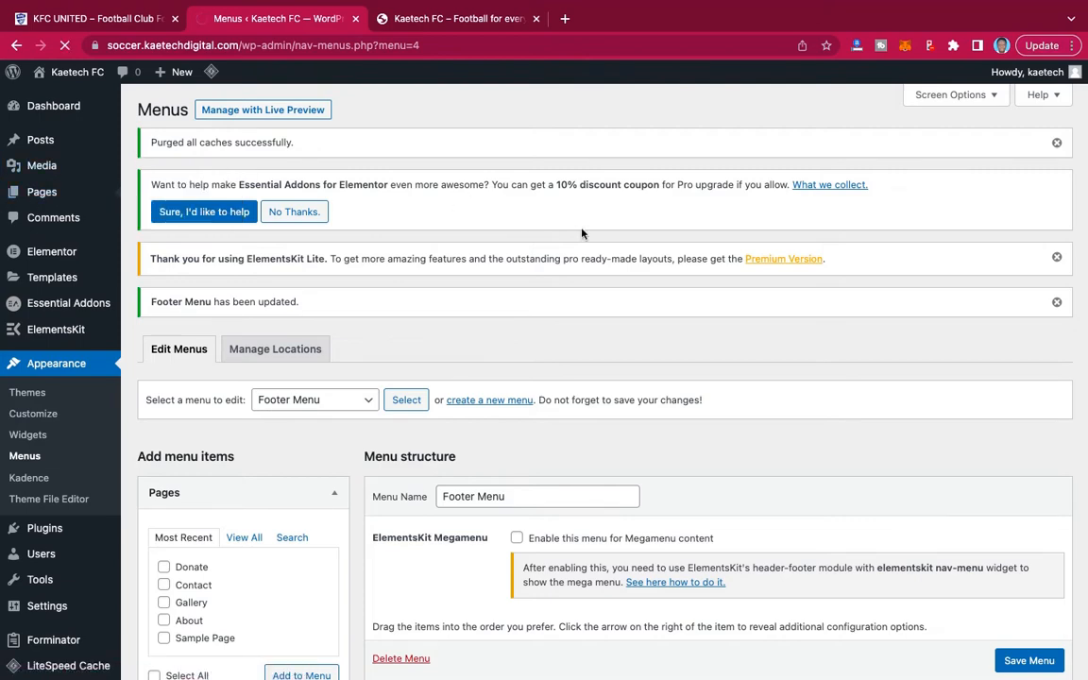
pyautogui.scroll(-2, 352, 393)
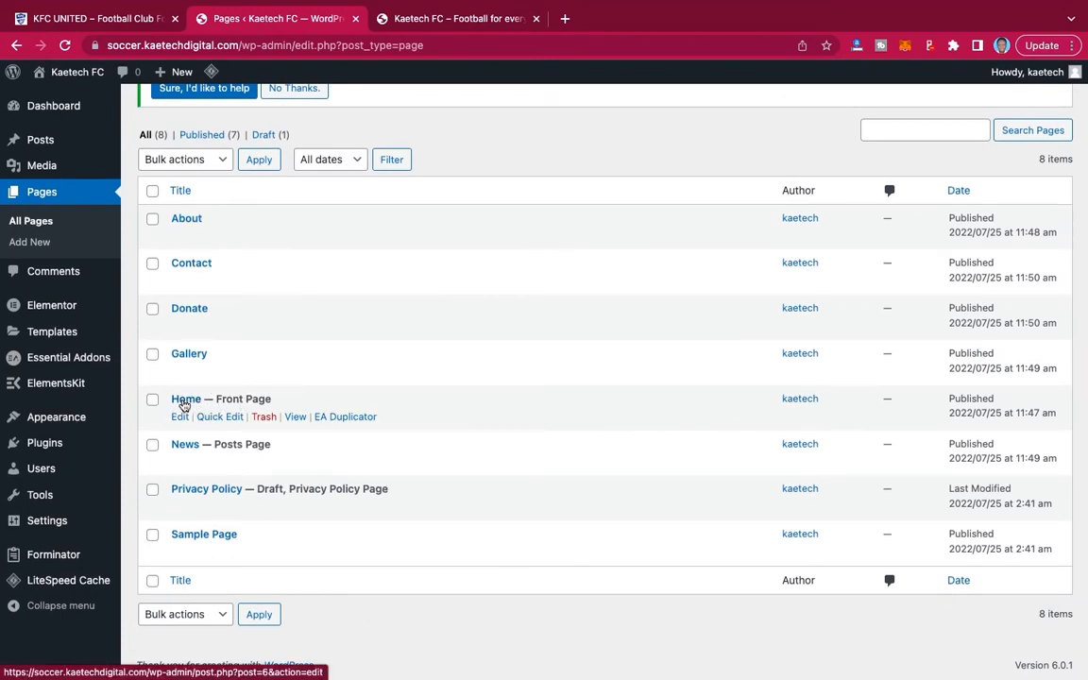
pyautogui.click(185, 403)
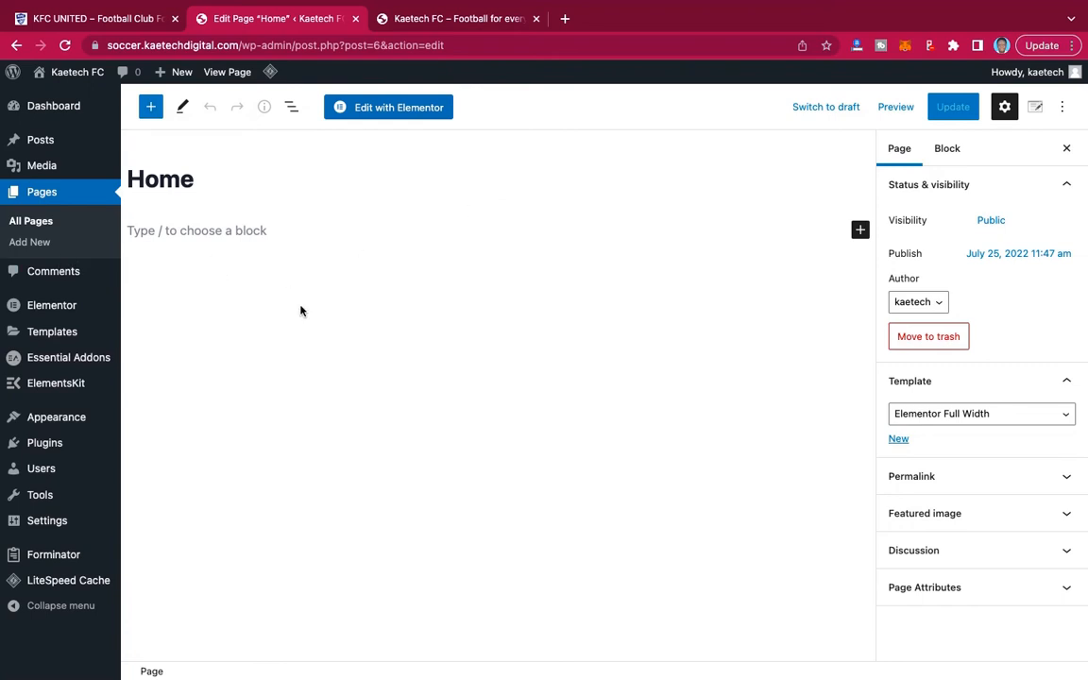
pyautogui.moveTo(53, 307)
pyautogui.click(420, 111)
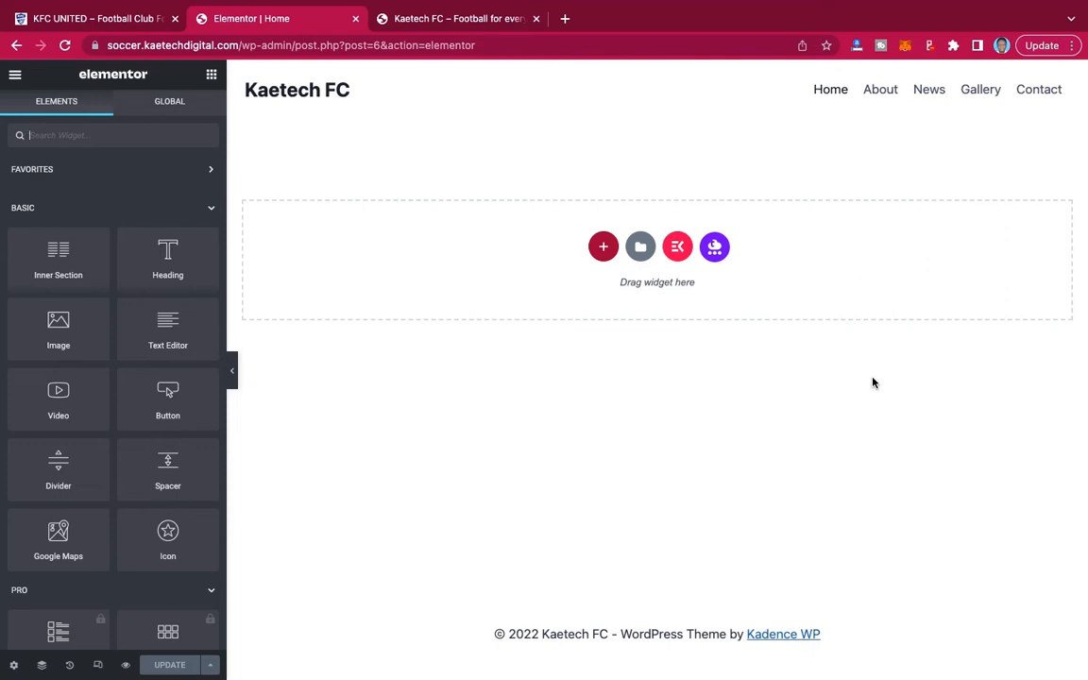
# Add a single-column section to the Home page and set its height to Min Height of 500 px.
pyautogui.click(604, 249)
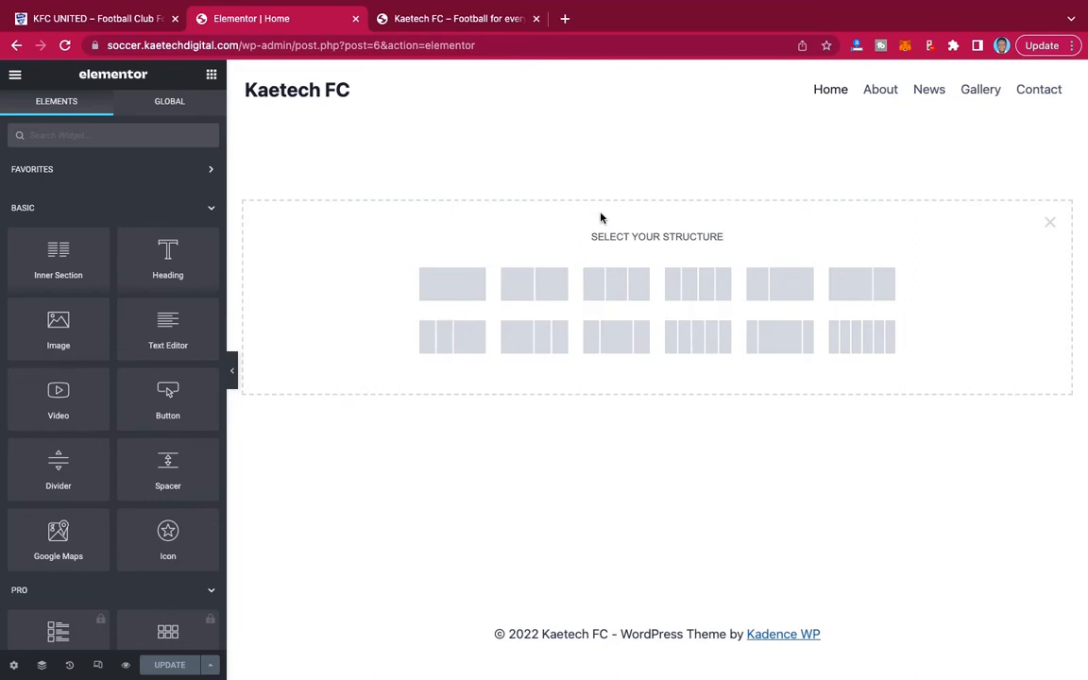
pyautogui.click(452, 294)
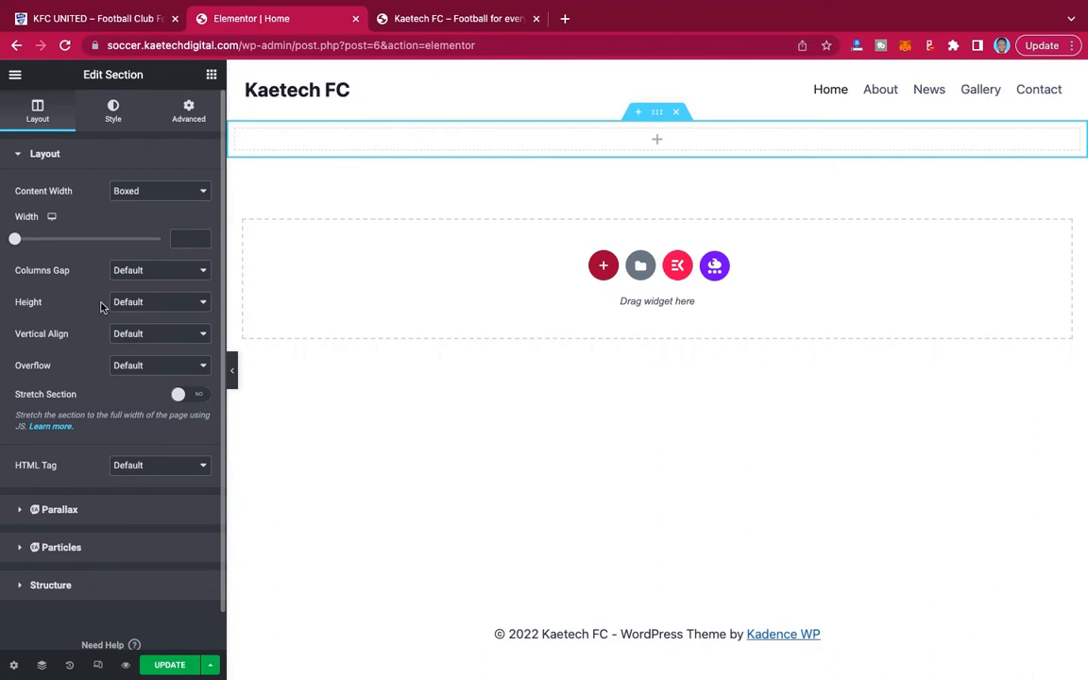
pyautogui.click(146, 303)
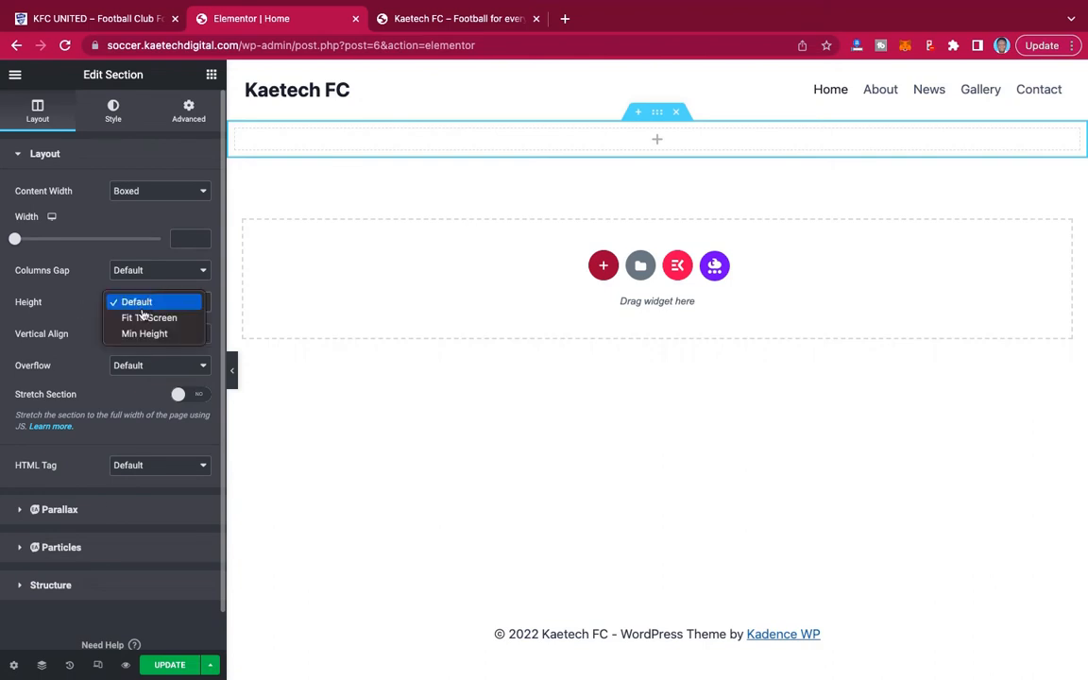
pyautogui.click(136, 334)
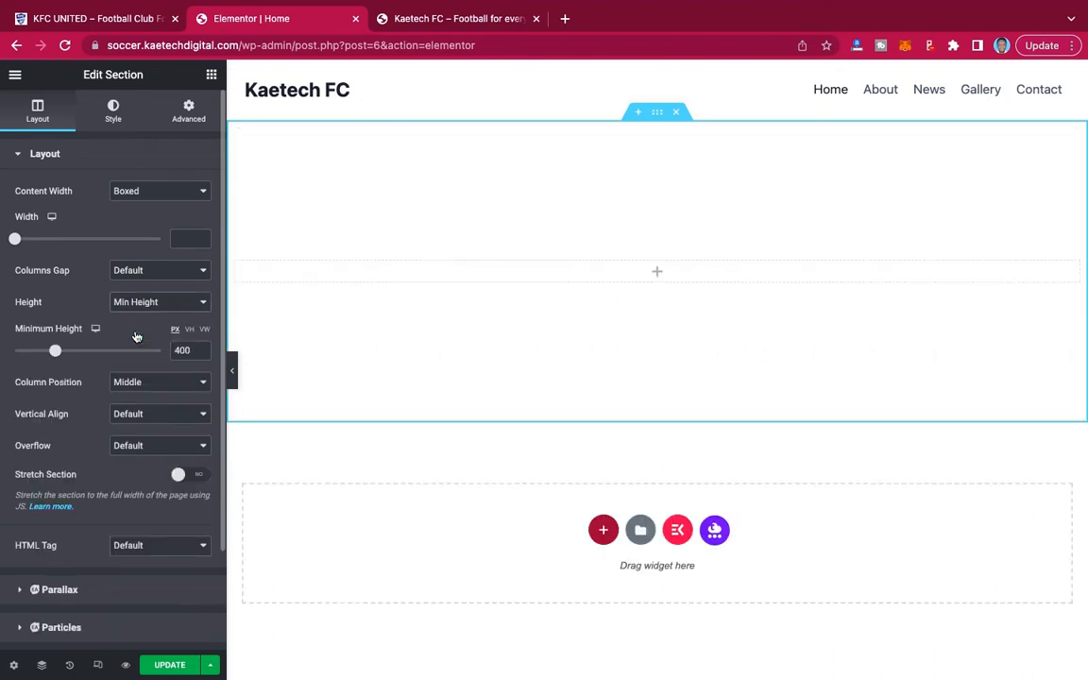
pyautogui.moveTo(54, 352)
pyautogui.mouseDown()
pyautogui.moveTo(135, 350)
pyautogui.moveTo(64, 350)
pyautogui.mouseUp()
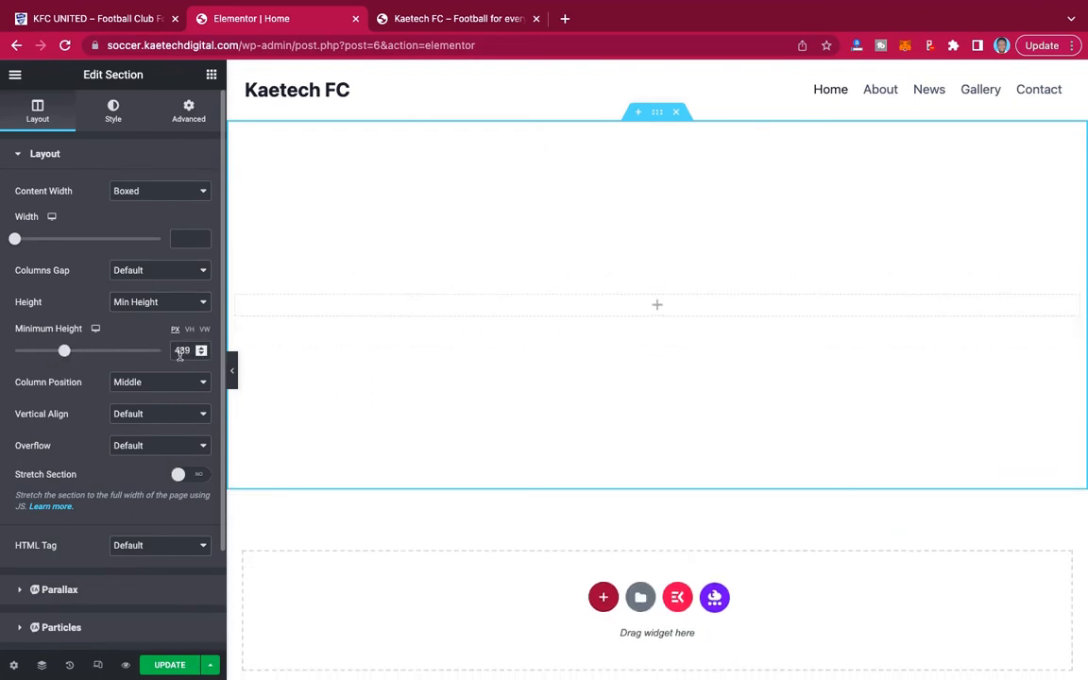
pyautogui.doubleClick(180, 352)
pyautogui.write('500')
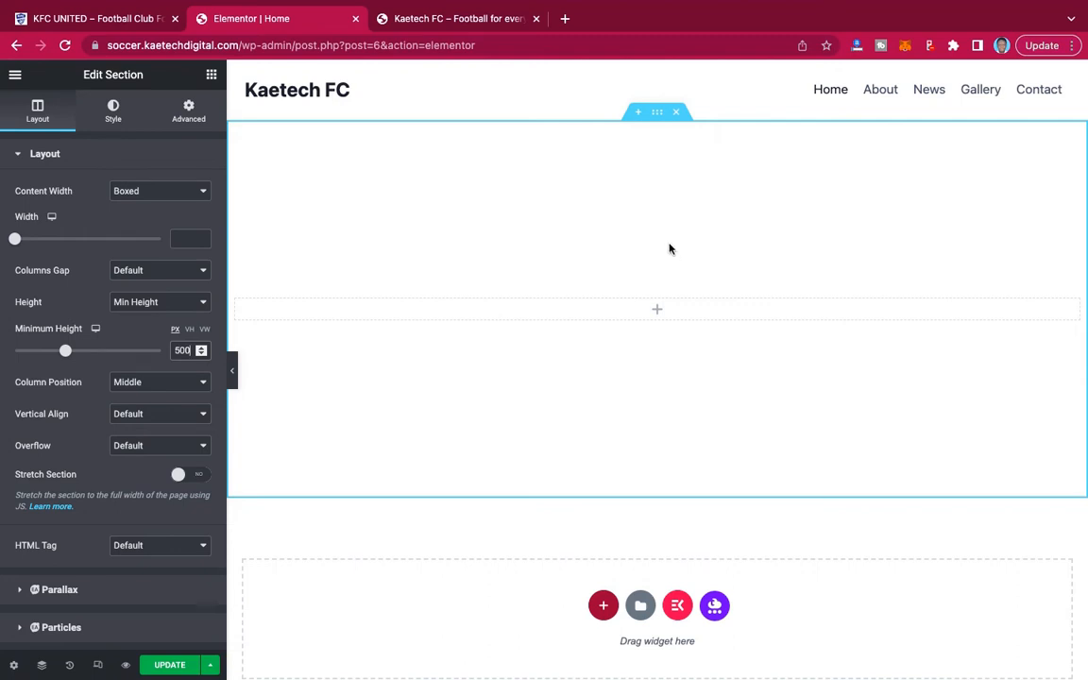
# Set the section's background type to Classic and open the file picker to upload its background image to the media library.
pyautogui.click(112, 109)
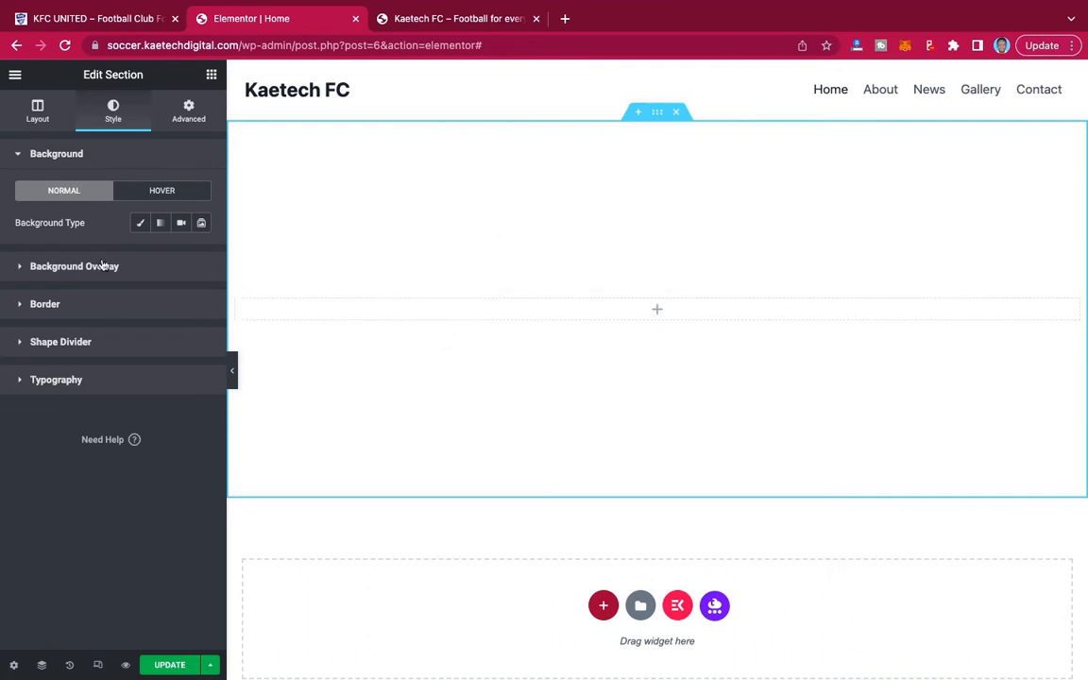
pyautogui.click(141, 224)
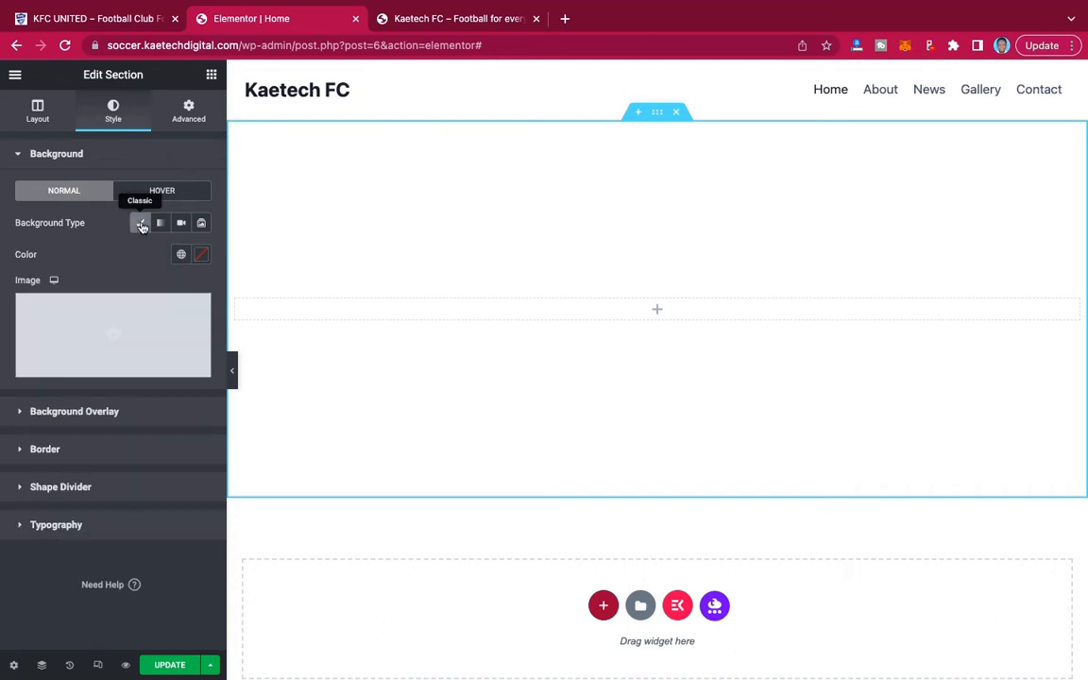
pyautogui.click(111, 326)
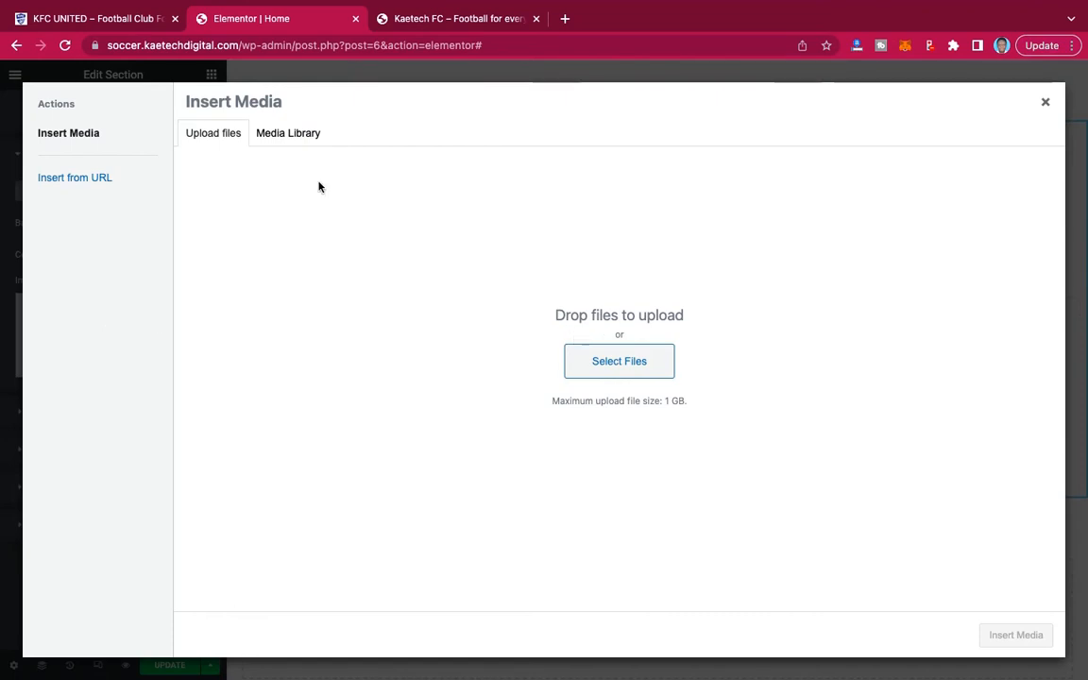
pyautogui.click(283, 133)
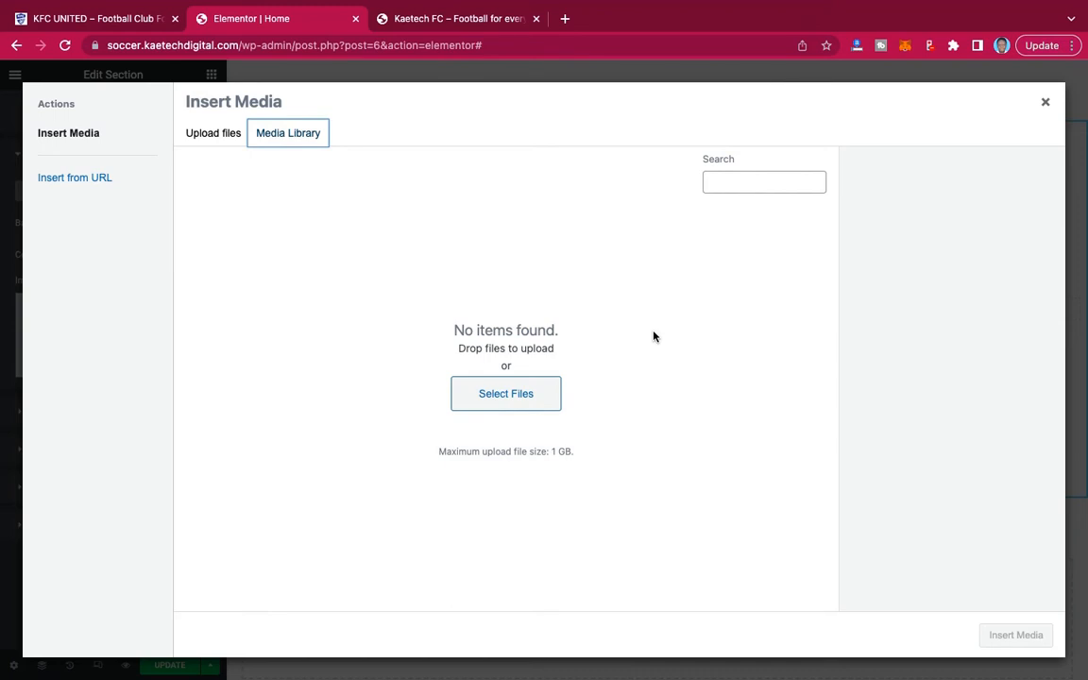
pyautogui.click(511, 394)
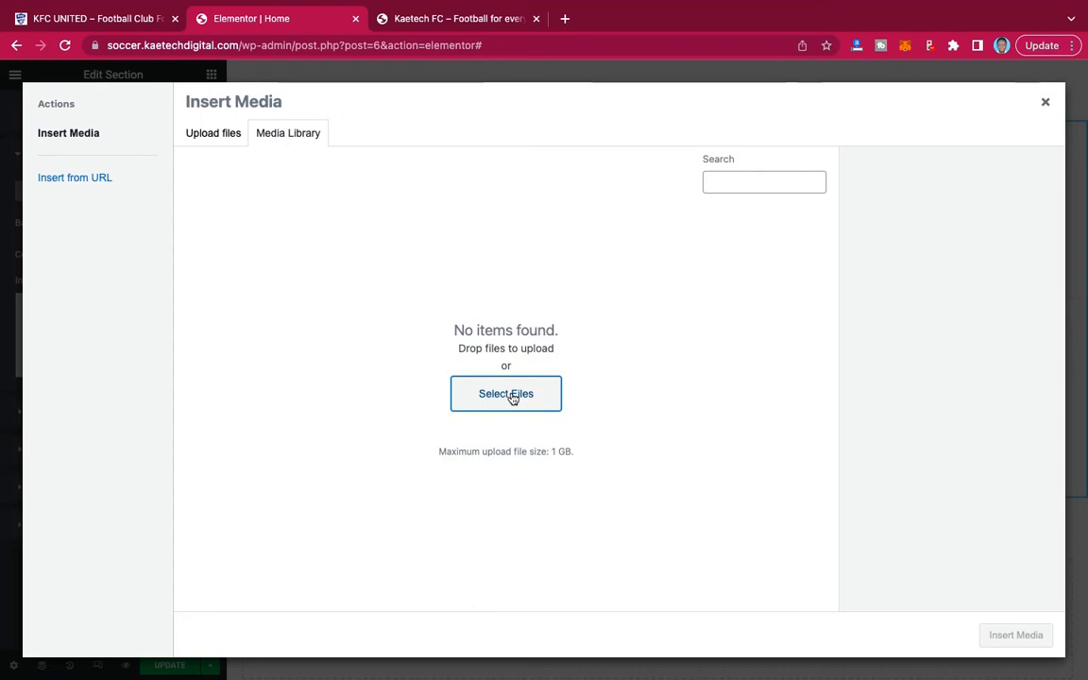
pyautogui.click(512, 396)
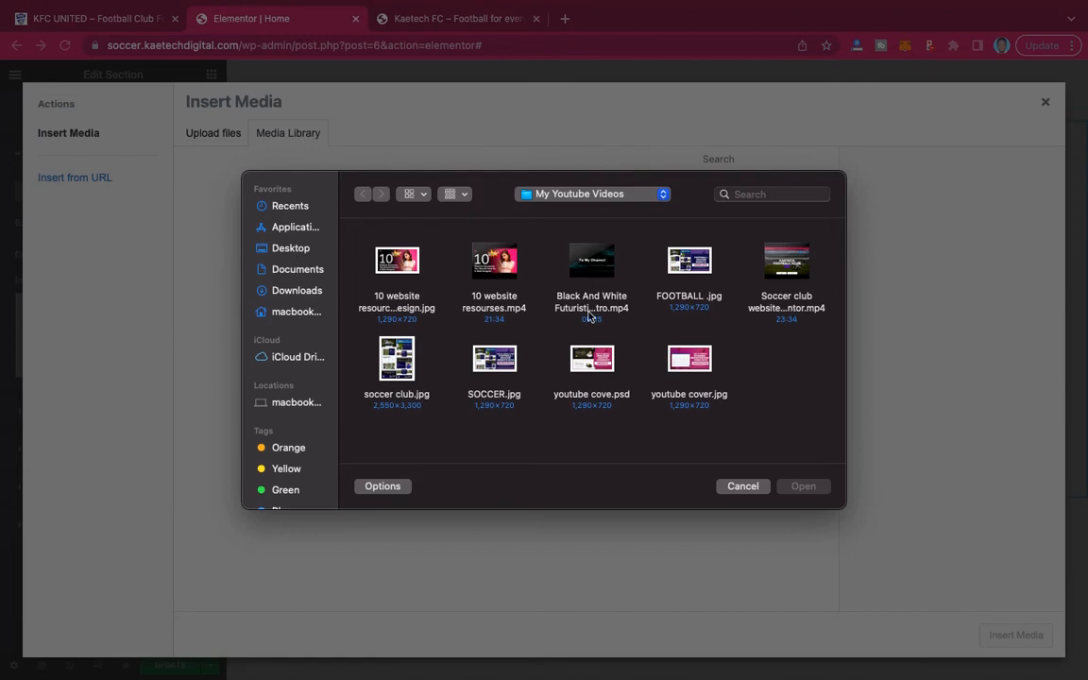
# Browse to the Images folder inside the KFC UNITED folder on the Desktop.
pyautogui.click(291, 250)
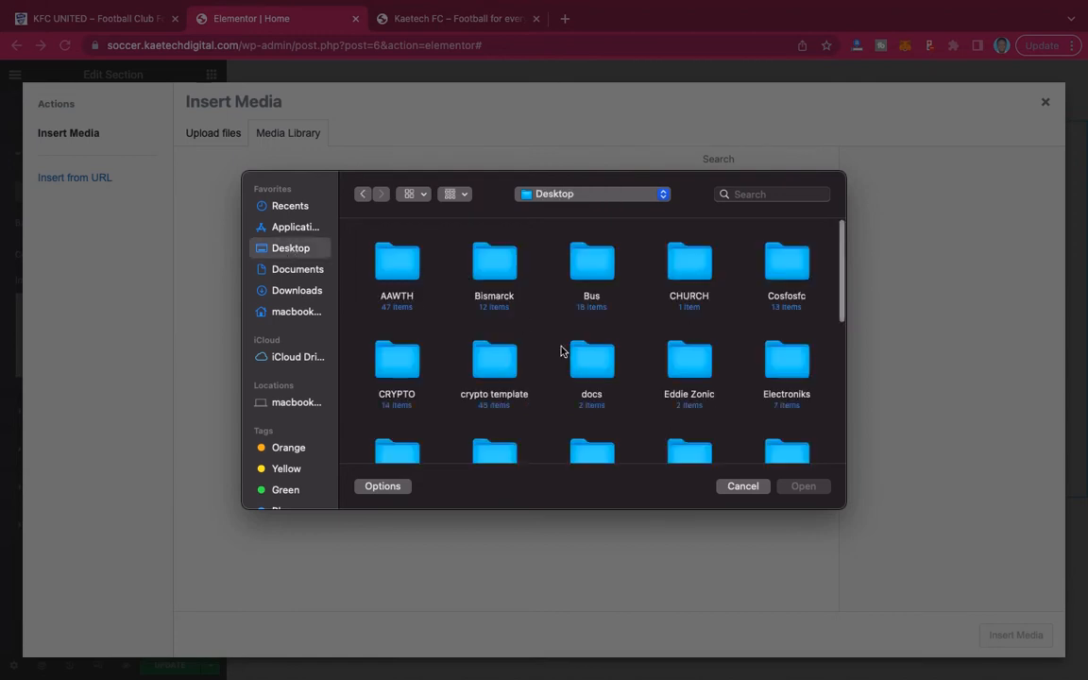
pyautogui.scroll(-5, 738, 387)
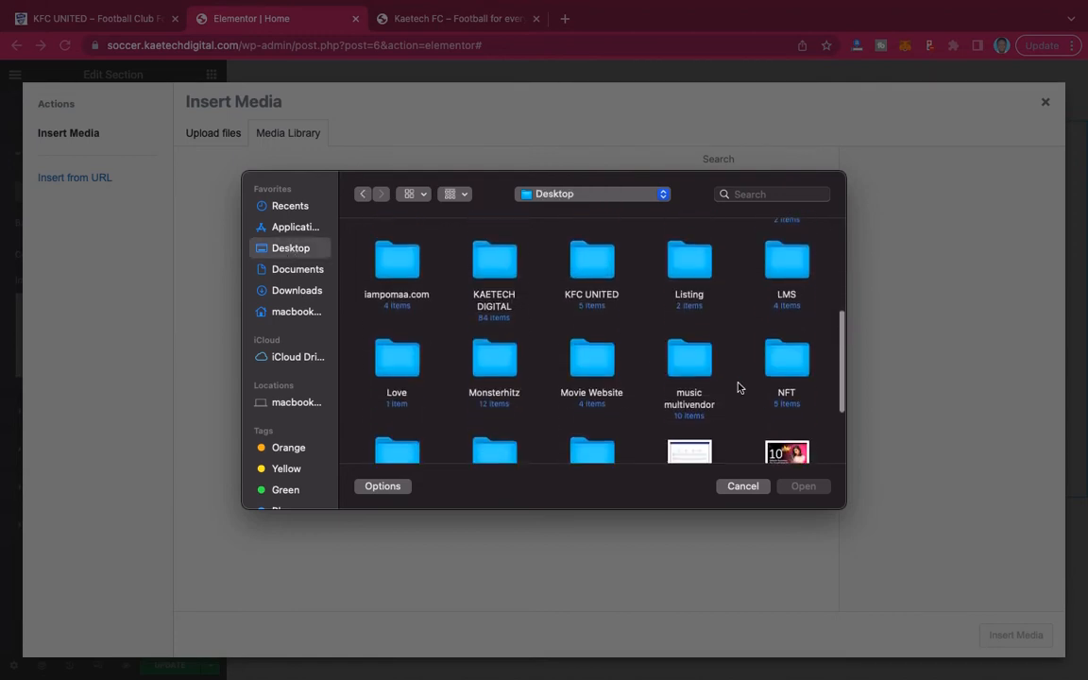
pyautogui.scroll(4, 738, 387)
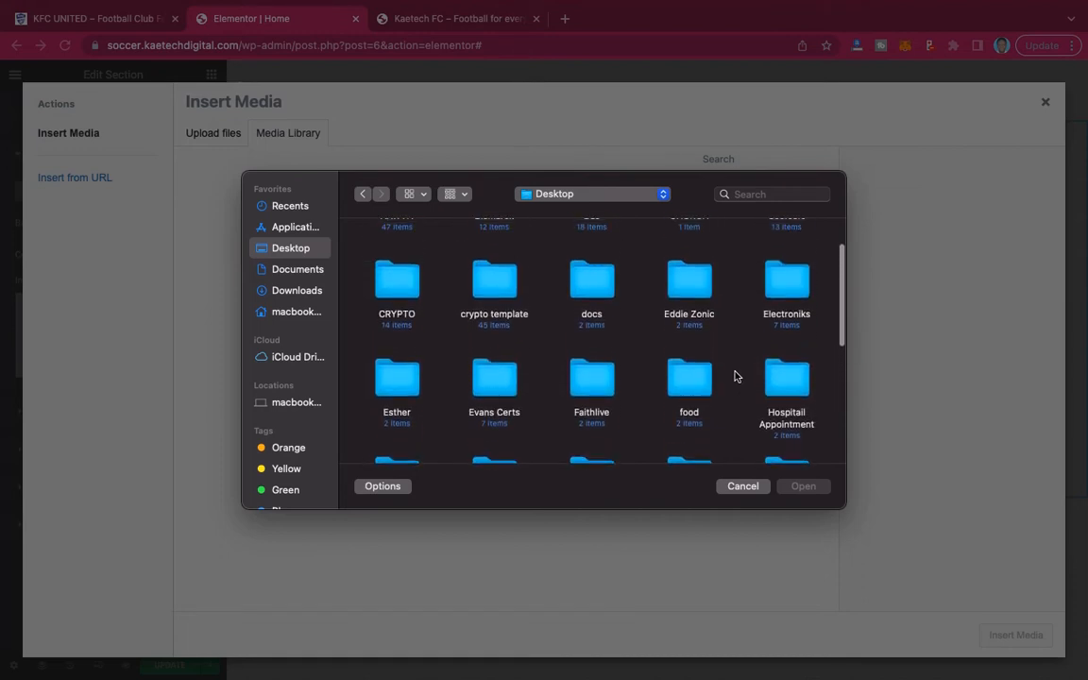
pyautogui.scroll(2, 732, 373)
pyautogui.scroll(-4, 730, 349)
pyautogui.scroll(-2, 730, 349)
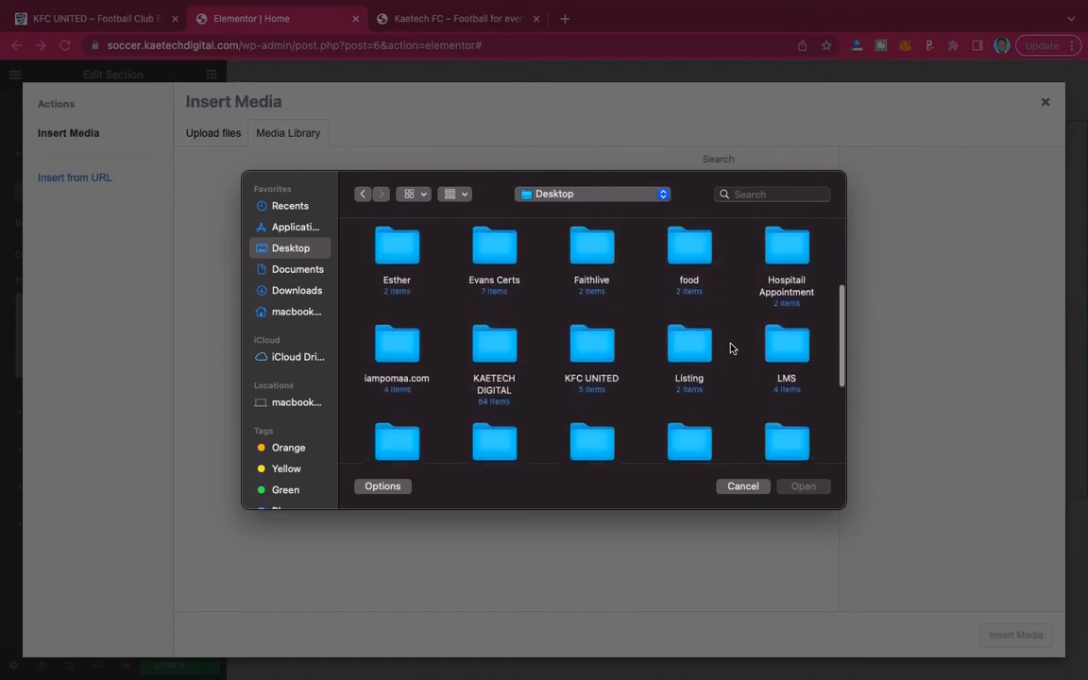
pyautogui.doubleClick(587, 331)
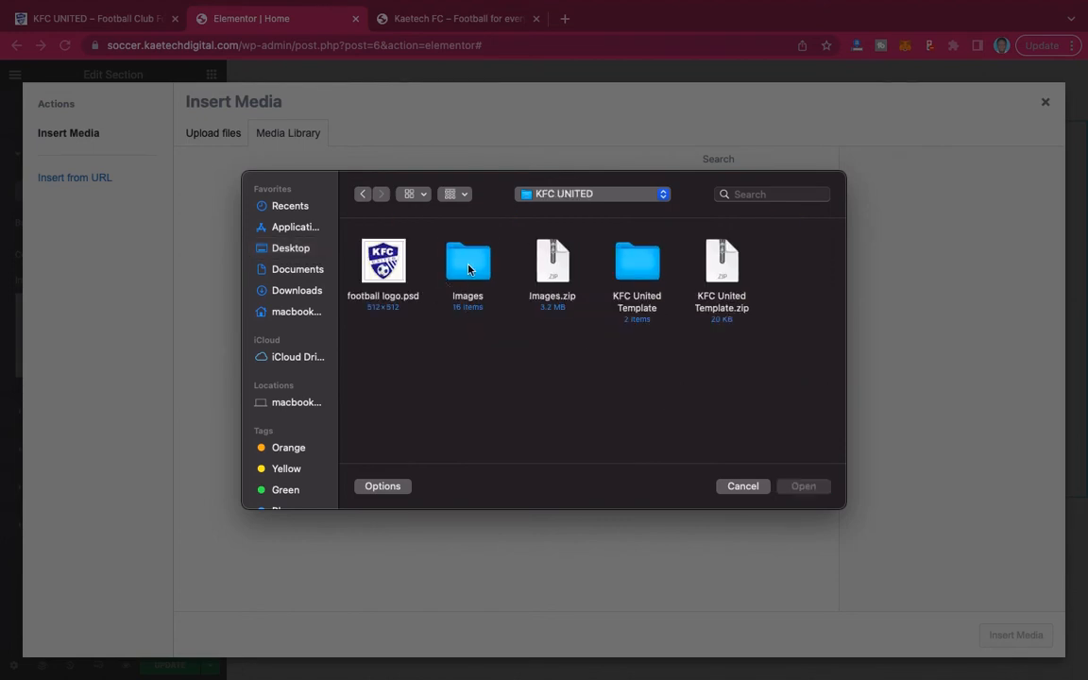
pyautogui.doubleClick(469, 268)
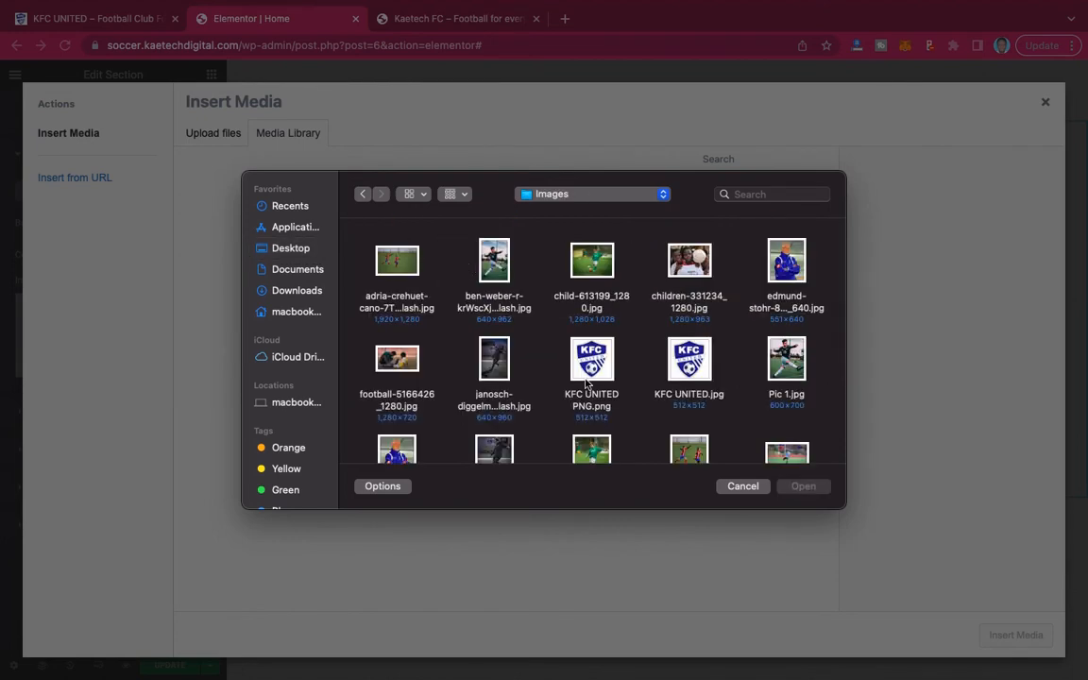
# Upload all files from the Images folder to the media library.
pyautogui.scroll(-5, 583, 382)
pyautogui.scroll(5, 583, 382)
pyautogui.scroll(-5, 541, 380)
pyautogui.scroll(5, 541, 380)
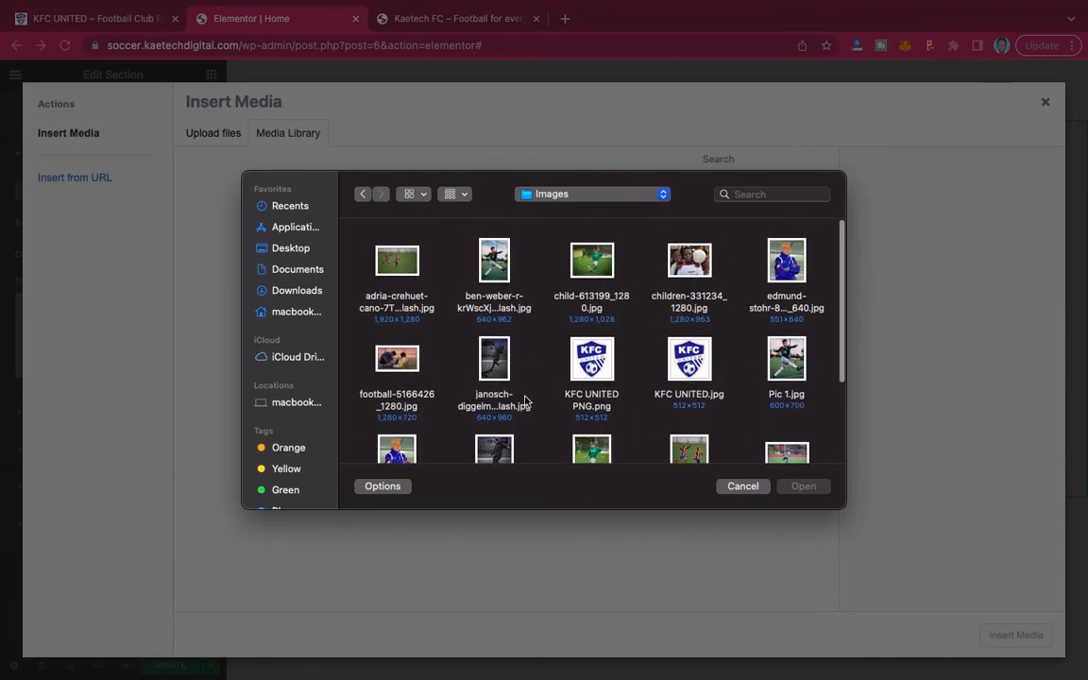
pyautogui.scroll(-5, 526, 400)
pyautogui.scroll(5, 526, 401)
pyautogui.click(396, 262)
pyautogui.press('super+a')
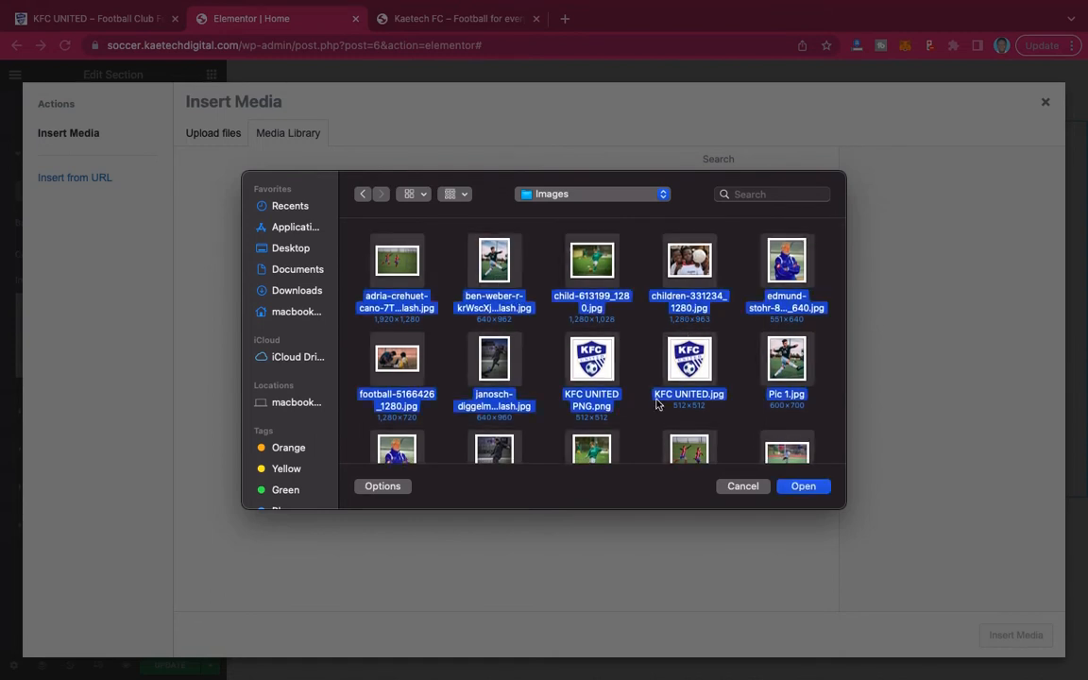
pyautogui.scroll(-5, 657, 405)
pyautogui.scroll(5, 657, 404)
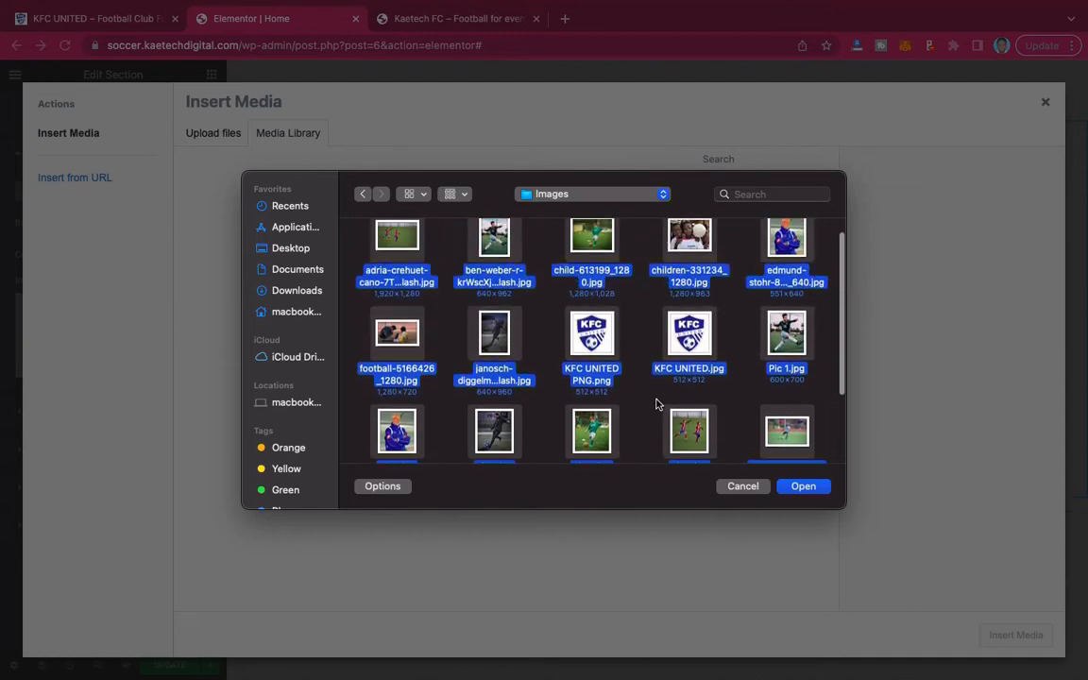
pyautogui.click(801, 487)
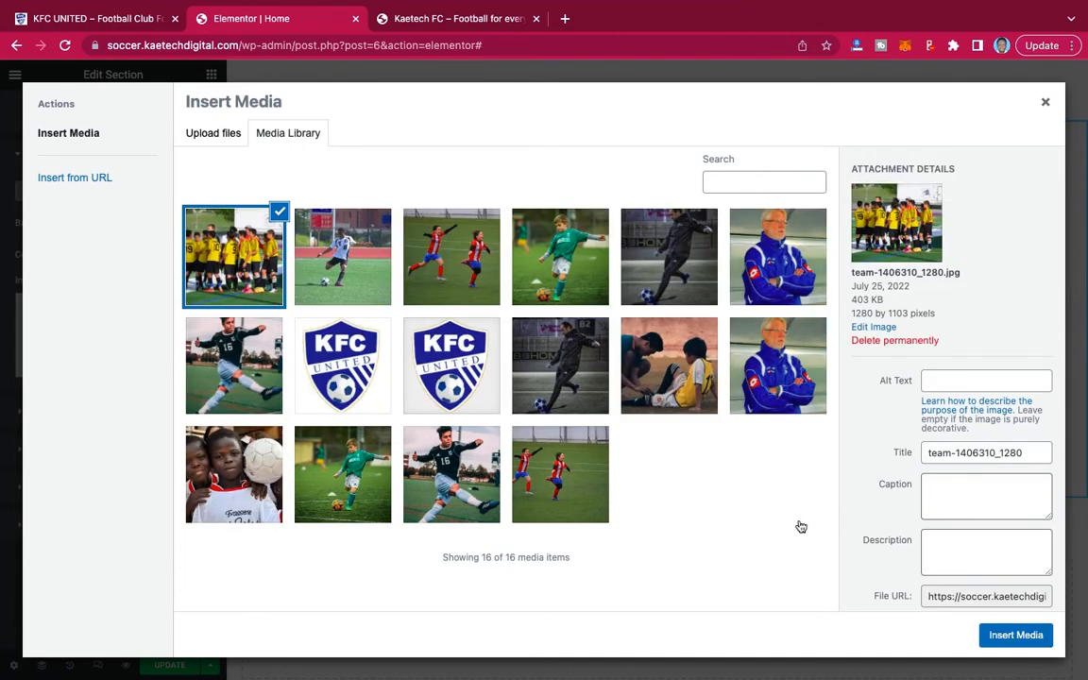
# Insert team-1406310_1280.jpg as the section's background image and set its position to Center Center, leaving the attachment at Default.
pyautogui.click(1015, 637)
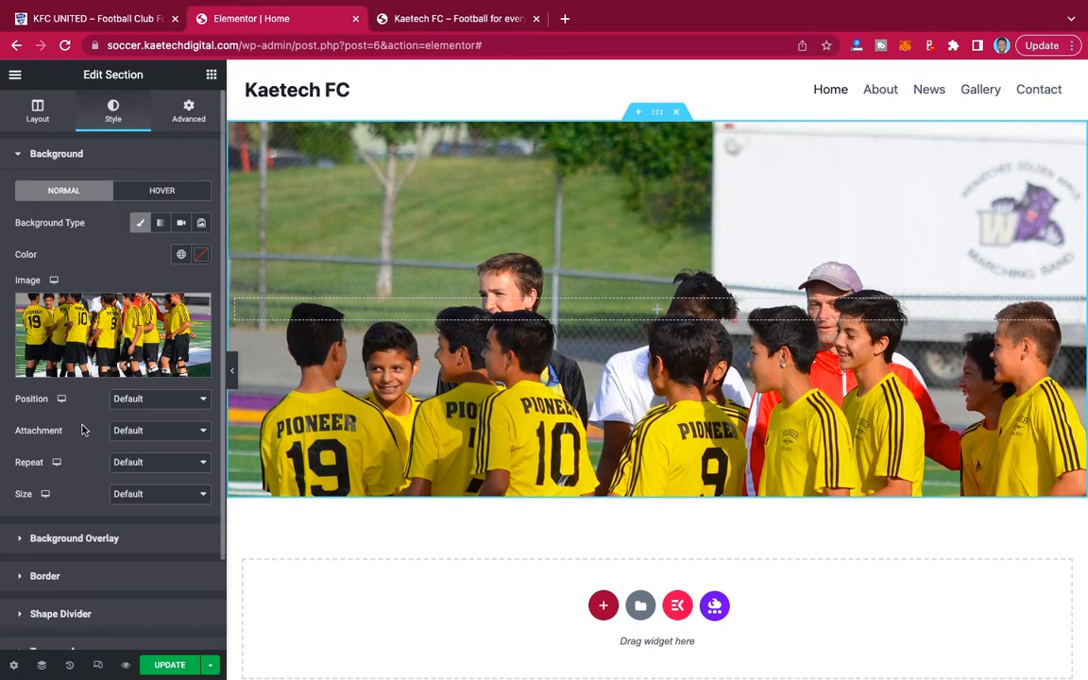
pyautogui.click(170, 400)
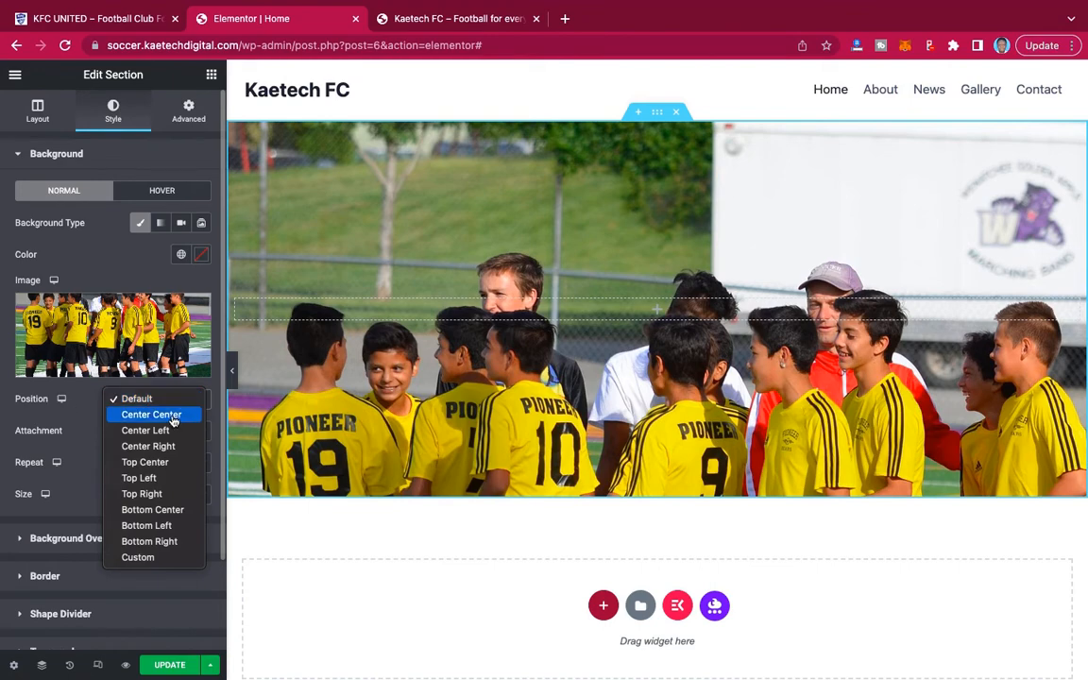
pyautogui.click(172, 417)
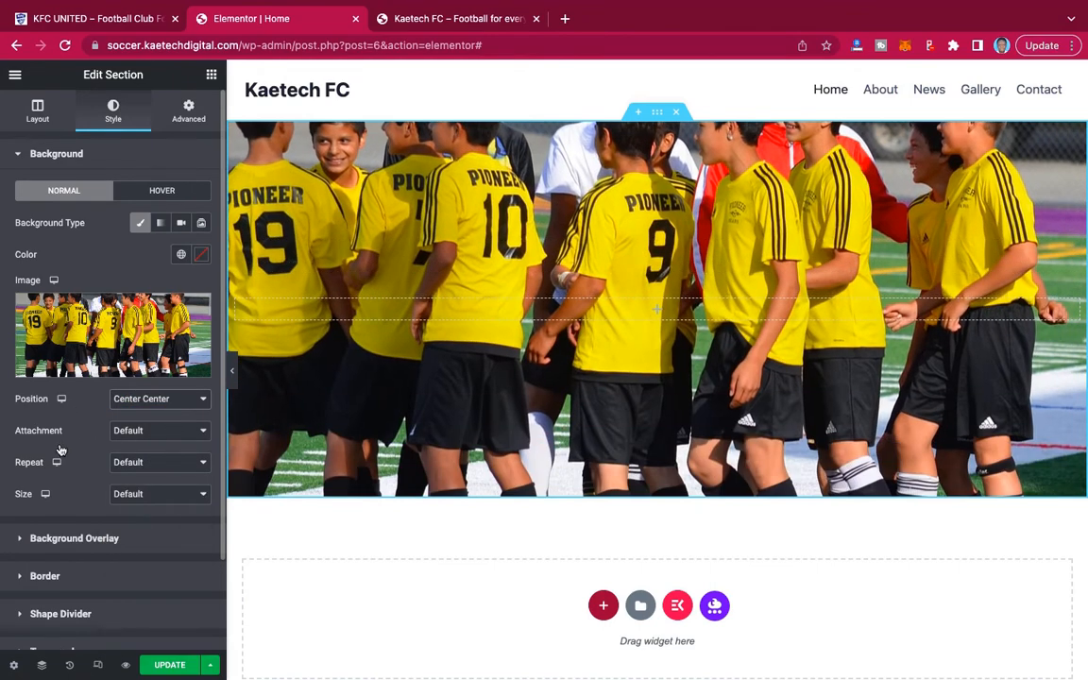
pyautogui.click(156, 431)
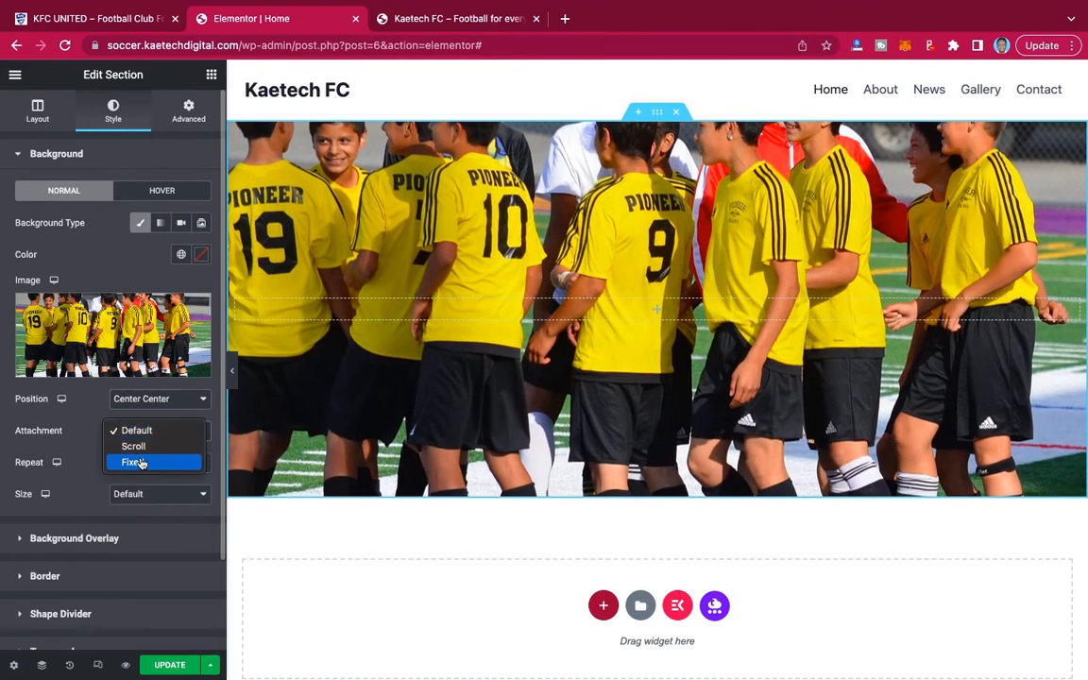
pyautogui.click(78, 437)
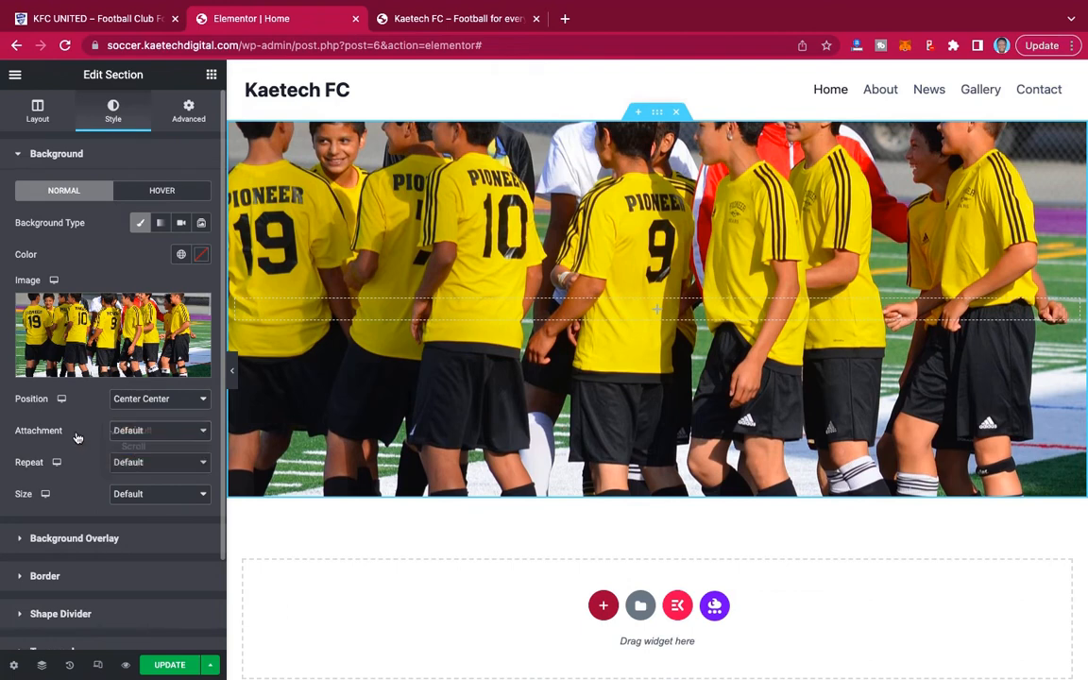
# Set the section's background image to No-repeat with size Cover, and preview the section at full width.
pyautogui.click(139, 433)
pyautogui.click(81, 433)
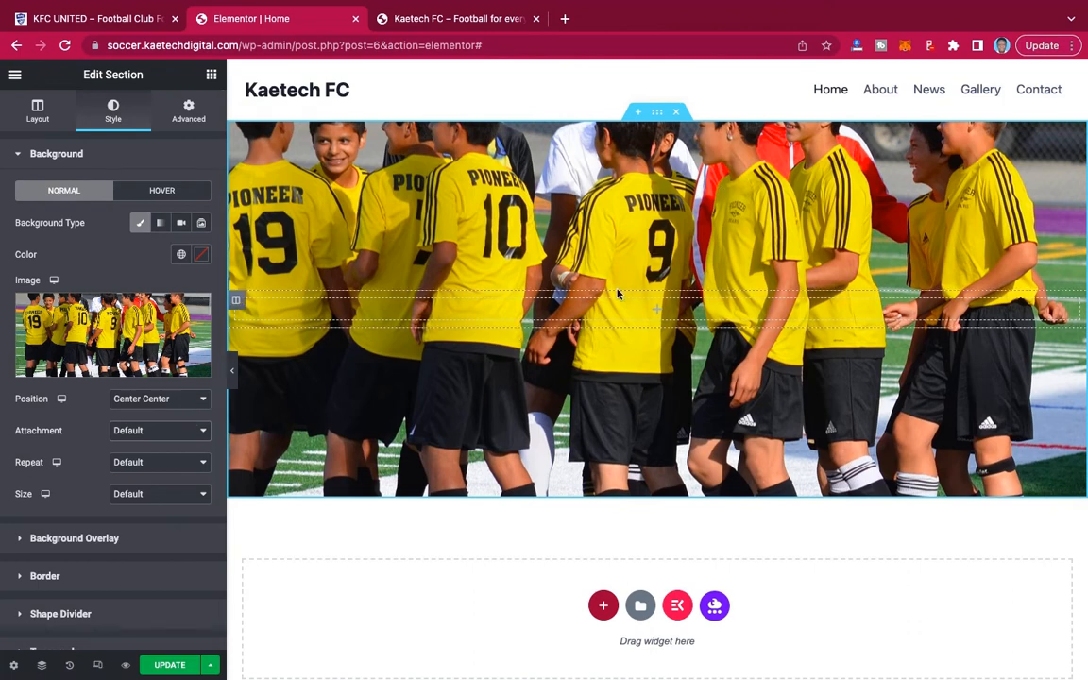
pyautogui.click(190, 467)
pyautogui.click(175, 479)
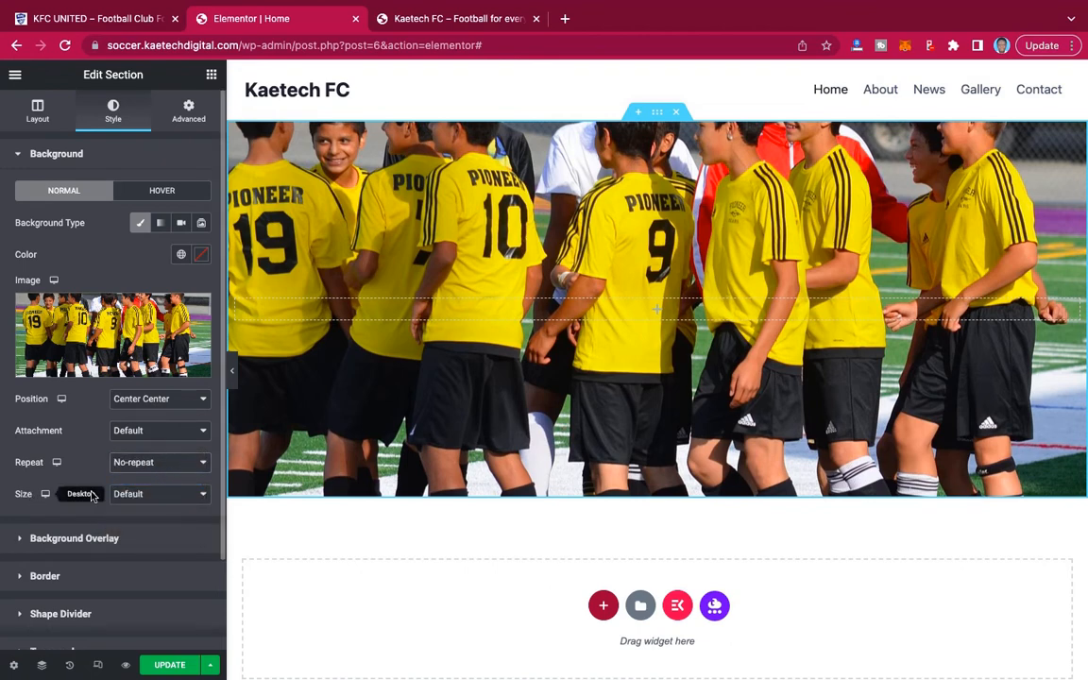
pyautogui.click(175, 495)
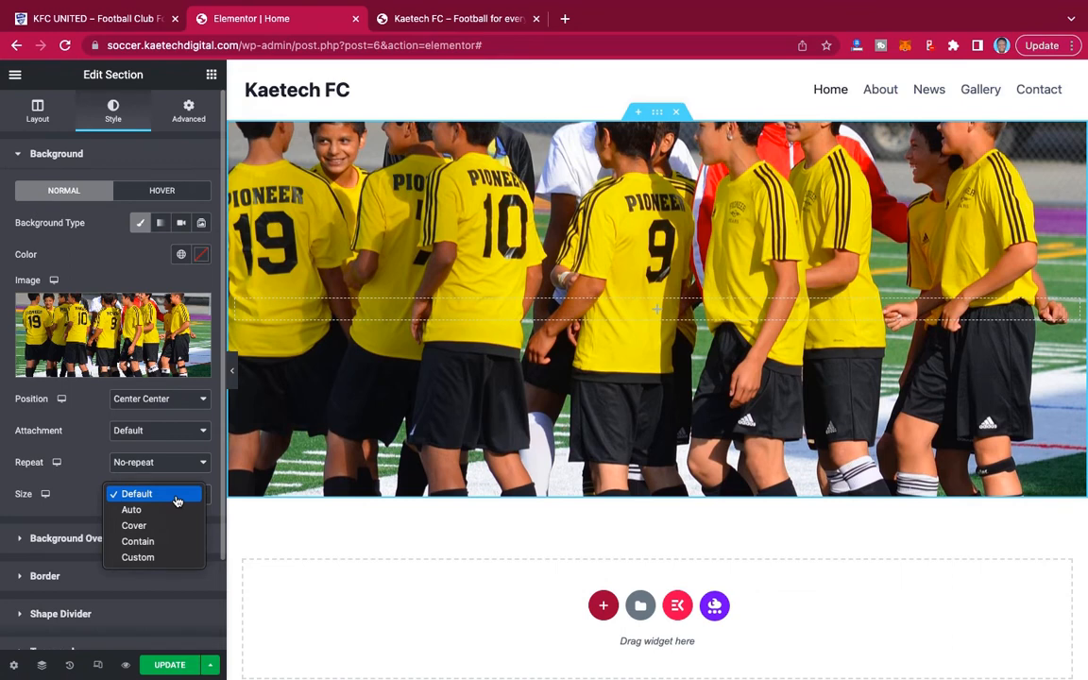
pyautogui.click(134, 525)
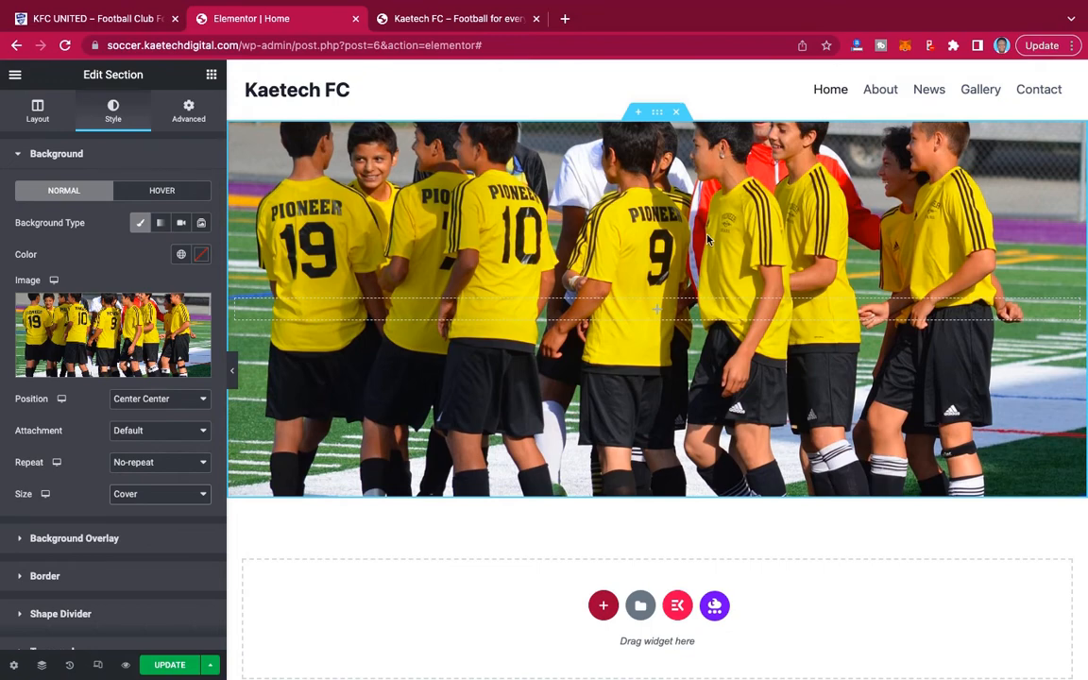
pyautogui.click(231, 372)
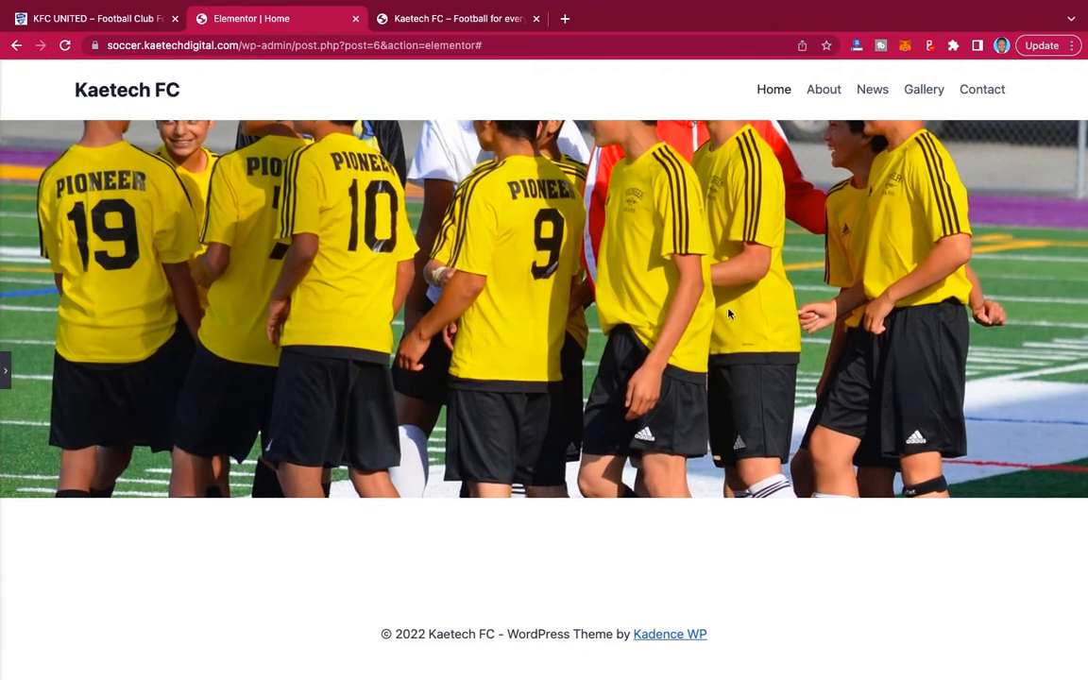
pyautogui.click(7, 378)
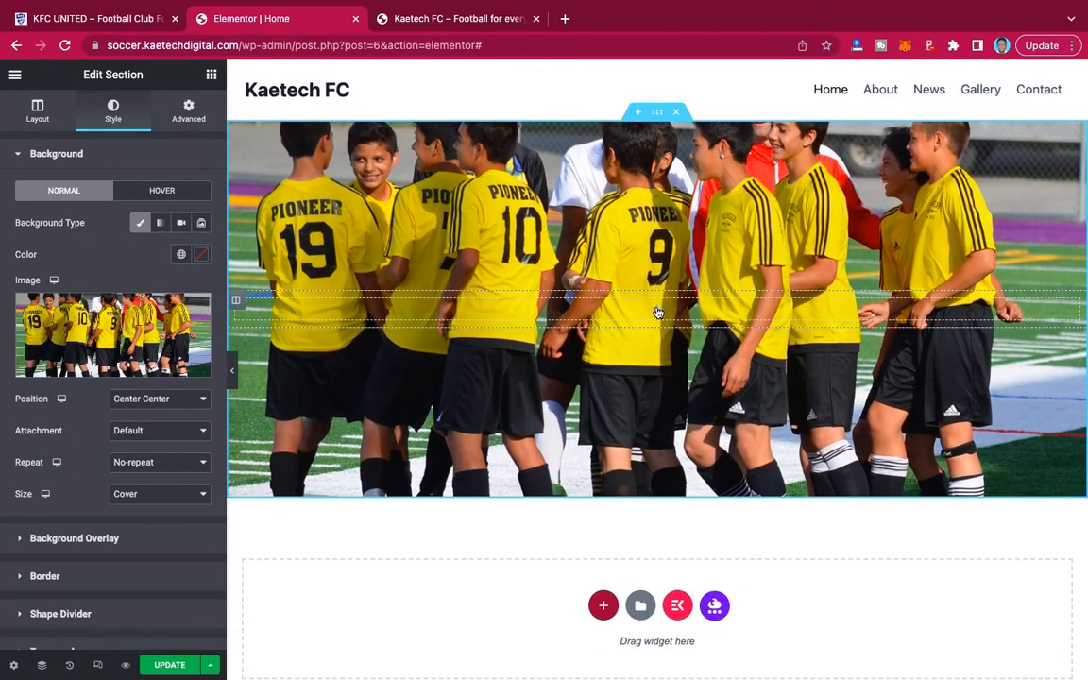
# Add a Heading widget to the hero section with the title KAETECH FOOTBALL CLUB.
pyautogui.click(658, 313)
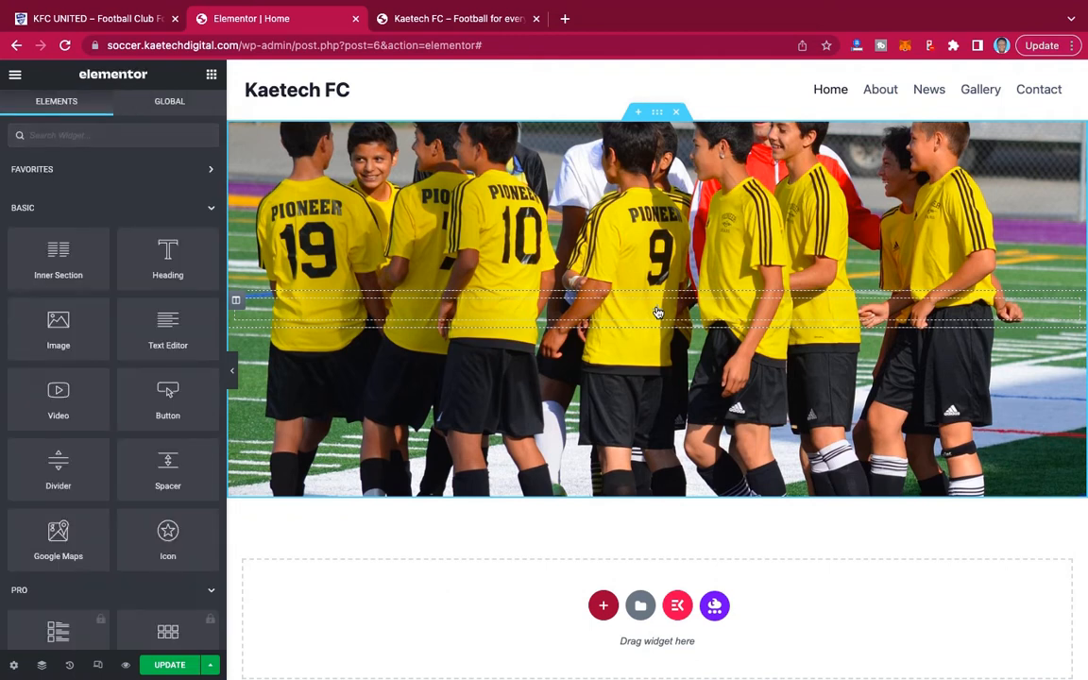
pyautogui.moveTo(141, 234); pyautogui.dragTo(651, 310)
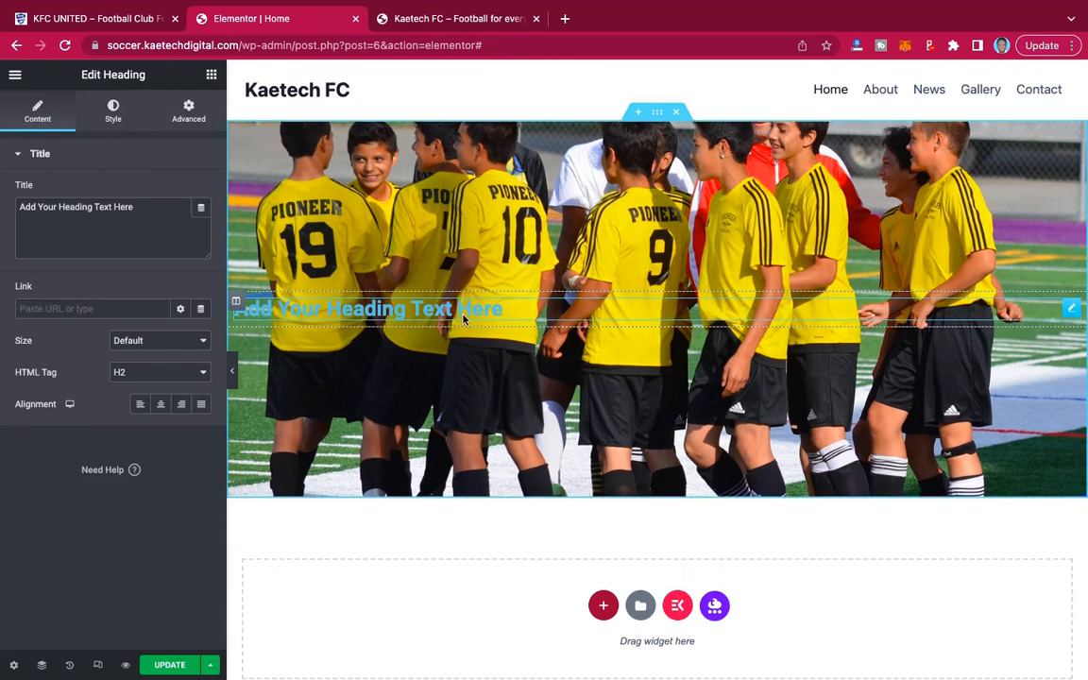
pyautogui.tripleClick(4, 207)
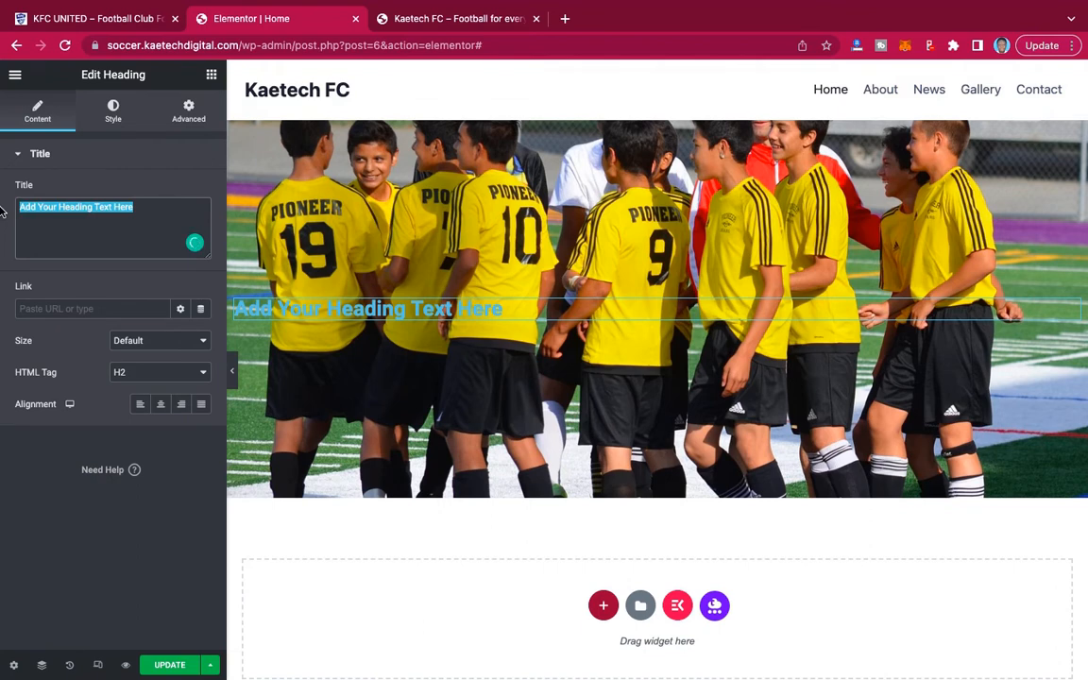
pyautogui.write('KAETECH ')
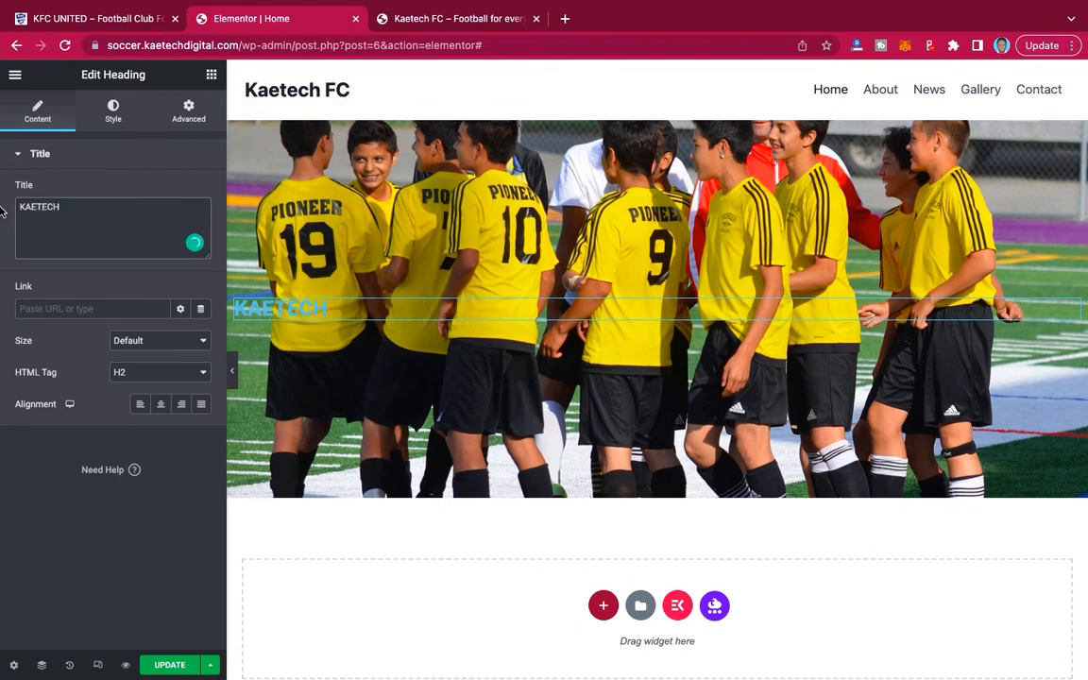
pyautogui.write('FOOTBALL CLUB')
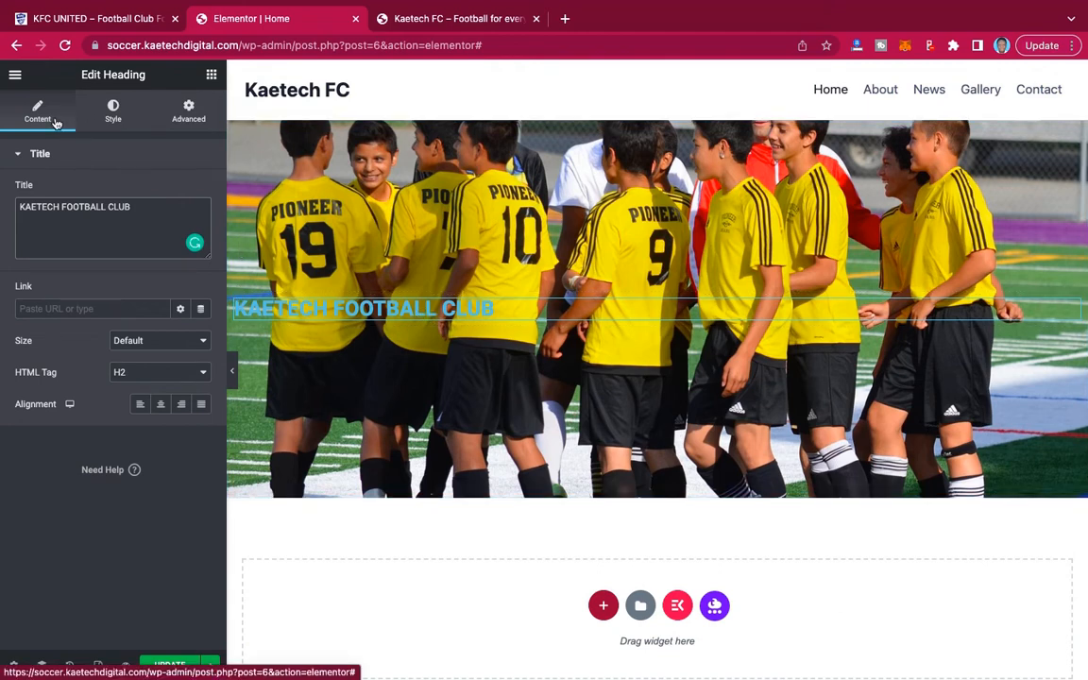
# Set the heading's text color to white (#FFFFFF) and align it to the center.
pyautogui.click(113, 110)
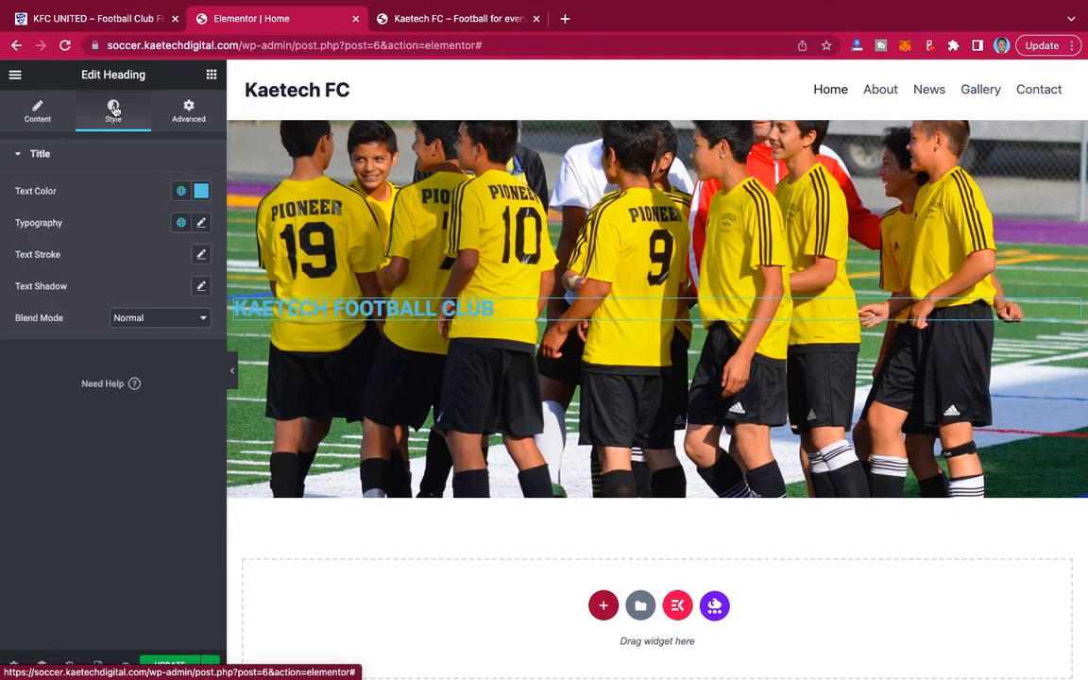
pyautogui.click(202, 191)
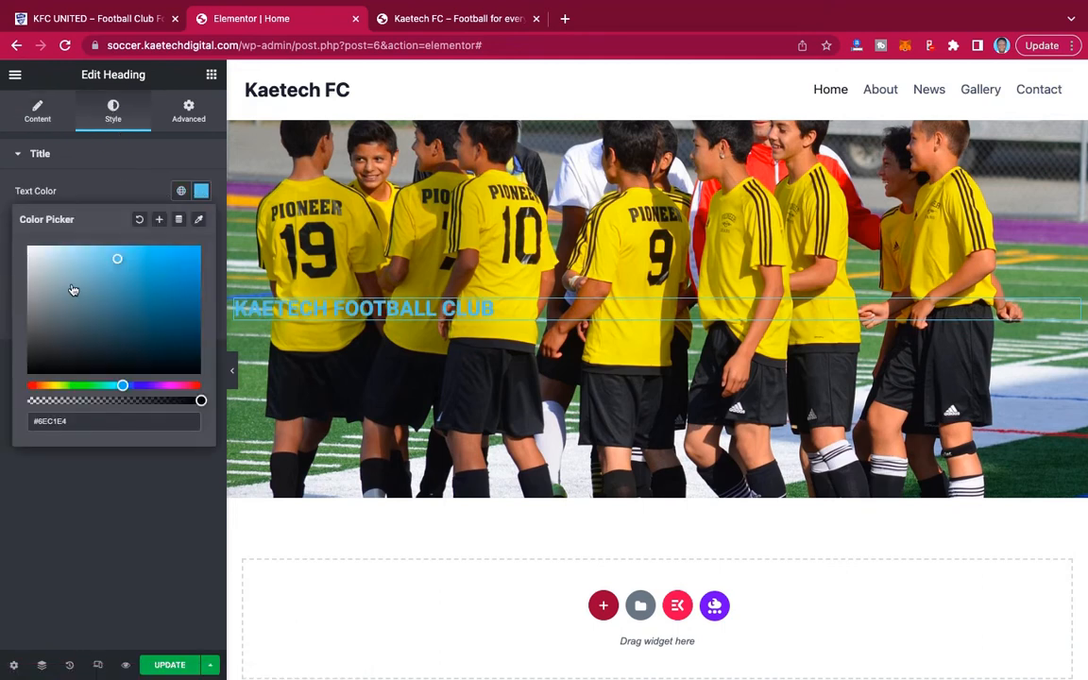
pyautogui.click(28, 247)
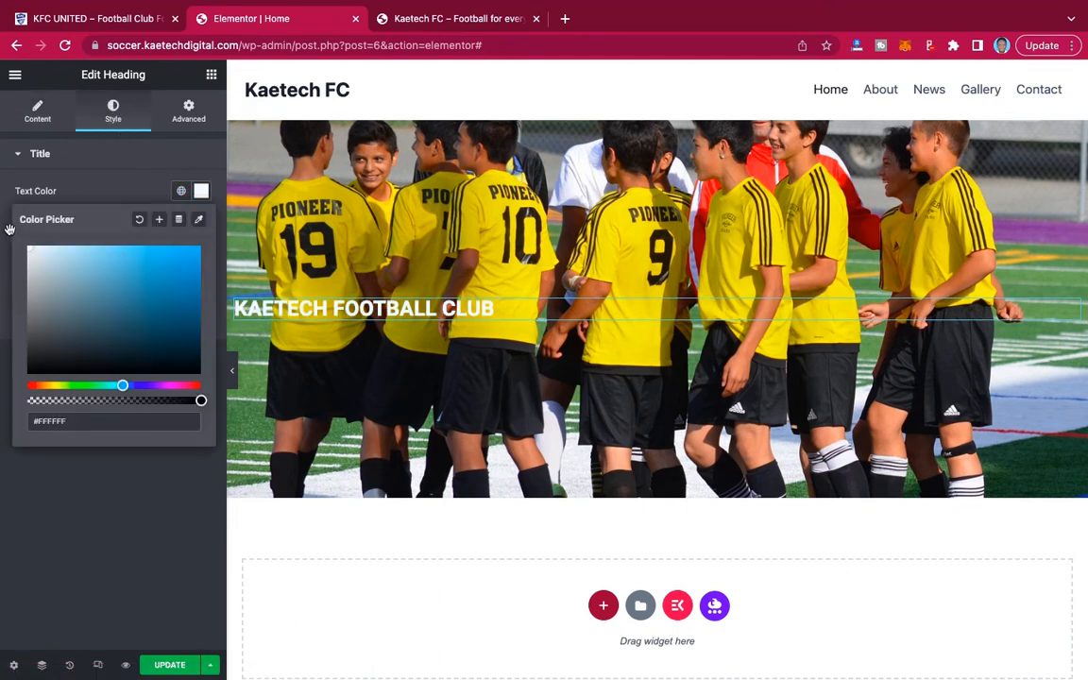
pyautogui.click(110, 186)
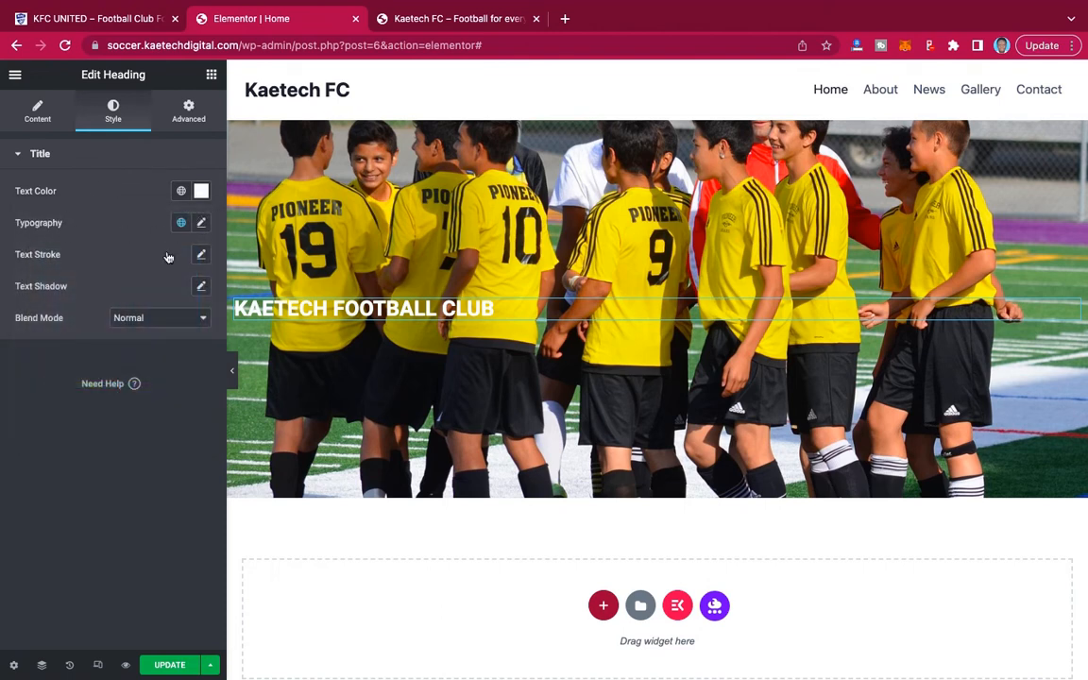
pyautogui.click(35, 111)
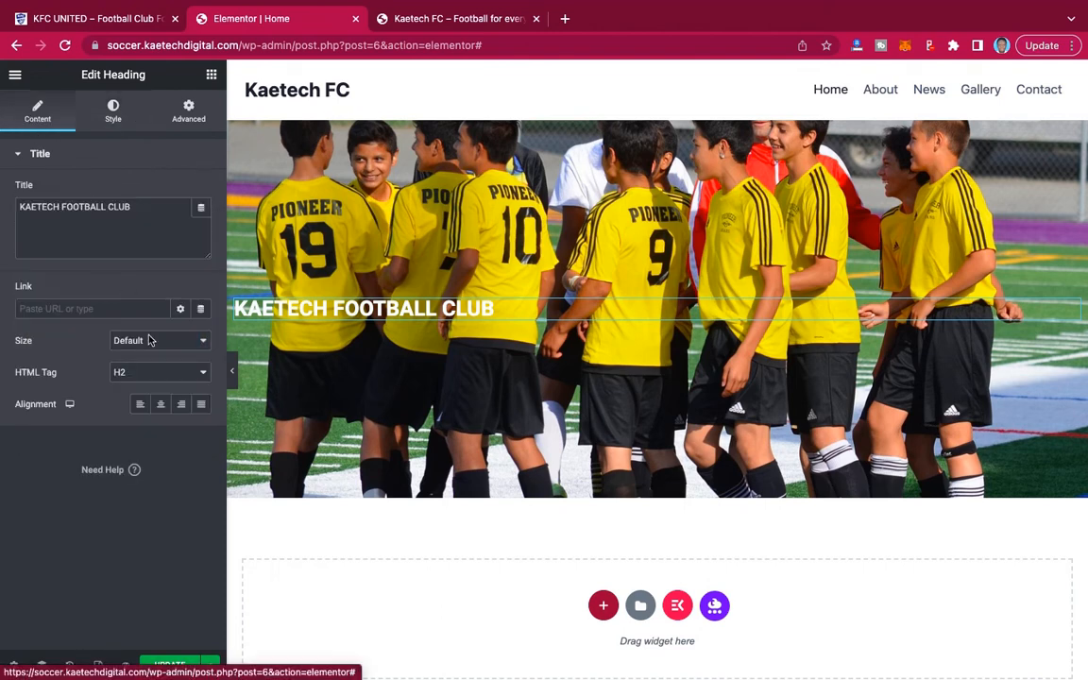
pyautogui.click(161, 404)
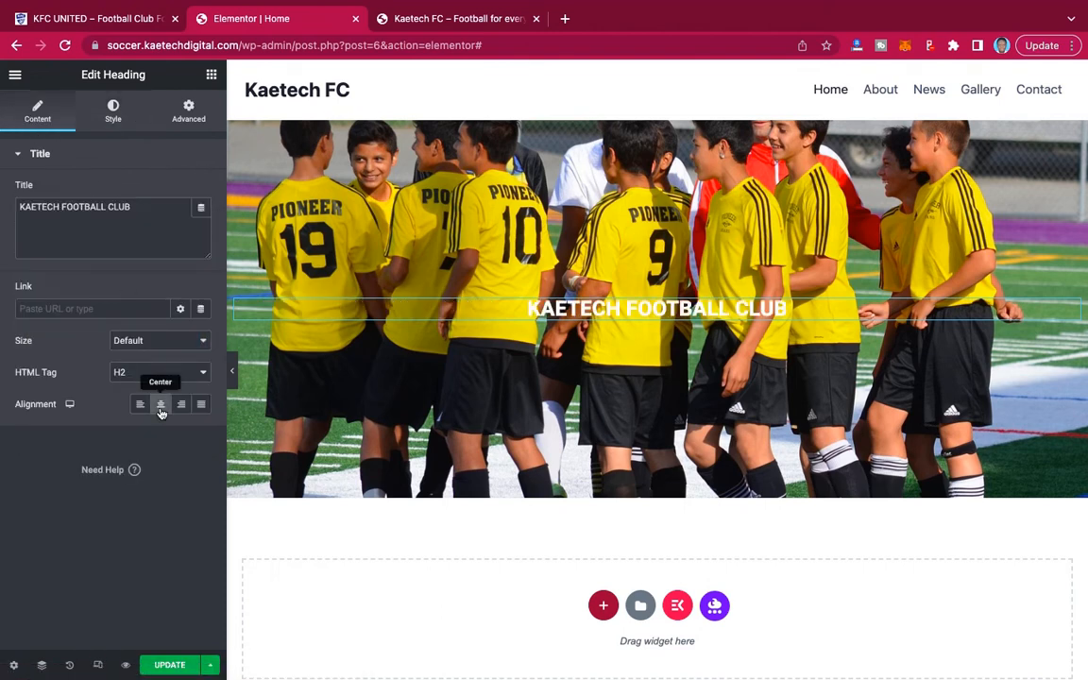
# Set the heading's typography to the Montserrat family at a size of 53 px.
pyautogui.click(112, 111)
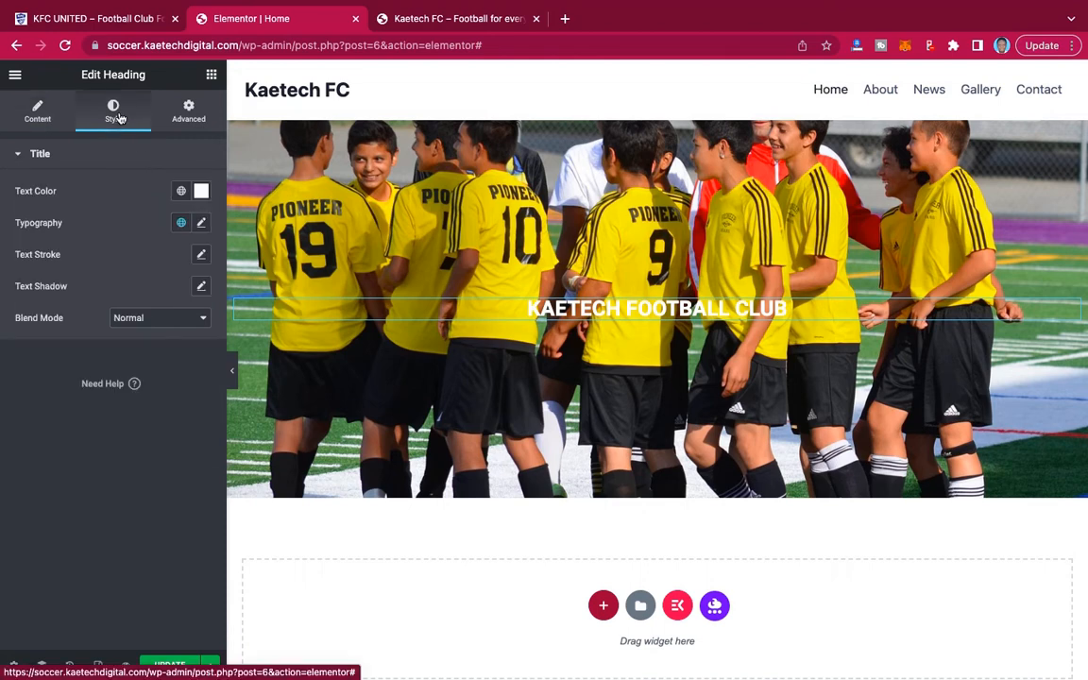
pyautogui.click(202, 223)
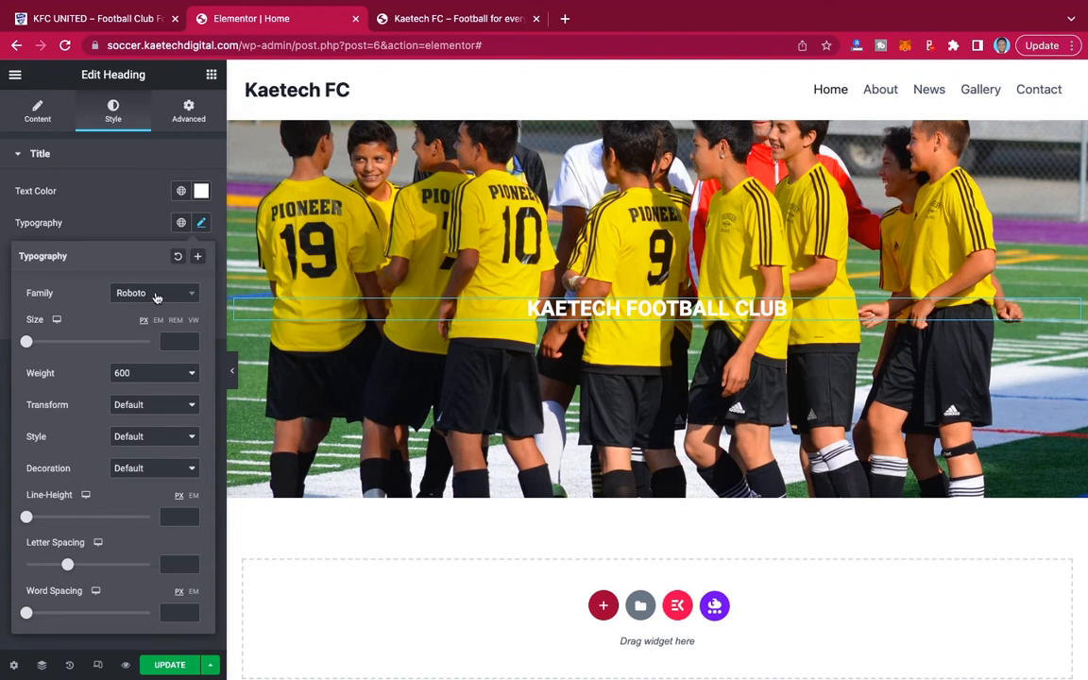
pyautogui.click(158, 299)
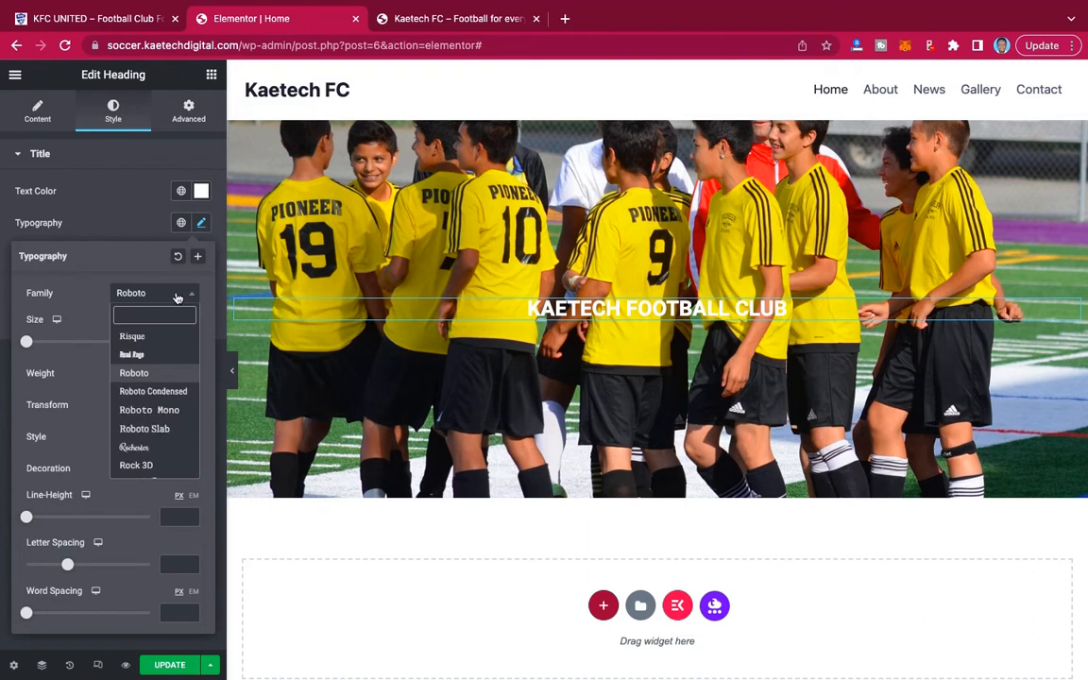
pyautogui.scroll(-1, 146, 443)
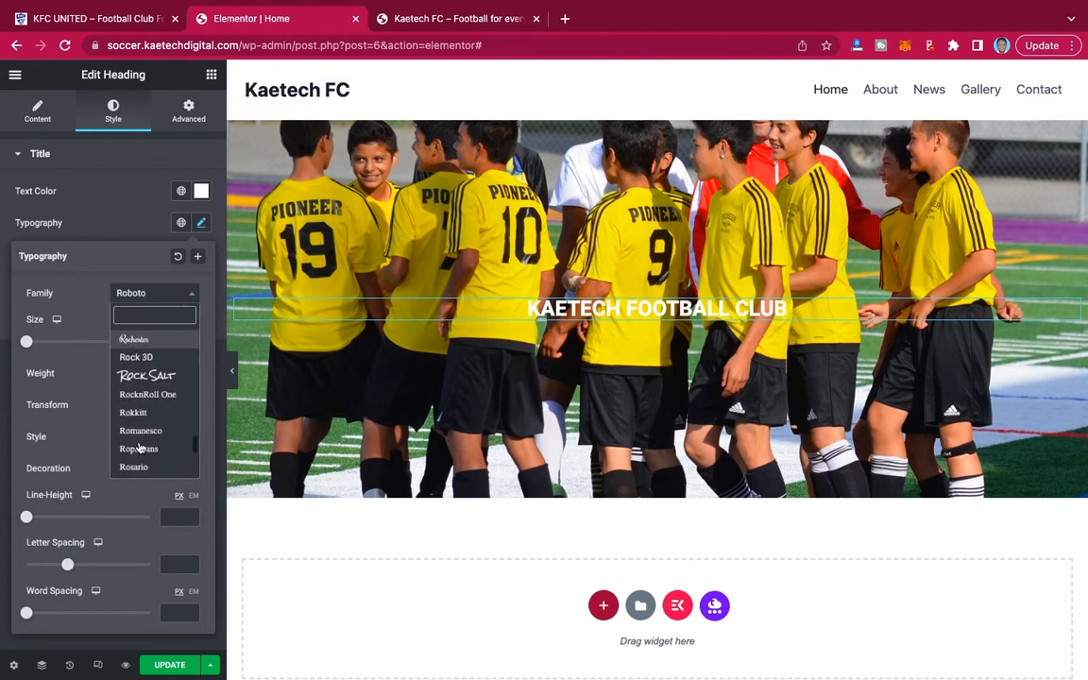
pyautogui.scroll(4, 144, 396)
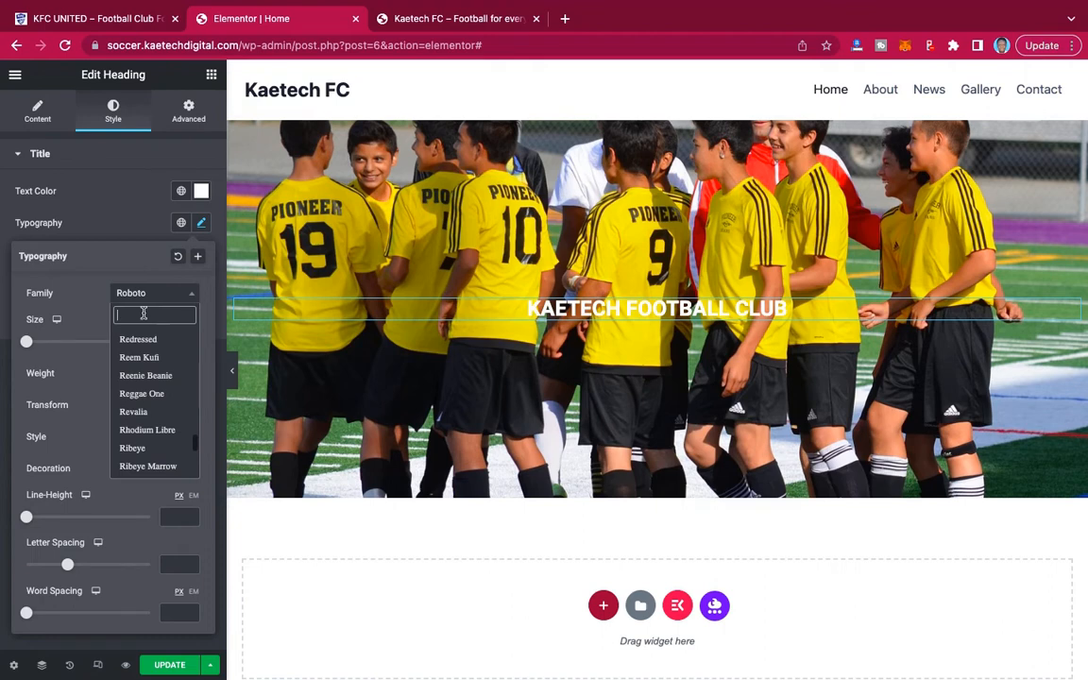
pyautogui.write('MONTS')
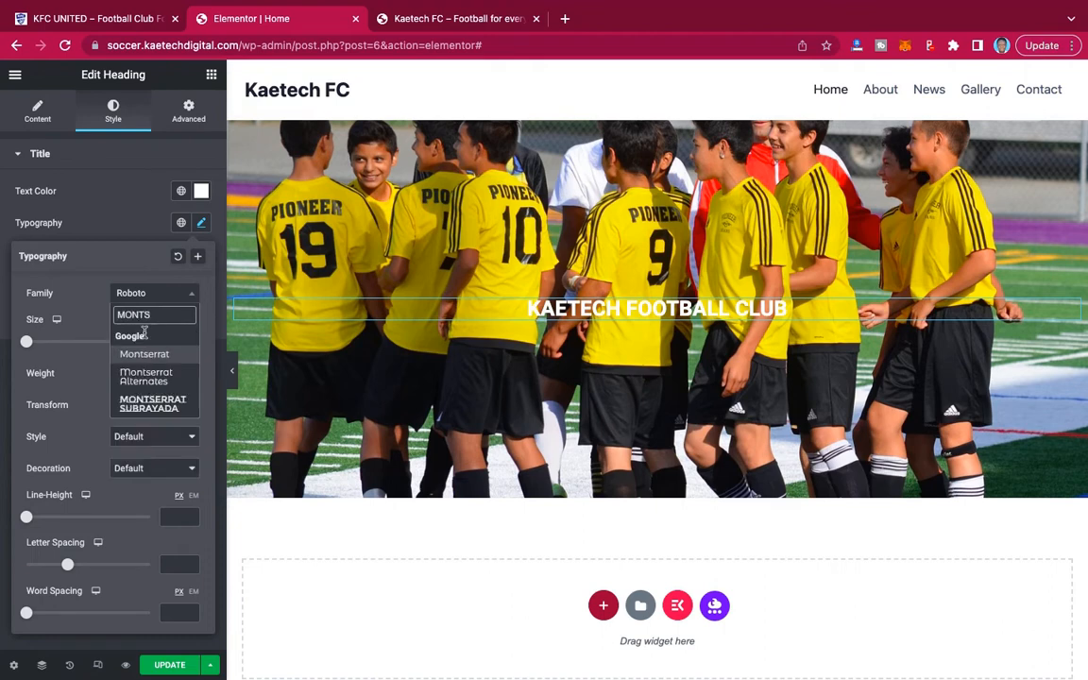
pyautogui.click(145, 355)
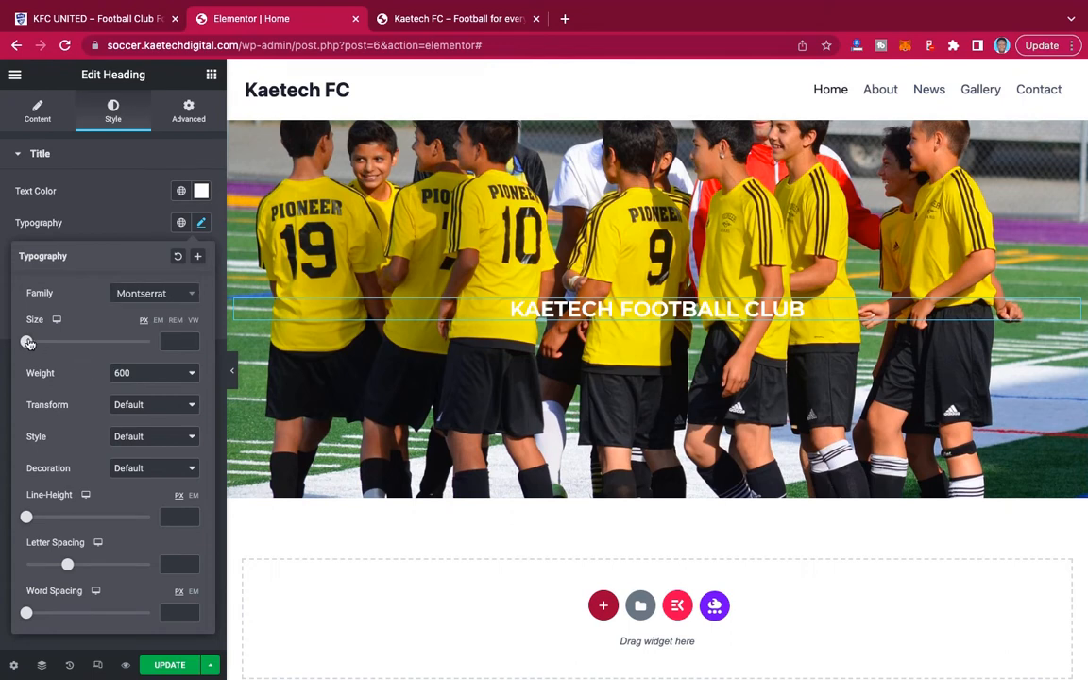
pyautogui.moveTo(29, 343); pyautogui.dragTo(59, 343)
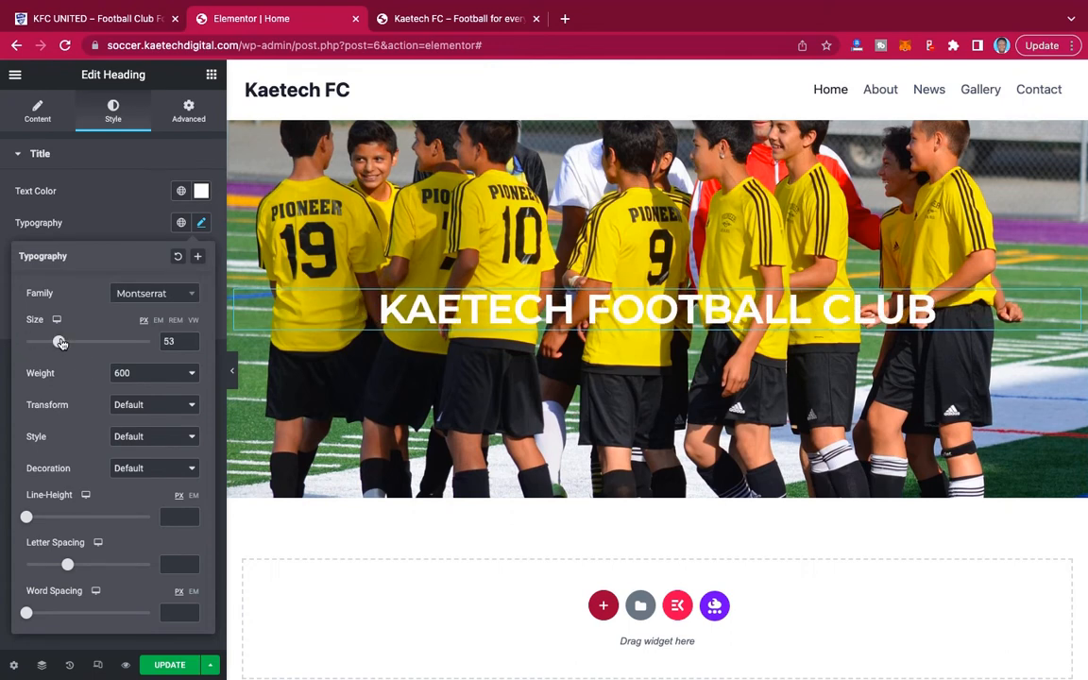
pyautogui.click(133, 230)
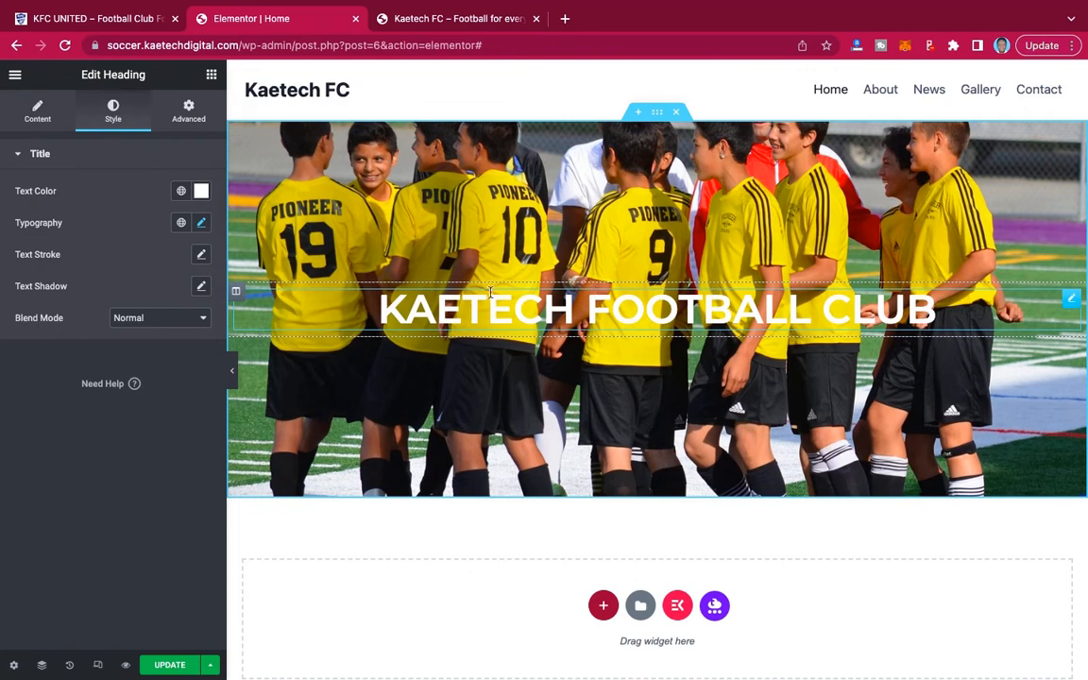
# Try a text shadow colored rgba(0, 0, 0, 0.68) on the heading and reset the shadow to default.
pyautogui.click(202, 286)
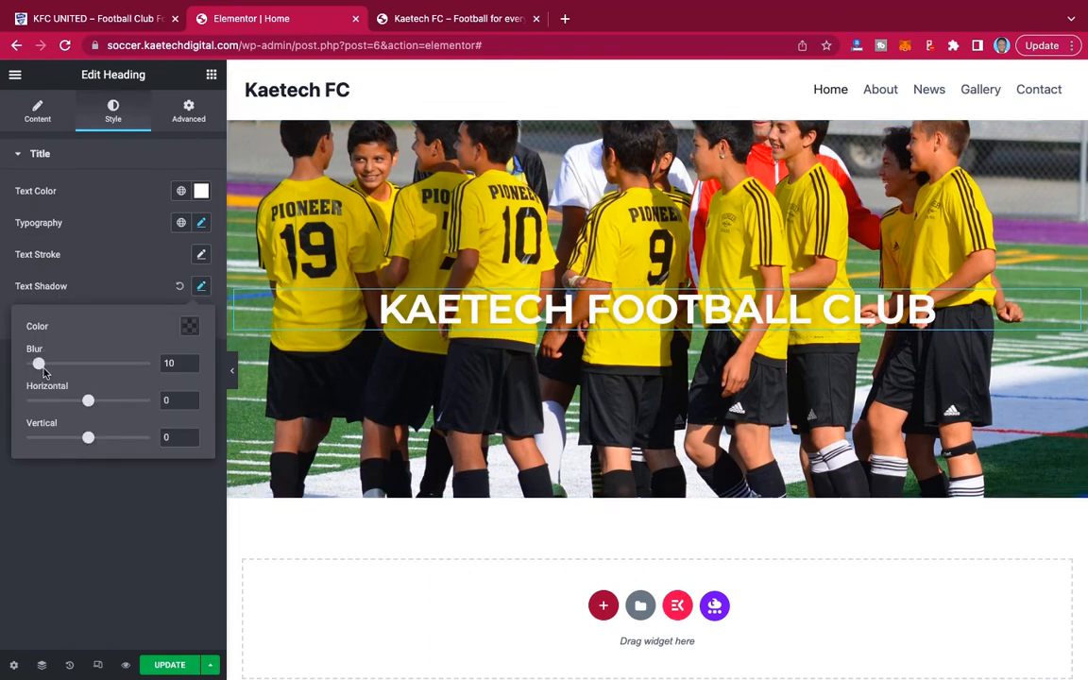
pyautogui.click(189, 328)
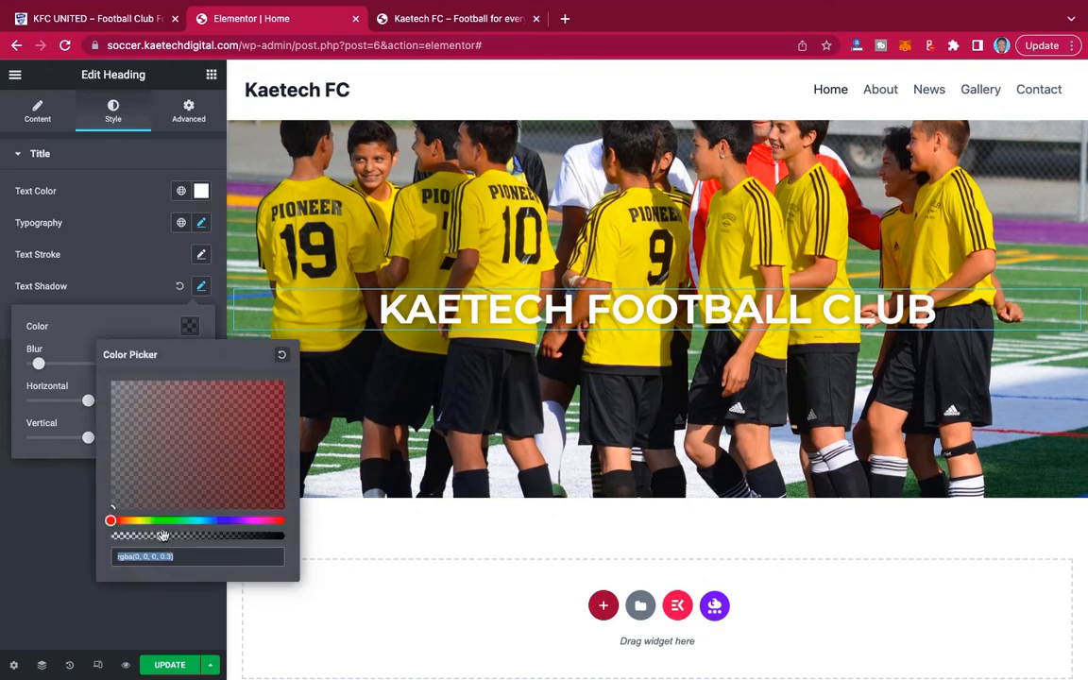
pyautogui.moveTo(164, 536); pyautogui.dragTo(230, 537)
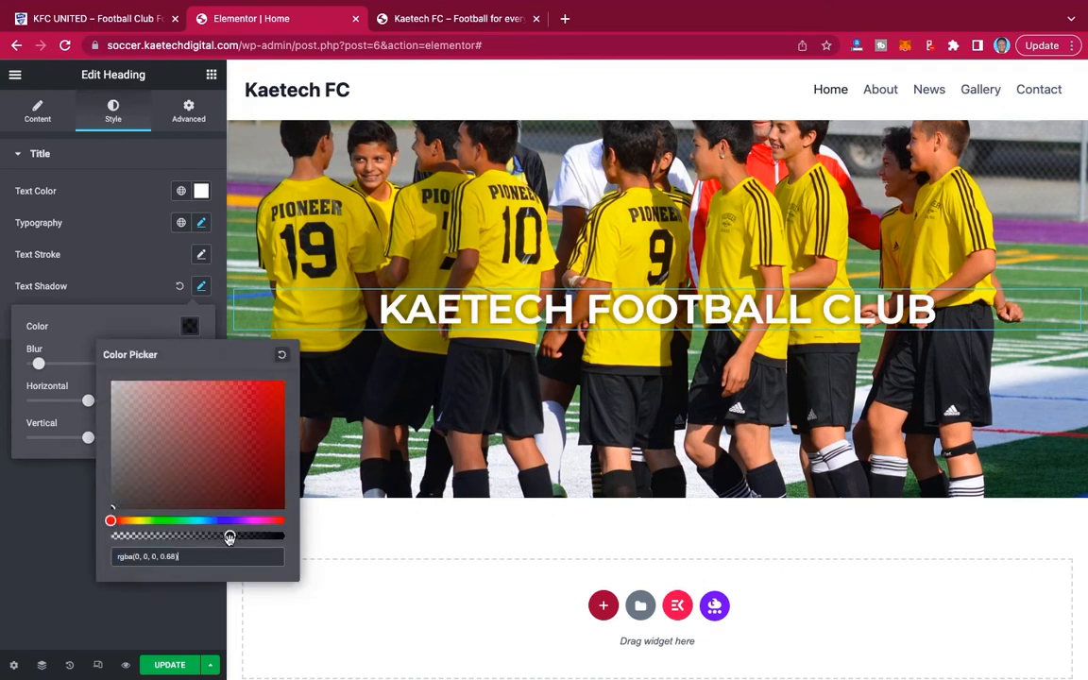
pyautogui.click(120, 289)
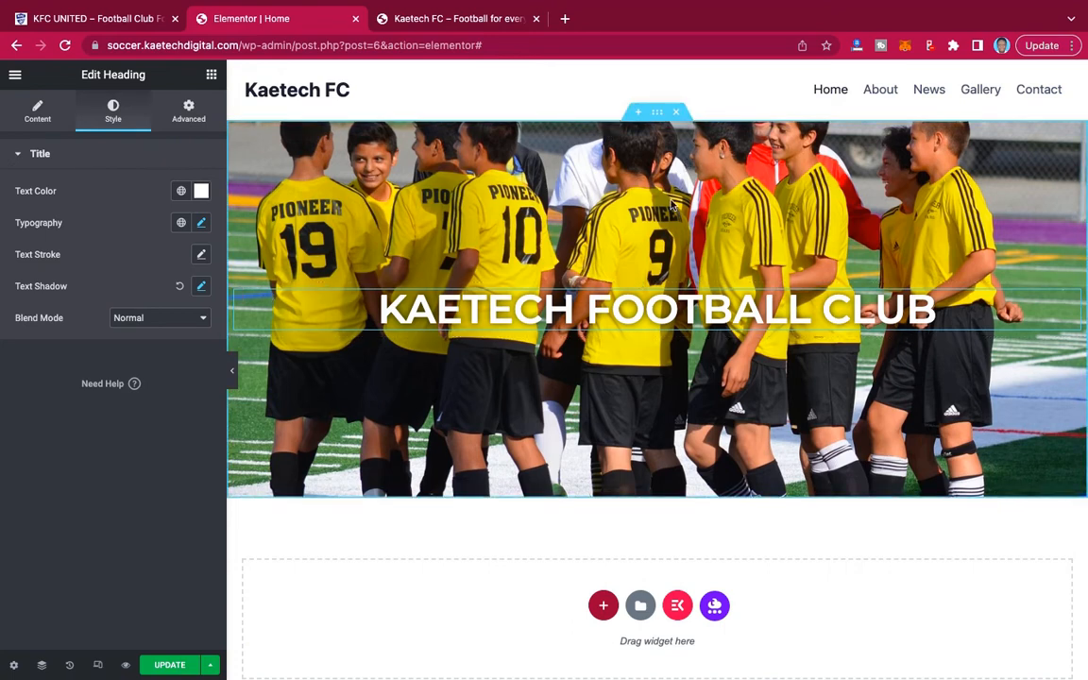
pyautogui.click(178, 288)
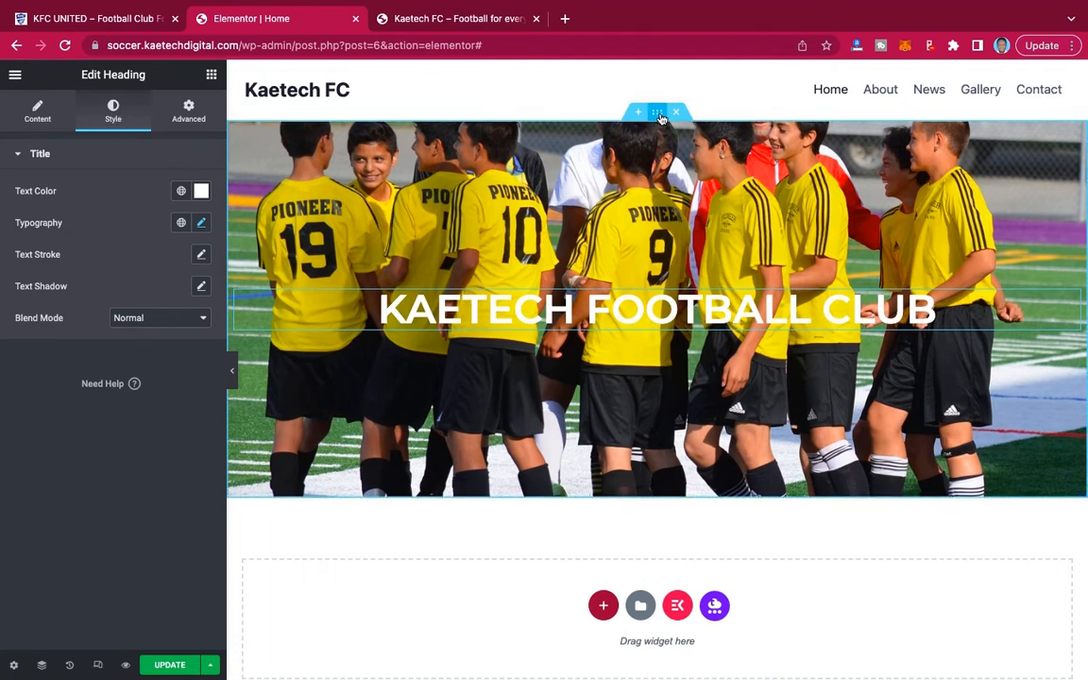
# Give the hero section a classic background overlay in black (#000000).
pyautogui.click(658, 112)
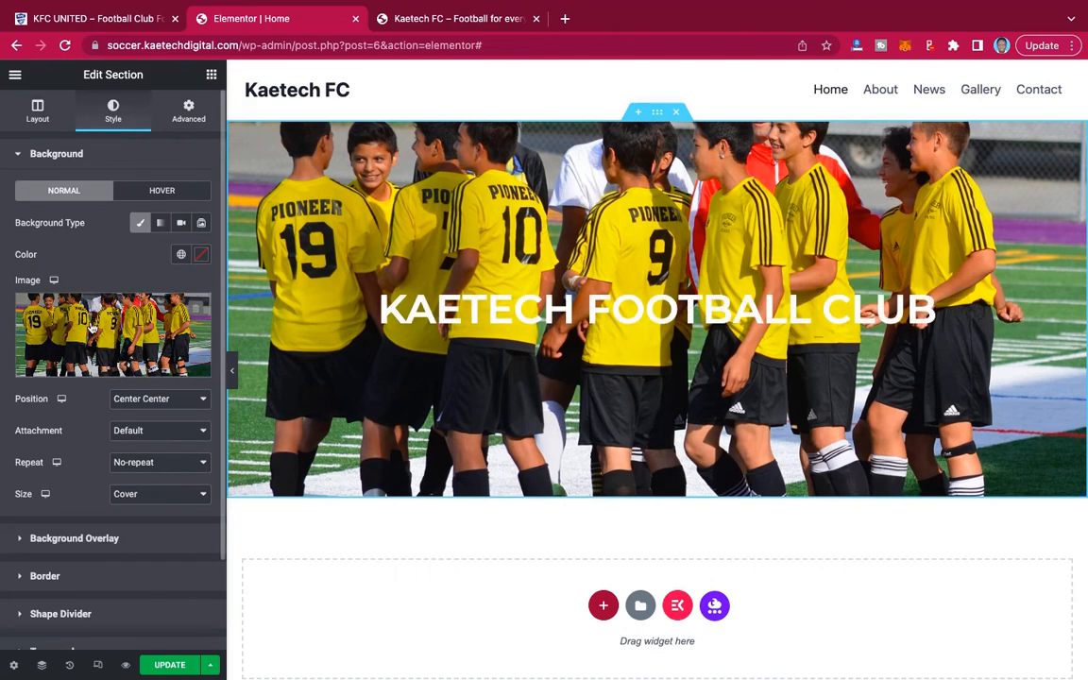
pyautogui.scroll(-2, 7, 410)
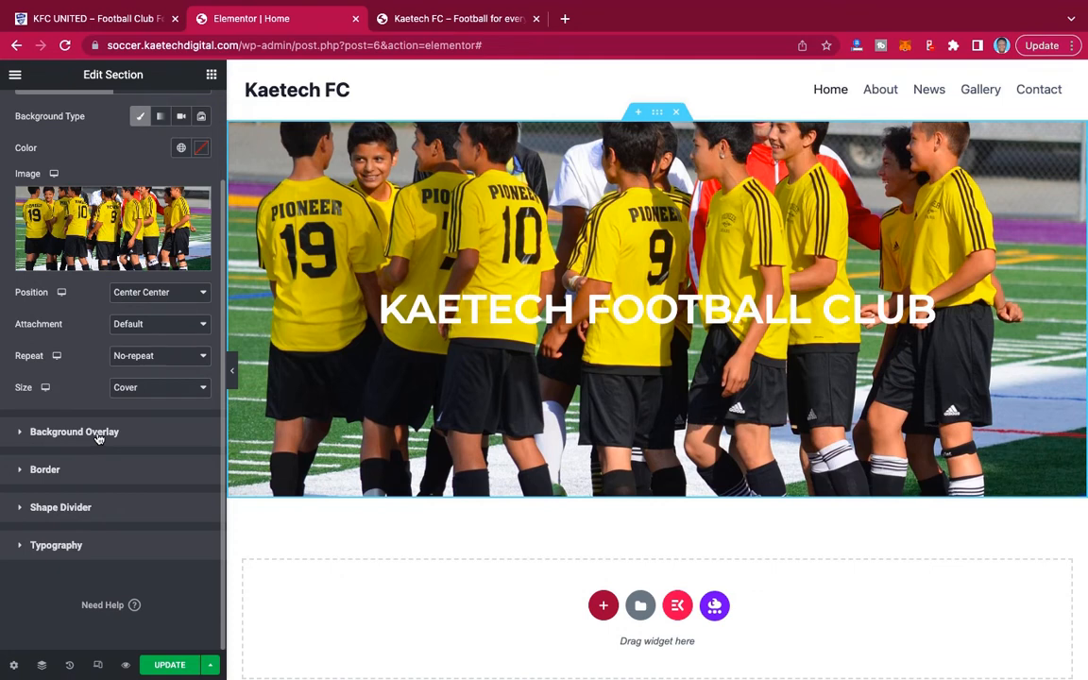
pyautogui.click(98, 434)
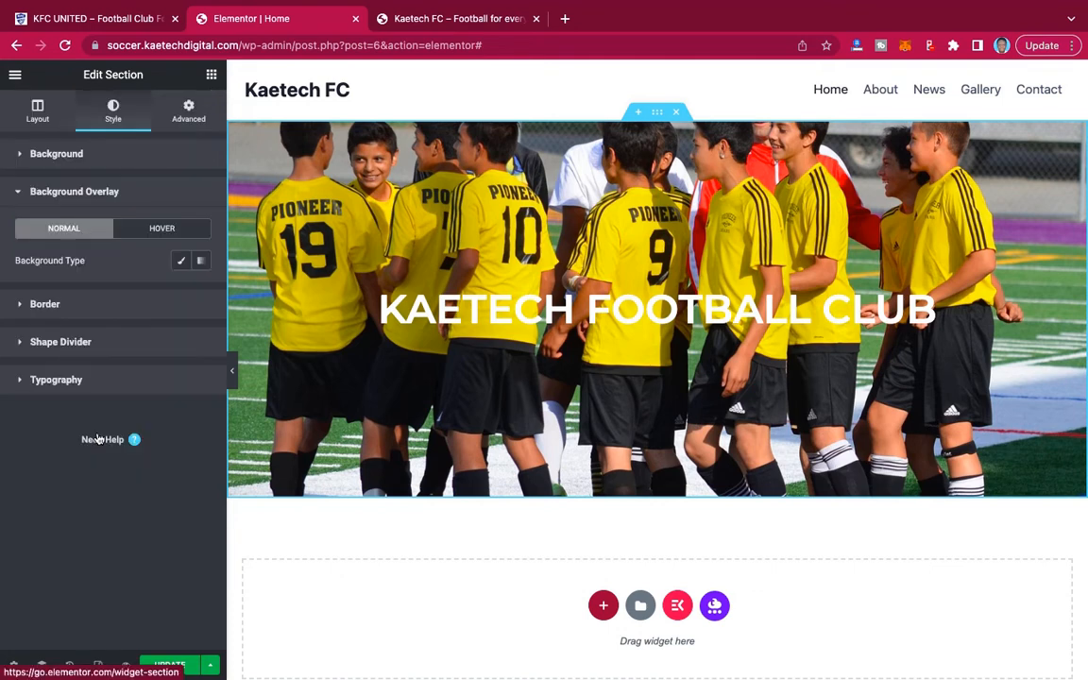
pyautogui.click(181, 263)
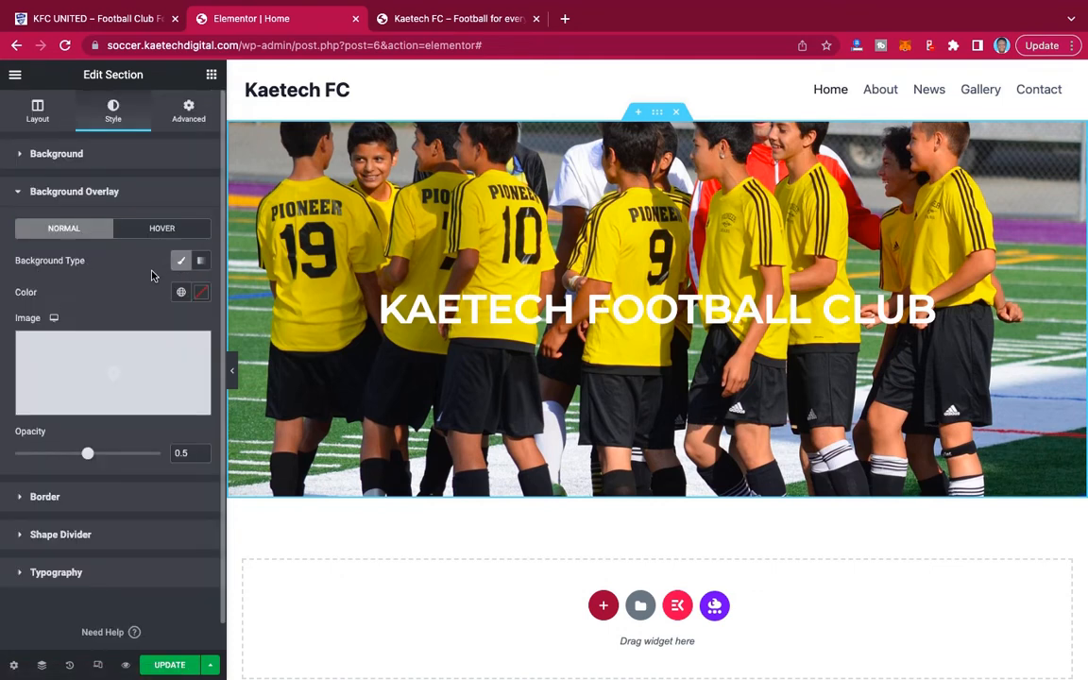
pyautogui.click(202, 295)
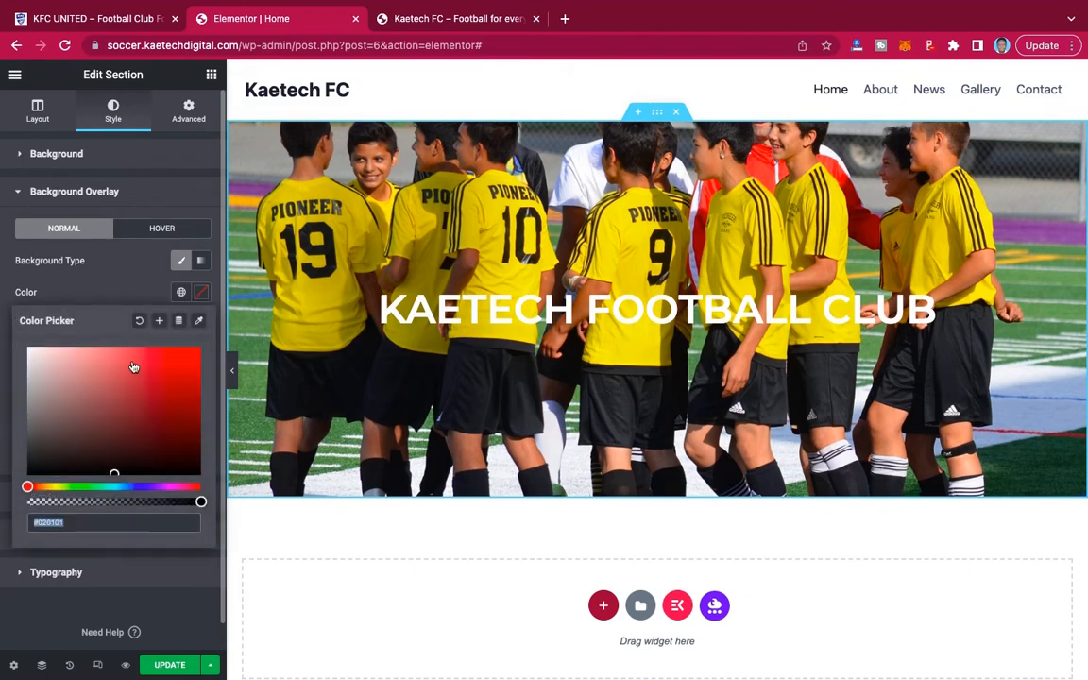
pyautogui.click(43, 441)
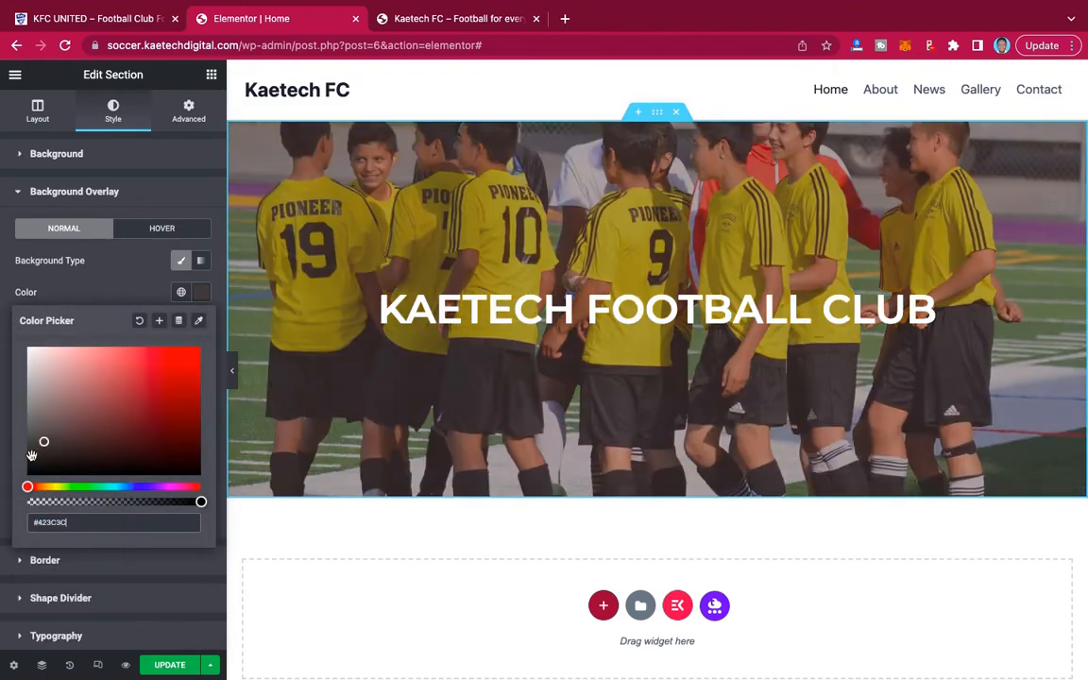
pyautogui.moveTo(32, 456); pyautogui.dragTo(16, 487)
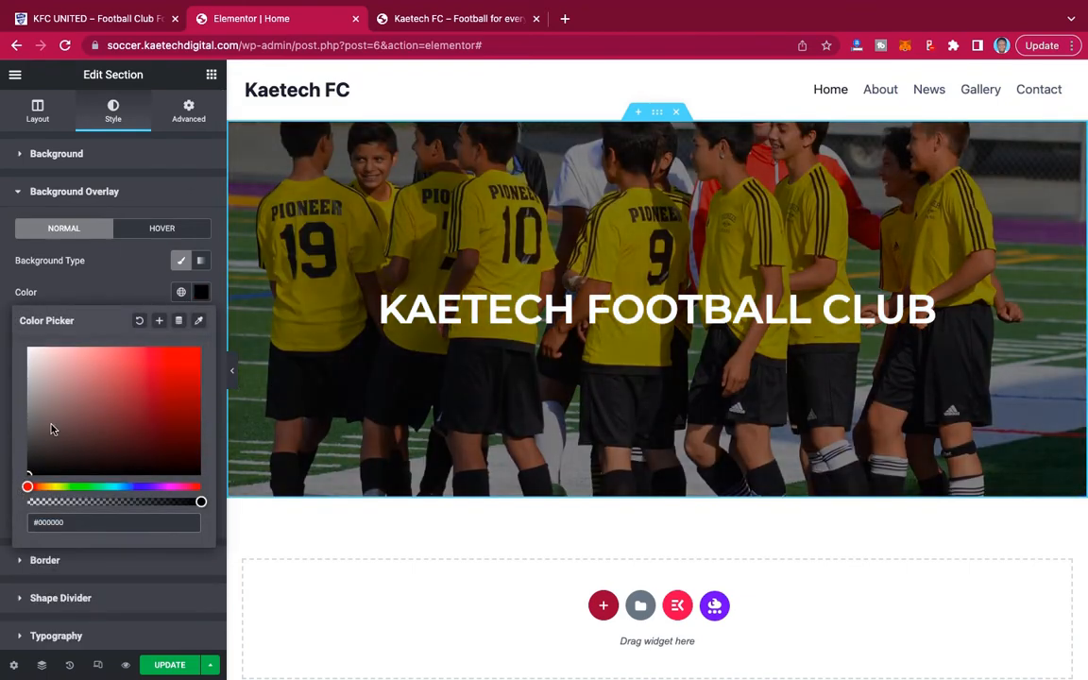
pyautogui.click(117, 274)
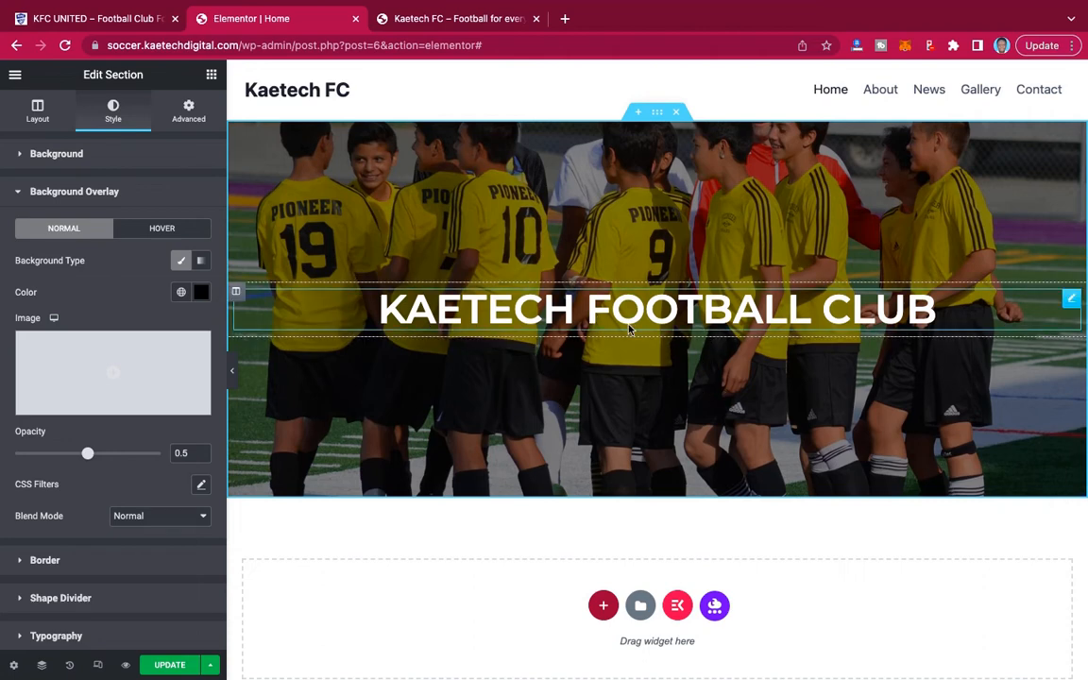
# Add a centered Button widget below the hero heading with the text LEARN MORE.
pyautogui.click(211, 76)
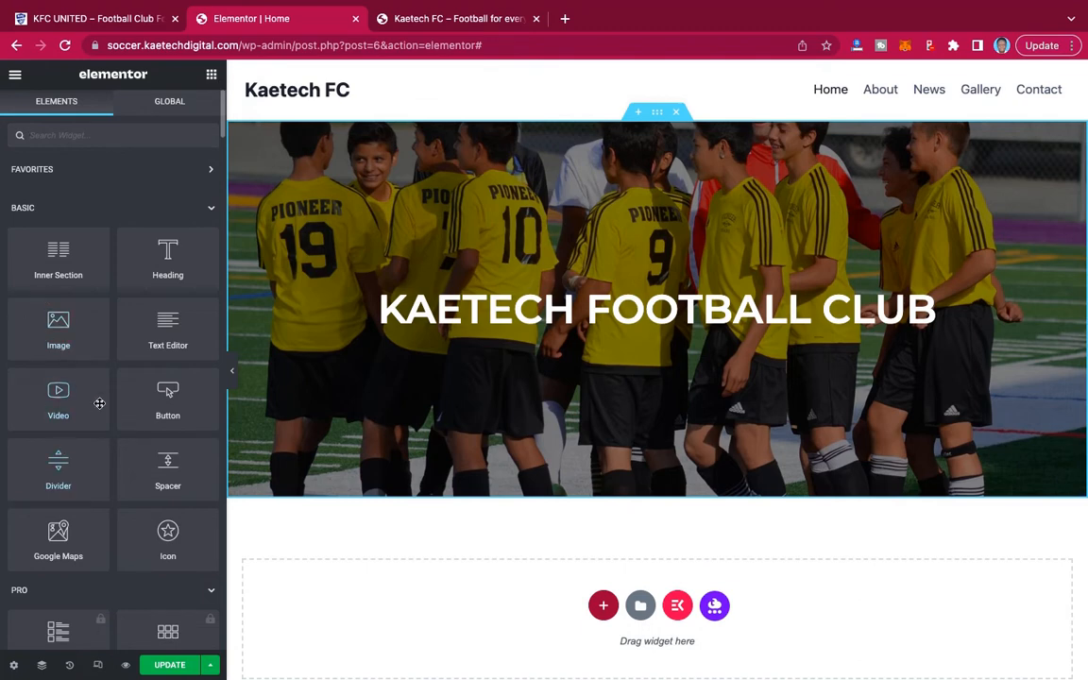
pyautogui.moveTo(165, 389); pyautogui.dragTo(665, 322)
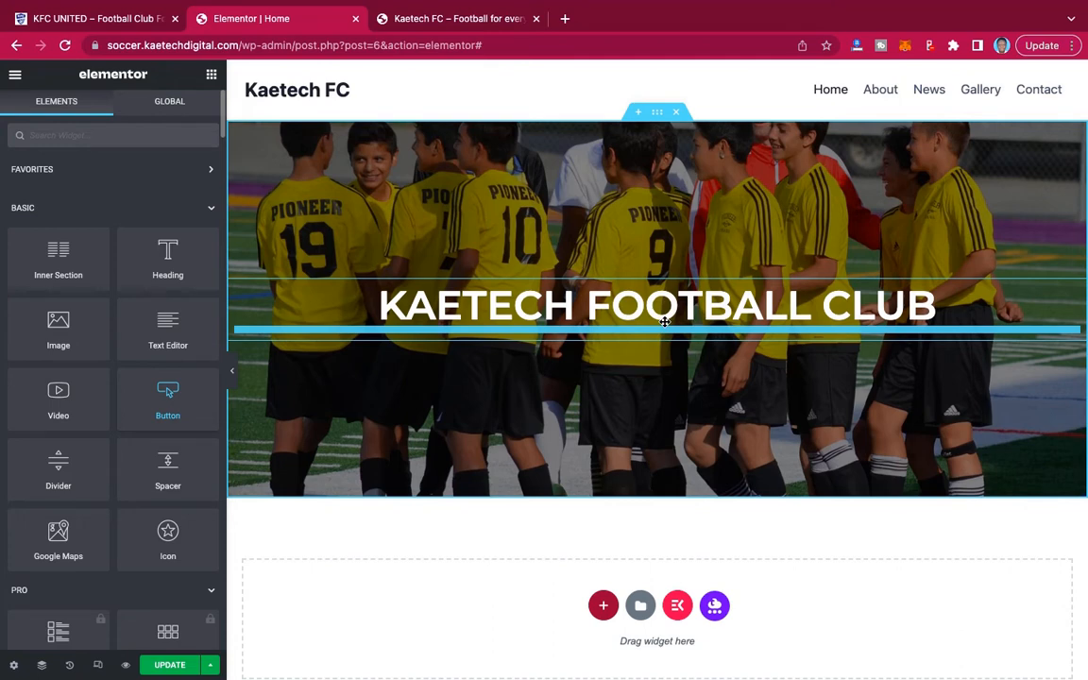
pyautogui.moveTo(664, 322); pyautogui.dragTo(664, 321)
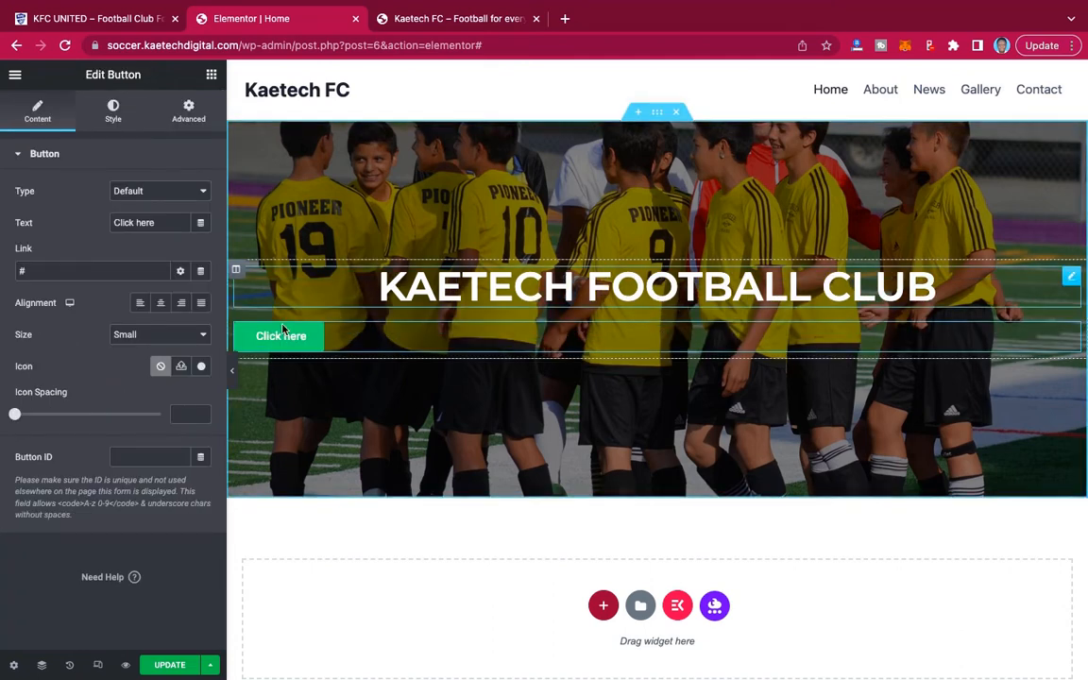
pyautogui.click(161, 299)
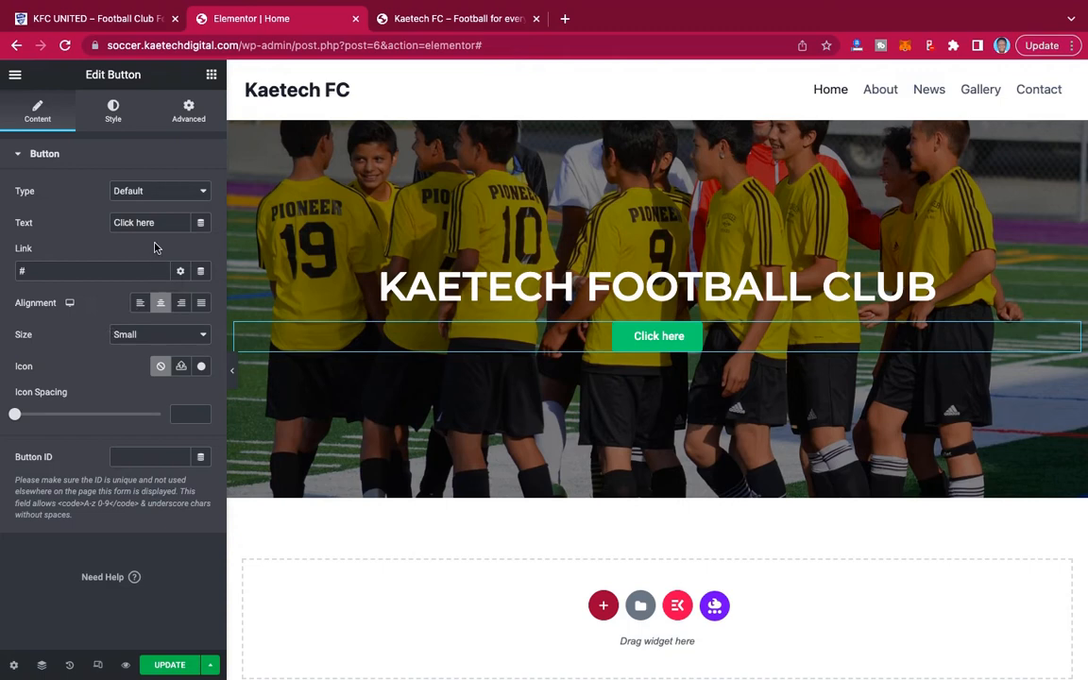
pyautogui.moveTo(161, 222); pyautogui.dragTo(85, 224)
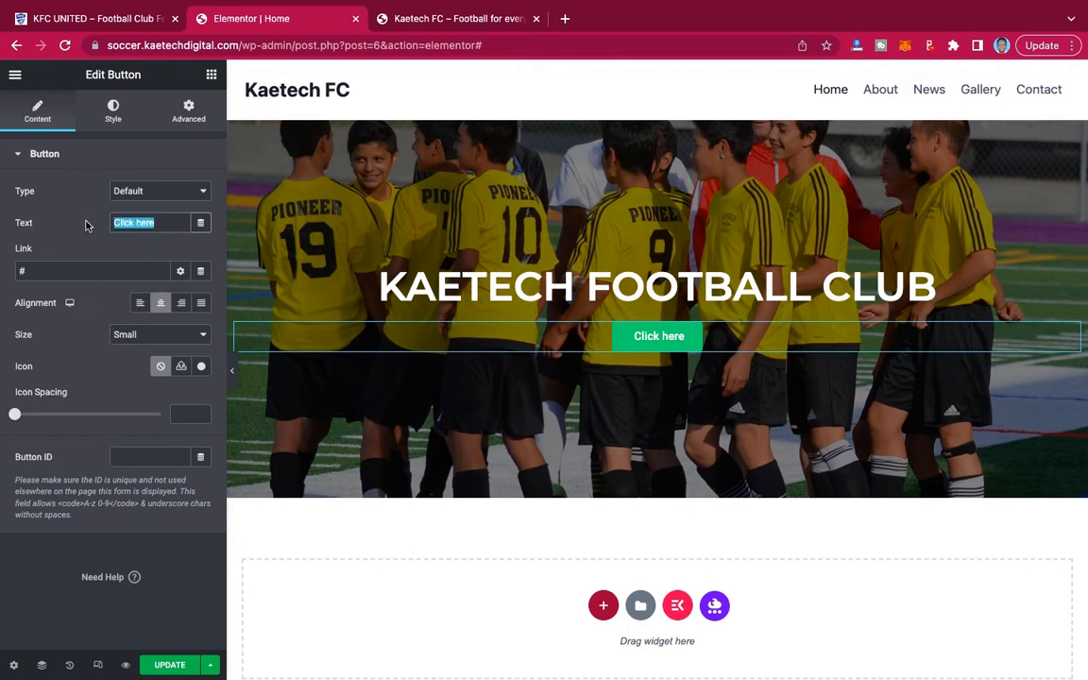
pyautogui.write('LEARN ')
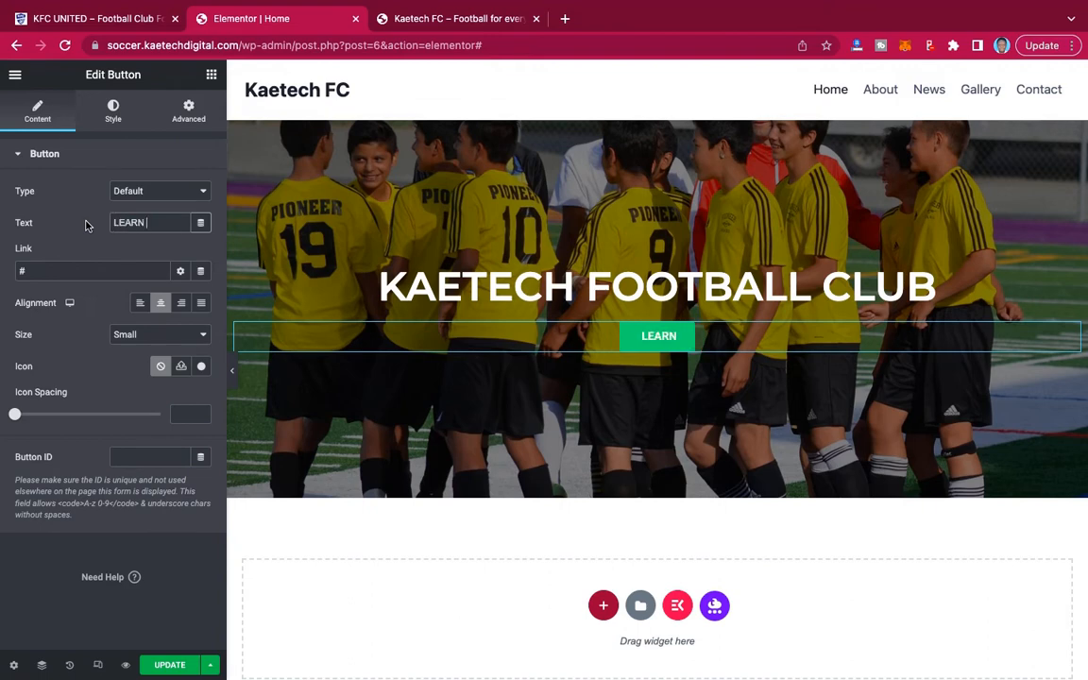
pyautogui.write('MORE')
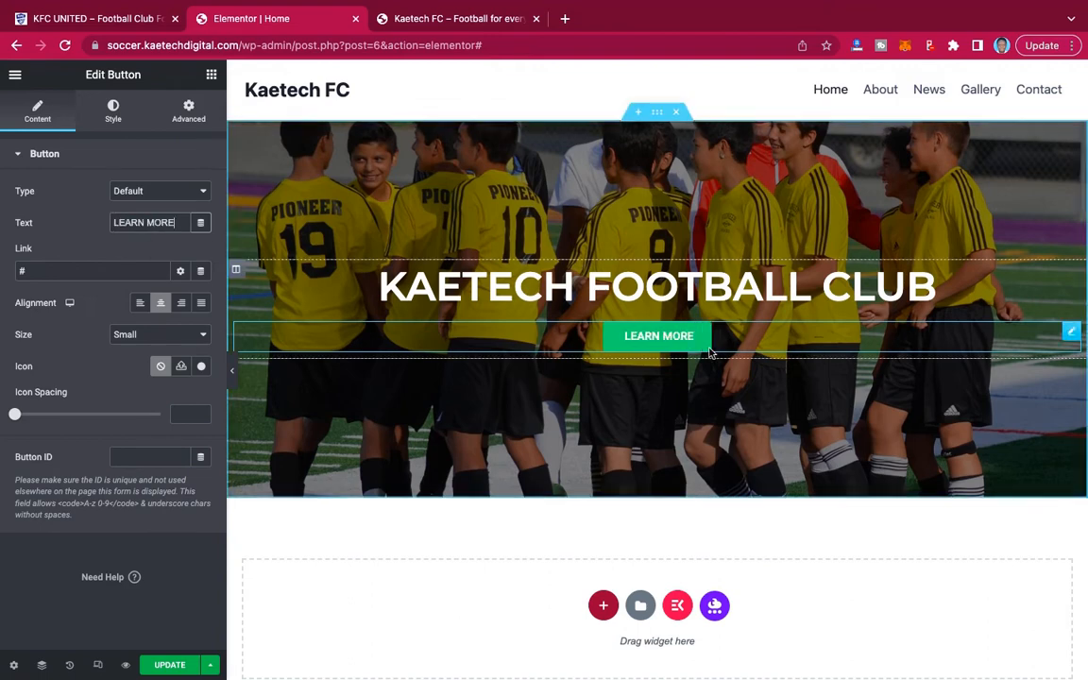
# Link the LEARN MORE button to the site's About page.
pyautogui.moveTo(31, 271); pyautogui.dragTo(3, 271)
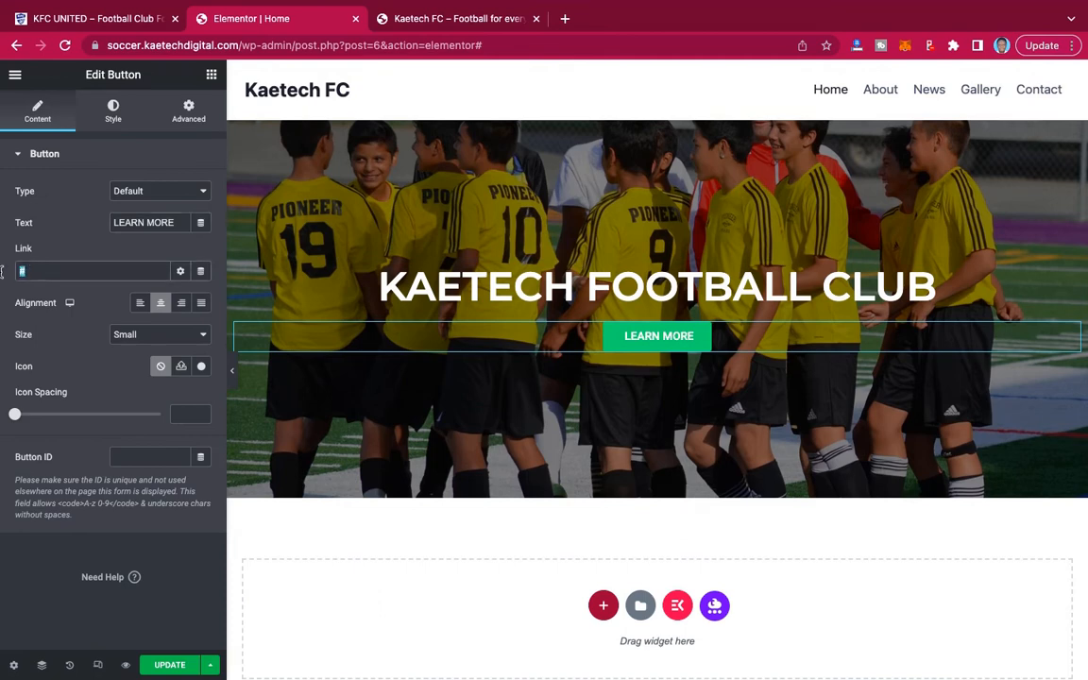
pyautogui.press('BackSpace')
pyautogui.write('ABOUT')
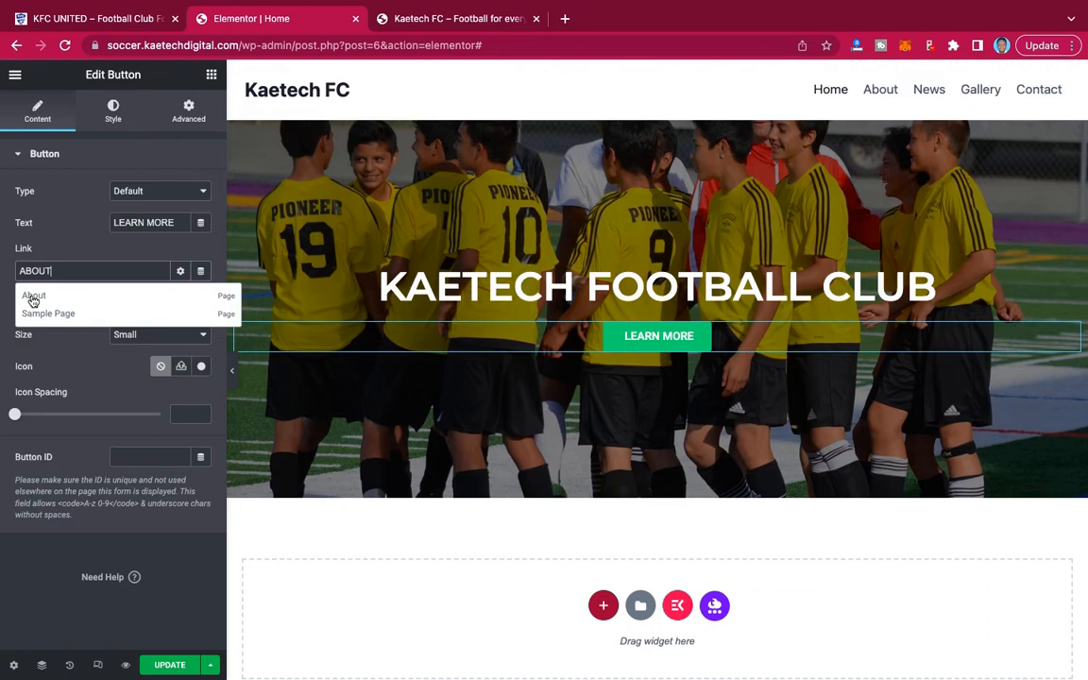
pyautogui.click(33, 297)
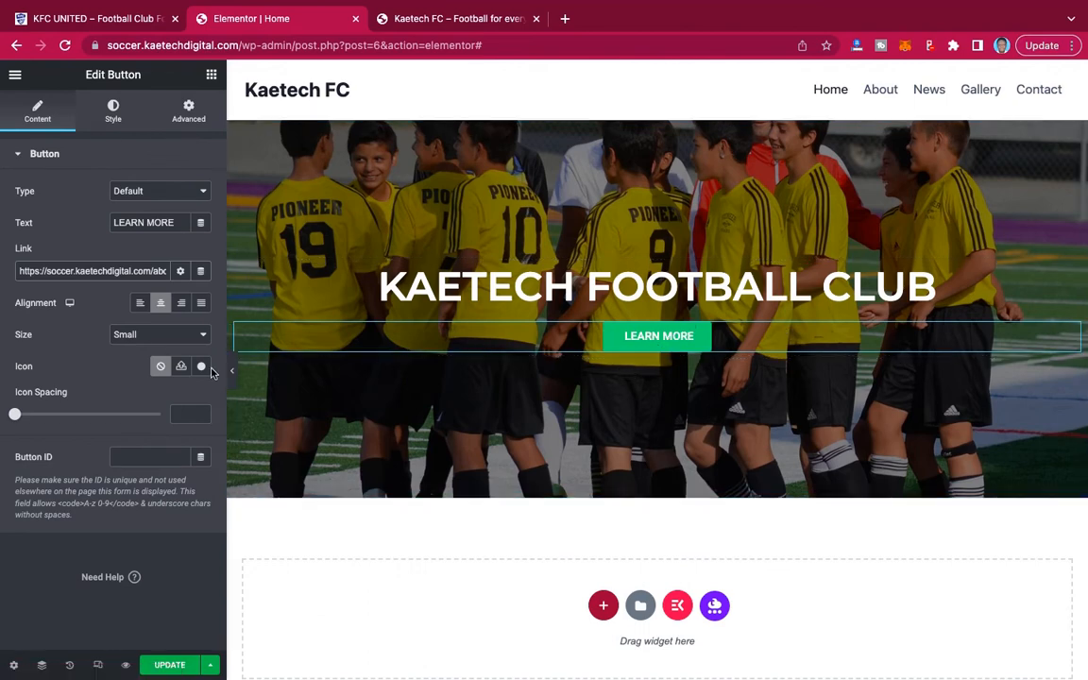
# Set the LEARN MORE button's background color to red (#EF3706).
pyautogui.click(113, 119)
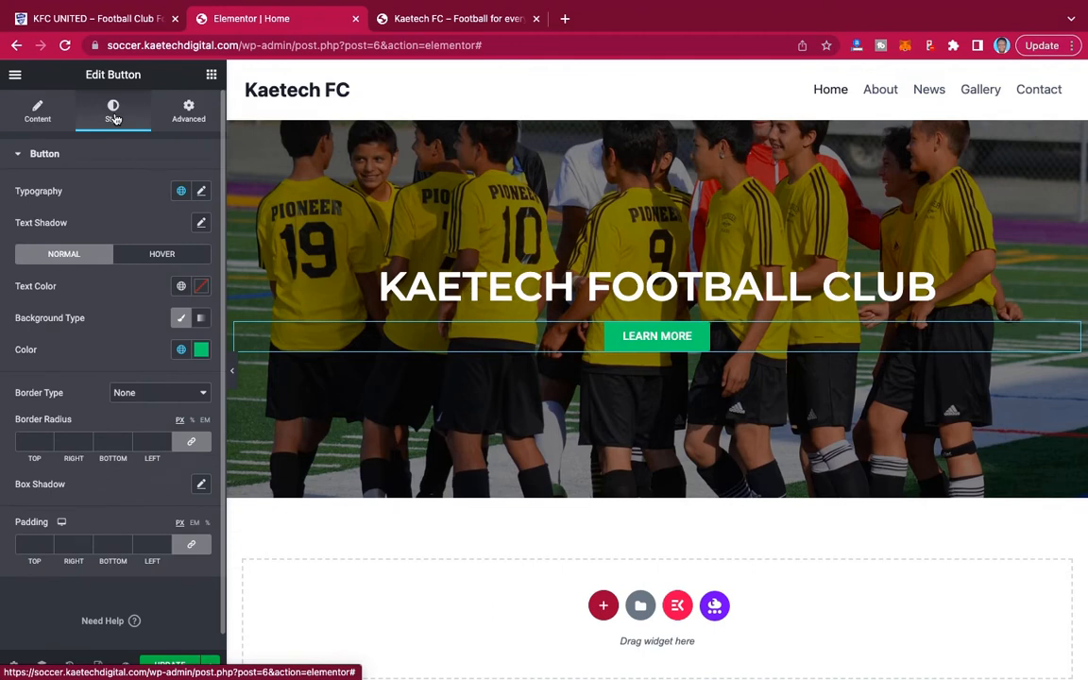
pyautogui.click(201, 350)
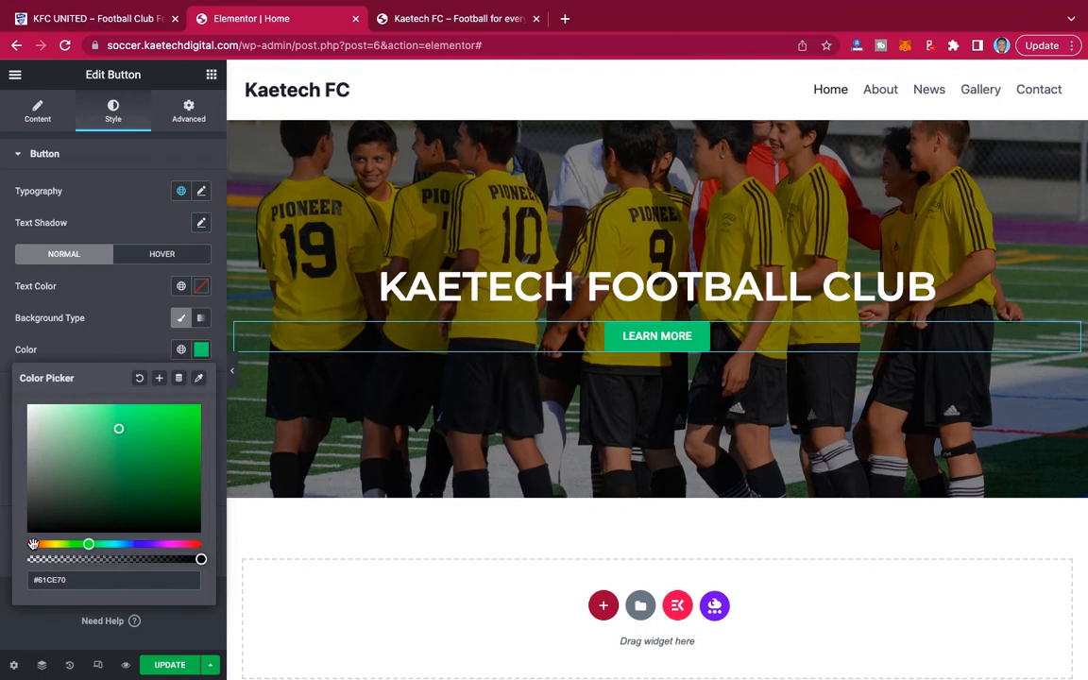
pyautogui.click(33, 544)
pyautogui.click(197, 411)
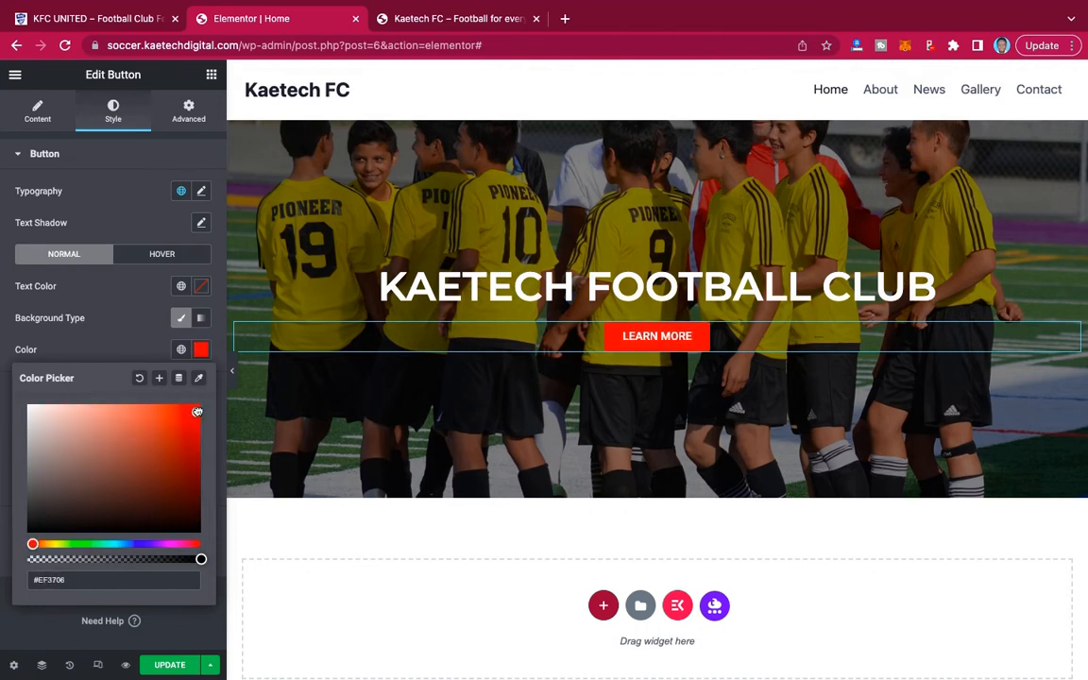
pyautogui.click(172, 355)
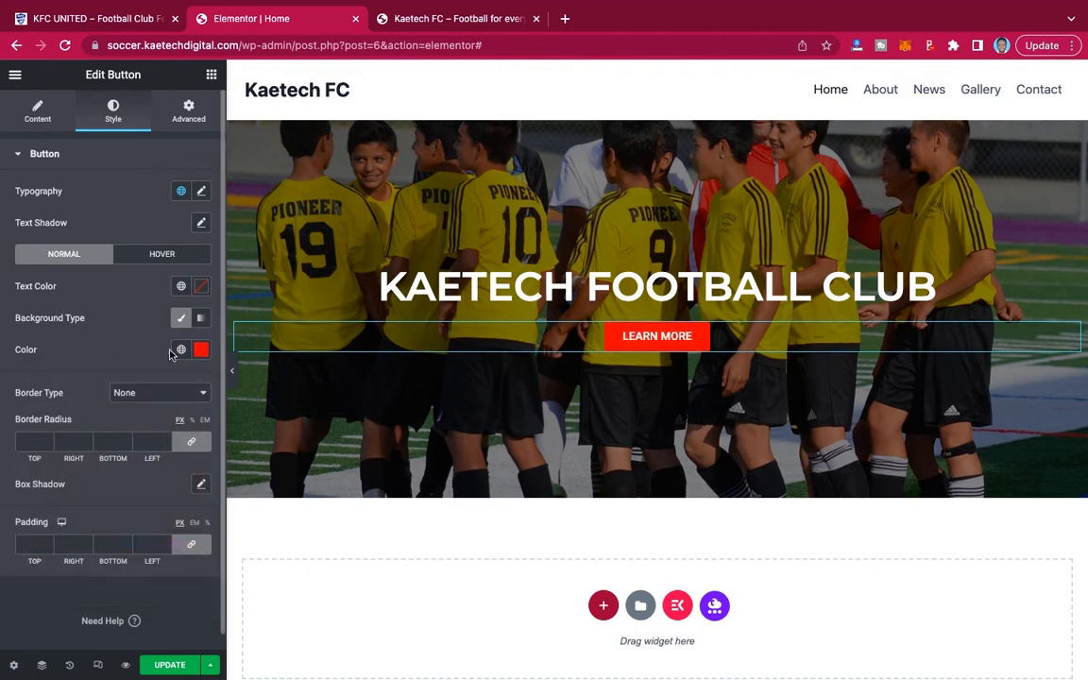
# Set the LEARN MORE button's typography size to 26 px.
pyautogui.click(202, 191)
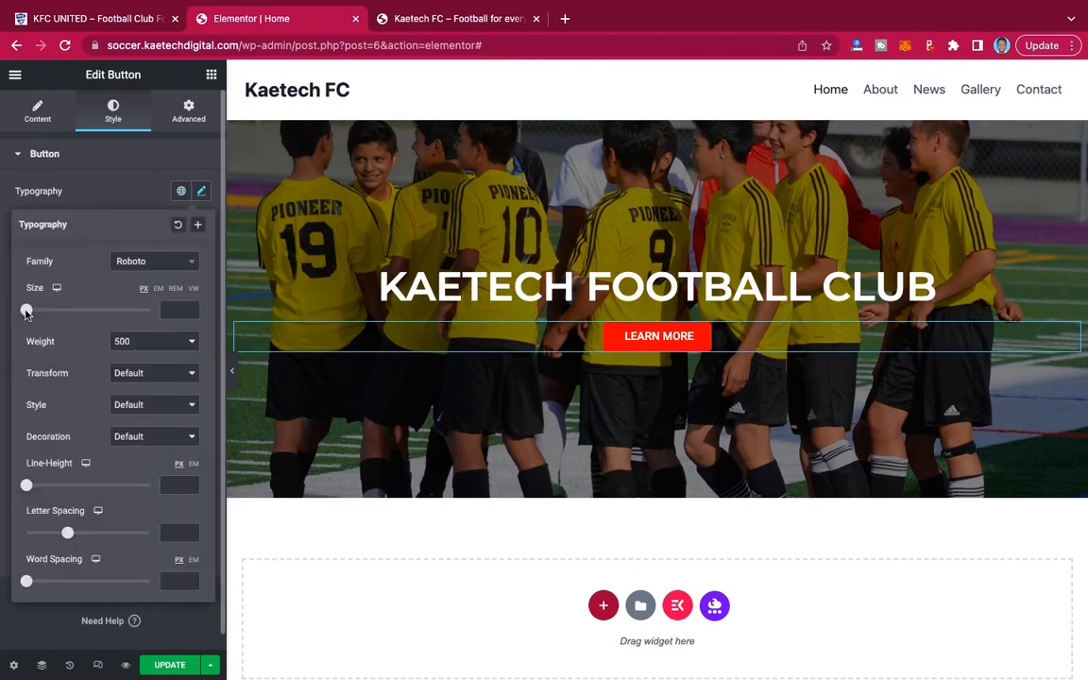
pyautogui.moveTo(31, 314); pyautogui.dragTo(42, 317)
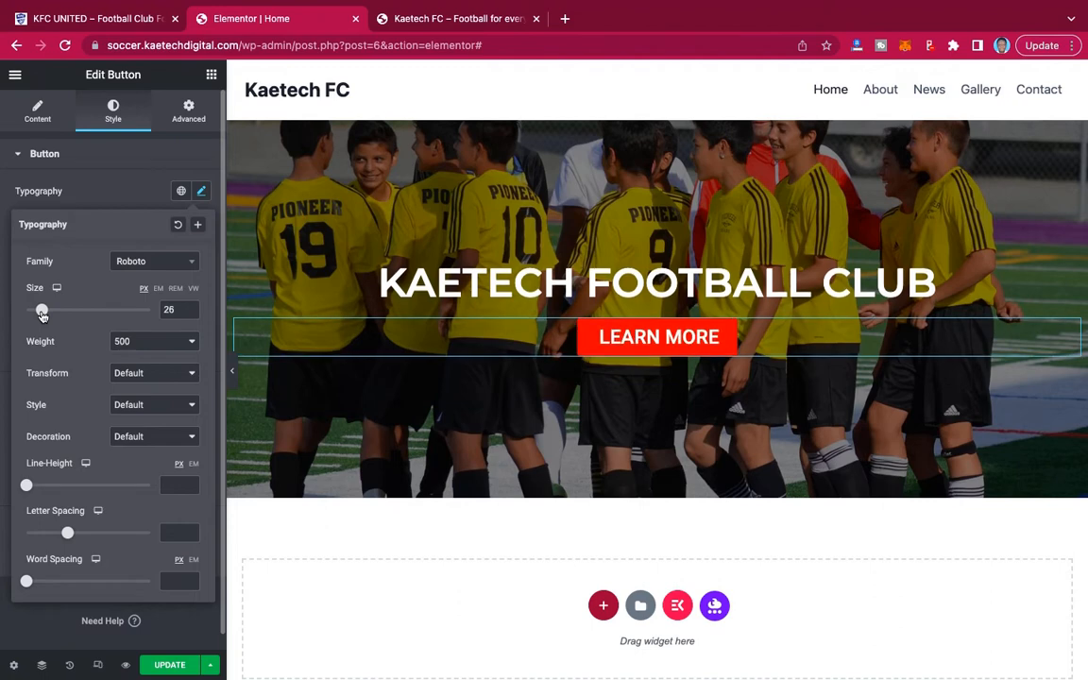
pyautogui.click(126, 175)
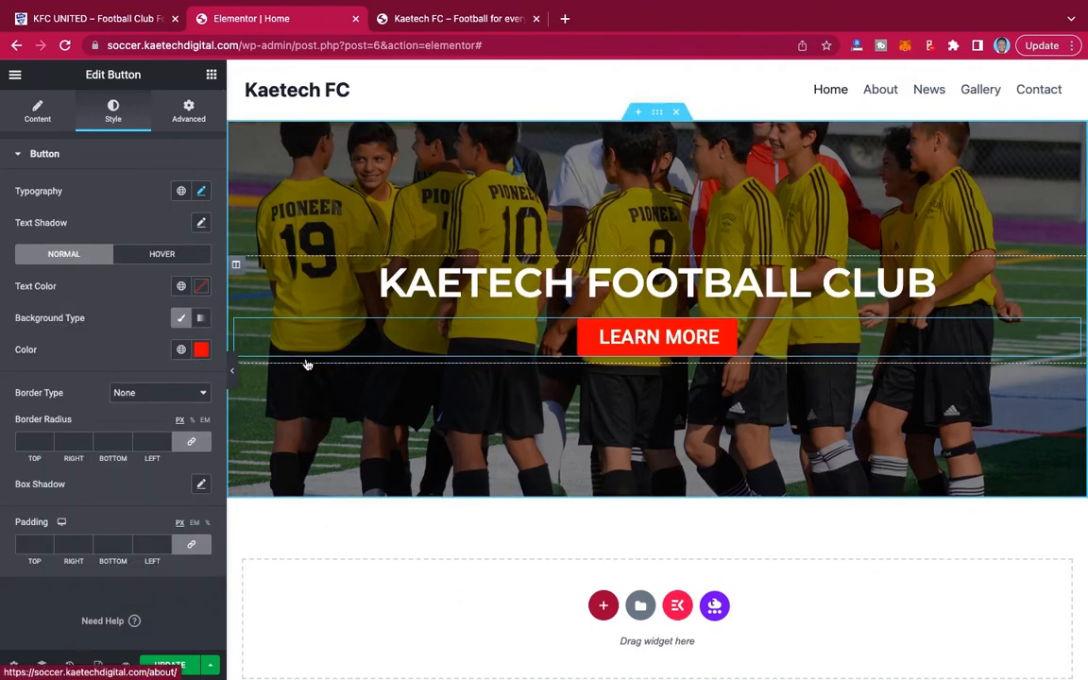
# Preview the Home page at full width, and delete the whole hero section.
pyautogui.click(233, 372)
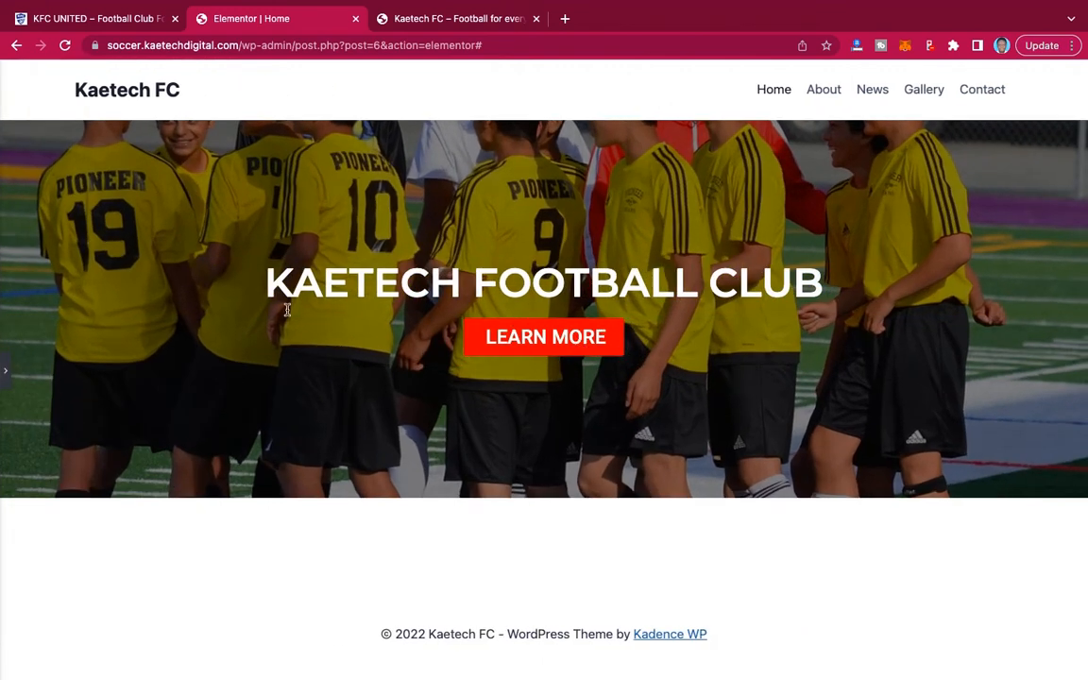
pyautogui.click(6, 370)
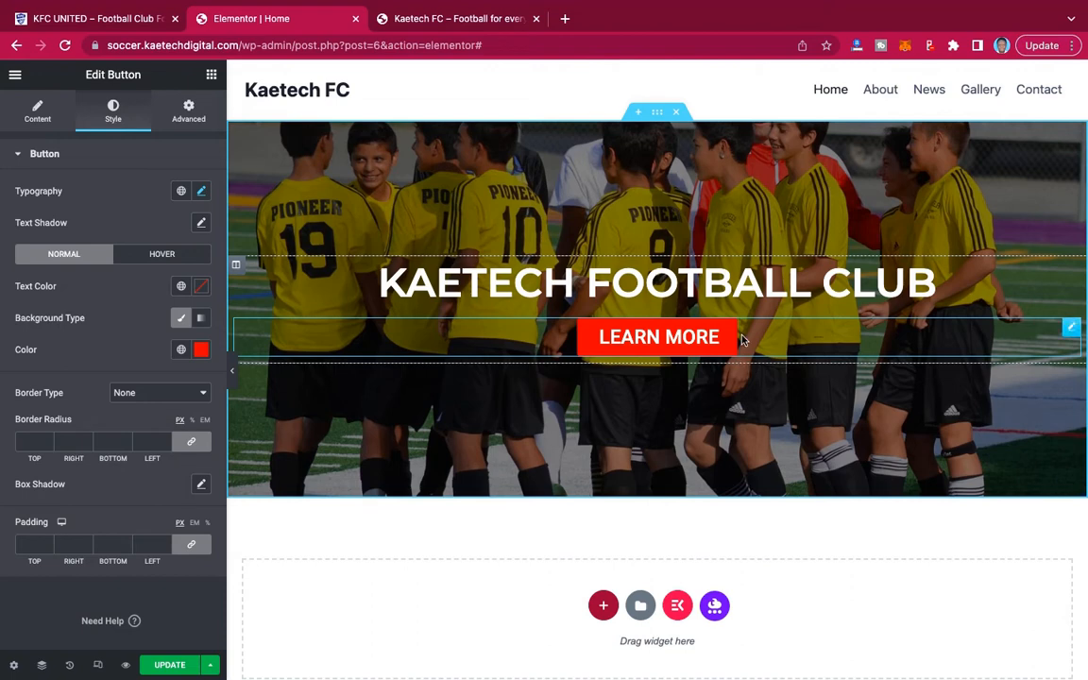
pyautogui.click(676, 113)
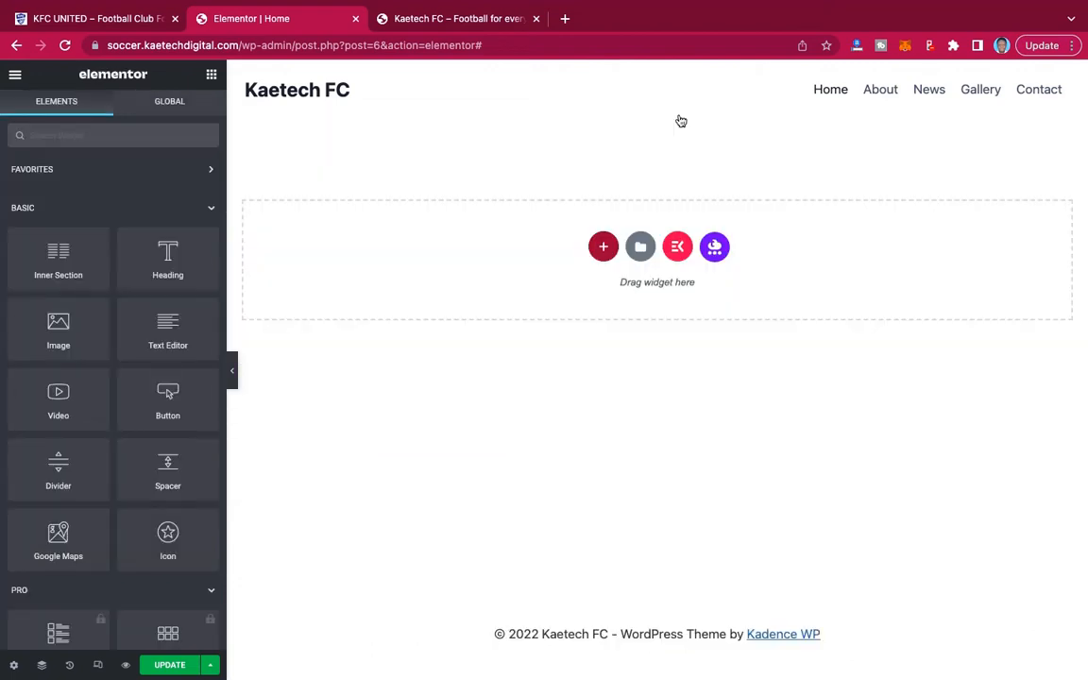
# Switch to the KFC UNITED demo site, reload it and examine the Home page's layout from the hero down to the gallery.
pyautogui.click(102, 18)
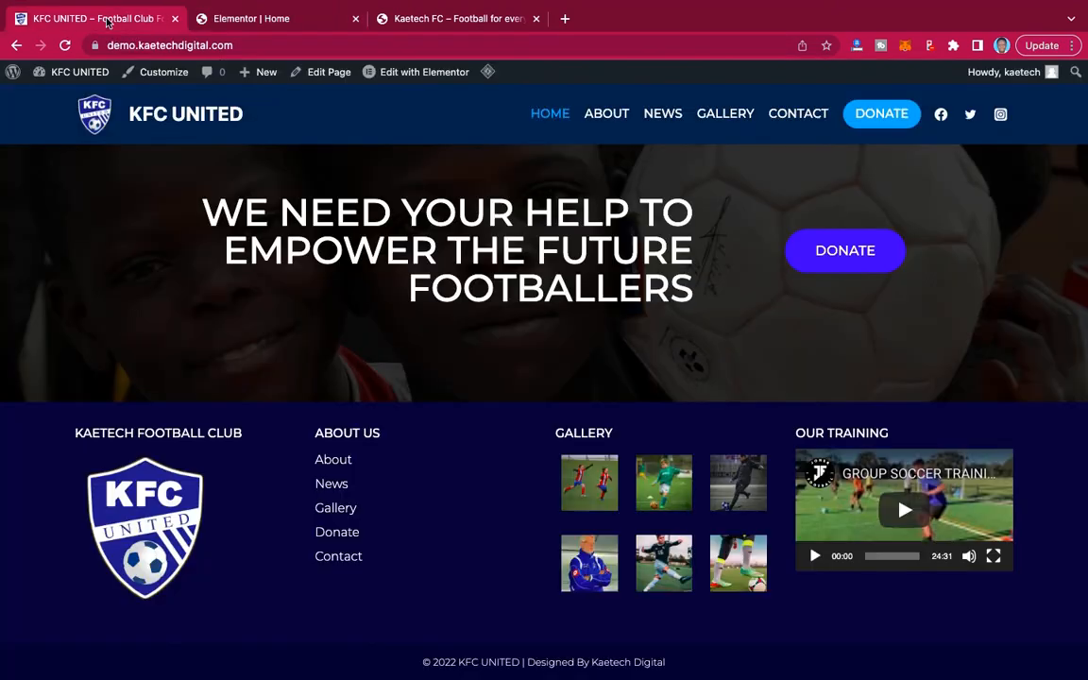
pyautogui.press('super+r')
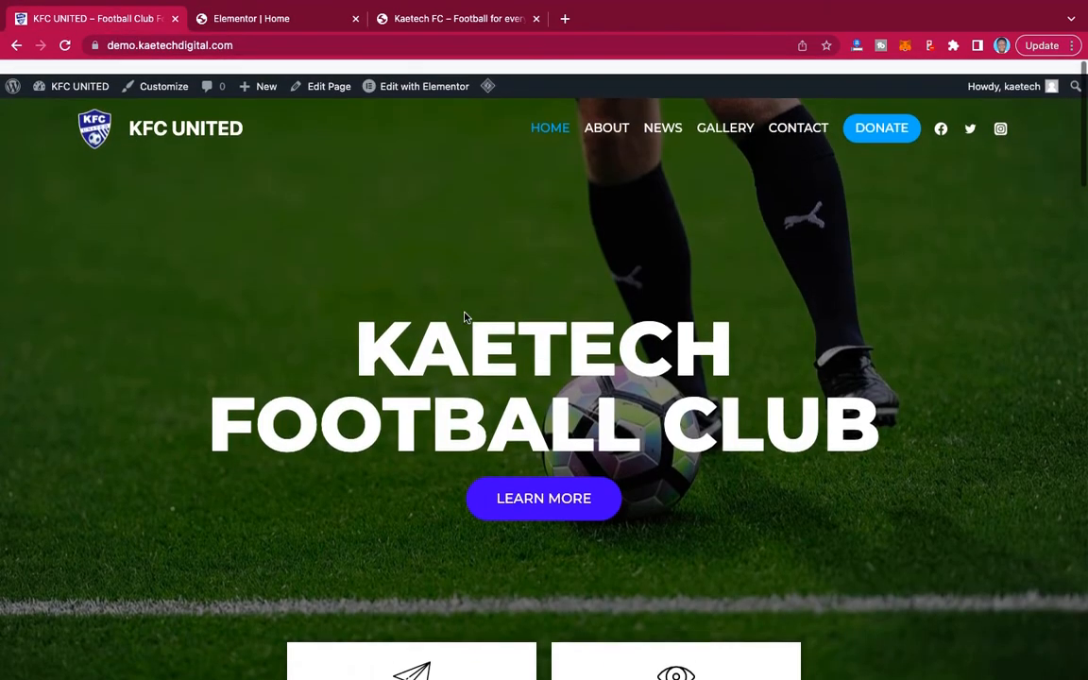
pyautogui.scroll(-2, 727, 461)
pyautogui.scroll(2, 727, 461)
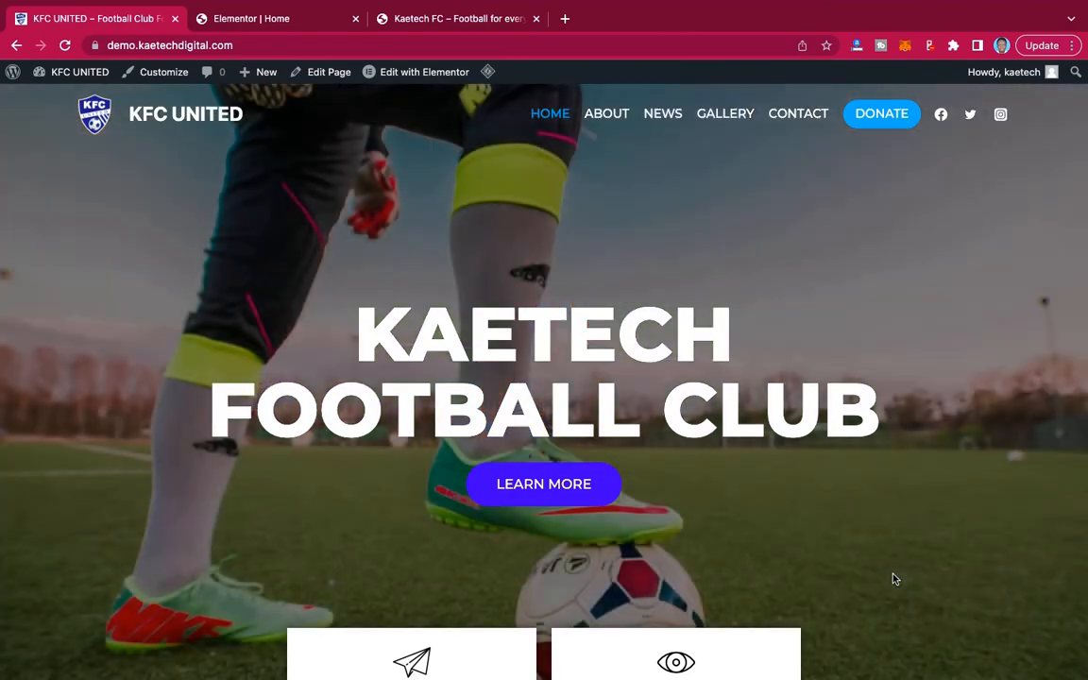
pyautogui.scroll(-3, 891, 575)
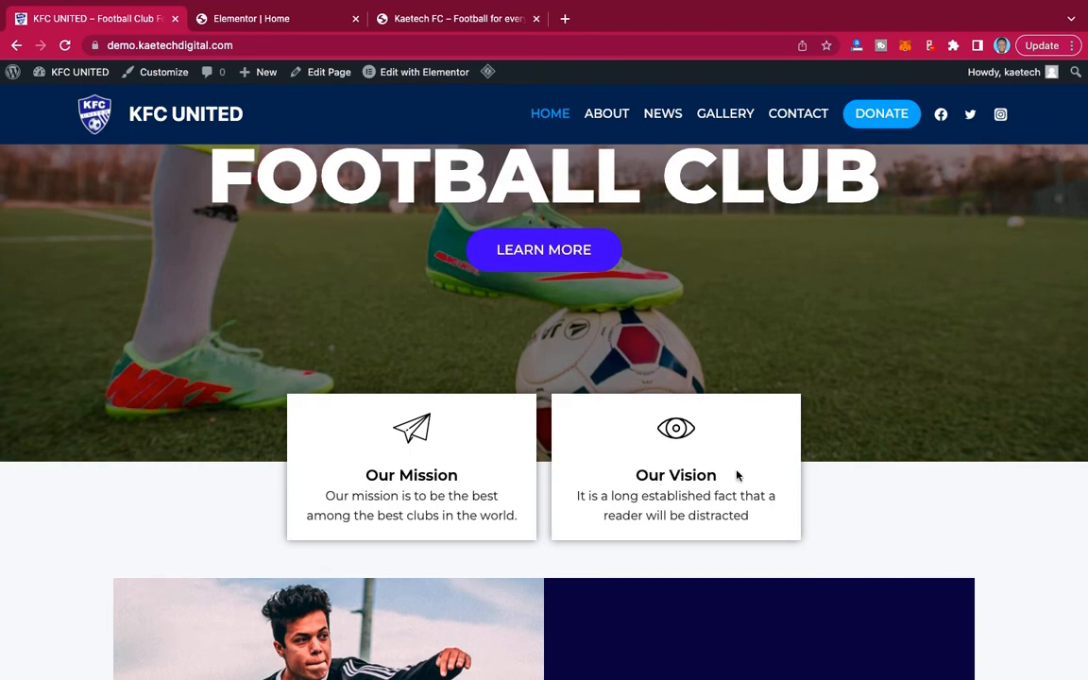
pyautogui.scroll(-4, 670, 486)
pyautogui.scroll(-2, 671, 488)
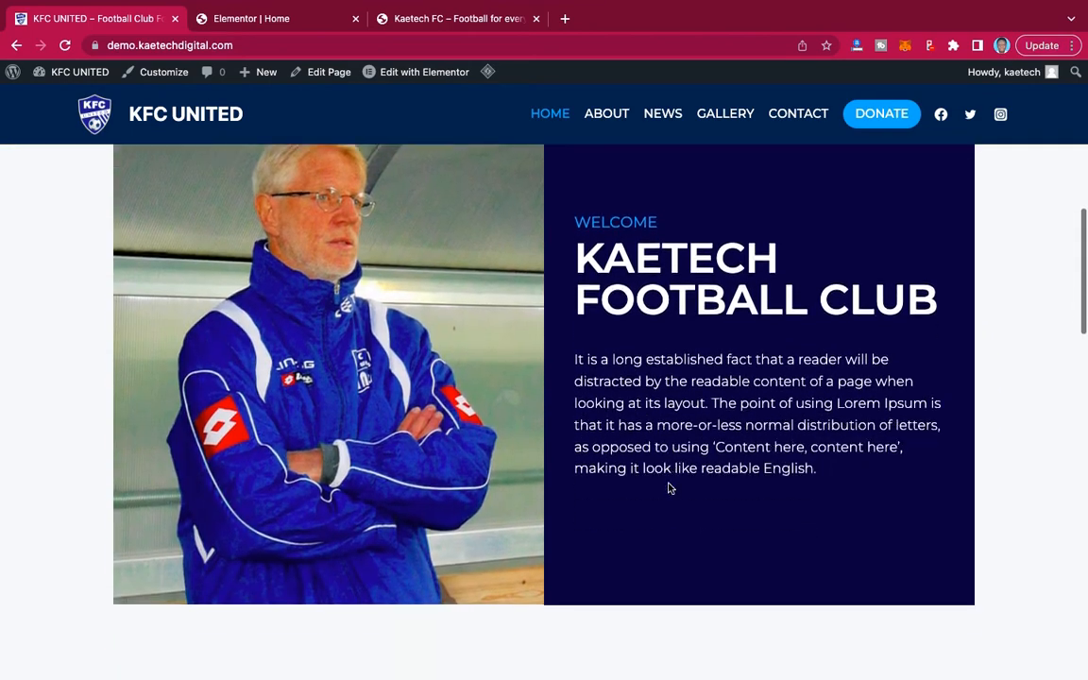
pyautogui.scroll(1, 739, 475)
pyautogui.scroll(-7, 742, 475)
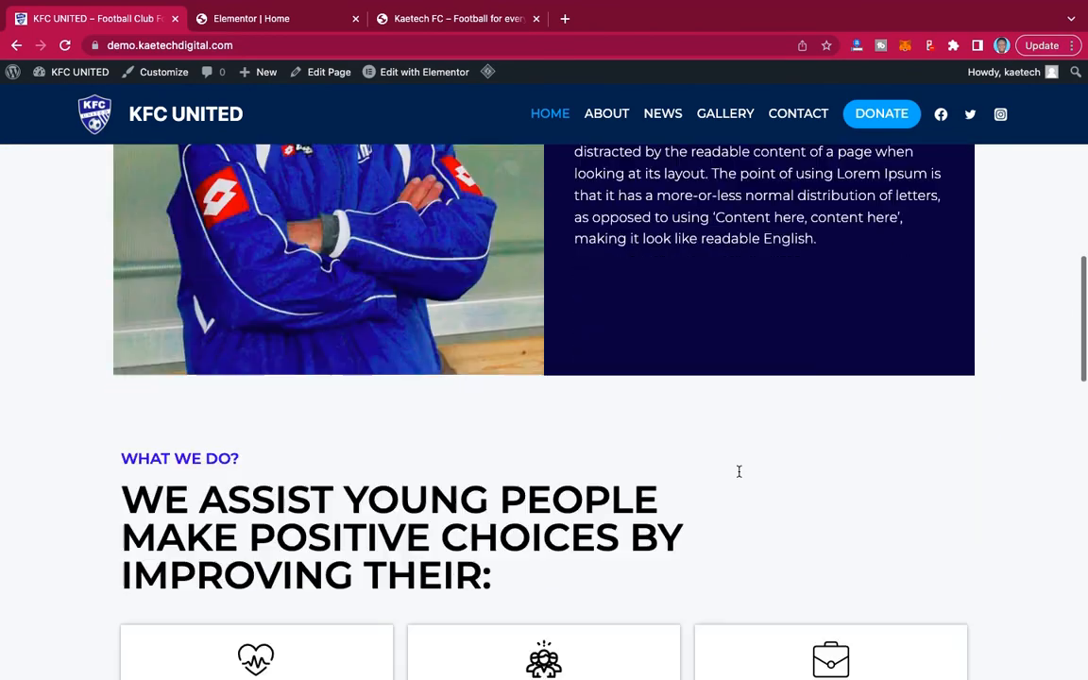
pyautogui.scroll(2, 738, 471)
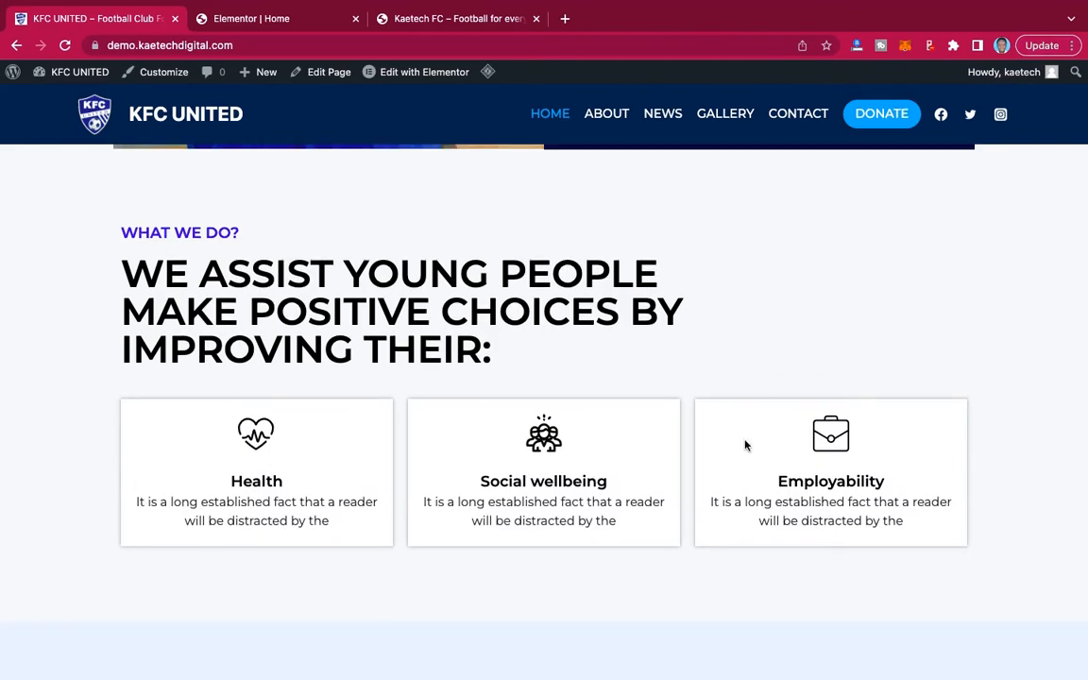
pyautogui.scroll(-7, 745, 443)
pyautogui.scroll(2, 745, 444)
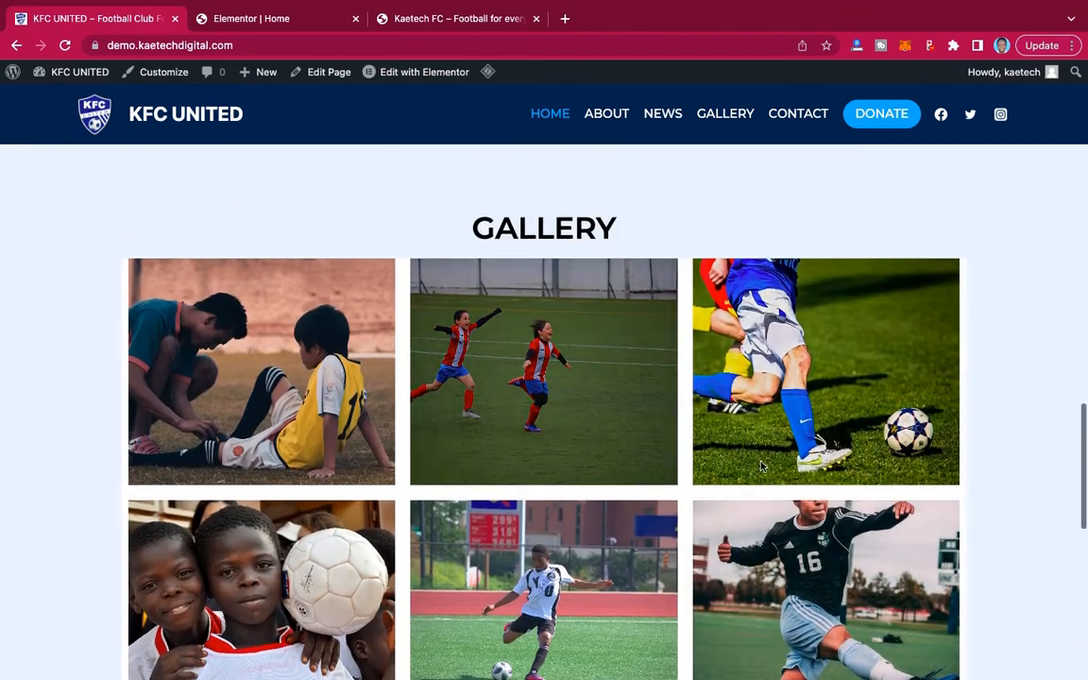
# Examine the remaining sections of the KFC UNITED demo down to the footer and its hero, comparing them with the blank Elementor Home page.
pyautogui.scroll(-6, 755, 467)
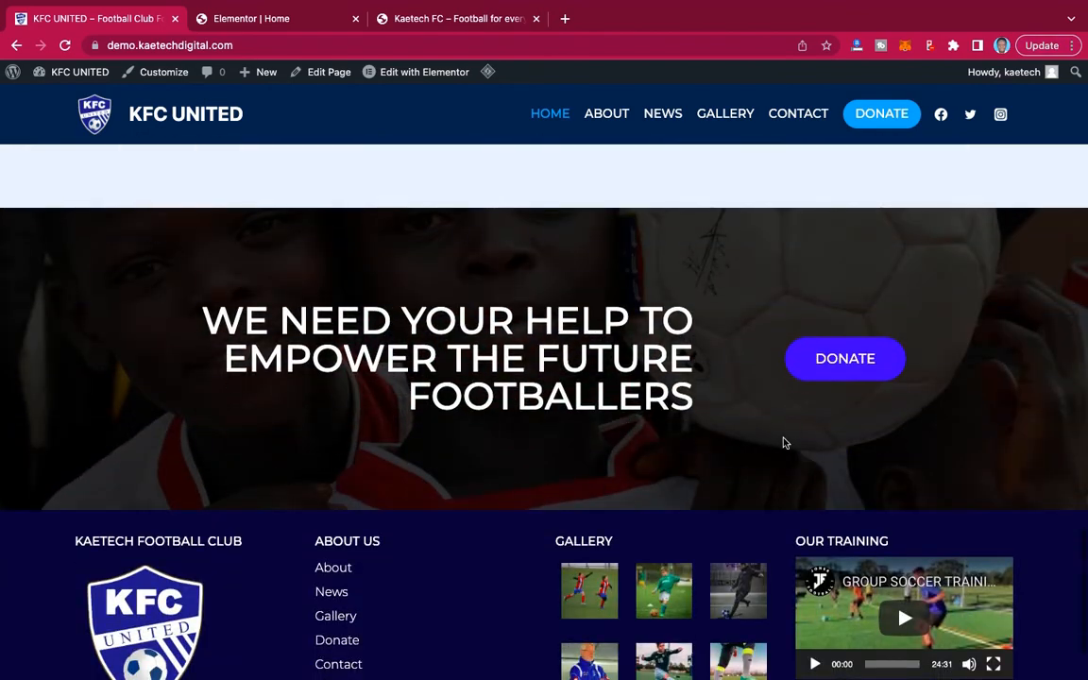
pyautogui.scroll(15, 781, 442)
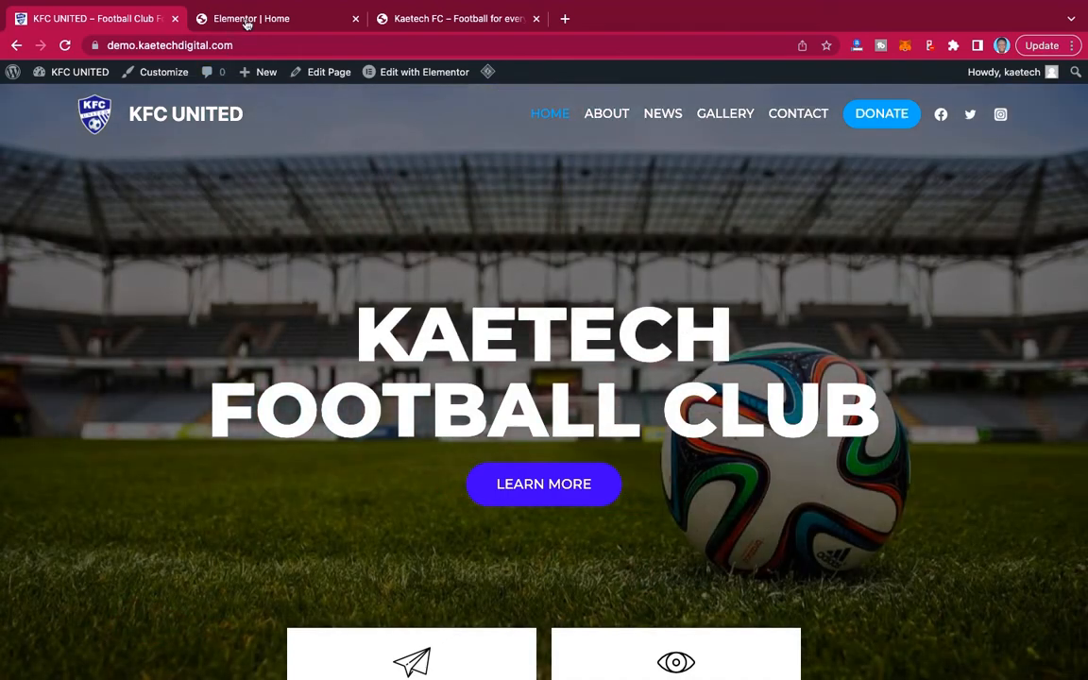
pyautogui.click(250, 19)
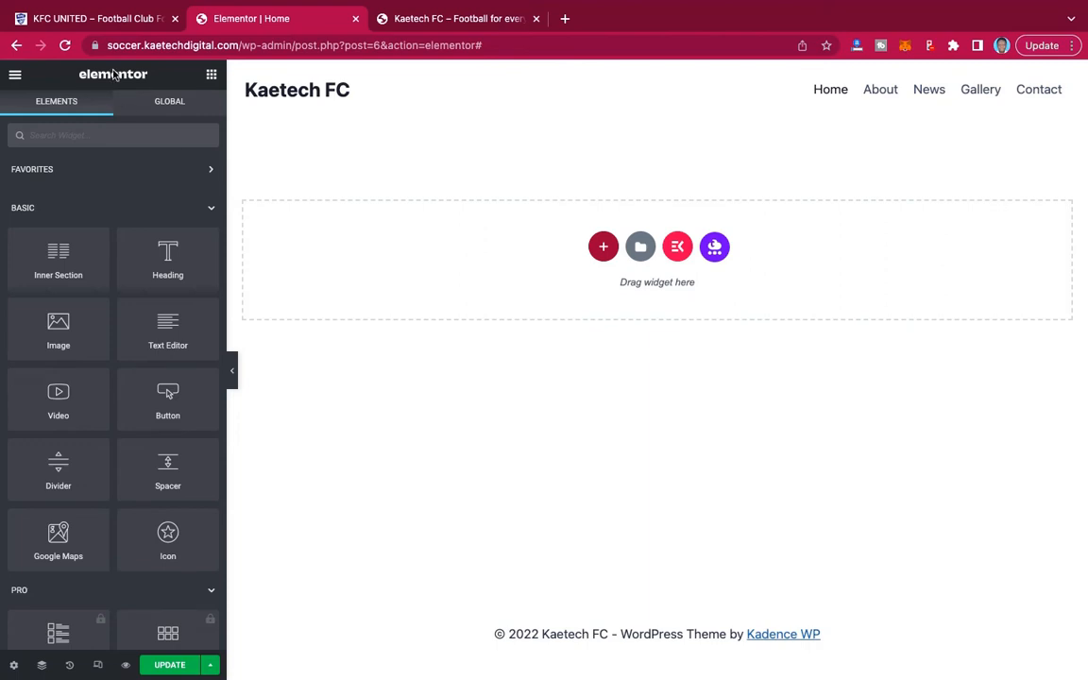
pyautogui.click(102, 23)
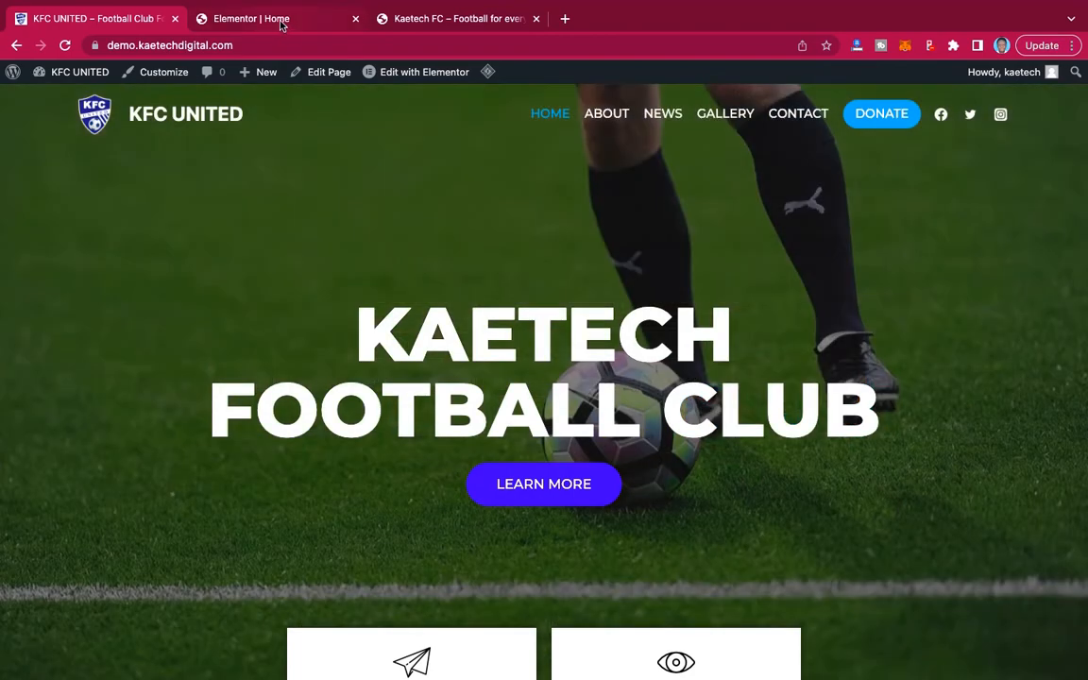
pyautogui.click(280, 20)
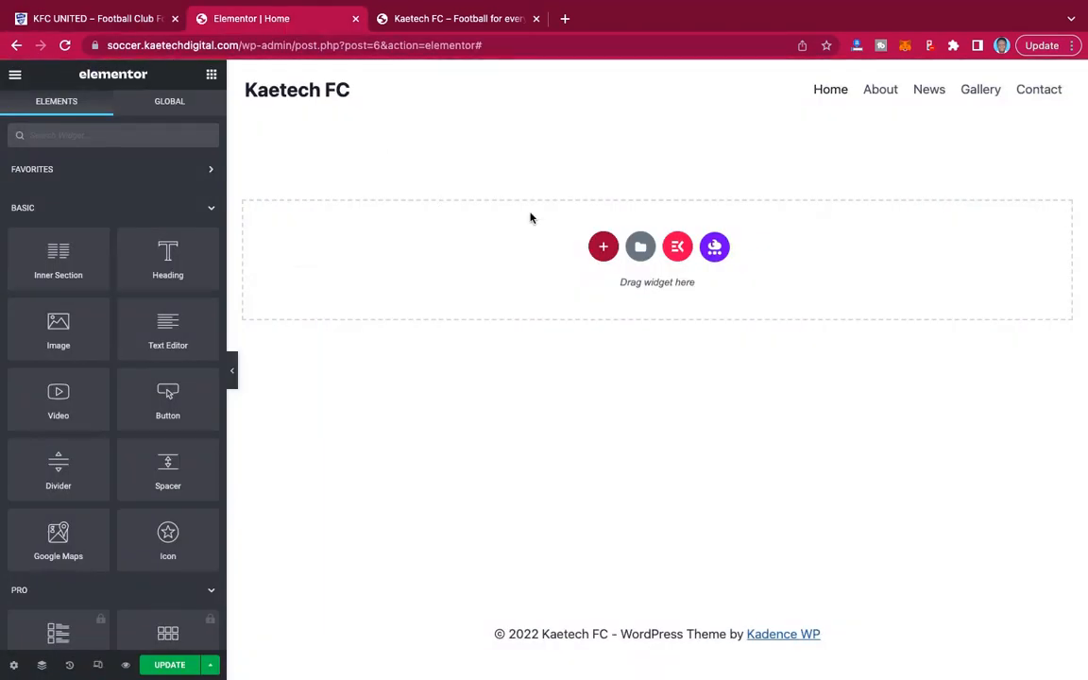
# Add a single-column section to the blank Home page and set its height to Min Height with a minimum of 500 px.
pyautogui.click(605, 247)
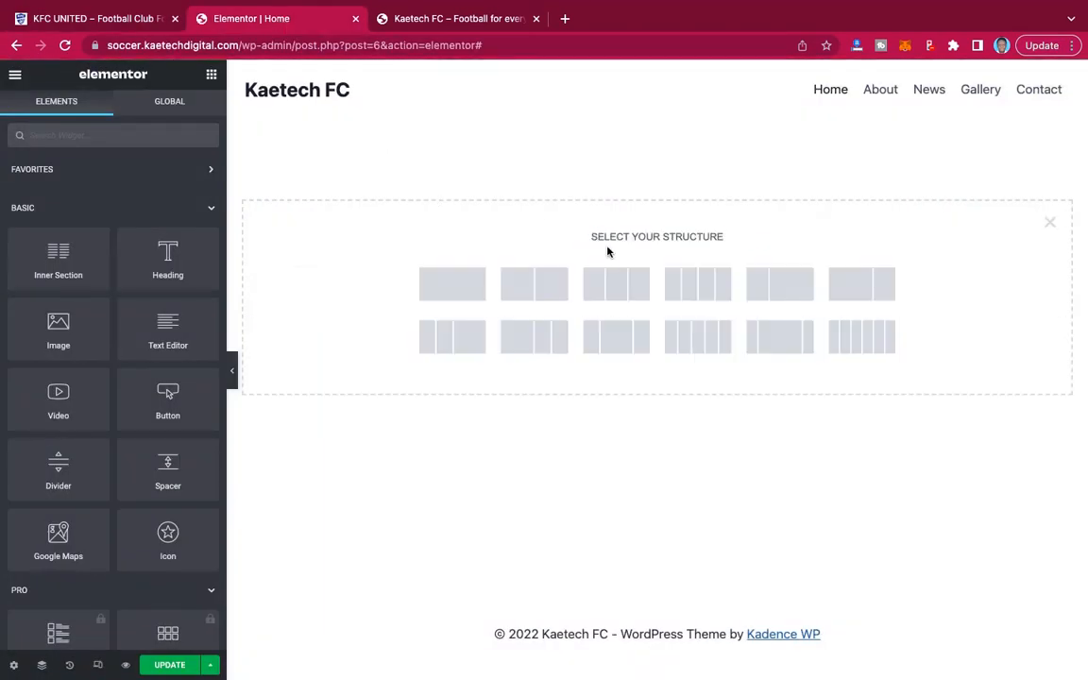
pyautogui.click(450, 292)
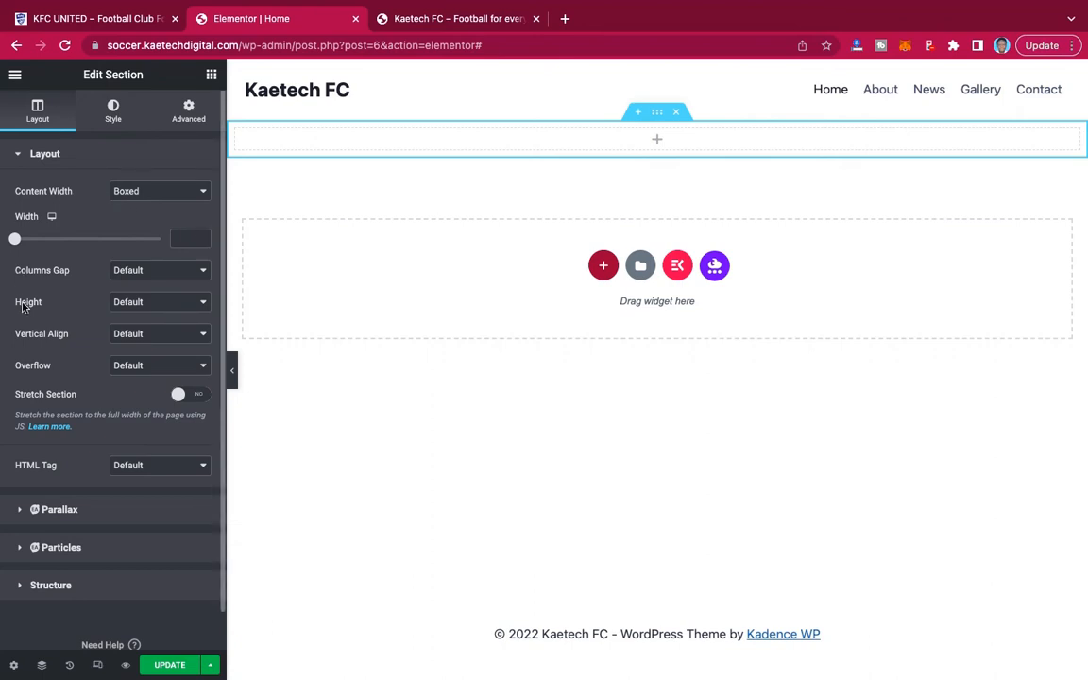
pyautogui.click(163, 300)
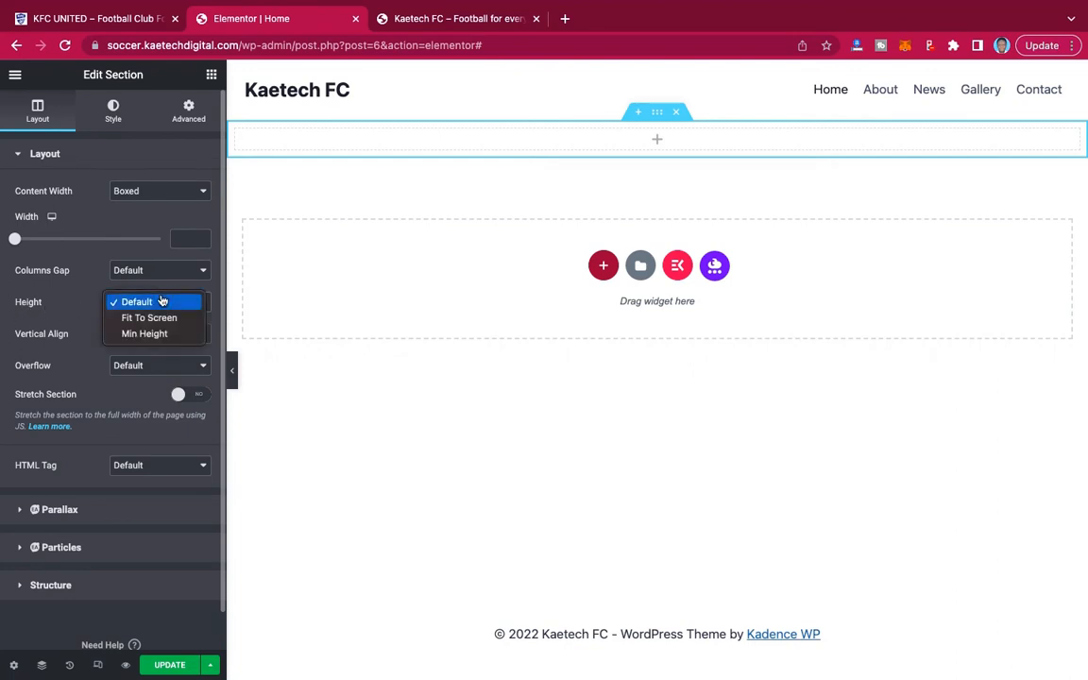
pyautogui.click(147, 333)
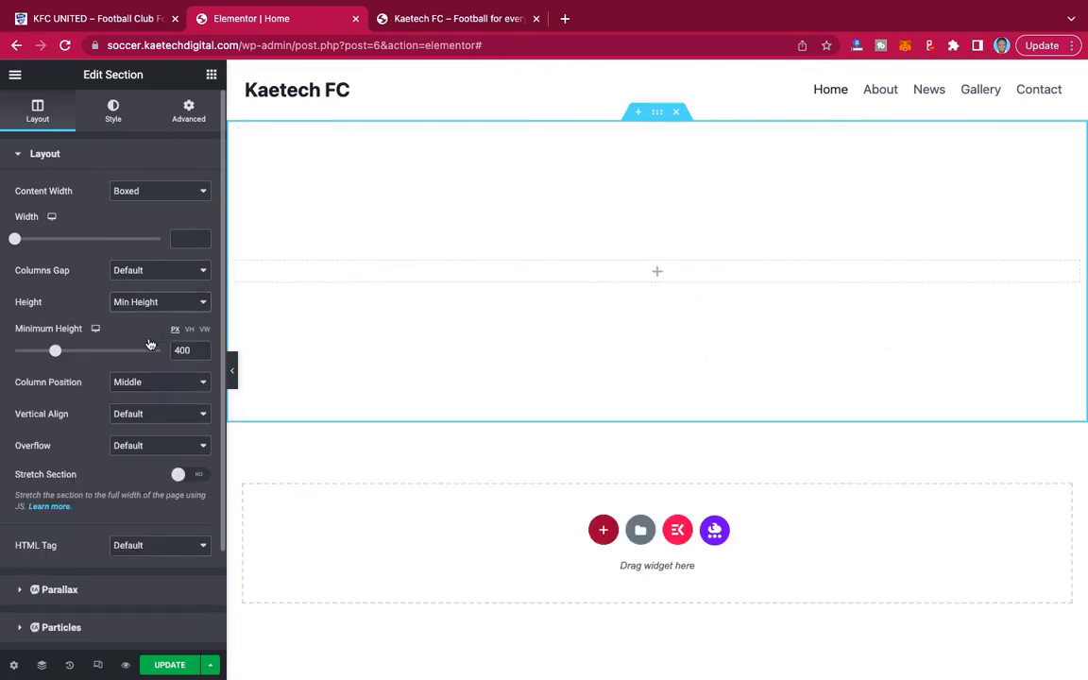
pyautogui.moveTo(181, 350); pyautogui.dragTo(155, 351)
pyautogui.write('5')
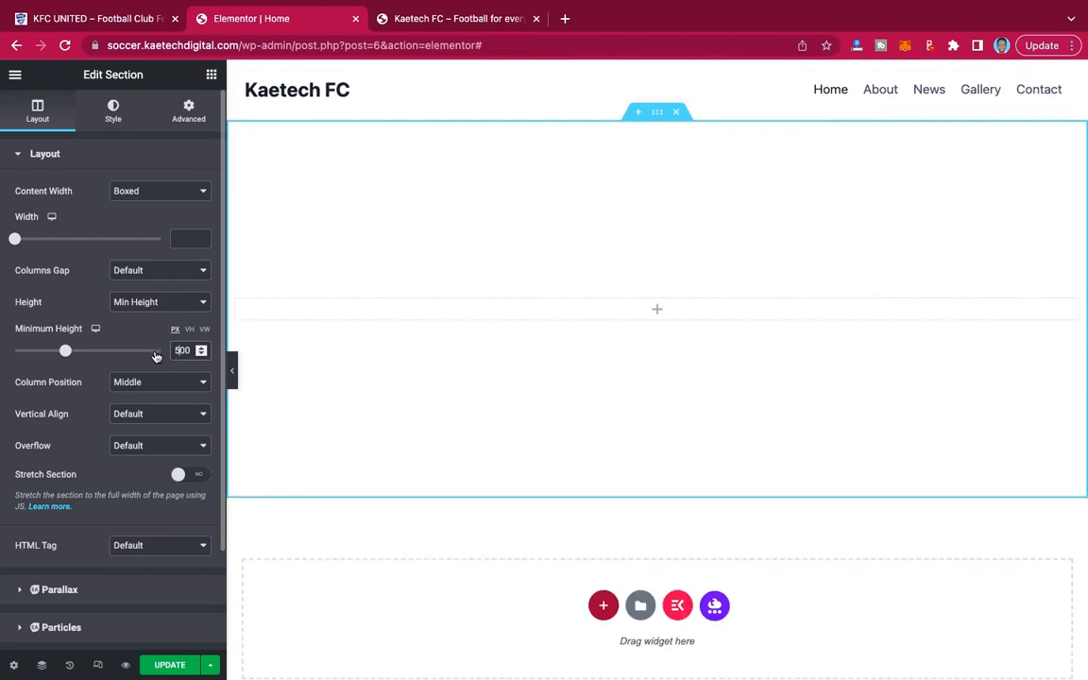
# Adjust the new section's columns gap and open its background style settings.
pyautogui.click(161, 276)
pyautogui.click(154, 285)
pyautogui.click(112, 115)
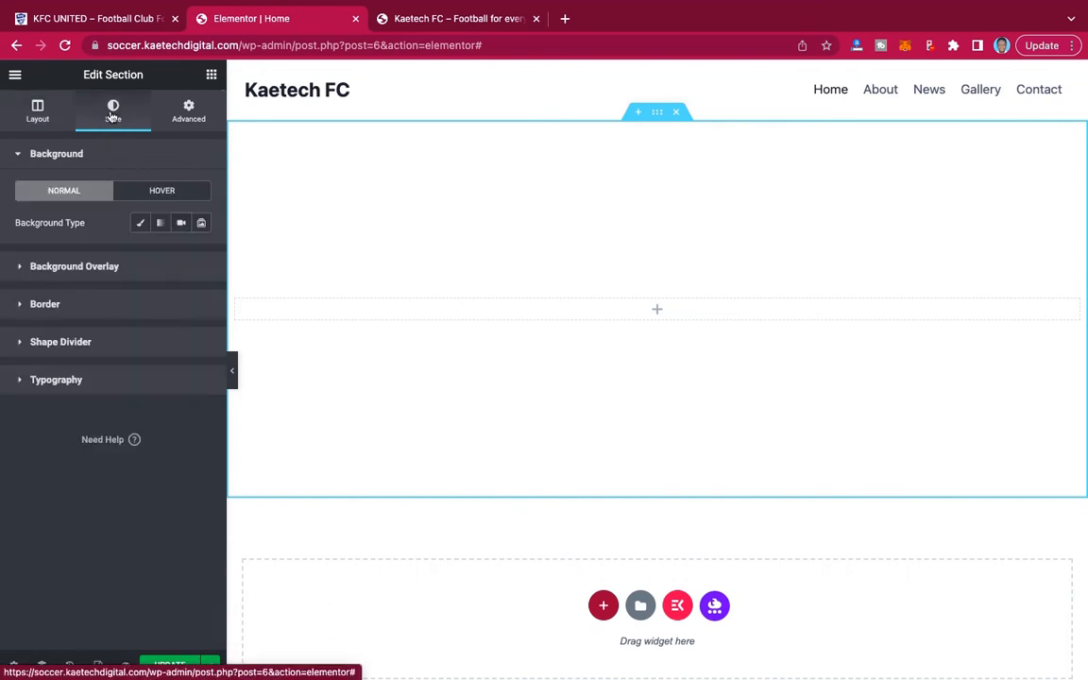
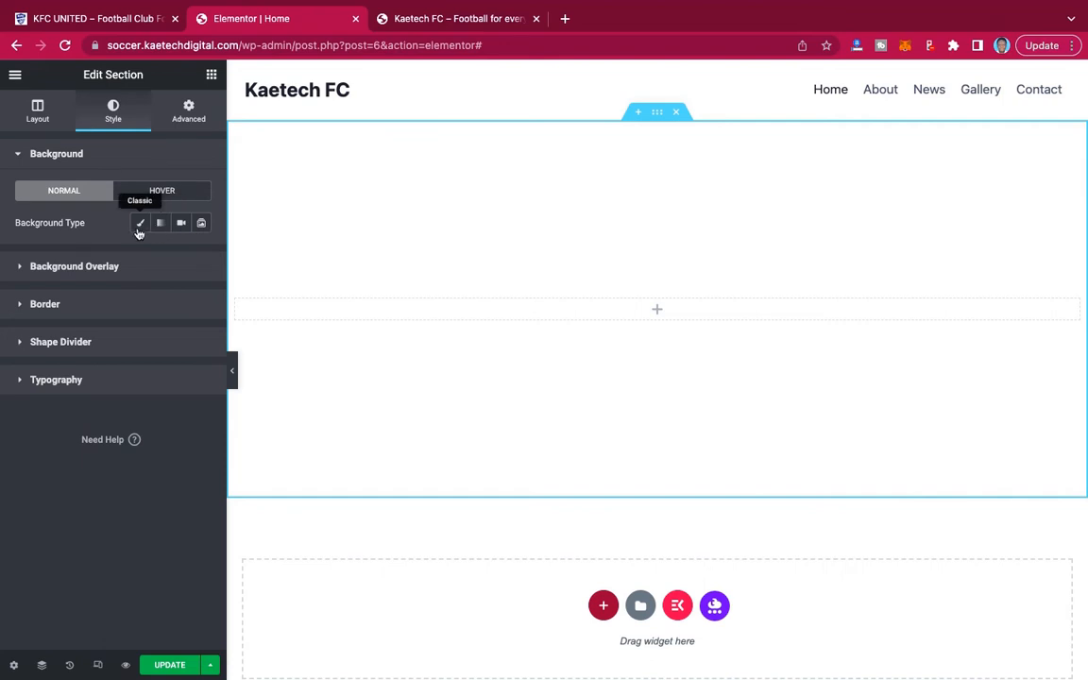
# Set the section's background type to Slideshow and start uploading new image files for its gallery.
pyautogui.click(202, 224)
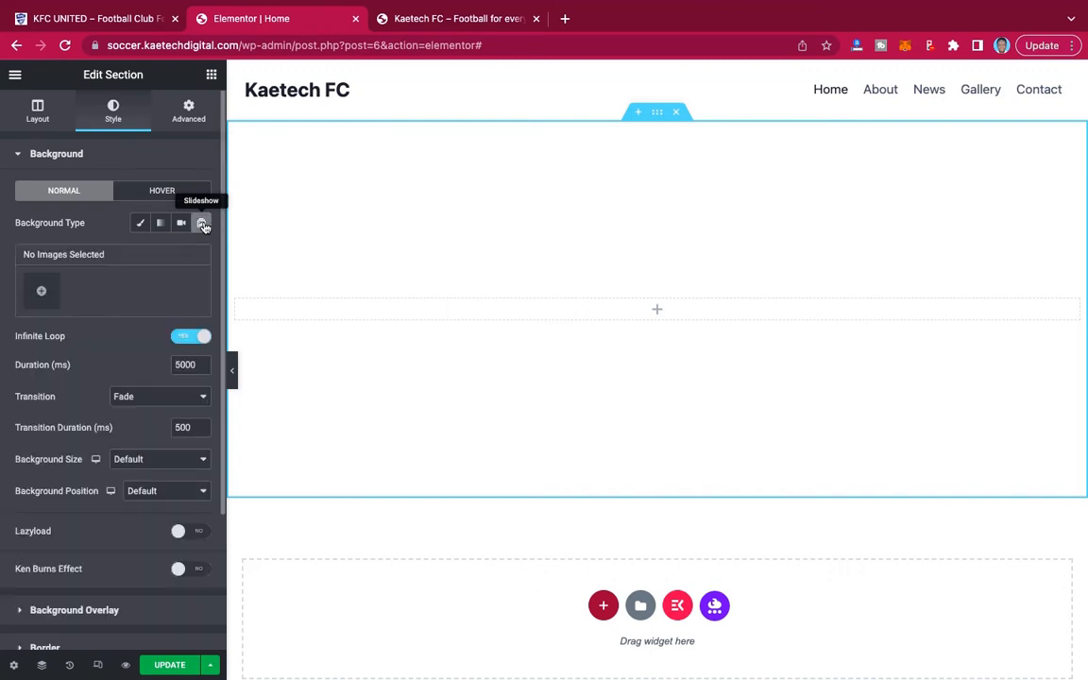
pyautogui.click(40, 293)
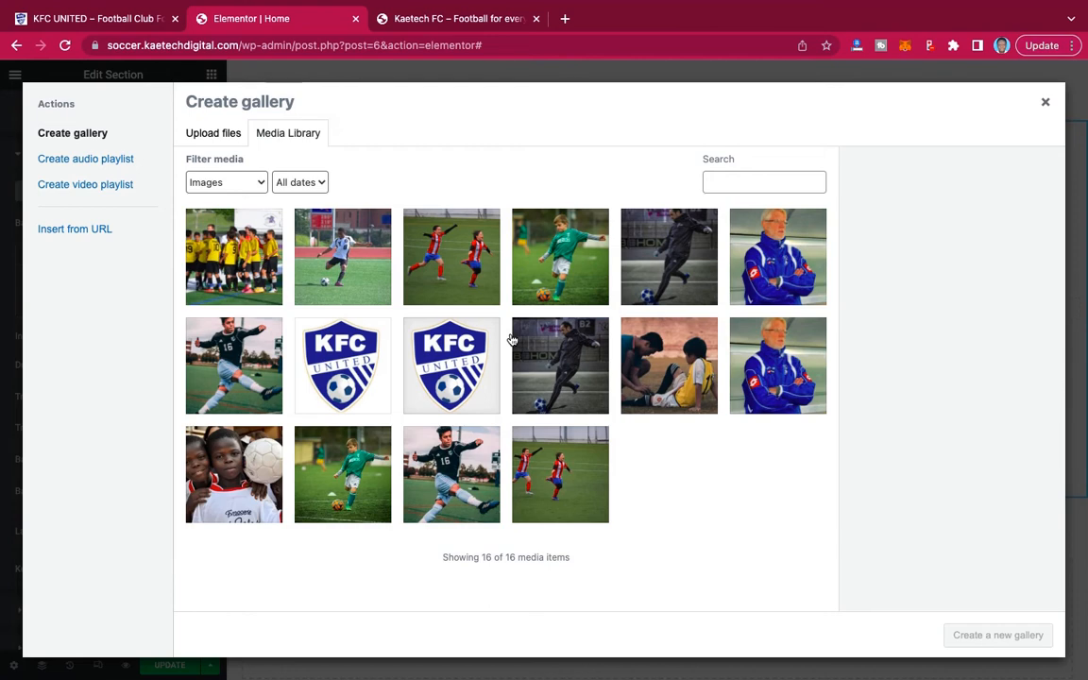
pyautogui.click(226, 133)
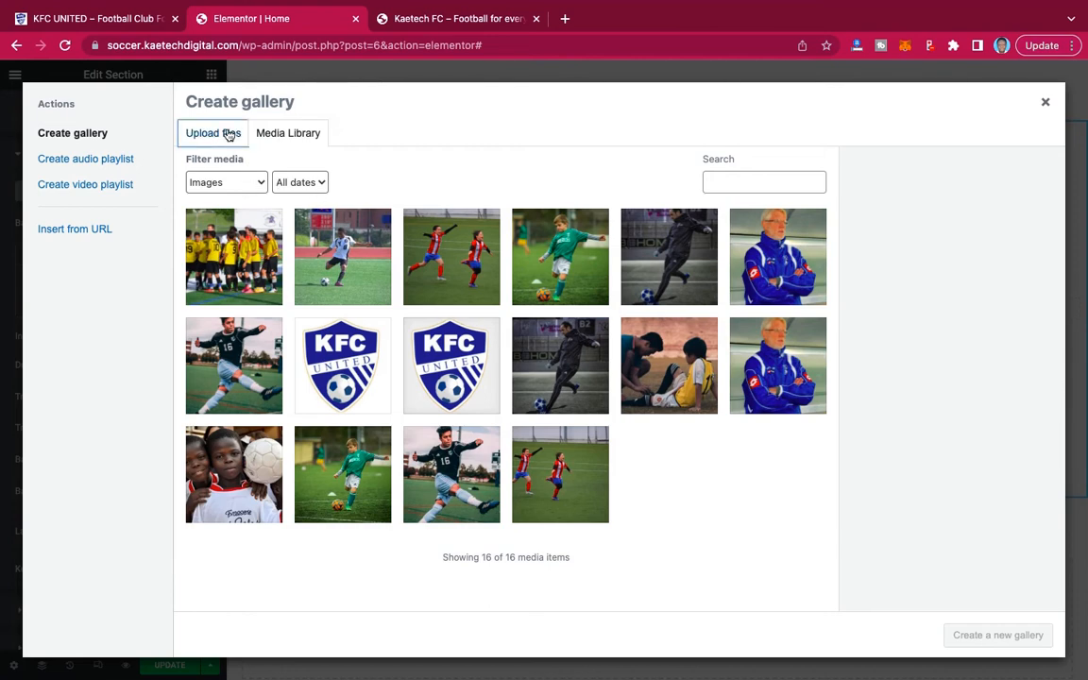
pyautogui.click(585, 362)
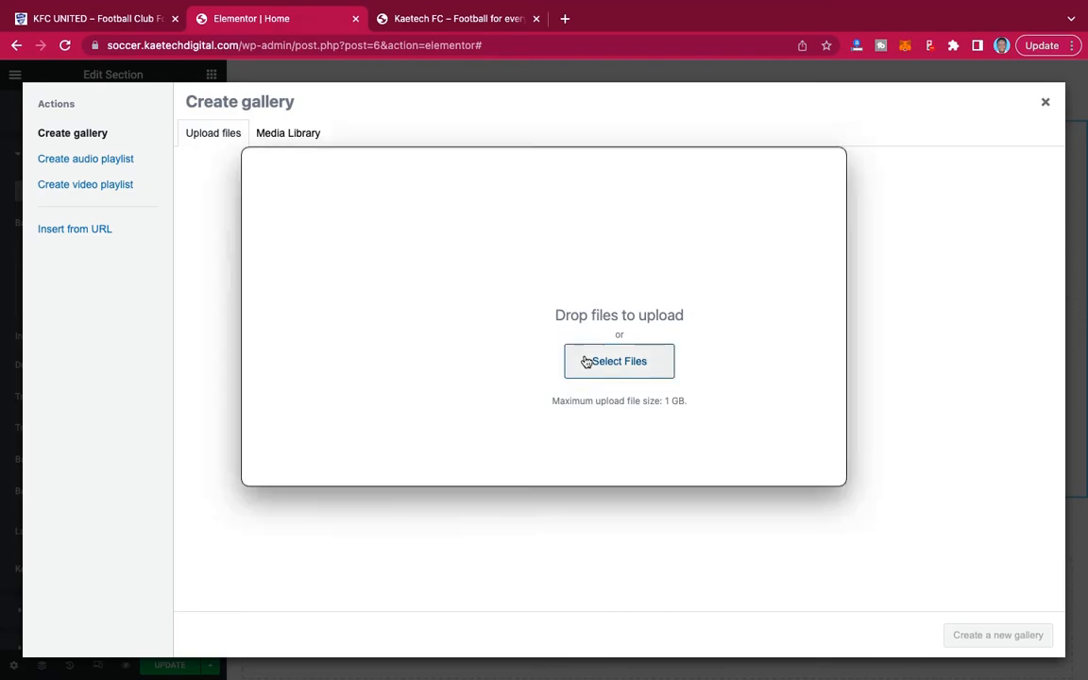
# Look through the Images, Downloads and Desktop folders, including Football inside Templates, for football photos to upload.
pyautogui.scroll(-5, 585, 359)
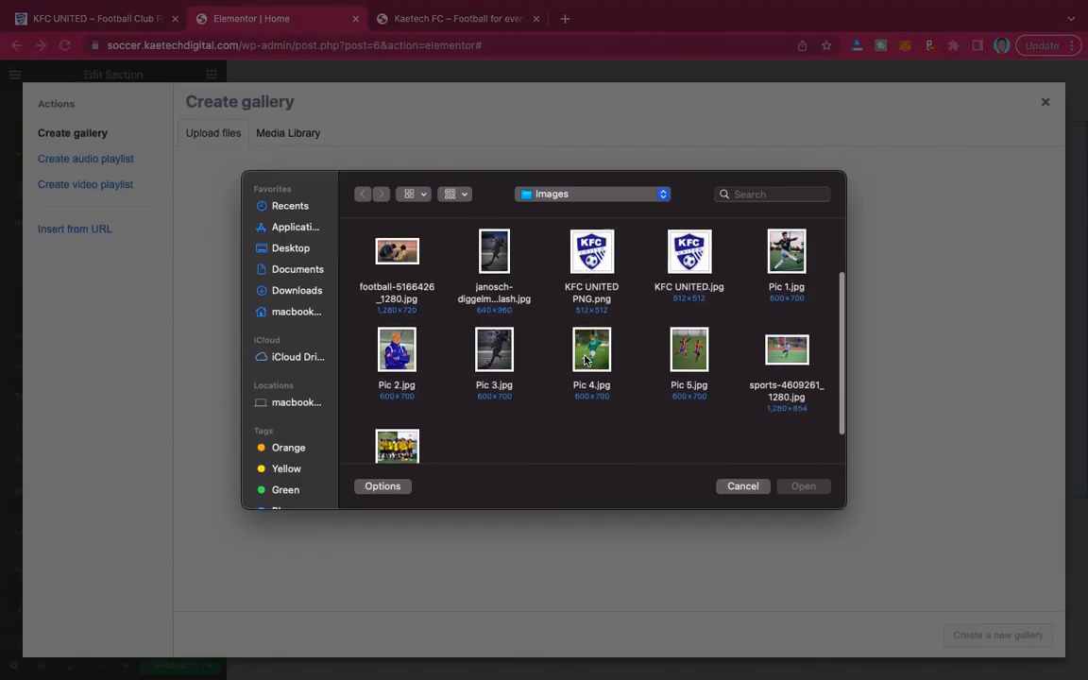
pyautogui.scroll(5, 585, 359)
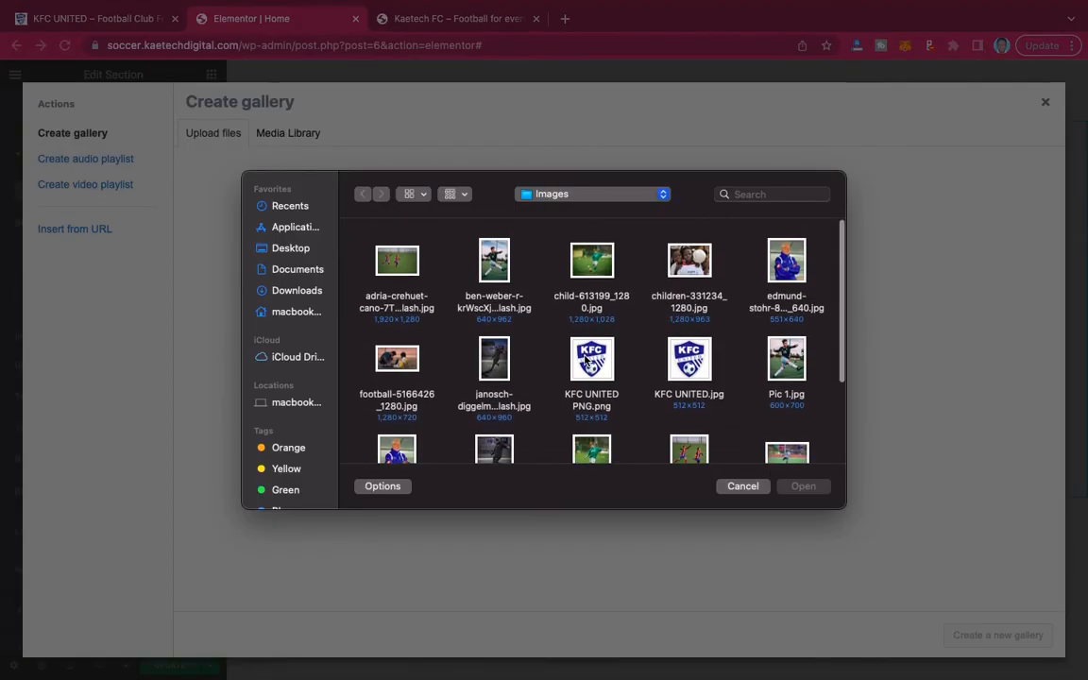
pyautogui.click(295, 289)
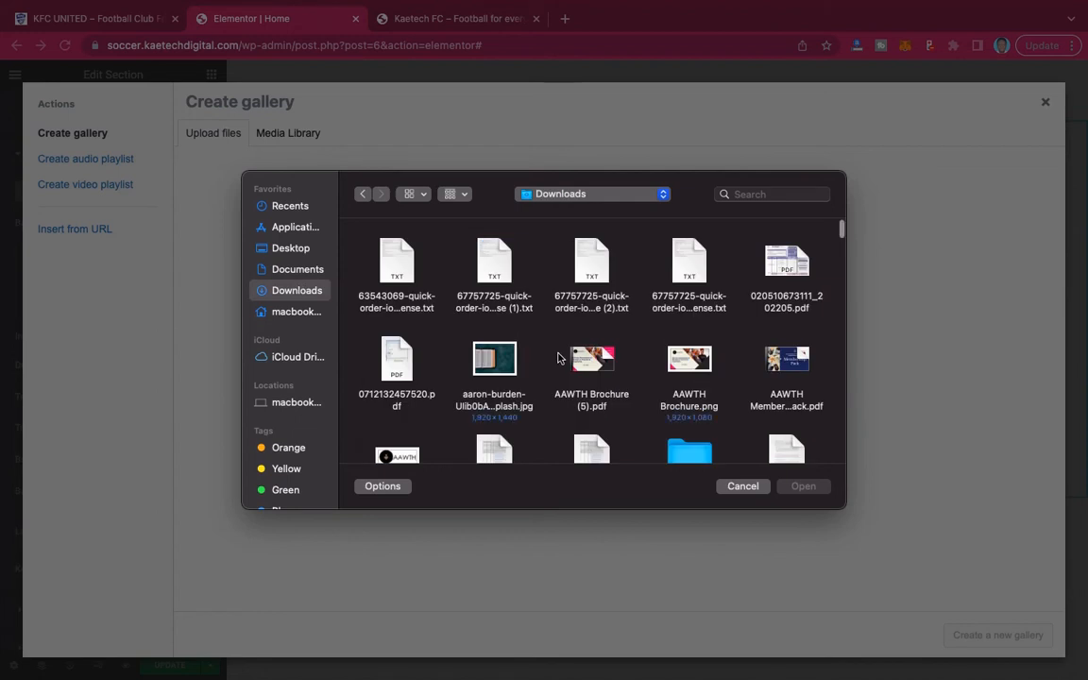
pyautogui.click(290, 271)
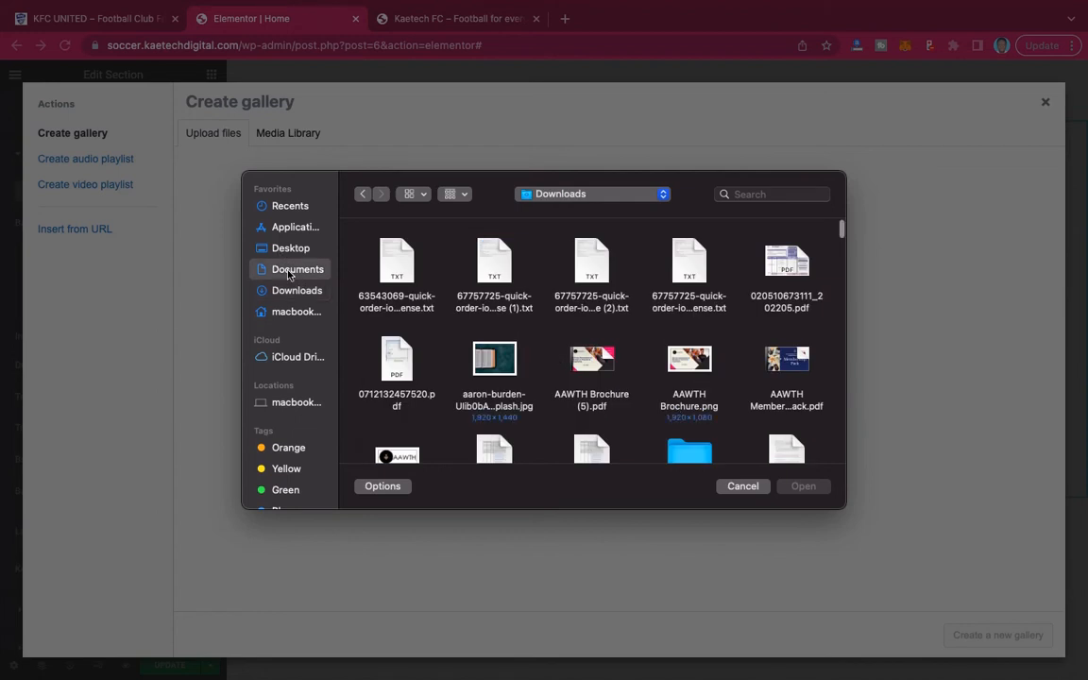
pyautogui.click(288, 249)
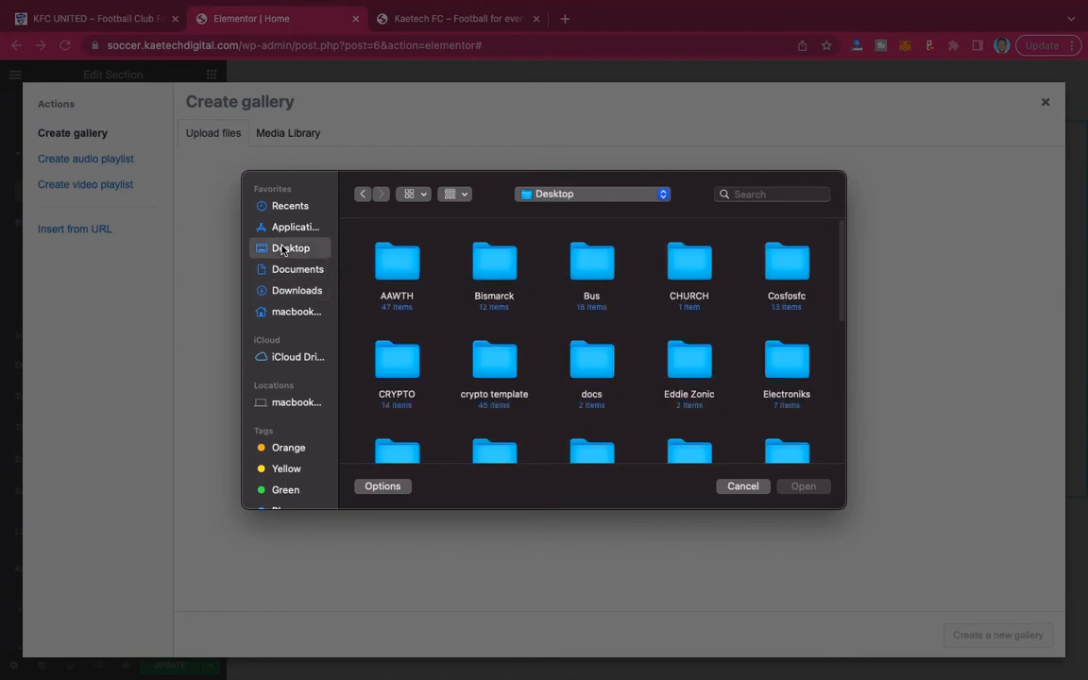
pyautogui.scroll(-2, 684, 416)
pyautogui.scroll(-5, 684, 416)
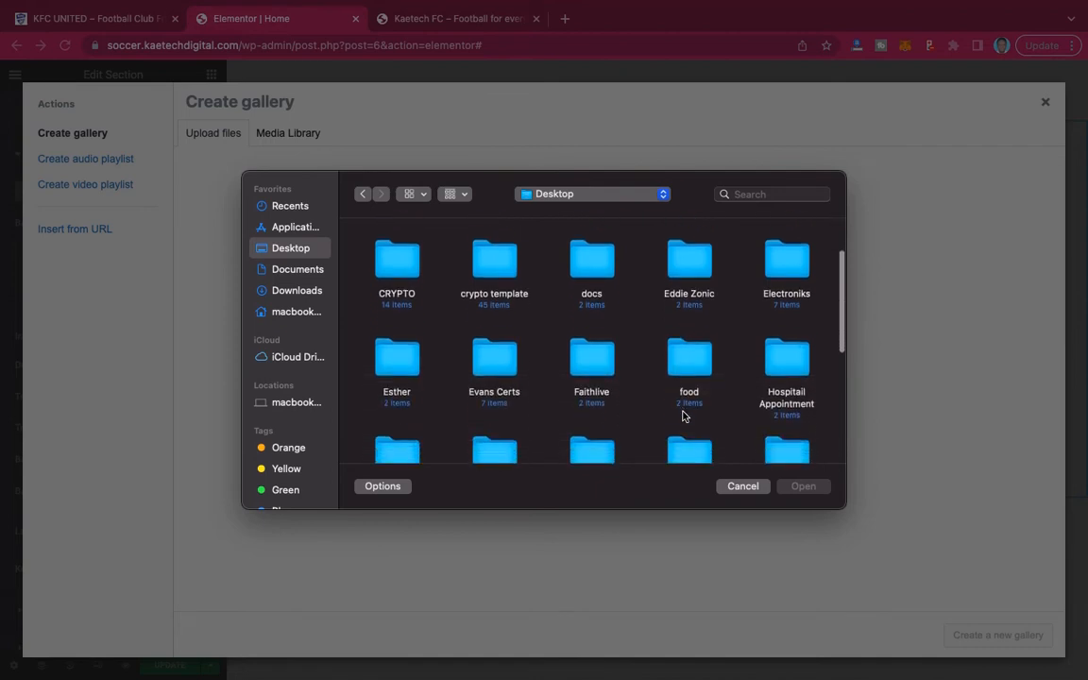
pyautogui.scroll(-2, 683, 415)
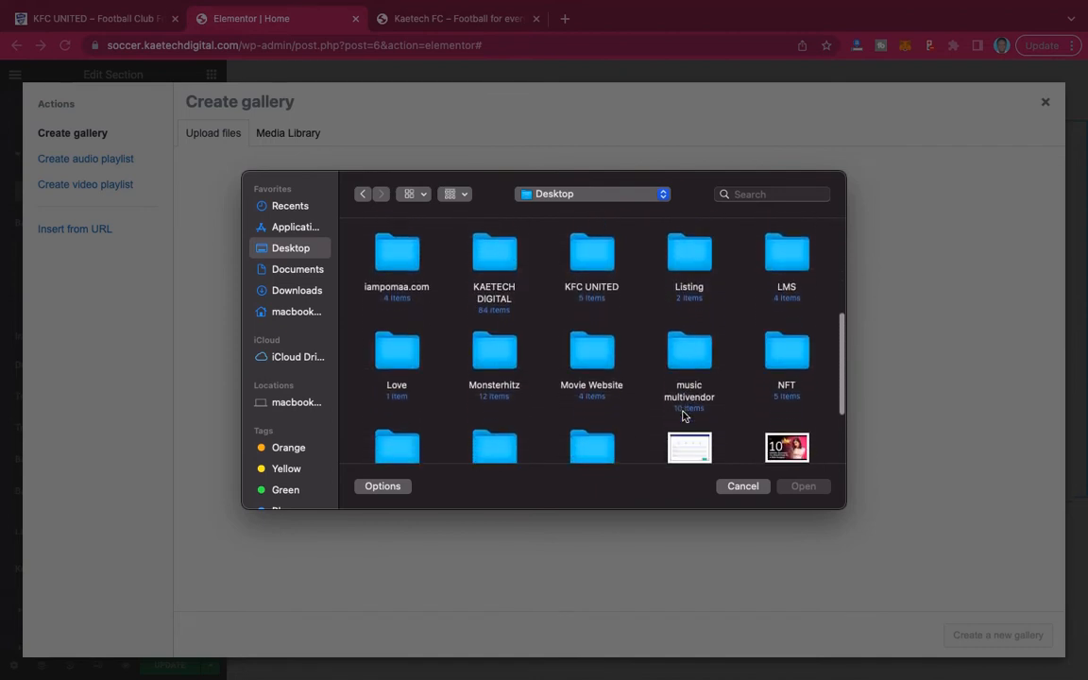
pyautogui.scroll(3, 683, 415)
pyautogui.scroll(2, 683, 415)
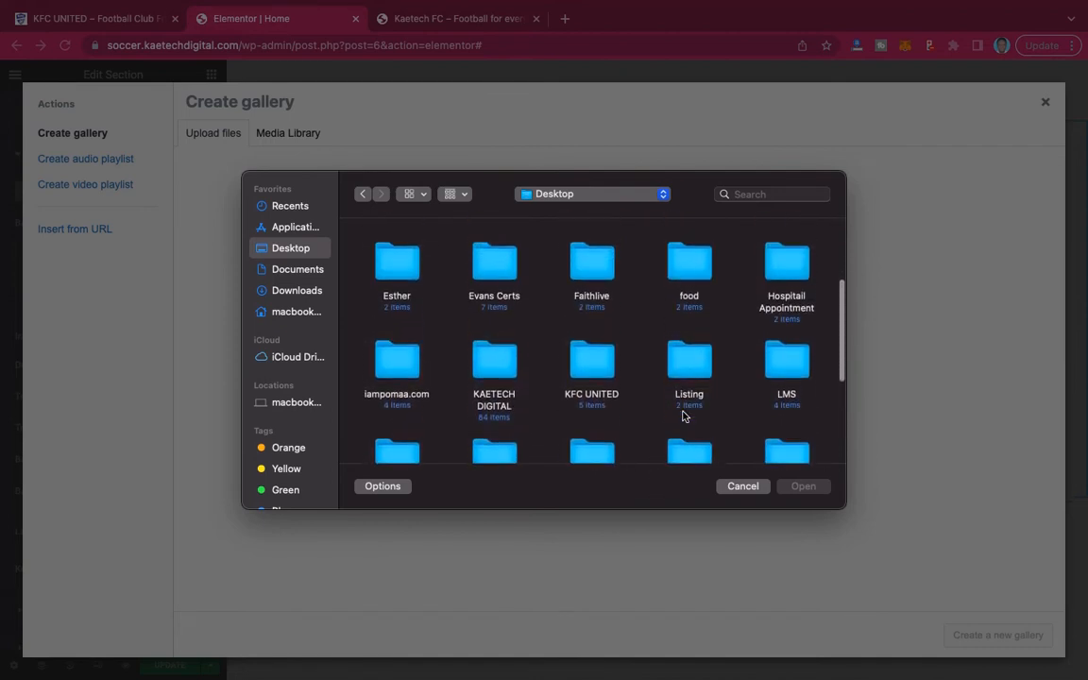
pyautogui.scroll(3, 684, 415)
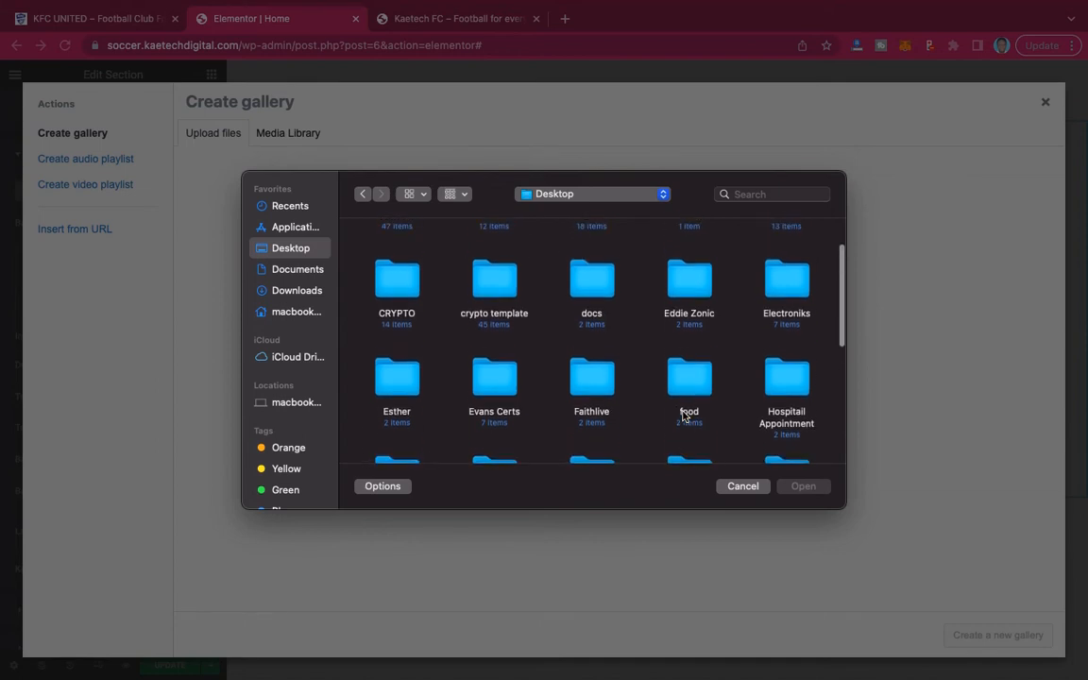
pyautogui.scroll(-6, 681, 418)
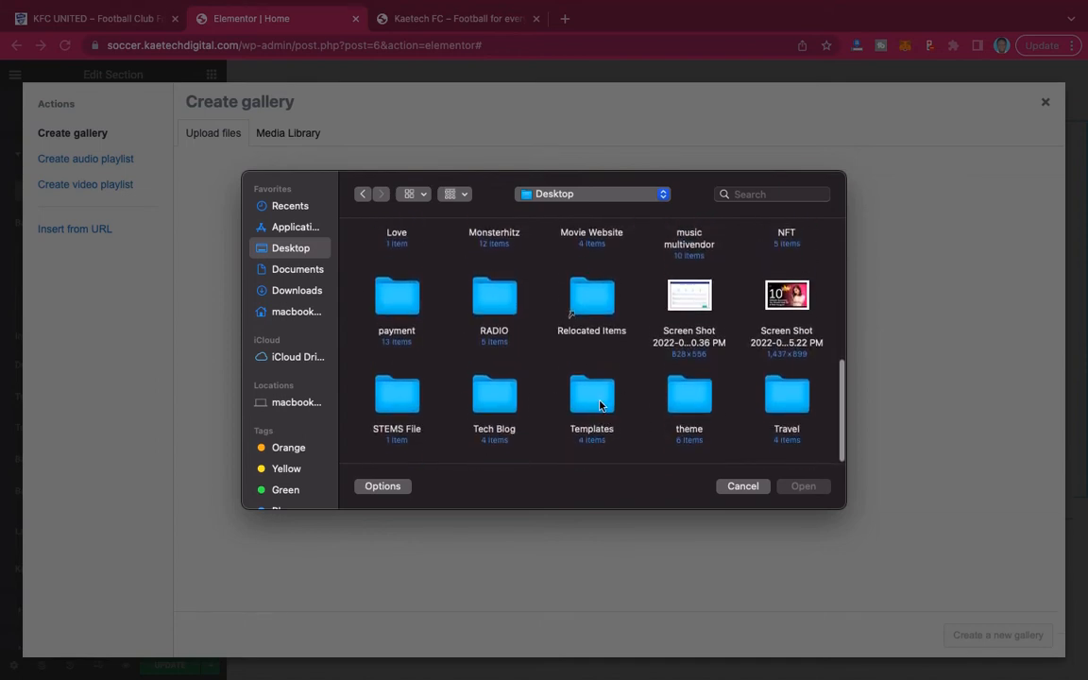
pyautogui.doubleClick(598, 401)
pyautogui.doubleClick(553, 261)
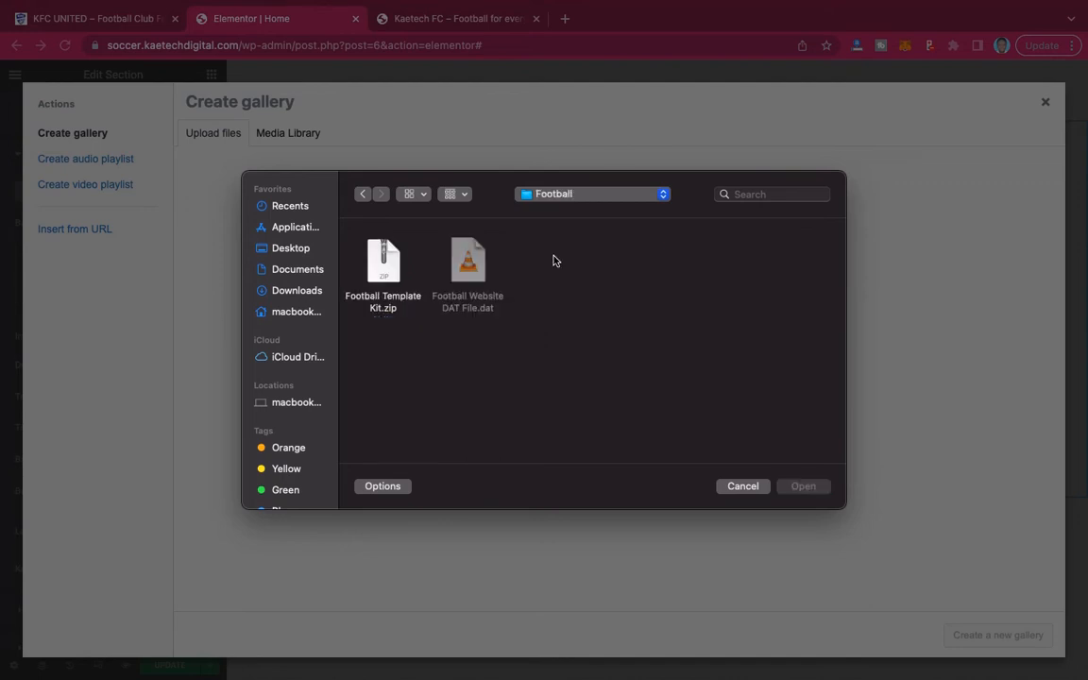
pyautogui.click(364, 195)
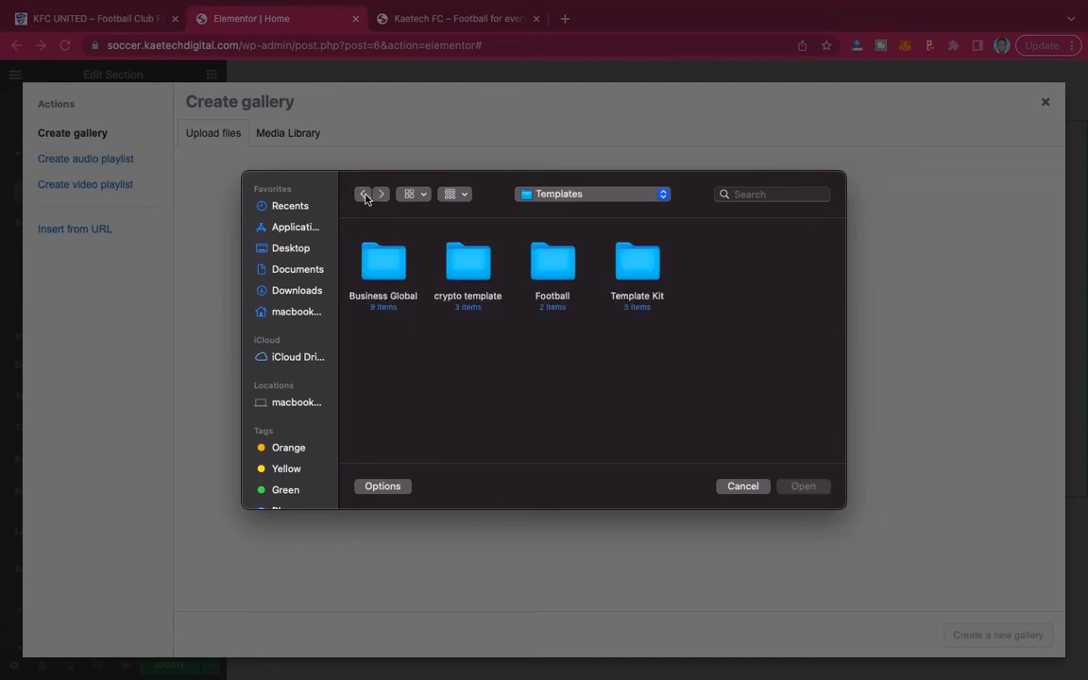
# Upload seven football photos from the Downloads folder to the media library for the slideshow gallery.
pyautogui.click(286, 291)
pyautogui.scroll(-3, 722, 412)
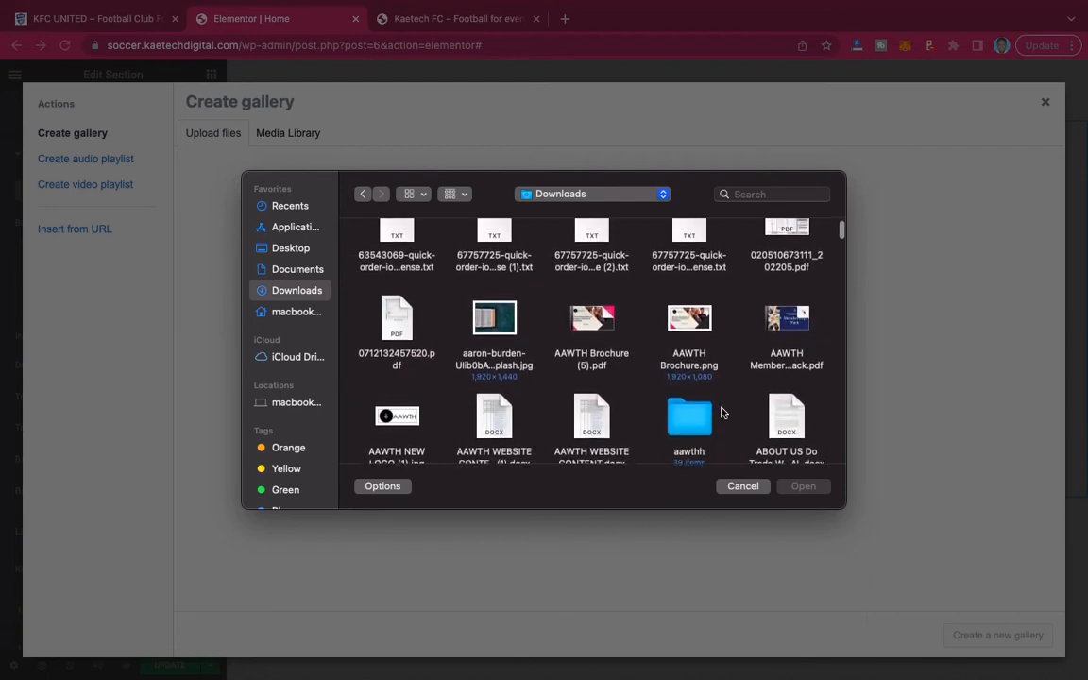
pyautogui.scroll(-5, 722, 413)
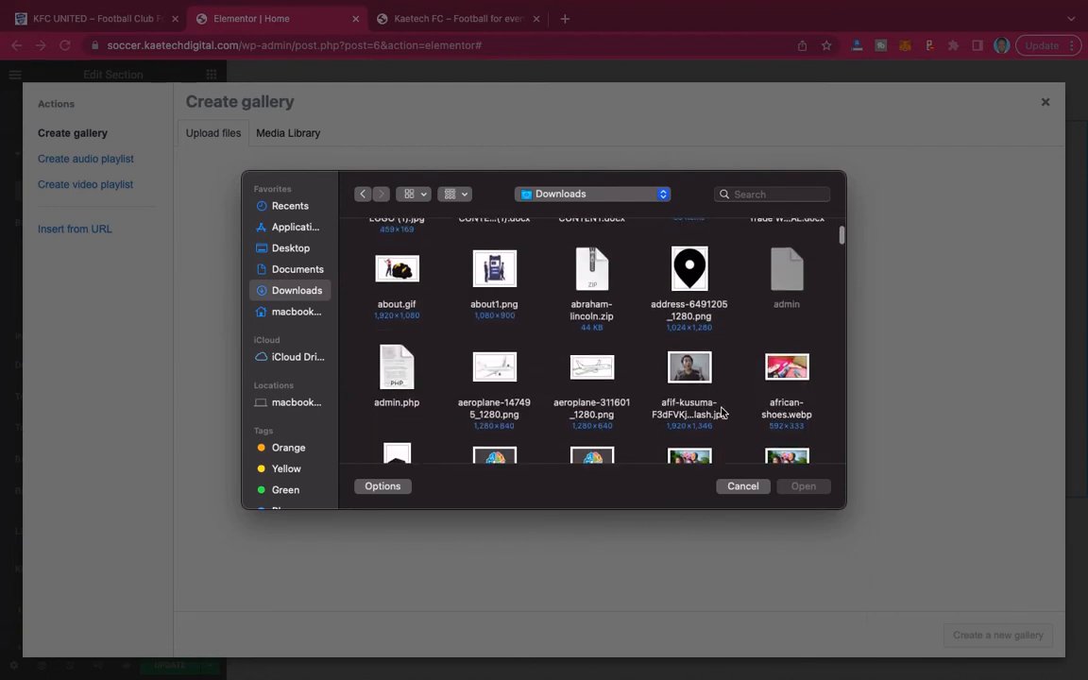
pyautogui.press('f')
pyautogui.scroll(-1, 722, 413)
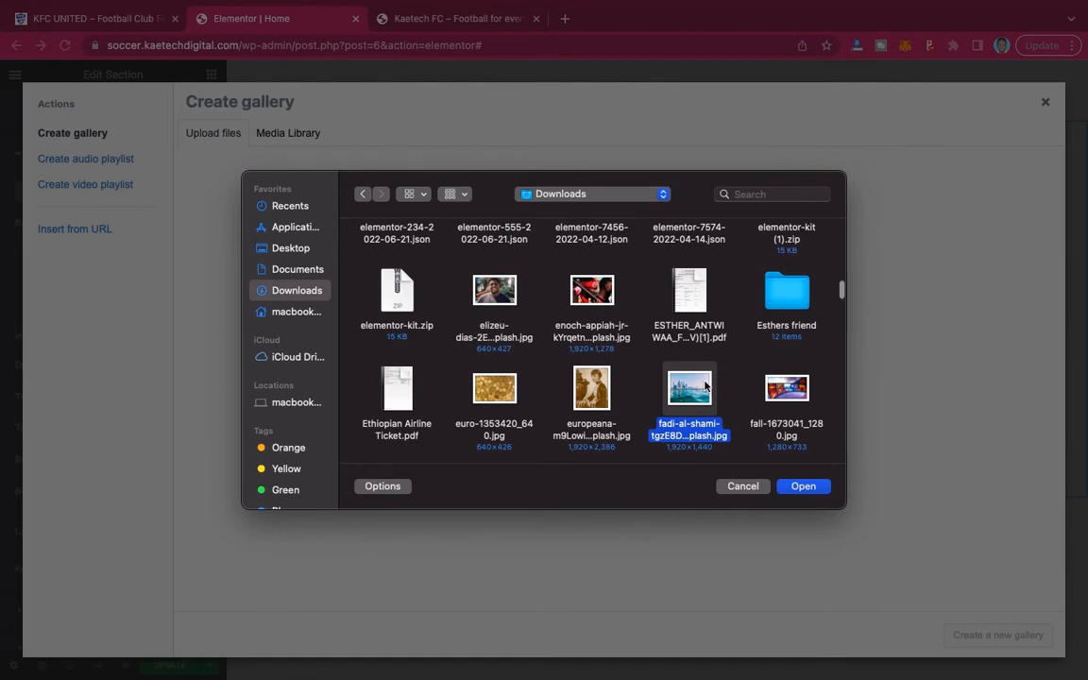
pyautogui.scroll(-1, 709, 389)
pyautogui.scroll(-5, 705, 385)
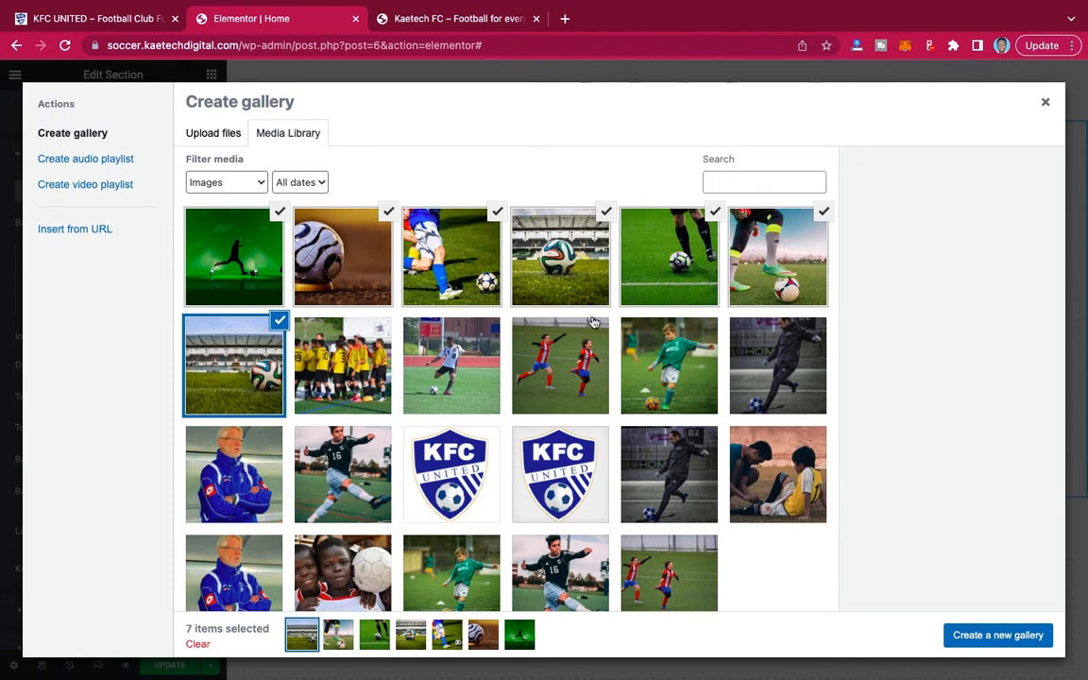
# Swap the green silhouette photo for the yellow-shirt team and injured-player photos, and insert the gallery as the section's slideshow background.
pyautogui.click(255, 247)
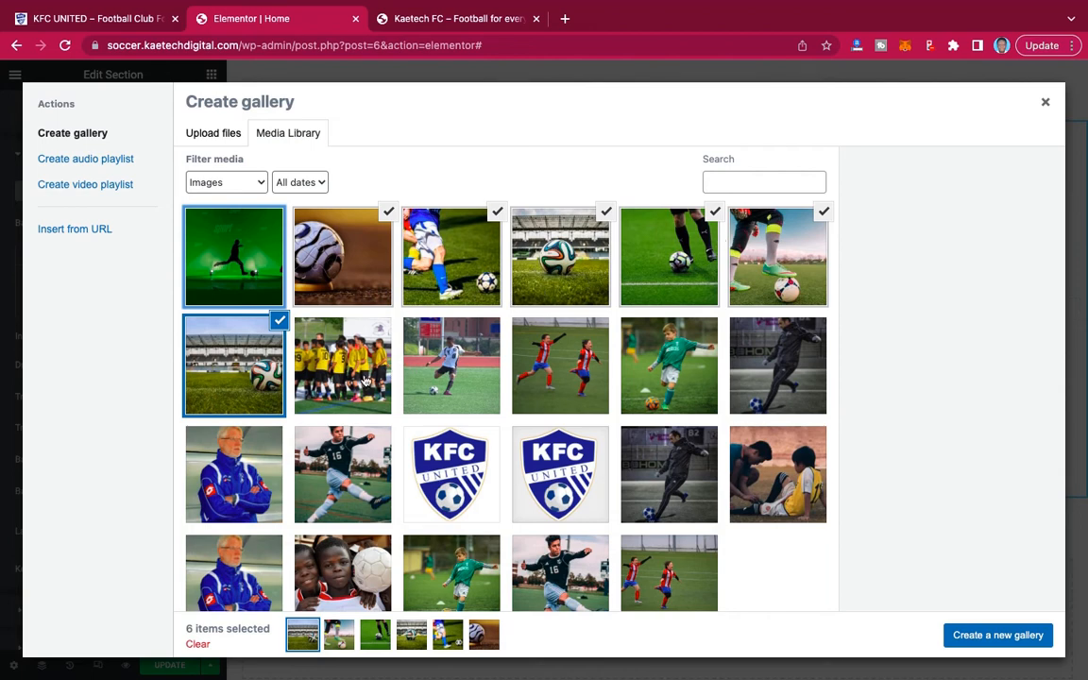
pyautogui.click(342, 351)
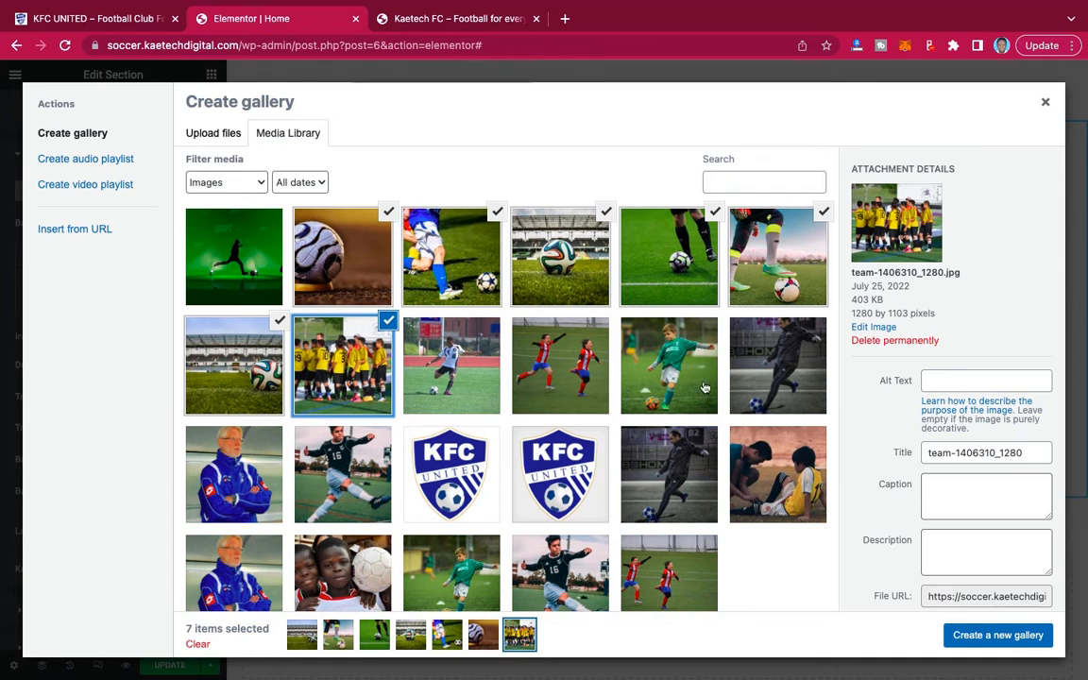
pyautogui.click(793, 501)
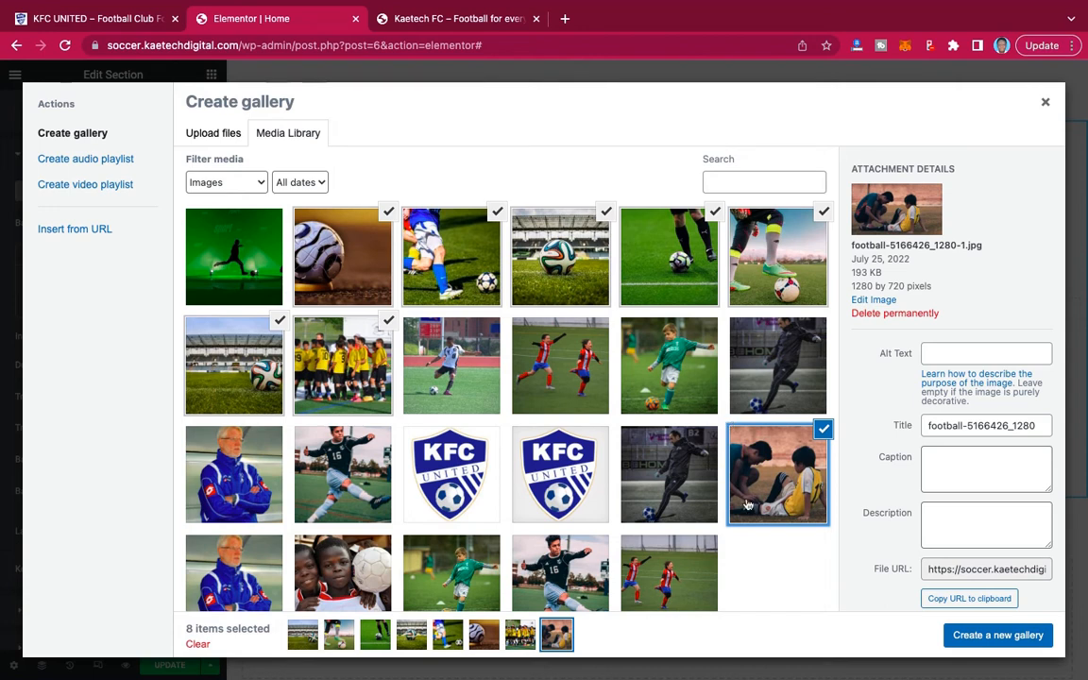
pyautogui.click(1021, 643)
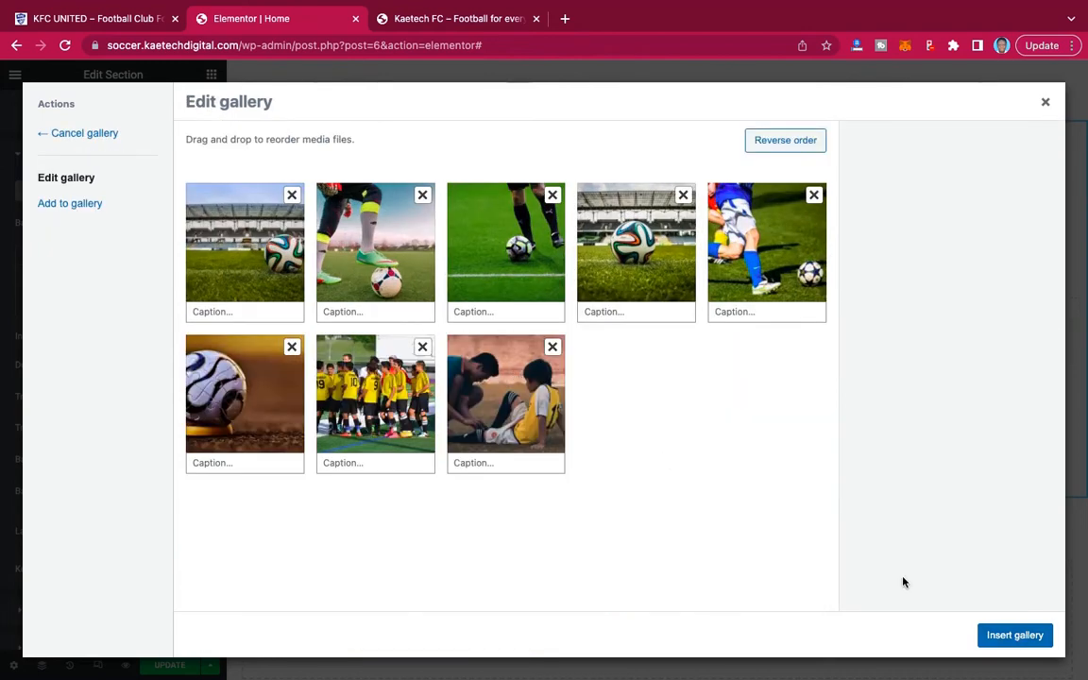
pyautogui.click(1015, 636)
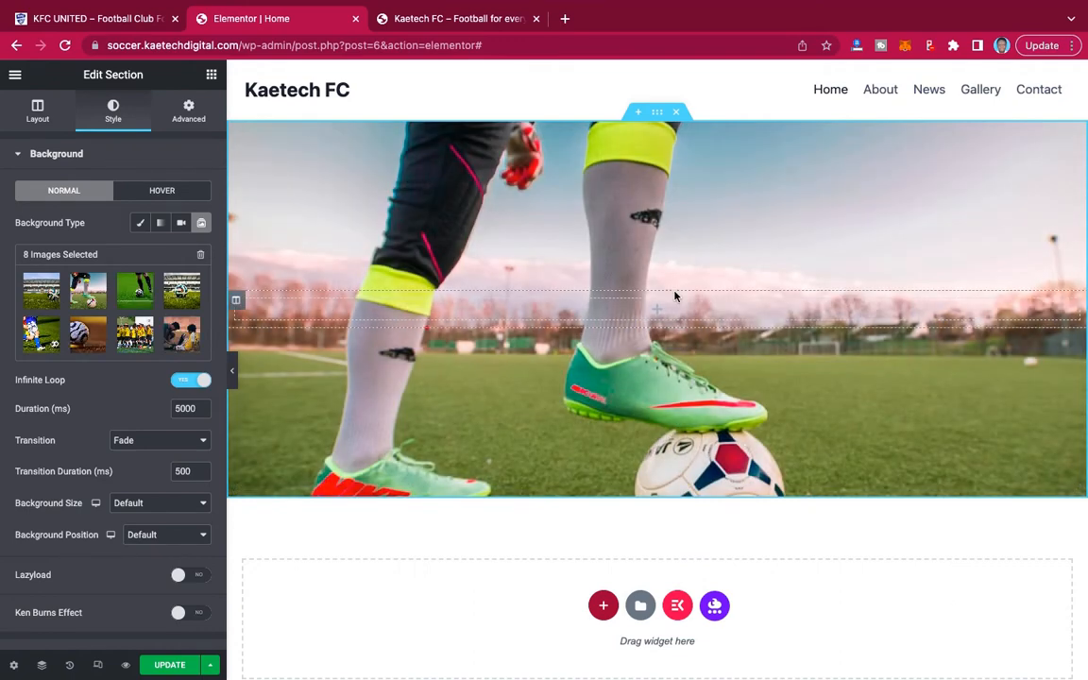
# Review the background slideshow's settings and its transition options, keeping the transition on Fade.
pyautogui.scroll(-1, 725, 410)
pyautogui.scroll(1, 725, 409)
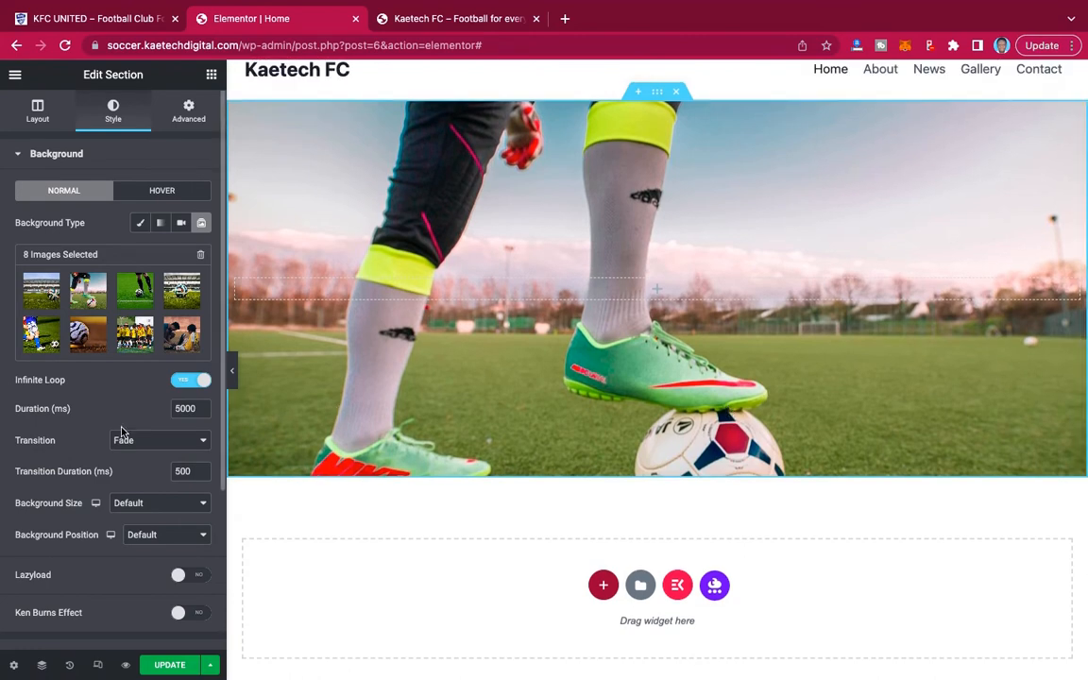
pyautogui.scroll(-3, 120, 434)
pyautogui.scroll(2, 120, 431)
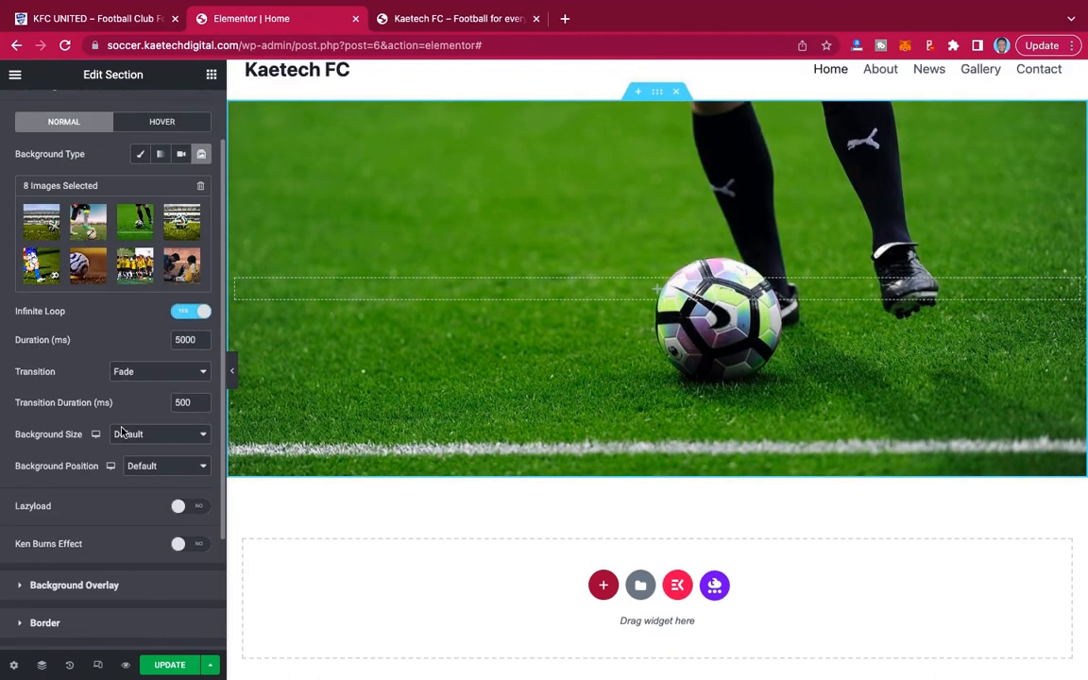
pyautogui.scroll(-2, 121, 431)
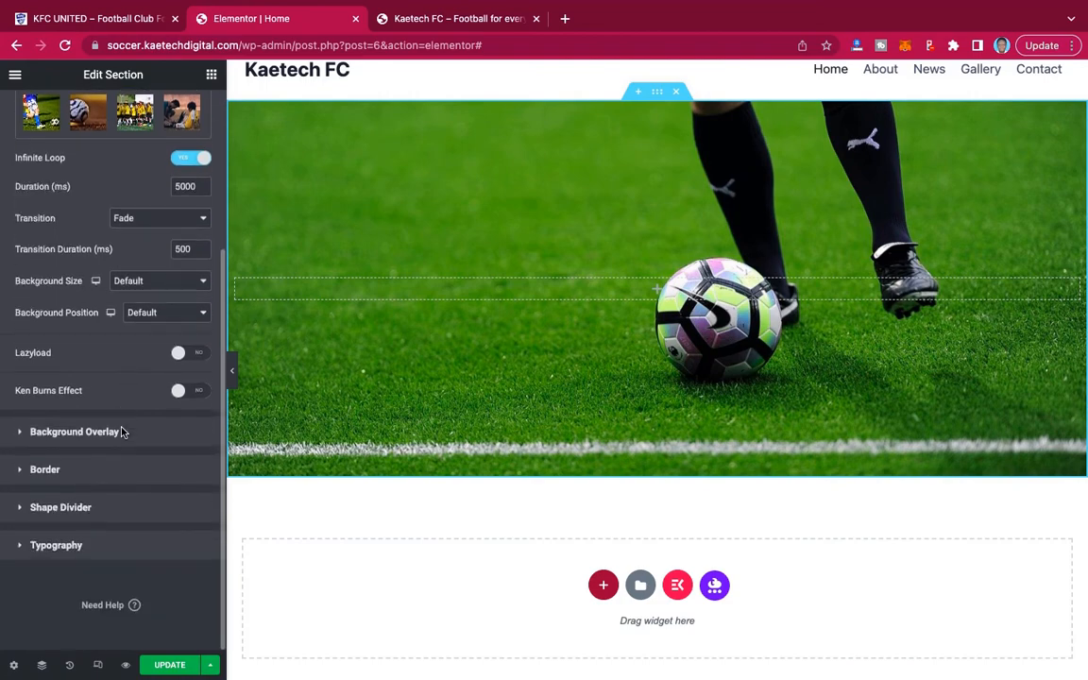
pyautogui.click(165, 219)
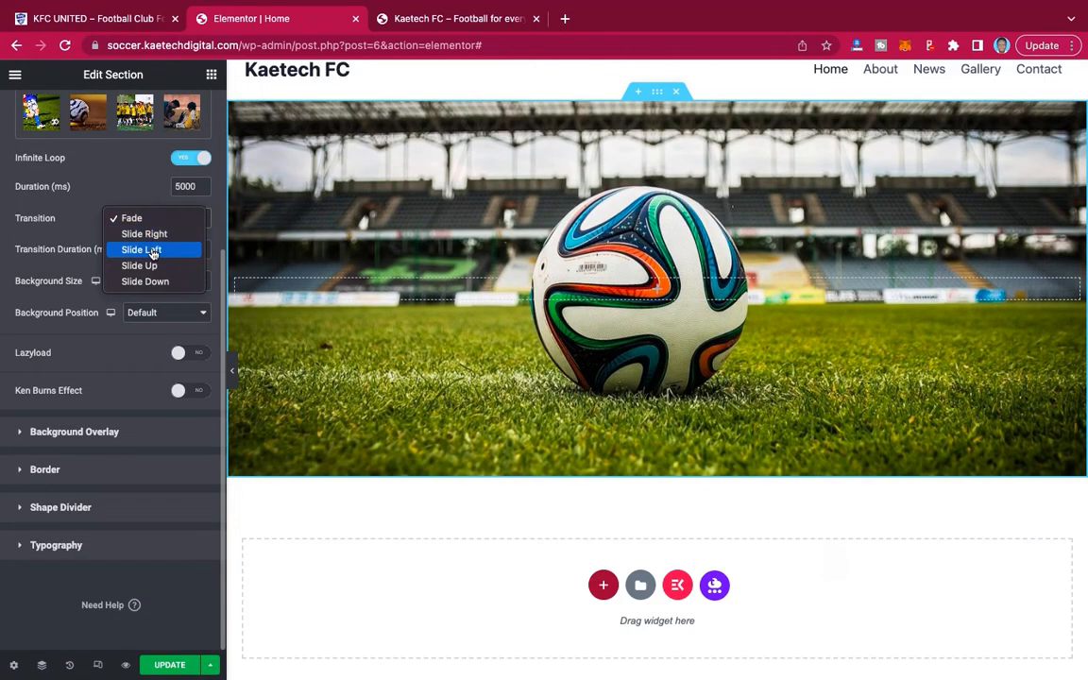
pyautogui.click(162, 217)
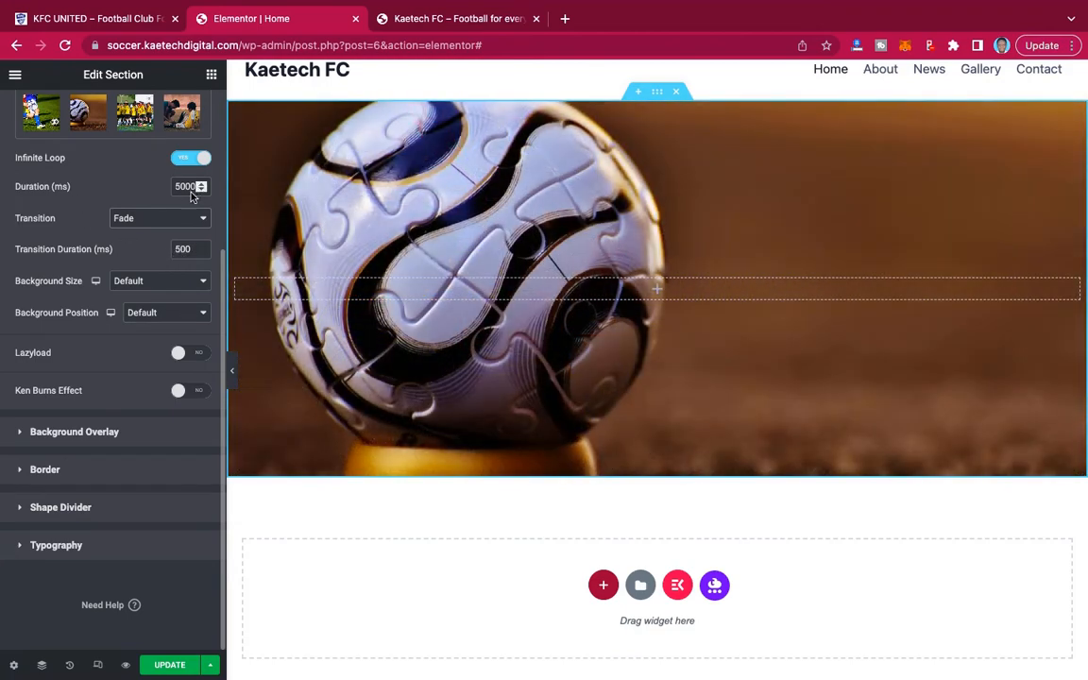
# Give the section a Classic background overlay in black (#000000).
pyautogui.click(75, 433)
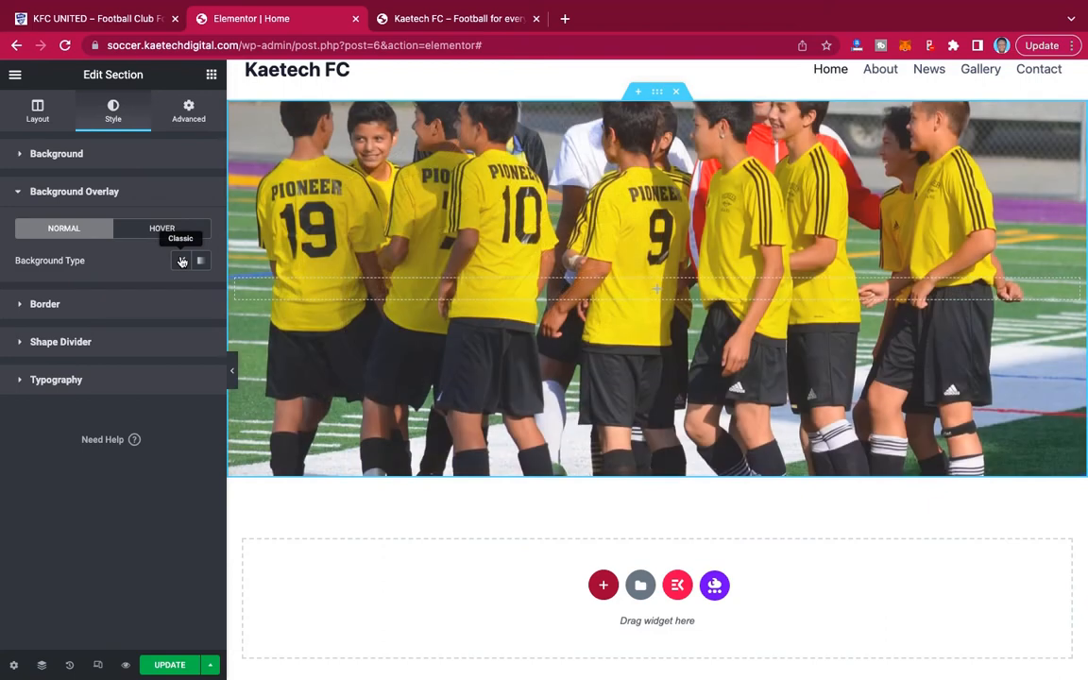
pyautogui.click(180, 261)
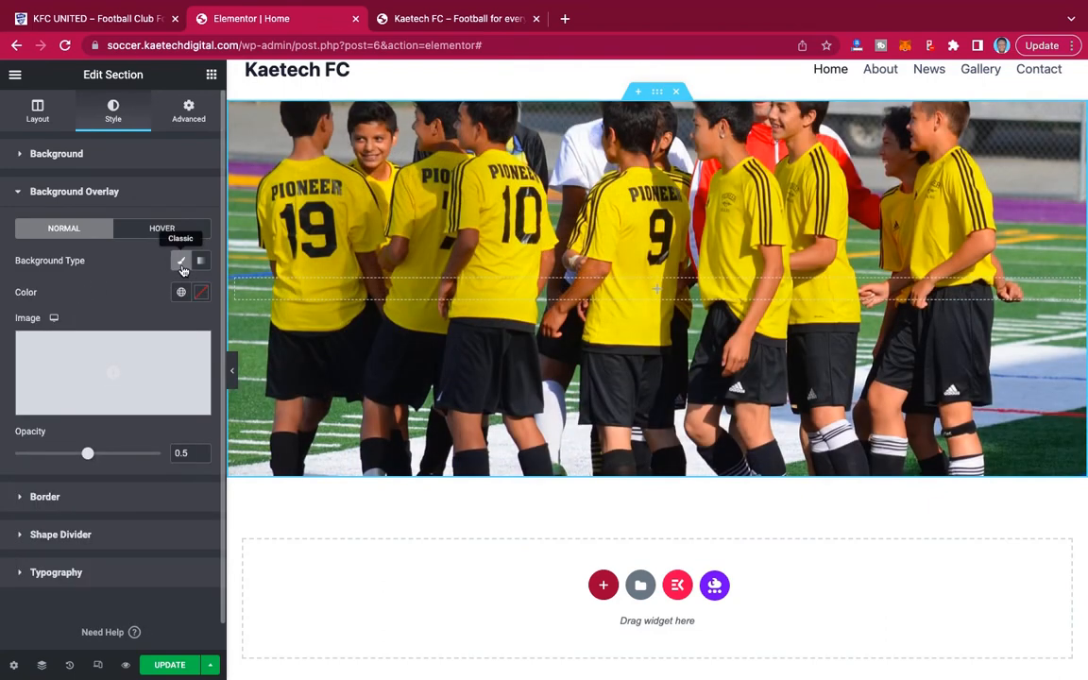
pyautogui.click(201, 294)
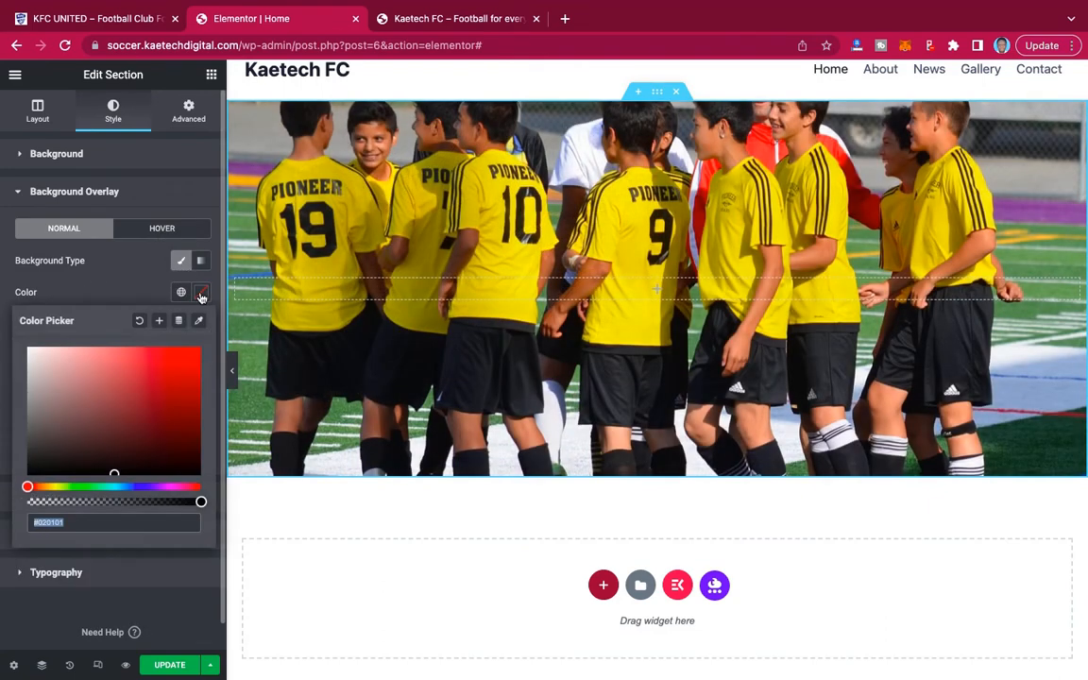
pyautogui.moveTo(43, 462); pyautogui.dragTo(18, 483)
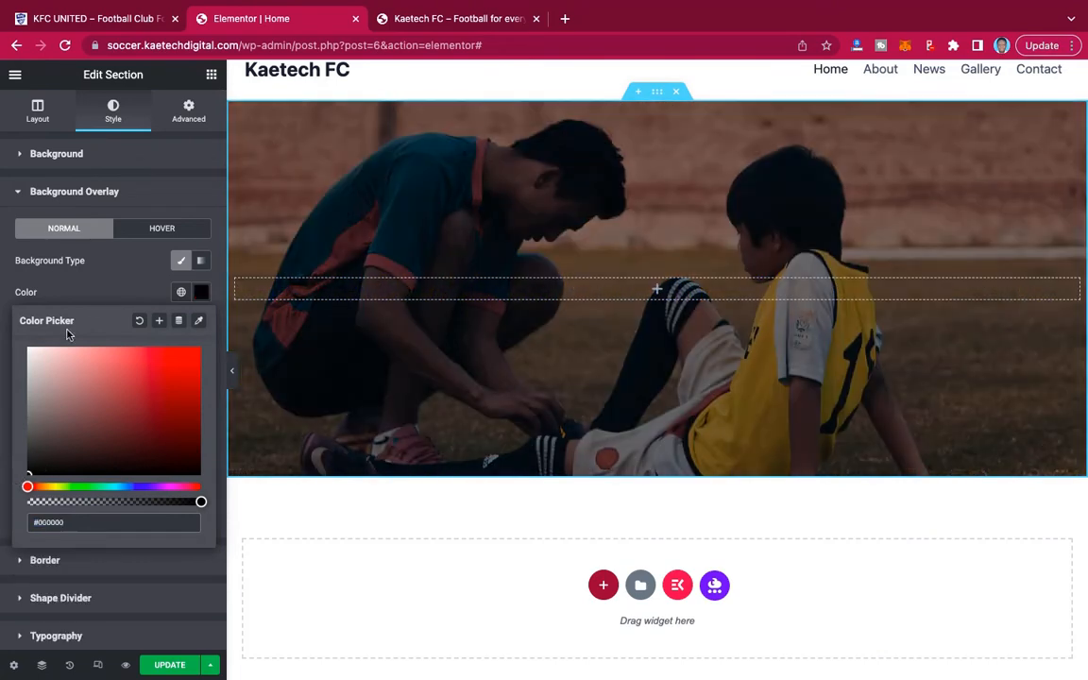
pyautogui.click(99, 283)
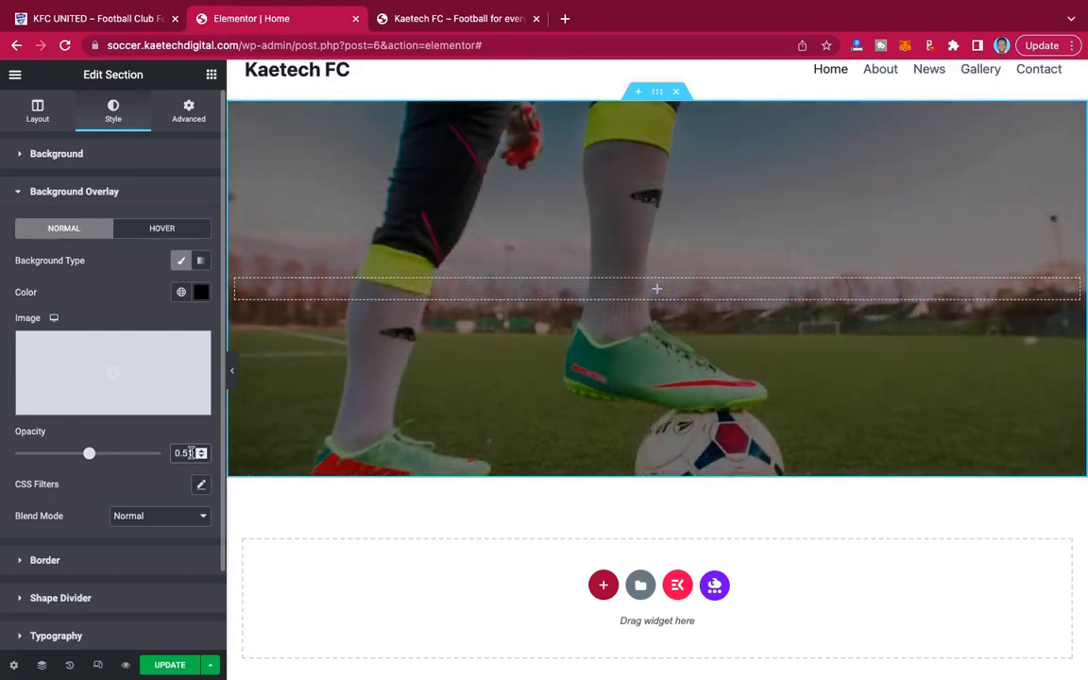
# Set the hero section's background overlay opacity to 0.6 and its minimum height to 600 px.
pyautogui.moveTo(194, 453); pyautogui.dragTo(182, 452)
pyautogui.write('6')
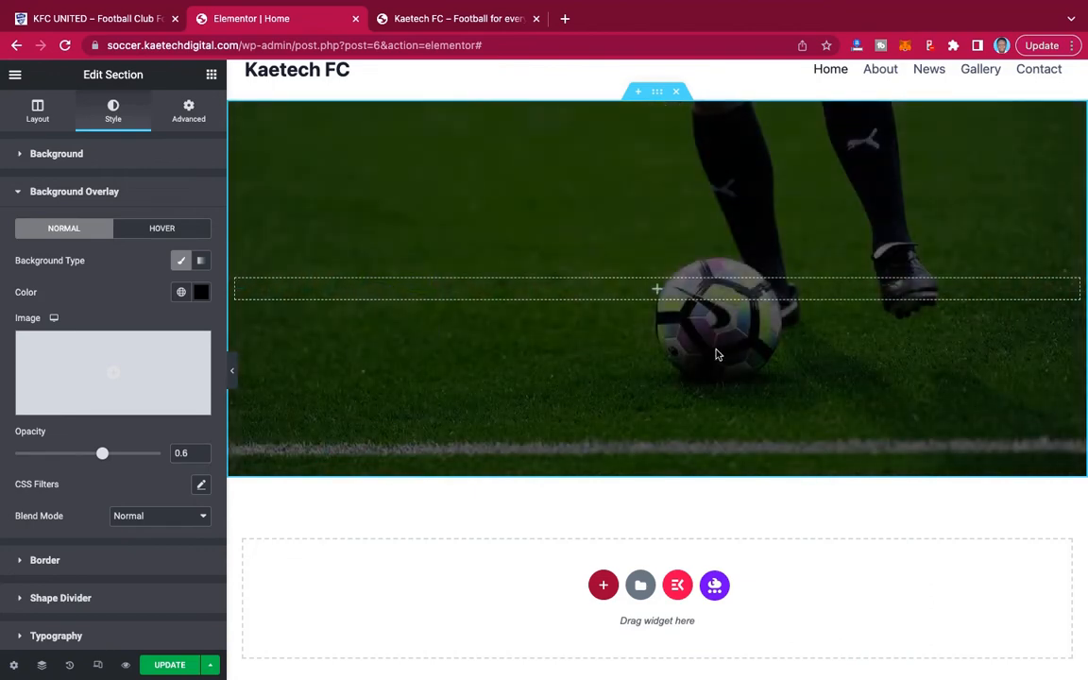
pyautogui.click(38, 114)
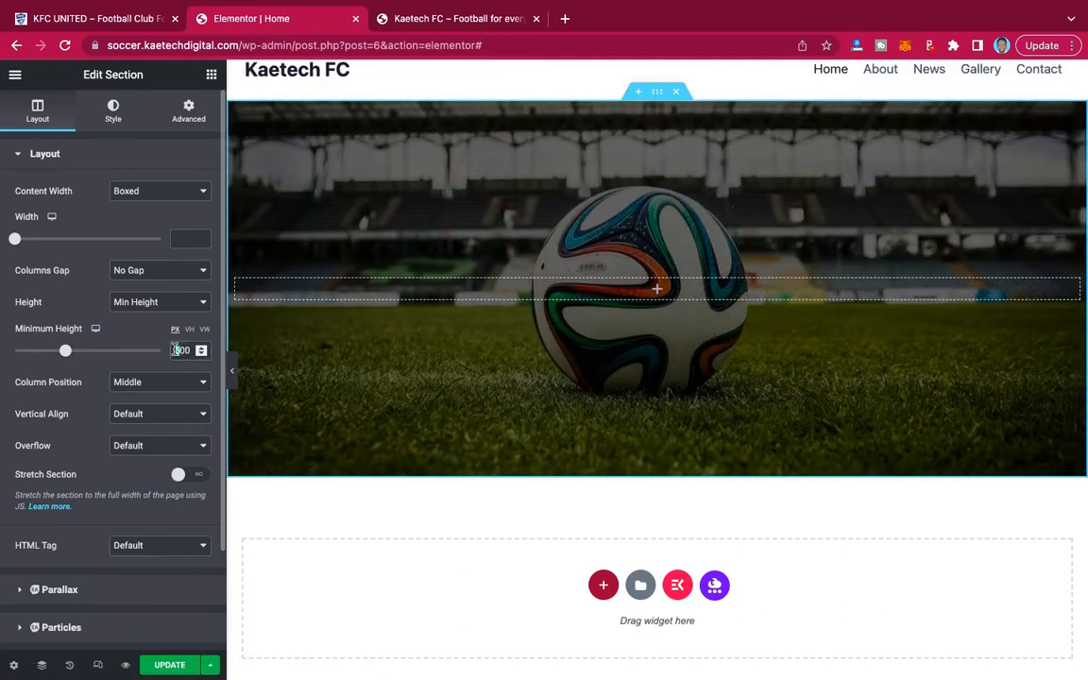
pyautogui.doubleClick(175, 350)
pyautogui.write('600')
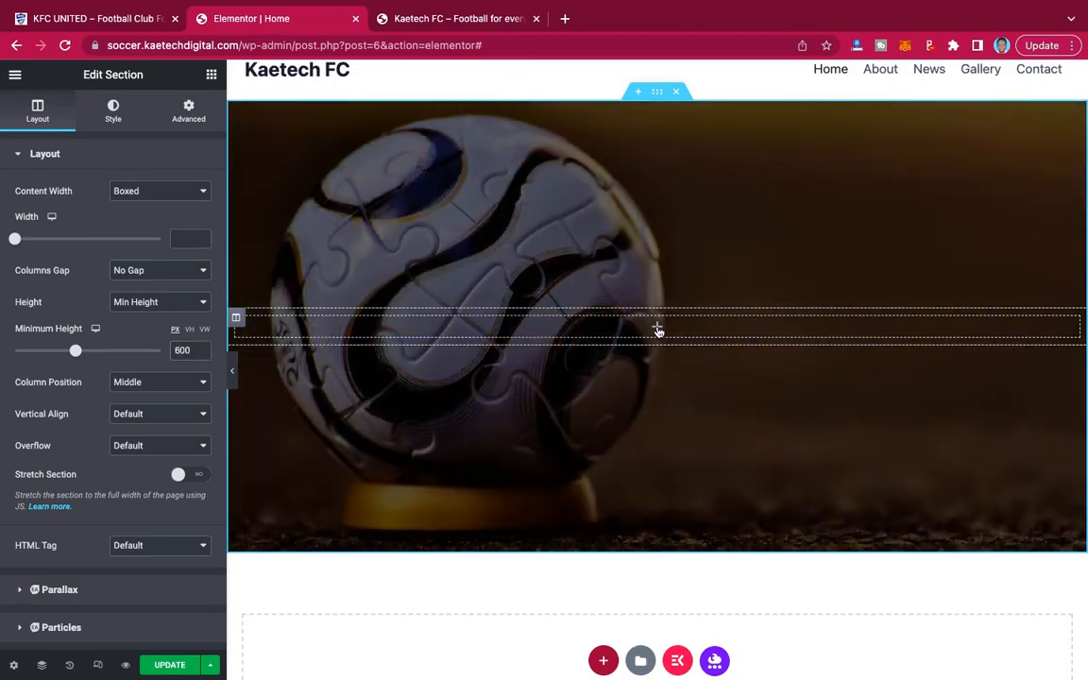
# Add a centered Heading widget to the hero section with the demo site's title, "KAETECH FOOTBALL CLUB".
pyautogui.click(657, 328)
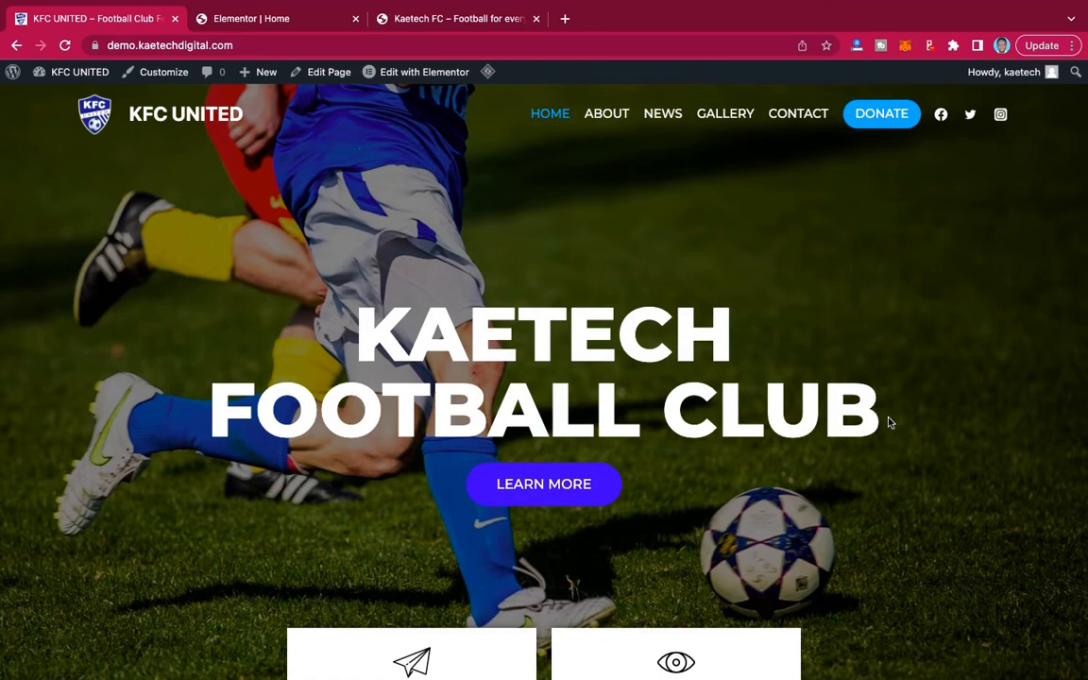
pyautogui.tripleClick(870, 424)
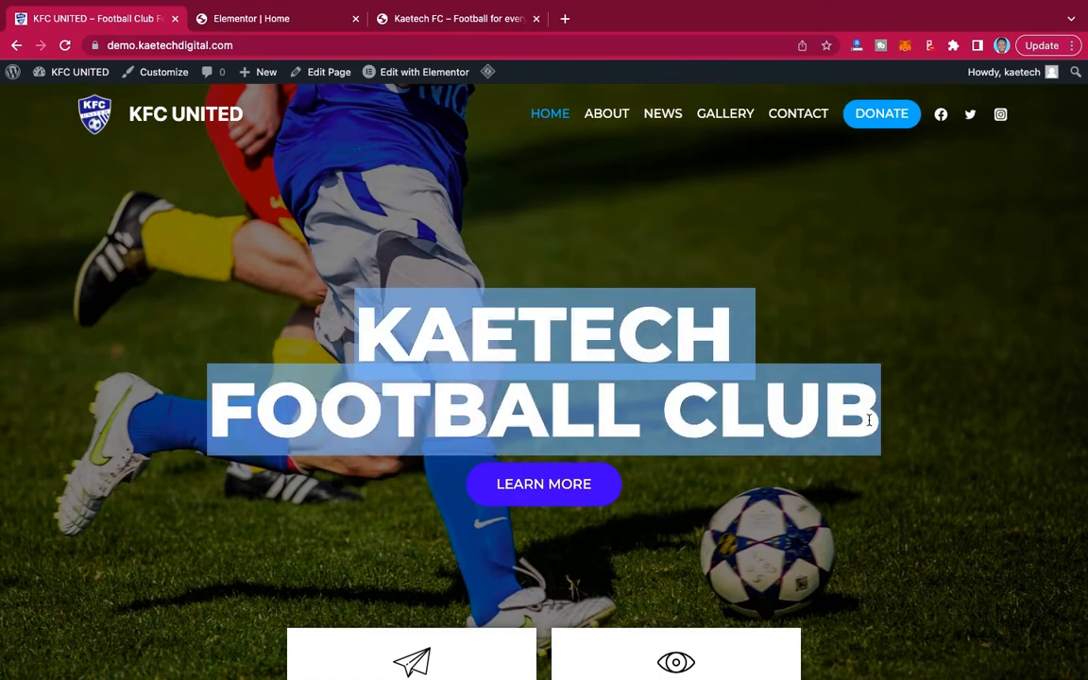
pyautogui.click(266, 20)
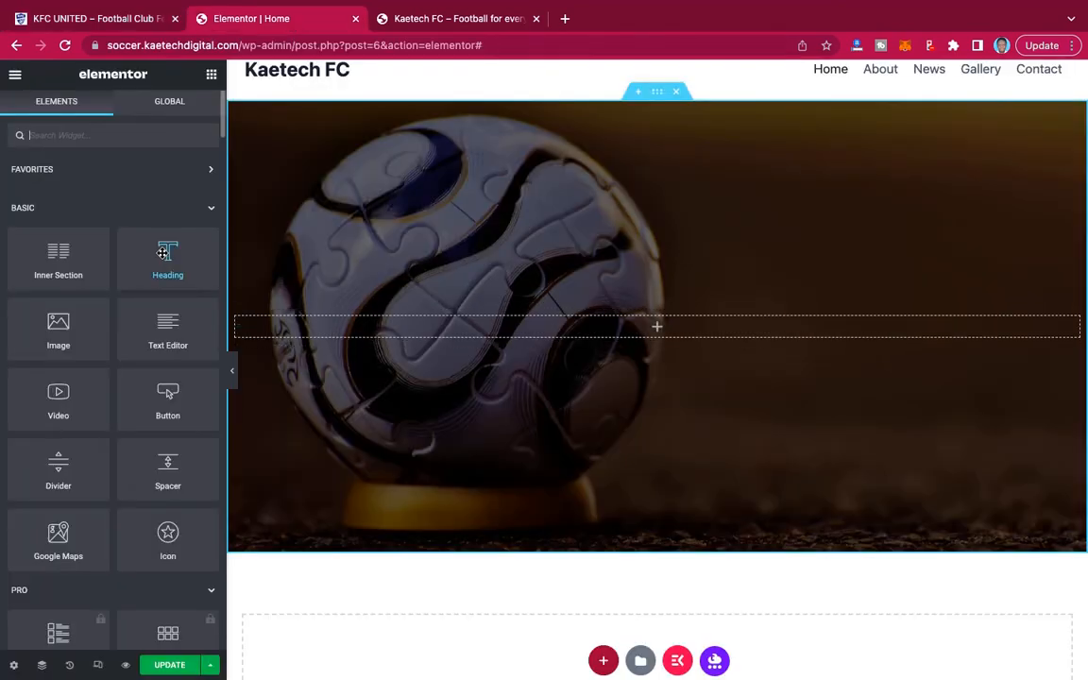
pyautogui.moveTo(168, 253); pyautogui.dragTo(666, 330)
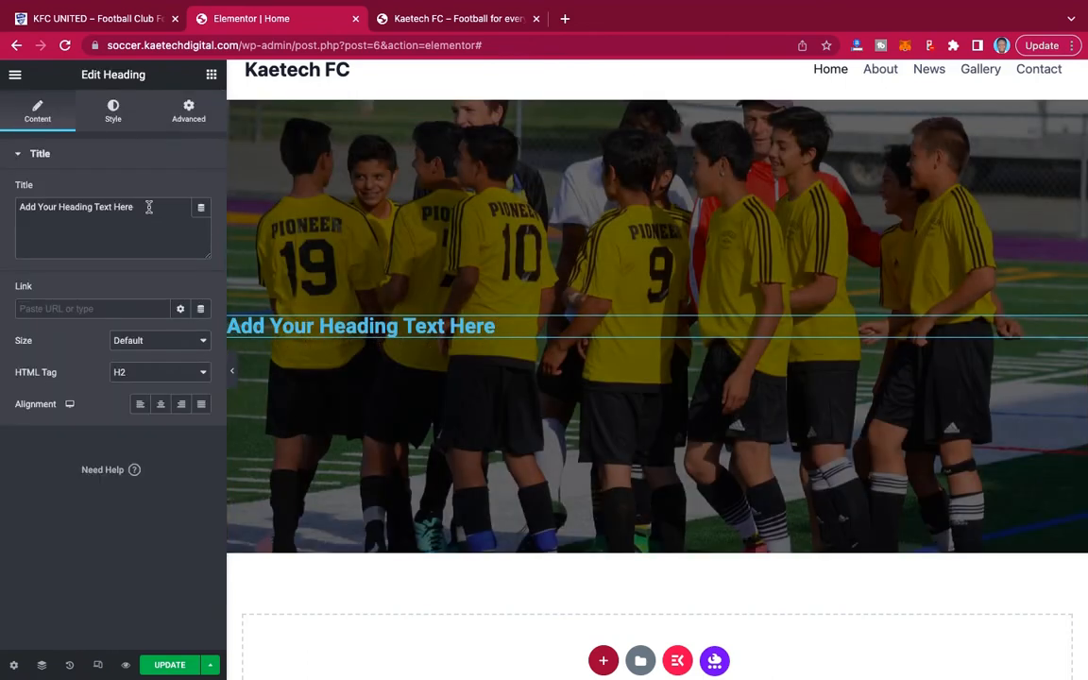
pyautogui.moveTo(148, 207); pyautogui.dragTo(2, 207)
pyautogui.write('KAETECH FOOTBALL CLUB')
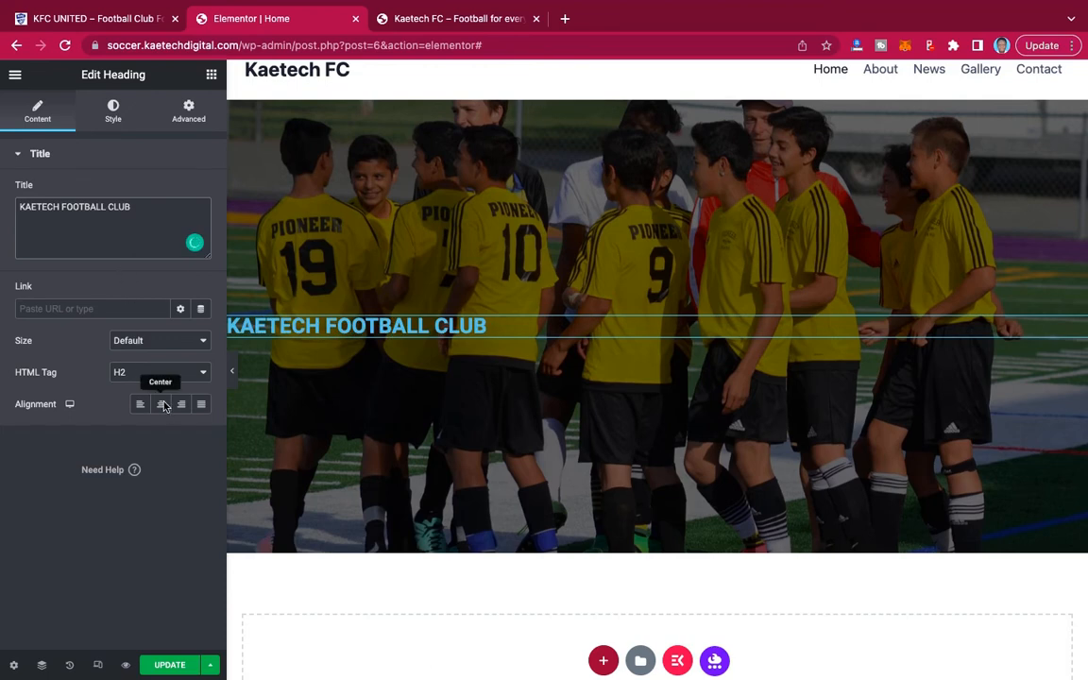
pyautogui.click(160, 403)
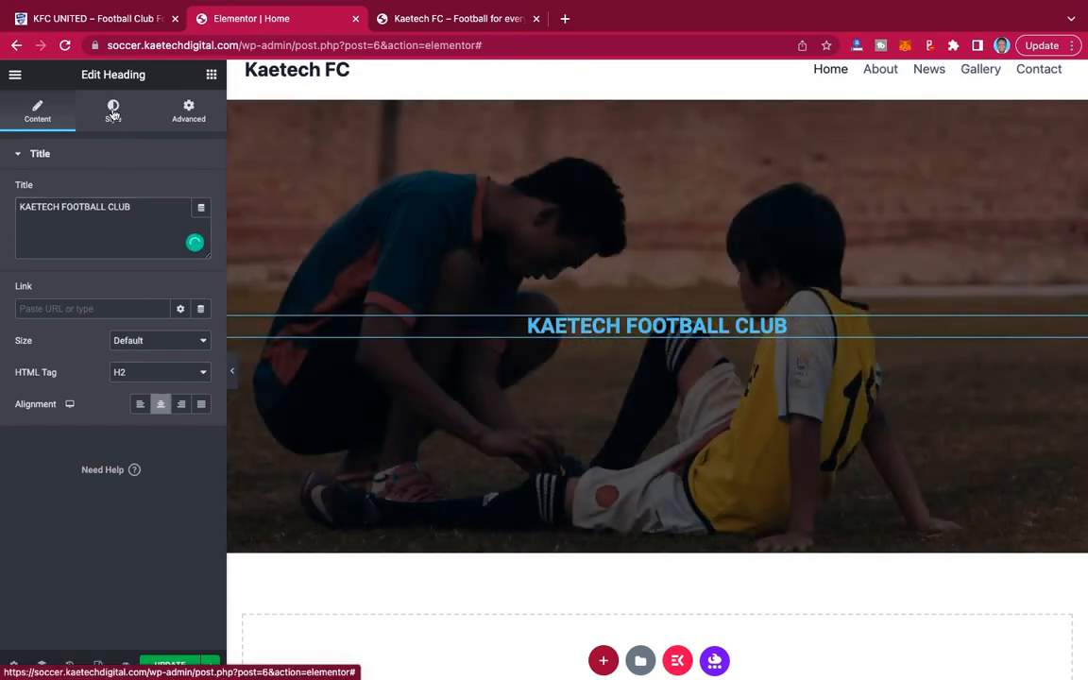
pyautogui.click(112, 111)
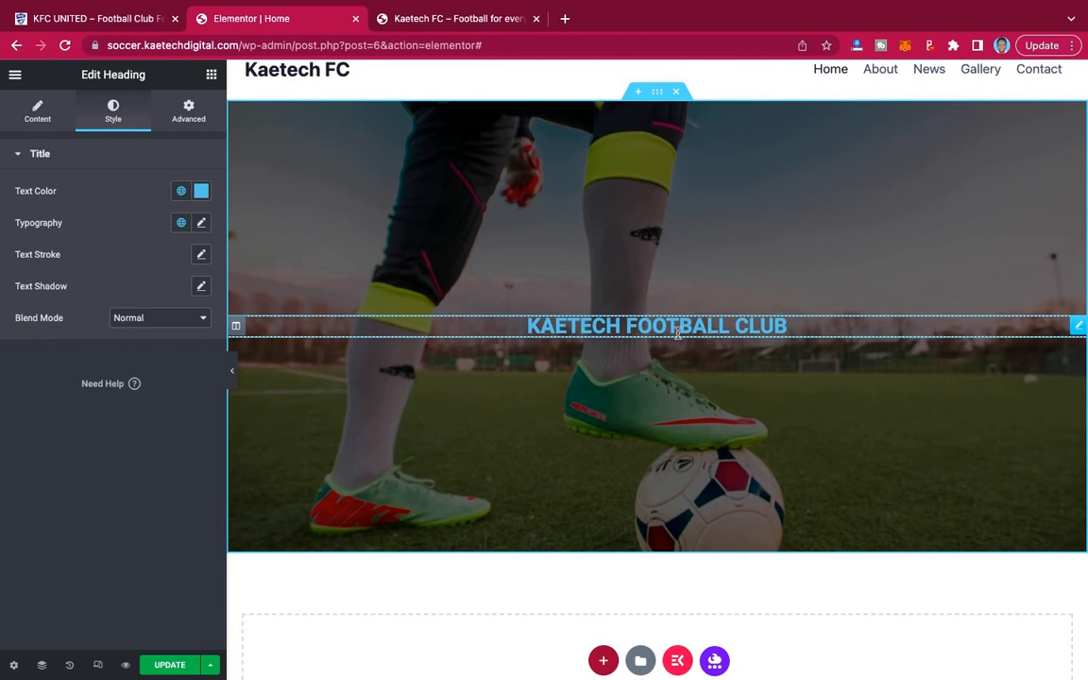
# Limit the hero section's boxed content width, trying 900 first and settling on 800.
pyautogui.click(658, 95)
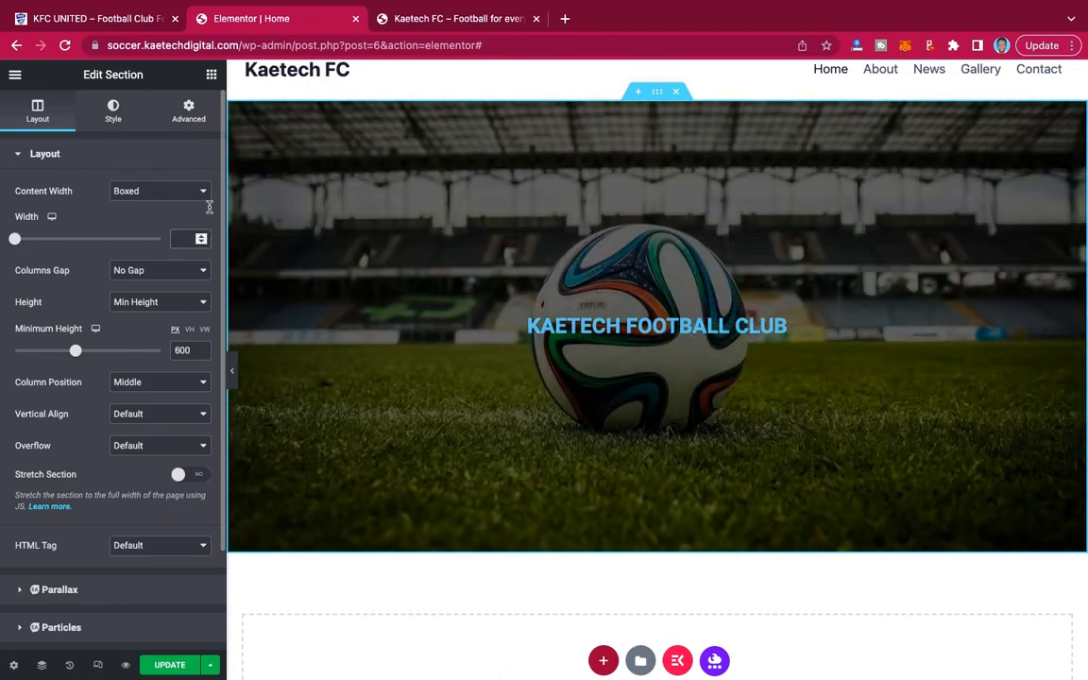
pyautogui.write('9-')
pyautogui.press('BackSpace')
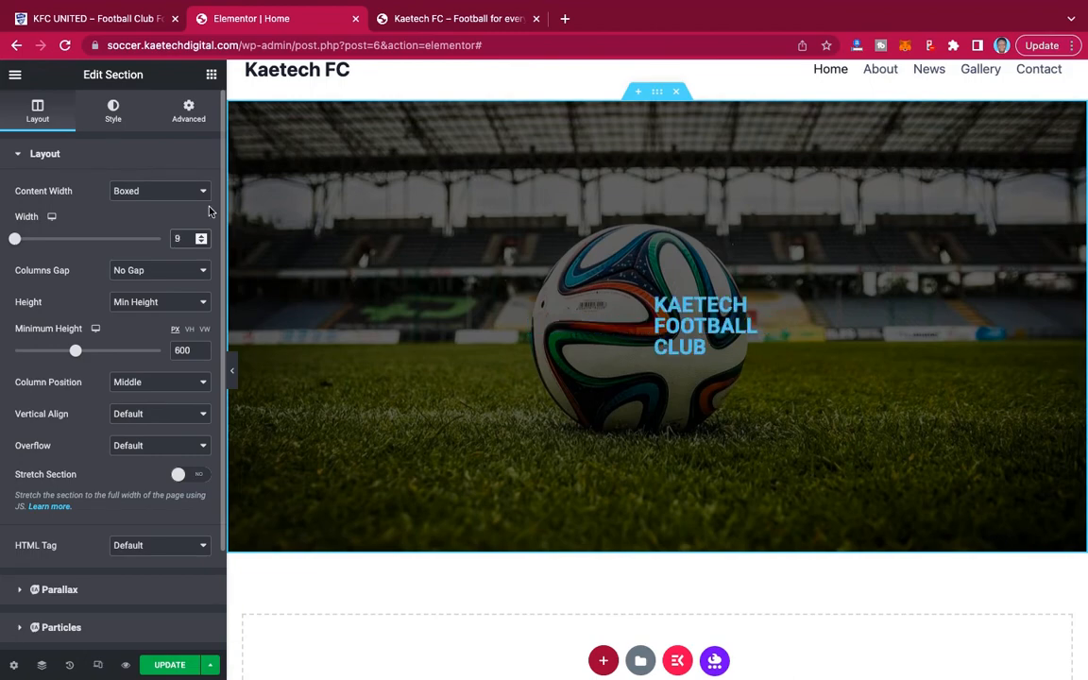
pyautogui.write('00')
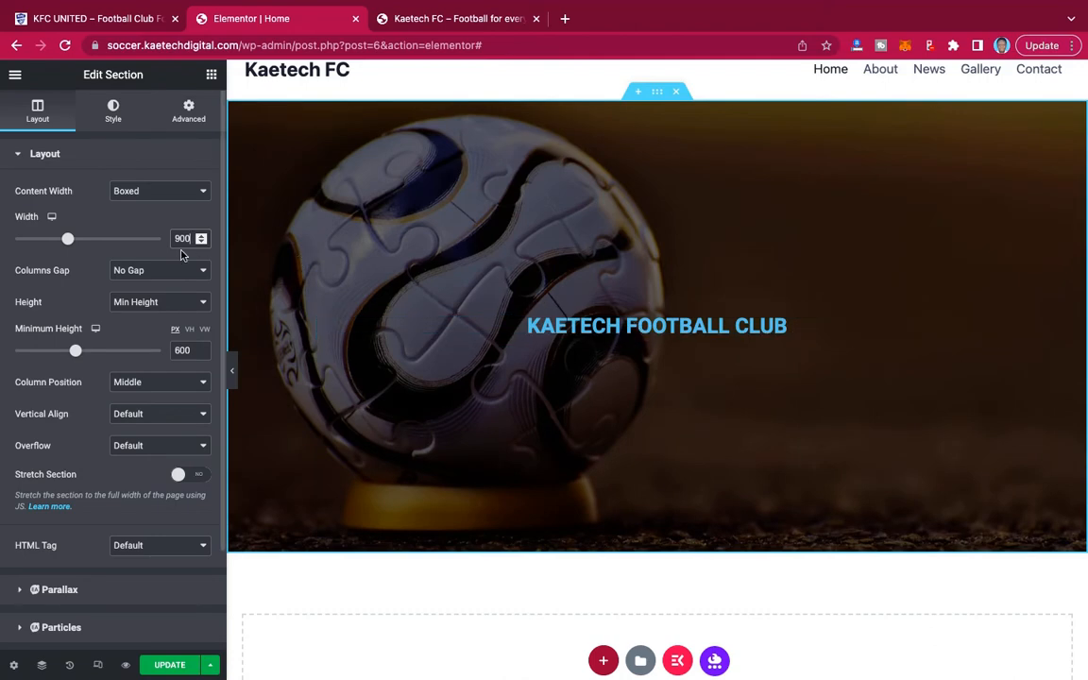
pyautogui.write('8')
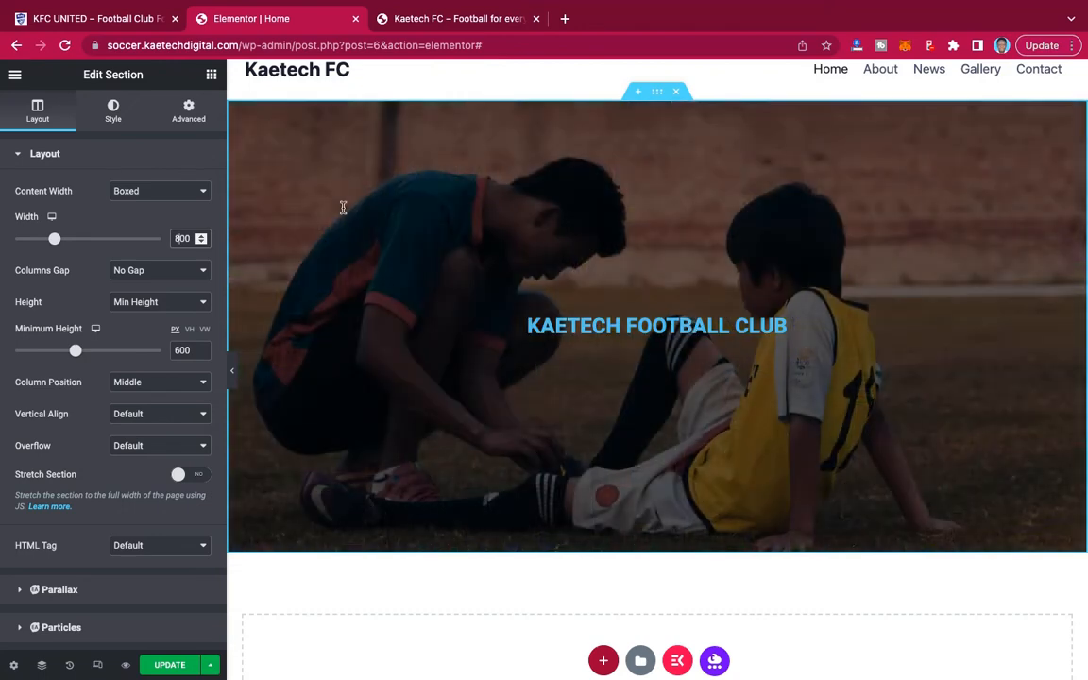
# Change the hero heading's text color to white (#FFFFFF).
pyautogui.click(643, 326)
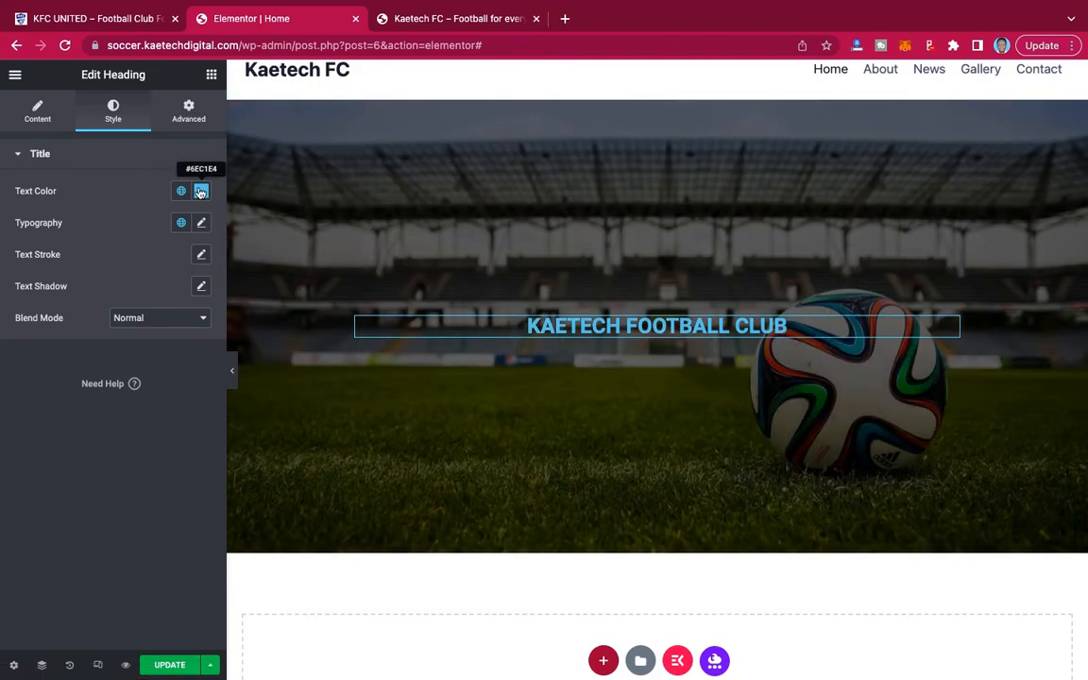
pyautogui.click(201, 191)
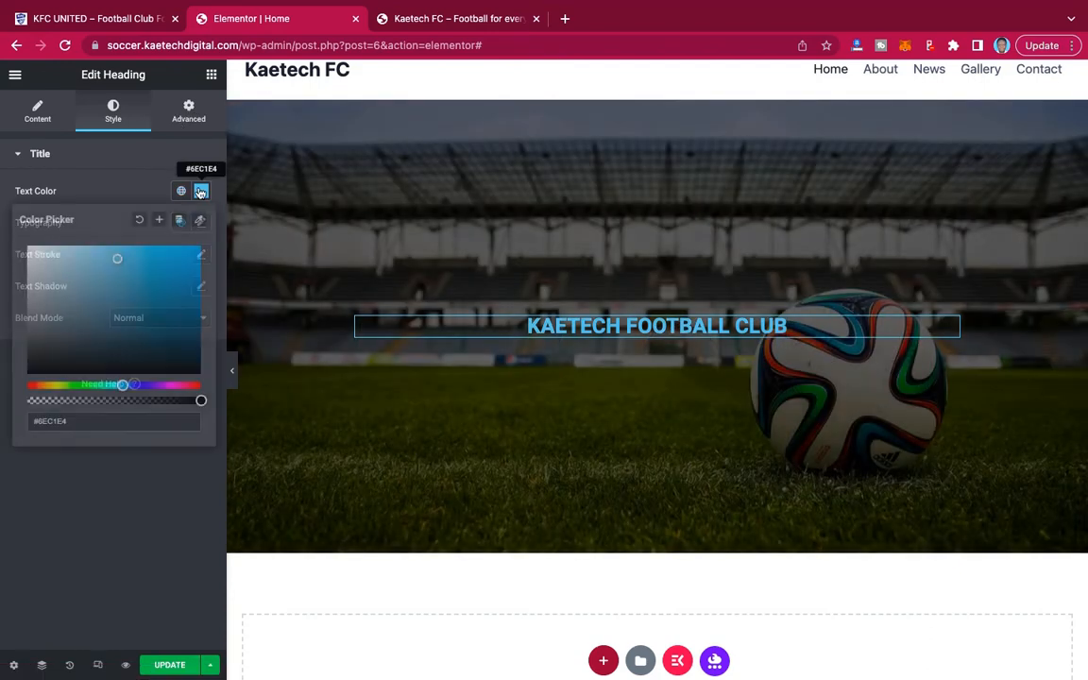
pyautogui.moveTo(34, 248); pyautogui.dragTo(11, 229)
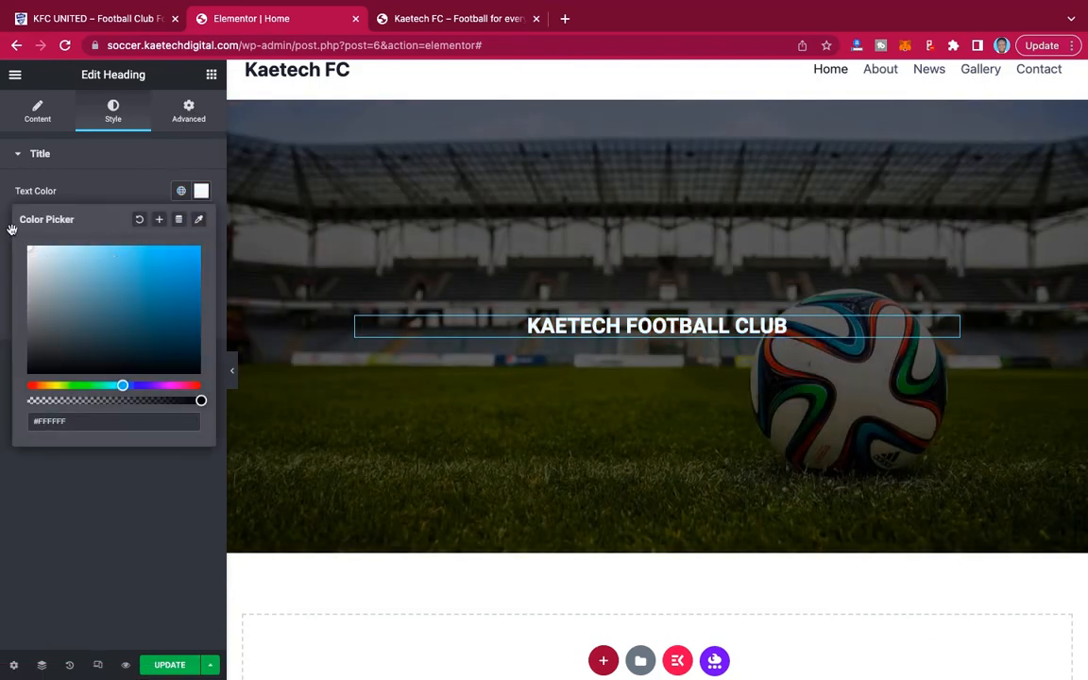
pyautogui.click(109, 187)
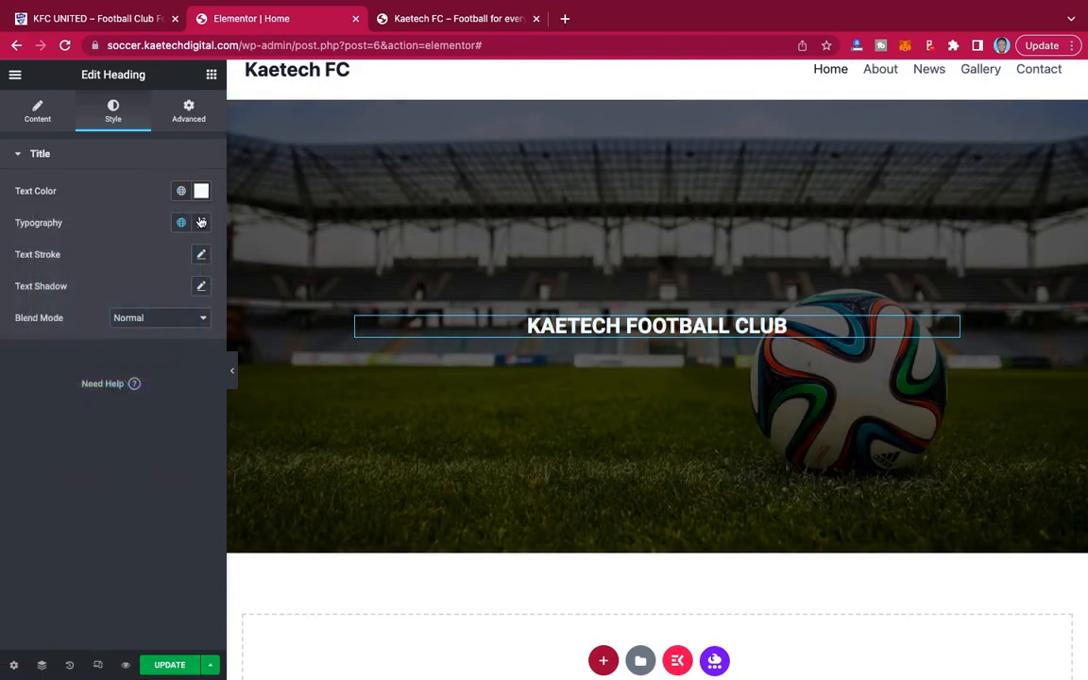
# Set the hero heading's typography to the Montserrat font family at a size of 90 px.
pyautogui.click(201, 222)
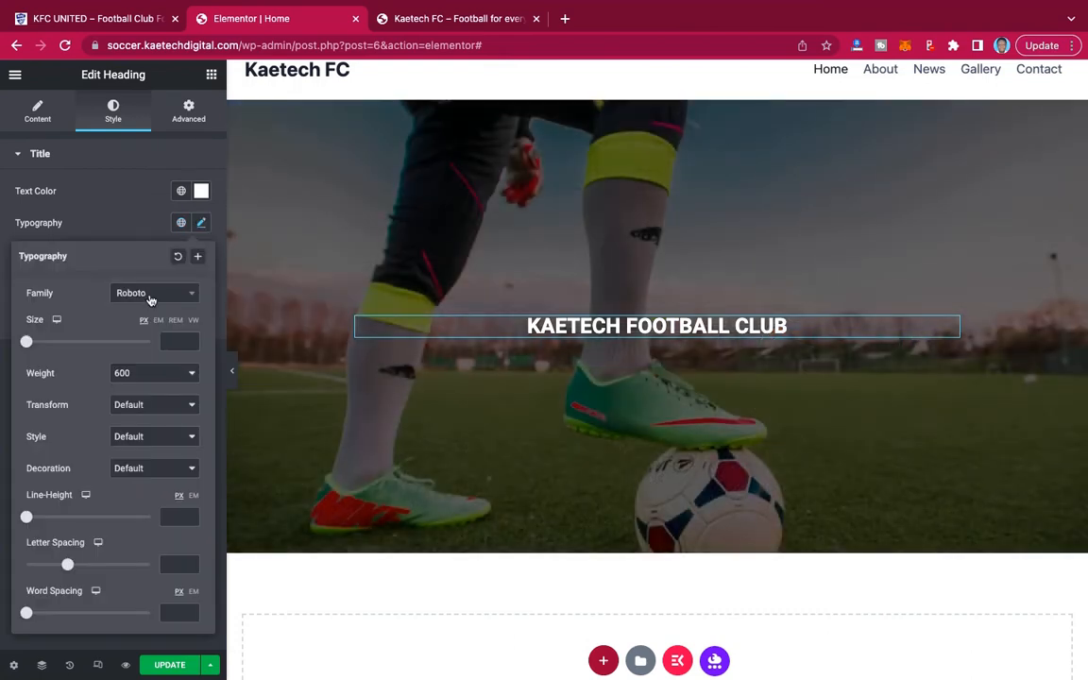
pyautogui.click(149, 298)
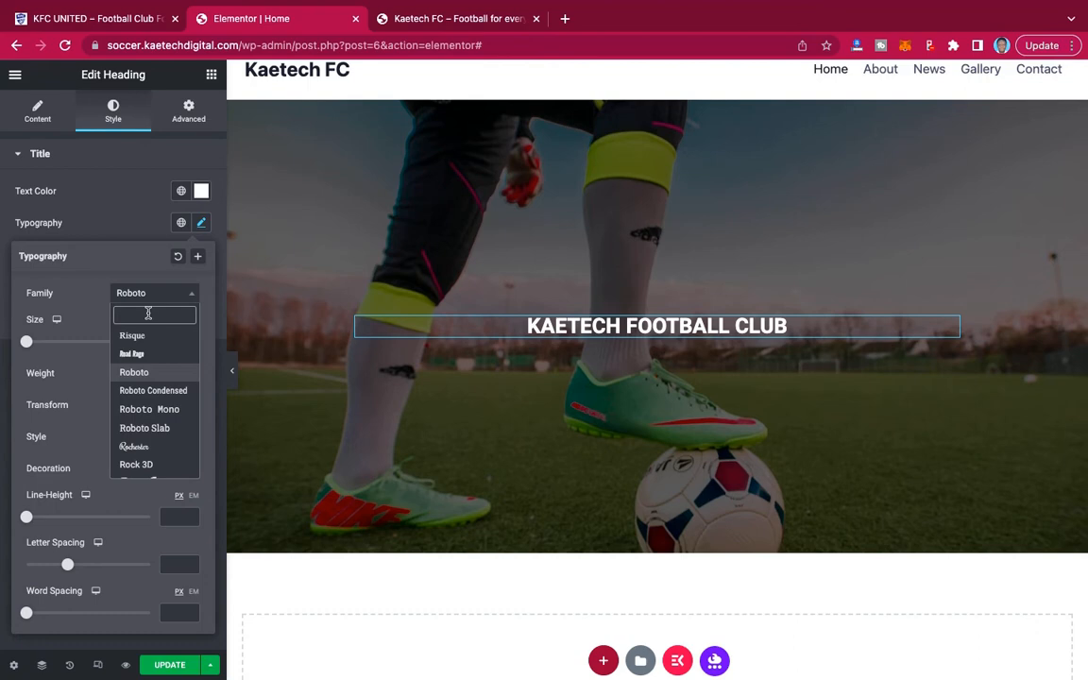
pyautogui.write('MONTS')
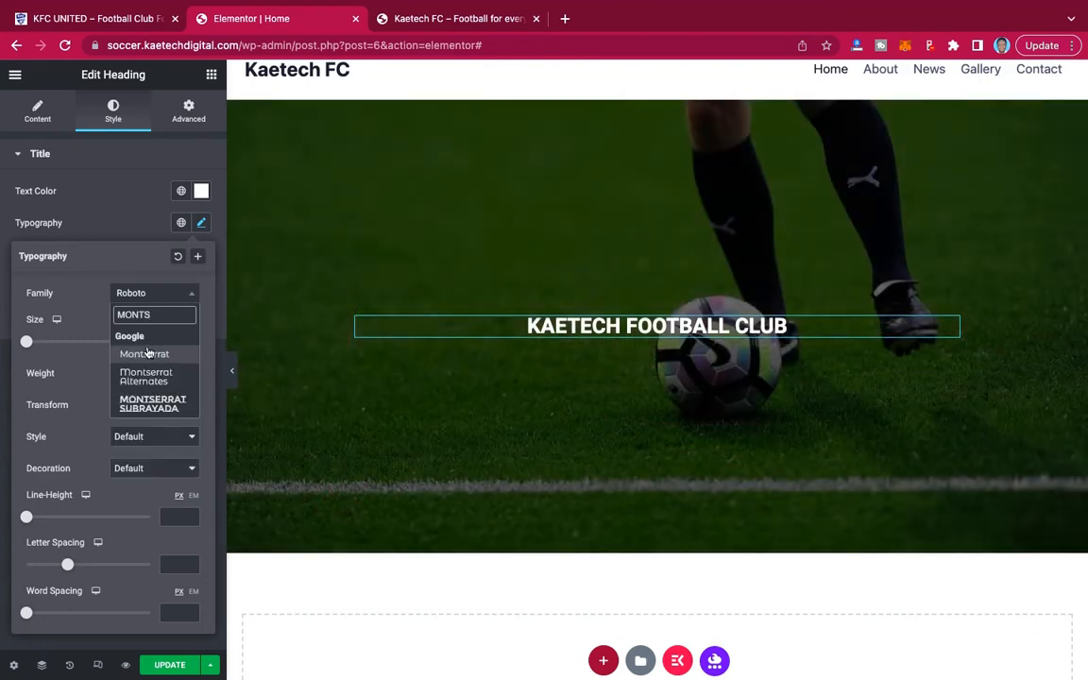
pyautogui.click(146, 353)
pyautogui.click(175, 340)
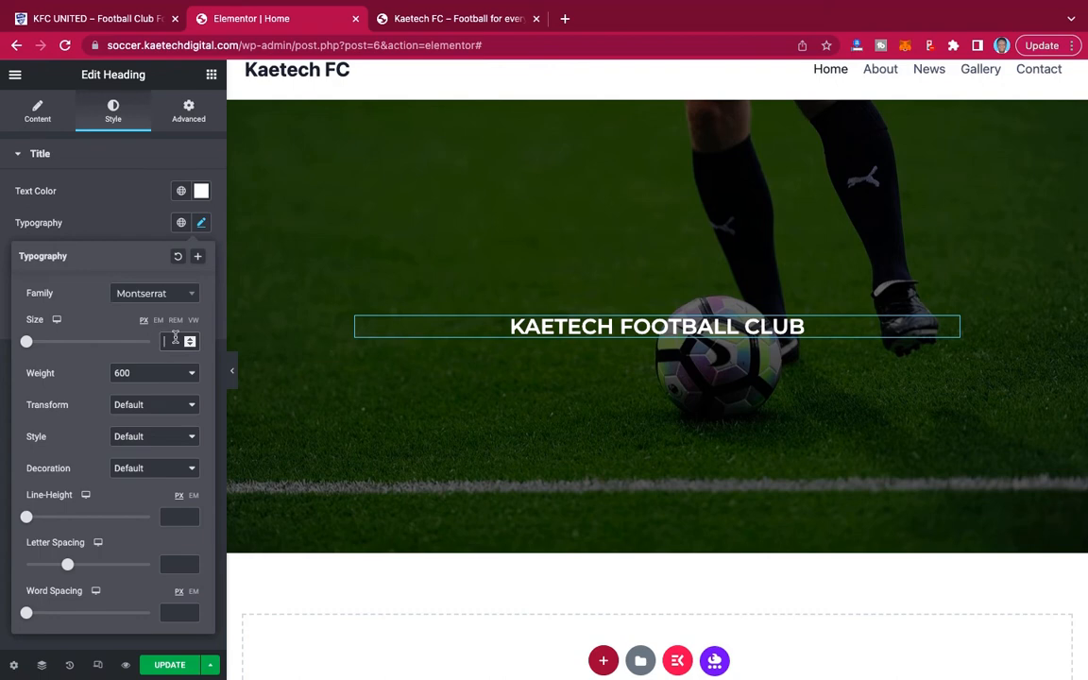
pyautogui.write('90')
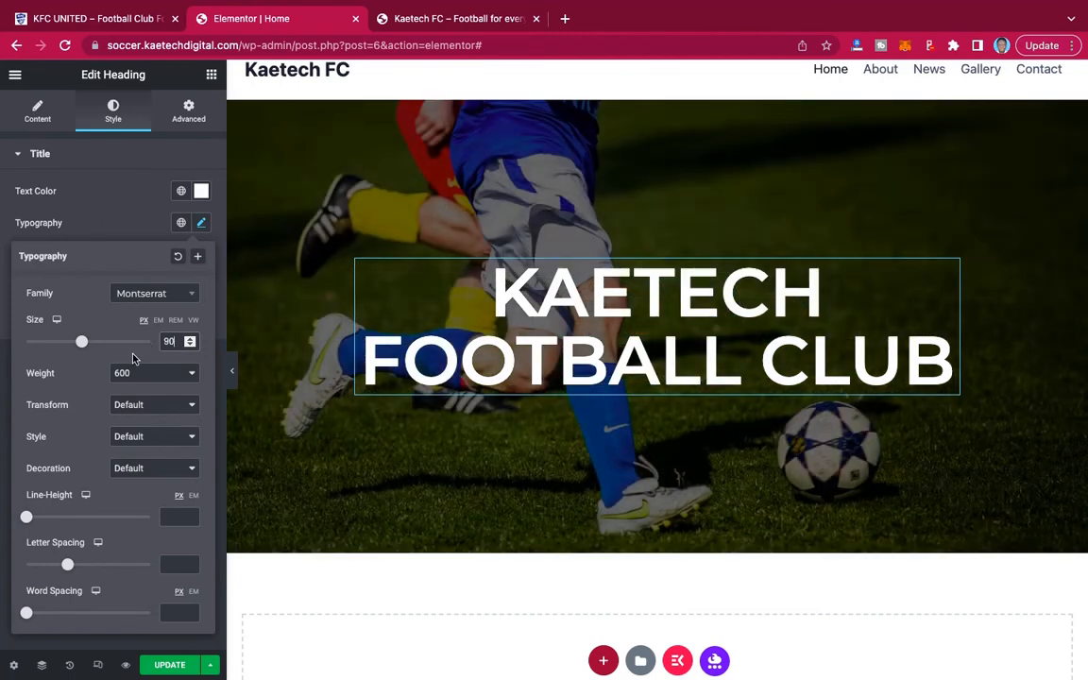
# Adjust the hero heading's font weight, trying 800 and settling on 700.
pyautogui.click(150, 376)
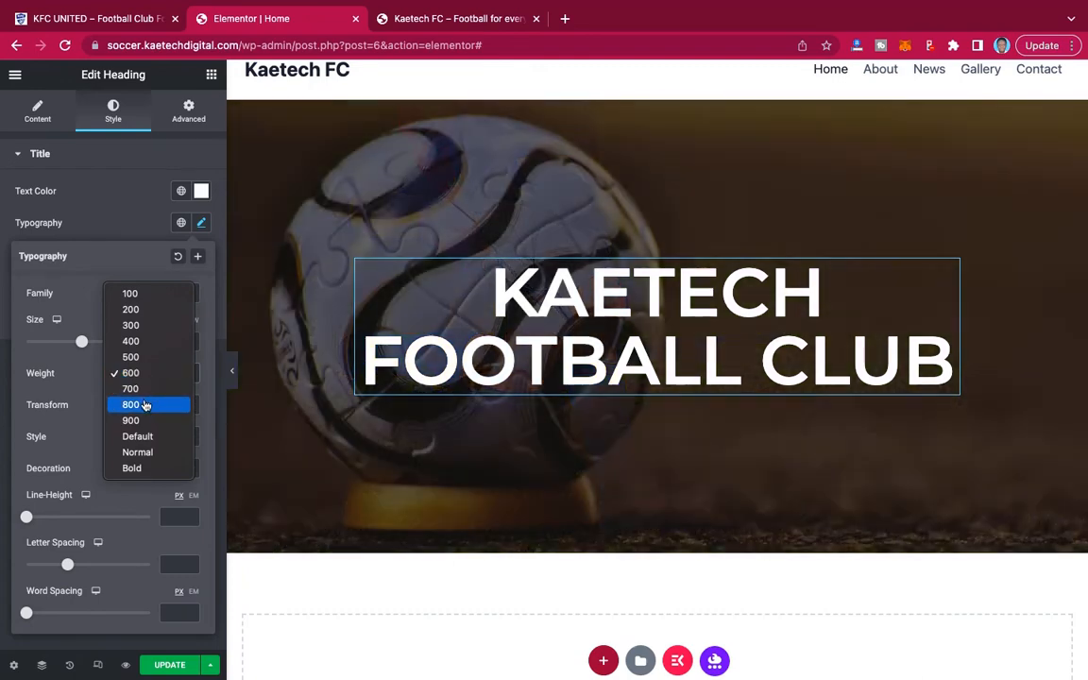
pyautogui.click(144, 404)
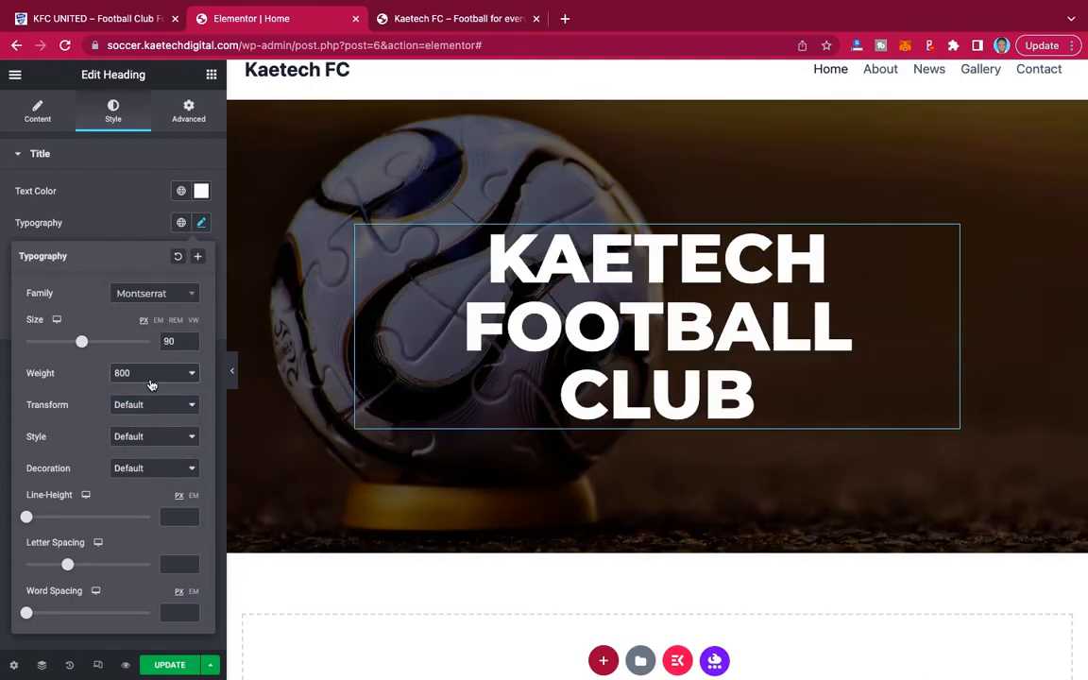
pyautogui.click(151, 371)
pyautogui.click(153, 357)
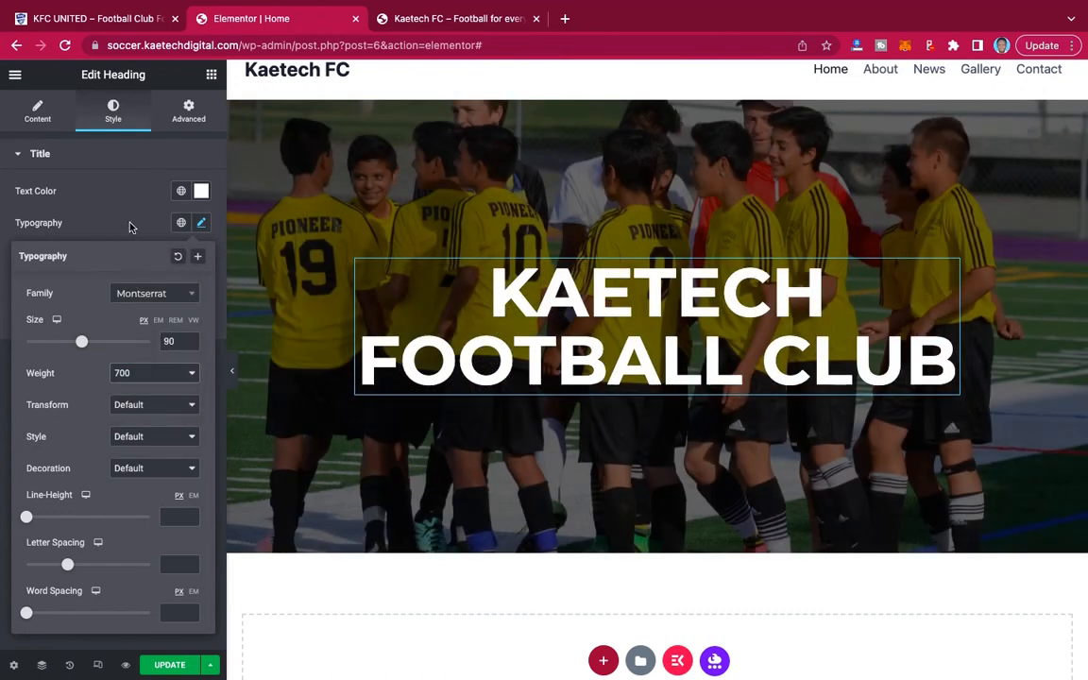
pyautogui.click(126, 224)
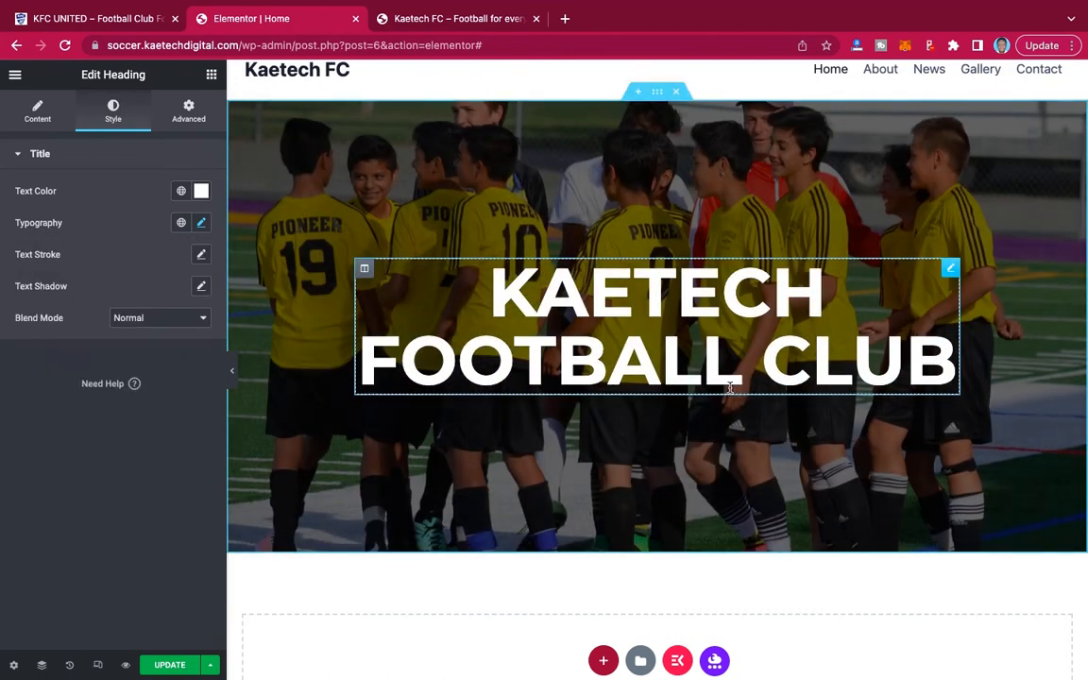
# Check the demo site's hero, and add a center-aligned Button widget below the hero heading.
pyautogui.click(110, 21)
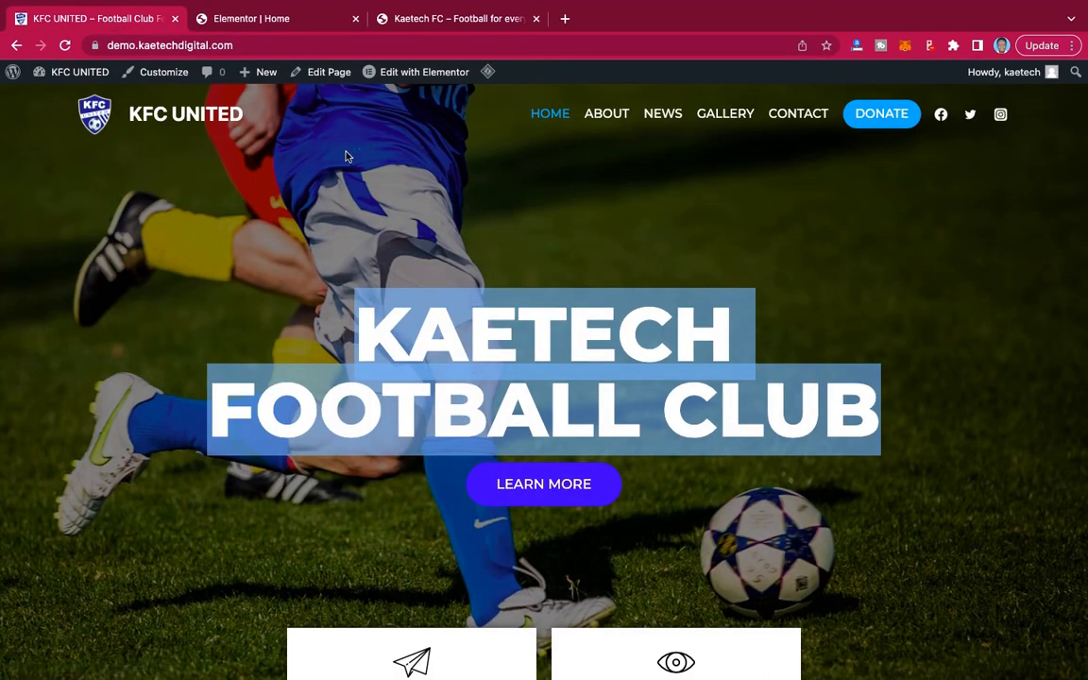
pyautogui.click(256, 19)
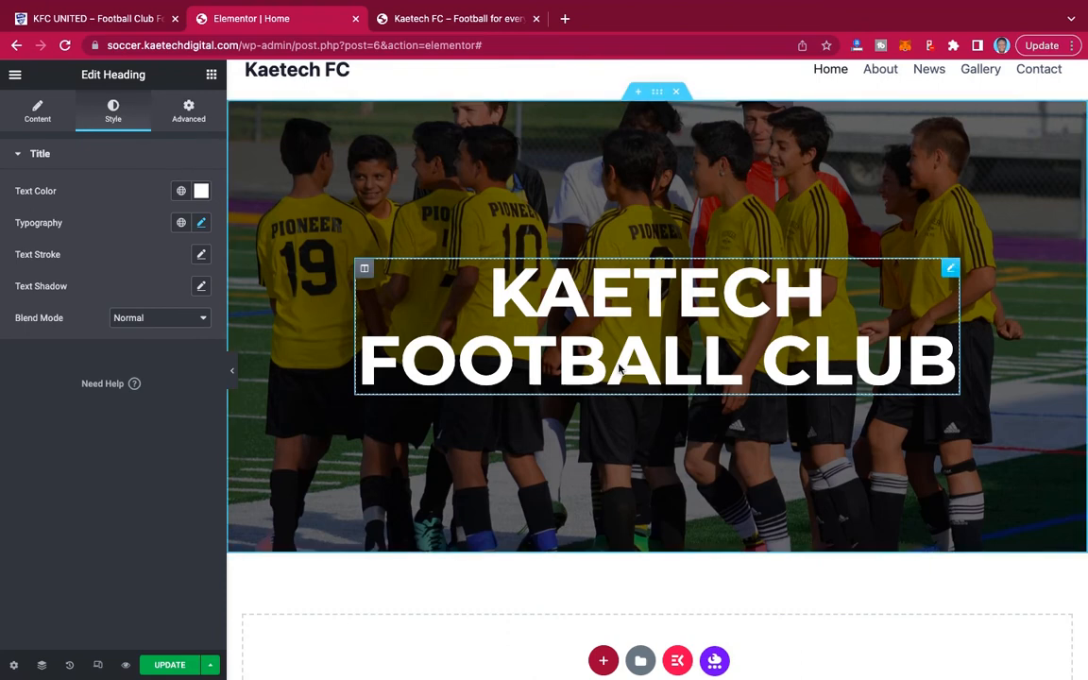
pyautogui.click(211, 75)
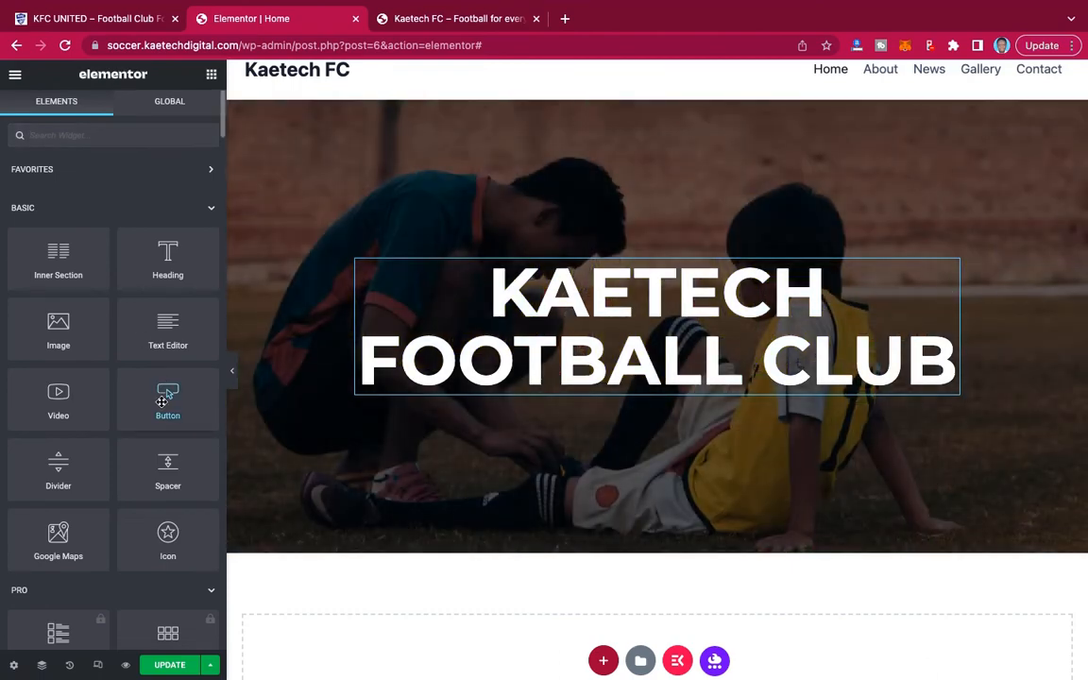
pyautogui.moveTo(162, 401); pyautogui.dragTo(680, 378)
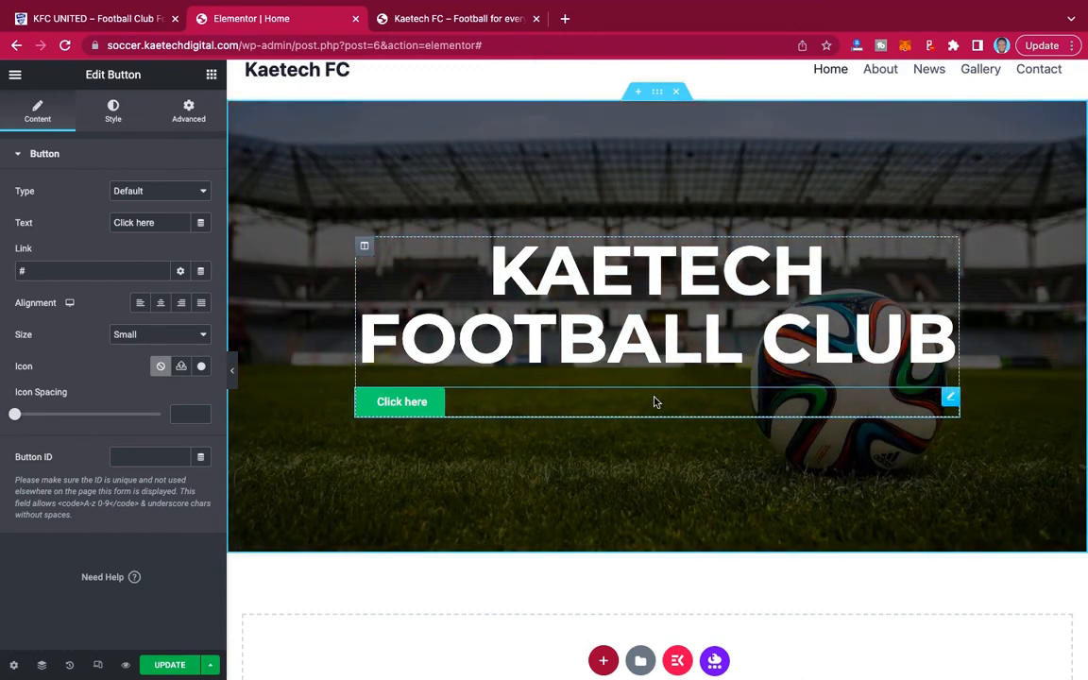
pyautogui.click(161, 303)
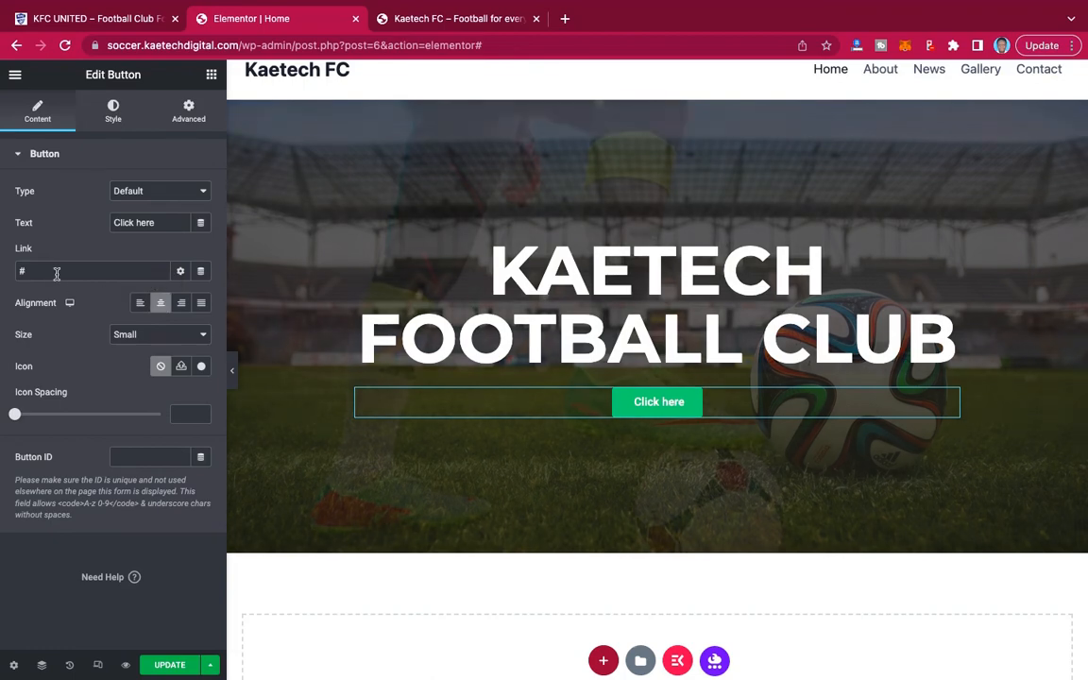
# Check the demo site's hero button, and link the hero button on the Home page to the About page.
pyautogui.moveTo(56, 272); pyautogui.dragTo(3, 272)
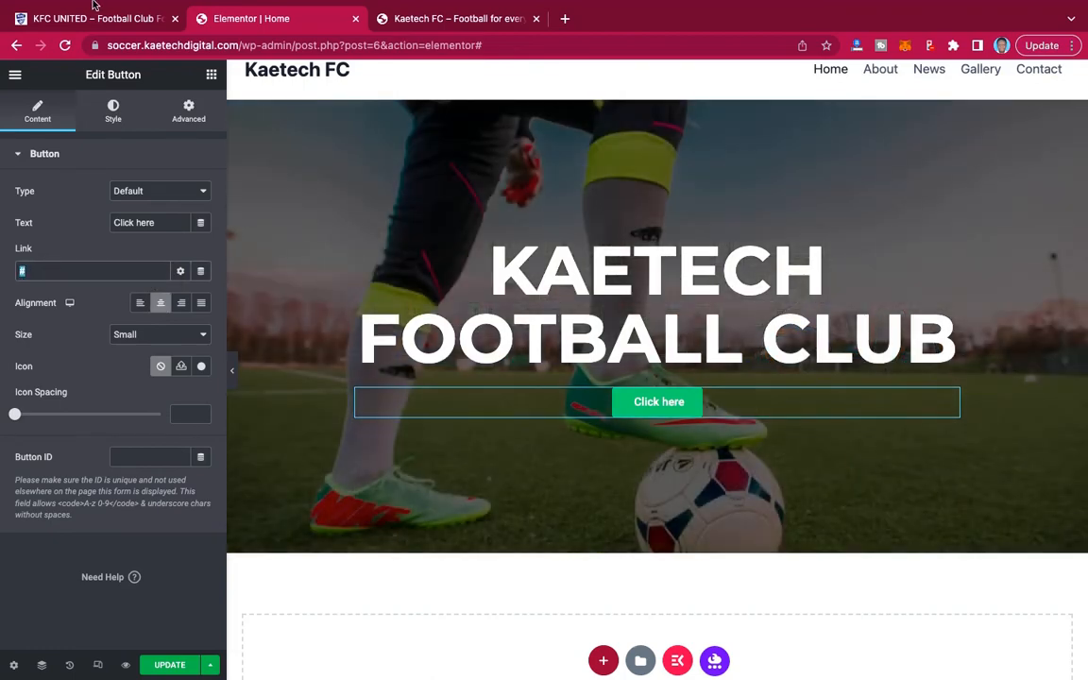
pyautogui.click(92, 21)
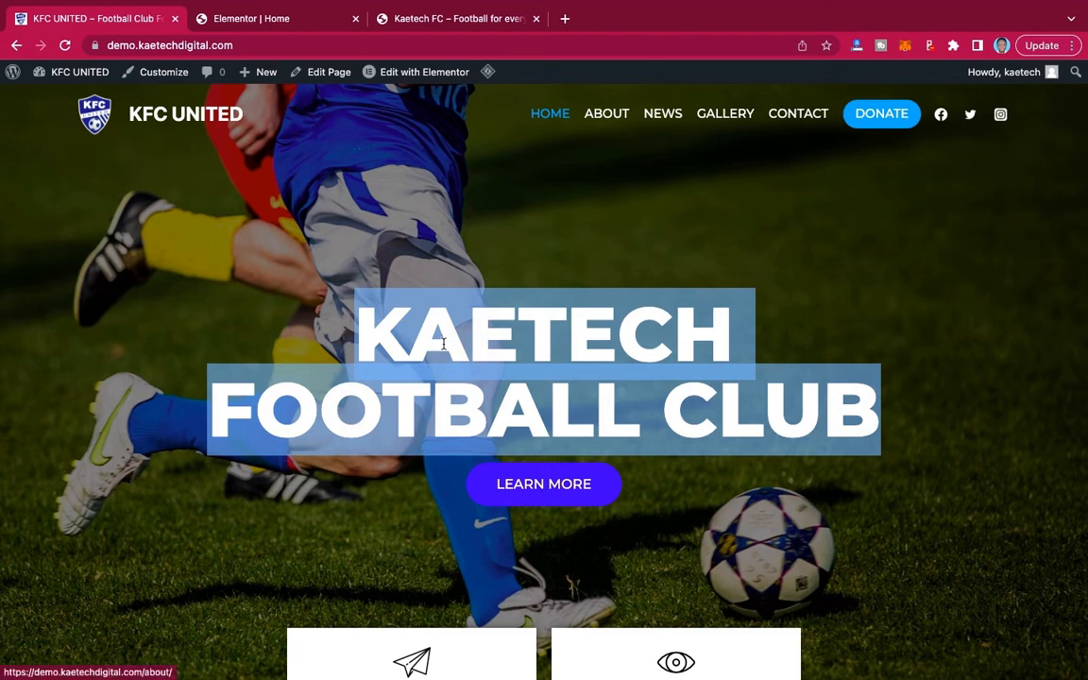
pyautogui.click(228, 18)
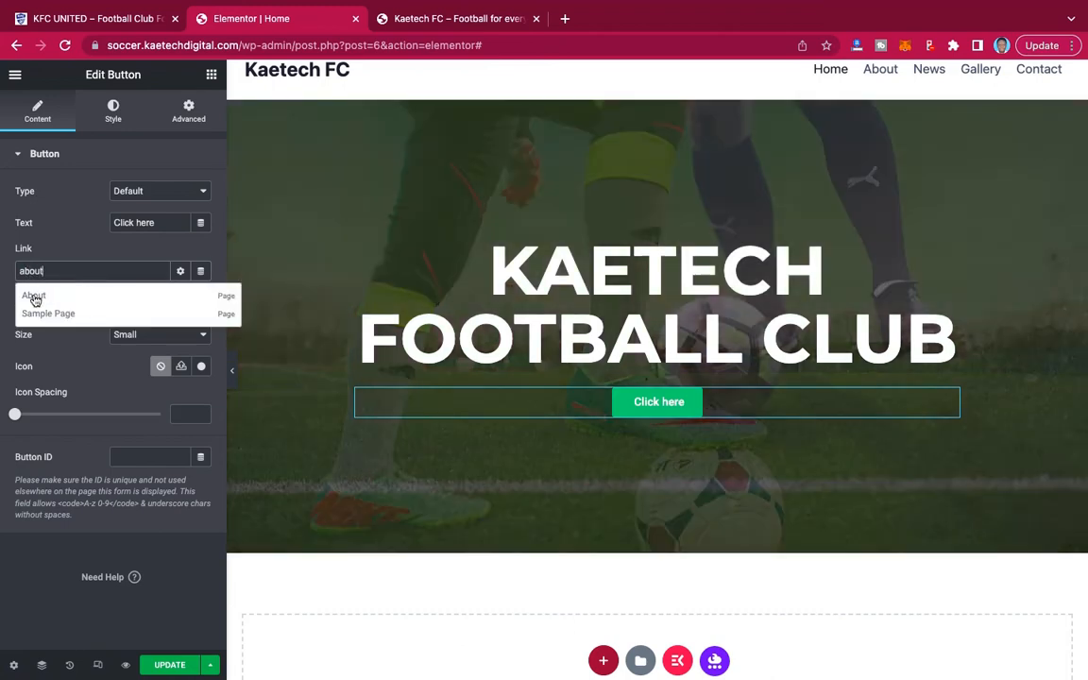
pyautogui.click(31, 293)
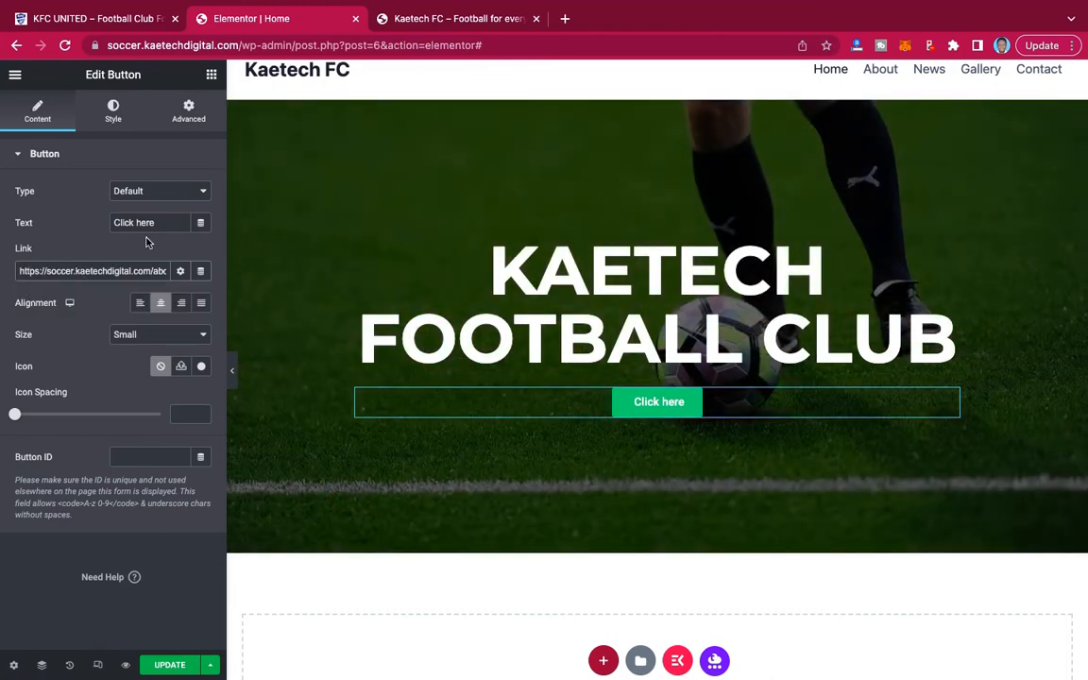
# Change the hero button's text to "LEARN MORE".
pyautogui.moveTo(156, 222); pyautogui.dragTo(76, 226)
pyautogui.write('LEARN ')
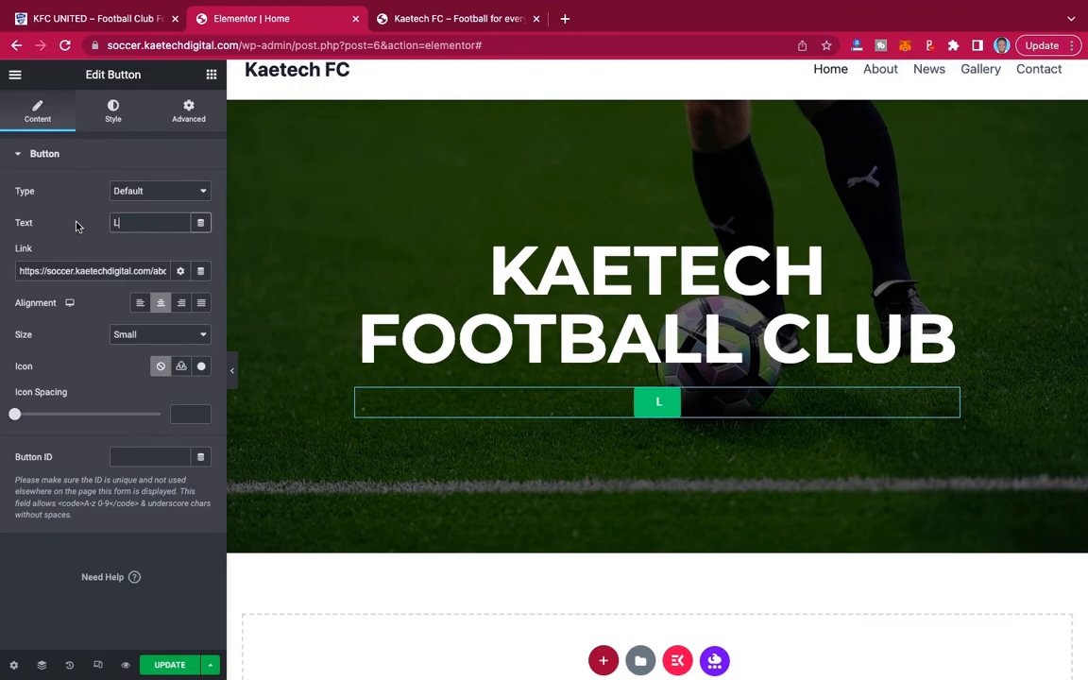
pyautogui.write('MORE')
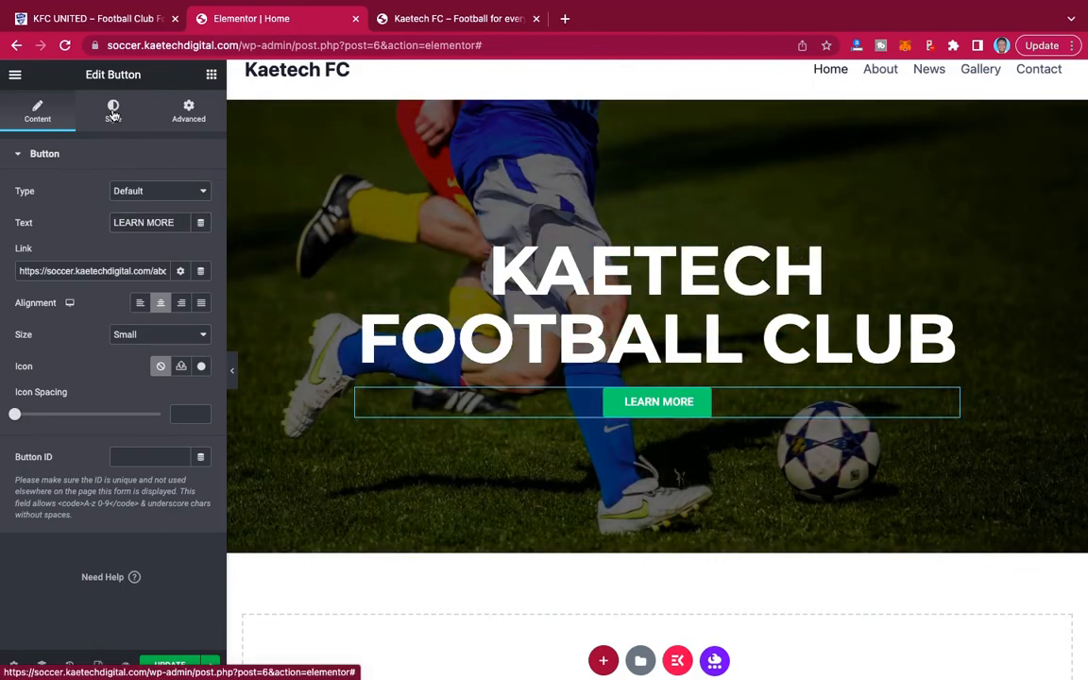
# Change the hero button's background color to a vivid blue (#0832E3).
pyautogui.click(112, 112)
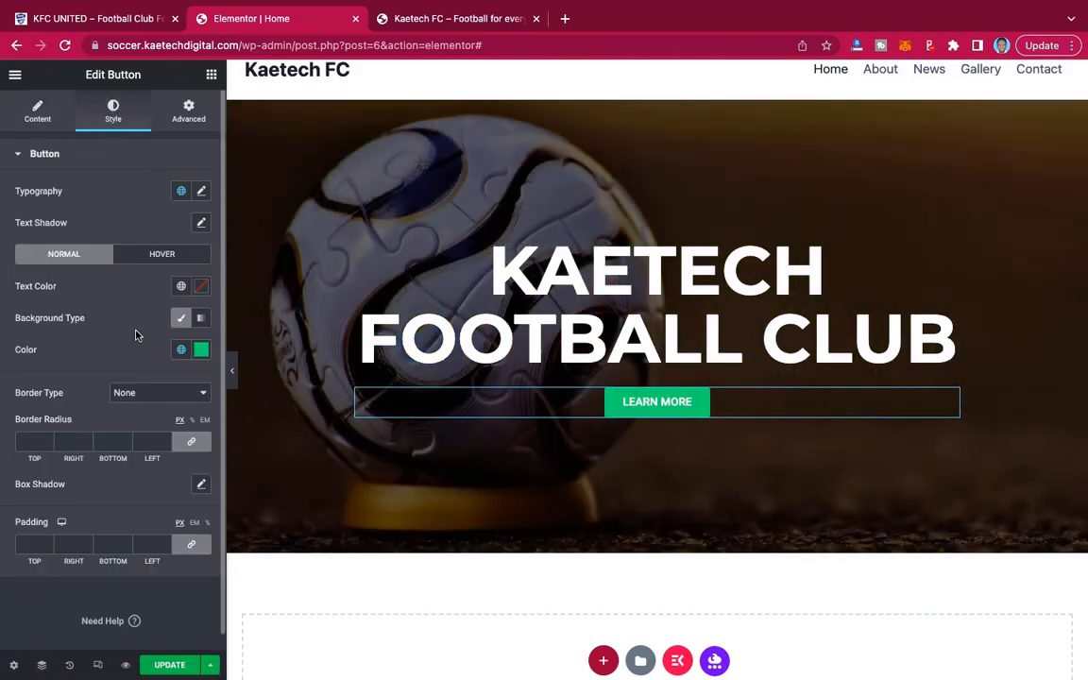
pyautogui.click(201, 351)
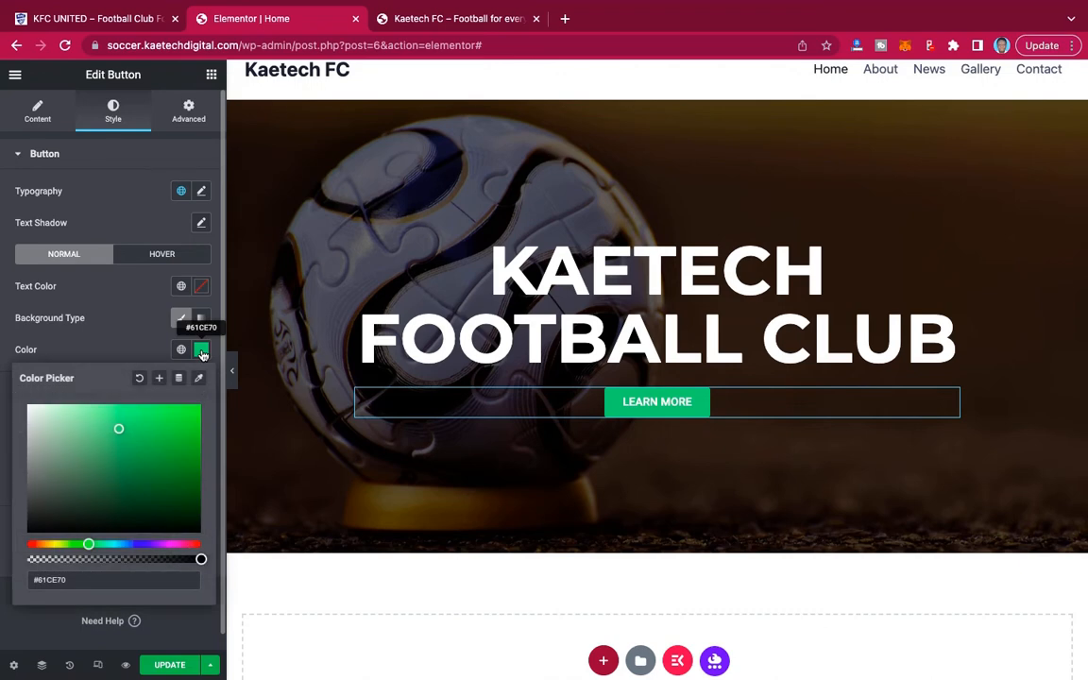
pyautogui.click(135, 546)
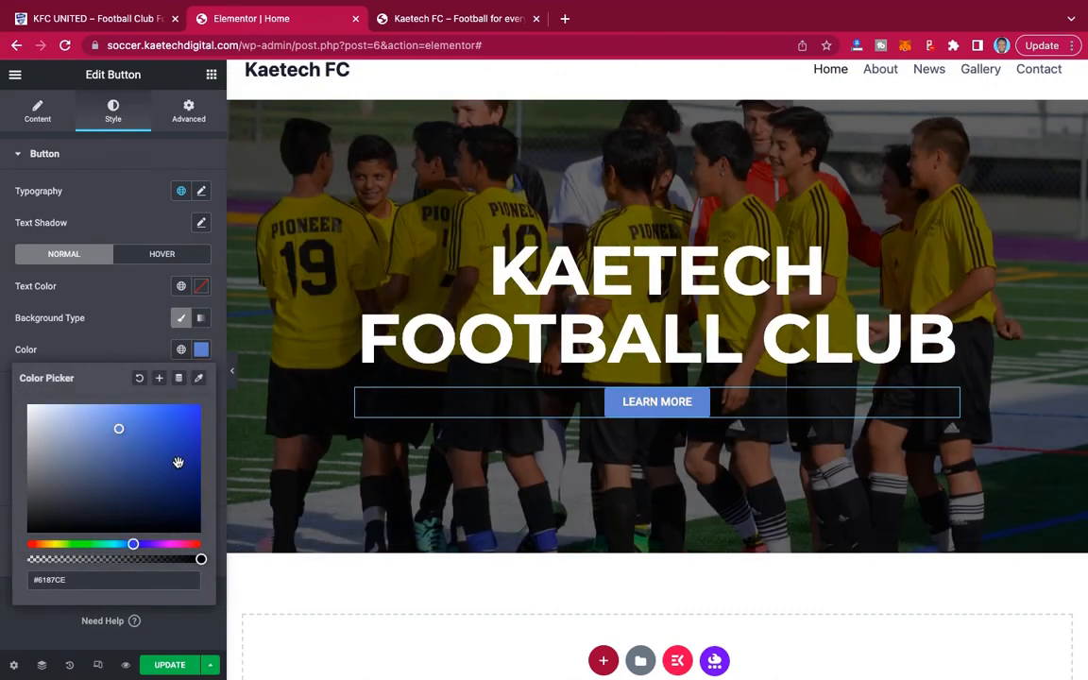
pyautogui.click(177, 463)
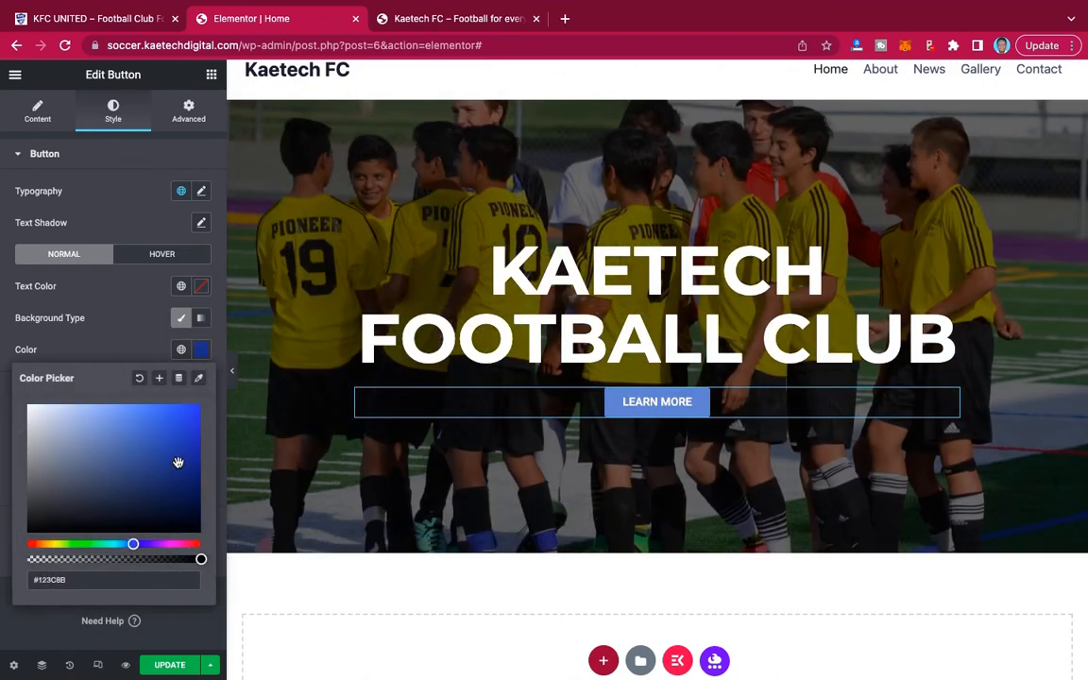
pyautogui.click(134, 545)
pyautogui.moveTo(134, 544); pyautogui.dragTo(137, 545)
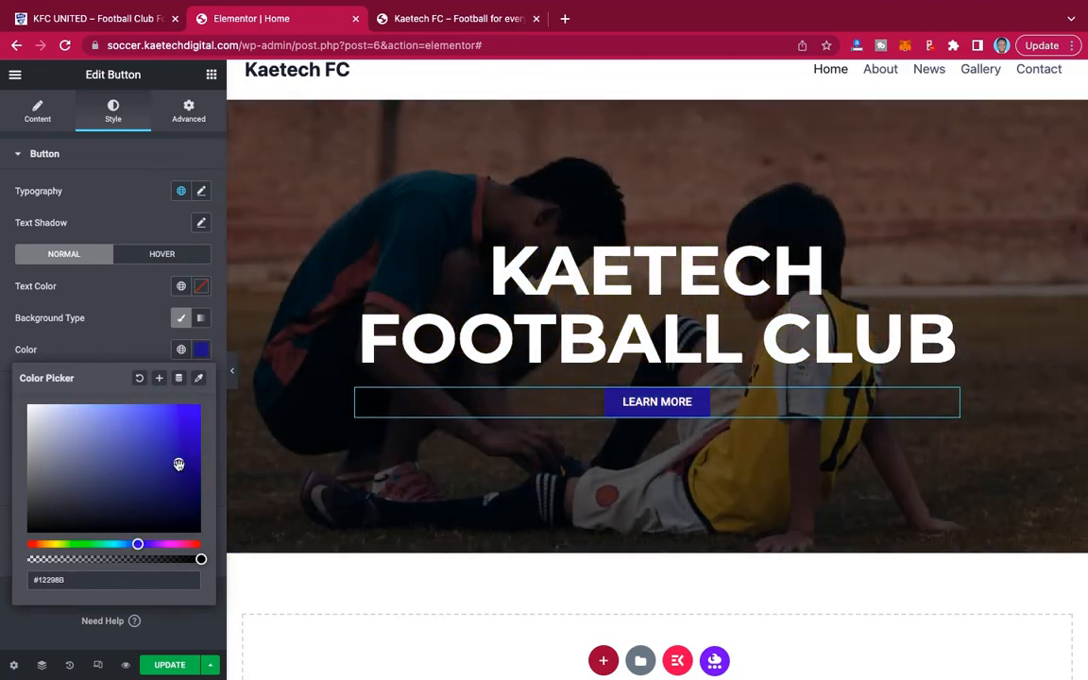
pyautogui.moveTo(177, 460); pyautogui.dragTo(194, 418)
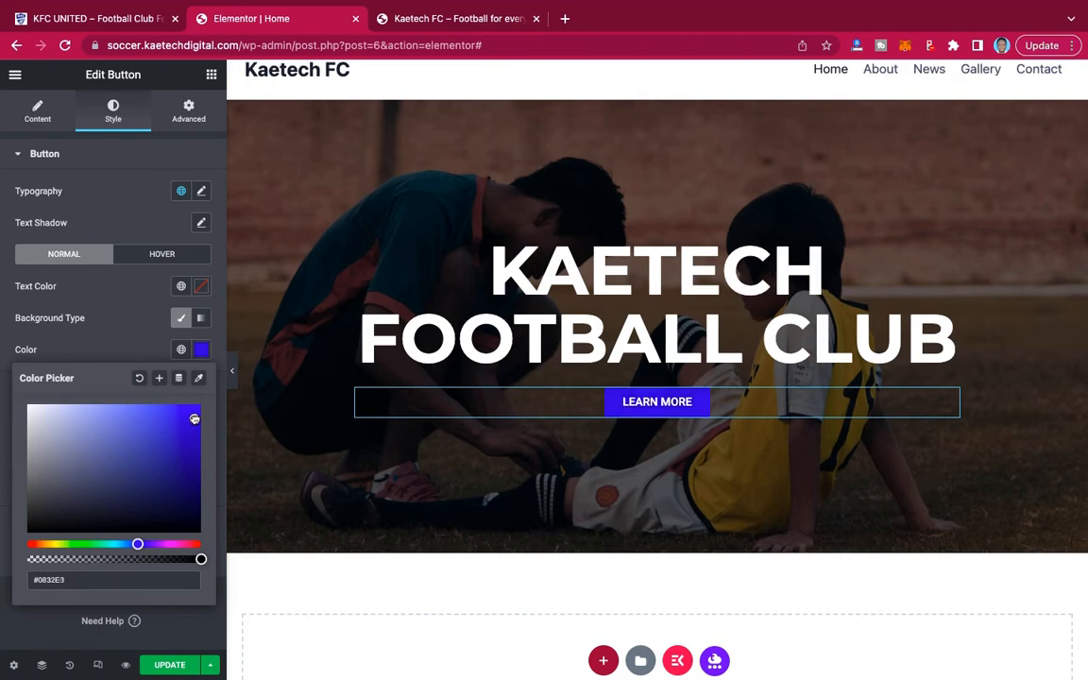
pyautogui.click(109, 335)
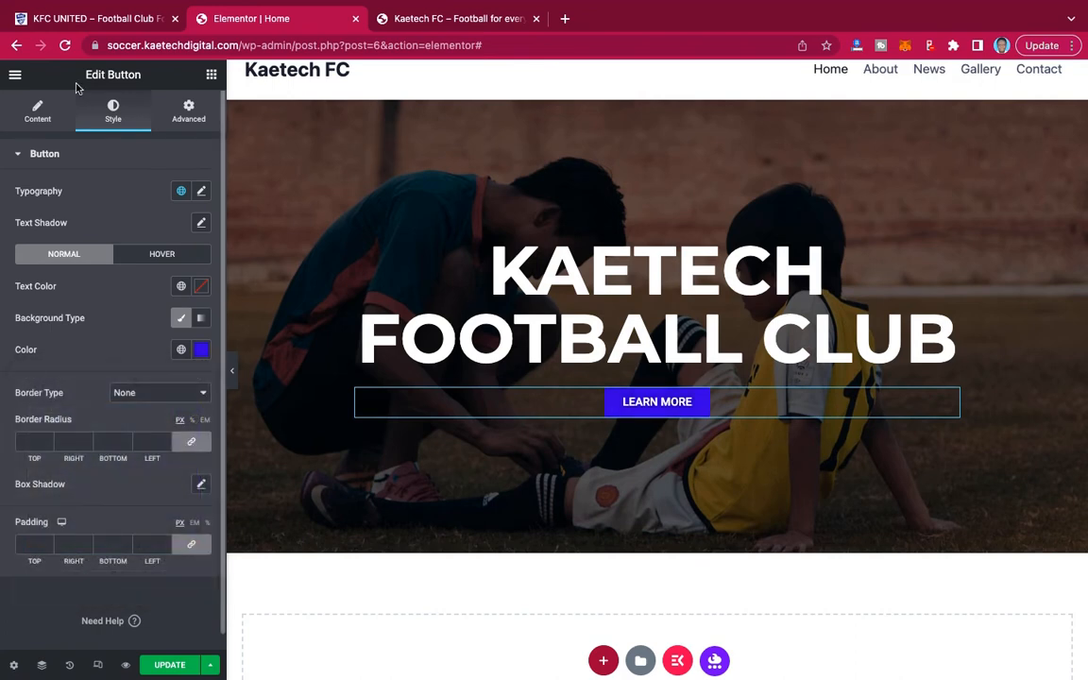
# Compare with the demo site's hero button, and set the hero button's font family to Montserrat.
pyautogui.click(78, 18)
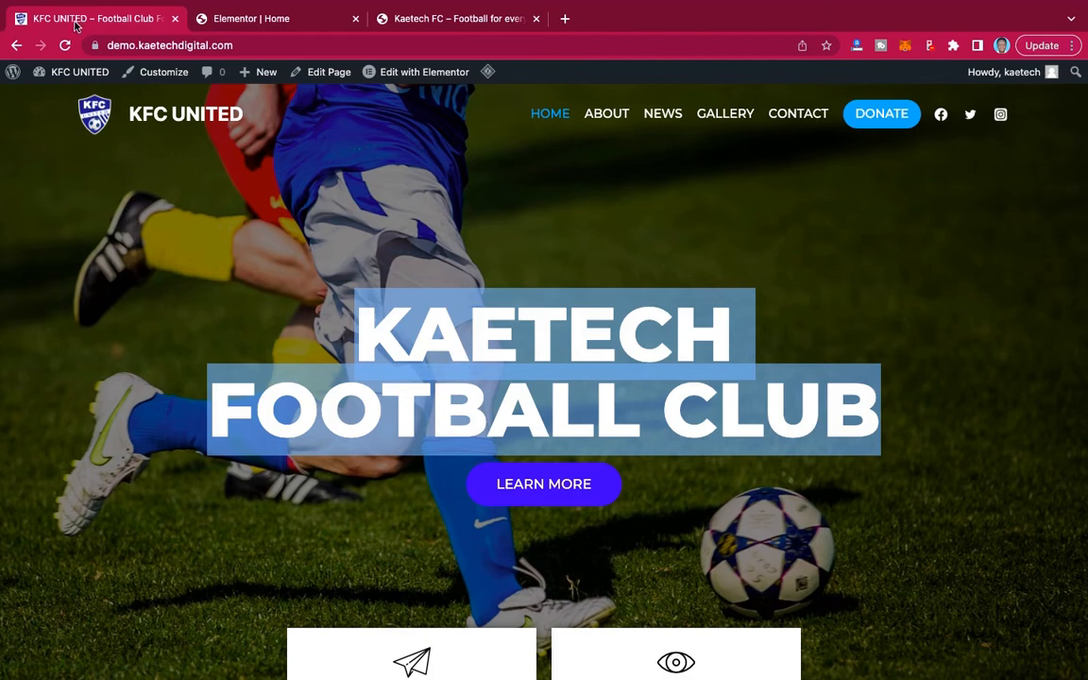
pyautogui.click(94, 281)
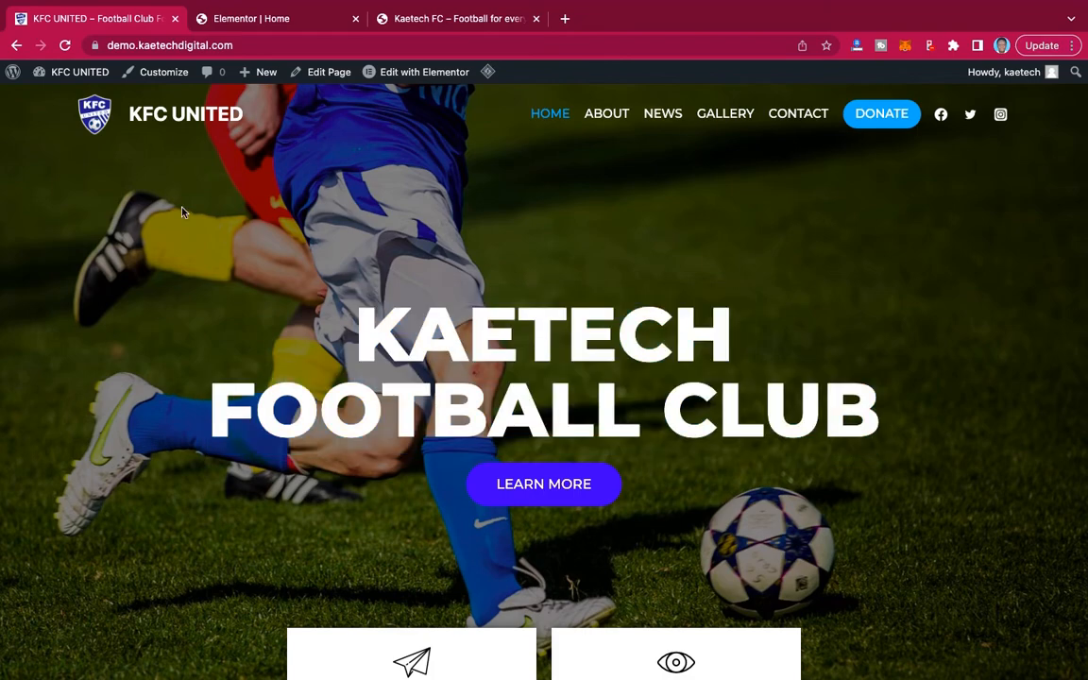
pyautogui.click(238, 18)
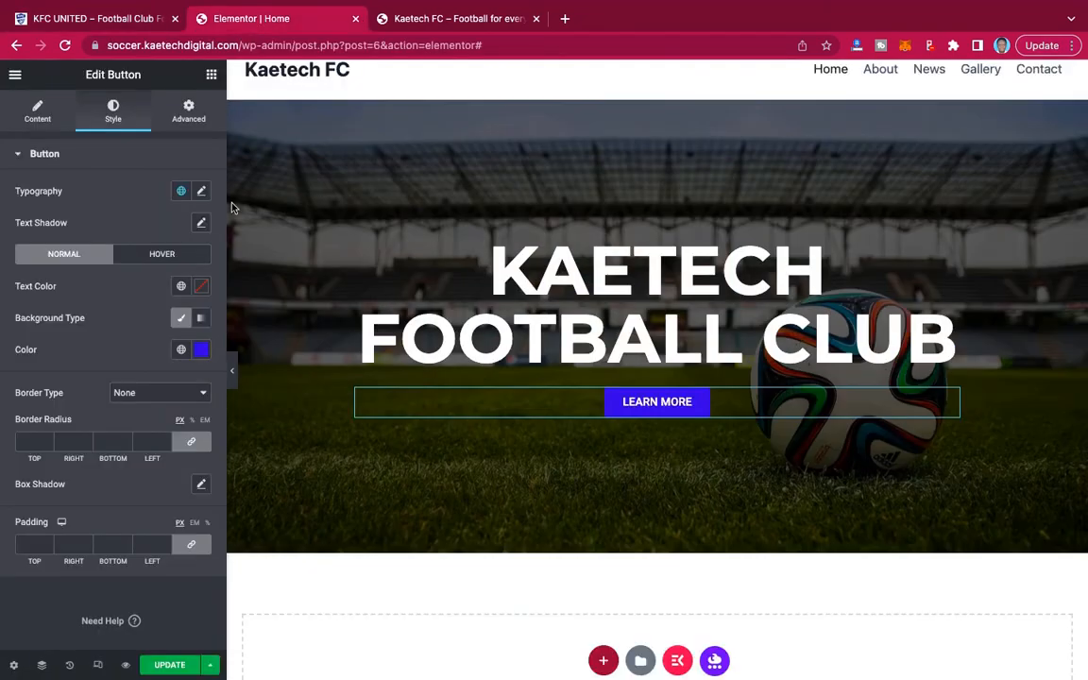
pyautogui.scroll(-1, 631, 394)
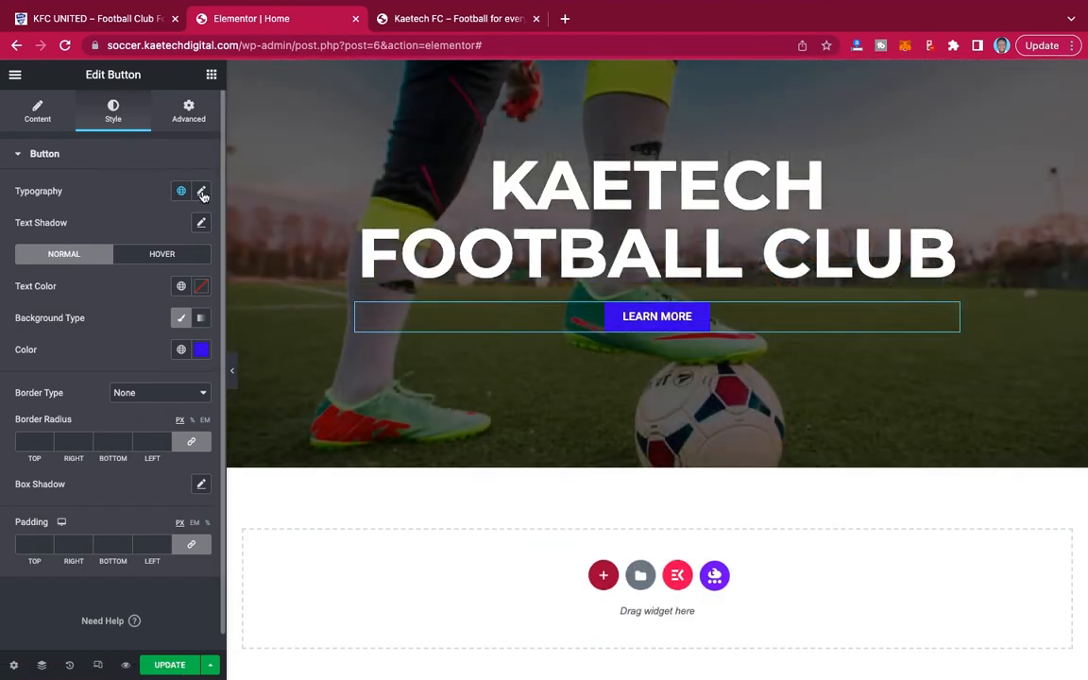
pyautogui.click(202, 192)
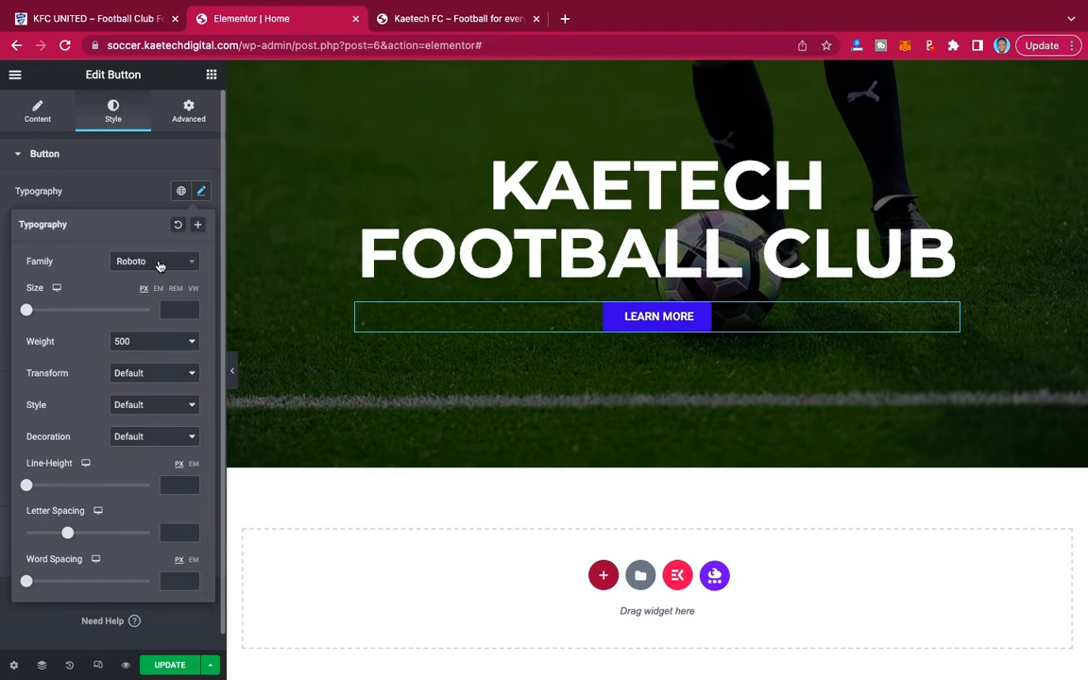
pyautogui.click(135, 268)
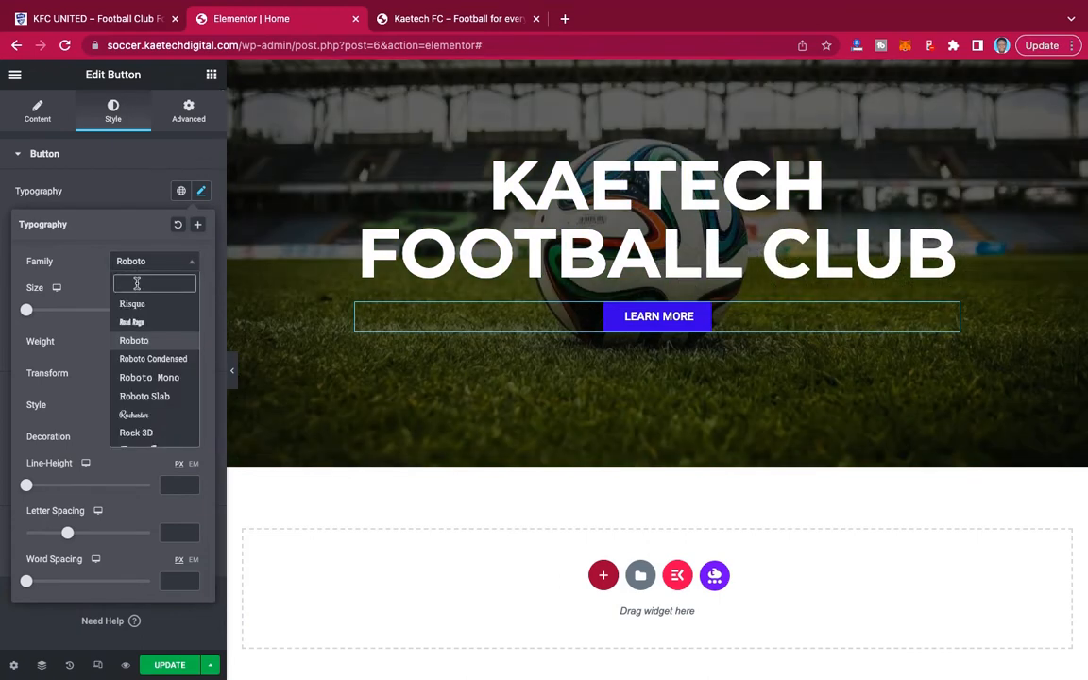
pyautogui.write('MONTS')
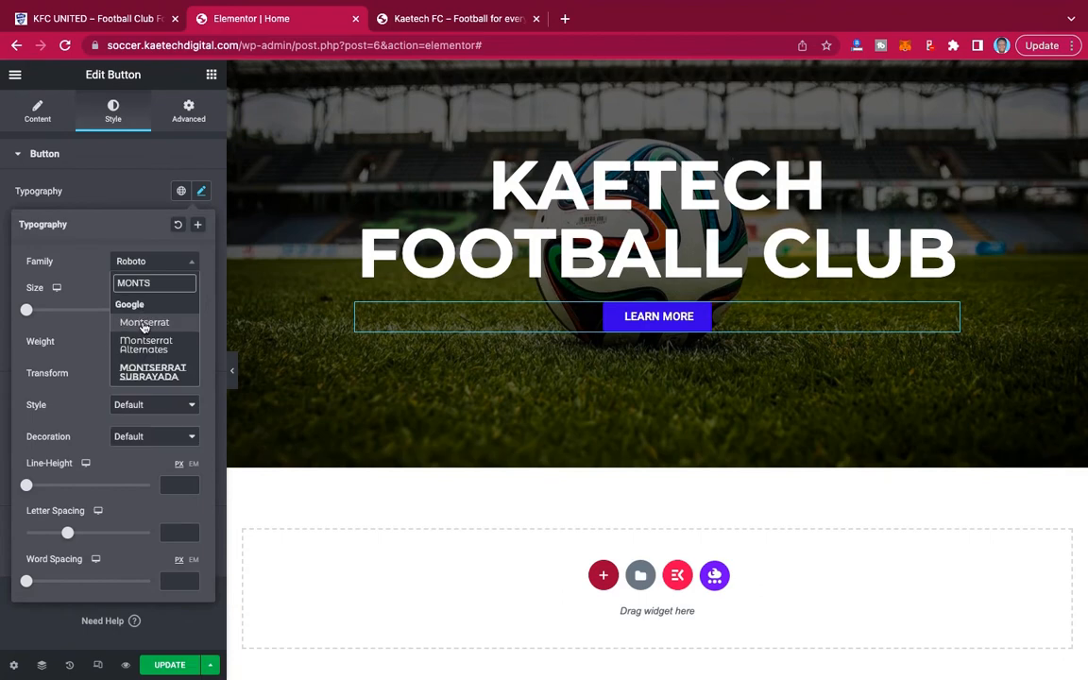
pyautogui.click(144, 323)
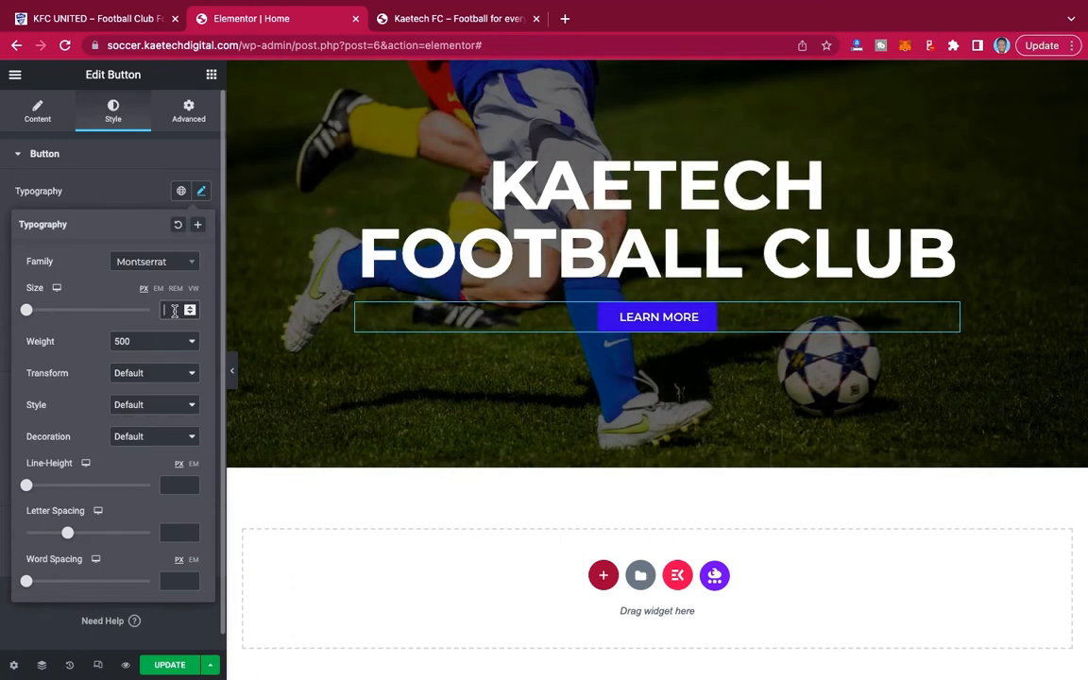
# Adjust the hero button's font size, trying 40 and 30 px and settling on 20 px.
pyautogui.write('40')
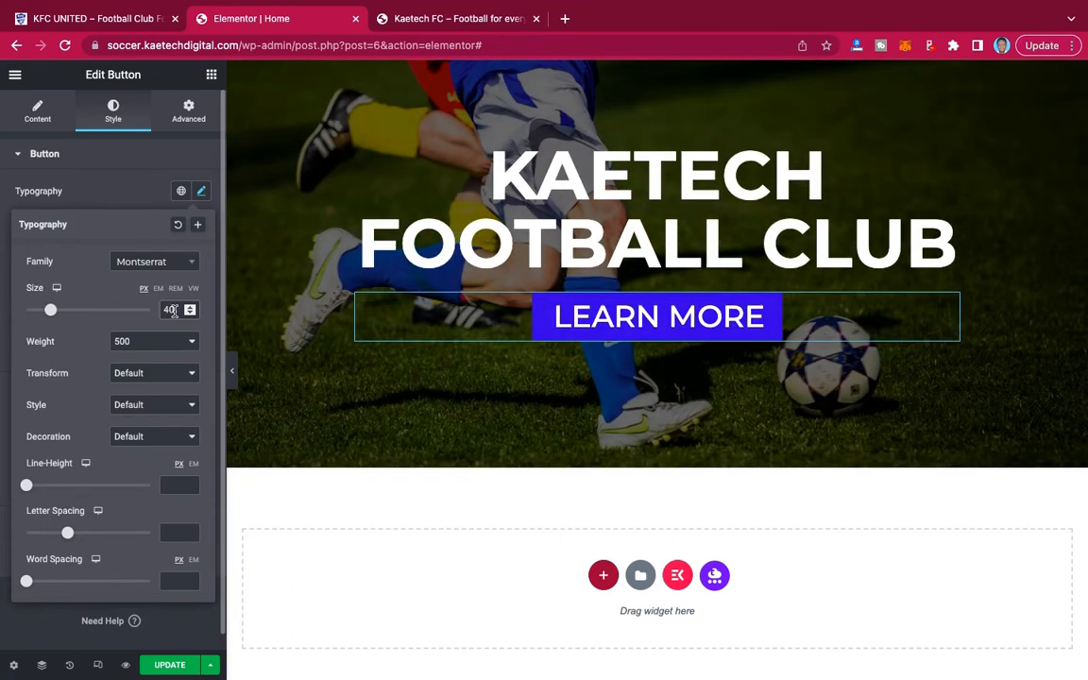
pyautogui.press('BackSpace')
pyautogui.press('BackSpace')
pyautogui.write('30')
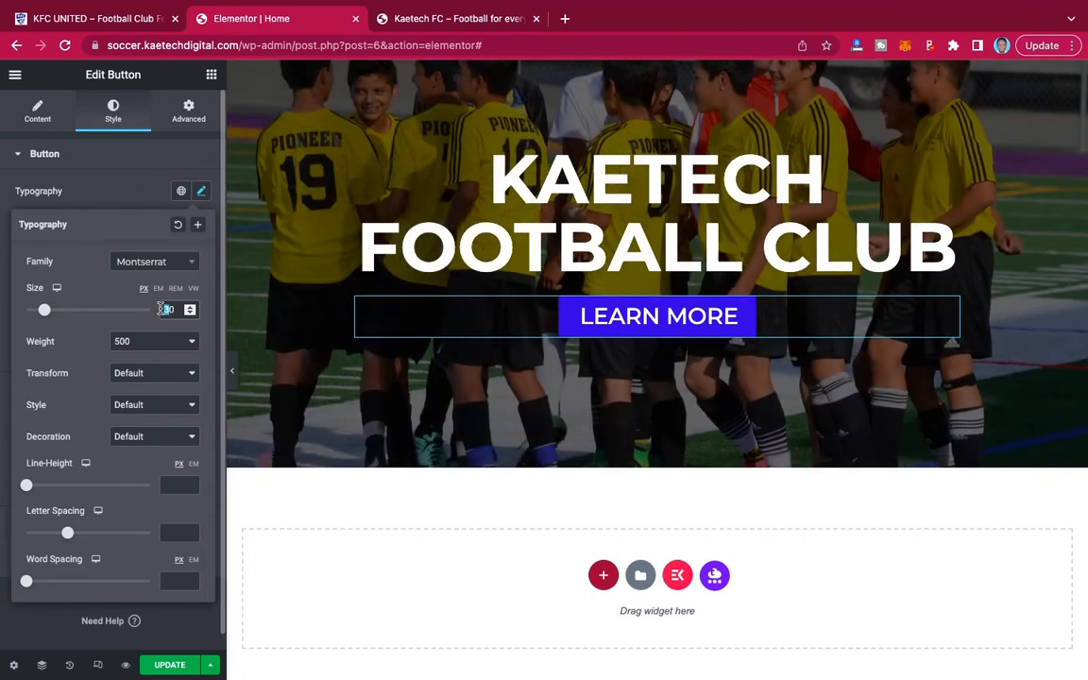
pyautogui.write('20')
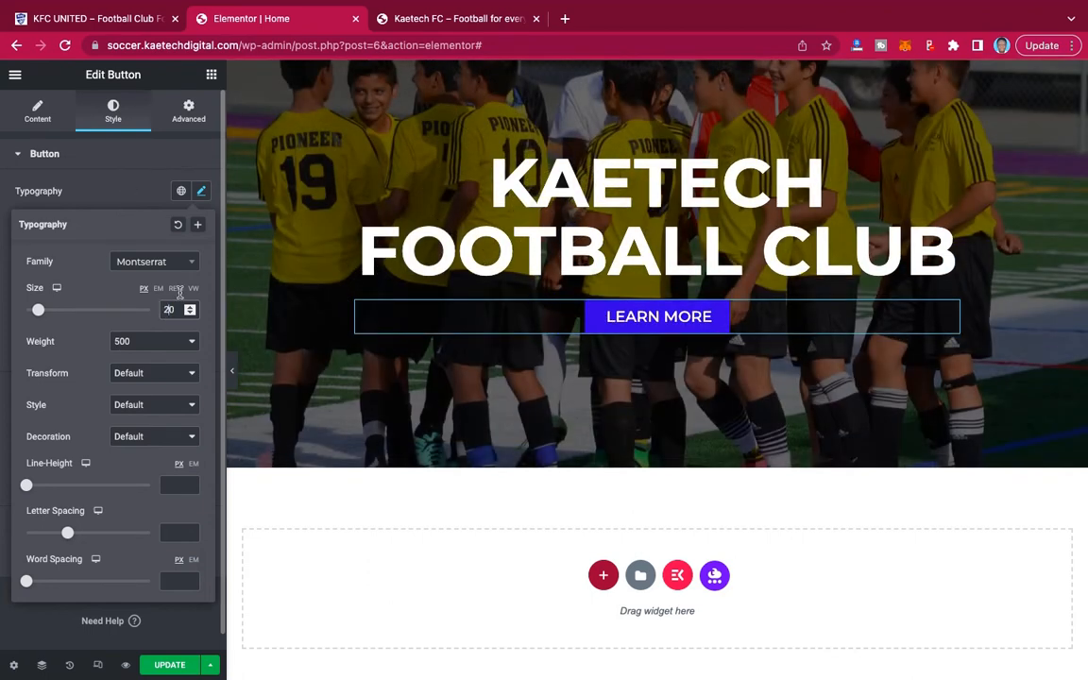
pyautogui.click(106, 200)
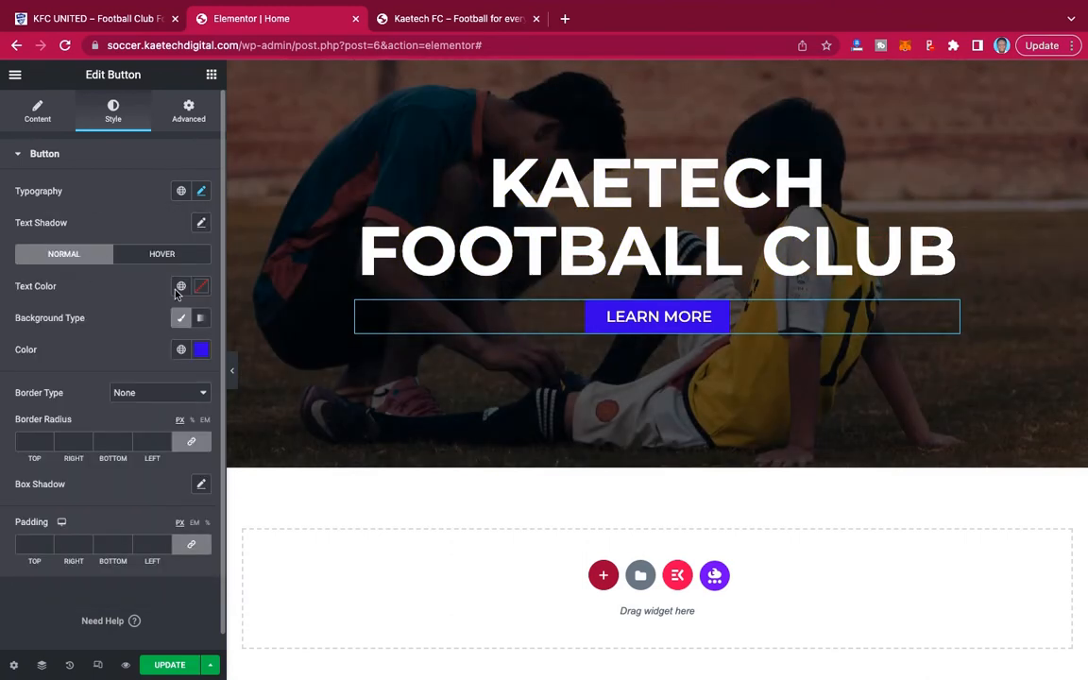
# Set the hero button's border radius to 20 px on all corners, and unlink its padding sides with every value at 0 px.
pyautogui.click(29, 441)
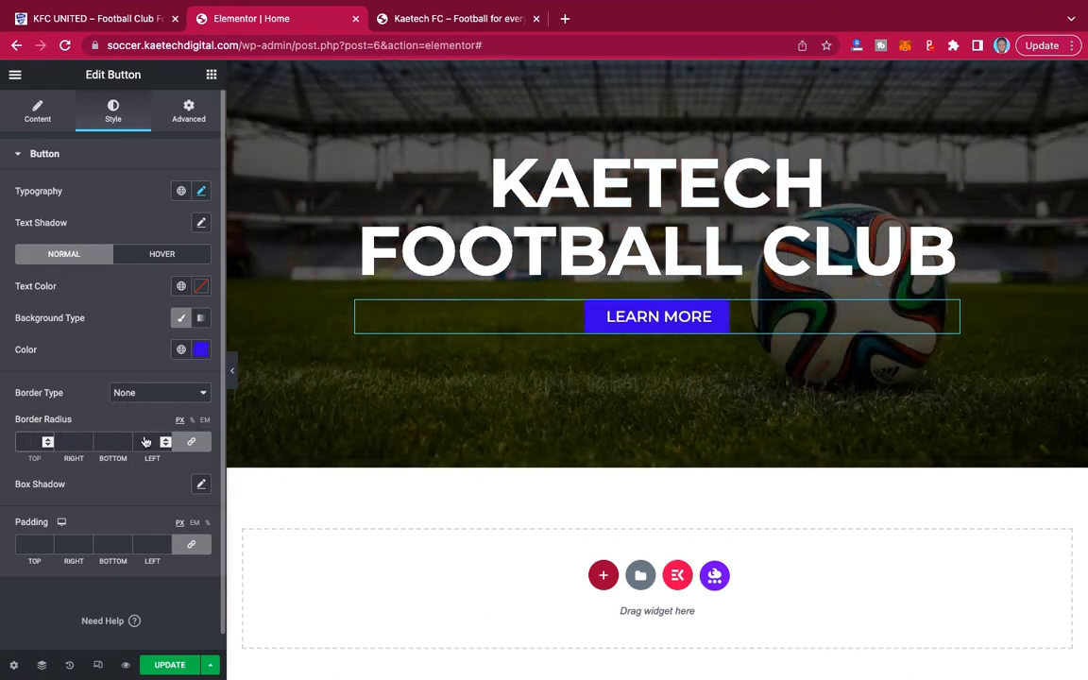
pyautogui.write('20')
pyautogui.scroll(-1, 152, 436)
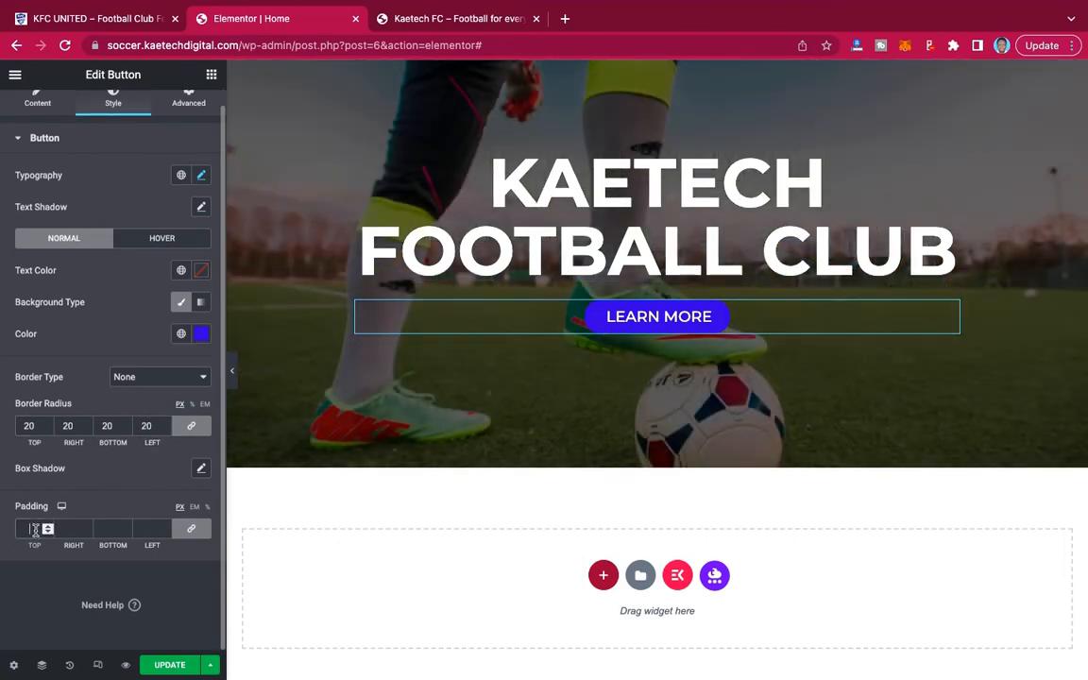
pyautogui.click(35, 530)
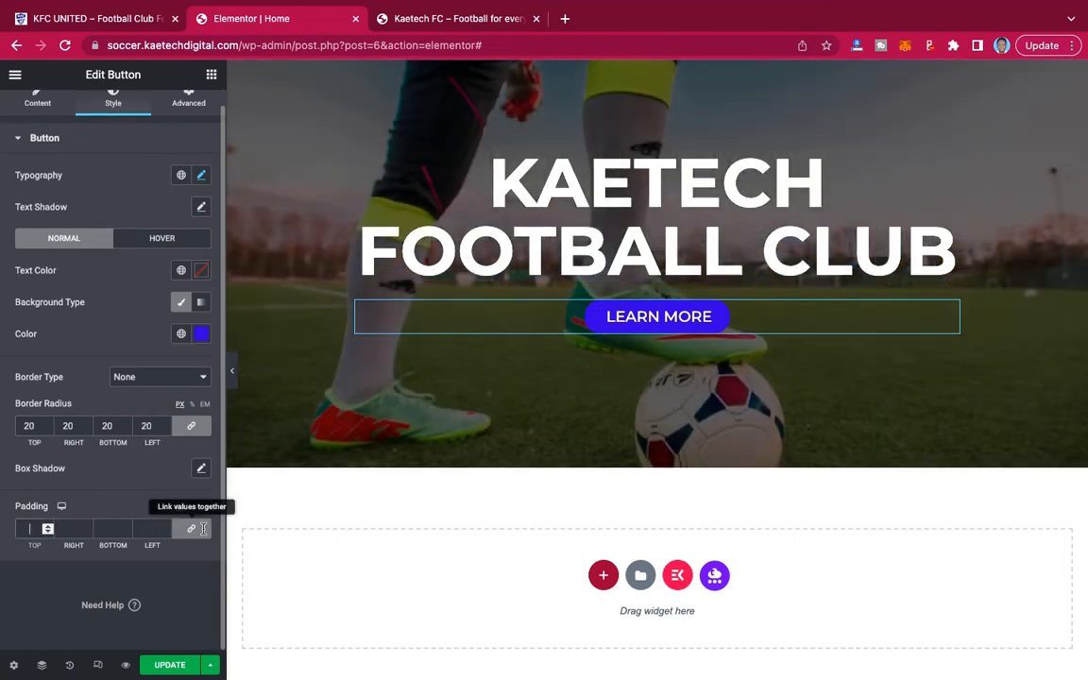
pyautogui.write('0')
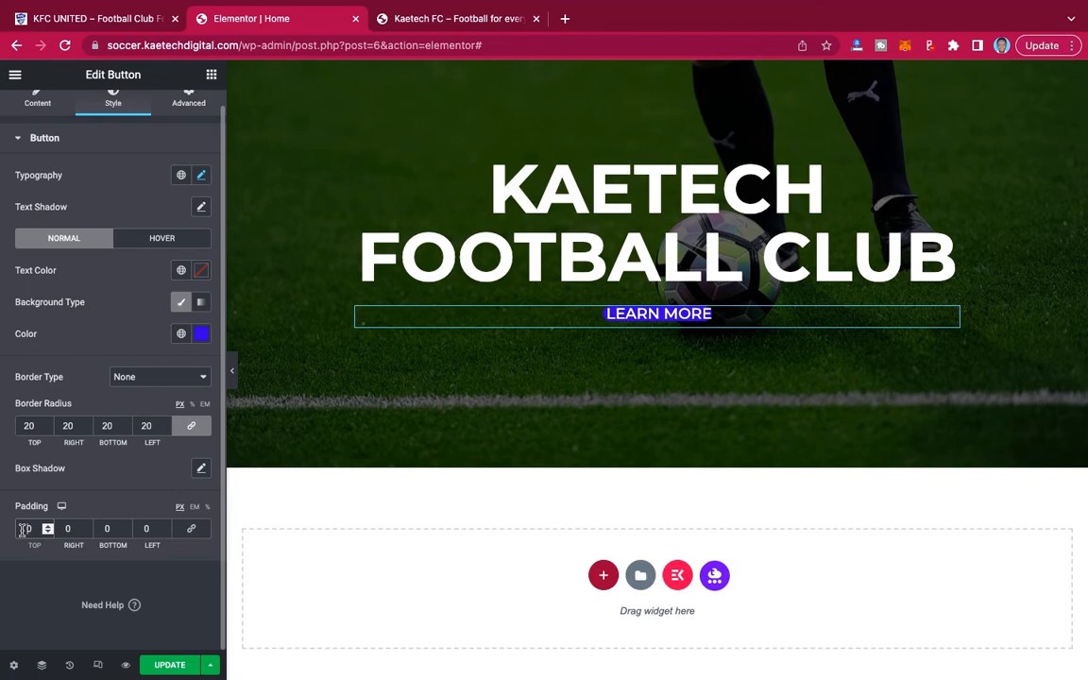
# Set the hero button's padding to 15 px on the top and bottom and 20 px on the right and left.
pyautogui.write('15')
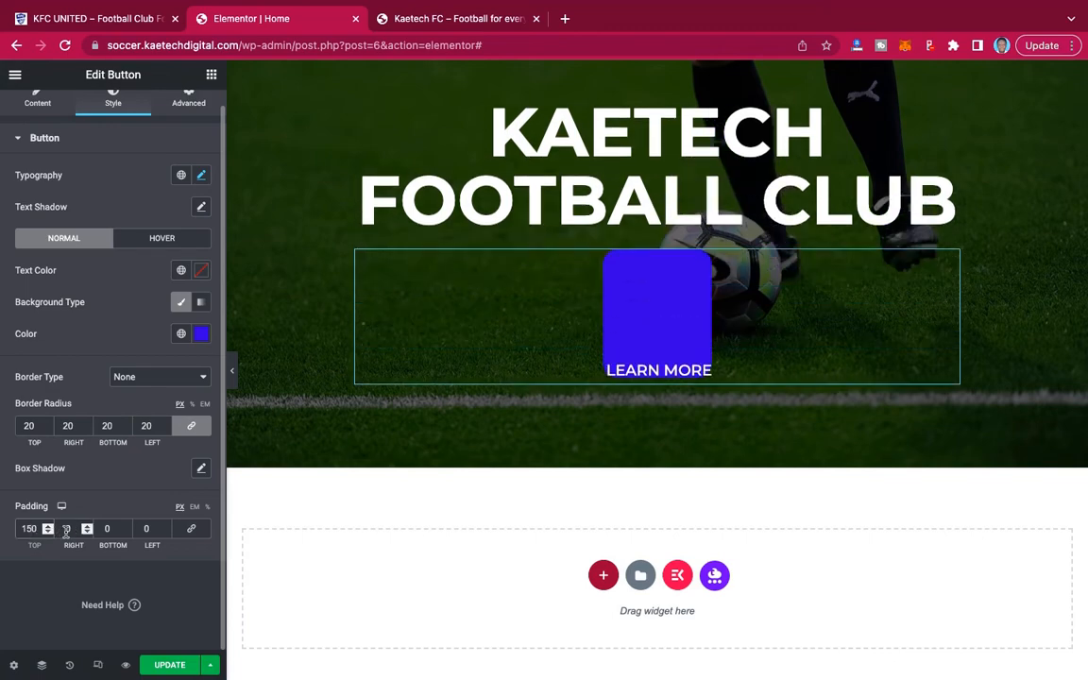
pyautogui.press('Delete')
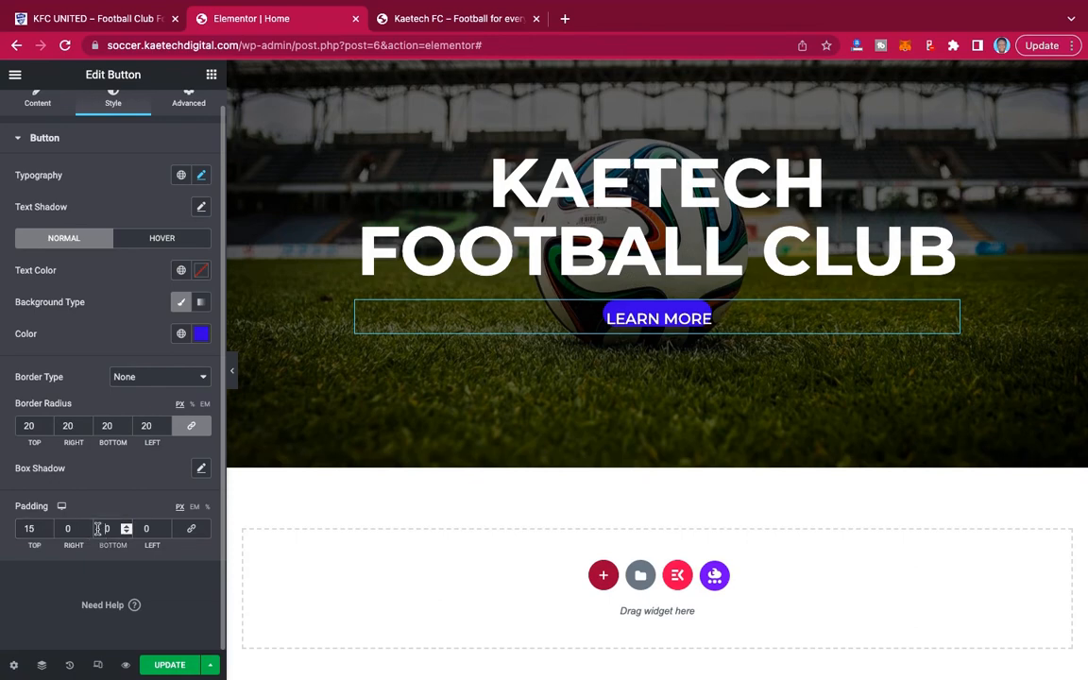
pyautogui.doubleClick(94, 528)
pyautogui.write('15')
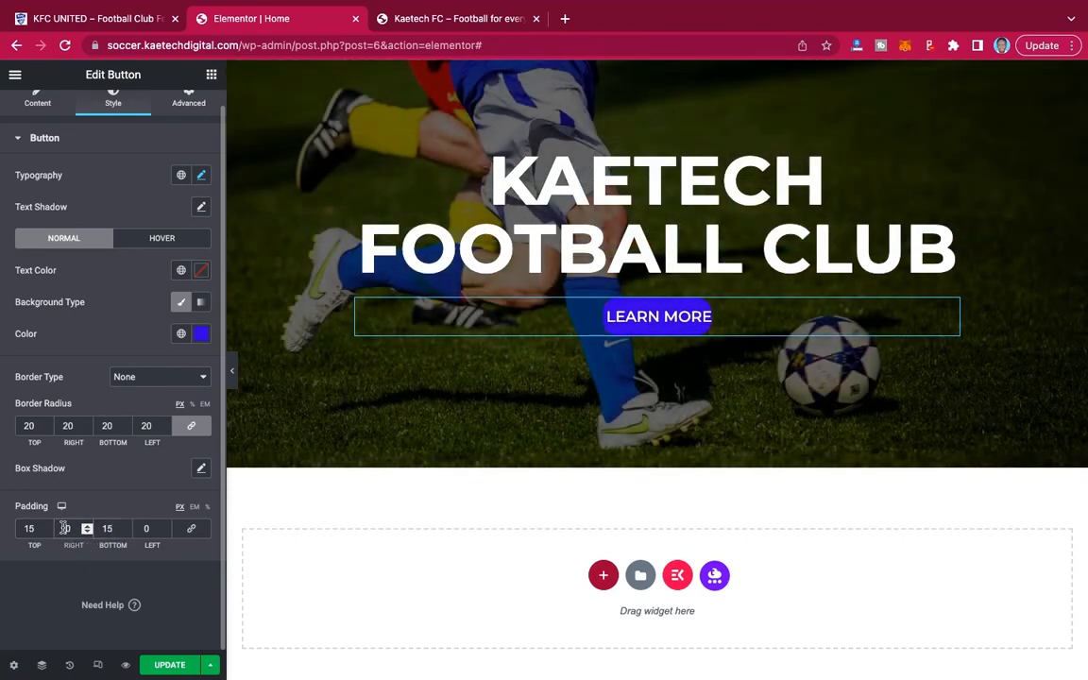
pyautogui.write('20')
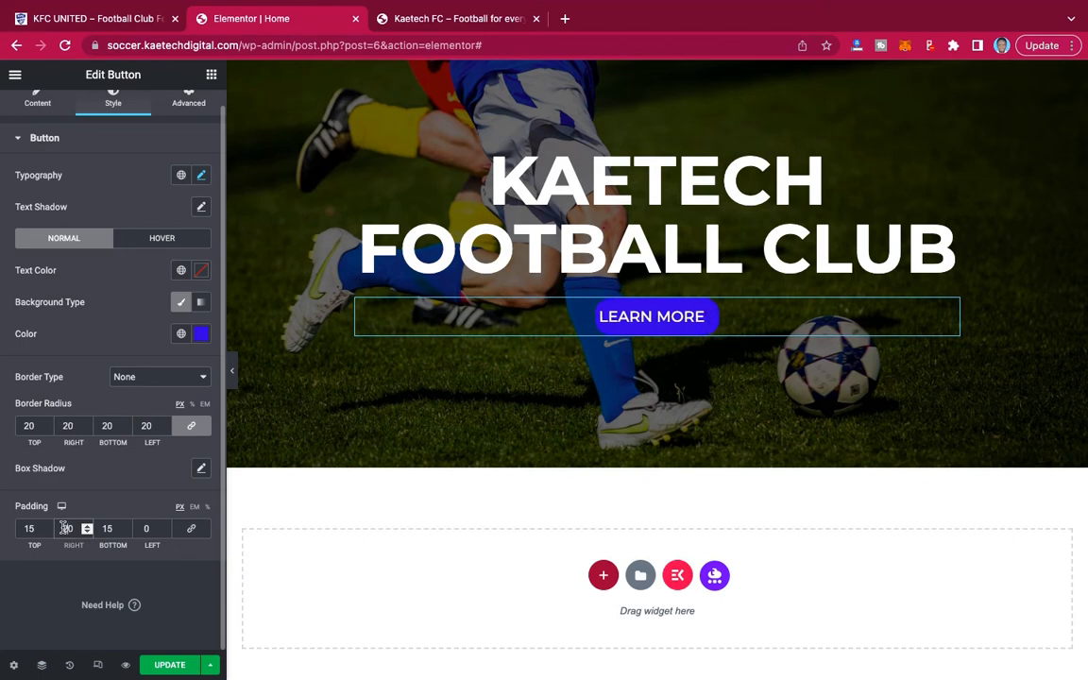
pyautogui.doubleClick(145, 529)
pyautogui.write('20')
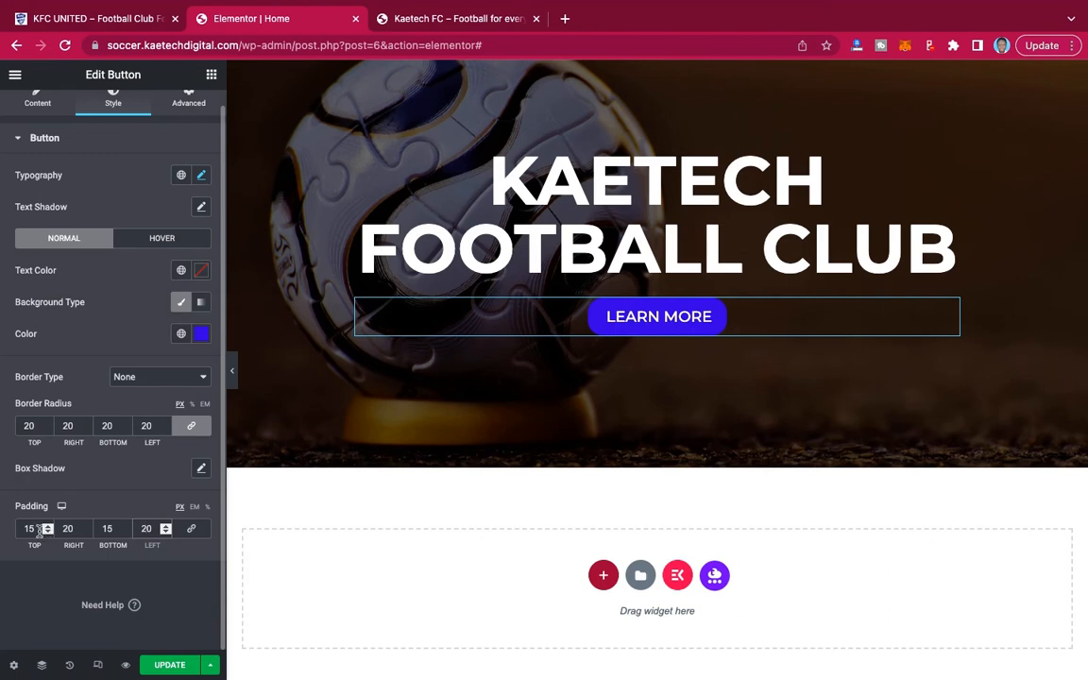
# Set the hero button's padding to 20 px on the top and bottom and 30 px on the right and left.
pyautogui.moveTo(39, 532); pyautogui.dragTo(12, 533)
pyautogui.write('20')
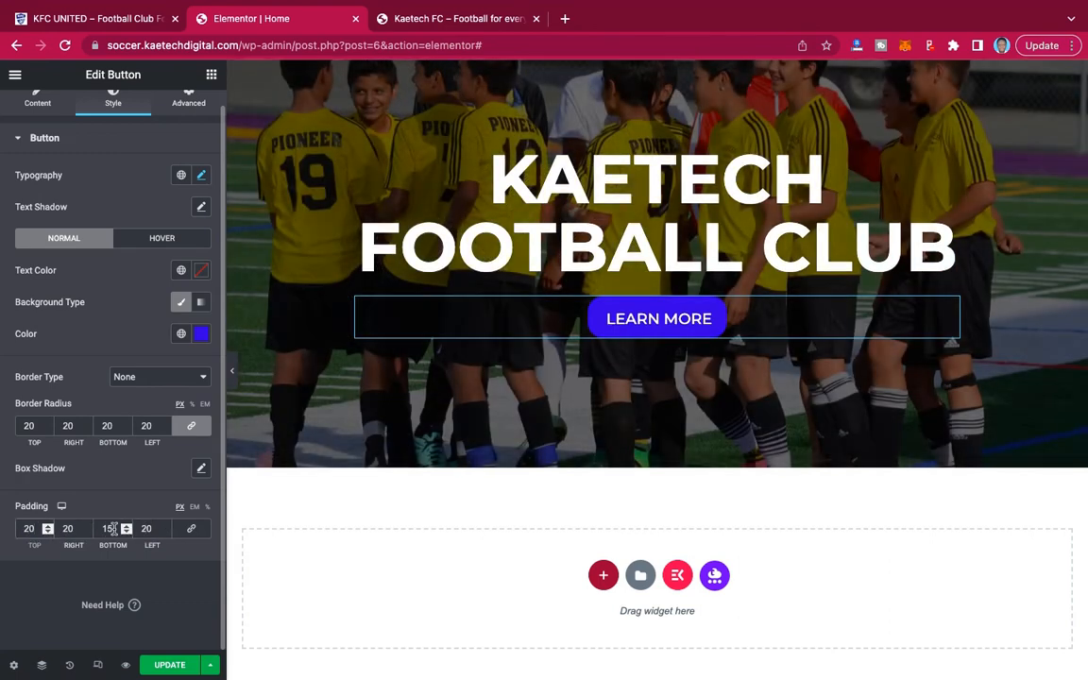
pyautogui.moveTo(116, 529); pyautogui.dragTo(90, 531)
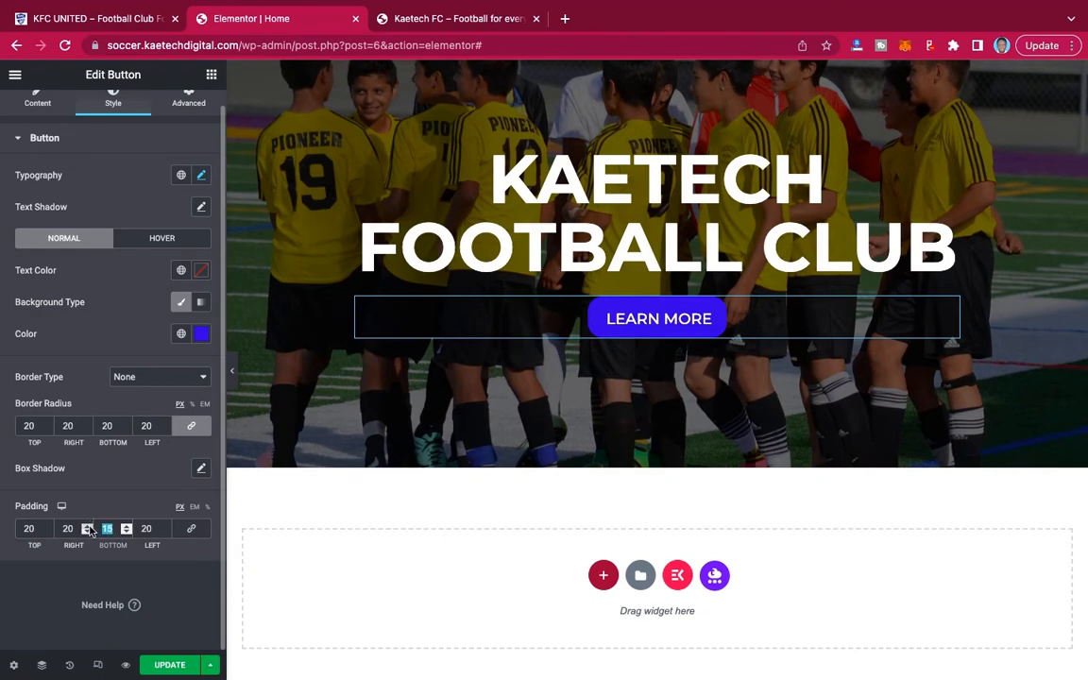
pyautogui.write('20')
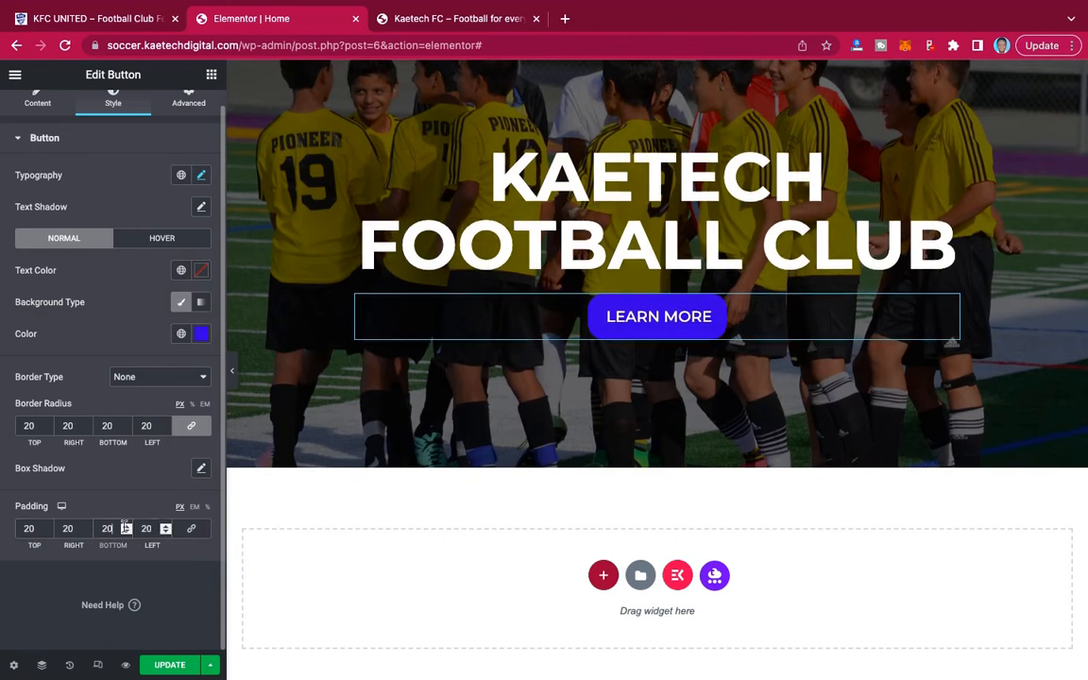
pyautogui.moveTo(68, 529); pyautogui.dragTo(63, 528)
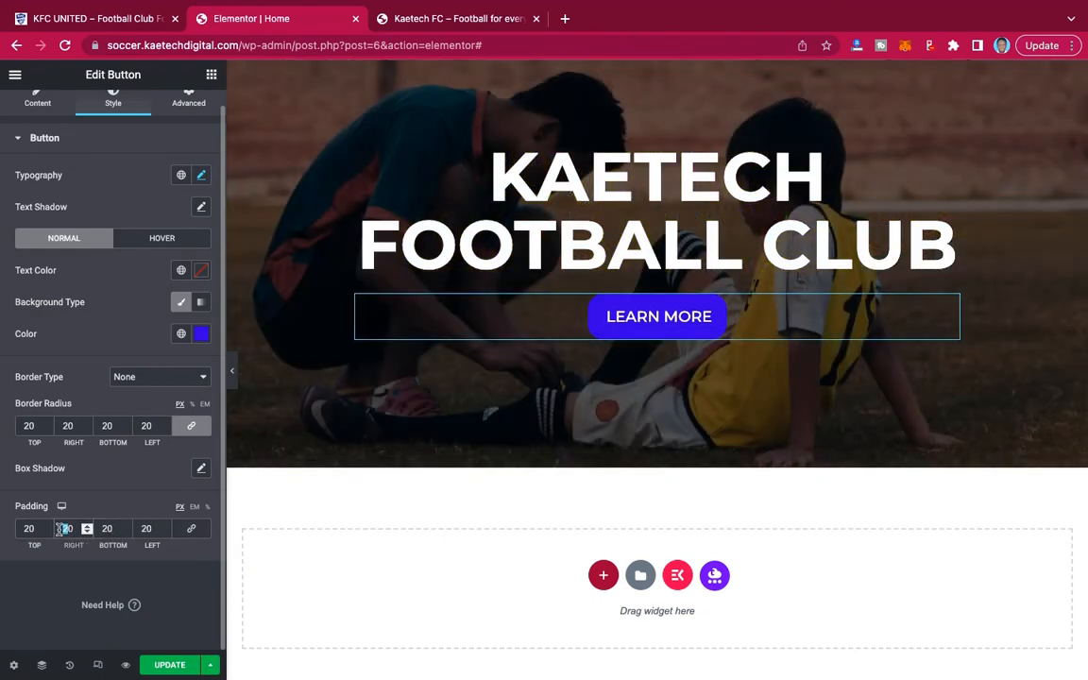
pyautogui.write('3')
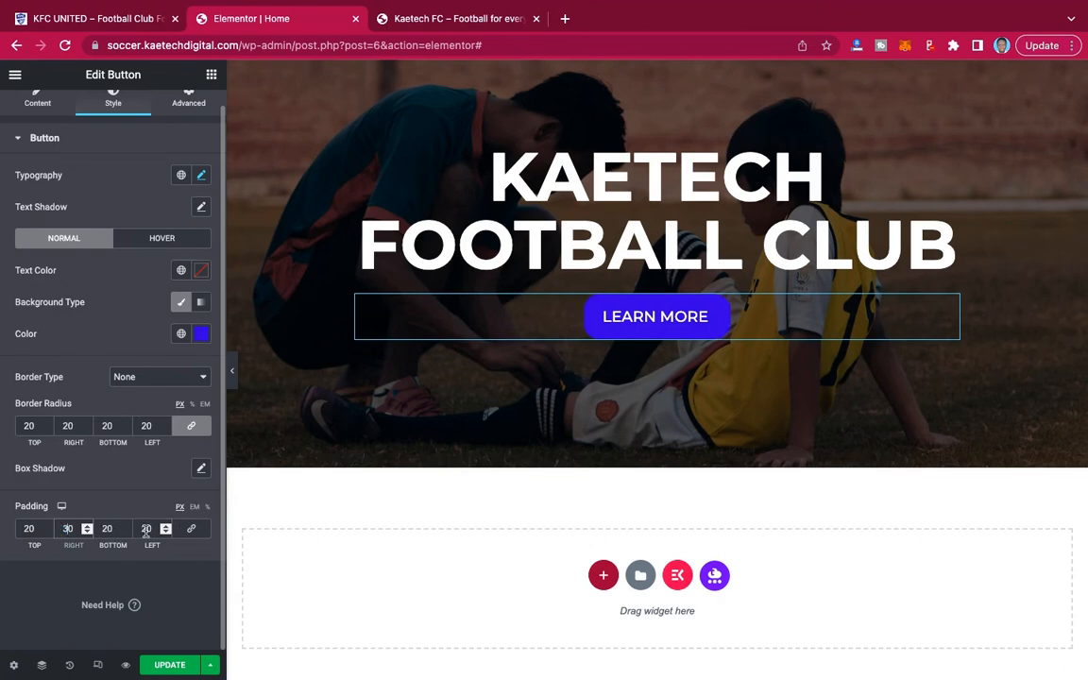
pyautogui.moveTo(146, 528); pyautogui.dragTo(140, 529)
pyautogui.write('3')
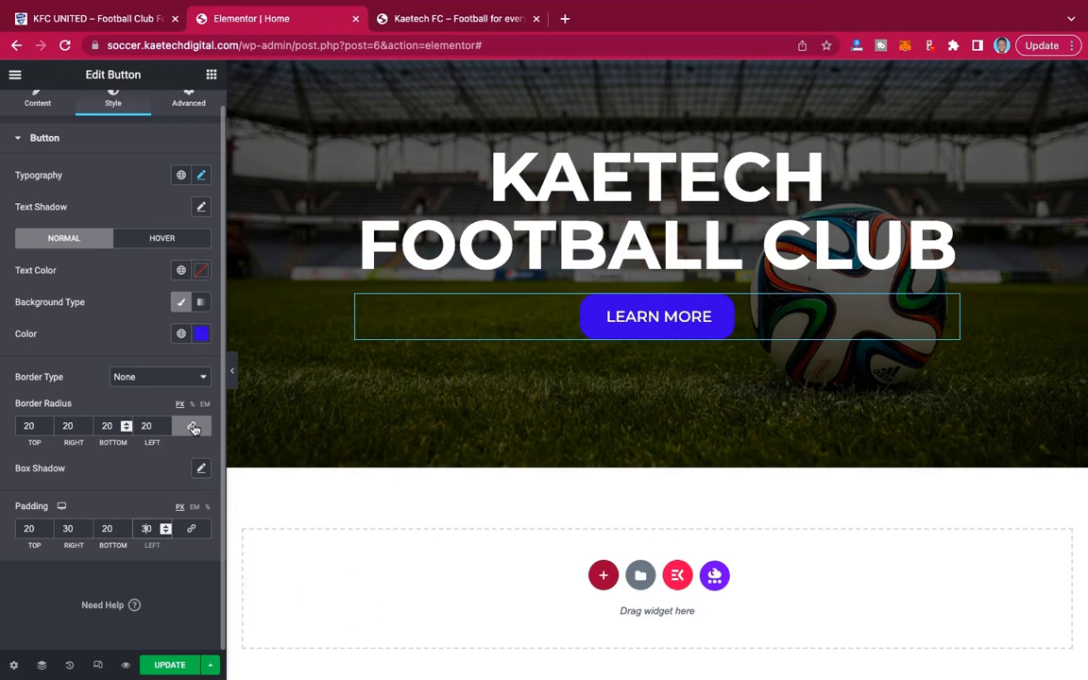
# Set the hero button's border radius to 50 px on all corners, and compare the previewed hero with the demo site.
pyautogui.moveTo(38, 426); pyautogui.dragTo(4, 426)
pyautogui.write('50')
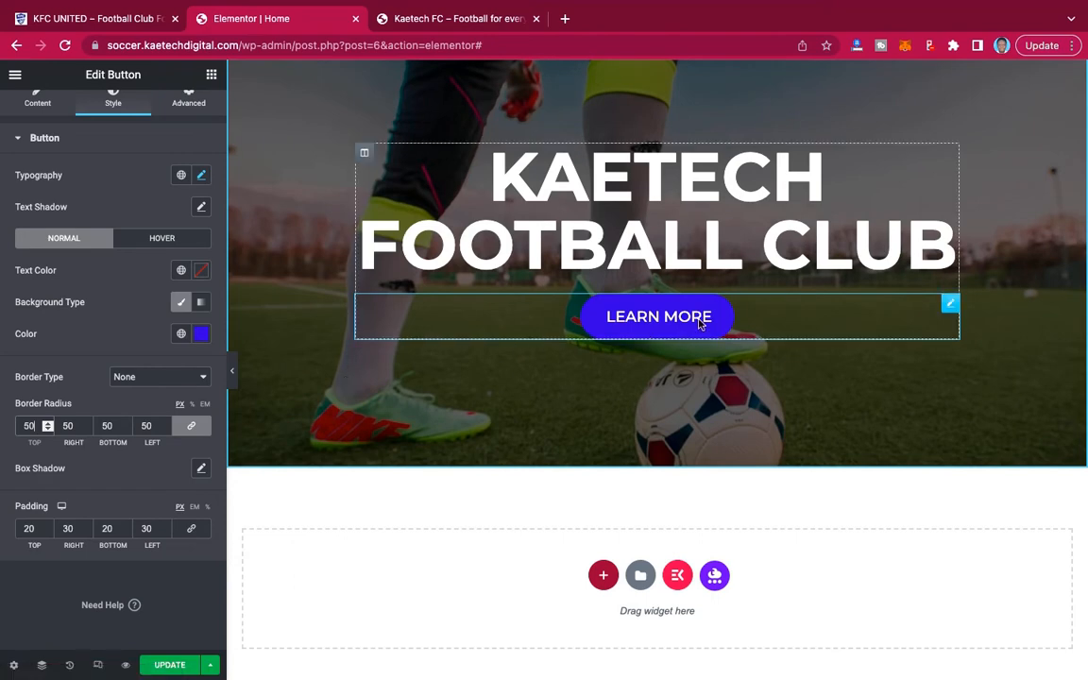
pyautogui.click(231, 372)
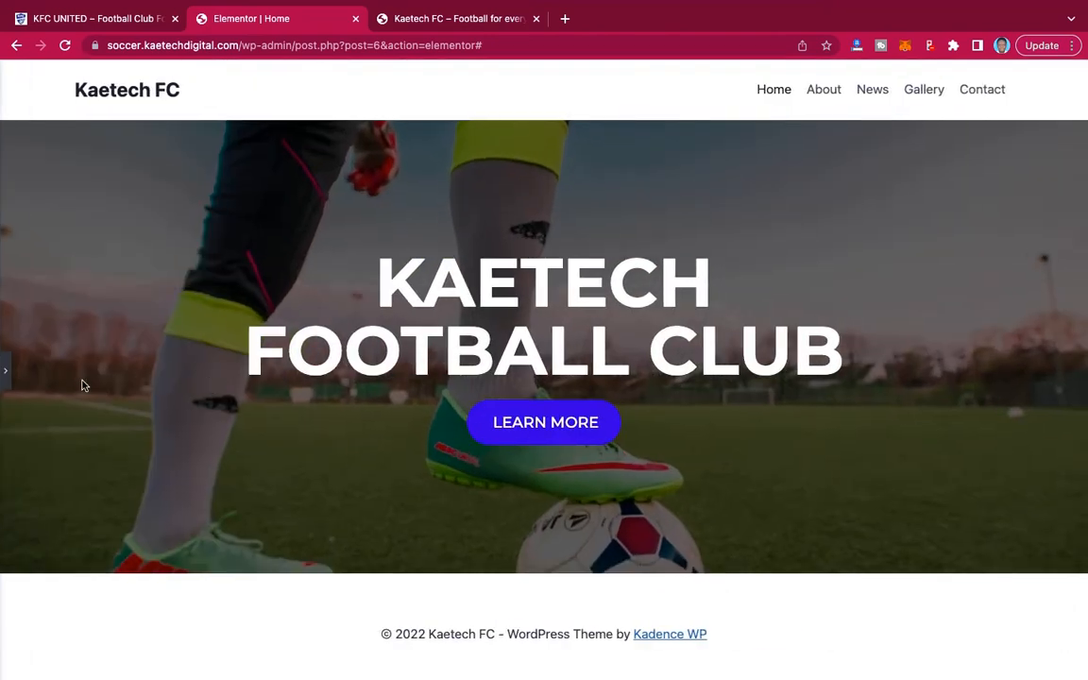
pyautogui.click(6, 371)
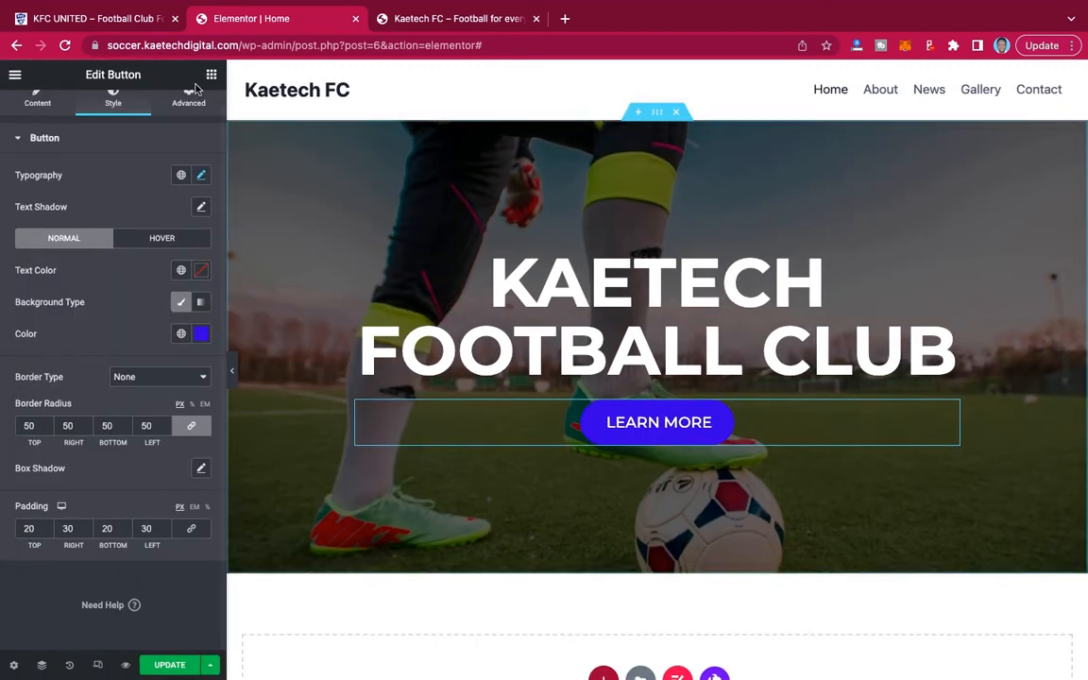
pyautogui.click(110, 21)
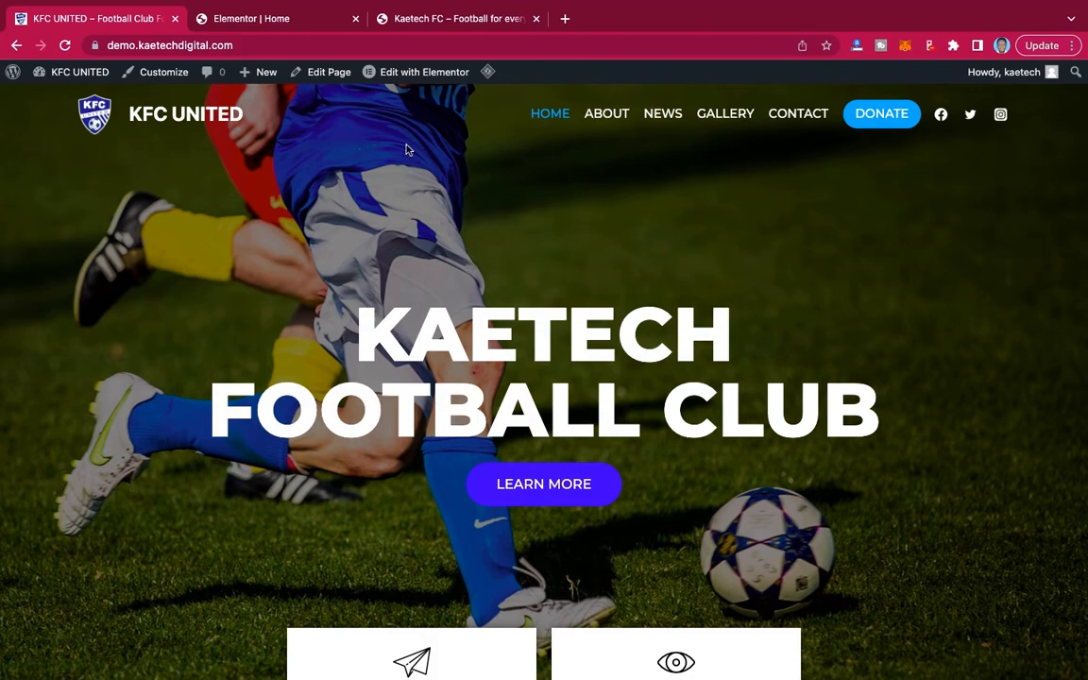
pyautogui.click(264, 19)
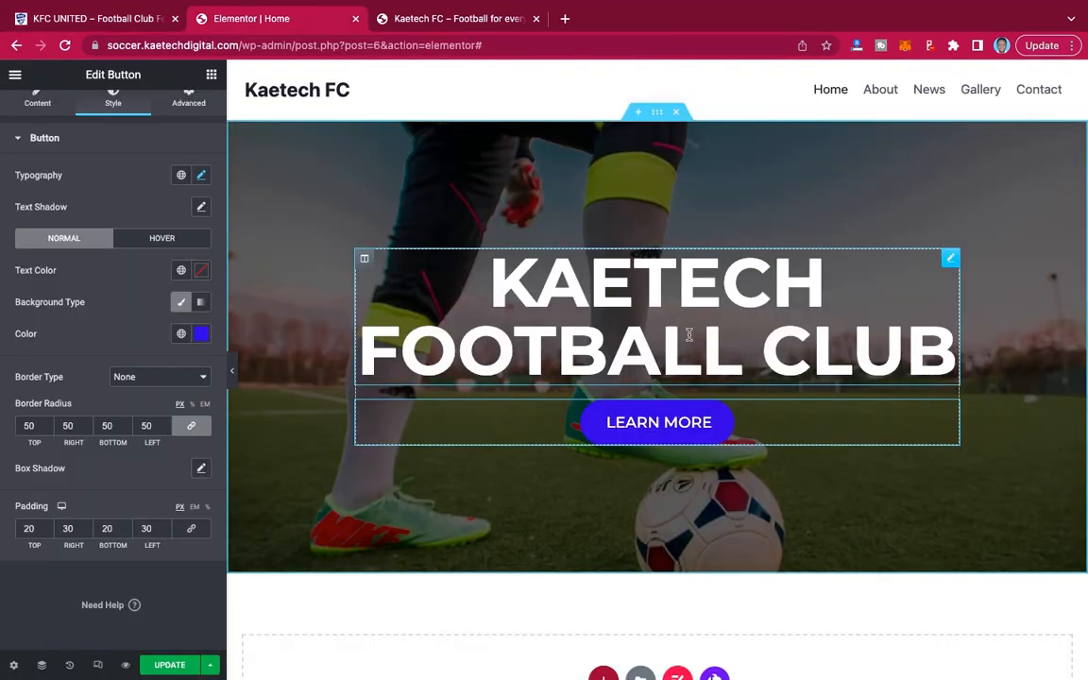
pyautogui.click(115, 19)
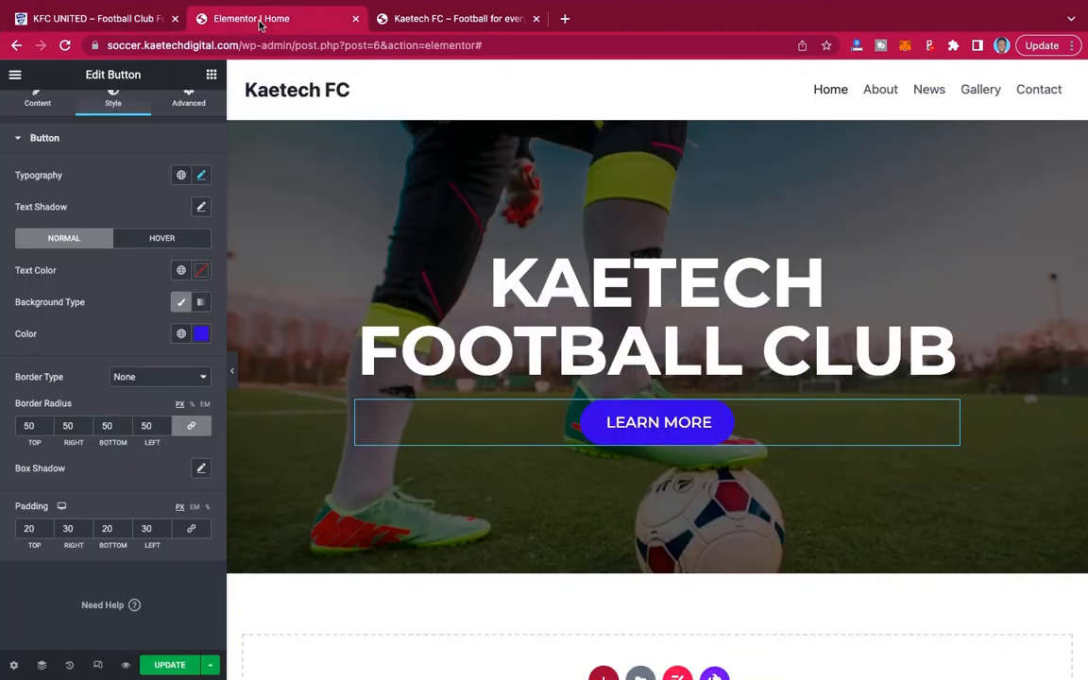
pyautogui.click(248, 20)
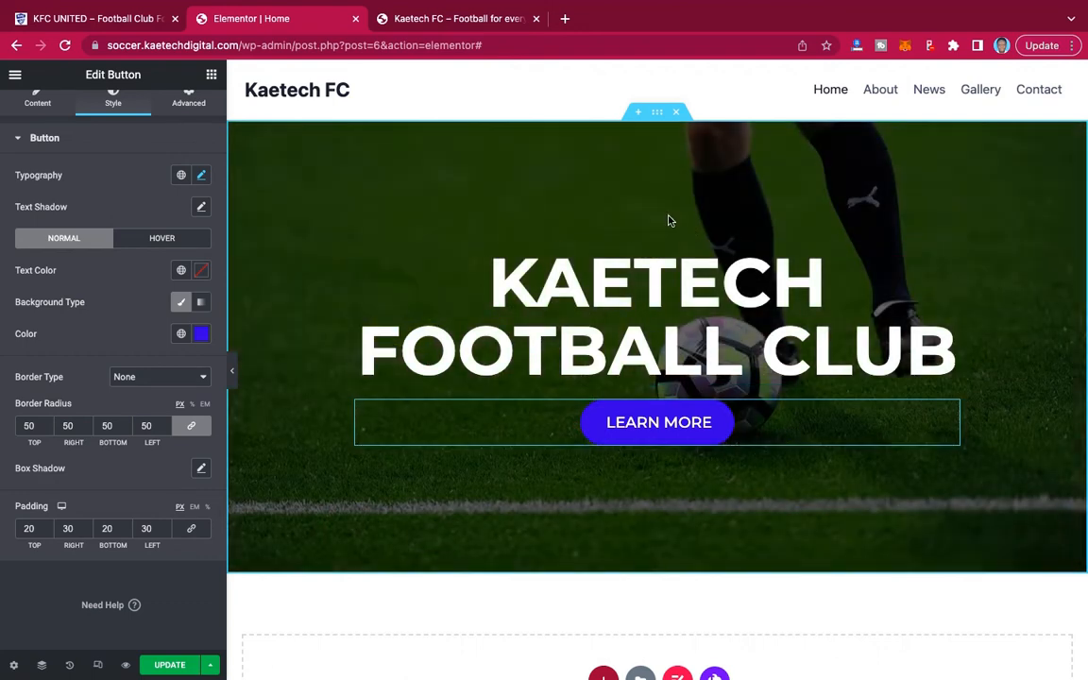
# Set the hero section's padding to 120 px on the top and 90 px on the bottom with 0 px sides, and preview the page.
pyautogui.click(658, 114)
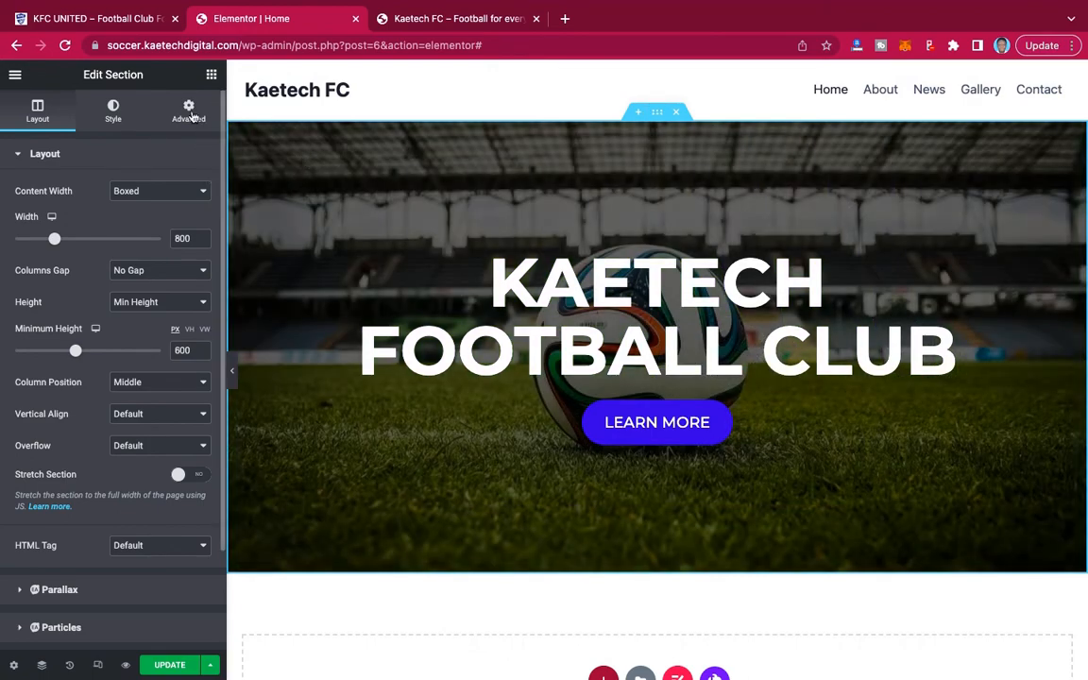
pyautogui.click(190, 112)
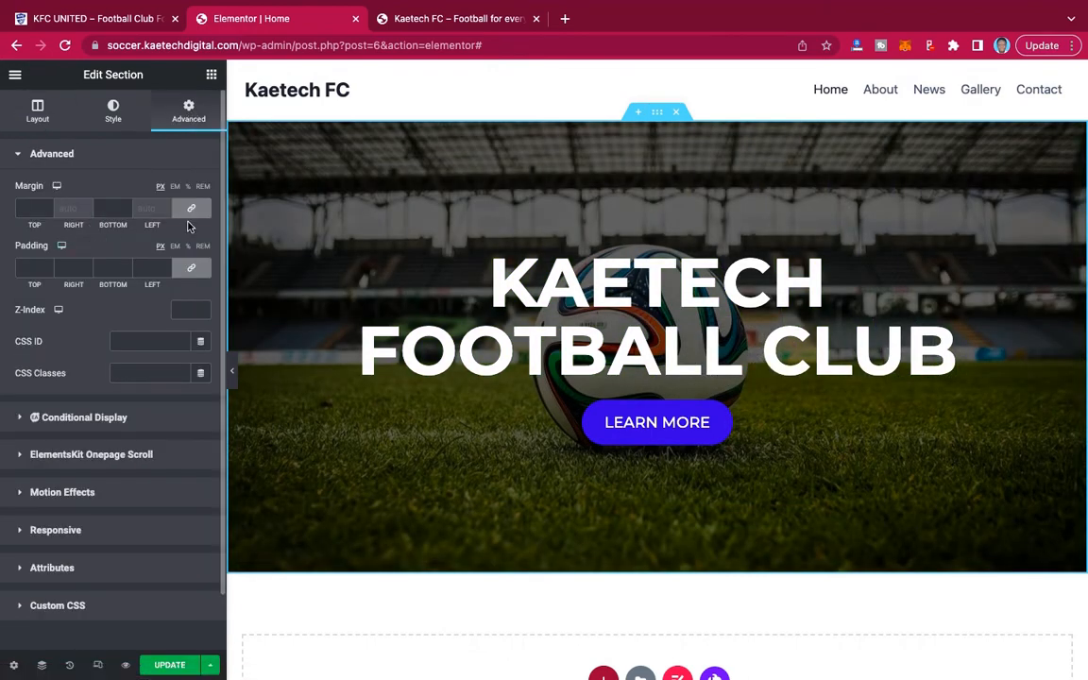
pyautogui.click(191, 269)
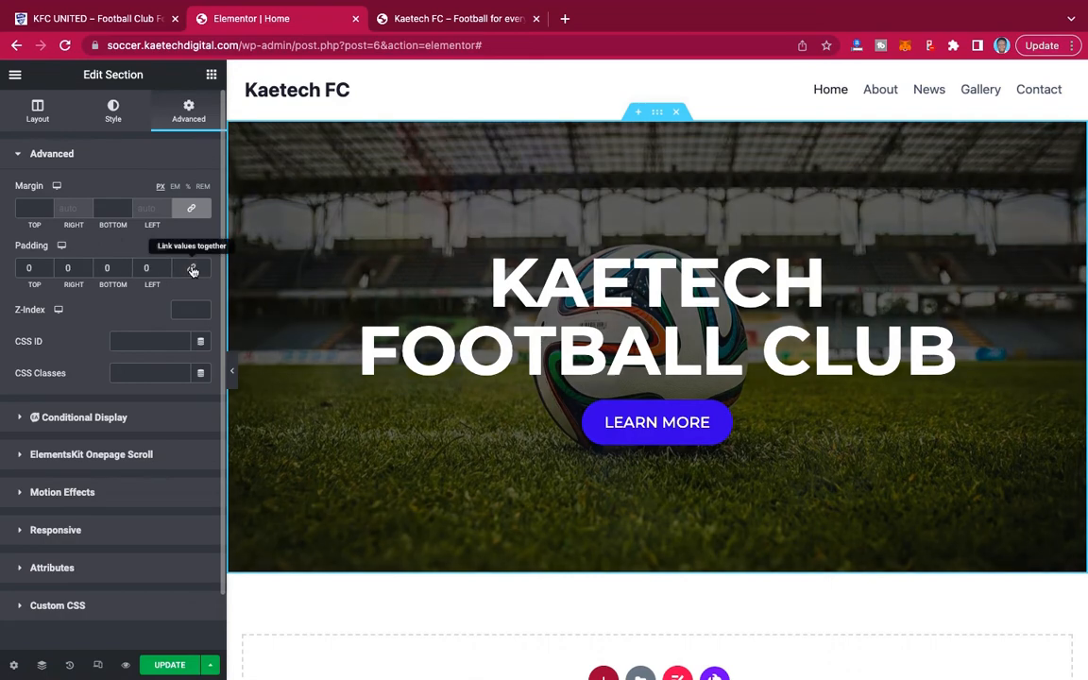
pyautogui.click(23, 268)
pyautogui.write('2')
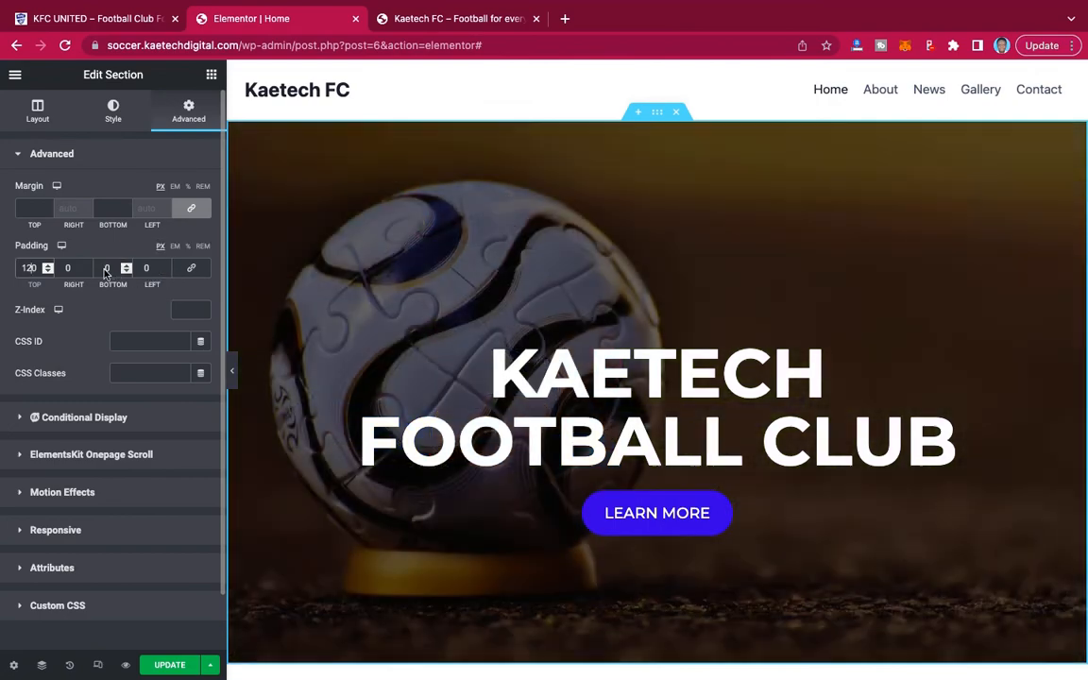
pyautogui.write('9')
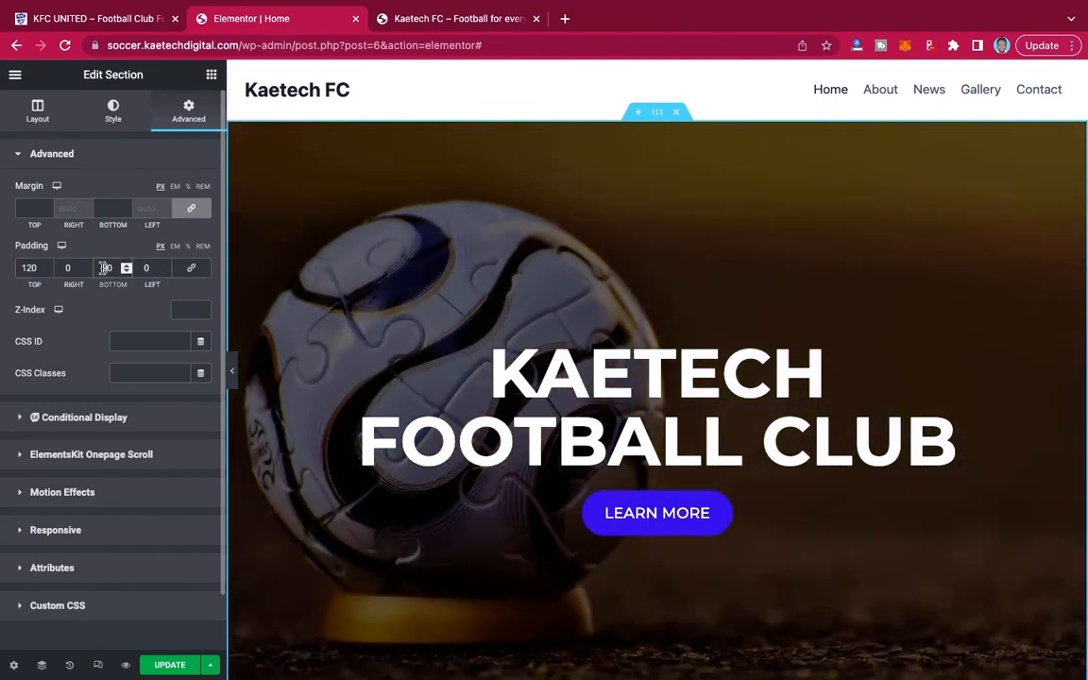
pyautogui.scroll(-3, 716, 358)
pyautogui.scroll(3, 716, 359)
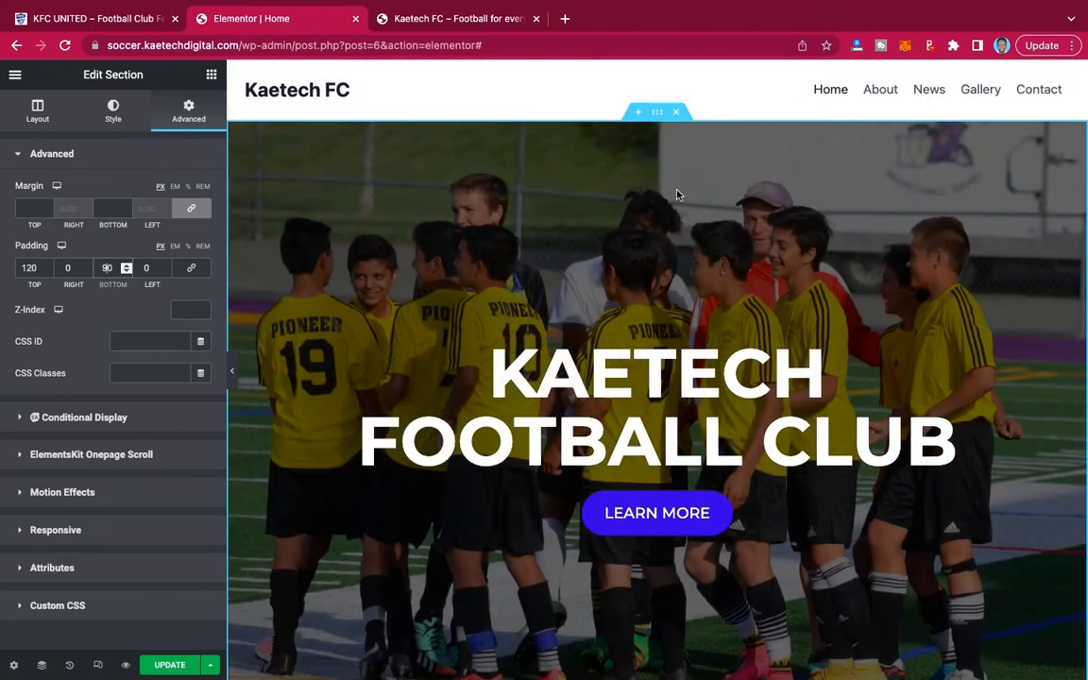
pyautogui.click(231, 370)
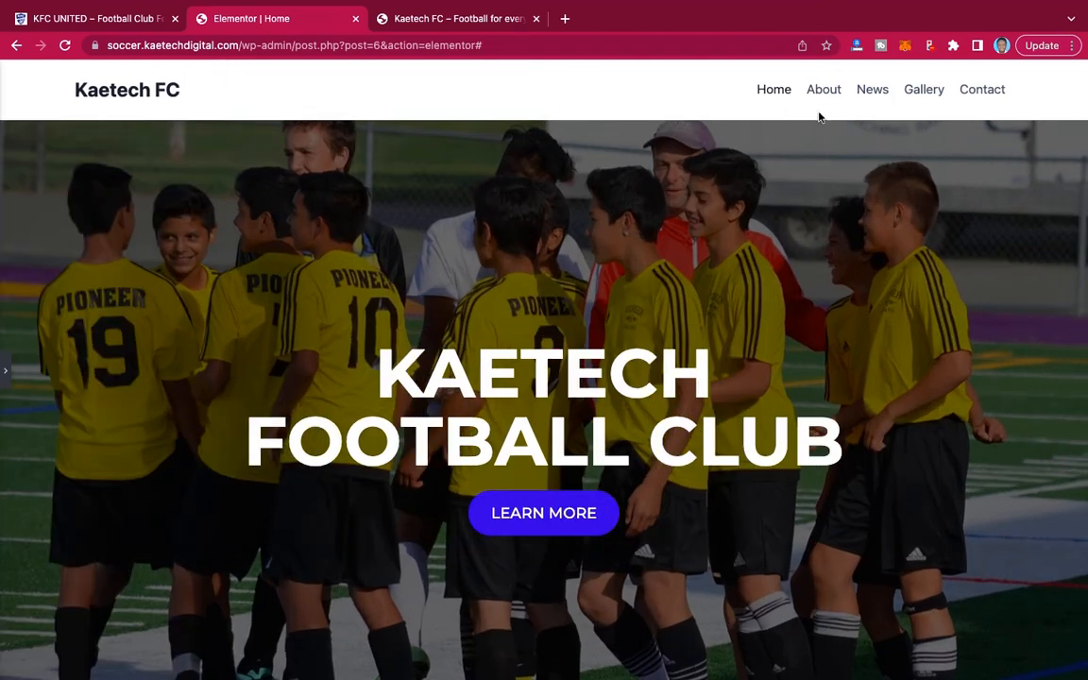
pyautogui.scroll(-3, 583, 319)
pyautogui.scroll(2, 583, 320)
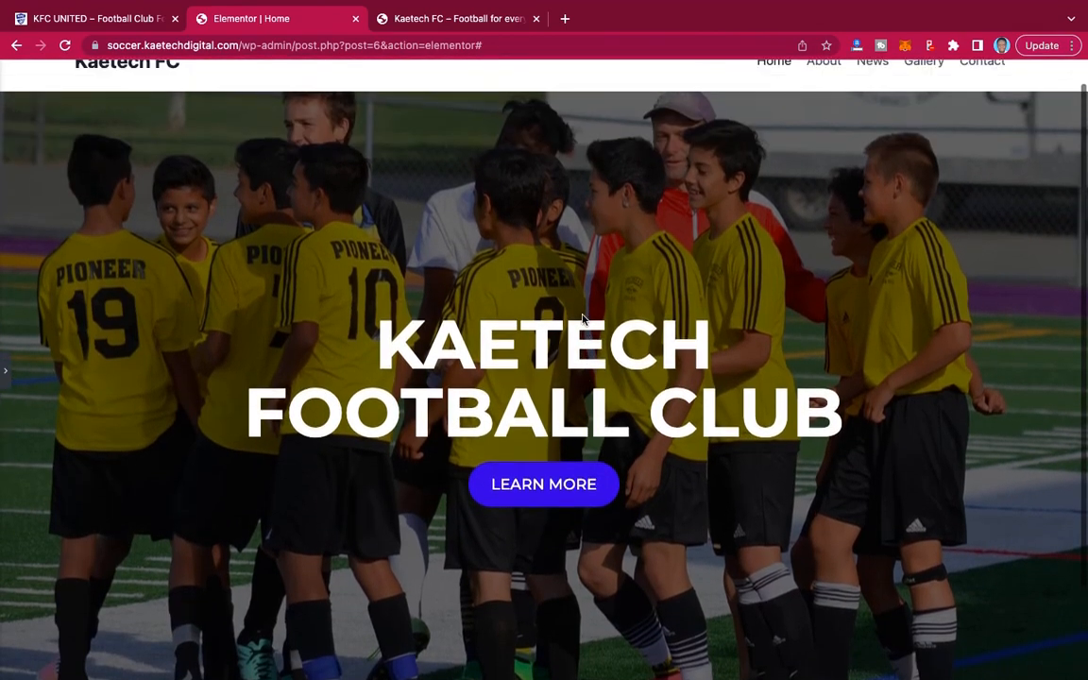
pyautogui.click(4, 378)
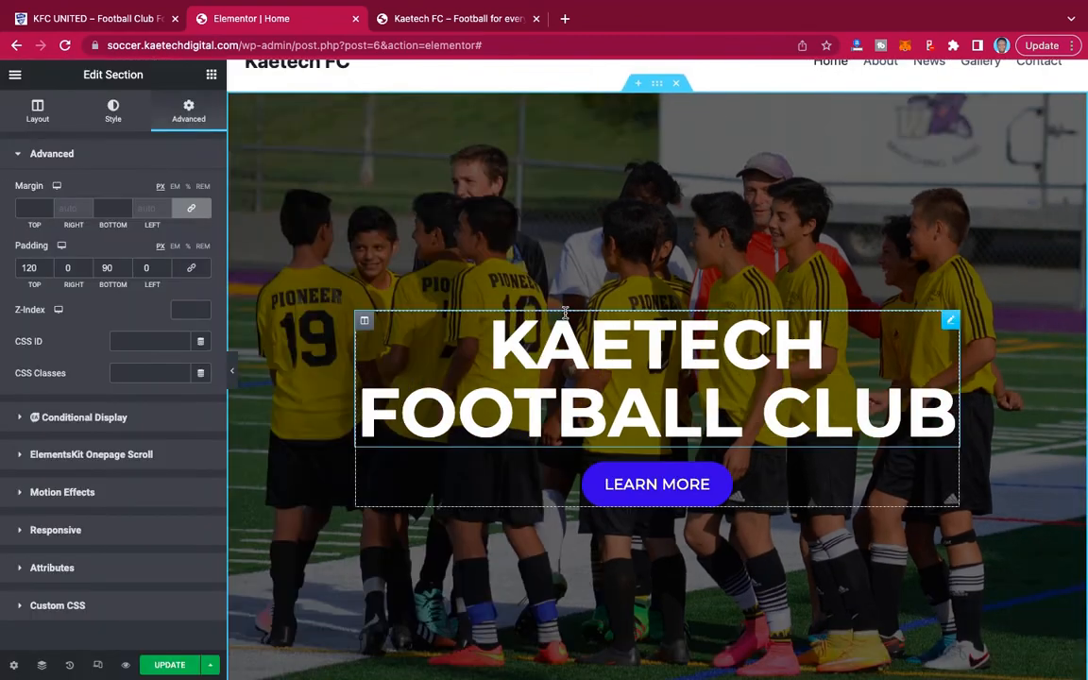
# Check the demo's mission and vision cards, and add a section with two equal columns below the hero.
pyautogui.scroll(-4, 838, 296)
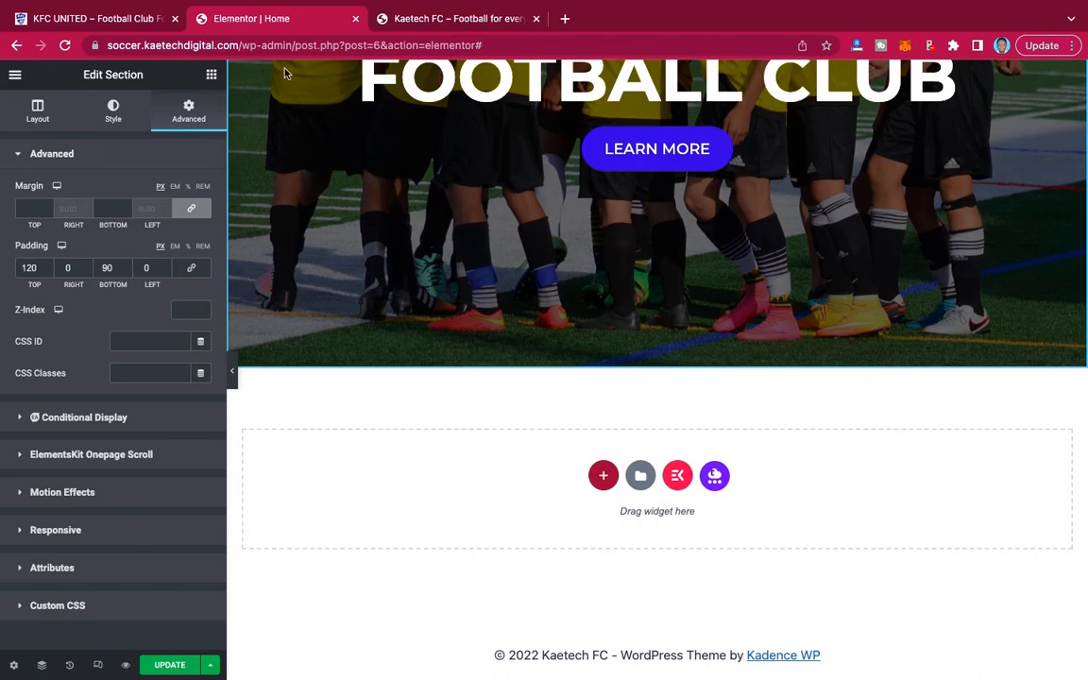
pyautogui.click(90, 17)
pyautogui.scroll(-5, 513, 312)
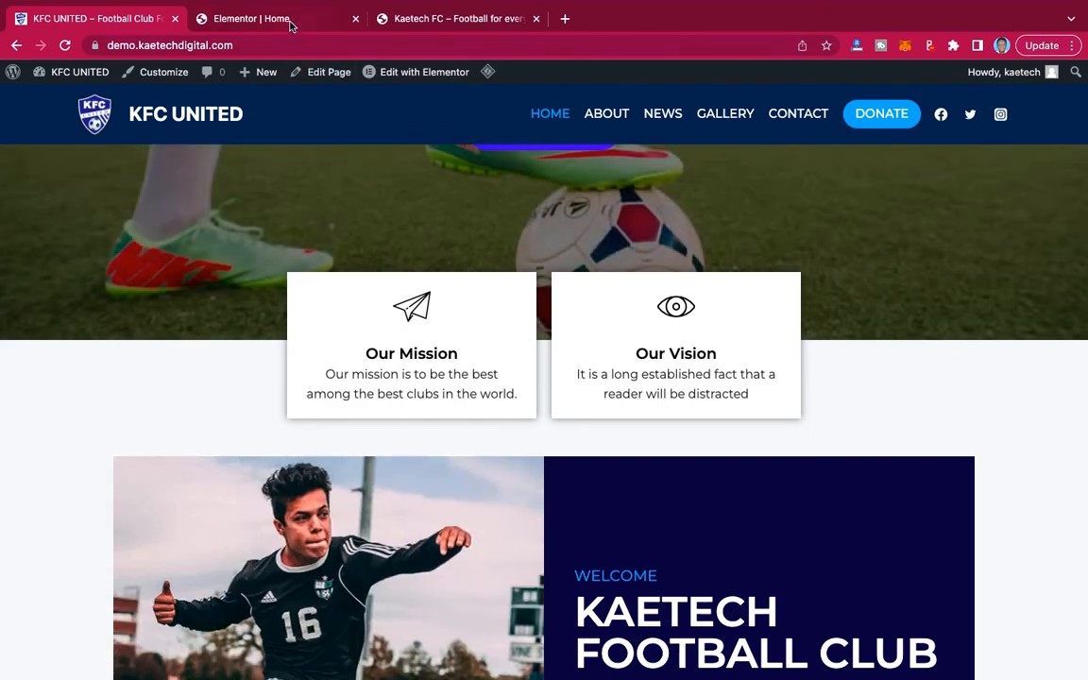
pyautogui.click(288, 20)
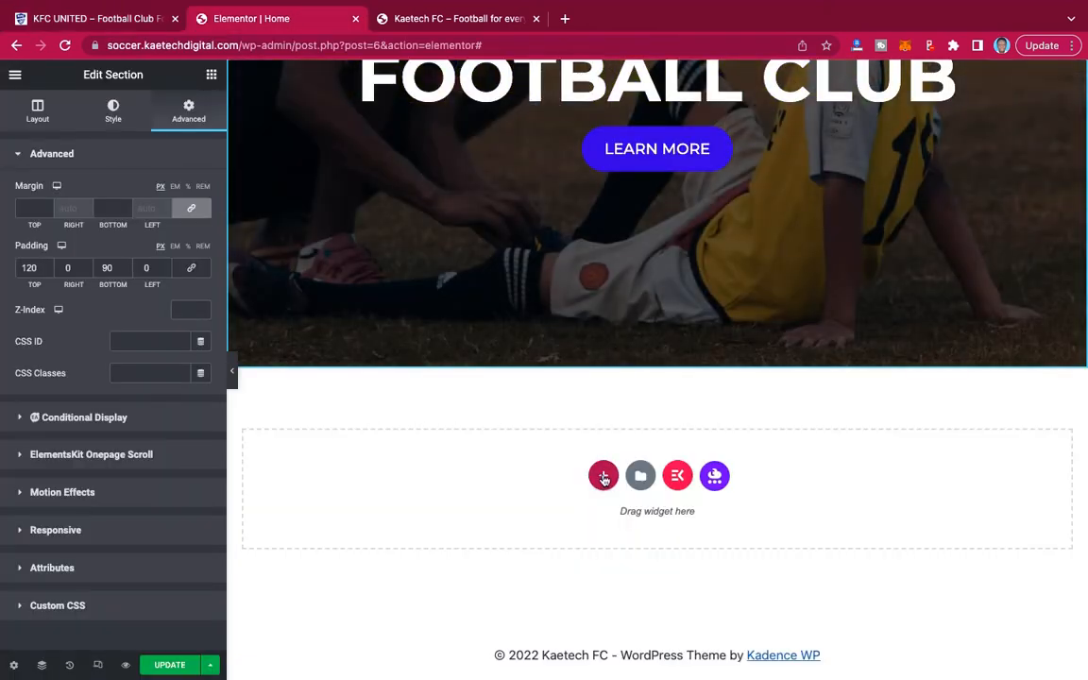
pyautogui.click(603, 476)
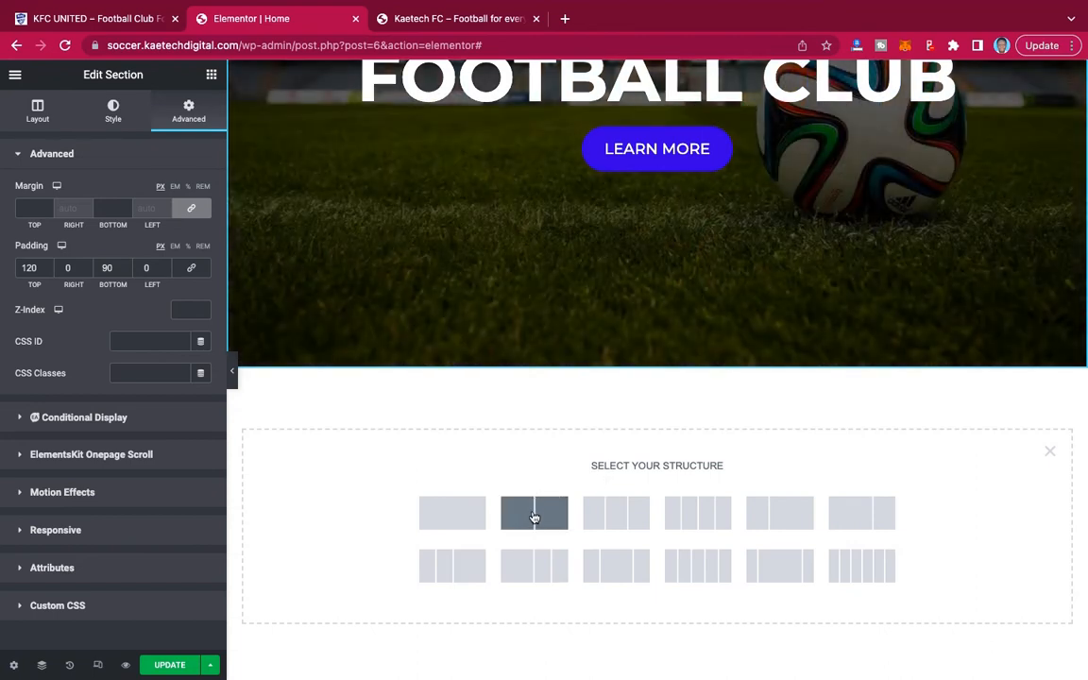
pyautogui.click(533, 516)
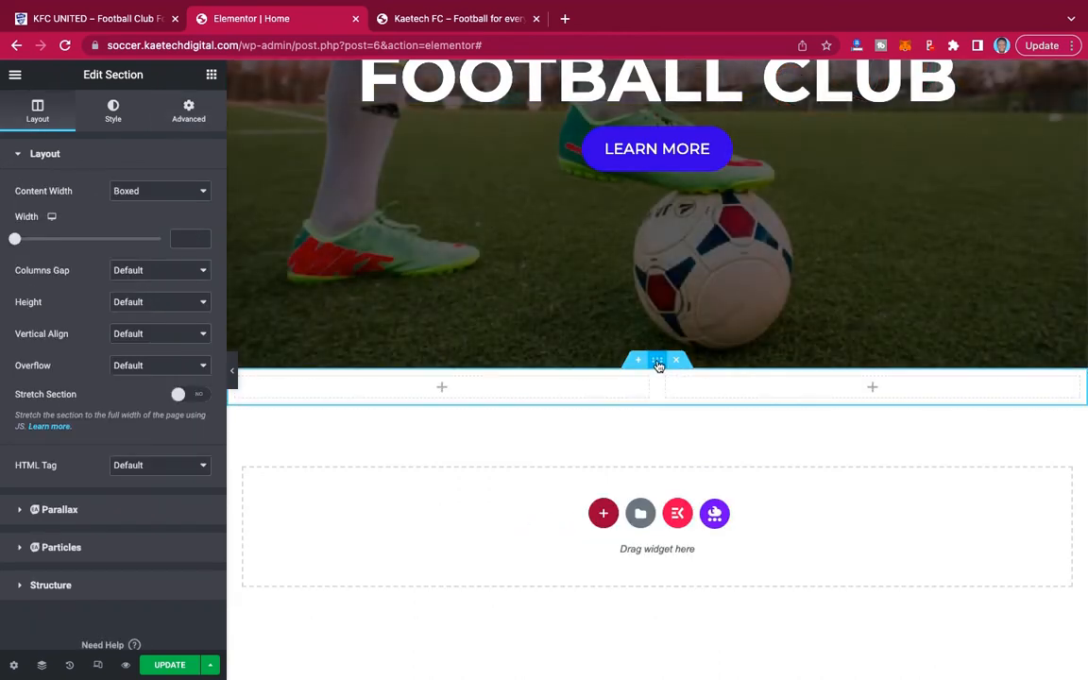
# Set the two-column section's boxed content width to 700.
pyautogui.click(176, 237)
pyautogui.write('30')
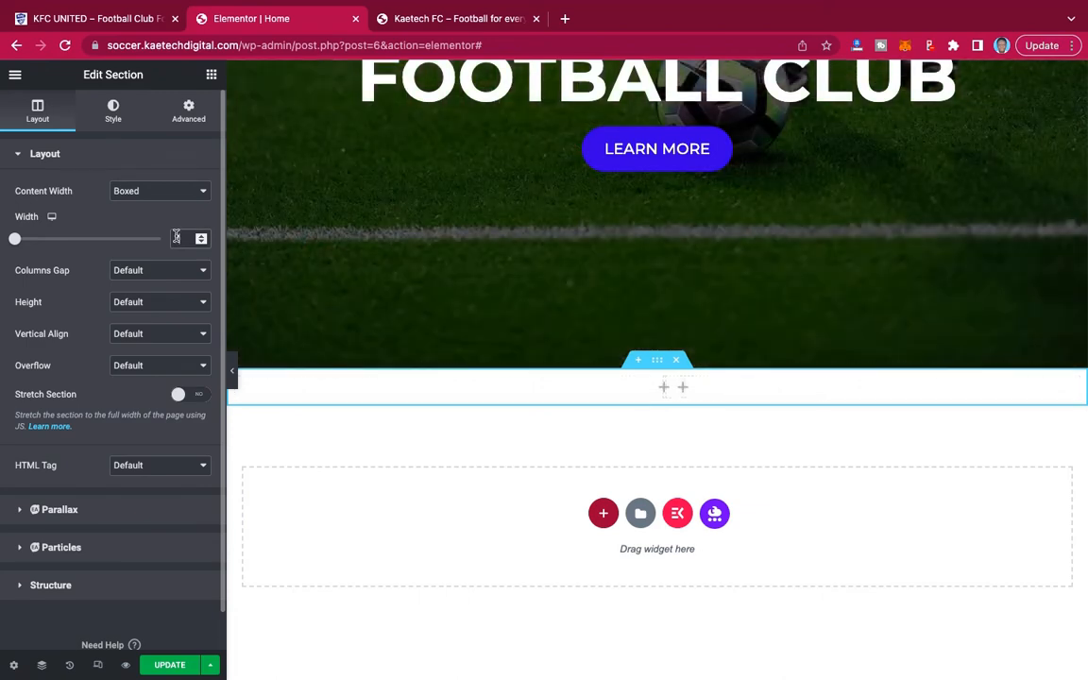
pyautogui.write('0')
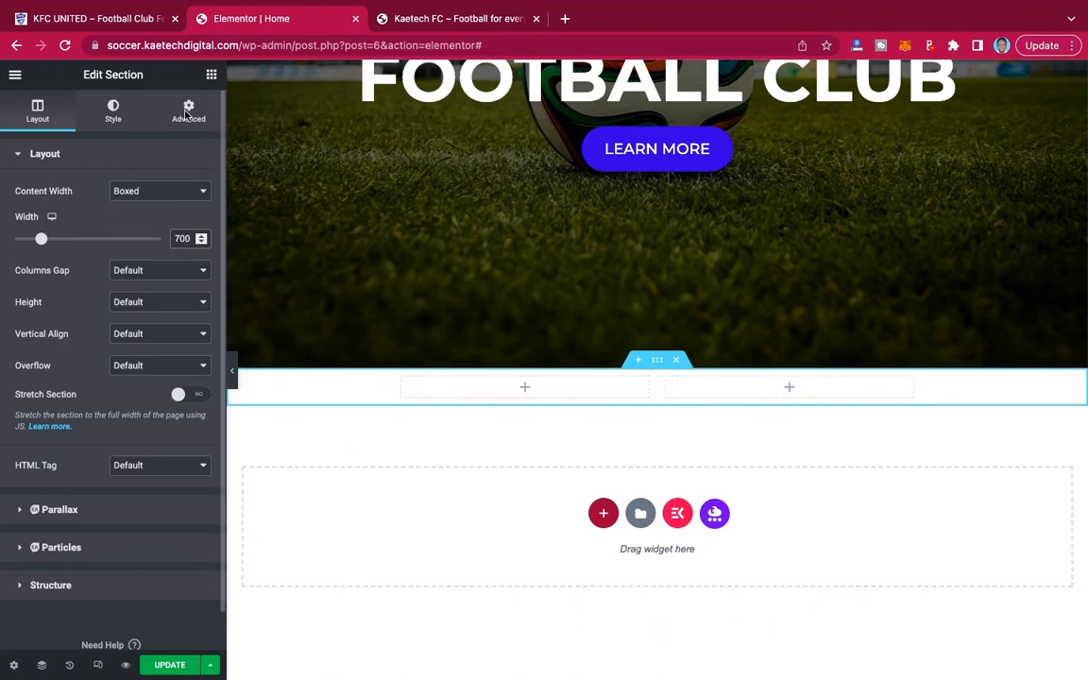
# Search the widgets for ICON, and place an Elementor Icon Box in the first column of the two-column section.
pyautogui.click(212, 75)
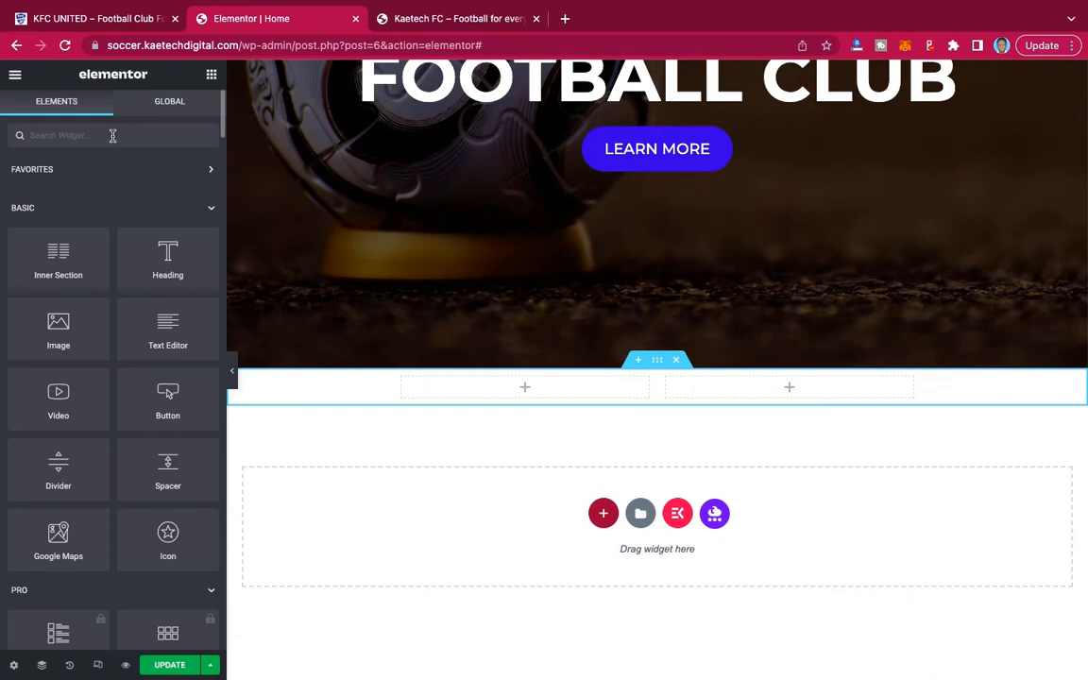
pyautogui.click(102, 136)
pyautogui.write('ICON')
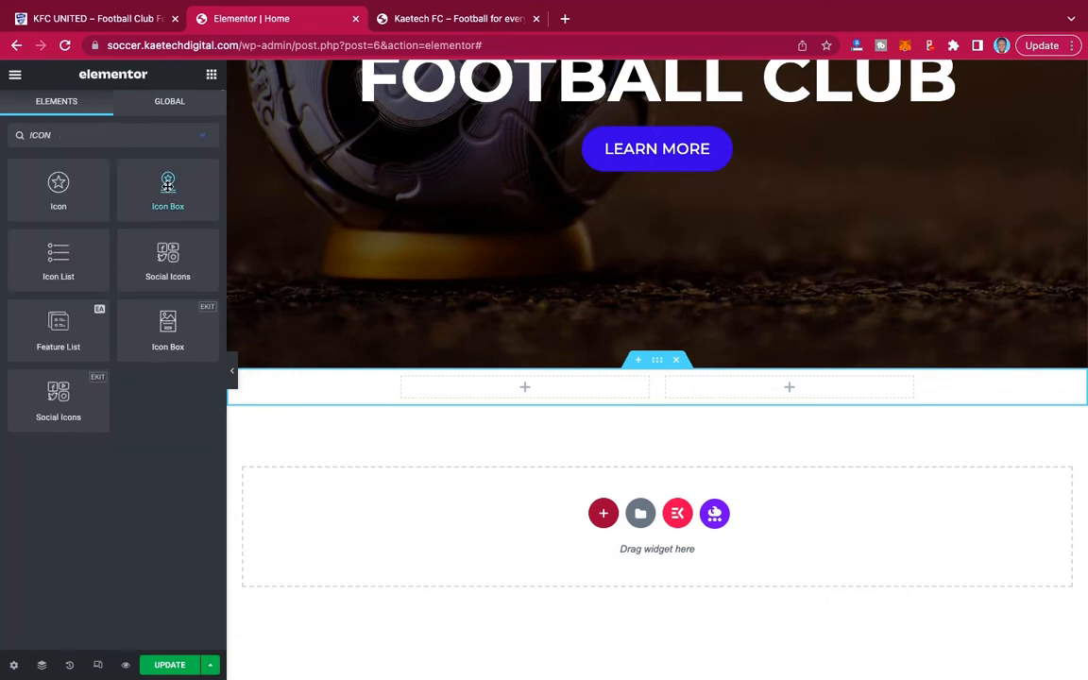
pyautogui.moveTo(168, 185); pyautogui.dragTo(529, 390)
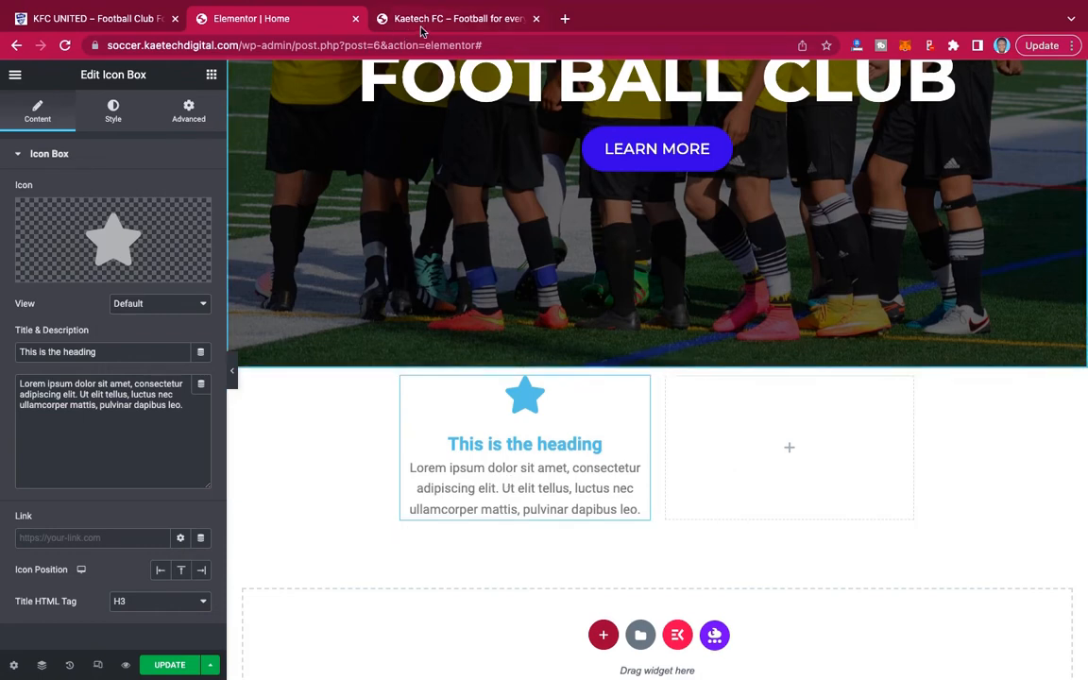
# Check the demo's mission card, and set the first column's icon box title to "Our Mission".
pyautogui.click(101, 18)
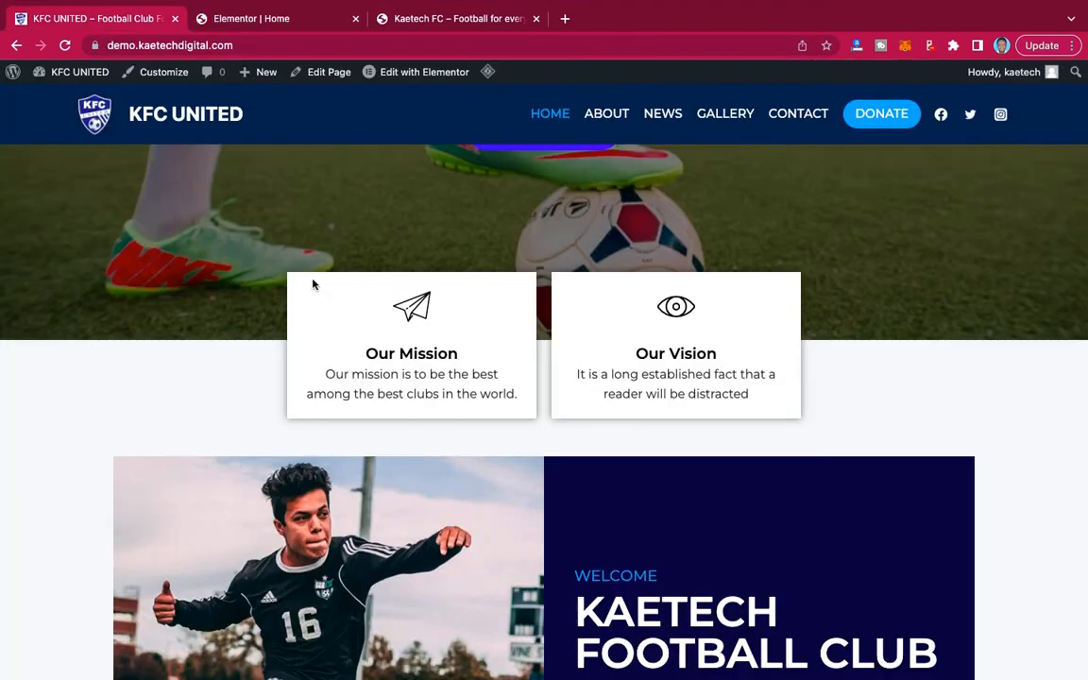
pyautogui.click(236, 19)
pyautogui.moveTo(102, 352); pyautogui.dragTo(5, 352)
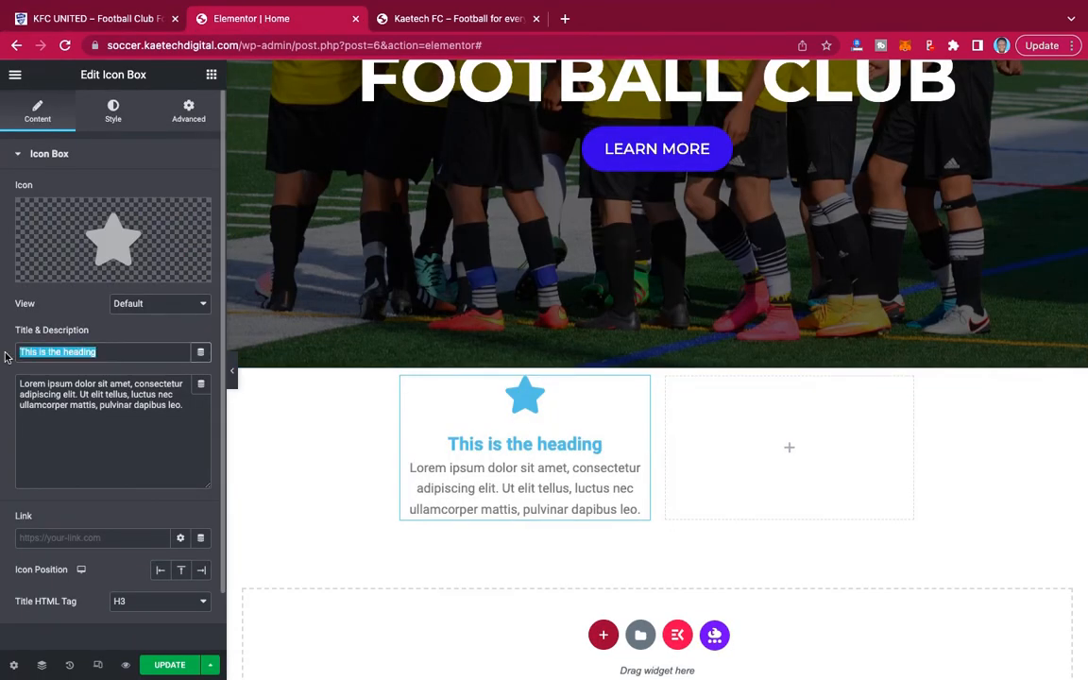
pyautogui.write('OUR')
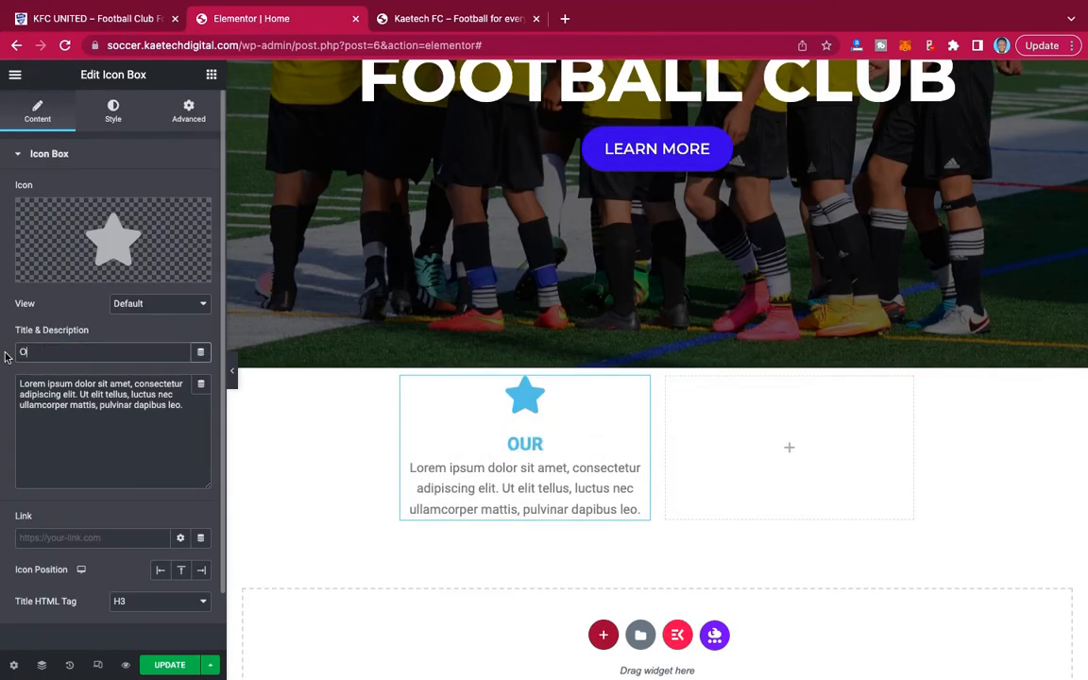
pyautogui.press('BackSpace')
pyautogui.write('Ou')
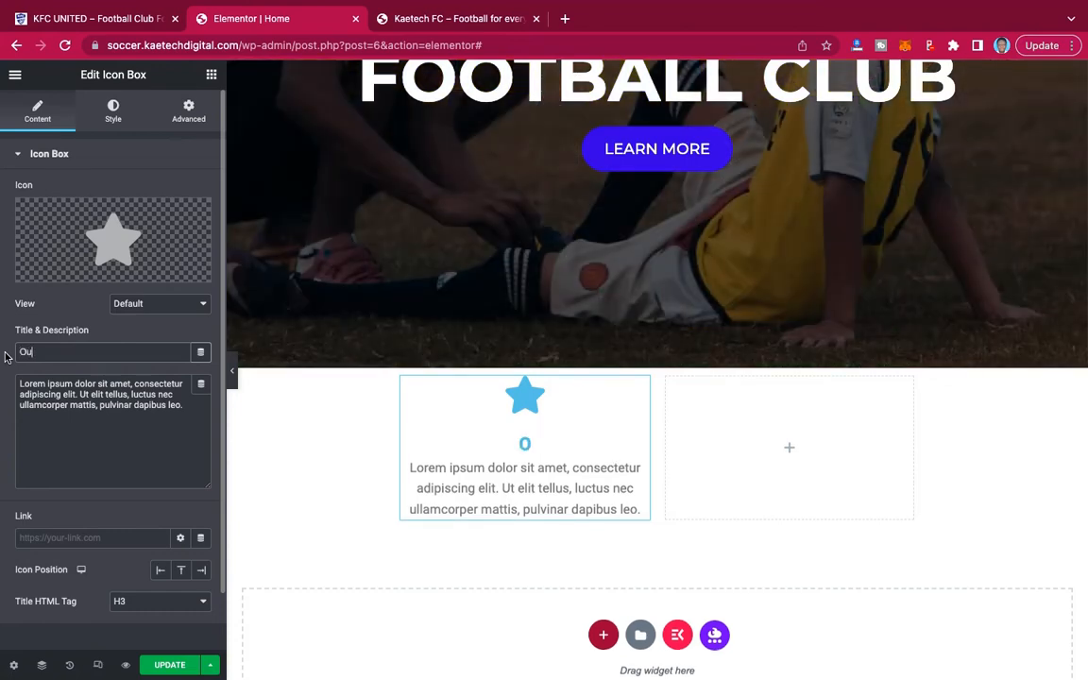
pyautogui.write('r Mission')
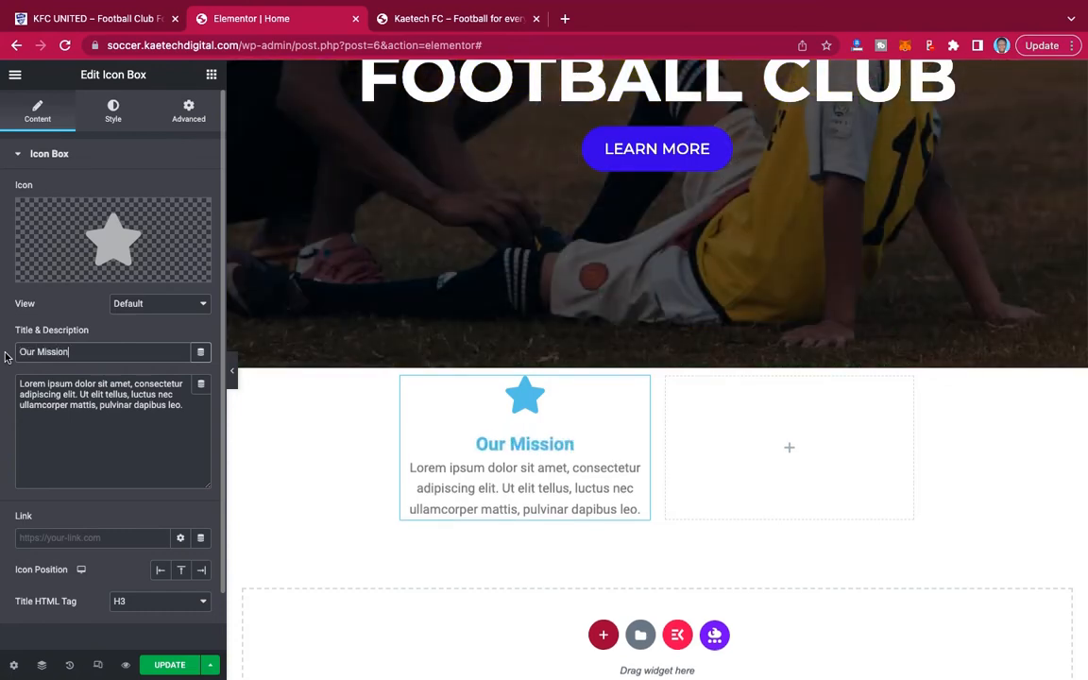
# Compare with the demo's card text, try shortening the icon box description to its first sentence, and undo the deletion.
pyautogui.click(129, 21)
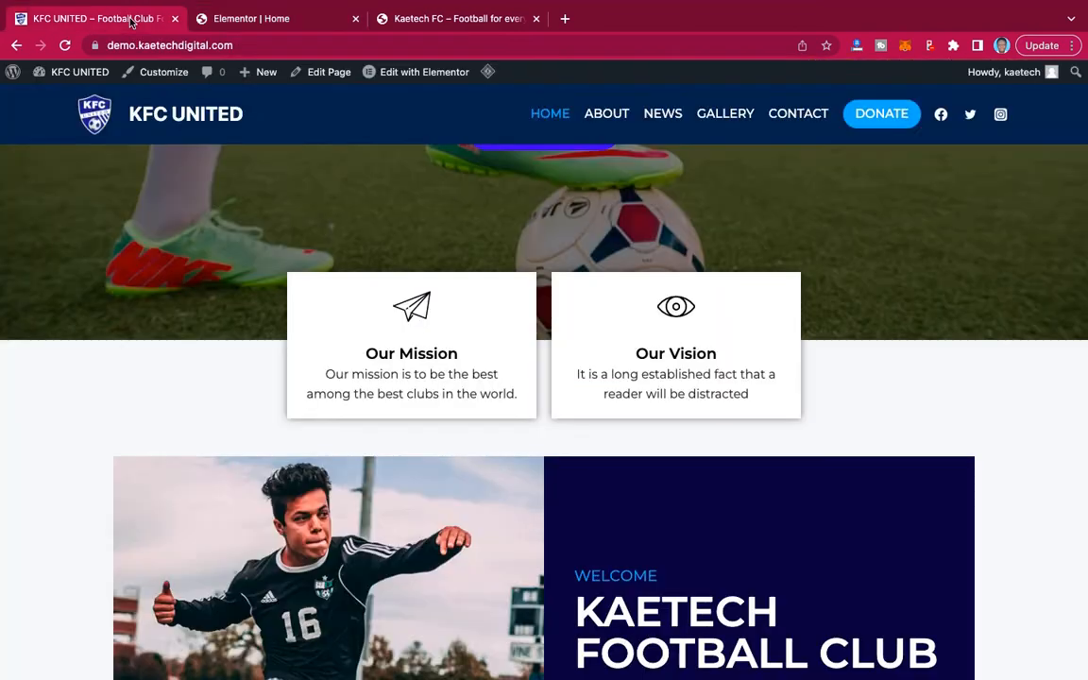
pyautogui.click(263, 19)
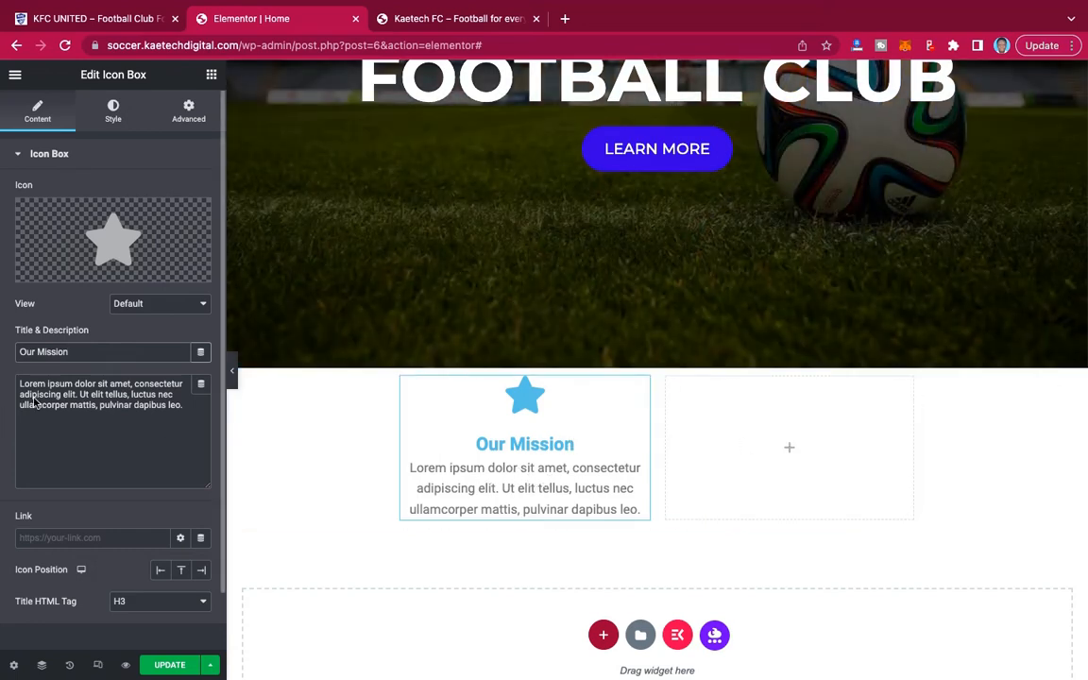
pyautogui.click(162, 410)
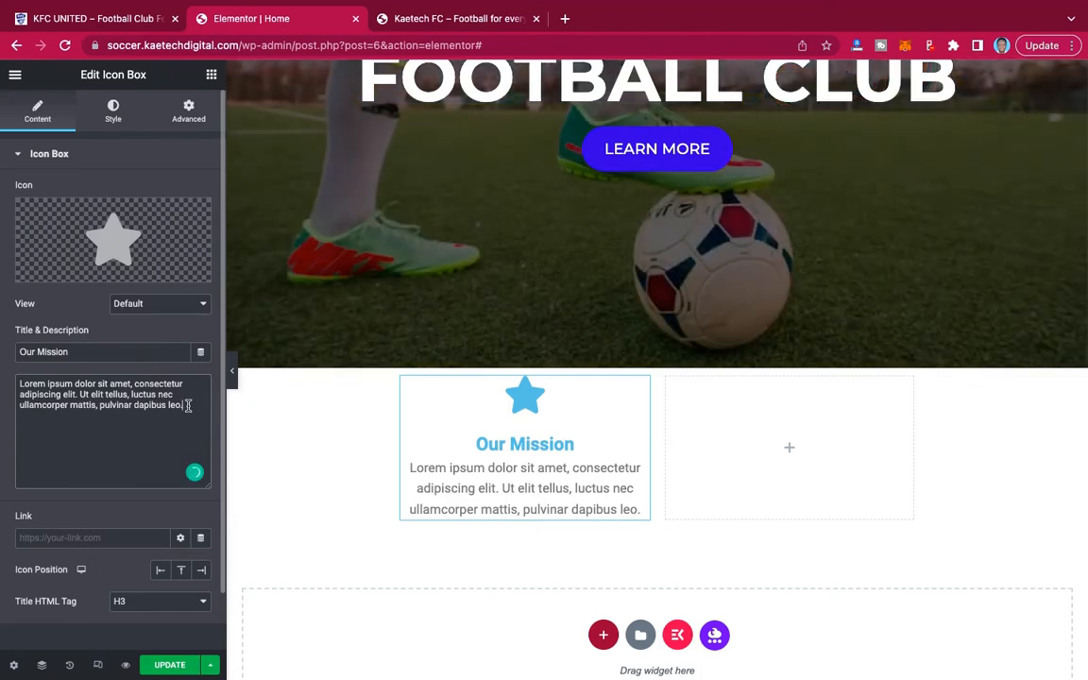
pyautogui.moveTo(185, 405); pyautogui.dragTo(81, 397)
pyautogui.press('BackSpace')
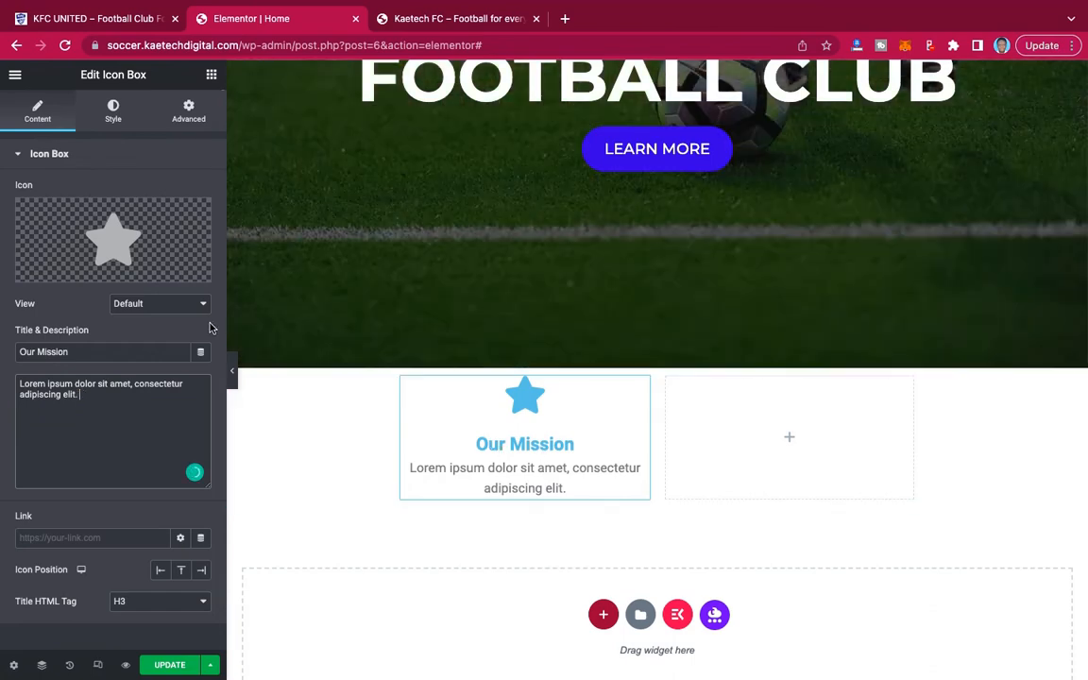
pyautogui.press('super+z')
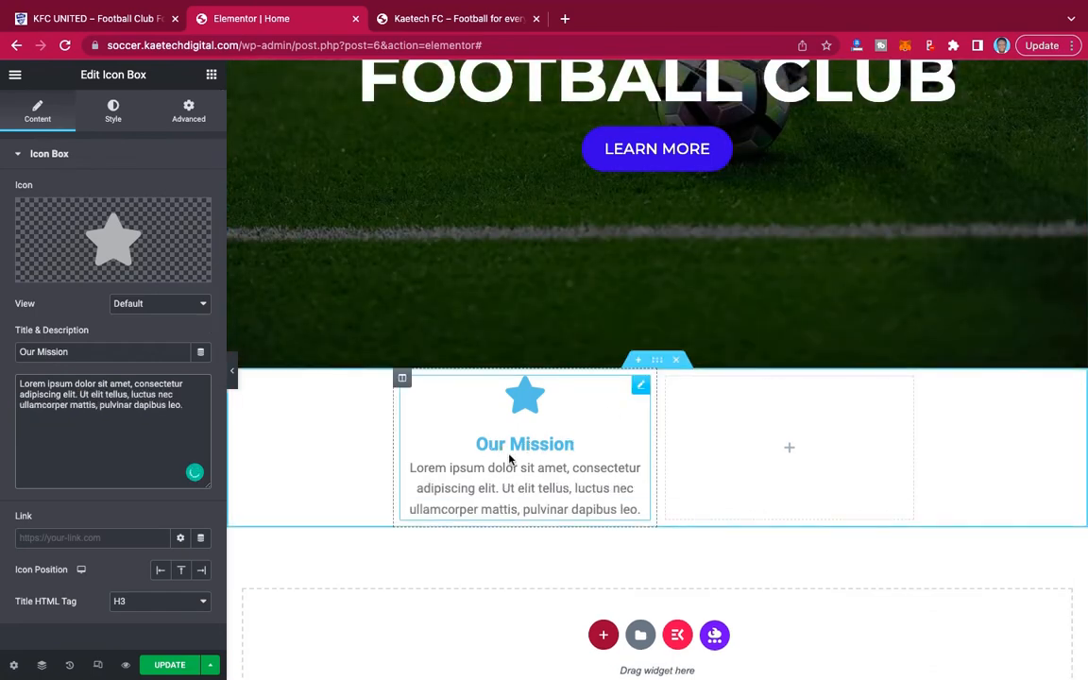
# Set the Our Mission icon's primary color to black, #000000.
pyautogui.click(115, 118)
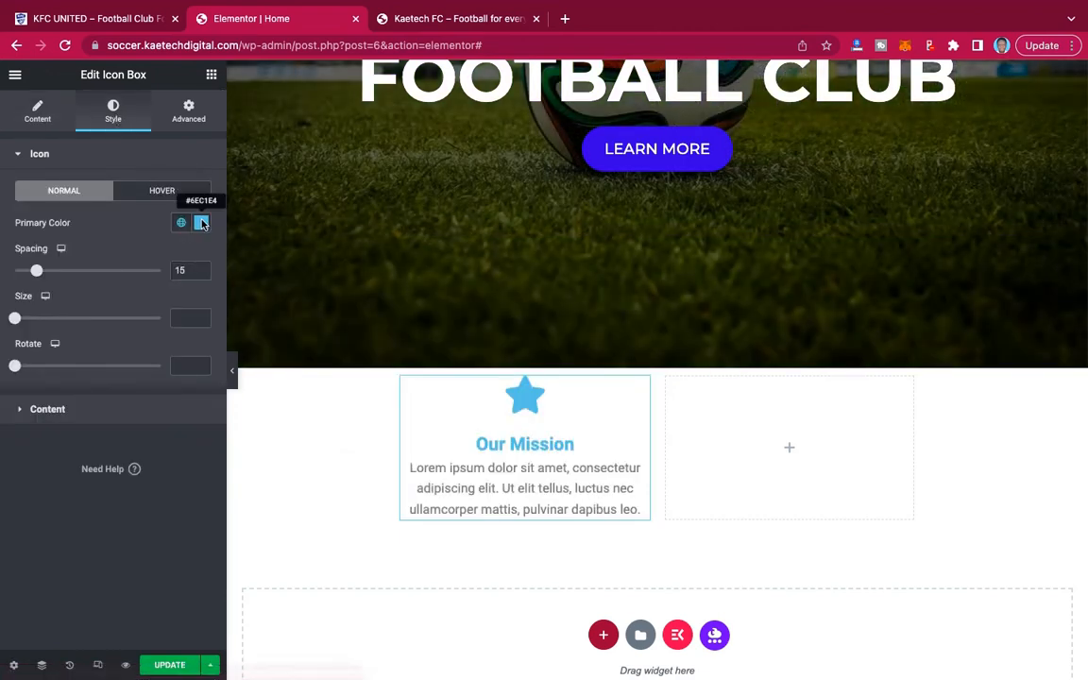
pyautogui.click(201, 223)
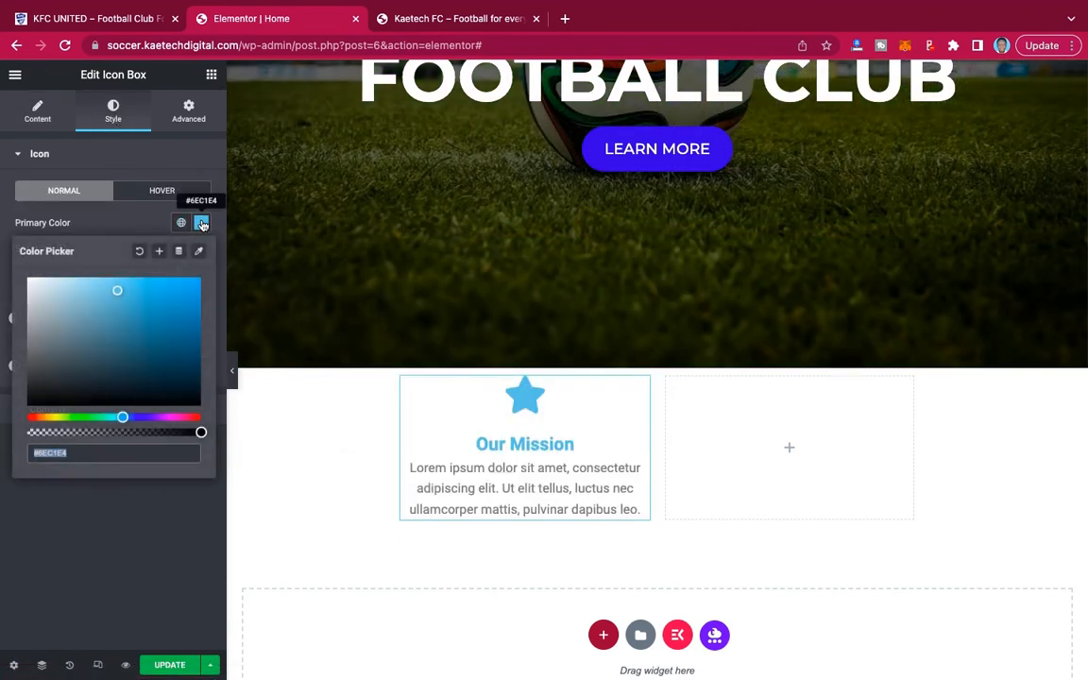
pyautogui.moveTo(116, 293); pyautogui.dragTo(2, 451)
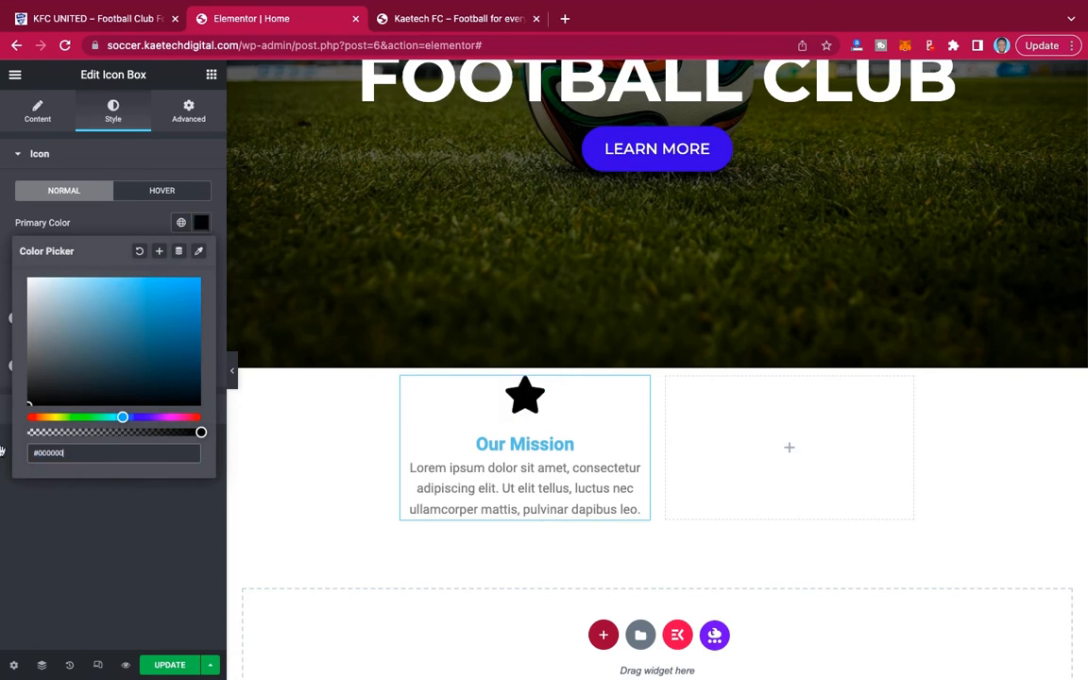
pyautogui.click(36, 514)
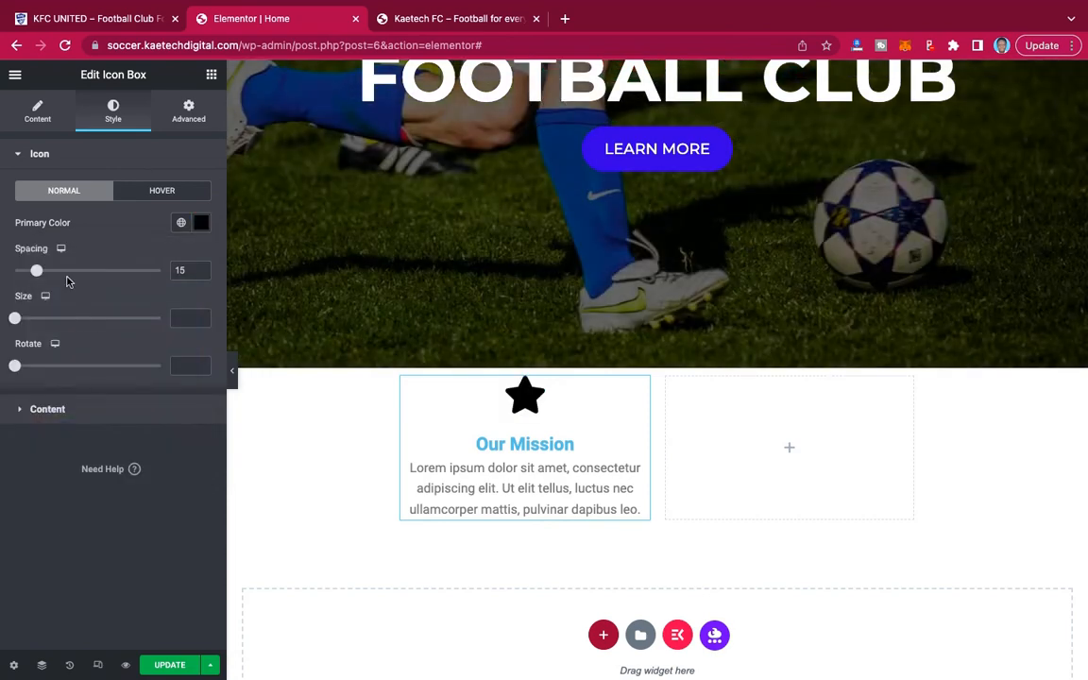
# Set the Our Mission icon box's title color to black.
pyautogui.click(74, 416)
pyautogui.click(202, 372)
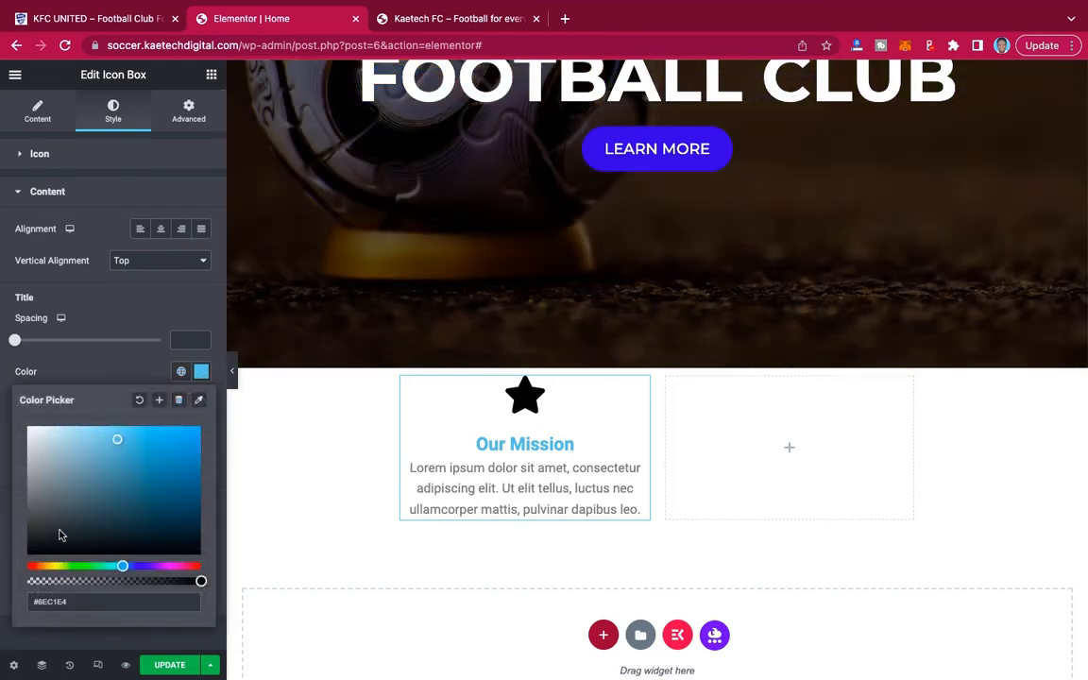
pyautogui.click(36, 543)
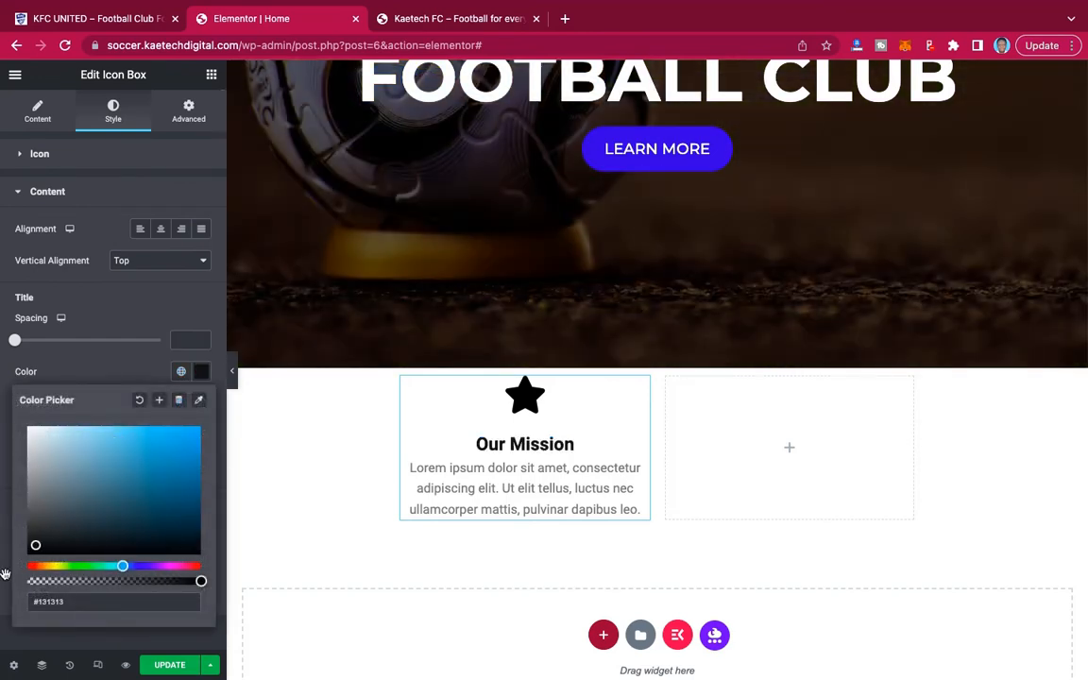
pyautogui.click(90, 374)
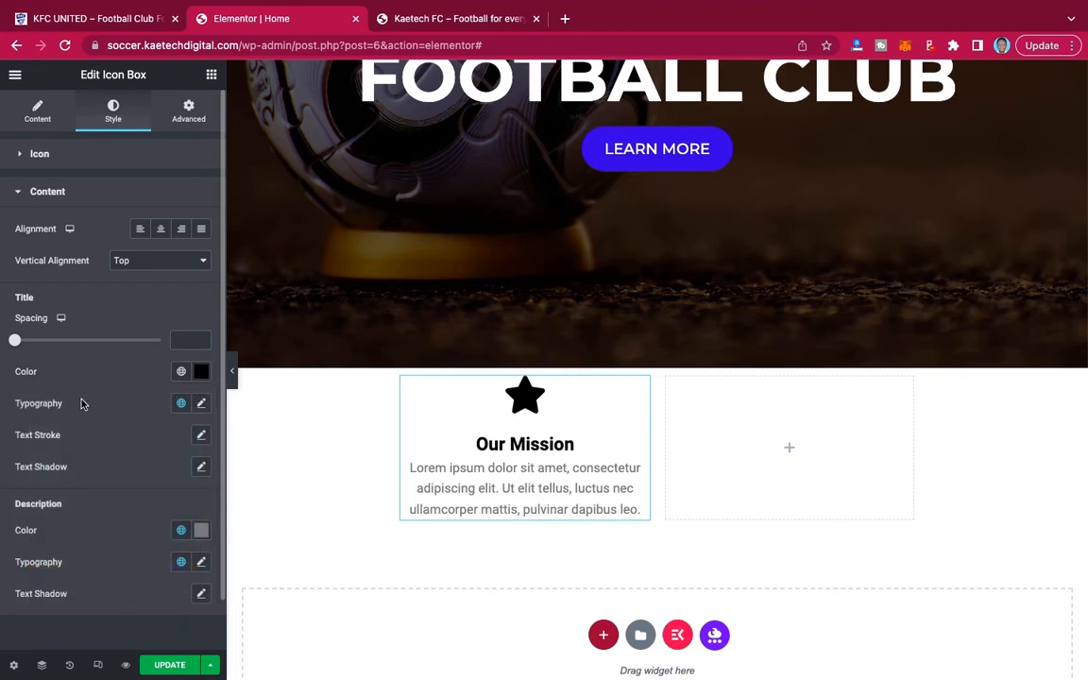
# Set the Our Mission title's typography to the Montserrat family at a size of 22 px.
pyautogui.click(201, 404)
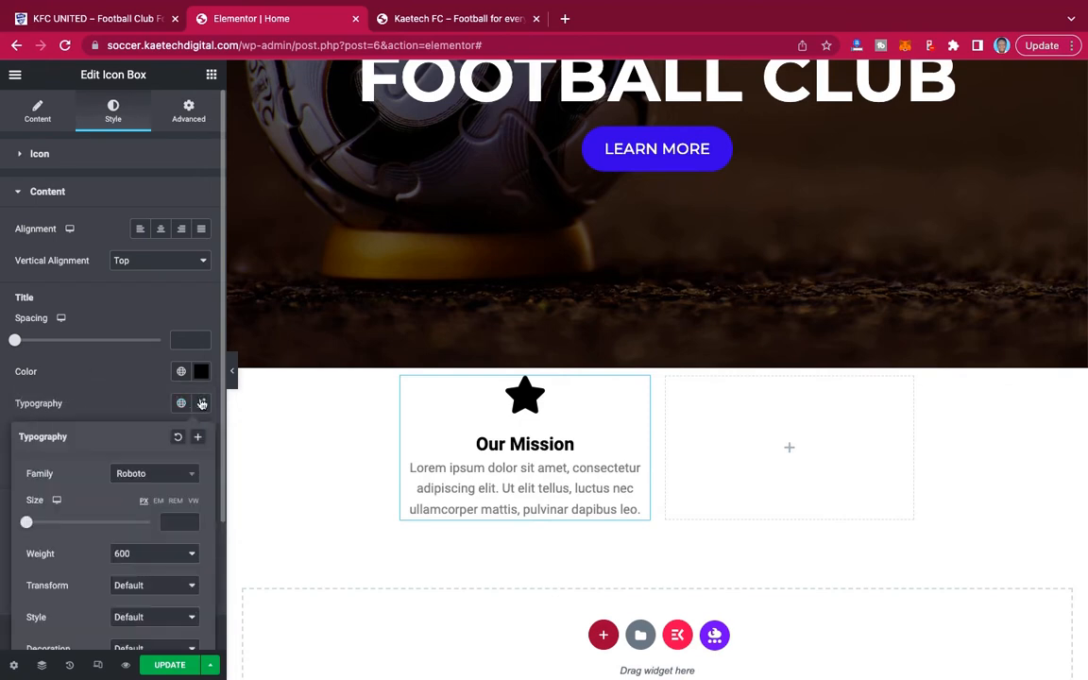
pyautogui.click(161, 478)
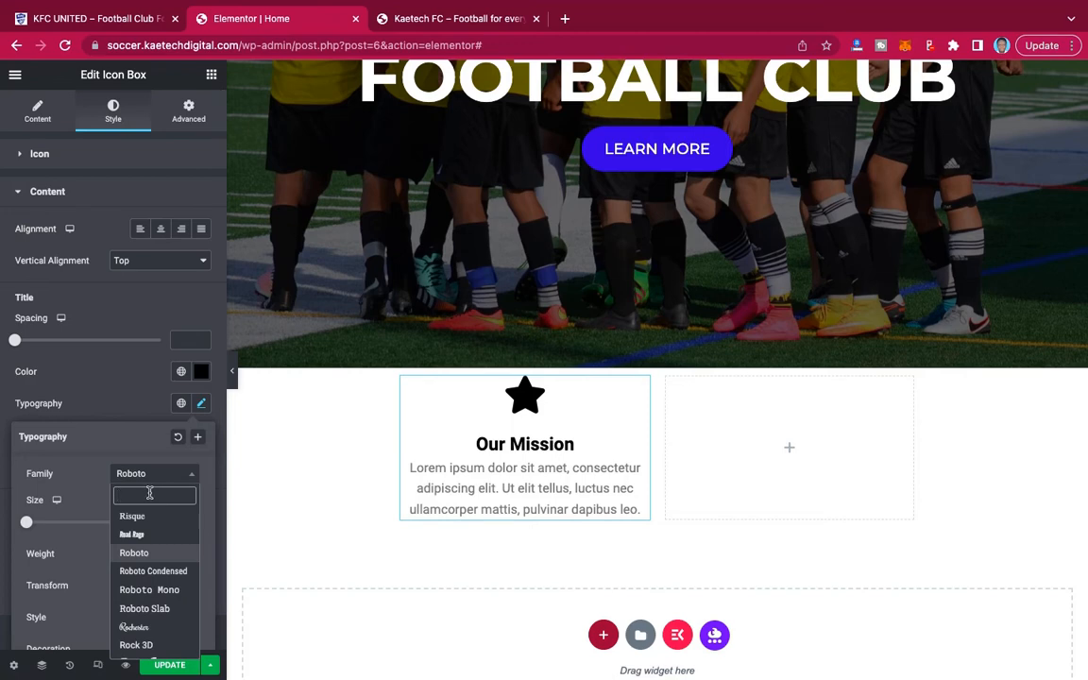
pyautogui.write('monts')
pyautogui.click(144, 534)
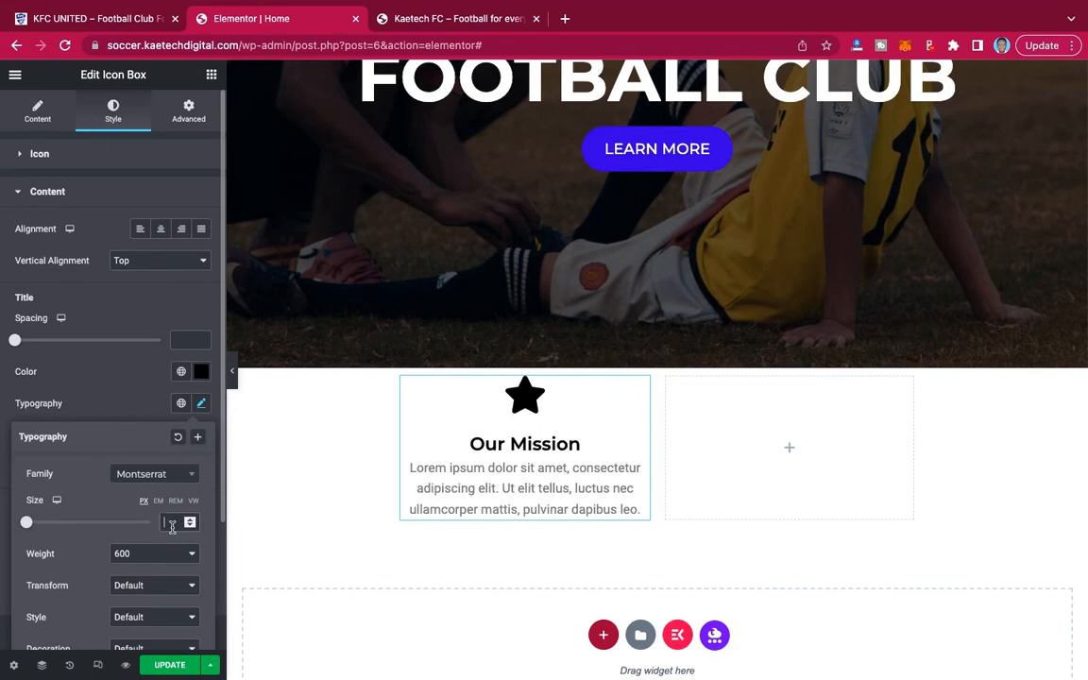
pyautogui.click(171, 523)
pyautogui.write('30')
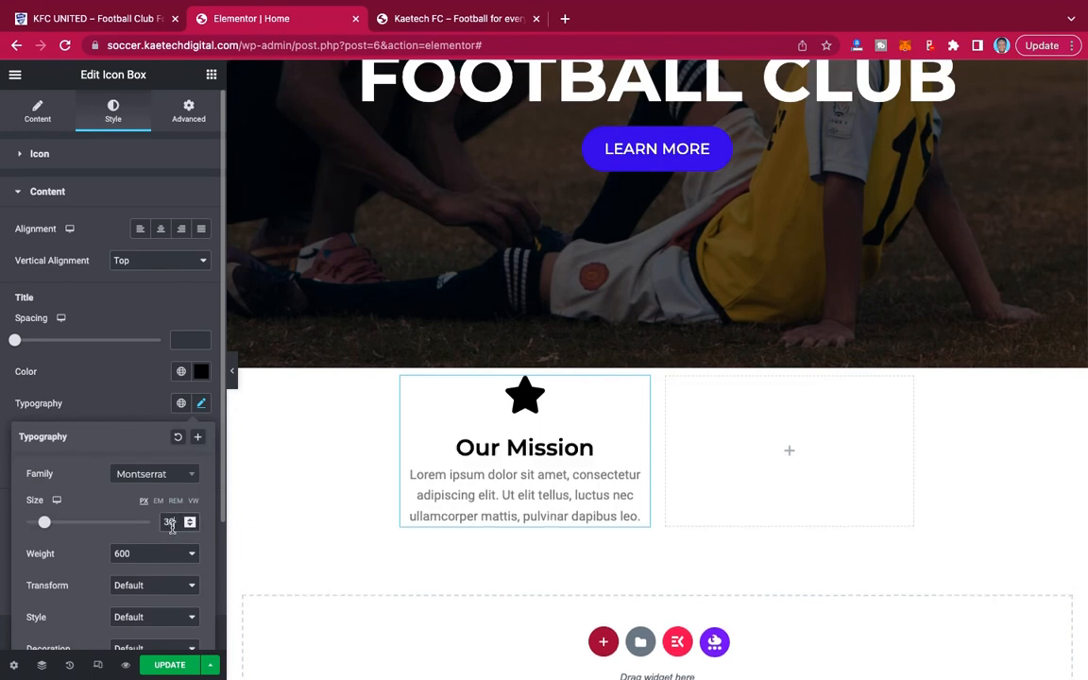
pyautogui.press('BackSpace')
pyautogui.press('BackSpace')
pyautogui.write('28')
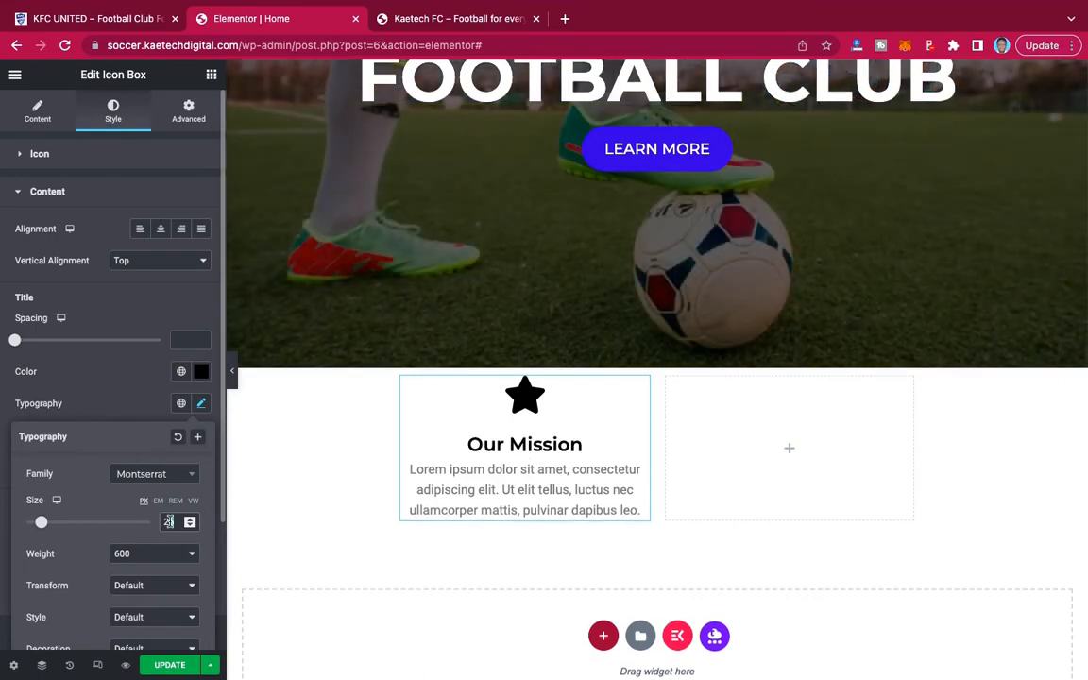
pyautogui.write('22')
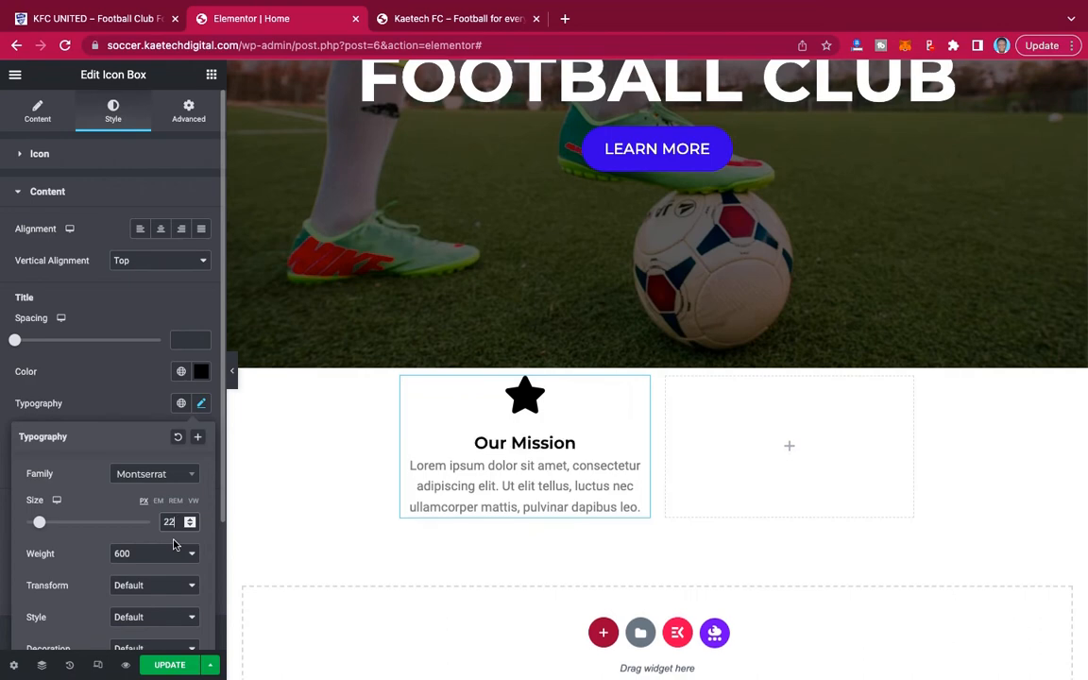
pyautogui.click(122, 403)
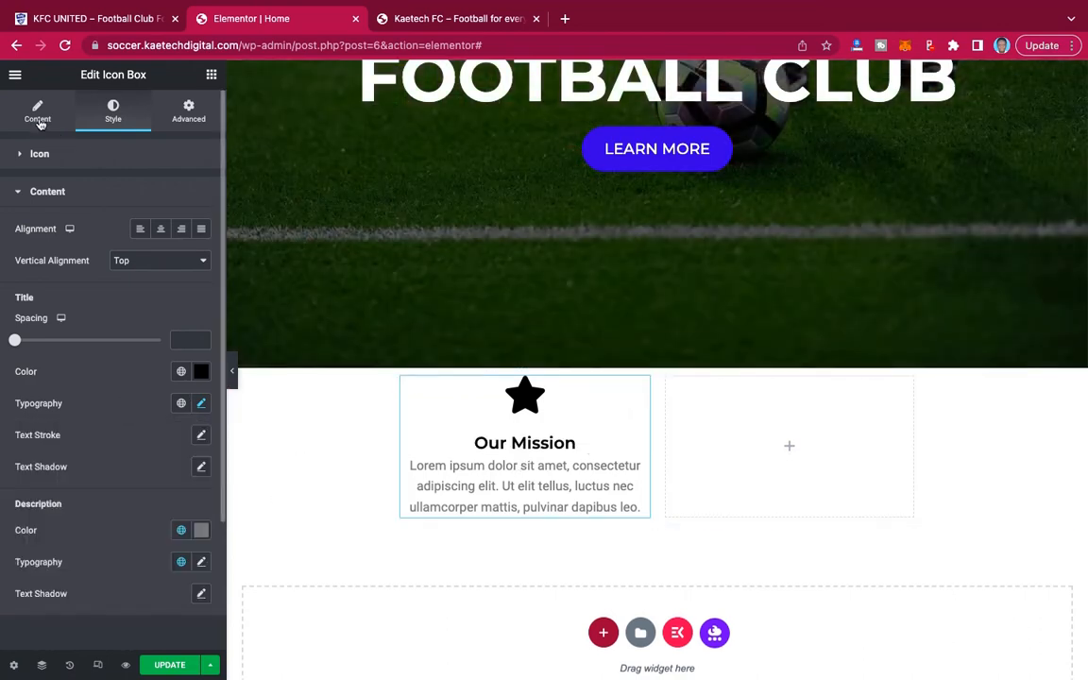
# Search the icon library for plane, and replace the star with the thin outlined paper plane matching the demo's mission card.
pyautogui.click(38, 112)
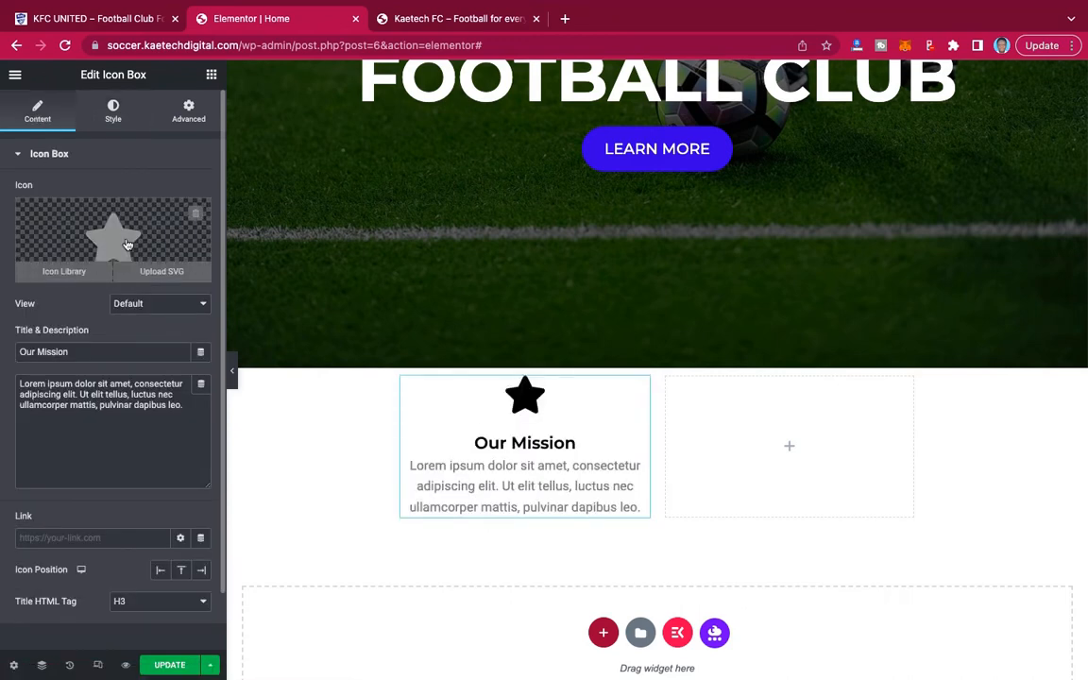
pyautogui.click(126, 244)
pyautogui.click(540, 144)
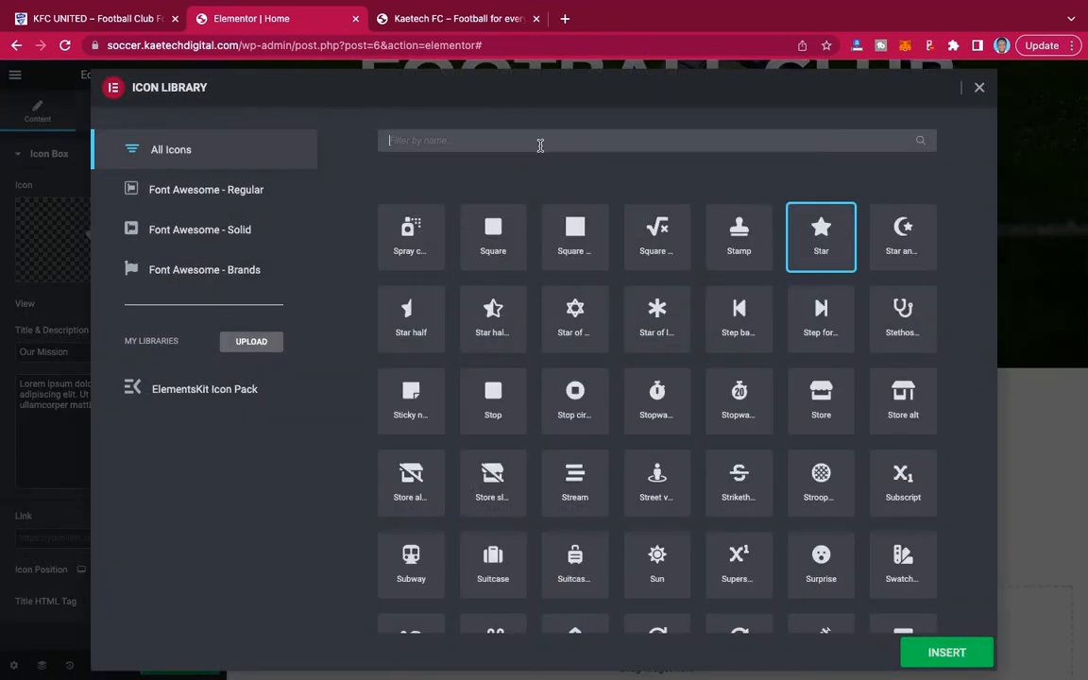
pyautogui.write('plane')
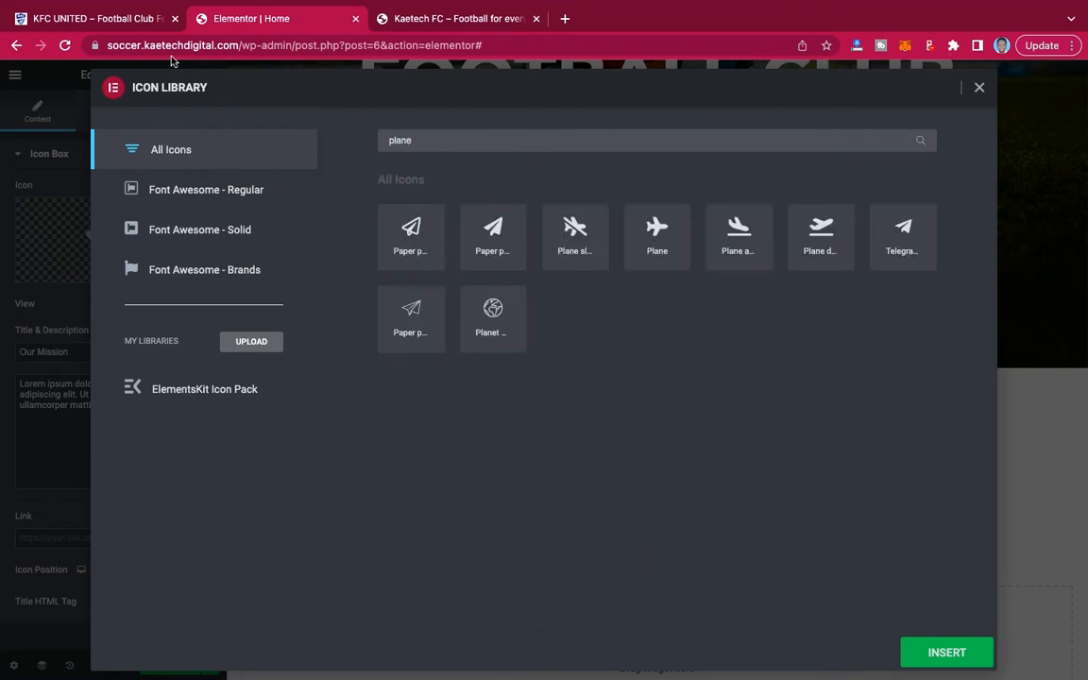
pyautogui.click(112, 20)
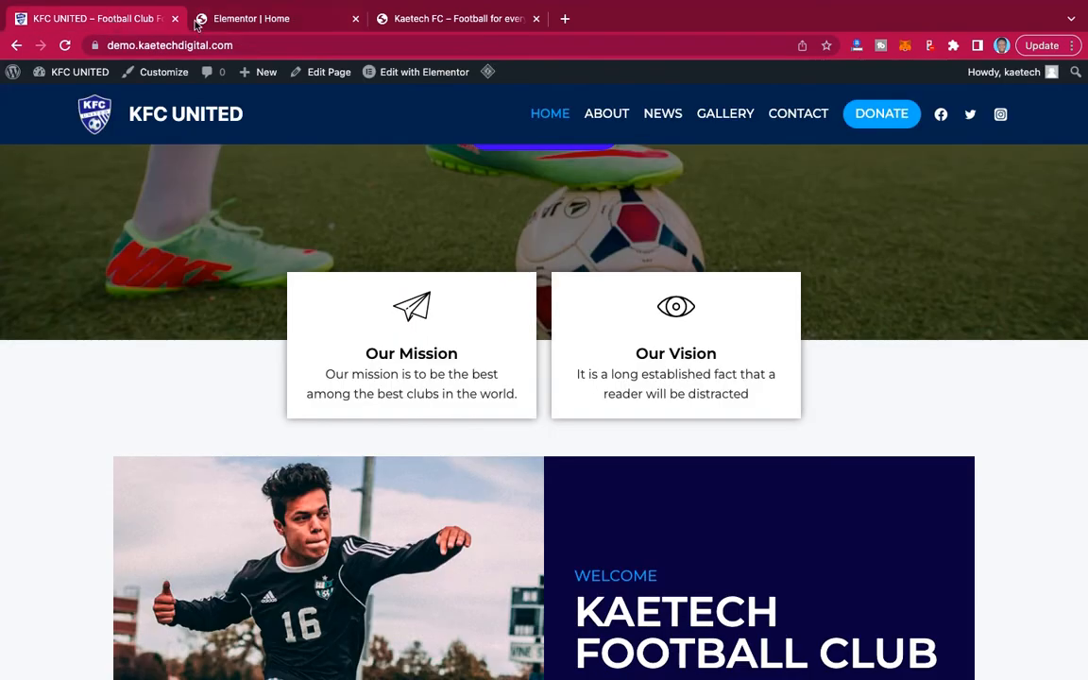
pyautogui.click(250, 25)
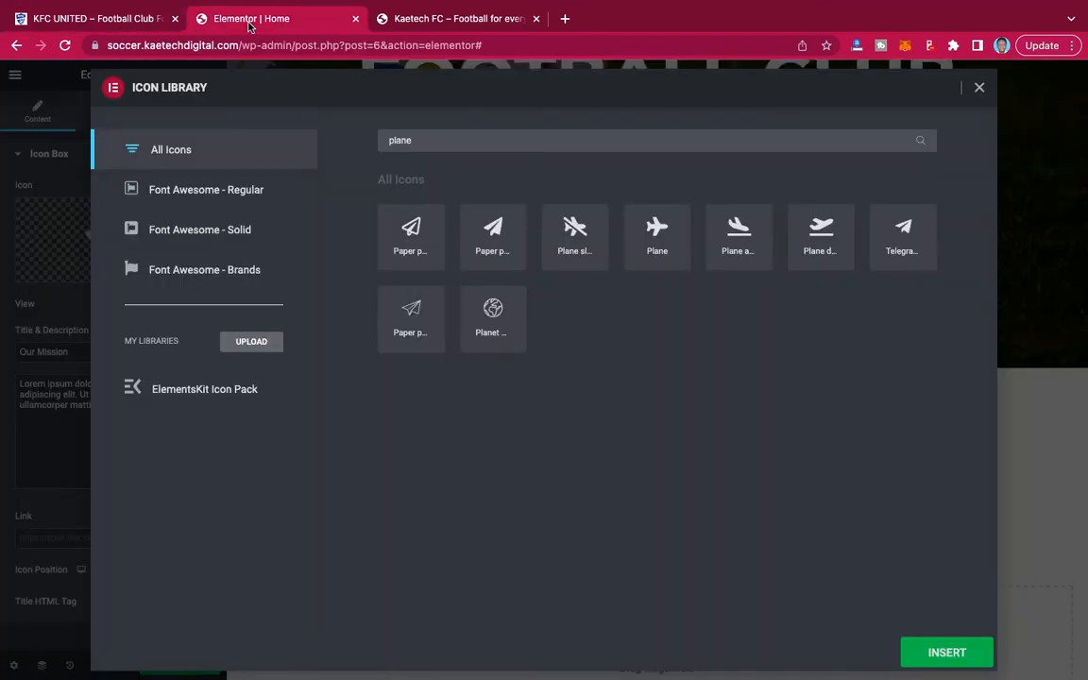
pyautogui.click(406, 318)
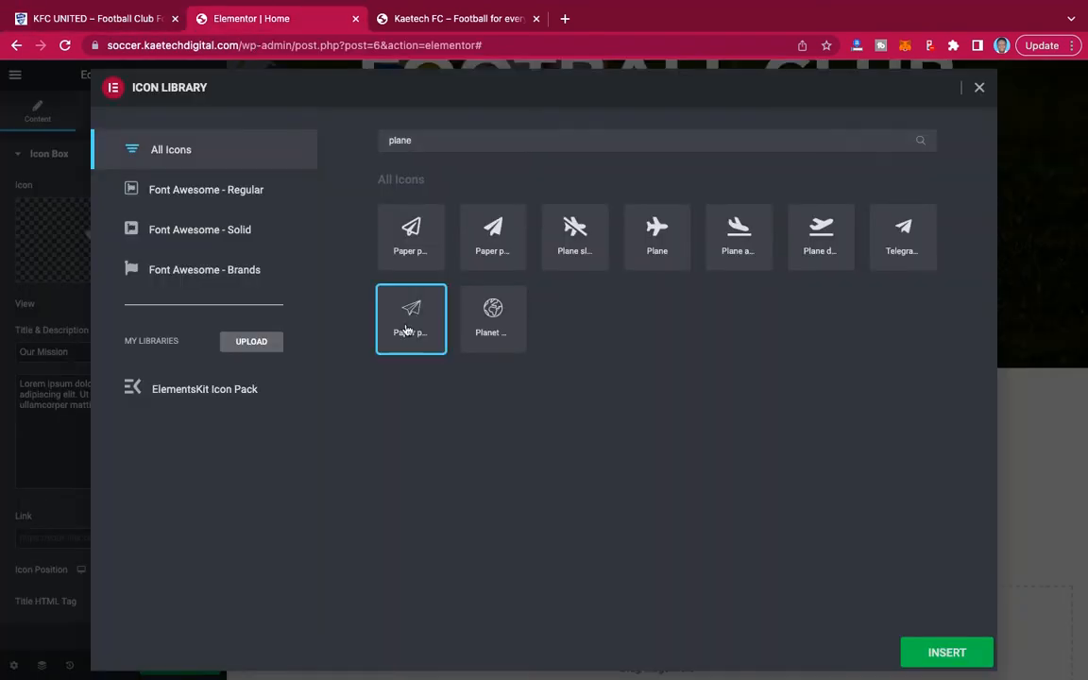
pyautogui.click(956, 642)
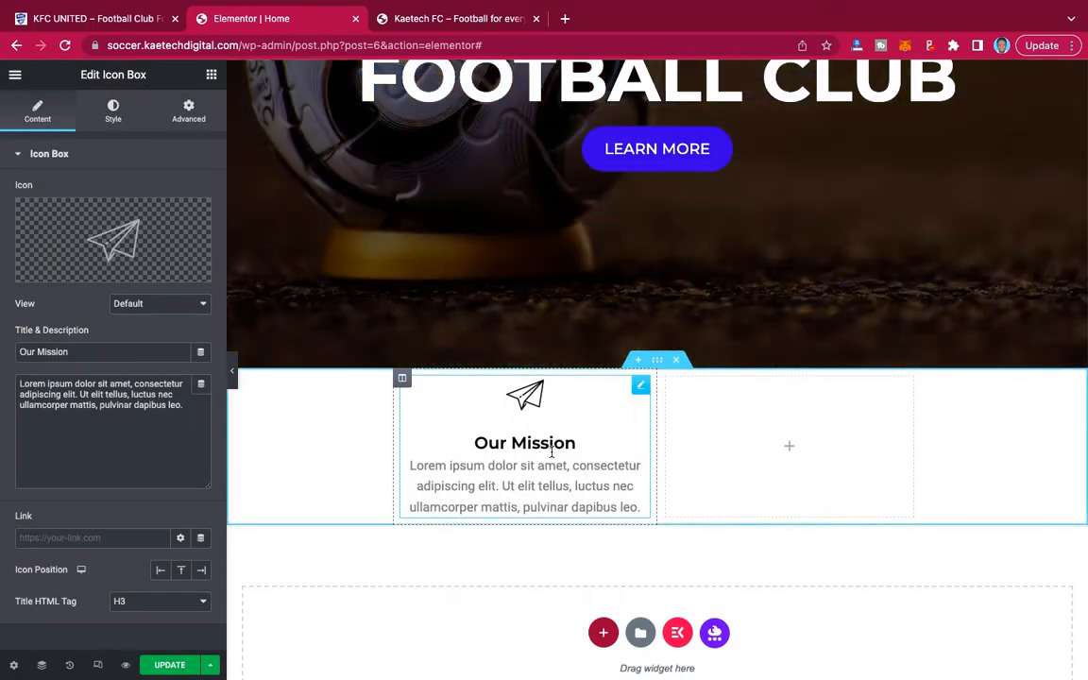
# Set the Our Mission icon box's padding to 20 px on all sides.
pyautogui.click(120, 116)
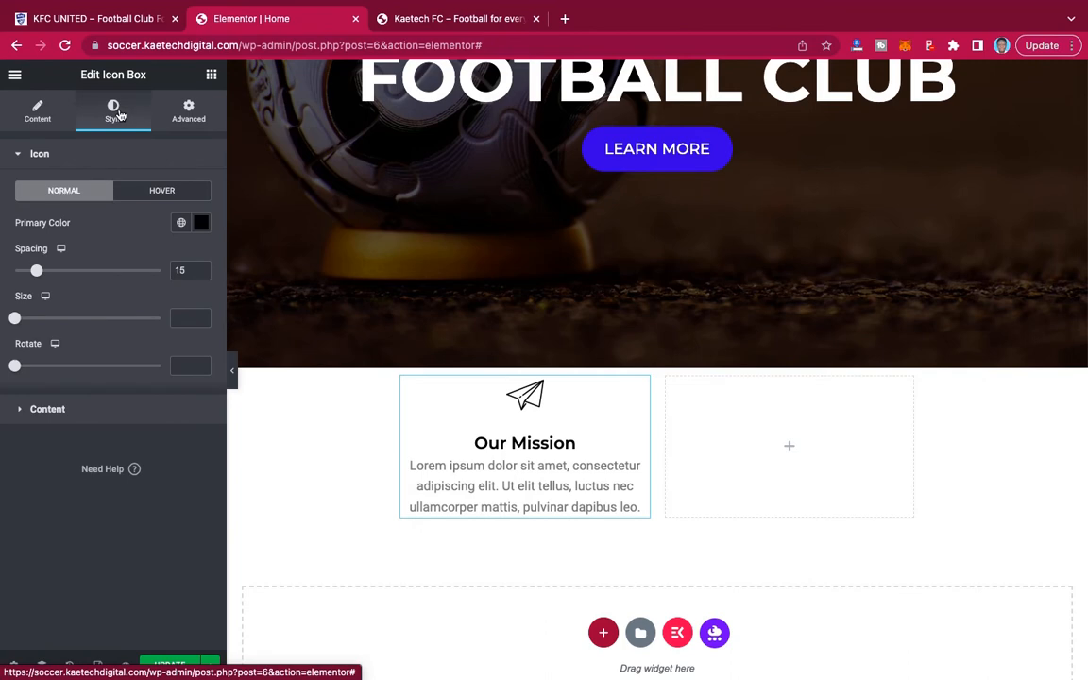
pyautogui.click(189, 111)
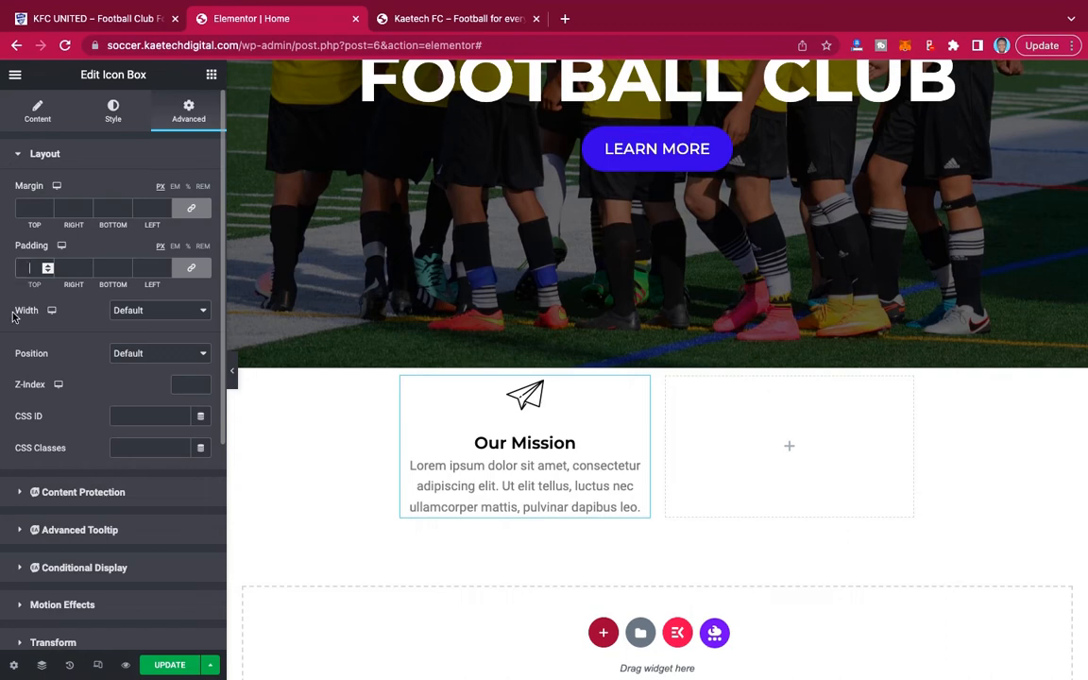
pyautogui.write('20')
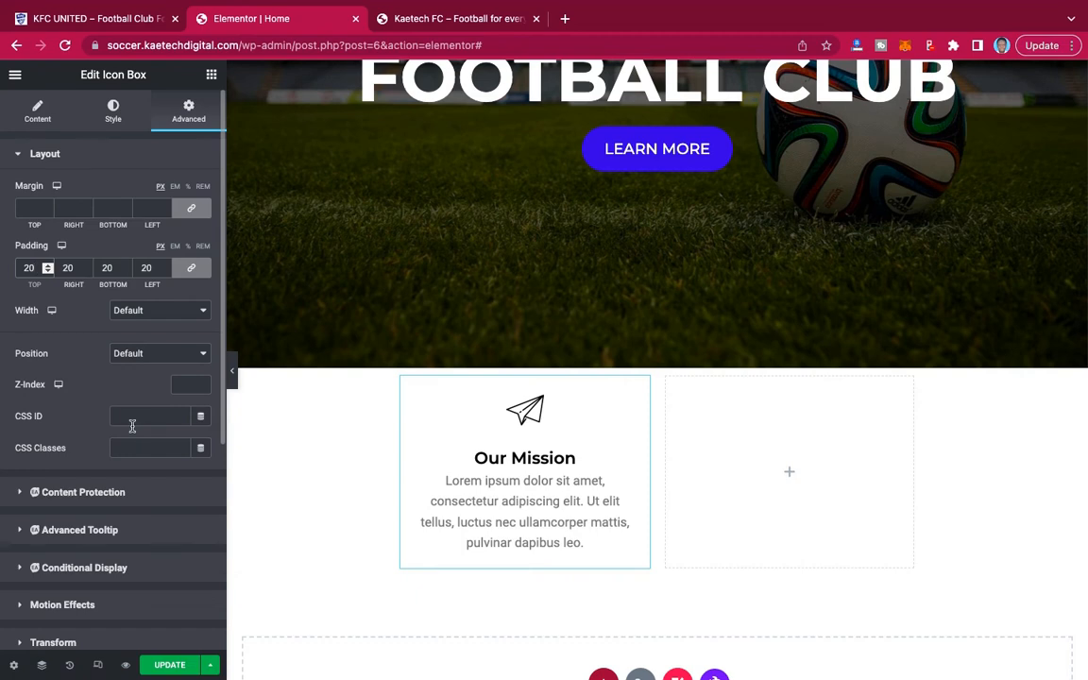
pyautogui.scroll(-5, 132, 426)
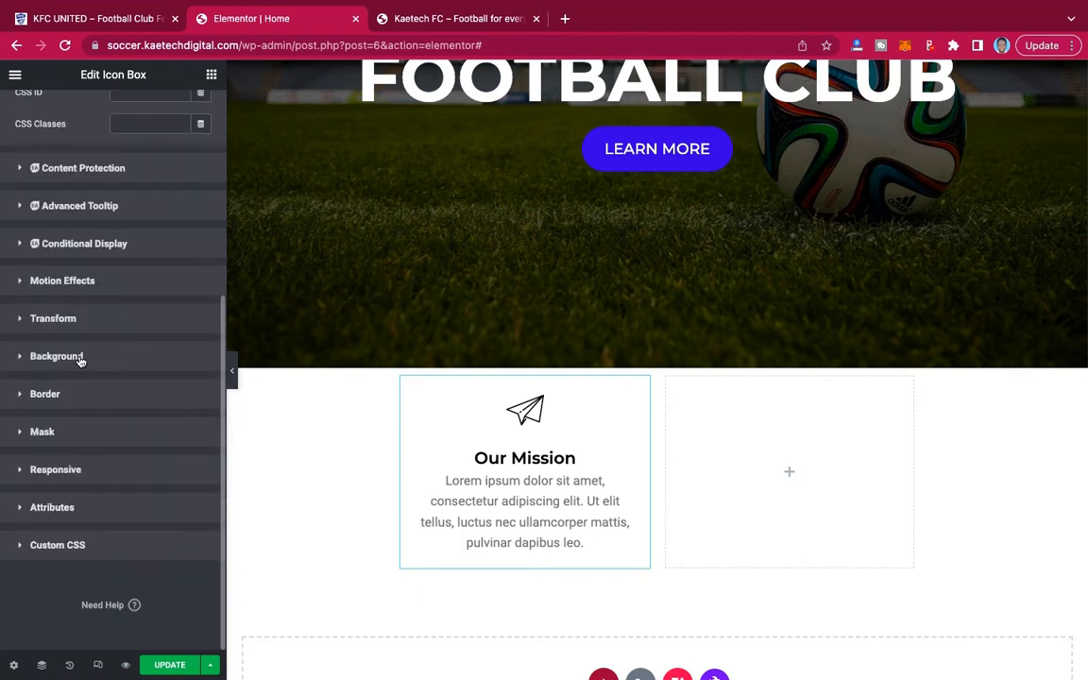
# Give the Our Mission icon box a classic background in white, #FFFFFF.
pyautogui.click(80, 358)
pyautogui.scroll(-2, 131, 454)
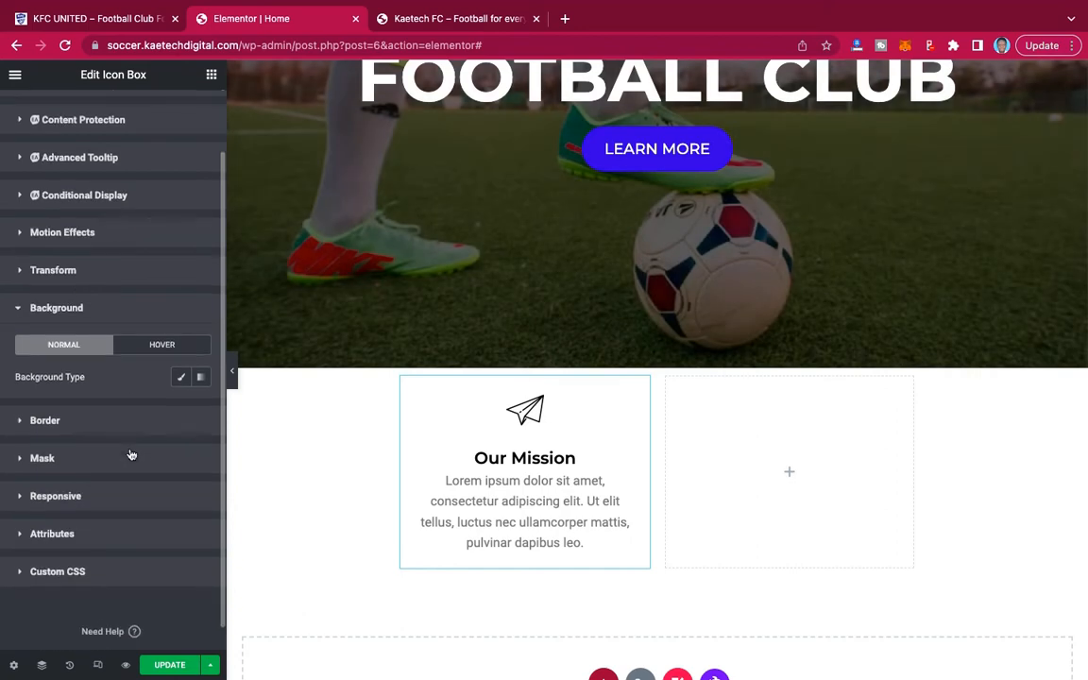
pyautogui.click(179, 378)
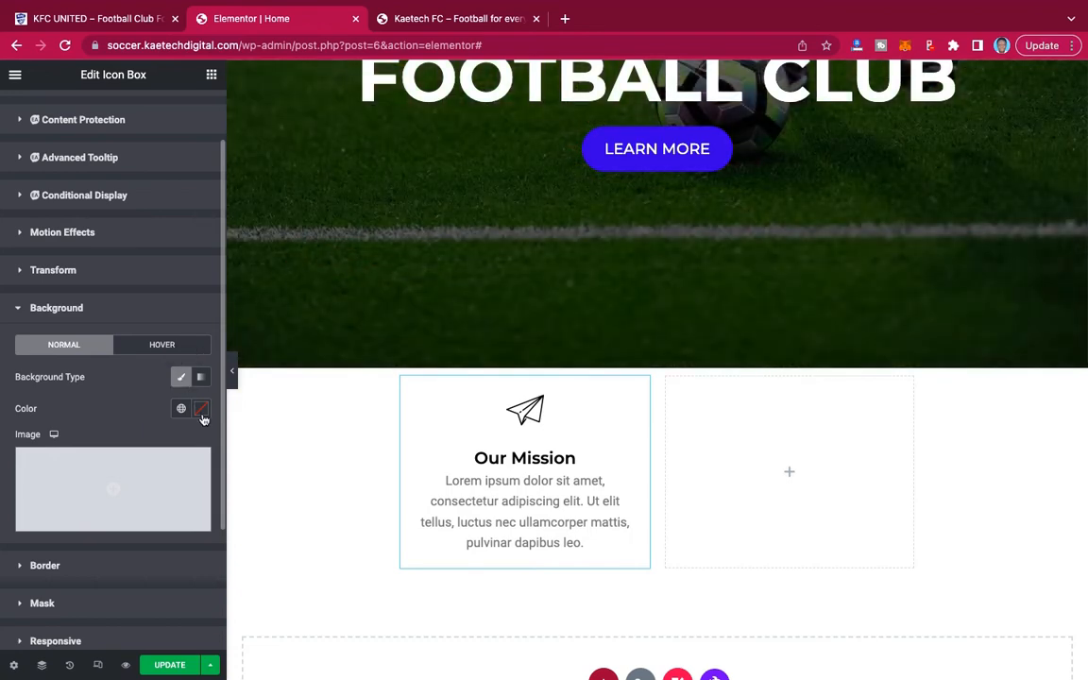
pyautogui.click(200, 411)
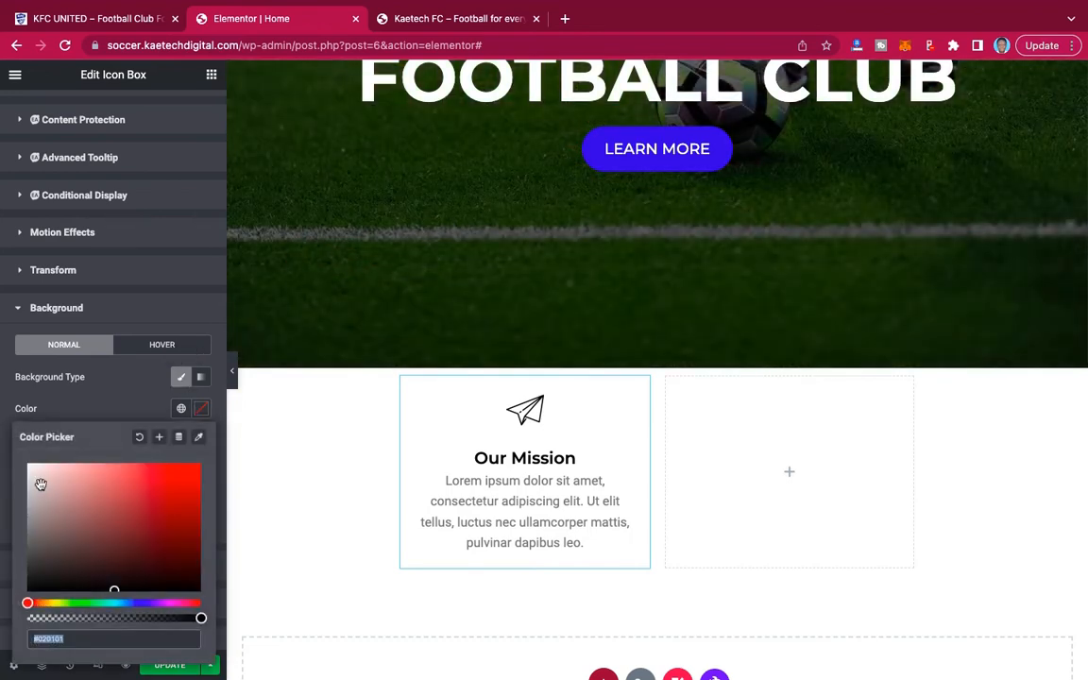
pyautogui.moveTo(39, 484); pyautogui.dragTo(5, 443)
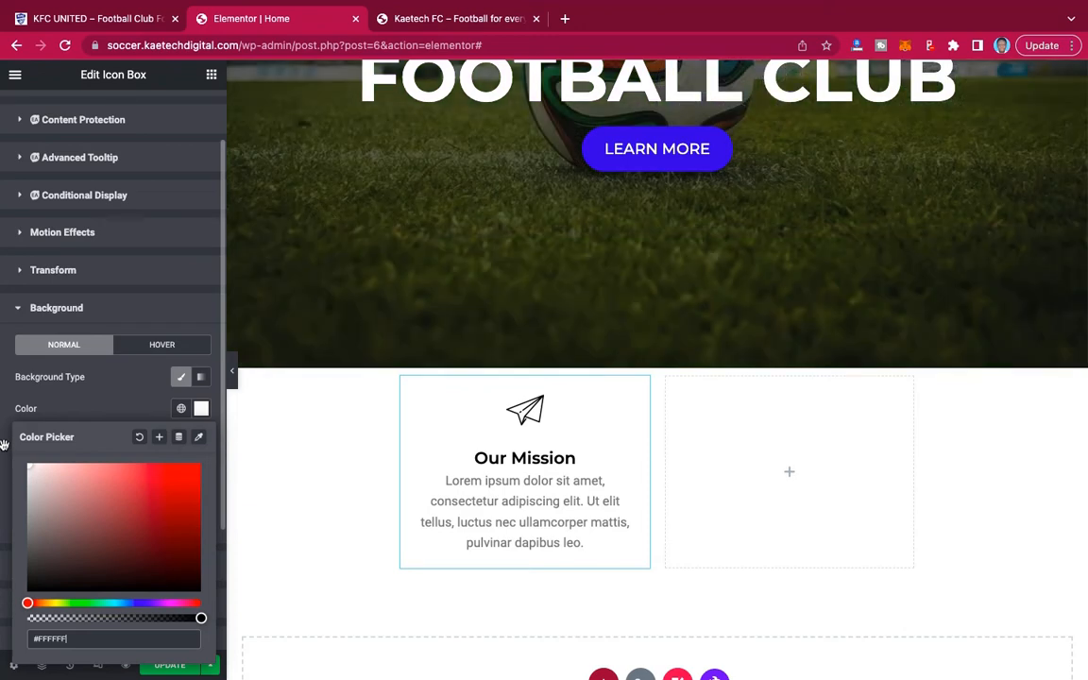
pyautogui.click(96, 404)
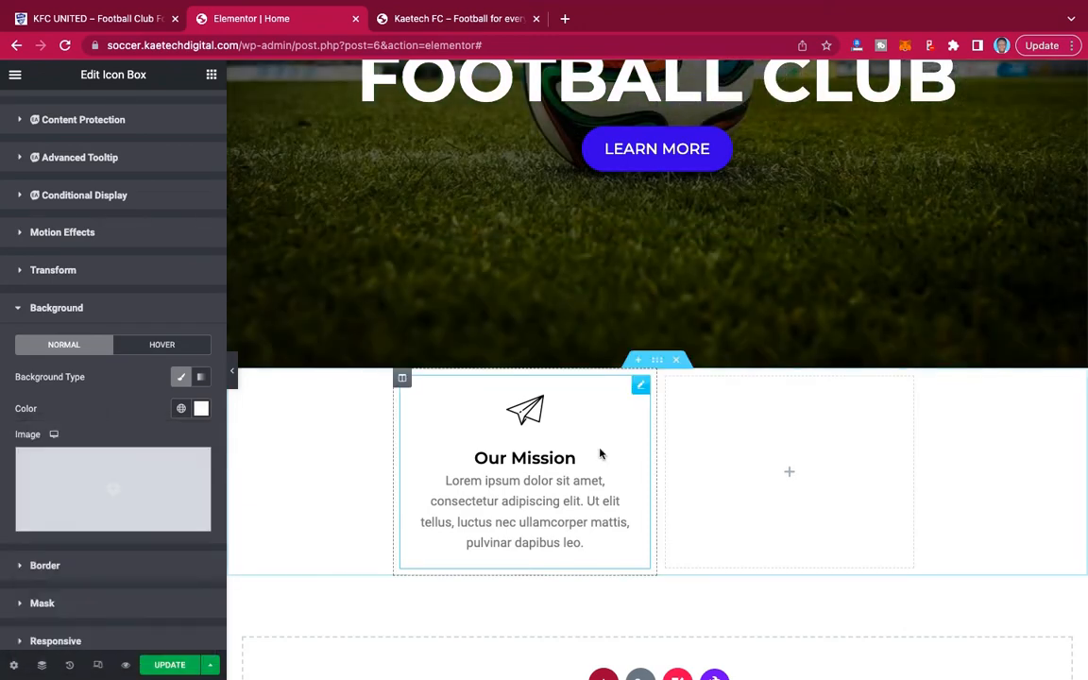
# Unlink the margins of the section holding the Our Mission card, set its top margin to -100 px, and preview the overlap with the hero.
pyautogui.click(659, 364)
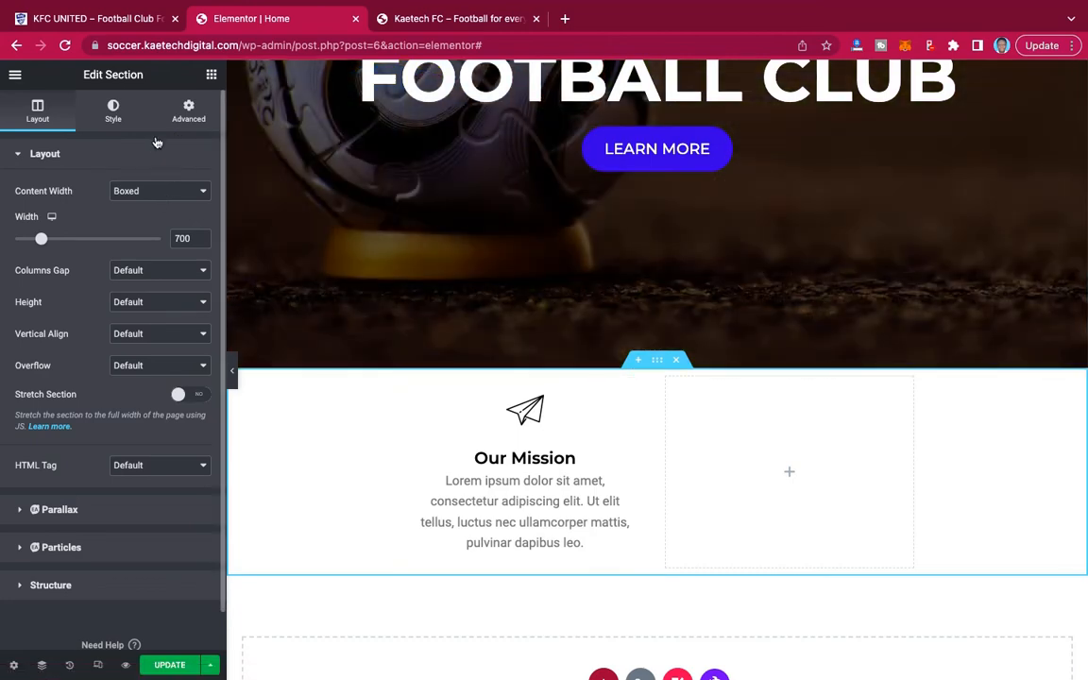
pyautogui.click(191, 112)
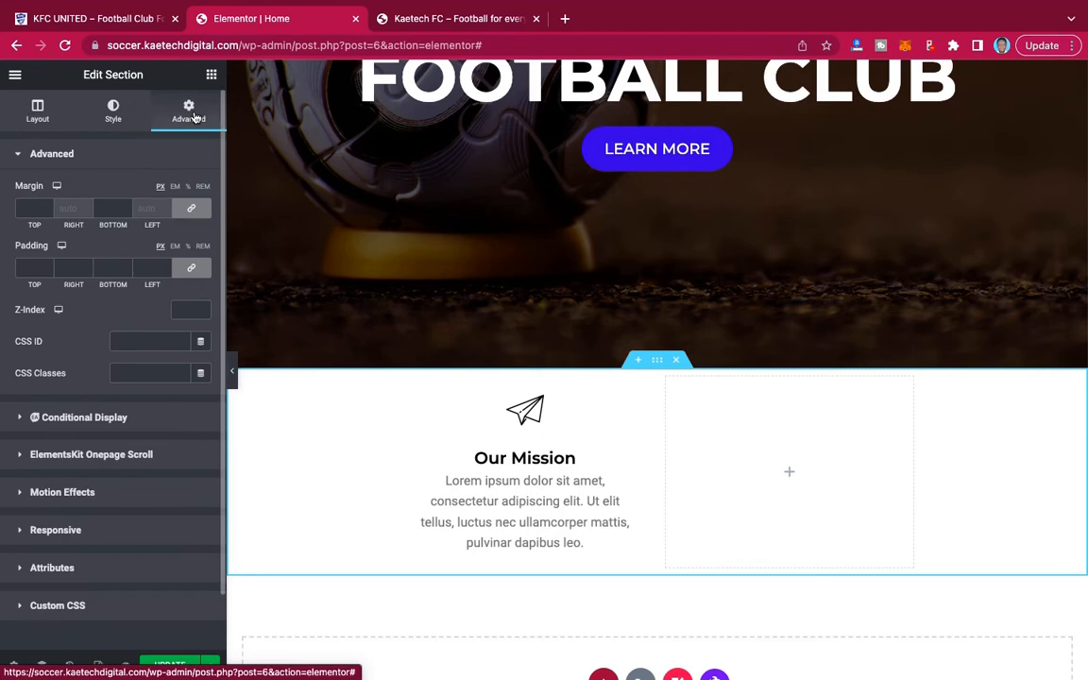
pyautogui.click(191, 208)
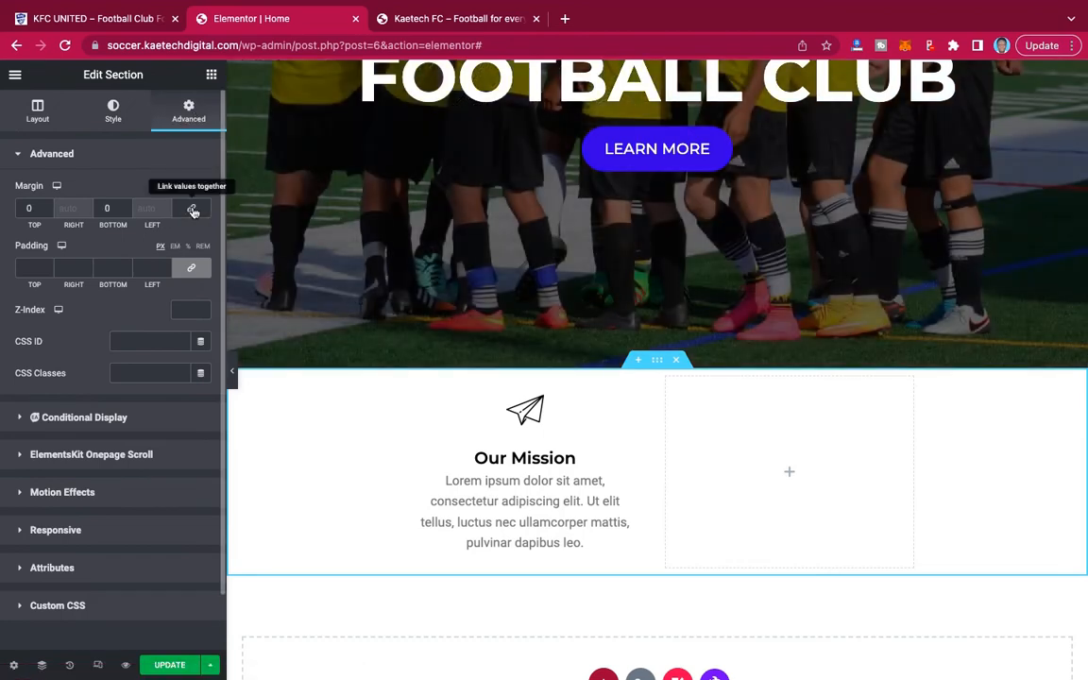
pyautogui.doubleClick(21, 210)
pyautogui.write('200')
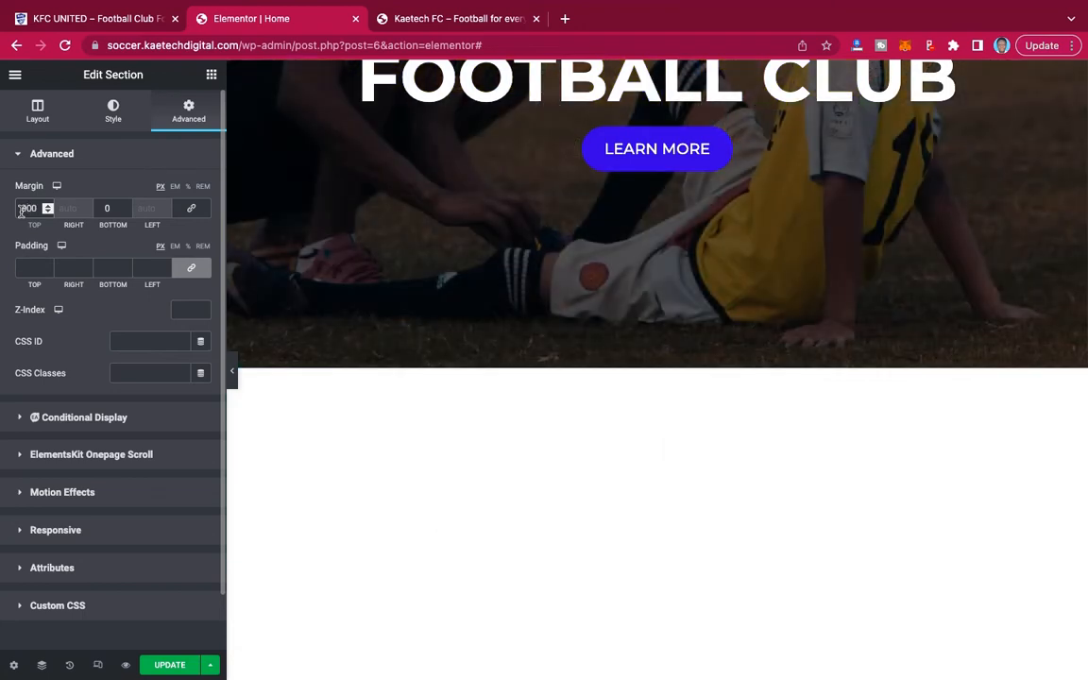
pyautogui.press('BackSpace')
pyautogui.press('BackSpace')
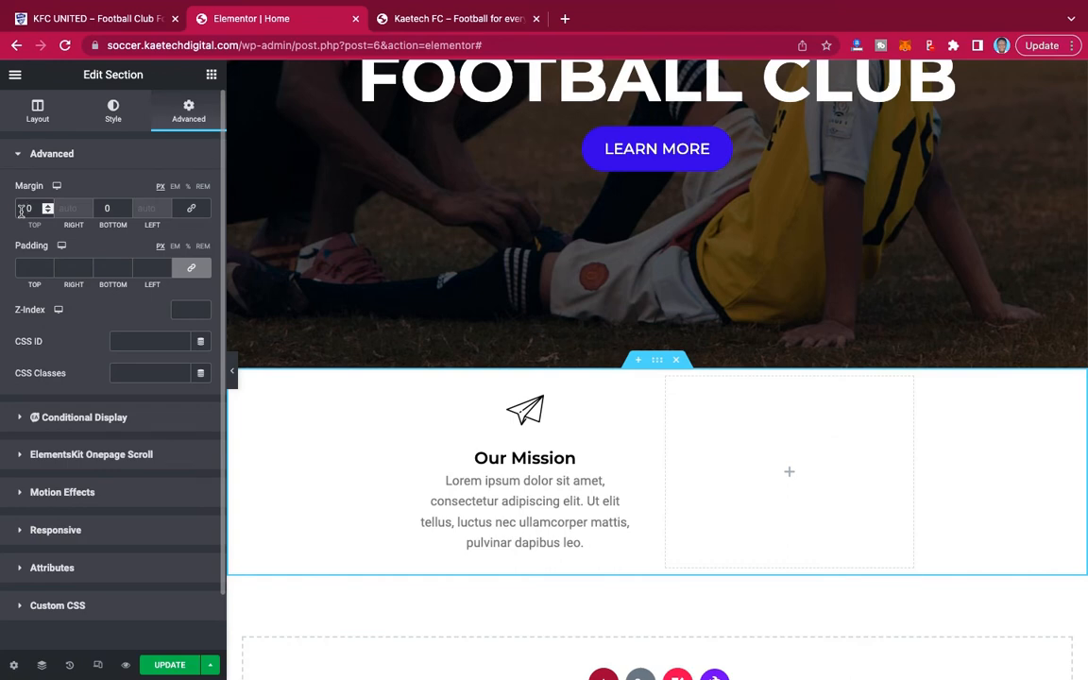
pyautogui.write('7')
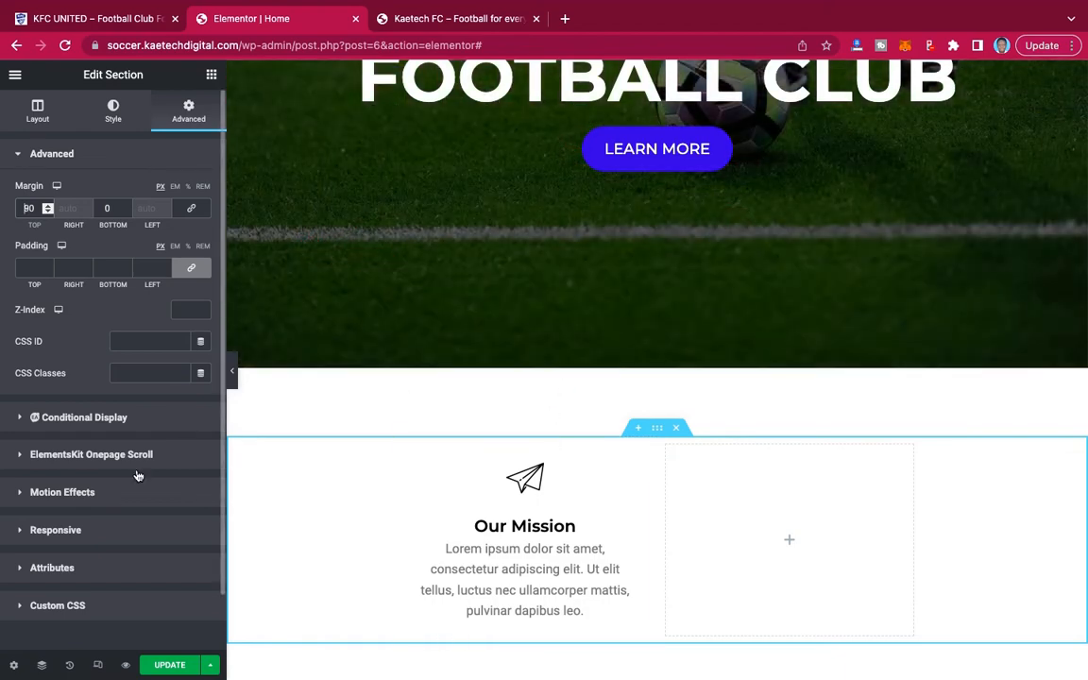
pyautogui.write('-')
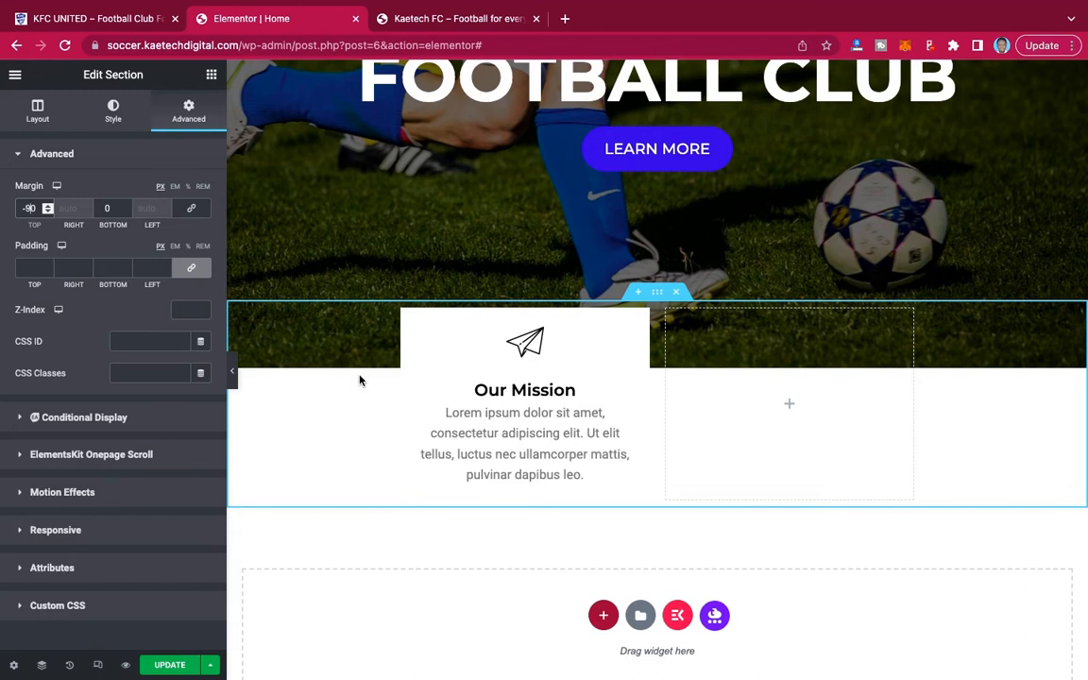
pyautogui.press('BackSpace')
pyautogui.write('1')
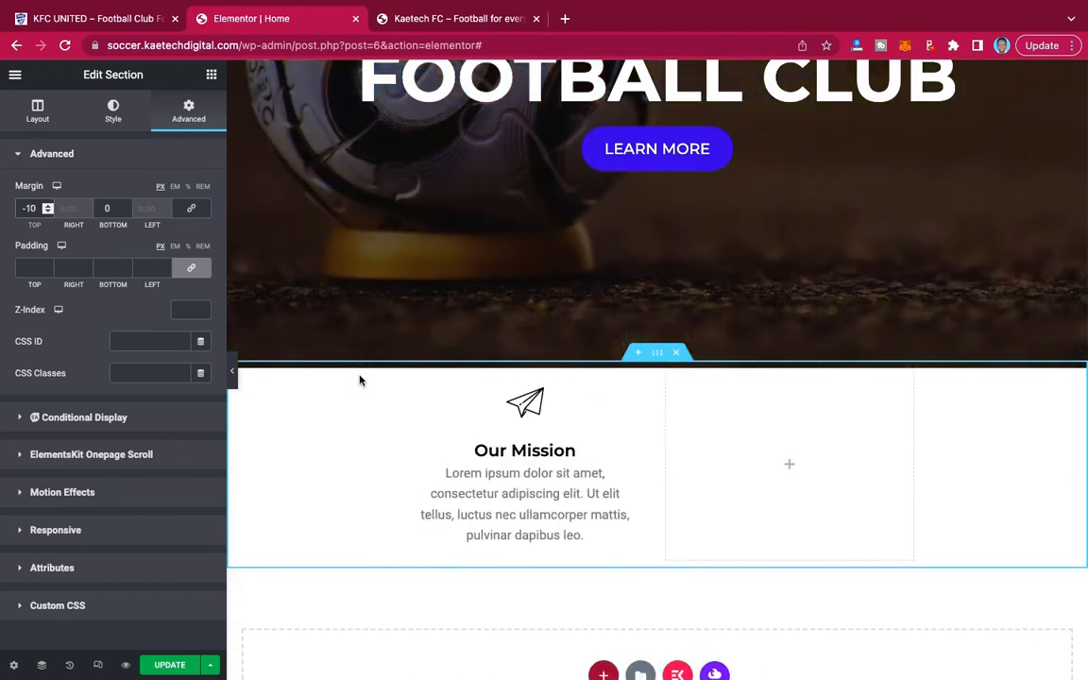
pyautogui.write('0')
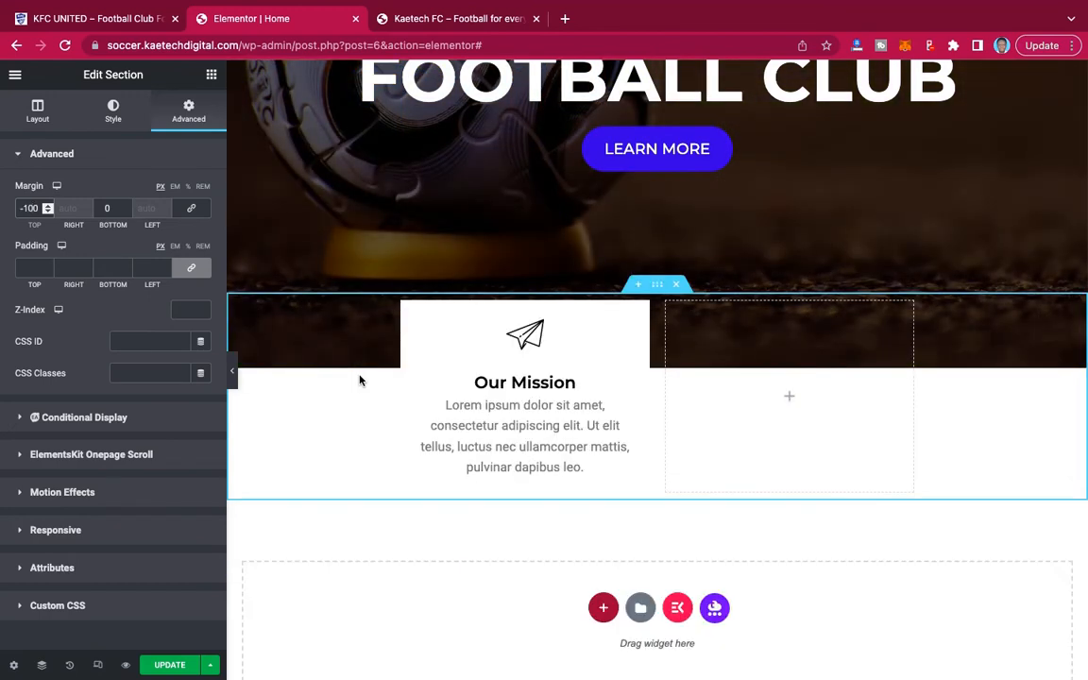
pyautogui.click(232, 370)
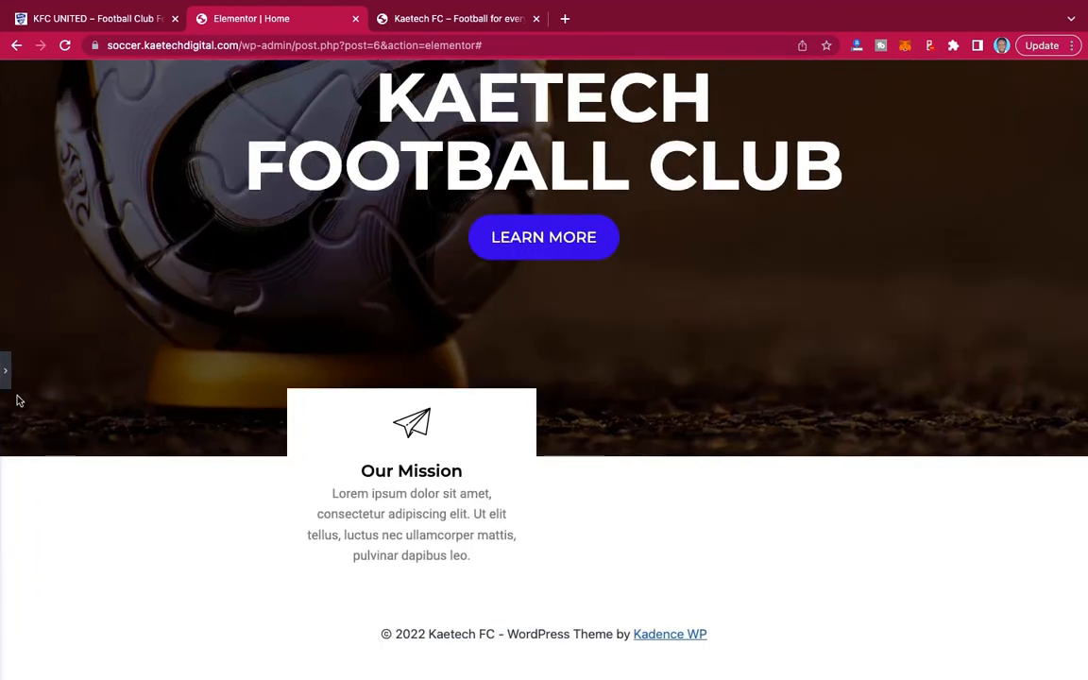
pyautogui.click(5, 382)
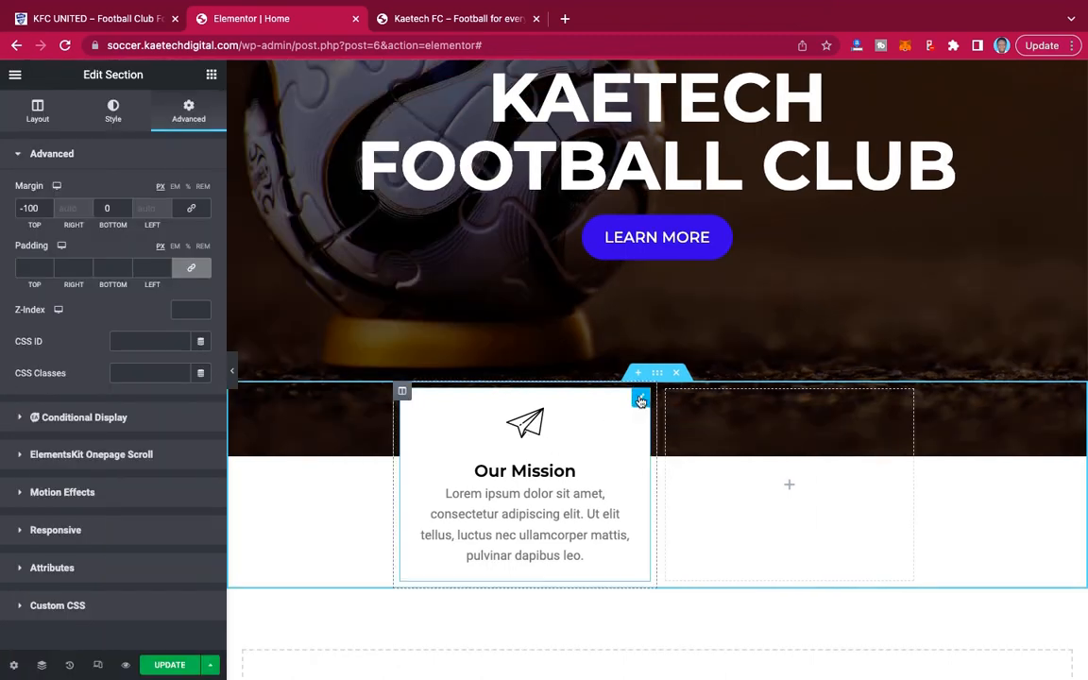
# Add a box shadow with the default settings to the Our Mission icon box.
pyautogui.click(640, 400)
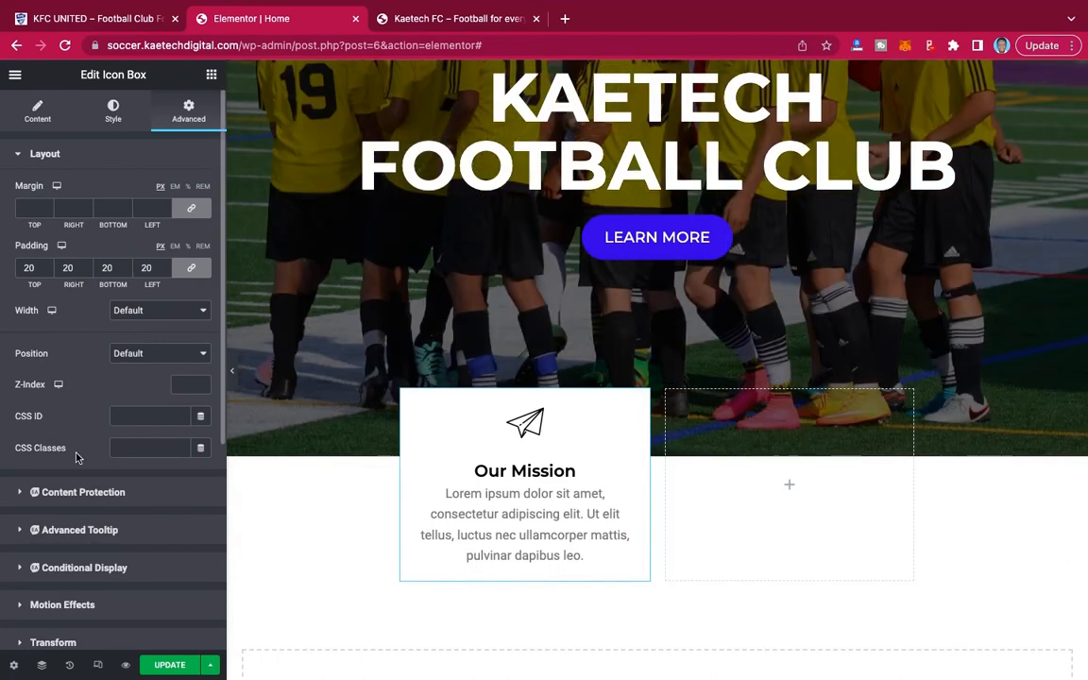
pyautogui.scroll(-4, 80, 458)
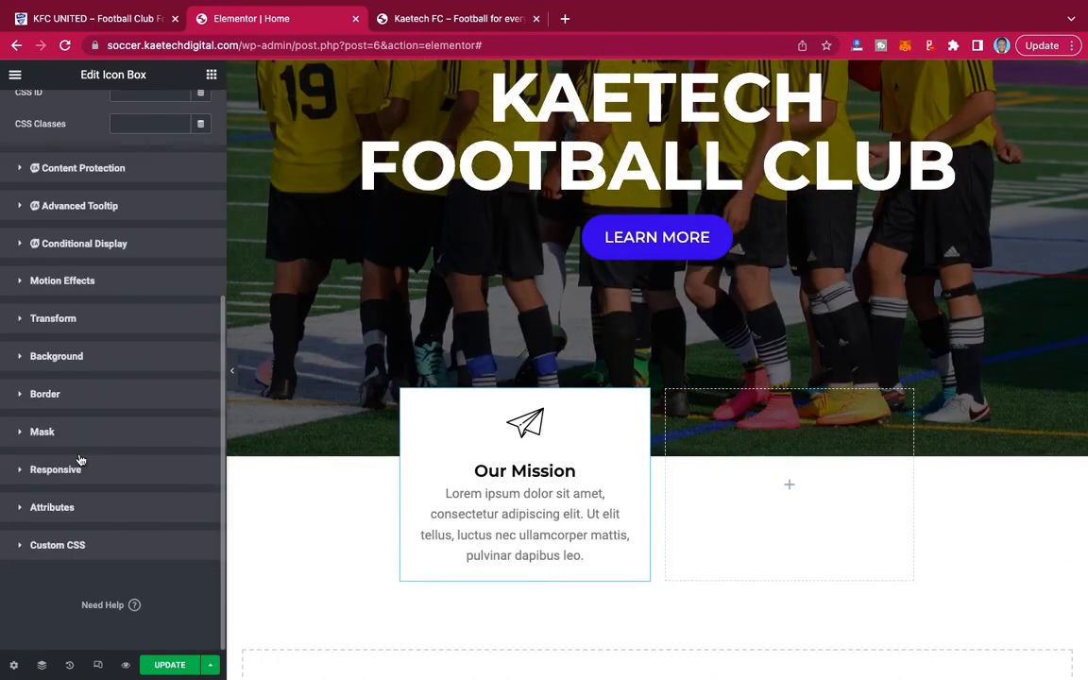
pyautogui.click(102, 401)
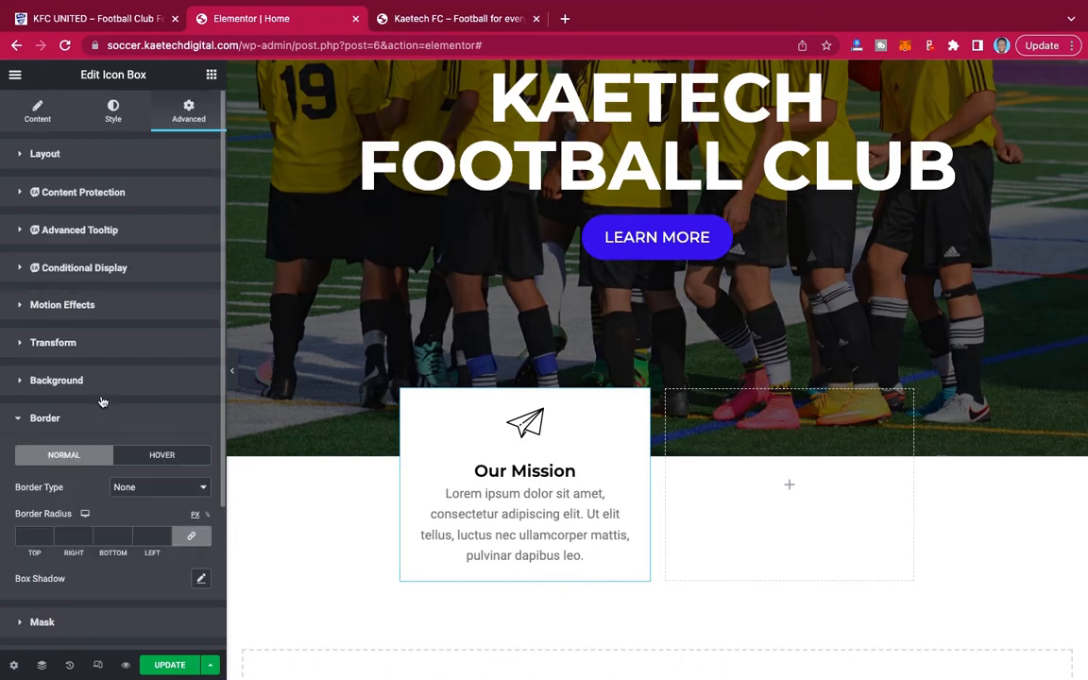
pyautogui.scroll(-2, 95, 415)
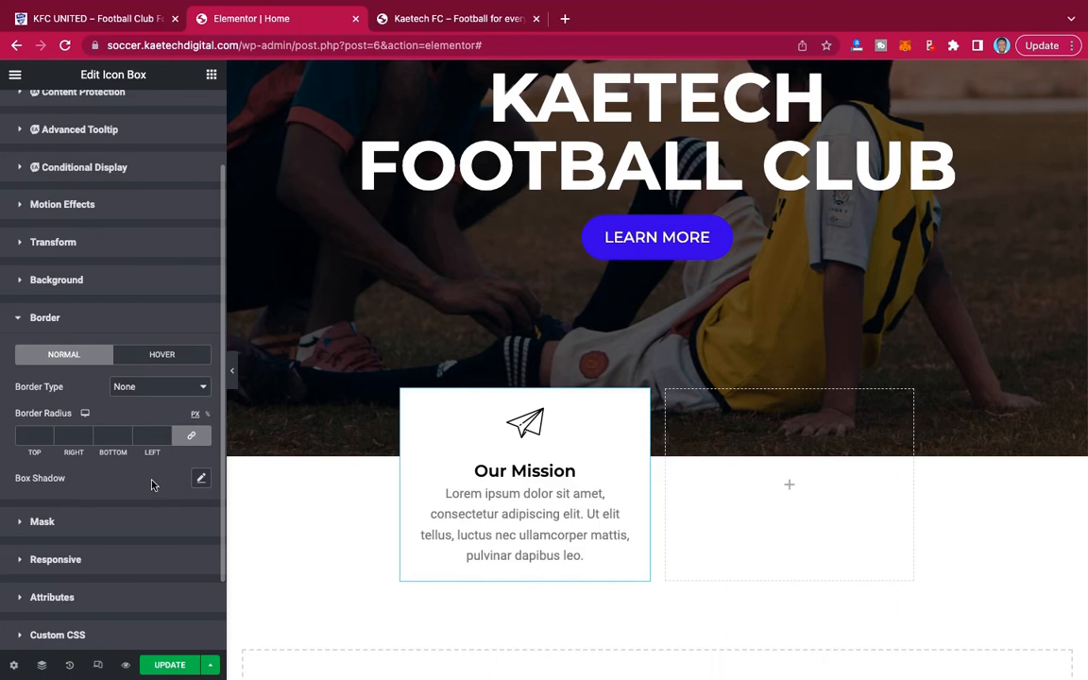
pyautogui.click(201, 478)
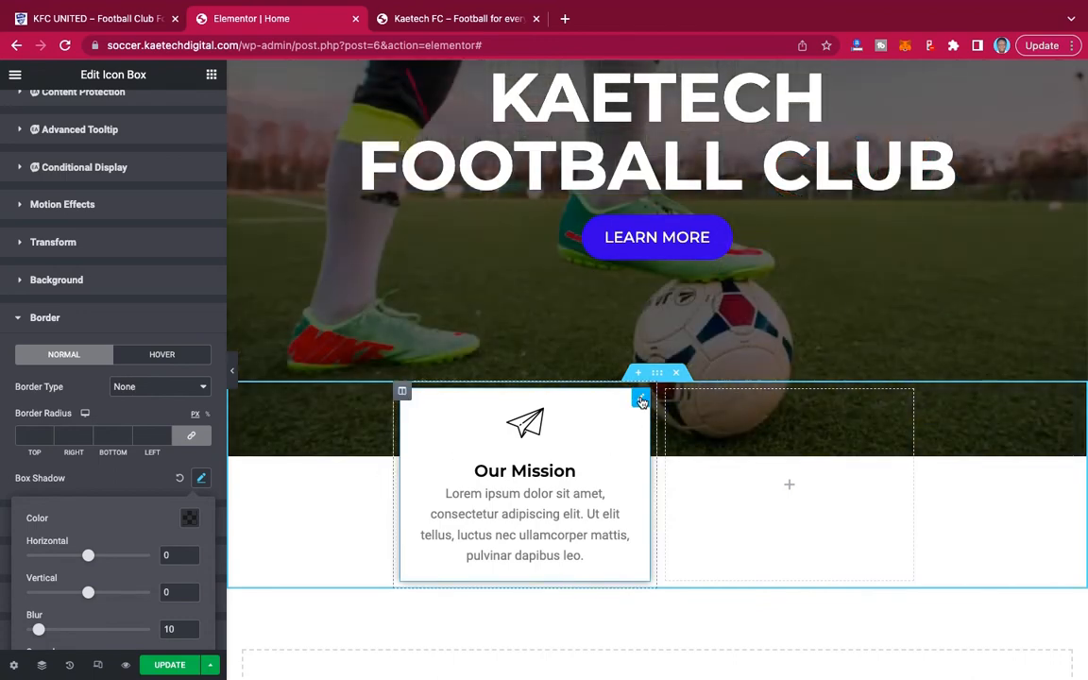
# Copy the Our Mission icon box and paste it into the empty column beside it.
pyautogui.rightClick(641, 402)
pyautogui.click(675, 463)
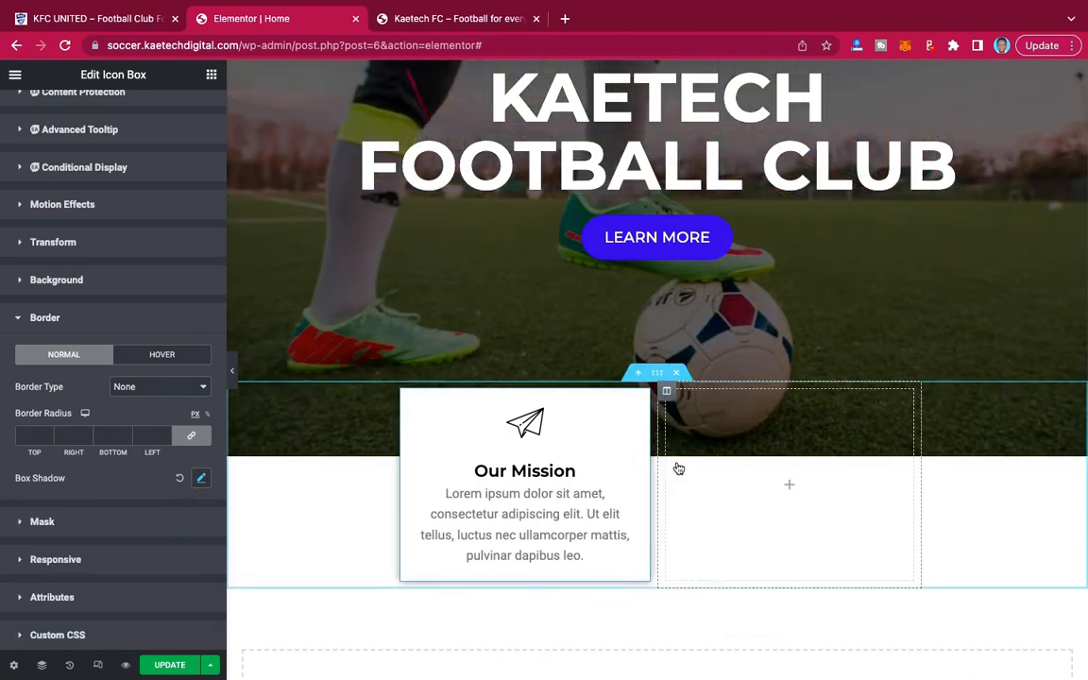
pyautogui.rightClick(775, 485)
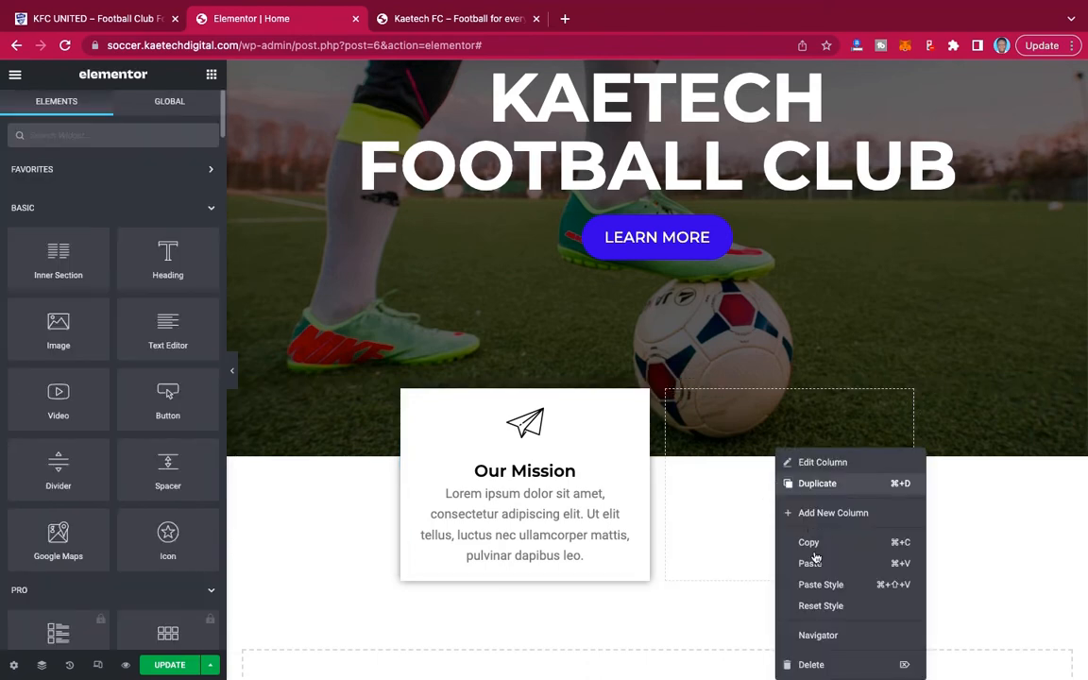
pyautogui.click(810, 564)
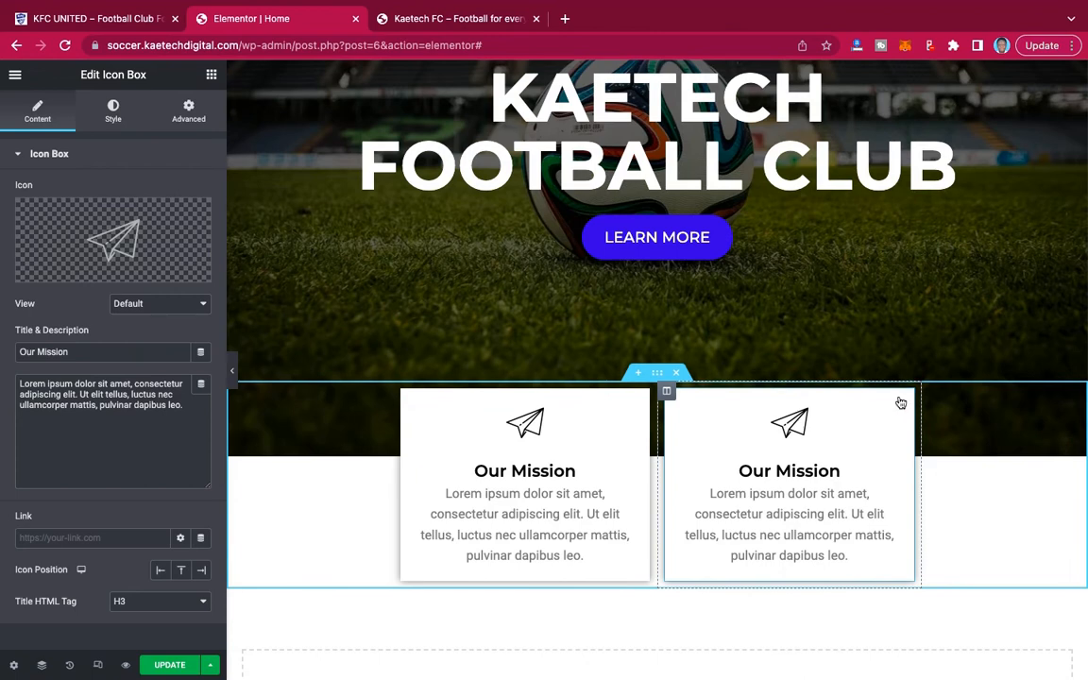
# Change the title of the pasted icon box to Our Vision.
pyautogui.moveTo(131, 242)
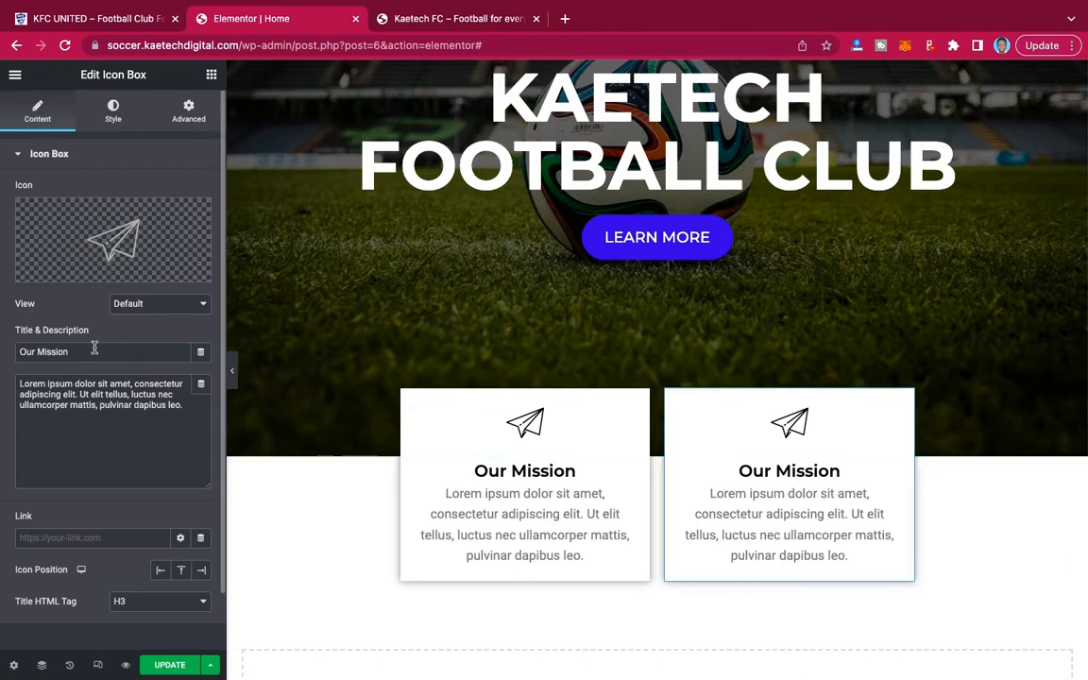
pyautogui.moveTo(69, 351); pyautogui.dragTo(39, 351)
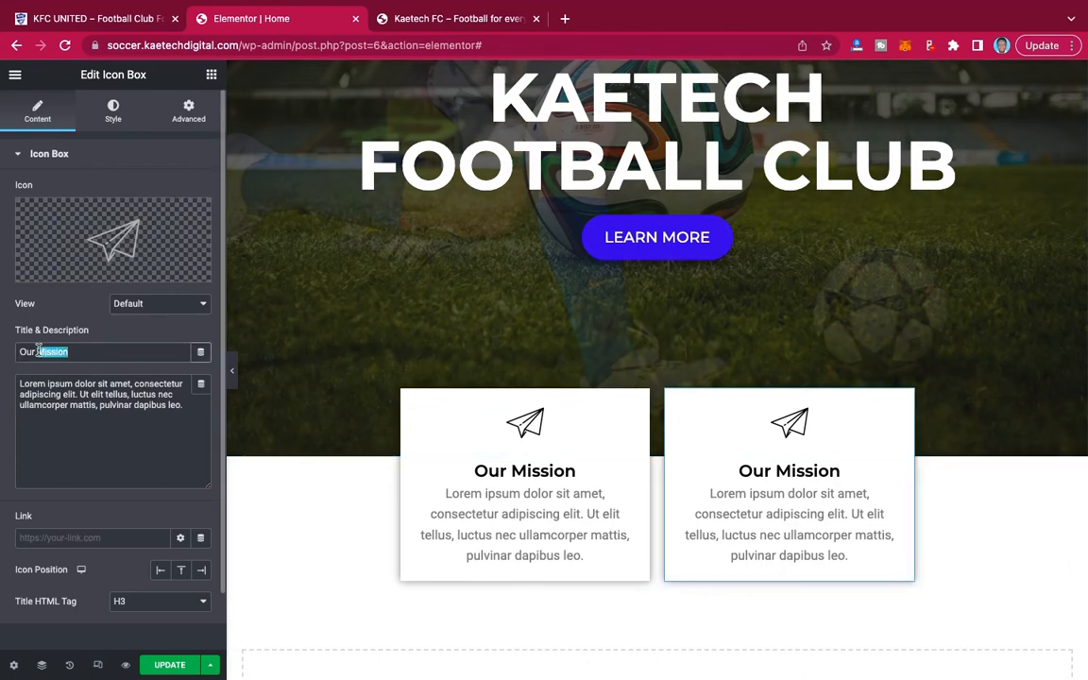
pyautogui.write('Vio')
pyautogui.write('sion')
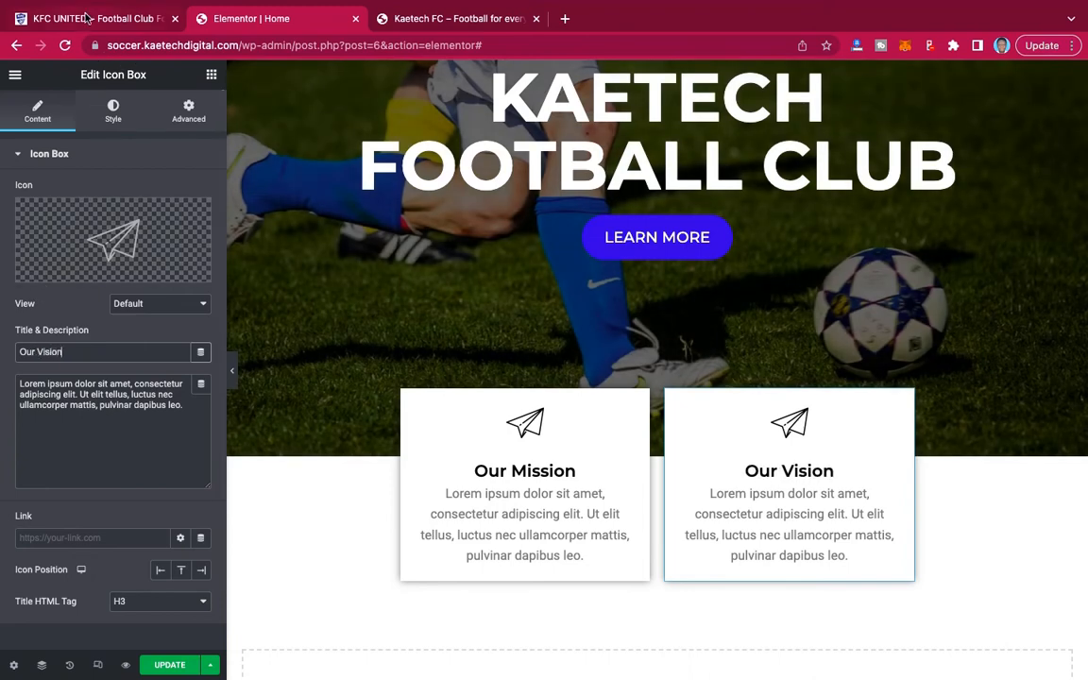
# Search the icon library for eye, compare with the demo's vision card, and replace the Our Vision paper plane with the outlined Eye2 icon.
pyautogui.click(85, 18)
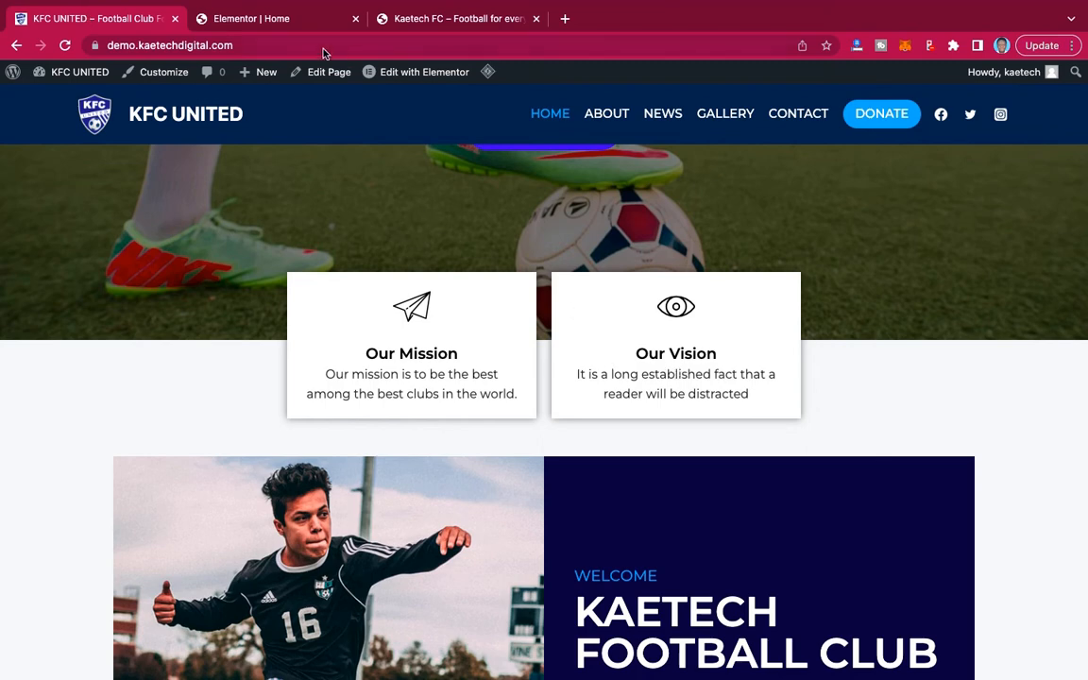
pyautogui.click(257, 20)
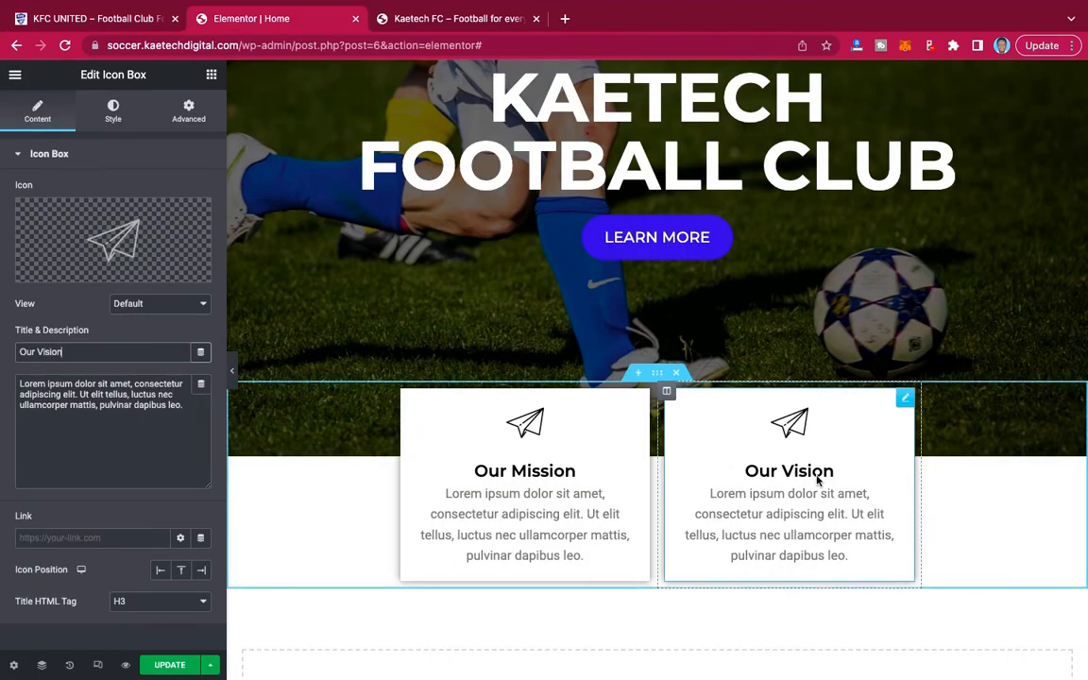
pyautogui.click(94, 234)
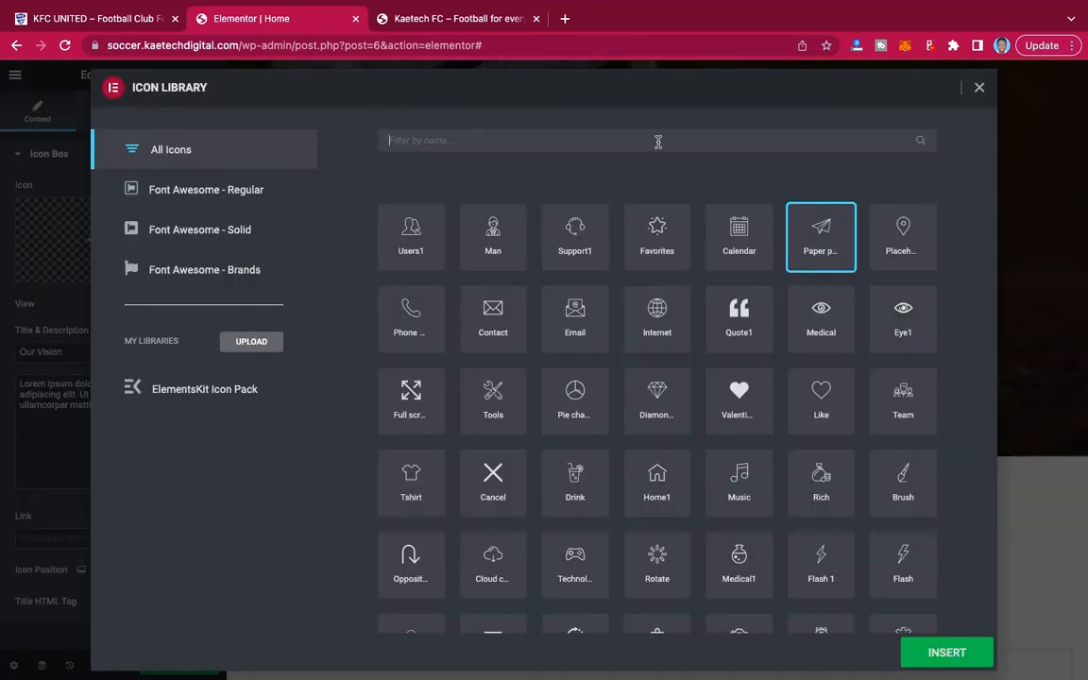
pyautogui.write('eye')
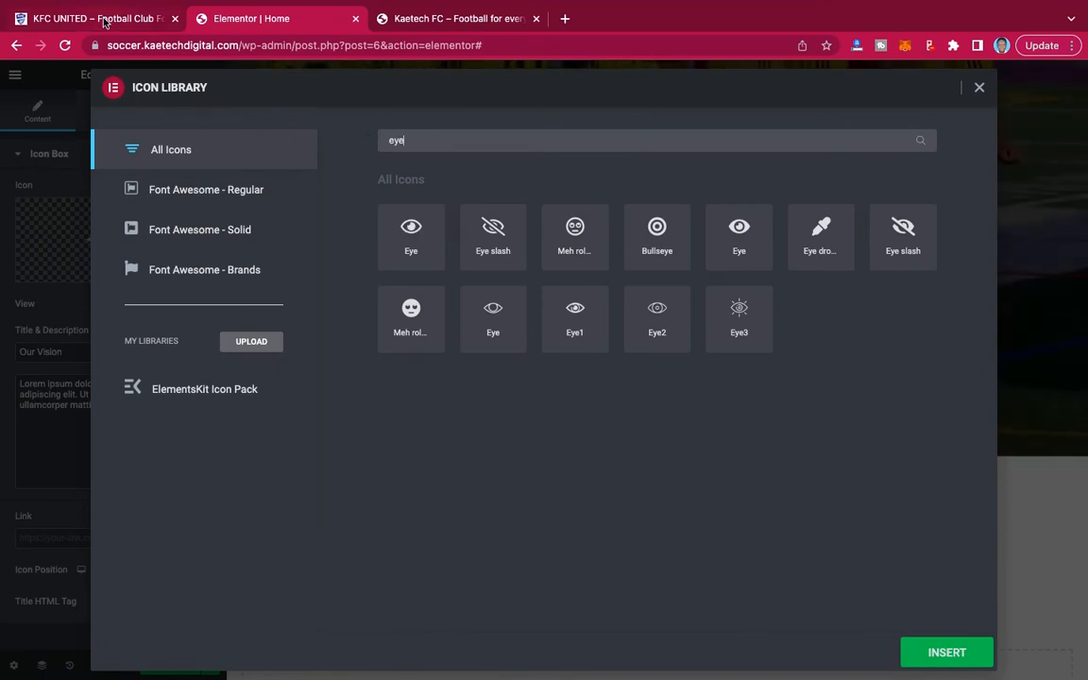
pyautogui.click(106, 21)
pyautogui.click(242, 18)
pyautogui.click(657, 310)
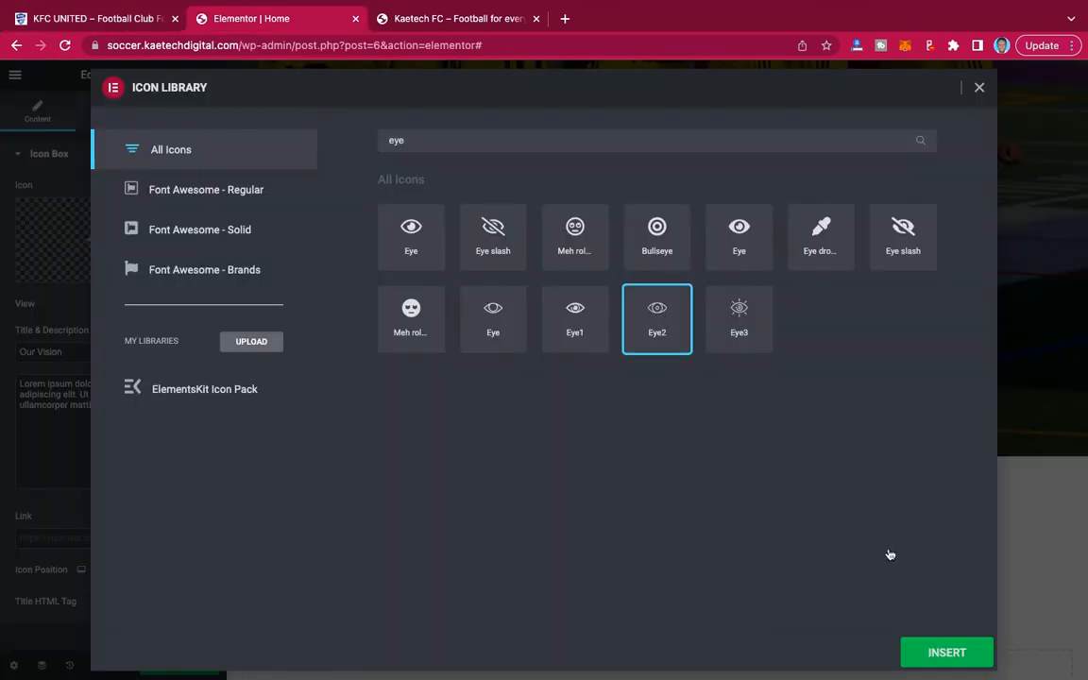
pyautogui.click(930, 652)
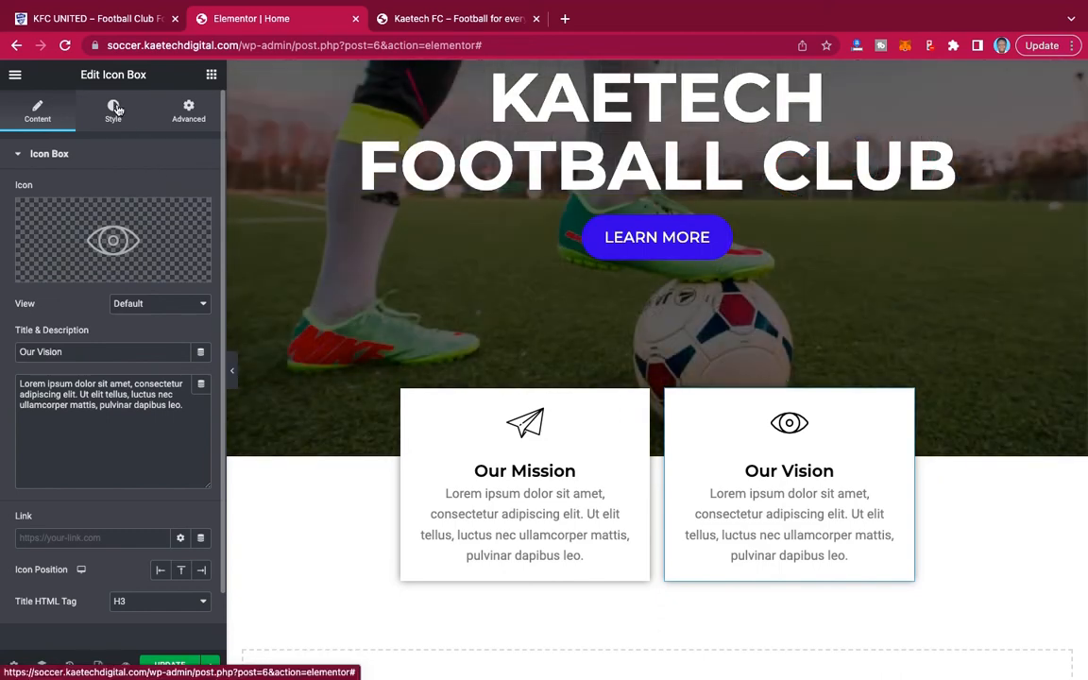
# Set the icon size of the Our Vision icon box to 50.
pyautogui.click(118, 111)
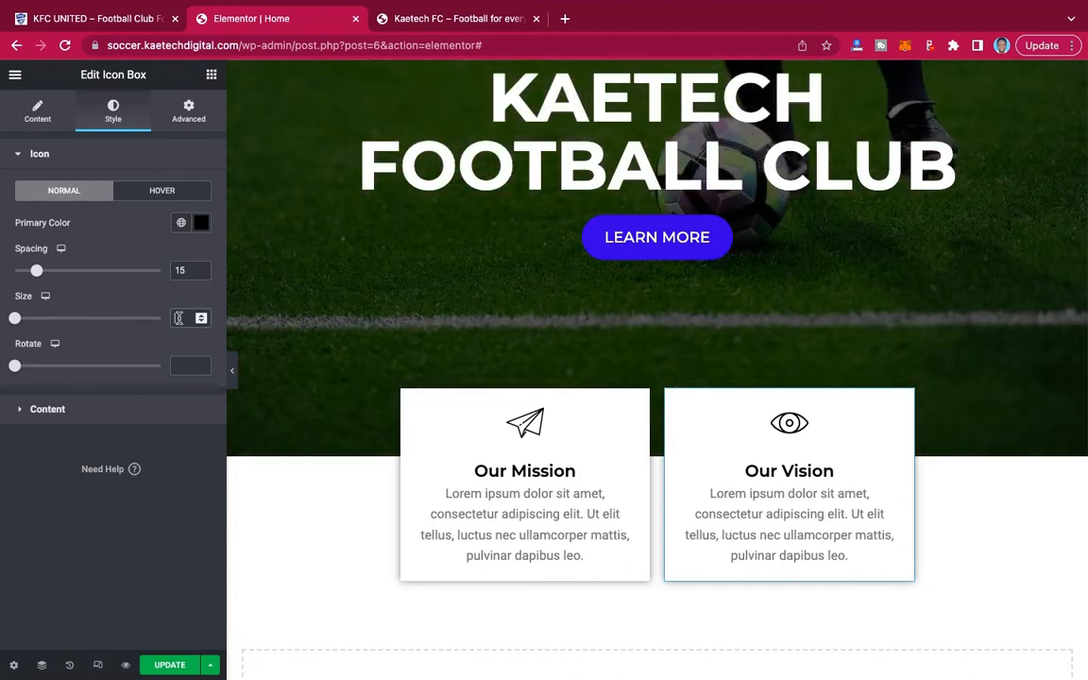
pyautogui.click(180, 318)
pyautogui.write('40')
pyautogui.press('BackSpace')
pyautogui.press('BackSpace')
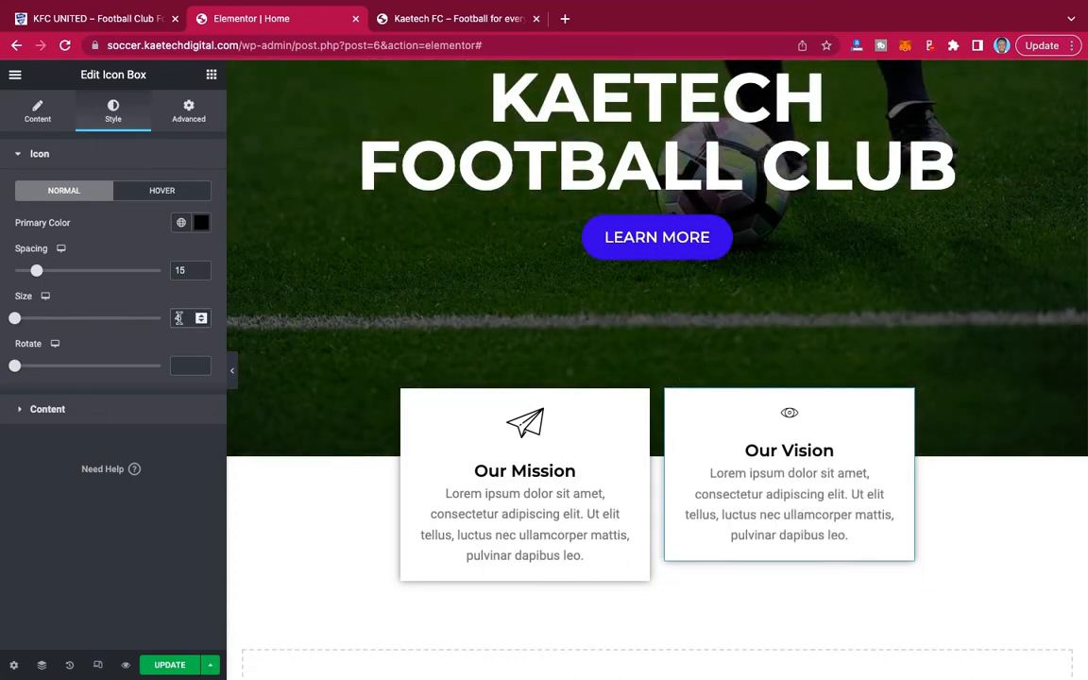
pyautogui.write('50')
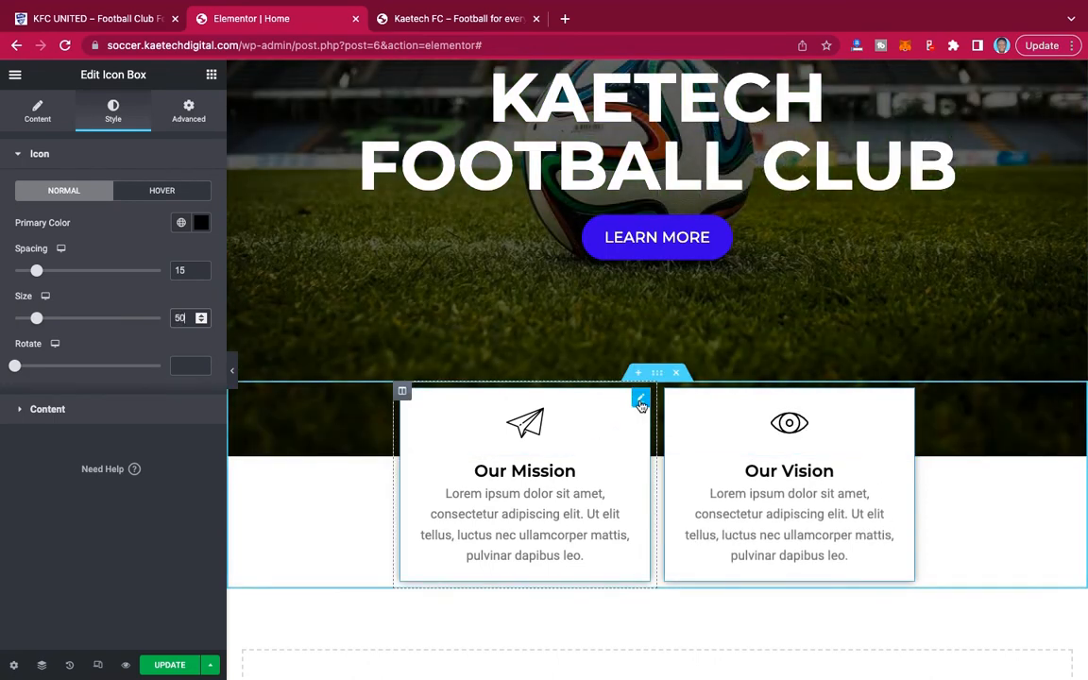
# Set the icon size of the Our Mission icon box to 50 as well.
pyautogui.click(188, 111)
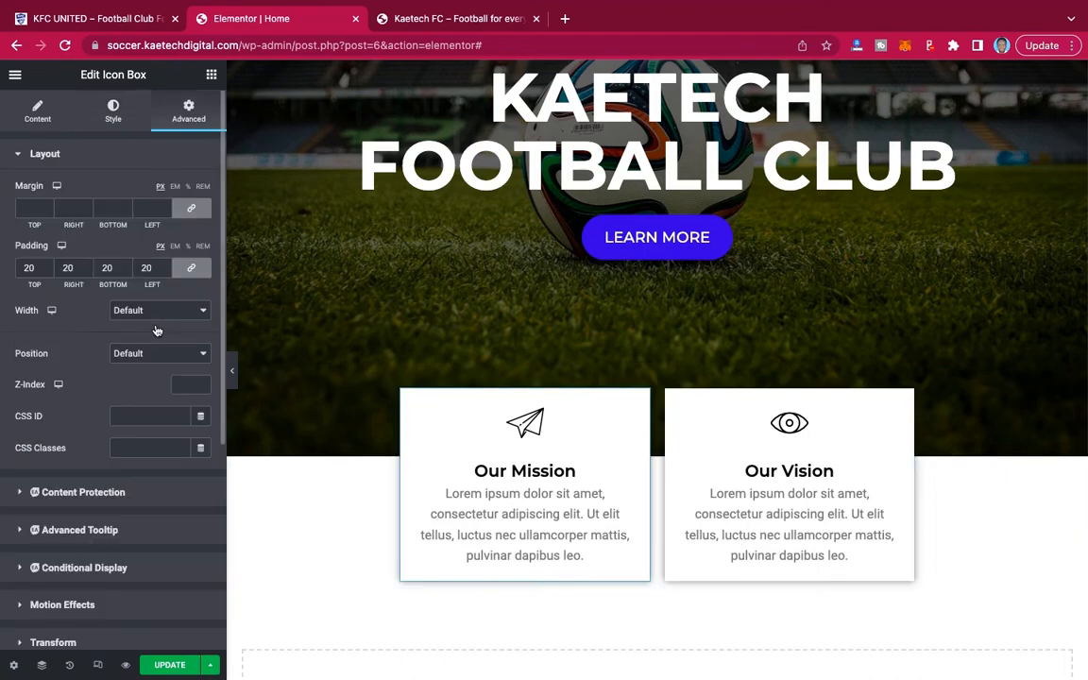
pyautogui.click(113, 109)
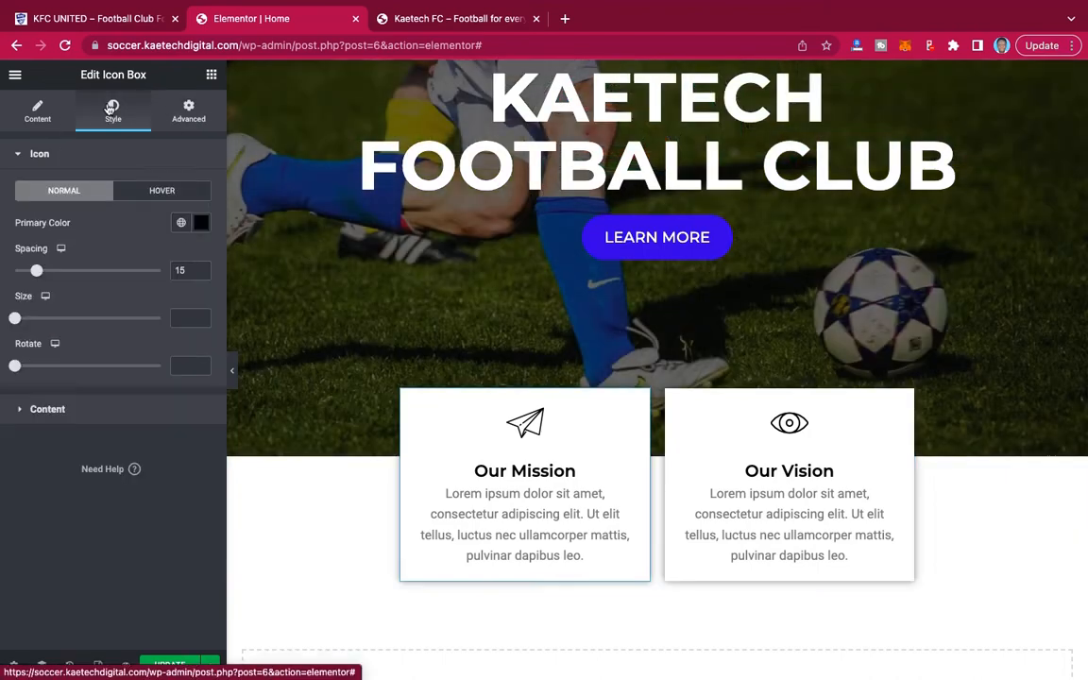
pyautogui.click(187, 318)
pyautogui.write('5')
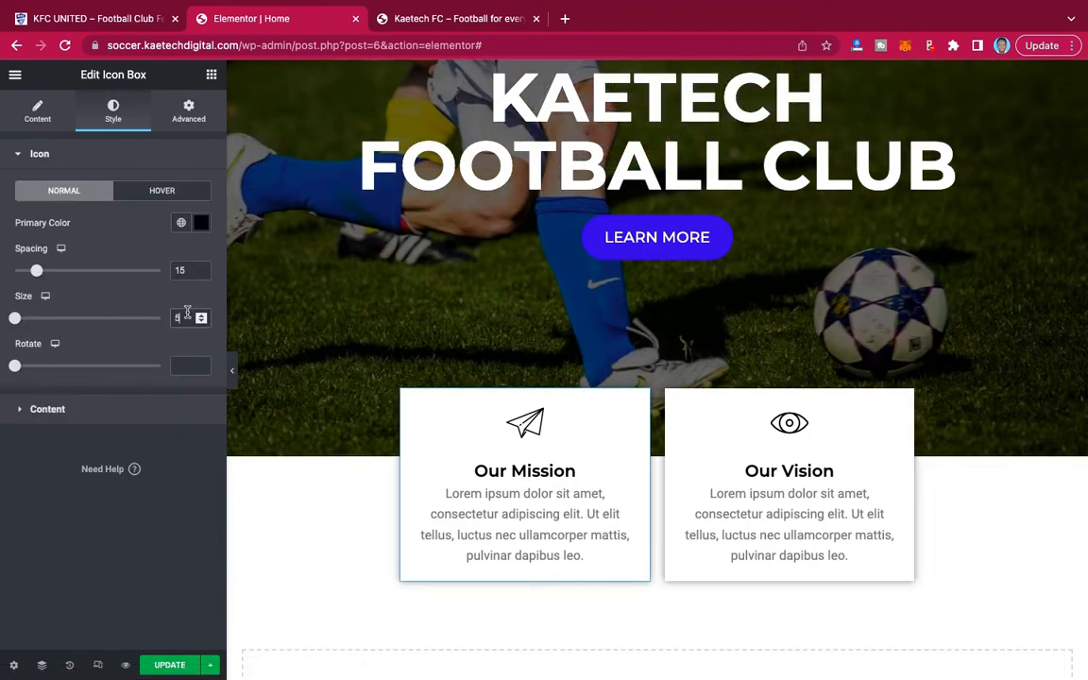
pyautogui.write('0')
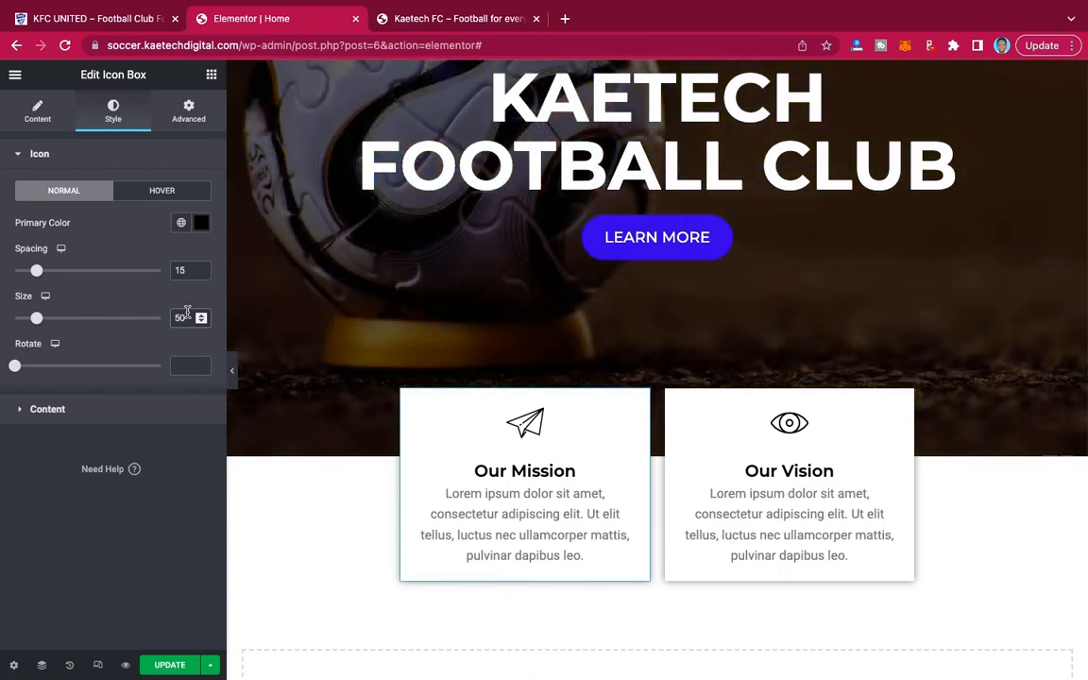
# Preview the Home page at full width, examining how the two cards overlap the hero, and return to the editing view.
pyautogui.click(231, 368)
pyautogui.scroll(3, 779, 332)
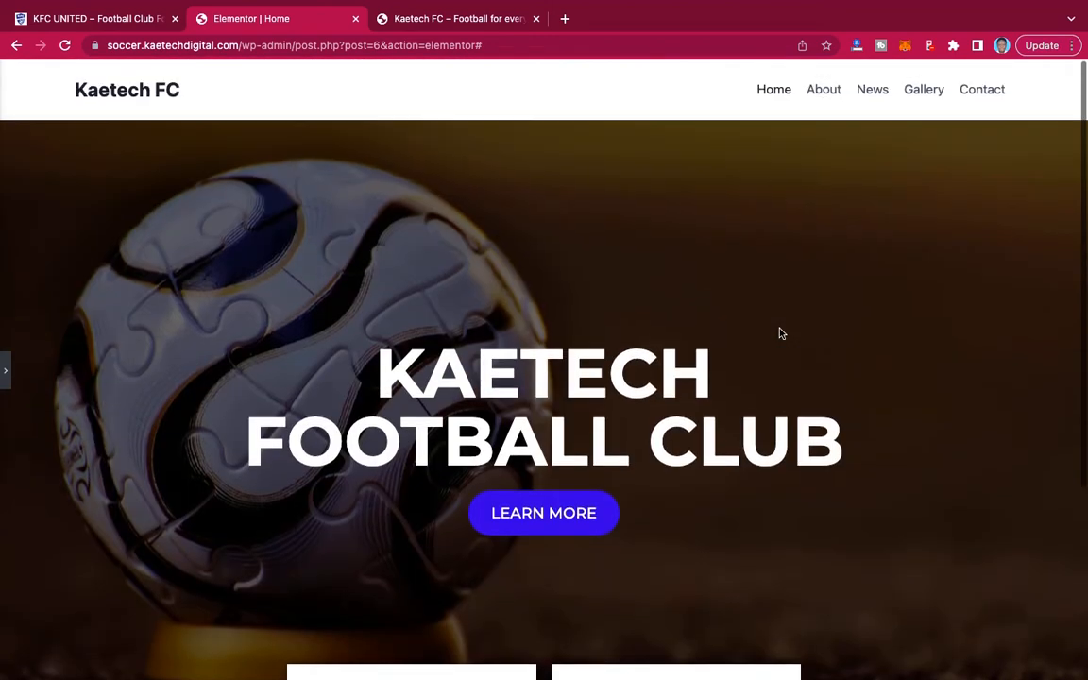
pyautogui.scroll(-3, 779, 332)
pyautogui.scroll(2, 779, 333)
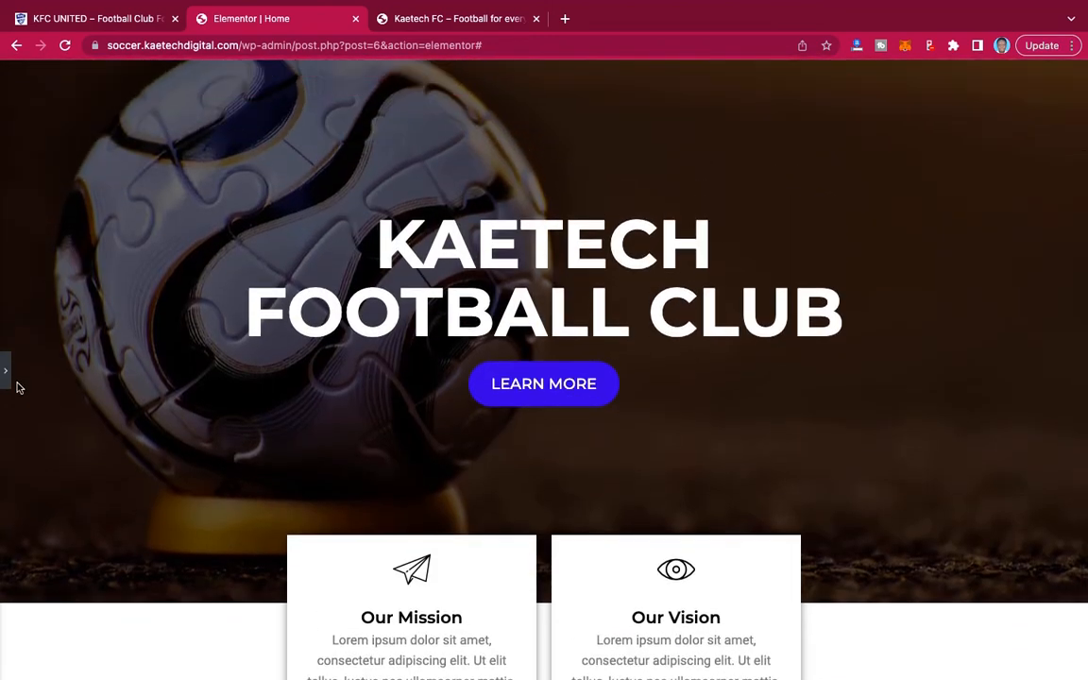
pyautogui.click(6, 370)
pyautogui.scroll(-4, 873, 444)
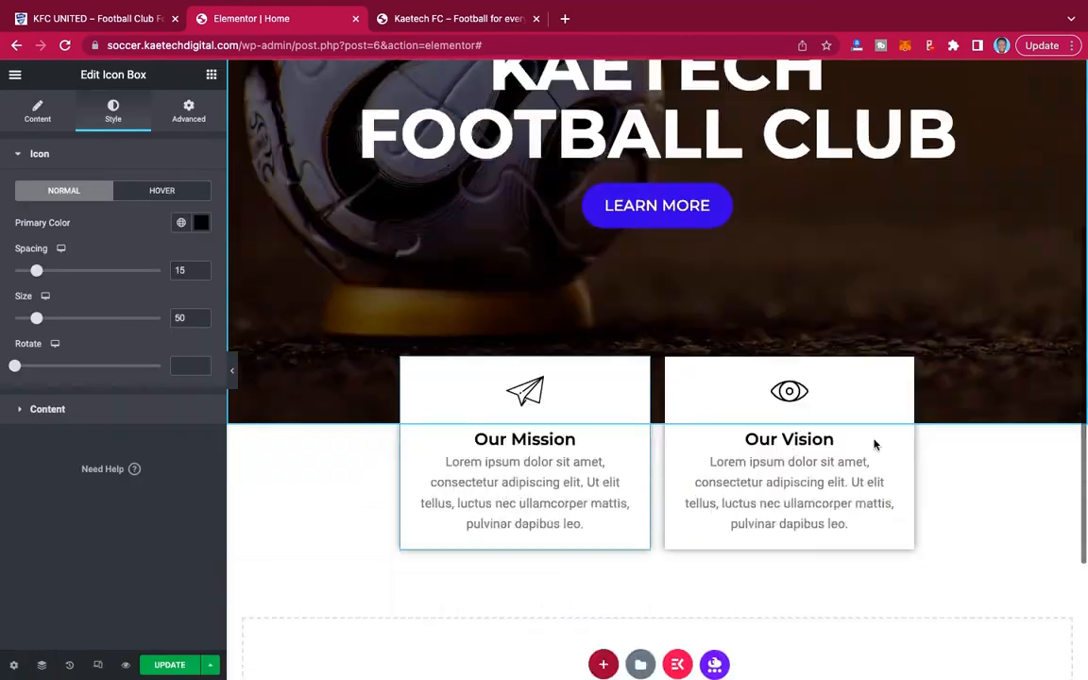
pyautogui.scroll(1, 873, 444)
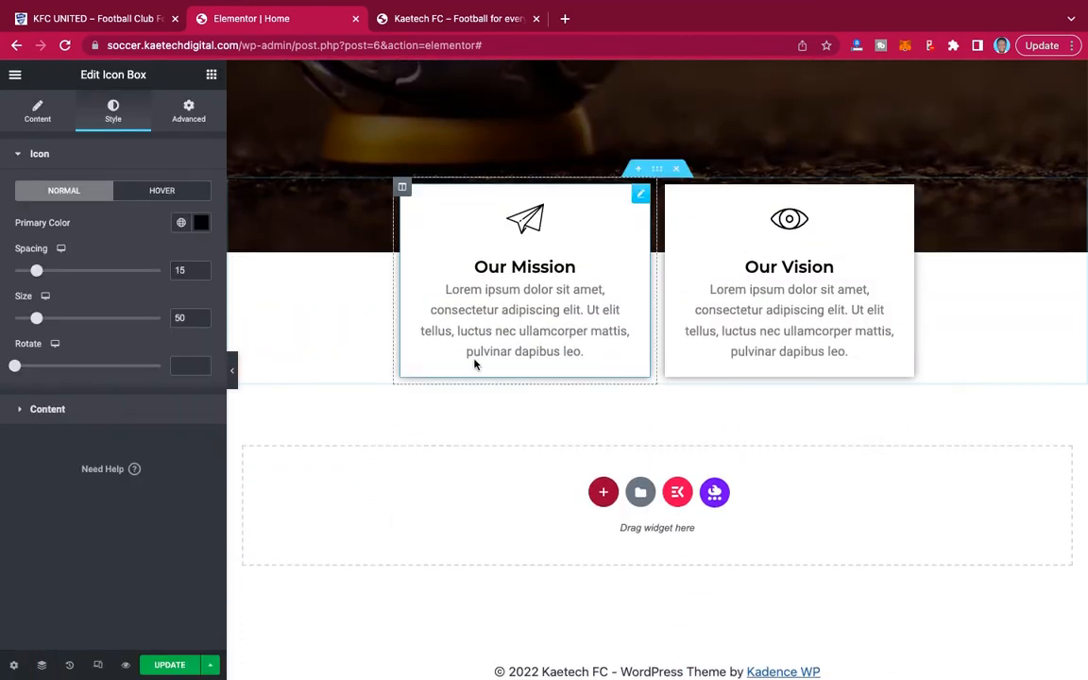
# Check the welcome section on the KFC UNITED demo site and add a two-column section below the Our Mission and Our Vision cards.
pyautogui.click(120, 20)
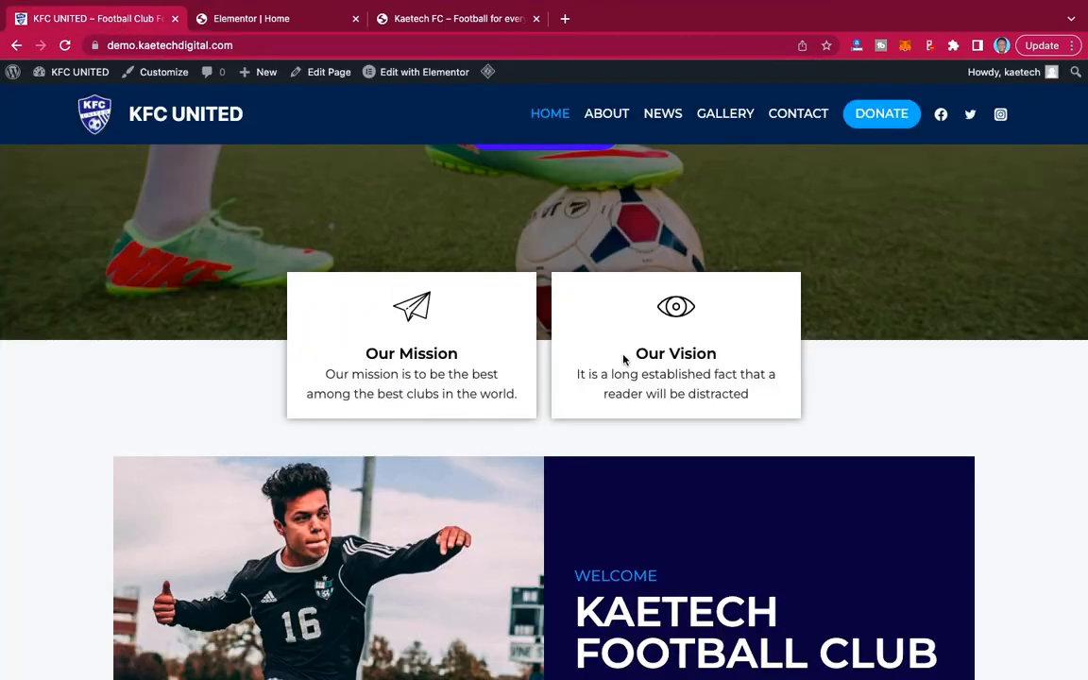
pyautogui.scroll(-3, 593, 479)
pyautogui.scroll(-2, 593, 480)
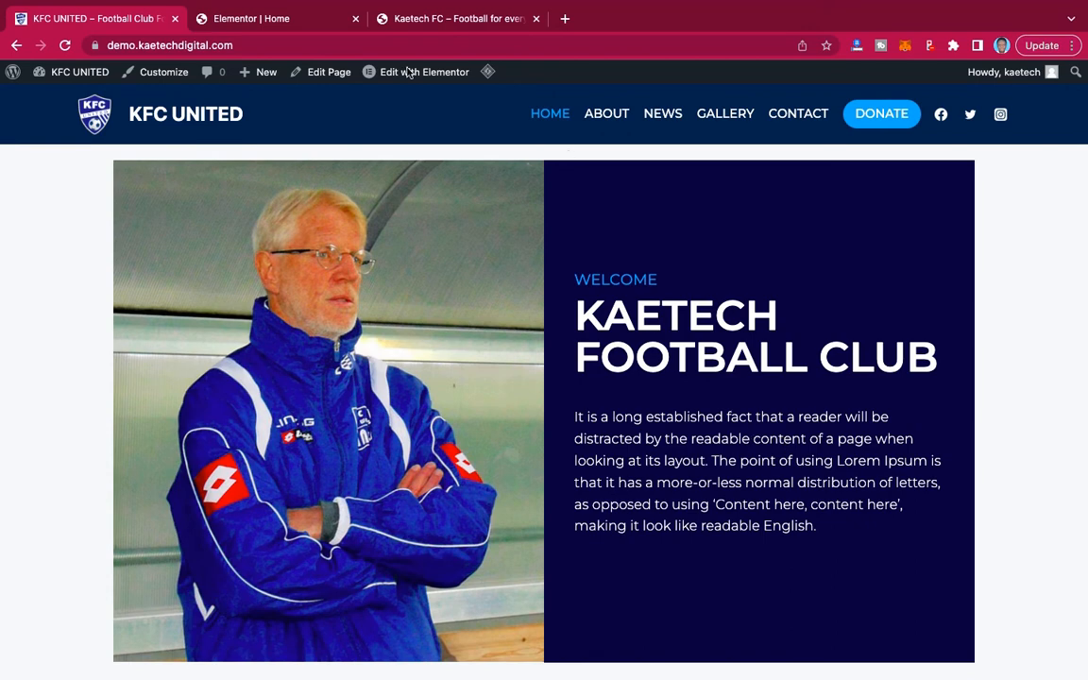
pyautogui.click(283, 19)
pyautogui.scroll(-1, 436, 160)
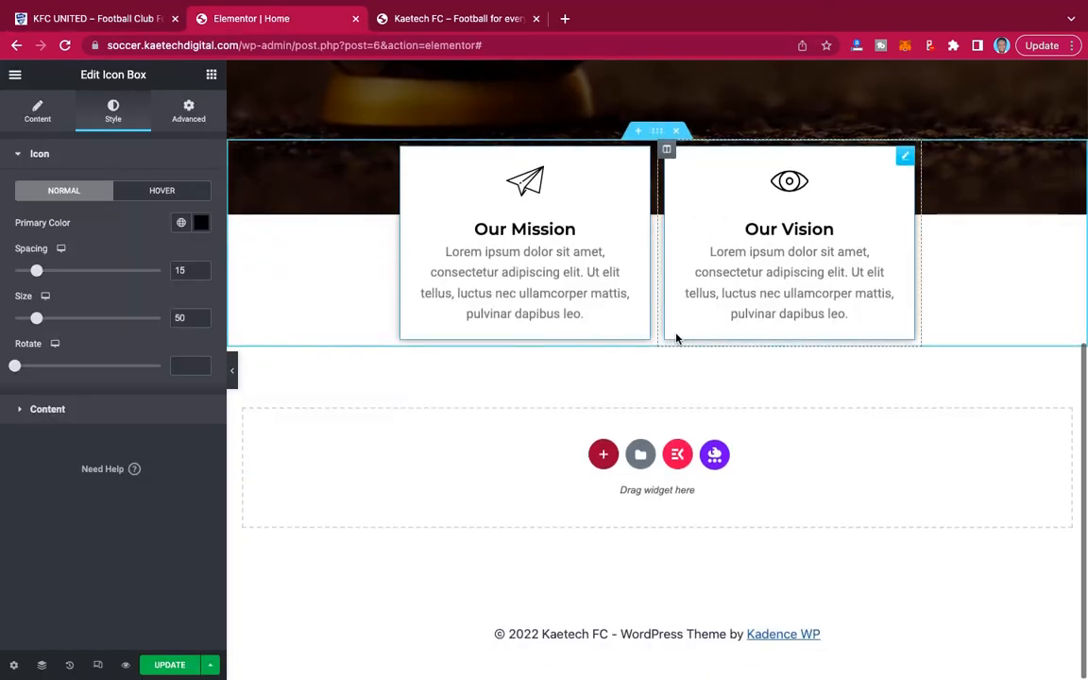
pyautogui.click(603, 456)
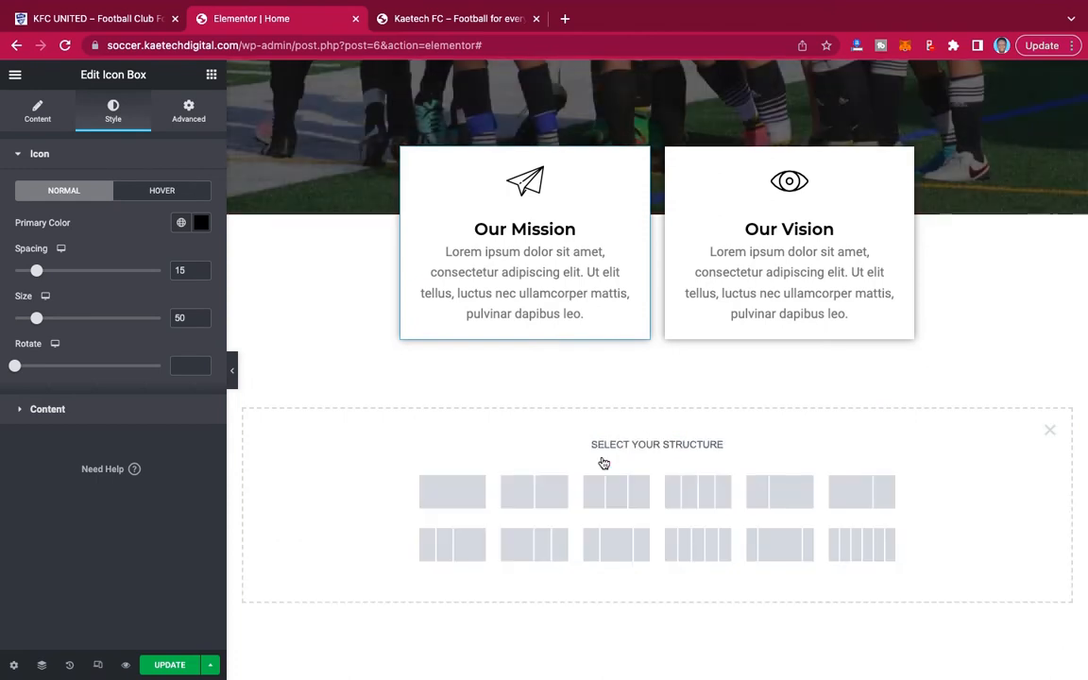
pyautogui.click(534, 493)
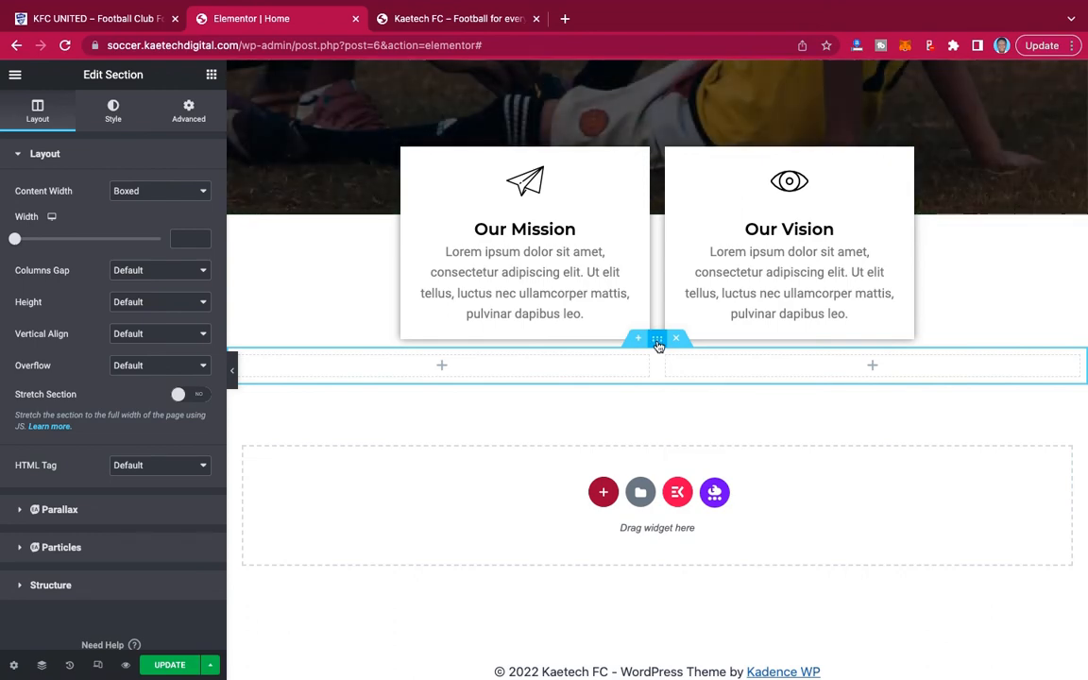
# Unlink the new two-column section's margins and set its top and bottom margins to 90 px.
pyautogui.click(189, 111)
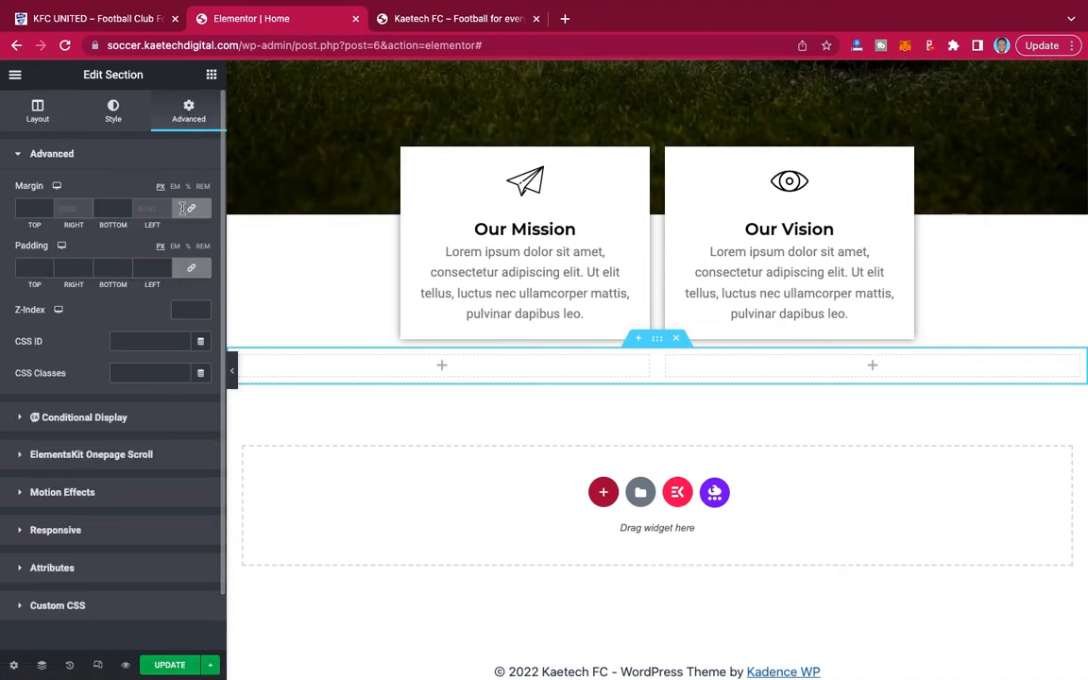
pyautogui.click(190, 209)
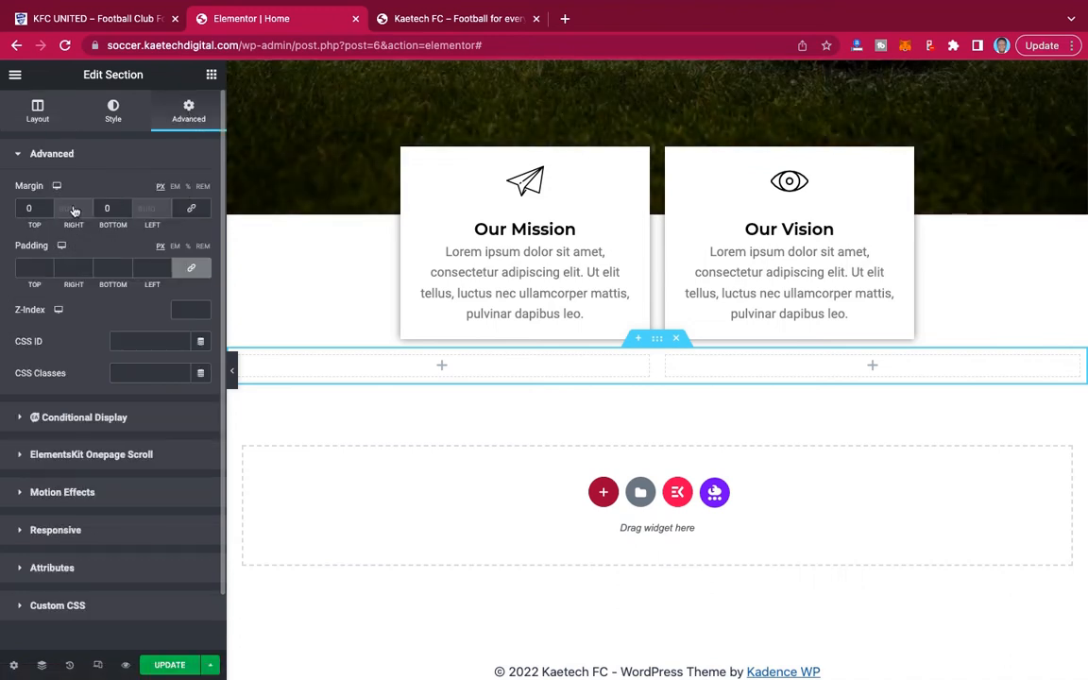
pyautogui.doubleClick(21, 207)
pyautogui.write('90')
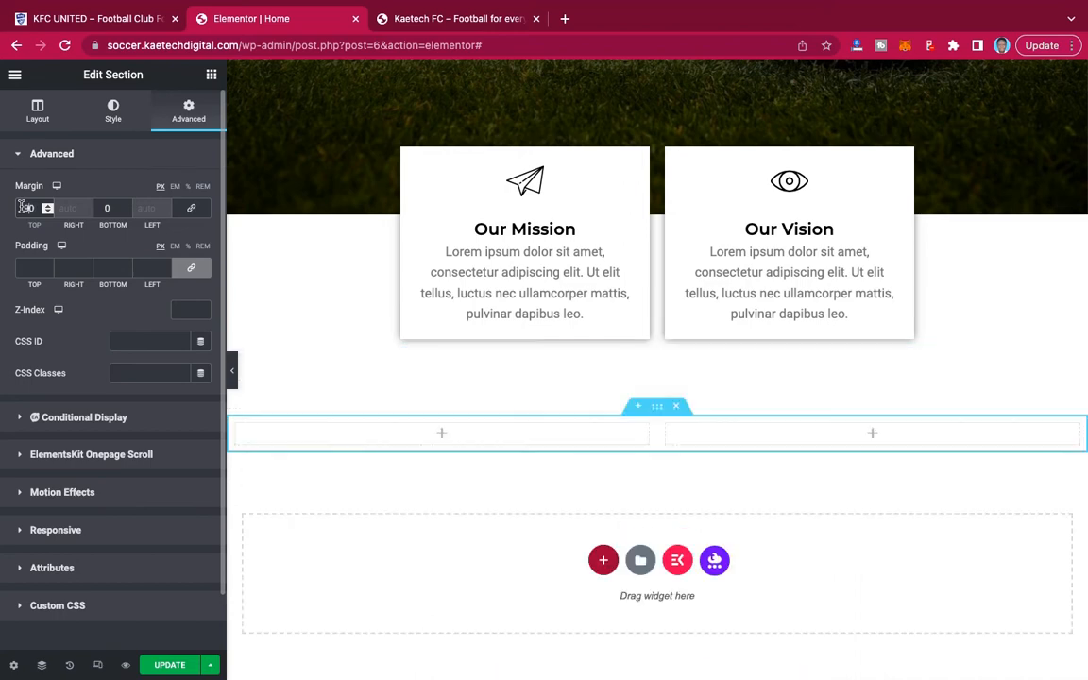
pyautogui.doubleClick(104, 208)
pyautogui.write('90')
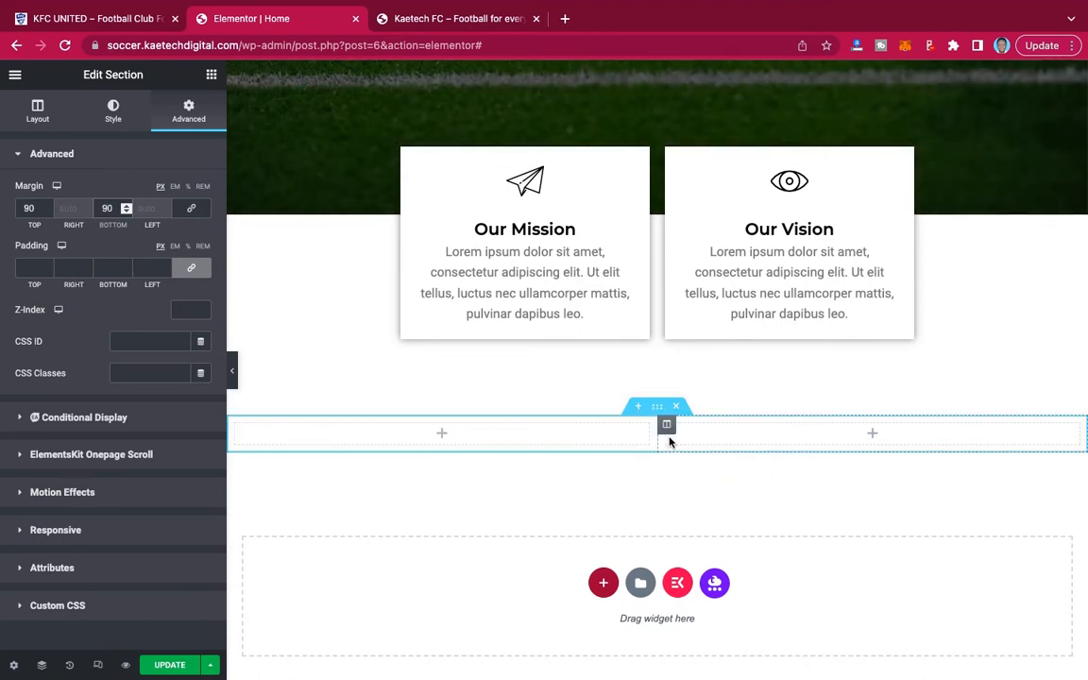
# Open the Columns Gap options in the layout settings of the new two-column section.
pyautogui.click(39, 118)
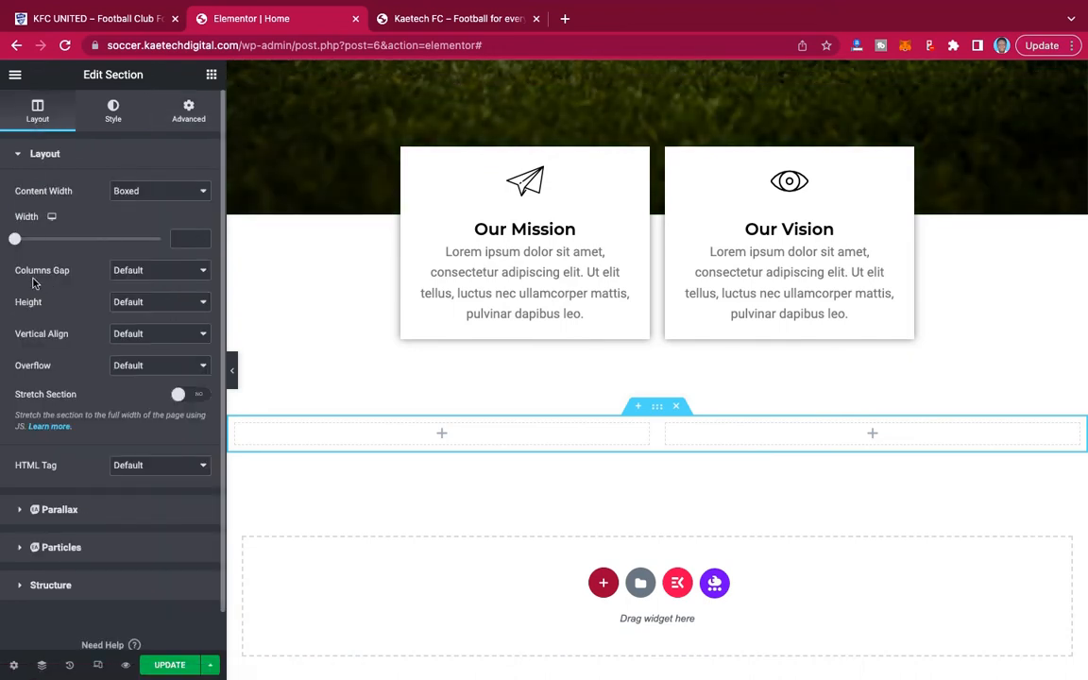
pyautogui.click(163, 276)
pyautogui.click(159, 288)
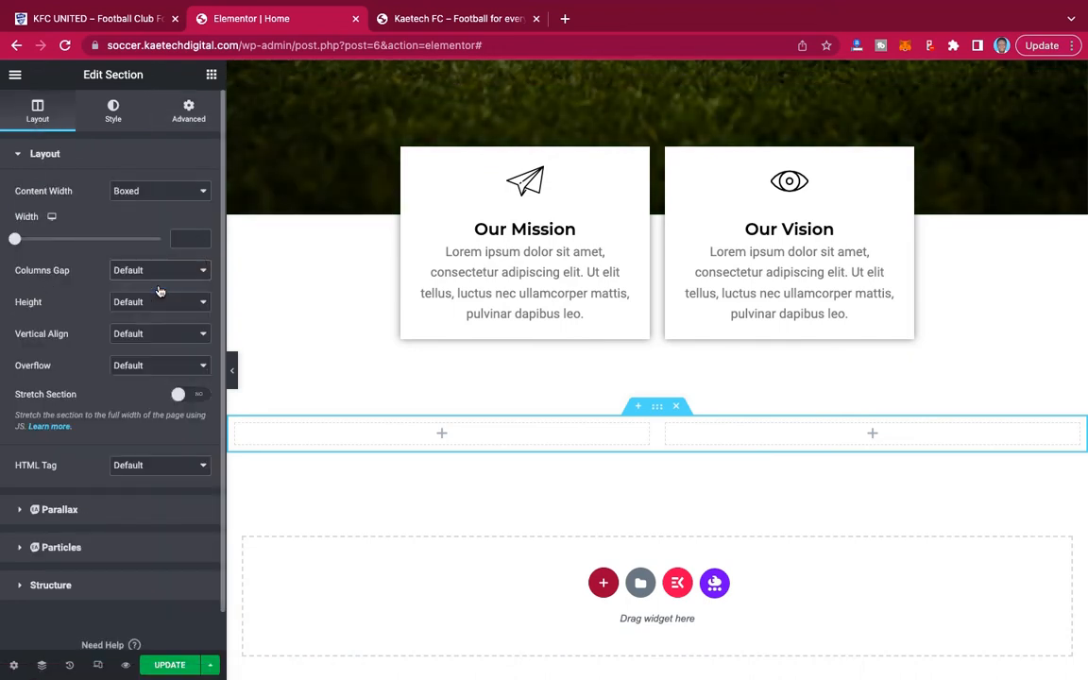
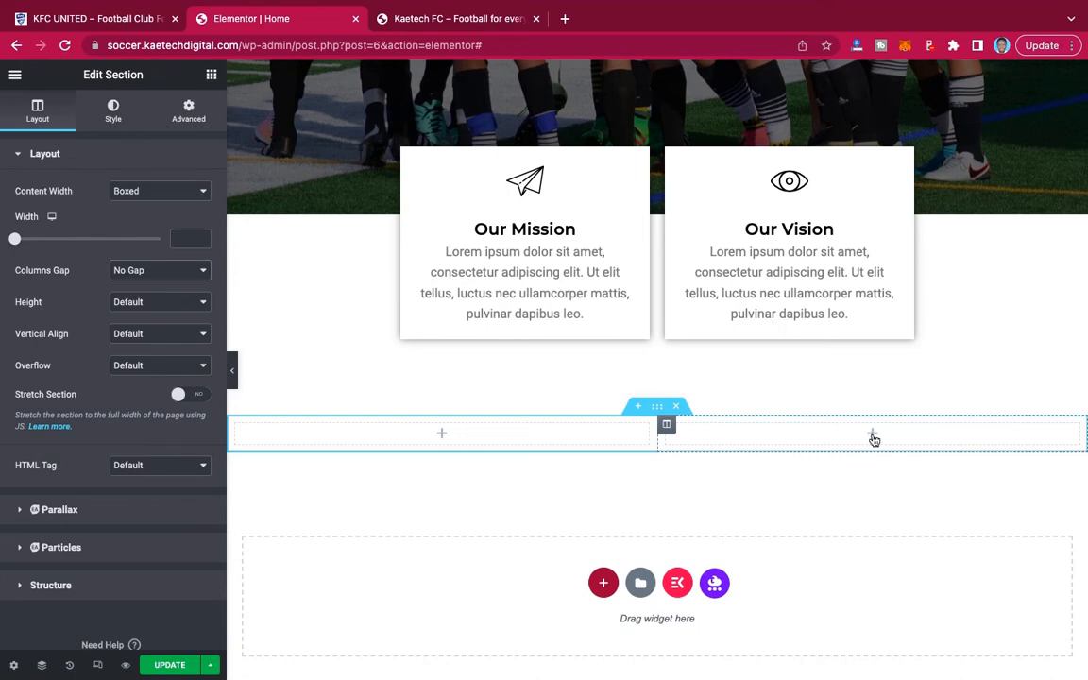
# Check the welcome image on the KFC UNITED demo site and try a Basic Gallery widget in the new section's first column.
pyautogui.click(111, 23)
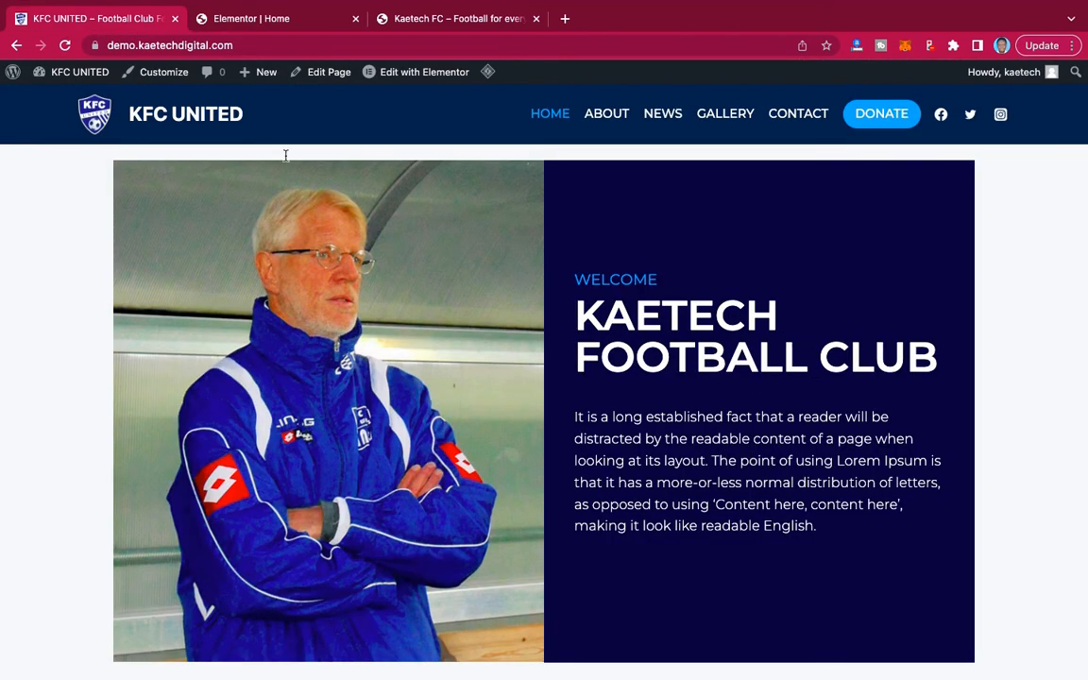
pyautogui.click(270, 22)
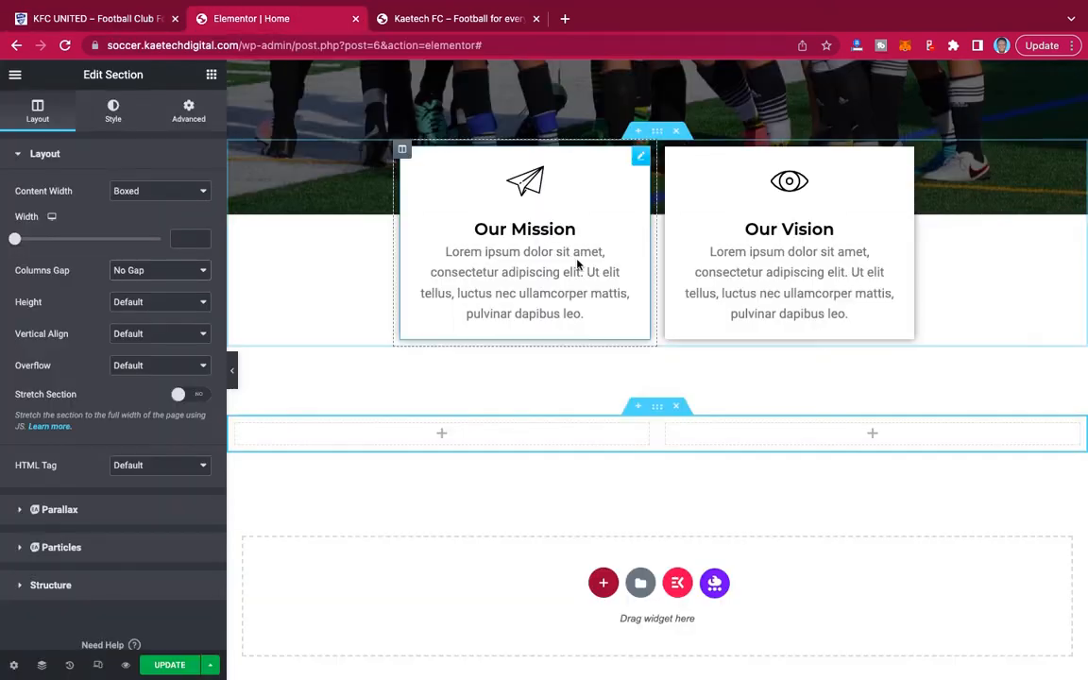
pyautogui.click(442, 436)
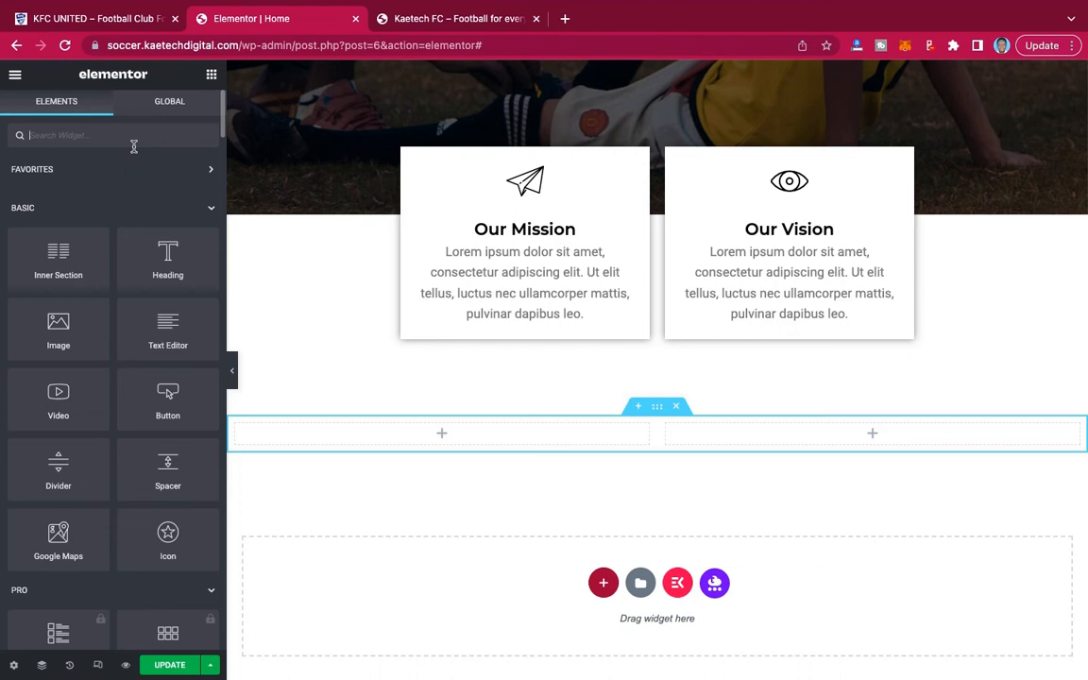
pyautogui.write('gal')
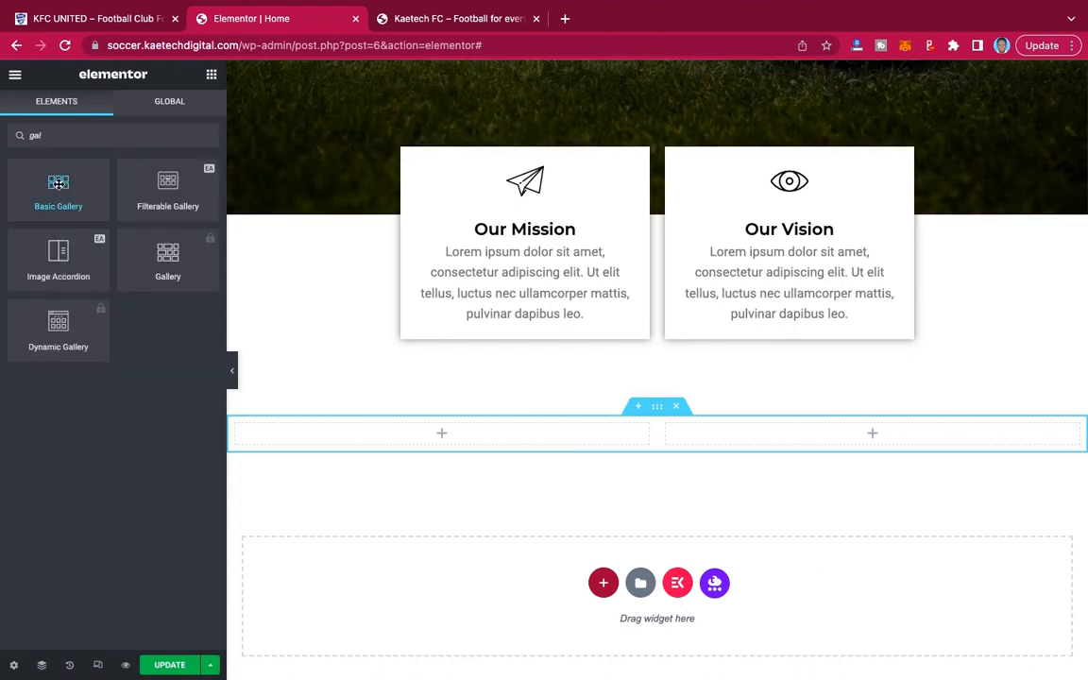
pyautogui.moveTo(58, 185); pyautogui.dragTo(416, 430)
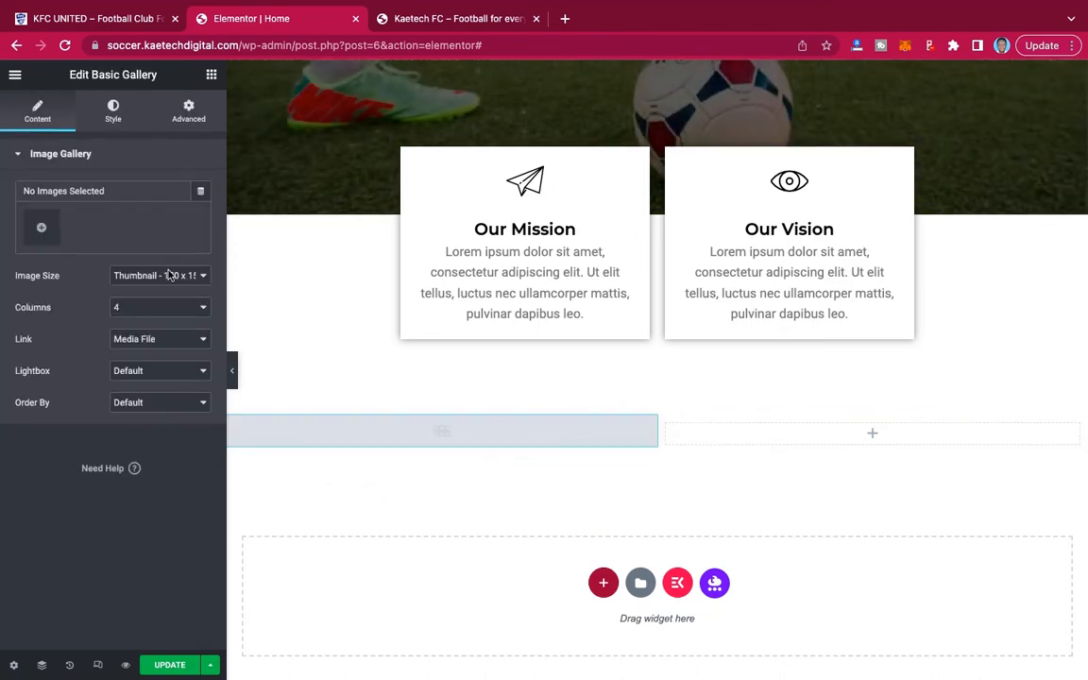
# Open the basic gallery's image selection, try the uncropped number 16 player and green-shirt child pictures, and deselect both.
pyautogui.click(41, 231)
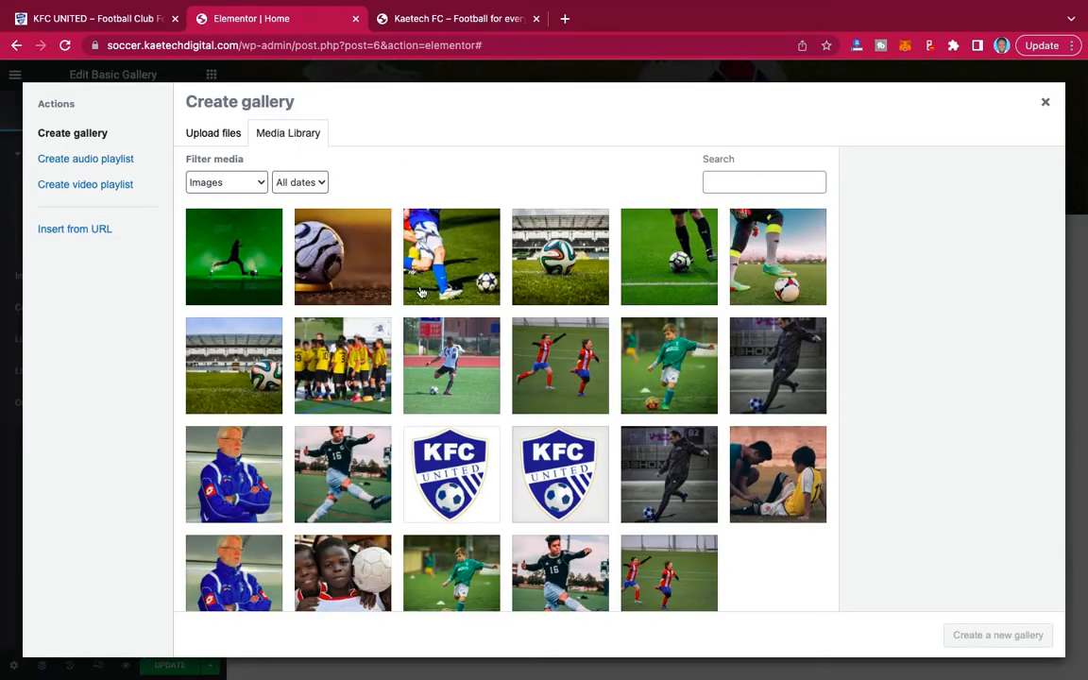
pyautogui.scroll(-2, 626, 522)
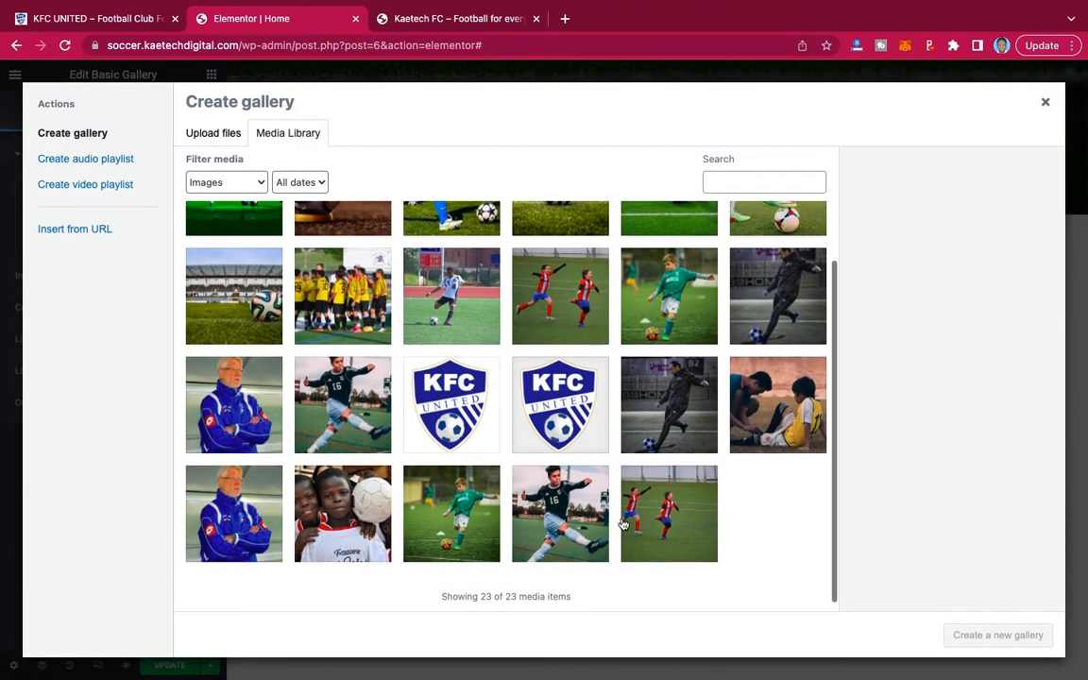
pyautogui.click(561, 517)
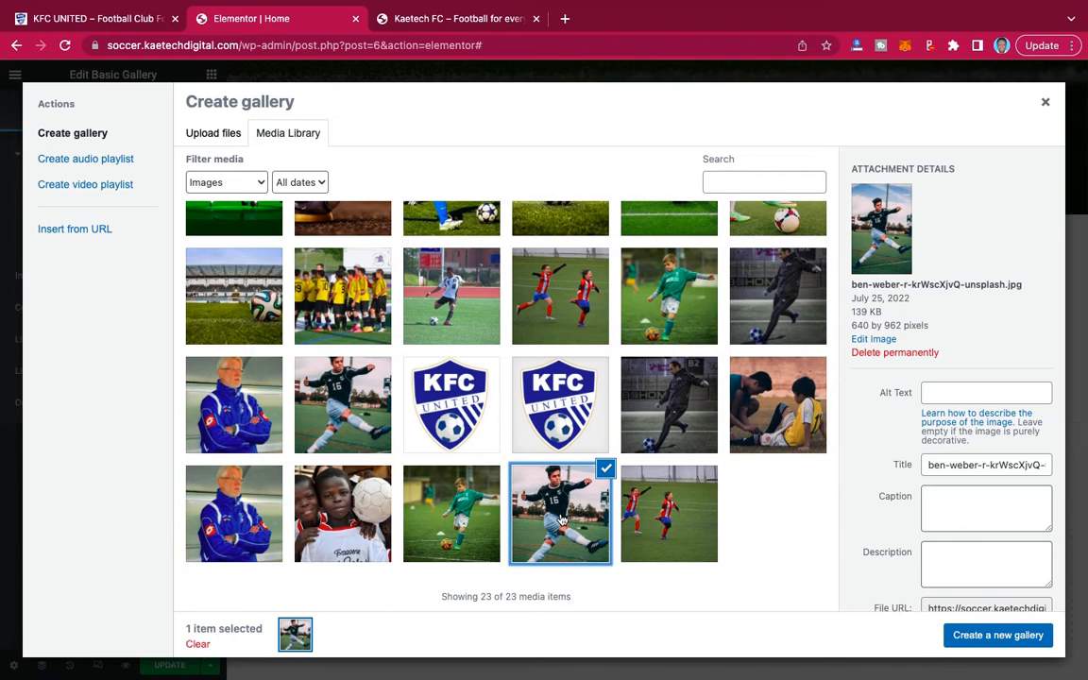
pyautogui.click(477, 498)
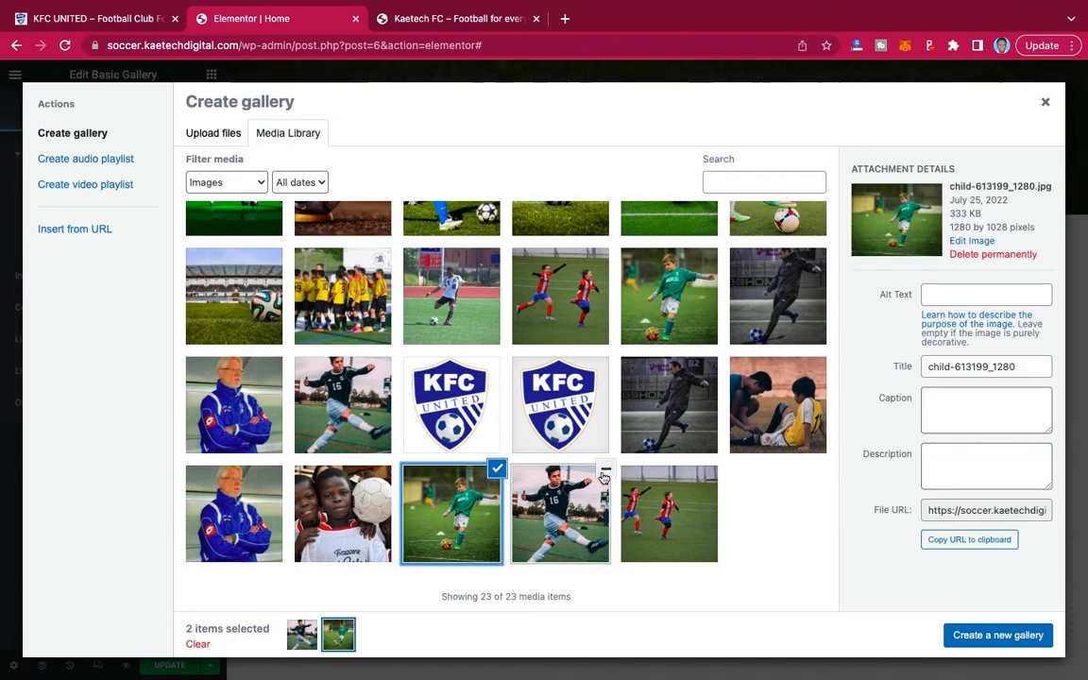
pyautogui.click(604, 472)
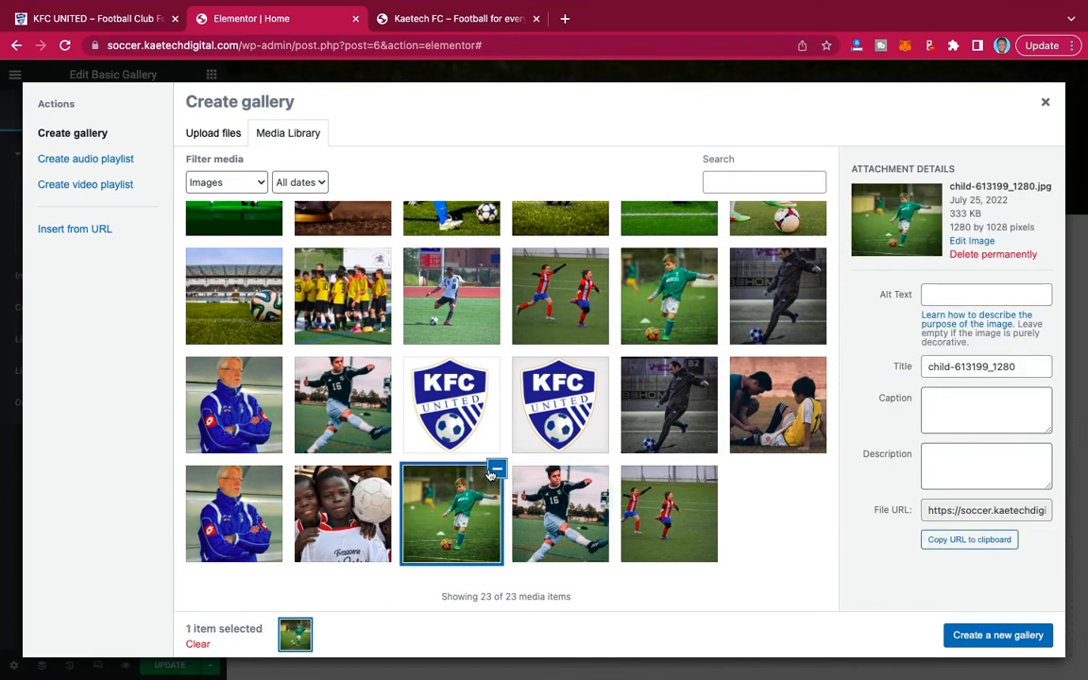
pyautogui.click(495, 469)
# Create and insert a gallery from Pic 1, Pic 2, Pic 3, the cropped green-shirt child picture and Pic 5.
pyautogui.click(332, 408)
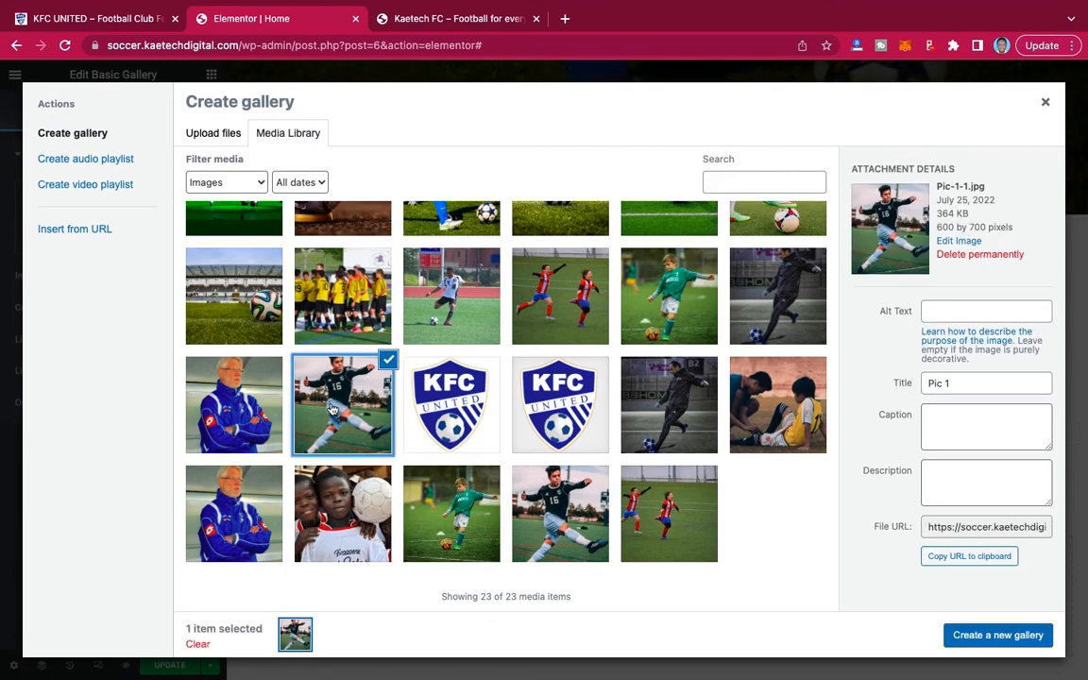
pyautogui.click(231, 408)
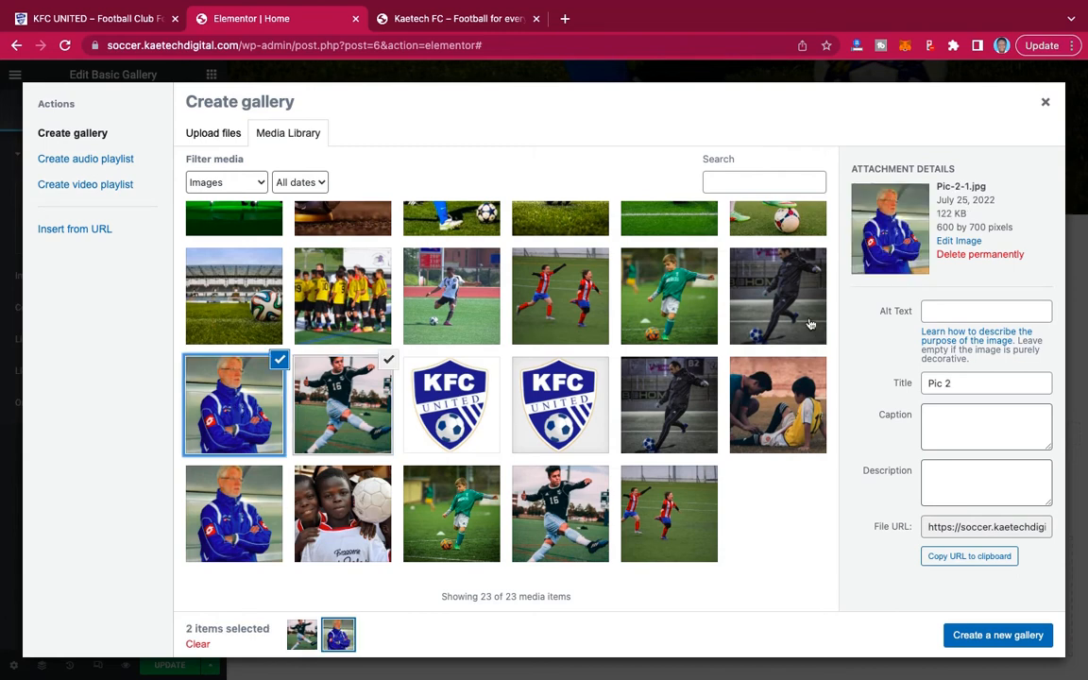
pyautogui.click(732, 293)
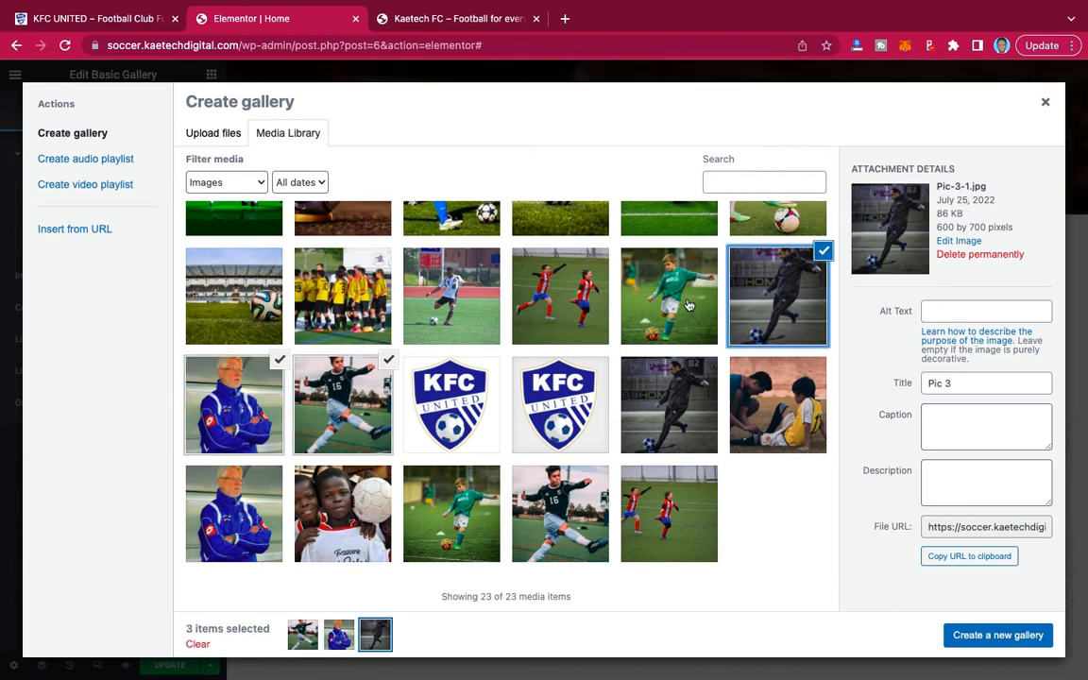
pyautogui.click(688, 305)
pyautogui.click(580, 305)
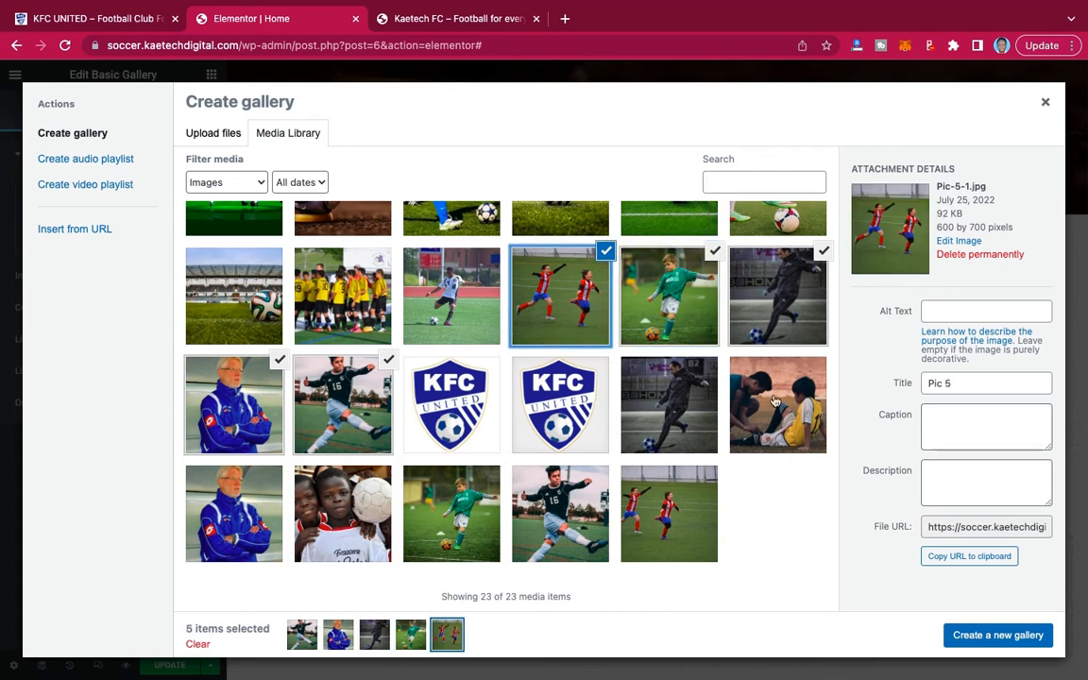
pyautogui.click(956, 633)
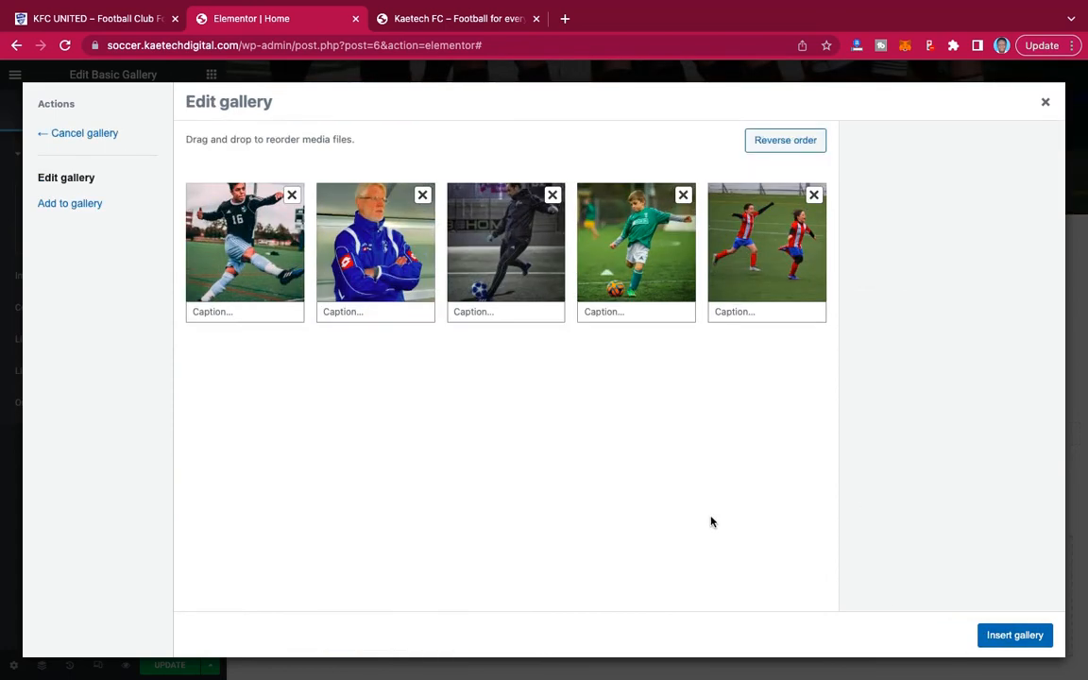
pyautogui.click(1014, 635)
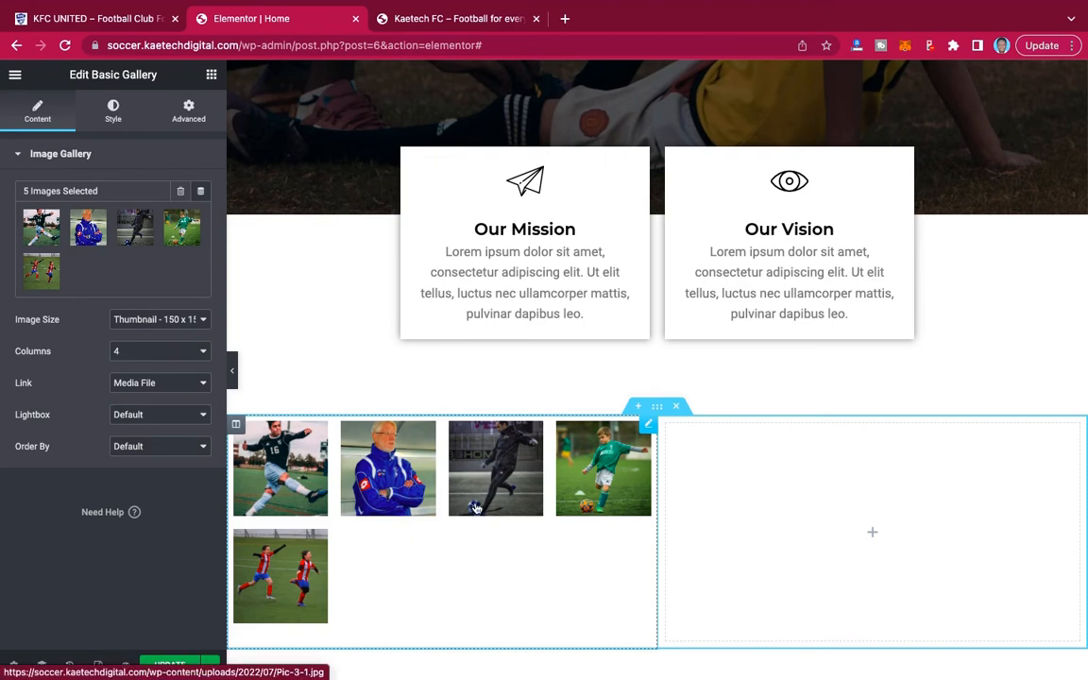
# Set the basic gallery to 1 column and its image size to Full.
pyautogui.scroll(-2, 661, 495)
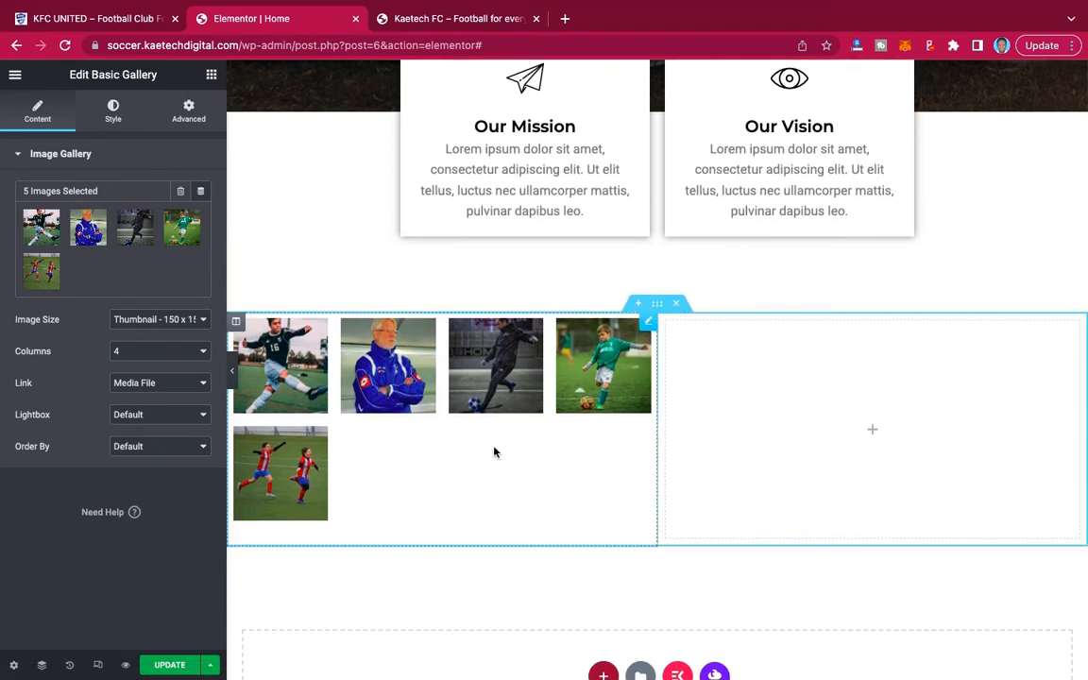
pyautogui.click(151, 350)
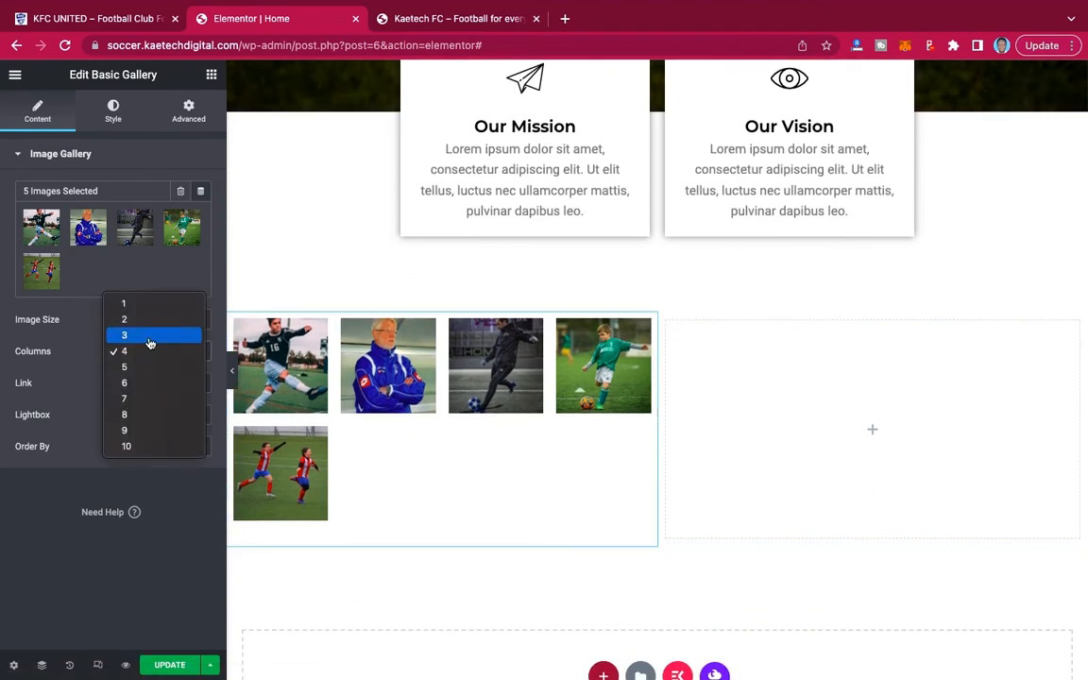
pyautogui.click(148, 303)
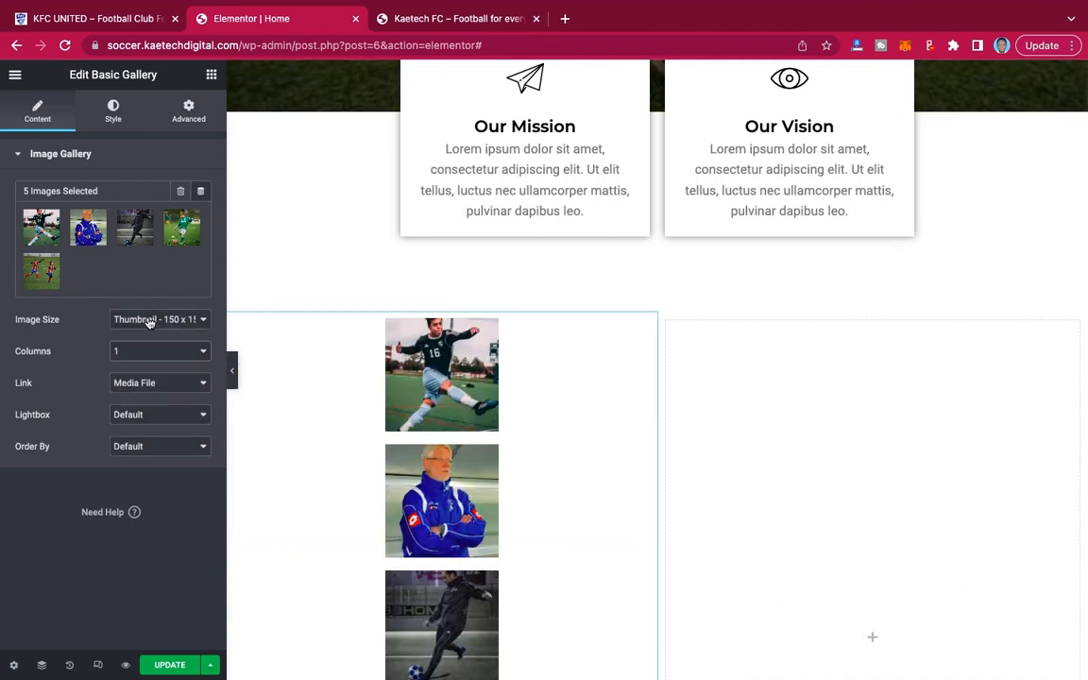
pyautogui.click(149, 321)
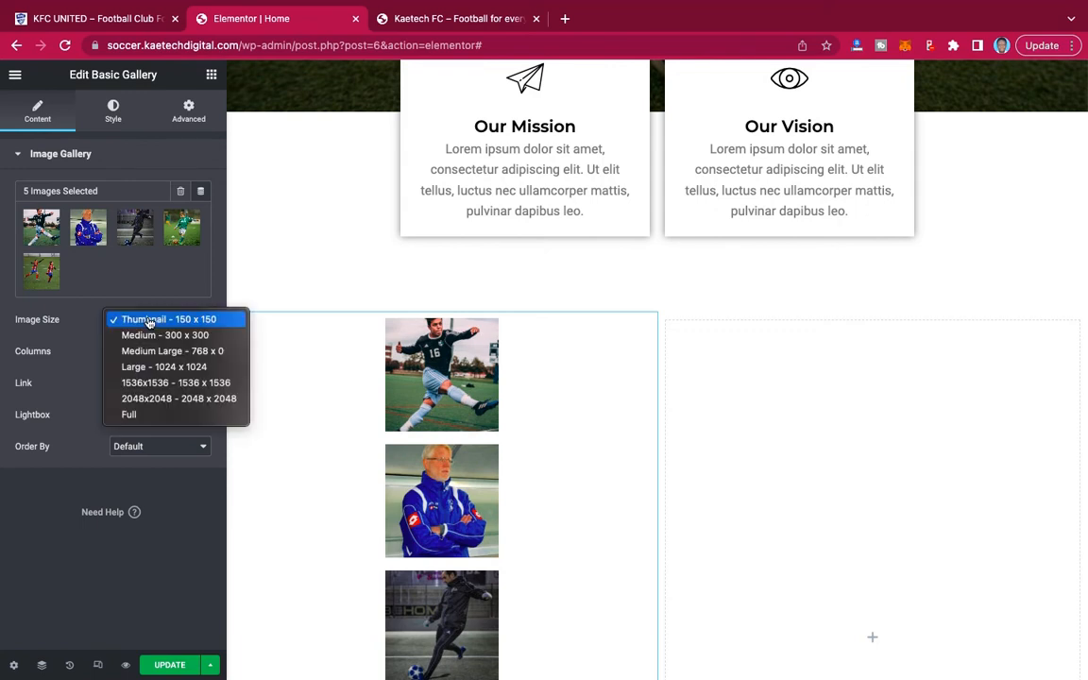
pyautogui.click(137, 415)
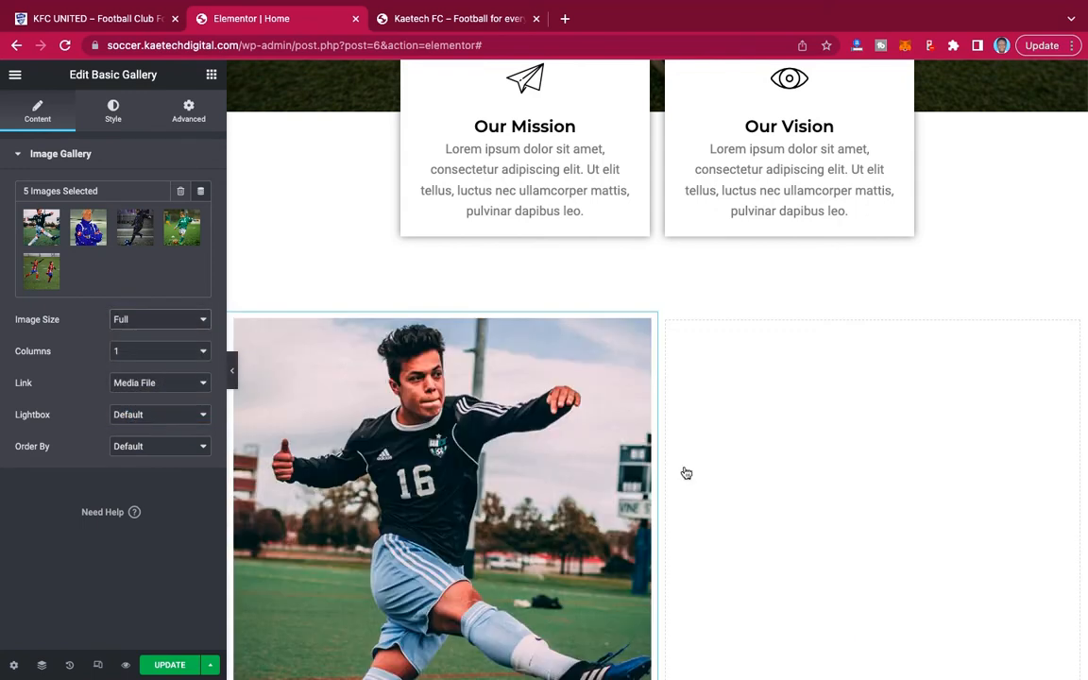
# Look through the stacked gallery images and remove the basic gallery from the first column.
pyautogui.scroll(-6, 683, 473)
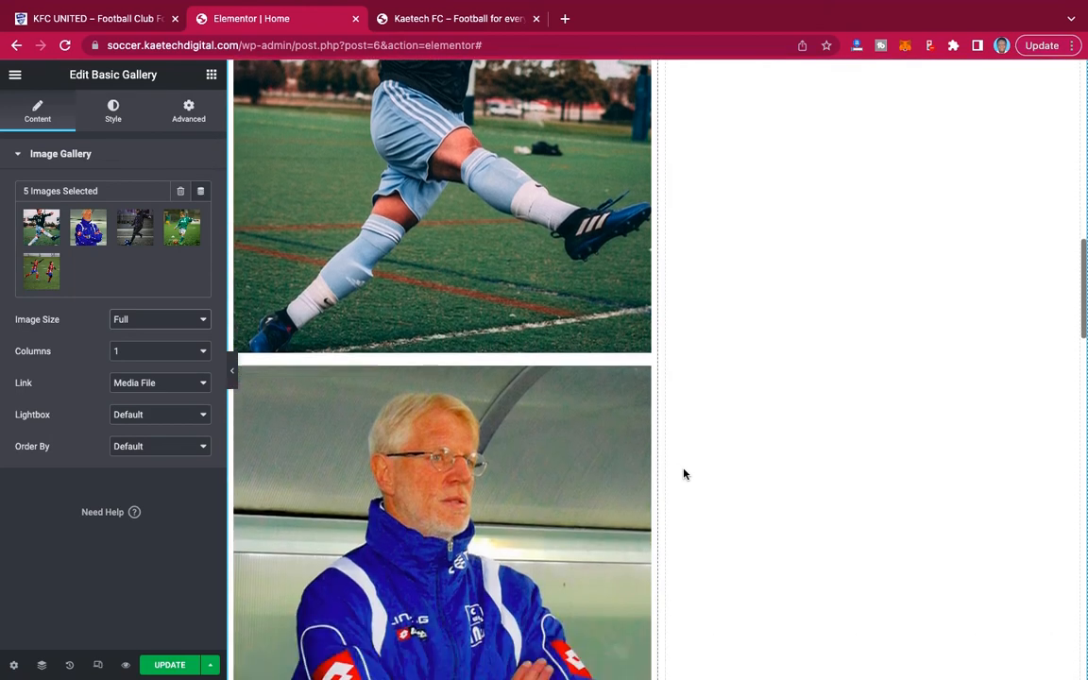
pyautogui.scroll(-6, 684, 473)
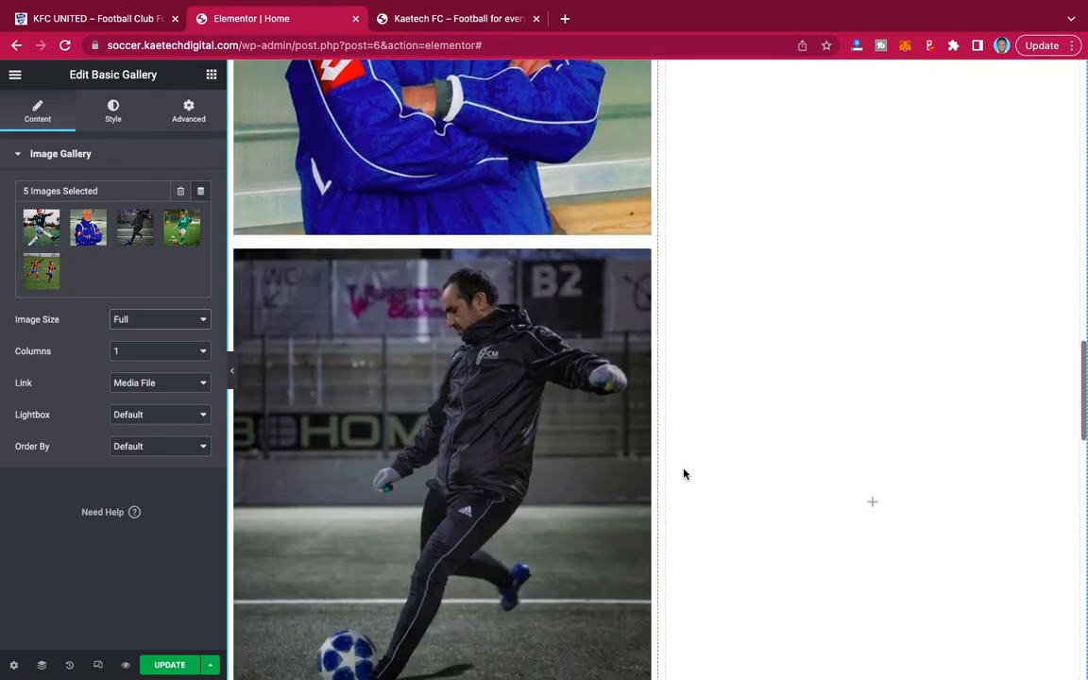
pyautogui.scroll(1, 683, 473)
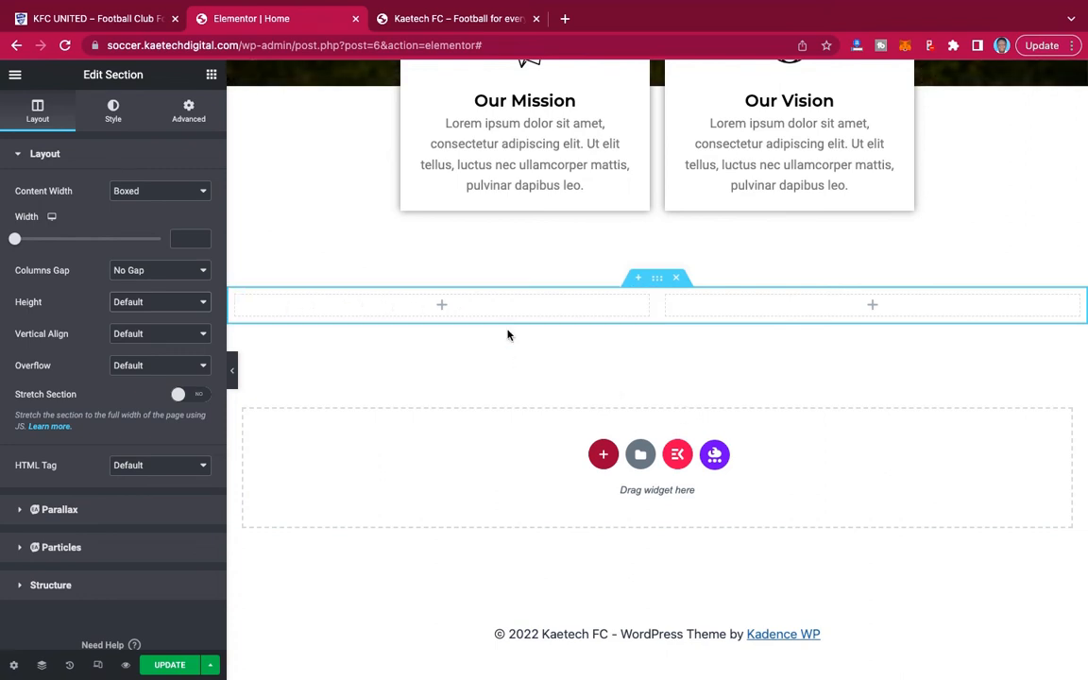
# Find the Image Carousel widget and place it in the first column of the two-column section.
pyautogui.click(440, 306)
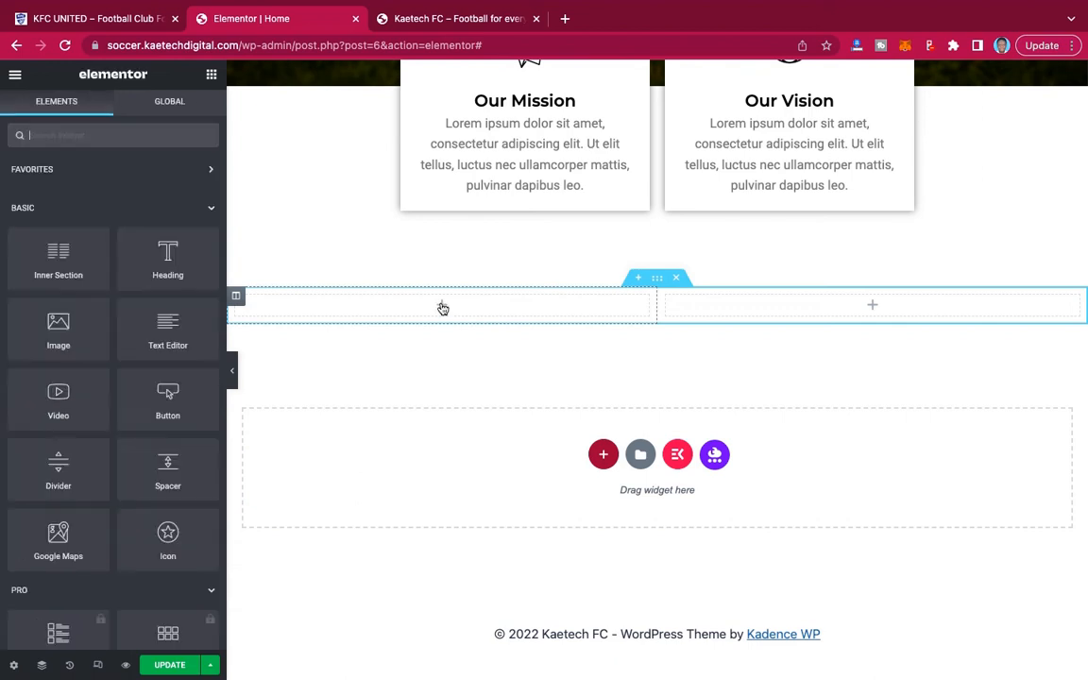
pyautogui.click(129, 134)
pyautogui.write('car')
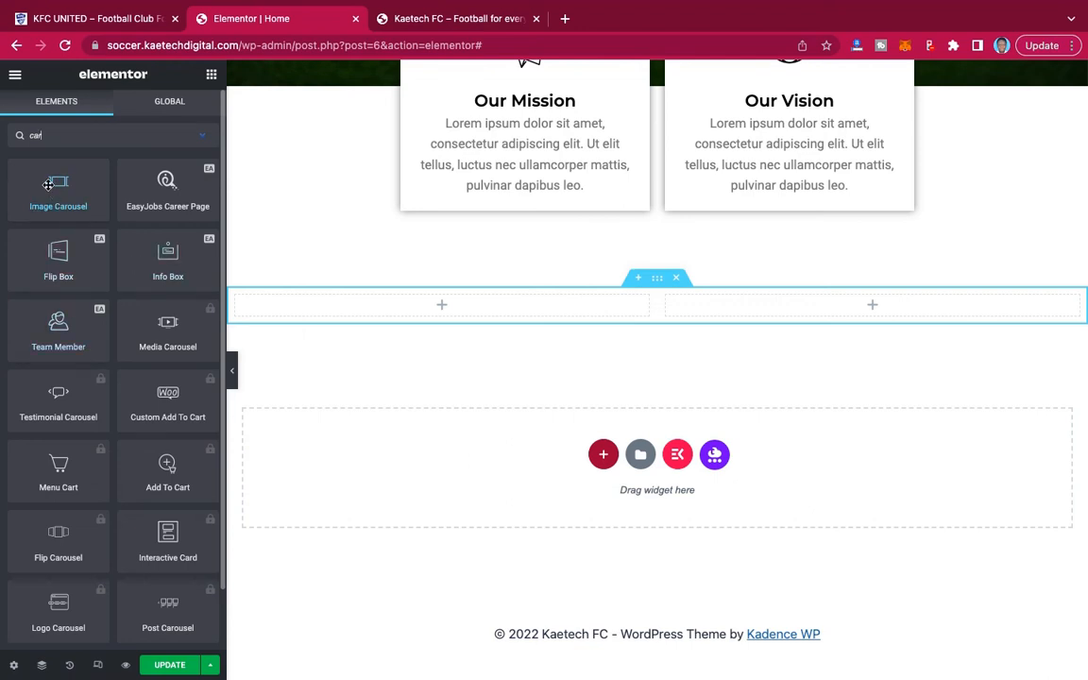
pyautogui.moveTo(48, 185); pyautogui.dragTo(432, 309)
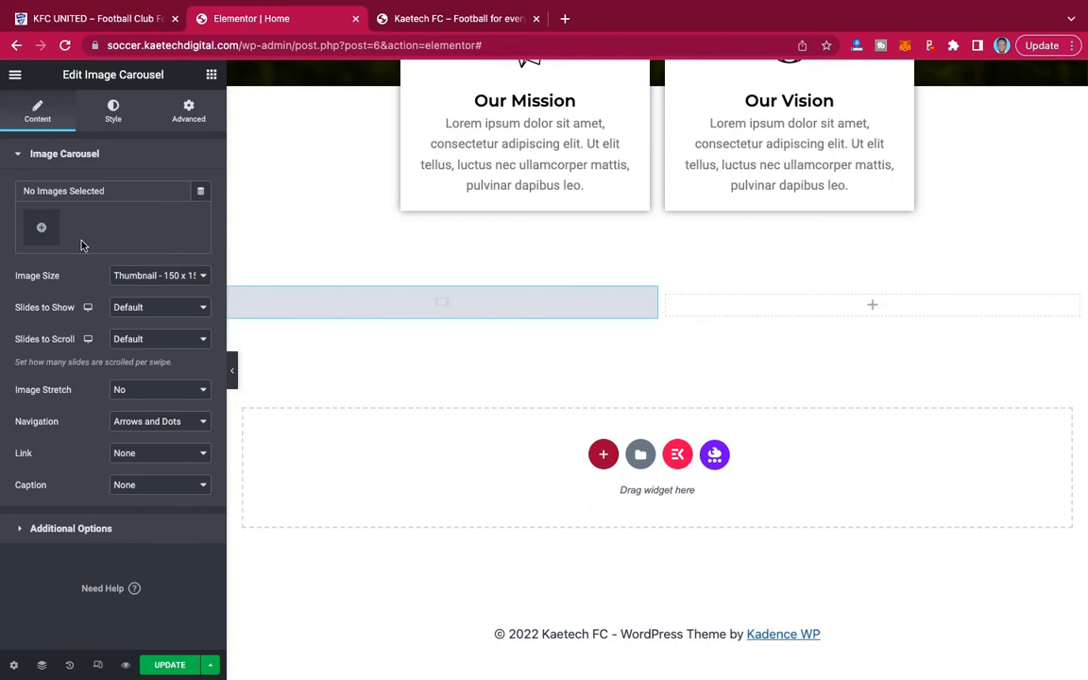
# Fill the image carousel with Pic 1, Pic 2, Pic 3, the cropped green-shirt child picture and Pic 5.
pyautogui.click(42, 231)
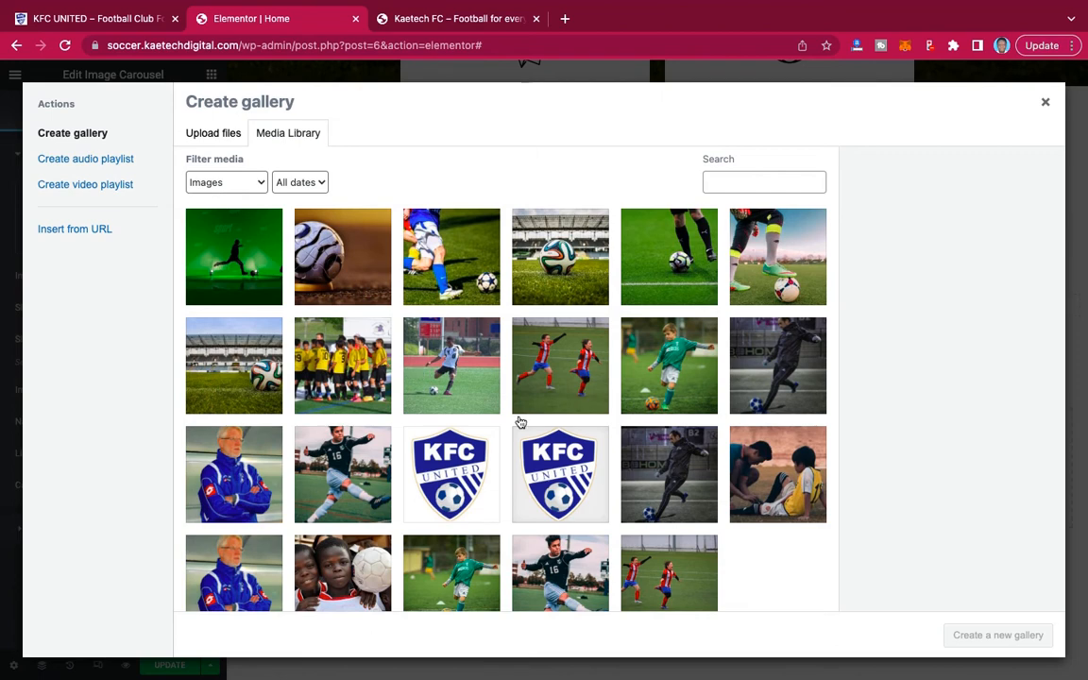
pyautogui.click(334, 414)
pyautogui.click(235, 463)
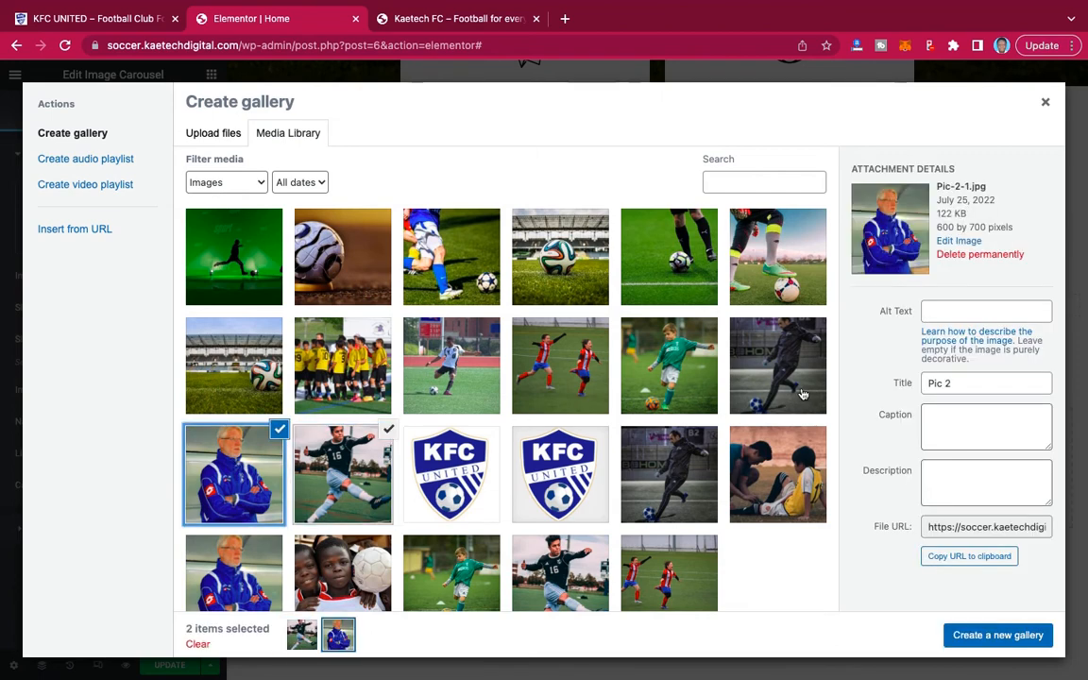
pyautogui.click(777, 365)
pyautogui.click(669, 365)
pyautogui.click(560, 374)
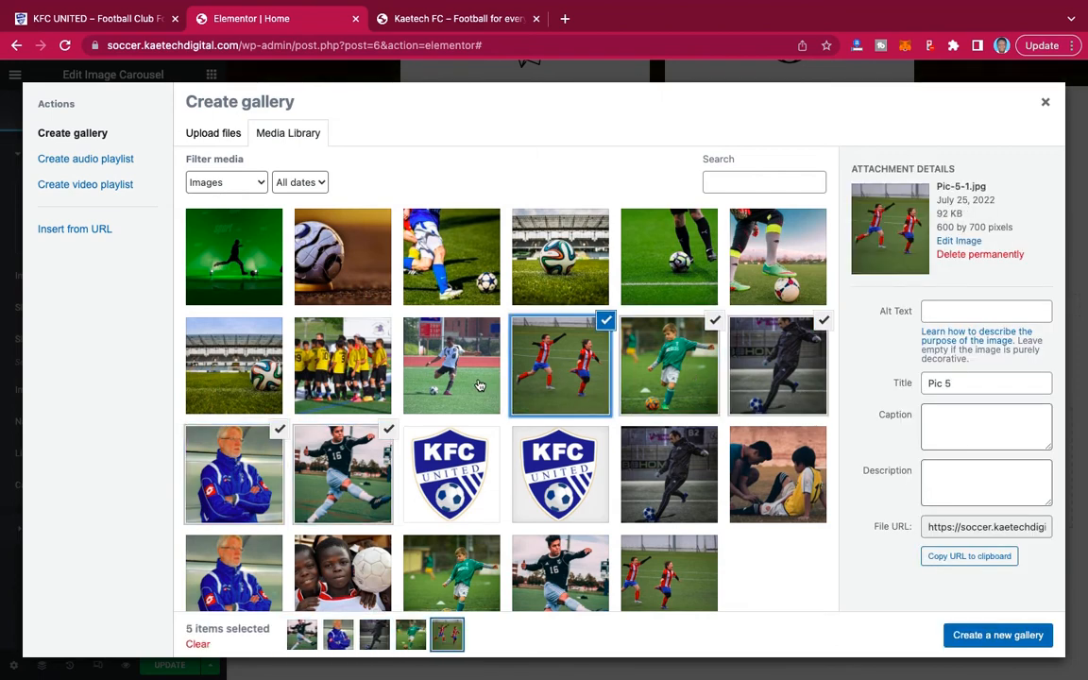
pyautogui.click(999, 636)
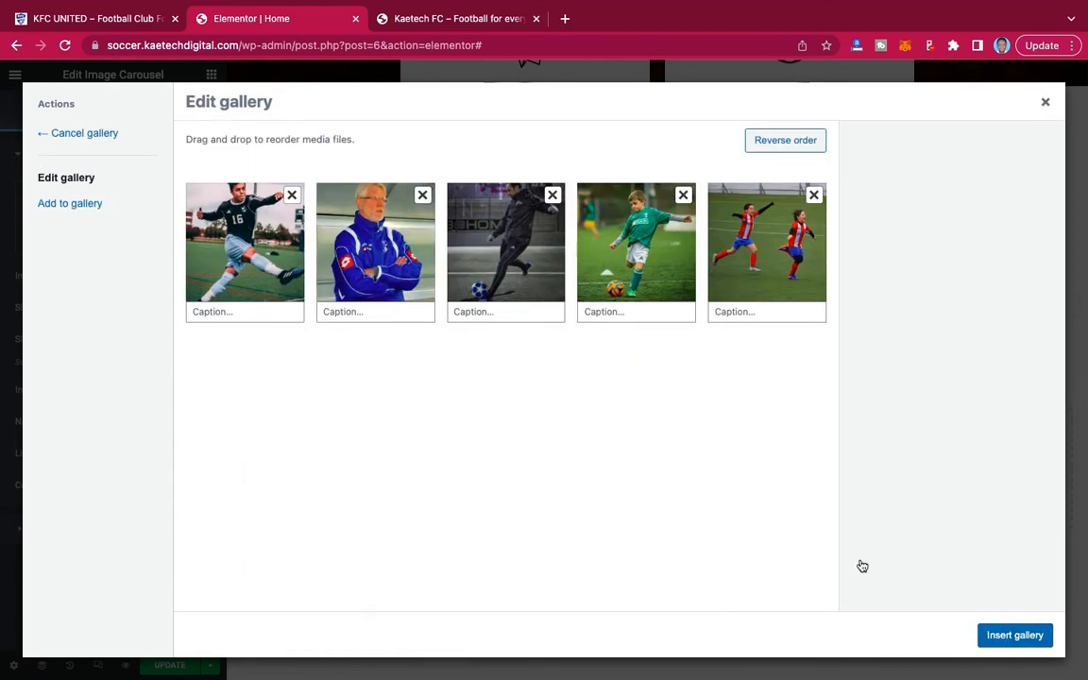
pyautogui.click(1016, 635)
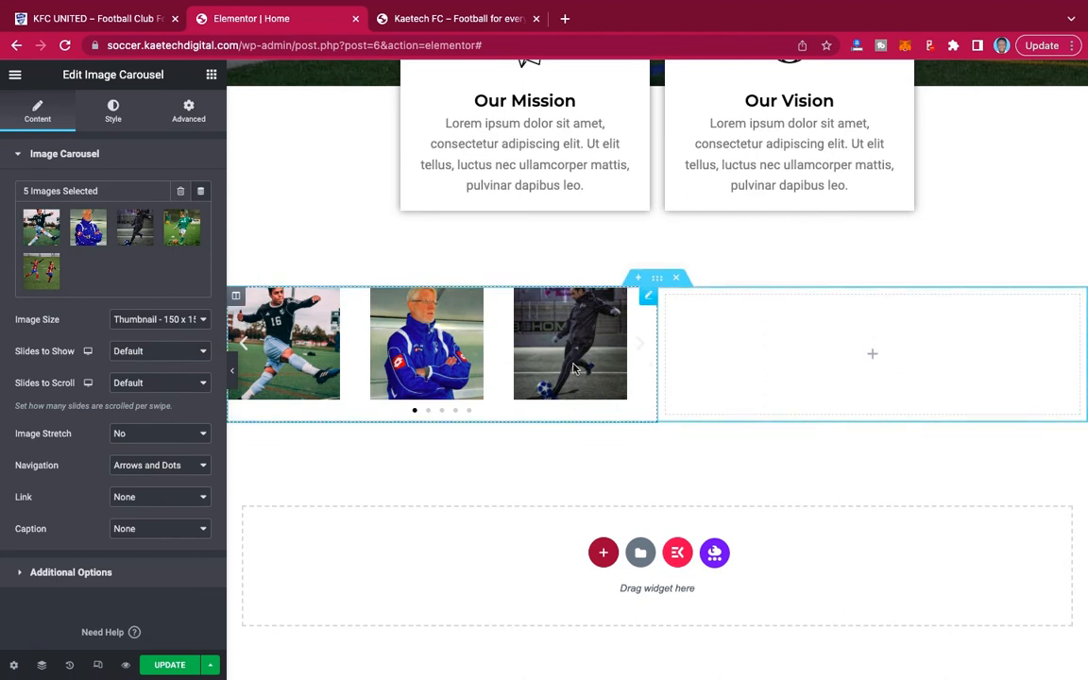
# Set the carousel's image size to Full and its slides to show to 1.
pyautogui.click(171, 323)
pyautogui.click(138, 416)
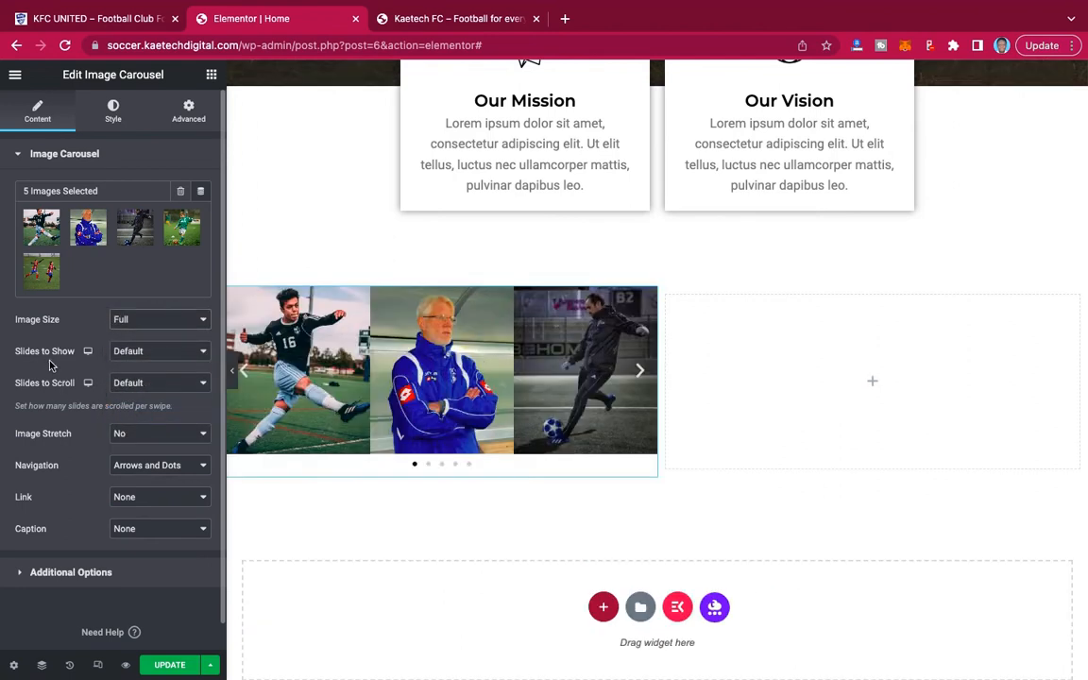
pyautogui.click(165, 353)
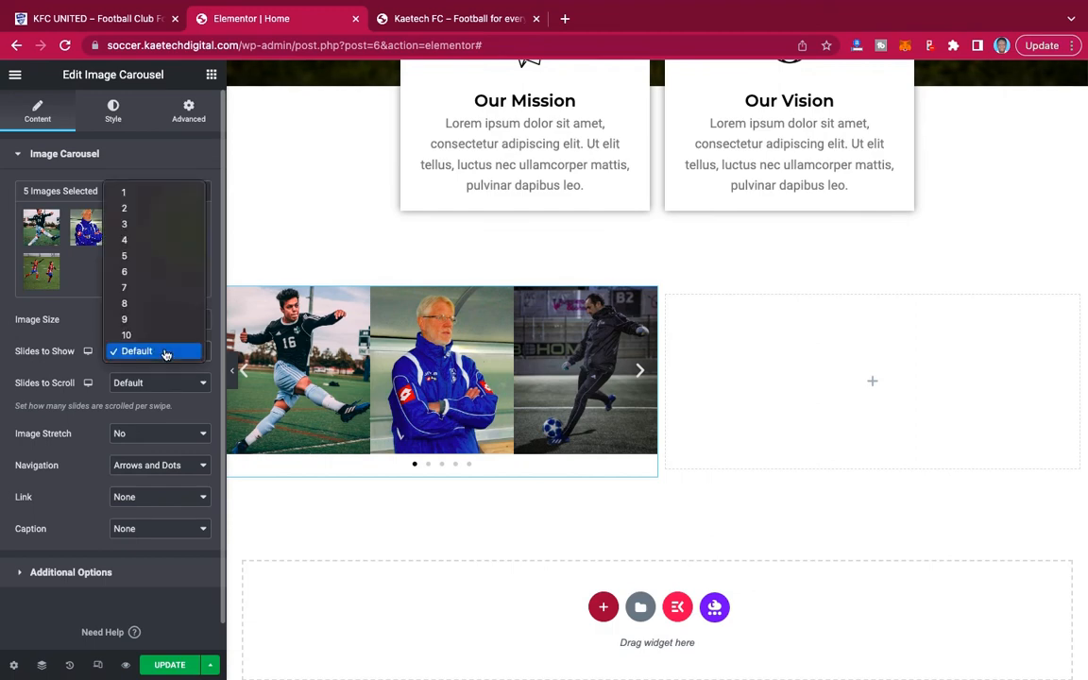
pyautogui.click(168, 195)
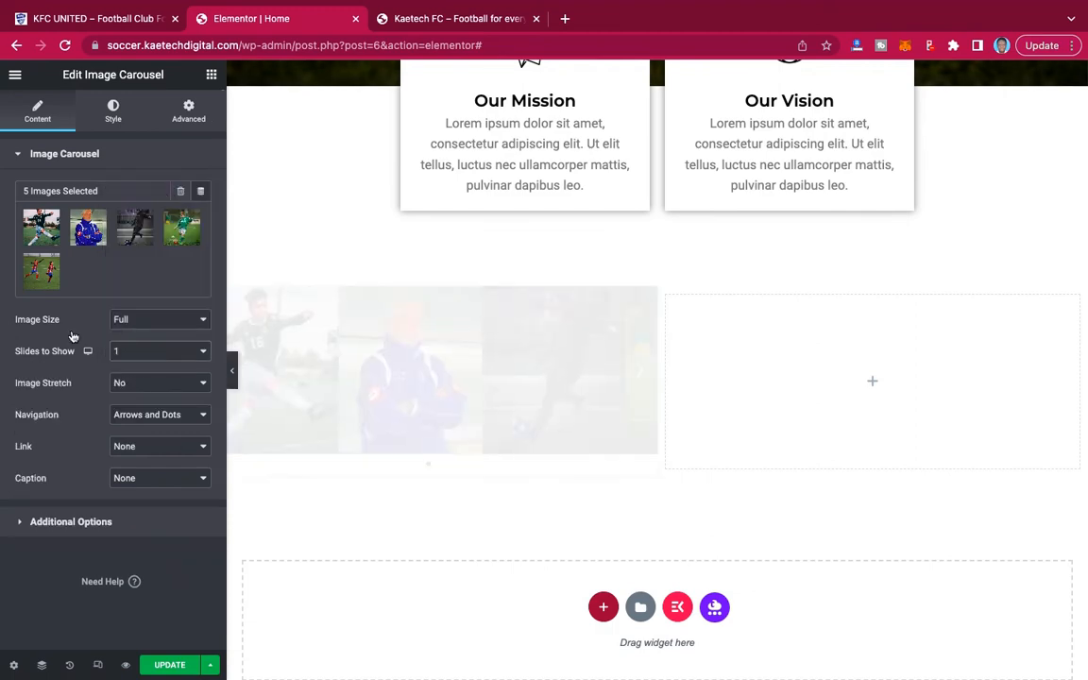
# Turn off the image carousel's arrows and dots by setting its navigation to None.
pyautogui.scroll(-3, 448, 432)
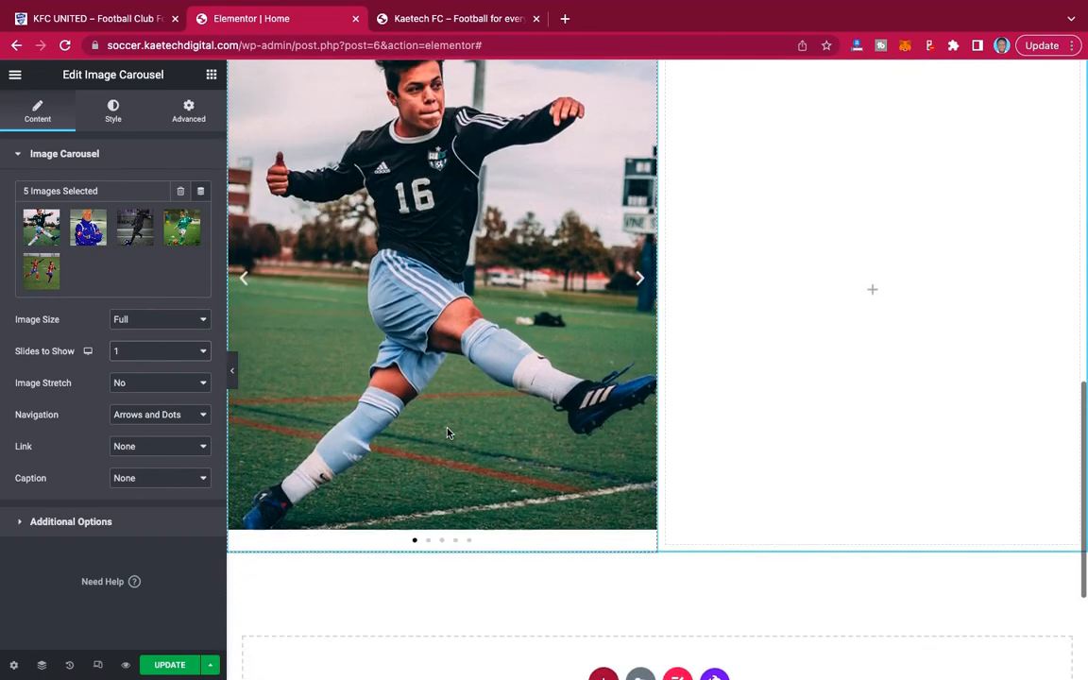
pyautogui.scroll(1, 448, 432)
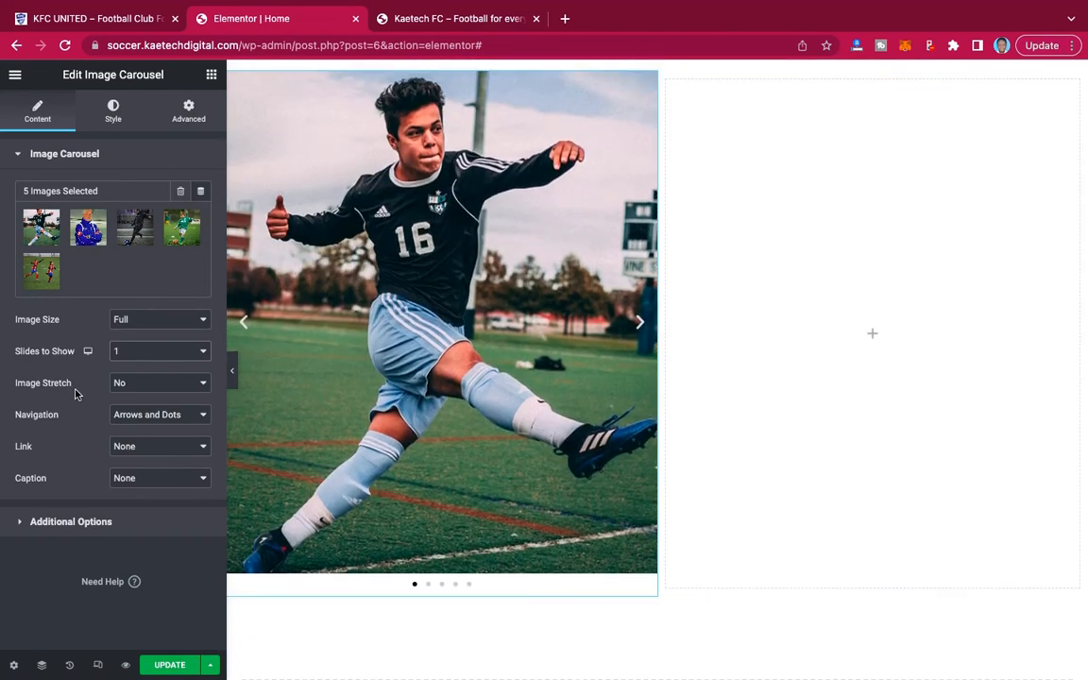
pyautogui.click(141, 423)
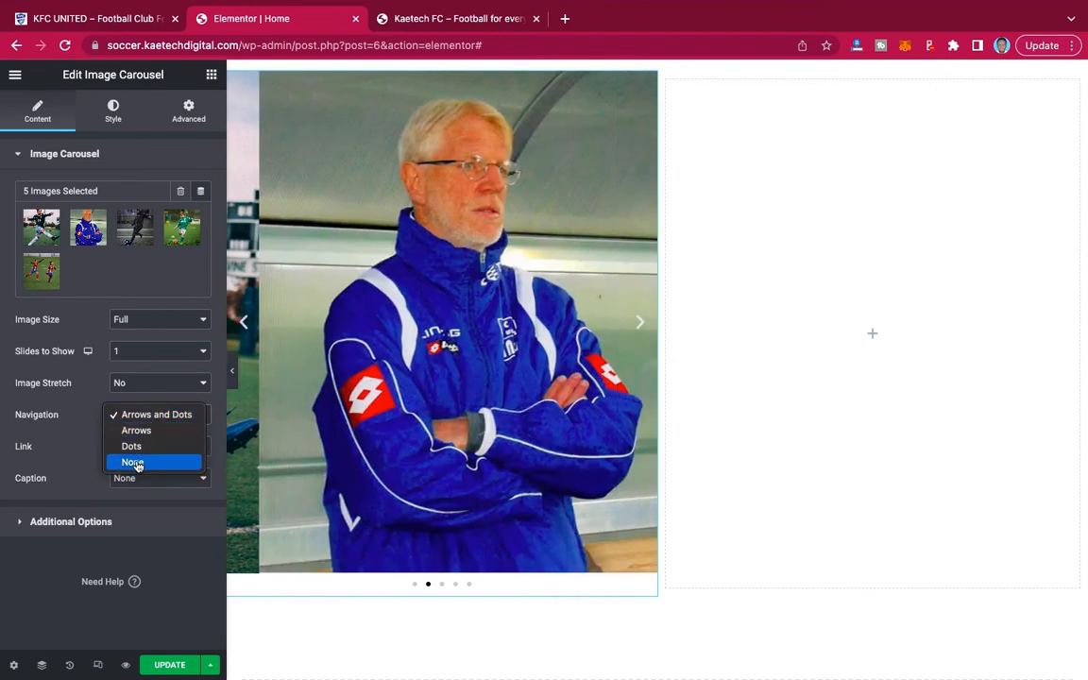
pyautogui.click(137, 463)
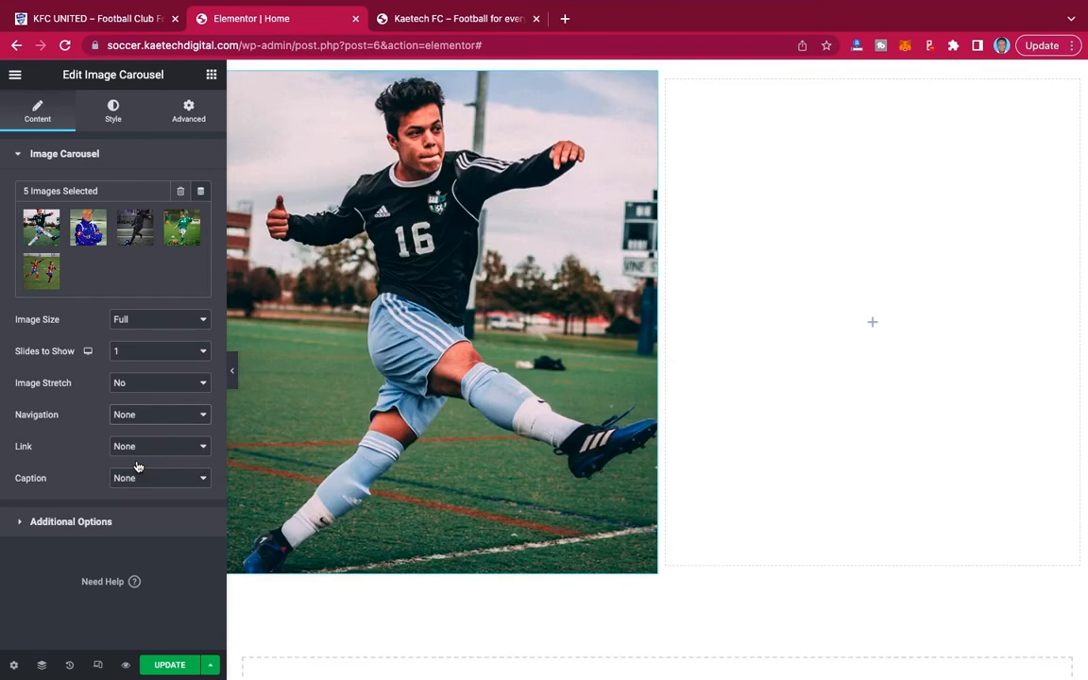
pyautogui.scroll(2, 655, 262)
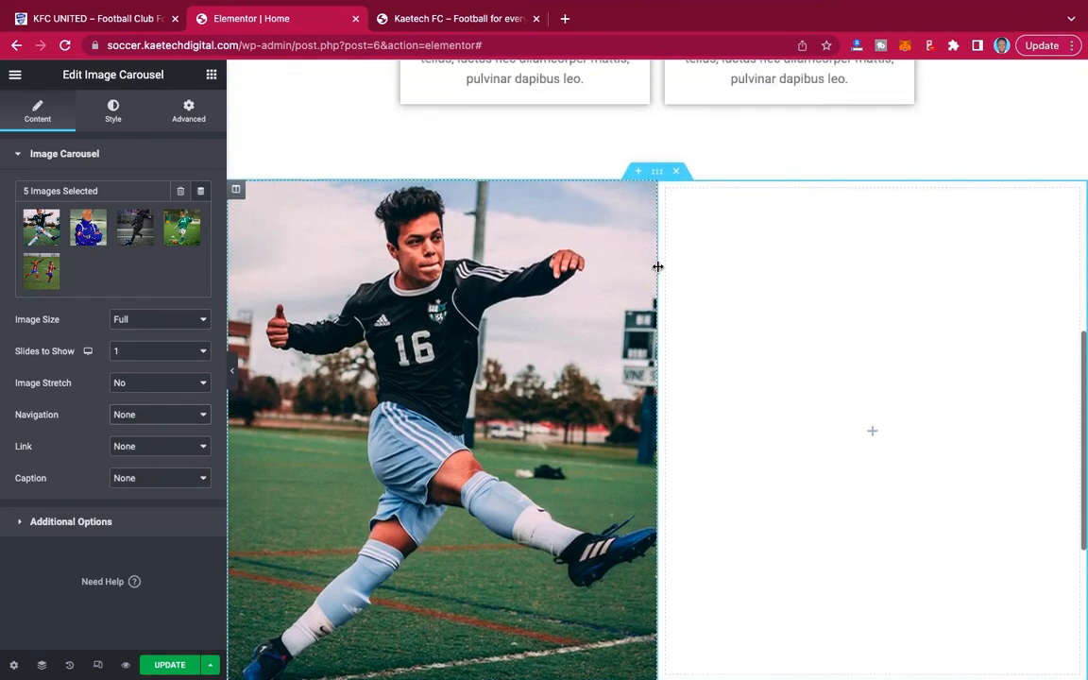
pyautogui.scroll(-1, 657, 267)
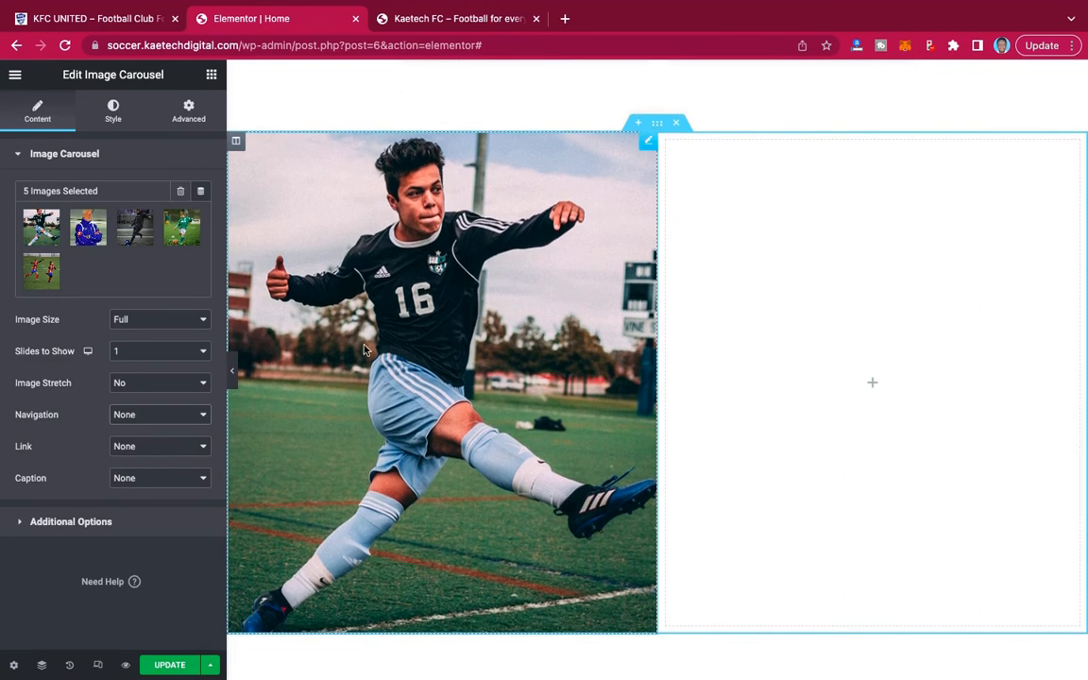
# Preview the carousel in the page at full width with the editing panel hidden, then restore the panel.
pyautogui.click(232, 370)
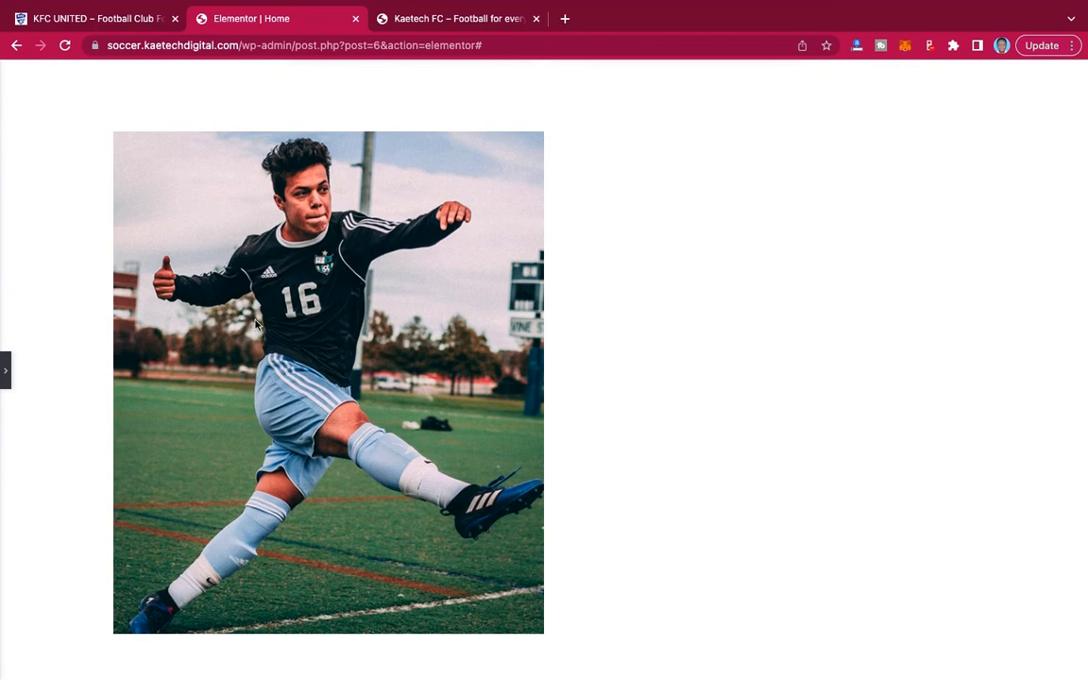
pyautogui.scroll(-1, 232, 293)
pyautogui.click(8, 385)
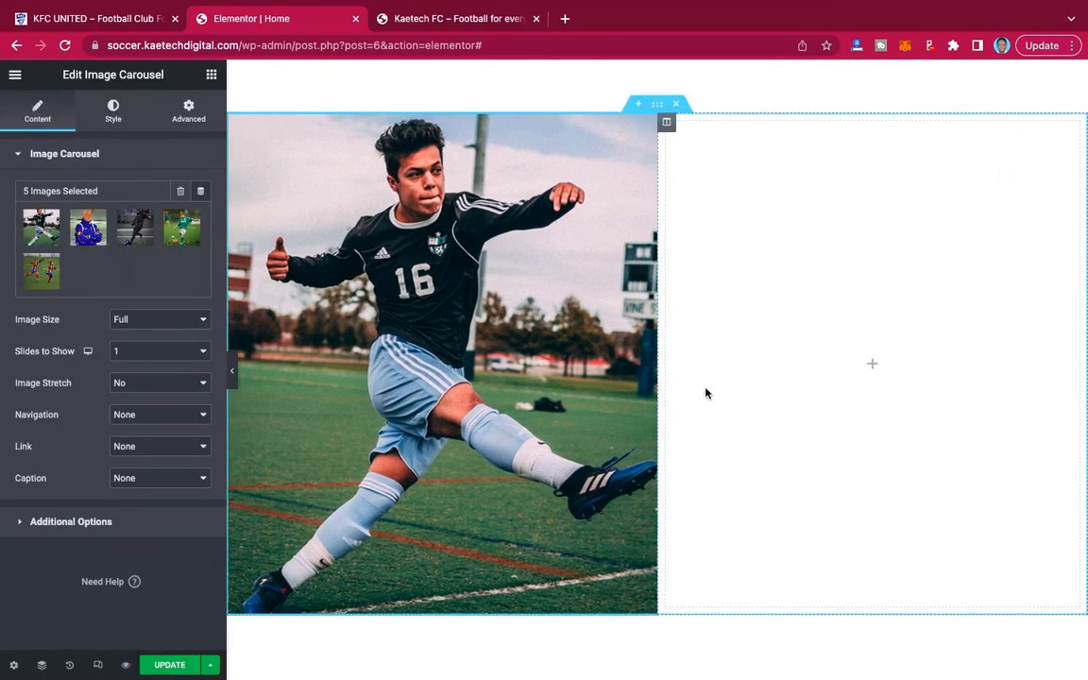
pyautogui.scroll(1, 811, 277)
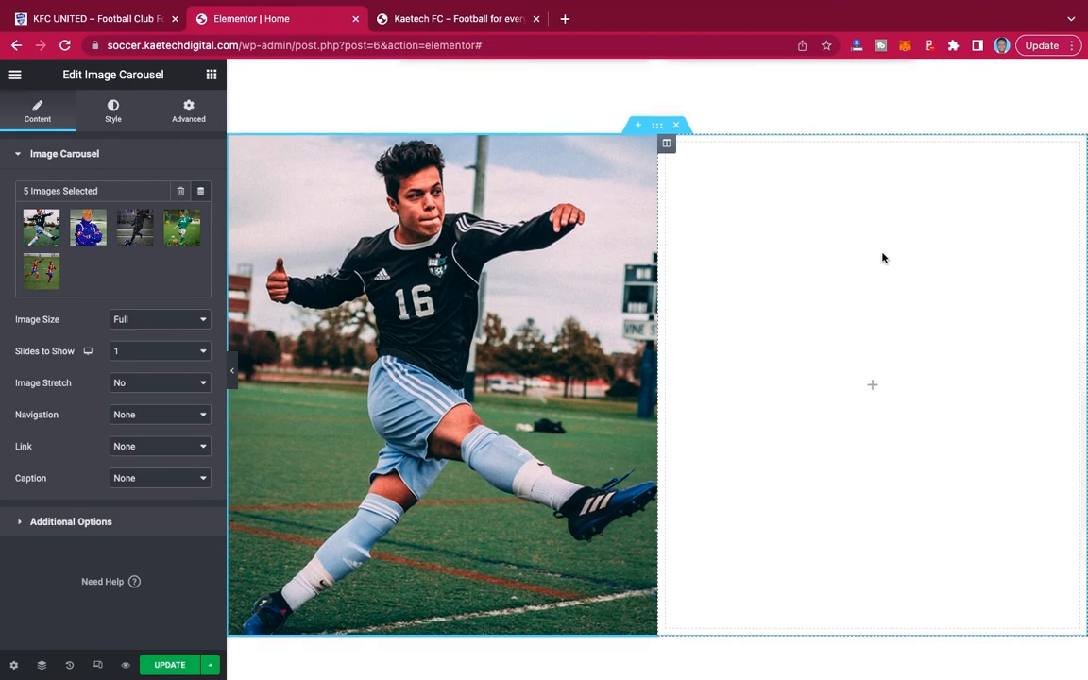
# Open the empty second column's settings and examine the matching welcome section on the KFC UNITED demo site.
pyautogui.click(666, 145)
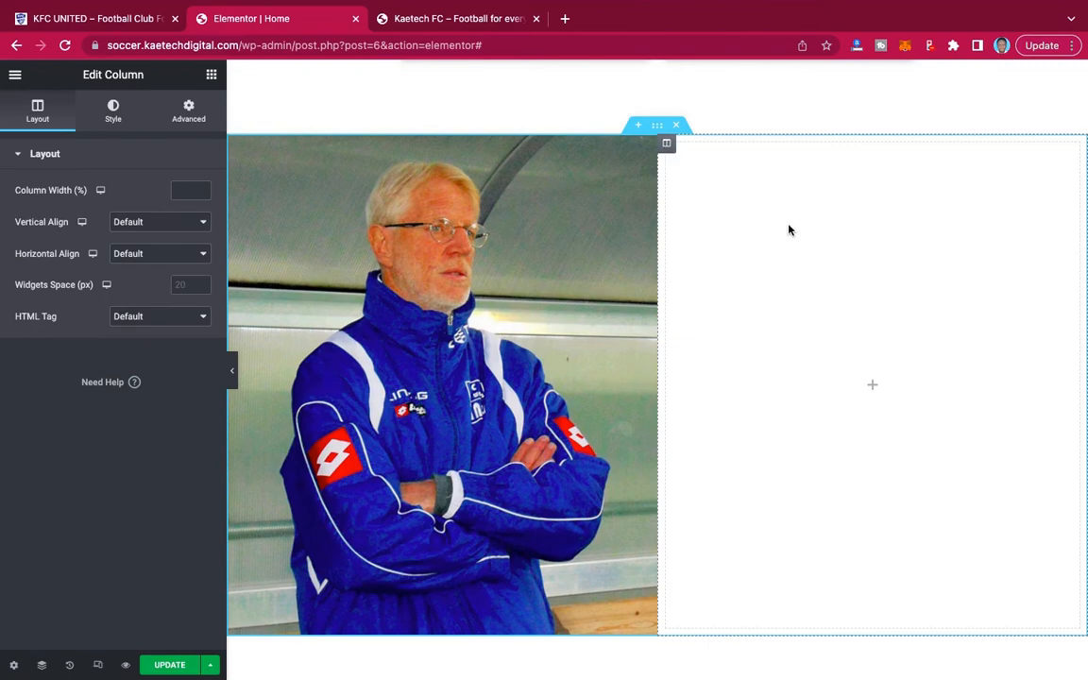
pyautogui.scroll(3, 808, 216)
pyautogui.scroll(-3, 784, 217)
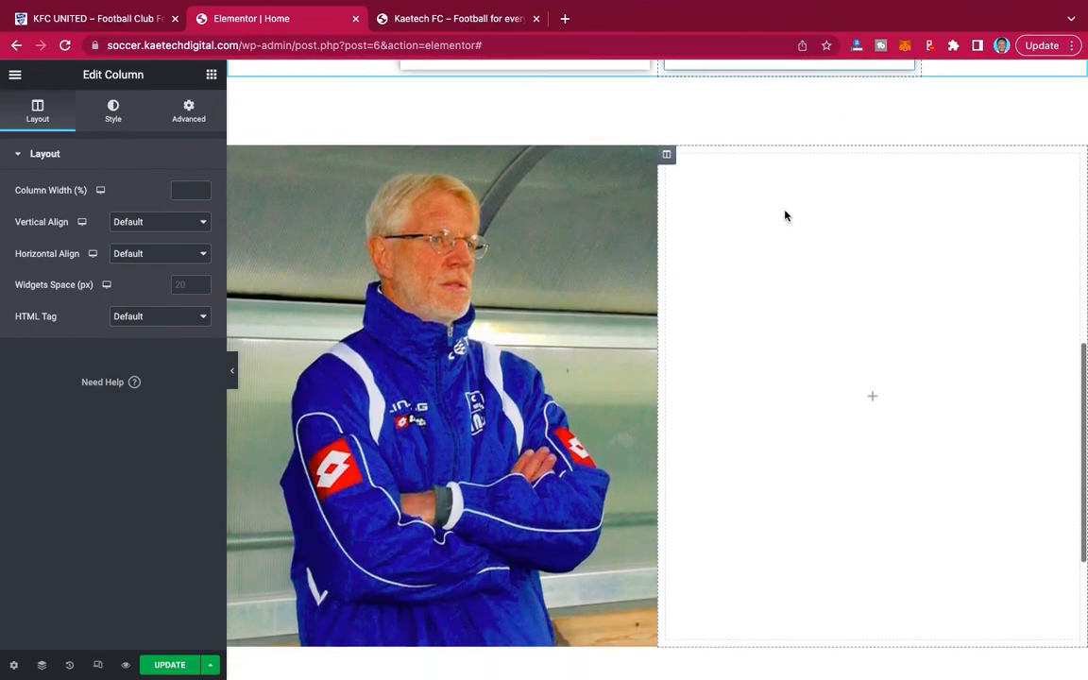
pyautogui.click(113, 13)
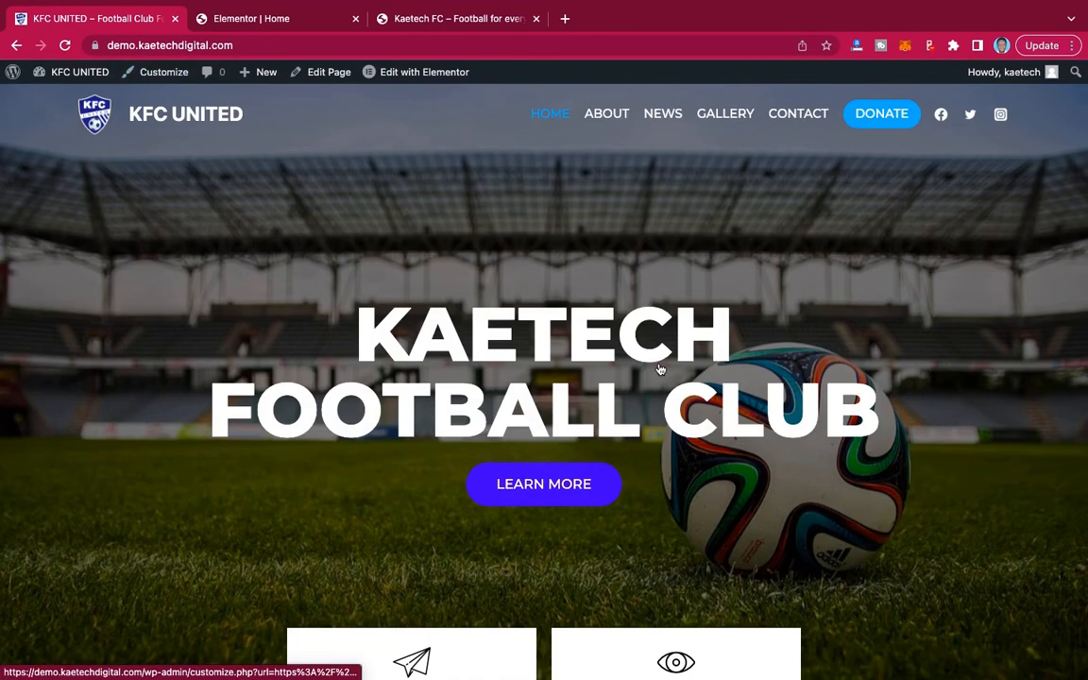
pyautogui.scroll(-6, 656, 364)
pyautogui.scroll(2, 659, 368)
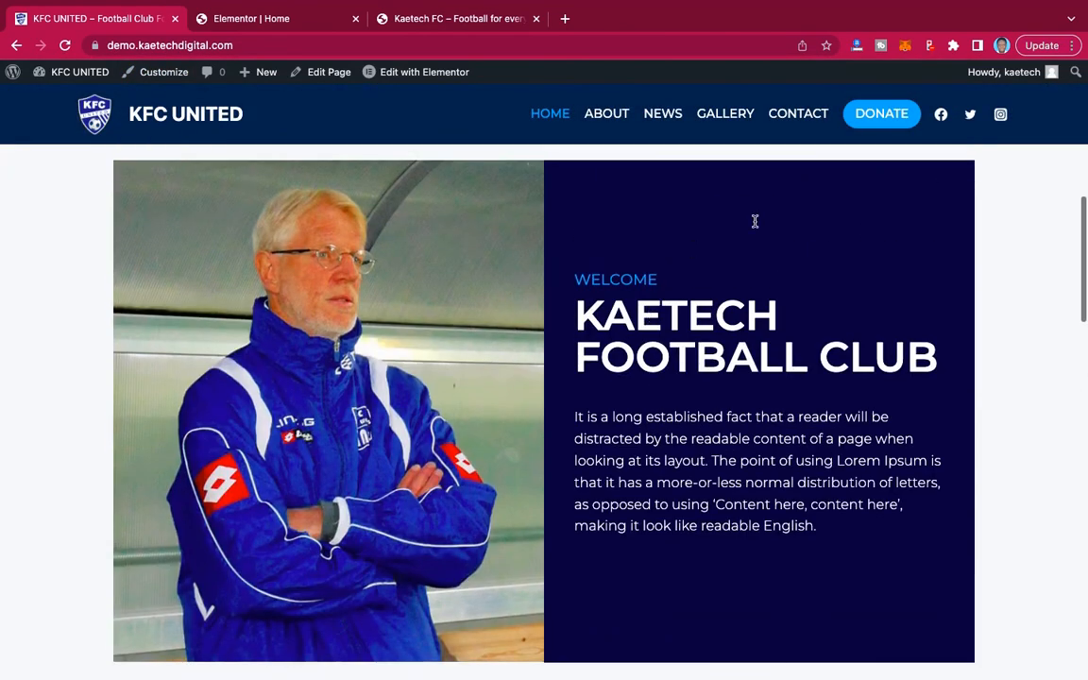
pyautogui.click(280, 21)
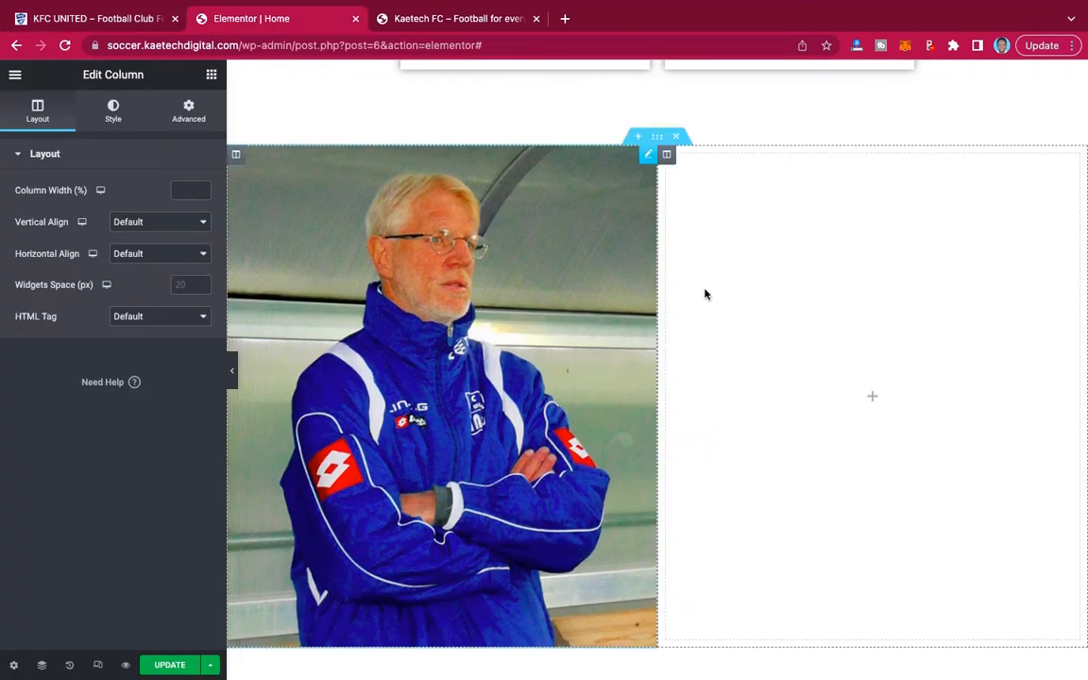
# Give the second column a classic dark navy blue background color and preview it without the editing panel.
pyautogui.click(114, 110)
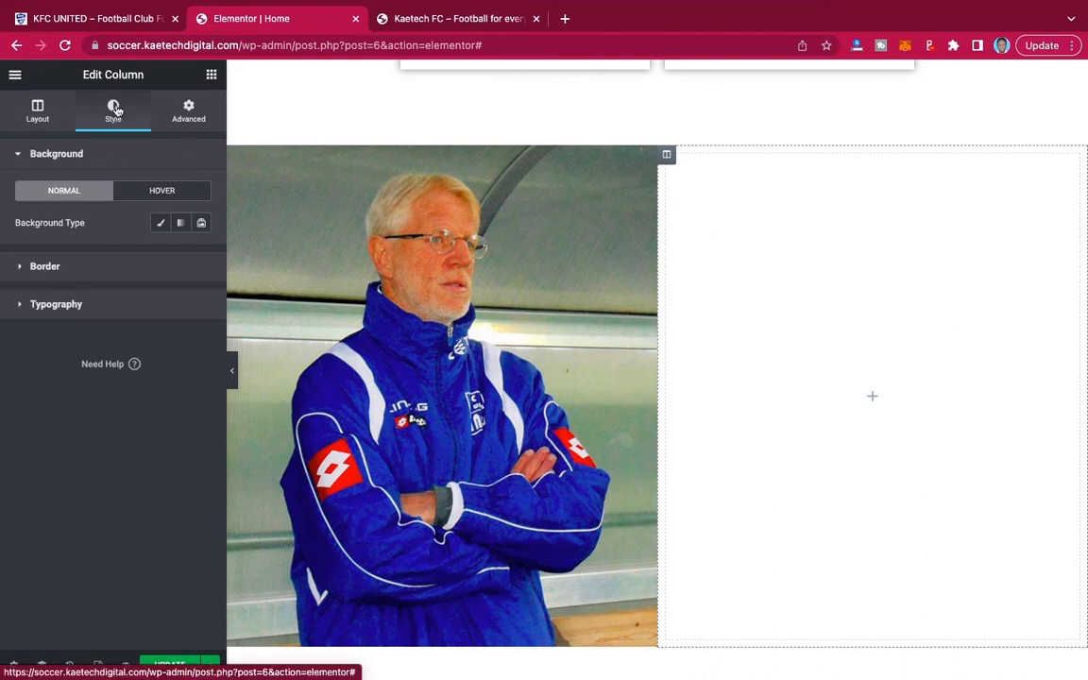
pyautogui.click(161, 222)
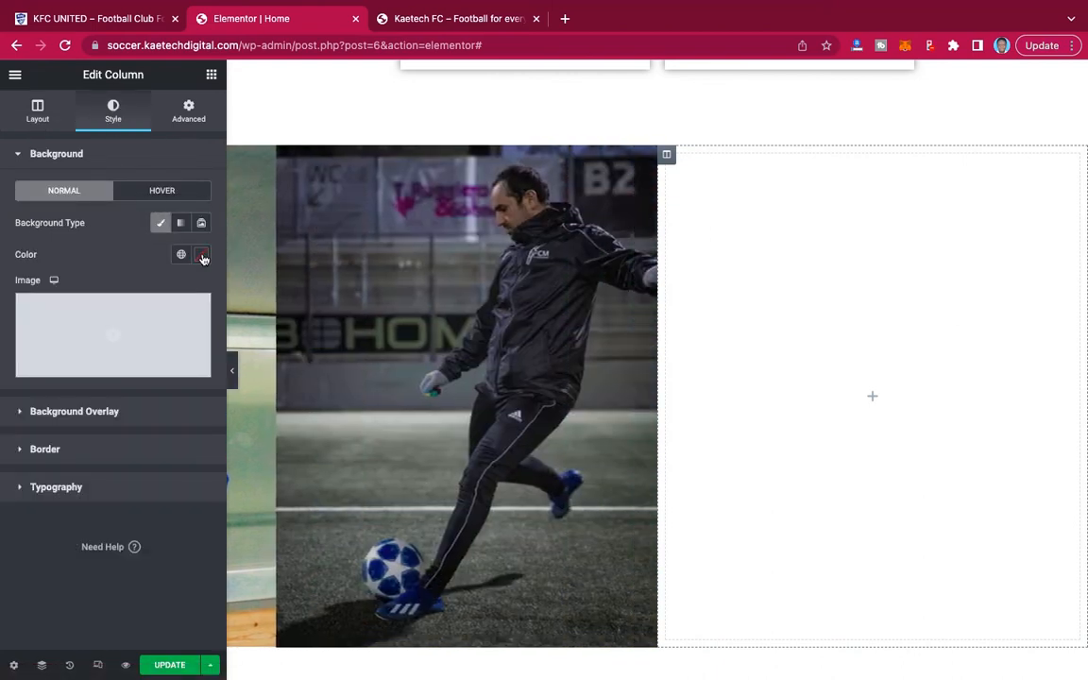
pyautogui.click(201, 256)
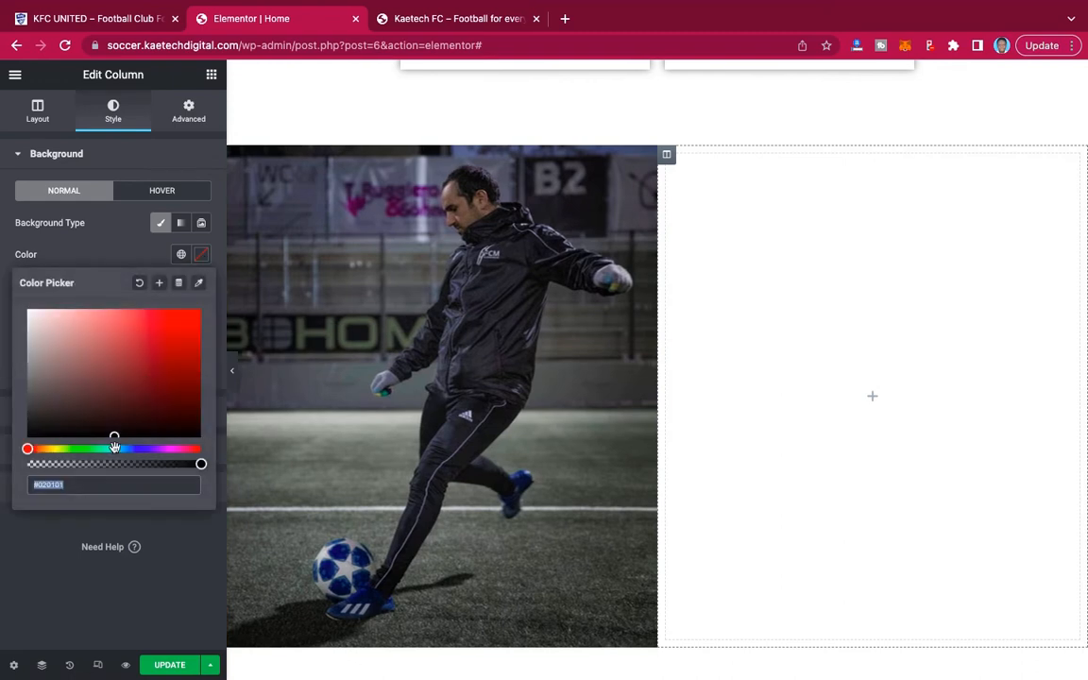
pyautogui.click(142, 454)
pyautogui.click(143, 448)
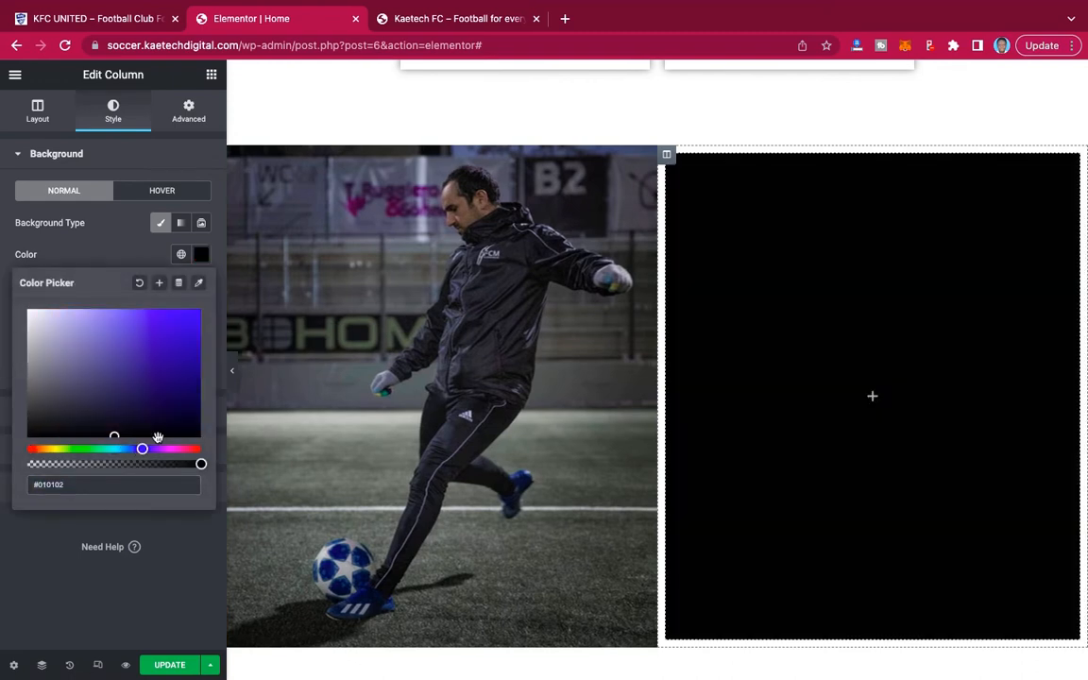
pyautogui.click(192, 406)
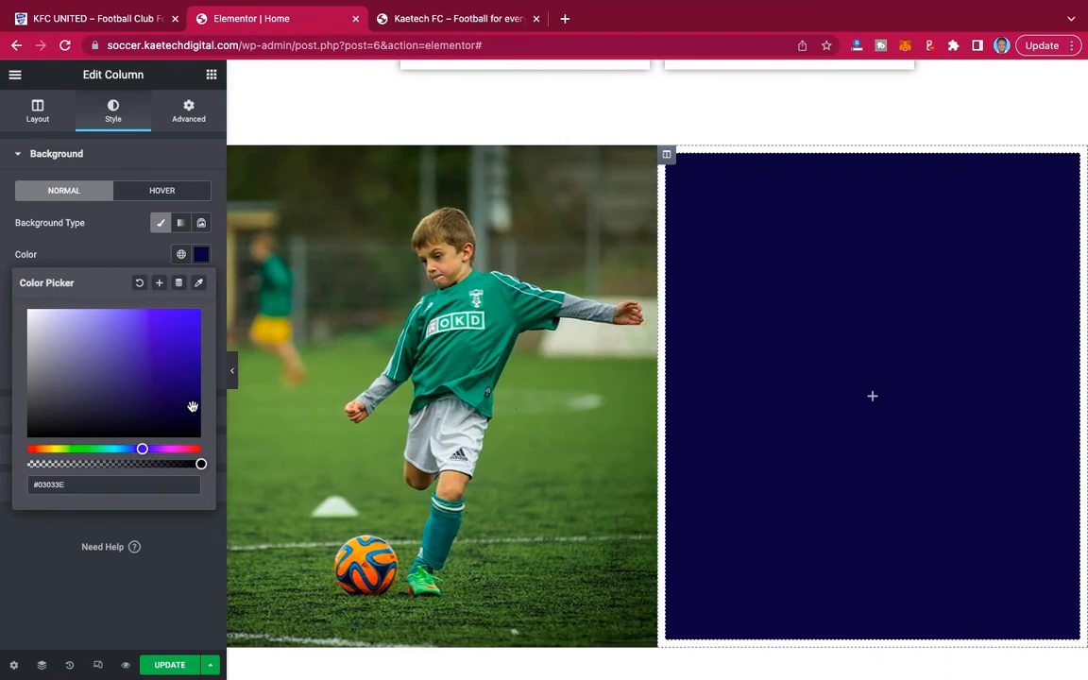
pyautogui.moveTo(193, 406); pyautogui.dragTo(198, 407)
pyautogui.click(232, 370)
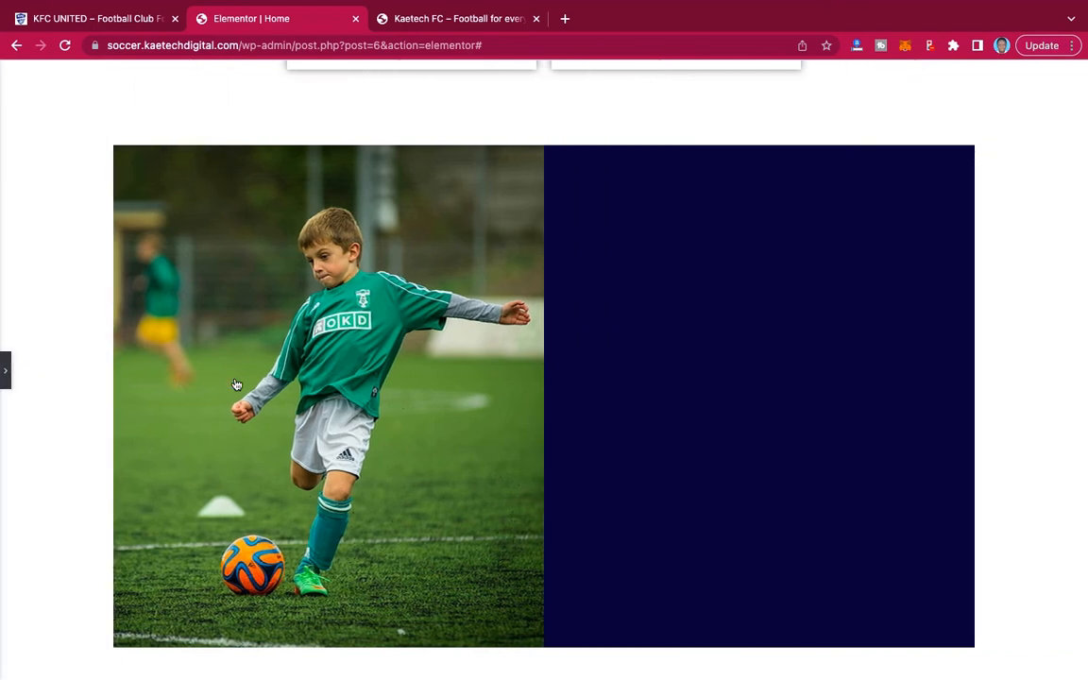
pyautogui.click(7, 373)
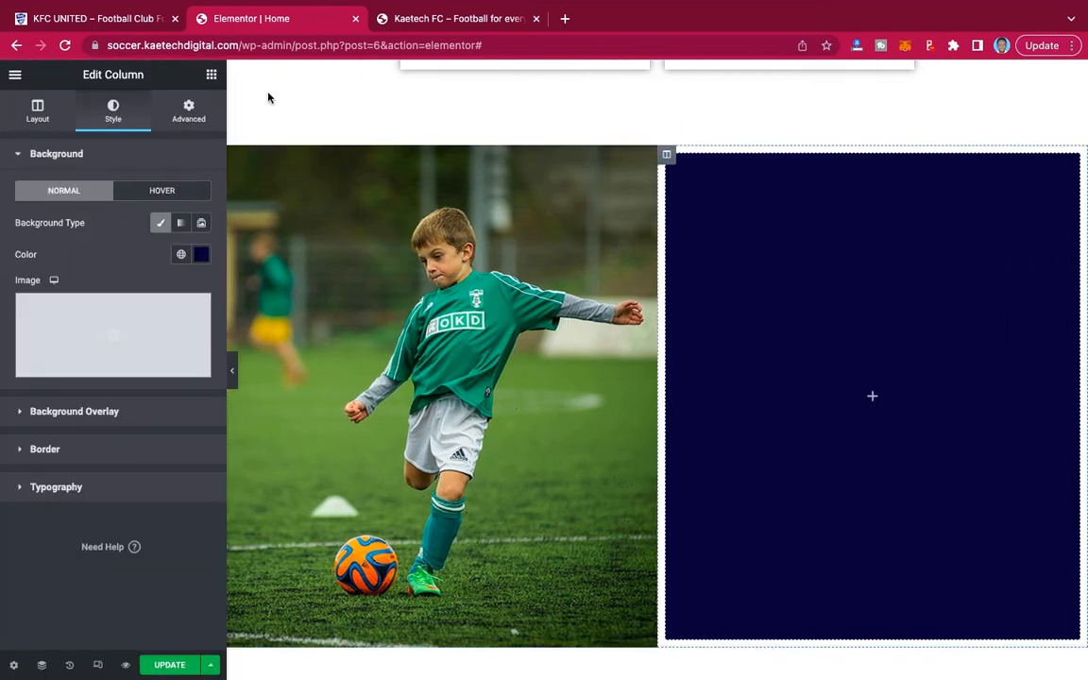
# Add a heading to the navy column and title it WELCOME, as on the KFC UNITED demo site.
pyautogui.click(133, 23)
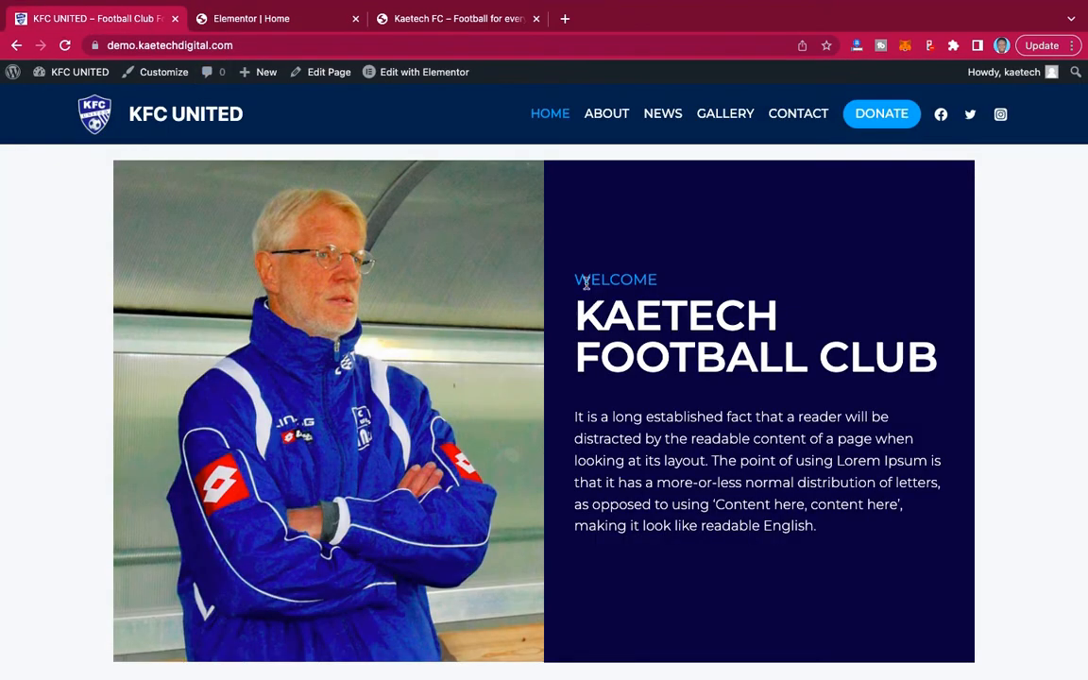
pyautogui.moveTo(575, 279); pyautogui.dragTo(702, 285)
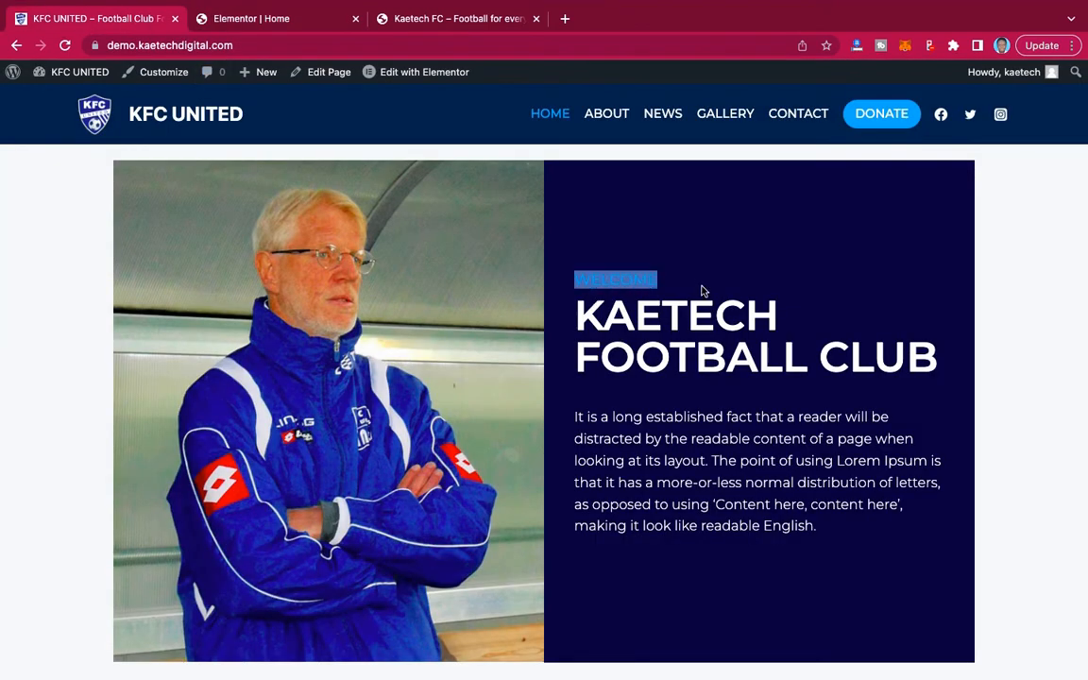
pyautogui.click(272, 19)
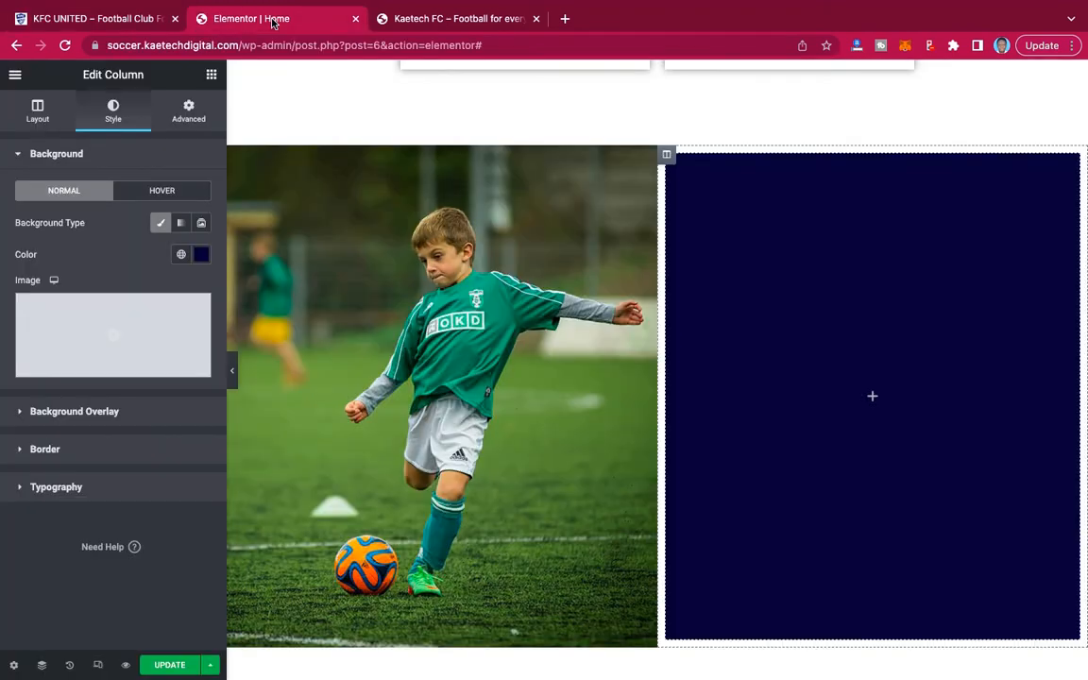
pyautogui.click(212, 75)
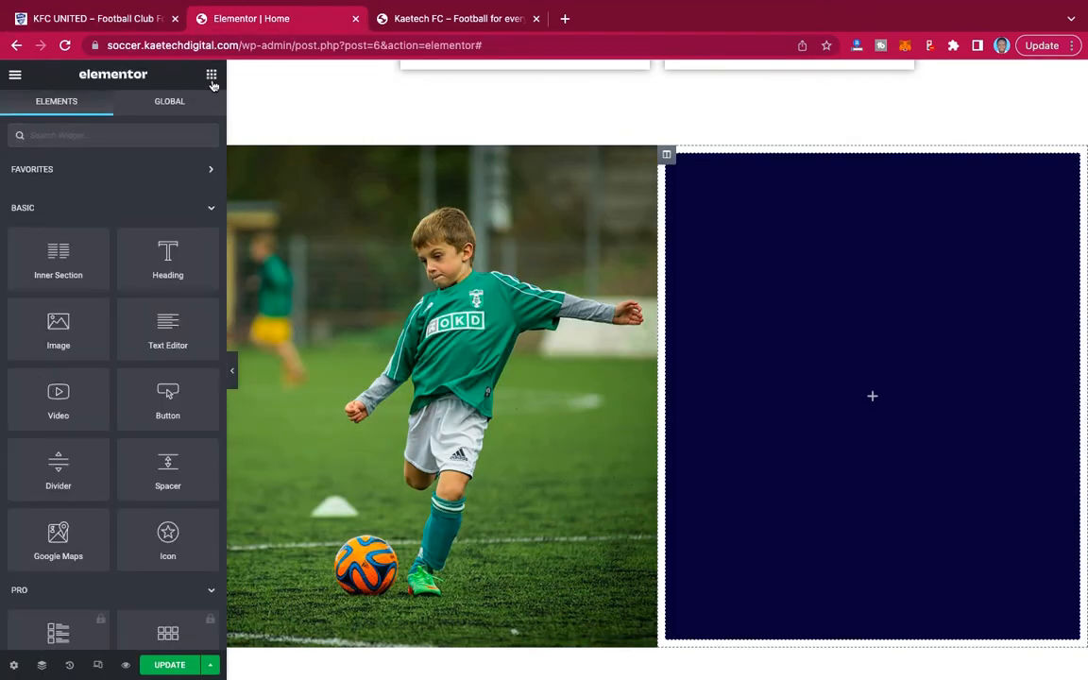
pyautogui.moveTo(148, 273); pyautogui.dragTo(858, 386)
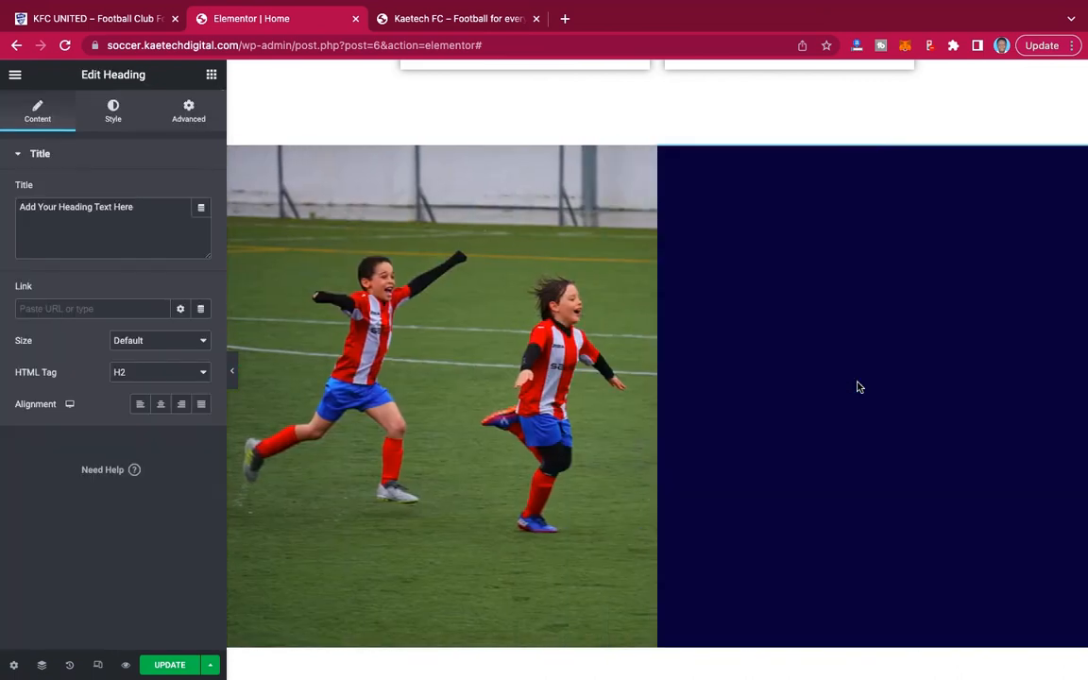
pyautogui.moveTo(143, 214); pyautogui.dragTo(2, 192)
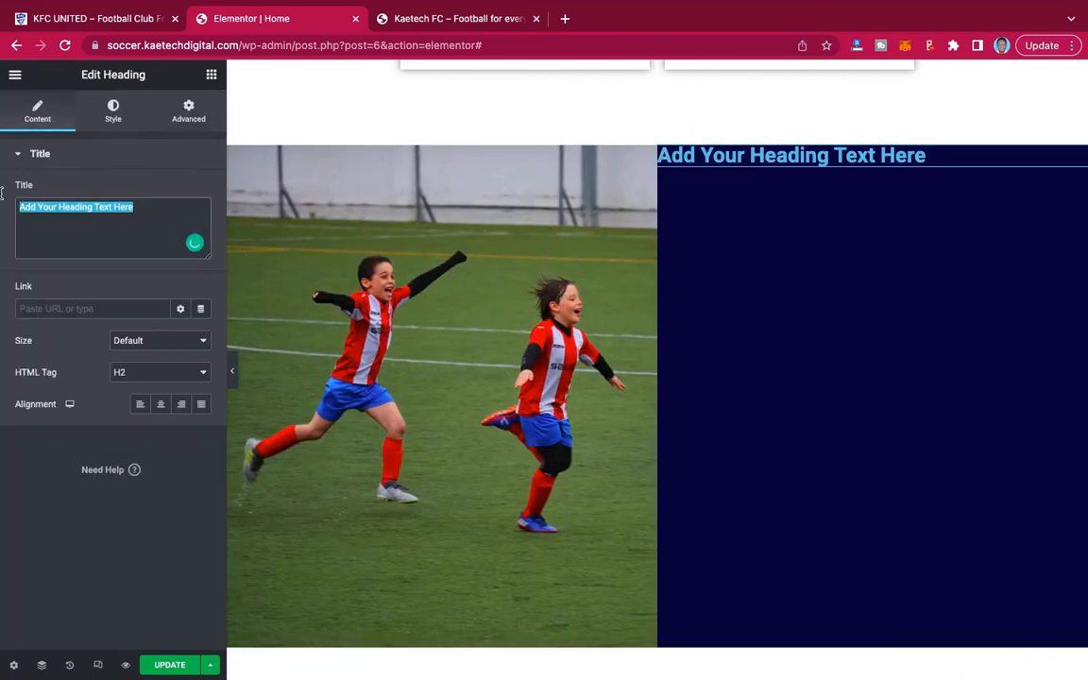
pyautogui.write('WELCOME')
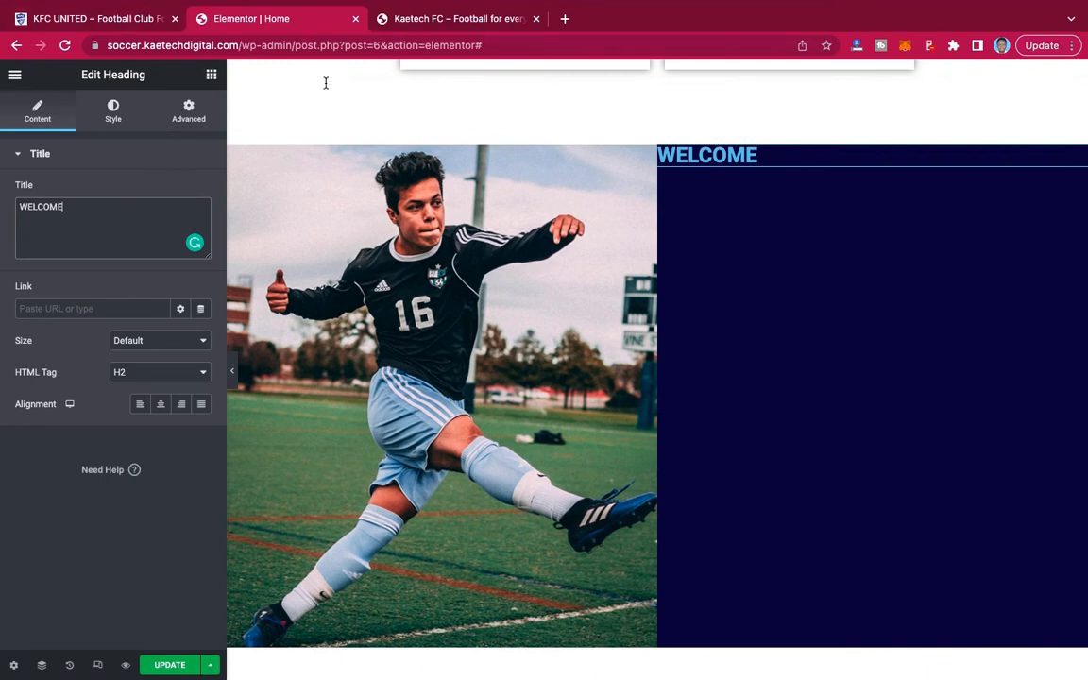
# Duplicate the WELCOME heading and replace the copy's title with KAETECH FOOTBALL CLUB, copied from the demo site.
pyautogui.click(135, 19)
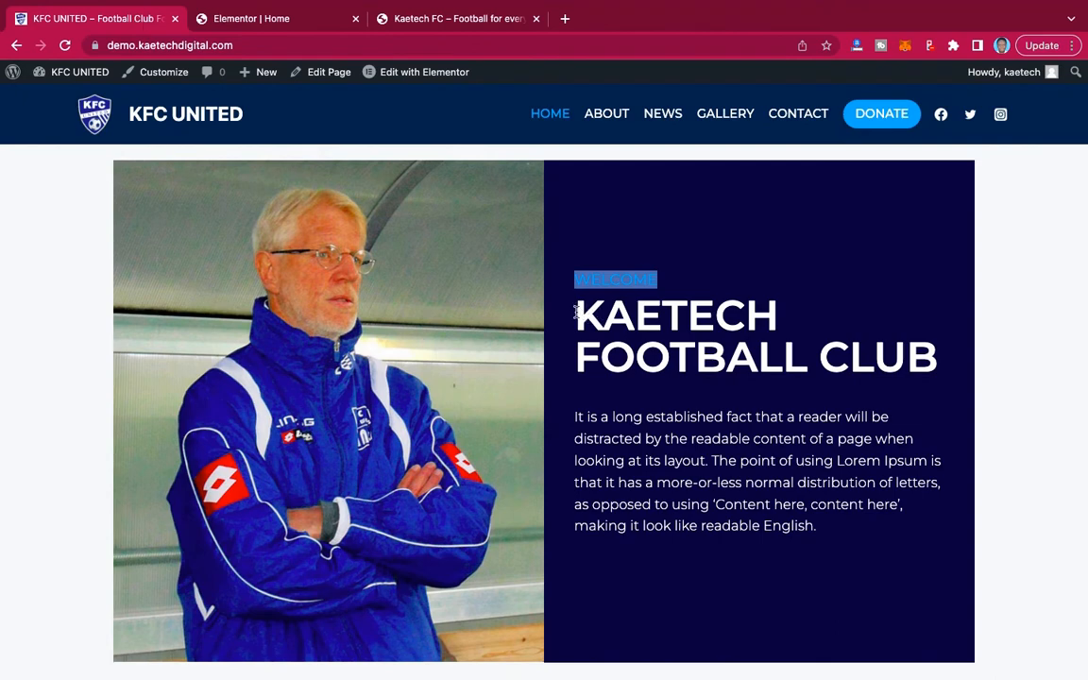
pyautogui.moveTo(575, 311); pyautogui.dragTo(925, 360)
pyautogui.hotkey('ctrl', 'c')
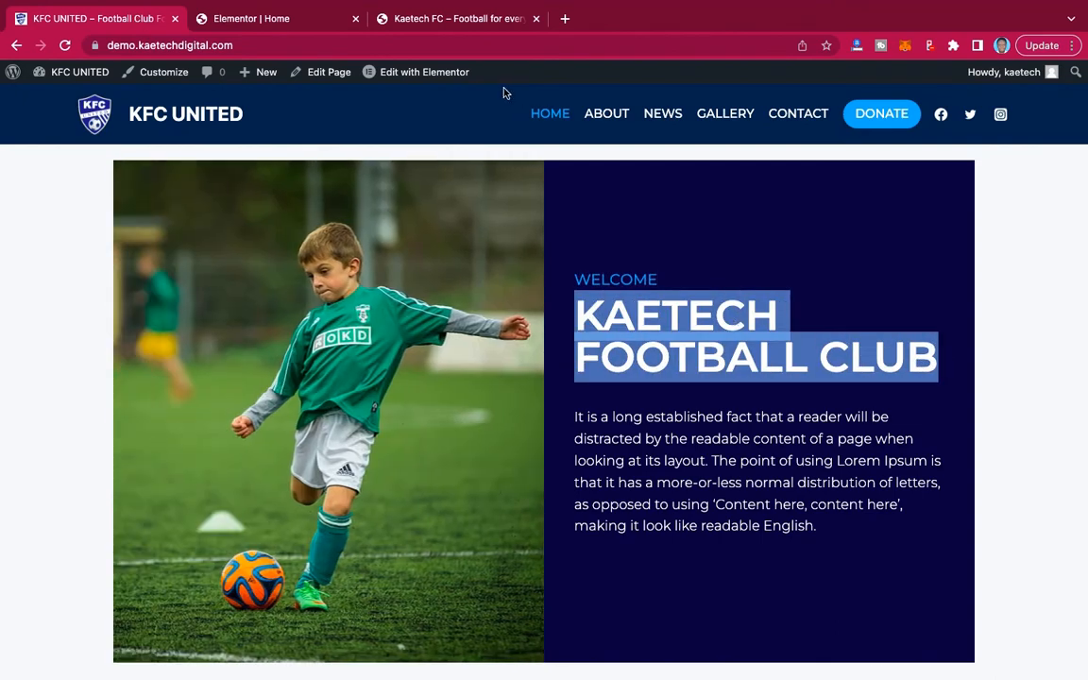
pyautogui.click(261, 21)
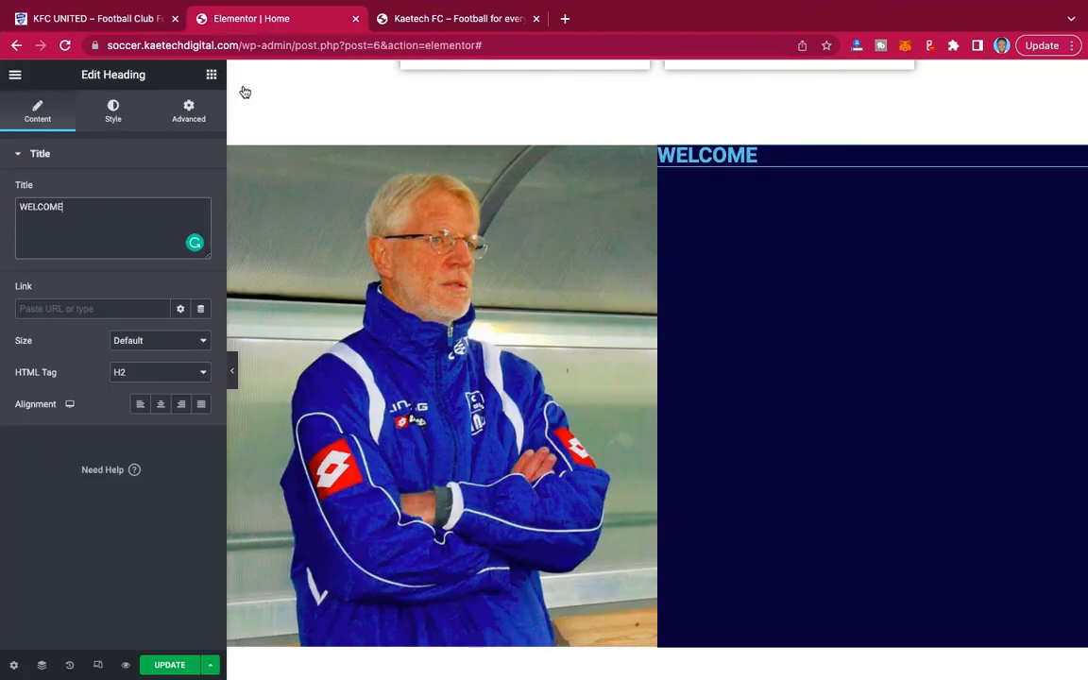
pyautogui.rightClick(746, 154)
pyautogui.click(778, 196)
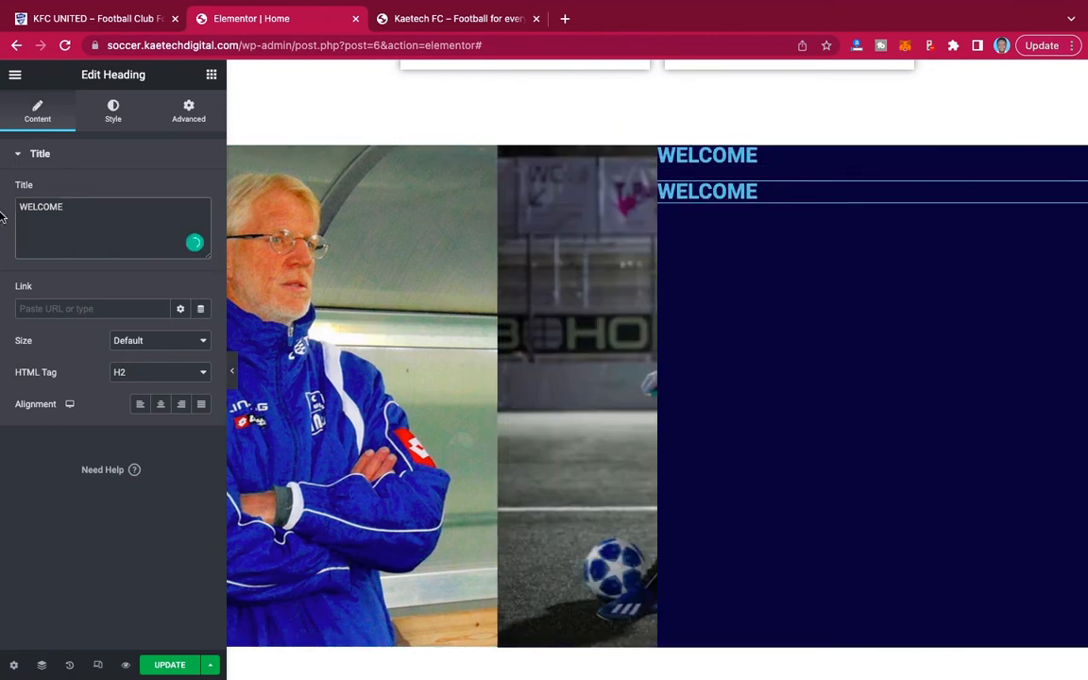
pyautogui.hotkey('ctrl', 'a')
pyautogui.hotkey('ctrl', 'v')
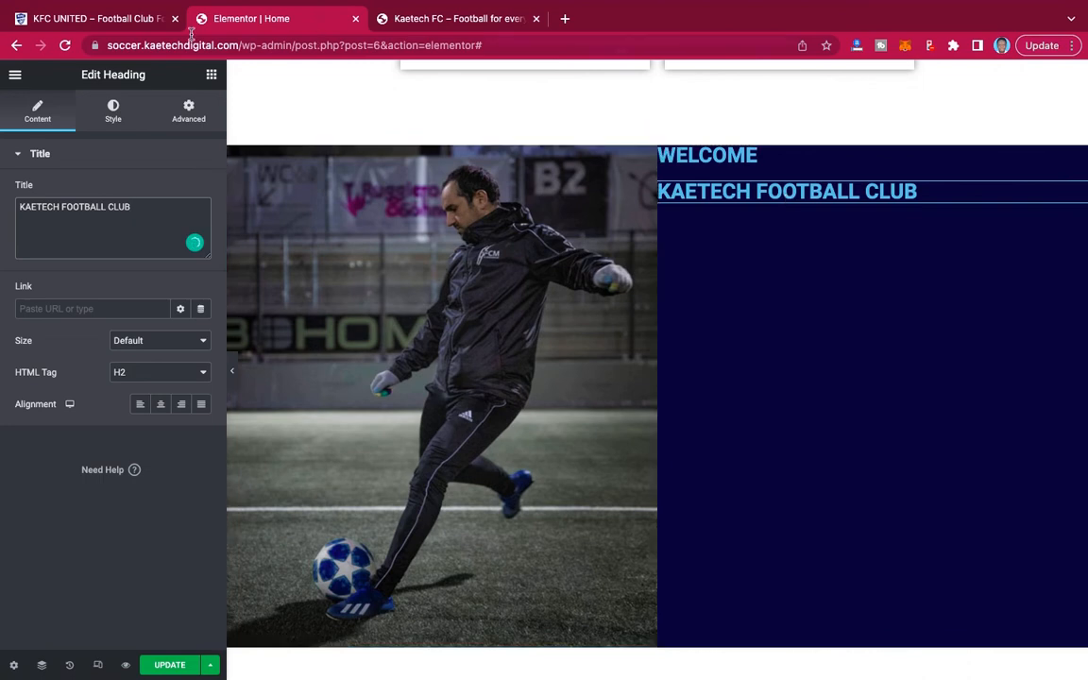
# Add a text editor below the KAETECH FOOTBALL CLUB heading and replace its placeholder with the welcome paragraph copied from the KFC UNITED demo site.
pyautogui.click(104, 21)
pyautogui.click(590, 433)
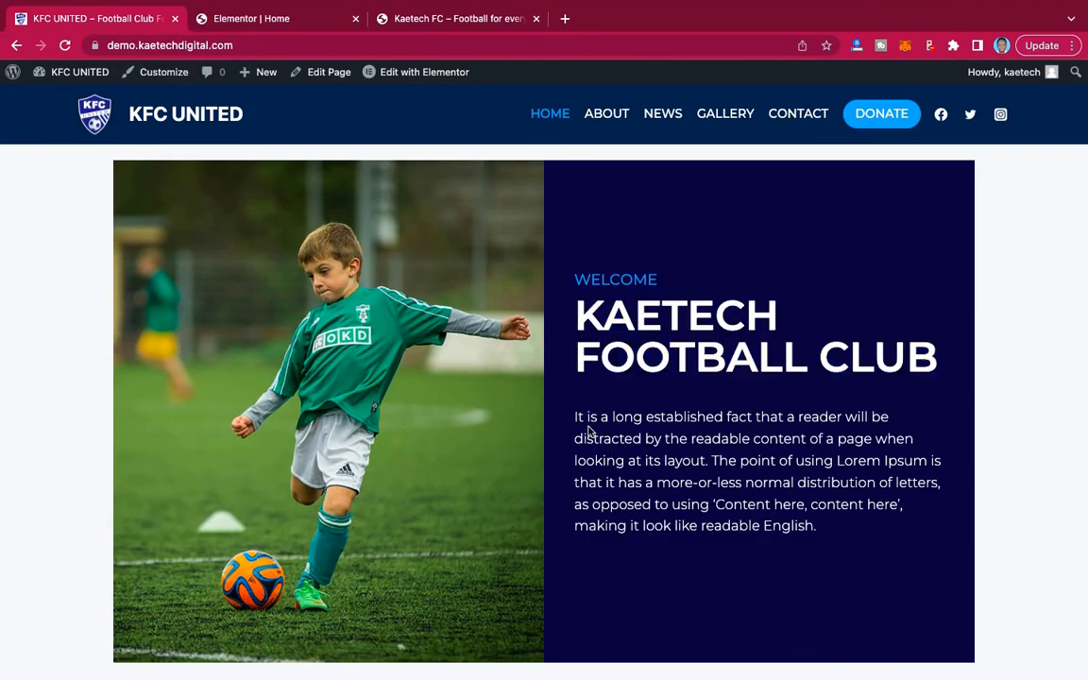
pyautogui.moveTo(573, 419); pyautogui.dragTo(860, 548)
pyautogui.hotkey('ctrl', 'c')
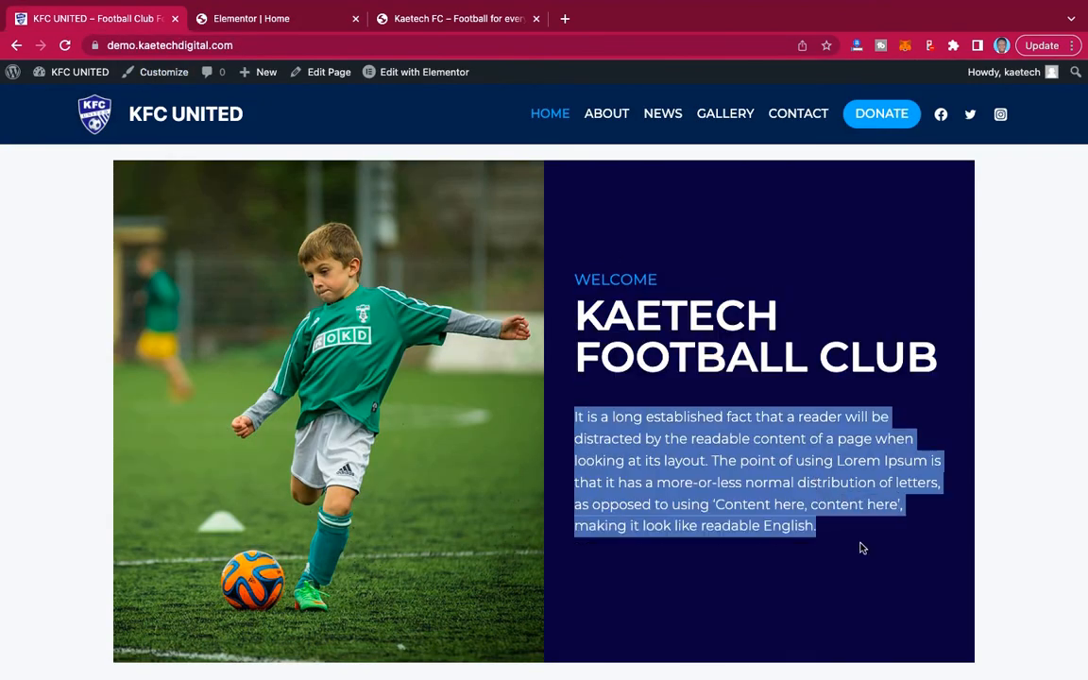
pyautogui.click(236, 20)
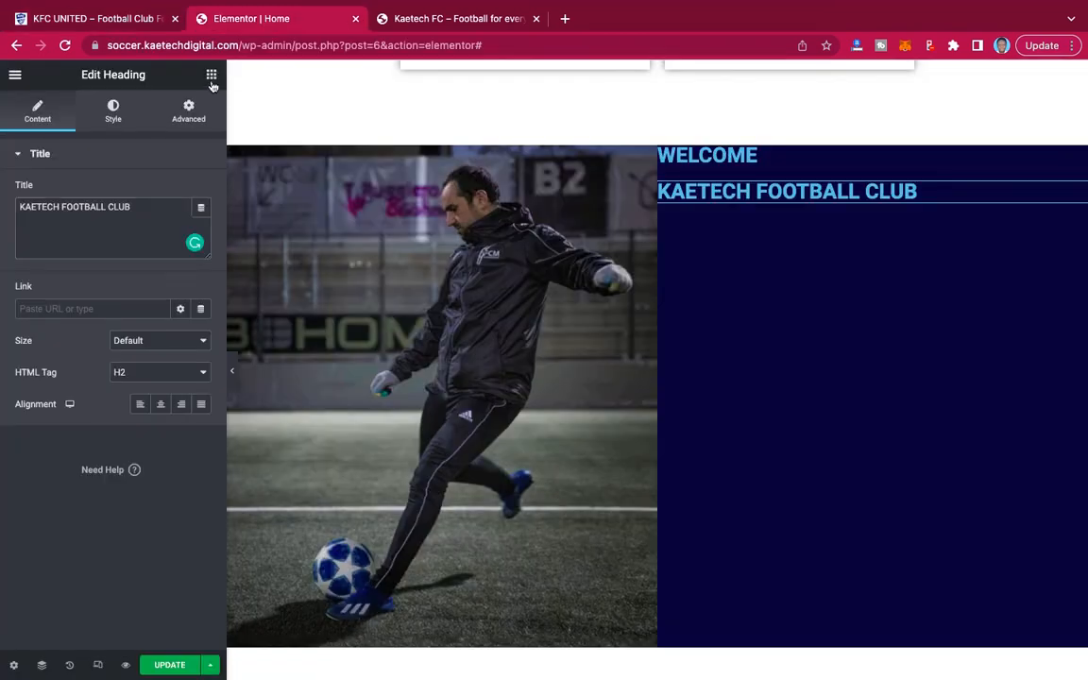
pyautogui.click(212, 79)
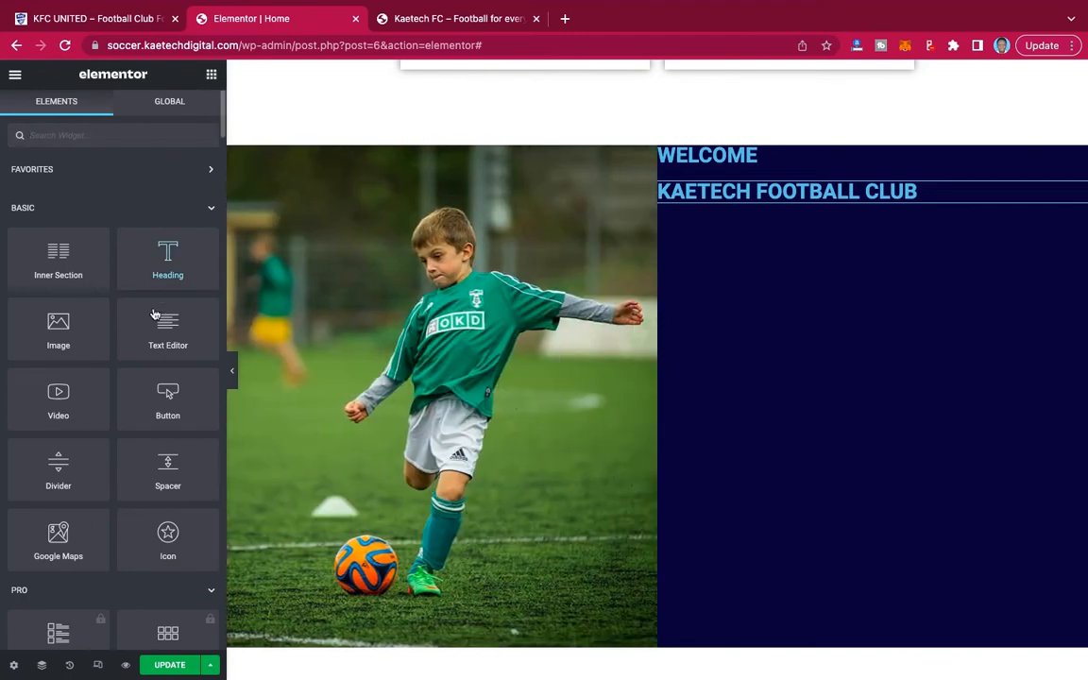
pyautogui.moveTo(159, 325); pyautogui.dragTo(763, 196)
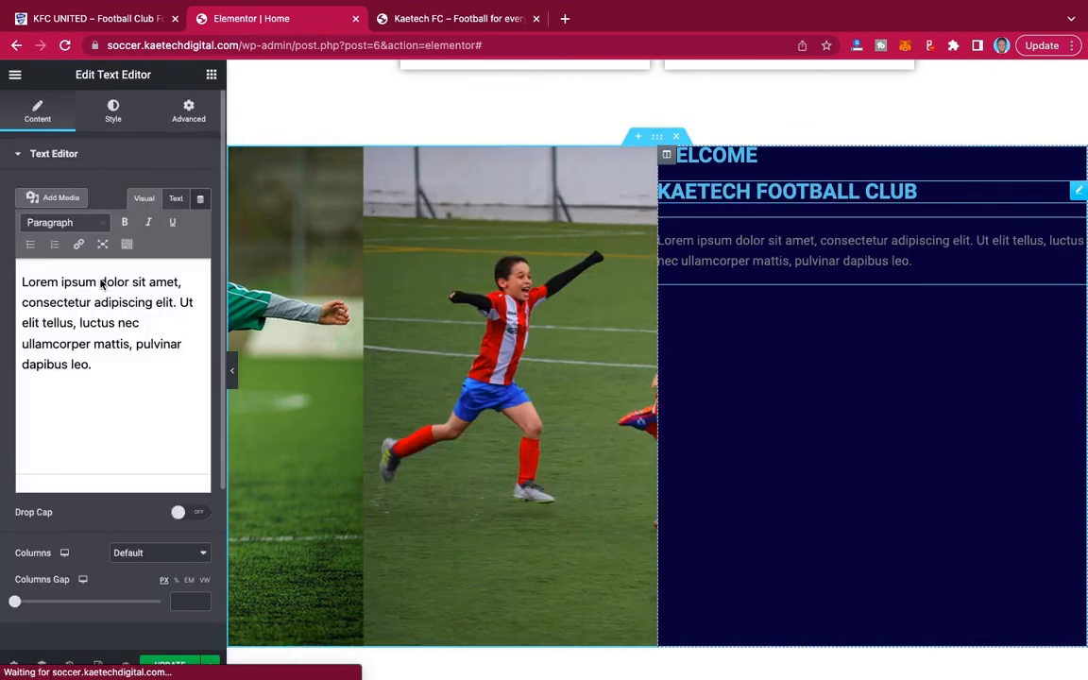
pyautogui.tripleClick(94, 302)
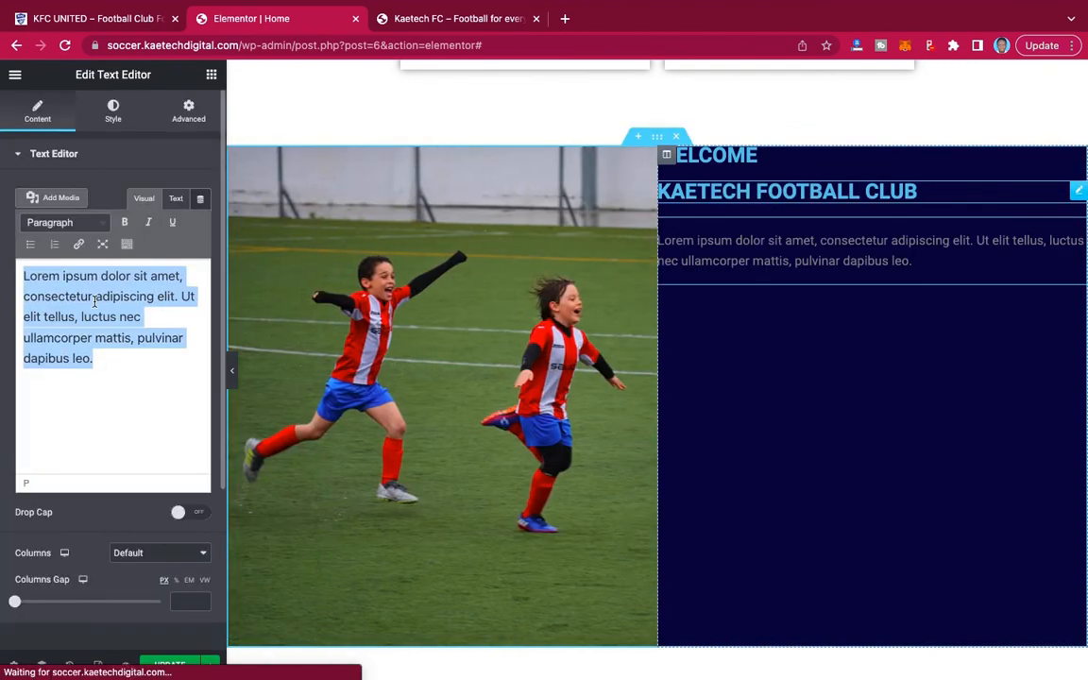
pyautogui.hotkey('ctrl', 'v')
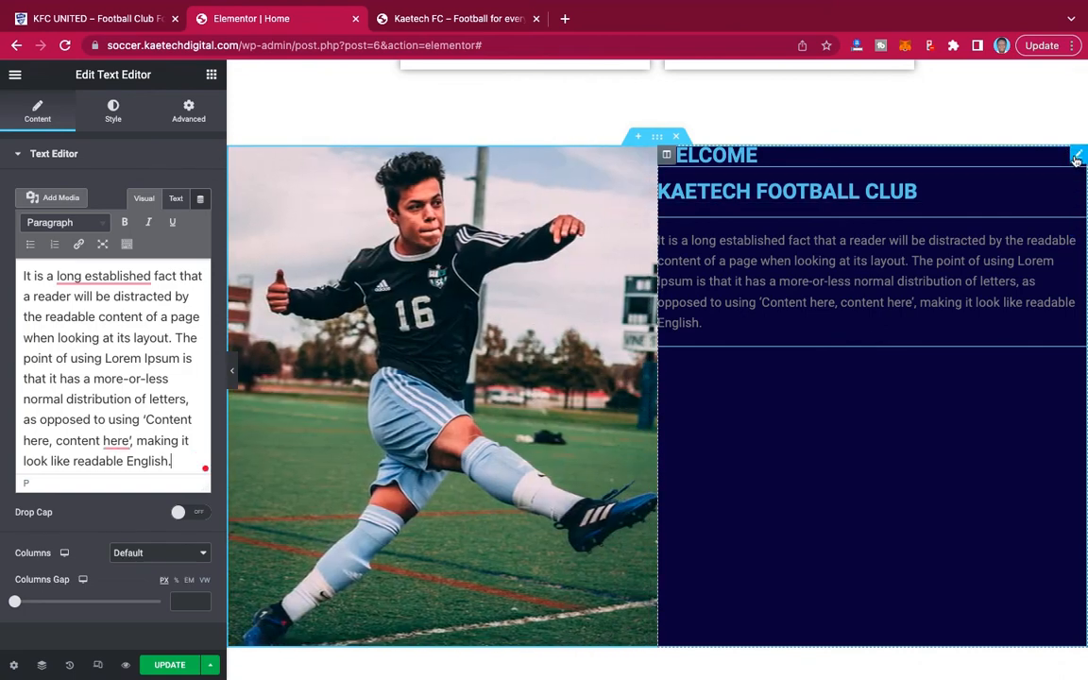
# Set the WELCOME heading's text color to white, #FFFFFF.
pyautogui.click(1075, 157)
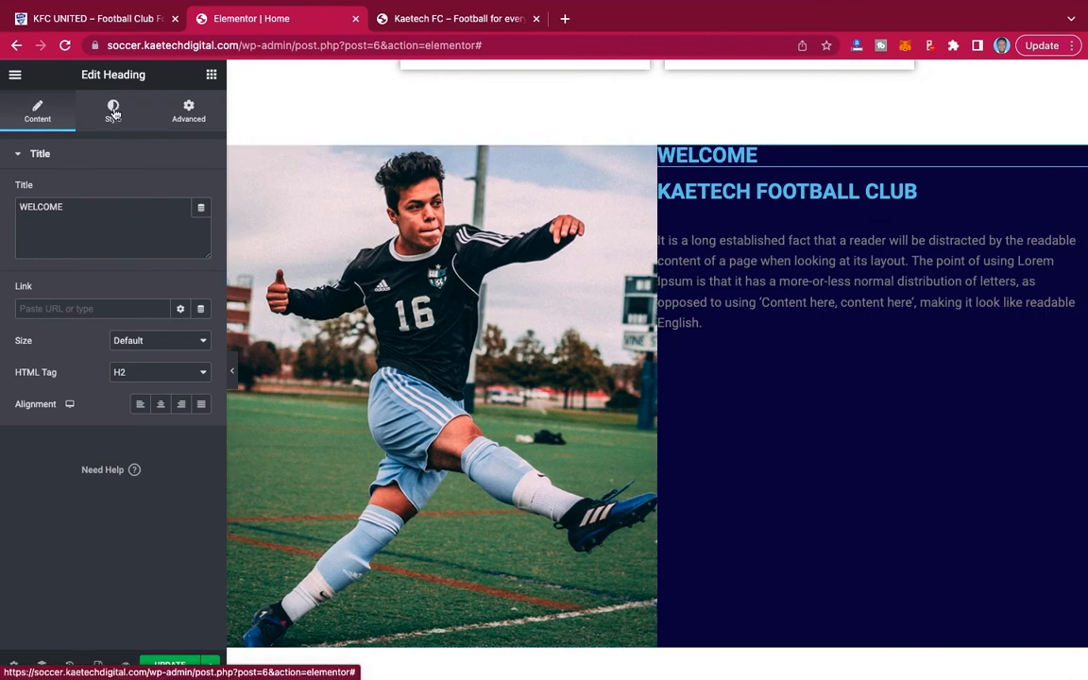
pyautogui.click(114, 111)
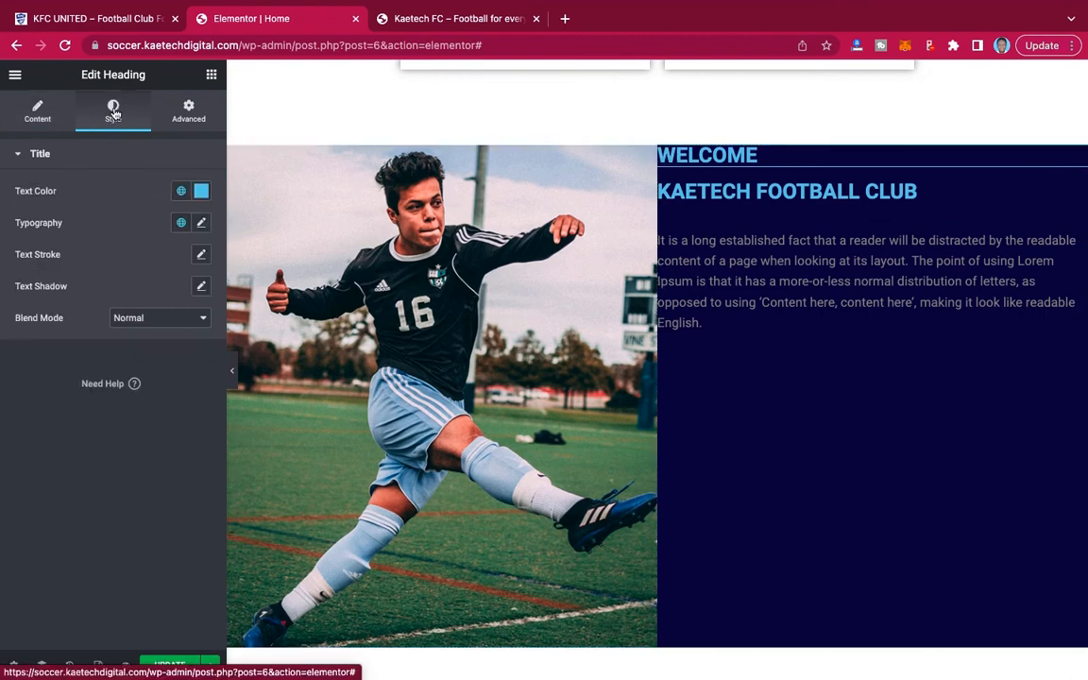
pyautogui.click(201, 191)
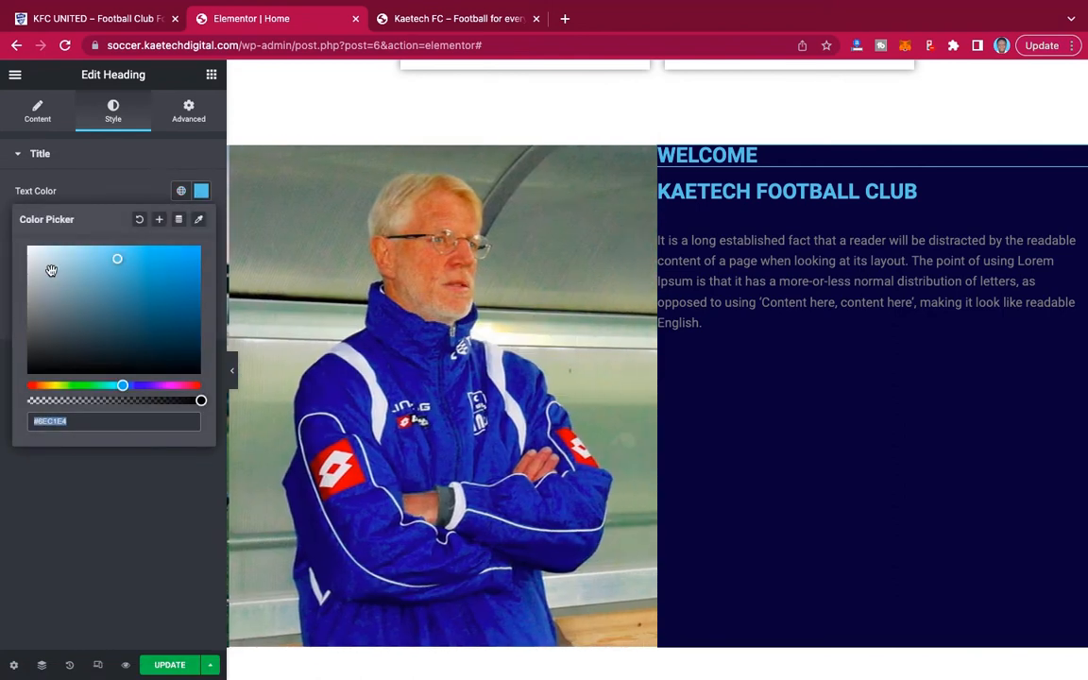
pyautogui.click(34, 256)
pyautogui.moveTo(25, 243); pyautogui.dragTo(13, 230)
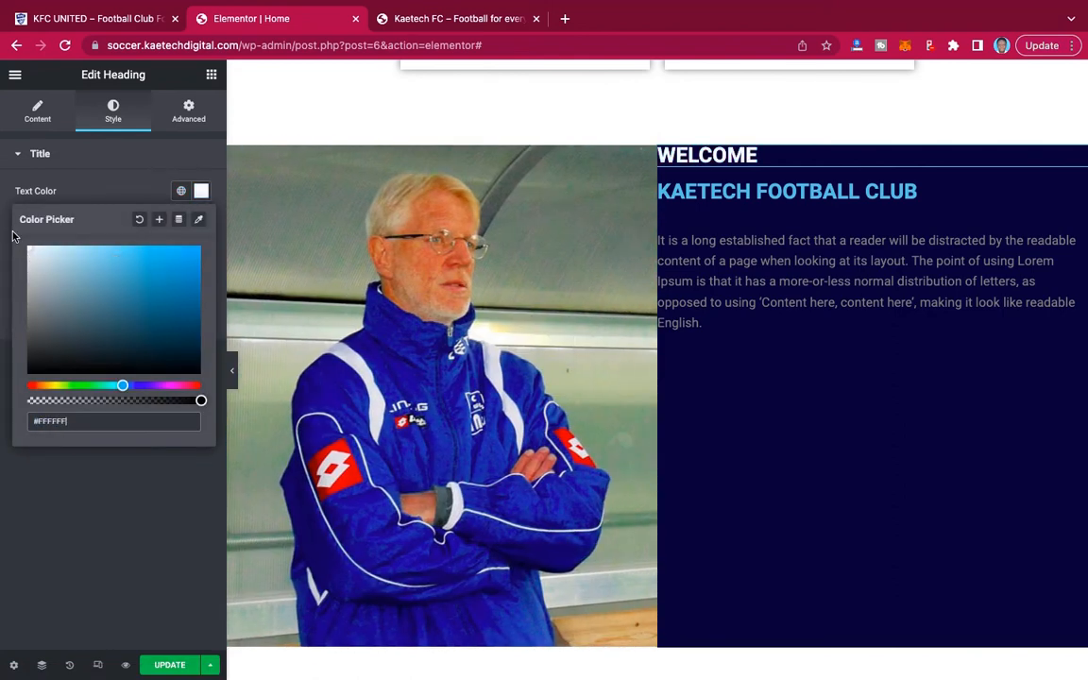
pyautogui.click(128, 187)
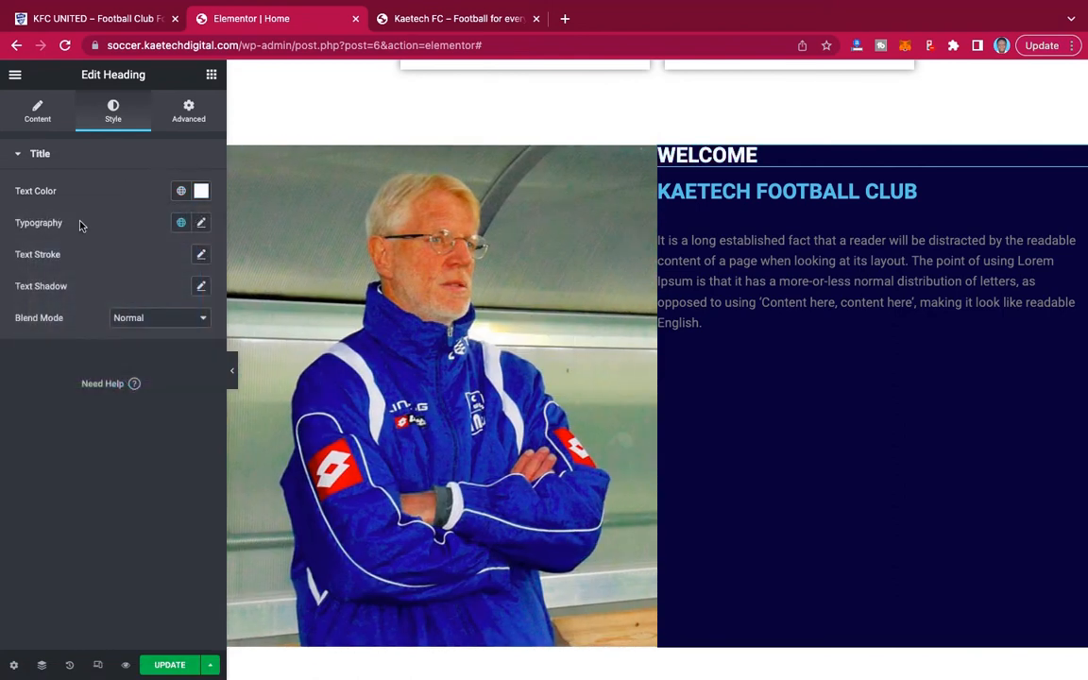
# Change the WELCOME heading's font family to Montserrat in its typography settings.
pyautogui.click(200, 223)
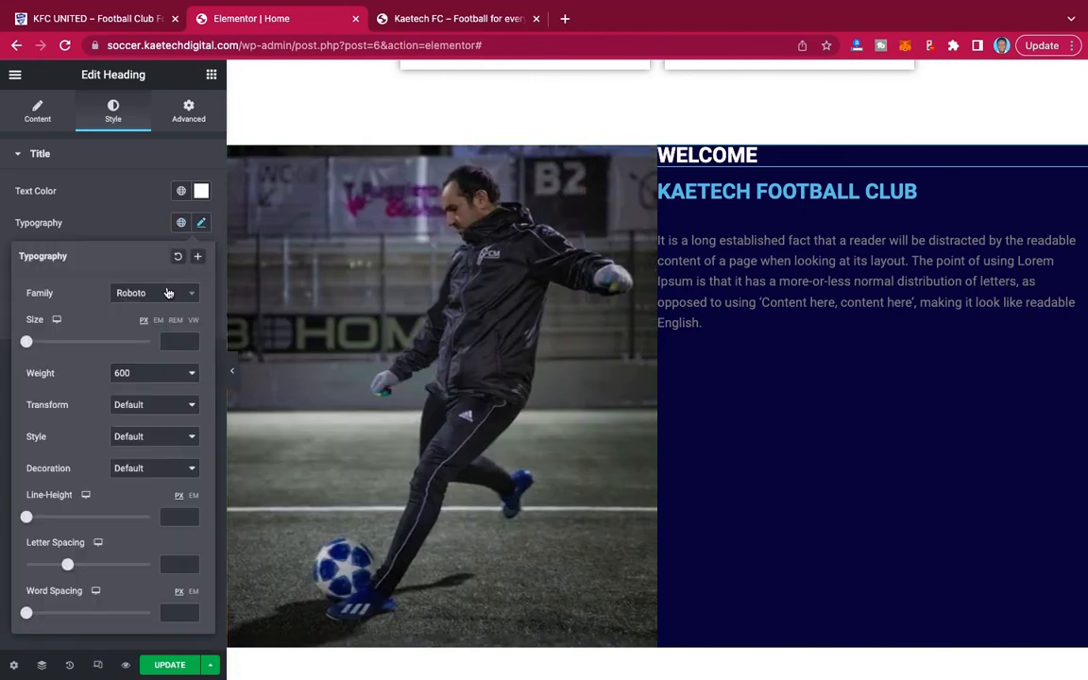
pyautogui.click(168, 293)
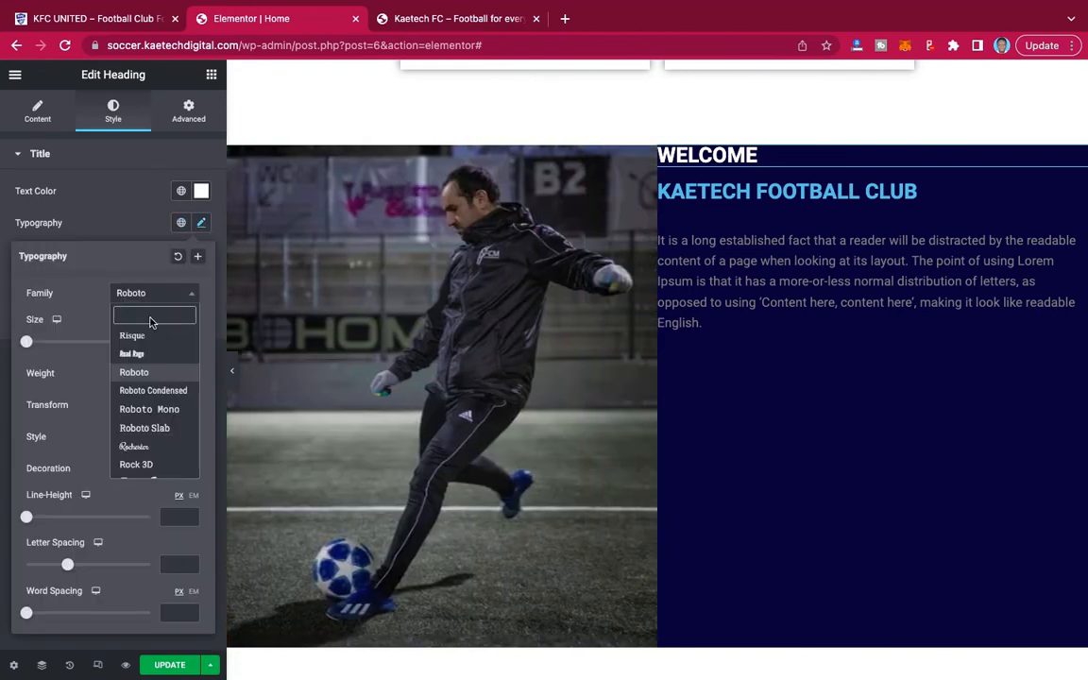
pyautogui.write('mont')
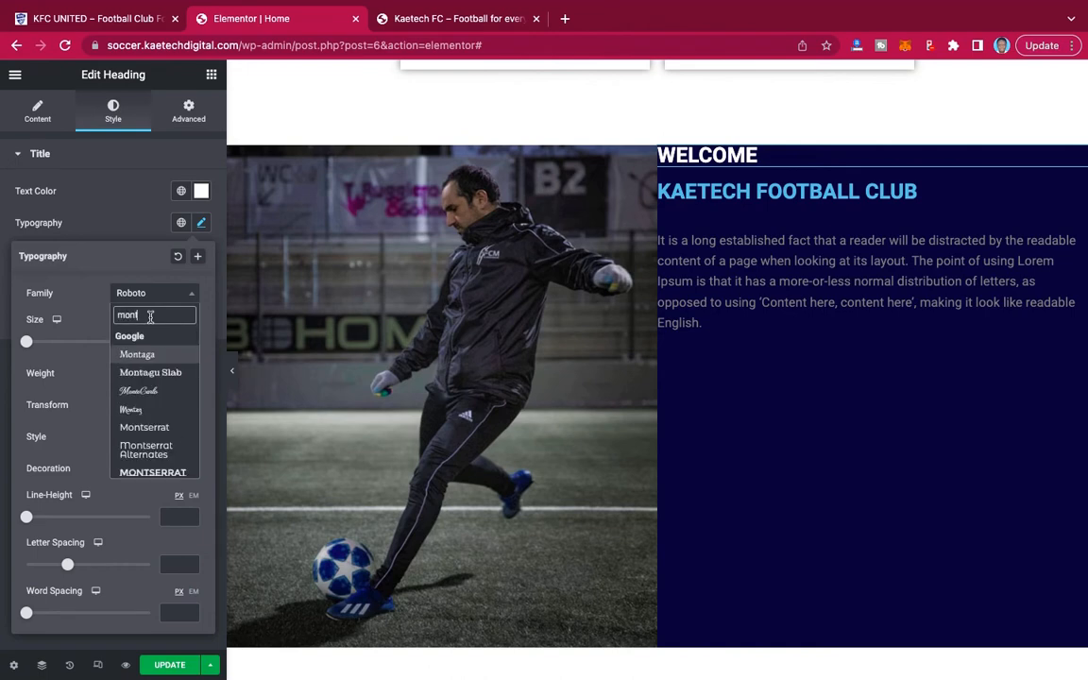
pyautogui.write('s')
pyautogui.click(158, 354)
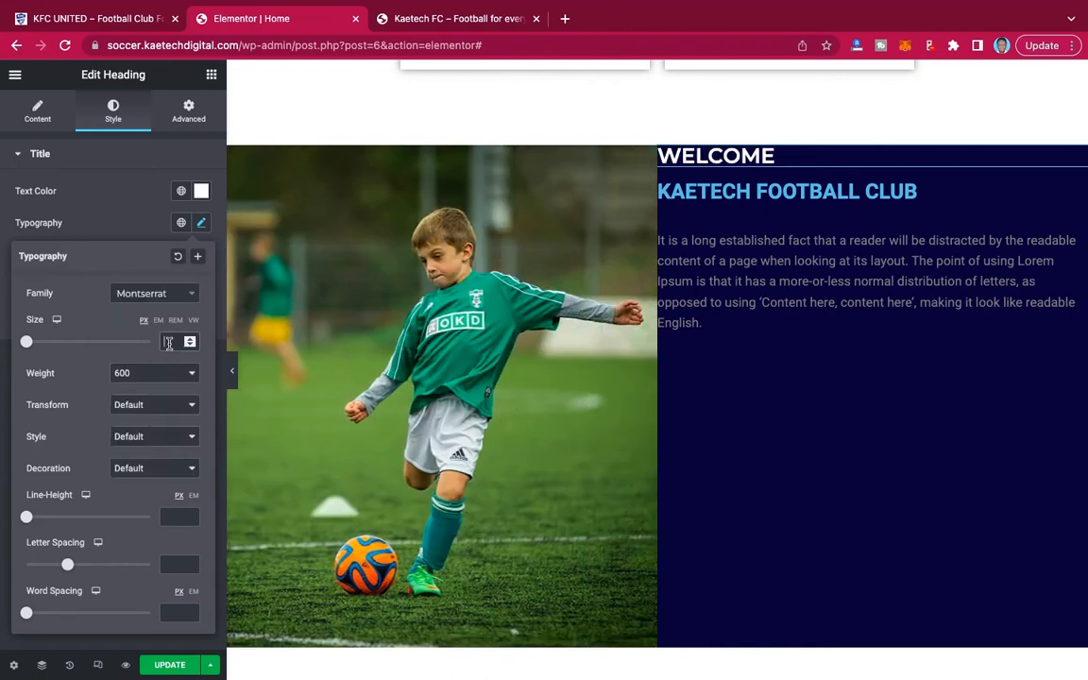
# Set the WELCOME heading's font size to 22 px and its weight to 400.
pyautogui.write('18')
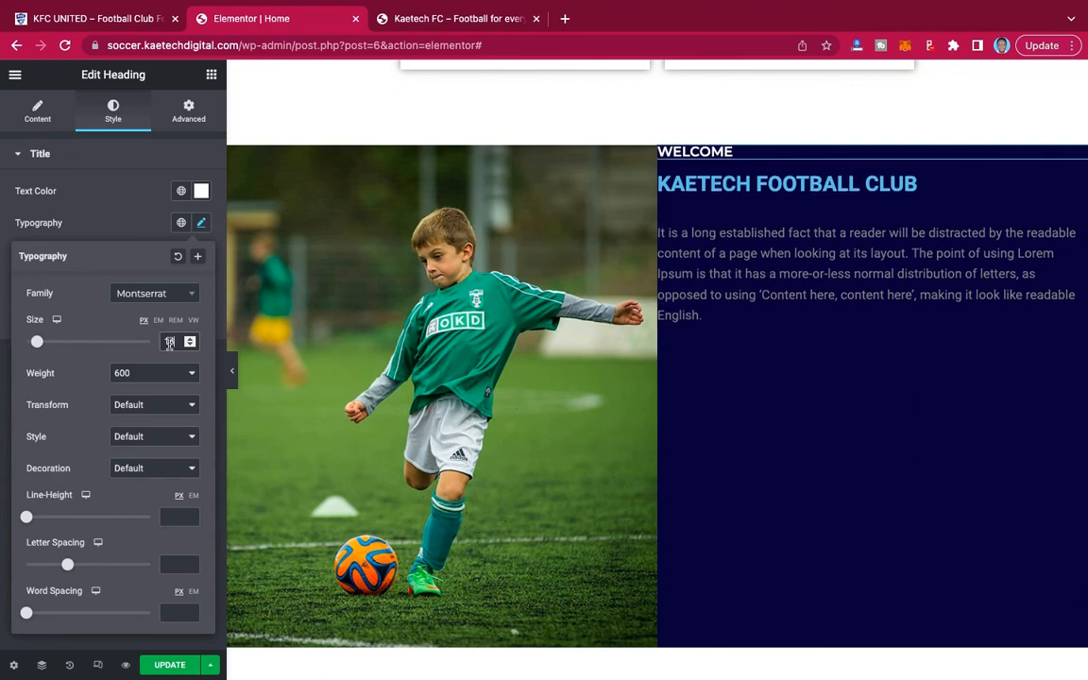
pyautogui.press('BackSpace')
pyautogui.press('BackSpace')
pyautogui.write('20')
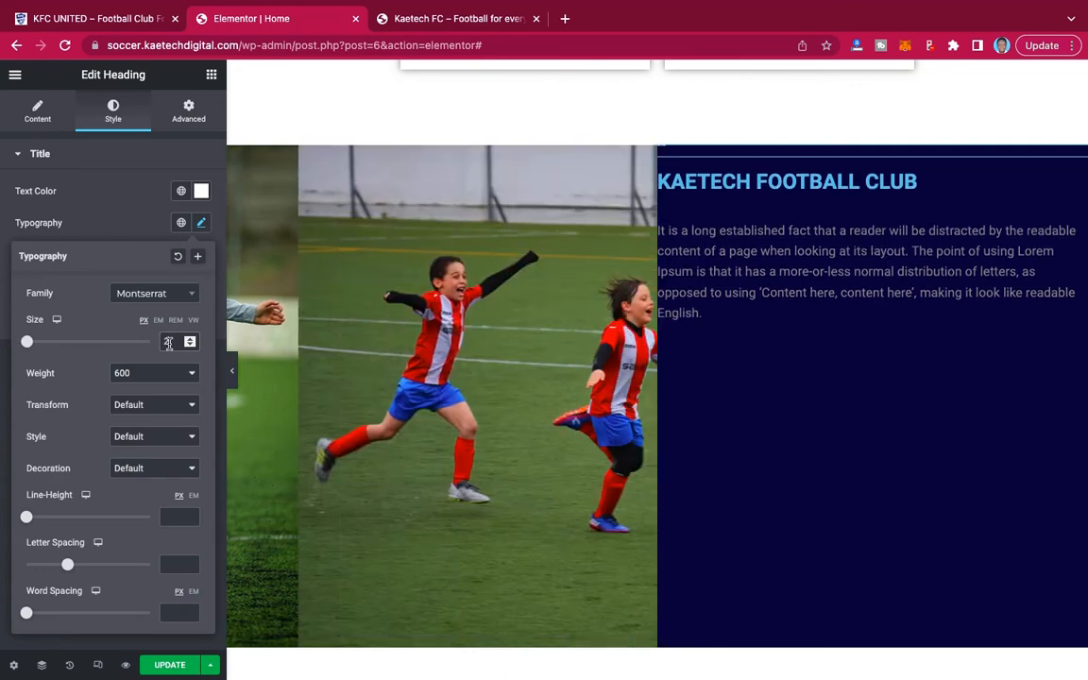
pyautogui.click(141, 373)
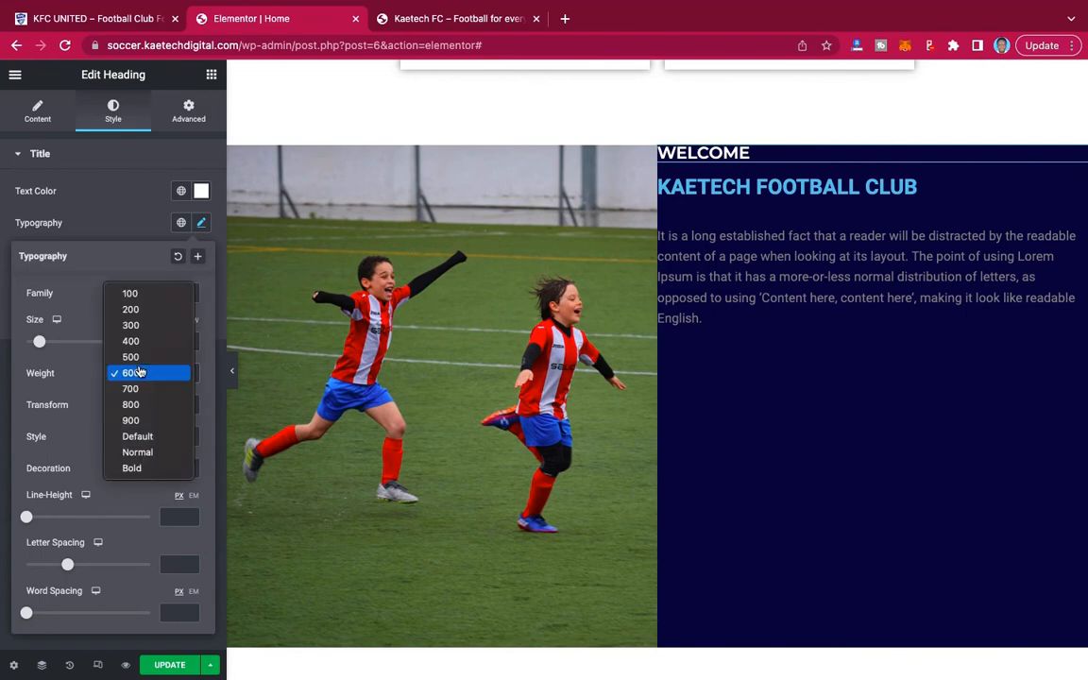
pyautogui.click(140, 342)
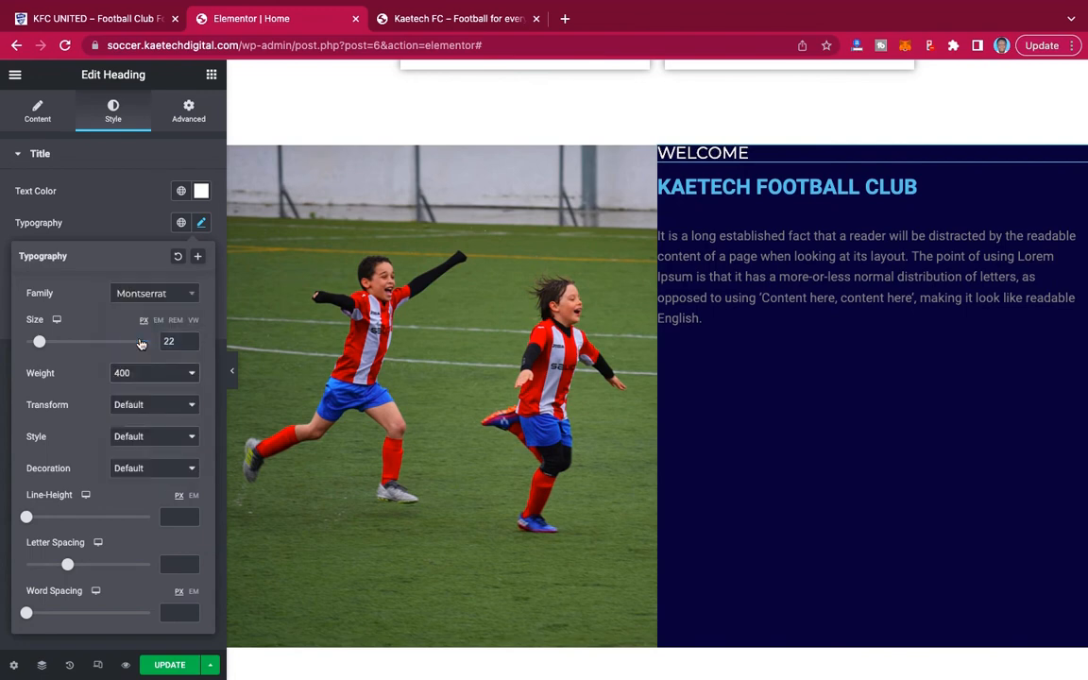
pyautogui.click(132, 217)
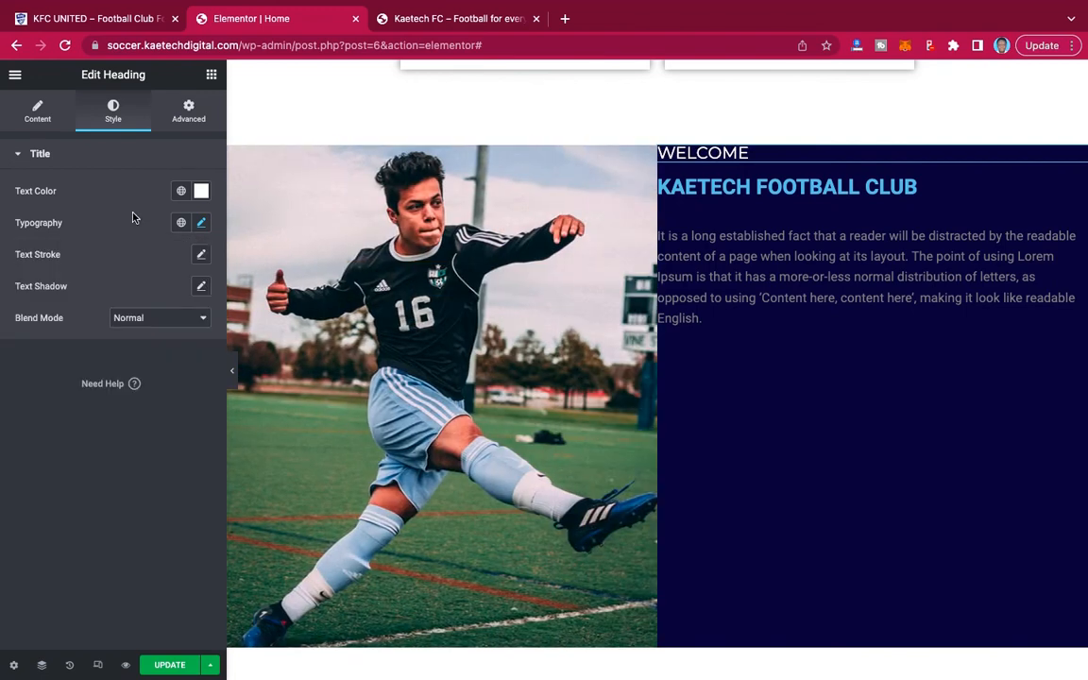
# Change the WELCOME heading's text color to a bright light blue, #5E9FFF.
pyautogui.click(201, 190)
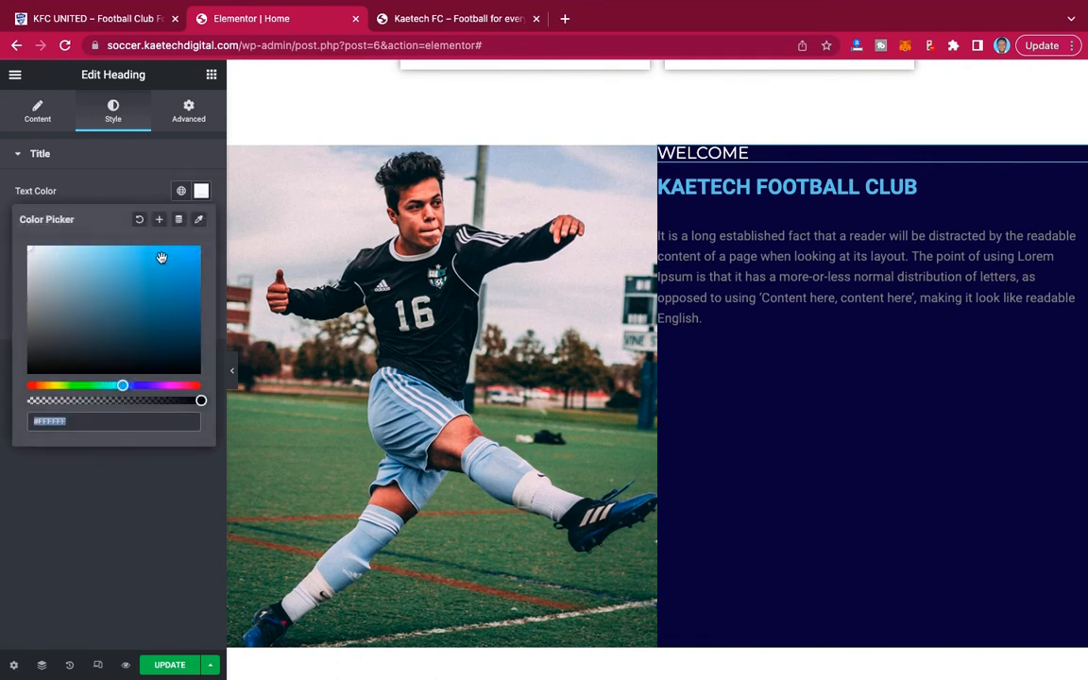
pyautogui.write('#16769F')
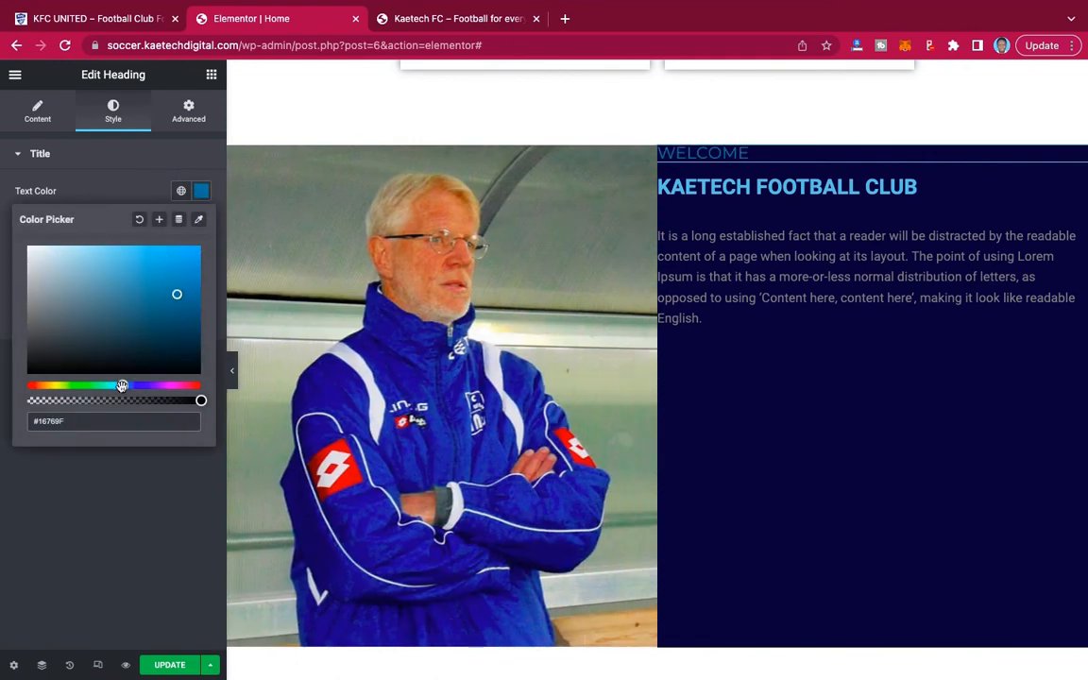
pyautogui.moveTo(122, 385); pyautogui.dragTo(130, 385)
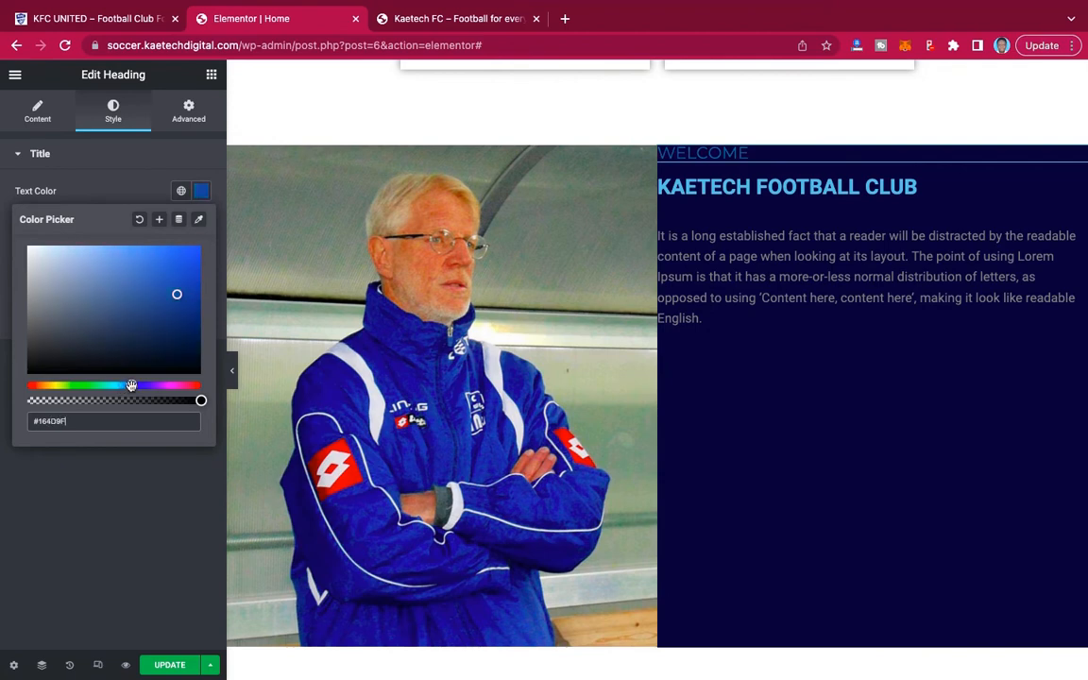
pyautogui.moveTo(177, 292)
pyautogui.mouseDown()
pyautogui.moveTo(170, 219)
pyautogui.moveTo(165, 236)
pyautogui.moveTo(137, 241)
pyautogui.mouseUp()
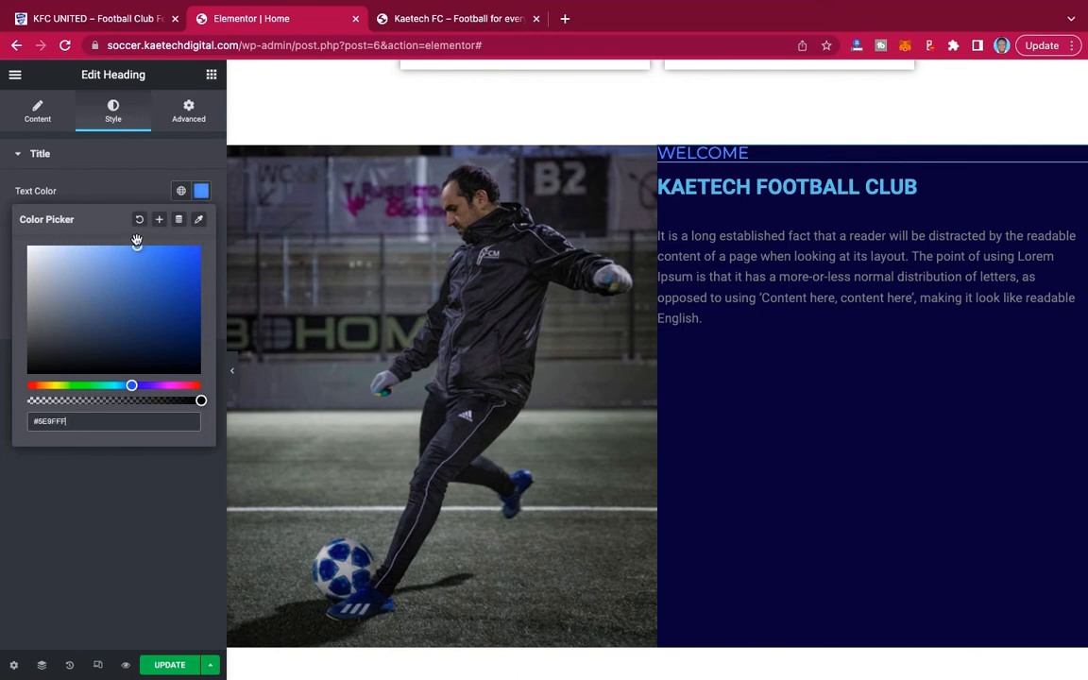
pyautogui.click(109, 158)
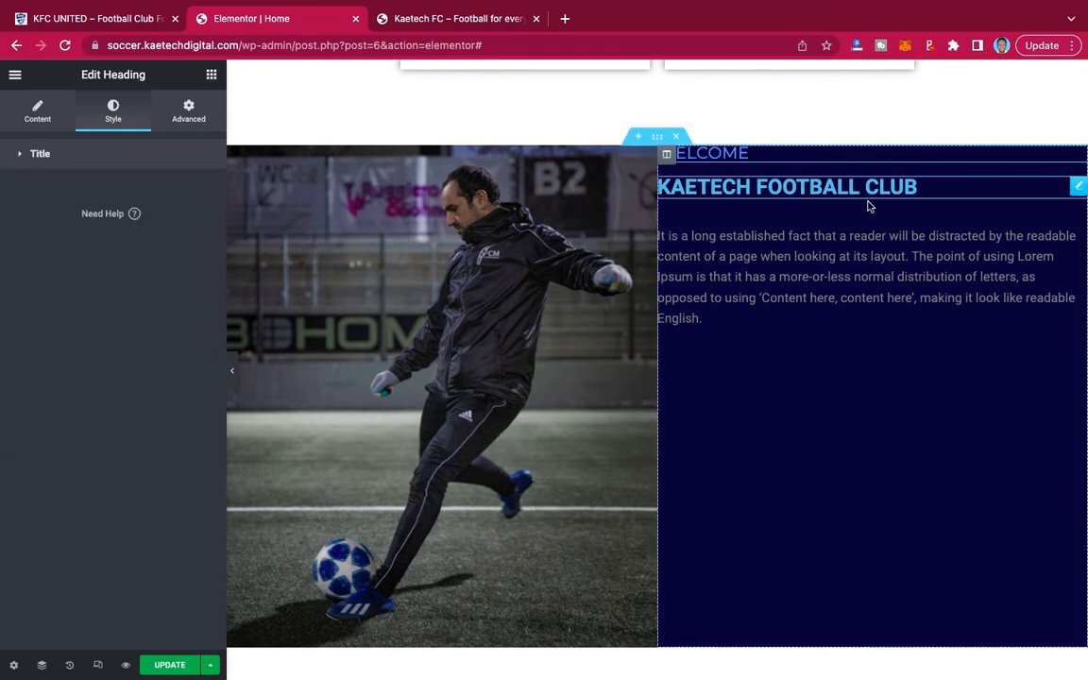
# Set the KAETECH FOOTBALL CLUB heading's text color to white, #FFFFFF.
pyautogui.click(1079, 189)
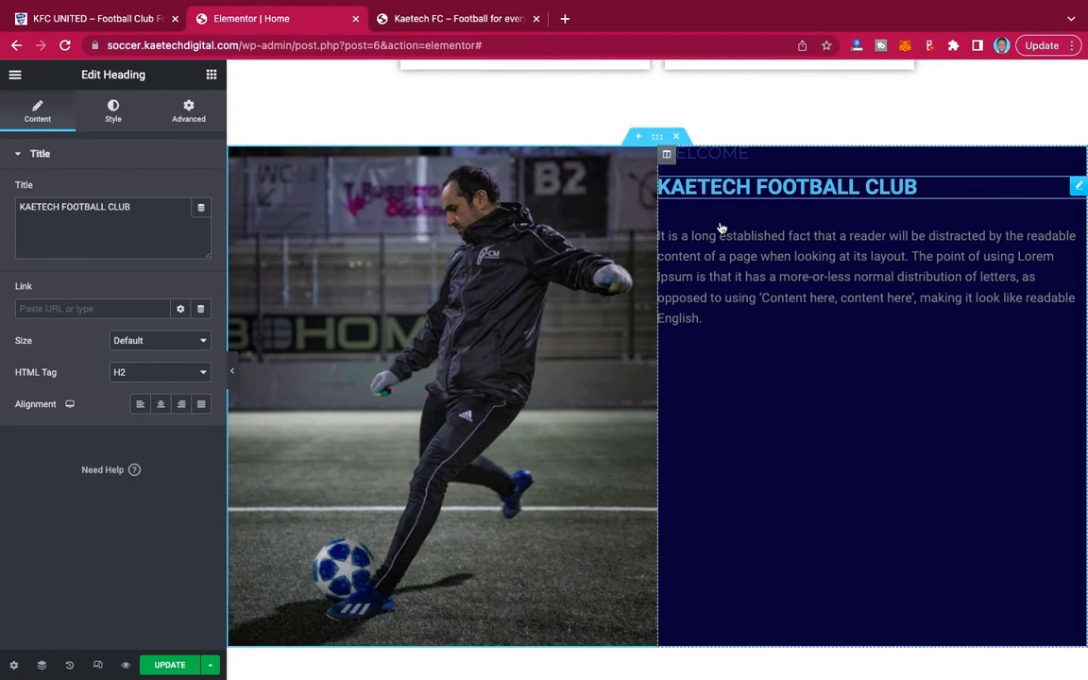
pyautogui.click(113, 111)
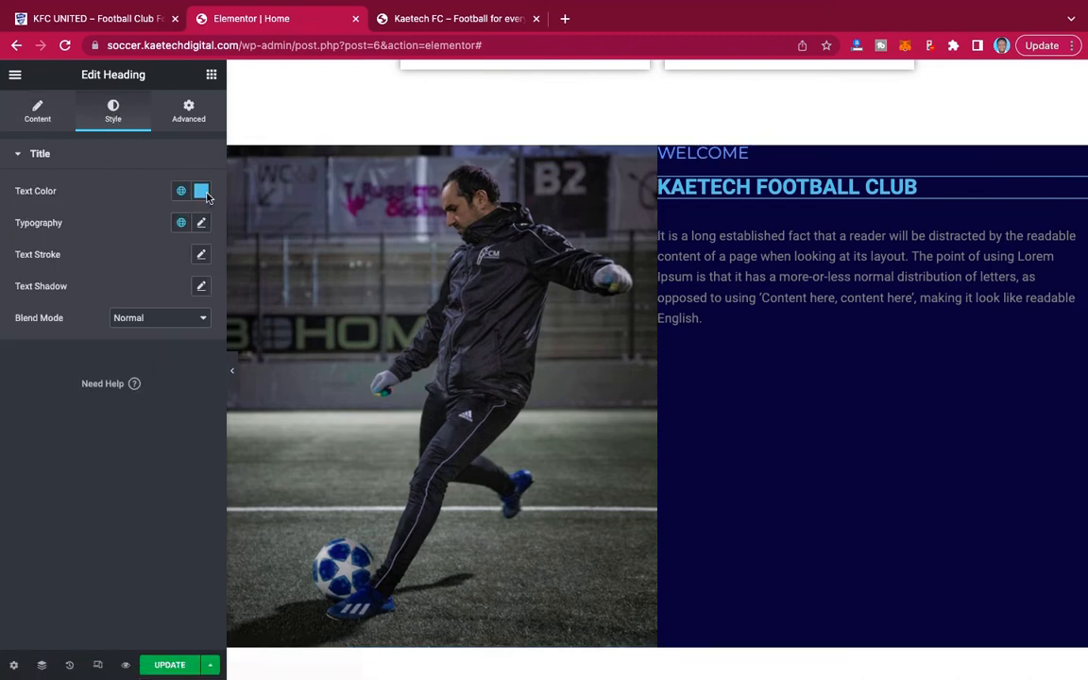
pyautogui.click(203, 195)
pyautogui.moveTo(35, 251); pyautogui.dragTo(4, 238)
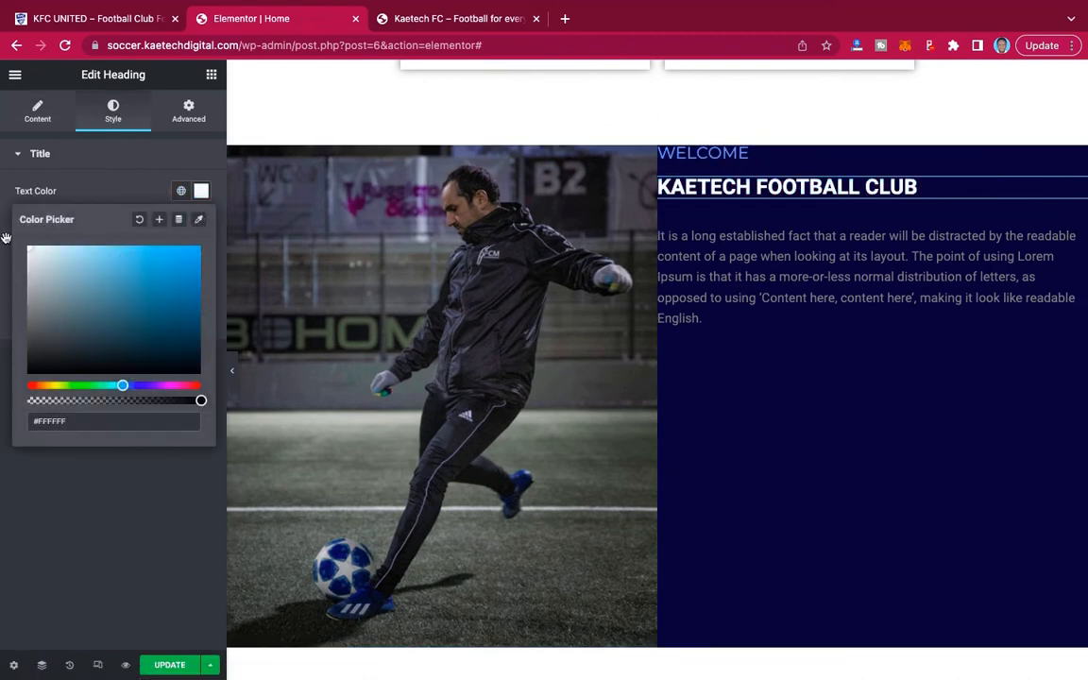
pyautogui.click(157, 204)
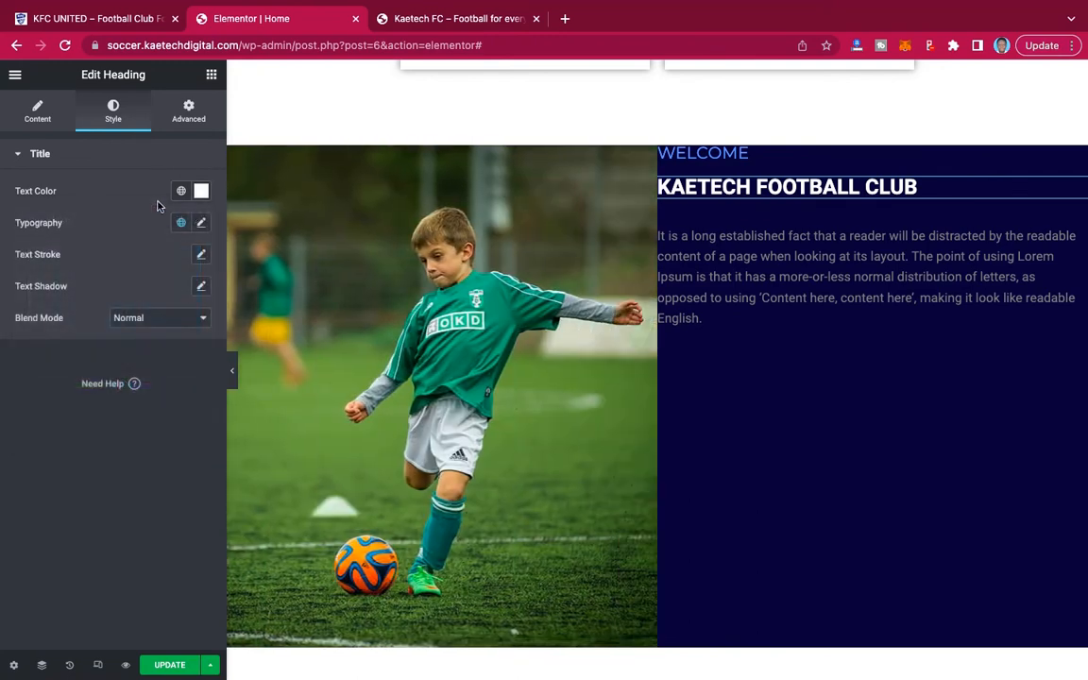
# Change the KAETECH FOOTBALL CLUB heading's font family to Montserrat.
pyautogui.click(201, 223)
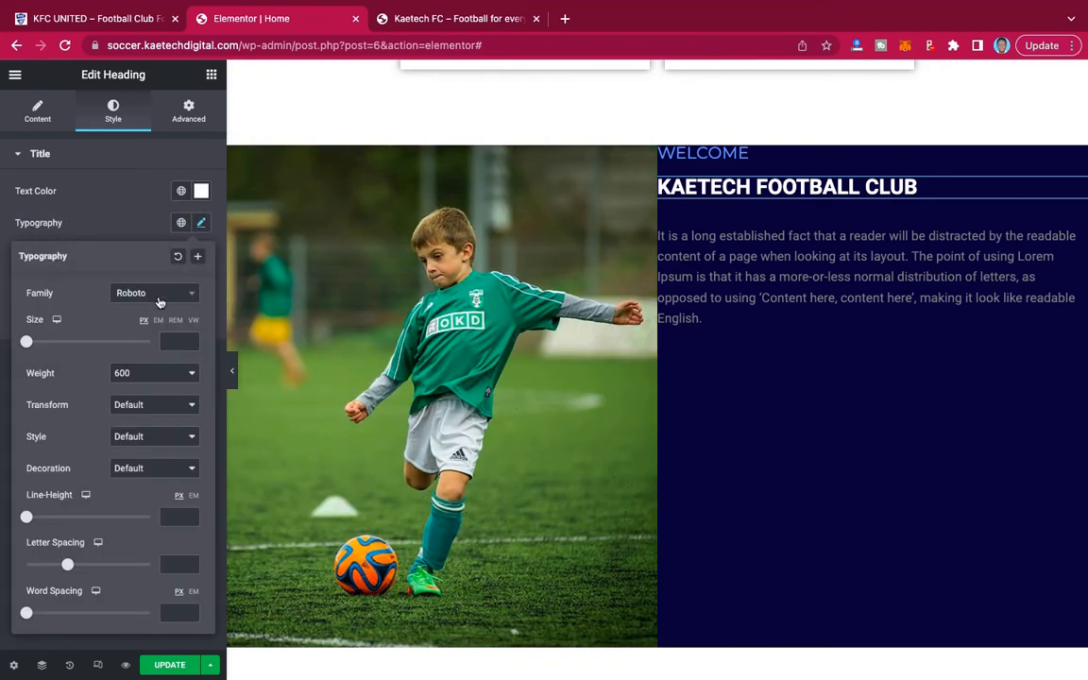
pyautogui.click(157, 295)
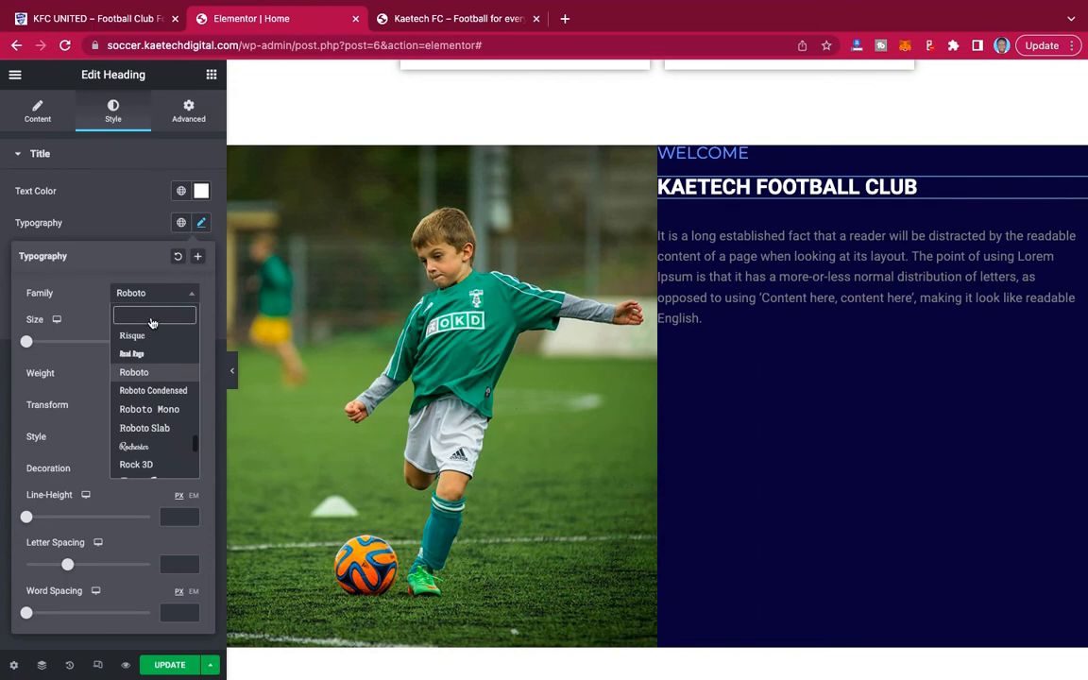
pyautogui.write('monts')
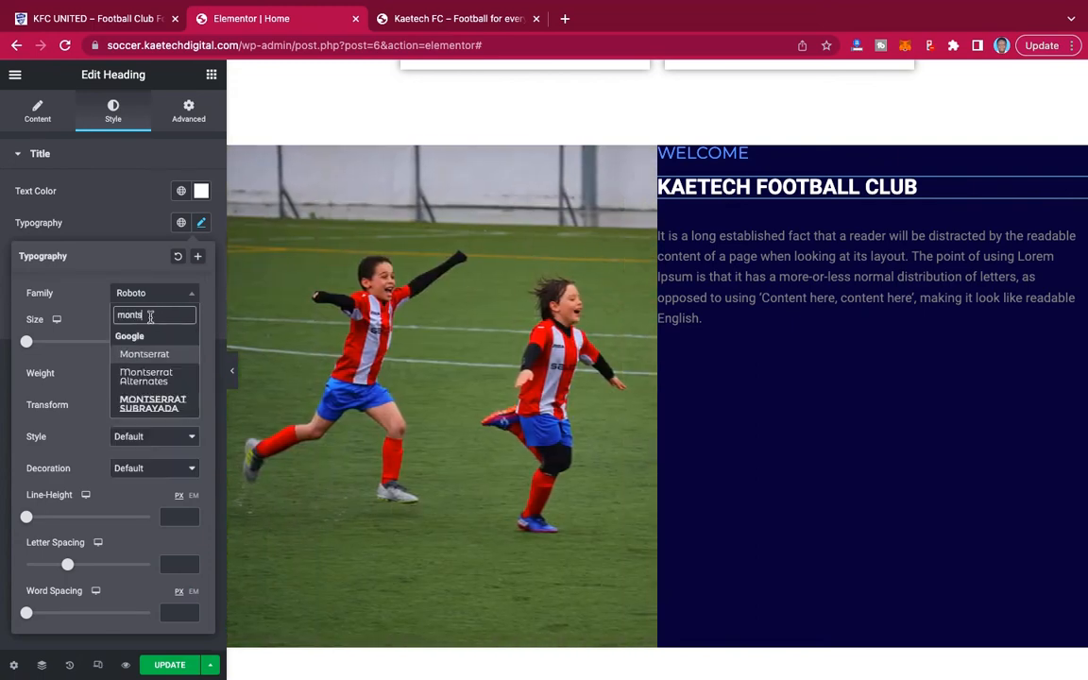
pyautogui.click(156, 353)
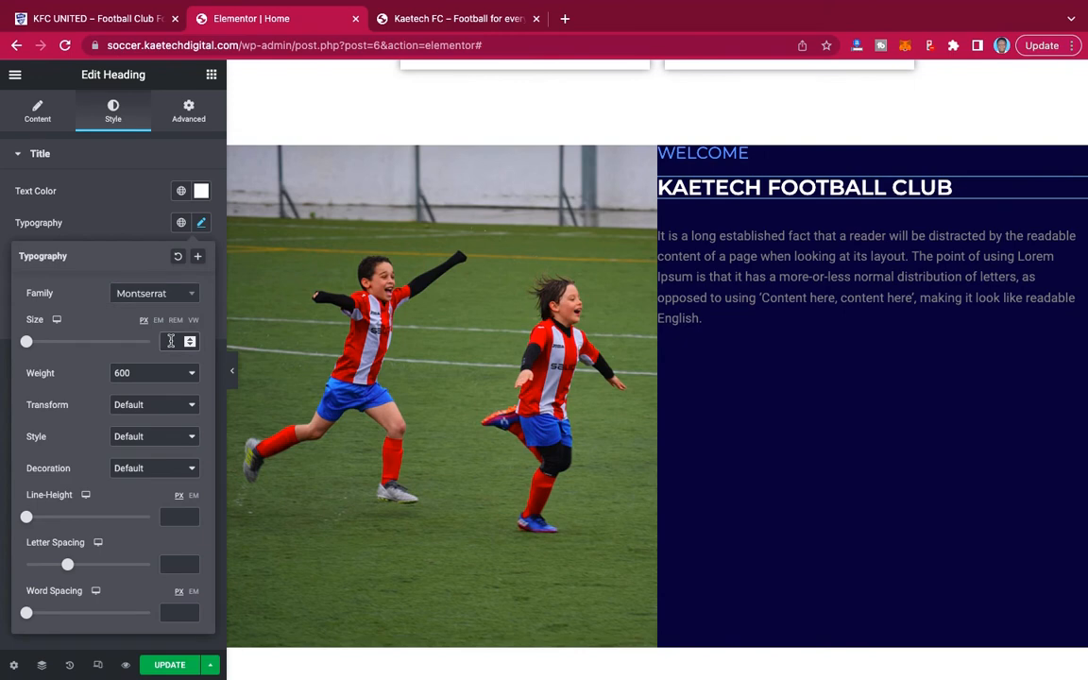
# Set the KAETECH FOOTBALL CLUB heading's font size to 60 px and compare it with the demo site's welcome section.
pyautogui.click(170, 341)
pyautogui.write('7')
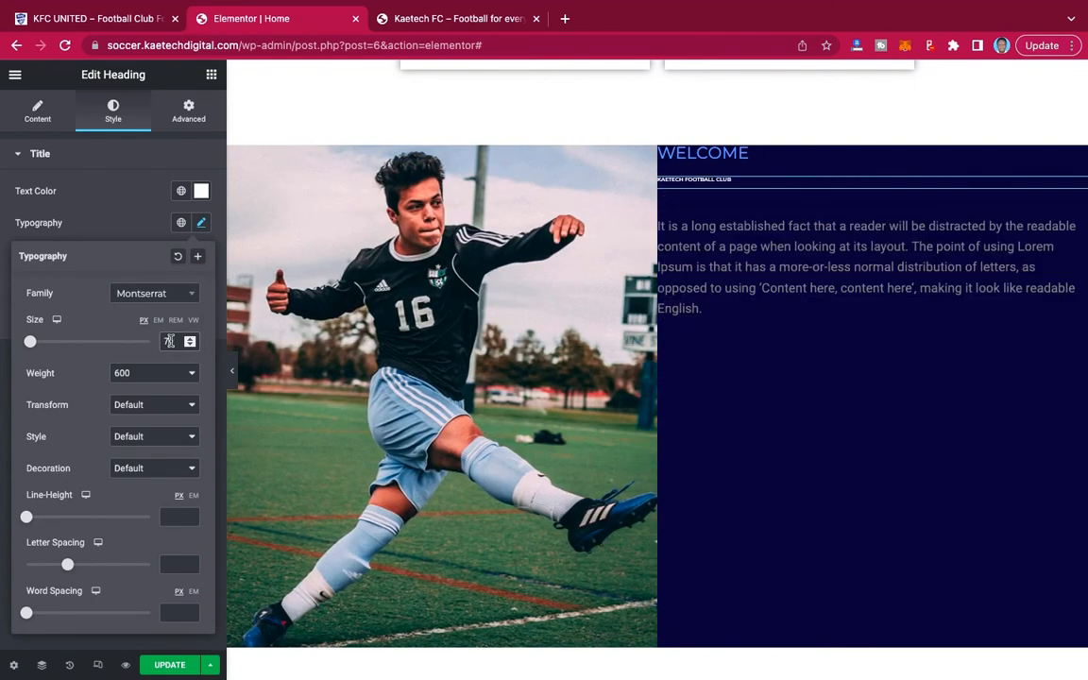
pyautogui.write('0')
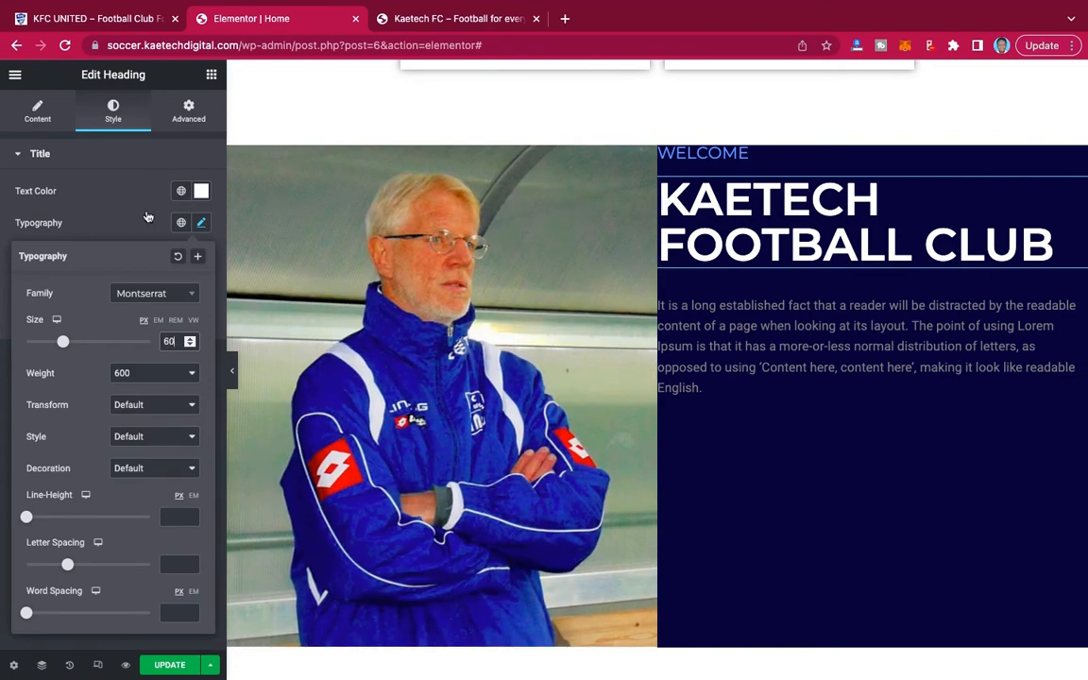
pyautogui.click(95, 23)
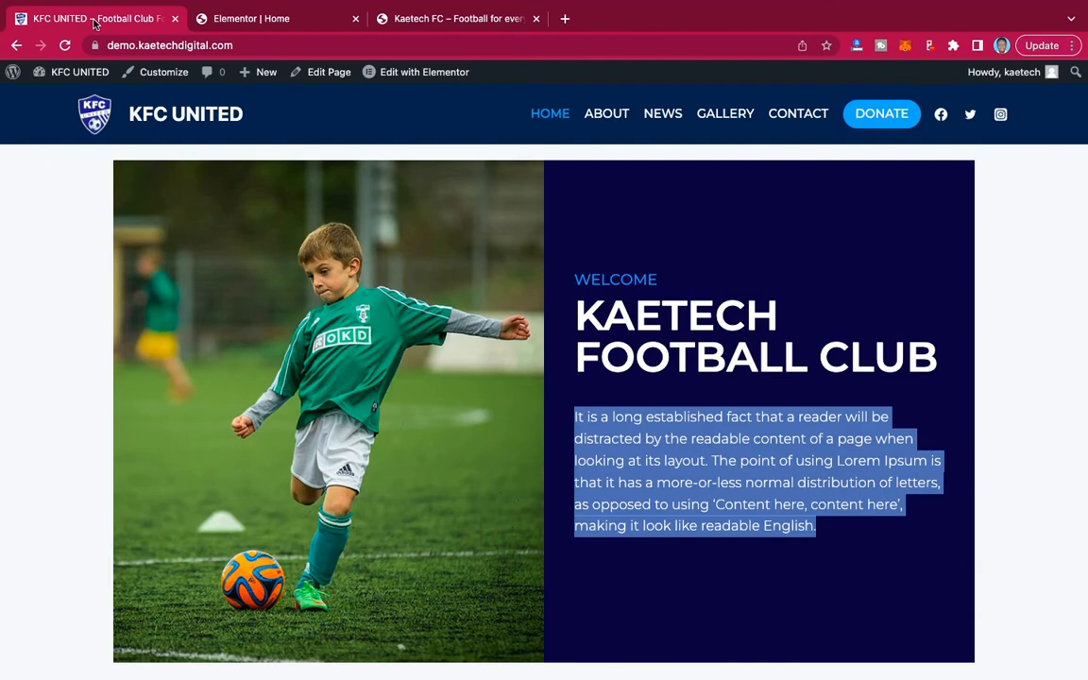
pyautogui.click(217, 19)
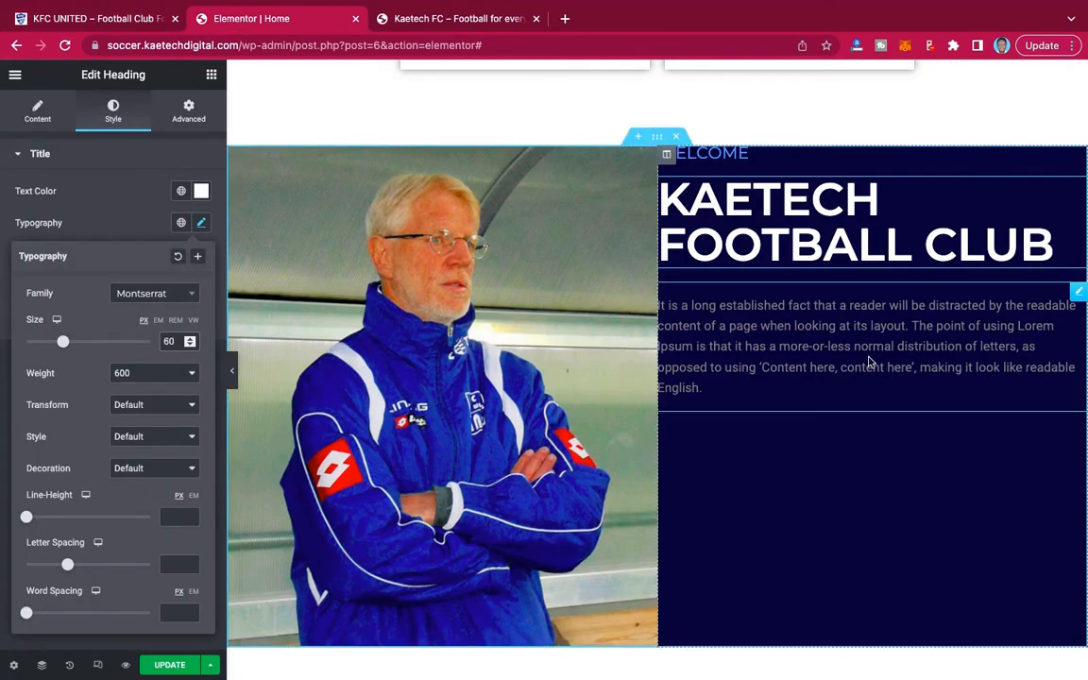
# Set the text color of the paragraph below the KAETECH FOOTBALL CLUB heading to white, #FFFFFF.
pyautogui.click(1079, 293)
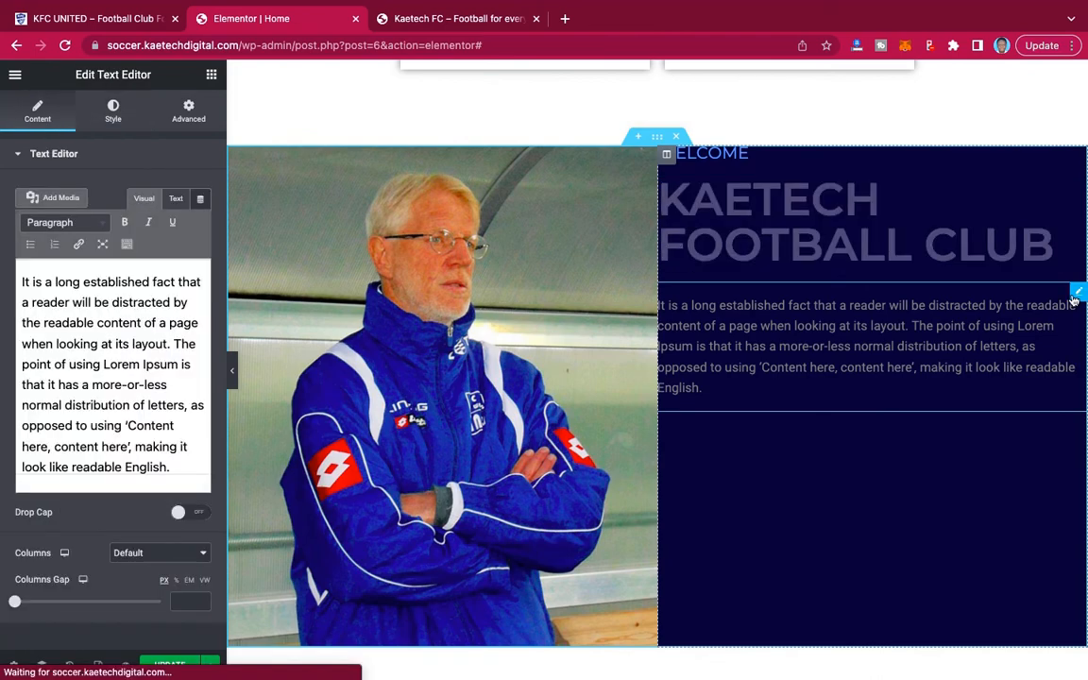
pyautogui.click(121, 110)
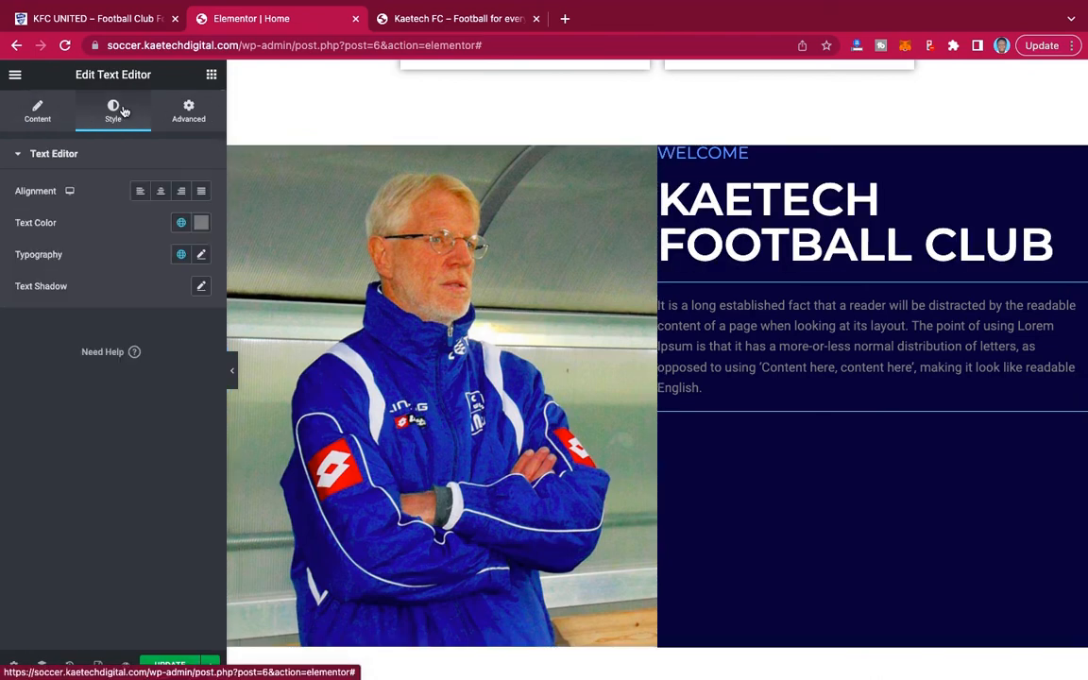
pyautogui.click(201, 223)
pyautogui.click(29, 289)
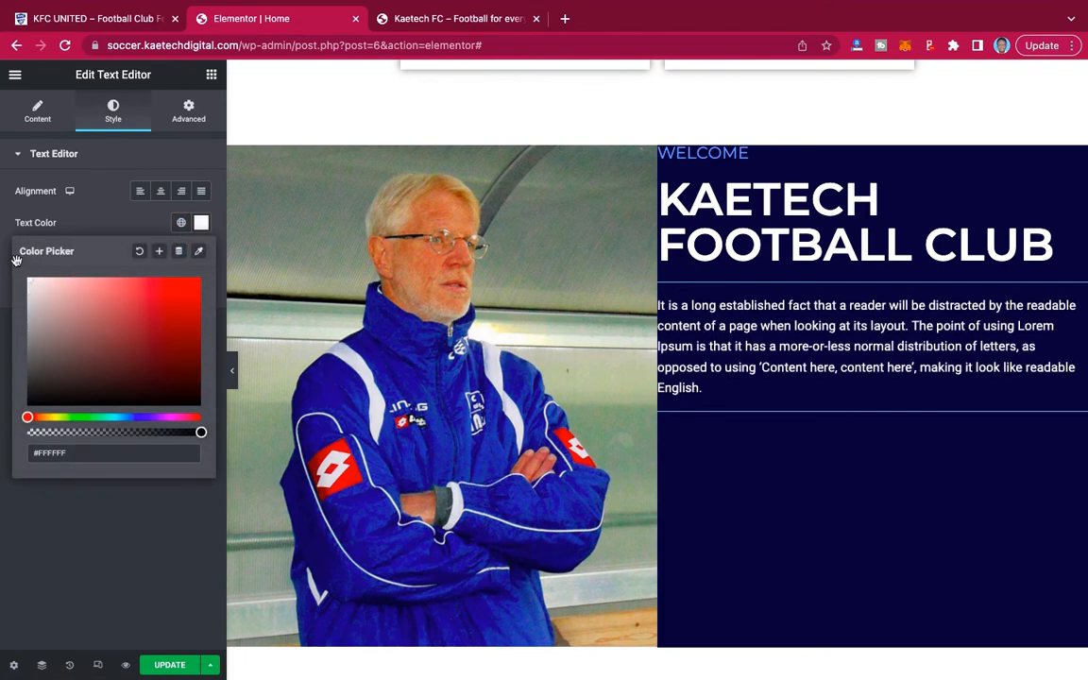
pyautogui.click(81, 229)
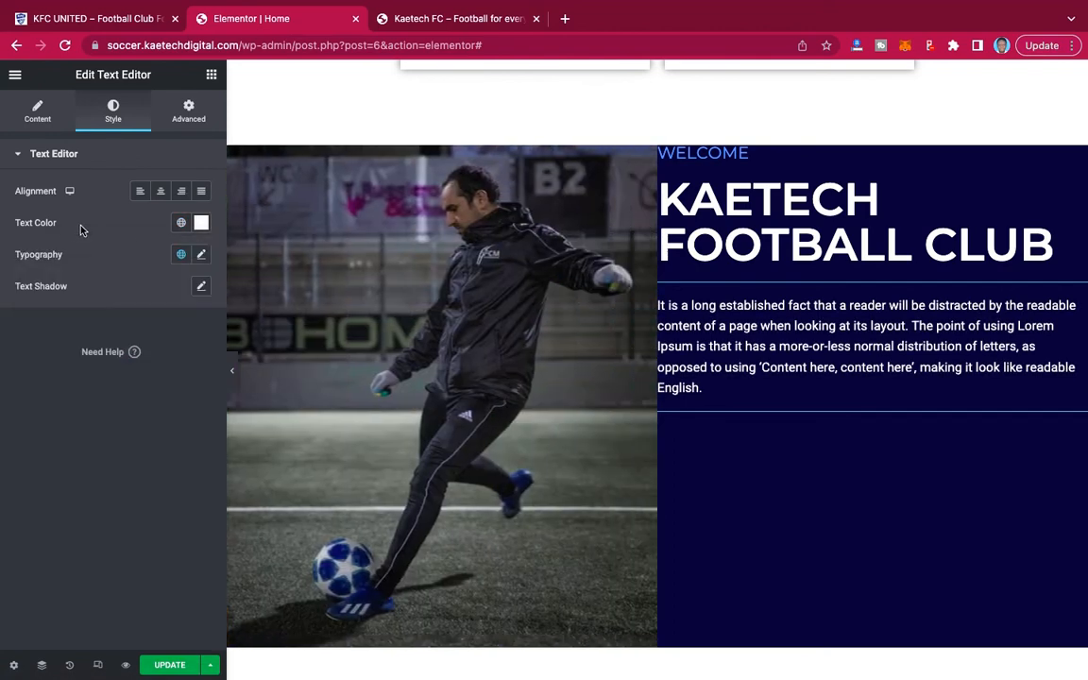
# Change the welcome paragraph's font family to Montserrat in its typography settings.
pyautogui.click(200, 254)
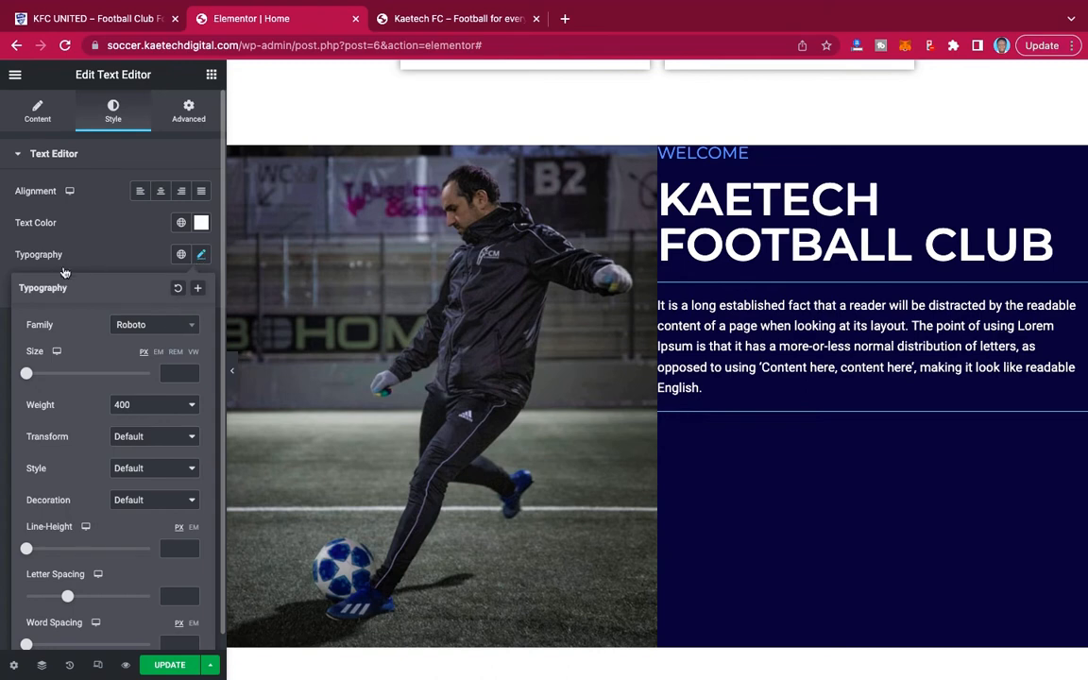
pyautogui.click(150, 325)
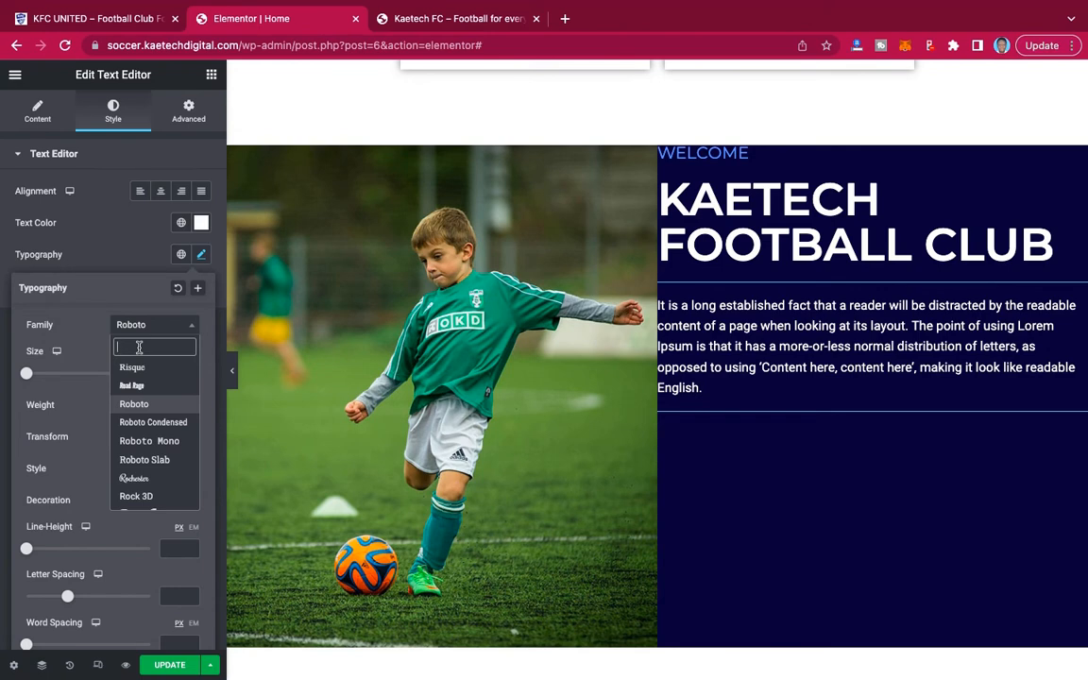
pyautogui.write('monts')
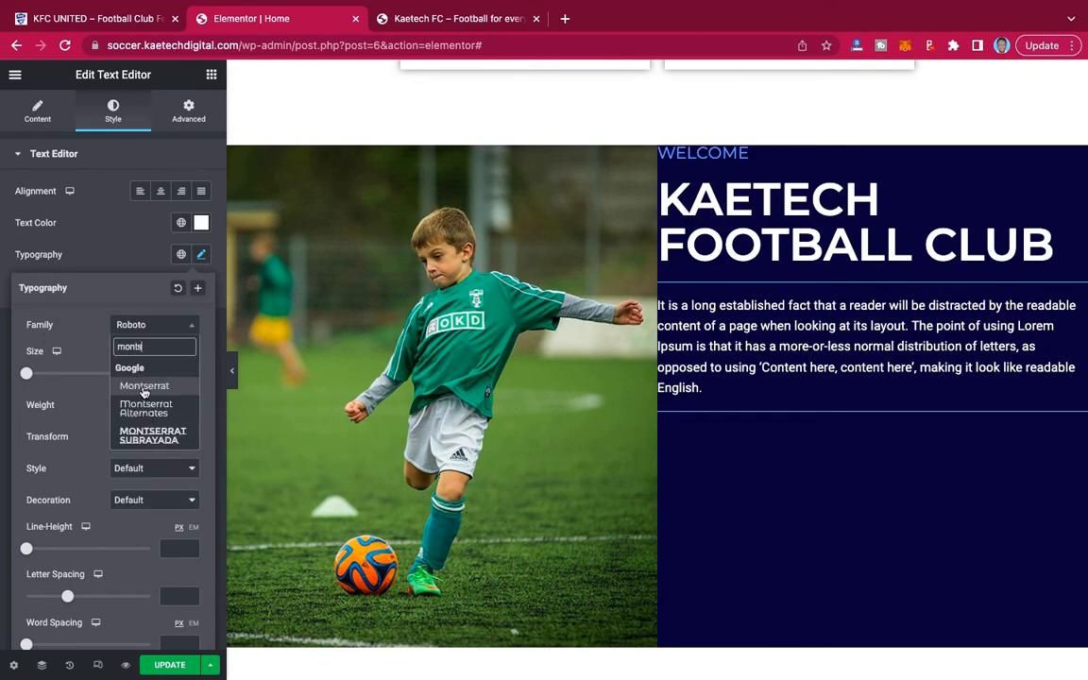
pyautogui.click(145, 386)
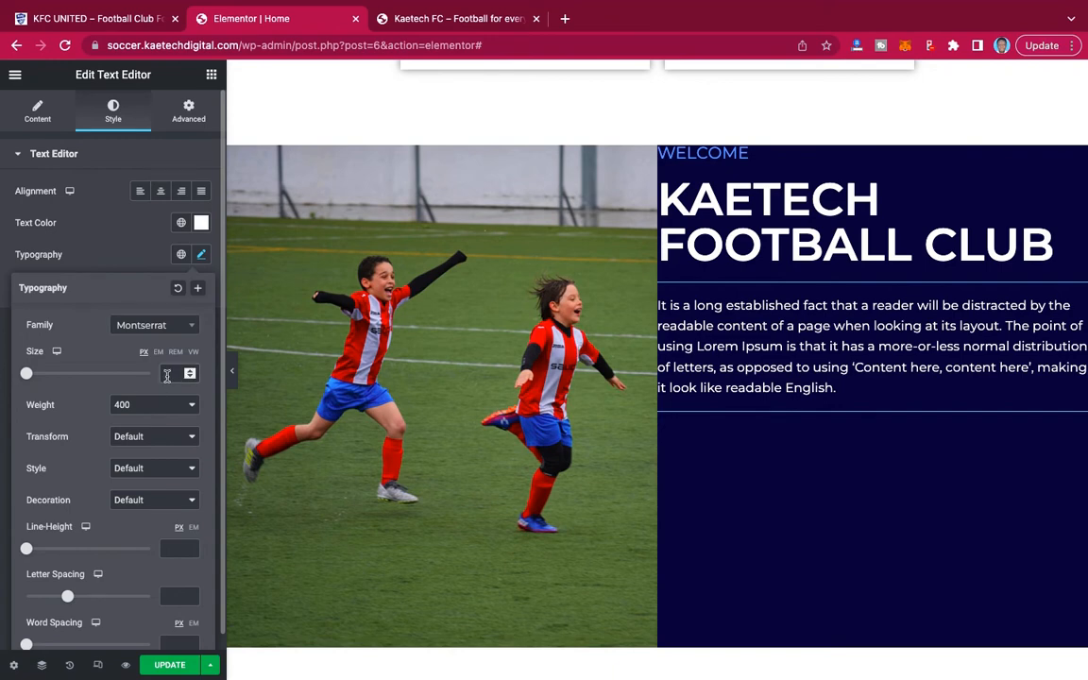
# Set the welcome paragraph's font size to 18 px and its weight to 300.
pyautogui.write('18')
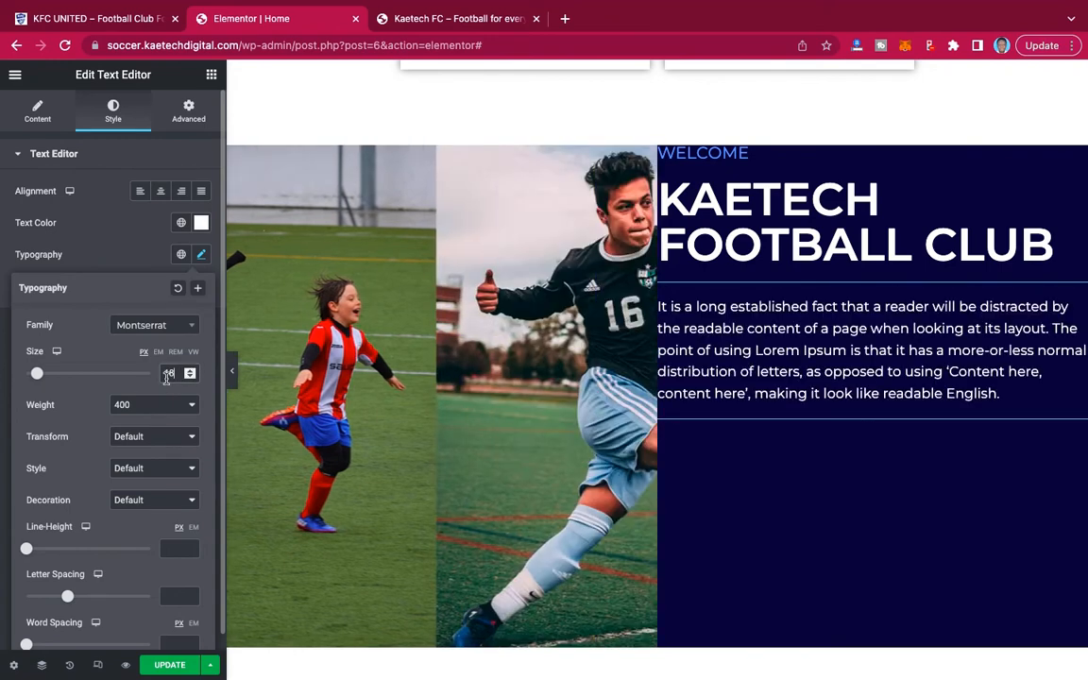
pyautogui.click(151, 404)
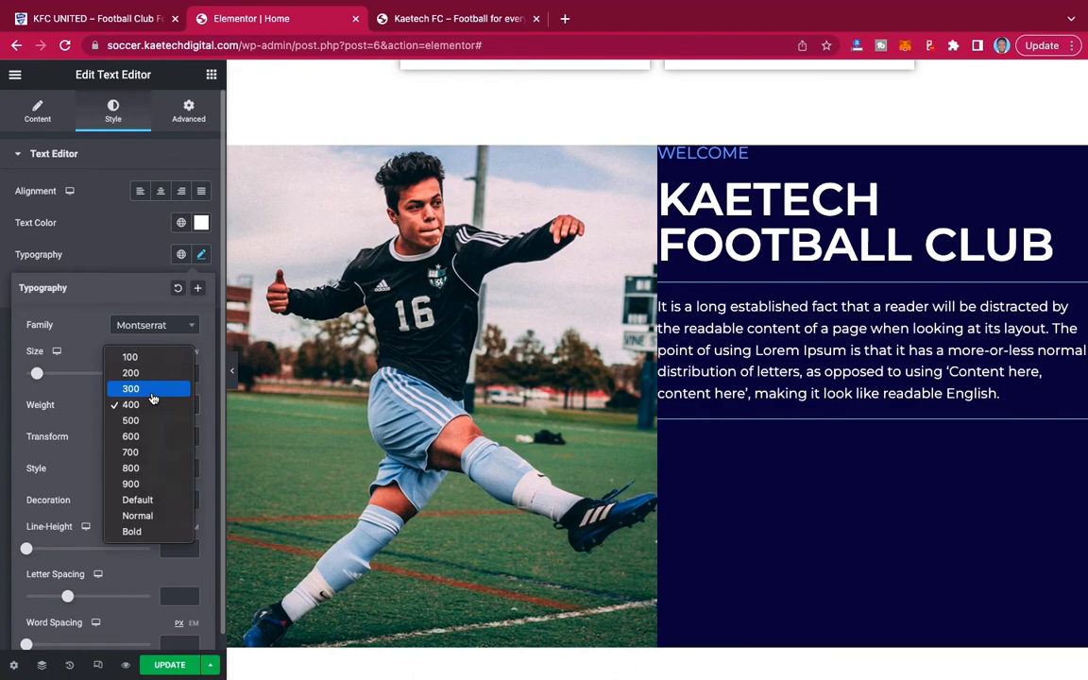
pyautogui.click(152, 388)
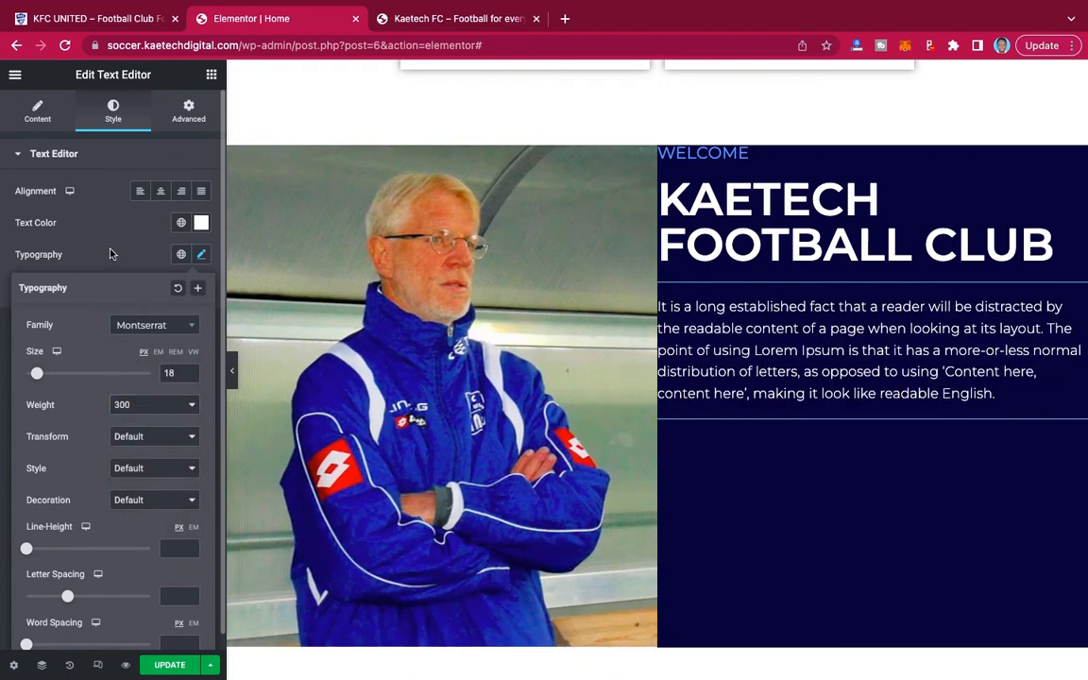
pyautogui.click(200, 254)
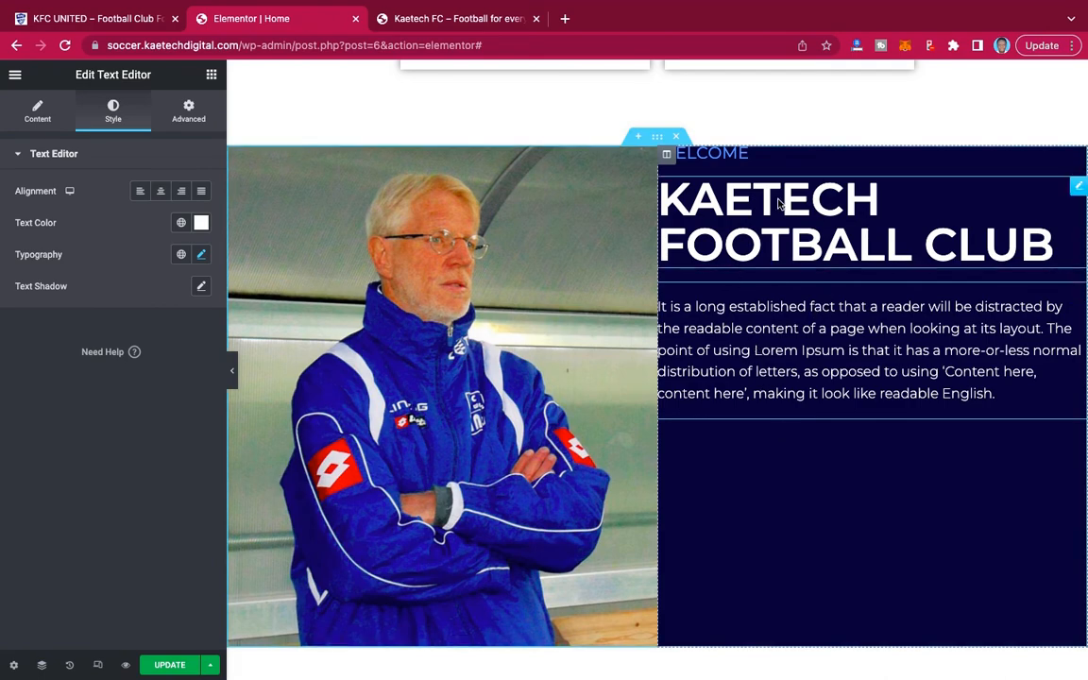
# Check the demo site's welcome section, and set the welcome section's vertical alignment to Middle.
pyautogui.click(109, 25)
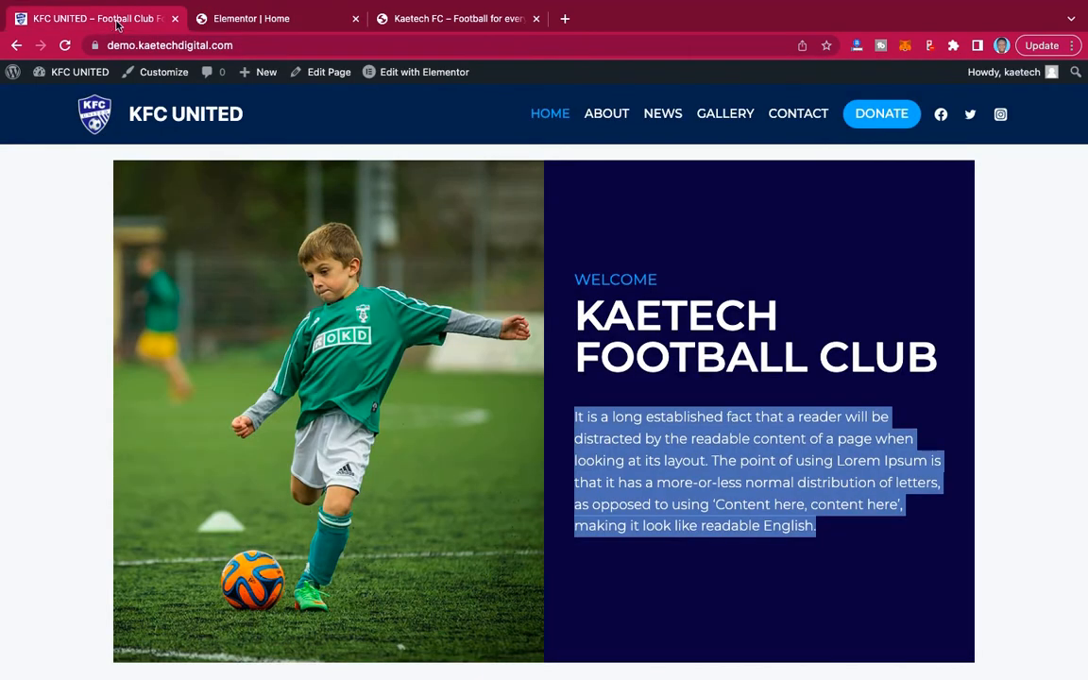
pyautogui.click(249, 20)
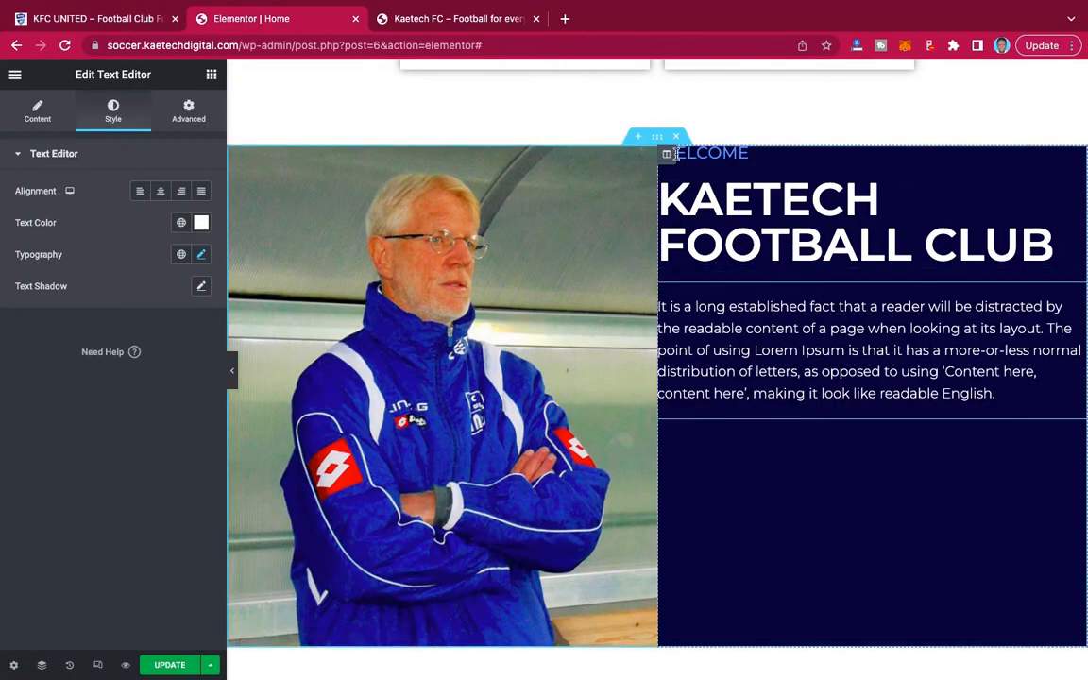
pyautogui.click(659, 140)
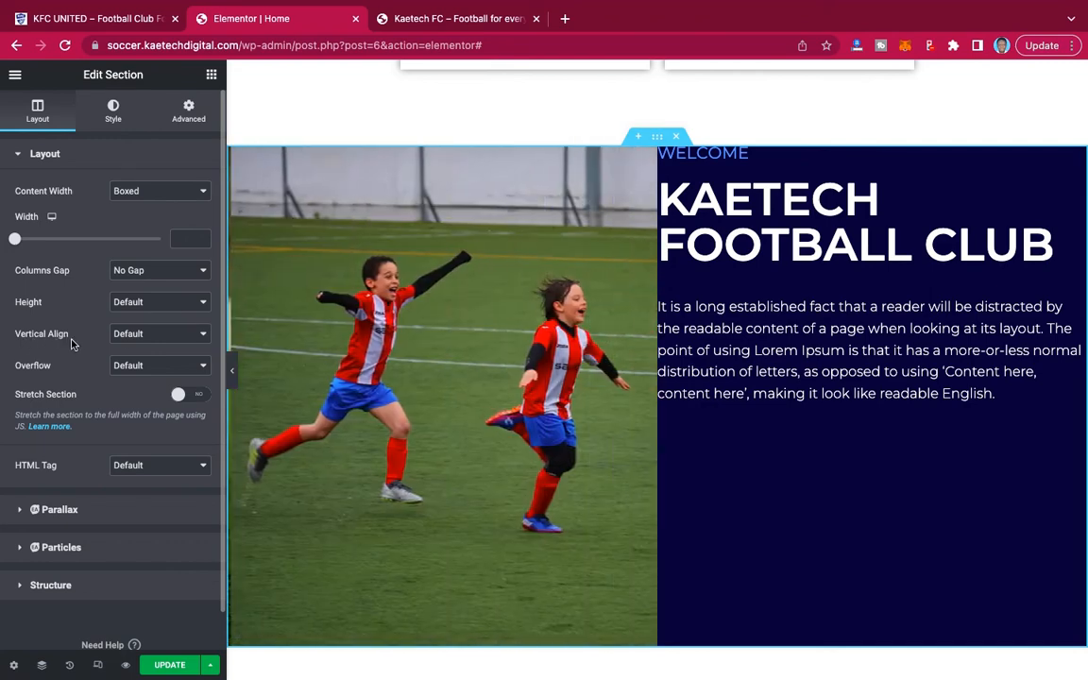
pyautogui.click(142, 335)
pyautogui.click(143, 367)
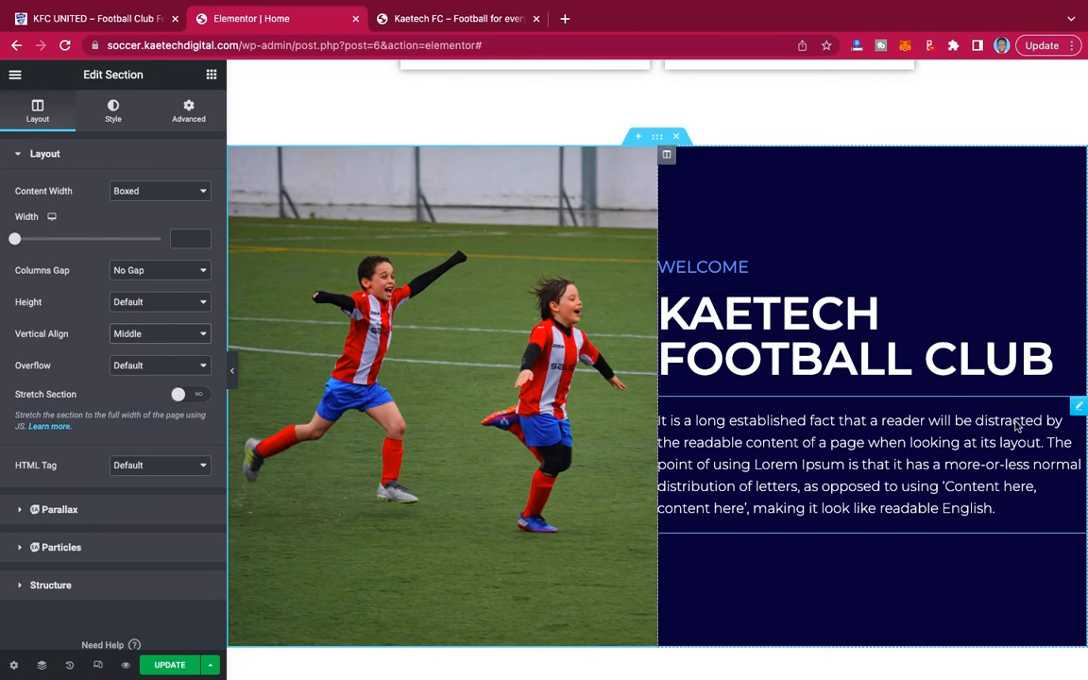
# Unlink the dark blue welcome text column's padding values and set right padding to 30 px and left padding to 40 px.
pyautogui.click(667, 156)
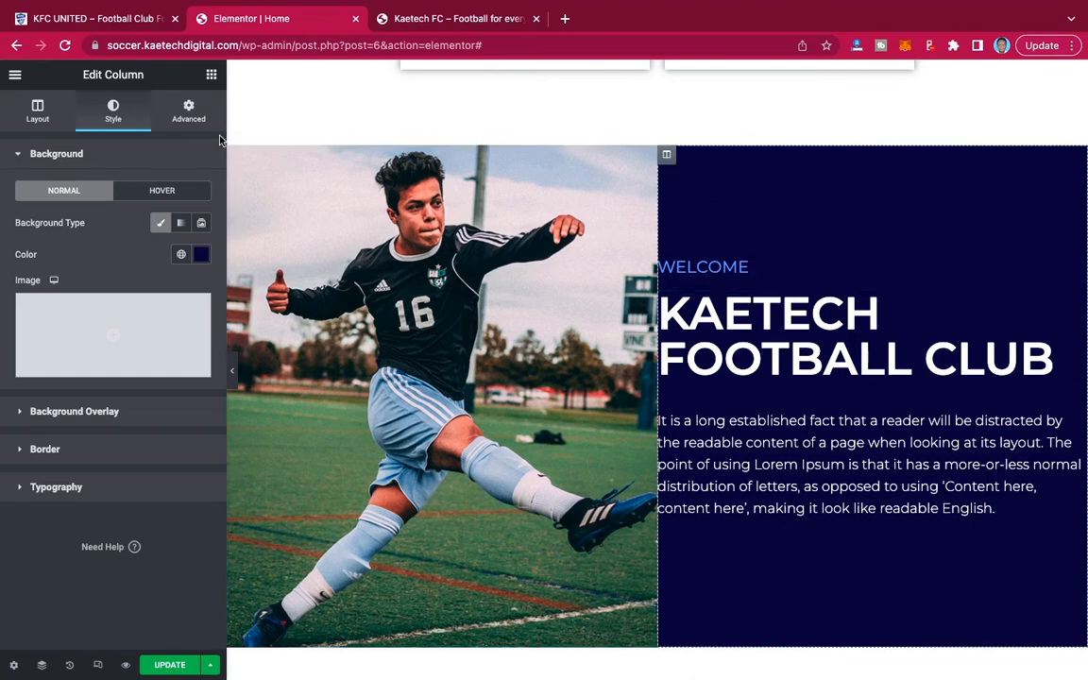
pyautogui.click(189, 113)
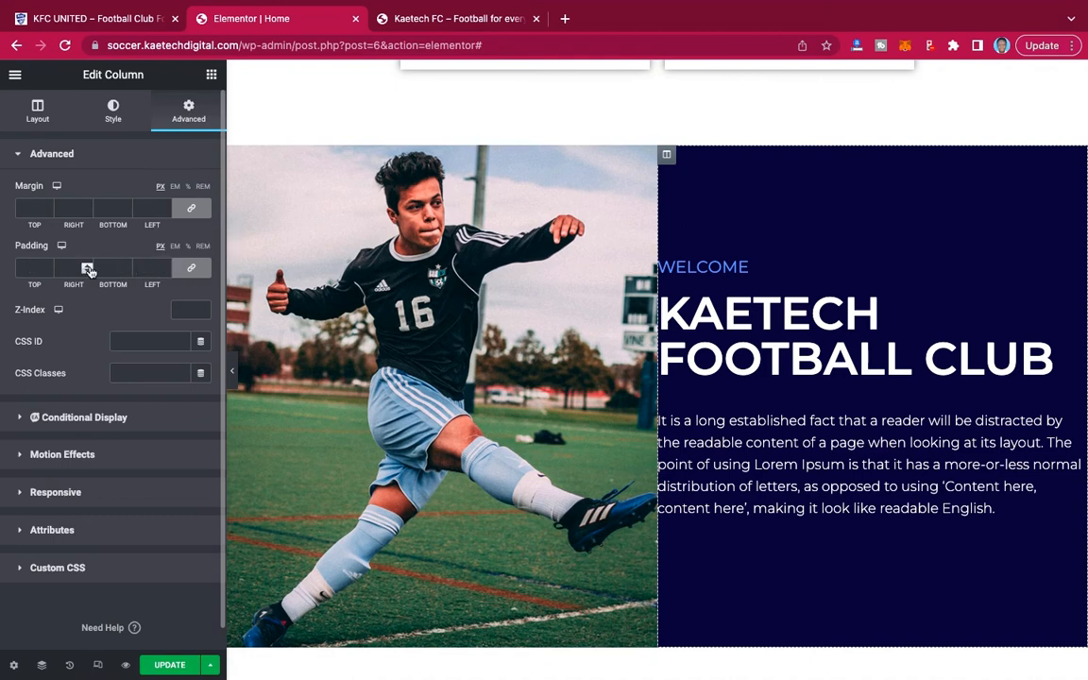
pyautogui.click(174, 269)
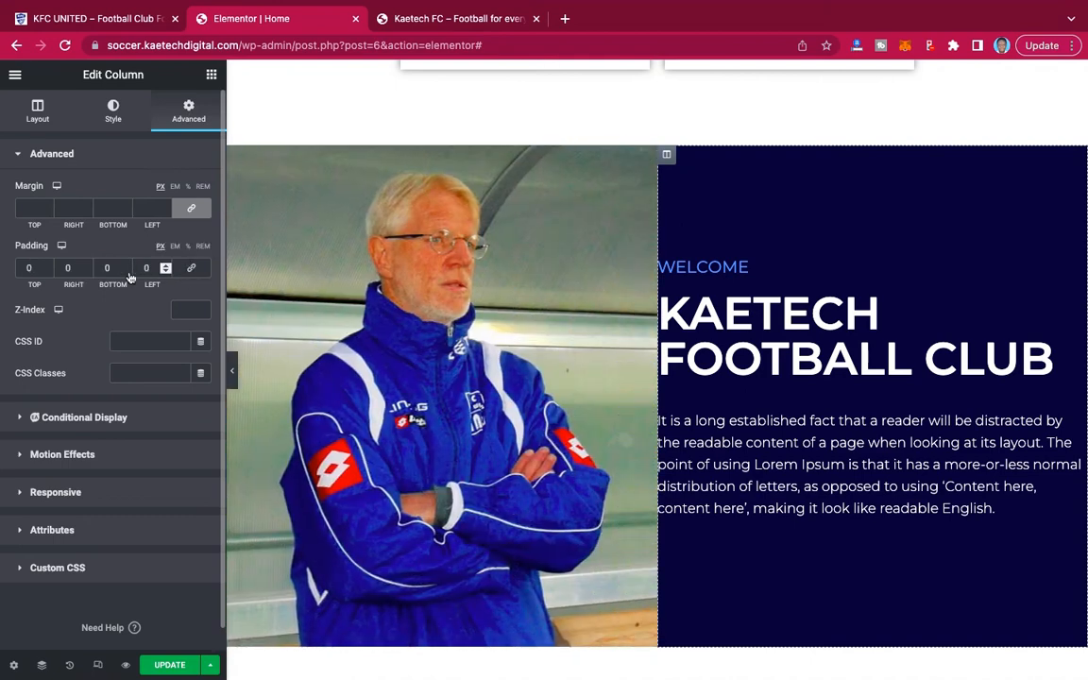
pyautogui.click(64, 268)
pyautogui.write('20')
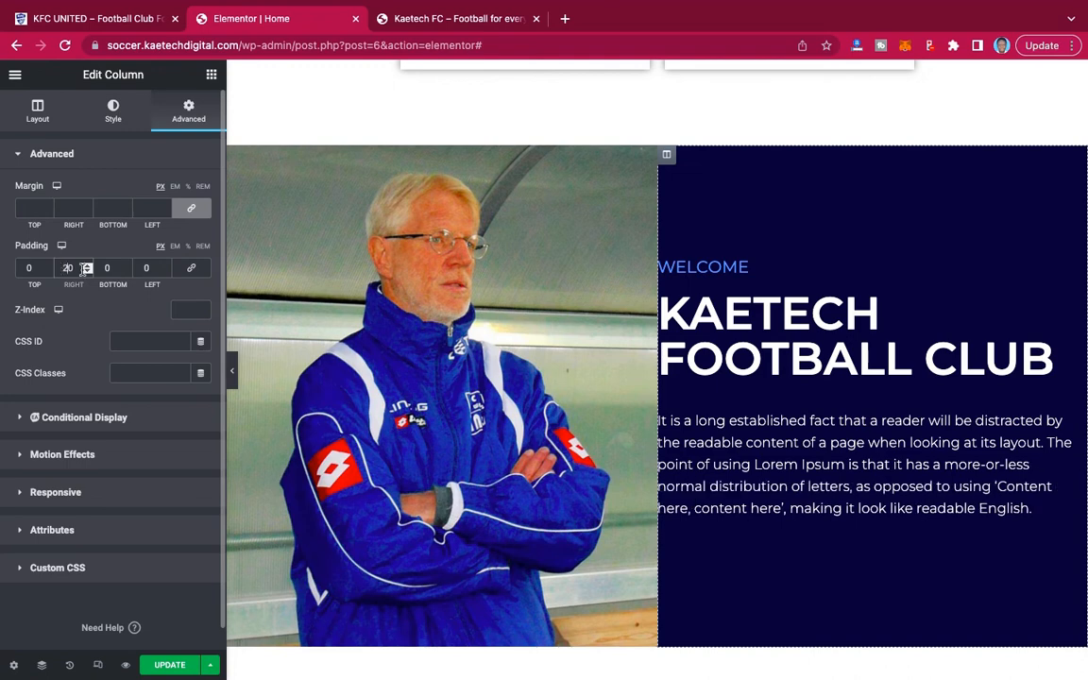
pyautogui.click(141, 268)
pyautogui.write('20')
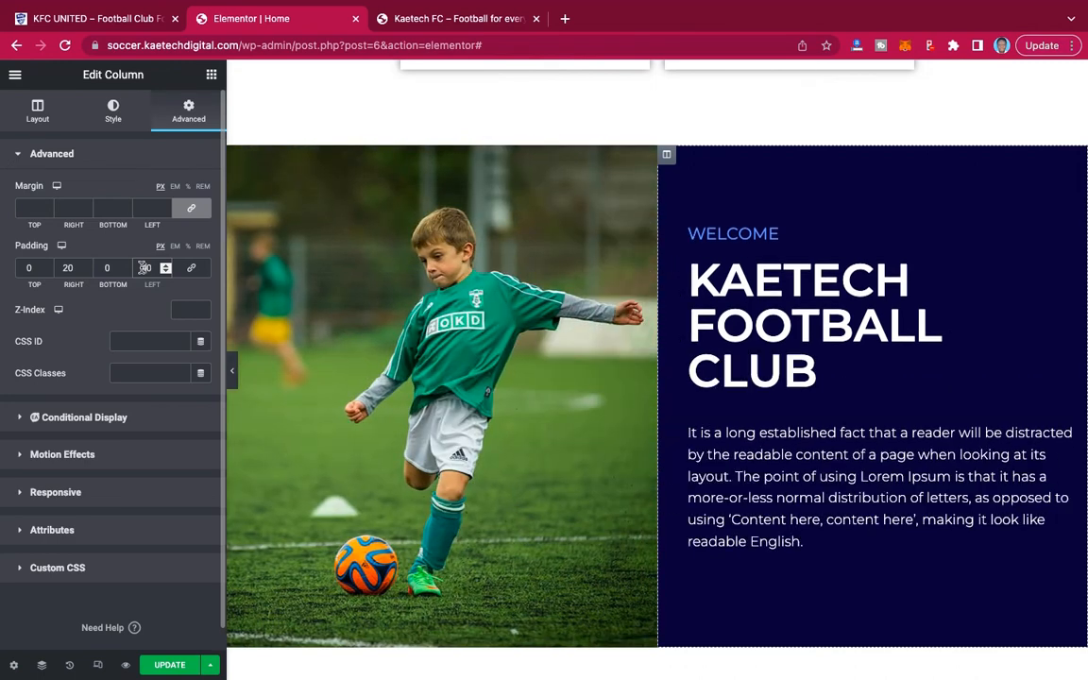
pyautogui.moveTo(68, 268); pyautogui.dragTo(59, 268)
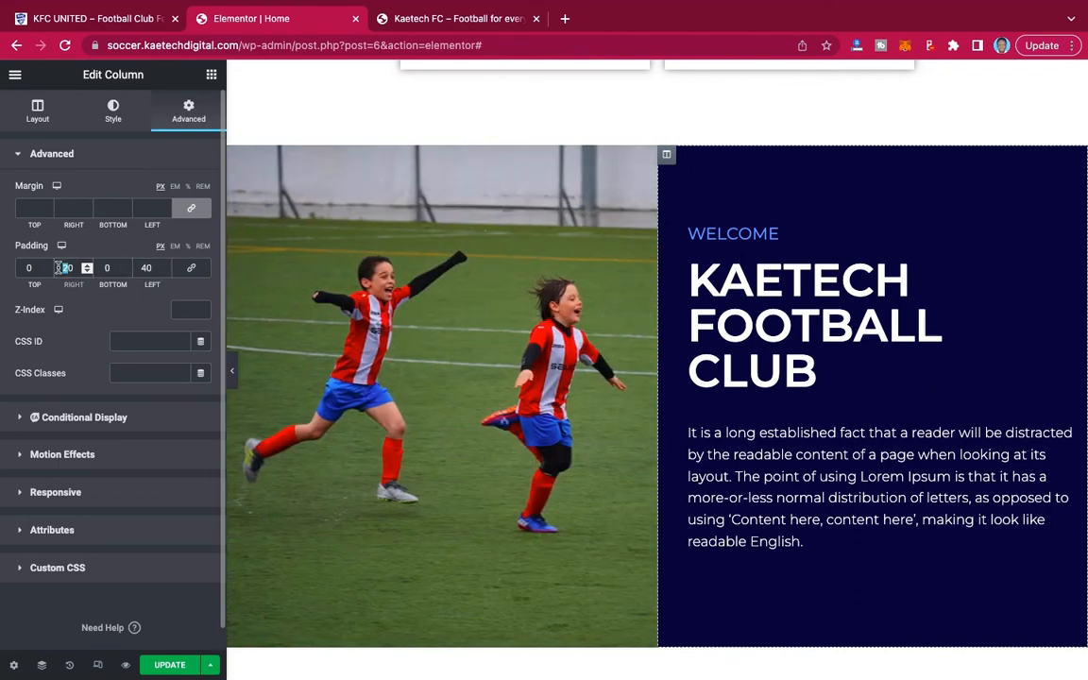
pyautogui.write('3')
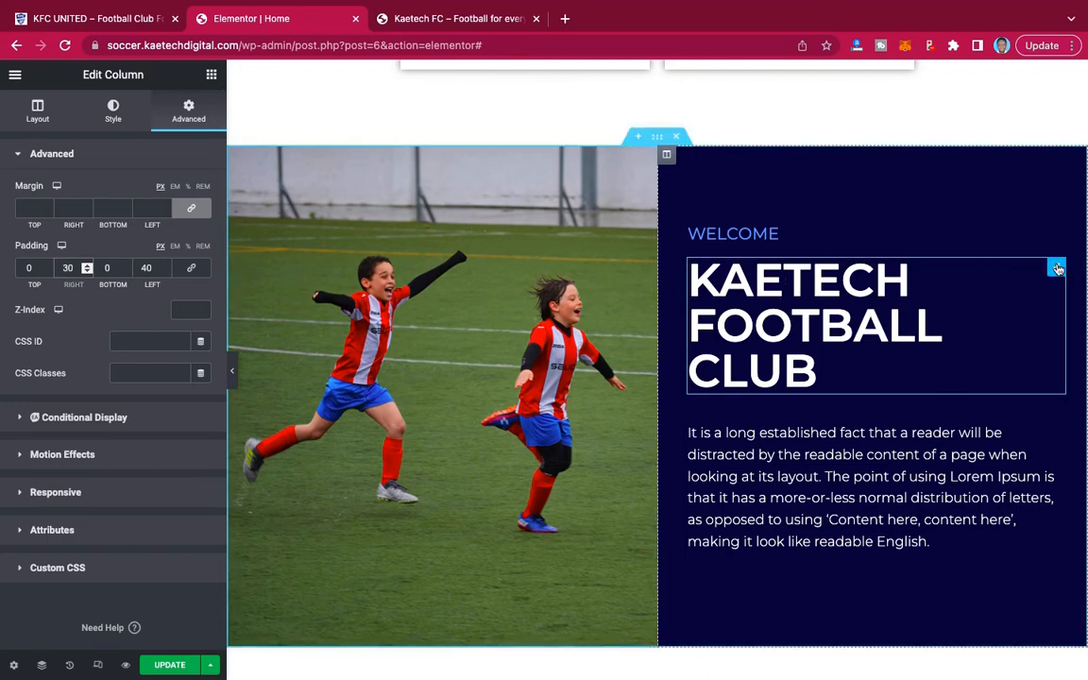
# Set the KAETECH FOOTBALL CLUB heading's font size to 55 px and compare the section with the demo site.
pyautogui.click(1057, 269)
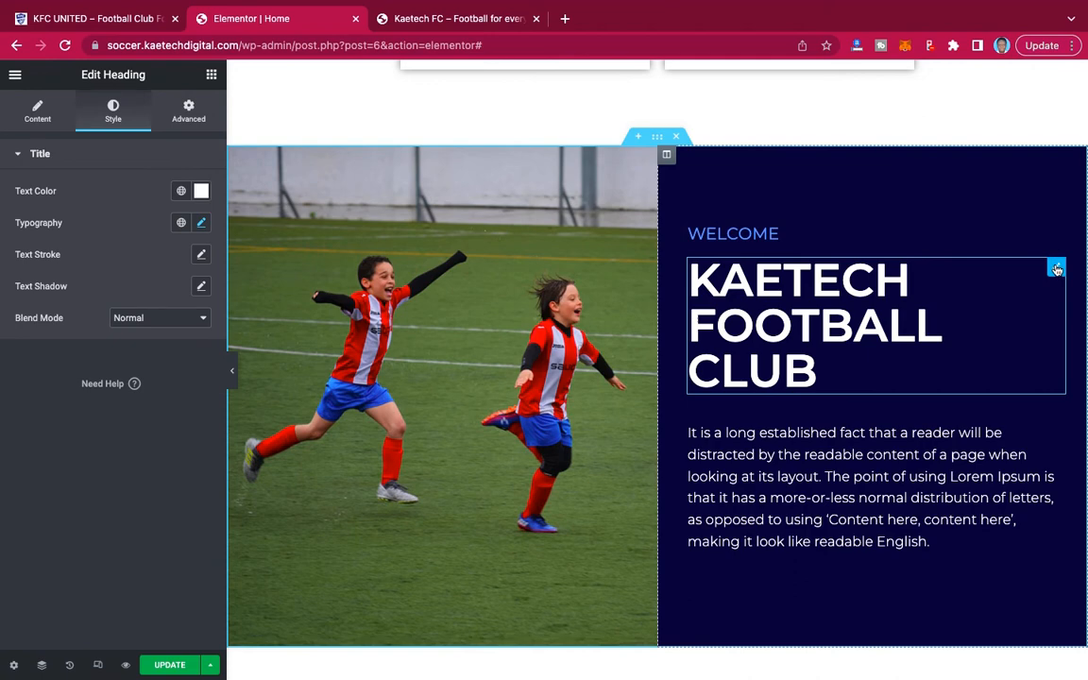
pyautogui.click(200, 223)
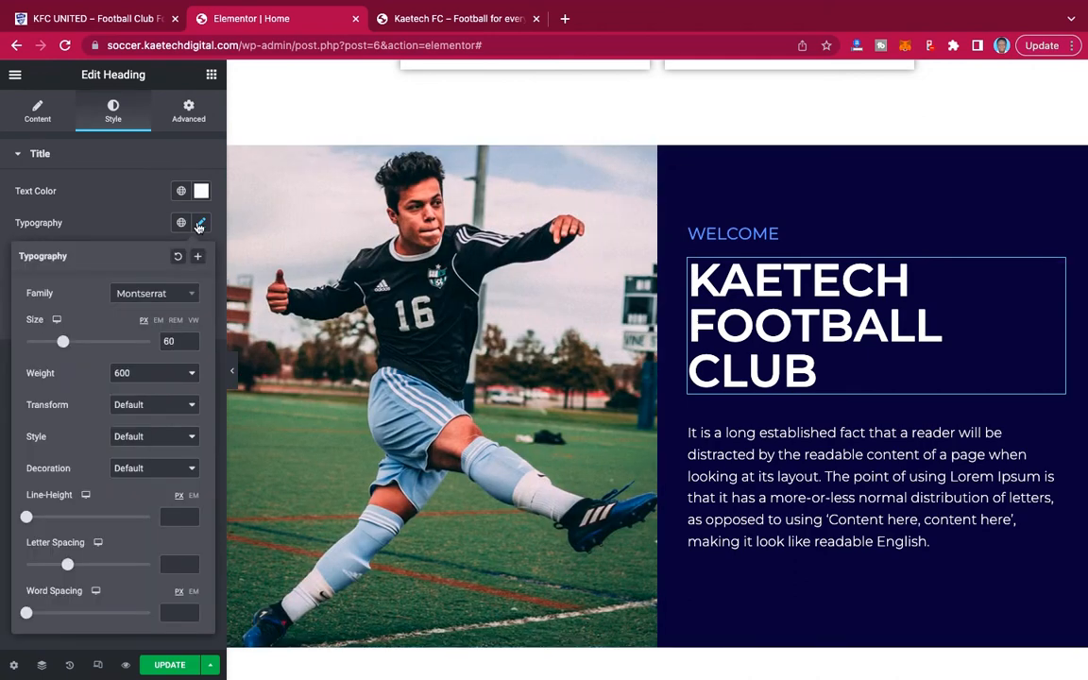
pyautogui.doubleClick(170, 341)
pyautogui.write('55')
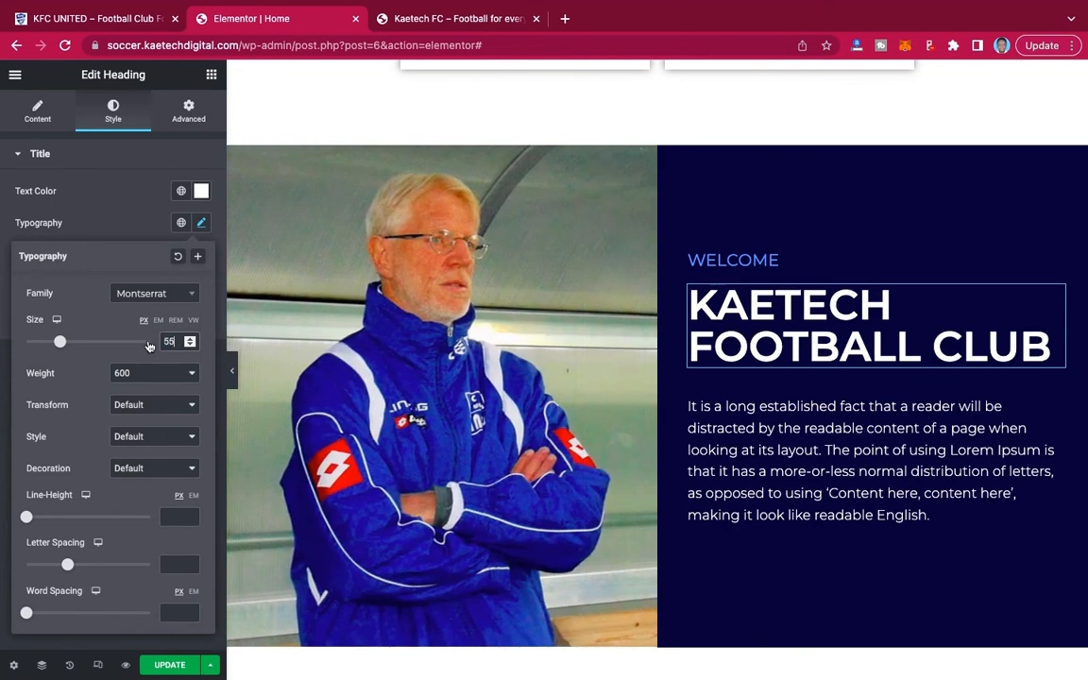
pyautogui.click(60, 21)
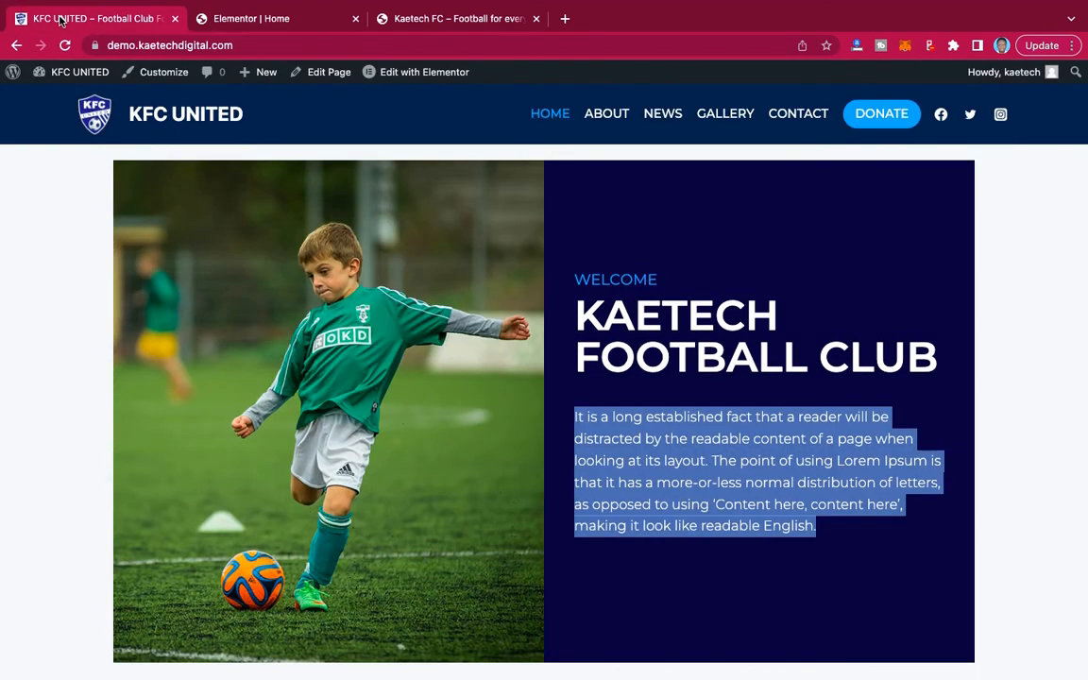
# Unlink the WELCOME heading's margin values, set its bottom margin to -10 px, and preview the welcome section at full width.
pyautogui.click(272, 19)
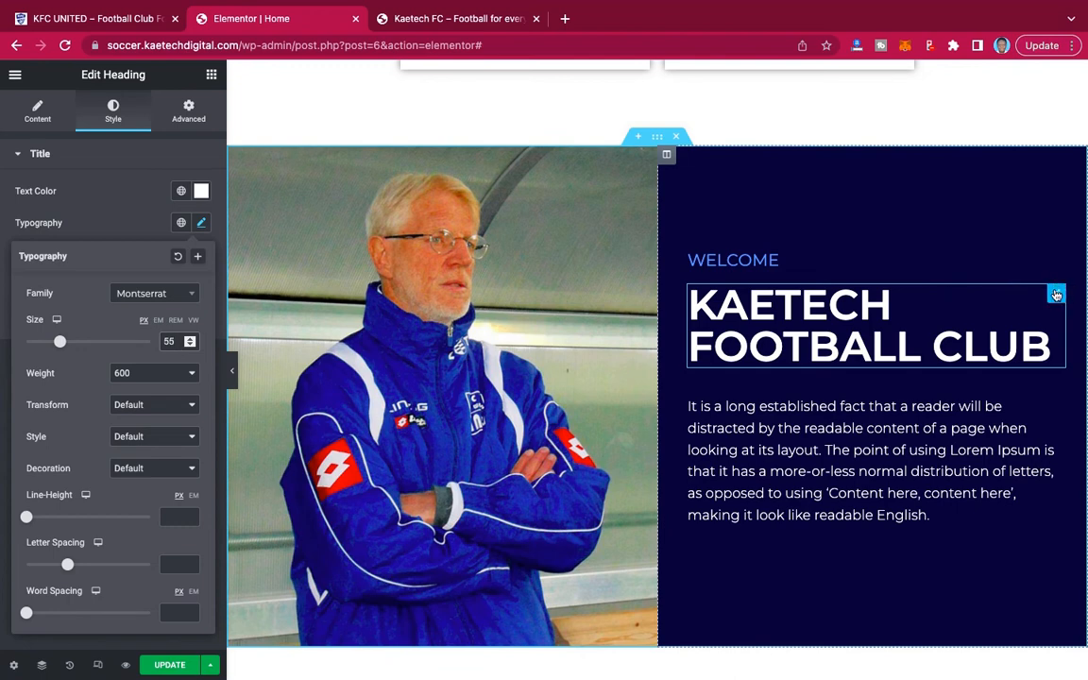
pyautogui.click(1056, 292)
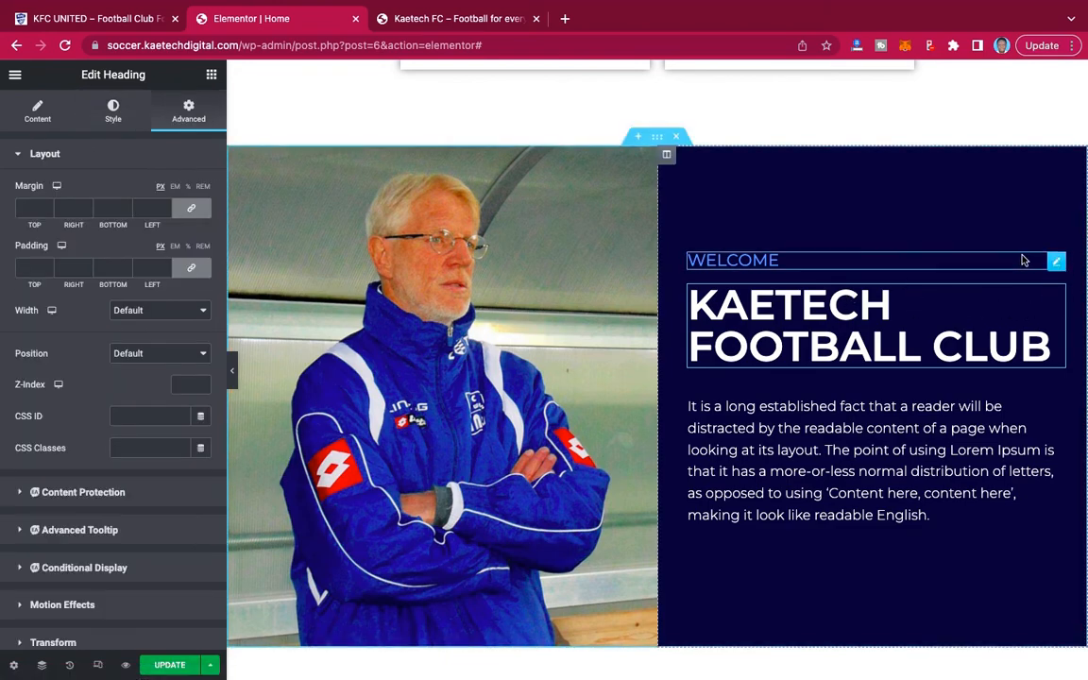
pyautogui.click(1054, 264)
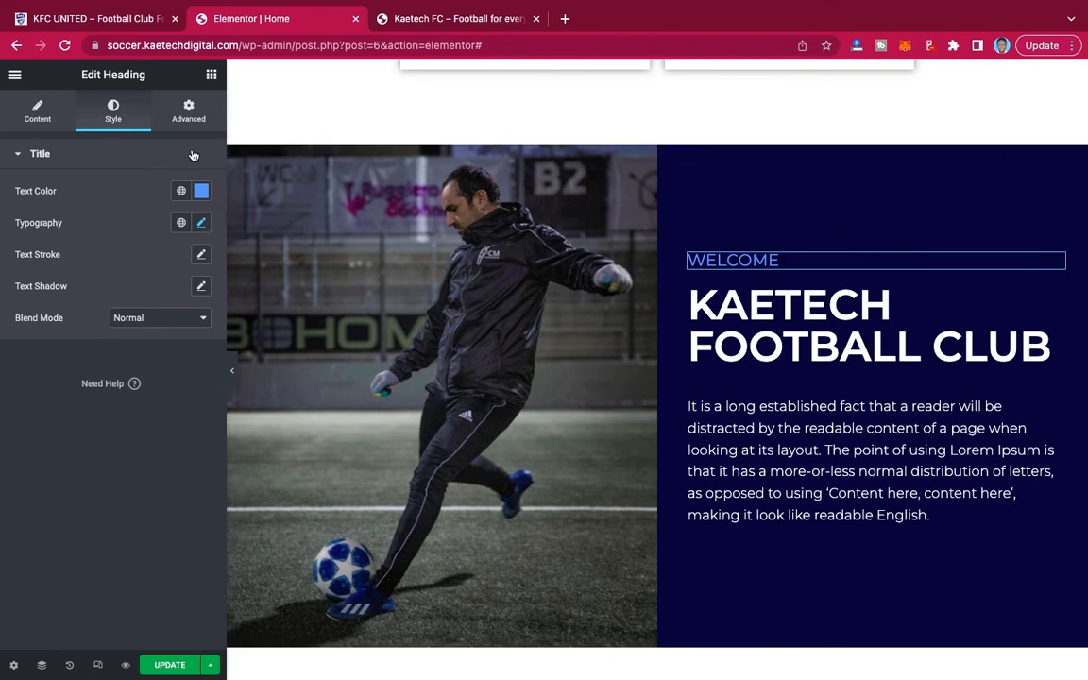
pyautogui.click(187, 112)
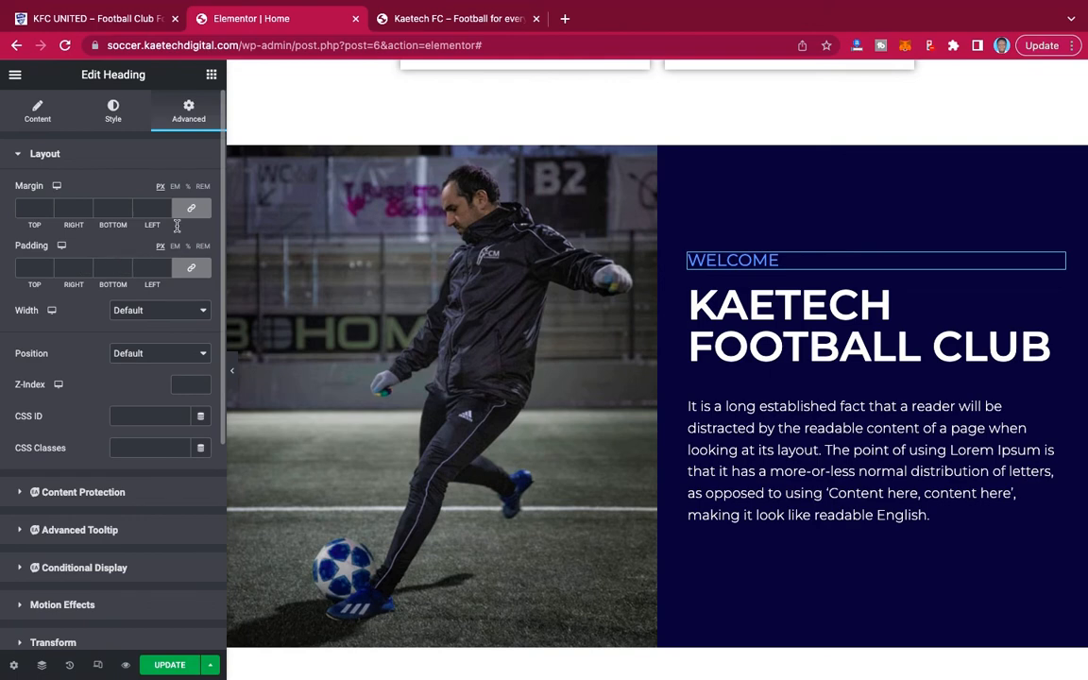
pyautogui.click(191, 208)
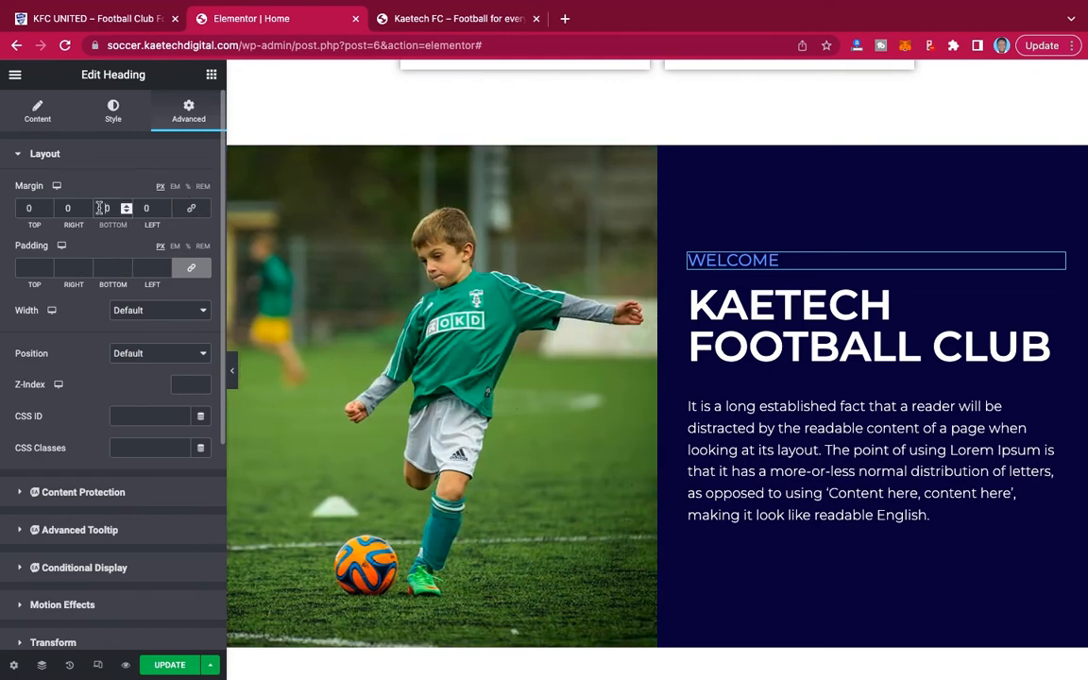
pyautogui.write('-1')
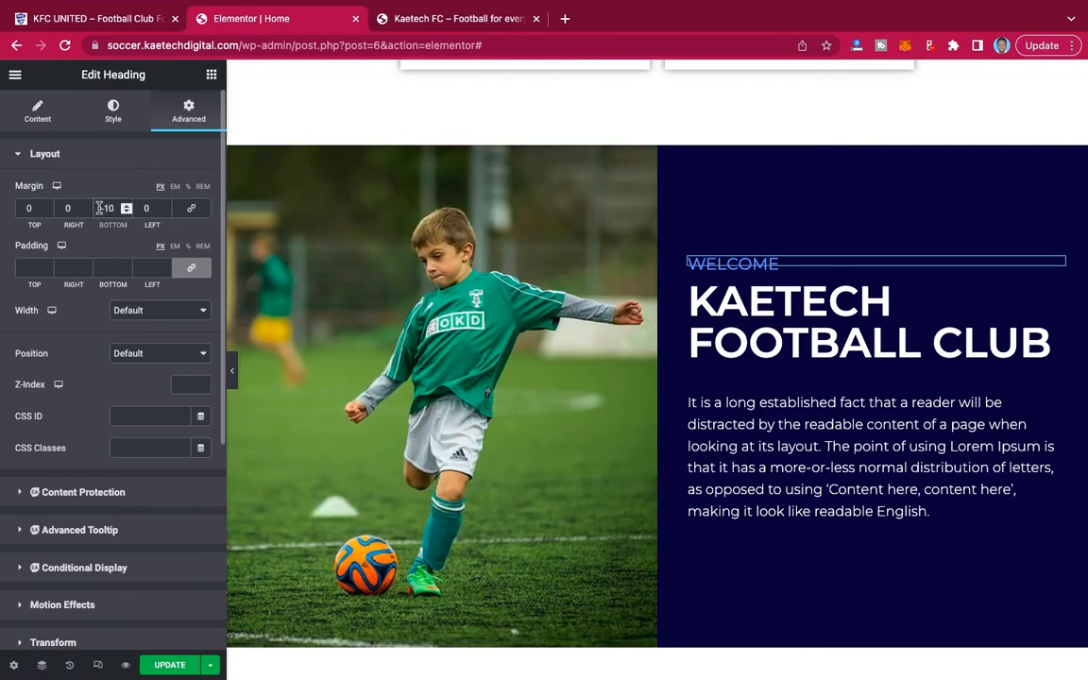
pyautogui.click(233, 378)
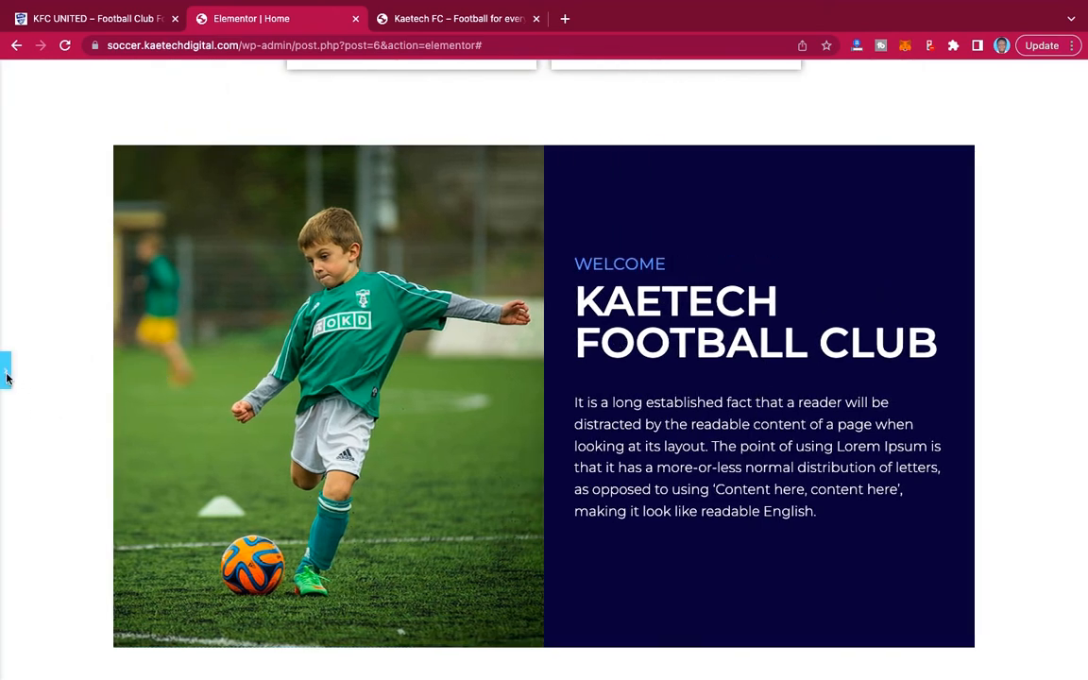
pyautogui.click(6, 378)
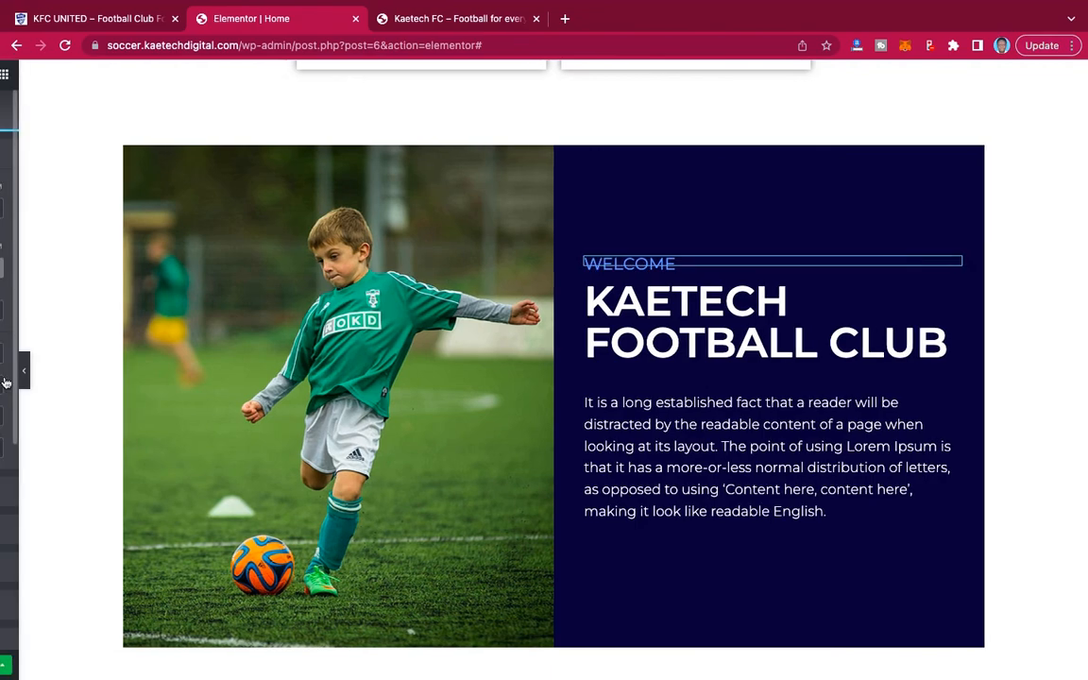
# Check the demo site's WHAT WE DO? section and copy the WELCOME heading widget on the Home page.
pyautogui.scroll(-3, 798, 405)
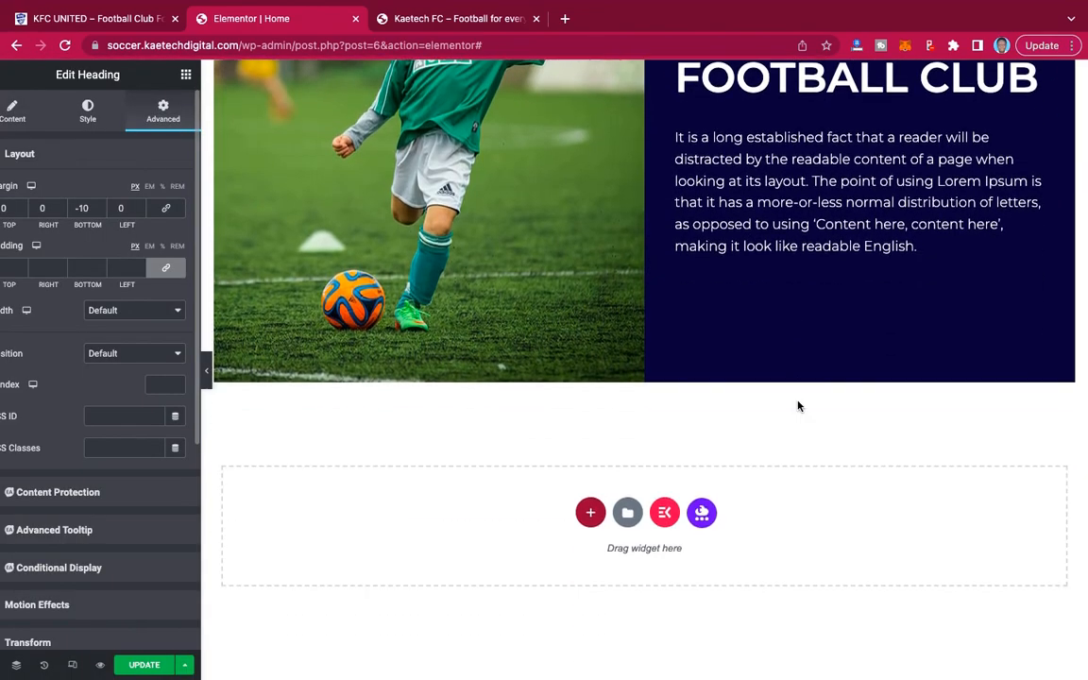
pyautogui.scroll(2, 797, 403)
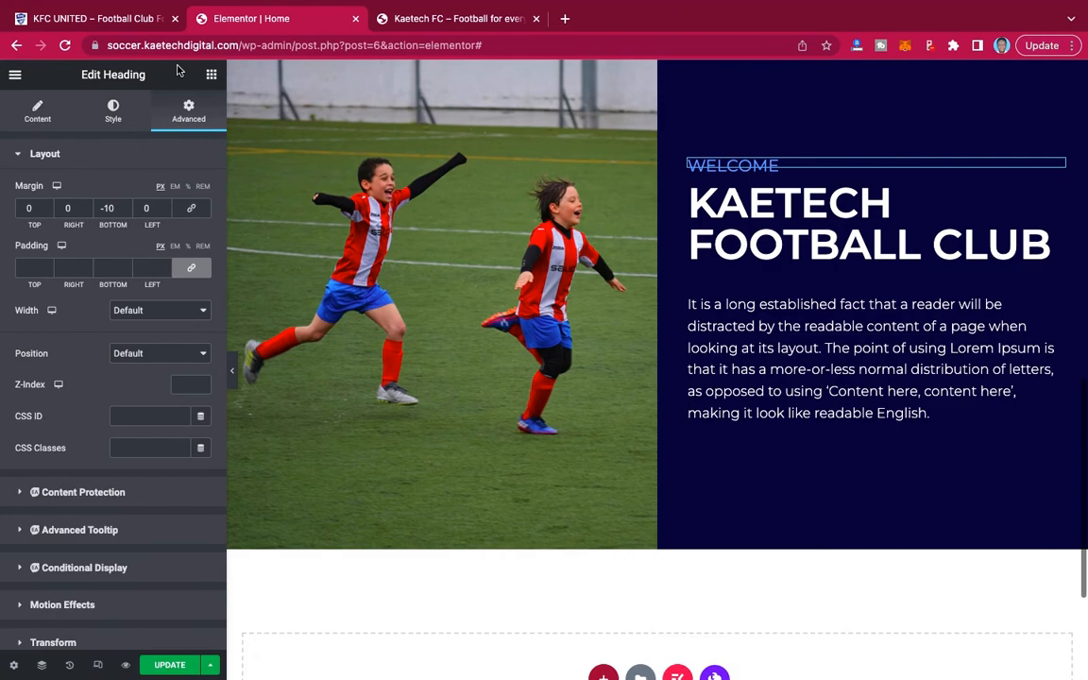
pyautogui.click(116, 19)
pyautogui.scroll(-3, 611, 295)
pyautogui.scroll(-2, 611, 297)
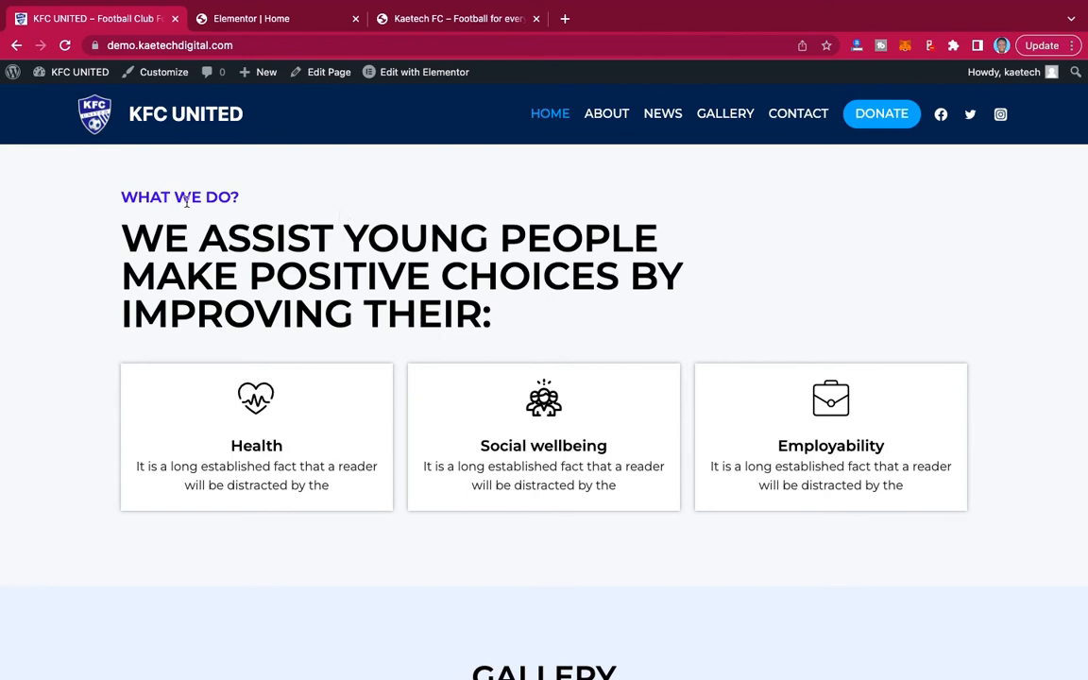
pyautogui.moveTo(227, 4)
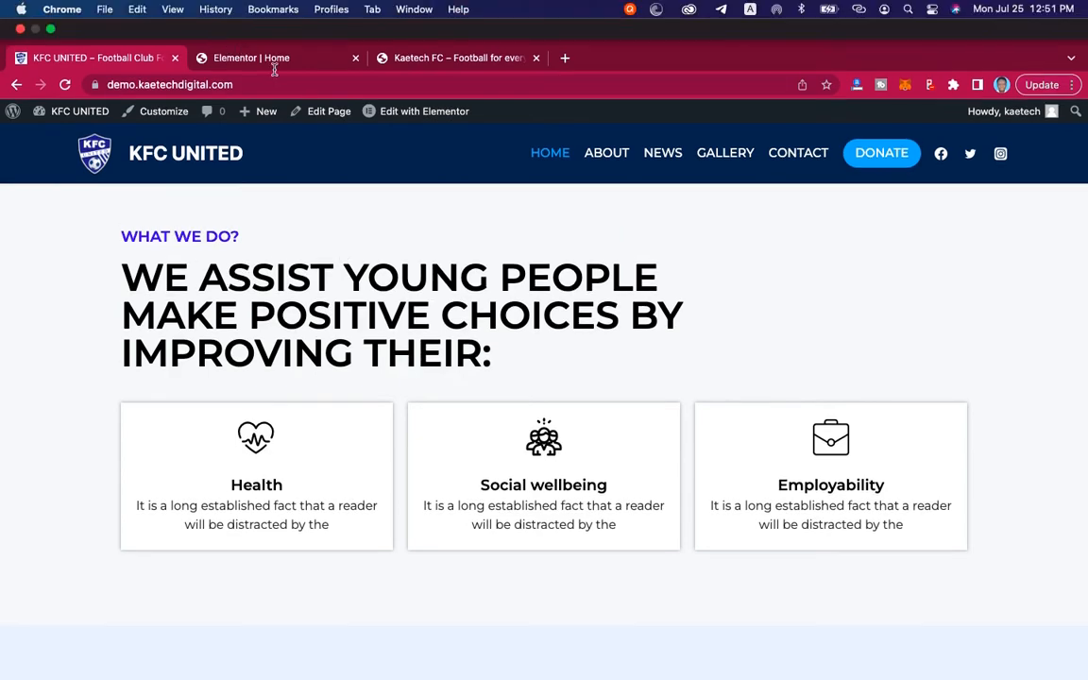
pyautogui.click(273, 58)
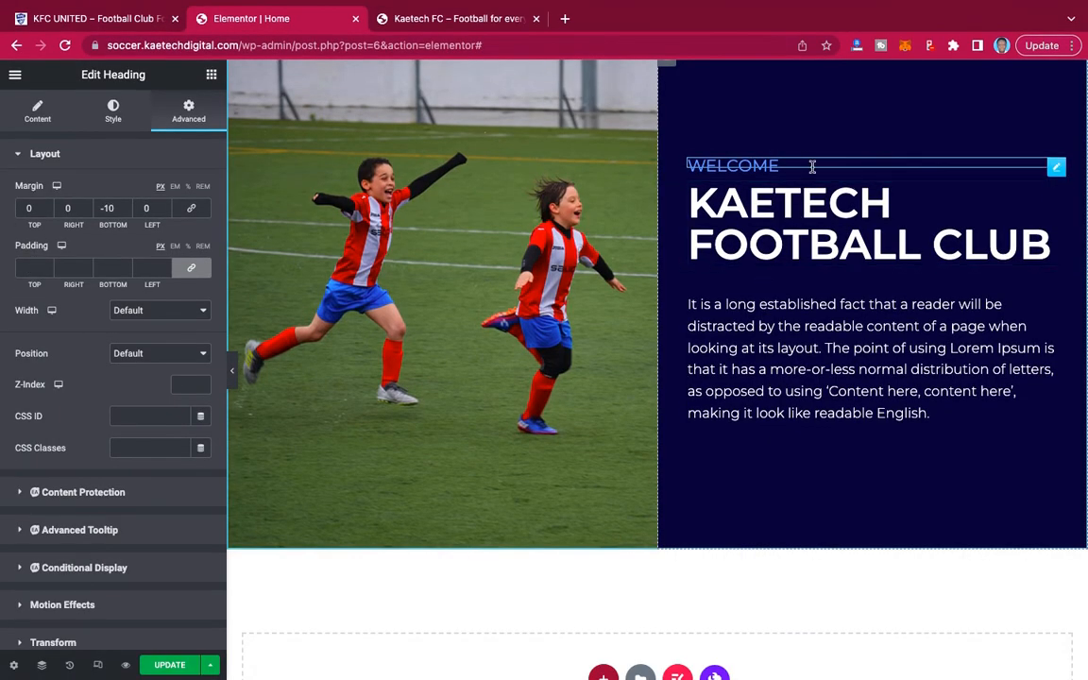
pyautogui.rightClick(1054, 167)
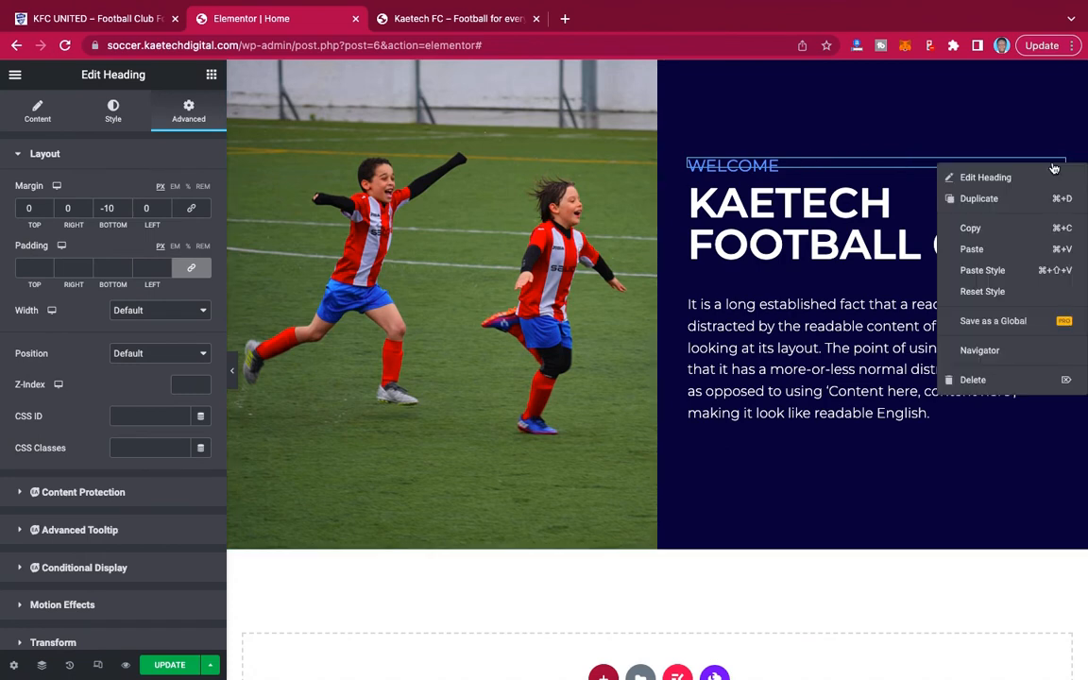
pyautogui.click(988, 236)
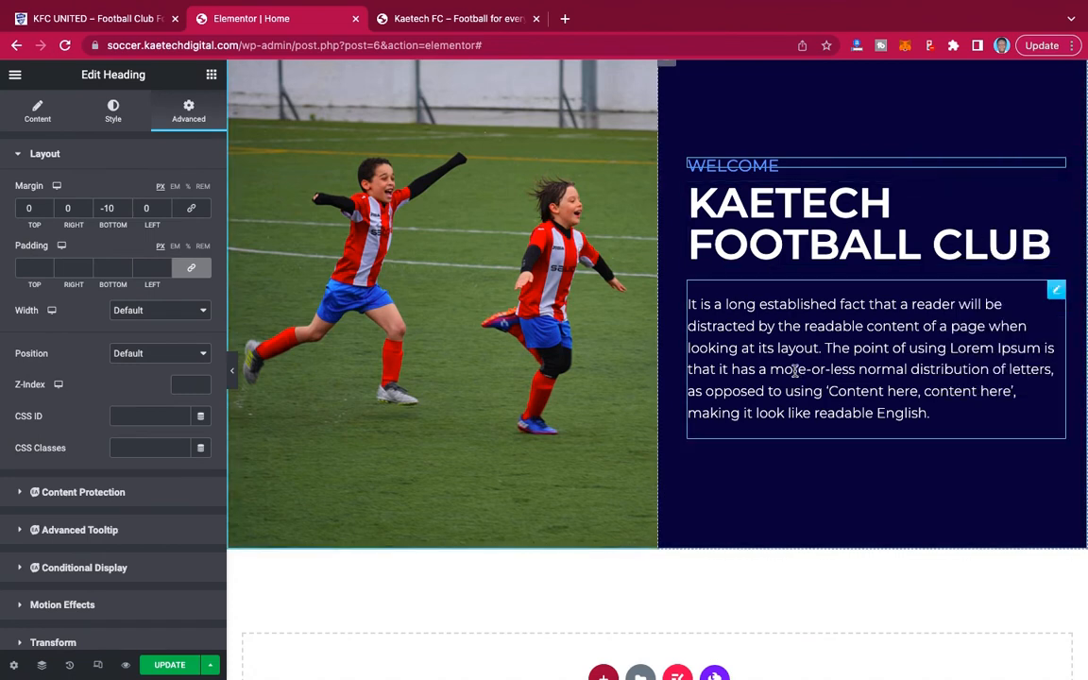
# Add a single-column section below the welcome section and paste the copied heading into it.
pyautogui.scroll(-5, 794, 371)
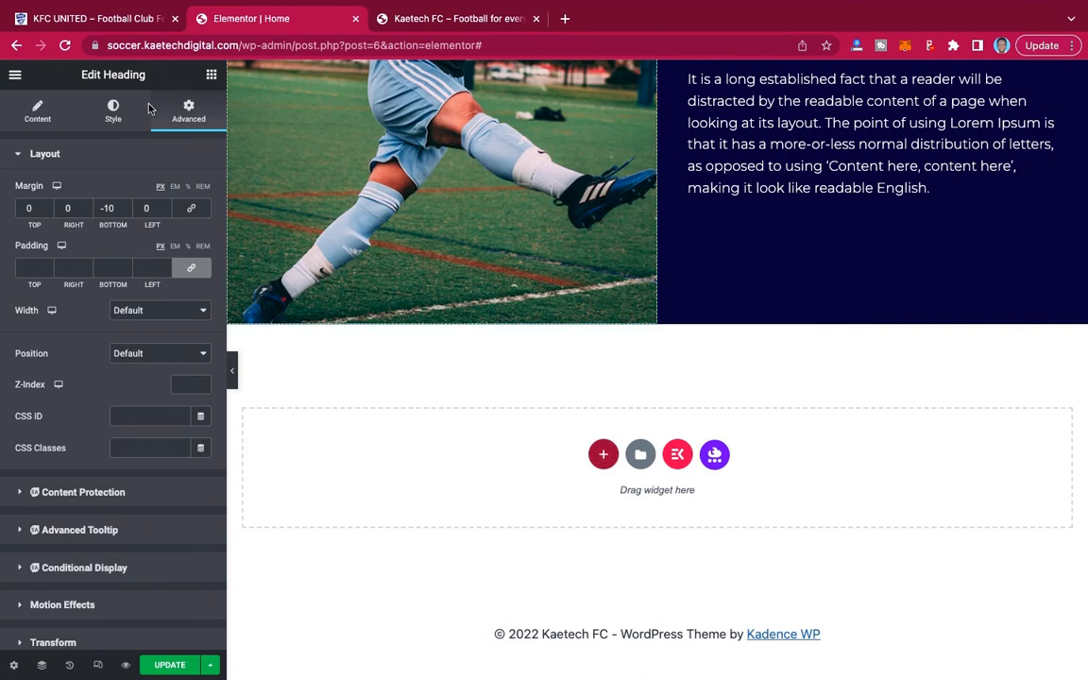
pyautogui.click(106, 25)
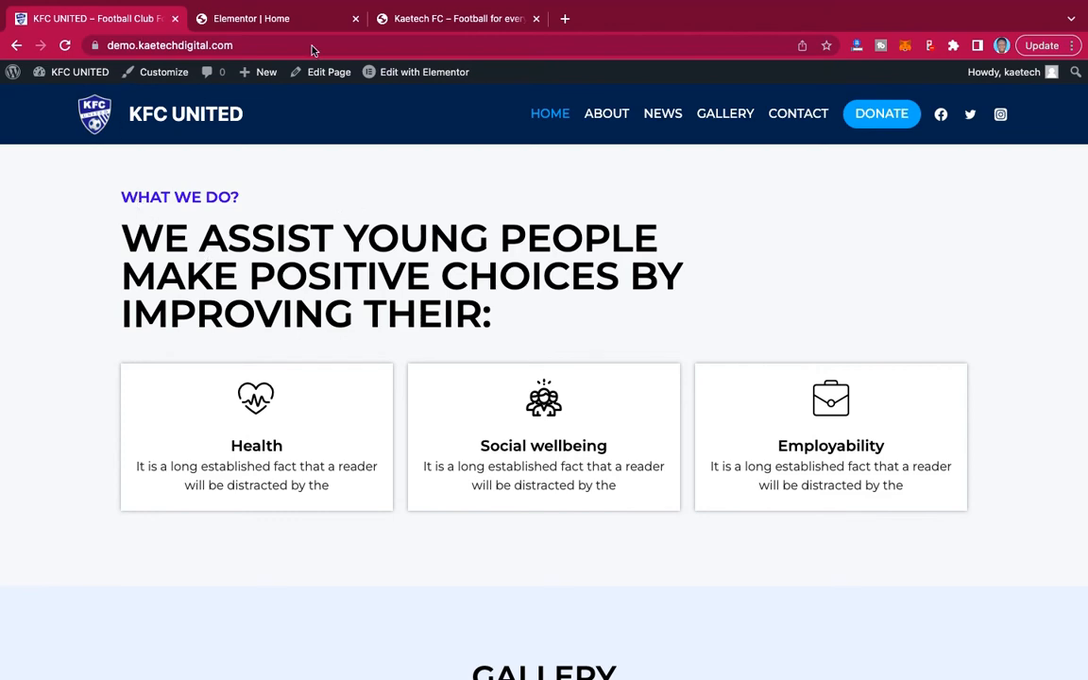
pyautogui.click(283, 18)
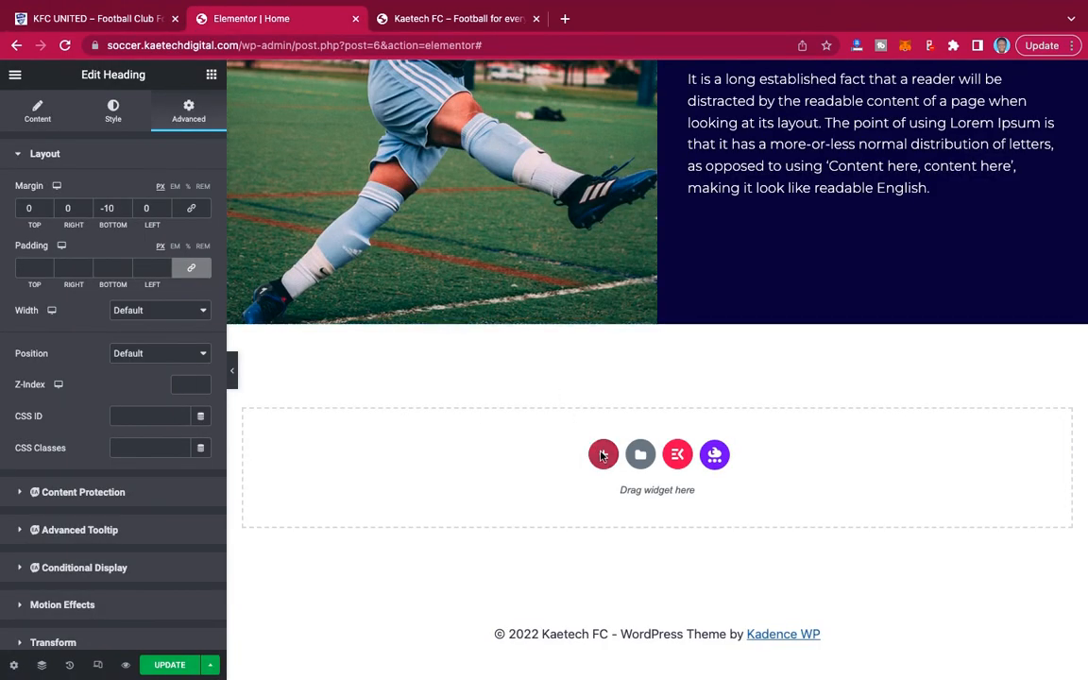
pyautogui.click(603, 454)
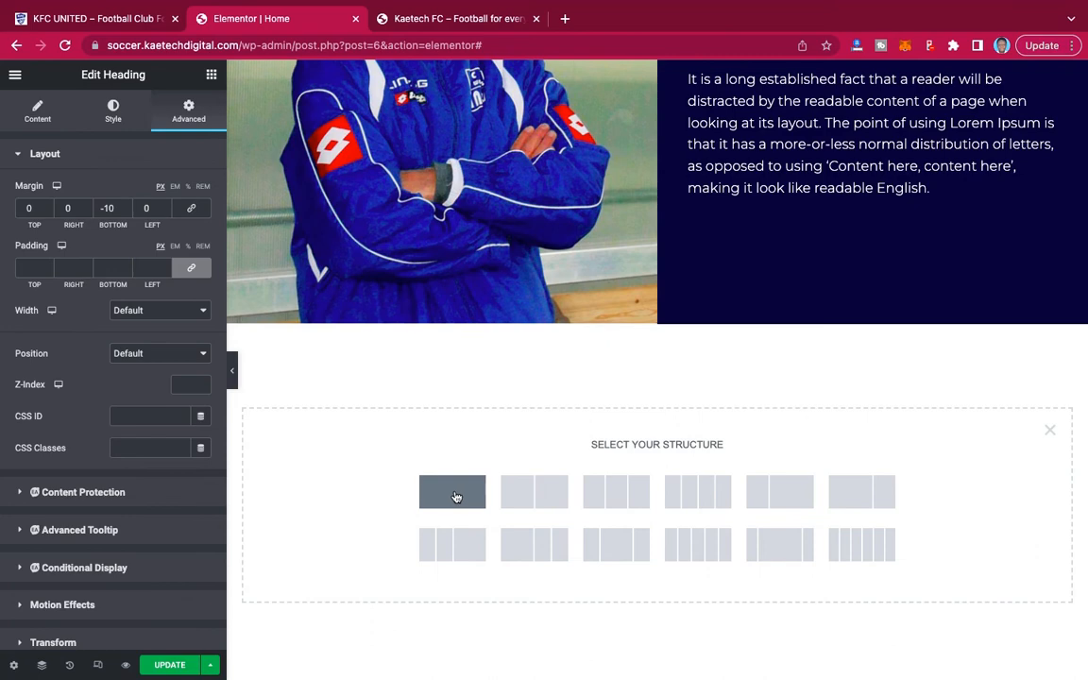
pyautogui.click(454, 497)
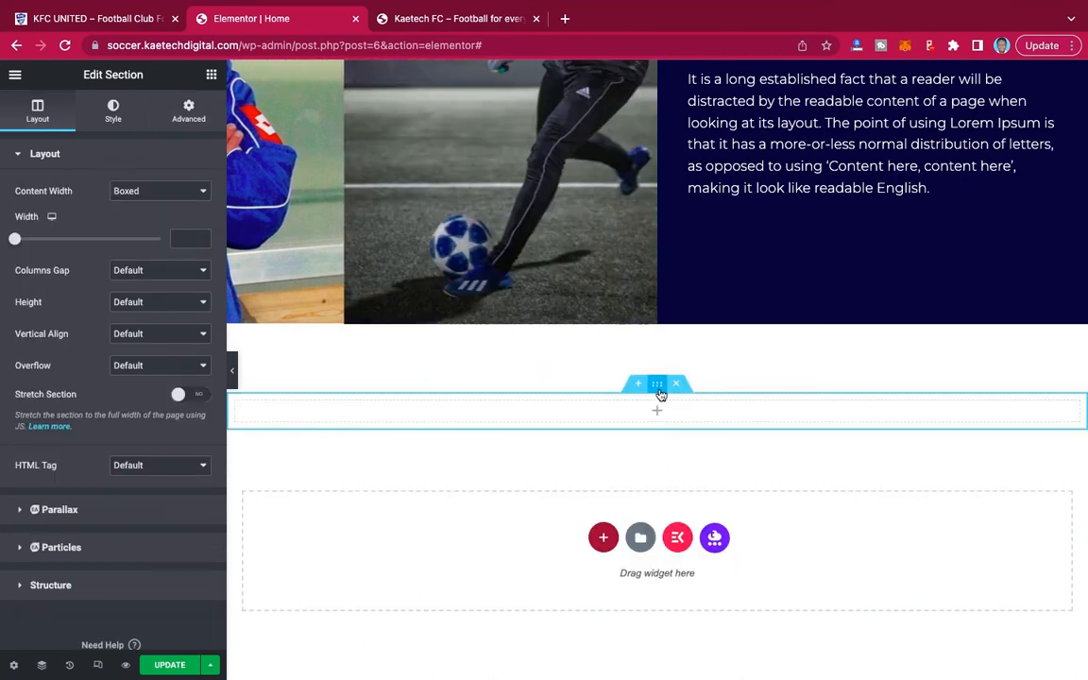
pyautogui.rightClick(579, 415)
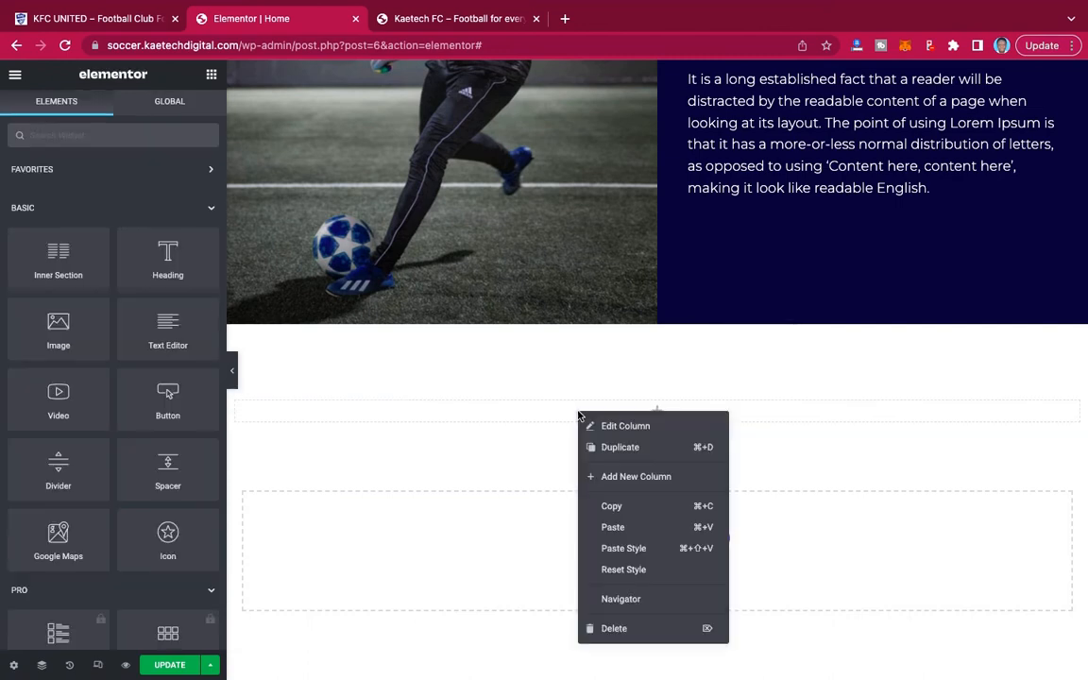
pyautogui.click(615, 530)
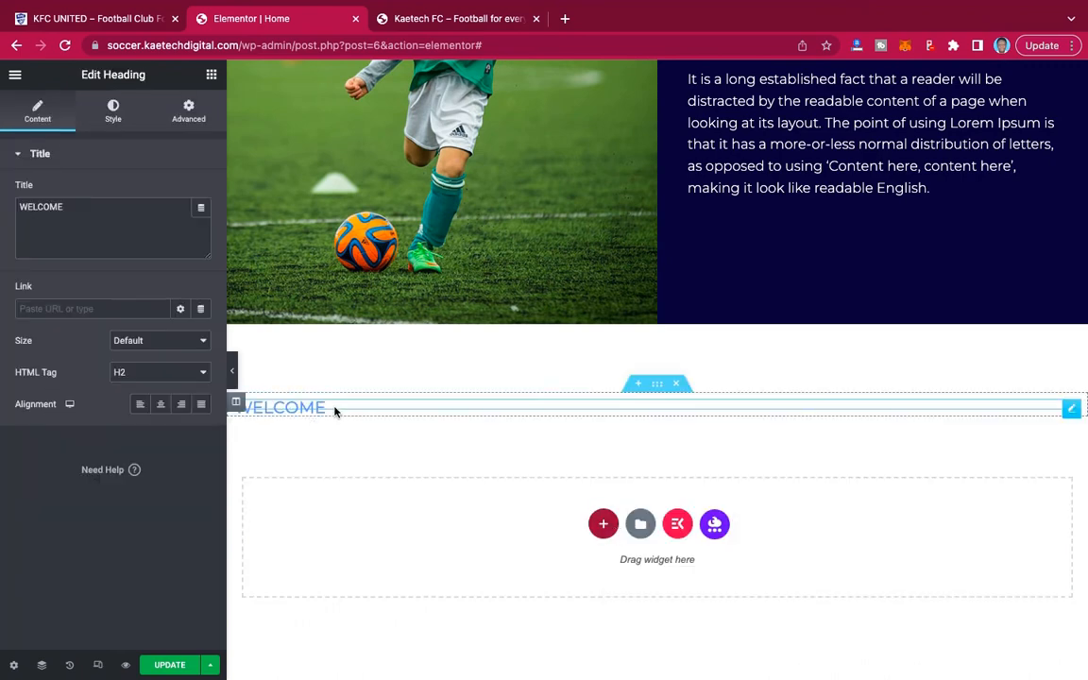
# Set the pasted WELCOME heading's bottom margin to 0 px.
pyautogui.click(189, 110)
pyautogui.doubleClick(105, 205)
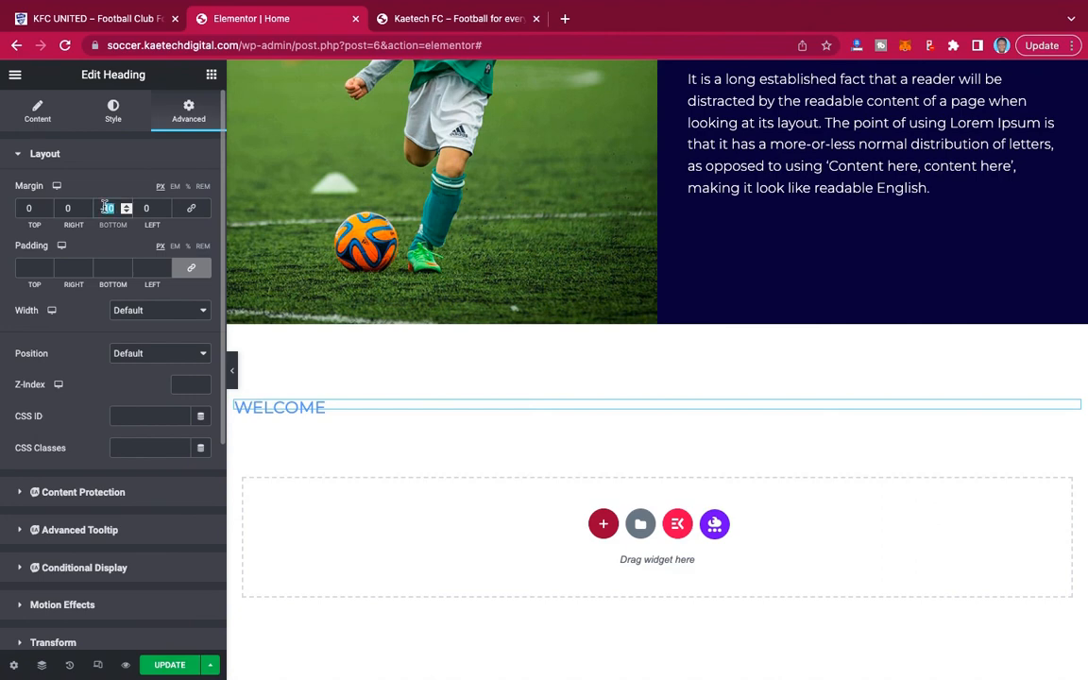
pyautogui.write('0')
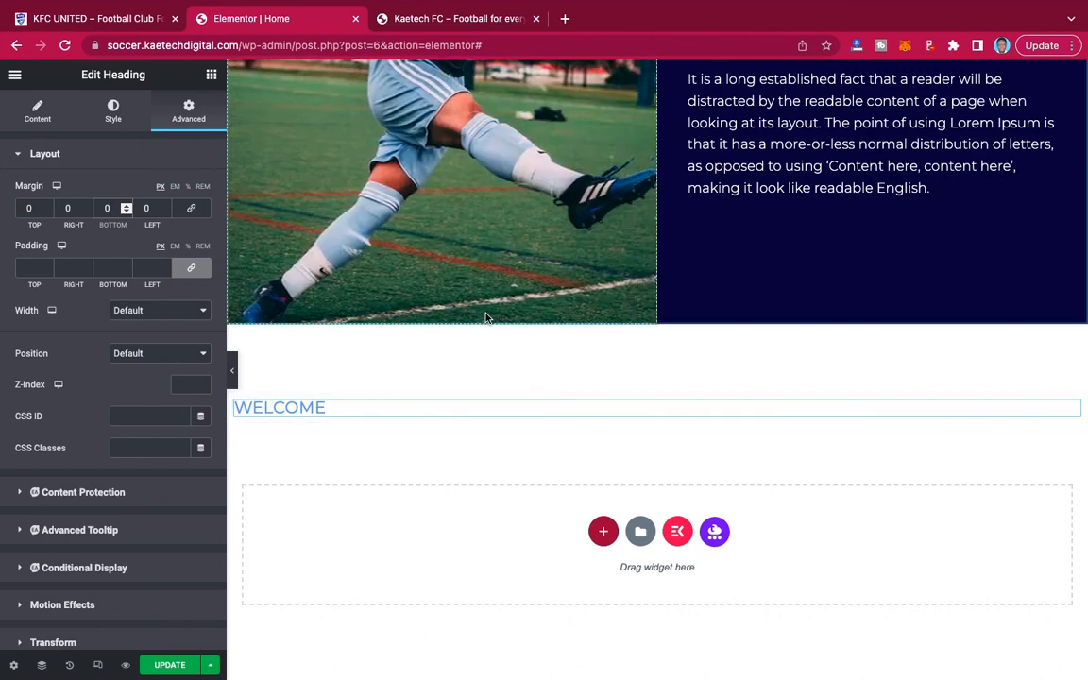
# Copy the demo site's WHAT WE DO? text and replace the pasted heading's title with it.
pyautogui.click(130, 22)
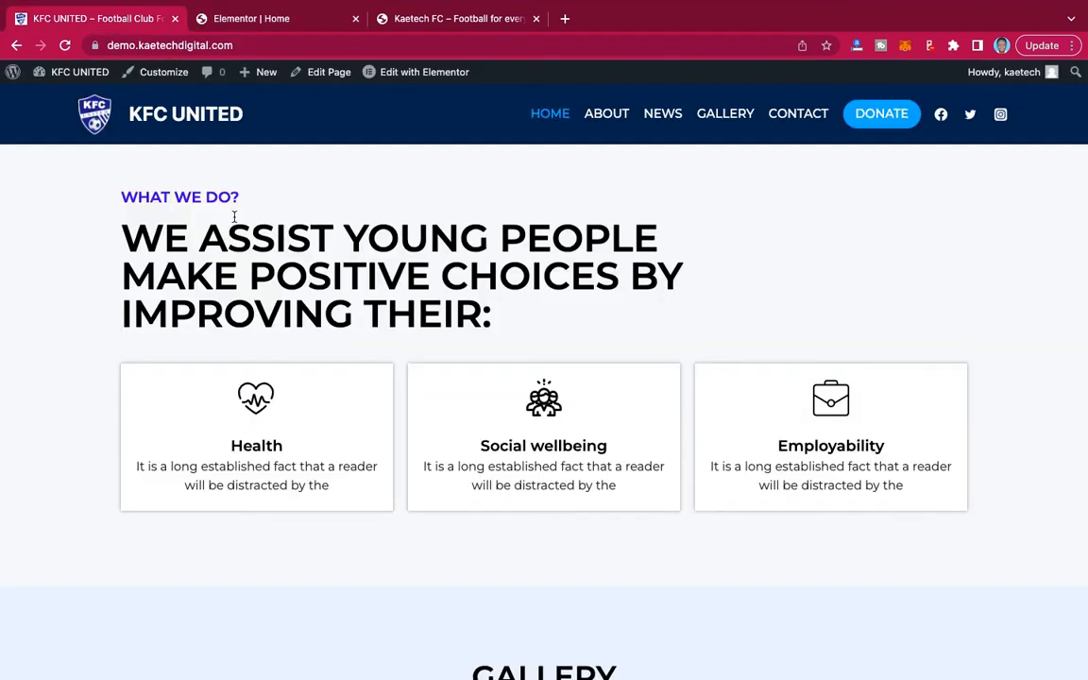
pyautogui.moveTo(241, 201); pyautogui.dragTo(97, 199)
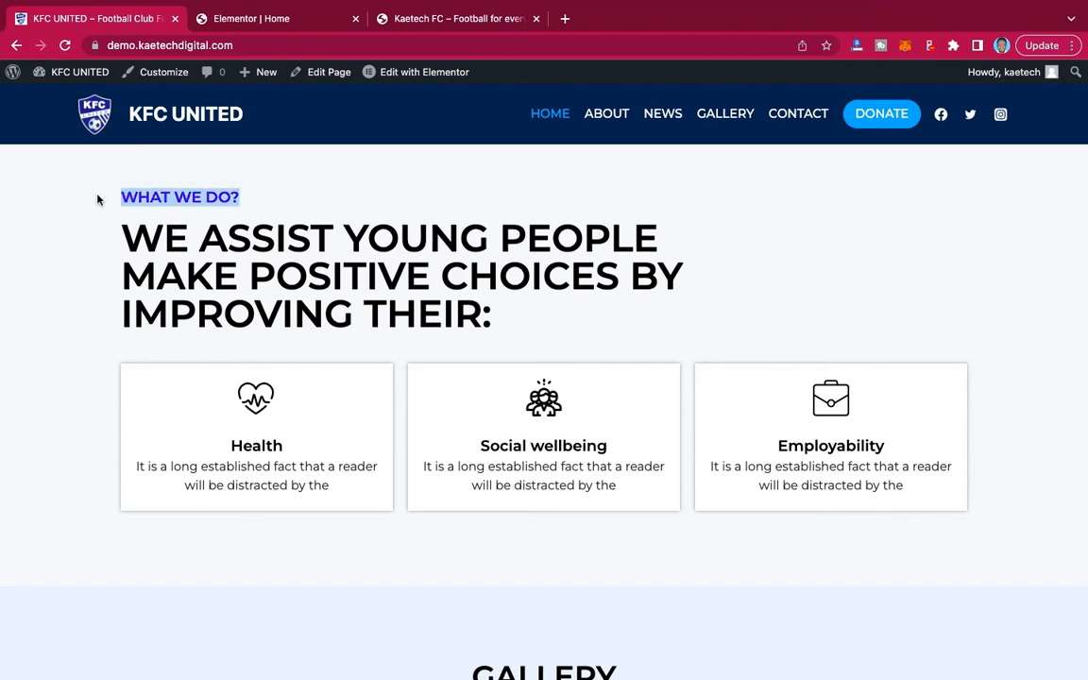
pyautogui.click(271, 20)
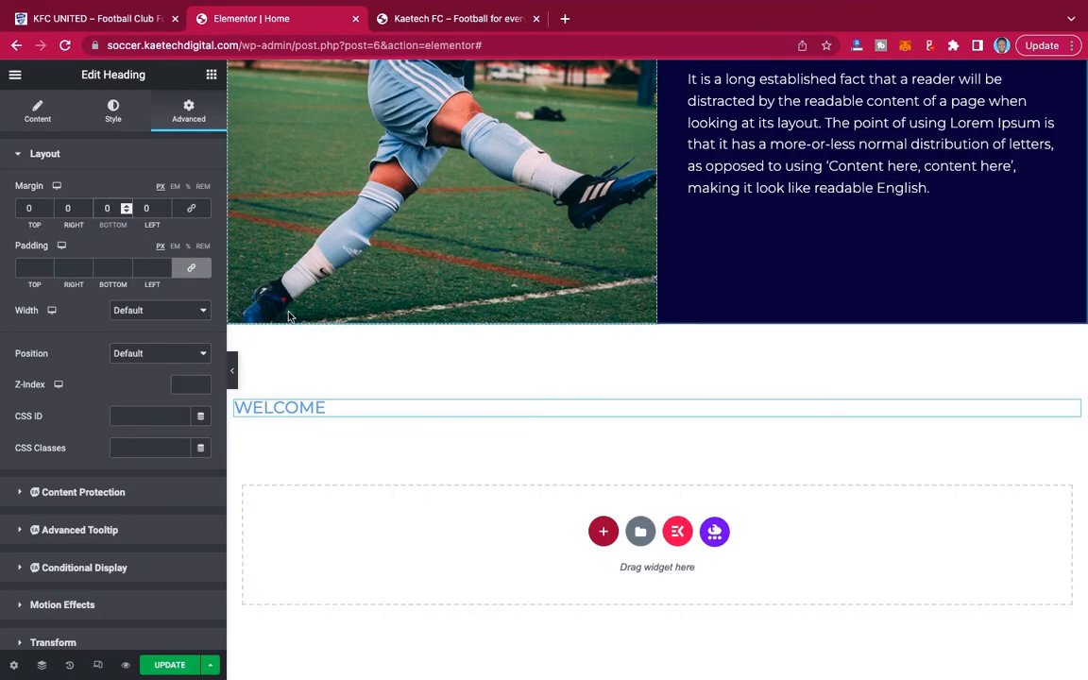
pyautogui.click(37, 108)
pyautogui.moveTo(62, 207); pyautogui.dragTo(3, 207)
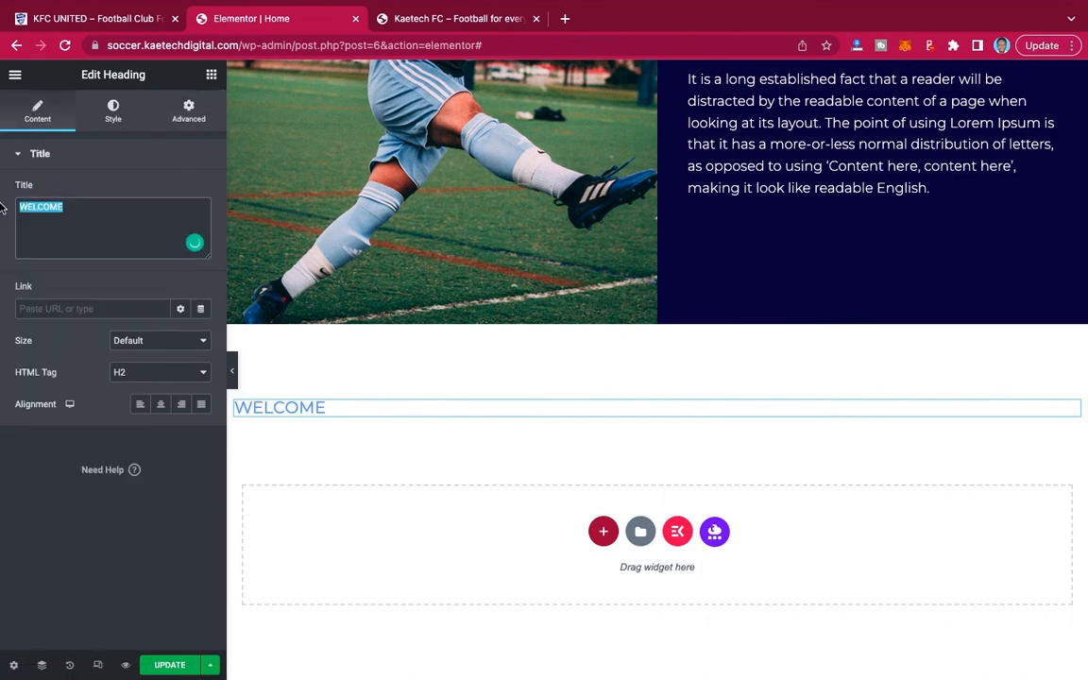
pyautogui.write('WHAT WE DO?')
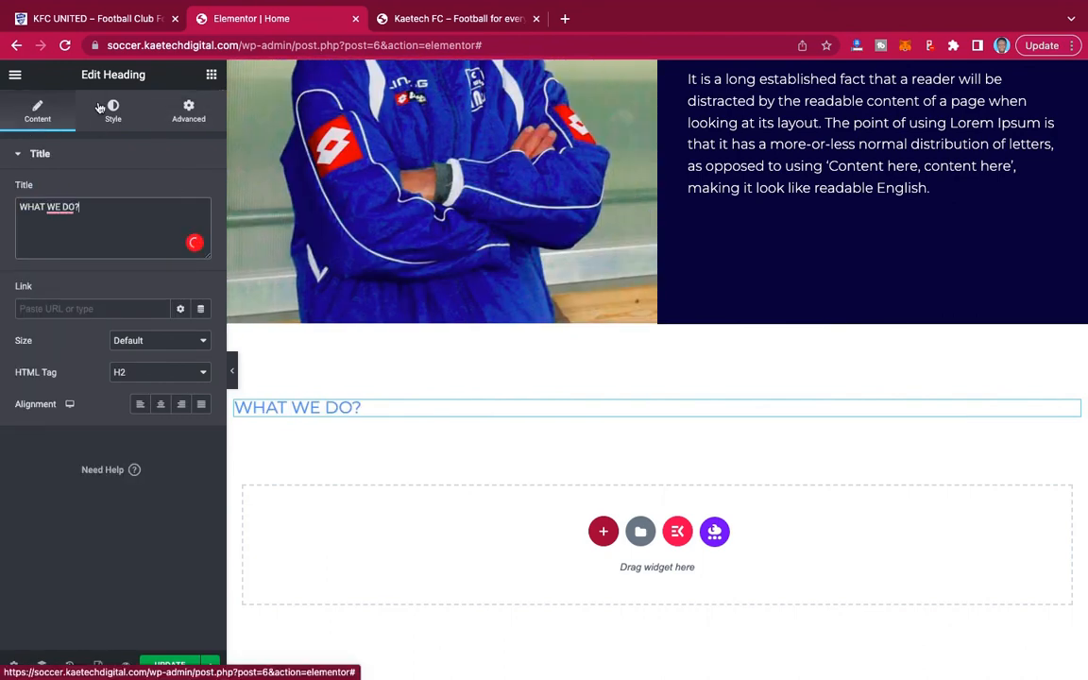
# Change the WHAT WE DO? heading's text color to a darker, more saturated blue.
pyautogui.click(106, 115)
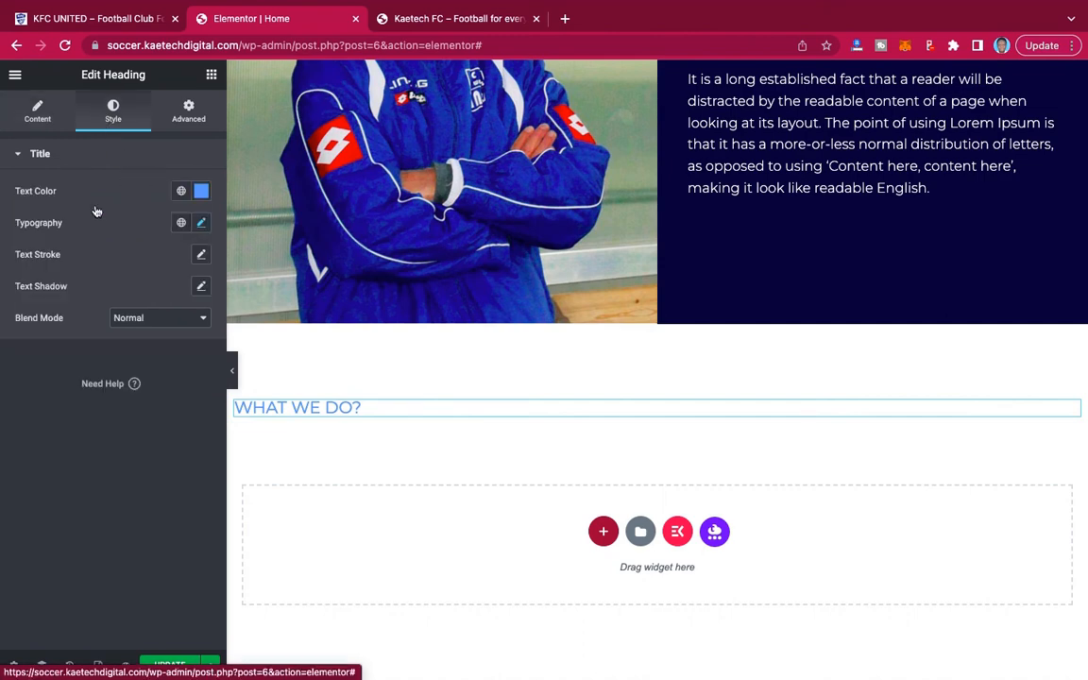
pyautogui.click(200, 191)
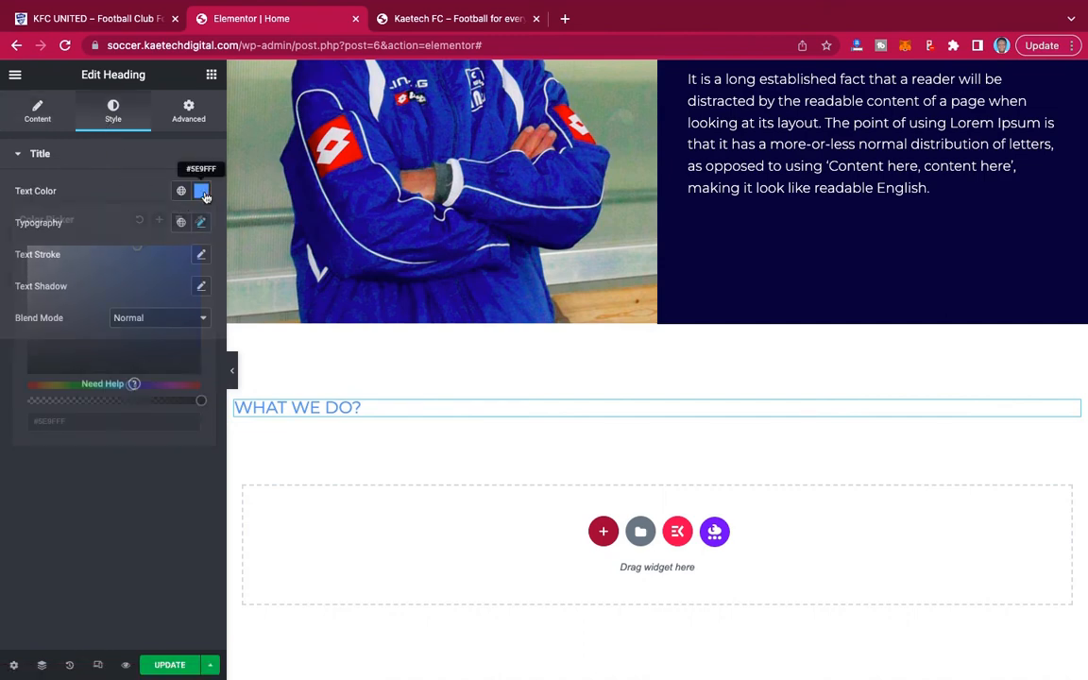
pyautogui.click(171, 268)
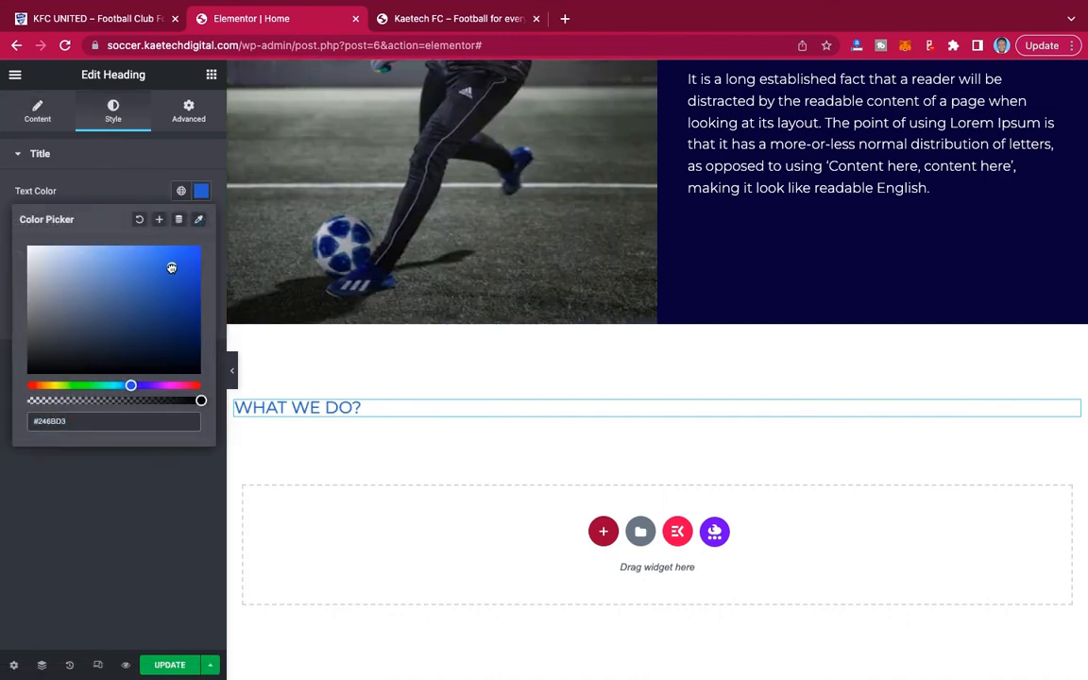
pyautogui.moveTo(171, 268); pyautogui.dragTo(197, 268)
pyautogui.click(101, 156)
pyautogui.click(102, 155)
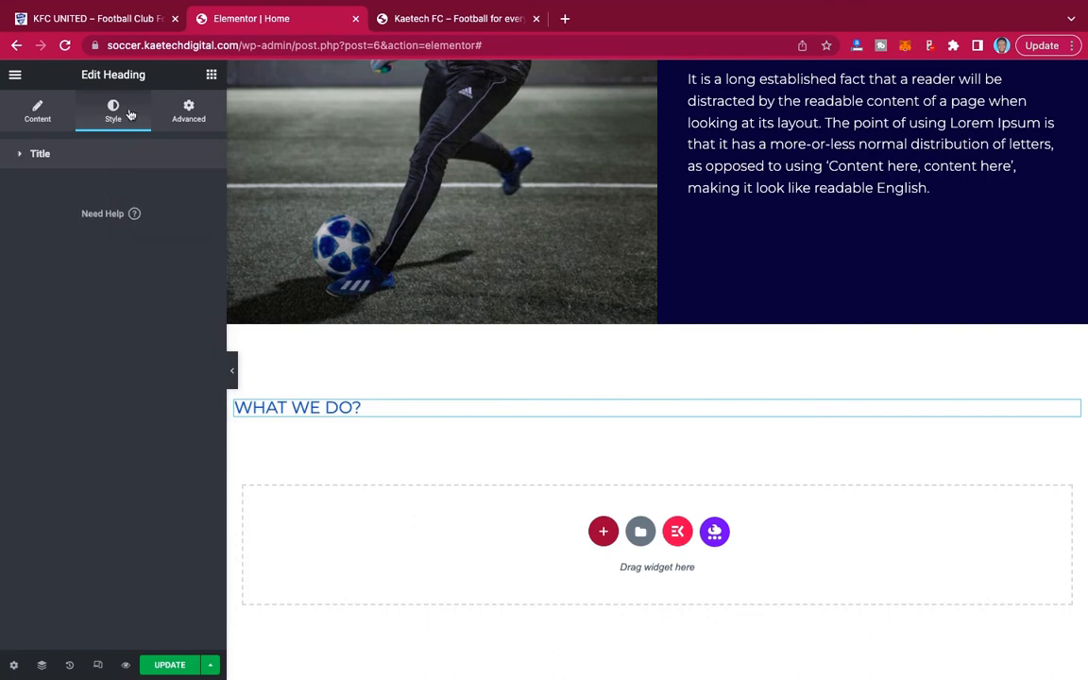
pyautogui.click(63, 155)
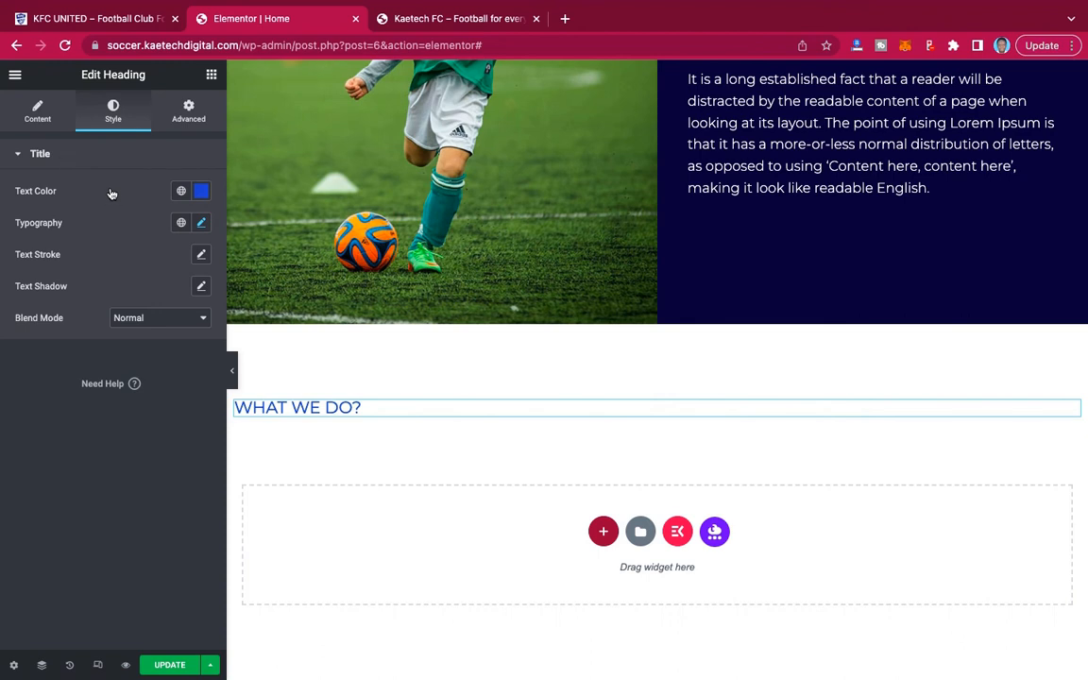
# Set the WHAT WE DO? heading's font weight to 600.
pyautogui.click(201, 223)
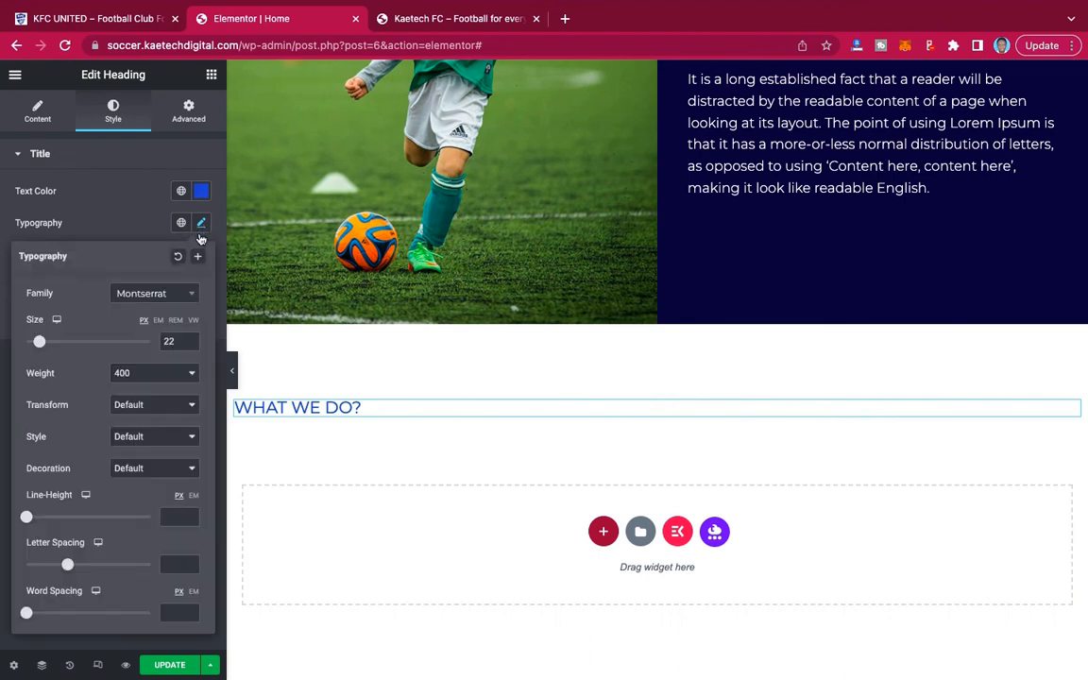
pyautogui.click(160, 375)
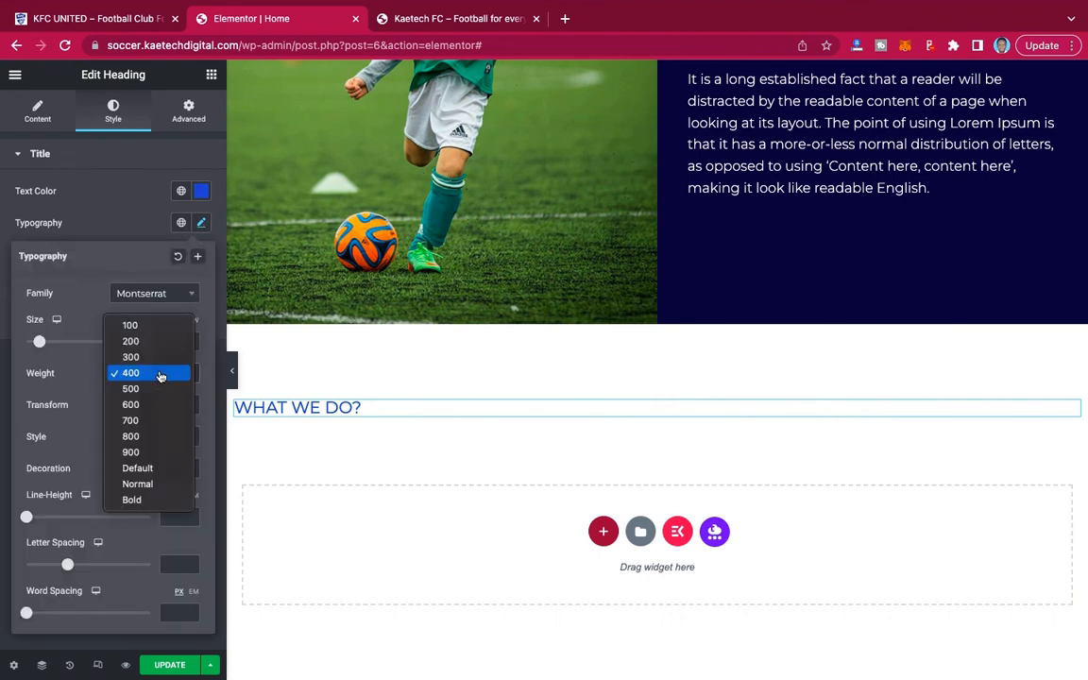
pyautogui.click(151, 389)
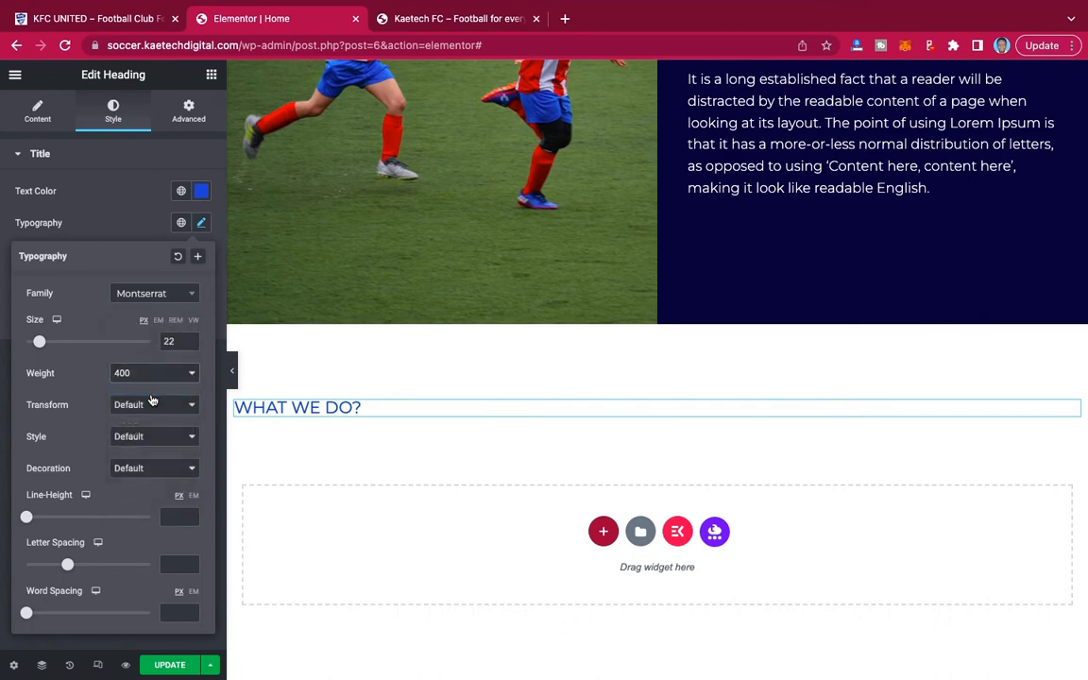
pyautogui.click(155, 372)
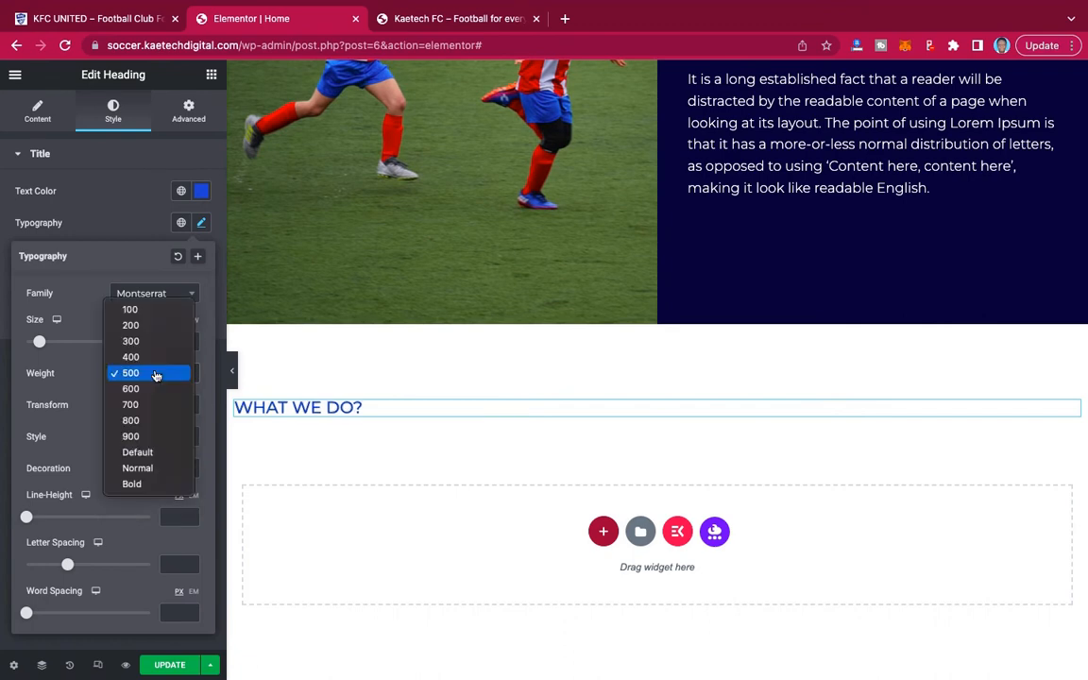
pyautogui.click(156, 390)
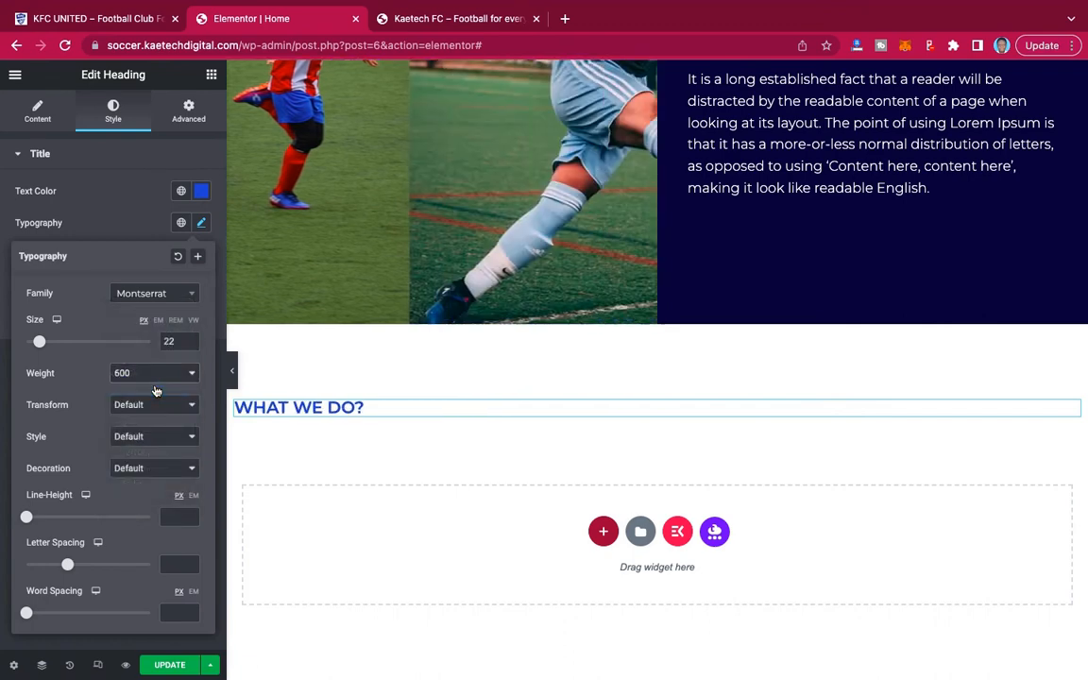
pyautogui.click(133, 223)
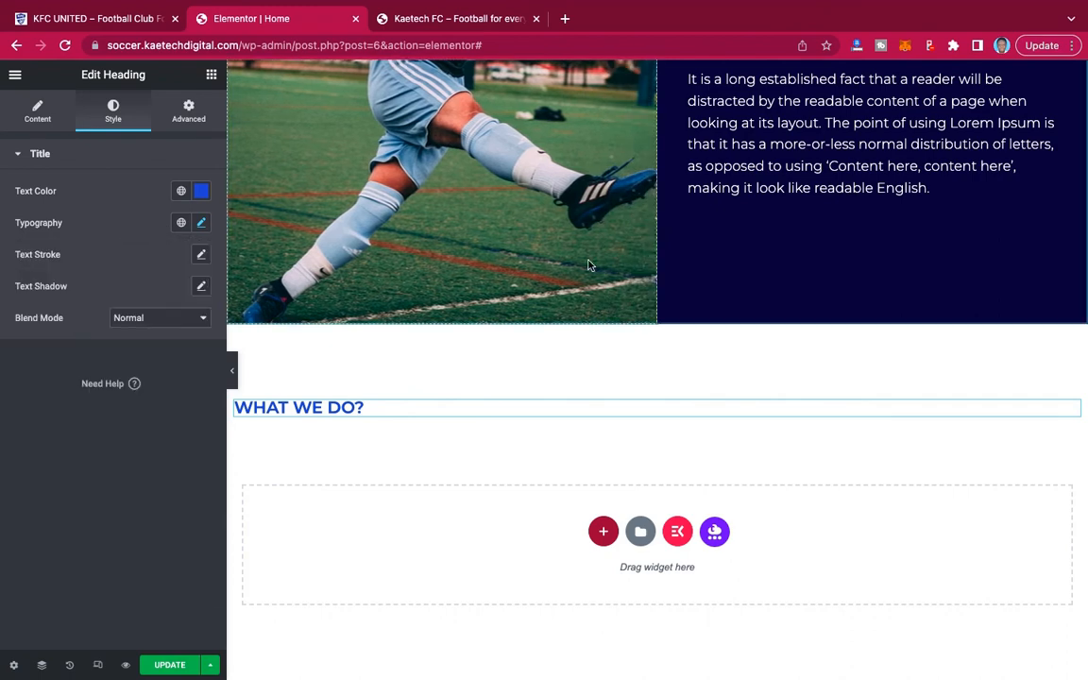
# Copy the demo site's heading text WE ASSIST YOUNG PEOPLE MAKE POSITIVE CHOICES BY IMPROVING THEIR:.
pyautogui.scroll(-1, 793, 288)
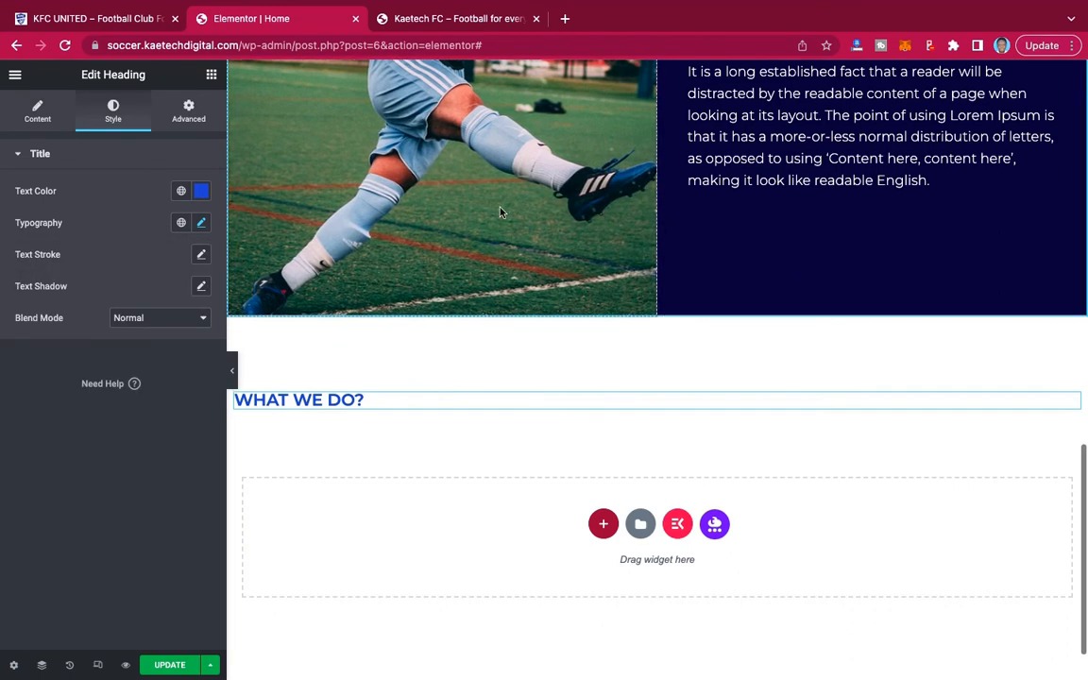
pyautogui.click(128, 23)
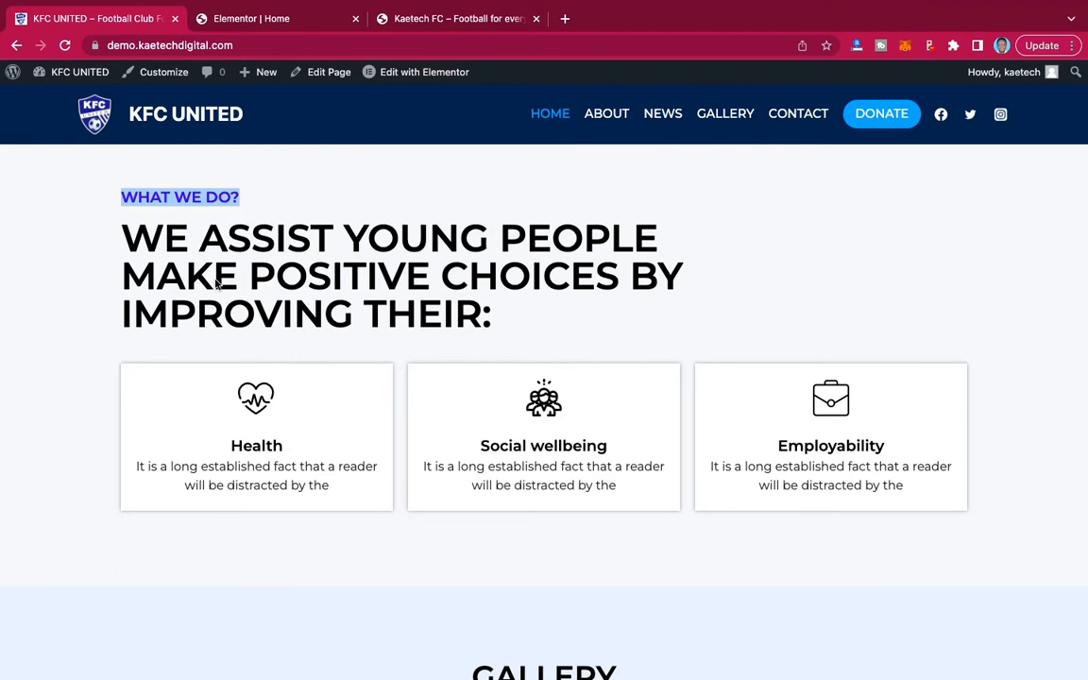
pyautogui.moveTo(117, 247); pyautogui.dragTo(569, 310)
pyautogui.hotkey('ctrl', 'c')
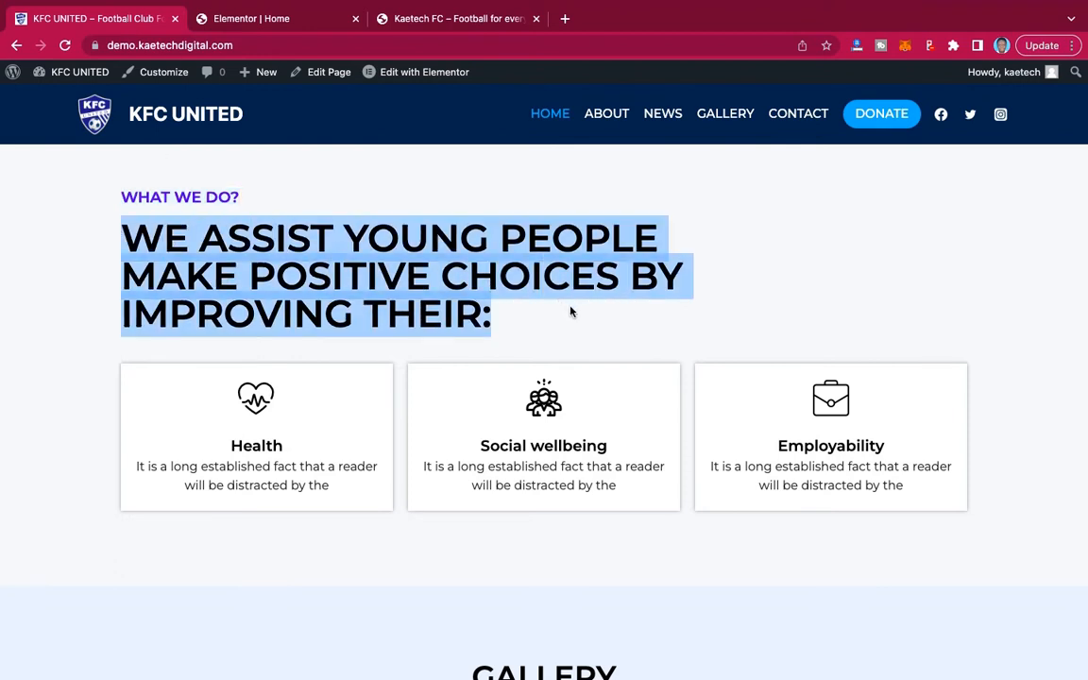
# Return to the Elementor page editor and add a single-column section below the WHAT WE DO? heading.
pyautogui.click(272, 19)
pyautogui.scroll(-1, 550, 401)
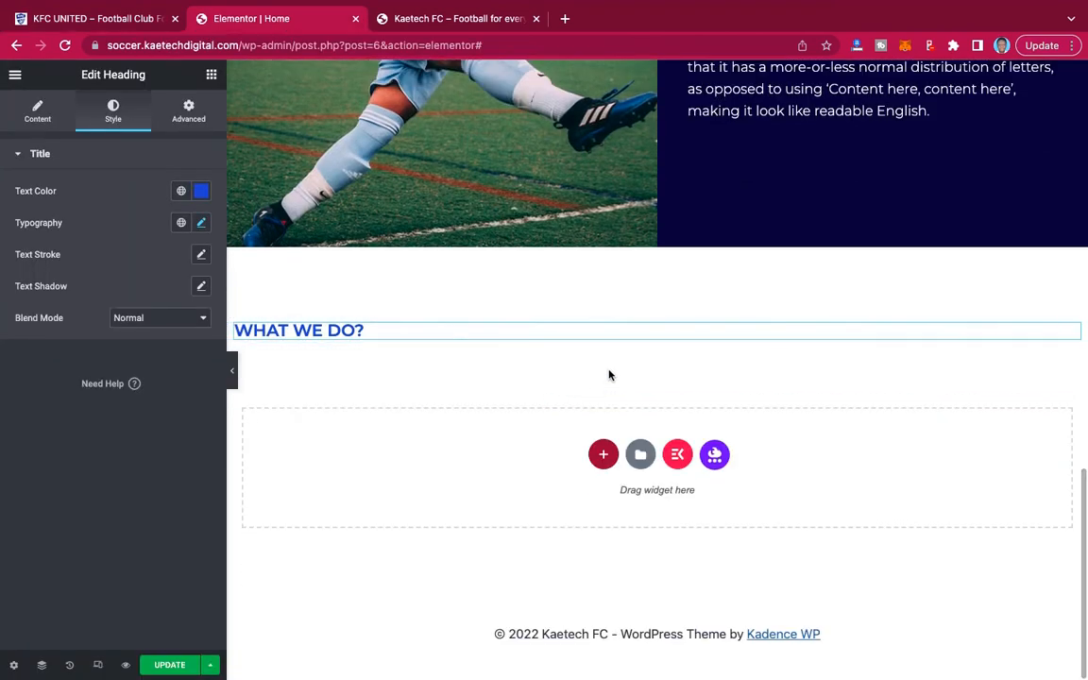
pyautogui.click(603, 456)
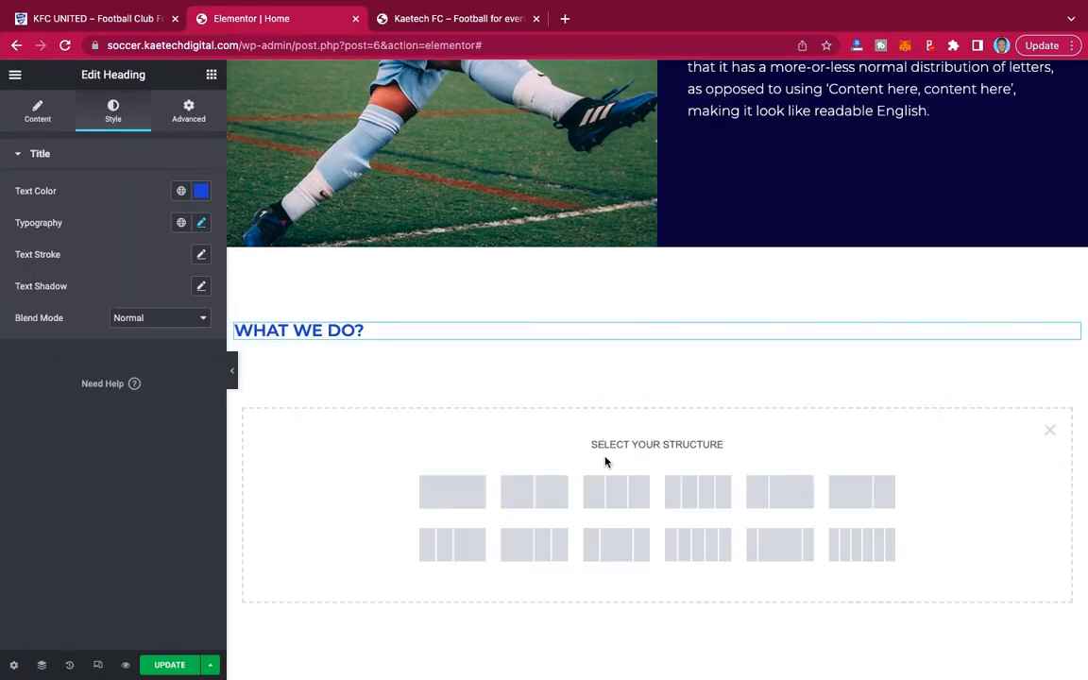
pyautogui.click(452, 492)
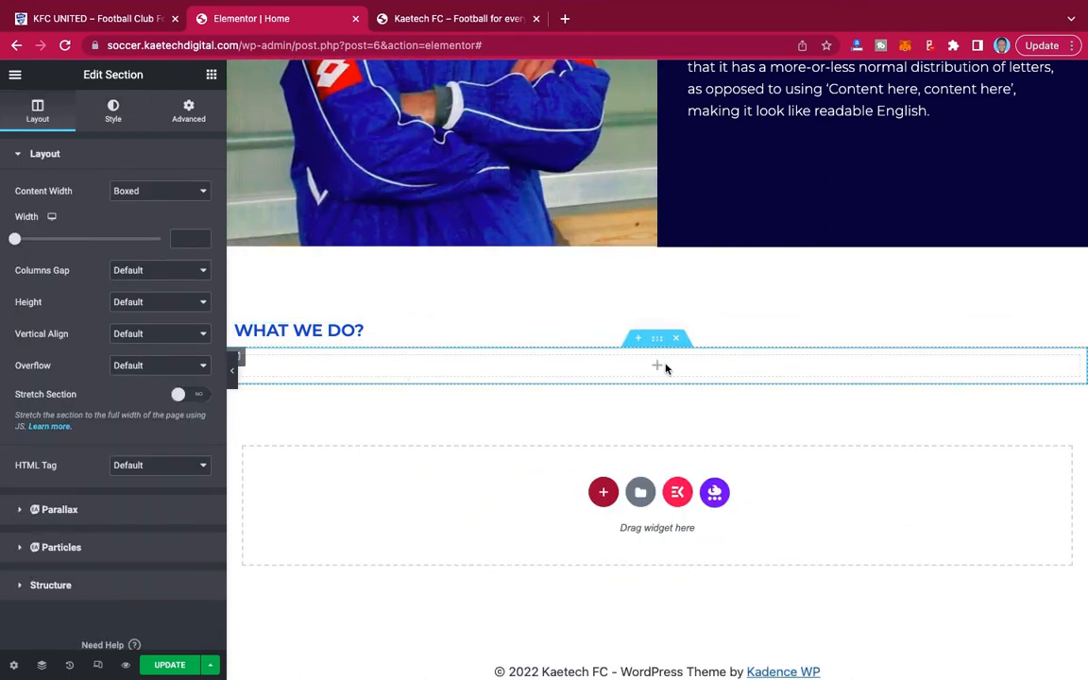
# Add a Heading widget to the new section and replace its placeholder title with the copied demo text.
pyautogui.click(210, 81)
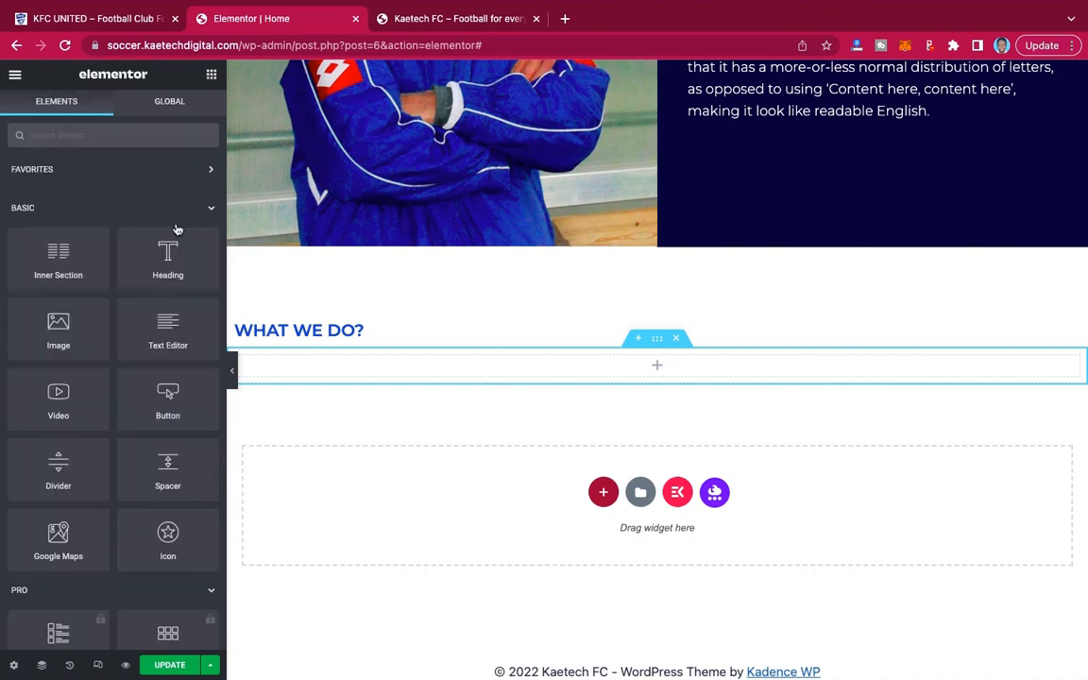
pyautogui.moveTo(550, 355); pyautogui.dragTo(578, 366)
pyautogui.click(134, 231)
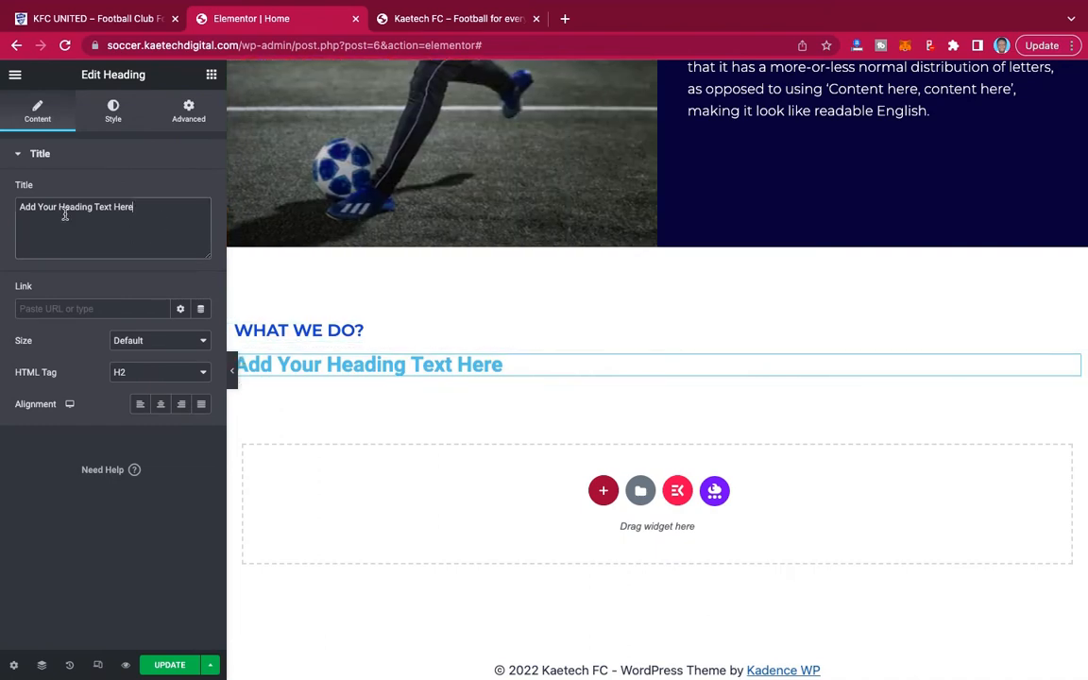
pyautogui.hotkey('ctrl', 'a')
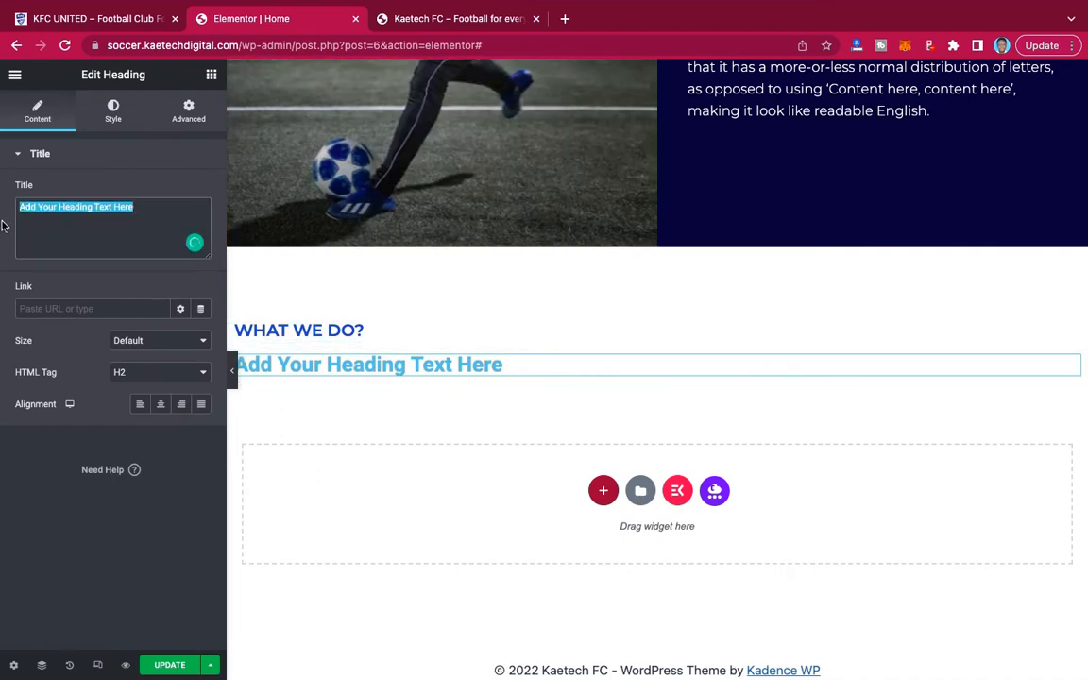
pyautogui.hotkey('ctrl', 'v')
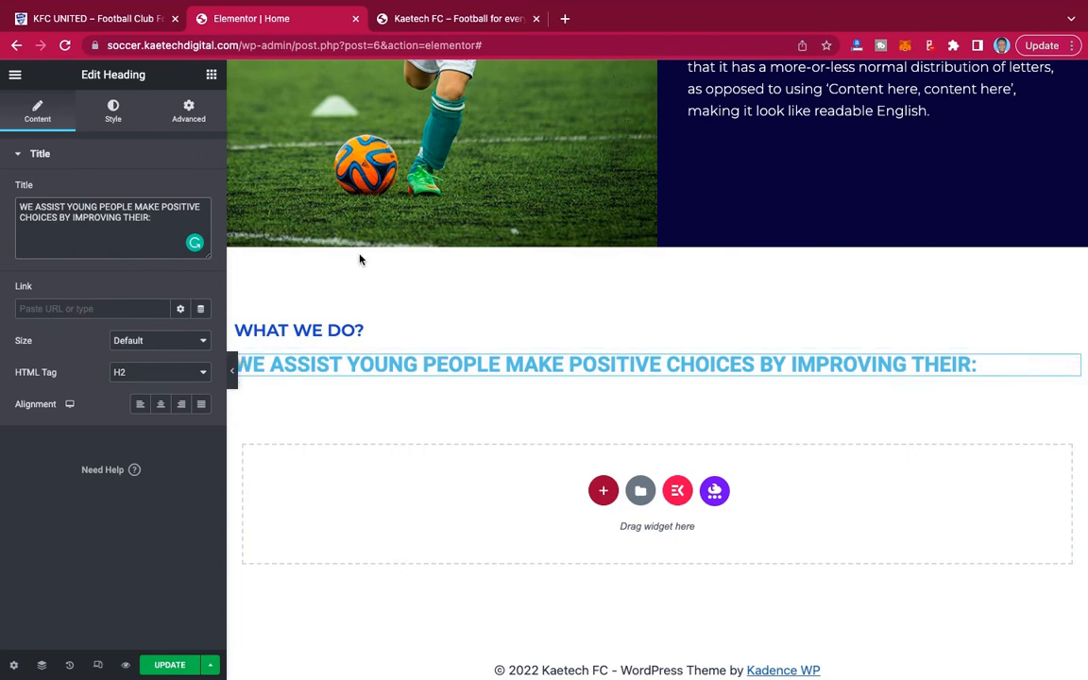
# Unlink the WE ASSIST YOUNG PEOPLE heading's padding values and set its right padding to 300 px.
pyautogui.click(189, 113)
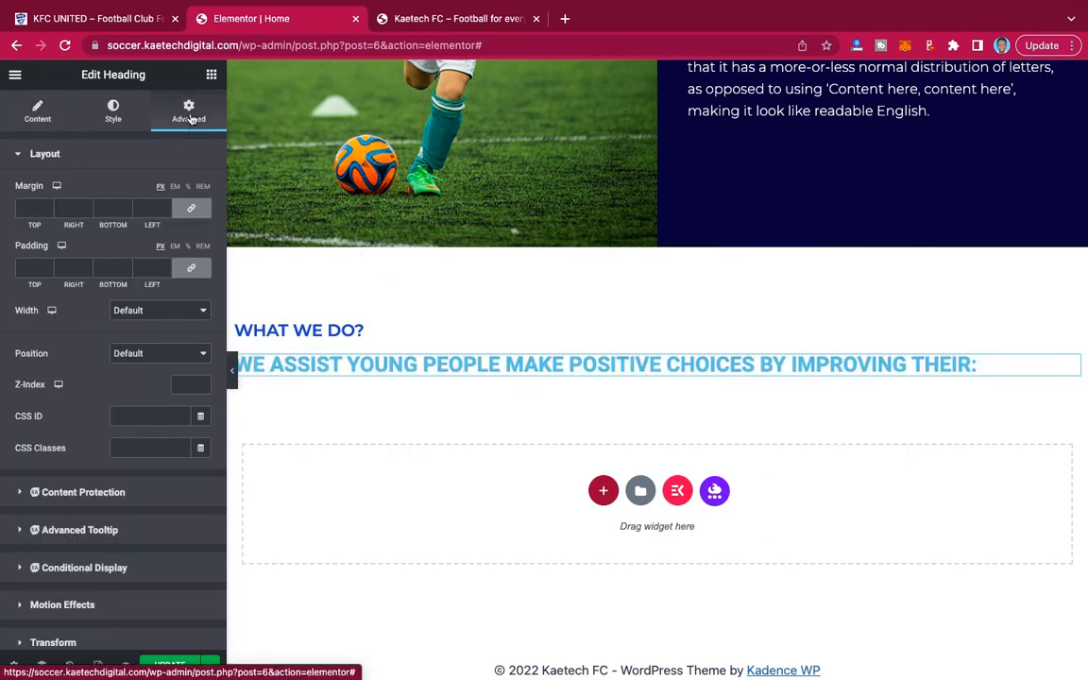
pyautogui.click(189, 272)
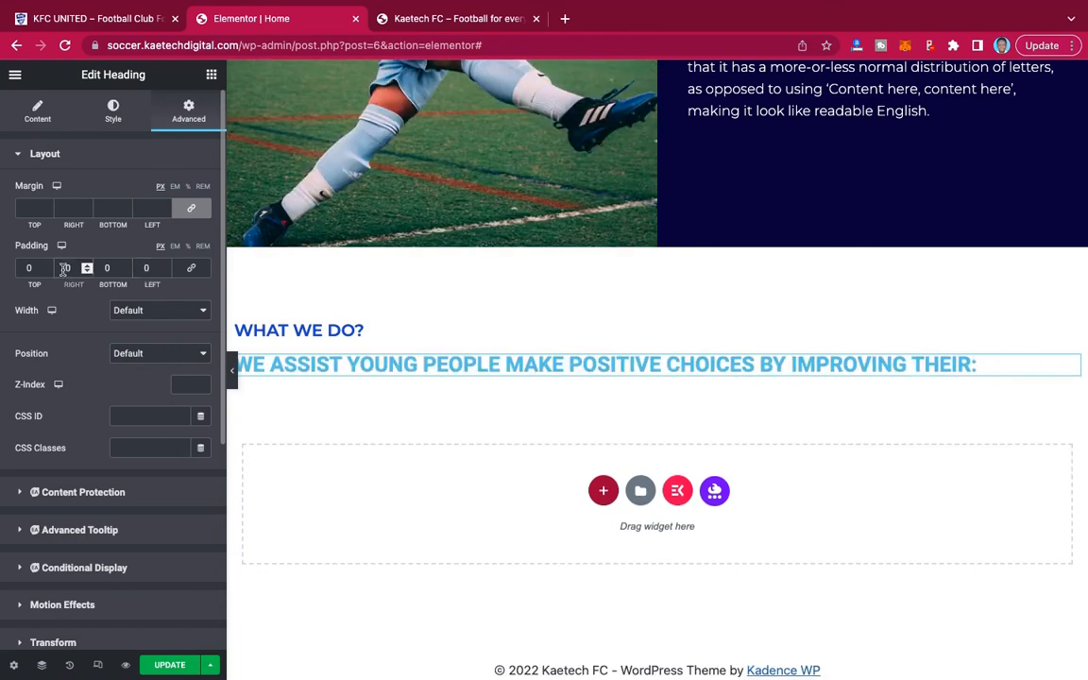
pyautogui.write('0')
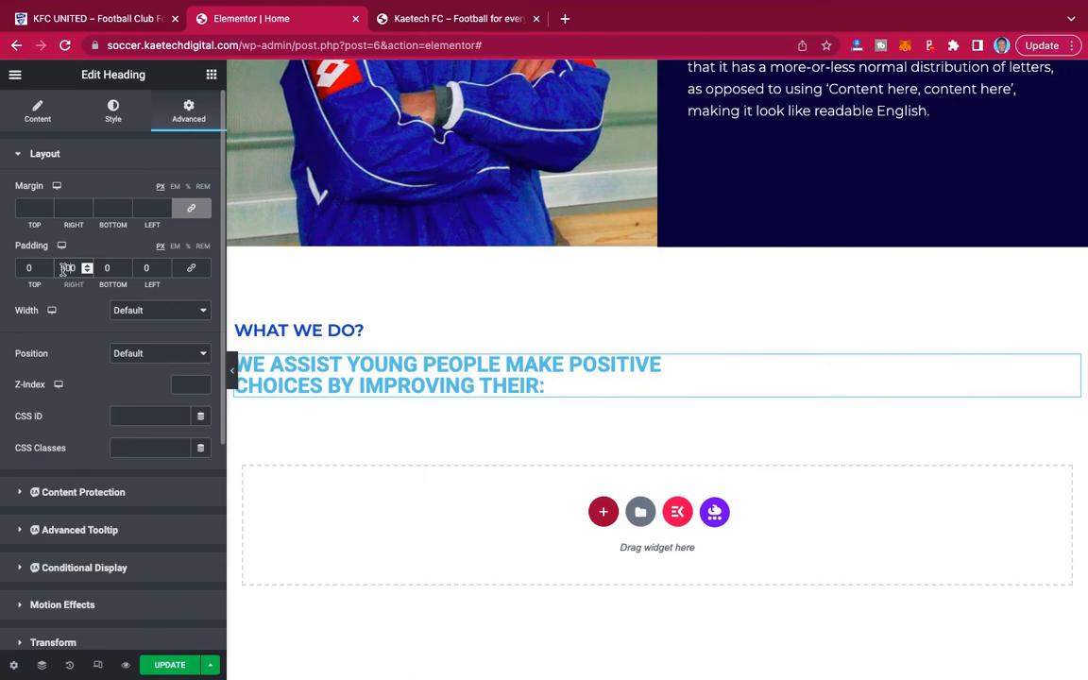
pyautogui.press('BackSpace')
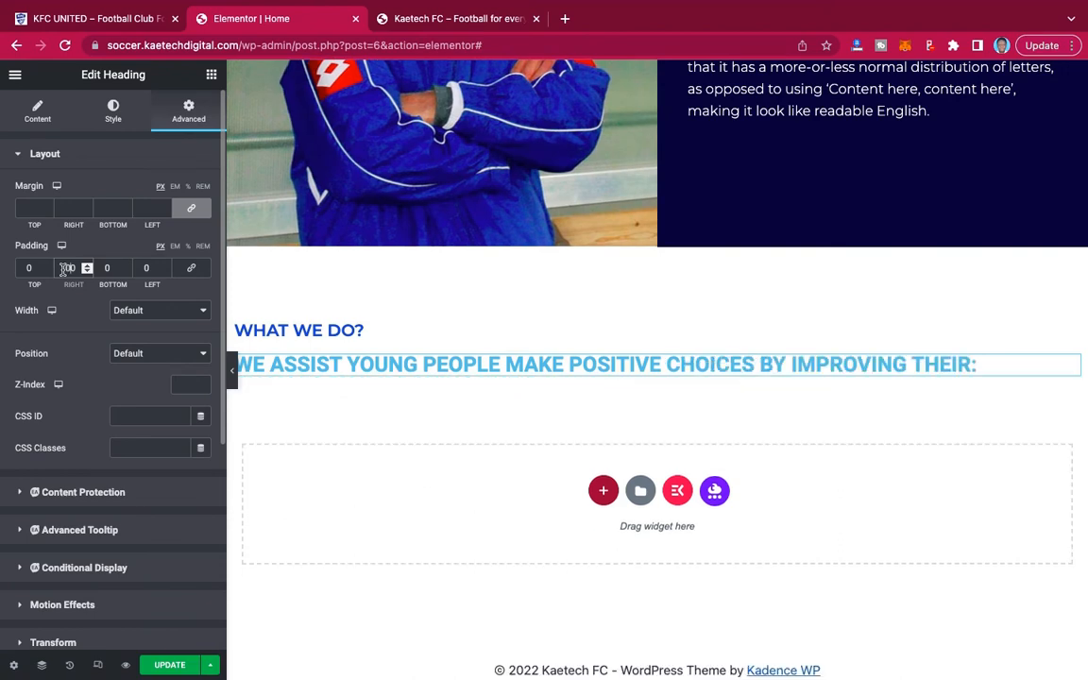
pyautogui.press('BackSpace')
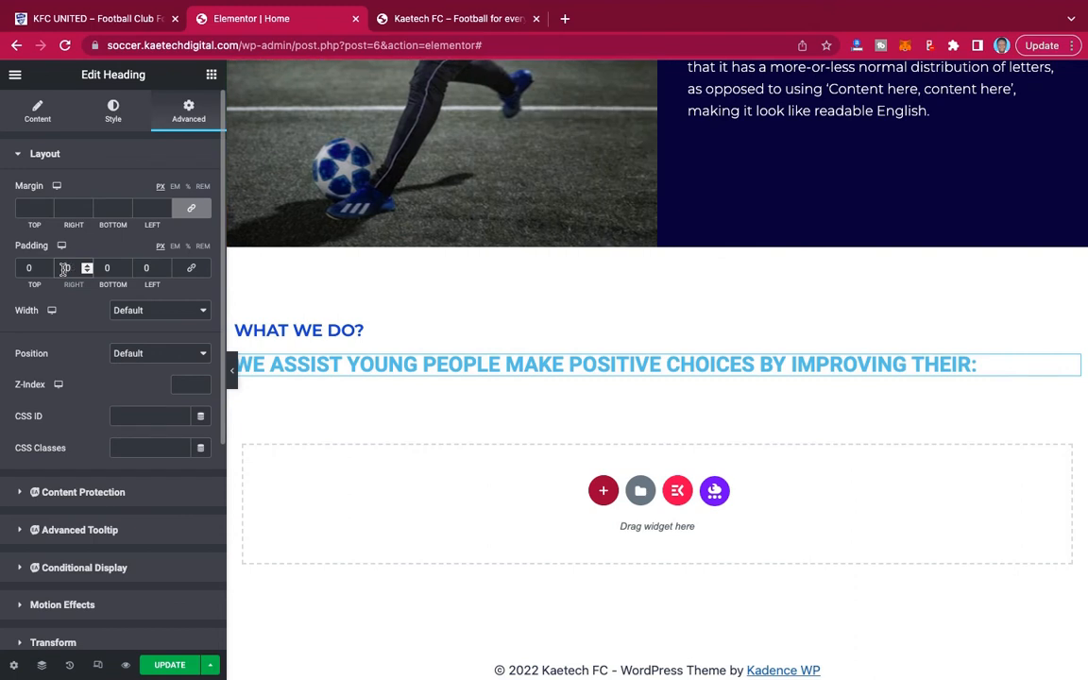
pyautogui.write('0')
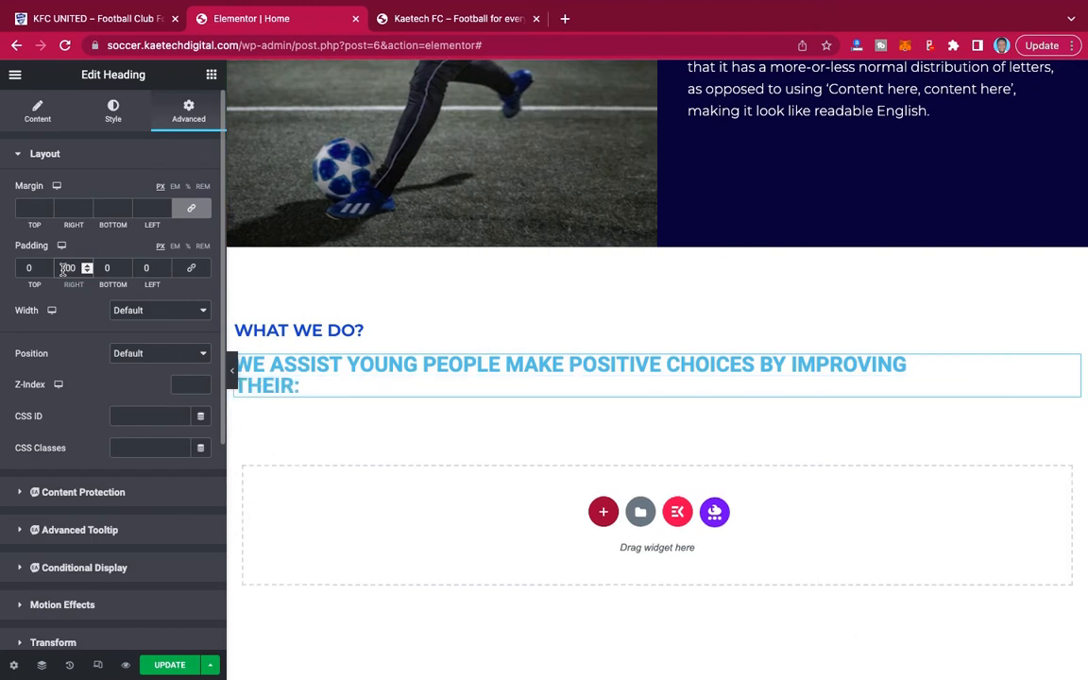
pyautogui.press('BackSpace')
pyautogui.write('0')
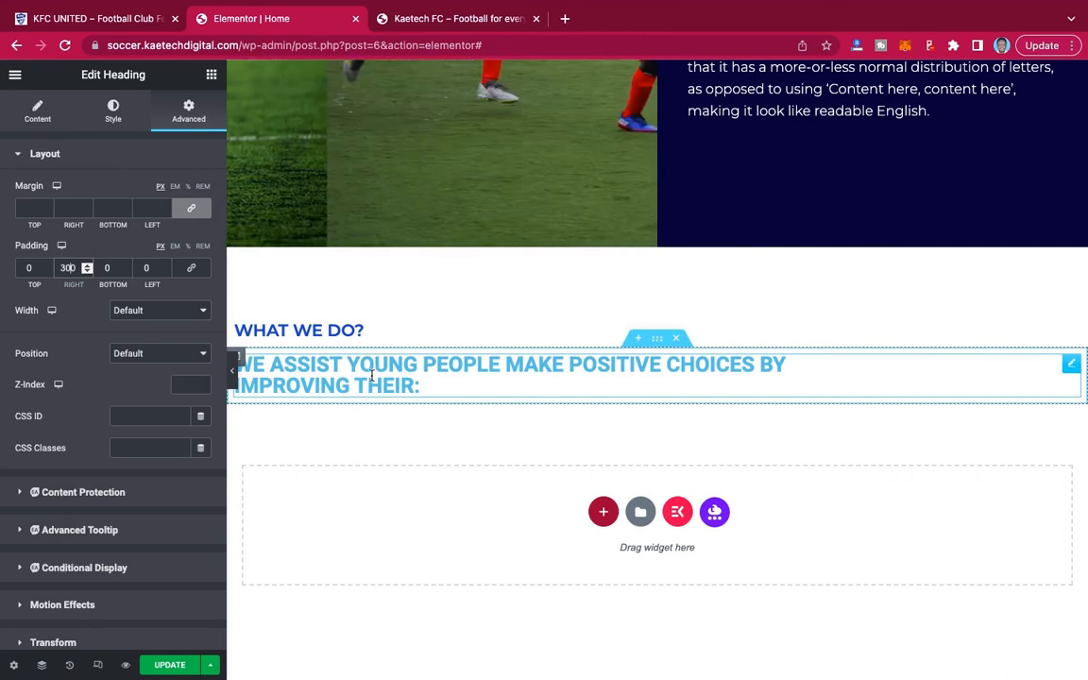
# Change the WE ASSIST YOUNG PEOPLE heading's text color to black.
pyautogui.click(113, 120)
pyautogui.click(202, 192)
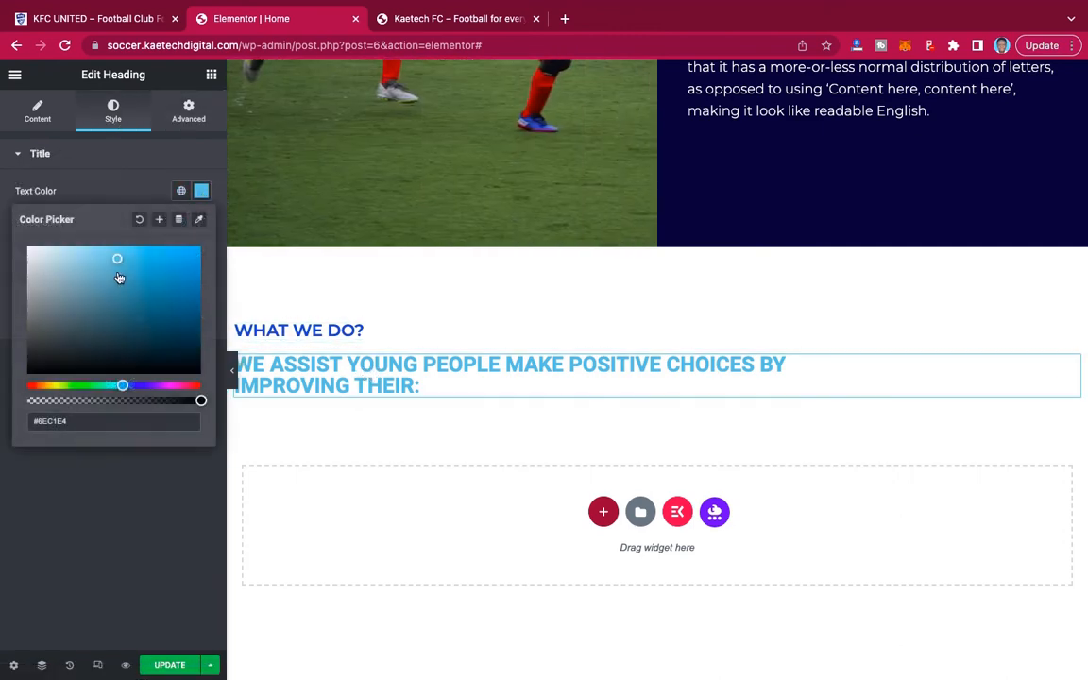
pyautogui.moveTo(47, 357); pyautogui.dragTo(4, 359)
pyautogui.click(19, 444)
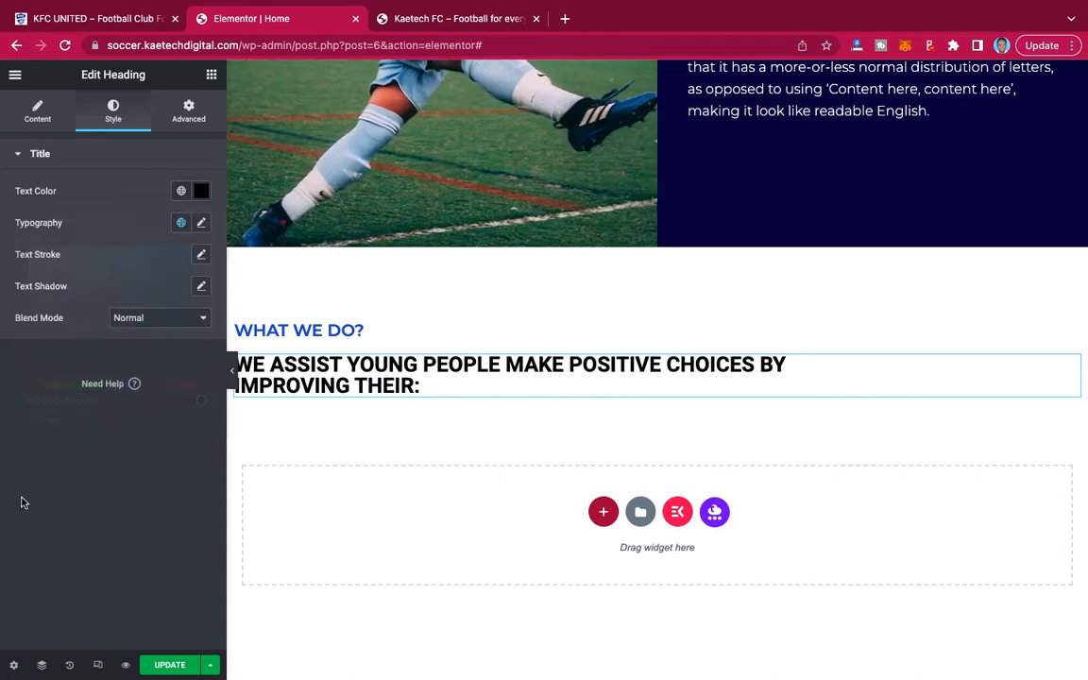
# Change the WE ASSIST YOUNG PEOPLE heading's font family to Montserrat.
pyautogui.click(200, 225)
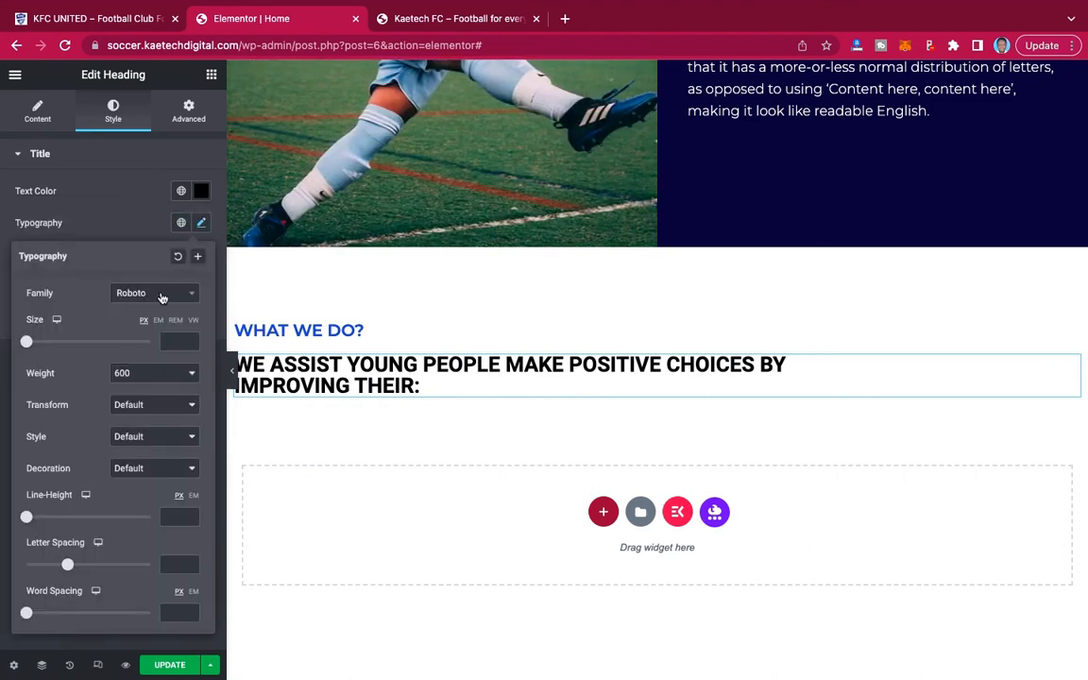
pyautogui.click(161, 295)
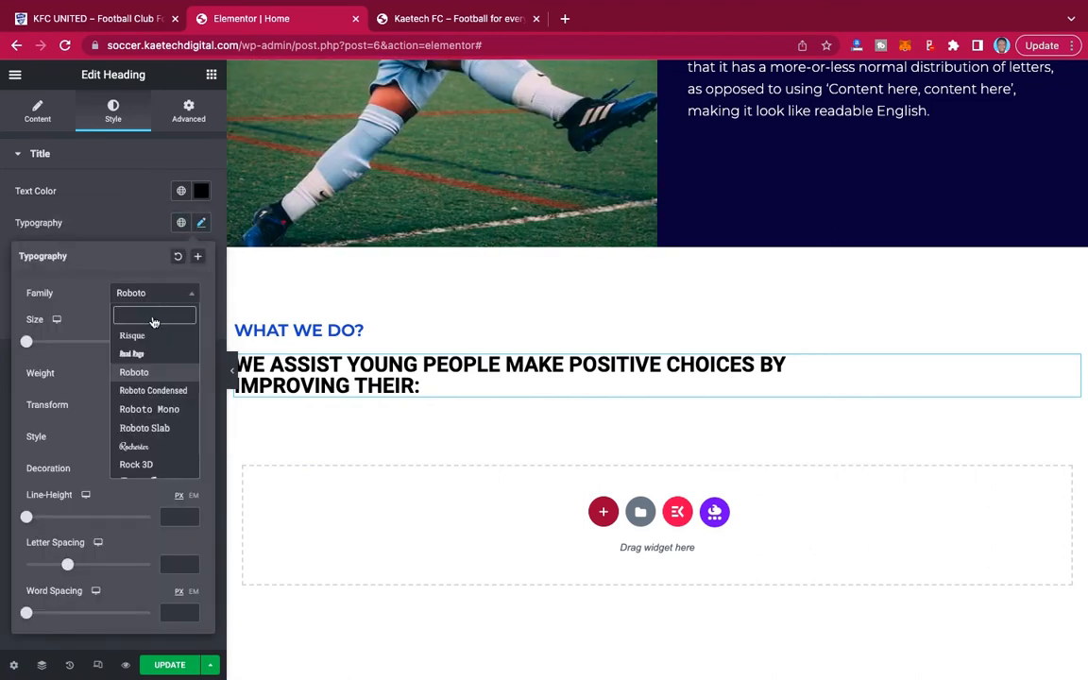
pyautogui.write('monts')
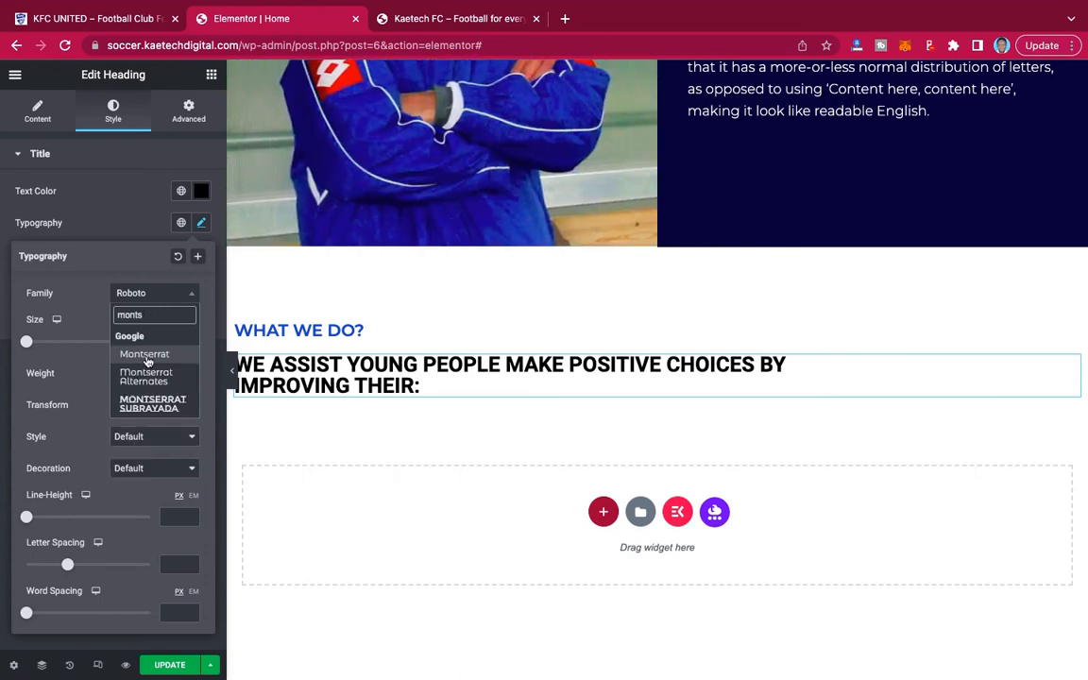
pyautogui.click(144, 354)
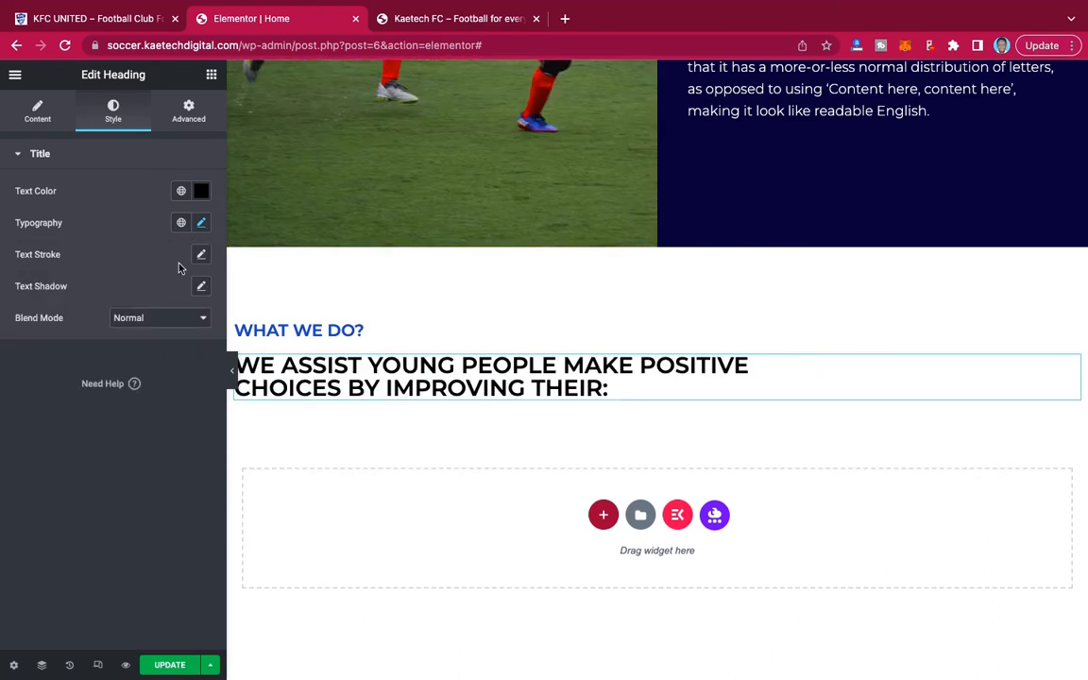
# Set the WE ASSIST YOUNG PEOPLE heading's font size to 50 px and compare it with the demo site's heading.
pyautogui.click(201, 223)
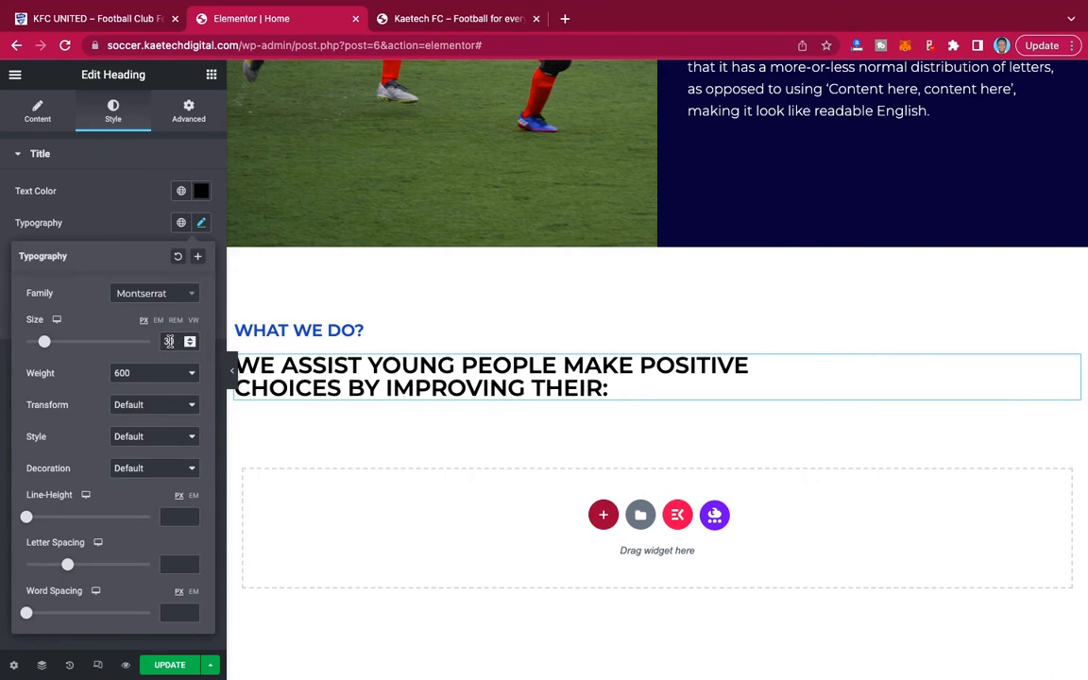
pyautogui.moveTo(170, 341); pyautogui.dragTo(148, 345)
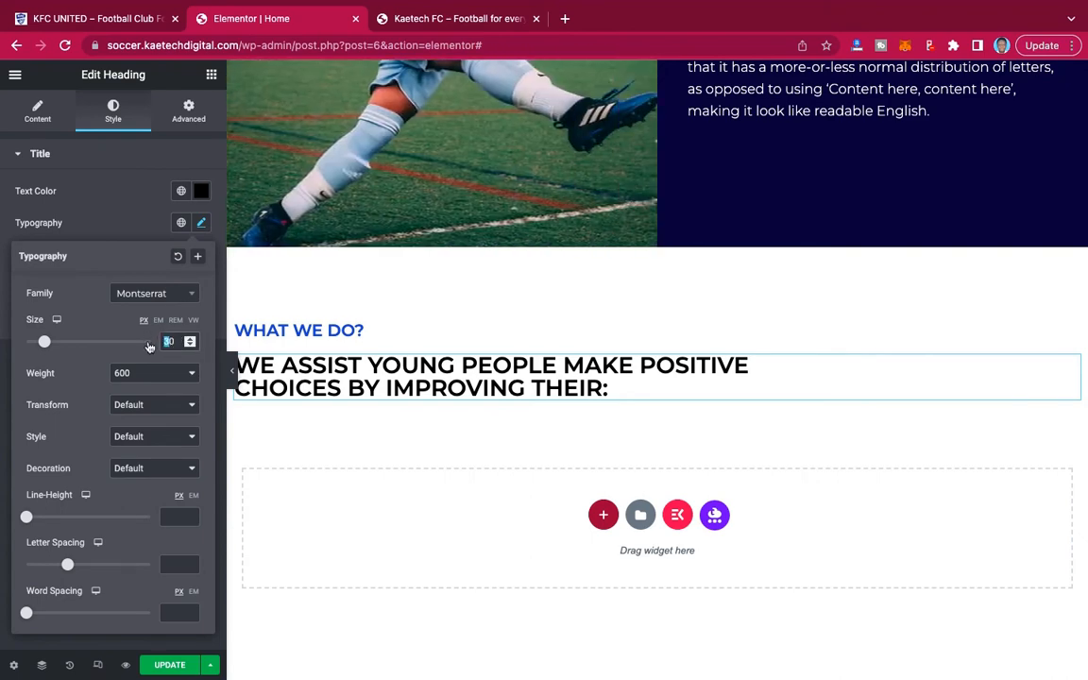
pyautogui.write('5')
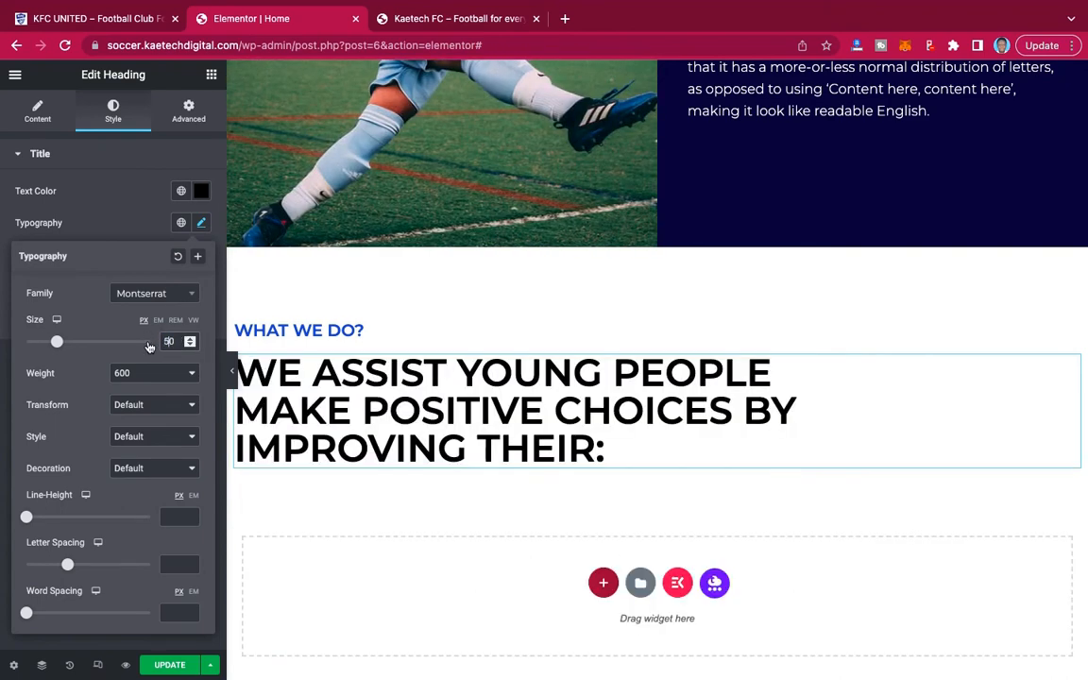
pyautogui.click(98, 18)
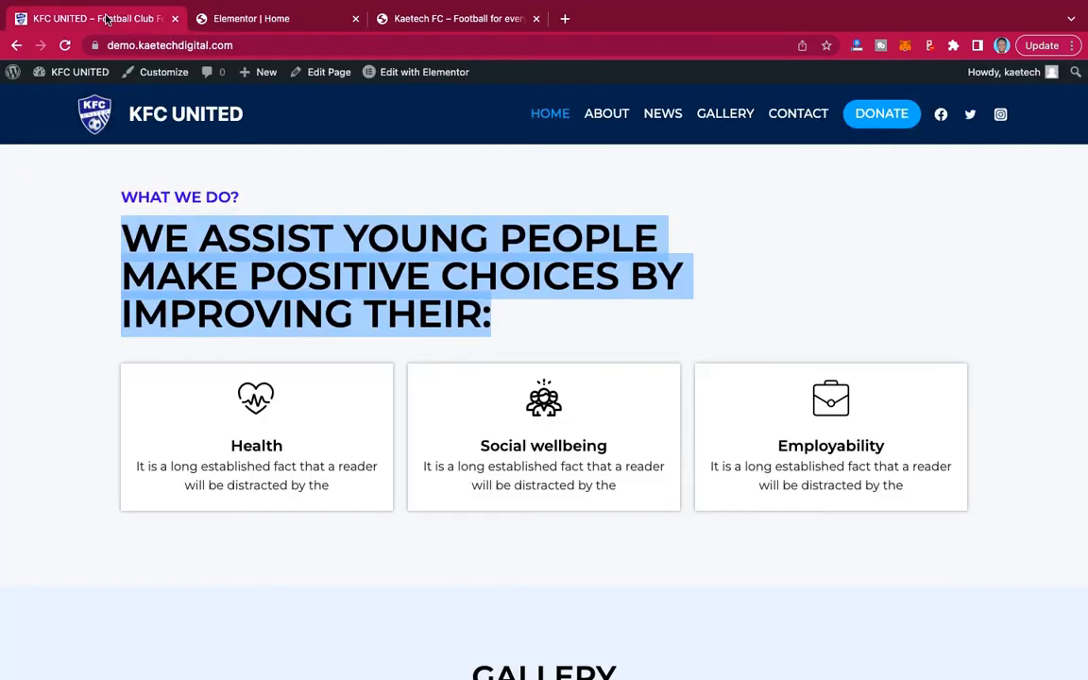
pyautogui.click(222, 22)
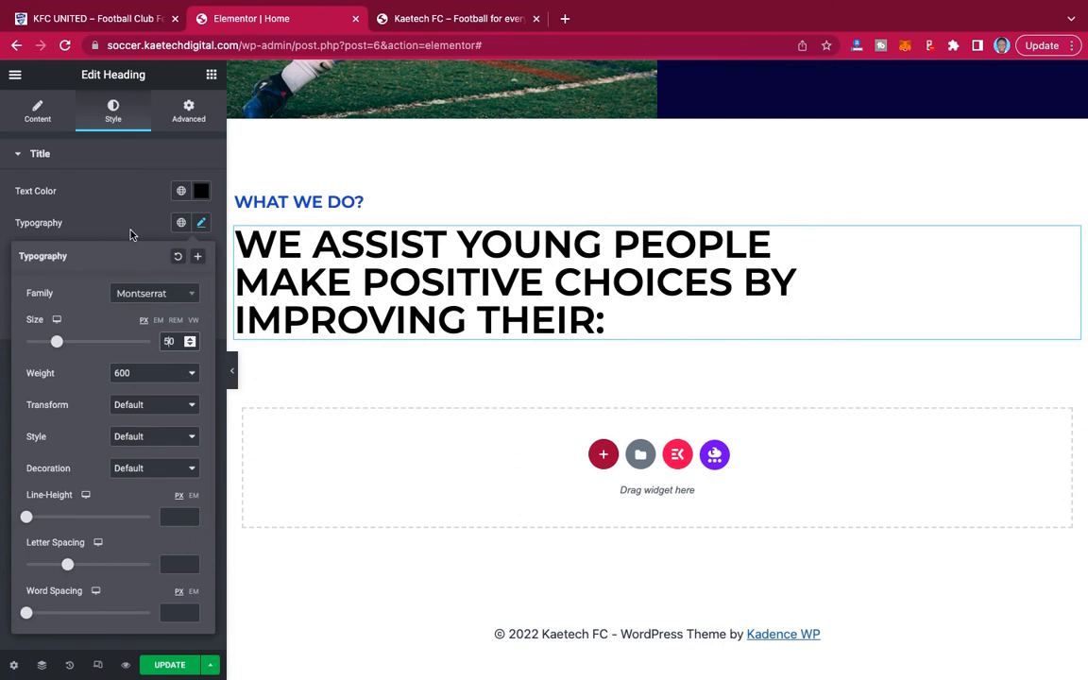
pyautogui.click(131, 233)
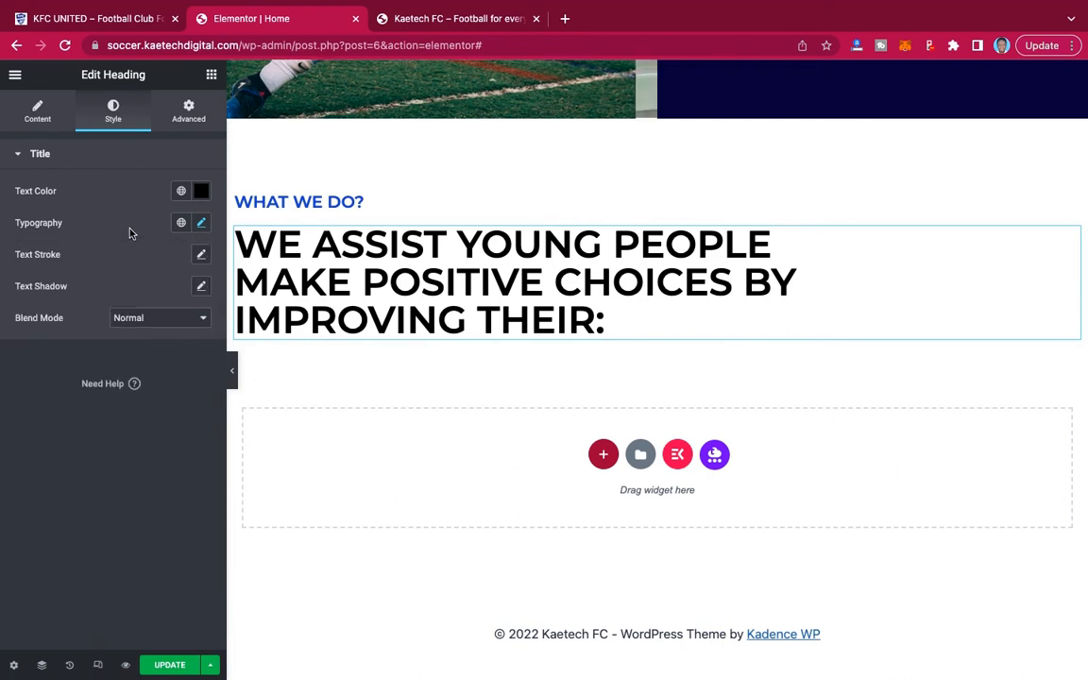
# Check the demo's WHAT WE DO? cards, then copy the Our Mission and Our Vision section and paste it below the WE ASSIST YOUNG PEOPLE heading.
pyautogui.click(141, 19)
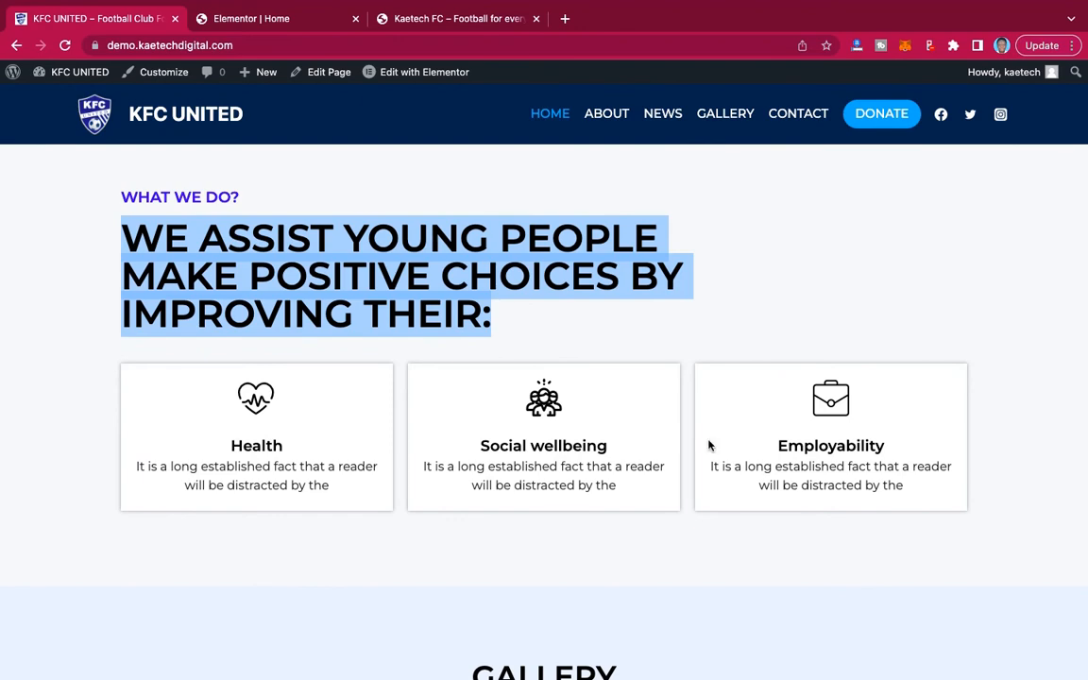
pyautogui.click(278, 18)
pyautogui.scroll(5, 626, 274)
pyautogui.scroll(1, 634, 279)
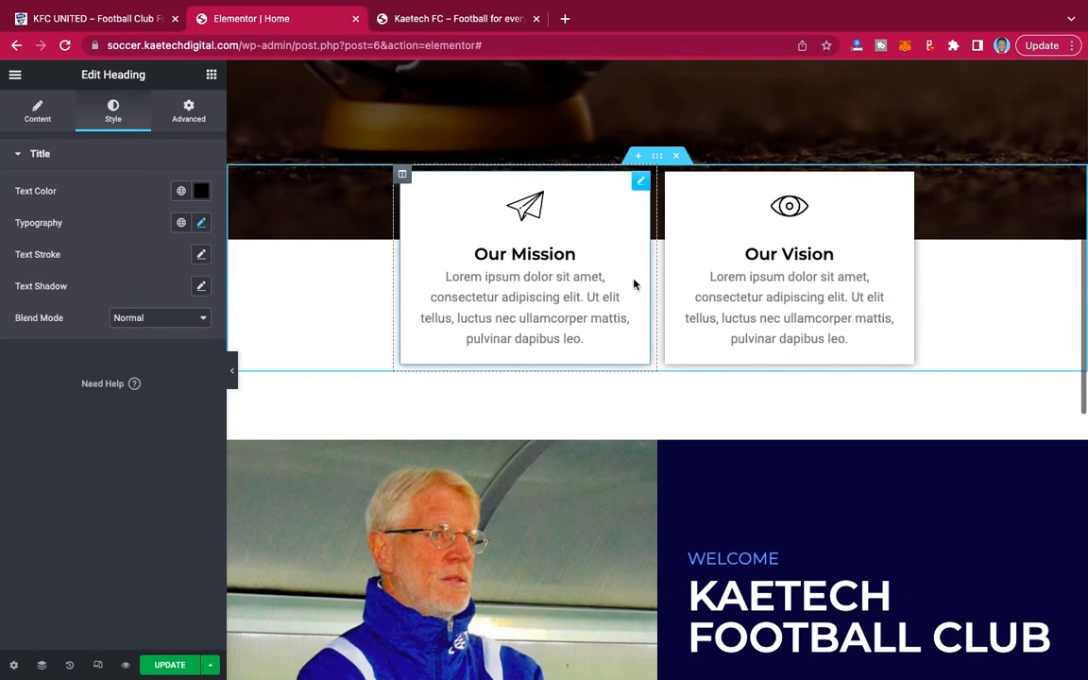
pyautogui.rightClick(657, 158)
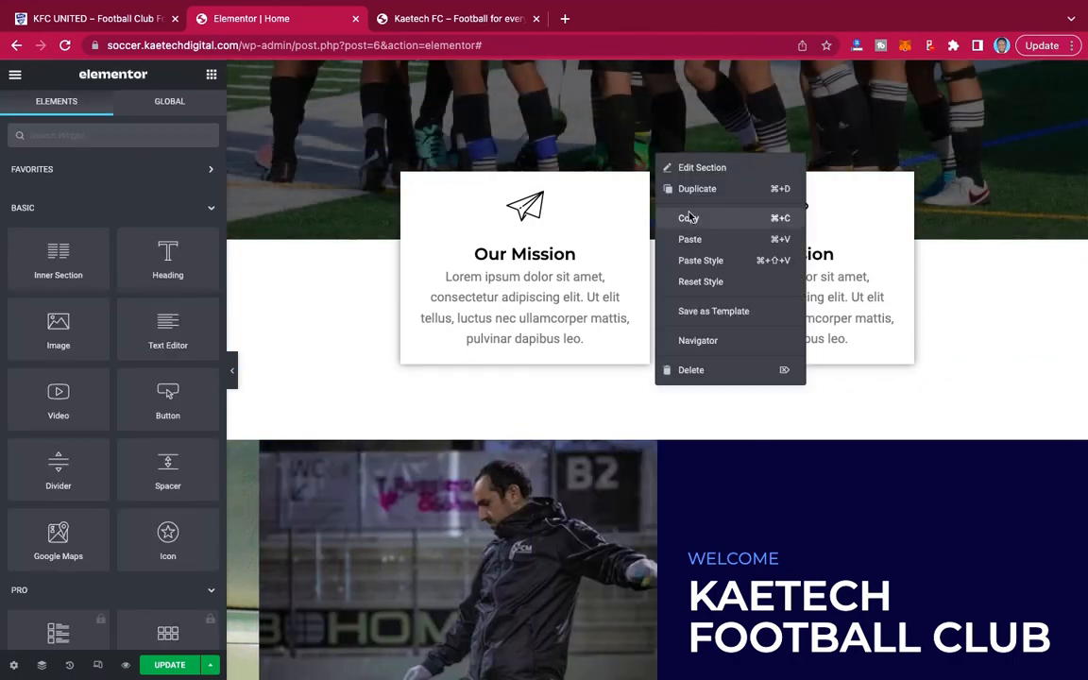
pyautogui.click(699, 219)
pyautogui.scroll(-10, 567, 330)
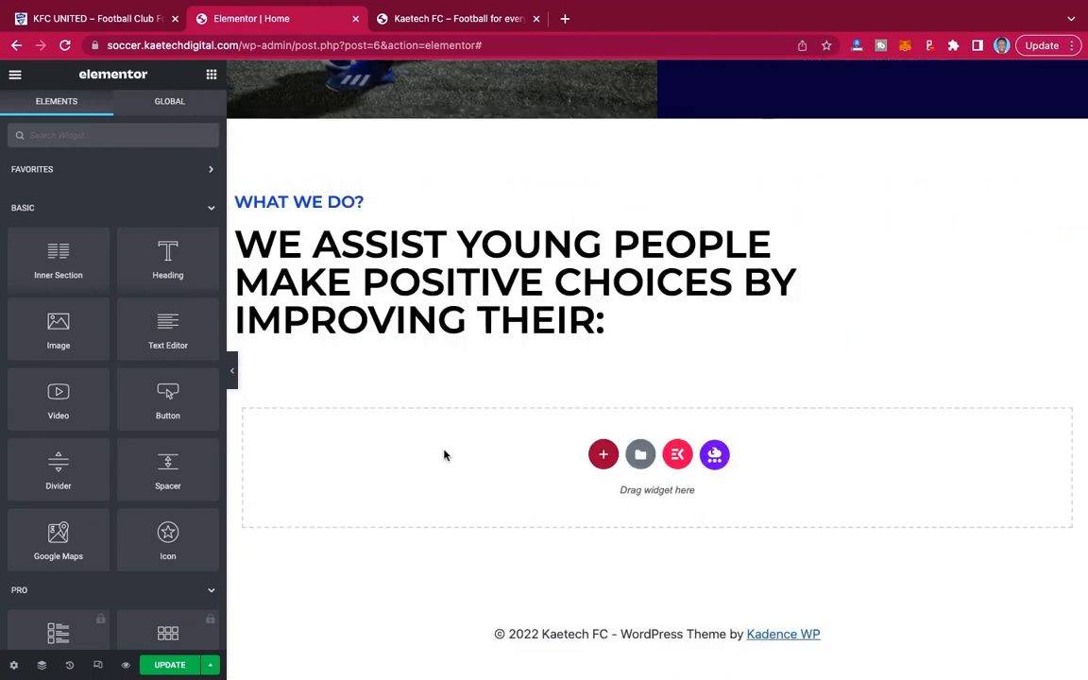
pyautogui.rightClick(445, 451)
pyautogui.click(479, 466)
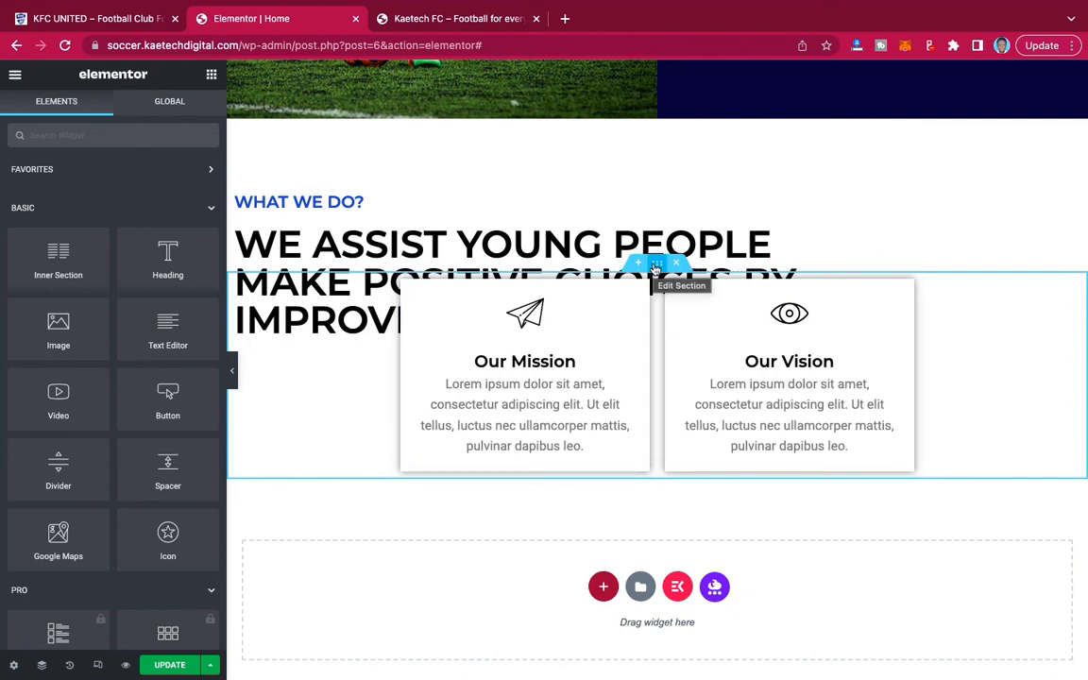
# Set the pasted Our Mission and Our Vision section's top margin to 0 px.
pyautogui.click(655, 265)
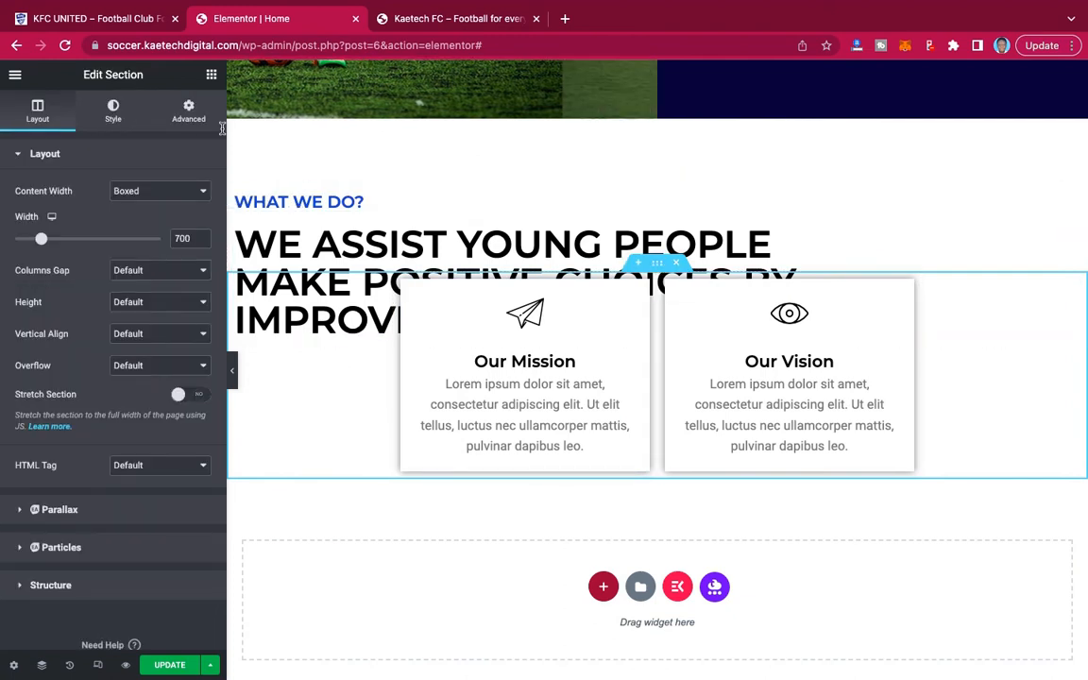
pyautogui.click(189, 111)
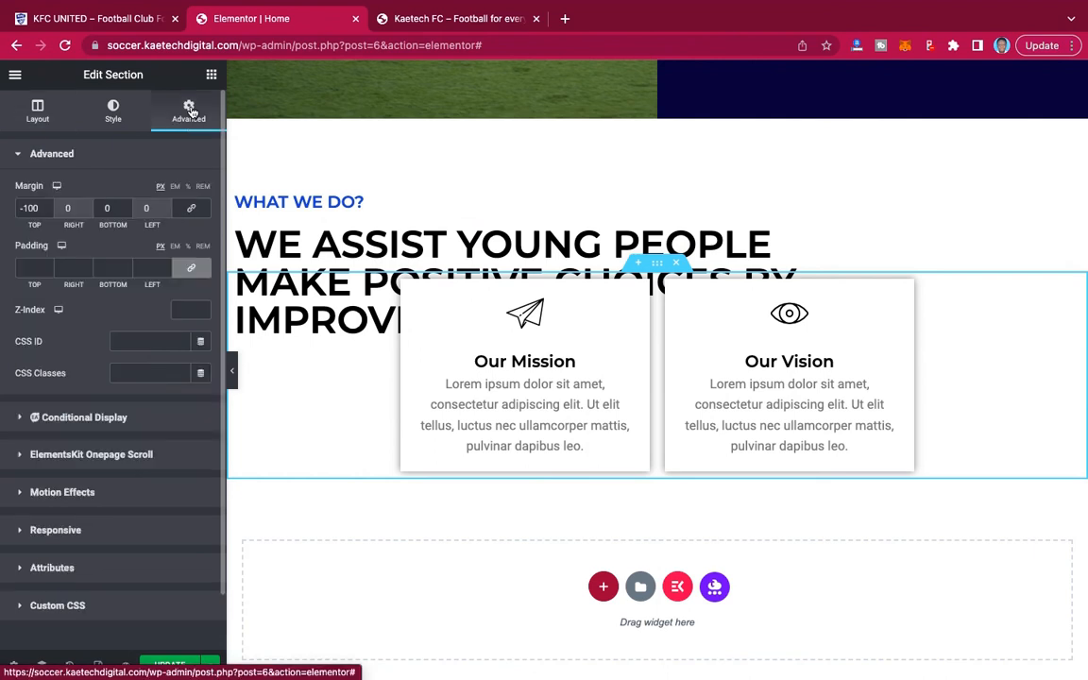
pyautogui.doubleClick(29, 208)
pyautogui.write('0')
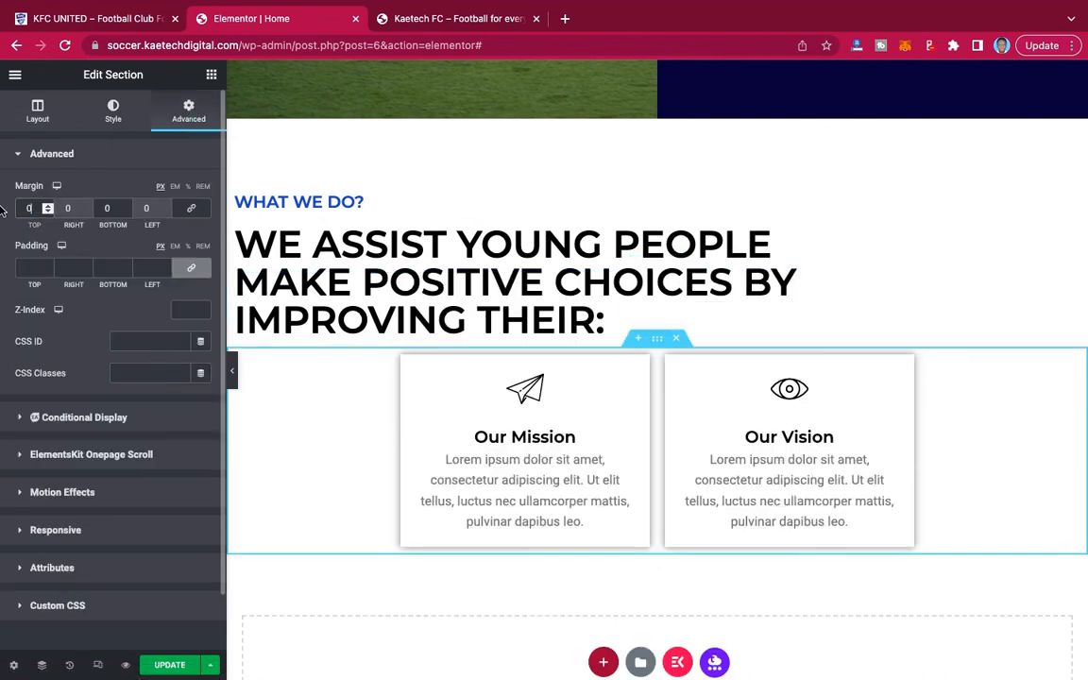
# Clear the pasted section's custom content width while keeping its content width boxed.
pyautogui.click(35, 113)
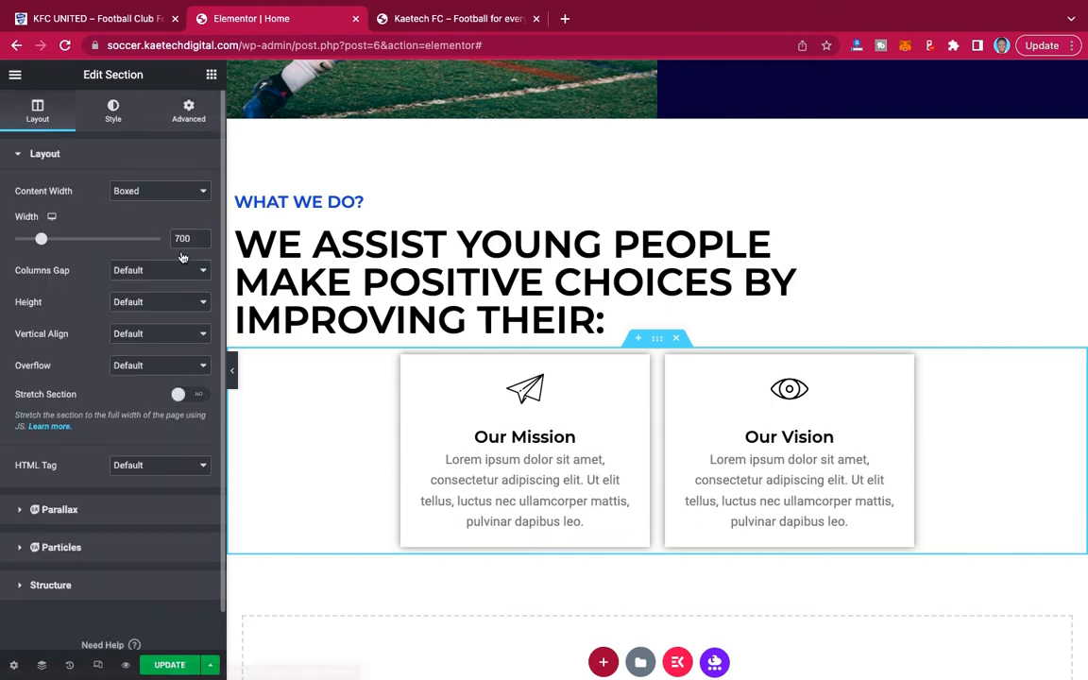
pyautogui.moveTo(41, 239); pyautogui.dragTo(3, 243)
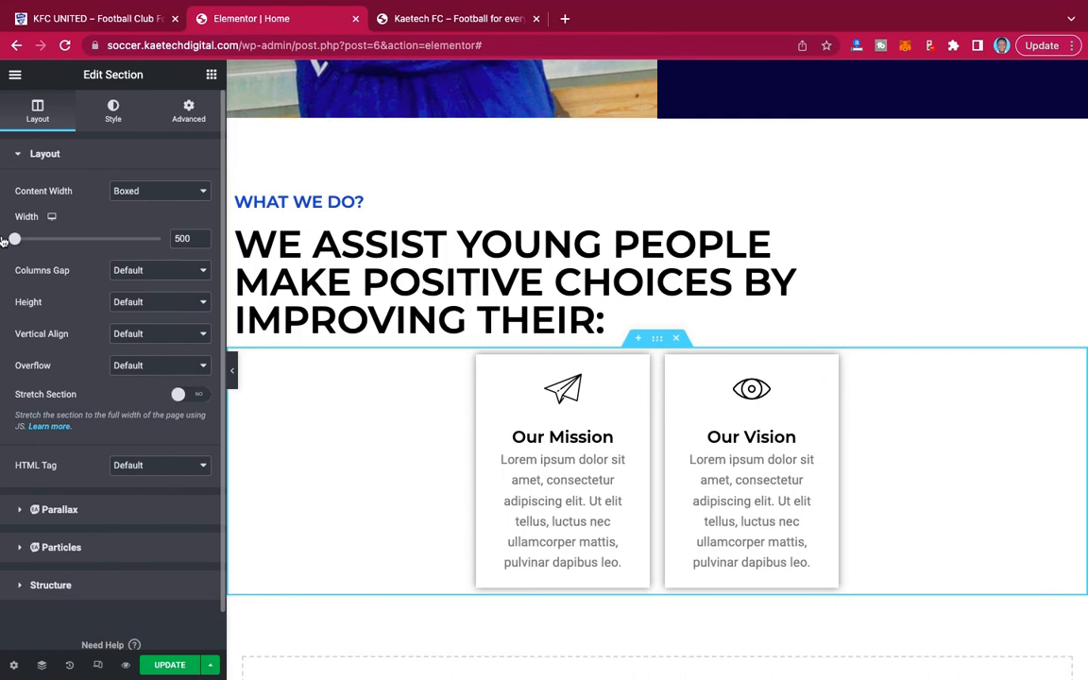
pyautogui.doubleClick(179, 238)
pyautogui.press('BackSpace')
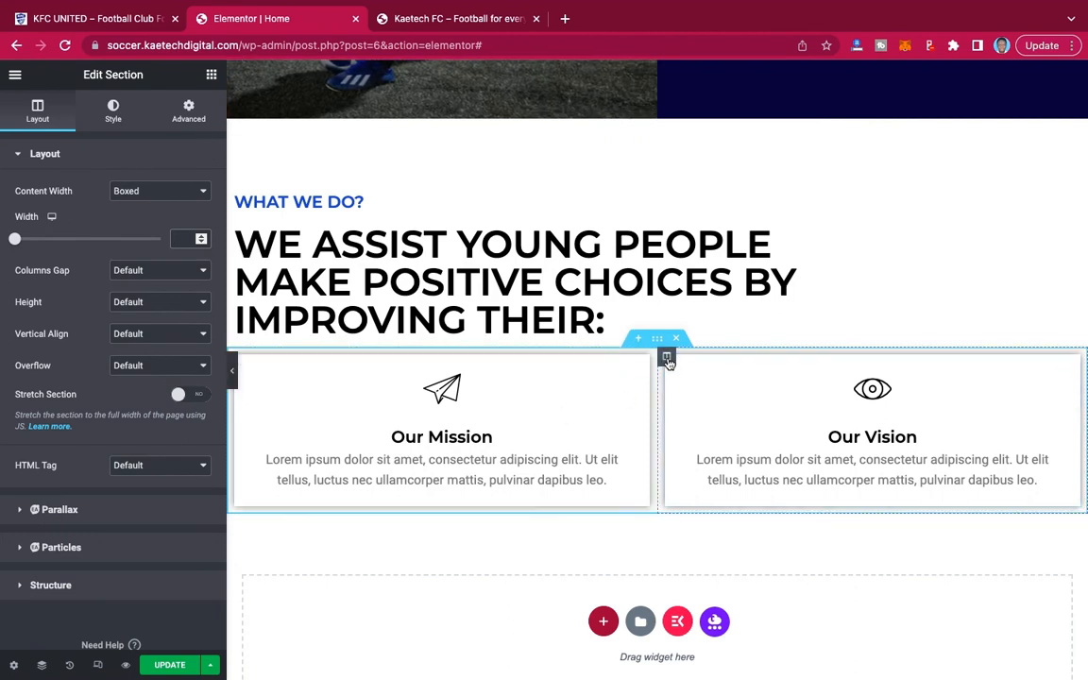
# Duplicate the Our Vision column in the pasted section and preview the row of cards without the editing panel.
pyautogui.rightClick(667, 360)
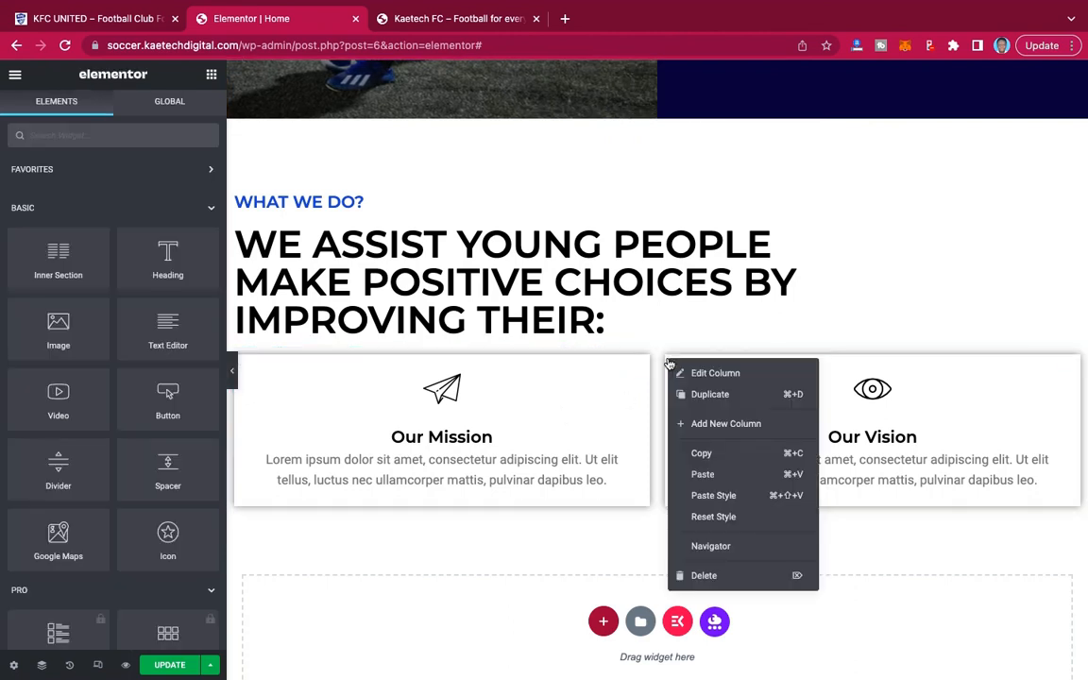
pyautogui.click(702, 396)
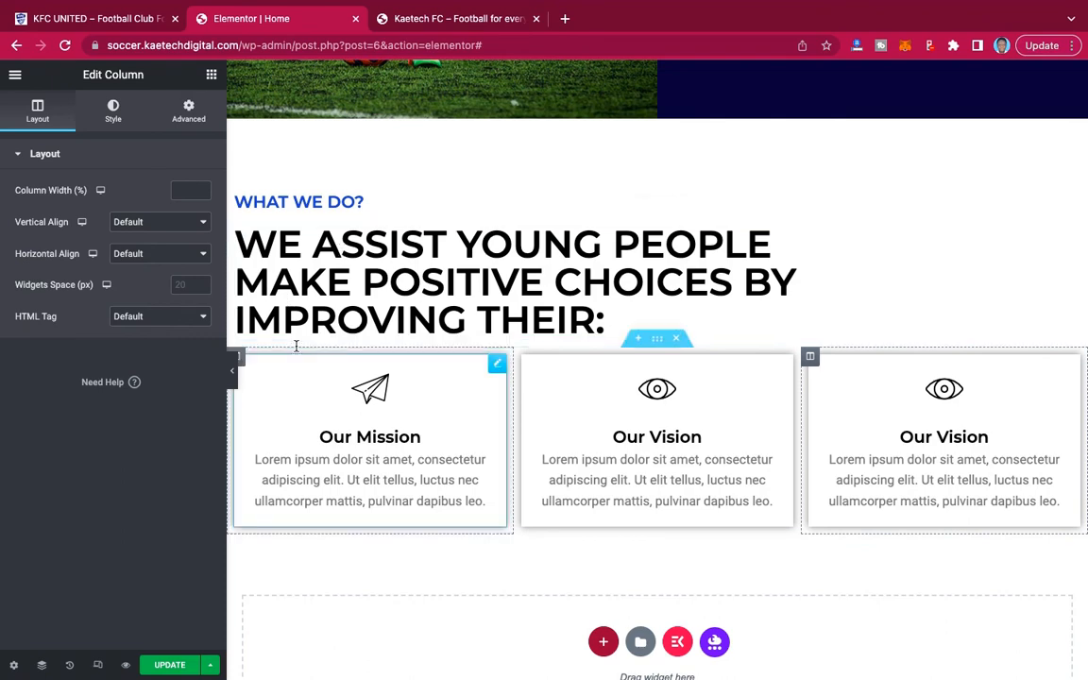
pyautogui.click(232, 370)
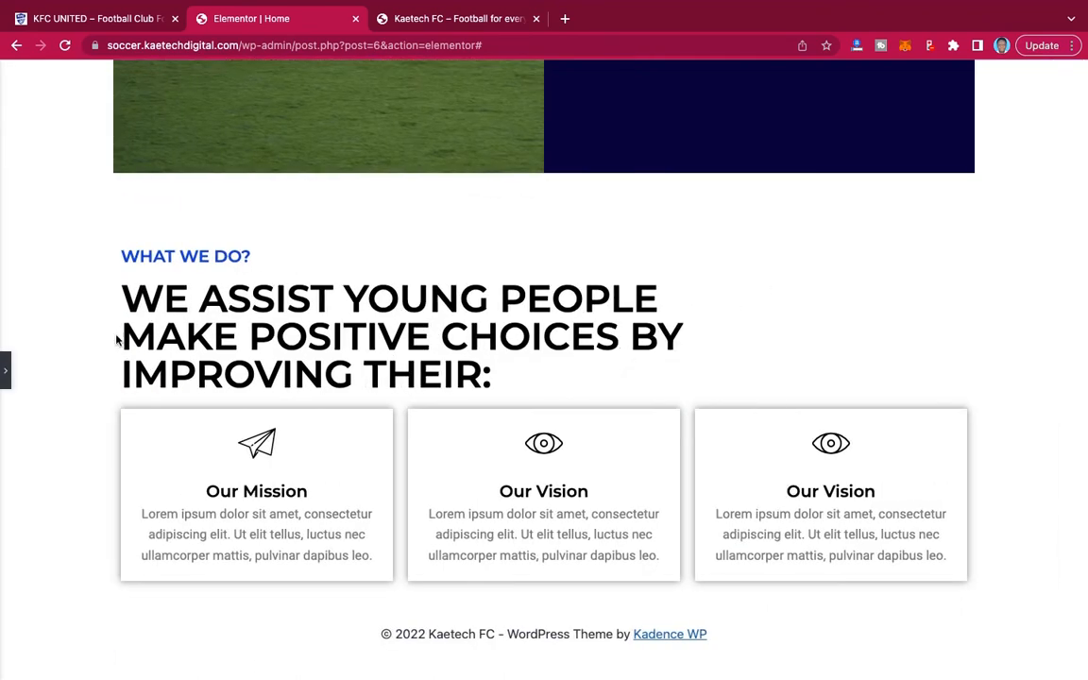
pyautogui.click(6, 370)
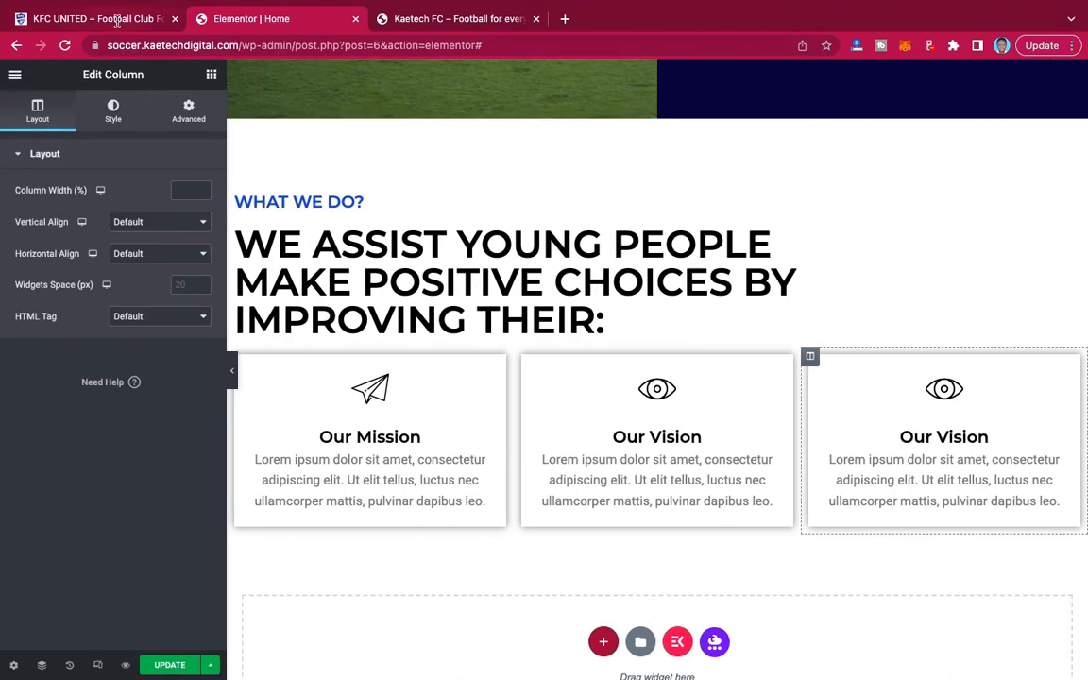
# Change the first card's title from the pasted section to Health, as on the demo site.
pyautogui.click(105, 19)
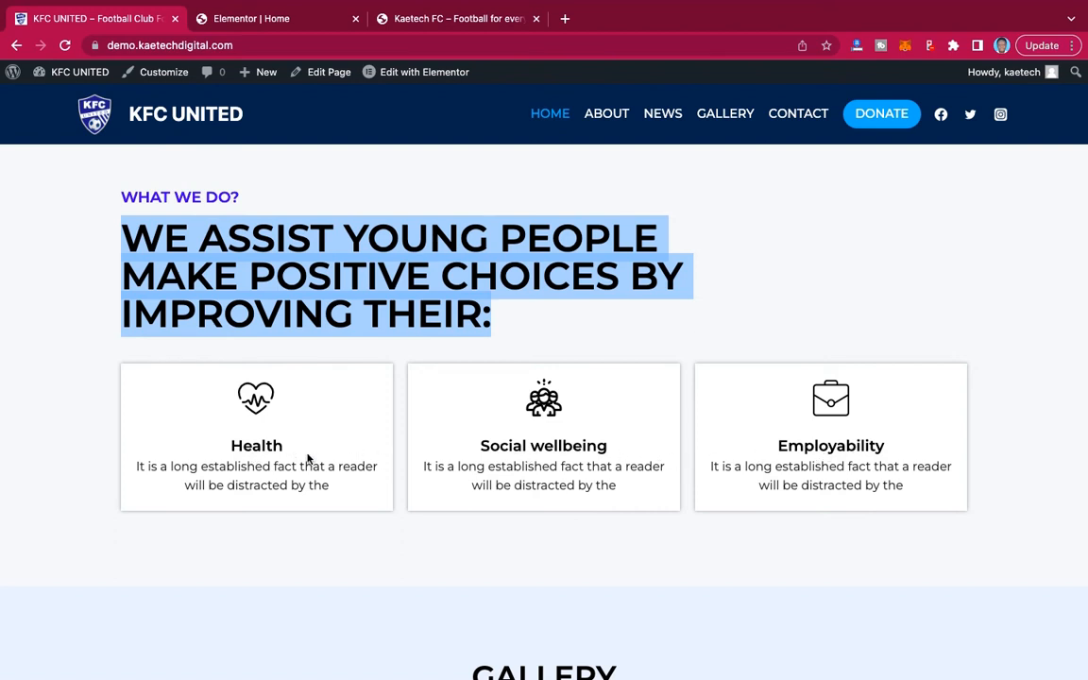
pyautogui.moveTo(283, 450); pyautogui.dragTo(174, 451)
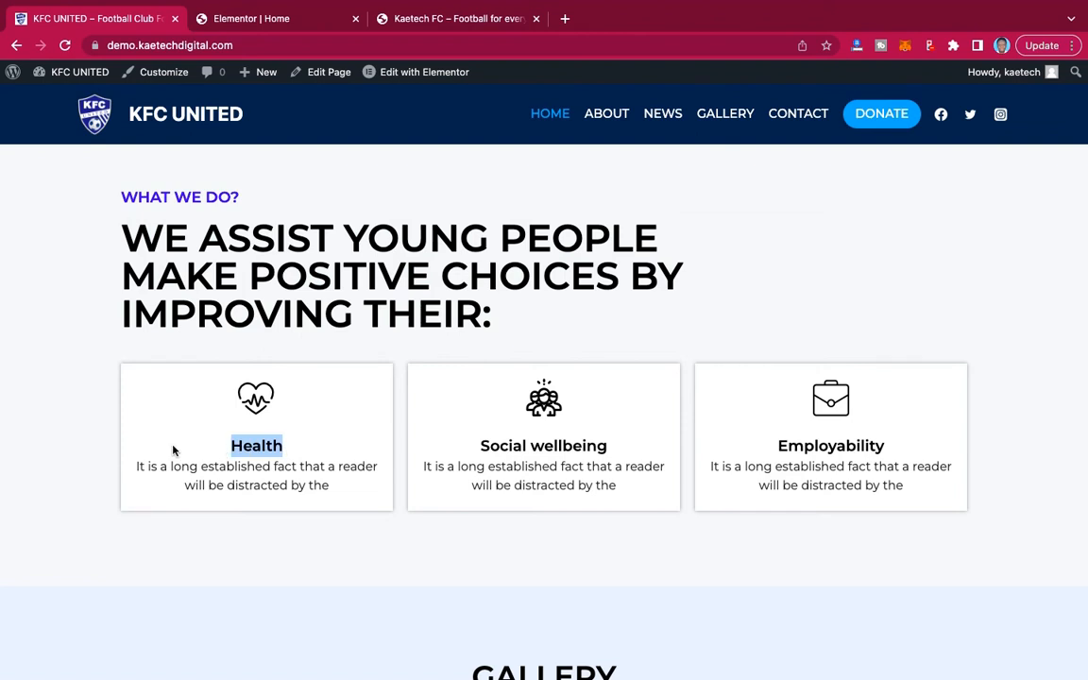
pyautogui.click(276, 25)
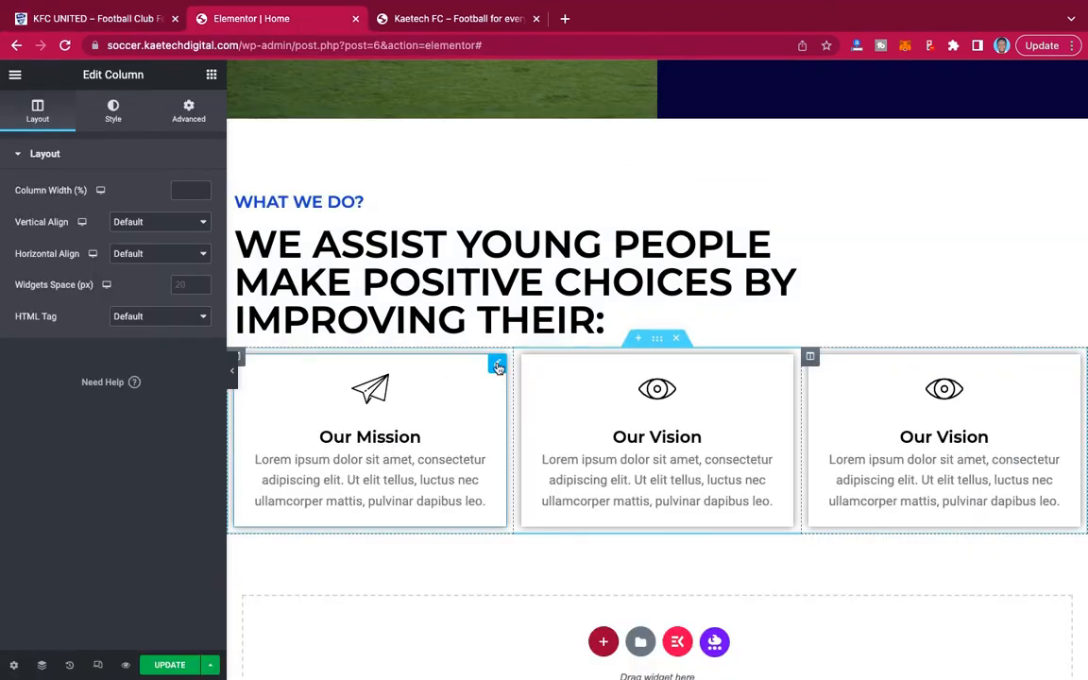
pyautogui.click(498, 367)
pyautogui.moveTo(109, 352); pyautogui.dragTo(3, 346)
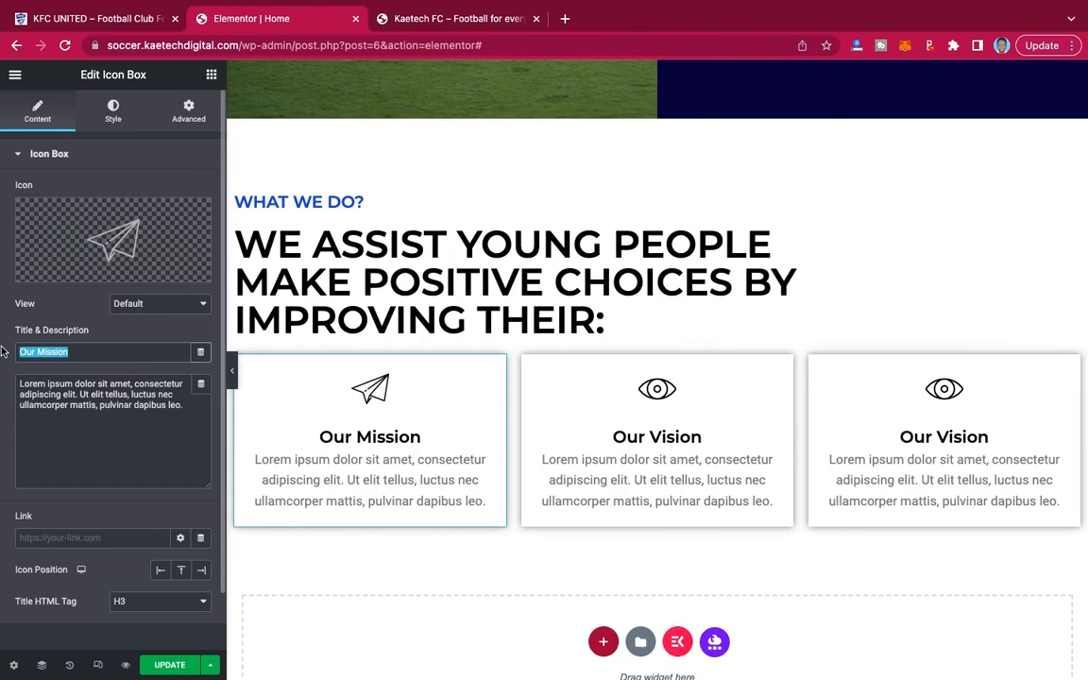
pyautogui.write('Health')
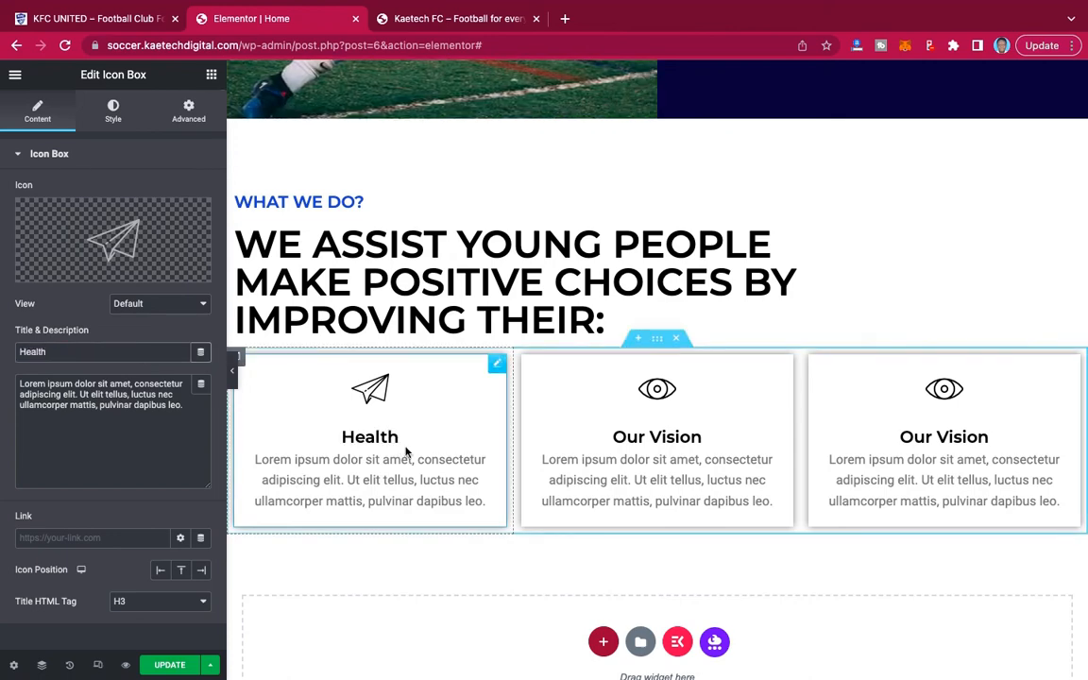
# Replace the Health card's icon with the outlined heart with a pulse line, searching the icon library for "heart" and checking the demo site.
pyautogui.click(108, 227)
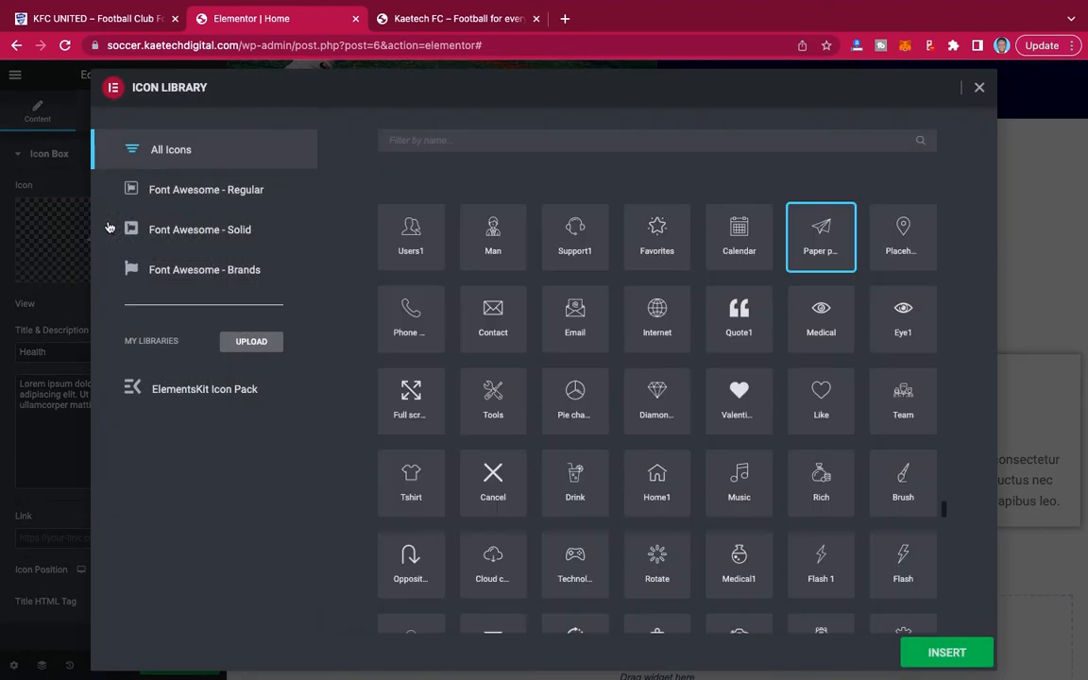
pyautogui.click(587, 138)
pyautogui.write('hear')
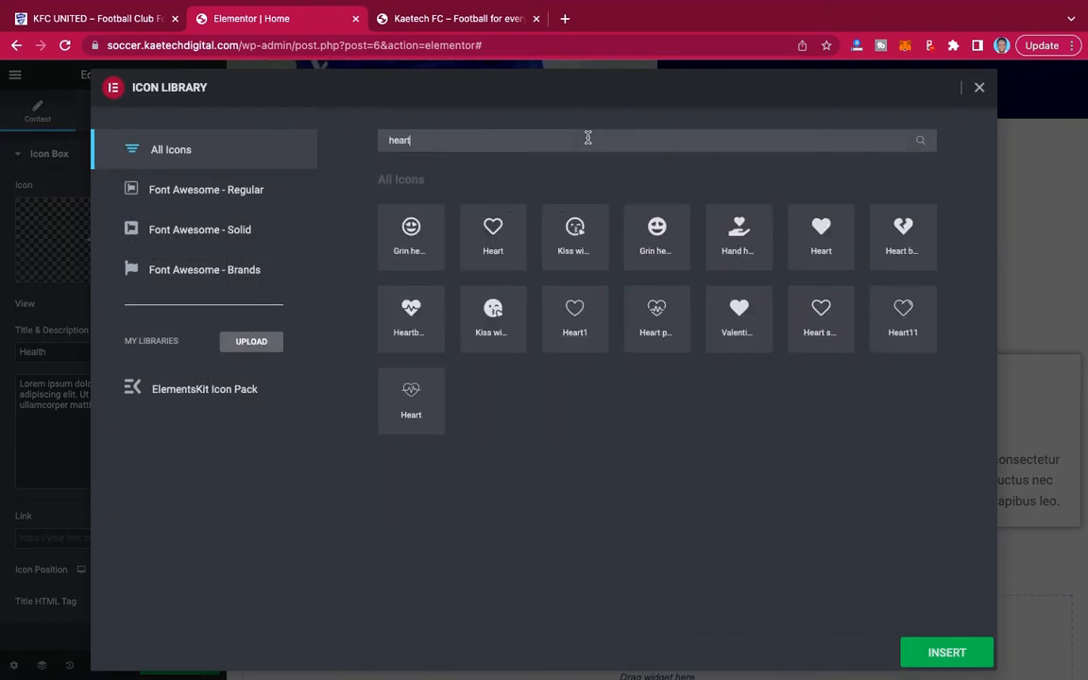
pyautogui.write('t')
pyautogui.click(410, 316)
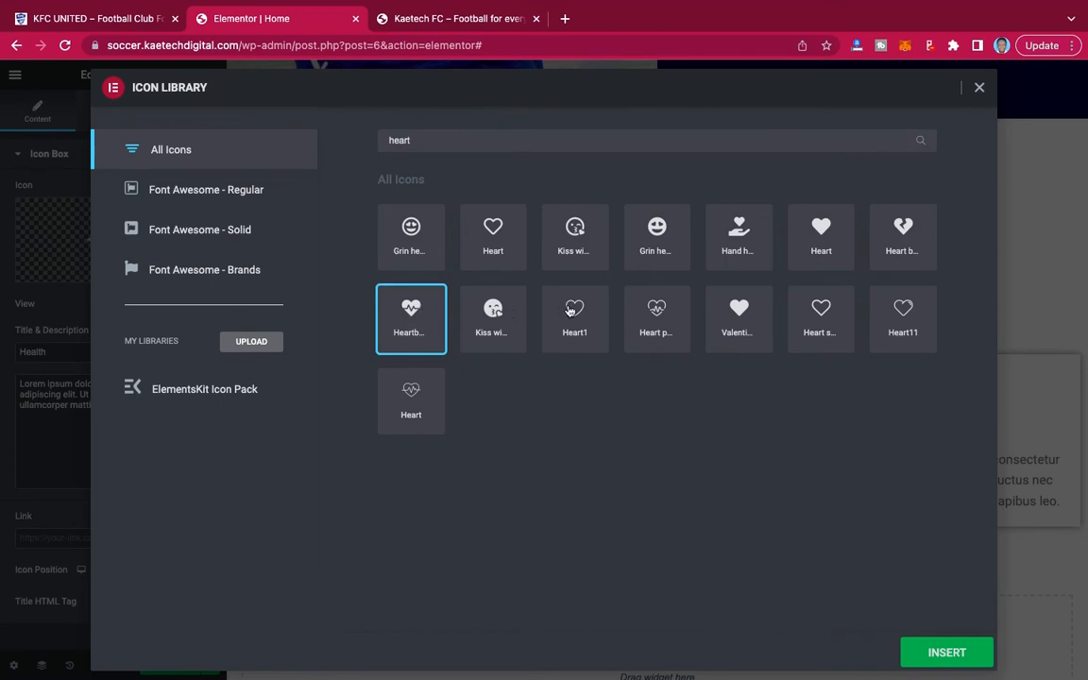
pyautogui.click(662, 314)
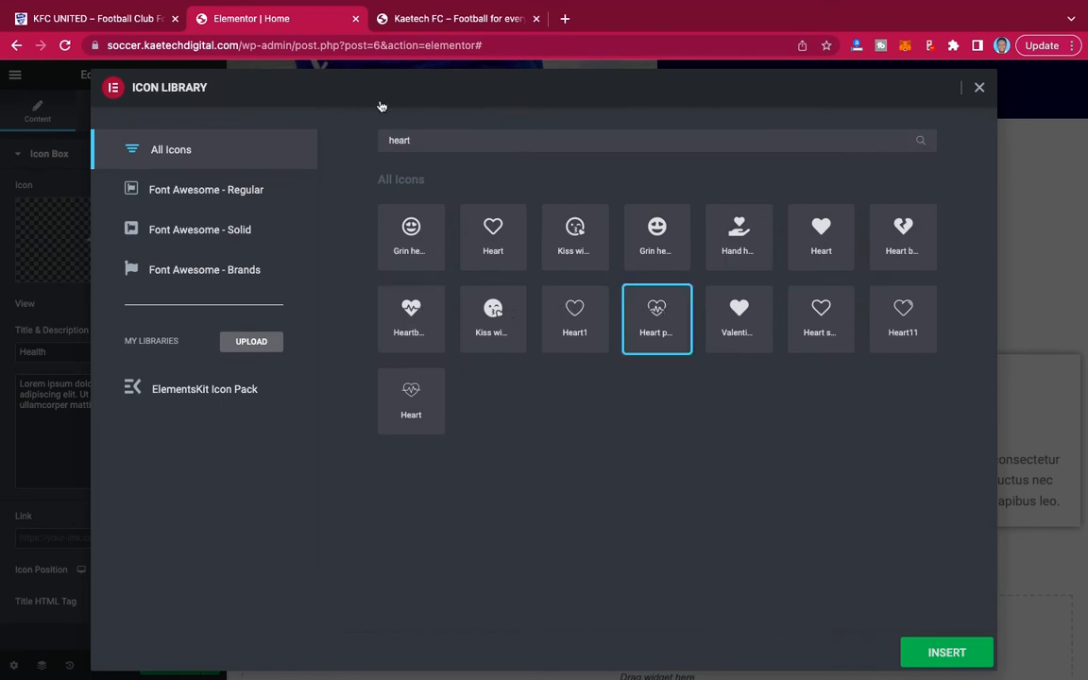
pyautogui.click(123, 23)
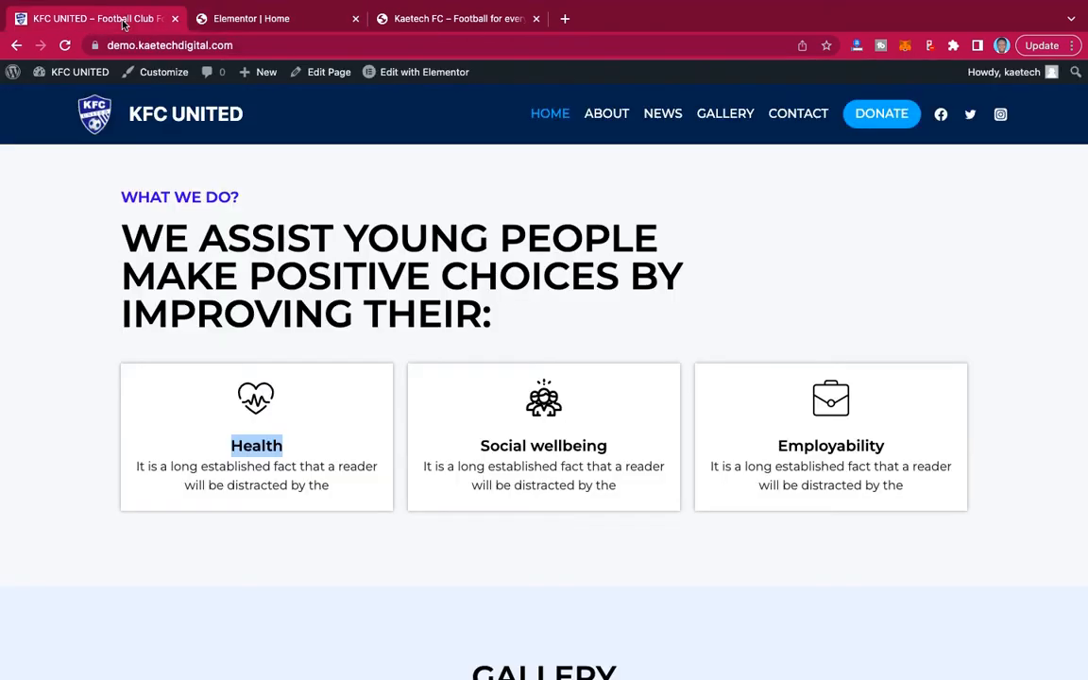
pyautogui.click(255, 17)
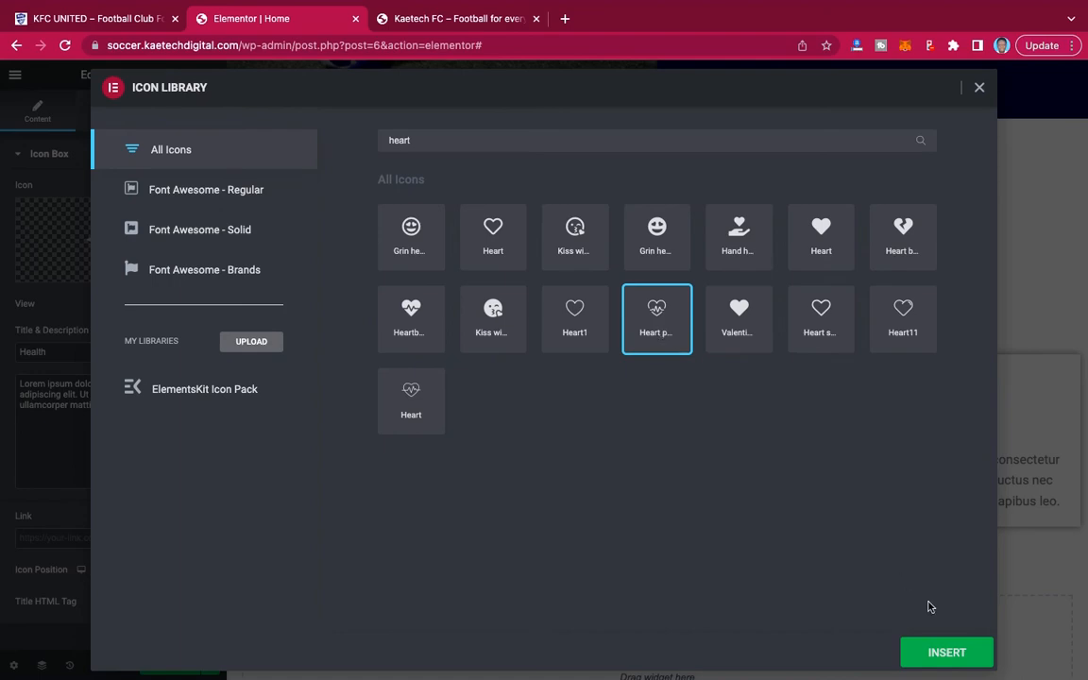
pyautogui.click(945, 655)
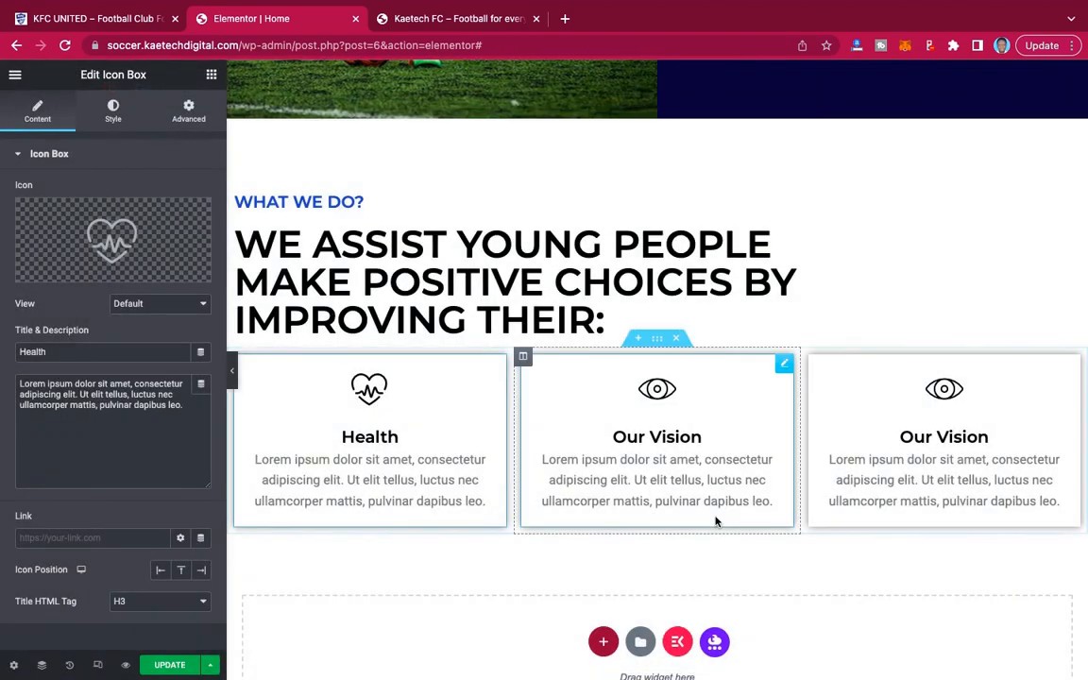
# Copy the title Social wellbeing from the demo site and use it as the middle card's title.
pyautogui.click(784, 368)
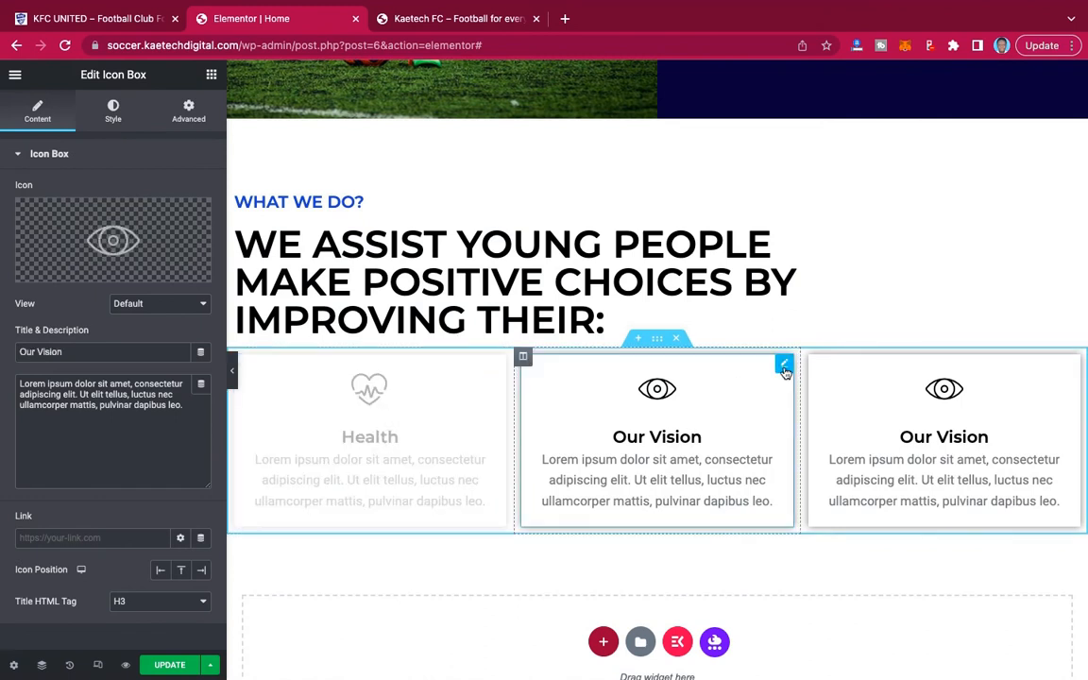
pyautogui.click(78, 19)
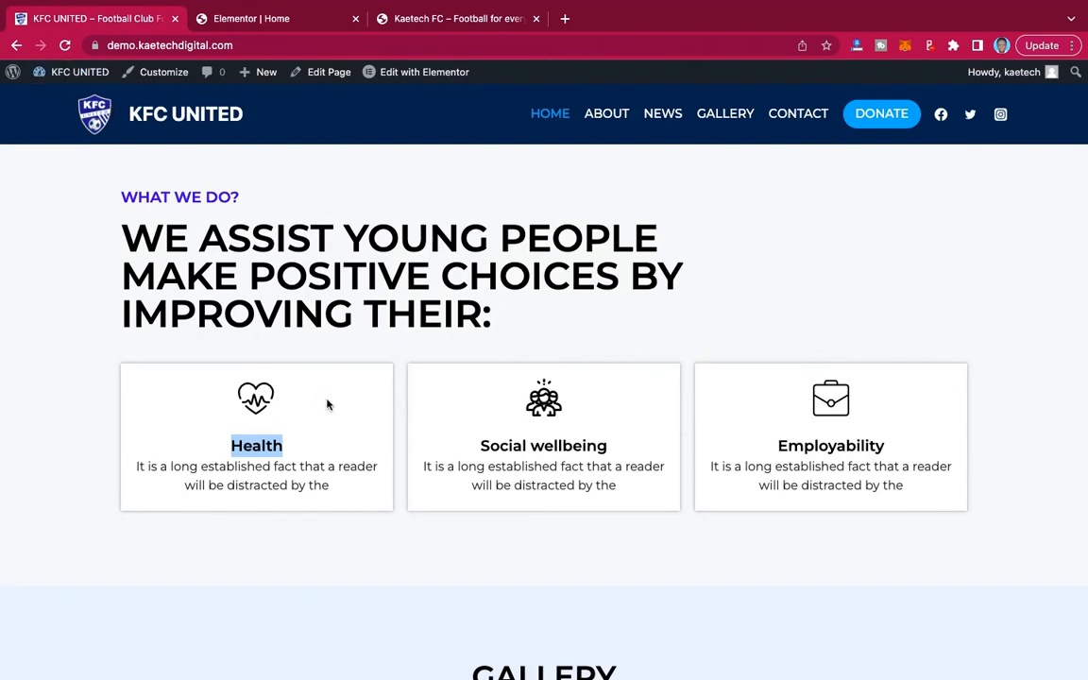
pyautogui.moveTo(611, 451); pyautogui.dragTo(396, 452)
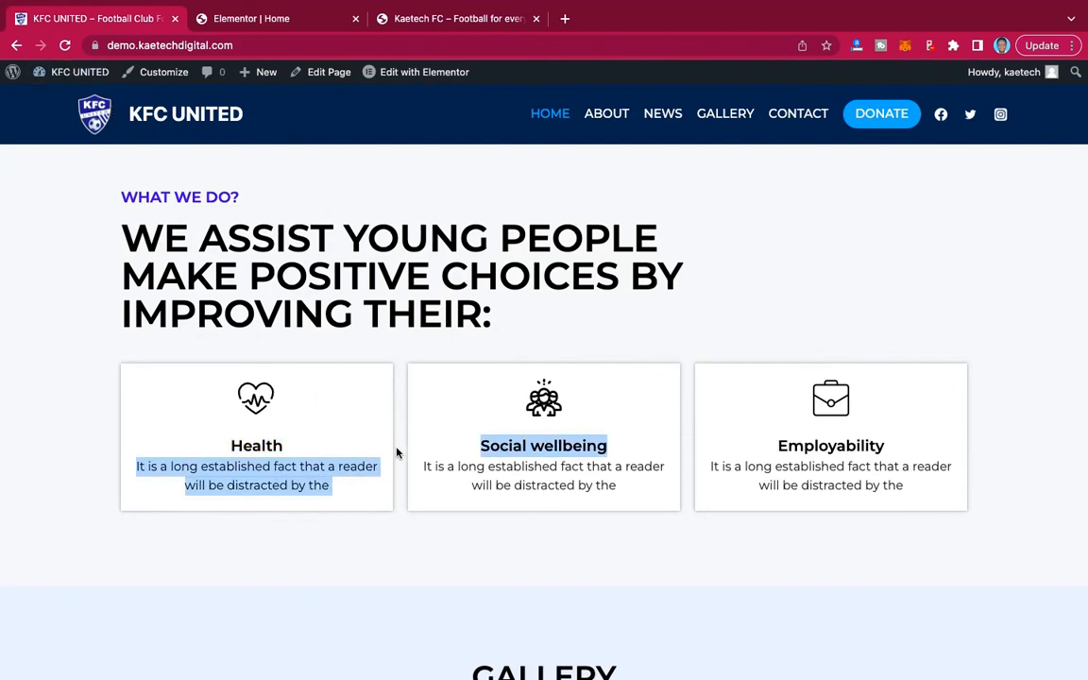
pyautogui.click(607, 449)
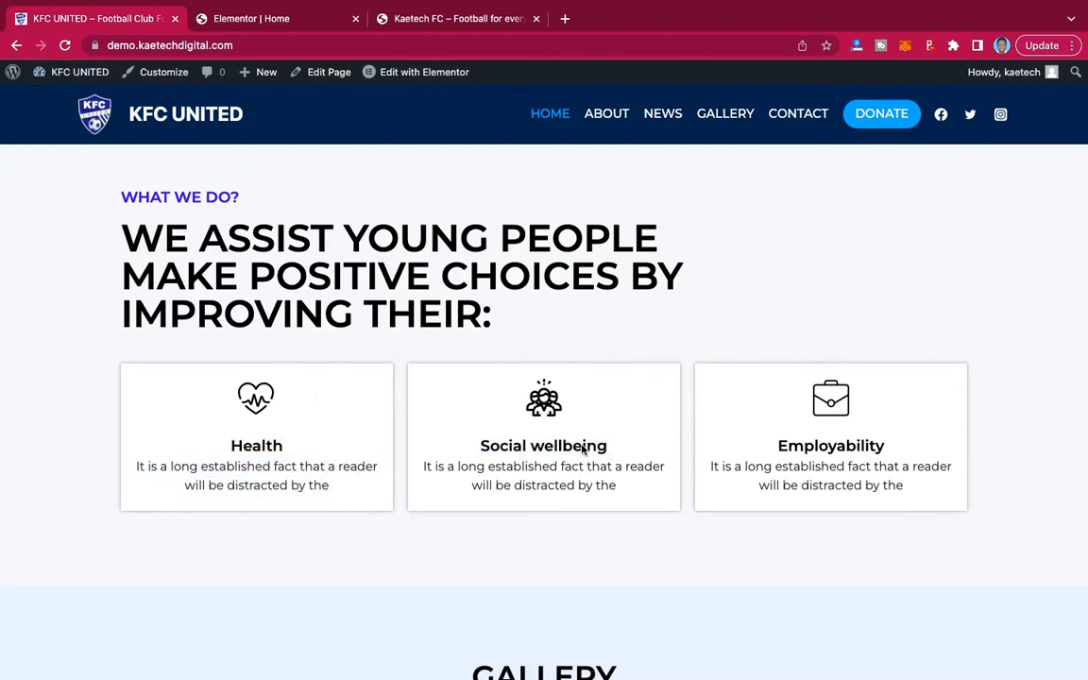
pyautogui.moveTo(607, 446); pyautogui.dragTo(461, 444)
pyautogui.hotkey('ctrl', 'c')
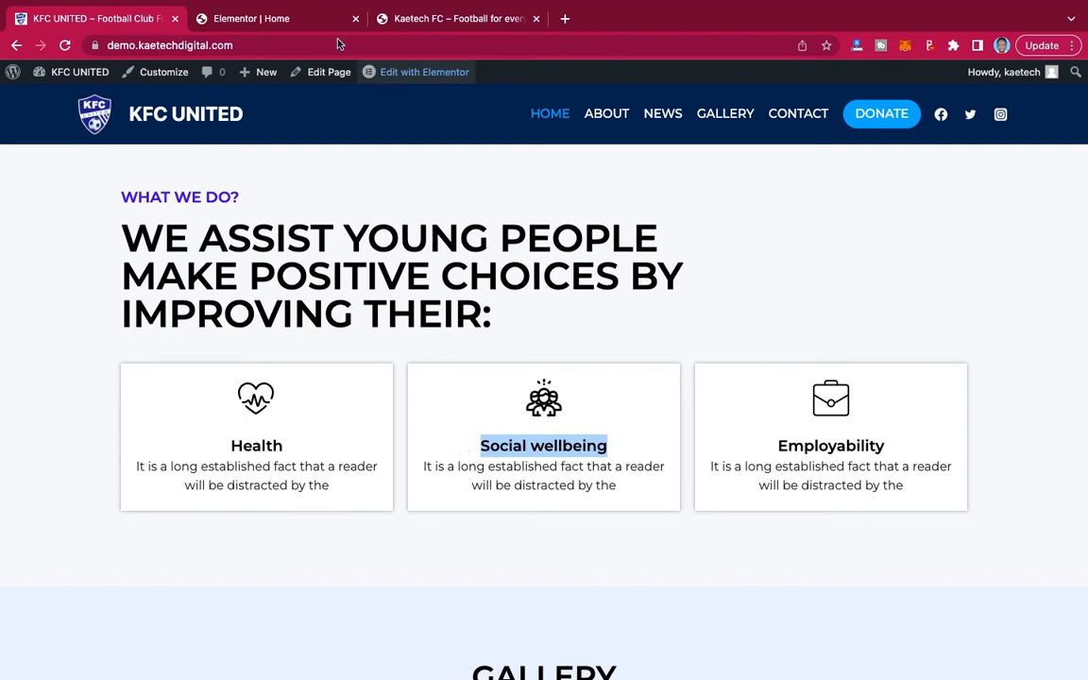
pyautogui.click(270, 20)
pyautogui.moveTo(71, 354); pyautogui.dragTo(5, 352)
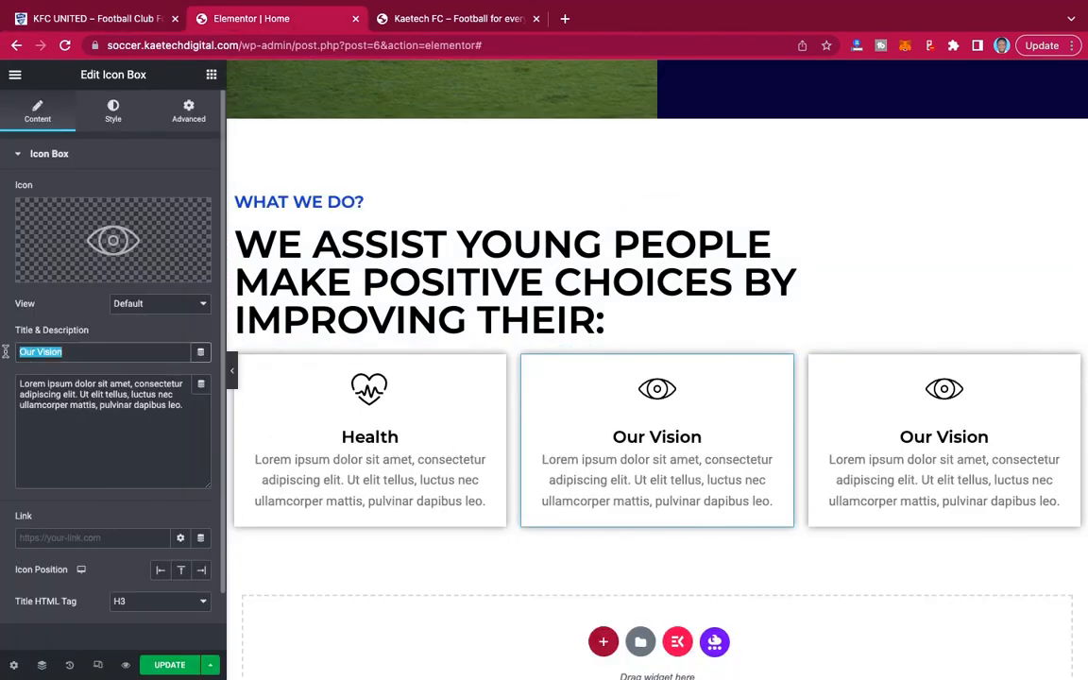
pyautogui.hotkey('ctrl', 'v')
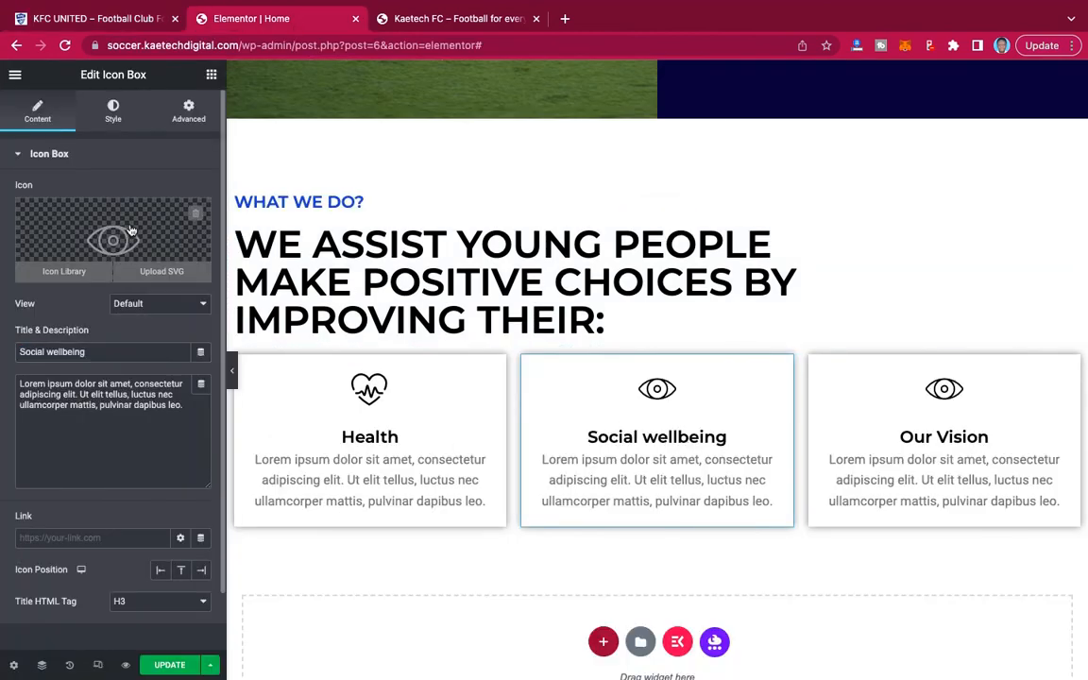
# Replace the Social wellbeing card's icon with the Team1 group icon, searching the icon library for "team".
pyautogui.click(170, 227)
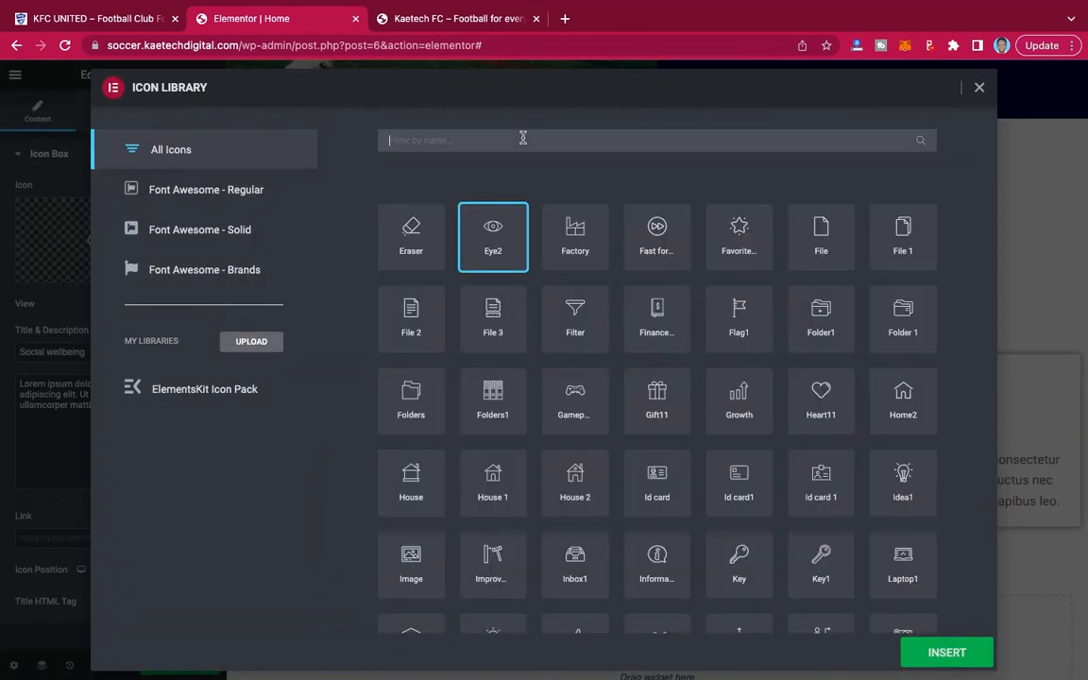
pyautogui.write('gro')
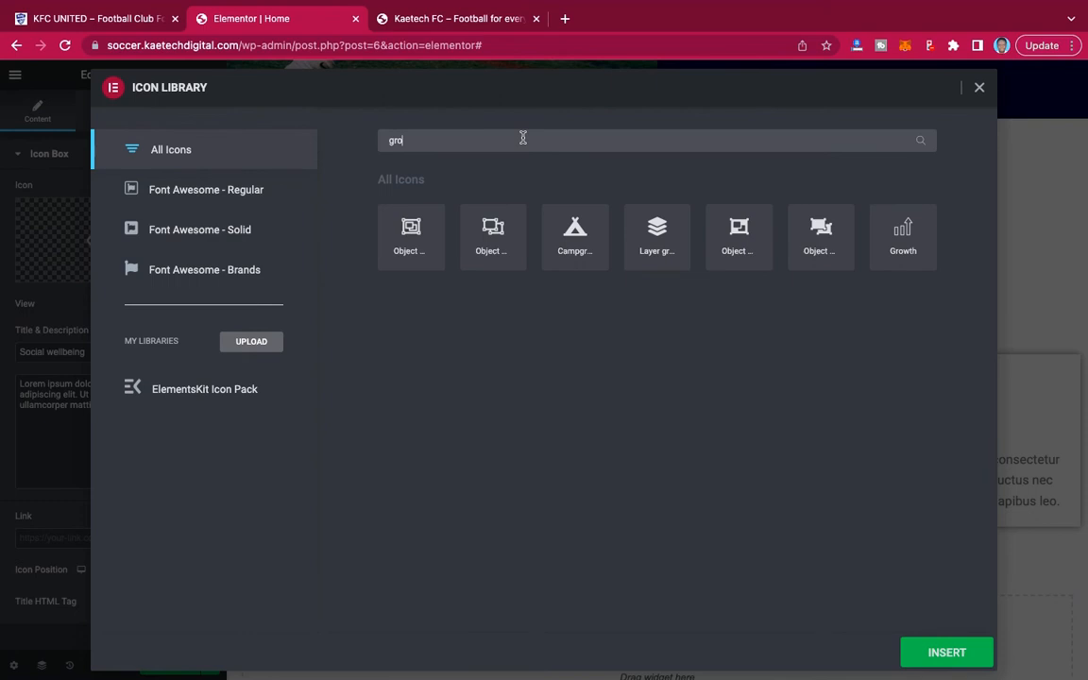
pyautogui.press('BackSpace')
pyautogui.press('BackSpace')
pyautogui.press('BackSpace')
pyautogui.write('team')
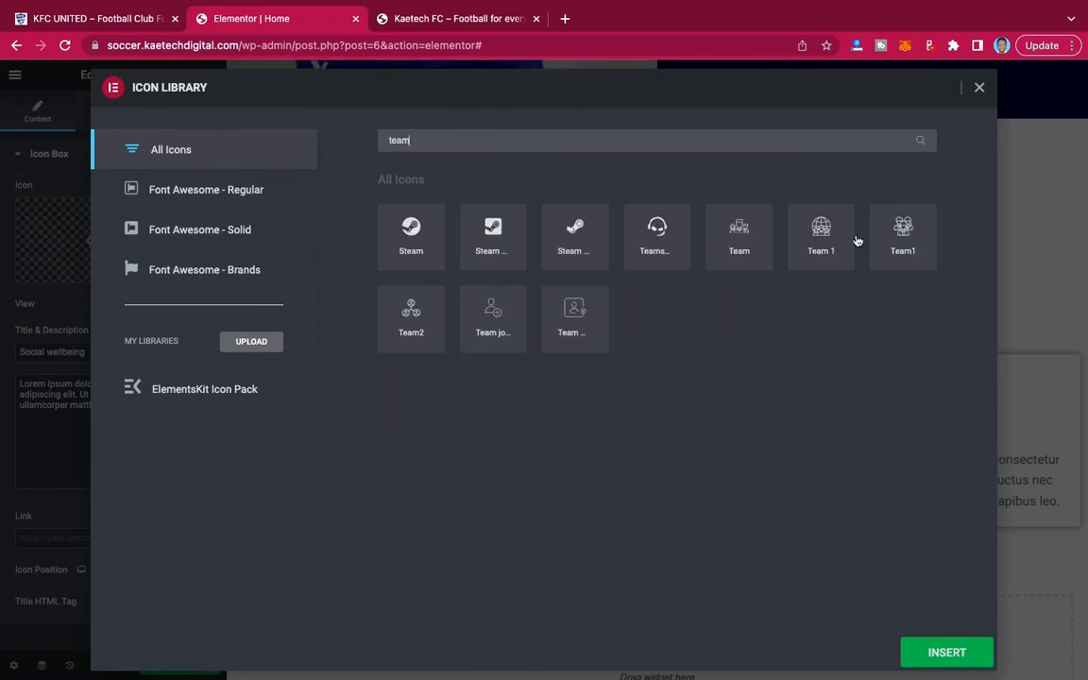
pyautogui.moveTo(435, 139); pyautogui.dragTo(315, 138)
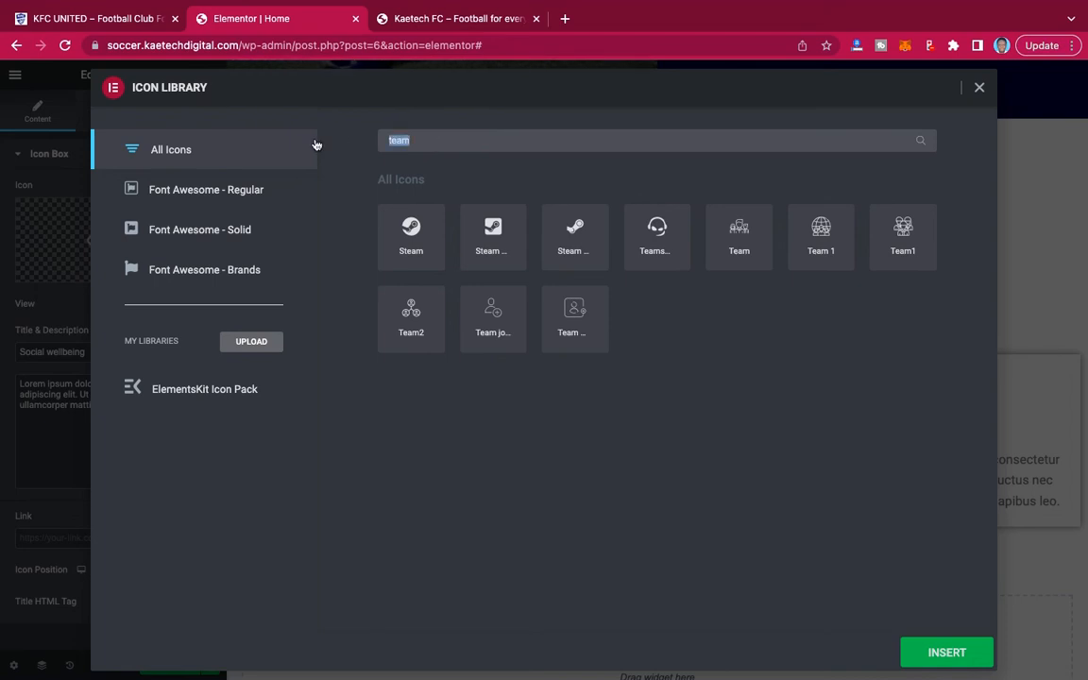
pyautogui.write('users')
pyautogui.press('BackSpace')
pyautogui.press('BackSpace')
pyautogui.press('BackSpace')
pyautogui.press('BackSpace')
pyautogui.press('BackSpace')
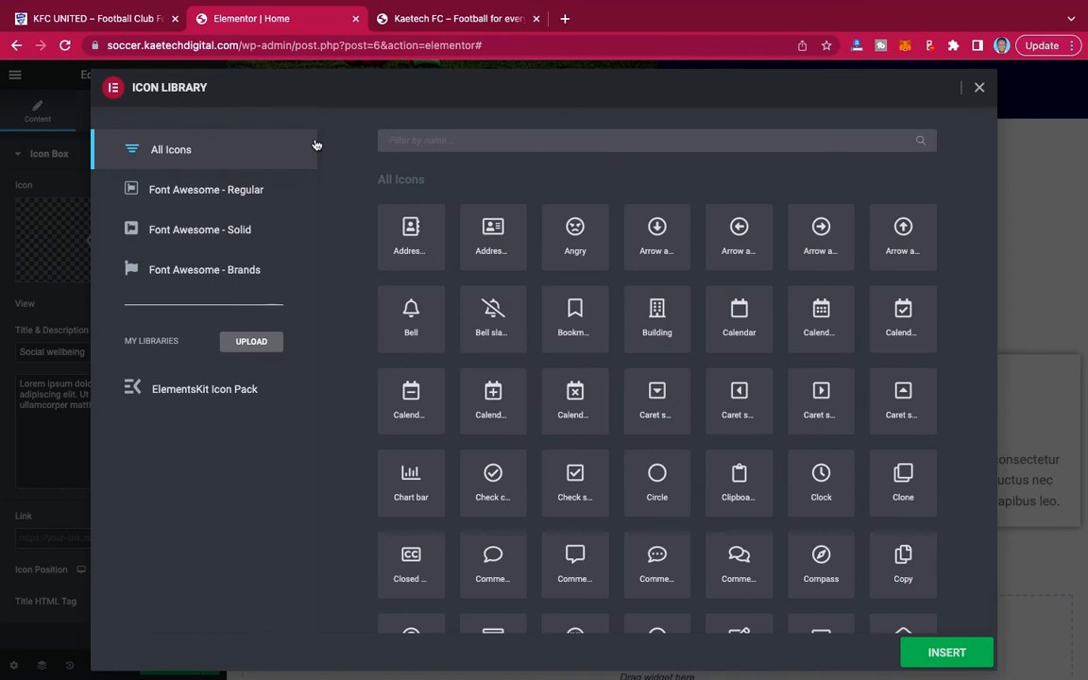
pyautogui.write('team')
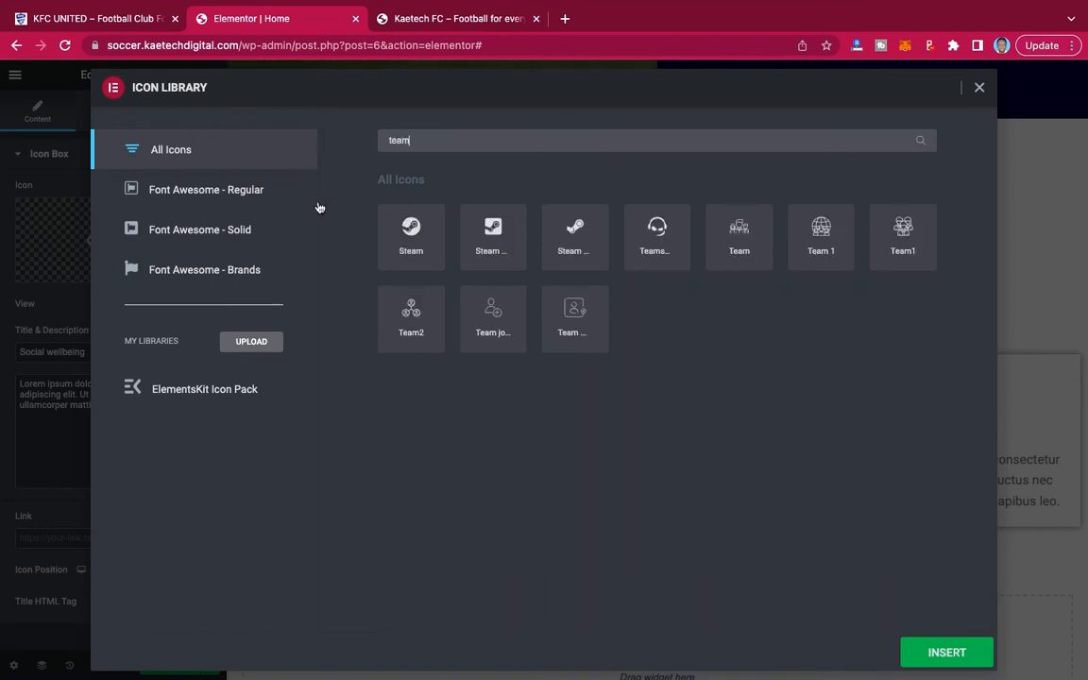
pyautogui.click(900, 230)
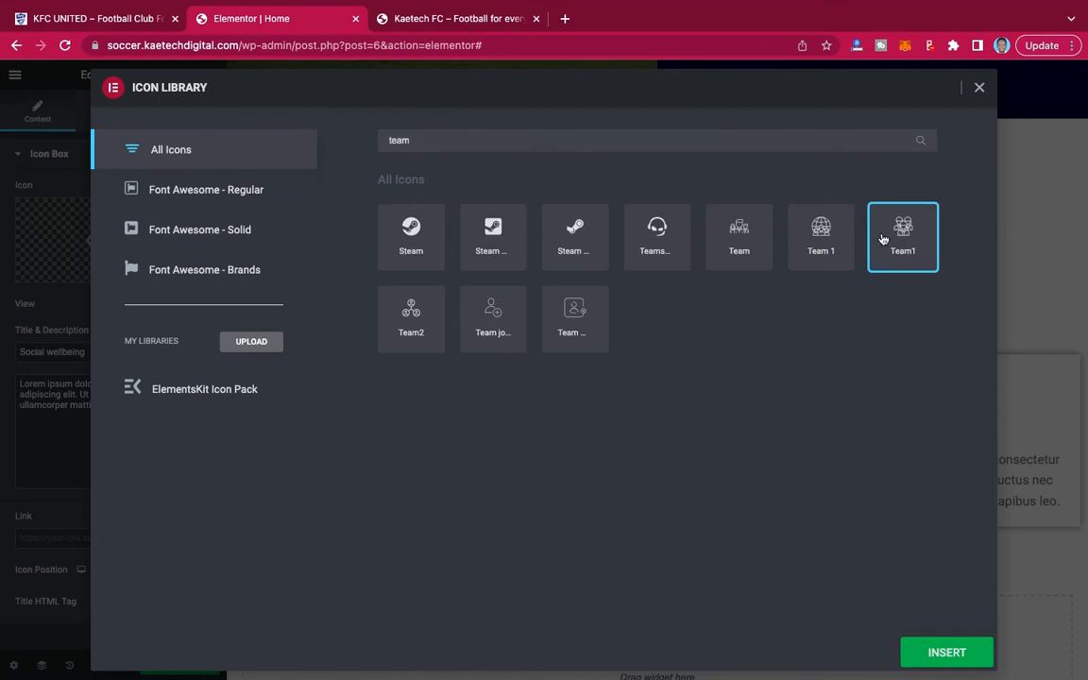
pyautogui.click(738, 236)
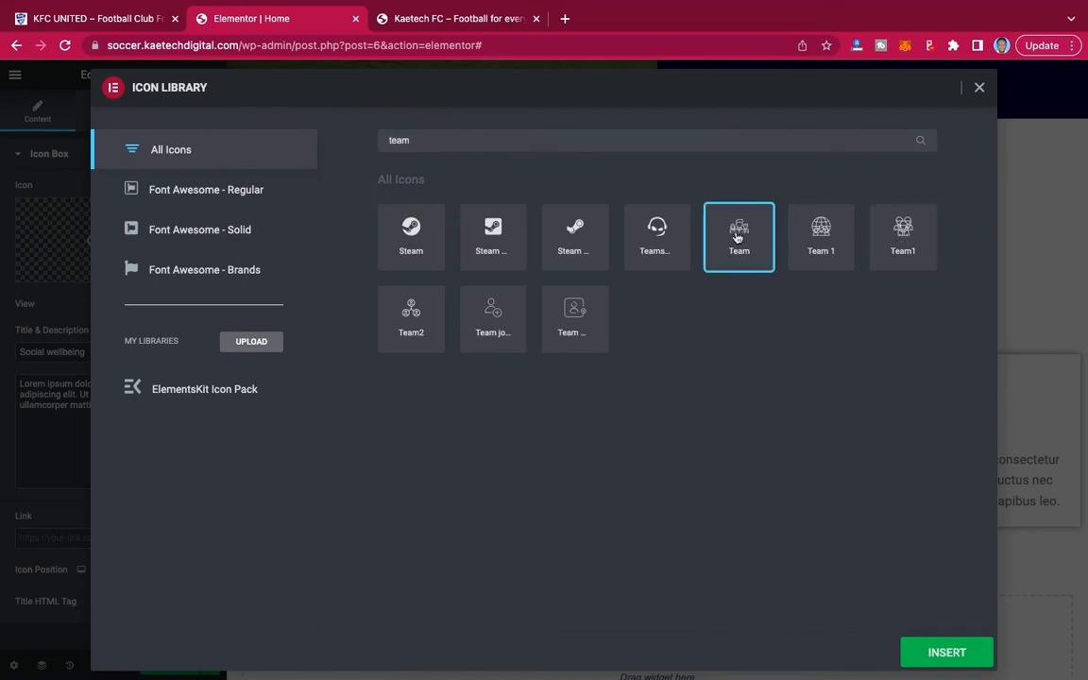
pyautogui.click(902, 236)
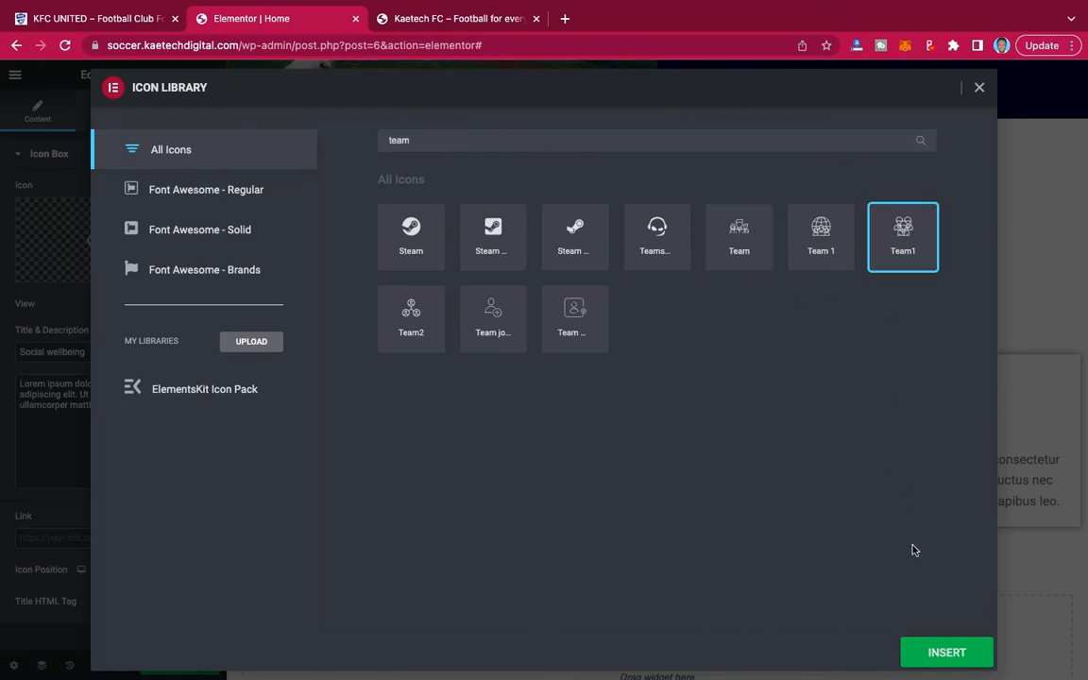
pyautogui.click(935, 645)
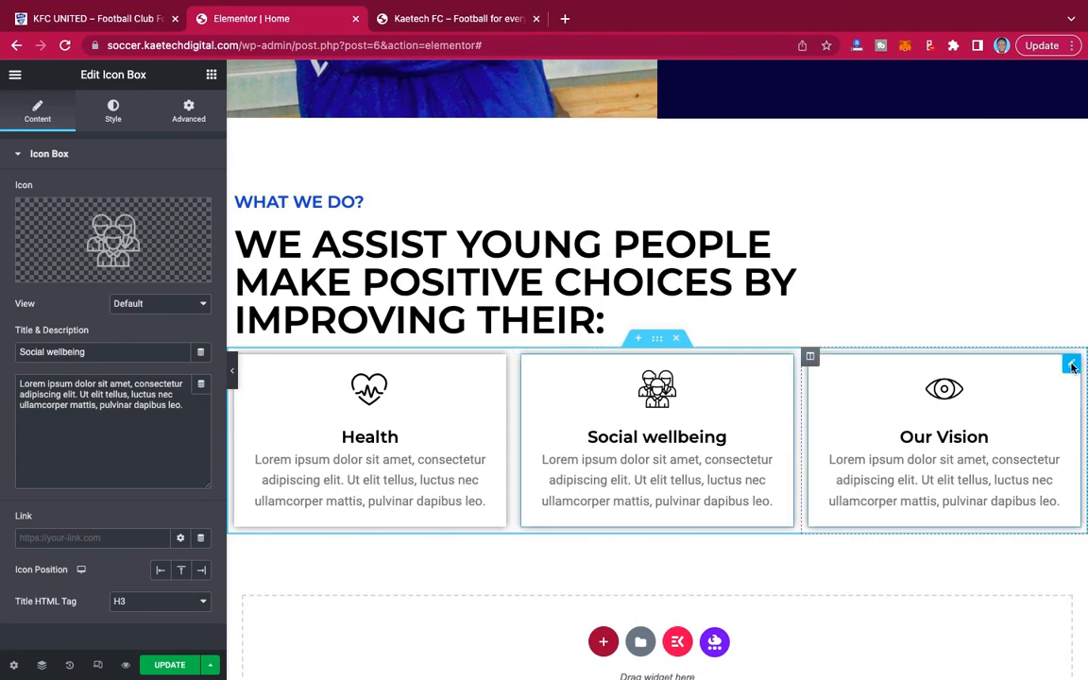
# Open the Our Vision card for editing and copy the title Employability from the demo site's third card.
pyautogui.click(1071, 366)
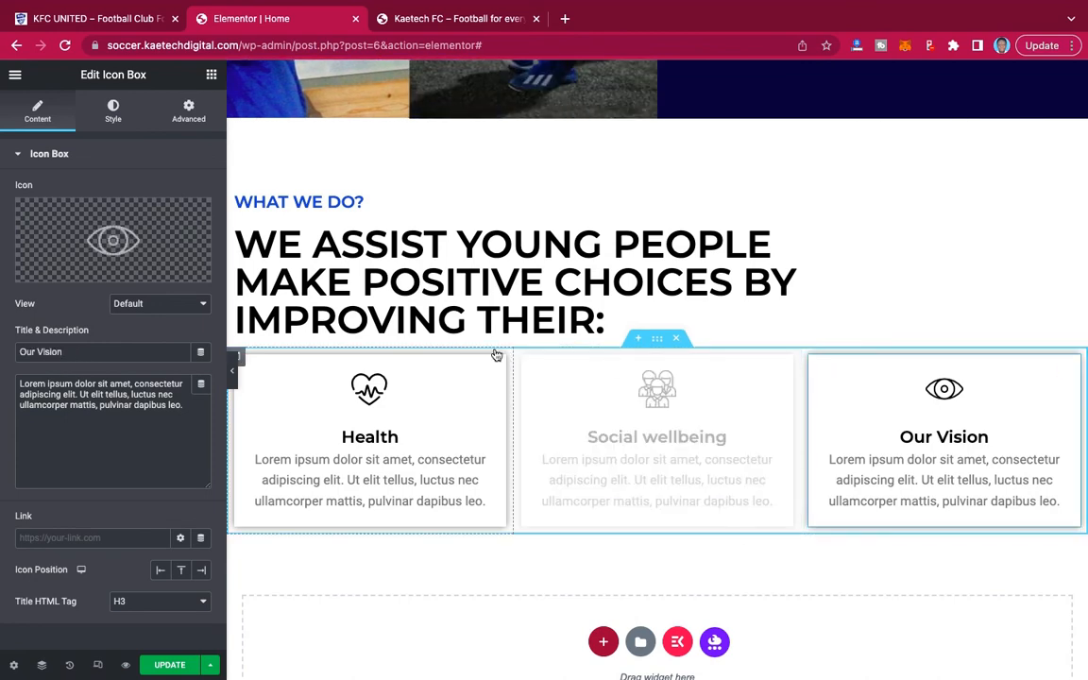
pyautogui.click(111, 14)
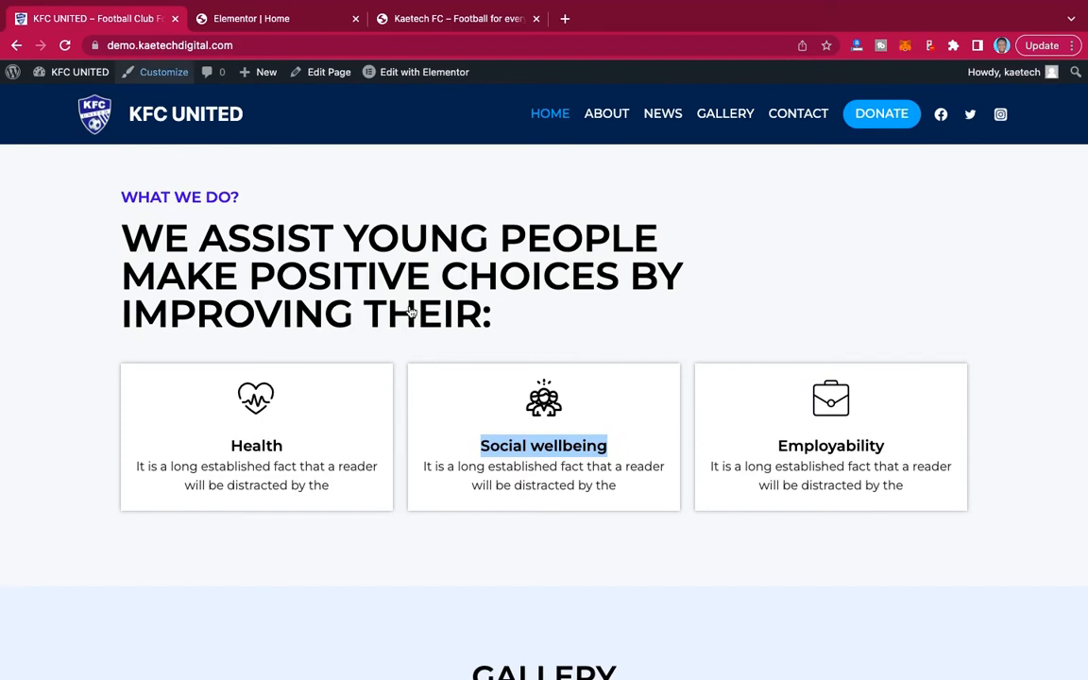
pyautogui.click(887, 451)
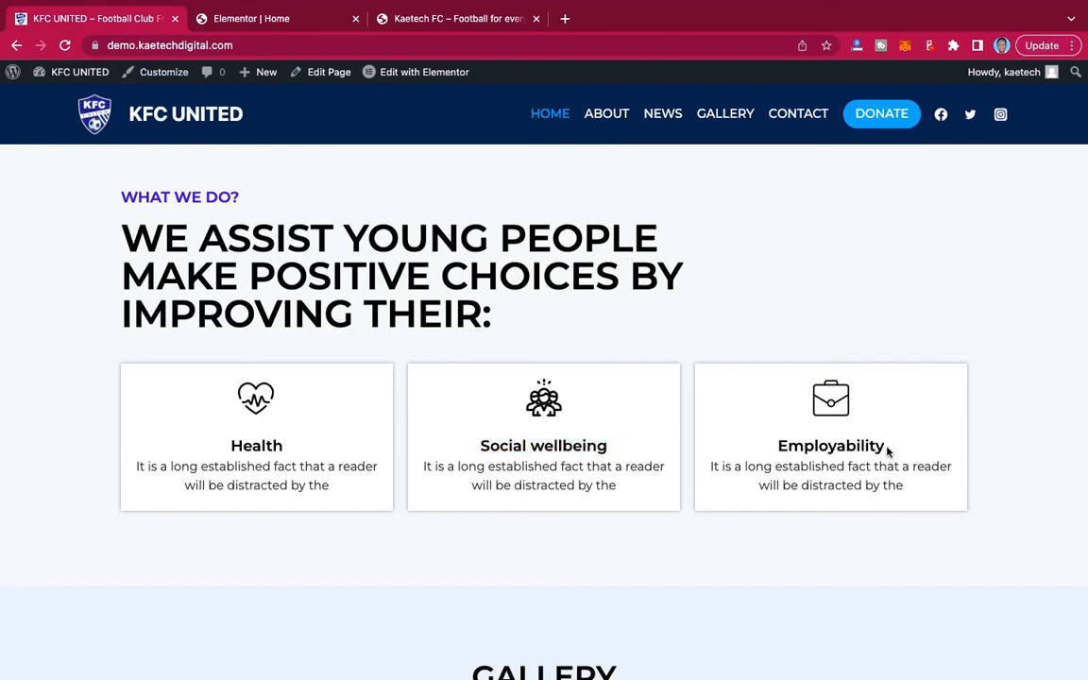
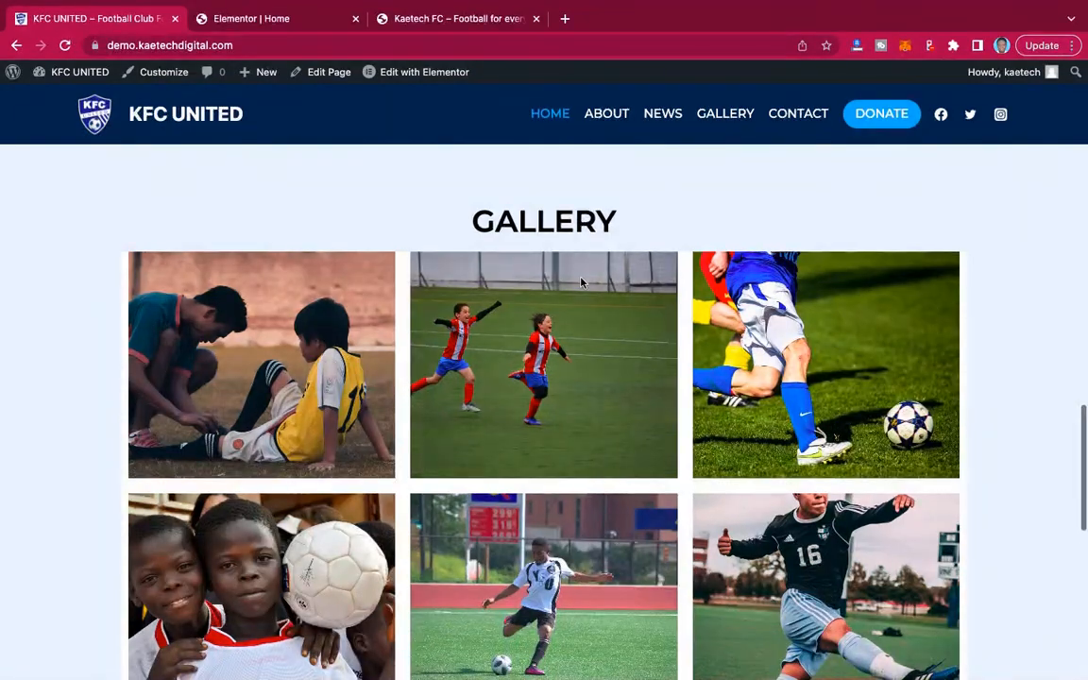
# Check the gallery heading on the reference site, switch to the Elementor page editor, and add a single-column section below the three cards.
pyautogui.moveTo(625, 224); pyautogui.dragTo(342, 223)
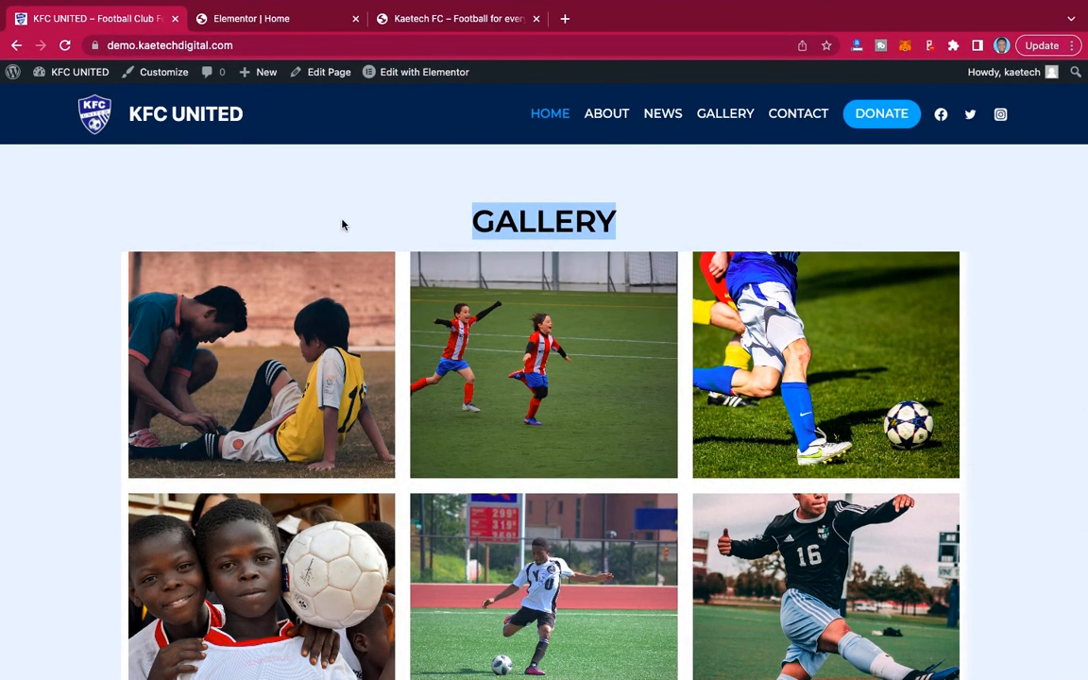
pyautogui.click(265, 17)
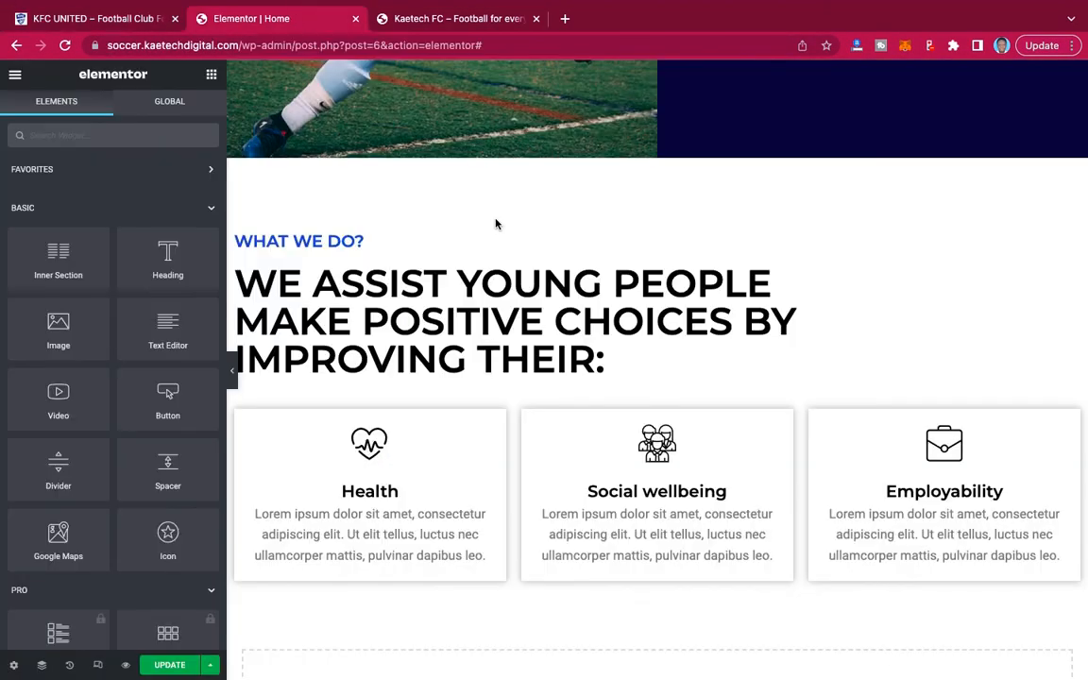
pyautogui.scroll(-3, 683, 408)
pyautogui.click(602, 452)
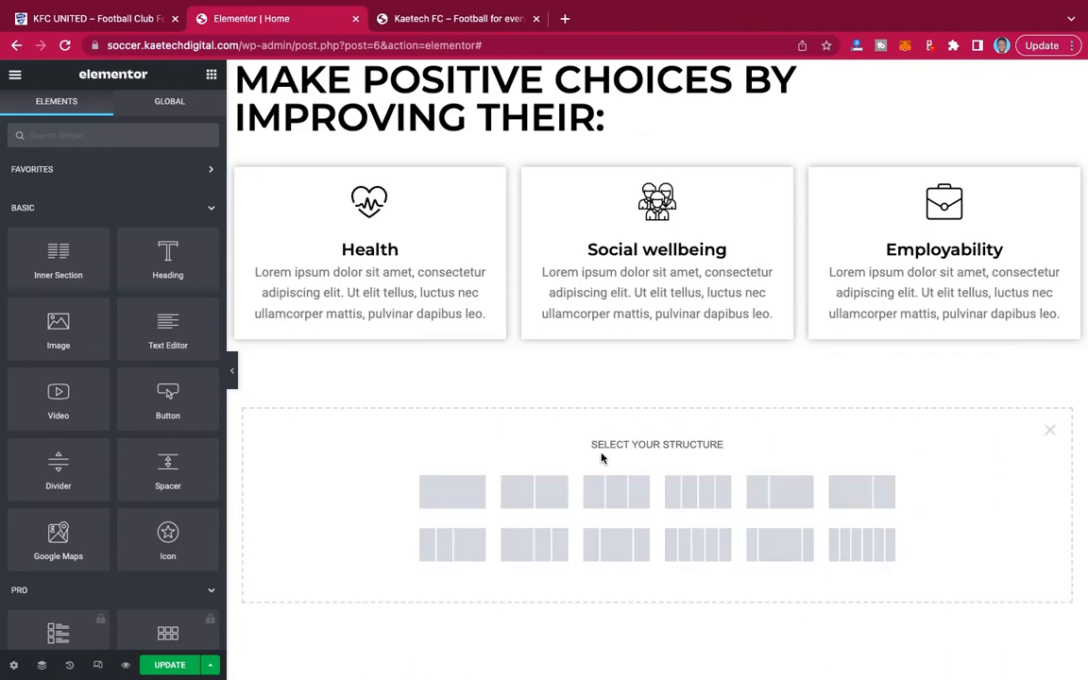
pyautogui.click(453, 492)
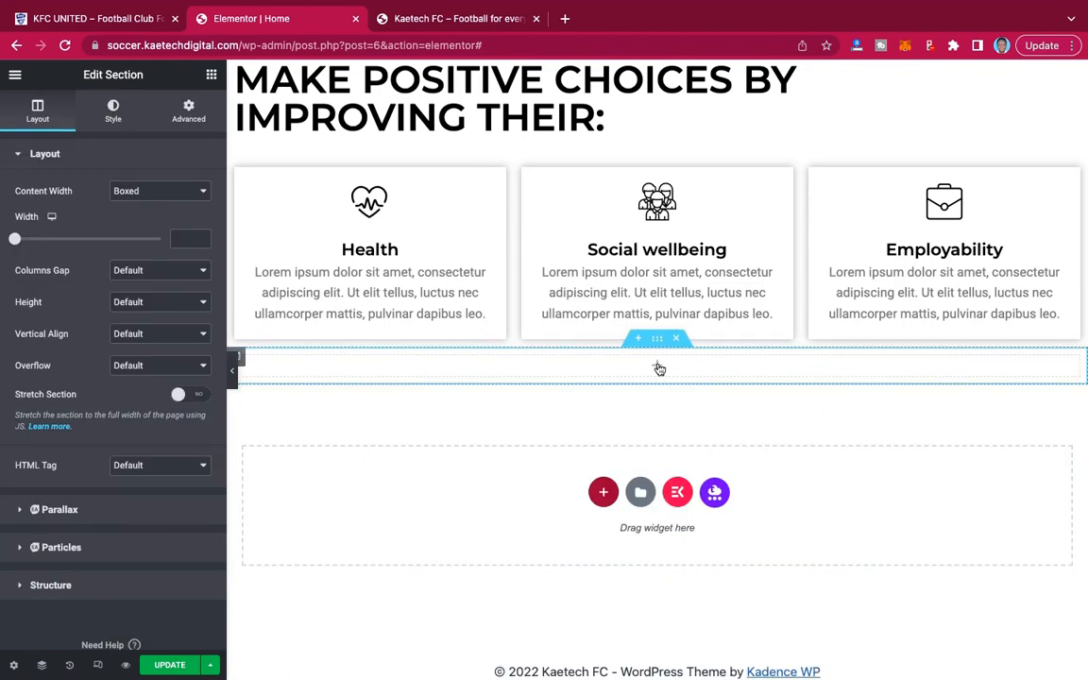
# Set the new section's top and bottom margins to 90 px.
pyautogui.click(175, 96)
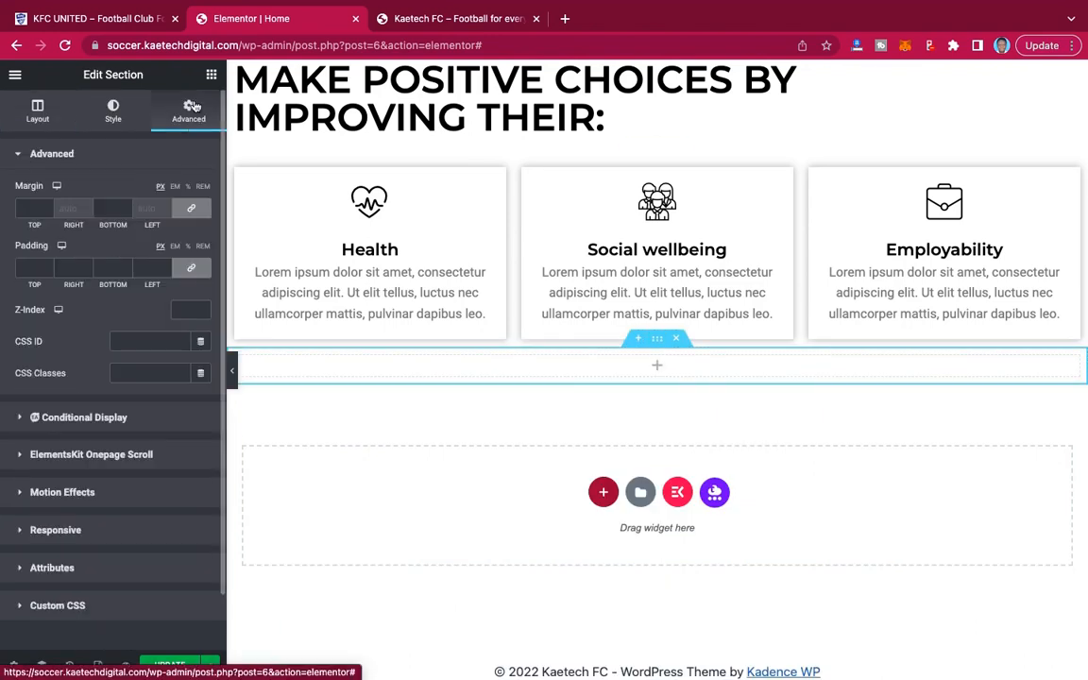
pyautogui.click(27, 207)
pyautogui.write('90')
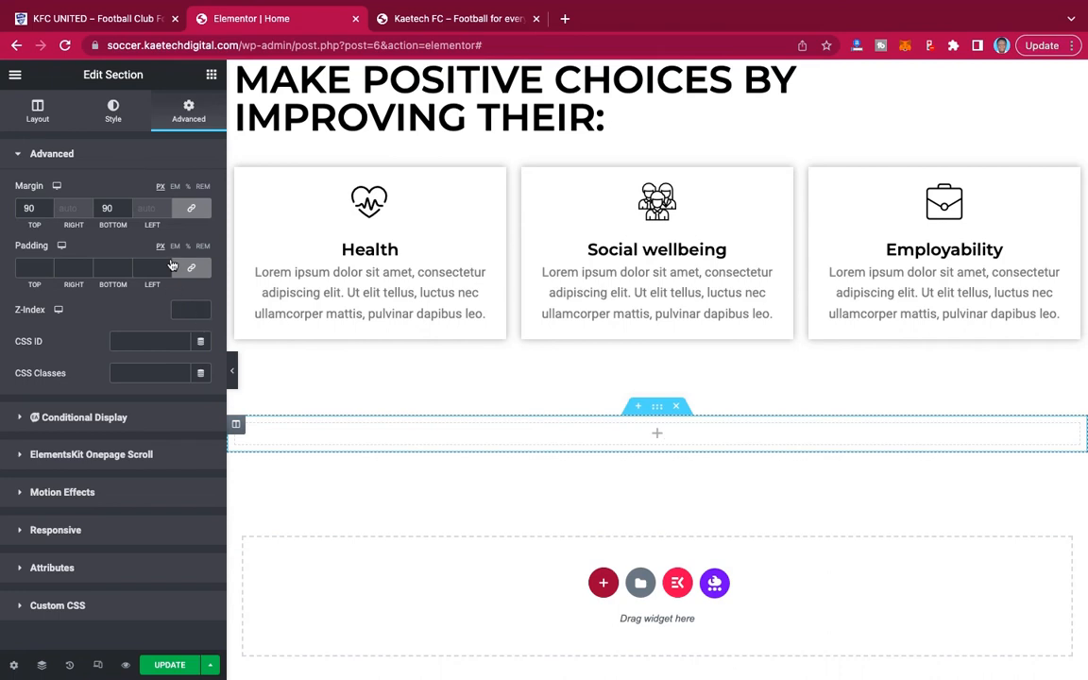
# Add a Heading widget to the new section with the title GALLERY and center it.
pyautogui.moveTo(142, 253); pyautogui.dragTo(484, 439)
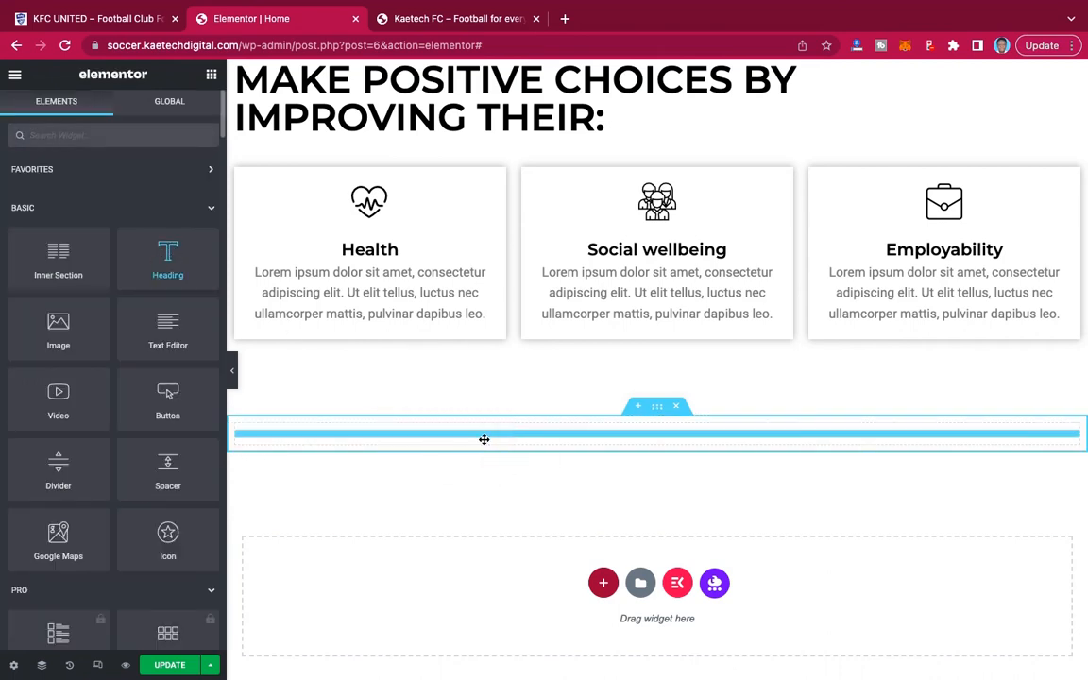
pyautogui.moveTo(141, 206); pyautogui.dragTo(2, 207)
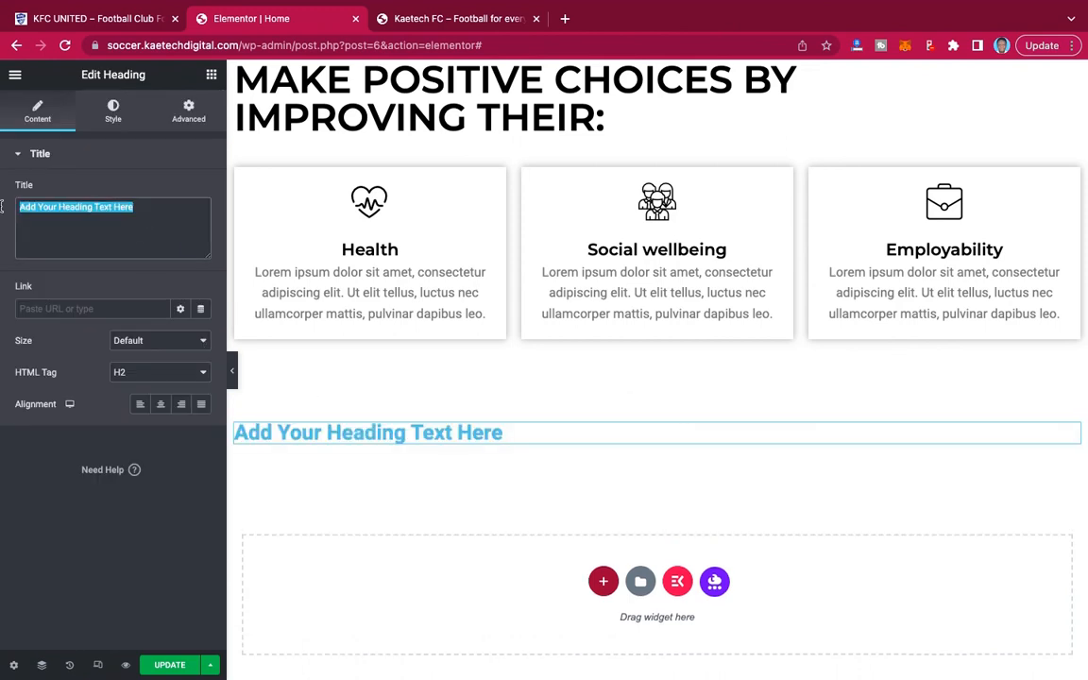
pyautogui.write('GALLERY')
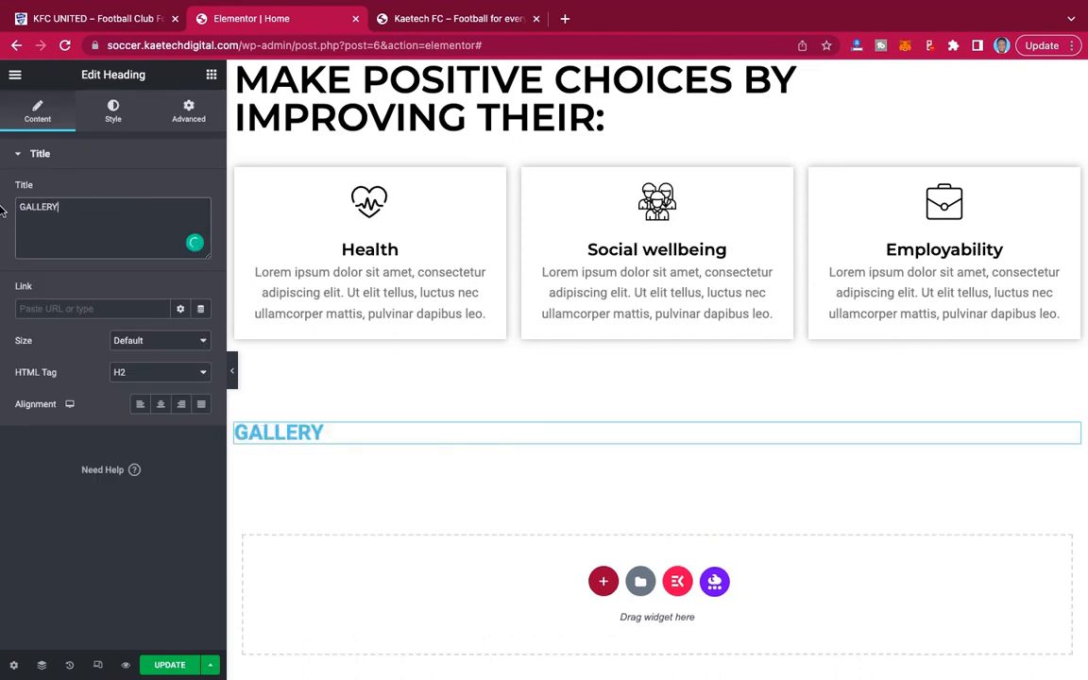
pyautogui.click(161, 404)
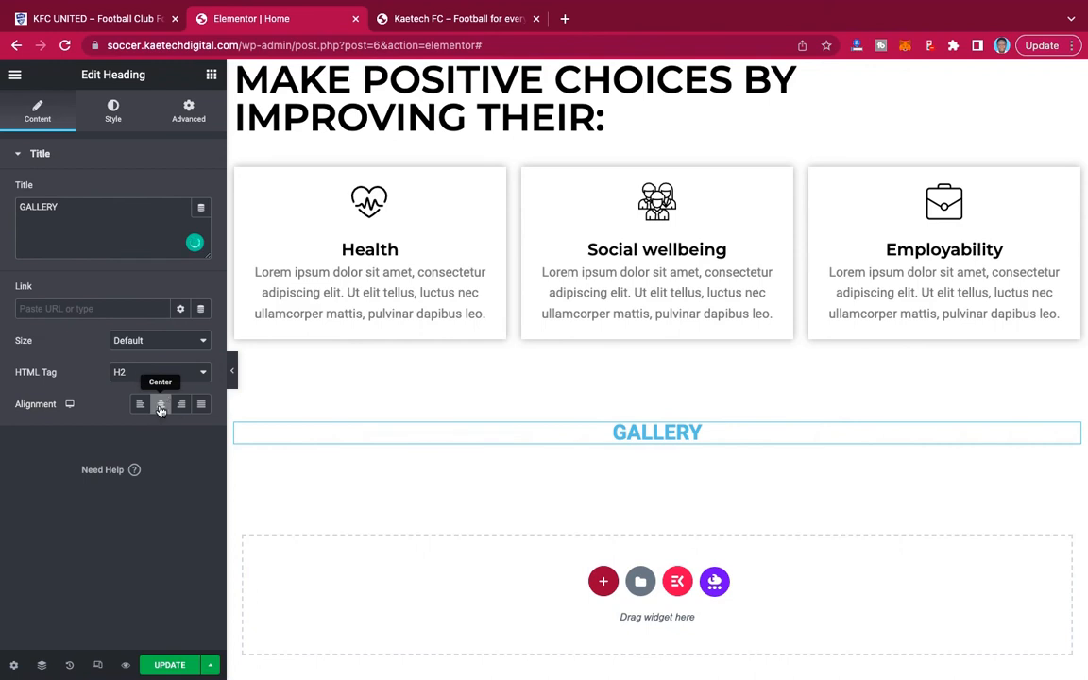
# Change the GALLERY heading's text color to black.
pyautogui.click(112, 112)
pyautogui.click(200, 190)
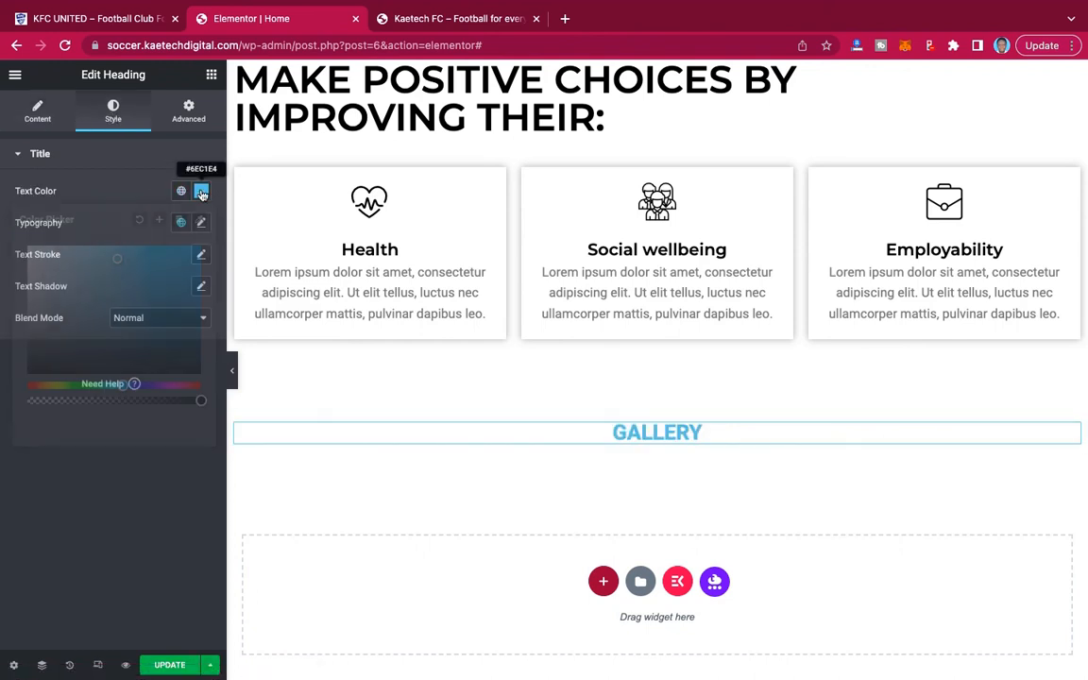
pyautogui.moveTo(60, 353); pyautogui.dragTo(2, 408)
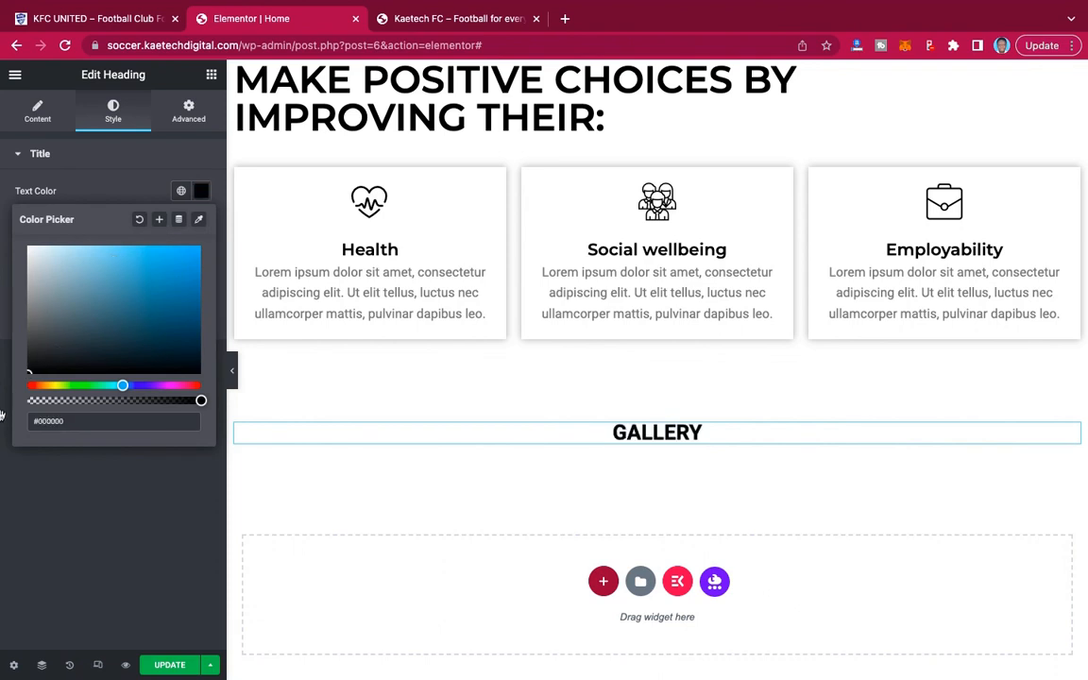
pyautogui.click(2, 450)
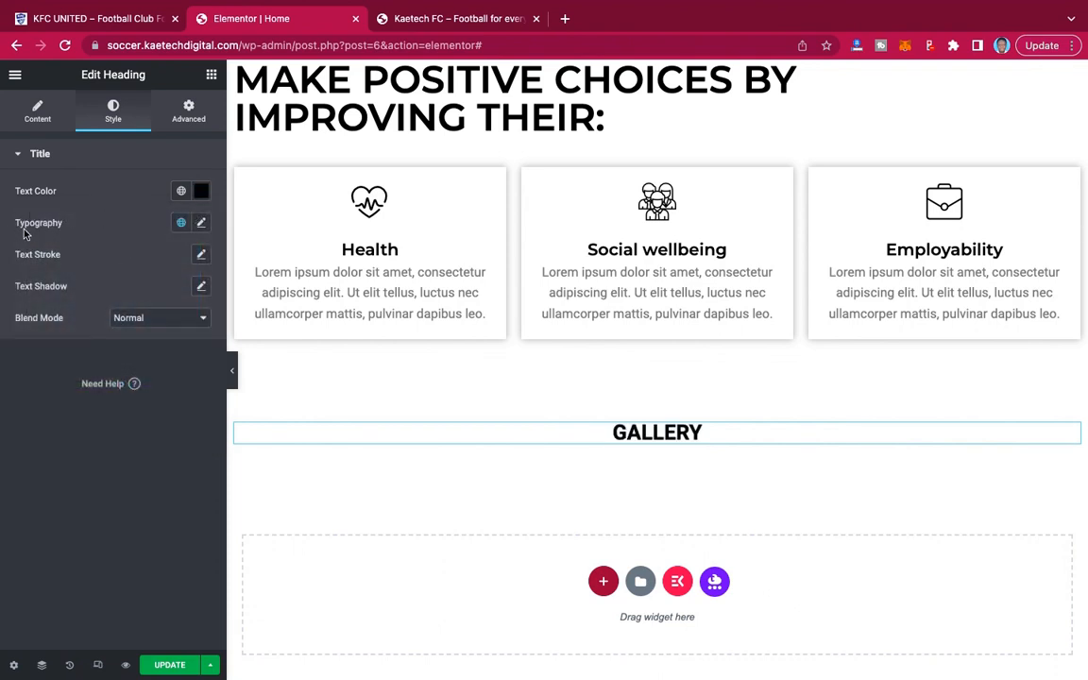
# Set the GALLERY heading's font family to Montserrat and its size to 40 px.
pyautogui.click(200, 223)
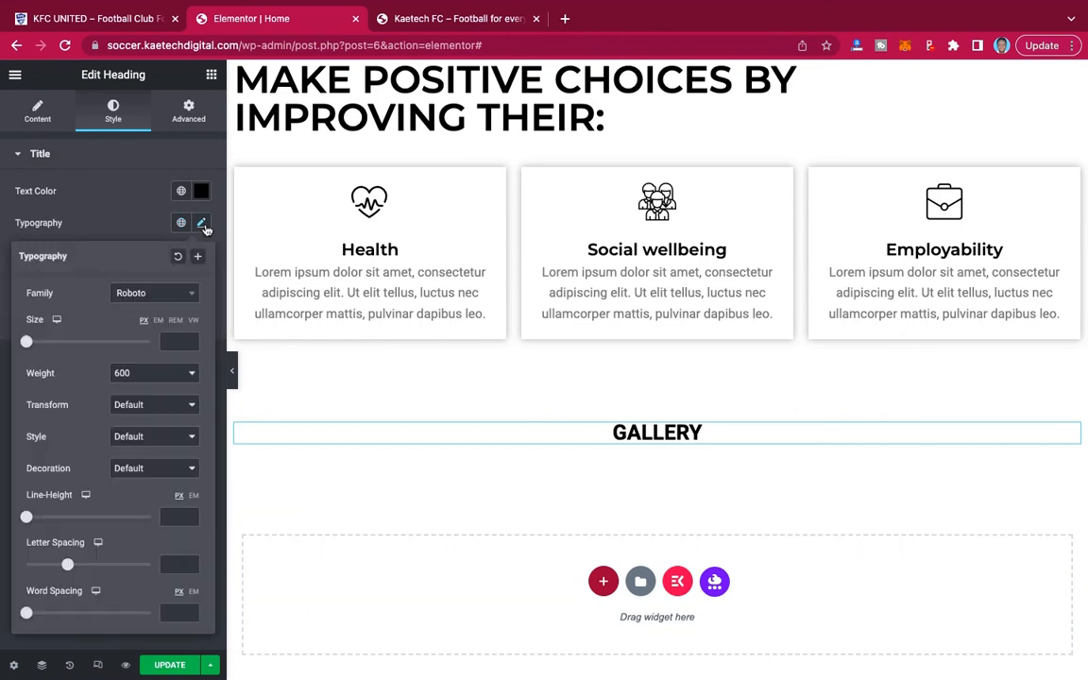
pyautogui.click(159, 296)
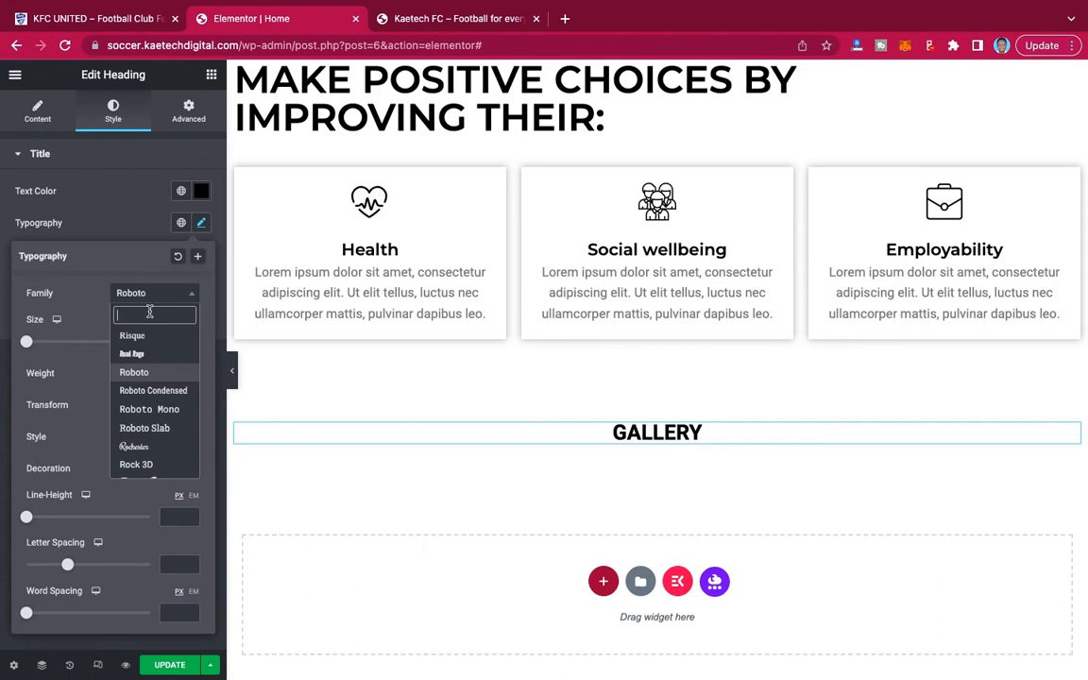
pyautogui.write('monts')
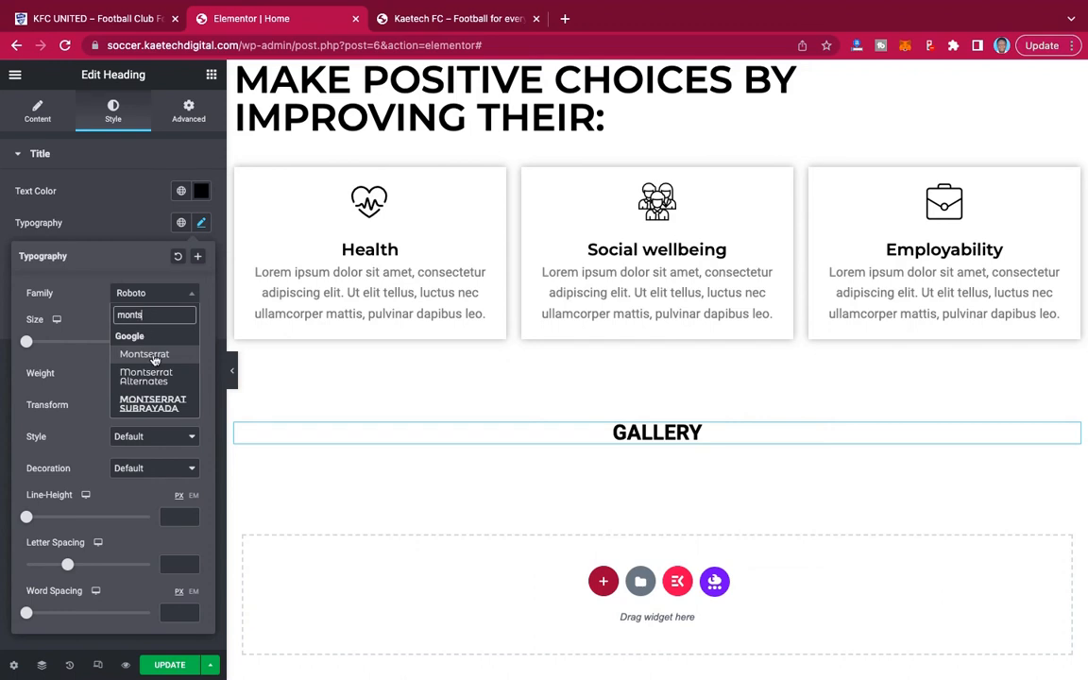
pyautogui.click(154, 355)
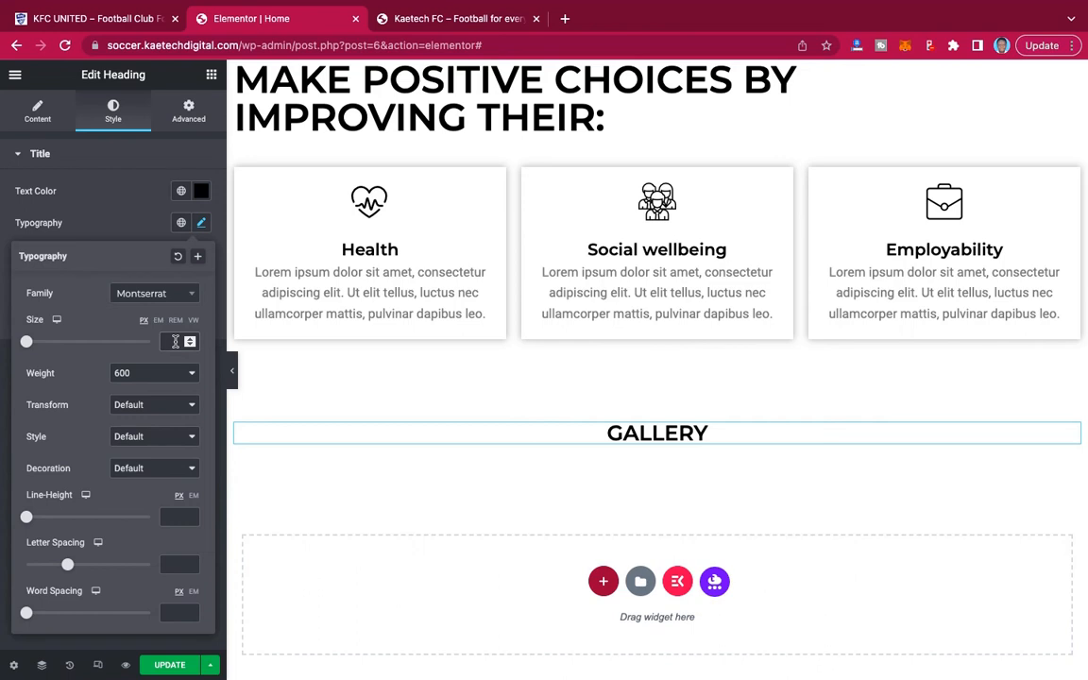
pyautogui.write('40')
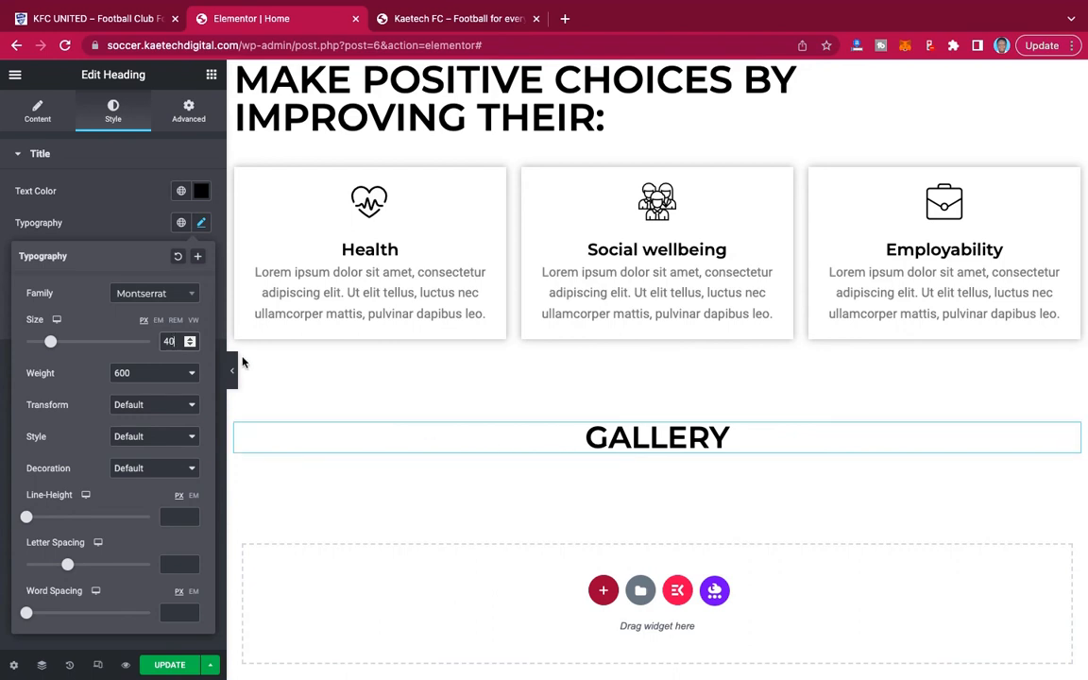
pyautogui.click(111, 243)
# Search the widgets for gallery and add a Basic Gallery below the GALLERY heading.
pyautogui.scroll(-2, 649, 425)
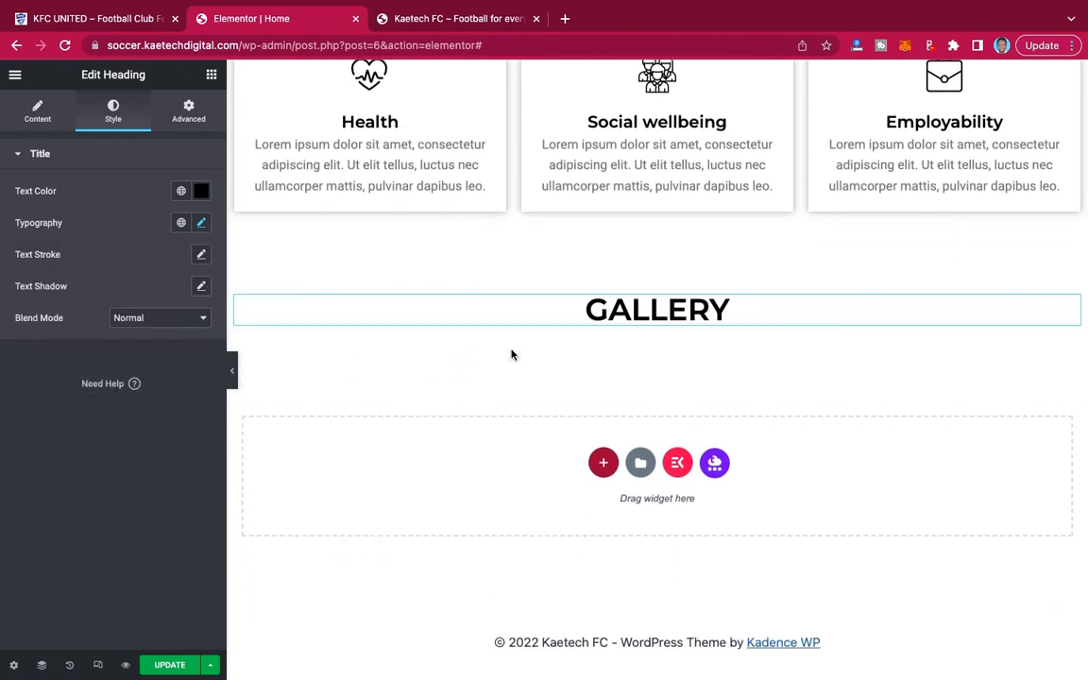
pyautogui.click(211, 76)
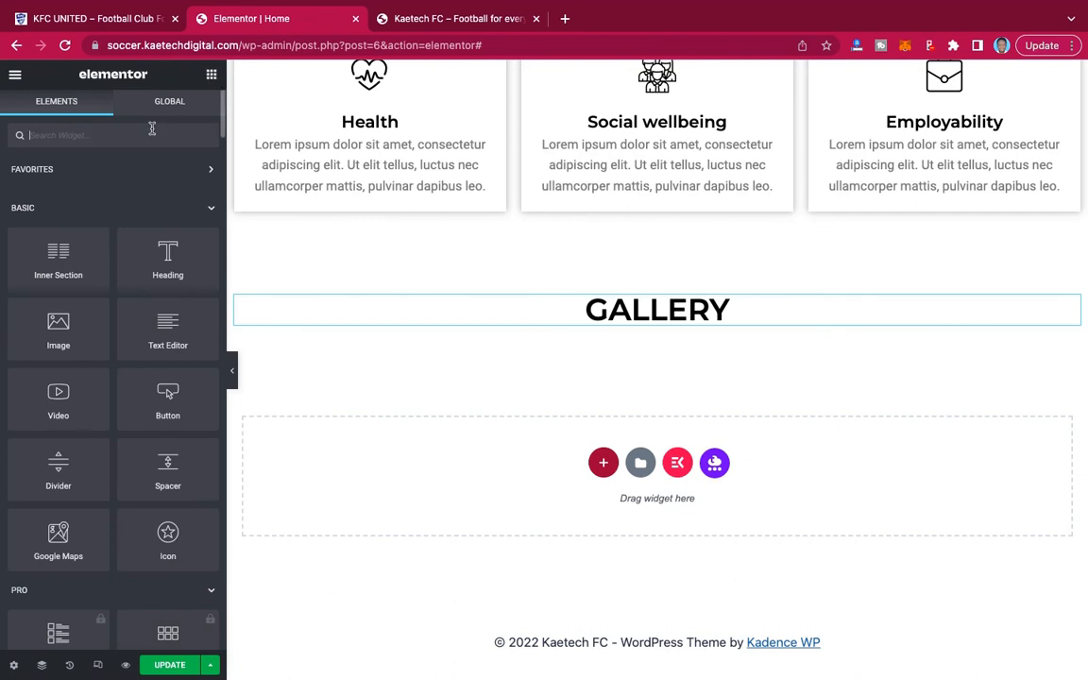
pyautogui.write('gallery')
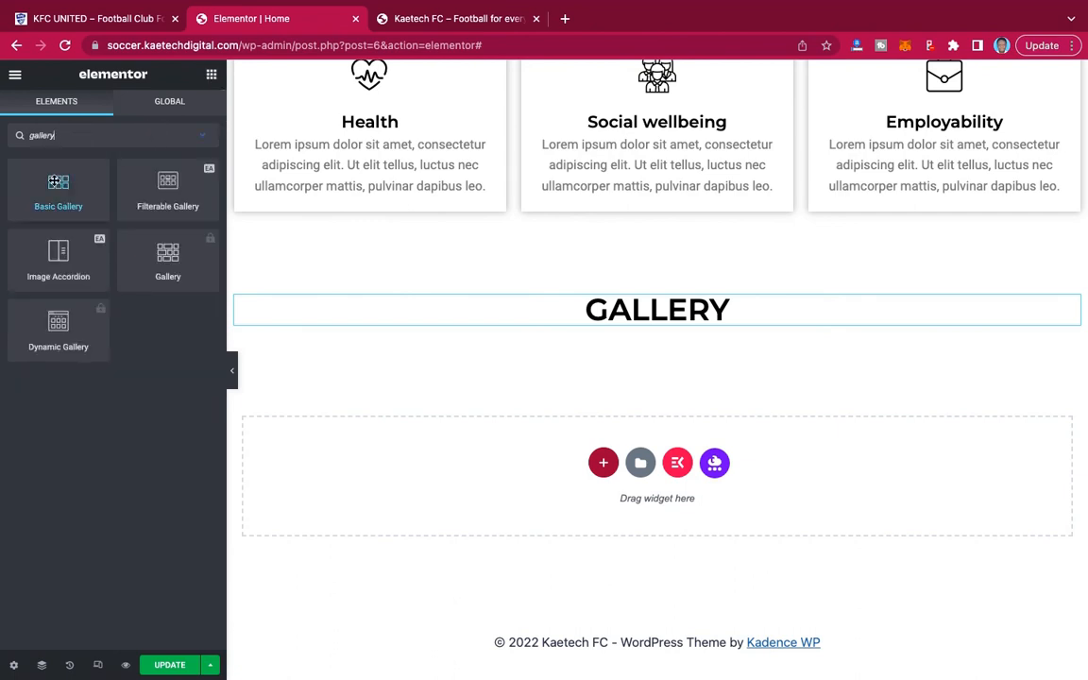
pyautogui.moveTo(54, 181); pyautogui.dragTo(654, 321)
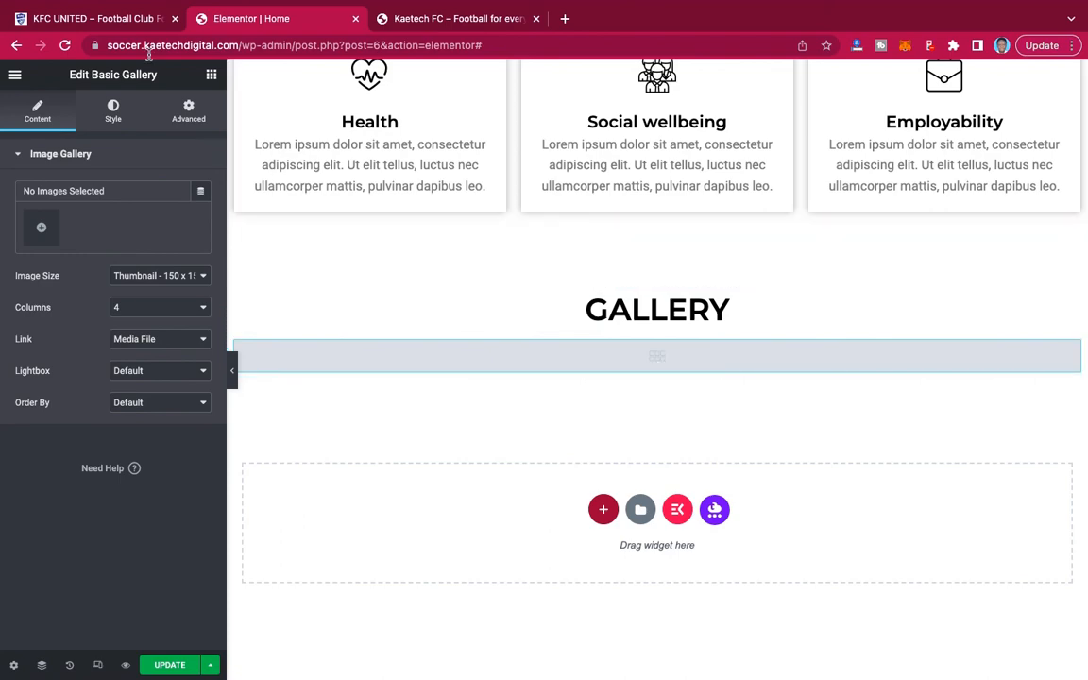
# Examine the layout of the image gallery on the KFC UNITED reference site.
pyautogui.click(113, 22)
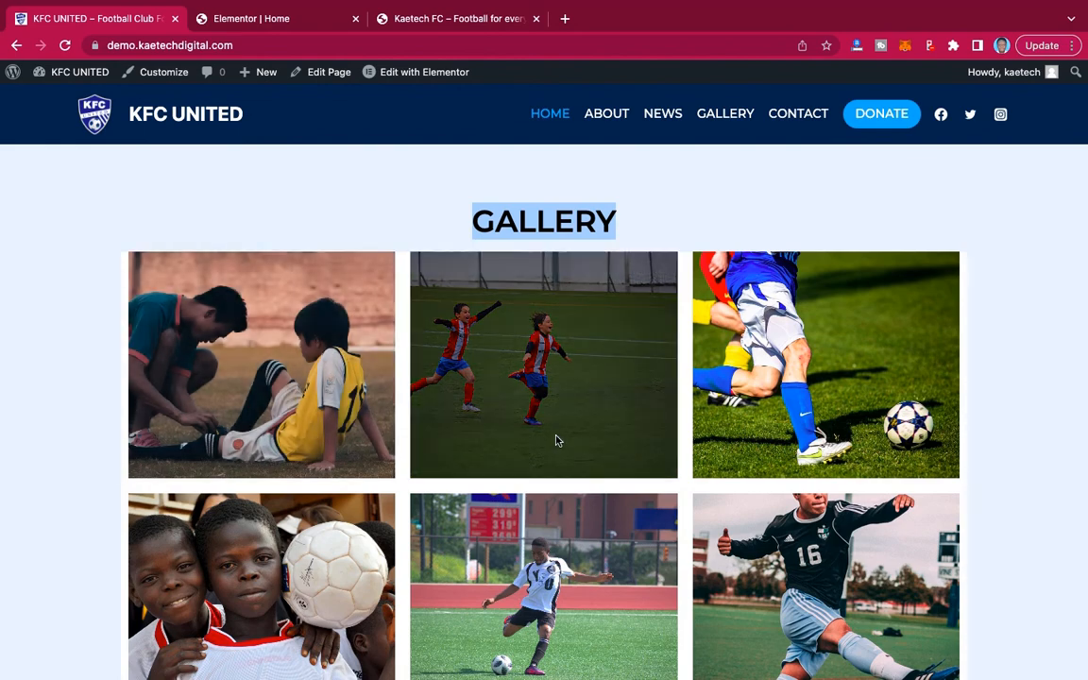
pyautogui.scroll(-4, 556, 439)
pyautogui.scroll(1, 557, 441)
pyautogui.scroll(1, 556, 440)
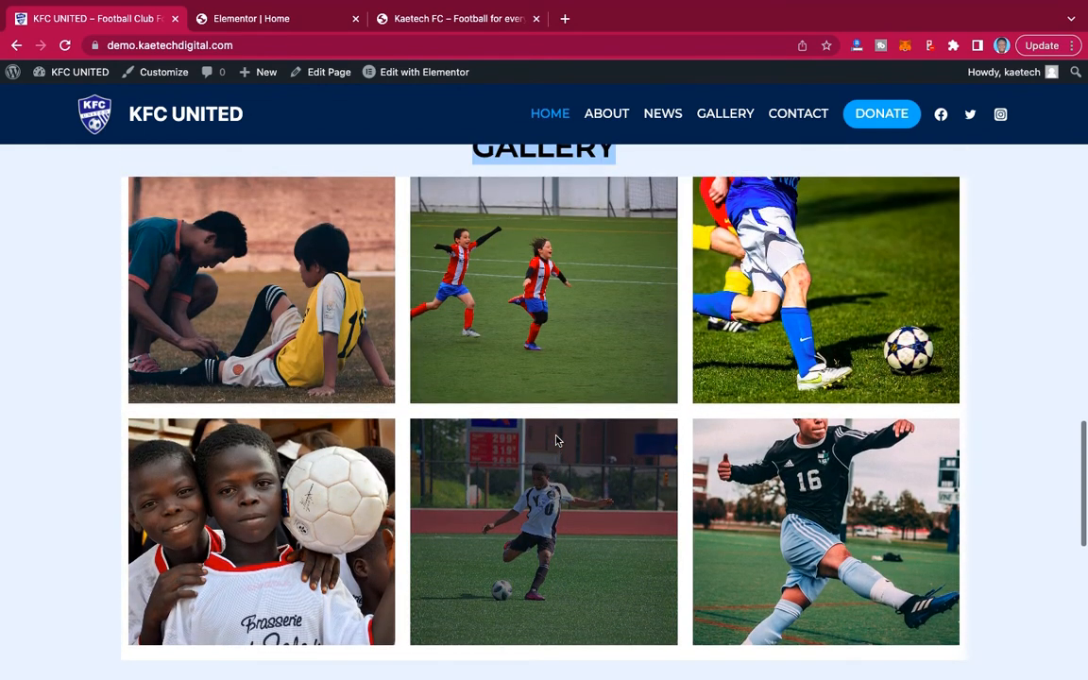
# Return to the Elementor page editor and delete the Basic Gallery widget below the GALLERY heading.
pyautogui.click(262, 18)
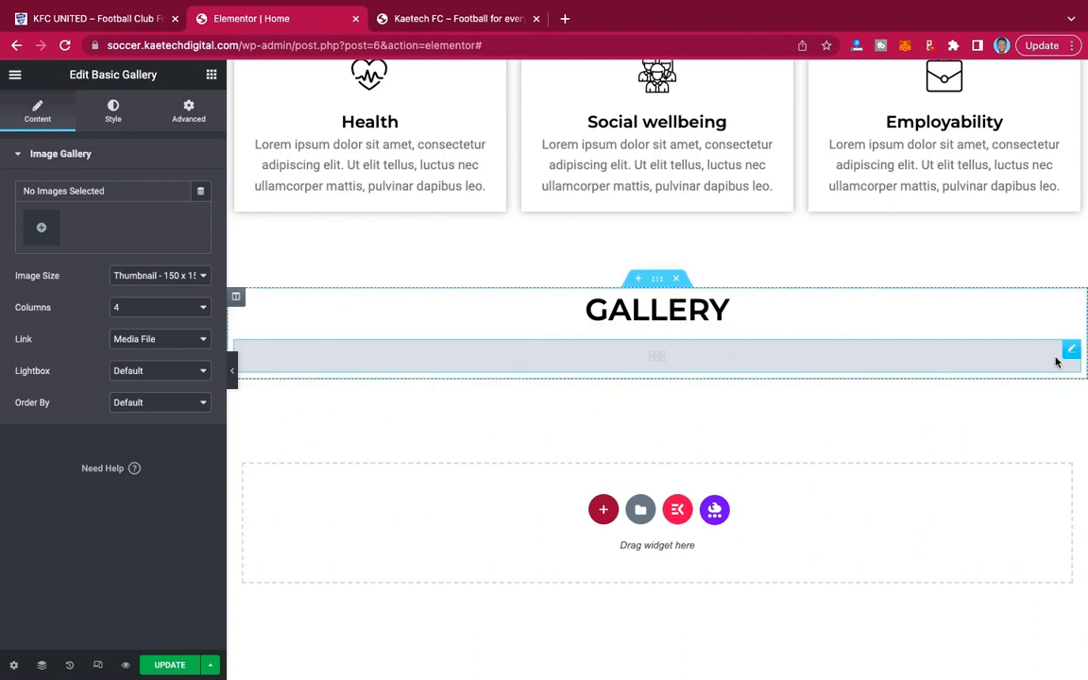
pyautogui.rightClick(1071, 352)
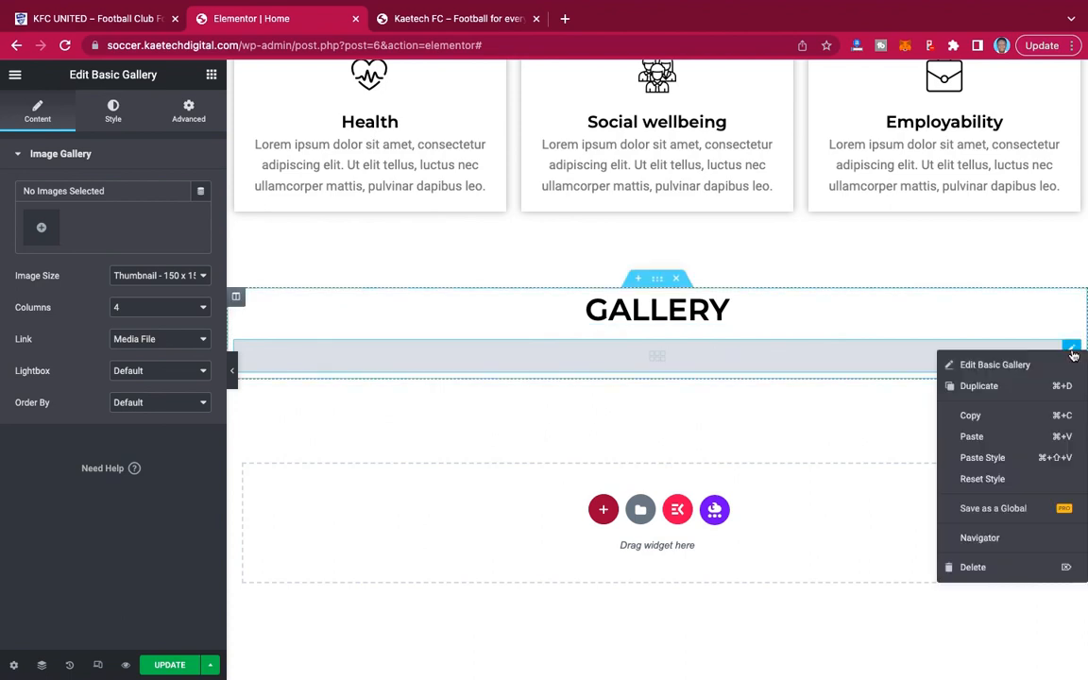
pyautogui.click(959, 569)
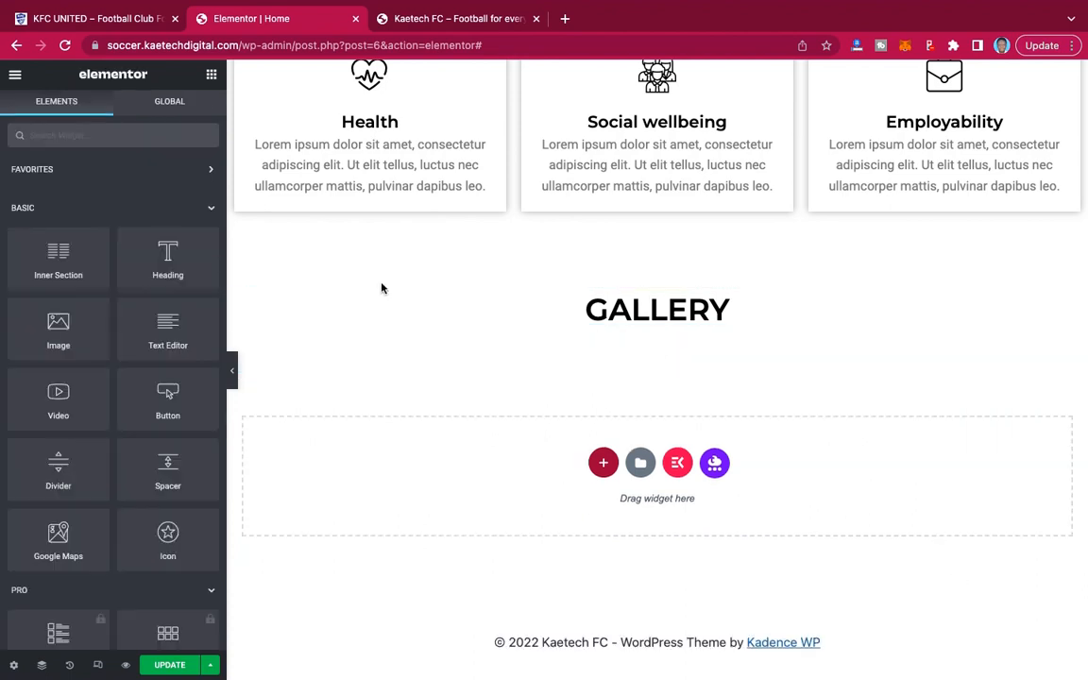
# Search the widgets for gallery and add a Filterable Gallery below the GALLERY heading.
pyautogui.click(129, 135)
pyautogui.write('gallery')
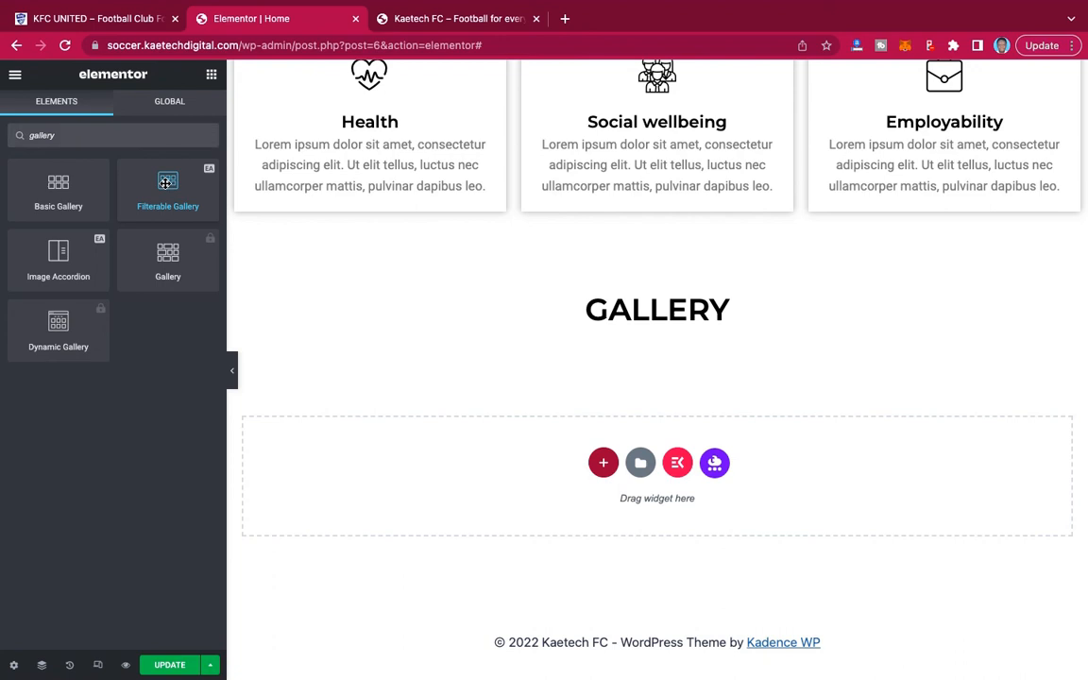
pyautogui.moveTo(165, 182); pyautogui.dragTo(553, 323)
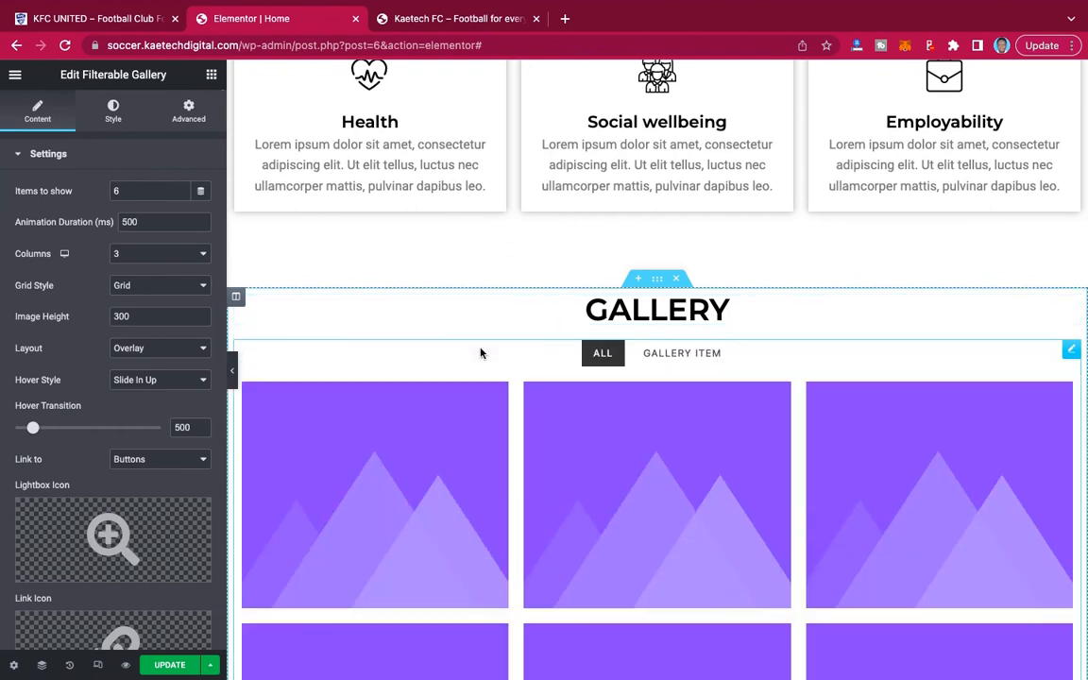
pyautogui.scroll(-3, 745, 498)
pyautogui.scroll(1, 745, 498)
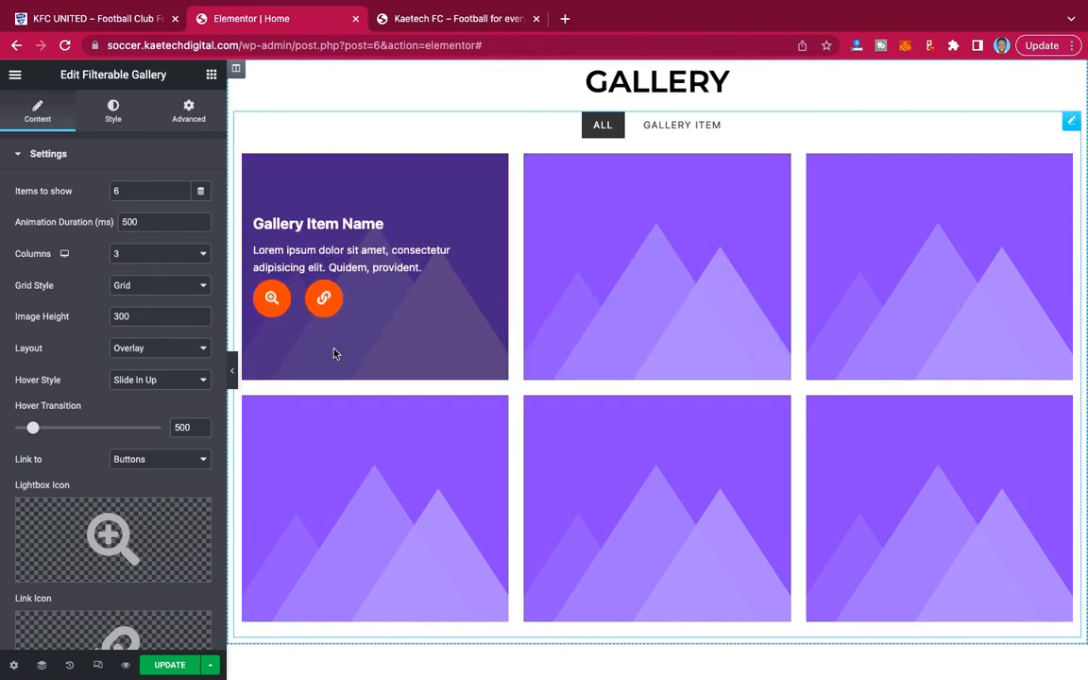
# Try the Masonry grid style on the Filterable Gallery, switching back to Grid.
pyautogui.scroll(-5, 104, 370)
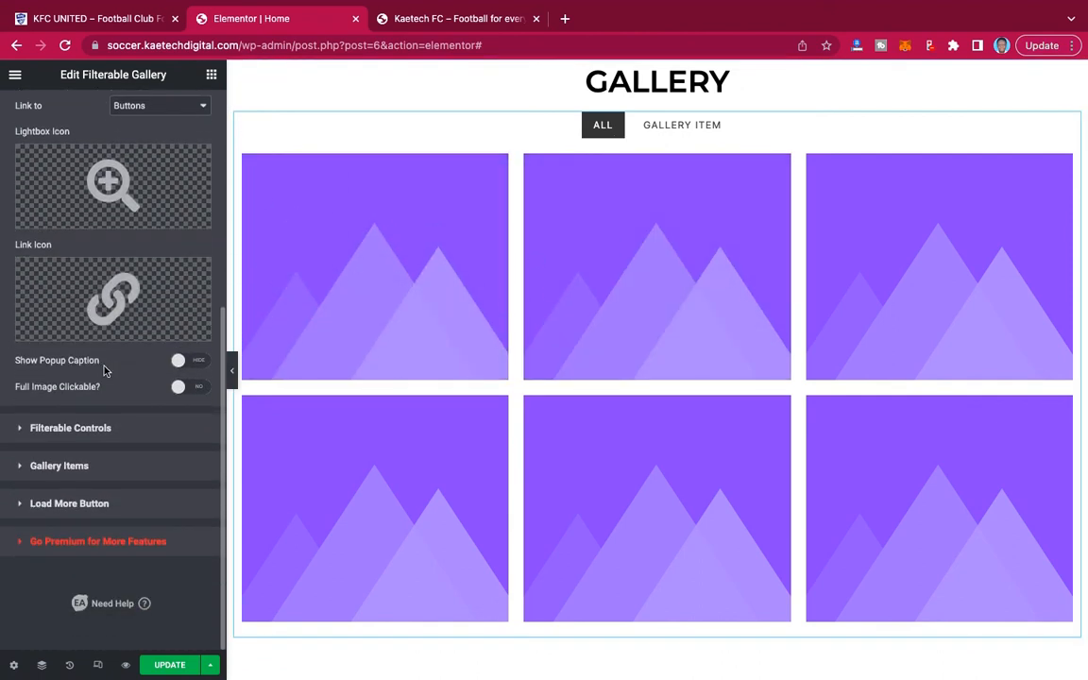
pyautogui.scroll(5, 123, 349)
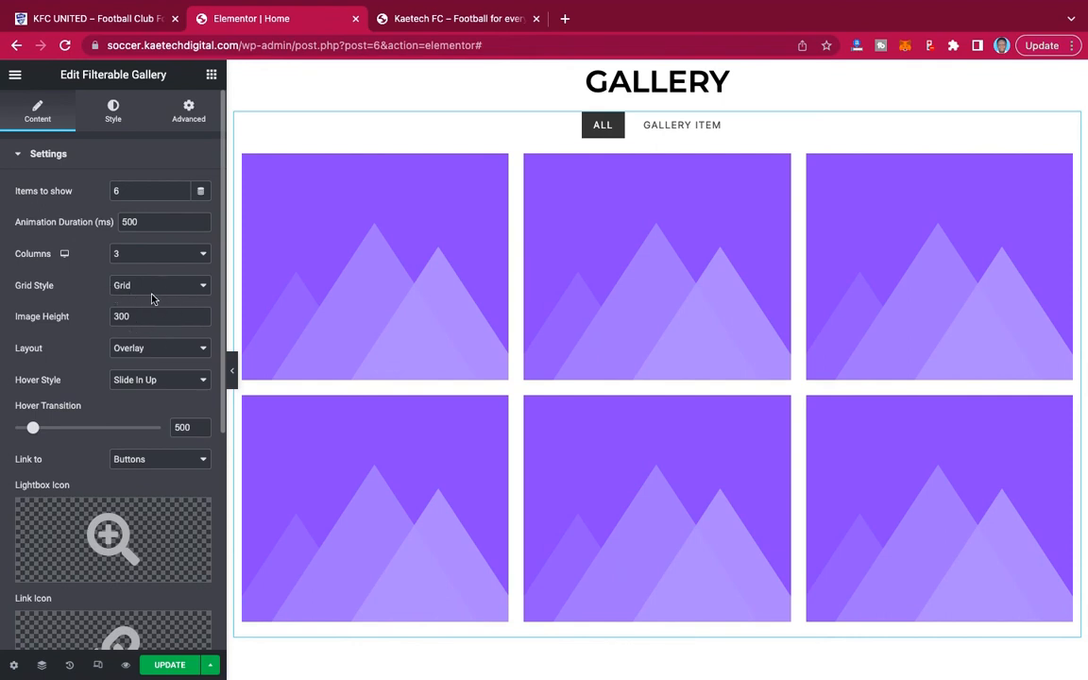
pyautogui.click(189, 283)
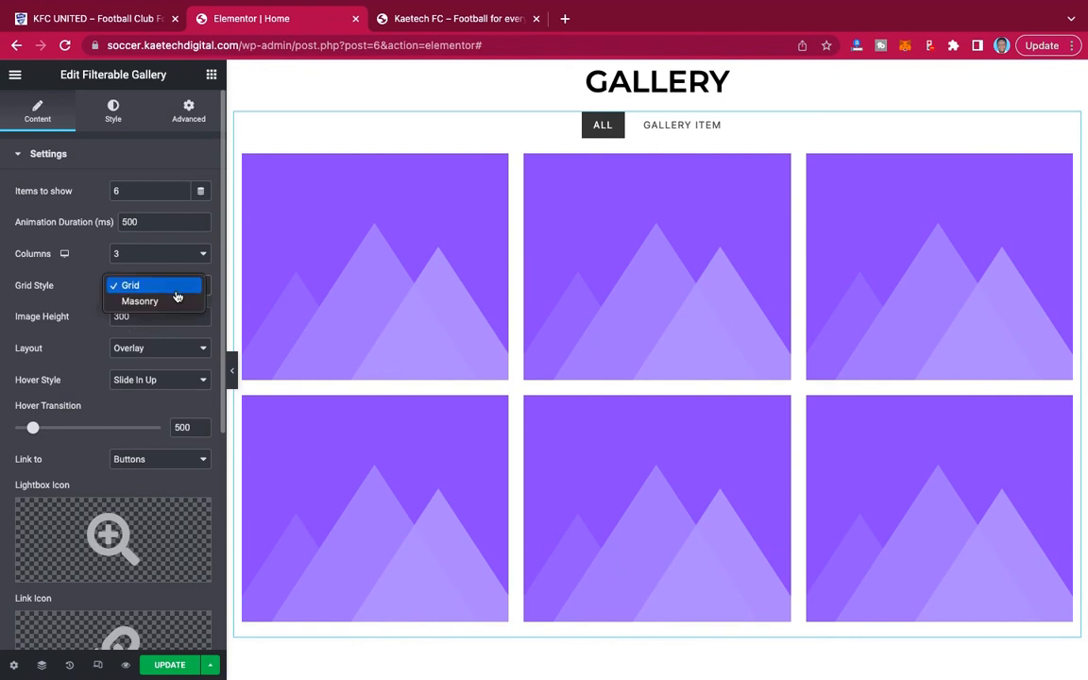
pyautogui.click(177, 302)
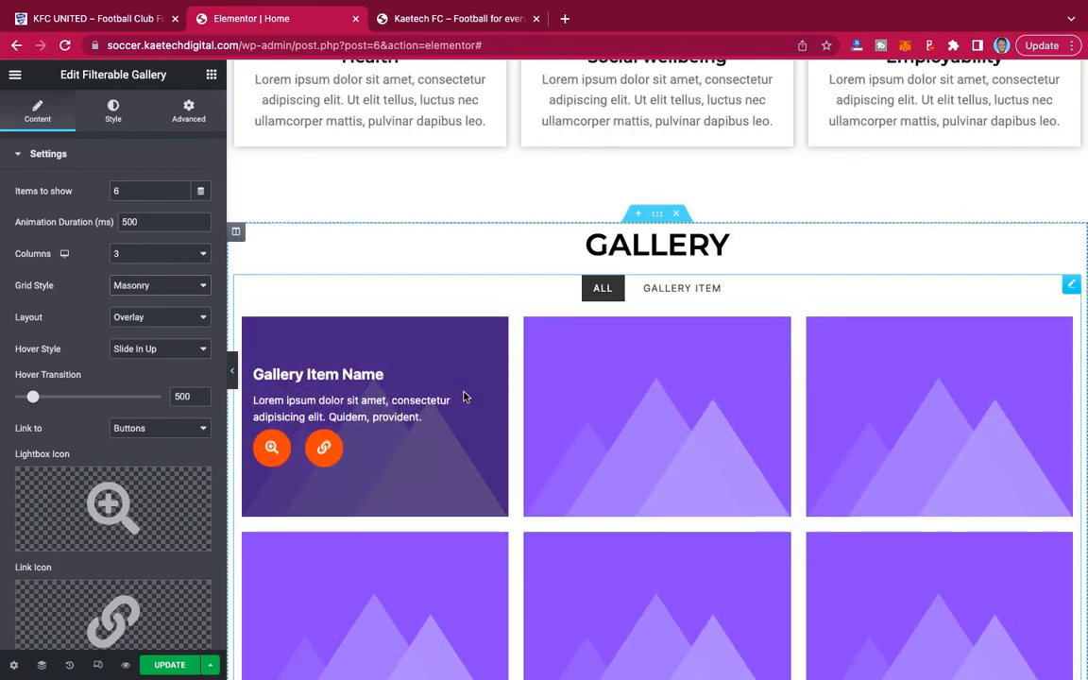
pyautogui.scroll(-4, 463, 396)
pyautogui.scroll(1, 464, 396)
pyautogui.click(150, 286)
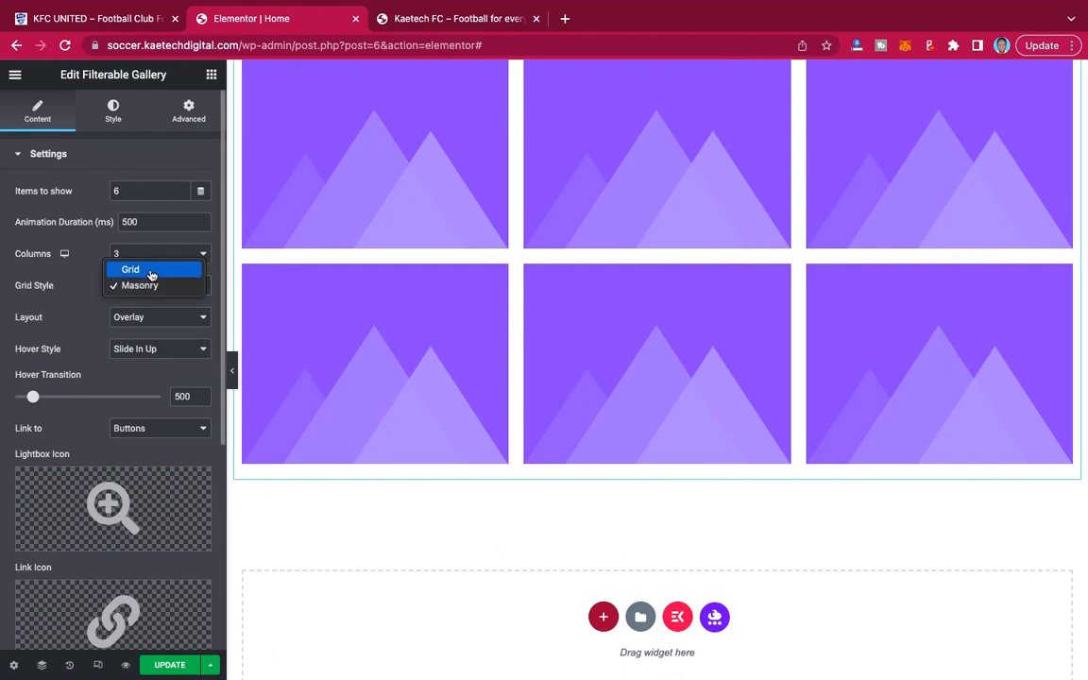
pyautogui.click(151, 273)
# Disable the filter in the Filterable Gallery's filterable controls.
pyautogui.scroll(-5, 133, 337)
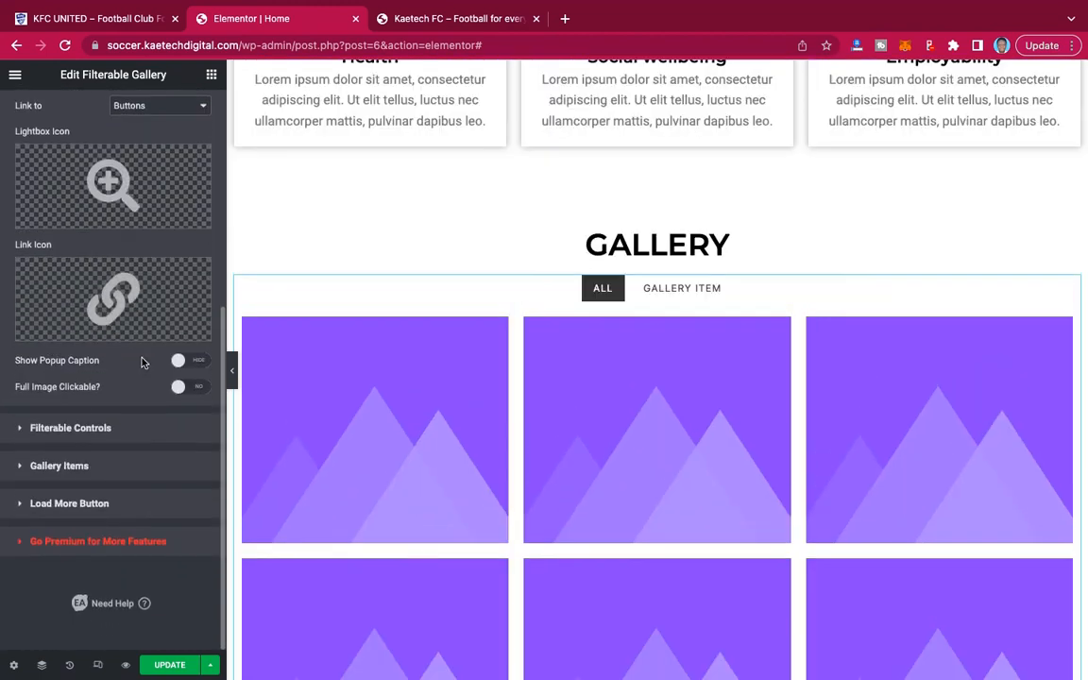
pyautogui.click(86, 430)
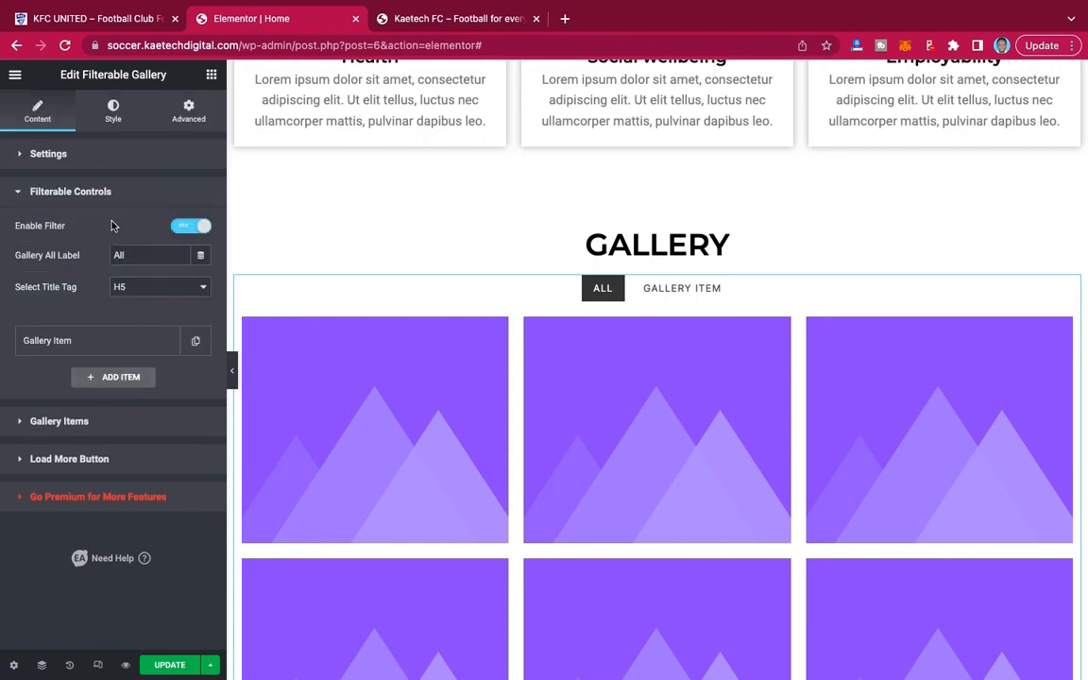
pyautogui.click(183, 228)
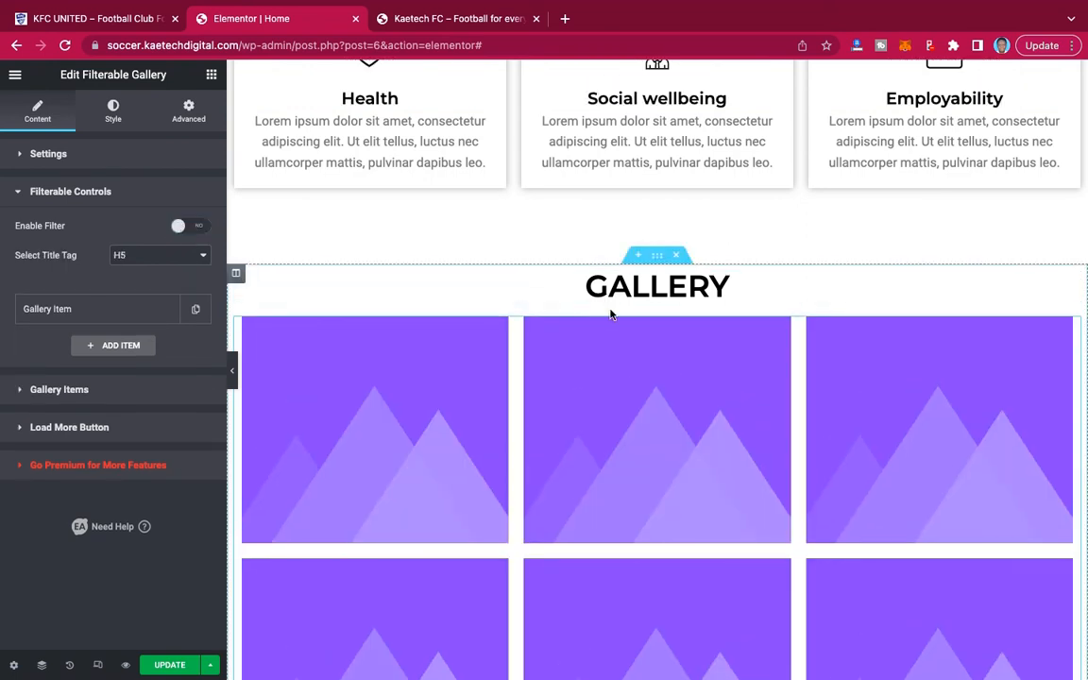
pyautogui.scroll(-4, 661, 342)
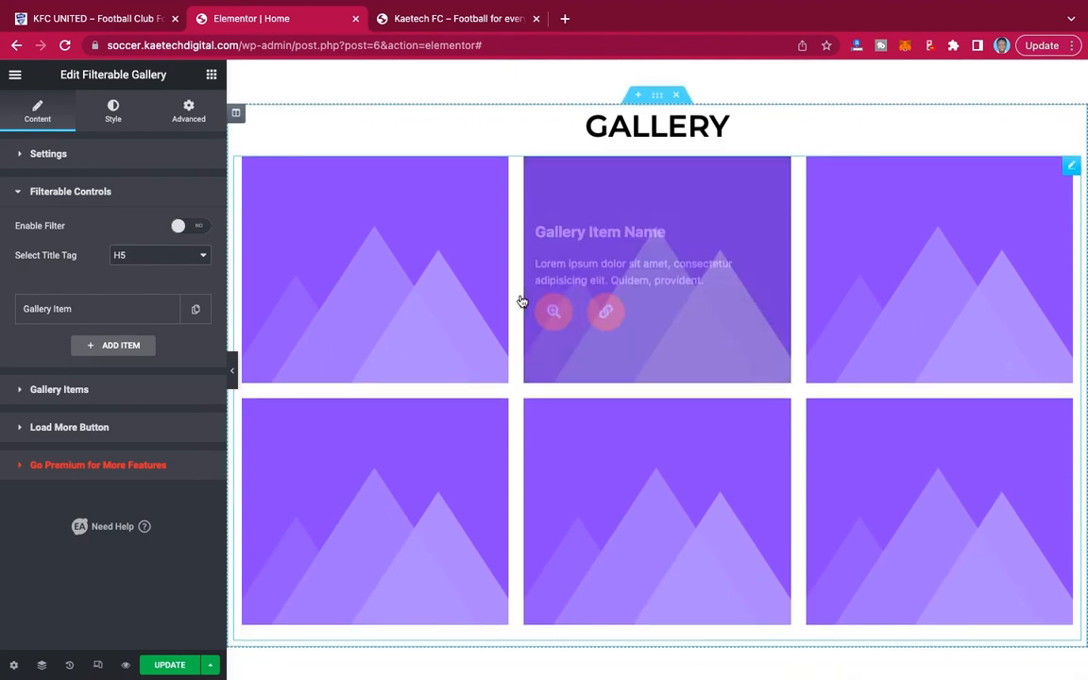
# Clear the item name and the Lorem ipsum item content of the first gallery item.
pyautogui.click(136, 397)
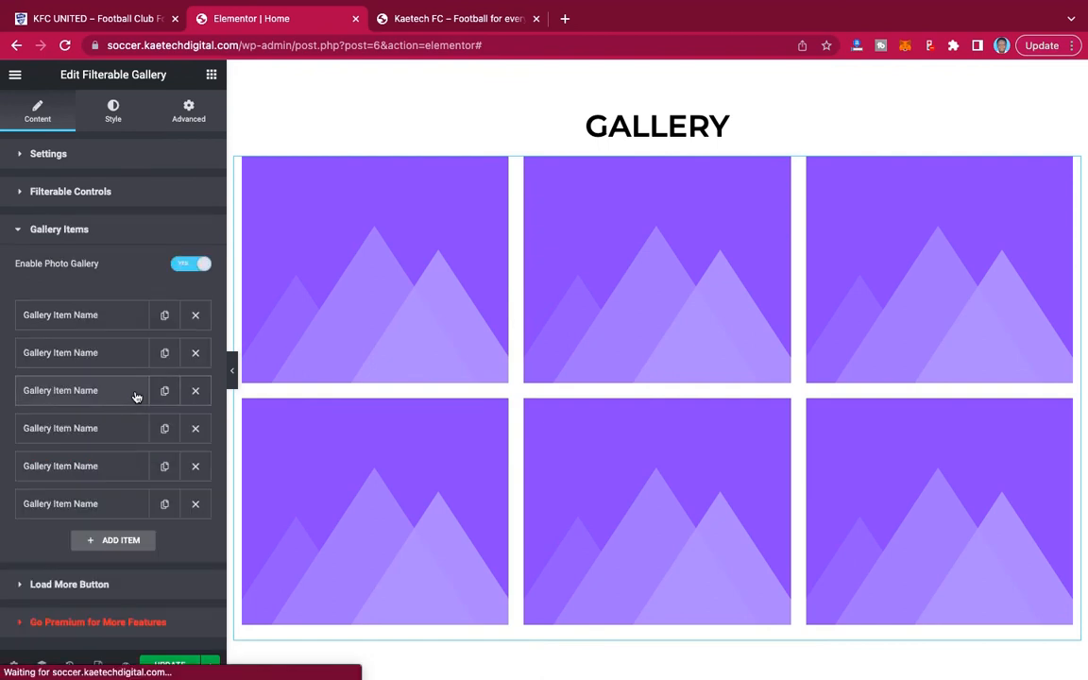
pyautogui.click(93, 320)
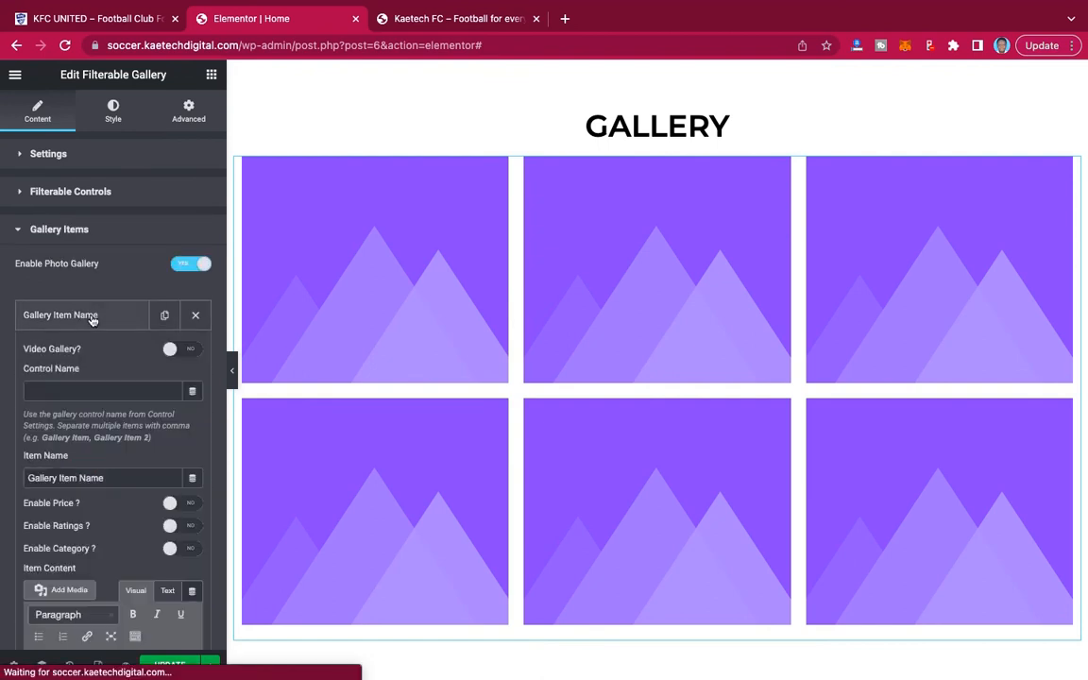
pyautogui.scroll(-5, 92, 317)
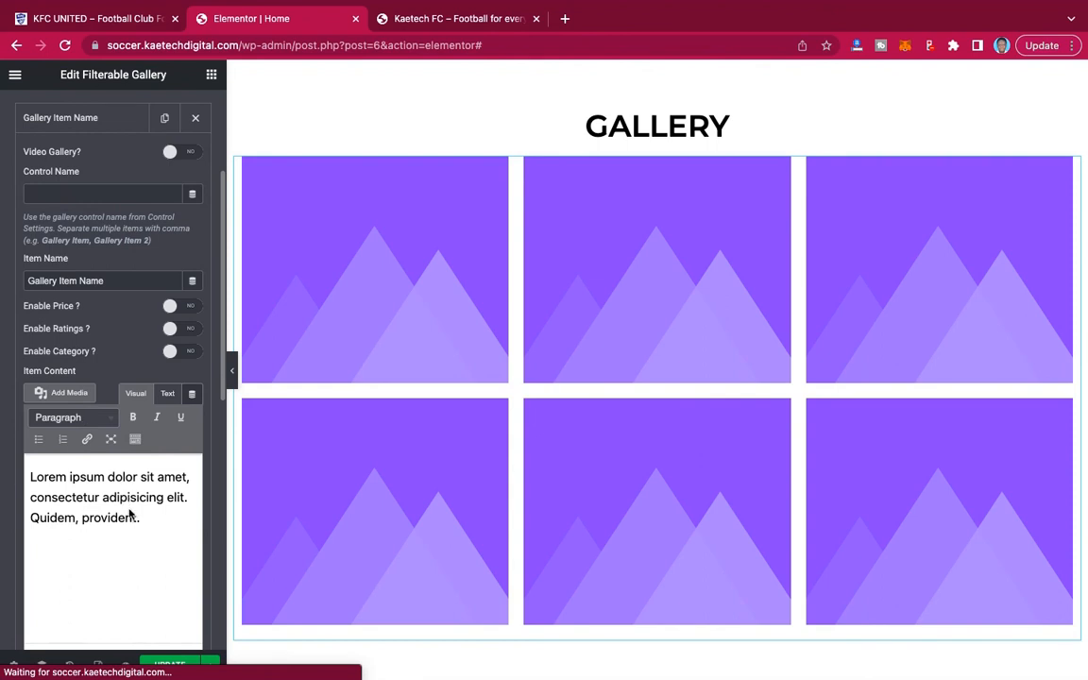
pyautogui.scroll(-2, 120, 327)
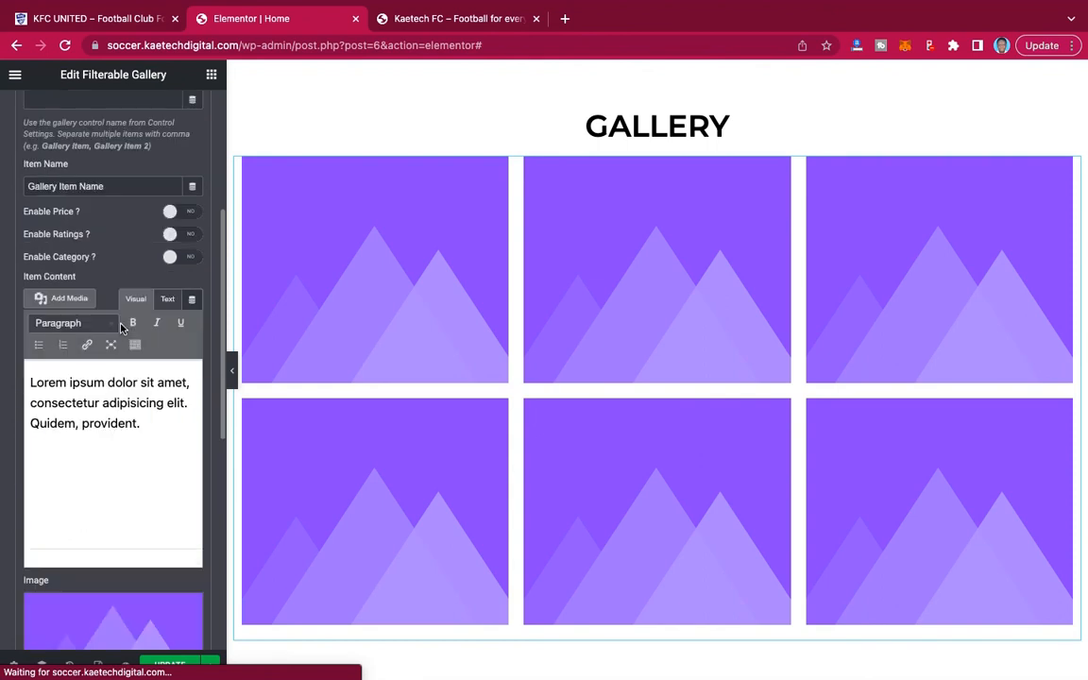
pyautogui.scroll(-4, 120, 327)
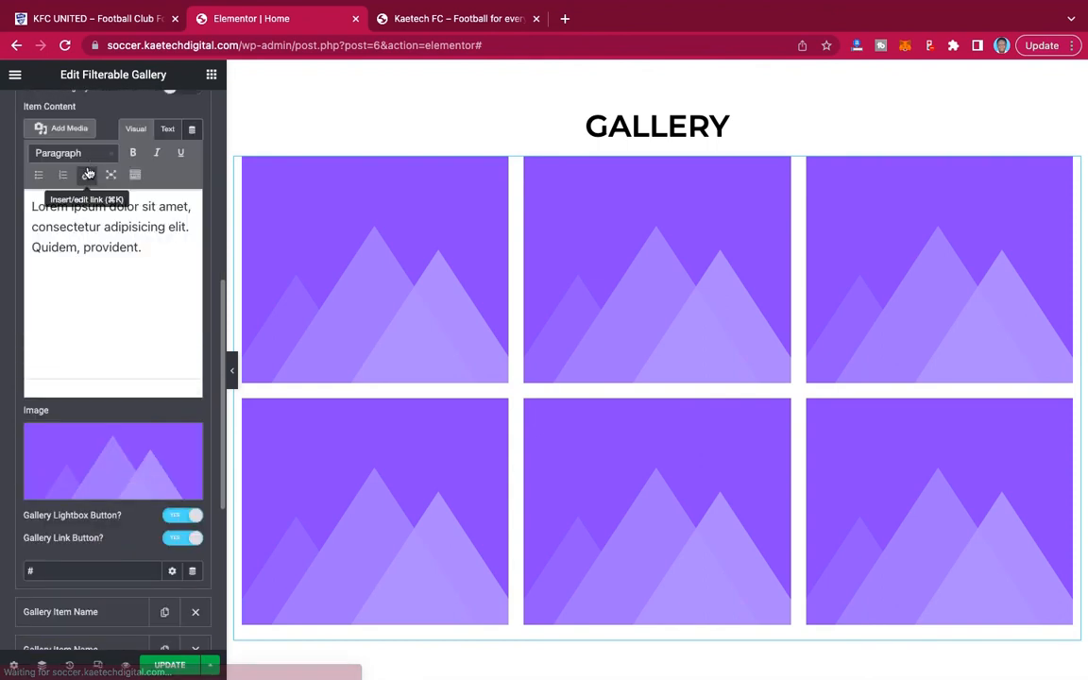
pyautogui.scroll(5, 88, 174)
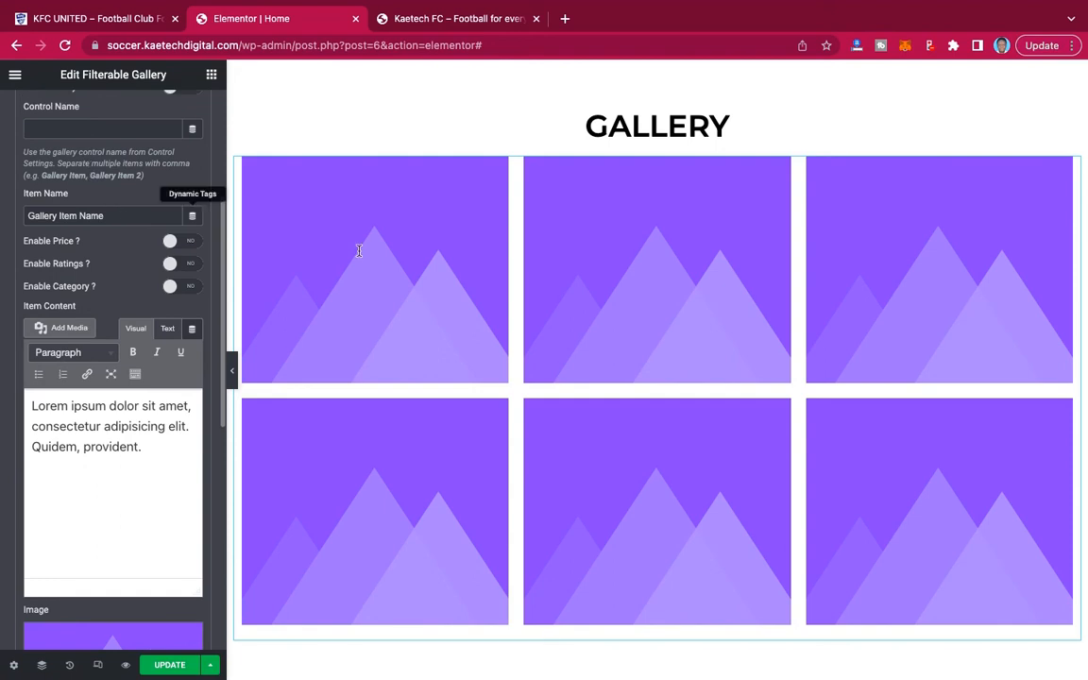
pyautogui.moveTo(357, 248)
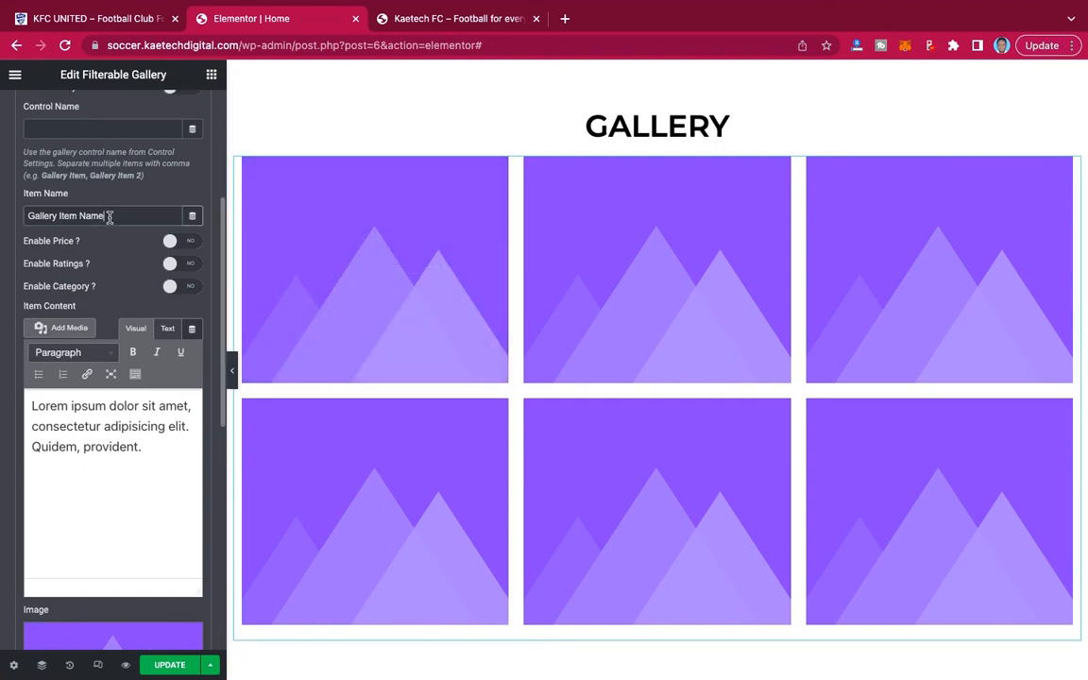
pyautogui.moveTo(108, 217); pyautogui.dragTo(3, 216)
pyautogui.press('BackSpace')
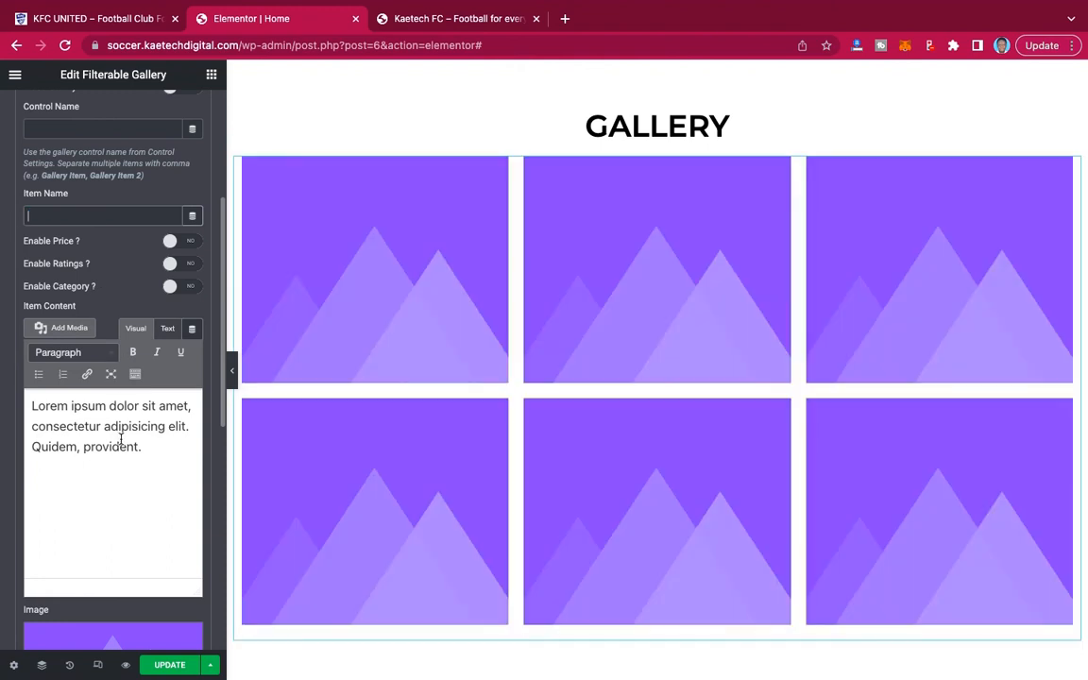
pyautogui.click(120, 440)
pyautogui.hotkey('ctrl', 'a')
pyautogui.press('BackSpace')
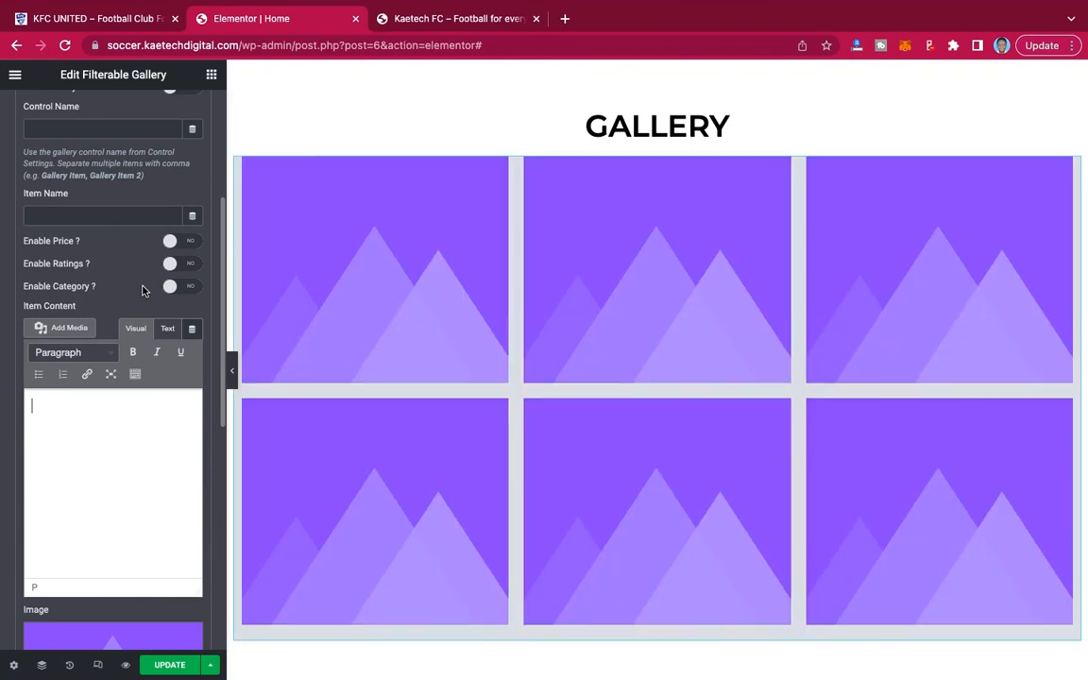
# Set the first gallery item's image to football-5166426_1280-1.jpg from the media library.
pyautogui.scroll(-2, 141, 290)
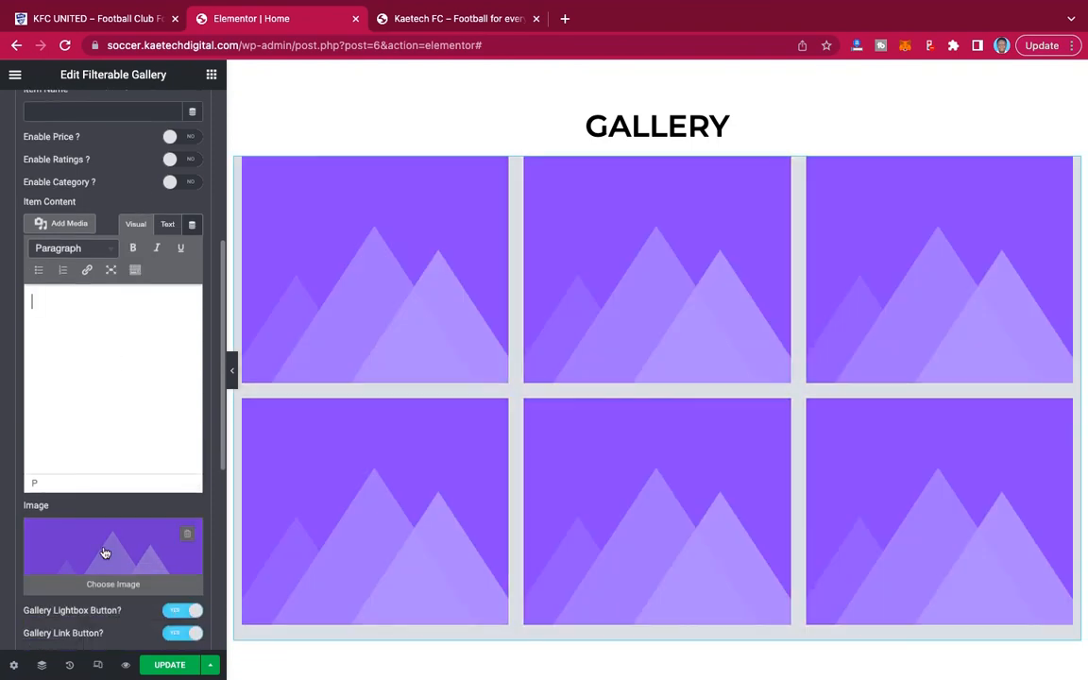
pyautogui.scroll(-4, 103, 548)
pyautogui.click(110, 362)
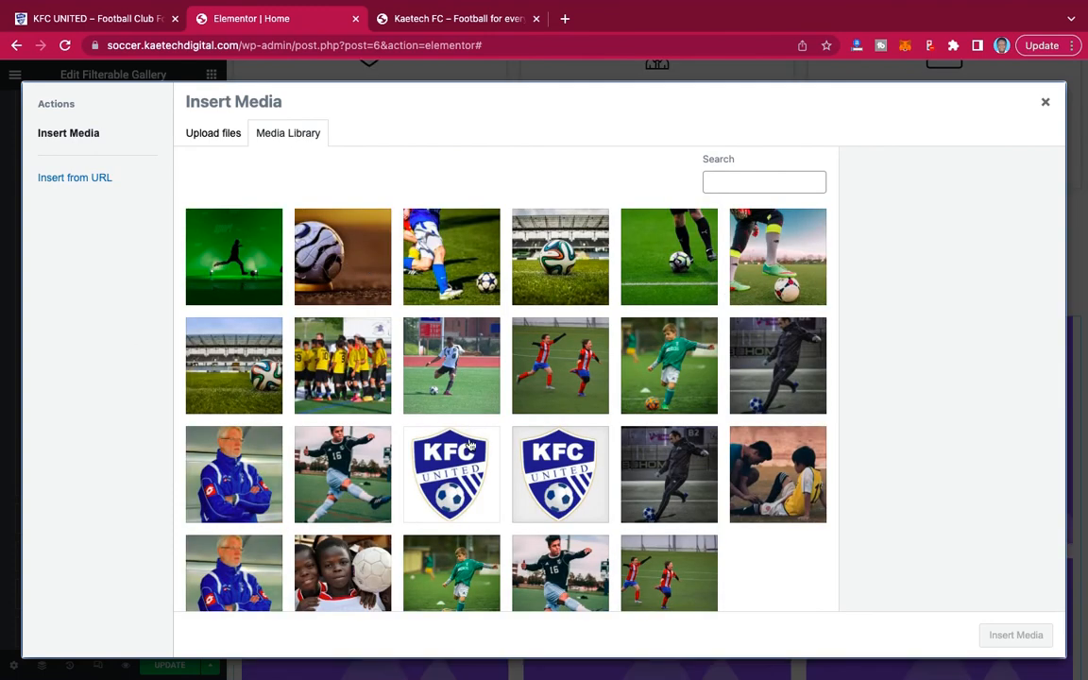
pyautogui.scroll(-1, 470, 443)
pyautogui.click(777, 408)
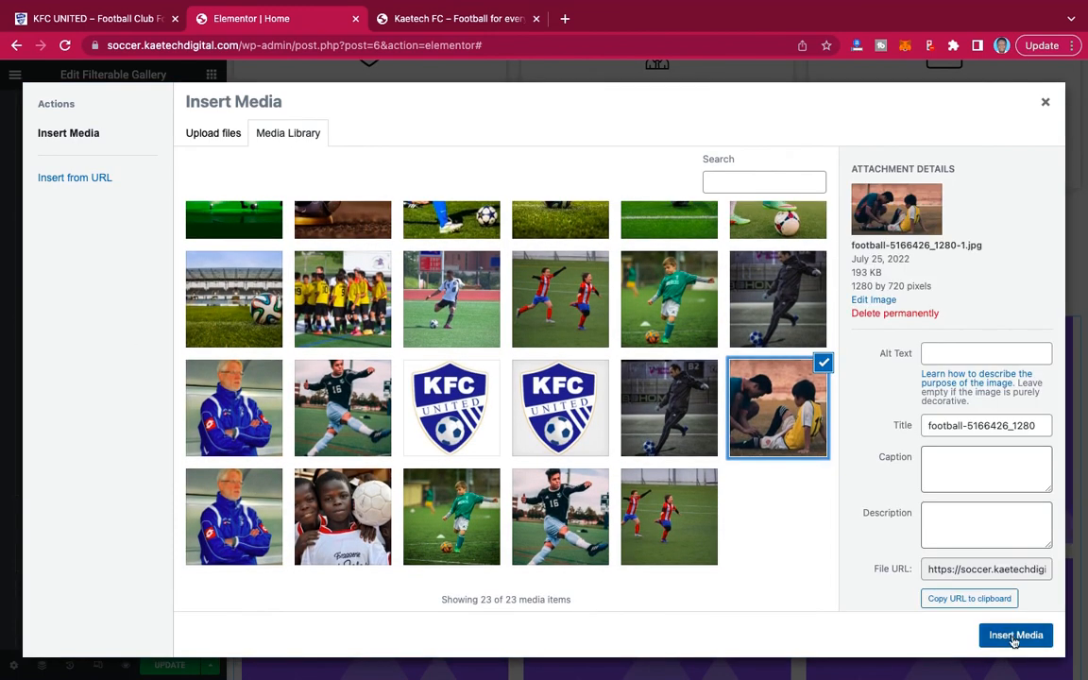
pyautogui.click(1015, 636)
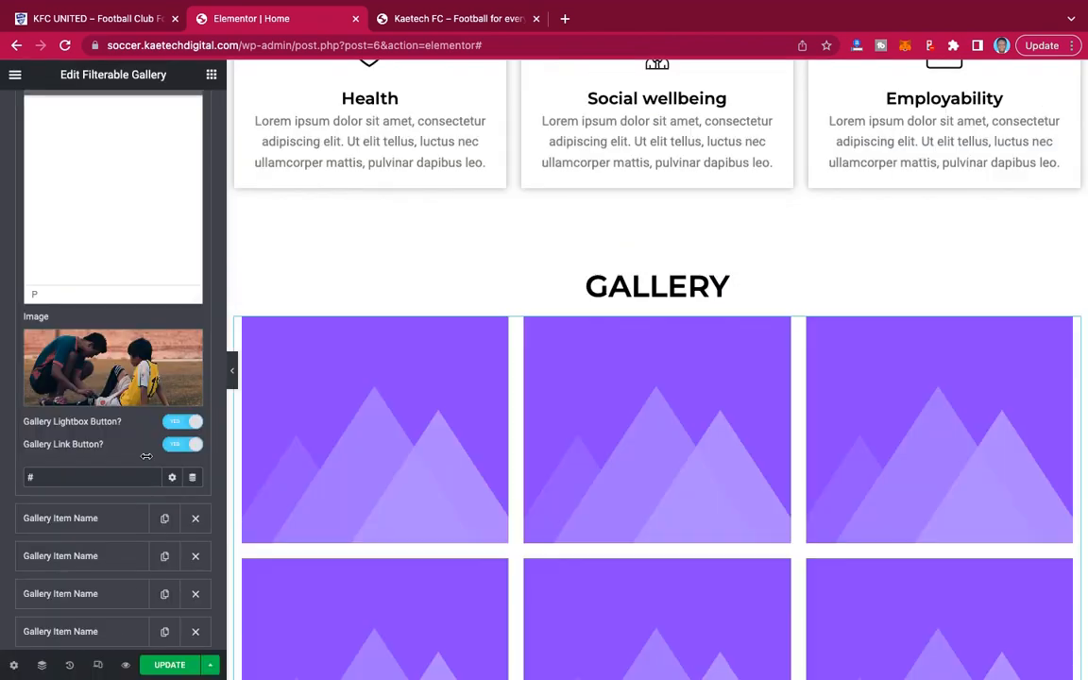
# Turn off the gallery link button for the first gallery item, leaving its lightbox button enabled.
pyautogui.moveTo(374, 421)
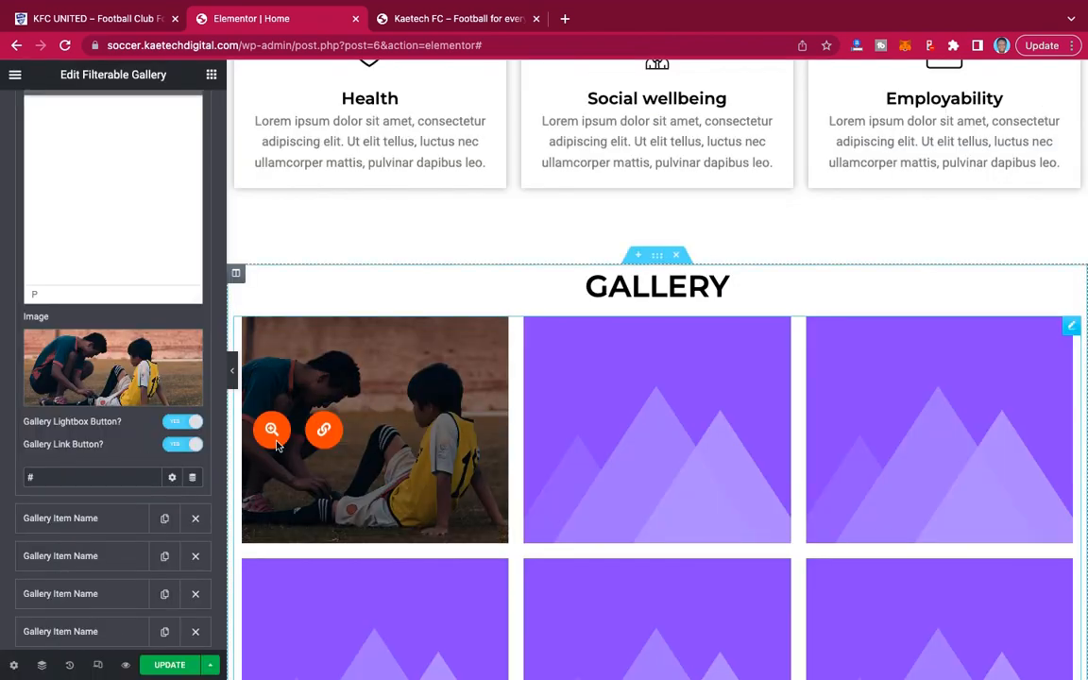
pyautogui.click(180, 422)
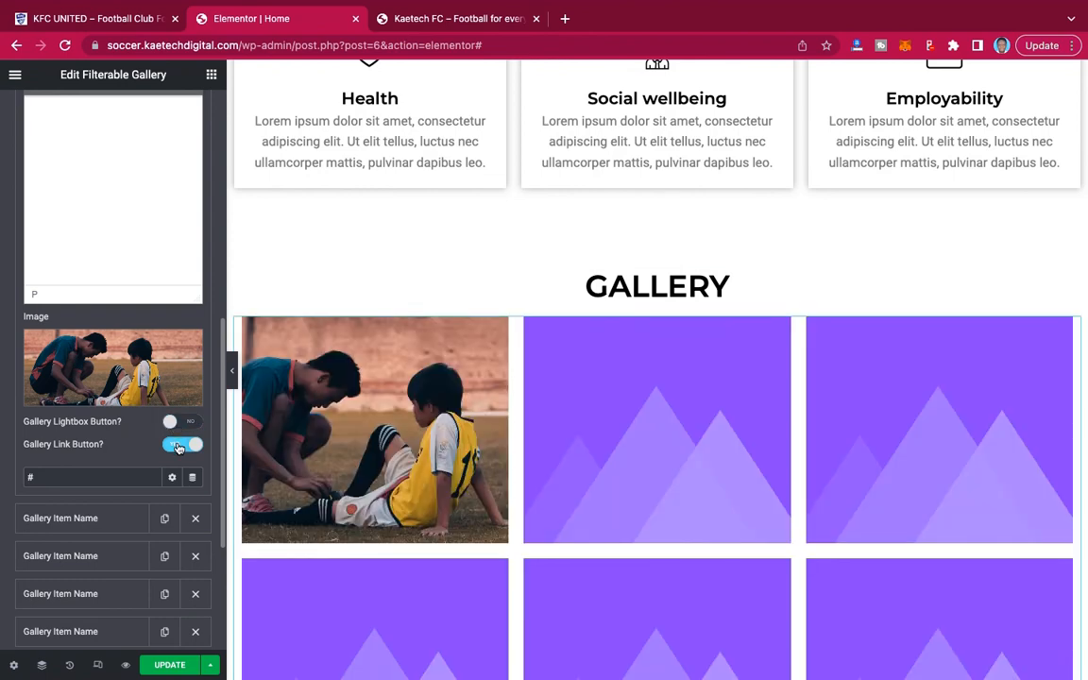
pyautogui.click(179, 445)
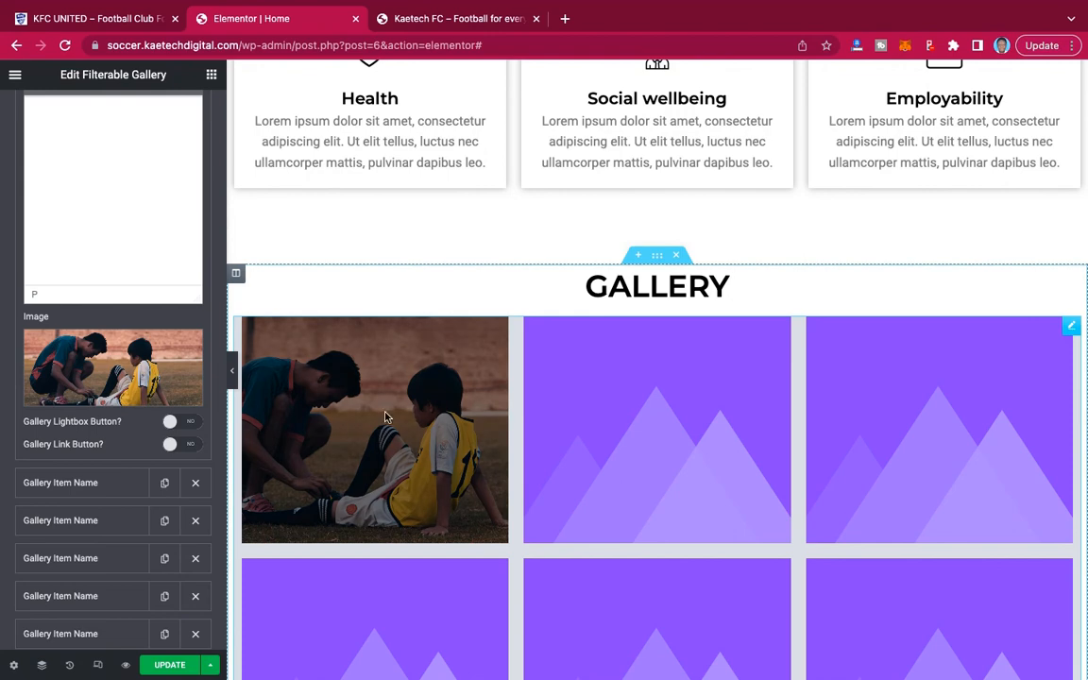
pyautogui.click(186, 425)
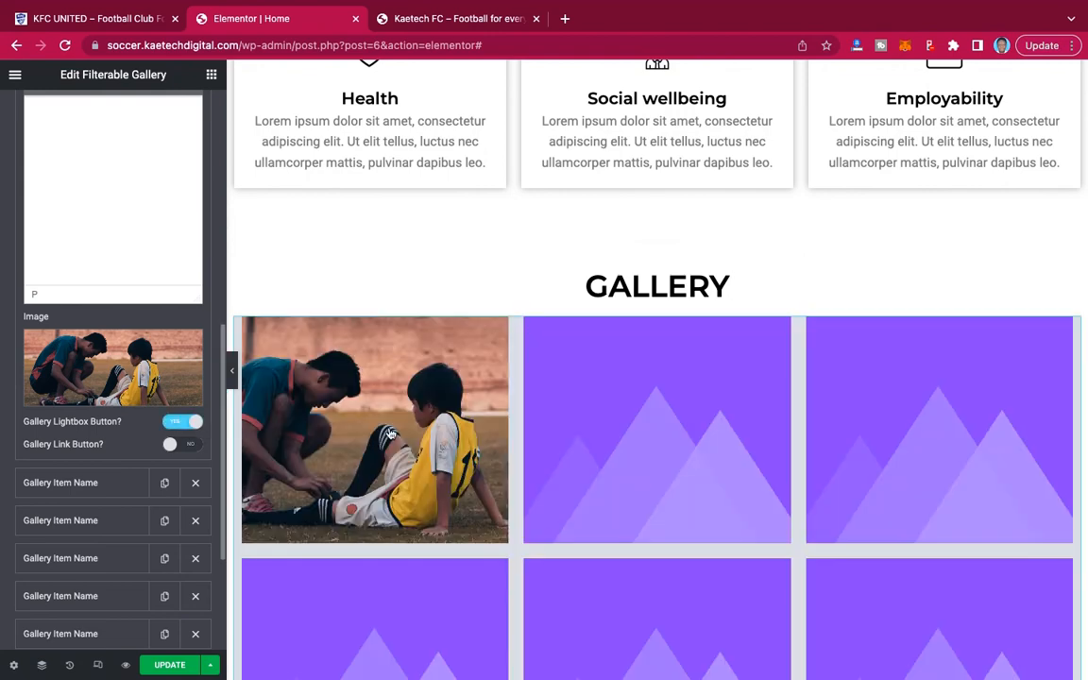
# Preview the first gallery image in the lightbox and close it.
pyautogui.moveTo(271, 431)
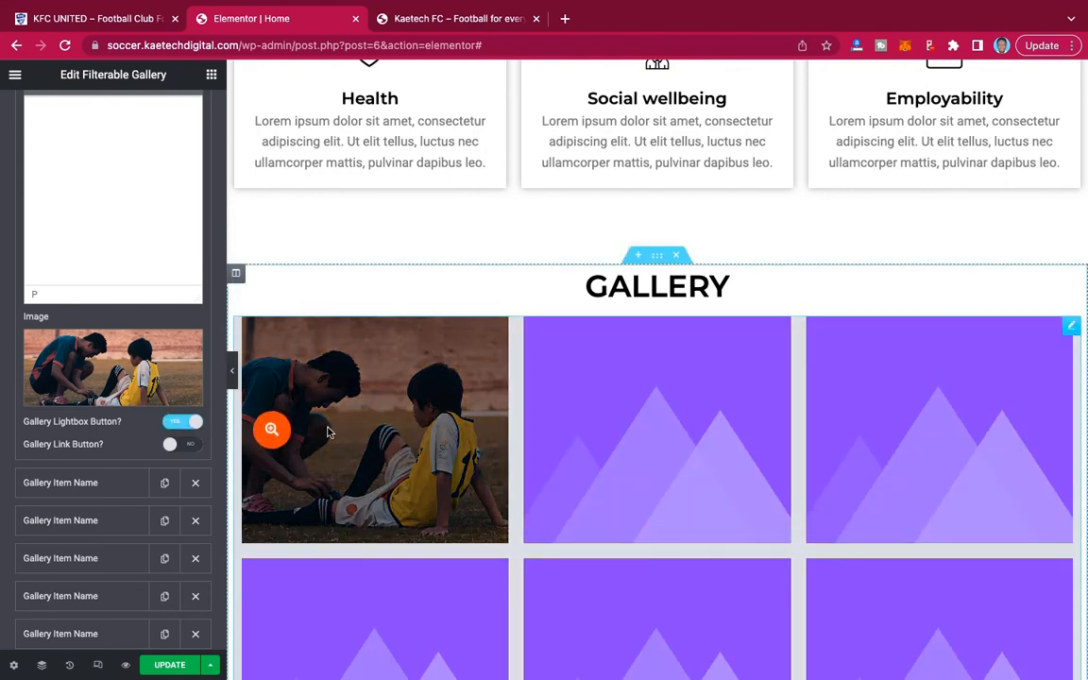
pyautogui.click(271, 432)
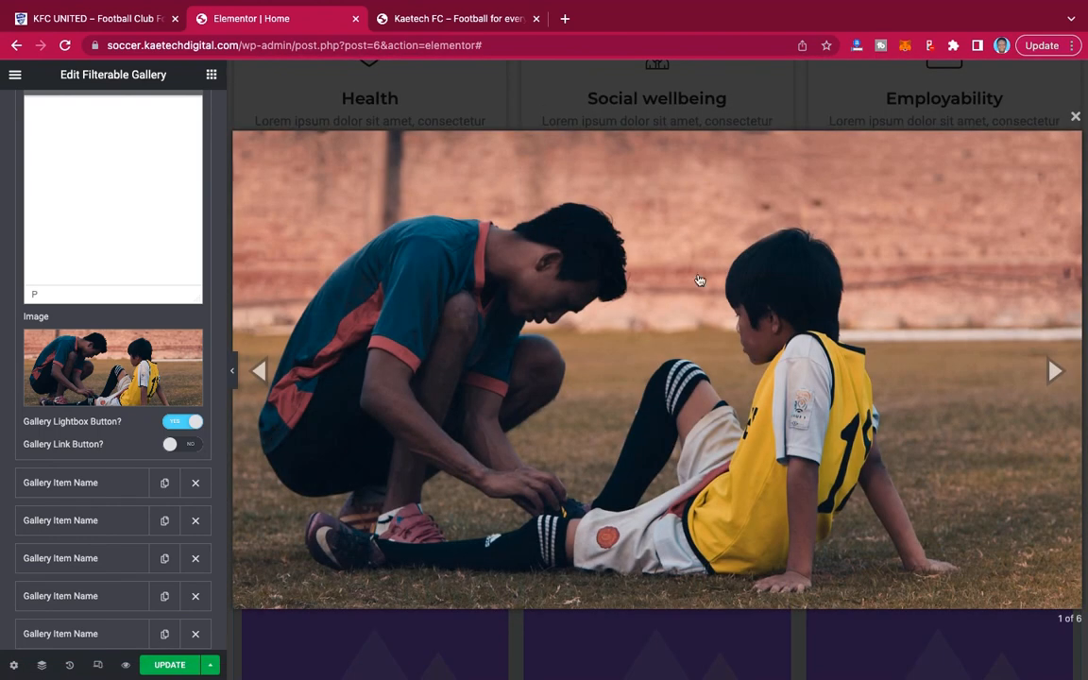
pyautogui.click(1076, 120)
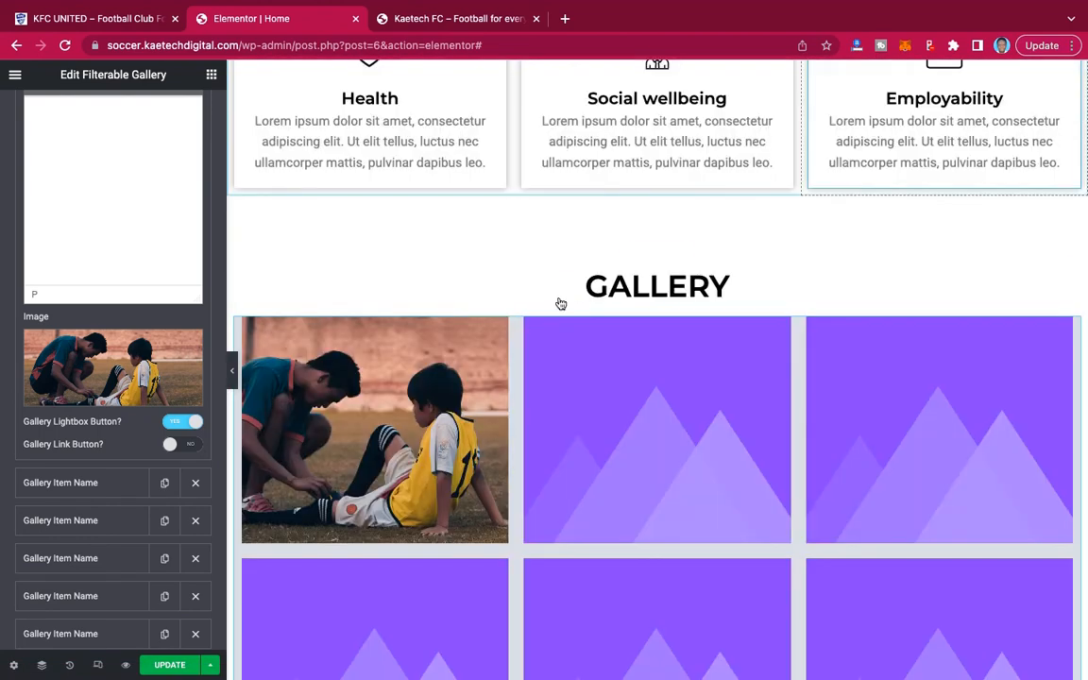
pyautogui.moveTo(274, 431)
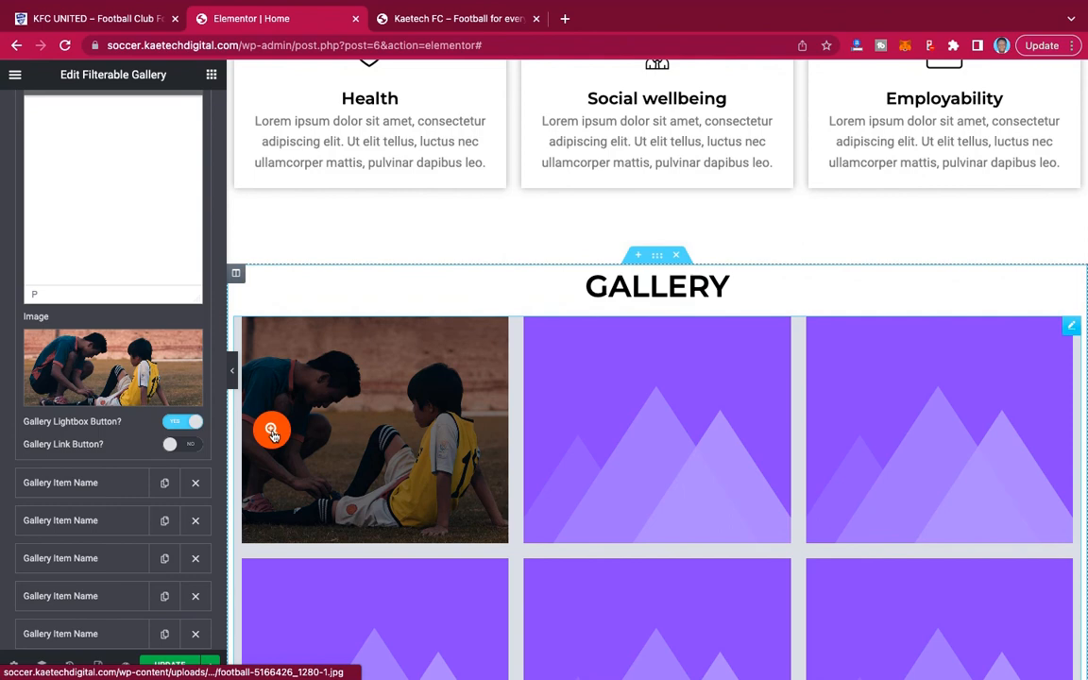
# Delete the second gallery item, the placeholder directly after the football image.
pyautogui.scroll(-3, 94, 406)
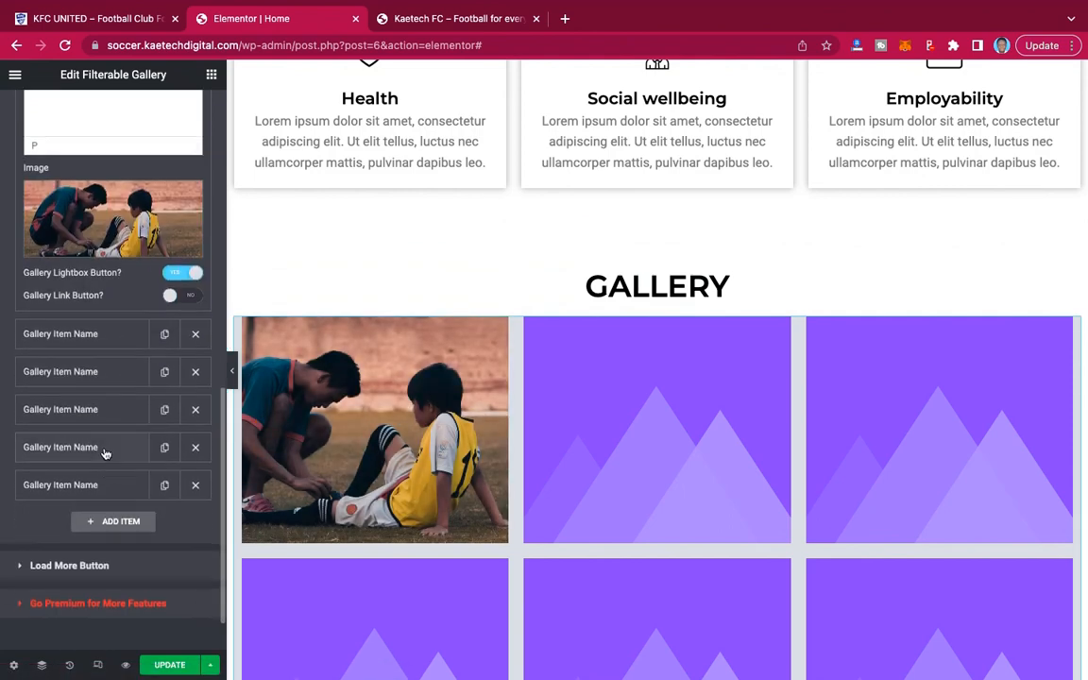
pyautogui.scroll(-1, 104, 453)
pyautogui.click(84, 275)
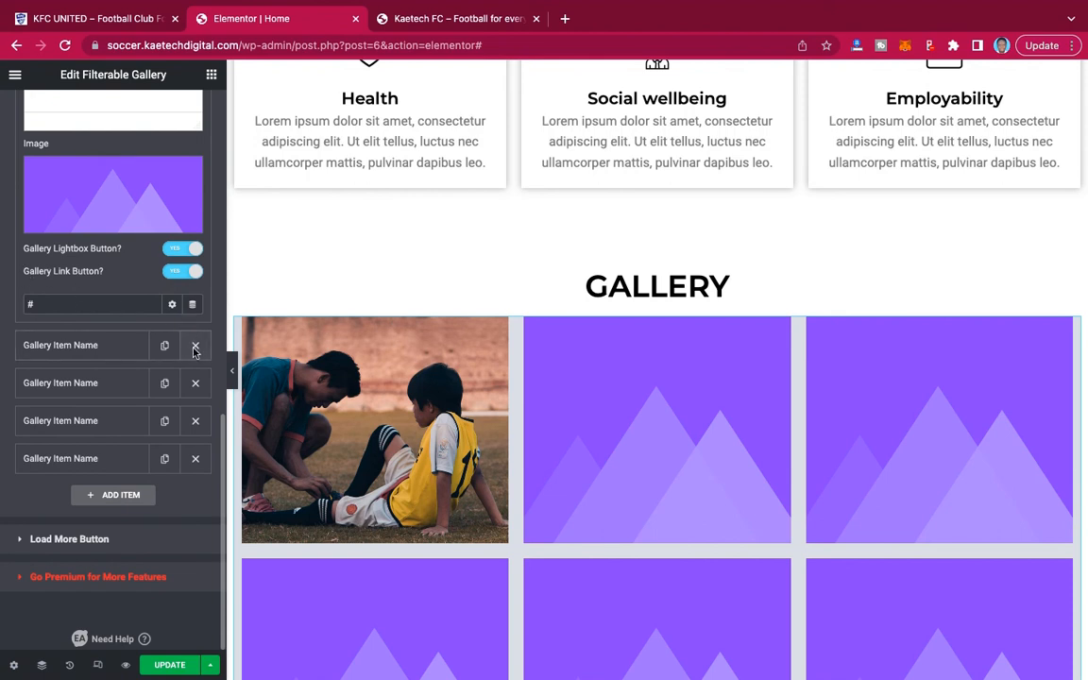
pyautogui.scroll(5, 142, 311)
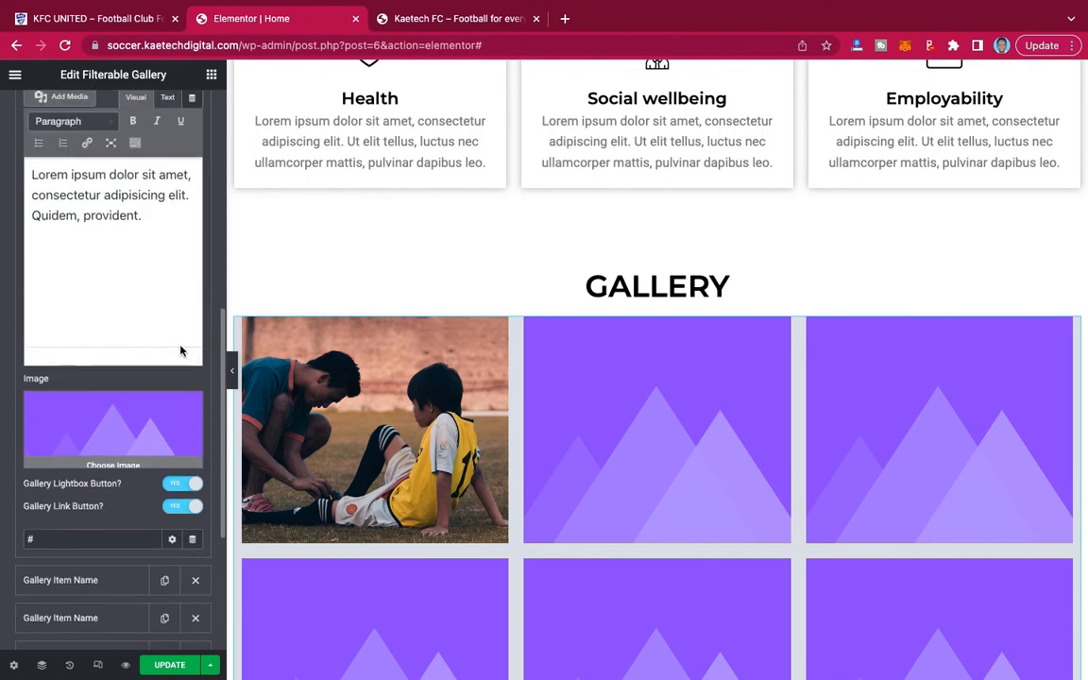
pyautogui.scroll(7, 180, 109)
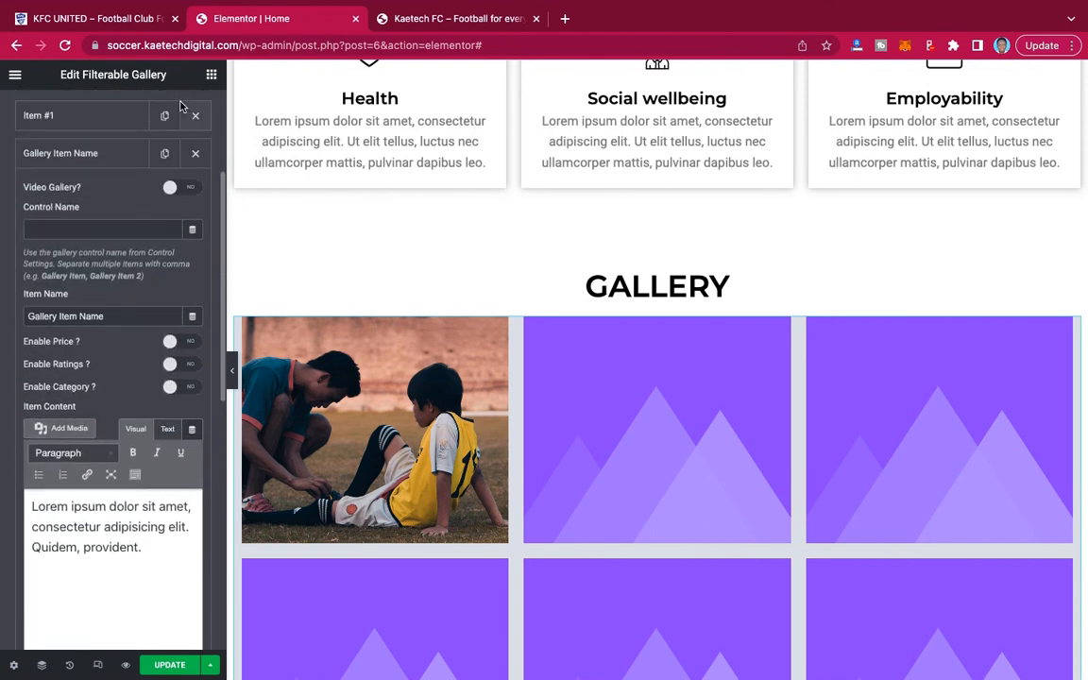
pyautogui.scroll(4, 182, 105)
pyautogui.click(196, 353)
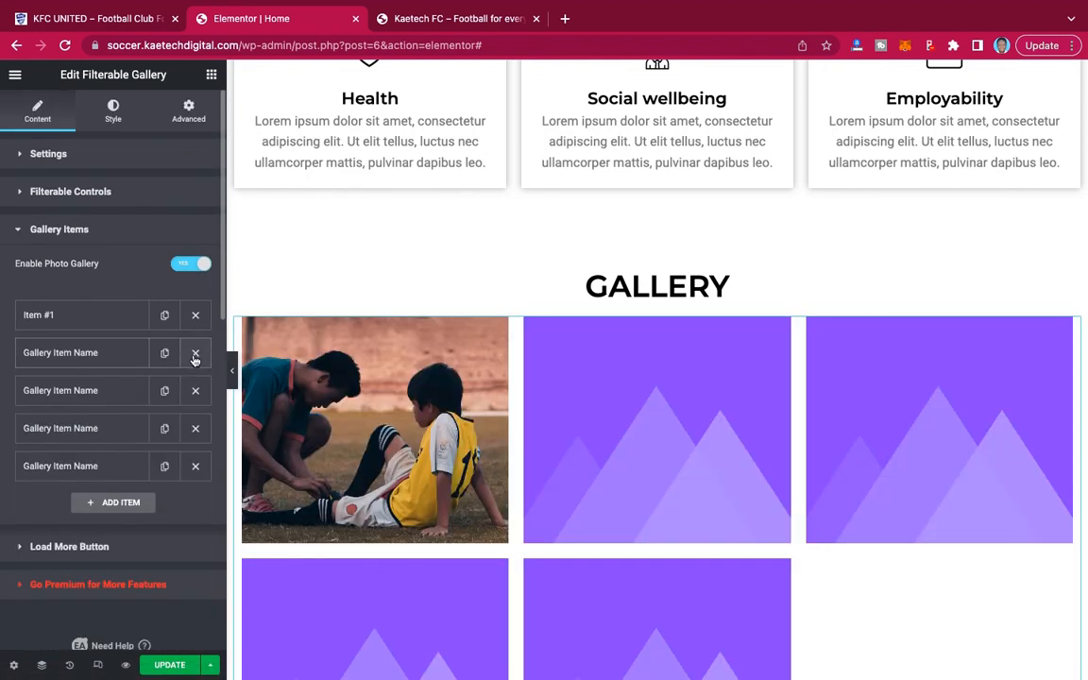
# Delete all the remaining placeholder items from the gallery, keeping only the first football image item.
pyautogui.click(195, 353)
pyautogui.click(195, 354)
pyautogui.click(195, 354)
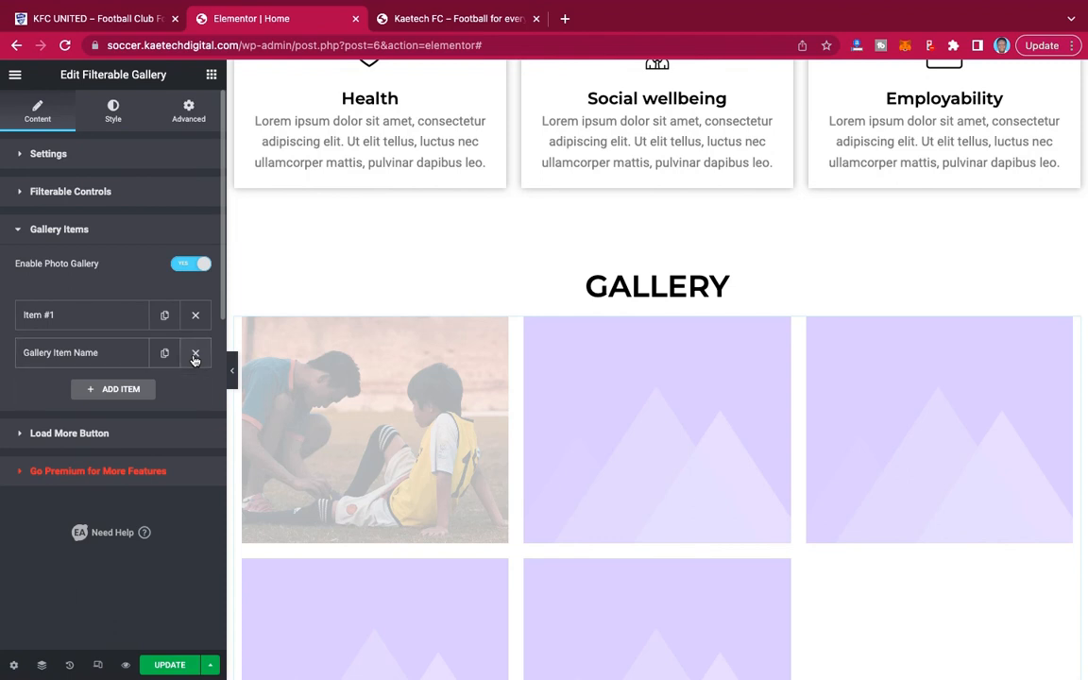
pyautogui.click(195, 353)
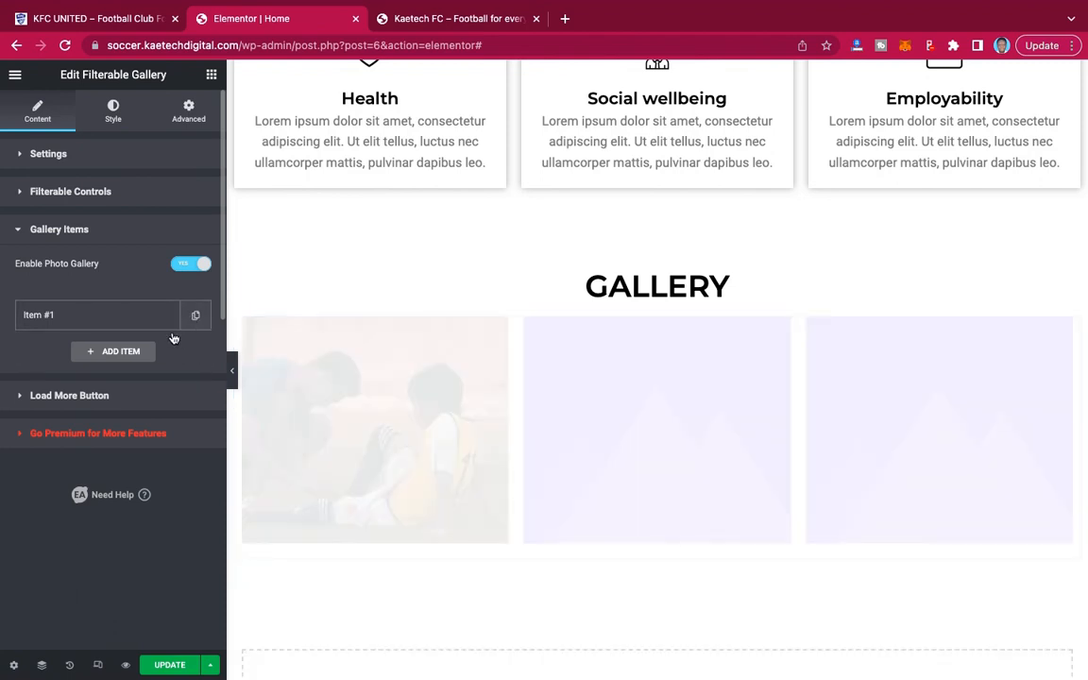
# Duplicate the football image item until the gallery holds six items in two rows of three.
pyautogui.click(196, 314)
pyautogui.click(164, 353)
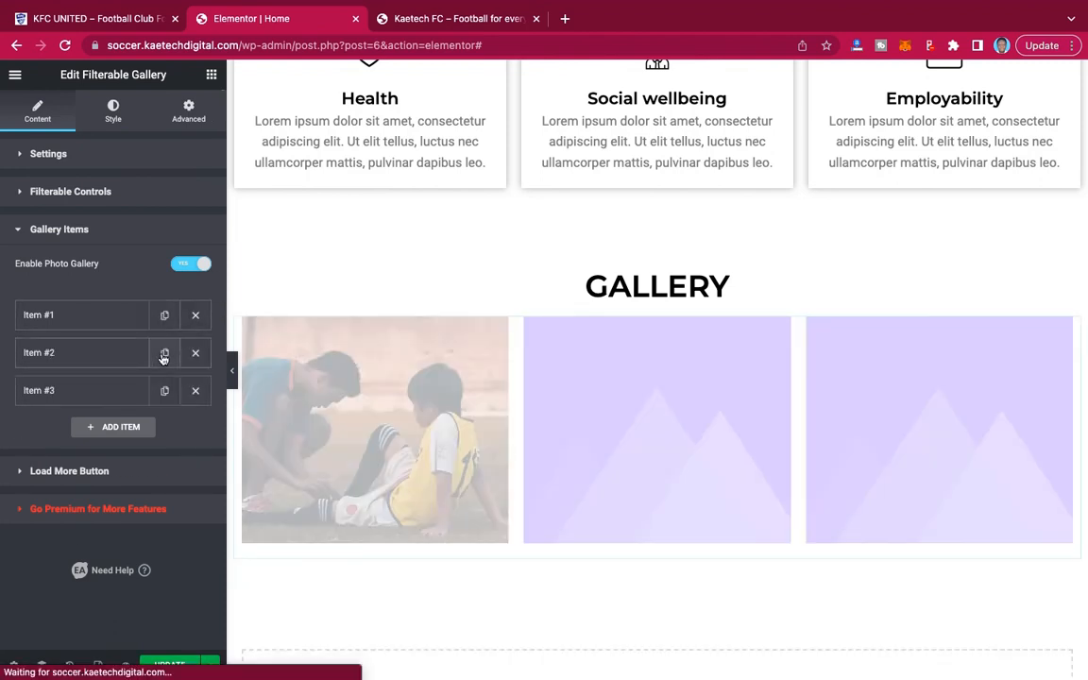
pyautogui.click(164, 353)
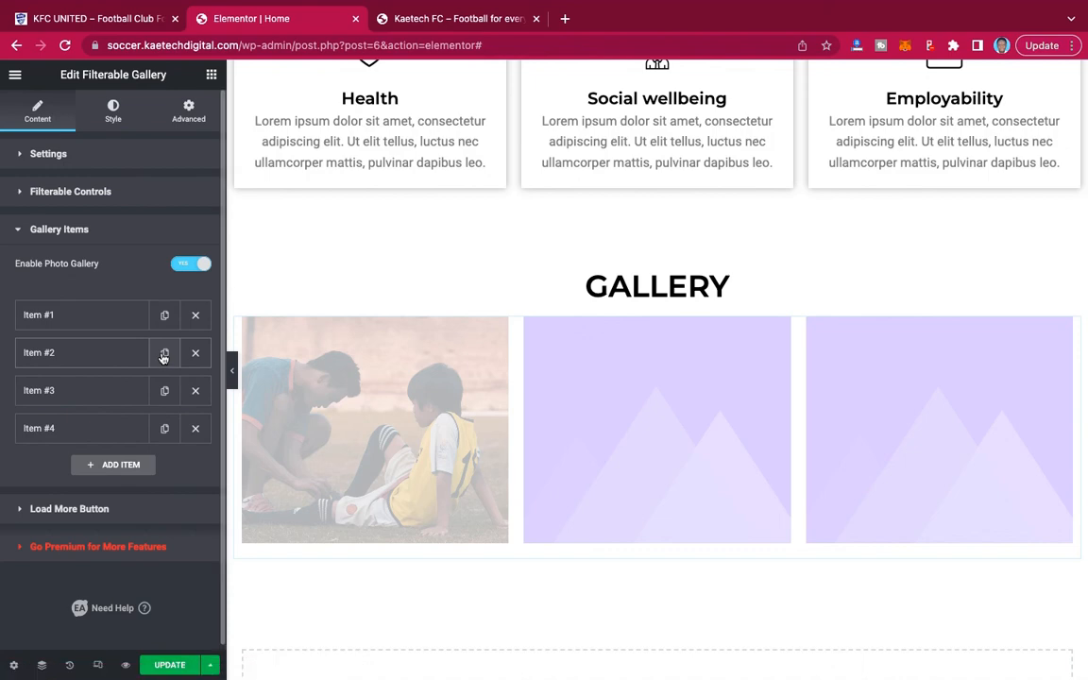
pyautogui.click(164, 354)
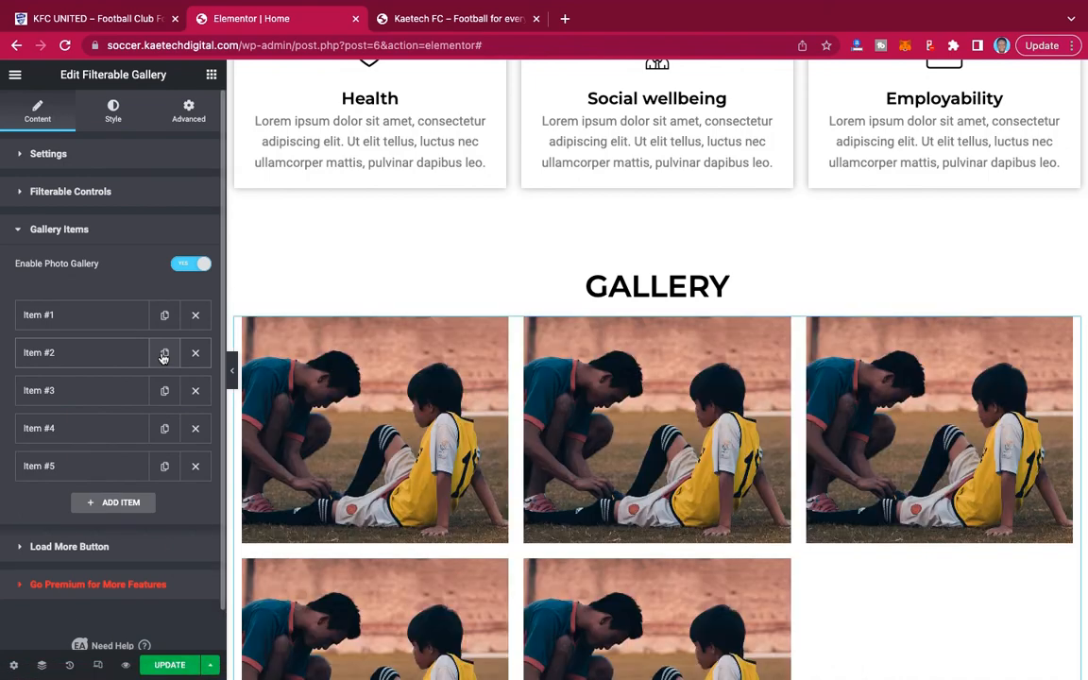
pyautogui.click(164, 355)
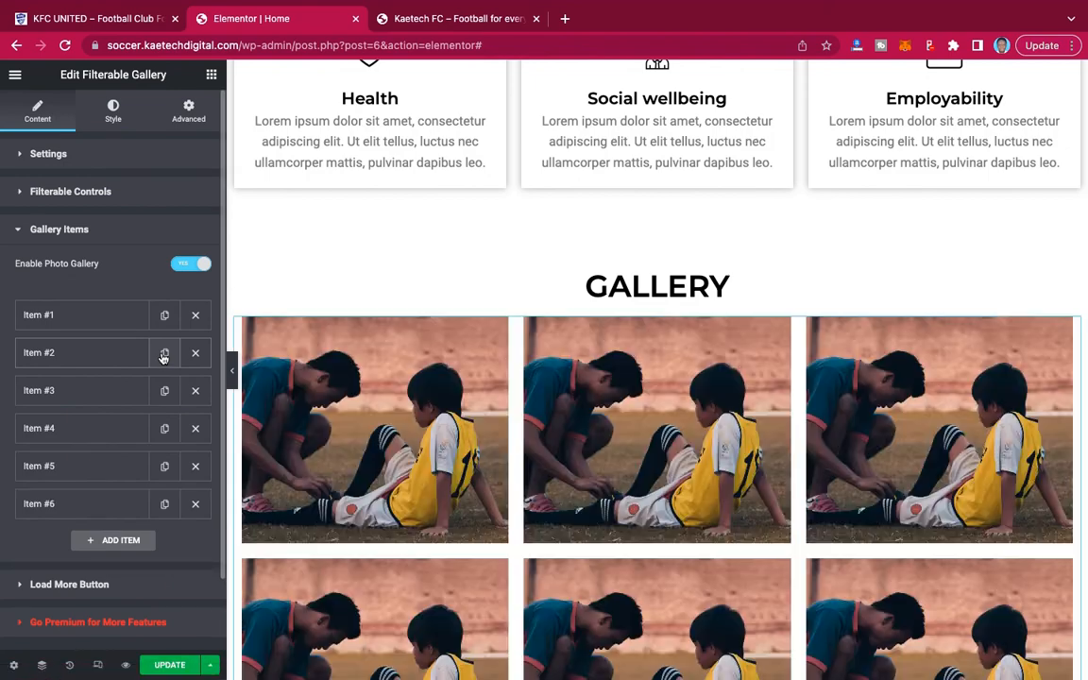
pyautogui.scroll(-3, 451, 376)
pyautogui.scroll(1, 468, 406)
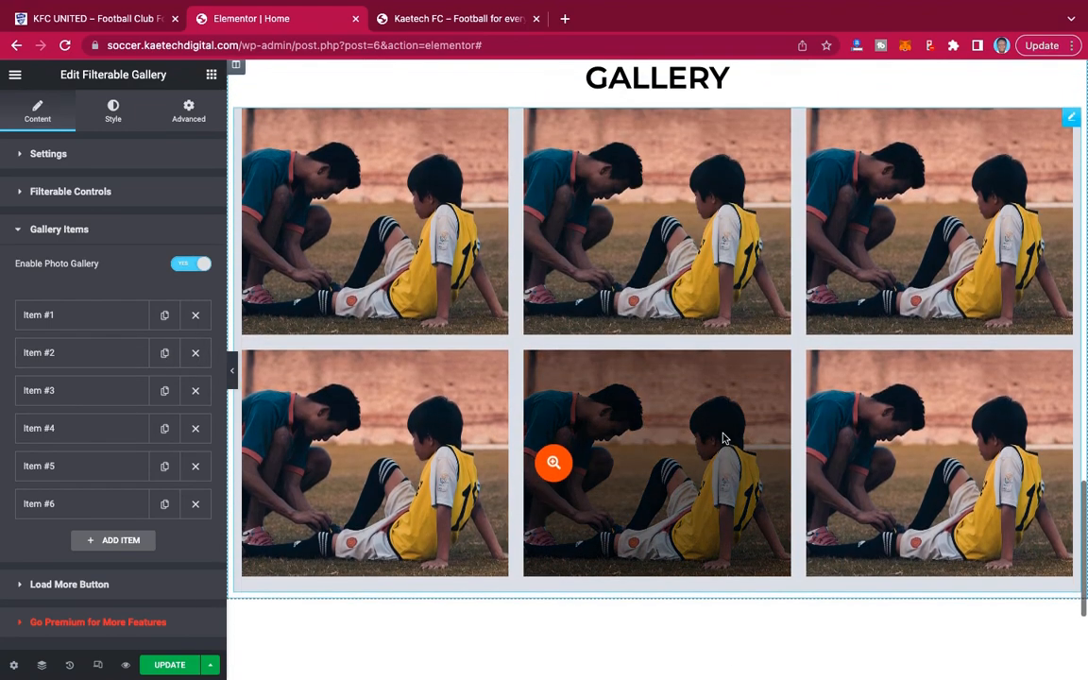
# Set the second gallery item's image to Pic-5-1.jpg from the media library, matching the reference site's gallery.
pyautogui.click(64, 355)
pyautogui.scroll(-3, 84, 469)
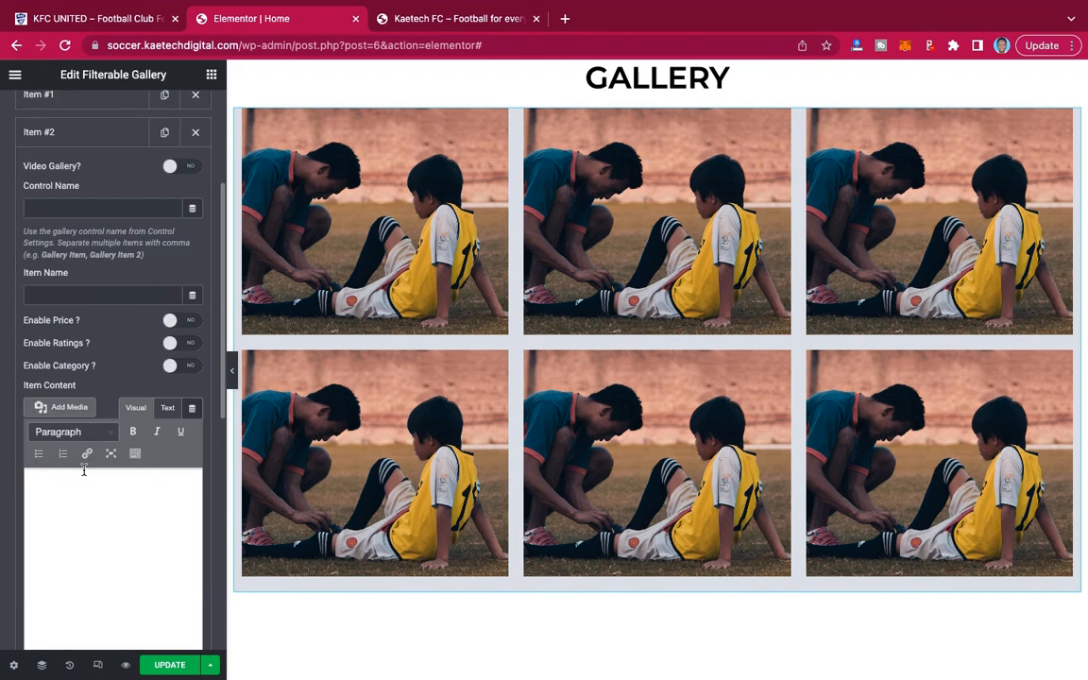
pyautogui.scroll(-1, 106, 404)
pyautogui.scroll(-3, 121, 618)
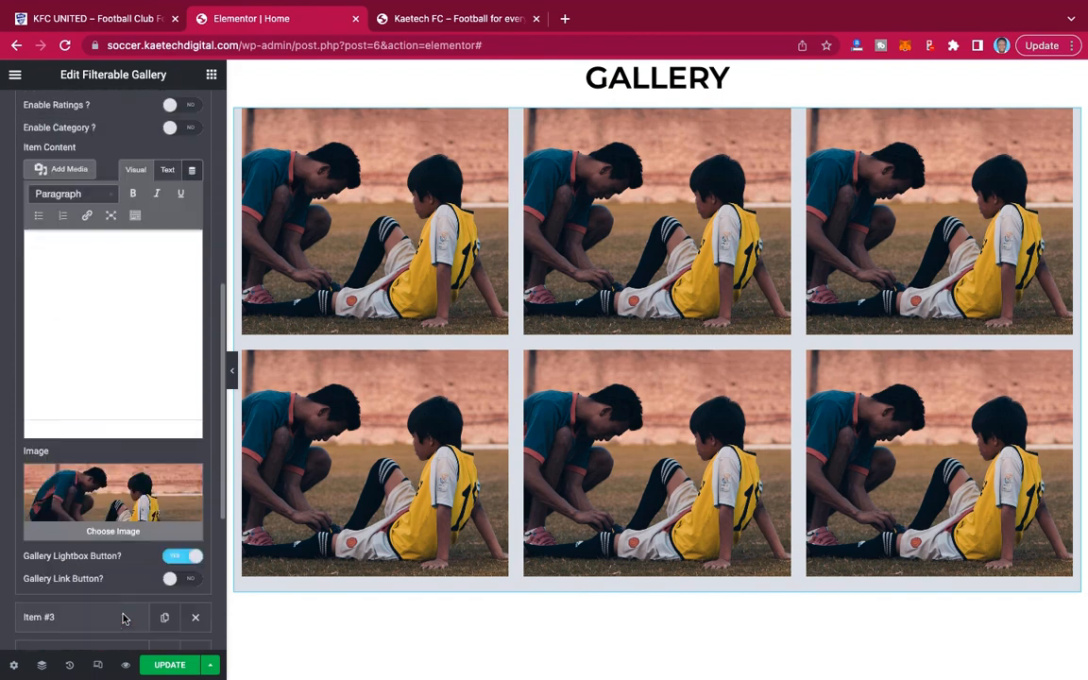
pyautogui.click(122, 415)
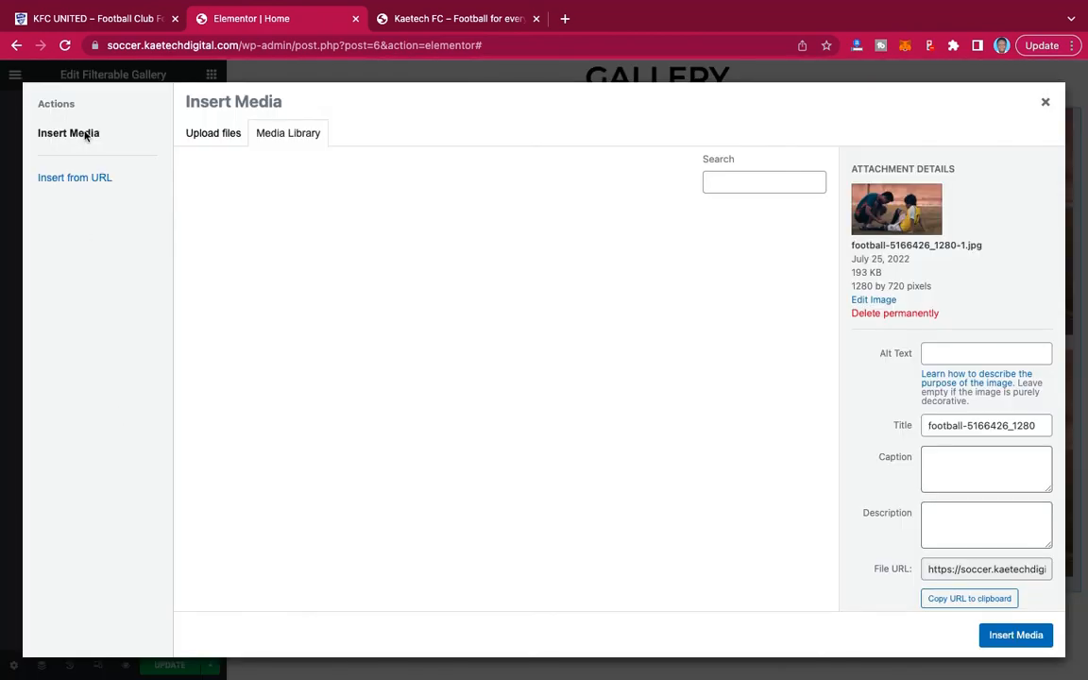
pyautogui.click(85, 25)
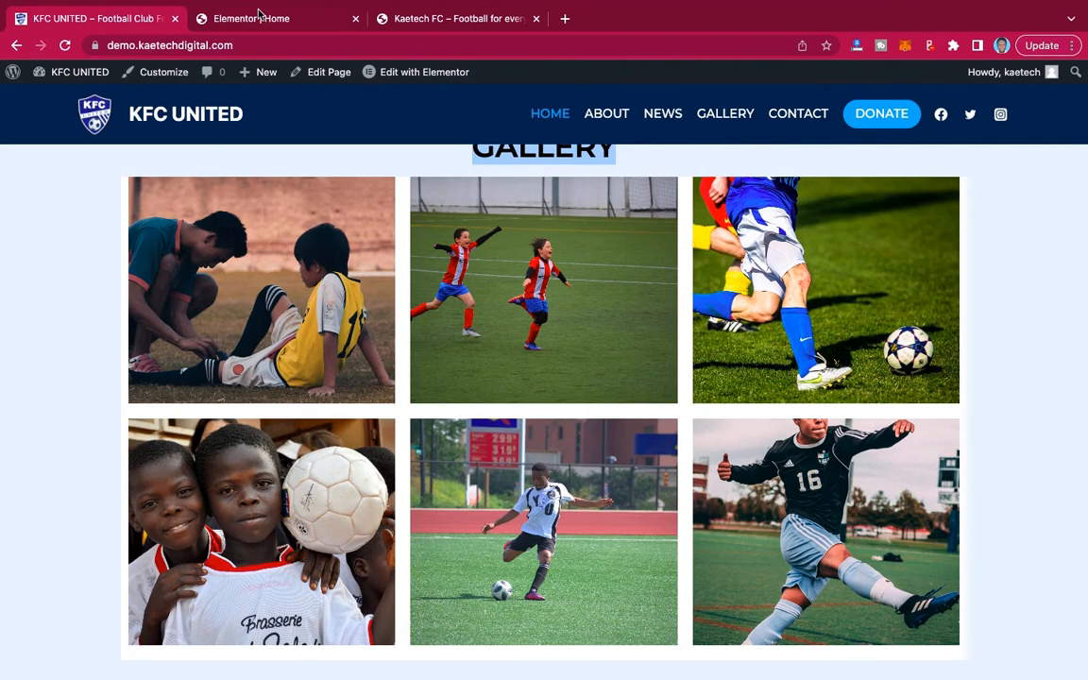
pyautogui.click(257, 14)
pyautogui.click(560, 366)
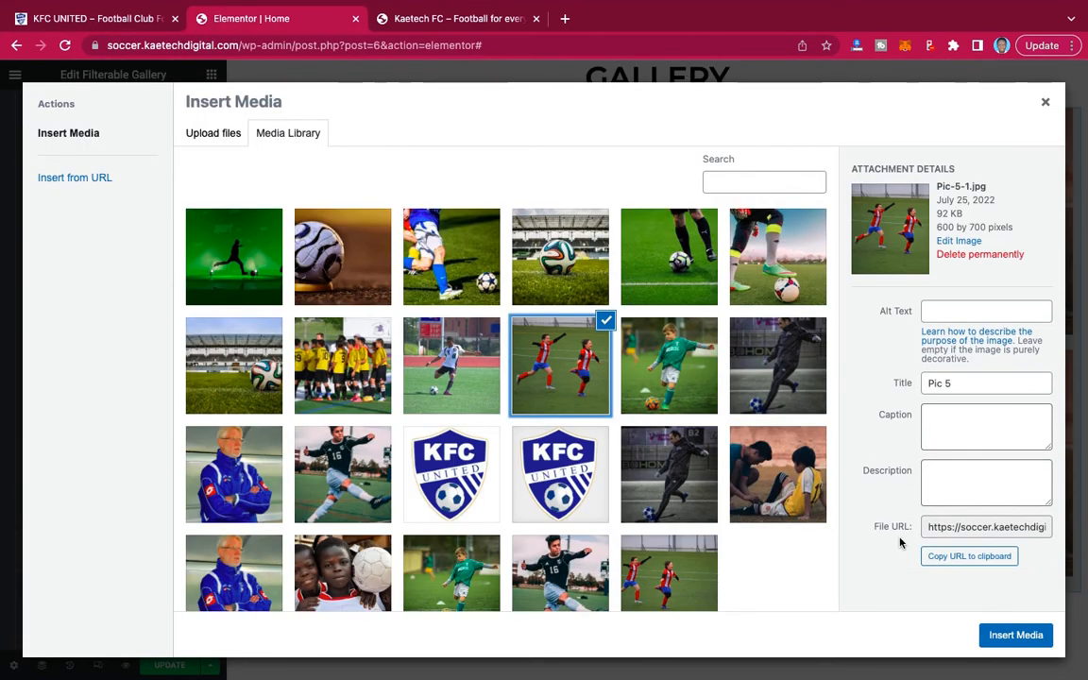
pyautogui.click(1020, 635)
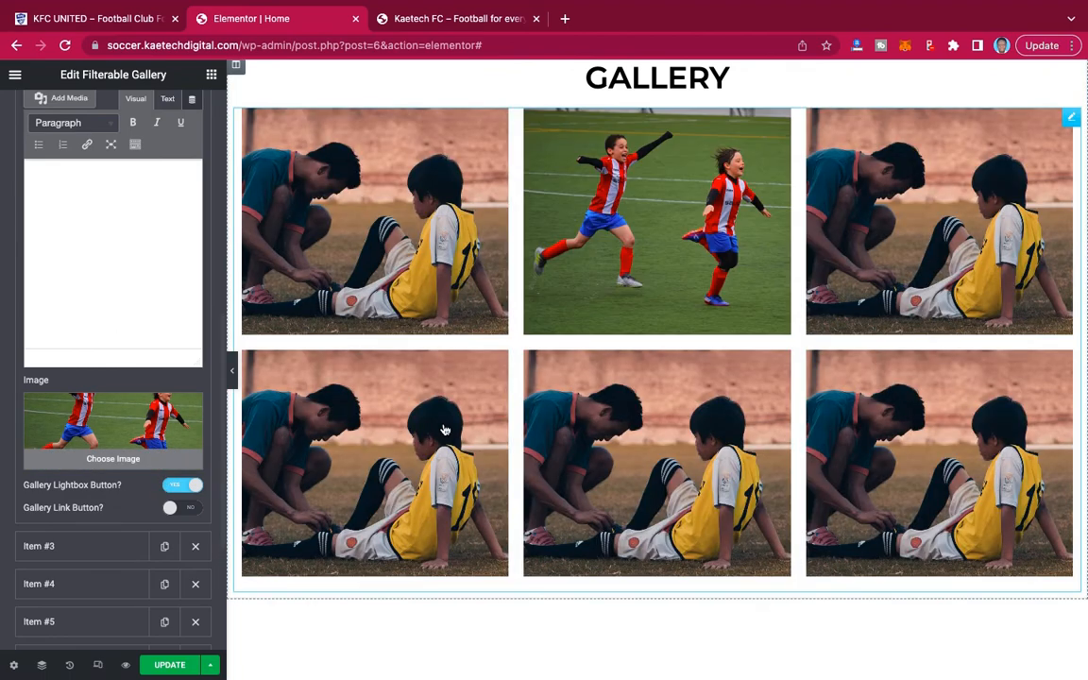
# Set the third gallery item's image to soccer-1331838_1280-1.jpg, following the image order on the reference site.
pyautogui.click(116, 547)
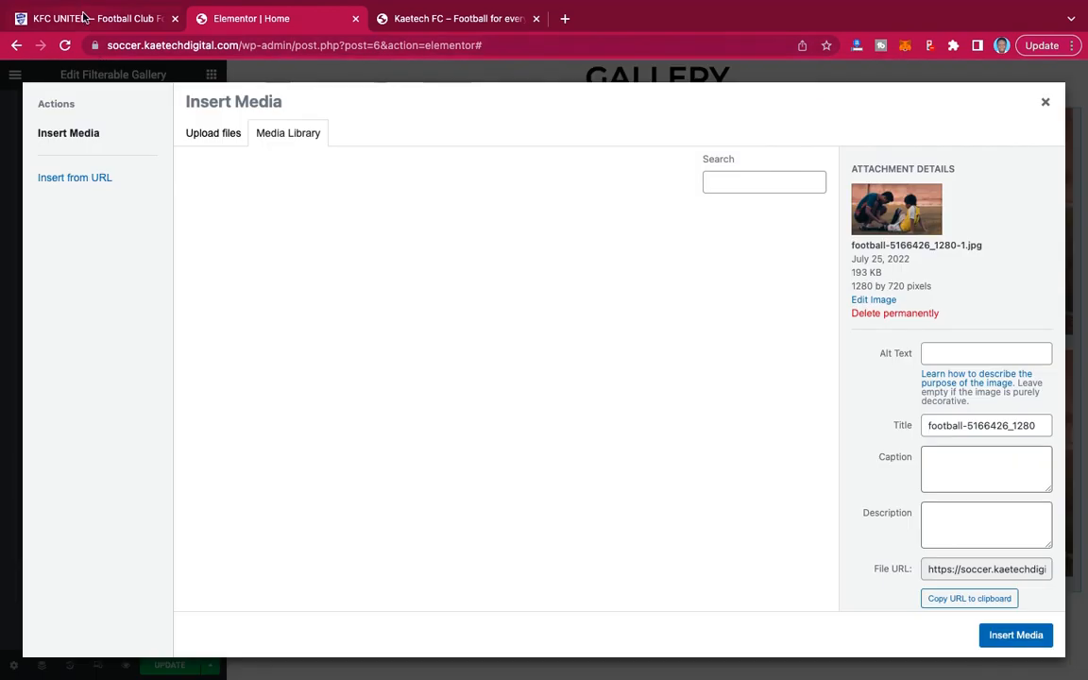
pyautogui.click(83, 19)
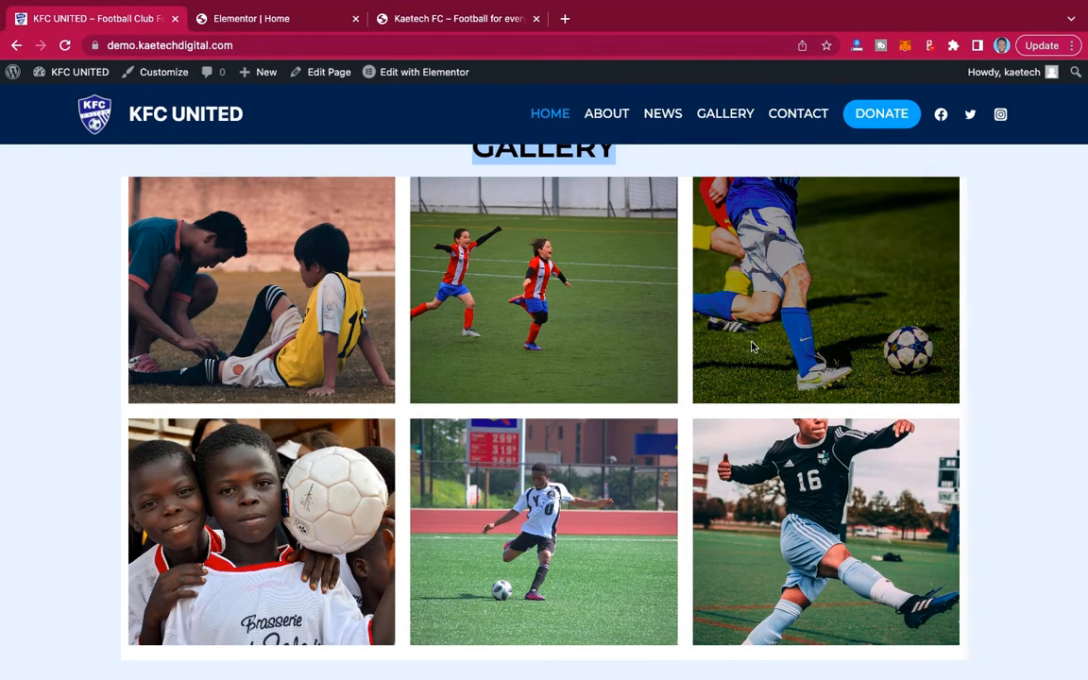
pyautogui.click(267, 19)
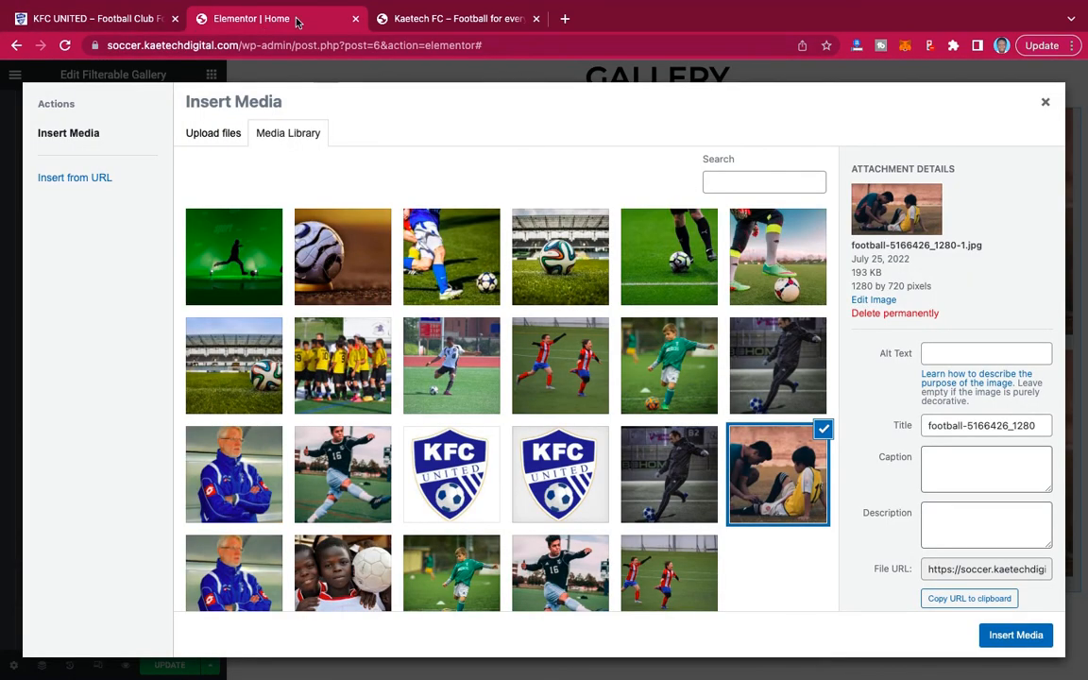
pyautogui.click(488, 288)
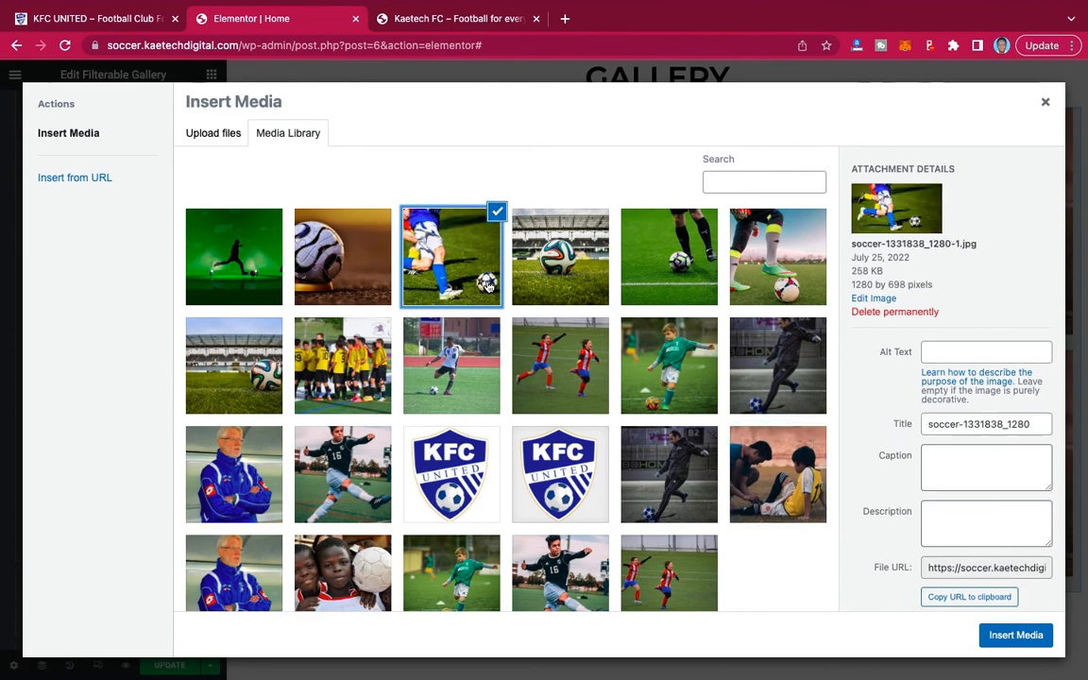
pyautogui.click(1012, 637)
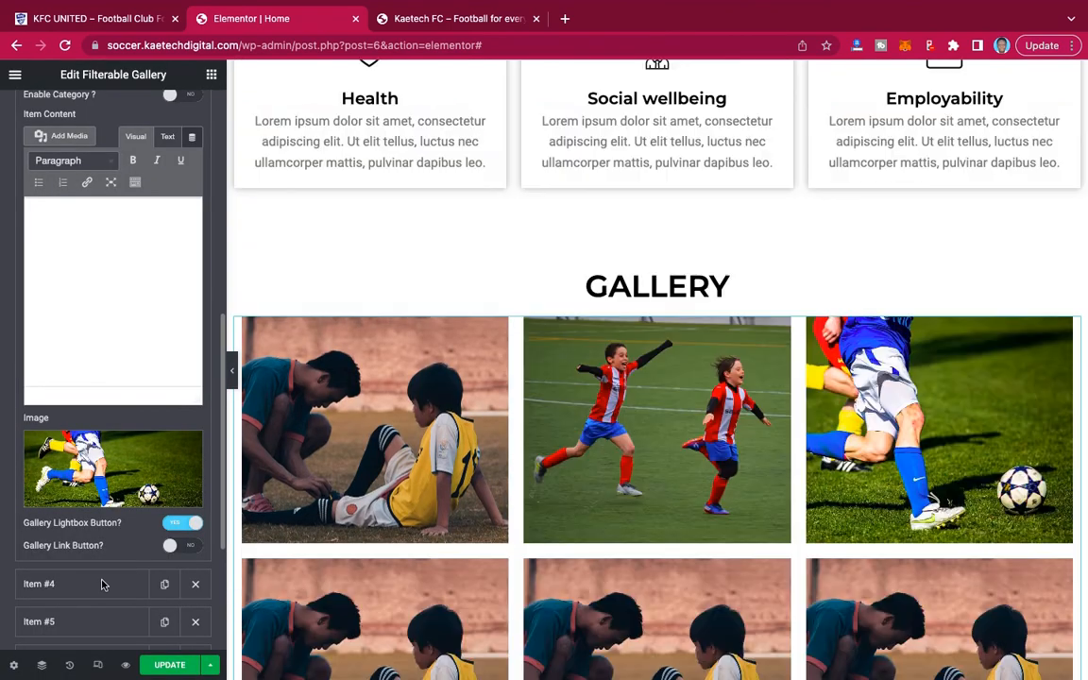
# Set the fourth gallery item's image to the photo of boys holding a white football, as on the reference site.
pyautogui.click(103, 585)
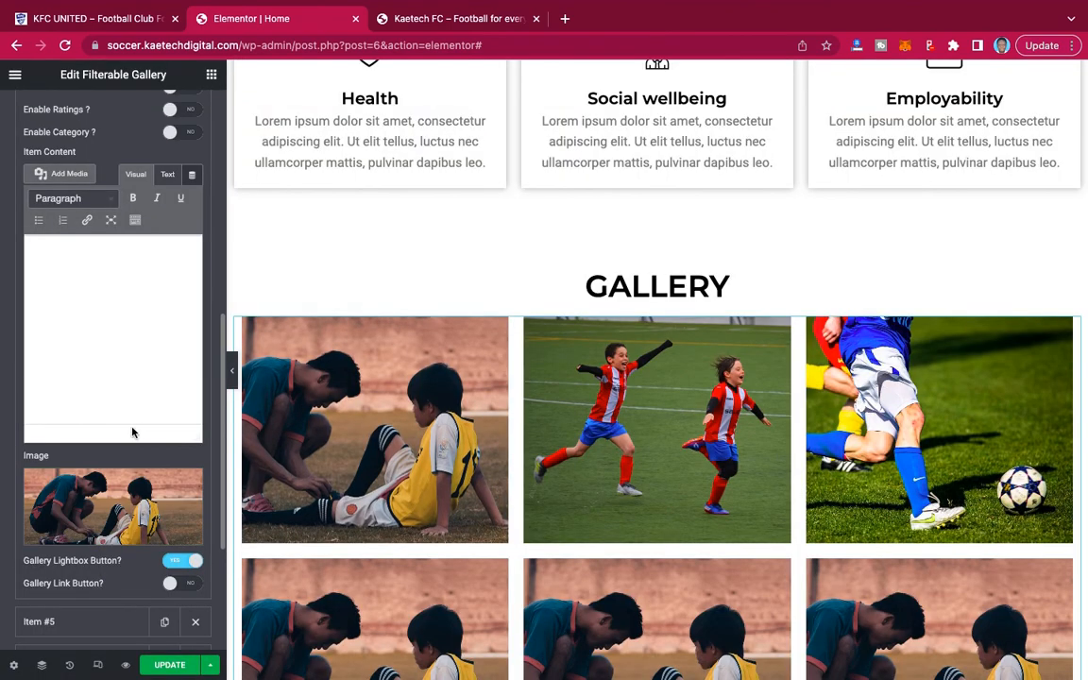
pyautogui.click(124, 482)
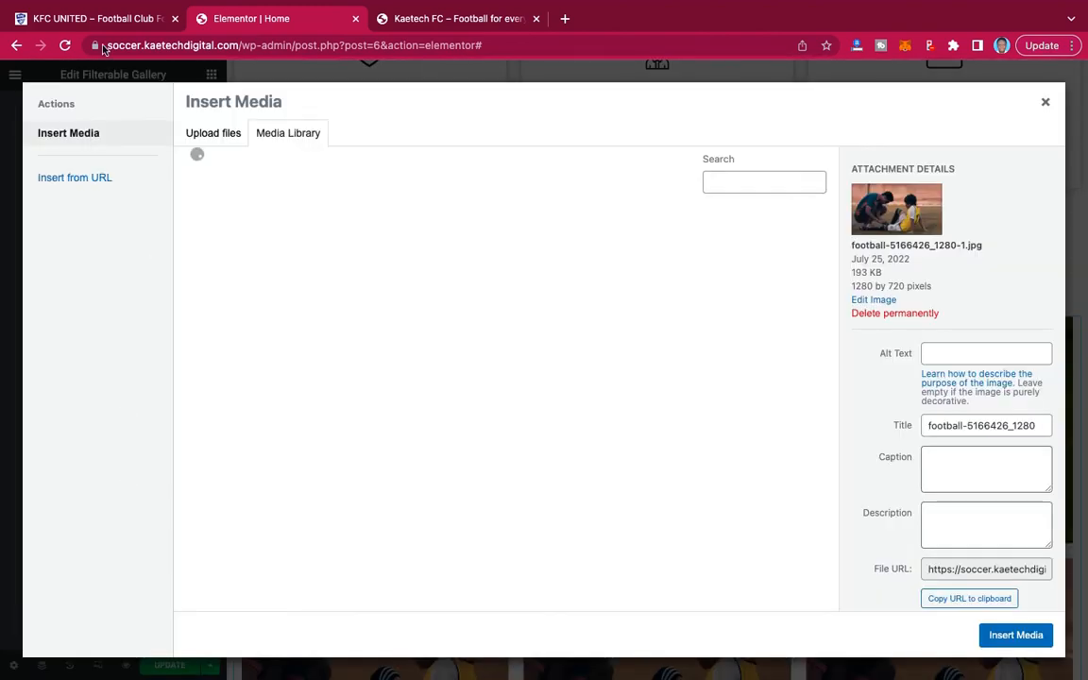
pyautogui.click(94, 19)
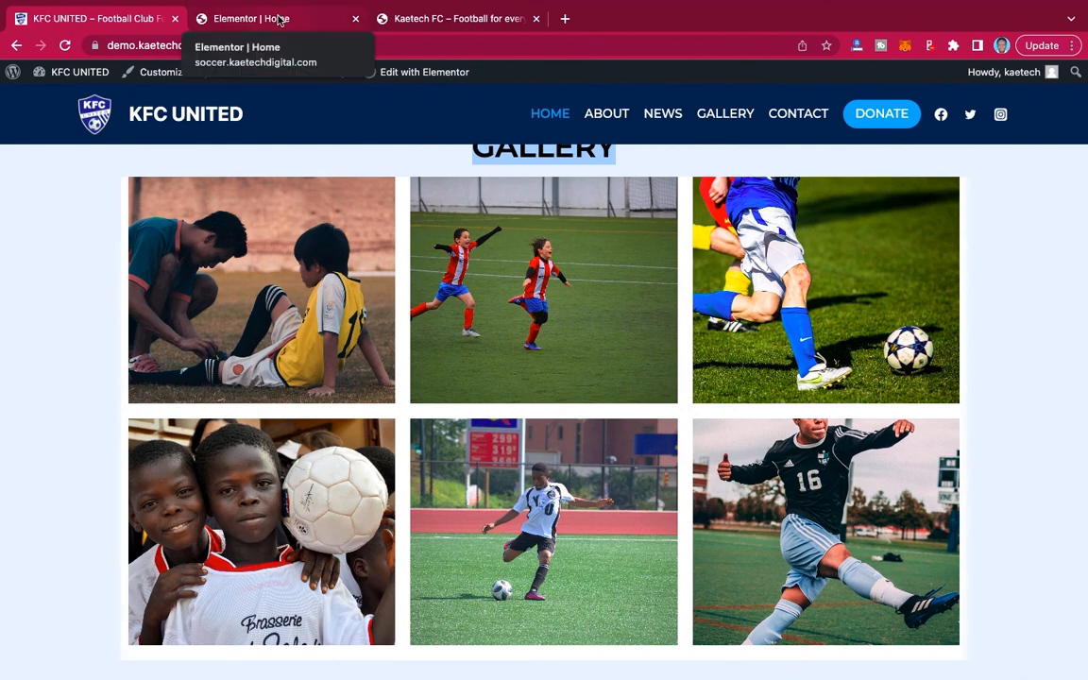
pyautogui.click(279, 19)
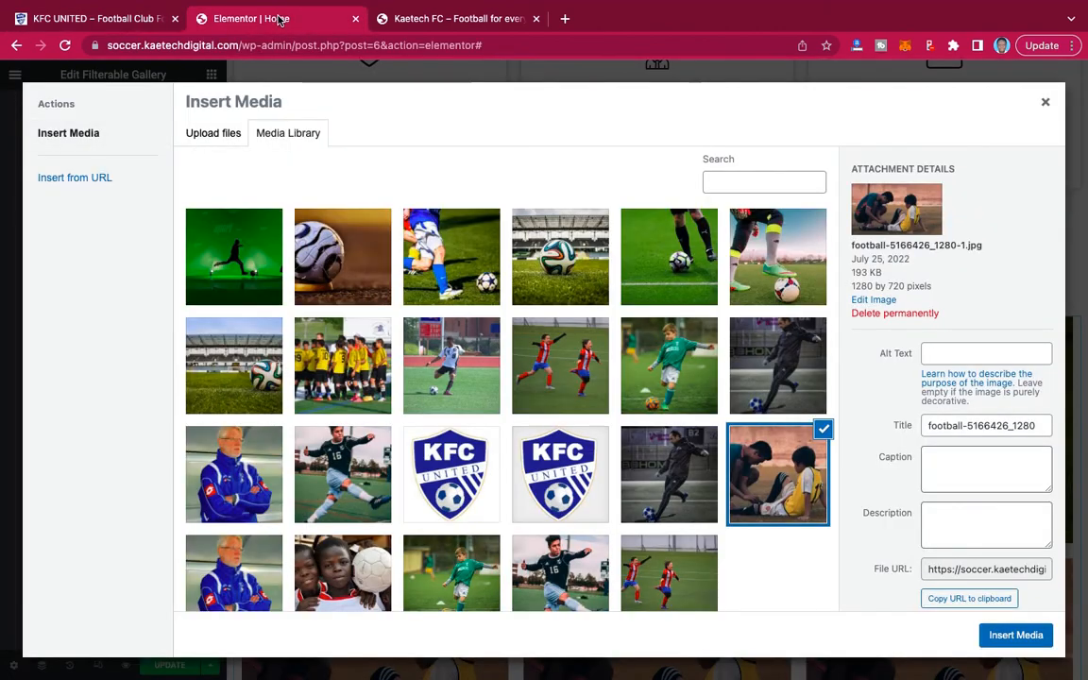
pyautogui.click(341, 586)
pyautogui.click(992, 635)
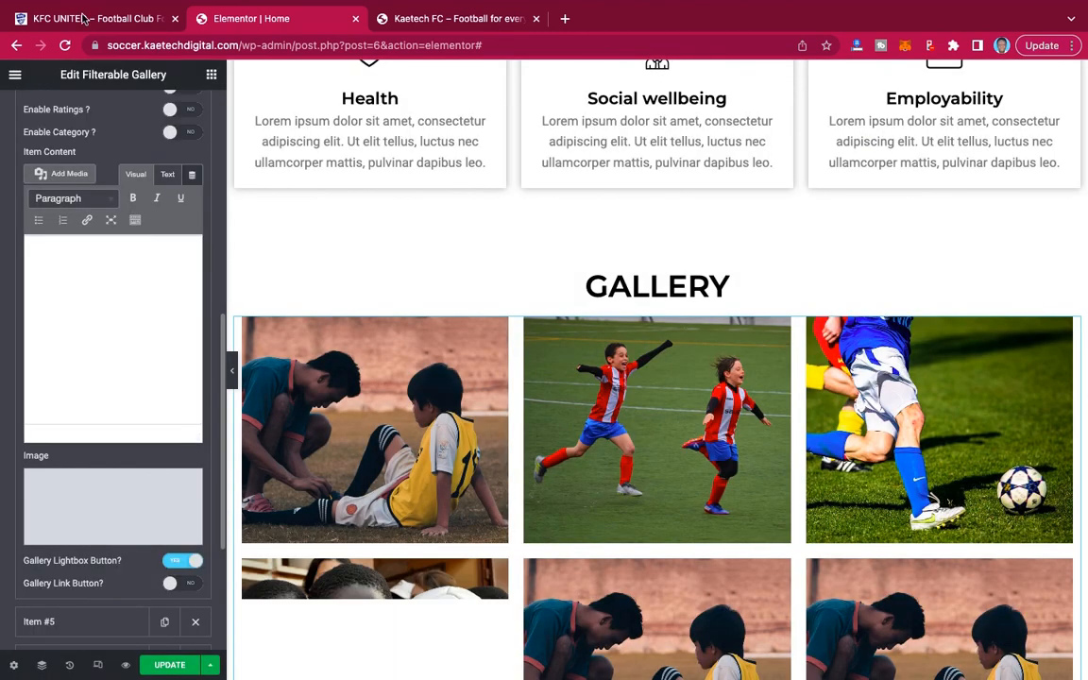
# Check the reference gallery's fifth picture and set the fifth gallery item's image to sports-4609261_1280-1.jpg.
pyautogui.click(82, 17)
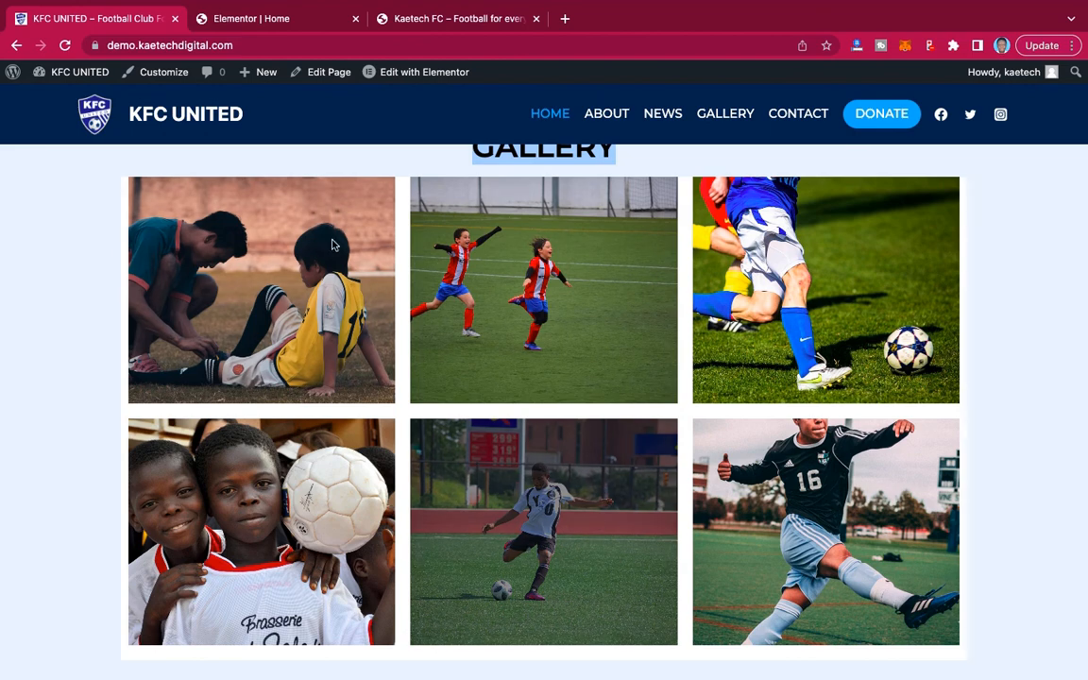
pyautogui.click(278, 19)
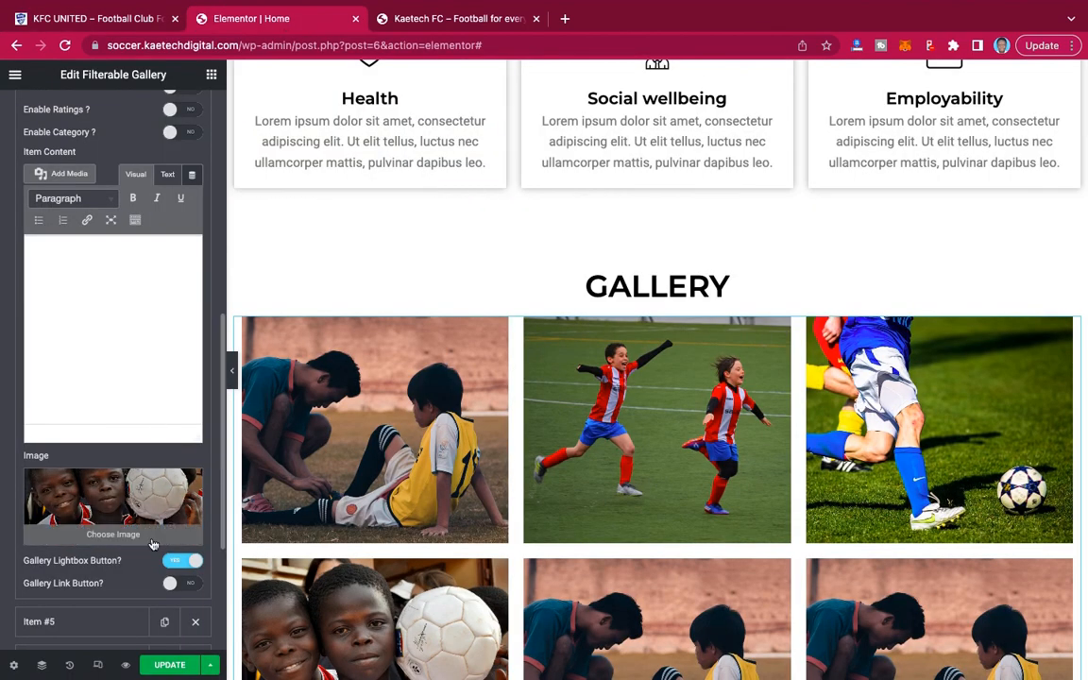
pyautogui.scroll(-2, 153, 544)
pyautogui.click(104, 505)
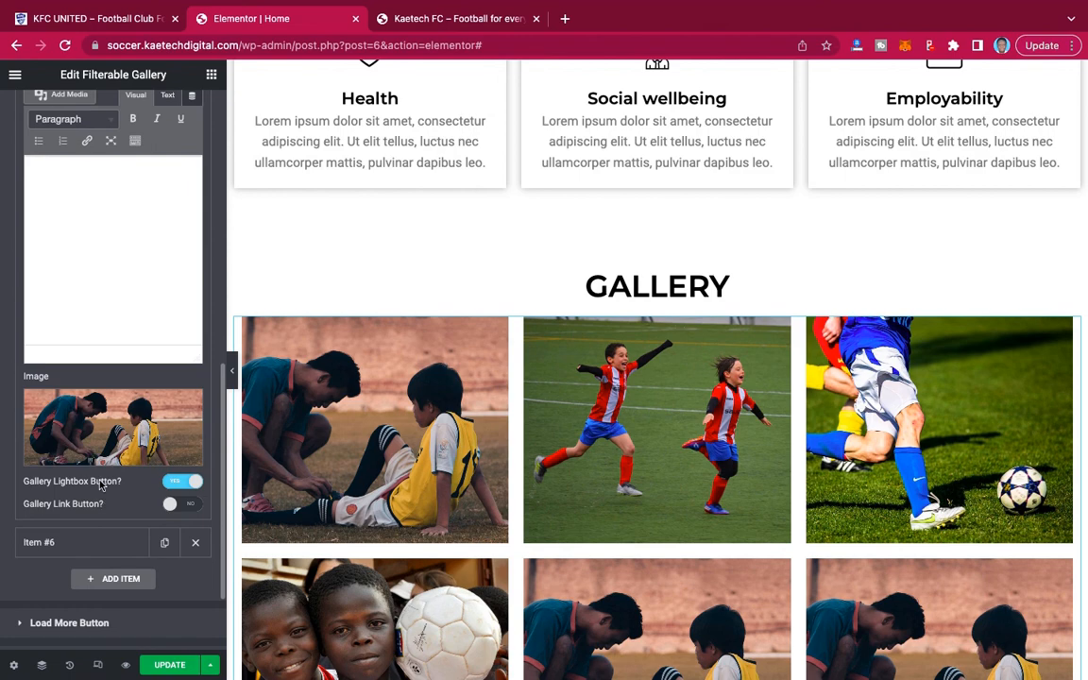
pyautogui.click(106, 426)
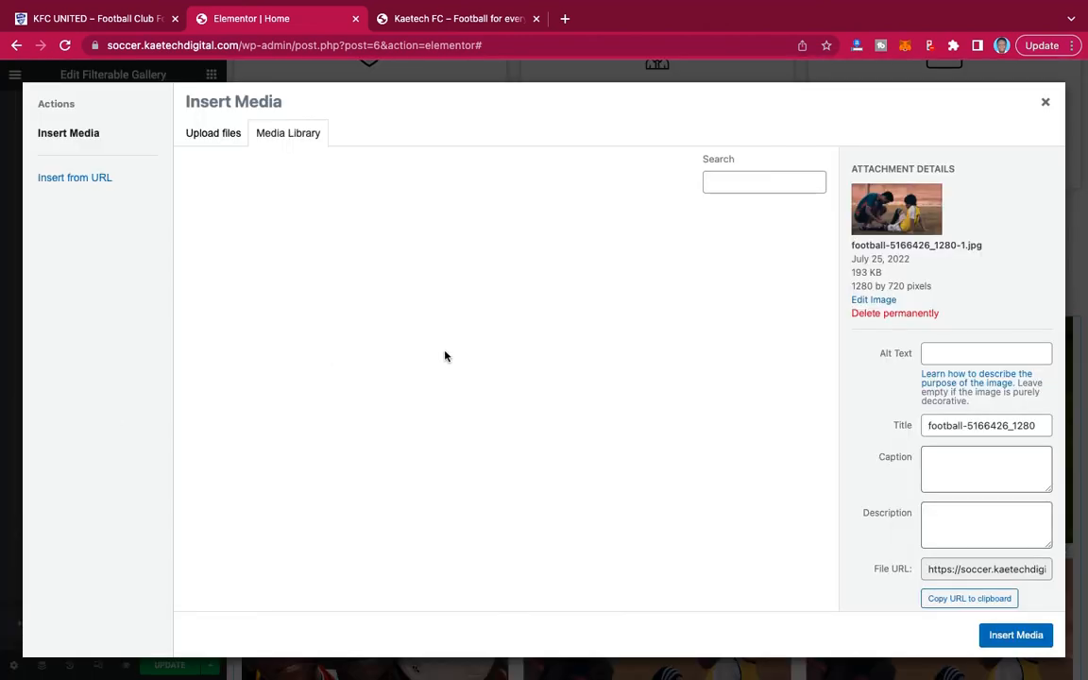
pyautogui.click(427, 403)
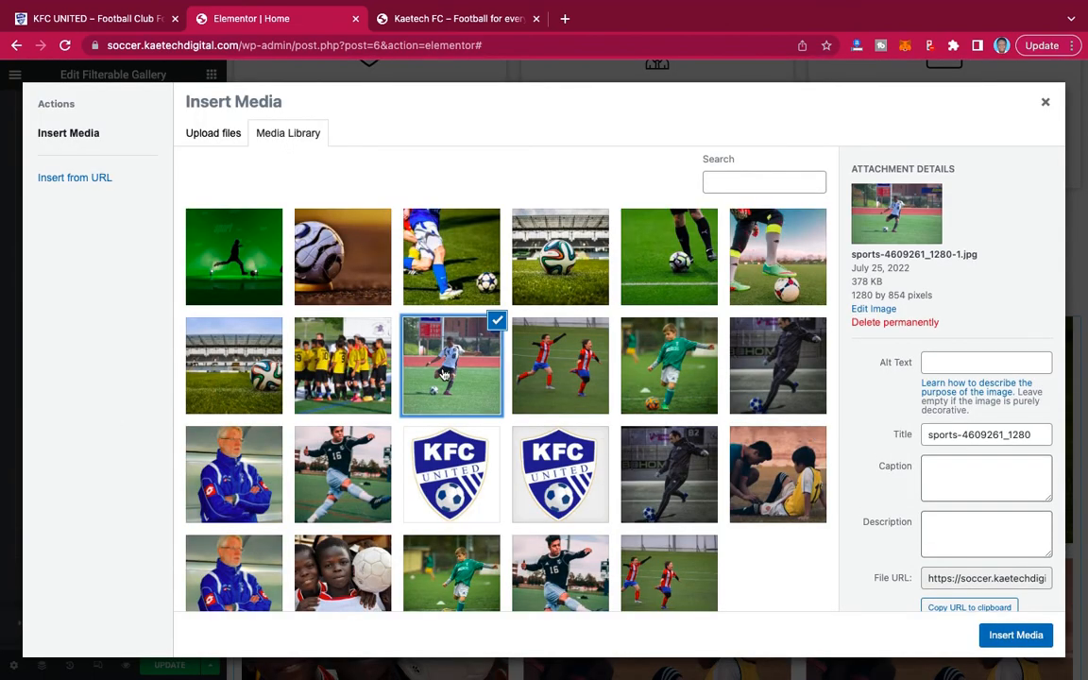
pyautogui.click(1008, 636)
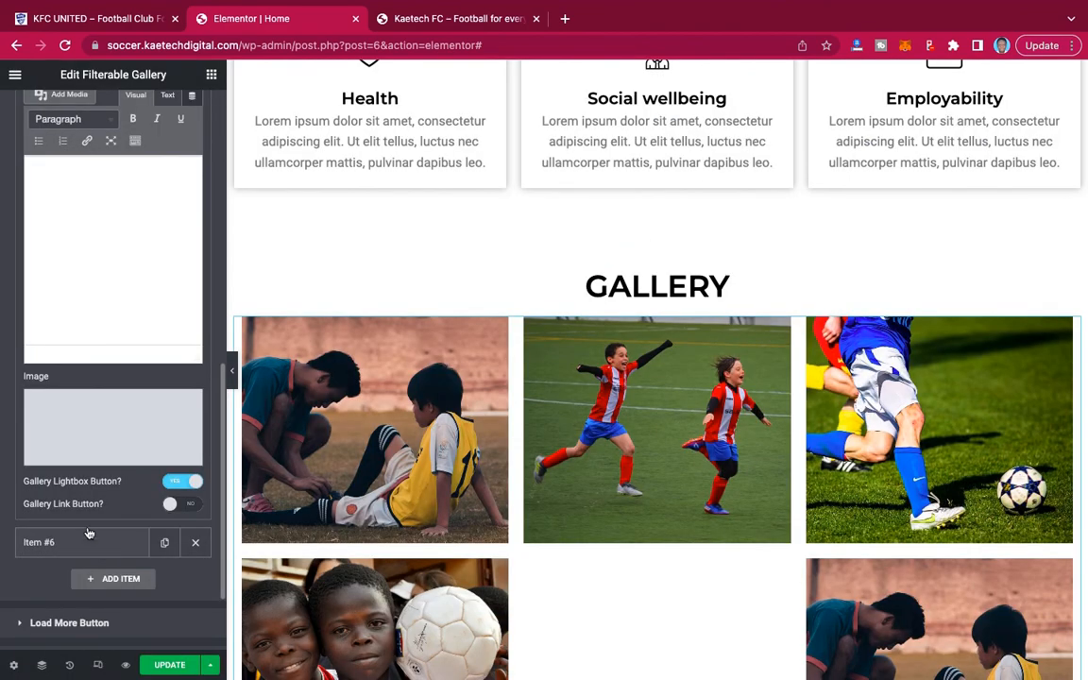
# Check the reference gallery's last picture and set the sixth gallery item's image to Pic-1-1.jpg.
pyautogui.click(88, 541)
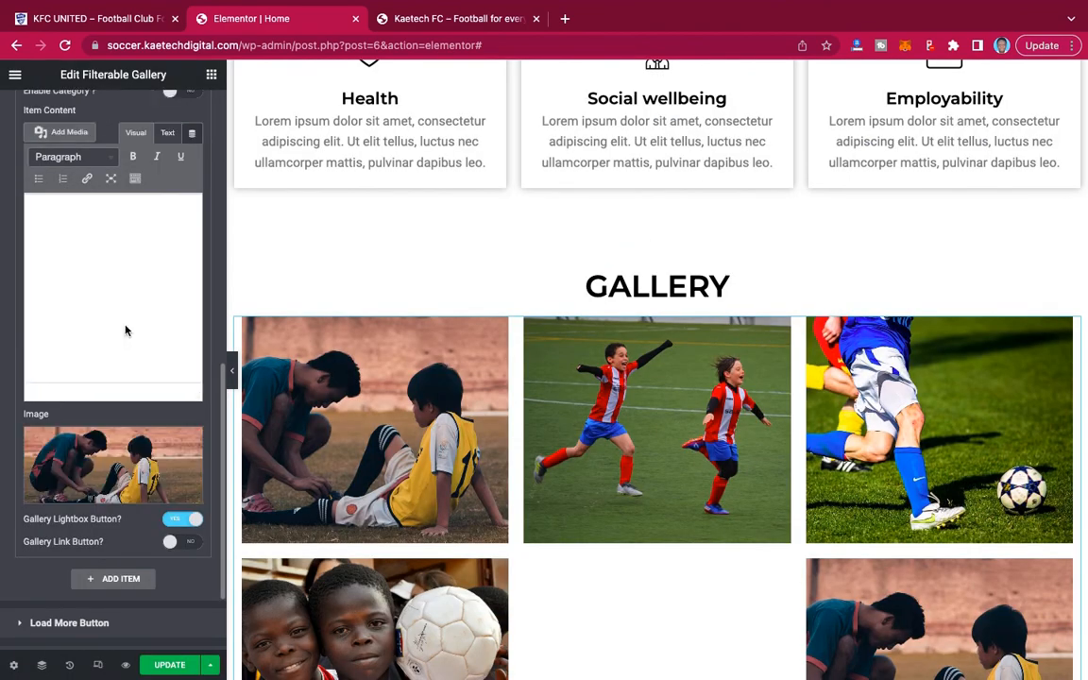
pyautogui.click(90, 19)
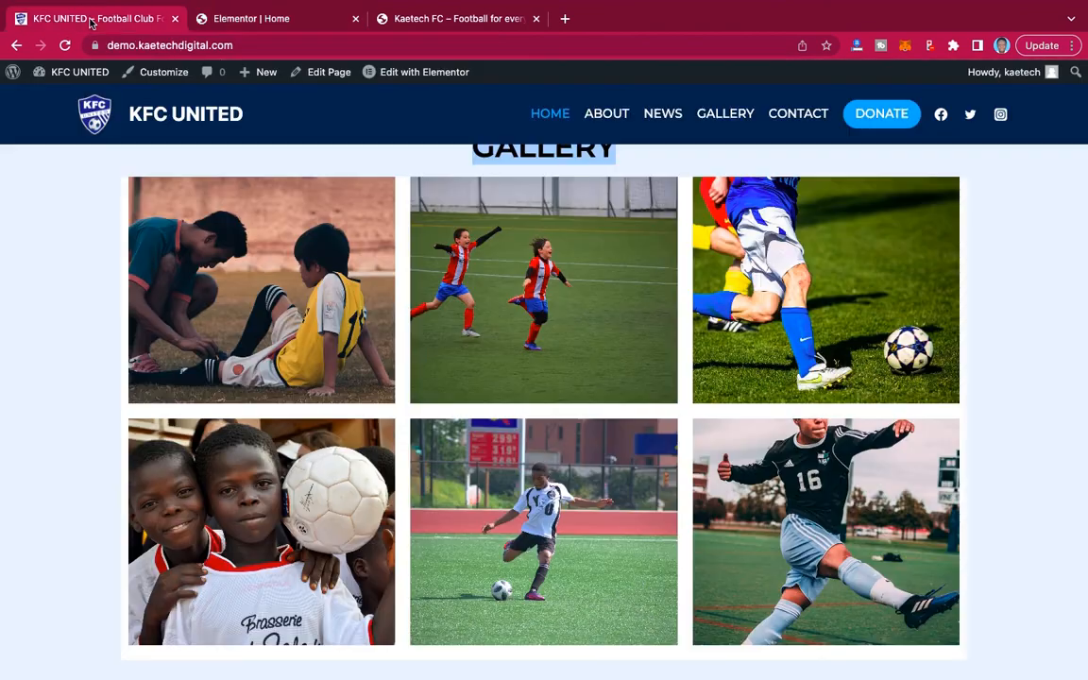
pyautogui.click(238, 12)
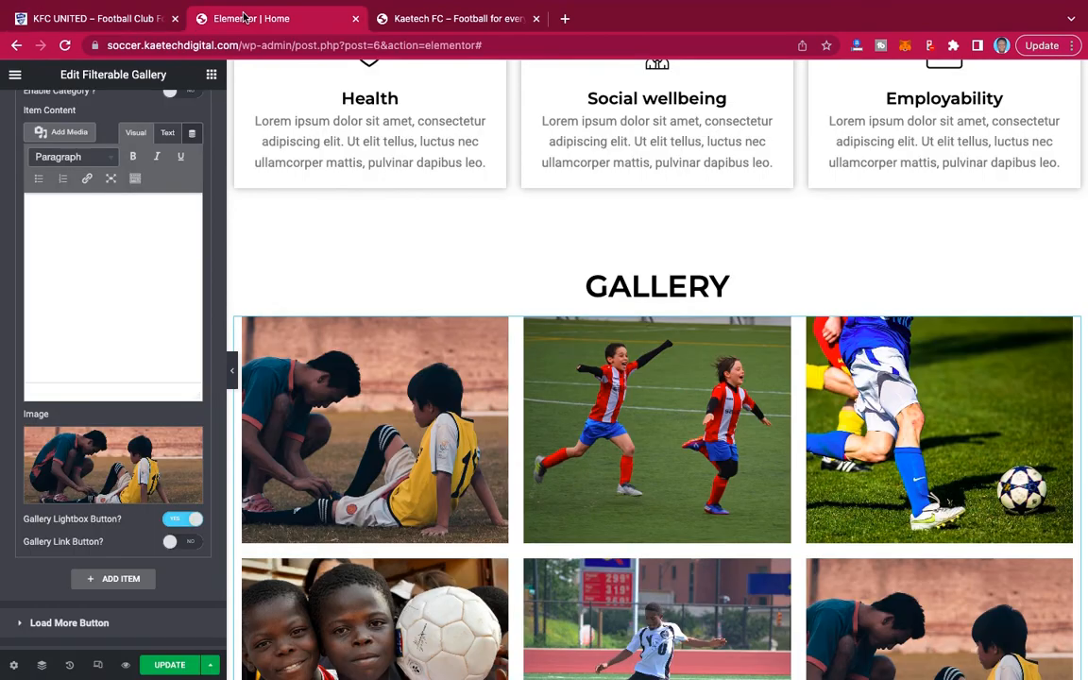
pyautogui.click(123, 470)
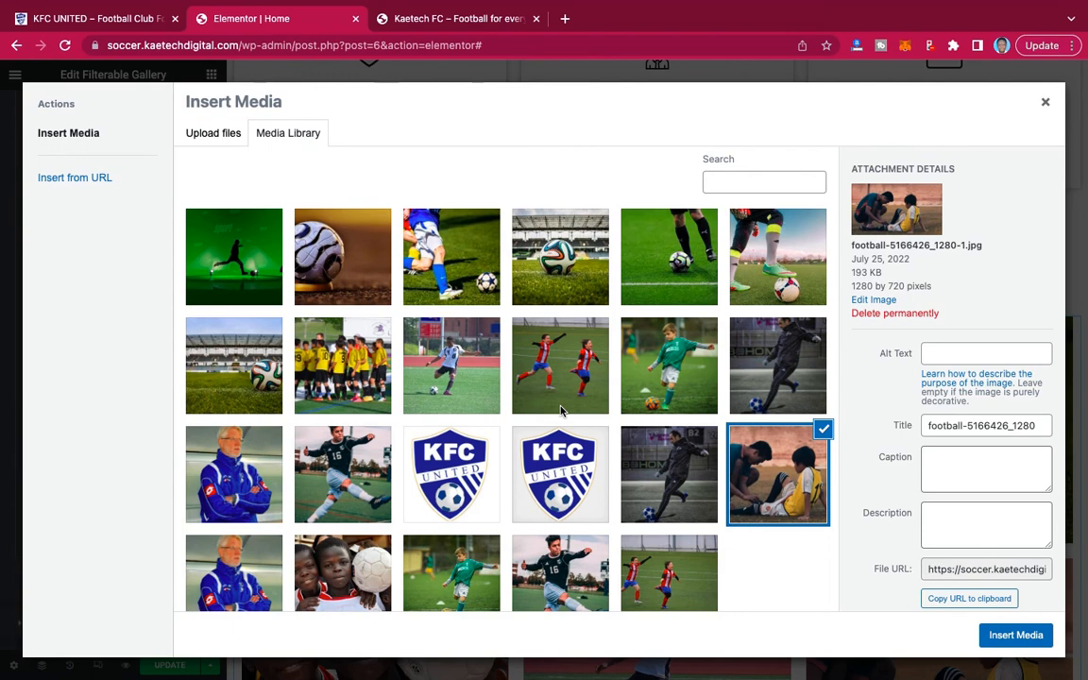
pyautogui.click(307, 432)
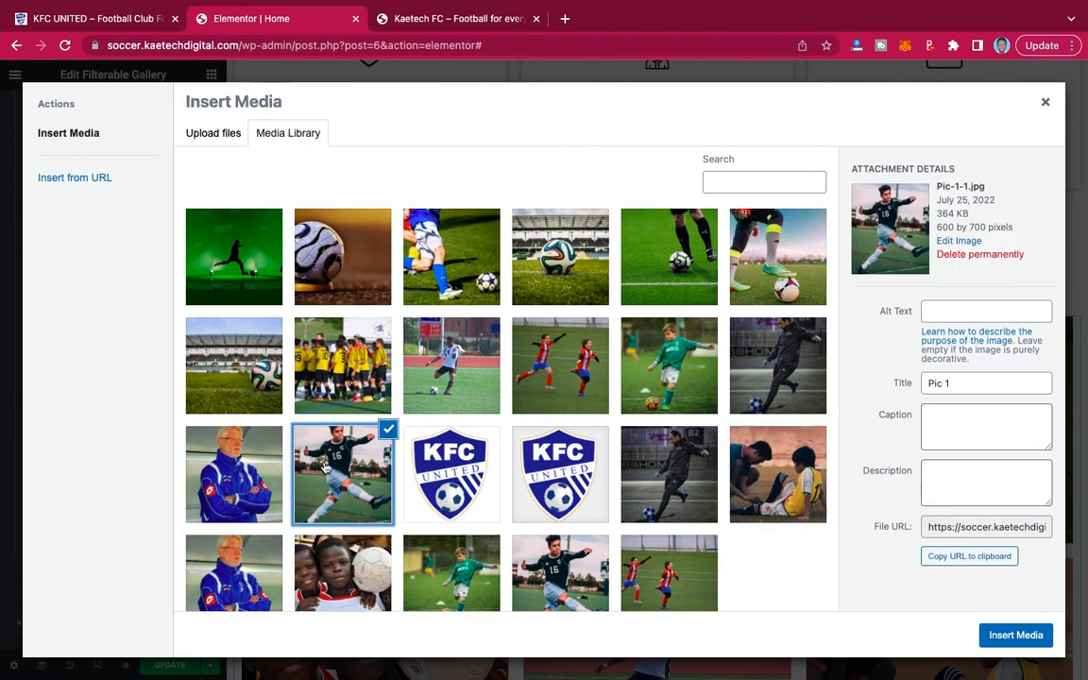
pyautogui.click(1014, 634)
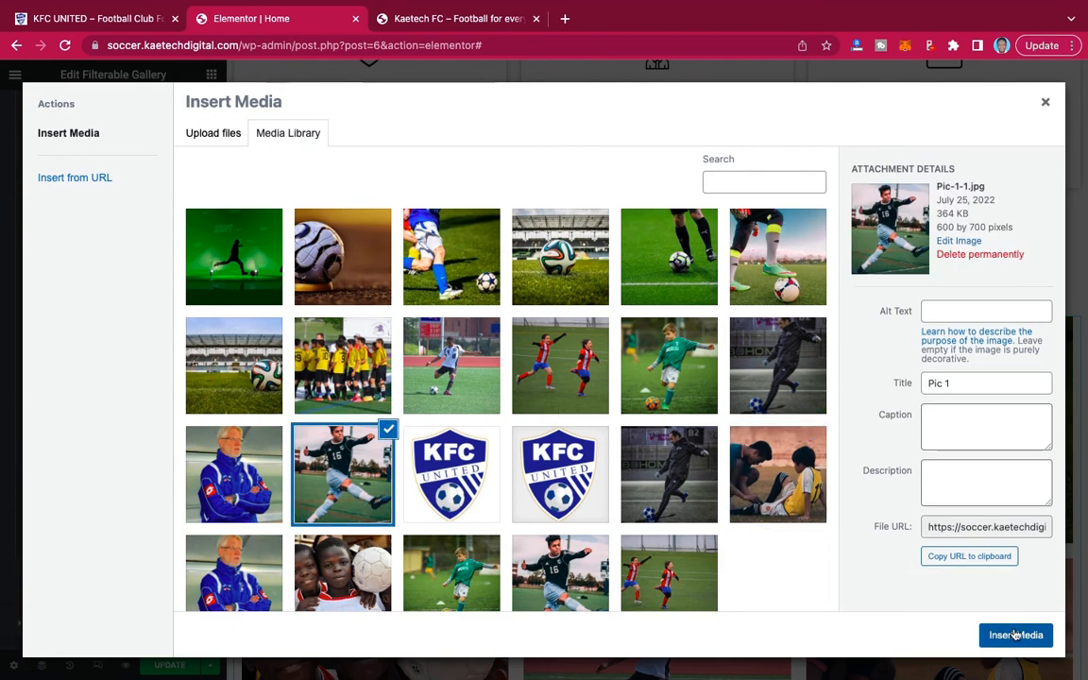
# Look over the six-image gallery on the page and save the home page update.
pyautogui.scroll(-3, 724, 519)
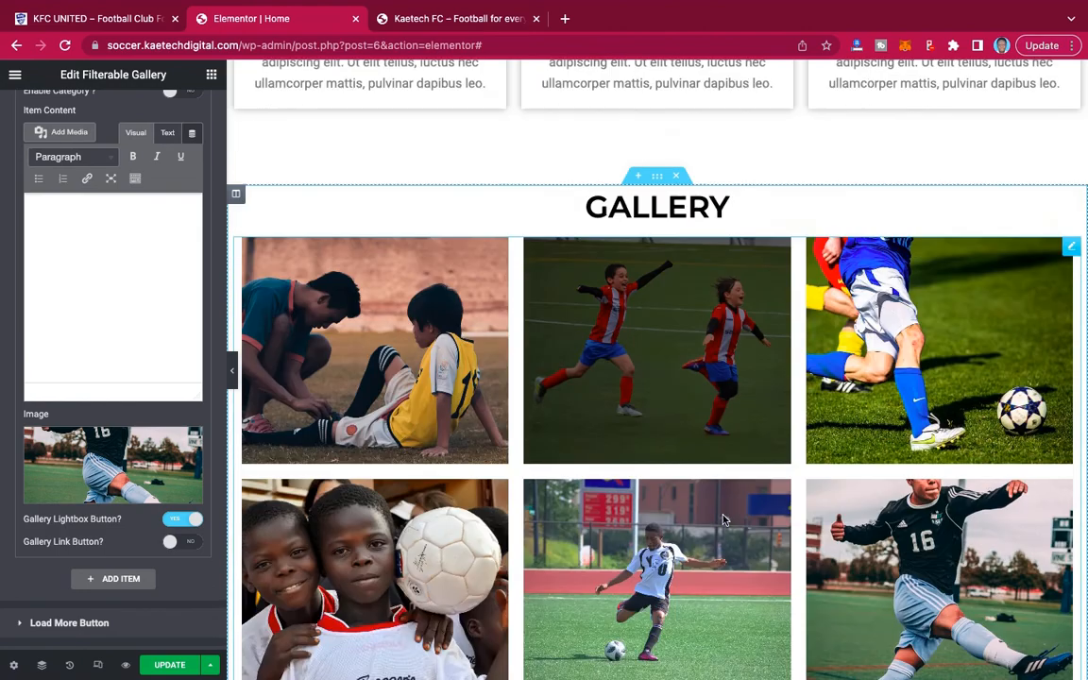
pyautogui.scroll(2, 723, 519)
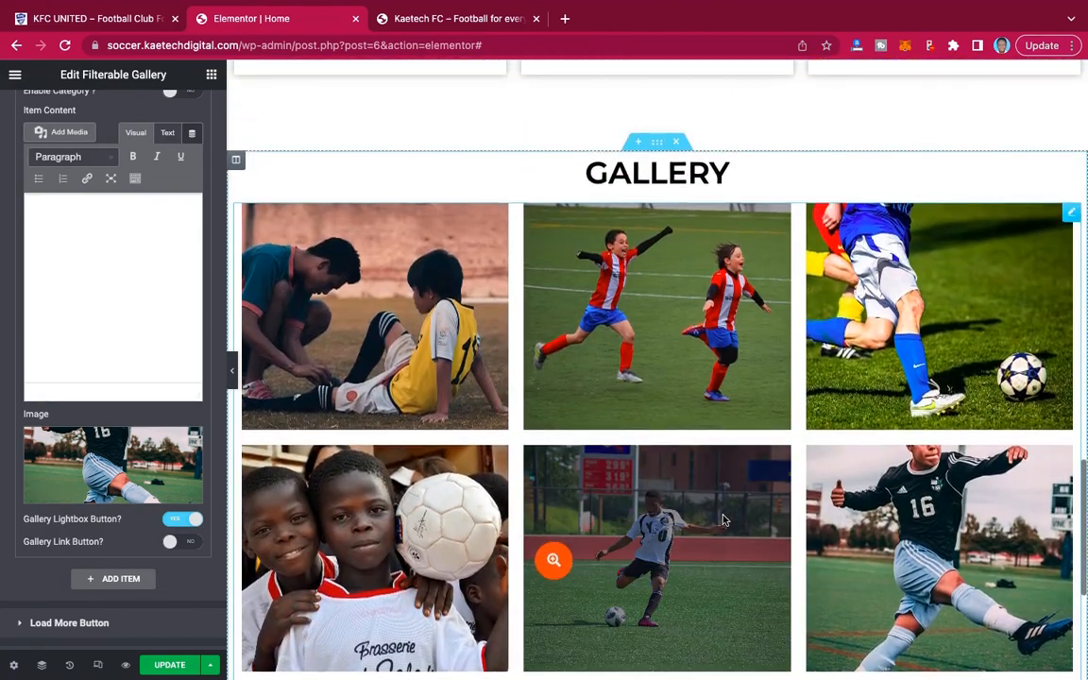
pyautogui.click(169, 666)
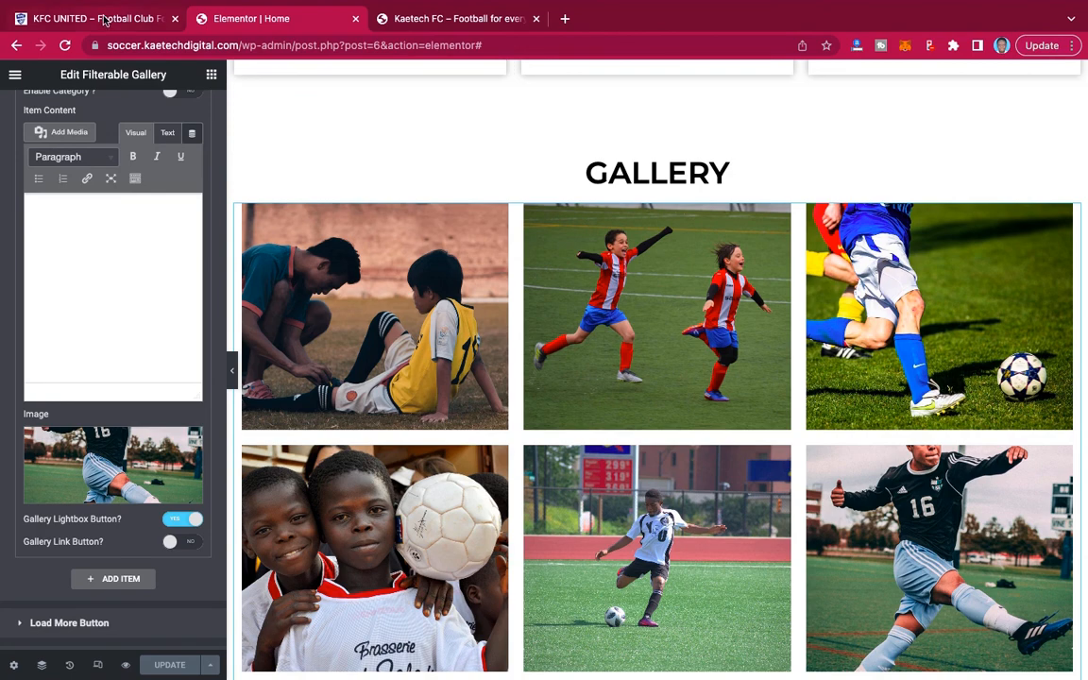
# Check the reference gallery's background and give the gallery section a classic background in the very light blue #F8FAFF.
pyautogui.click(140, 21)
pyautogui.scroll(3, 406, 295)
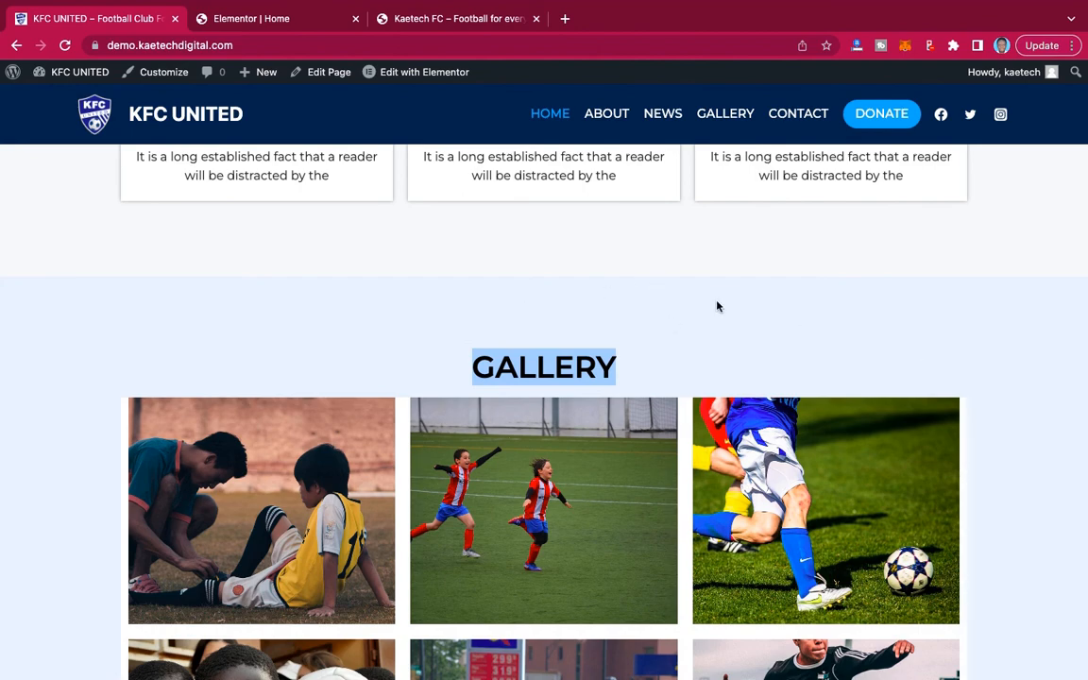
pyautogui.click(289, 23)
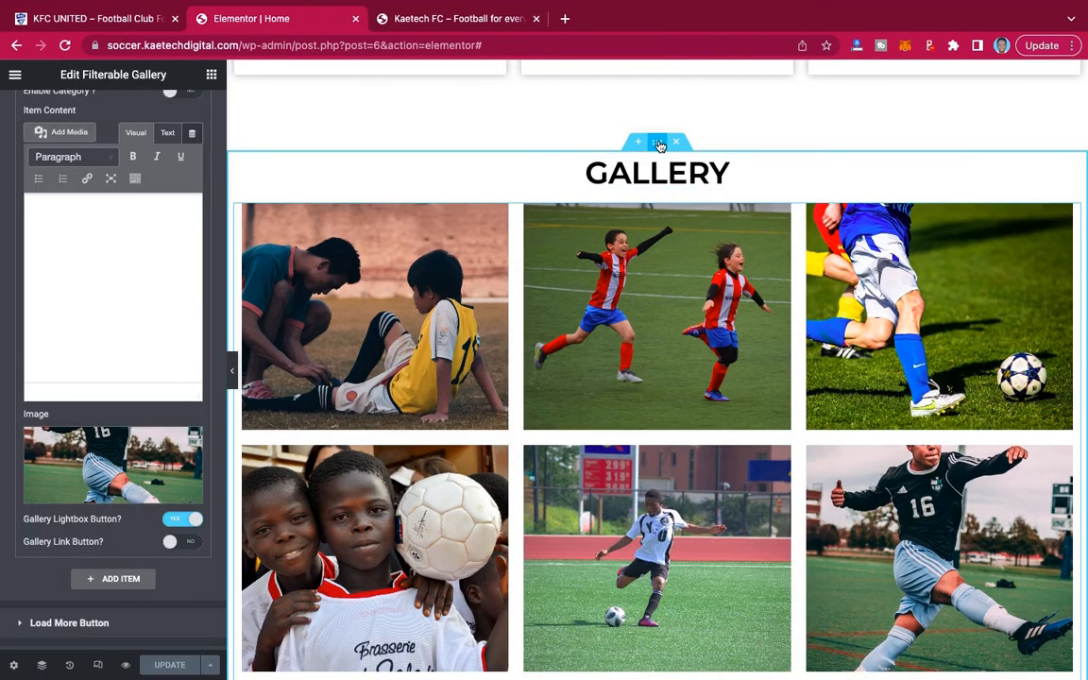
pyautogui.click(659, 144)
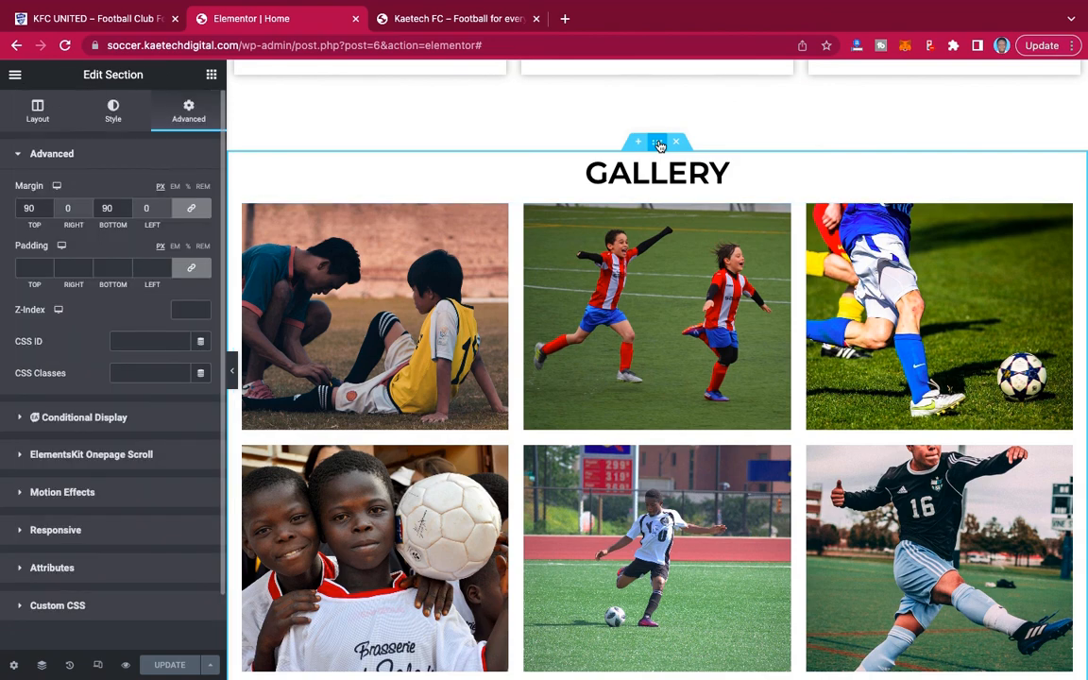
pyautogui.click(113, 112)
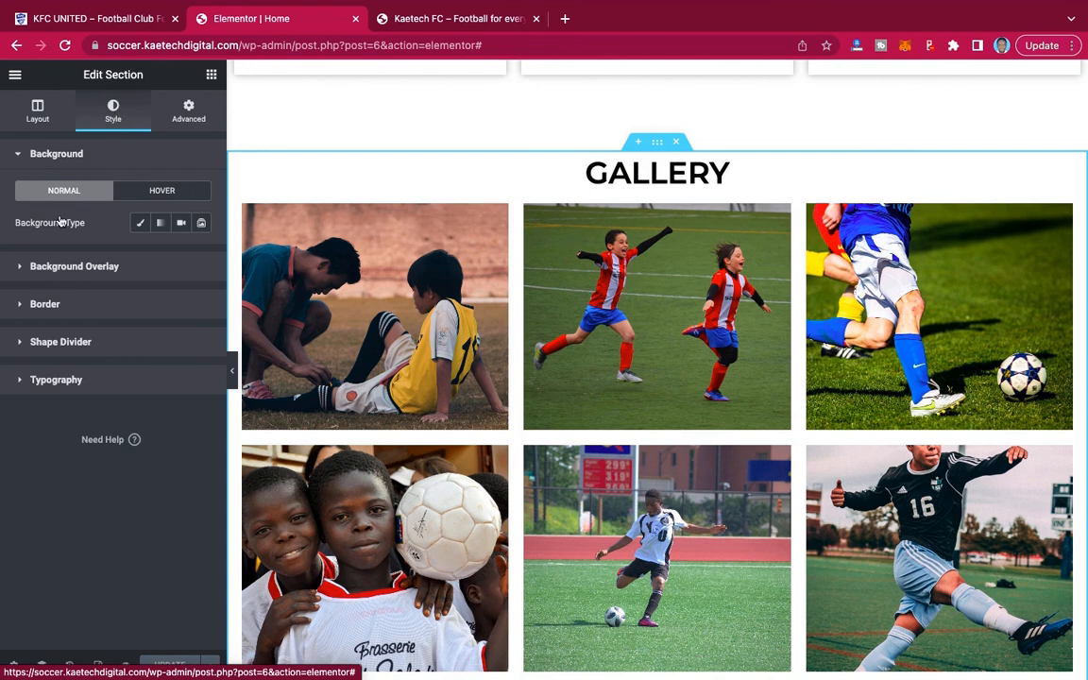
pyautogui.click(140, 223)
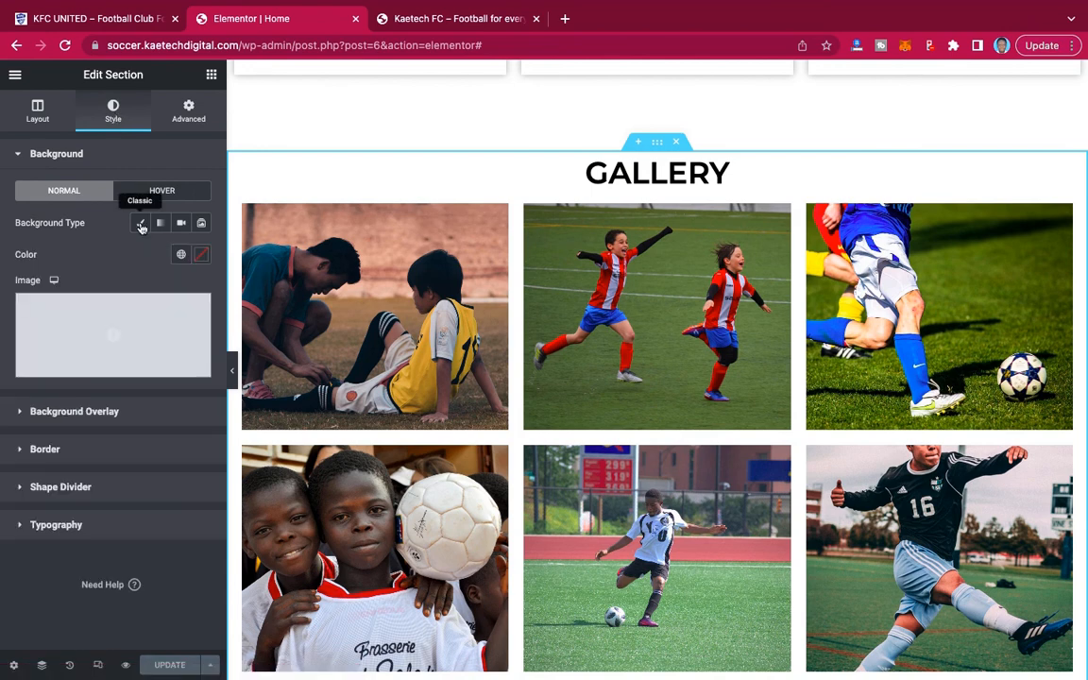
pyautogui.click(202, 256)
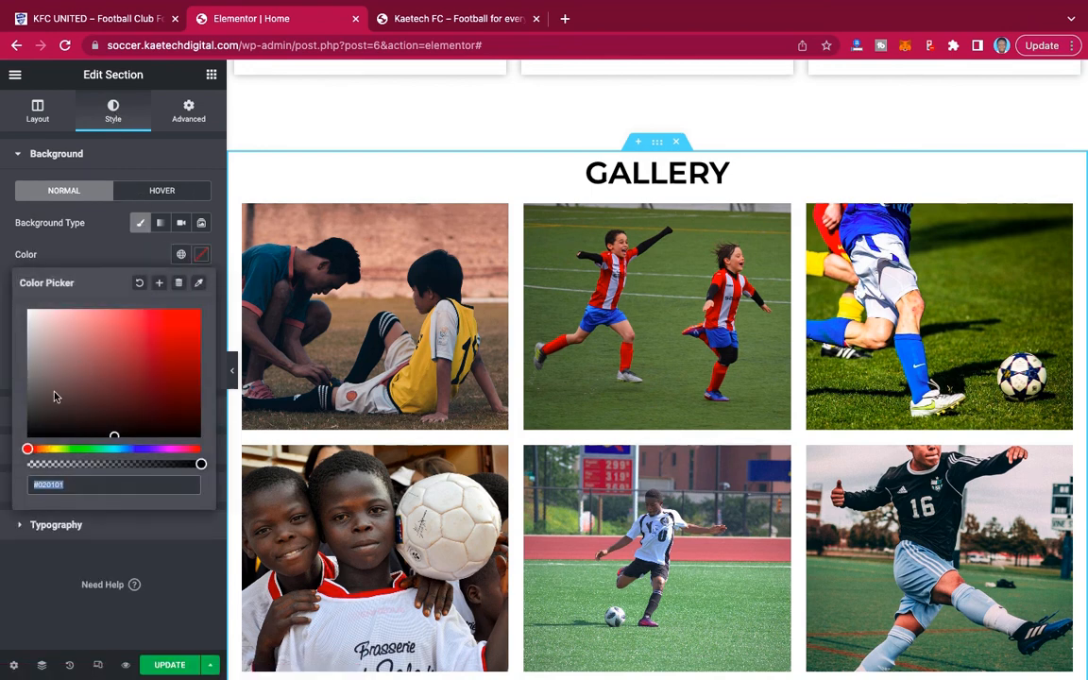
pyautogui.click(126, 448)
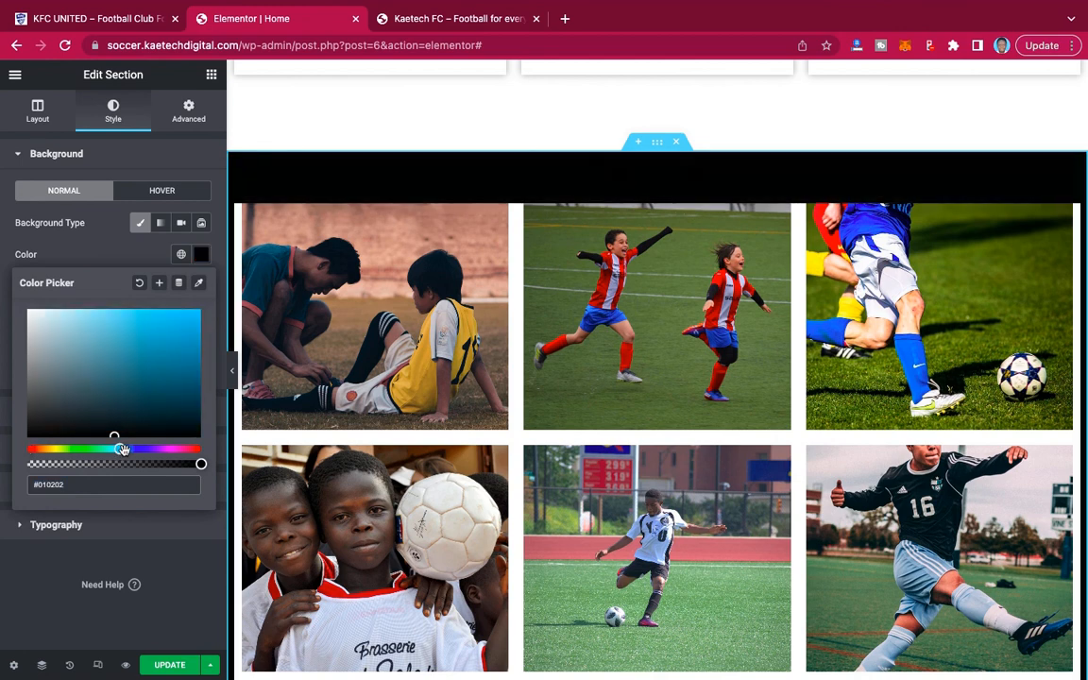
pyautogui.click(136, 450)
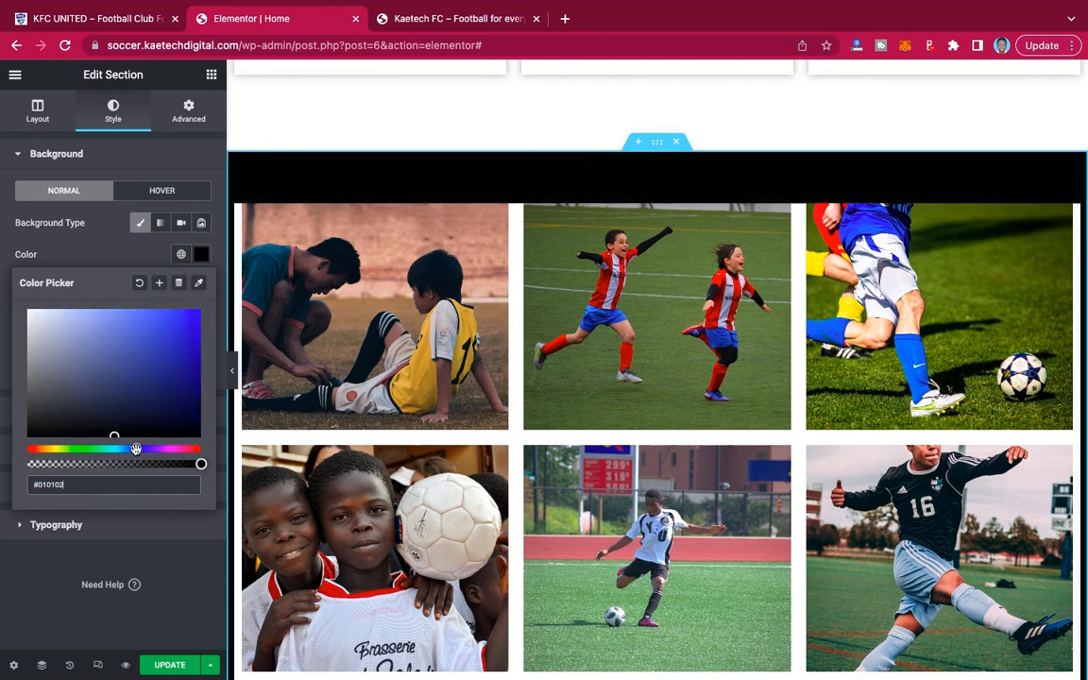
pyautogui.click(51, 312)
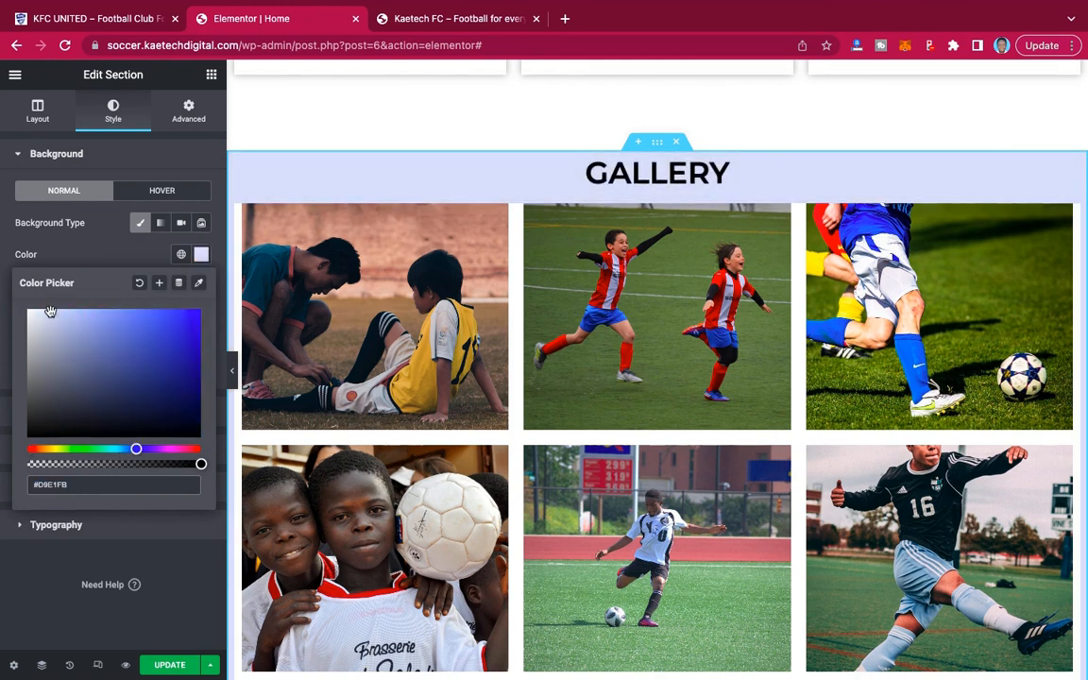
pyautogui.moveTo(51, 312); pyautogui.dragTo(31, 302)
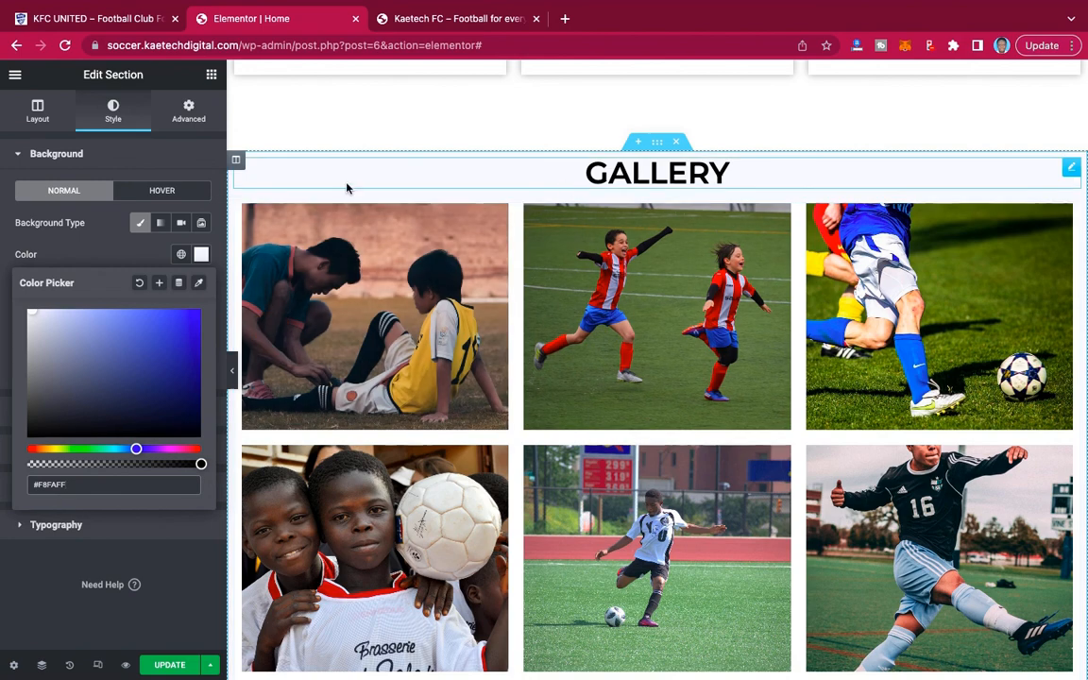
# Set the gallery section's top and bottom padding to 90 px with unlinked values and preview the page at full width.
pyautogui.click(190, 114)
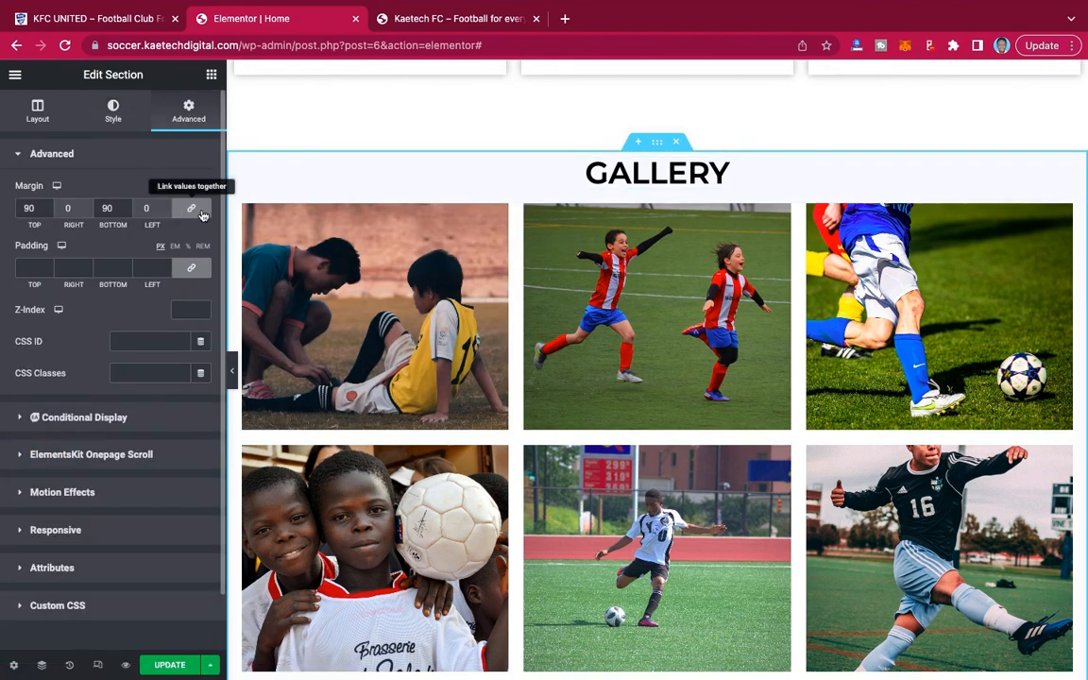
pyautogui.click(188, 269)
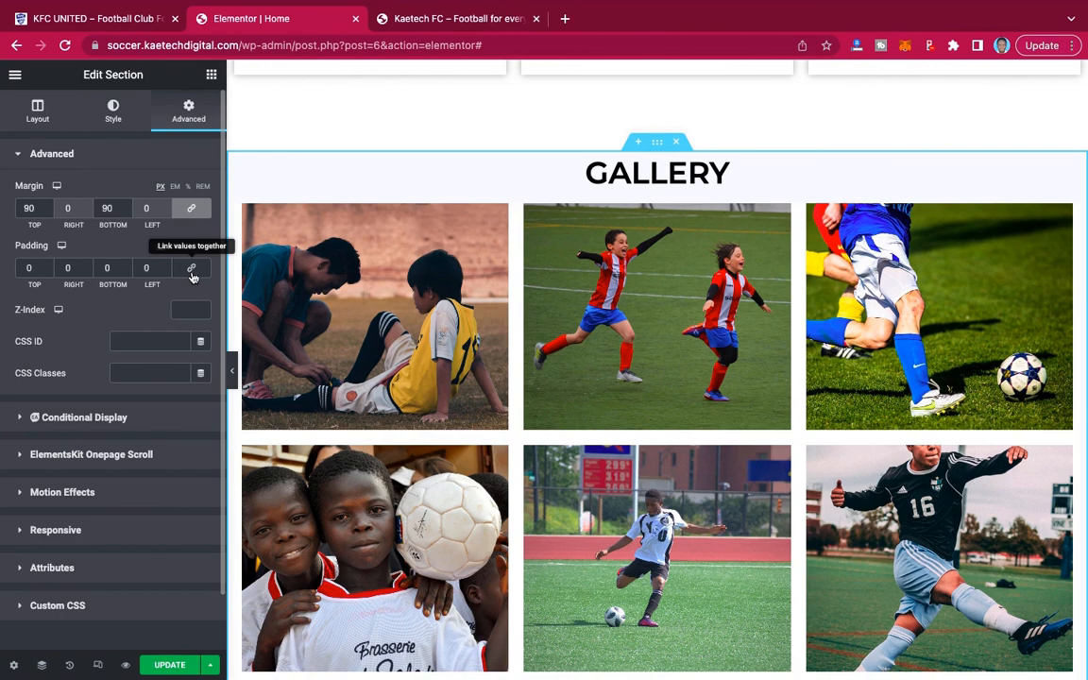
pyautogui.click(21, 268)
pyautogui.write('9')
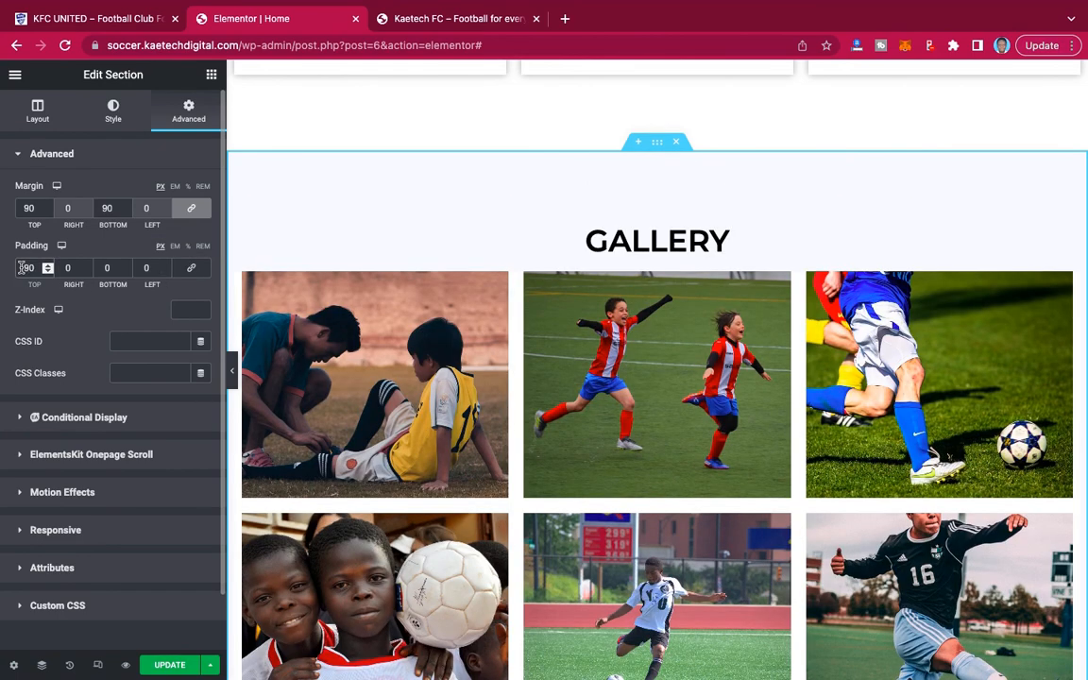
pyautogui.click(101, 269)
pyautogui.click(233, 375)
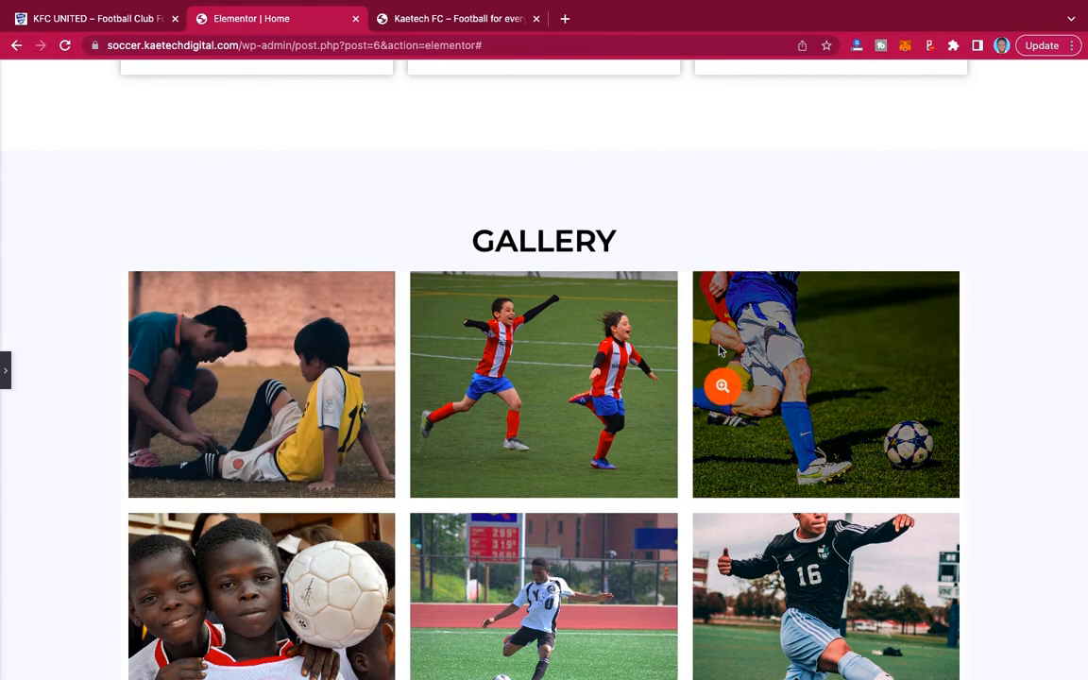
pyautogui.scroll(-4, 722, 378)
pyautogui.scroll(10, 718, 350)
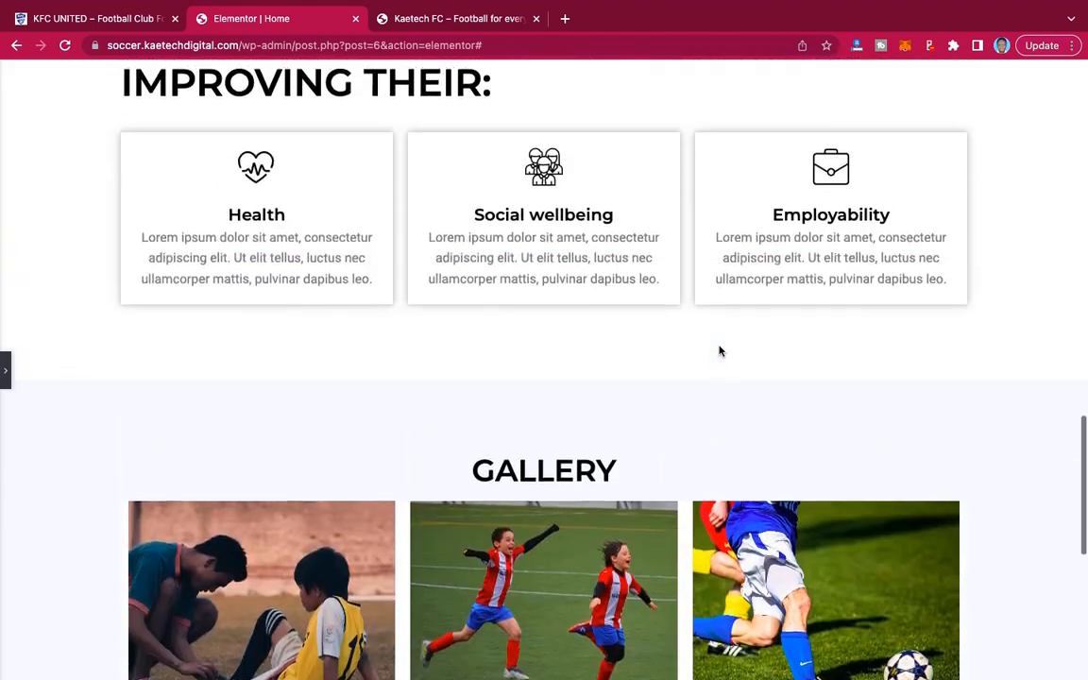
pyautogui.scroll(5, 718, 351)
pyautogui.scroll(-12, 718, 351)
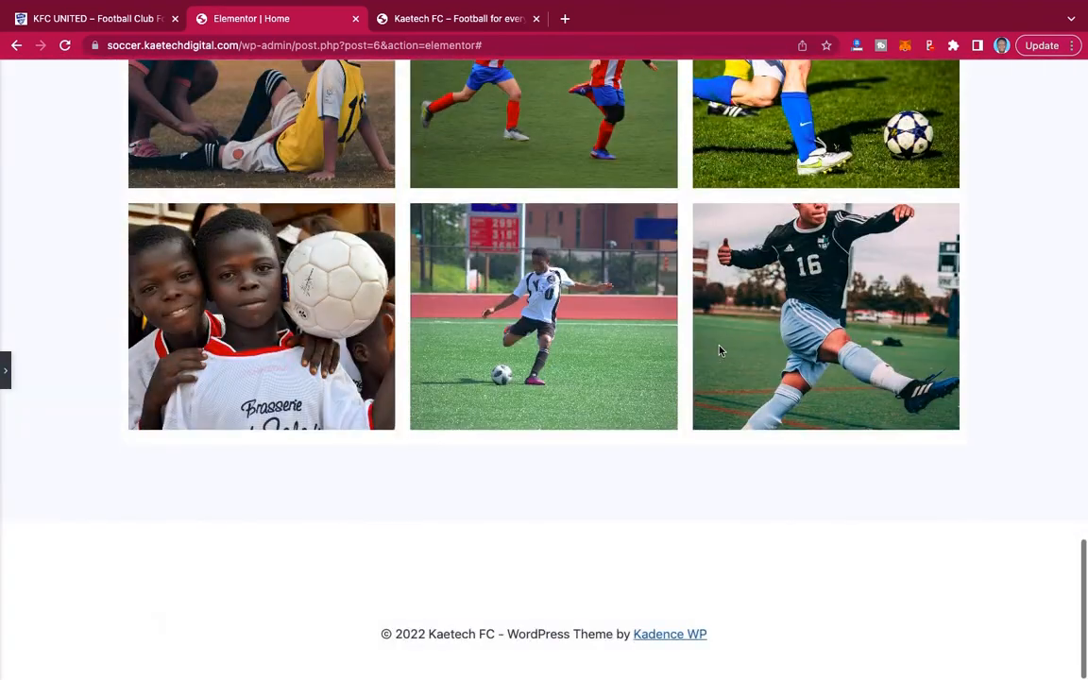
pyautogui.click(4, 375)
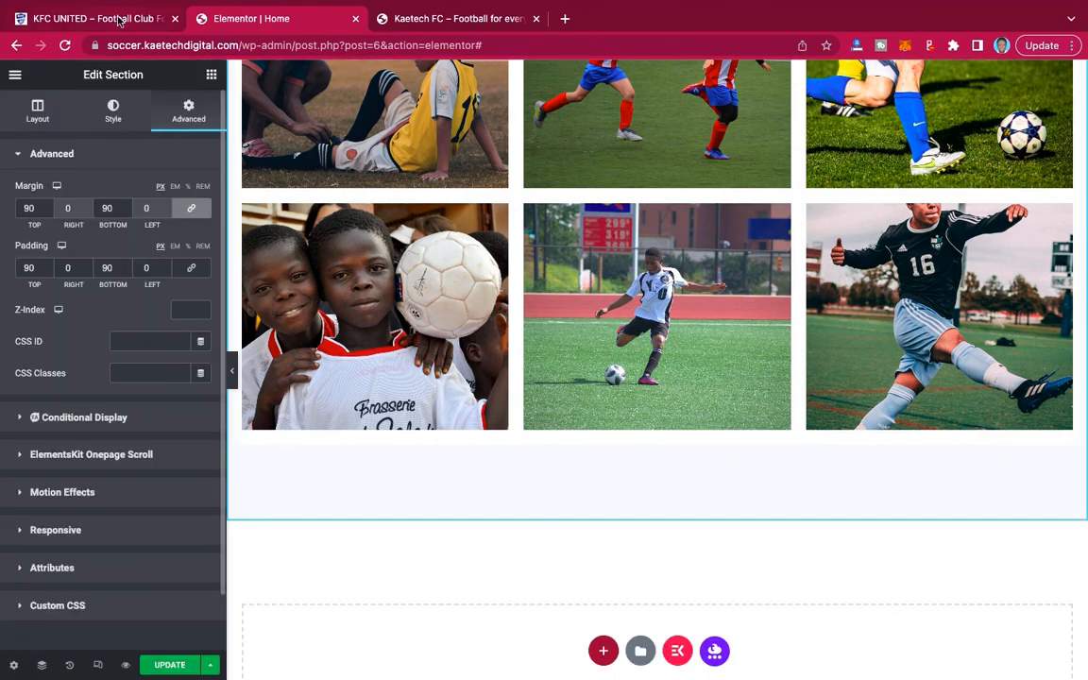
# Find the donation banner on the reference site and select its heading "WE NEED YOUR HELP TO EMPOWER THE FUTURE FOOTBALLERS".
pyautogui.click(119, 21)
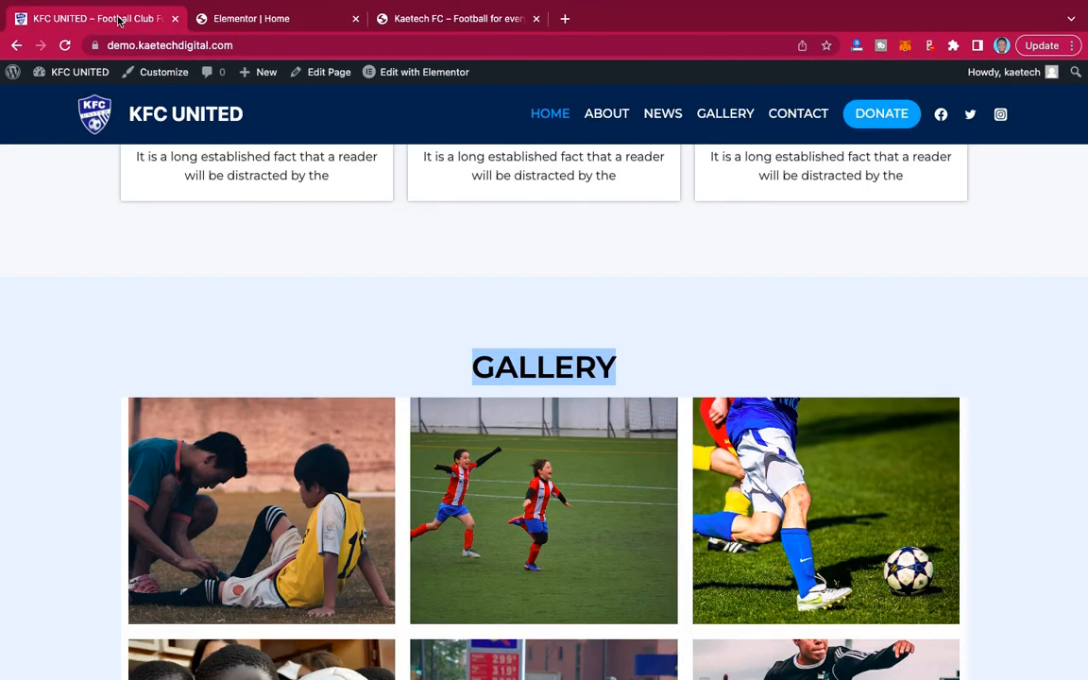
pyautogui.scroll(-10, 556, 293)
pyautogui.scroll(2, 556, 289)
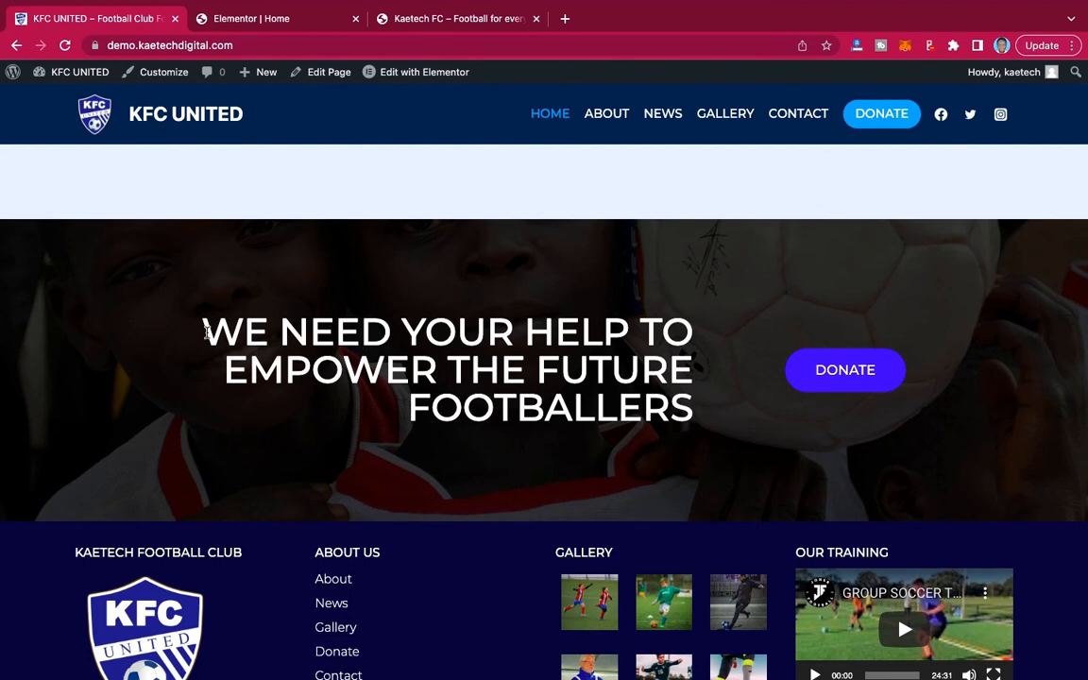
pyautogui.moveTo(206, 332); pyautogui.dragTo(687, 415)
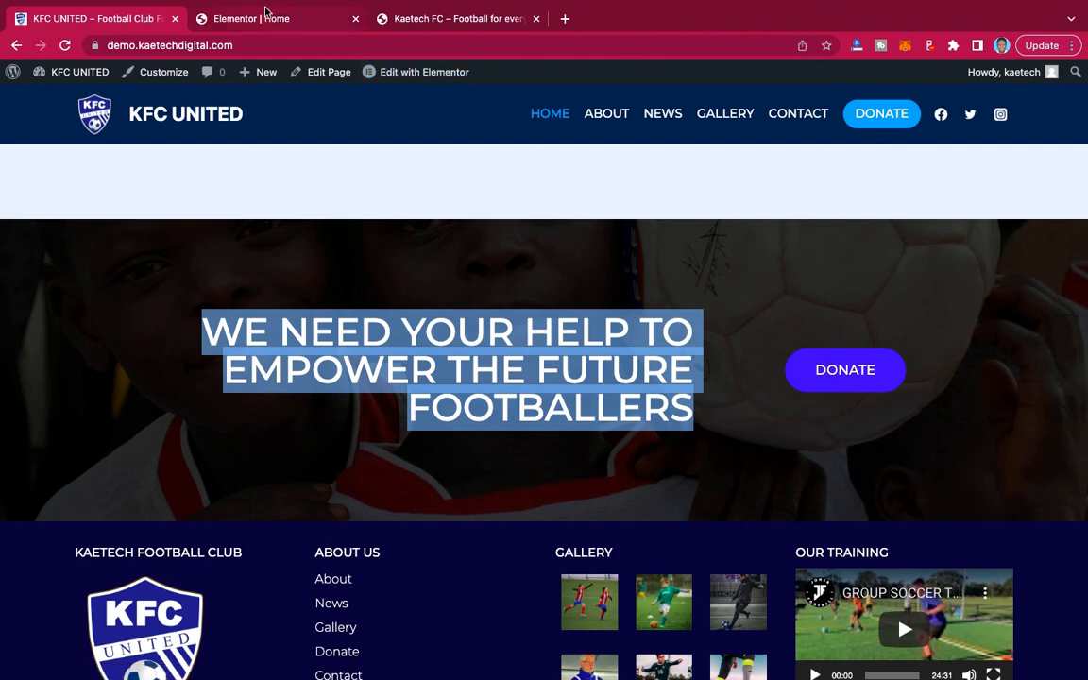
# Return to the home page editor, add a two-equal-column section below the gallery and set its height to Min Height.
pyautogui.click(241, 18)
pyautogui.scroll(-2, 580, 380)
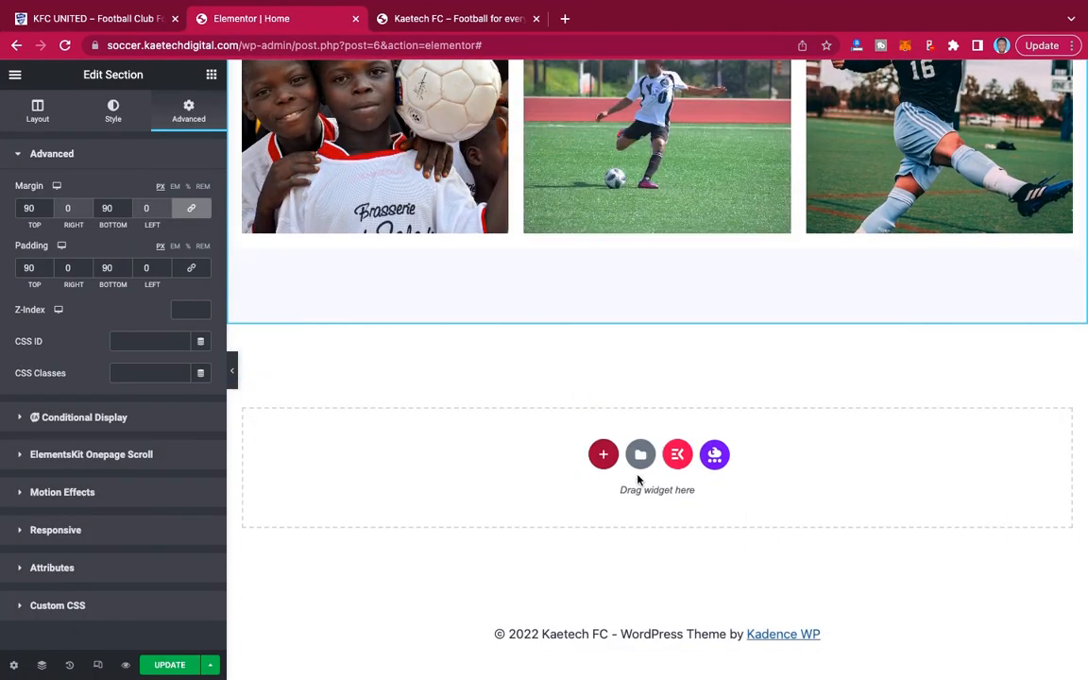
pyautogui.click(603, 454)
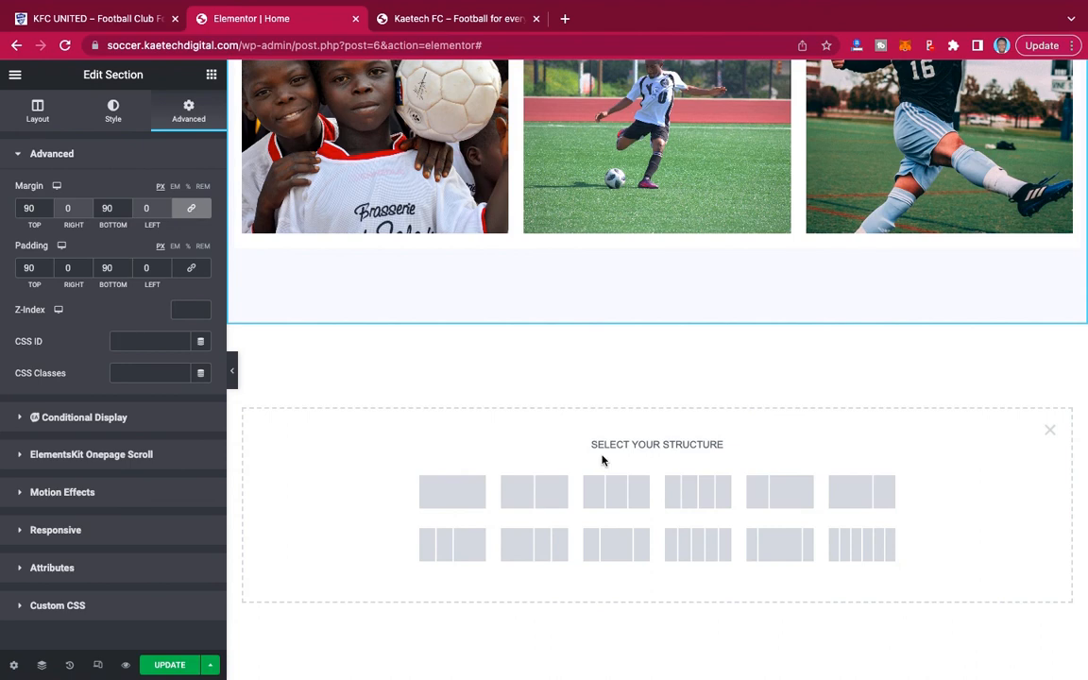
pyautogui.click(533, 497)
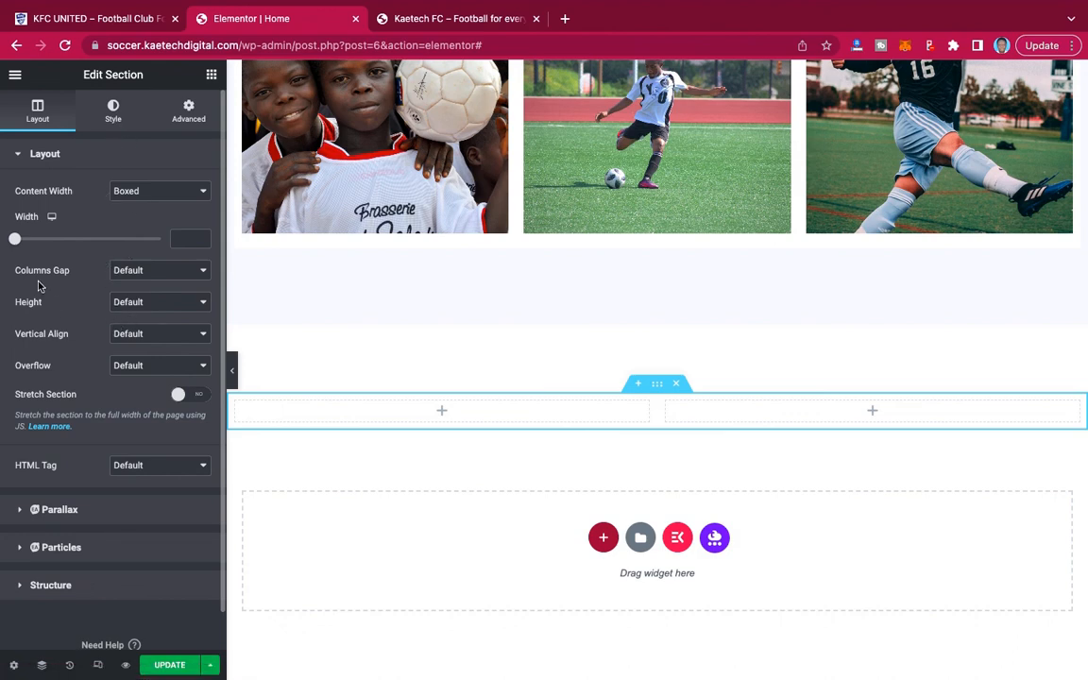
pyautogui.click(129, 302)
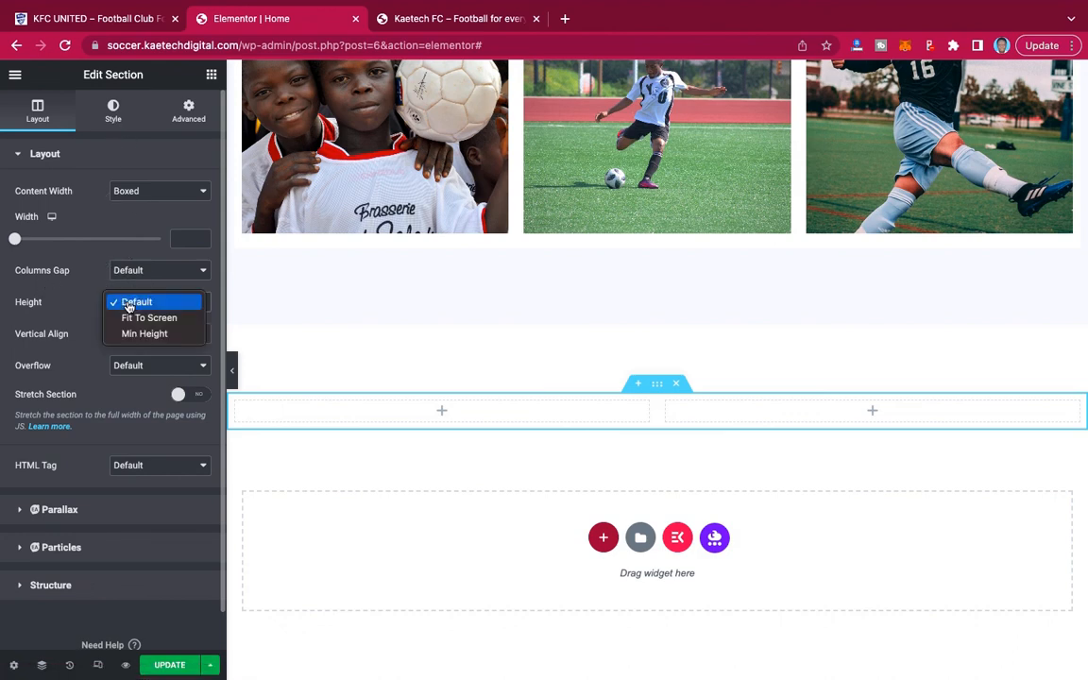
pyautogui.click(135, 334)
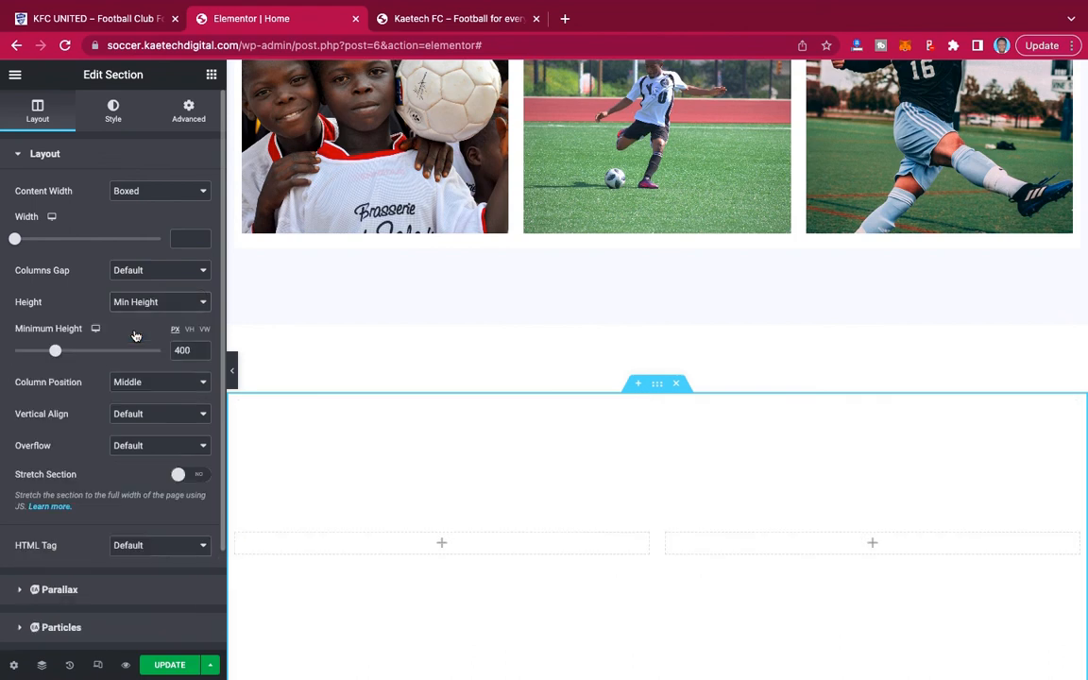
# Give the new two-column section a classic background using children-331234_1280-1.jpg from the media library, matching the reference banner's photo.
pyautogui.click(113, 109)
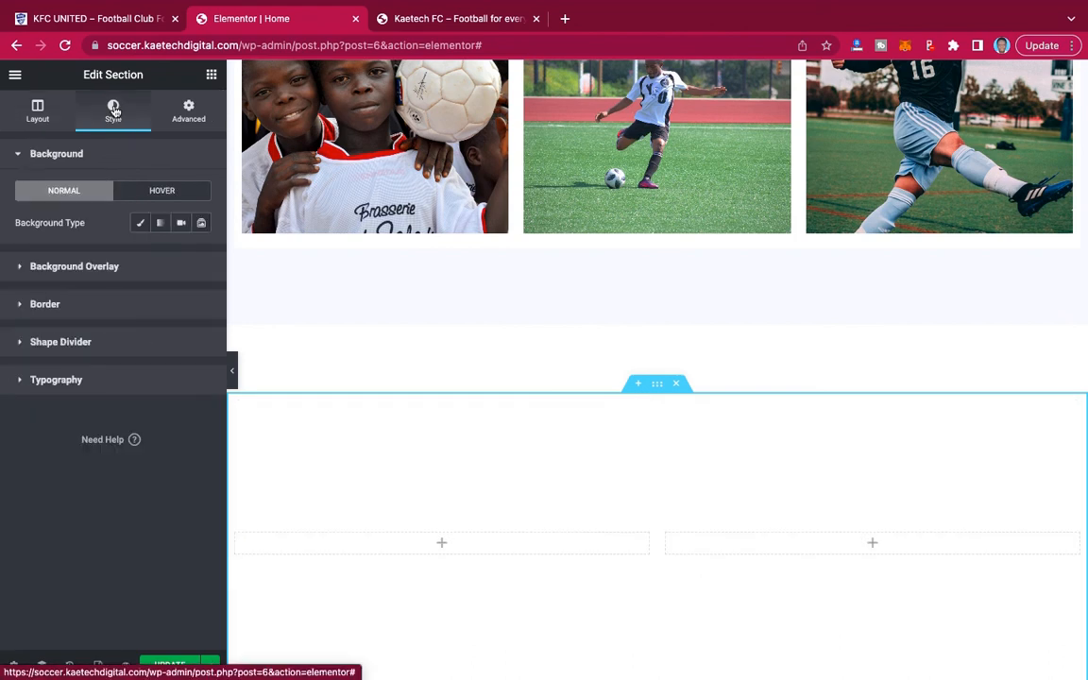
pyautogui.click(141, 222)
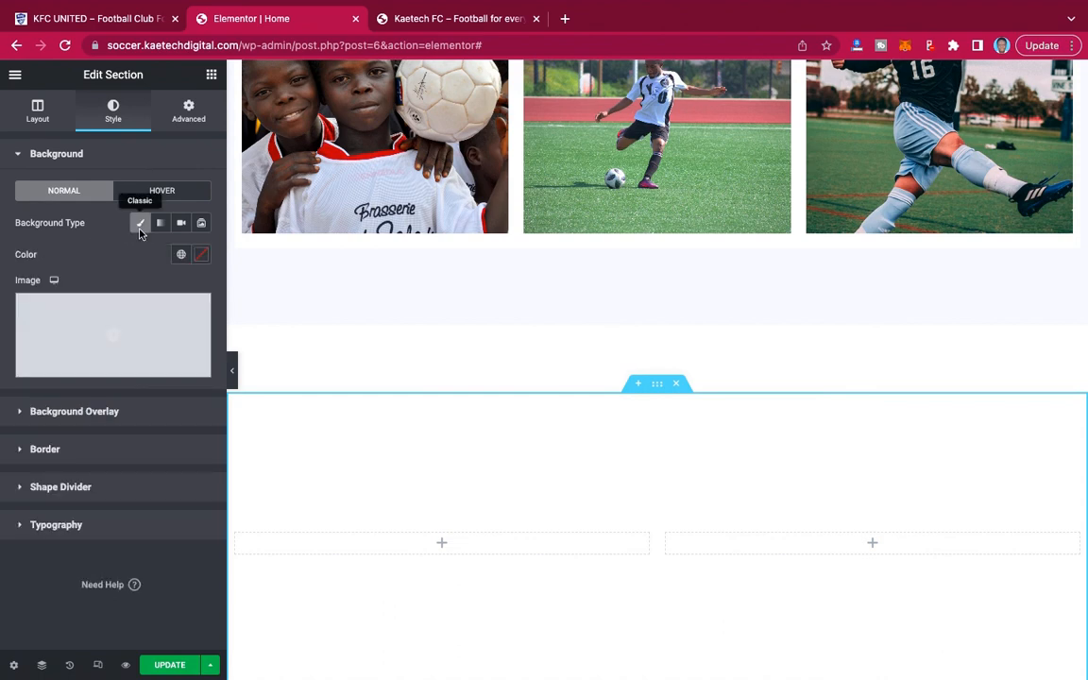
pyautogui.click(107, 326)
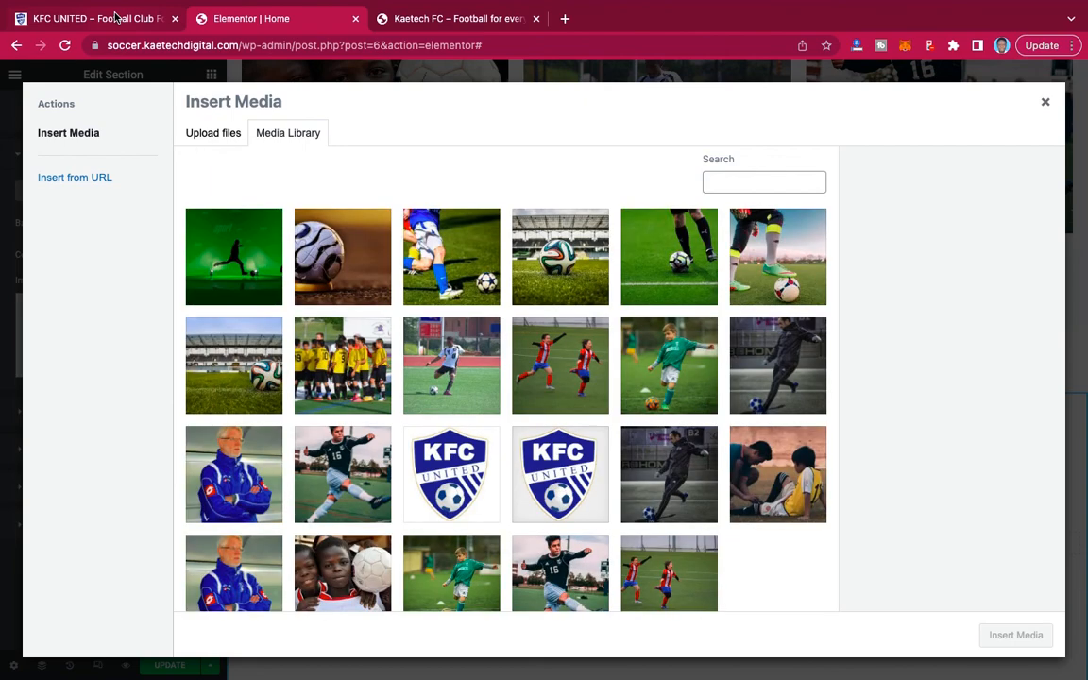
pyautogui.click(116, 18)
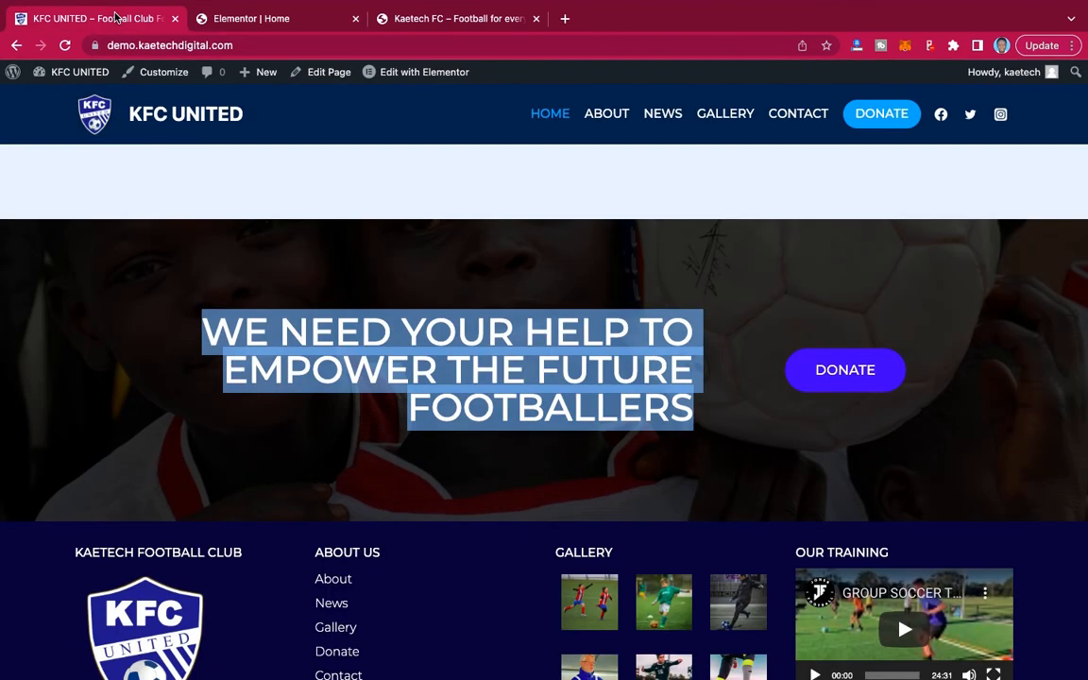
pyautogui.click(260, 19)
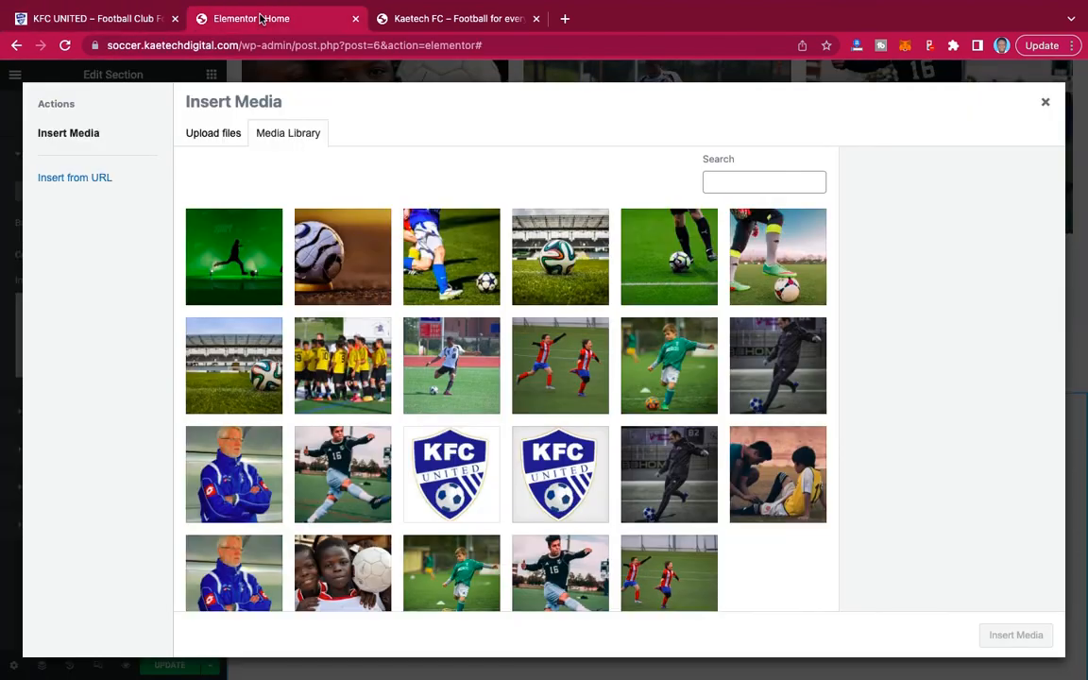
pyautogui.click(326, 557)
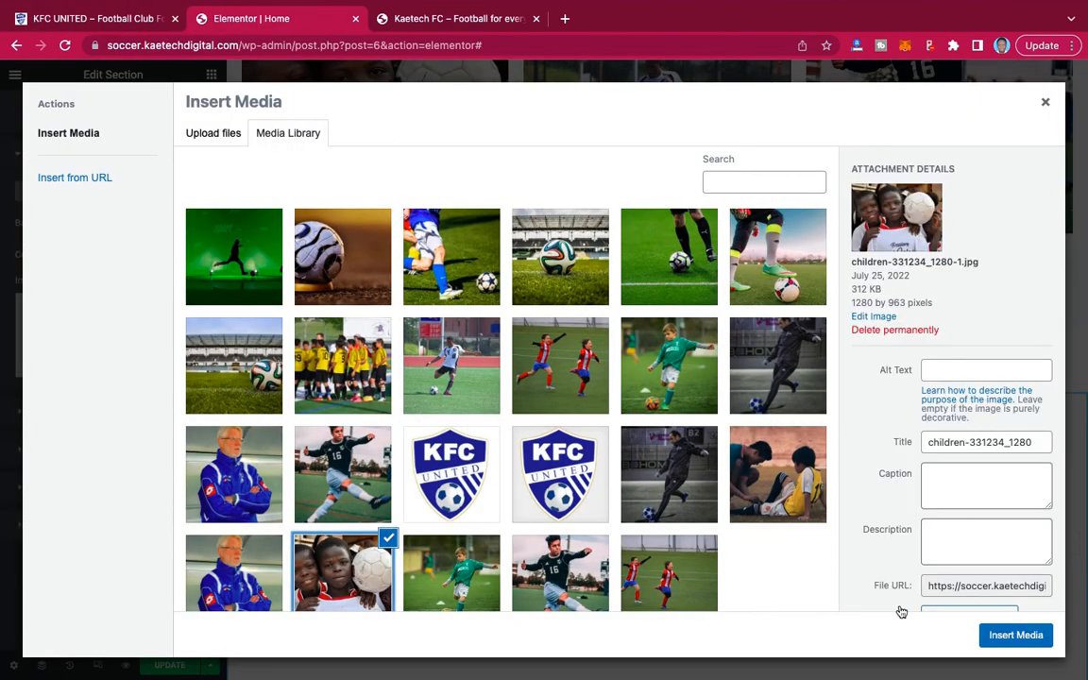
pyautogui.click(1001, 635)
pyautogui.scroll(-4, 683, 474)
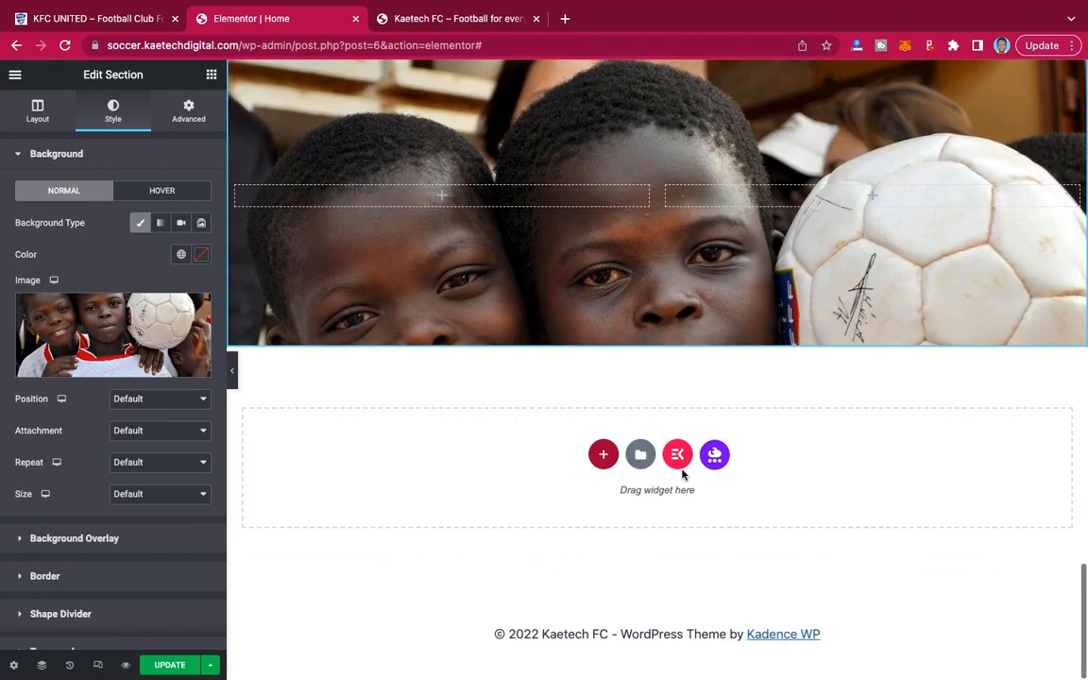
# Set the section's background image position to Center Center and its attachment to Fixed, and check the scrolling effect.
pyautogui.click(166, 399)
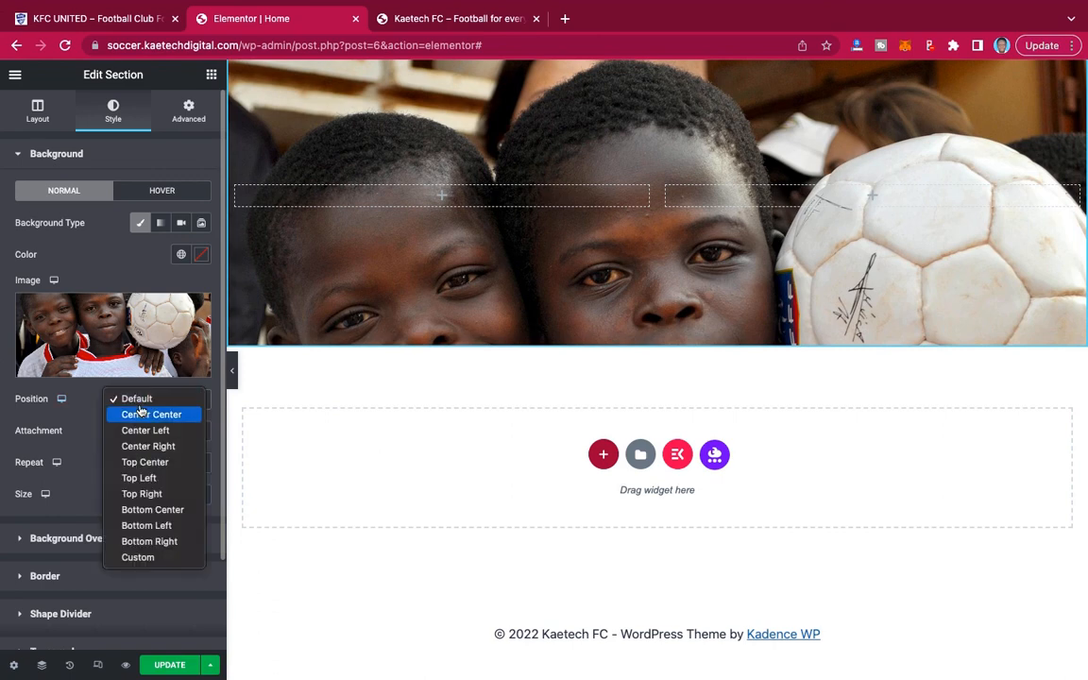
pyautogui.click(130, 414)
pyautogui.click(127, 431)
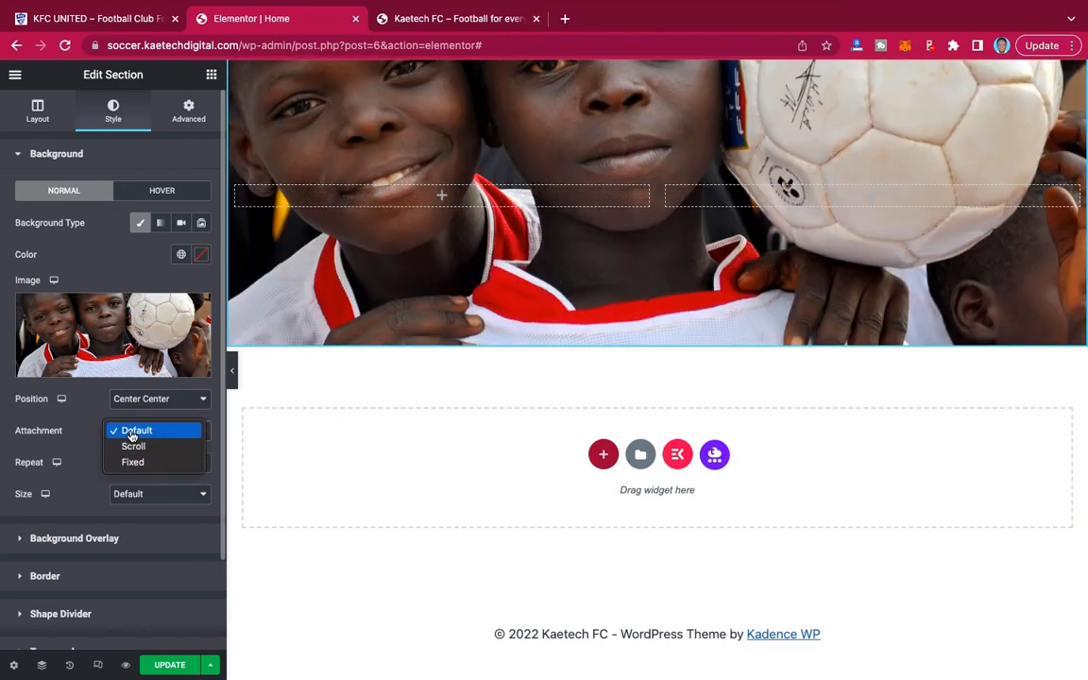
pyautogui.click(131, 463)
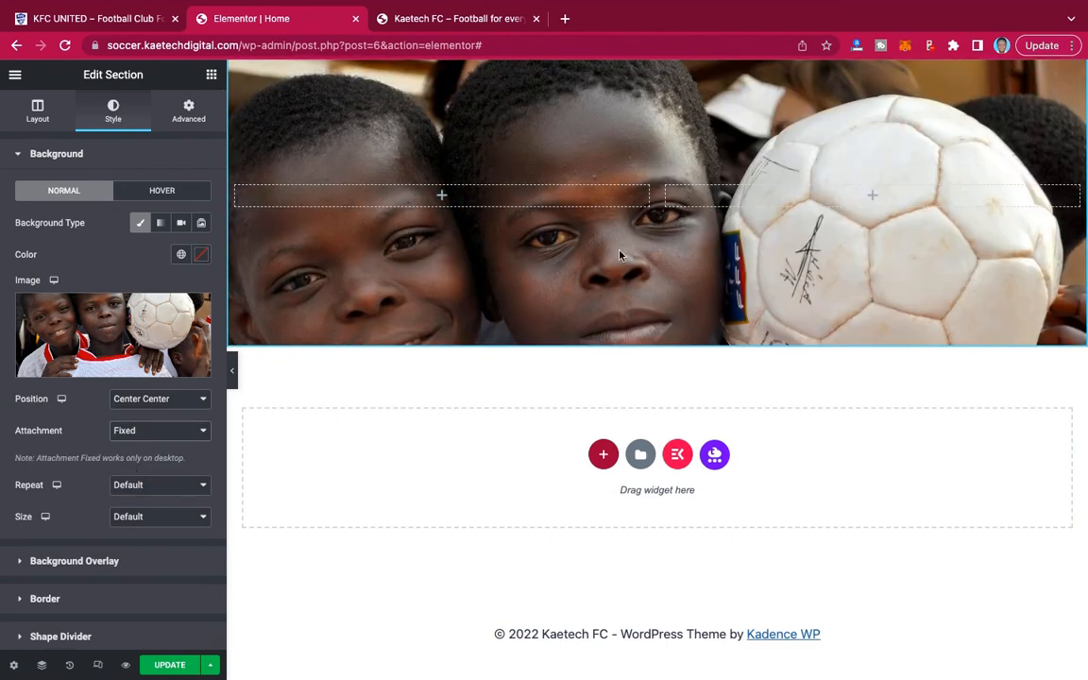
pyautogui.scroll(2, 621, 253)
pyautogui.scroll(-1, 620, 253)
pyautogui.scroll(1, 623, 252)
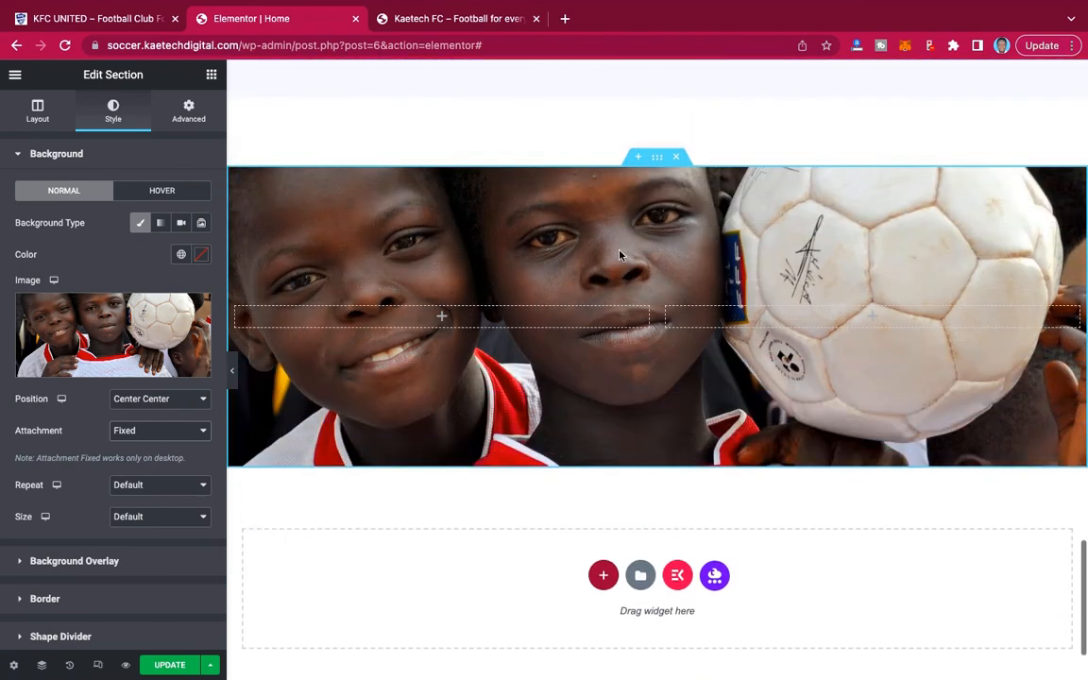
# Set the background image to No-repeat with Cover size and widen the section's first column to about two thirds of the width.
pyautogui.click(157, 487)
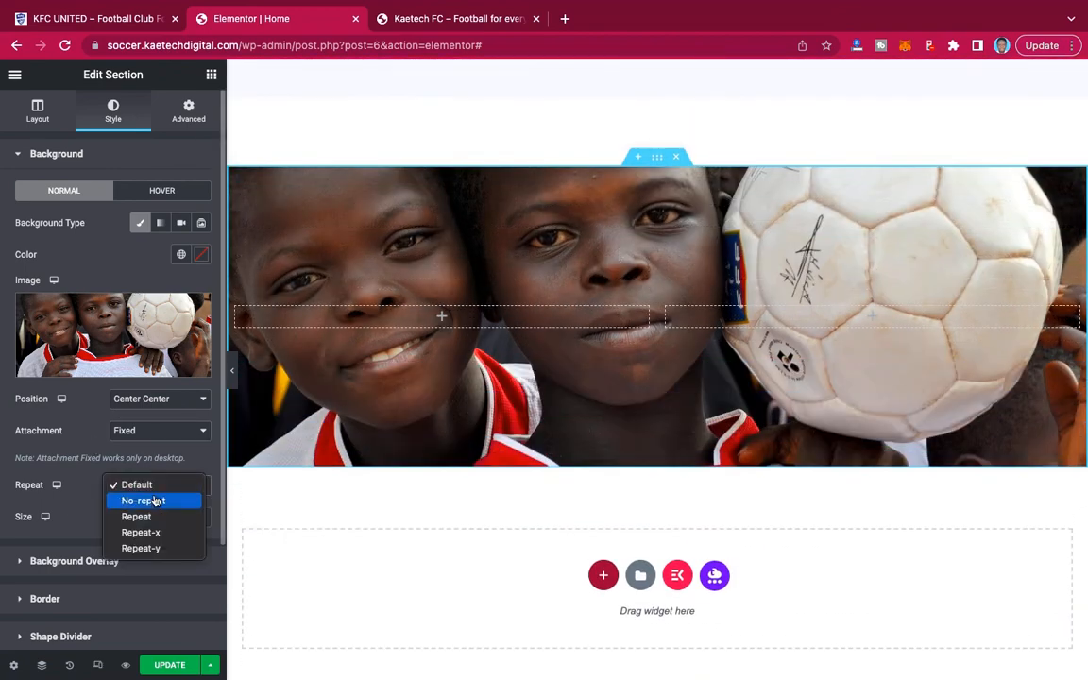
pyautogui.click(154, 503)
pyautogui.click(146, 519)
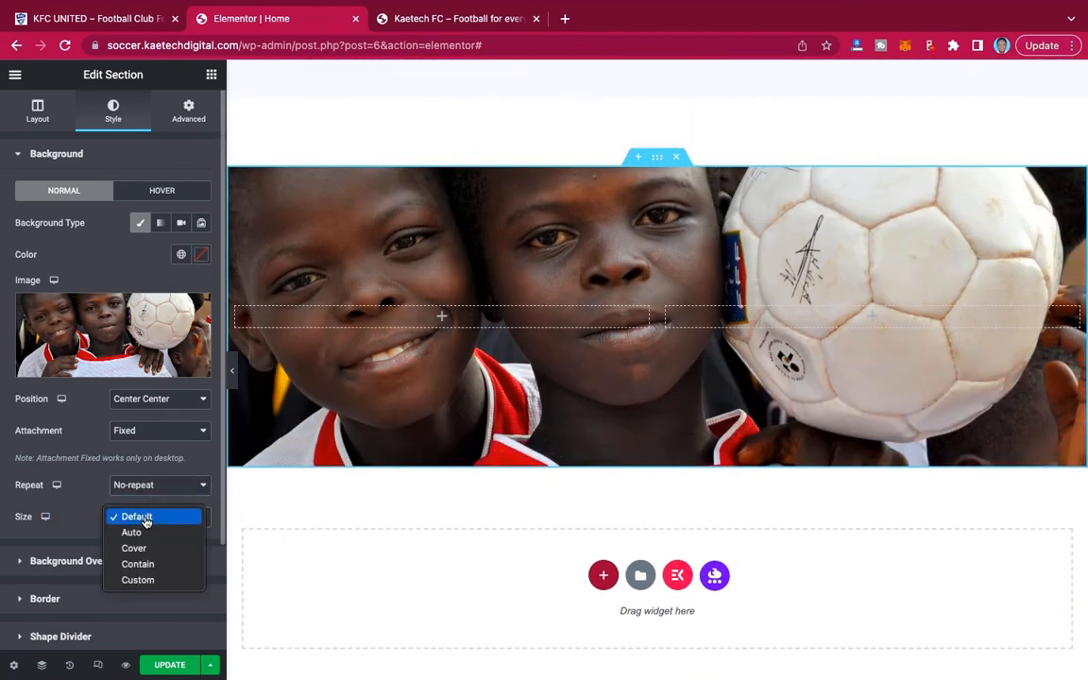
pyautogui.click(134, 548)
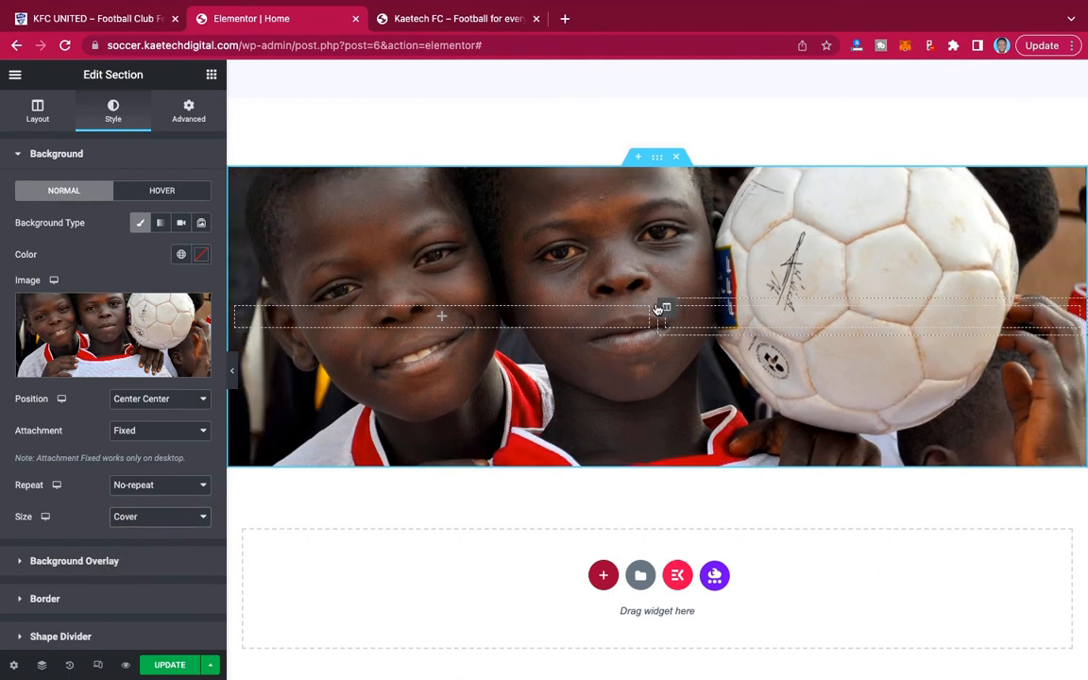
pyautogui.scroll(-2, 685, 371)
pyautogui.scroll(2, 679, 373)
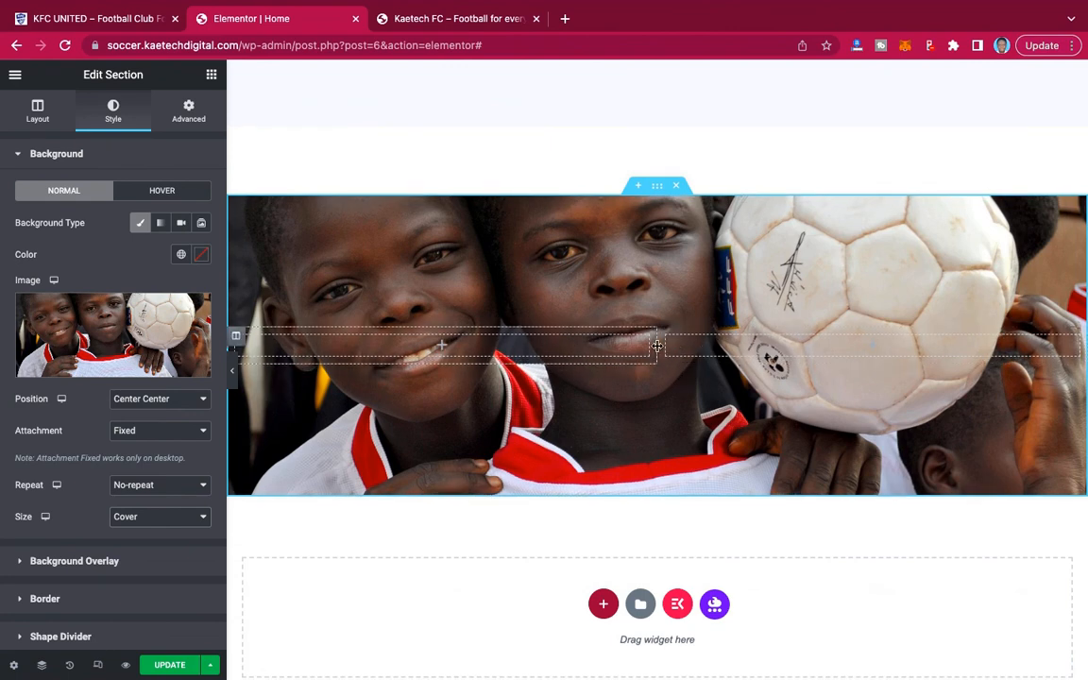
pyautogui.moveTo(656, 346); pyautogui.dragTo(816, 340)
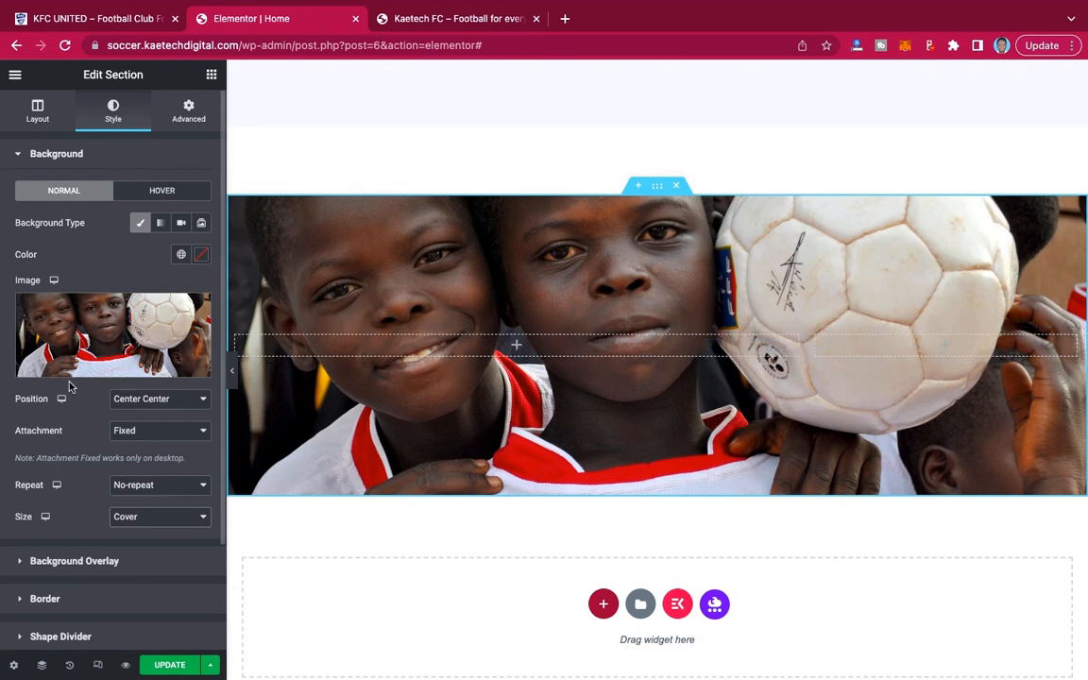
# Add a classic background overlay to the section in black #000000 with an opacity of 0.7.
pyautogui.scroll(-2, 69, 386)
pyautogui.scroll(-1, 100, 472)
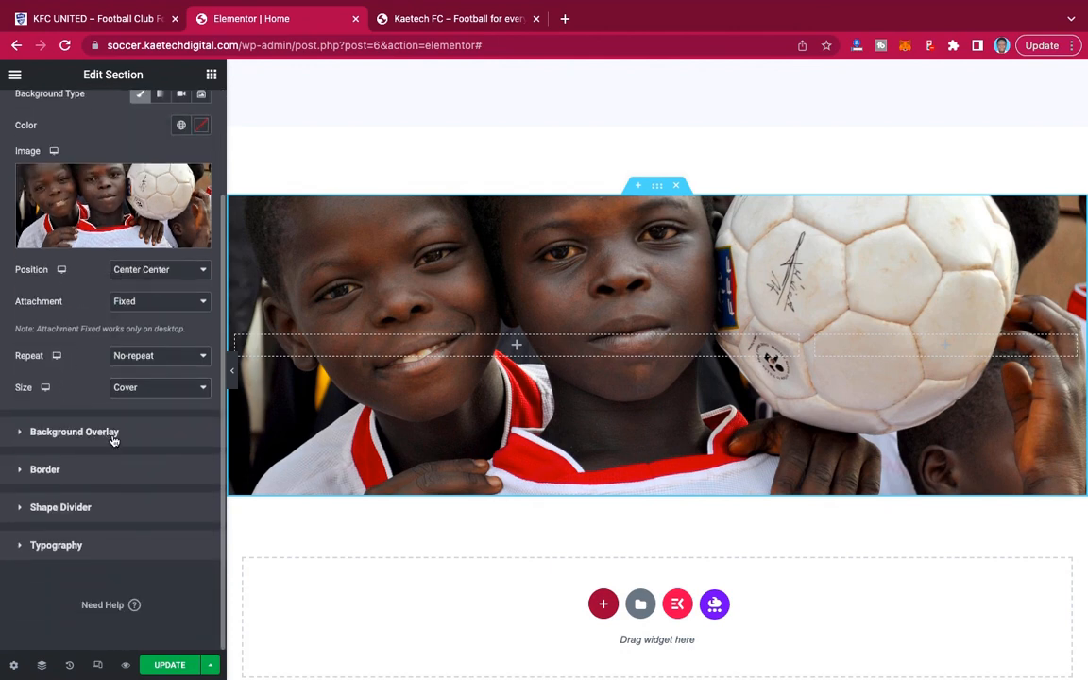
pyautogui.click(112, 435)
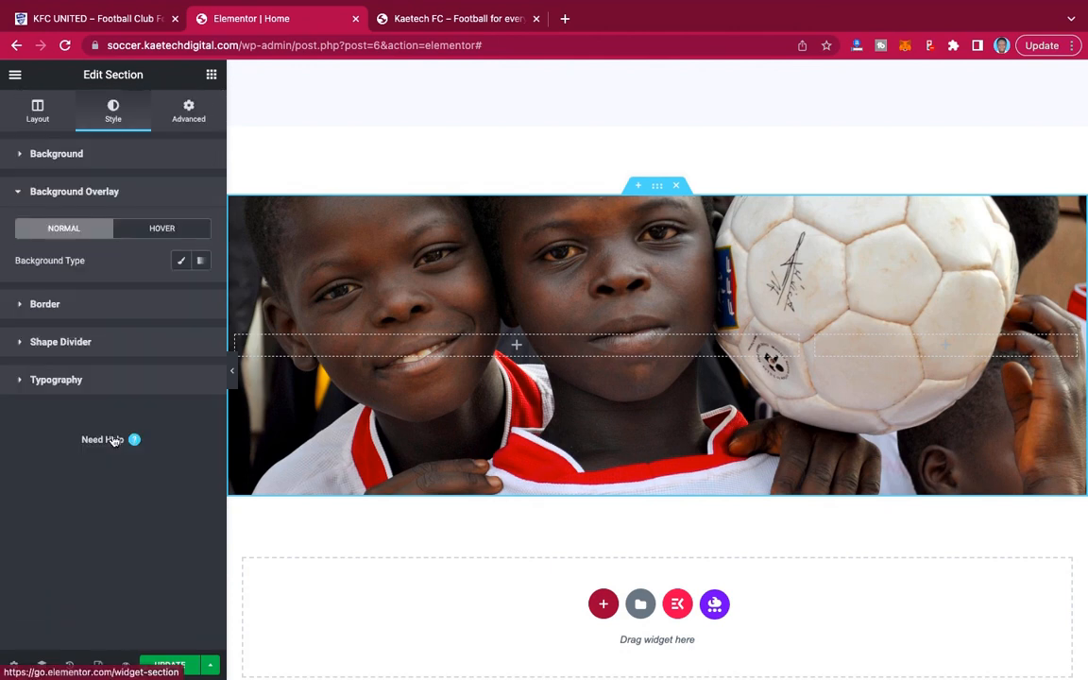
pyautogui.click(179, 263)
pyautogui.click(200, 295)
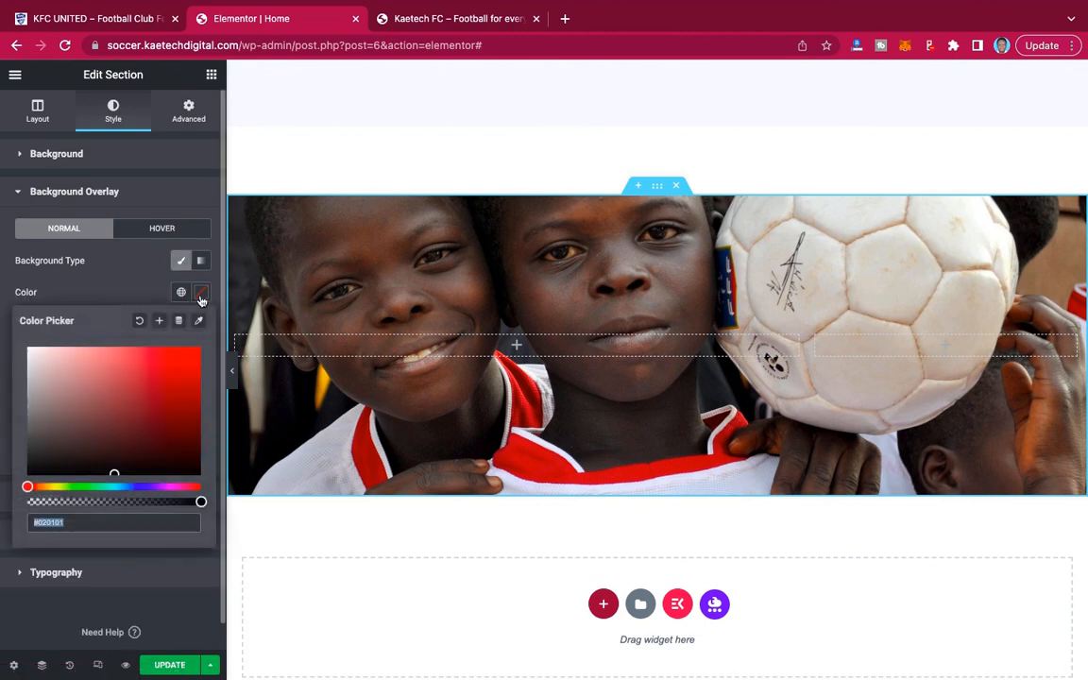
pyautogui.click(47, 459)
pyautogui.moveTo(47, 459); pyautogui.dragTo(13, 489)
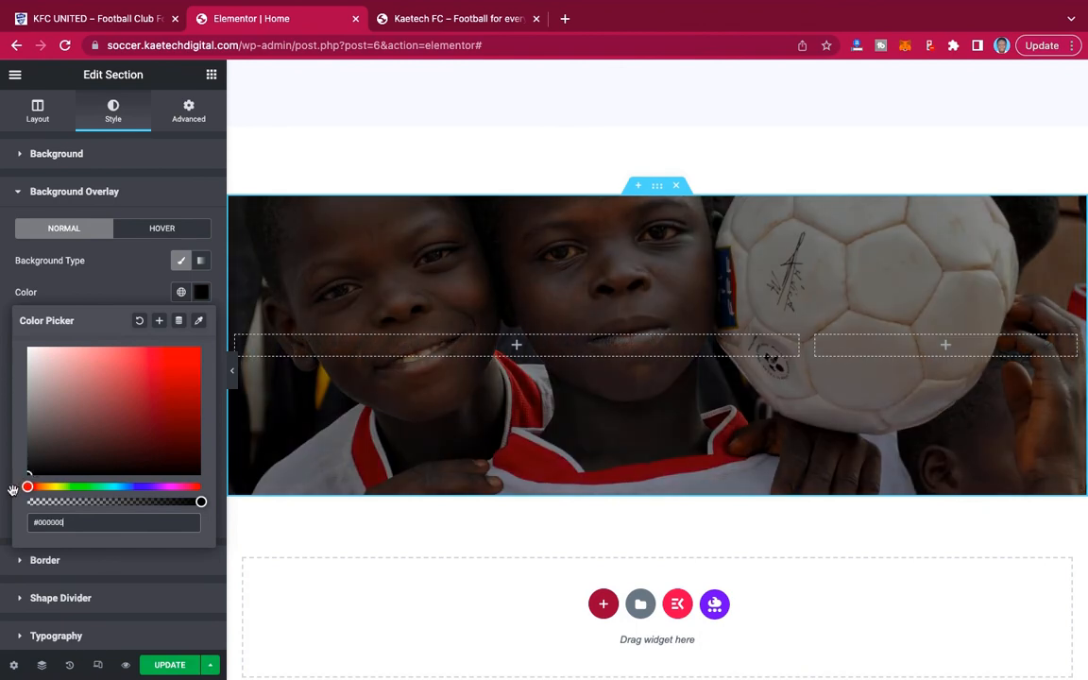
pyautogui.click(106, 269)
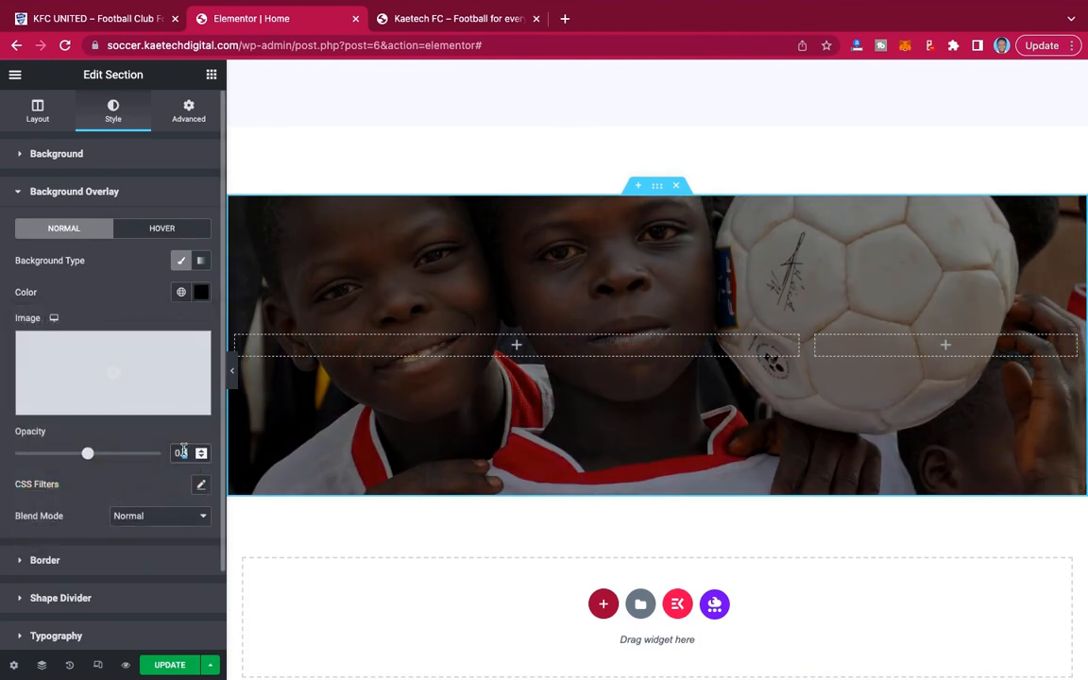
pyautogui.write('7')
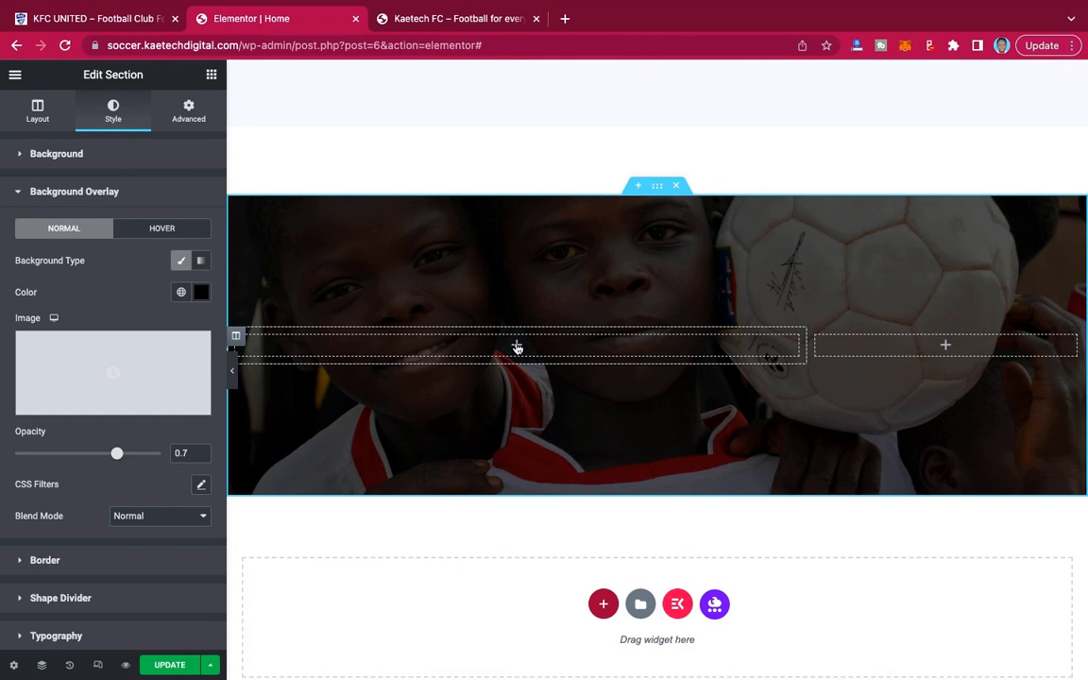
# Add a Heading widget to the wide column with the title "WE NEED YOUR HELP TO EMPOWER THE FUTURE FOOTBALLERS".
pyautogui.click(517, 346)
pyautogui.moveTo(151, 230); pyautogui.dragTo(501, 343)
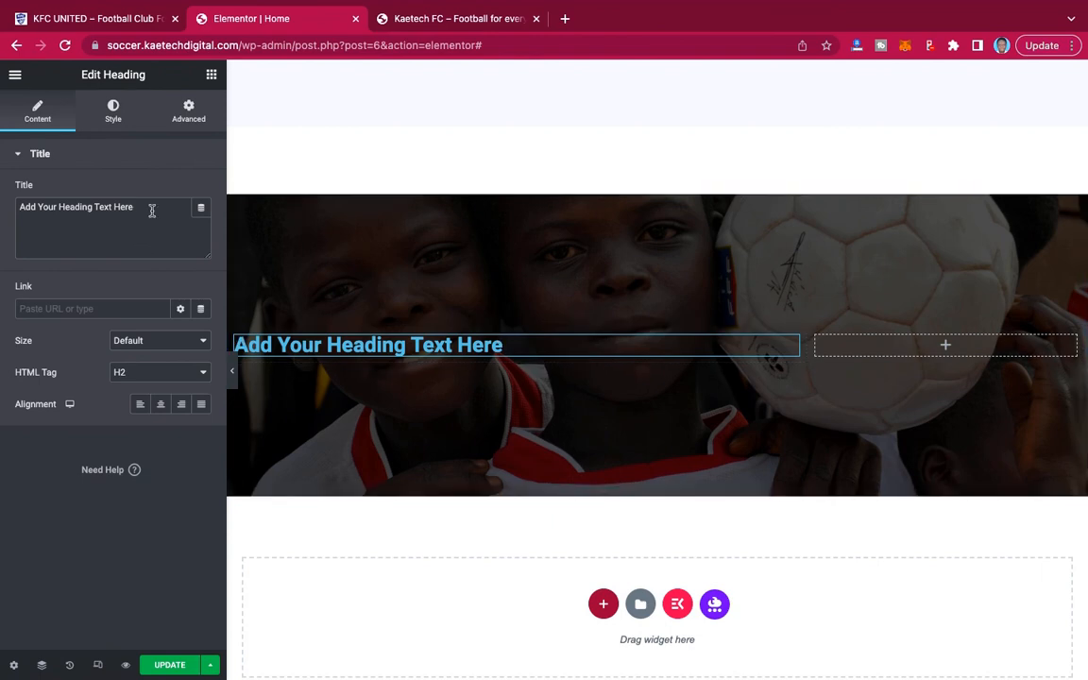
pyautogui.moveTo(151, 209); pyautogui.dragTo(2, 200)
pyautogui.write('WE NEED YOUR HELP TO EMPOWER THE FUTURE FOOTBALLERS')
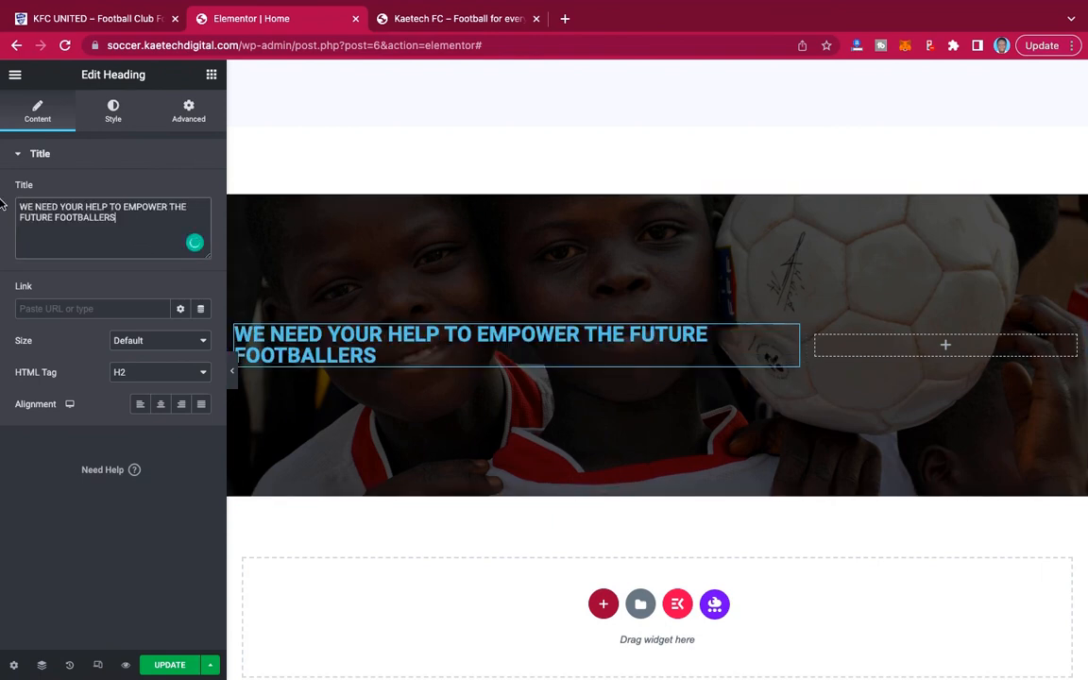
# Set the banner heading's text color to white #FFFFFF.
pyautogui.click(113, 114)
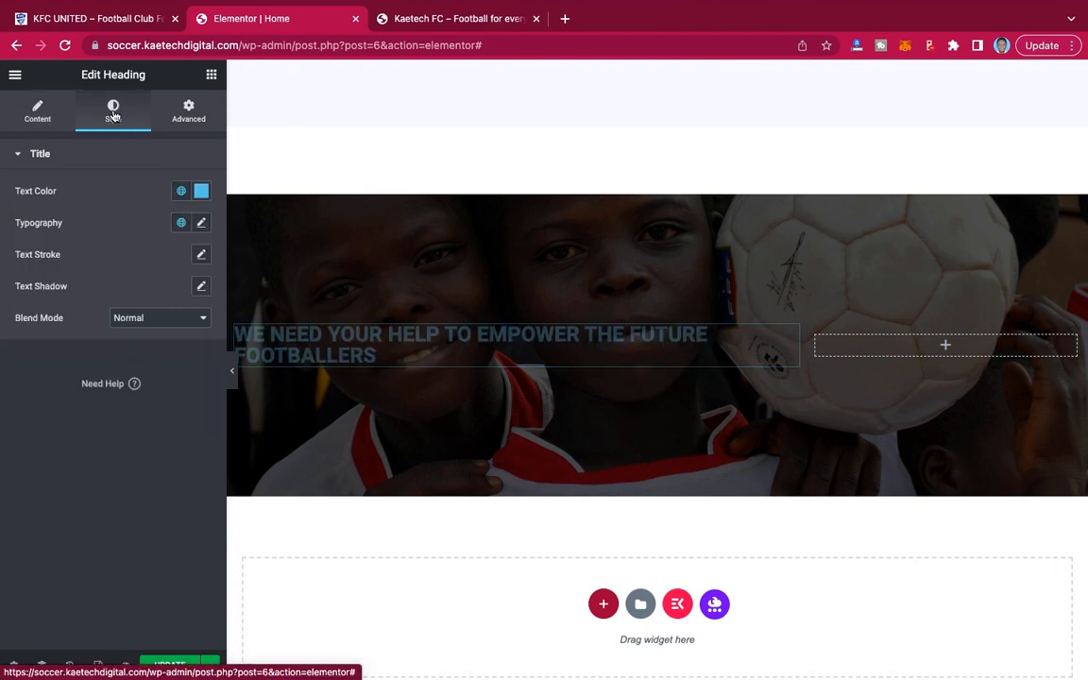
pyautogui.click(201, 192)
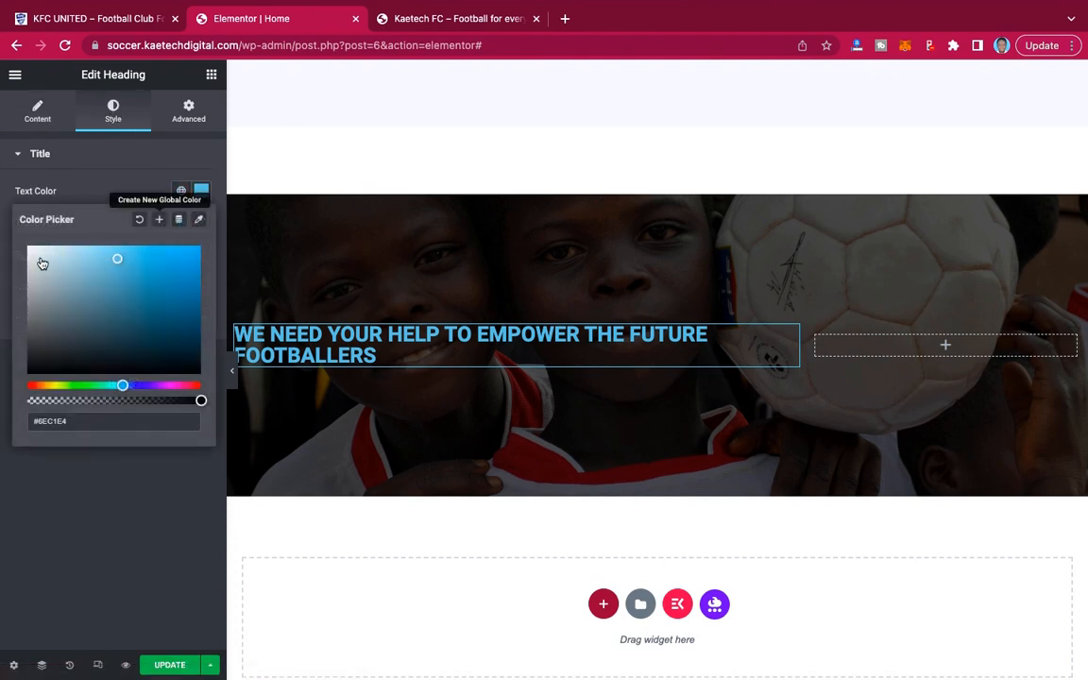
pyautogui.click(29, 249)
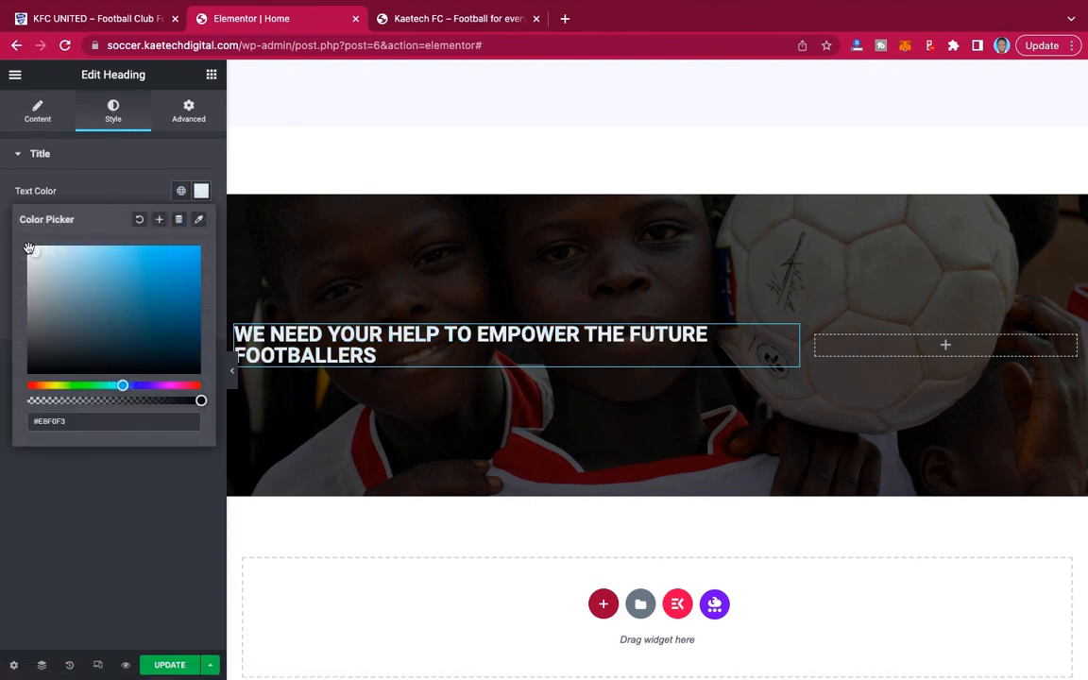
pyautogui.click(127, 192)
# Set the banner heading's typography to Montserrat at 40 px and align the heading to the right.
pyautogui.click(201, 223)
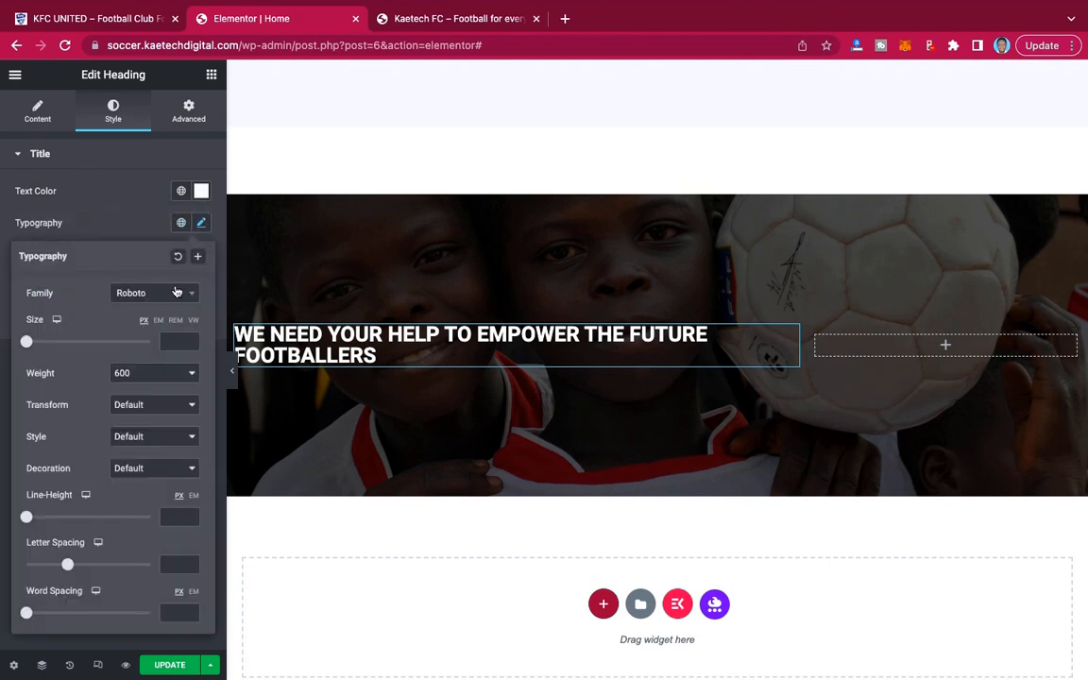
pyautogui.click(176, 293)
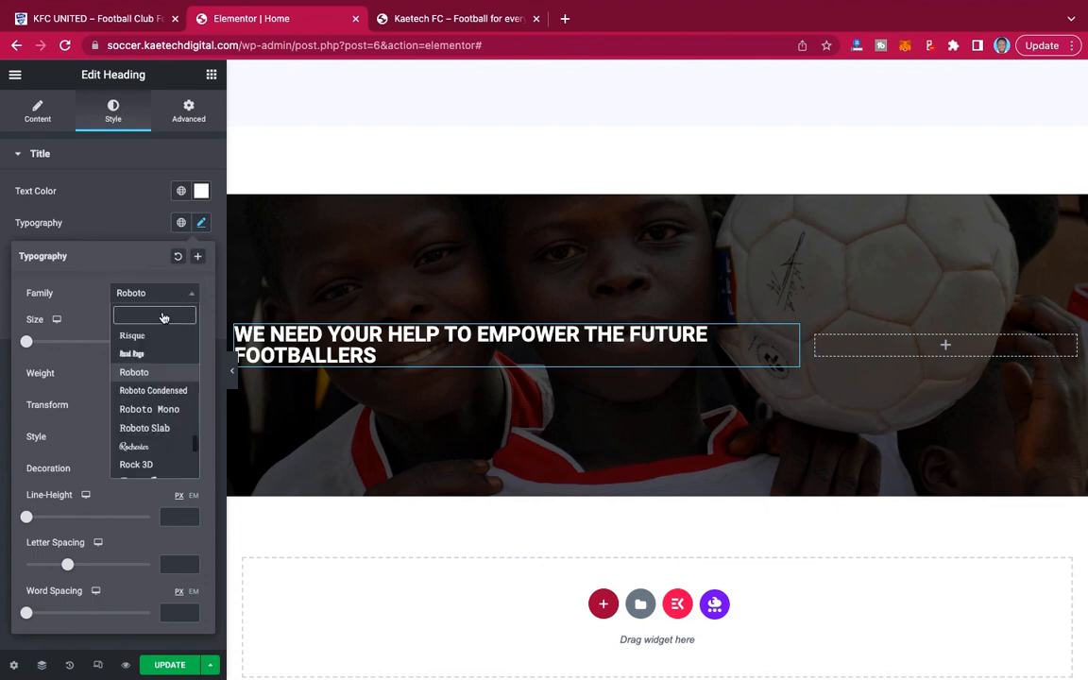
pyautogui.write('monts')
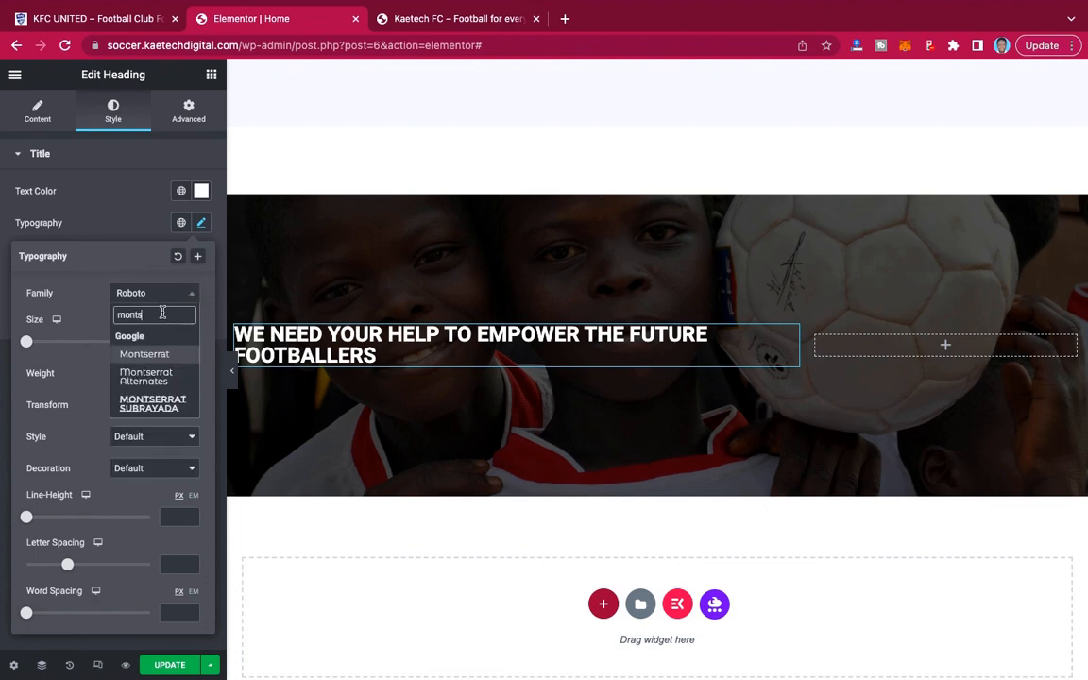
pyautogui.click(160, 355)
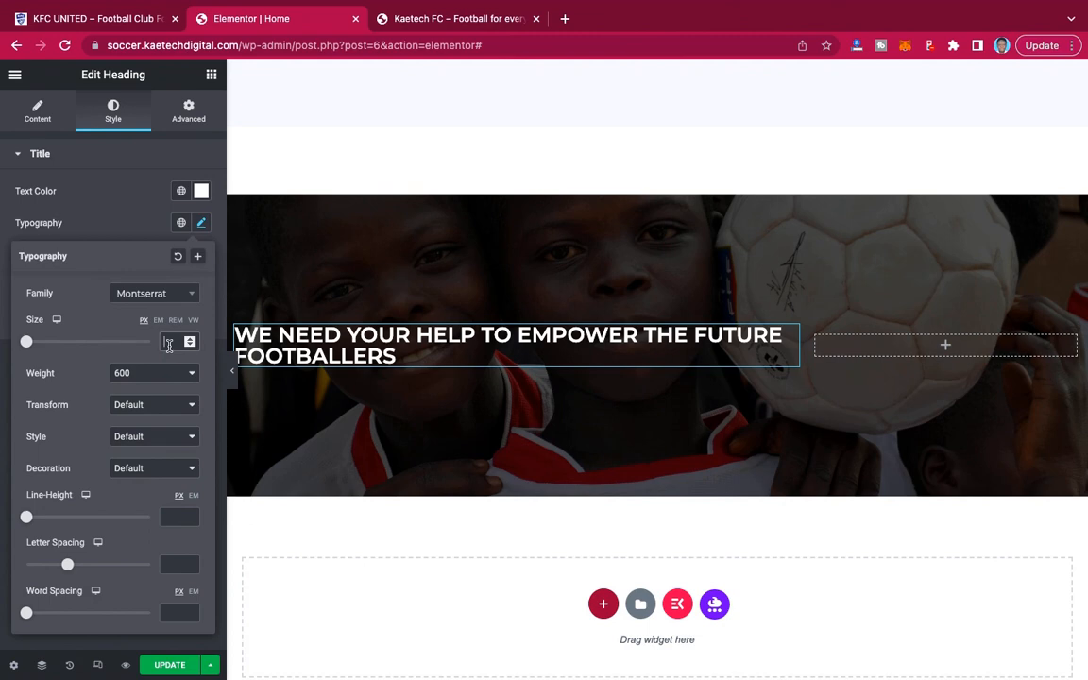
pyautogui.click(169, 343)
pyautogui.write('42')
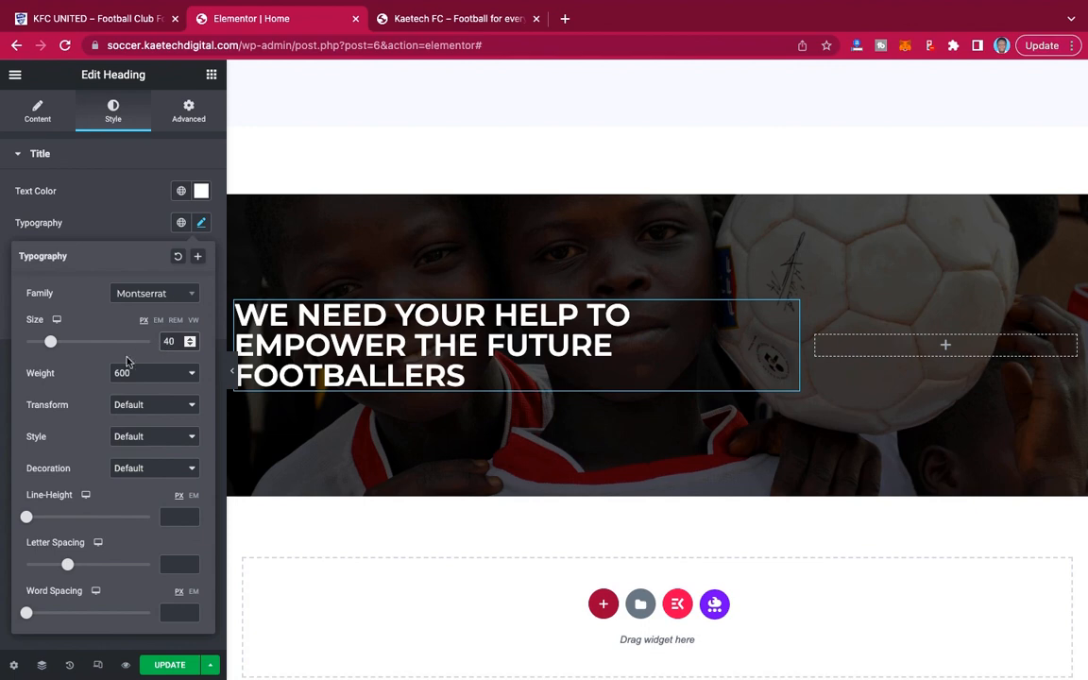
pyautogui.click(112, 224)
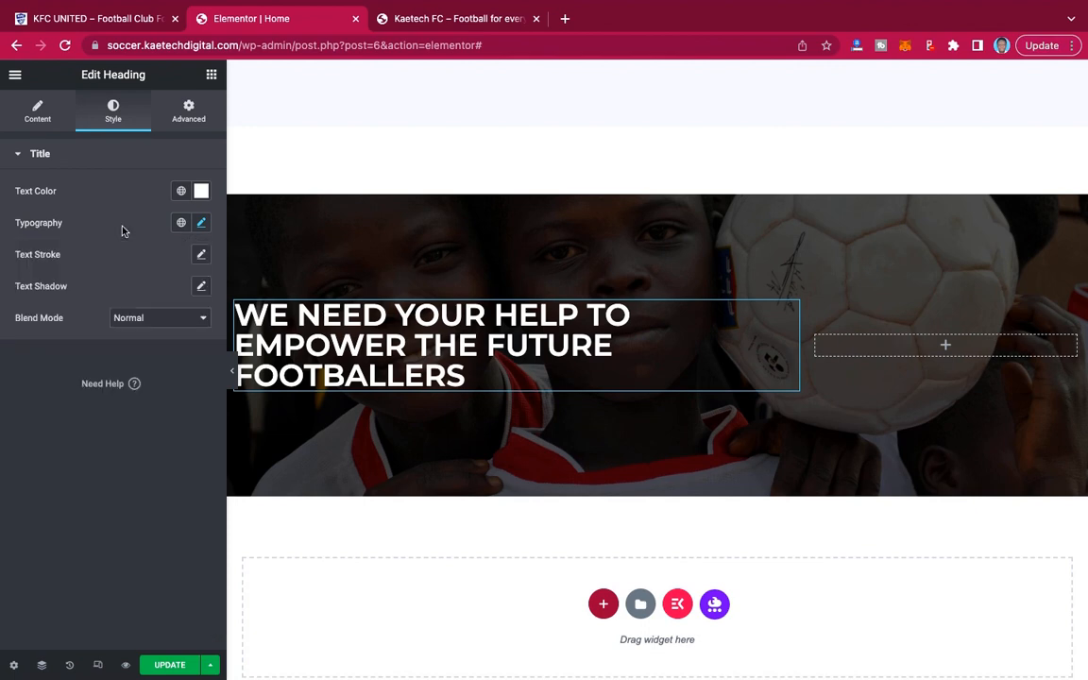
pyautogui.click(38, 111)
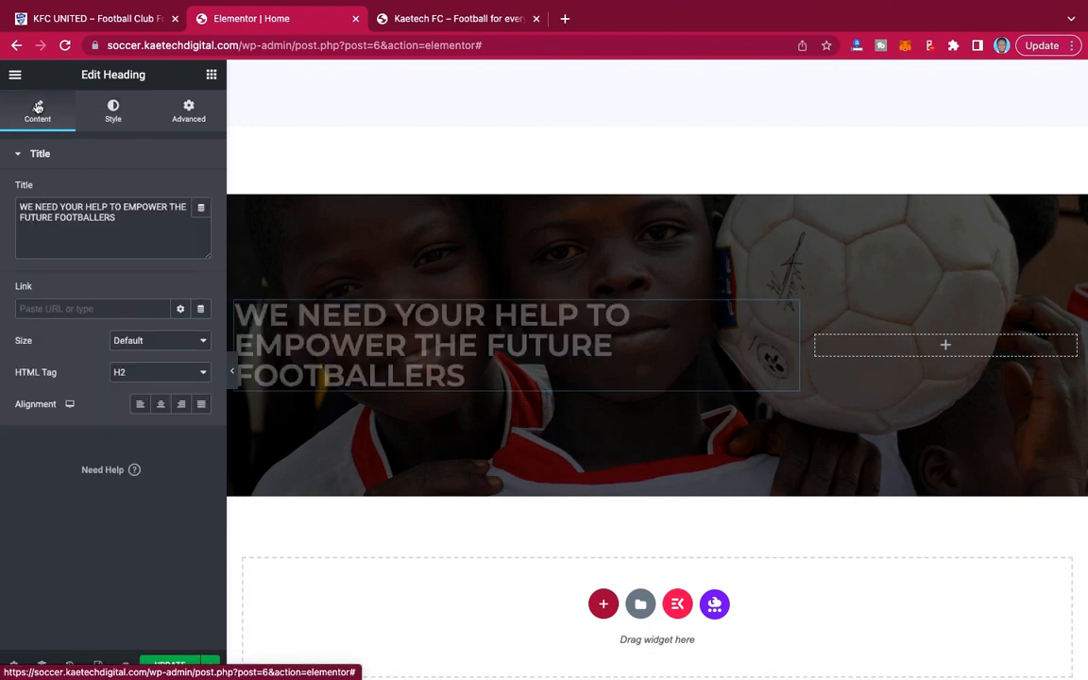
pyautogui.click(181, 406)
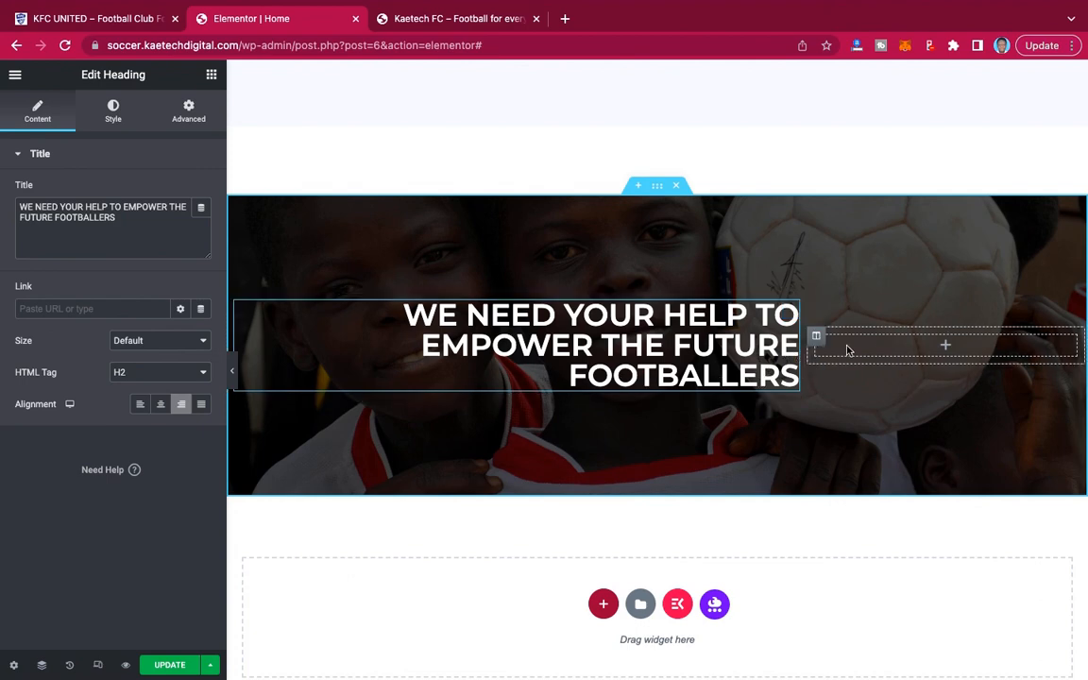
# Copy the hero section's LEARN MORE button and paste it into the empty narrow column of the donation banner.
pyautogui.click(946, 347)
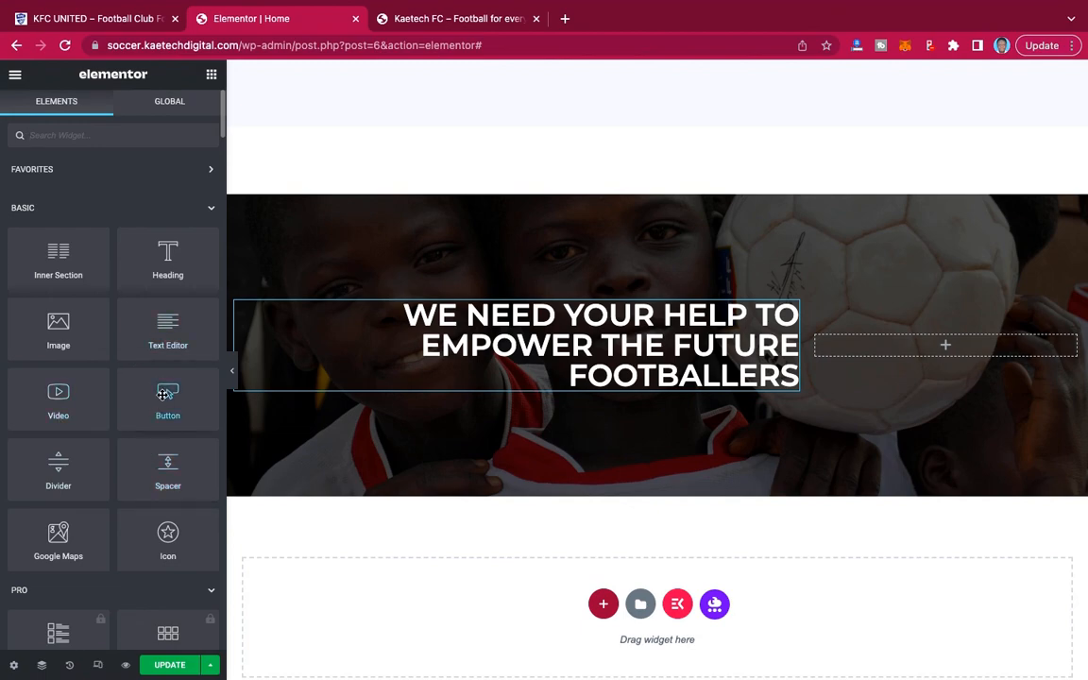
pyautogui.scroll(-20, 696, 184)
pyautogui.scroll(10, 697, 184)
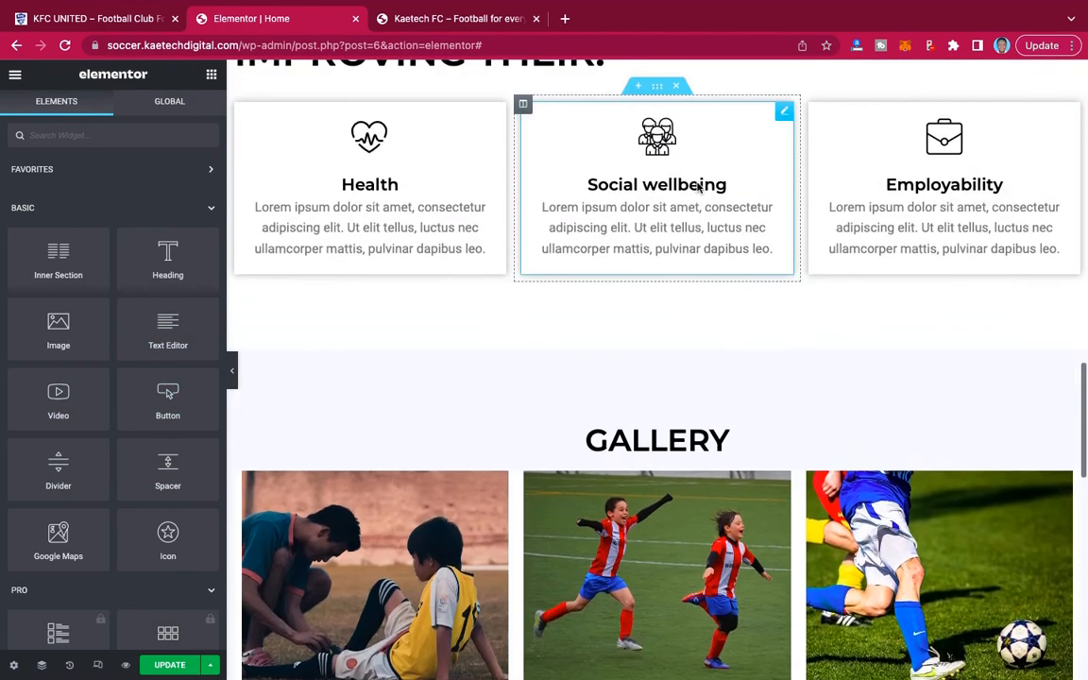
pyautogui.scroll(10, 697, 184)
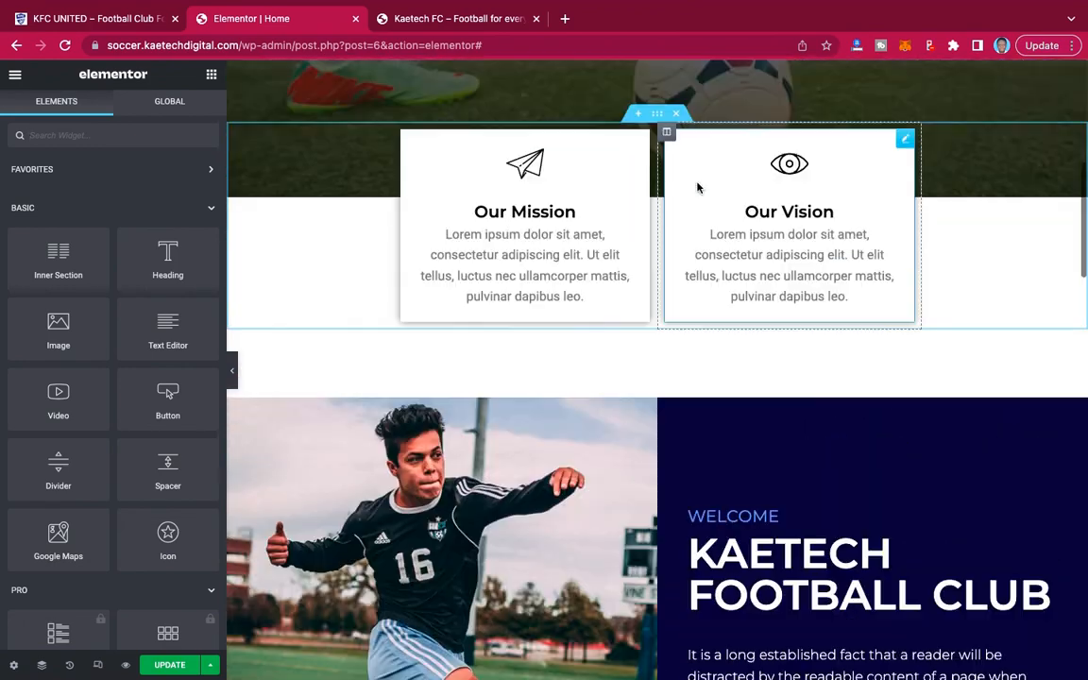
pyautogui.scroll(1, 696, 185)
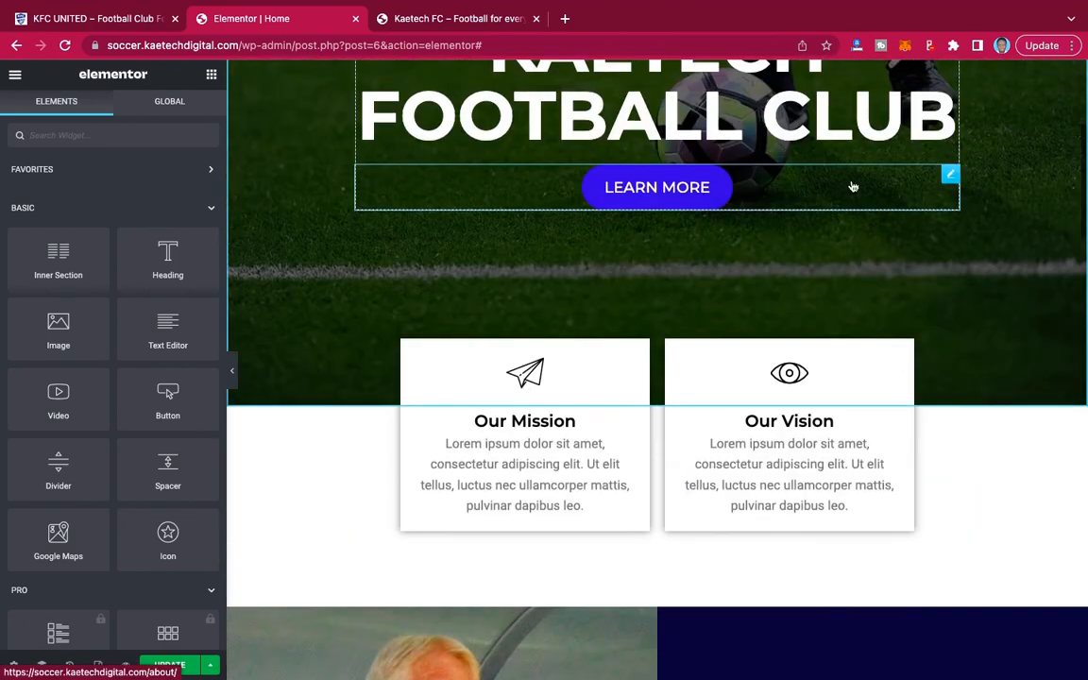
pyautogui.rightClick(949, 176)
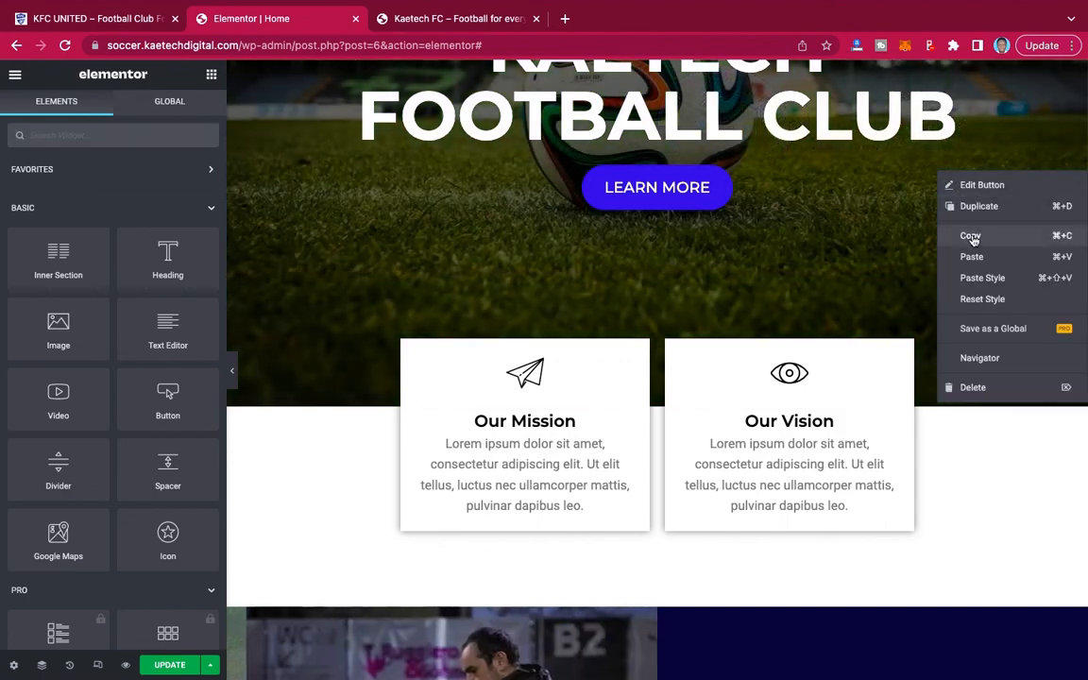
pyautogui.click(973, 233)
pyautogui.scroll(-2, 974, 240)
pyautogui.scroll(-15, 975, 239)
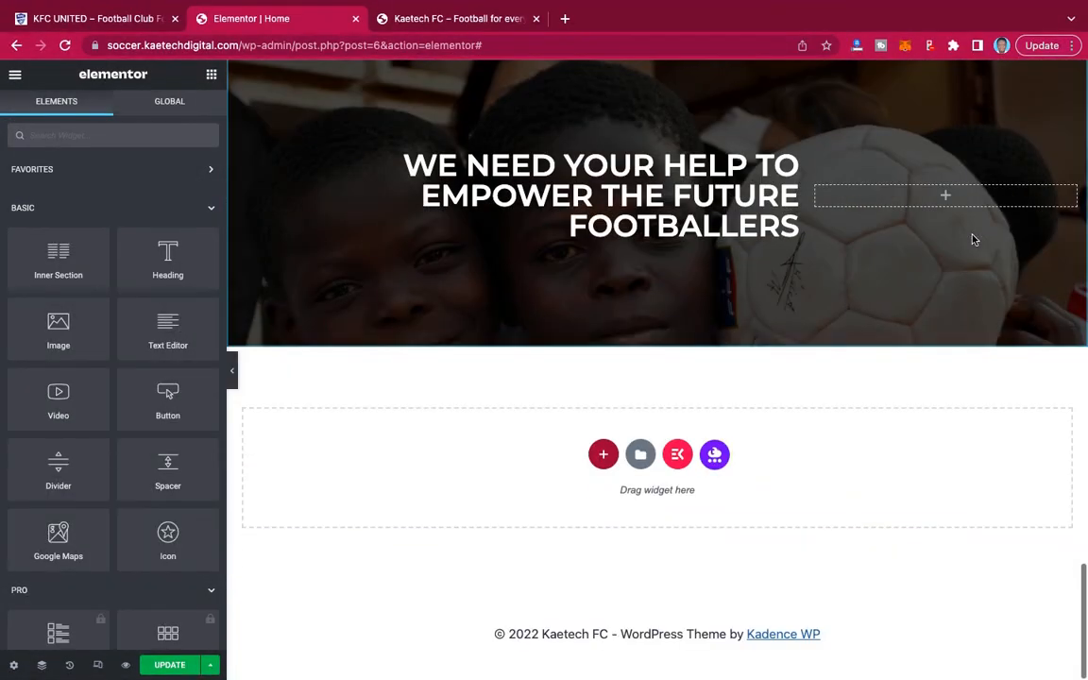
pyautogui.rightClick(944, 196)
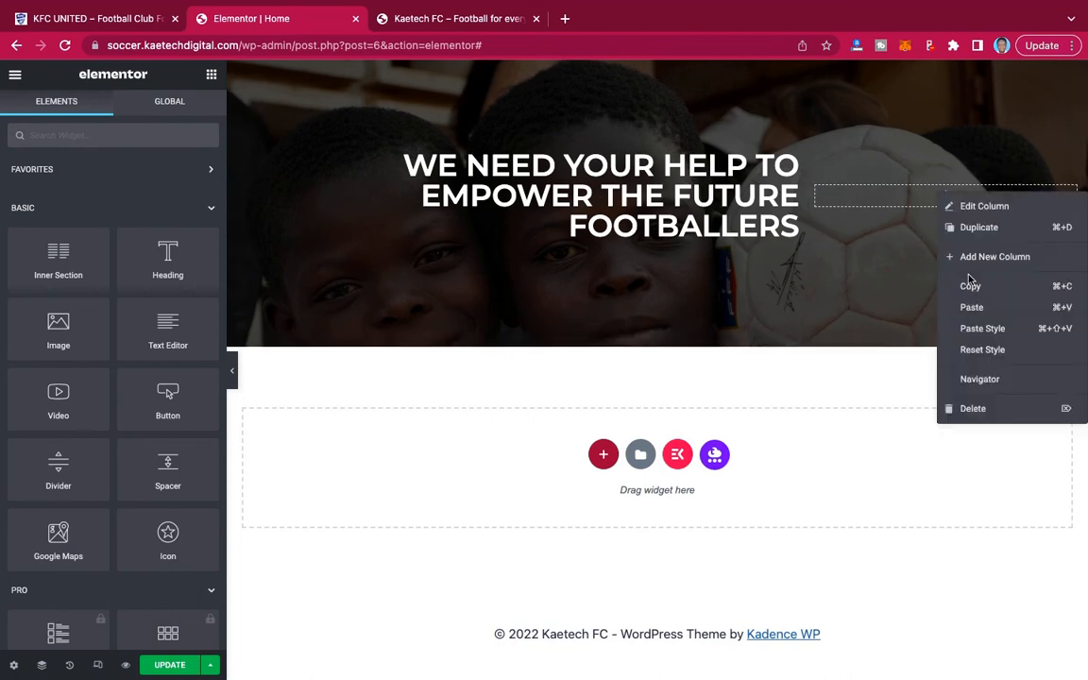
pyautogui.click(973, 308)
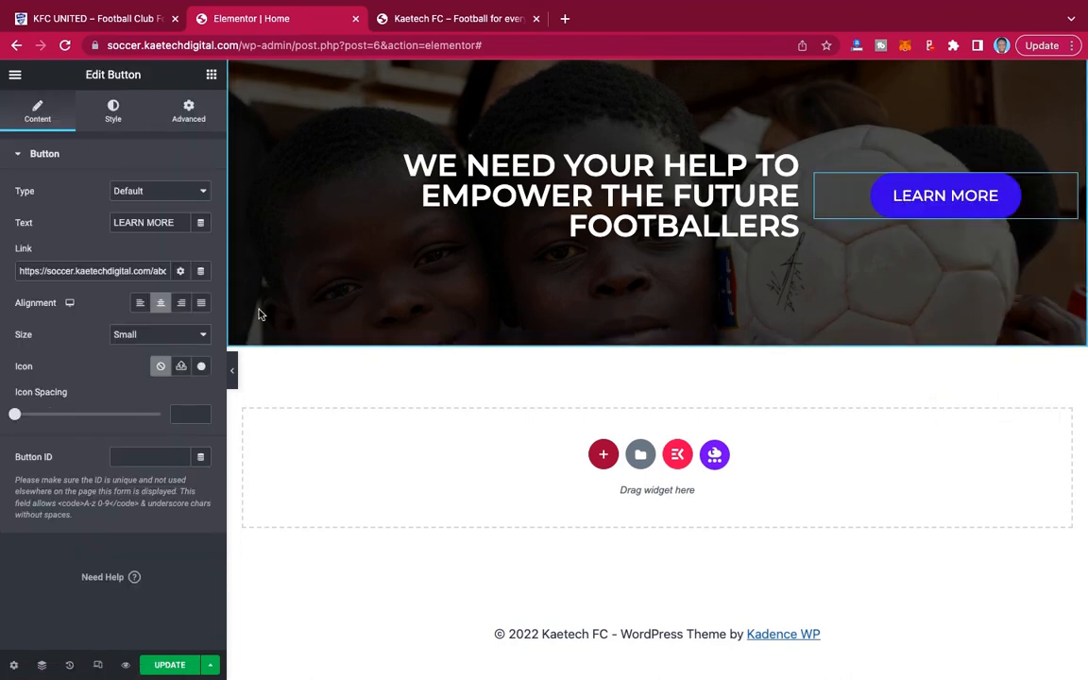
# Change the banner button's text to DONATE and link it to the Donate page.
pyautogui.moveTo(176, 223); pyautogui.dragTo(108, 218)
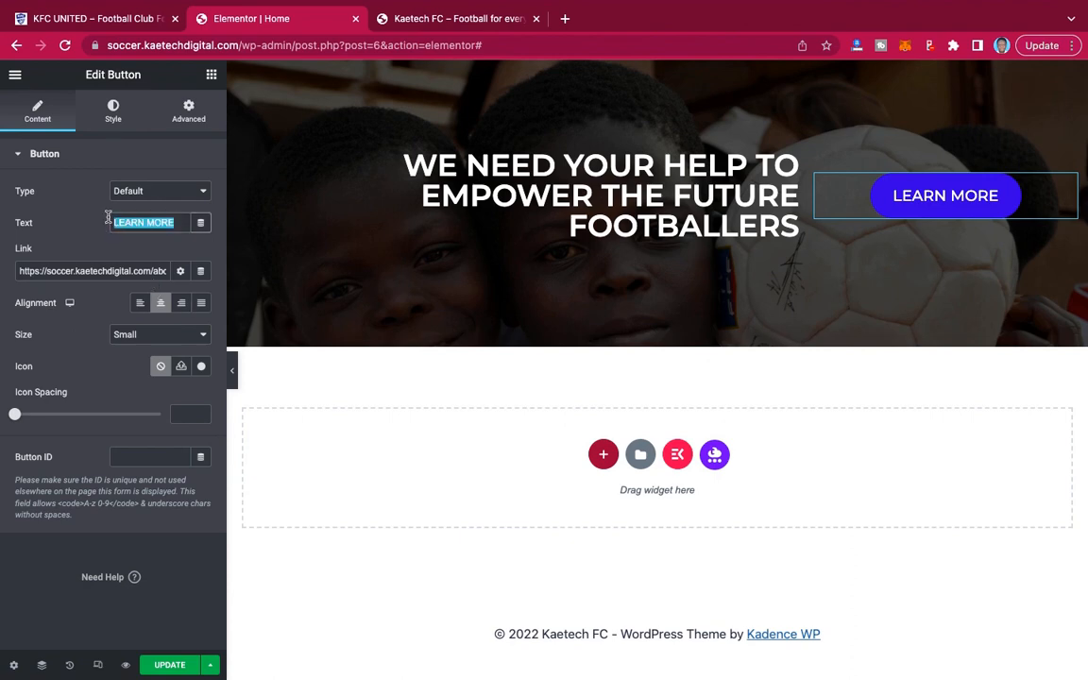
pyautogui.press('BackSpace')
pyautogui.write('DONATE')
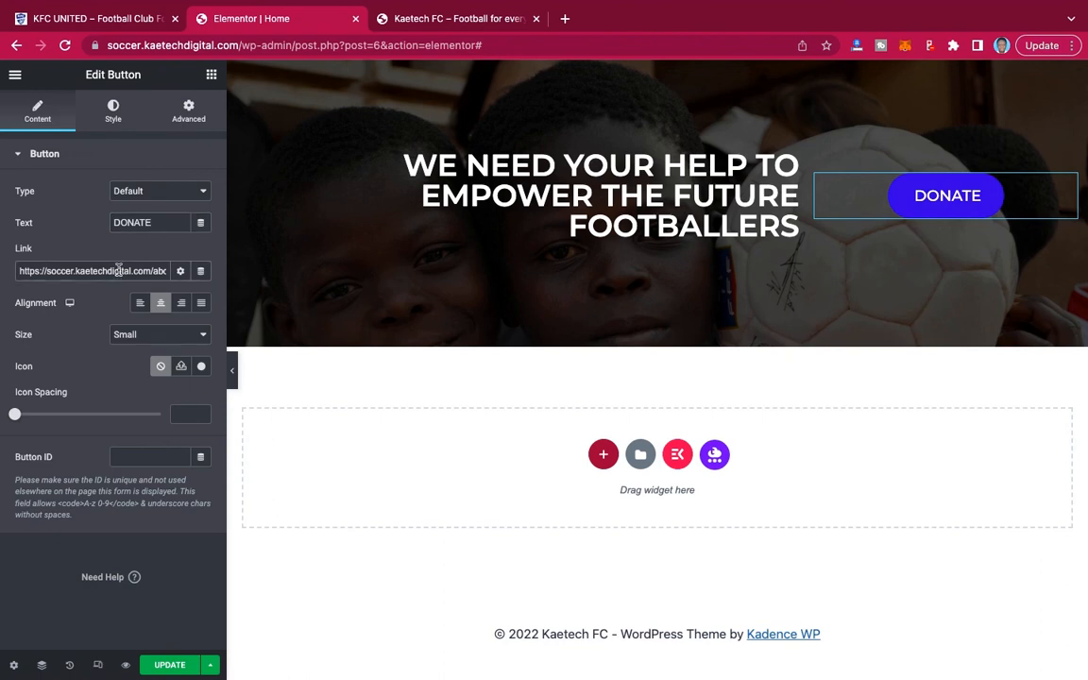
pyautogui.tripleClick(118, 270)
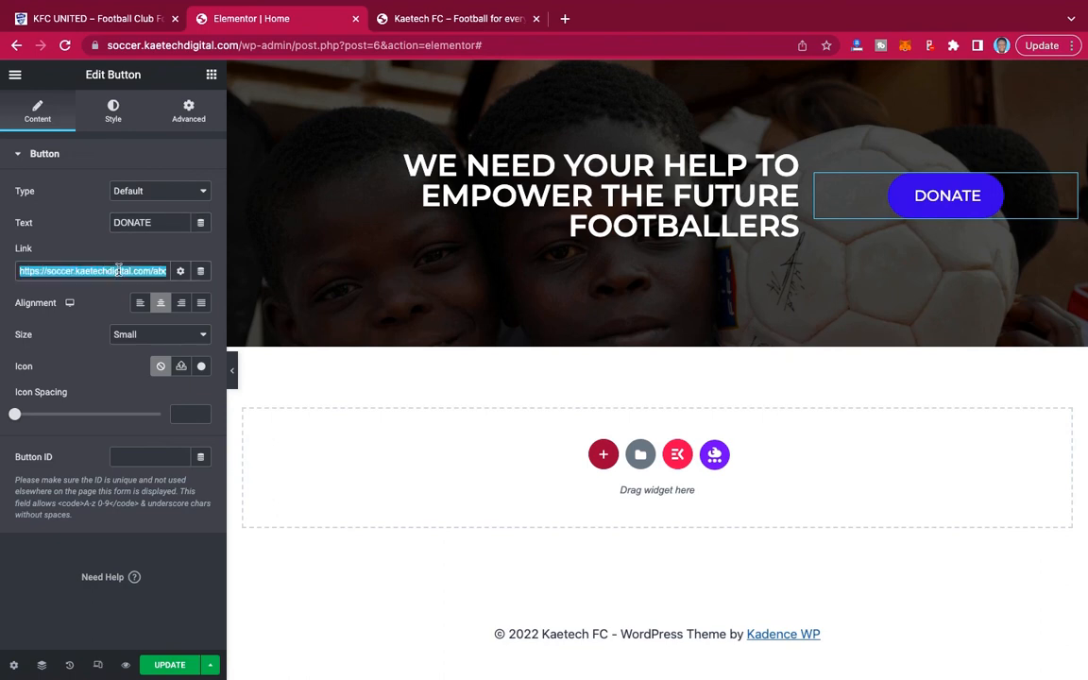
pyautogui.write('dona')
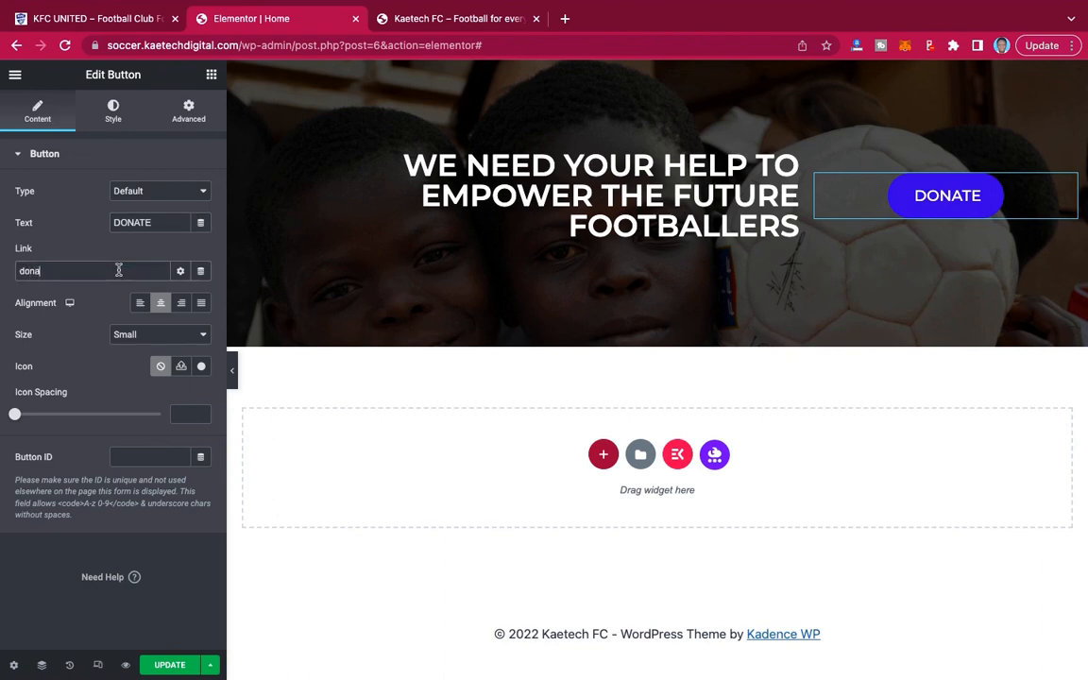
pyautogui.write('t')
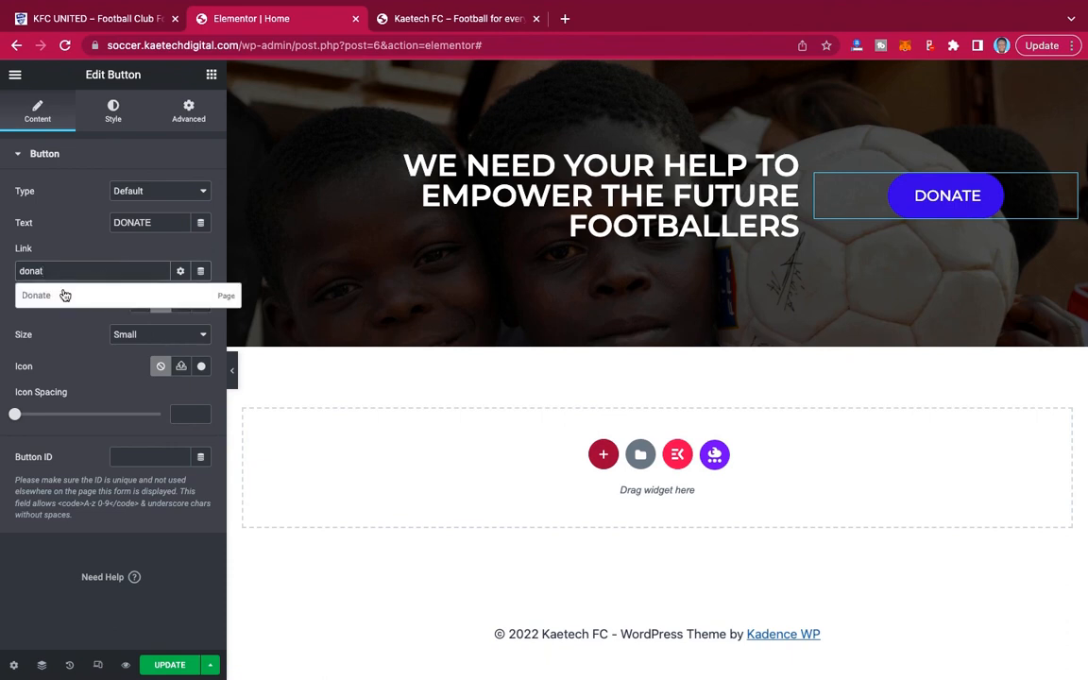
pyautogui.click(62, 293)
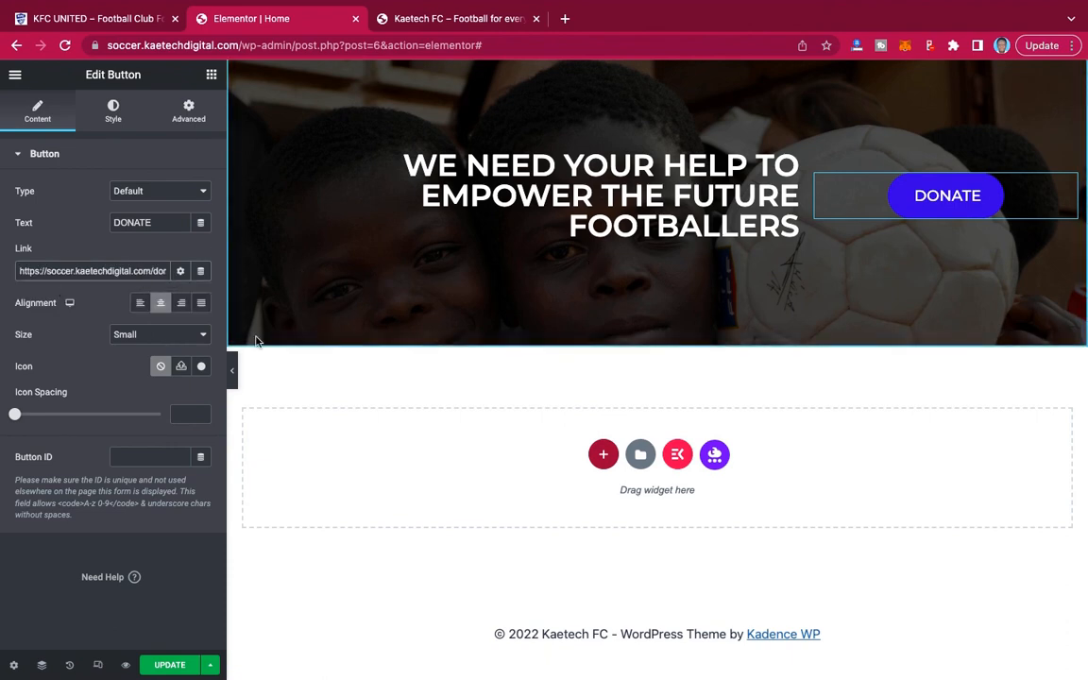
# Preview the donation banner at full width and compare its heading and button with the KFC UNITED reference site.
pyautogui.click(234, 372)
pyautogui.click(235, 374)
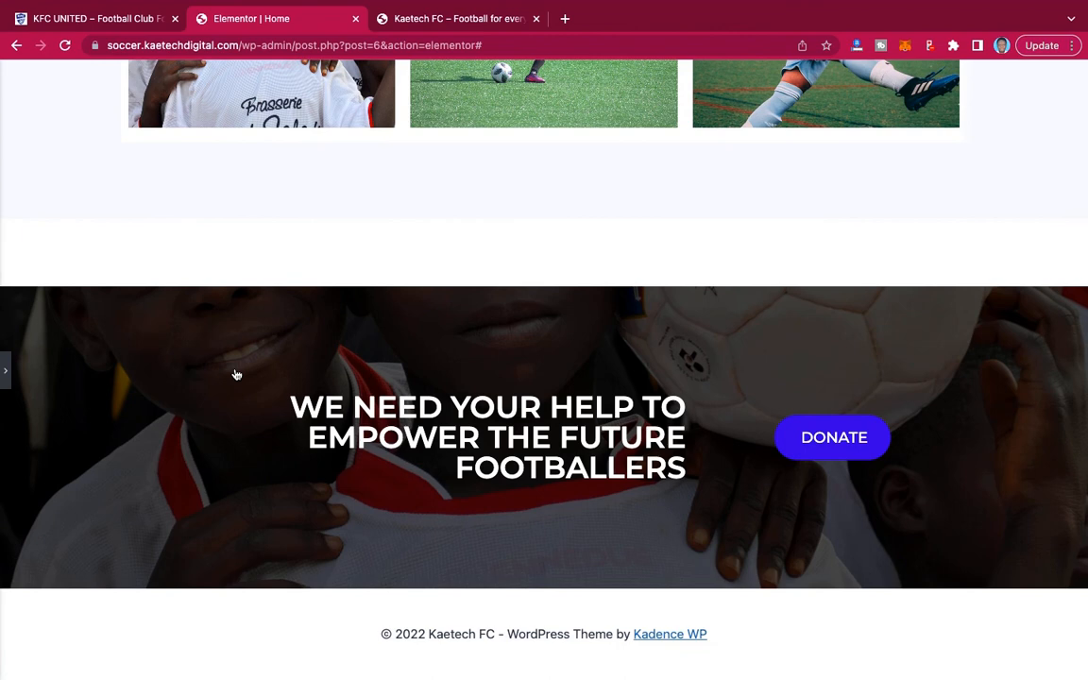
pyautogui.click(120, 18)
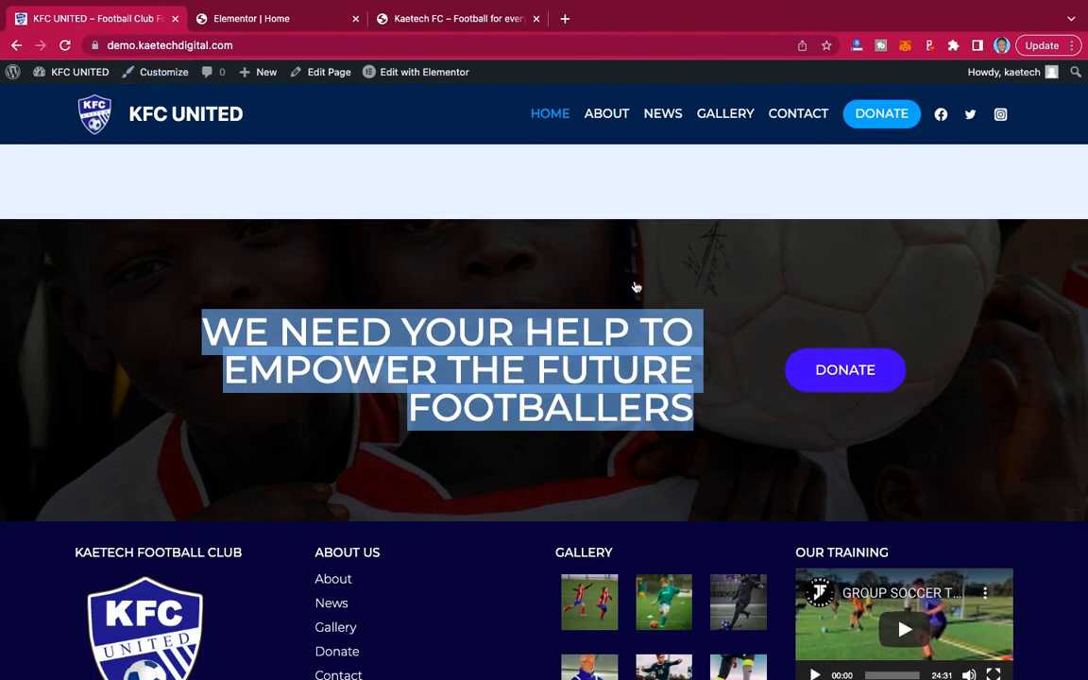
pyautogui.click(256, 20)
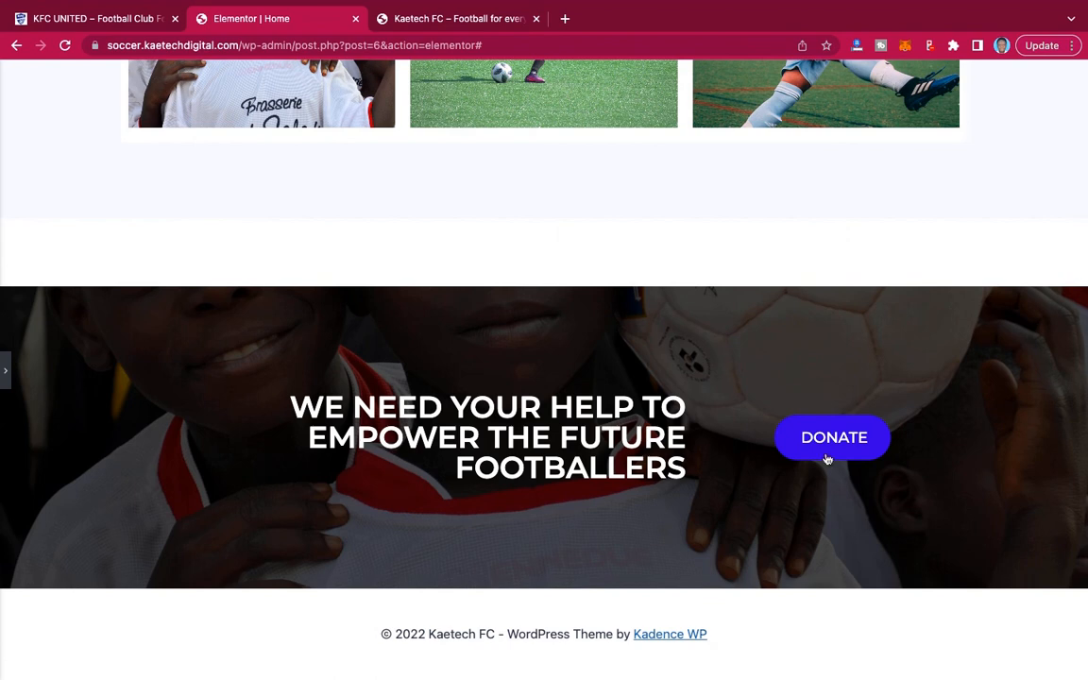
pyautogui.click(113, 16)
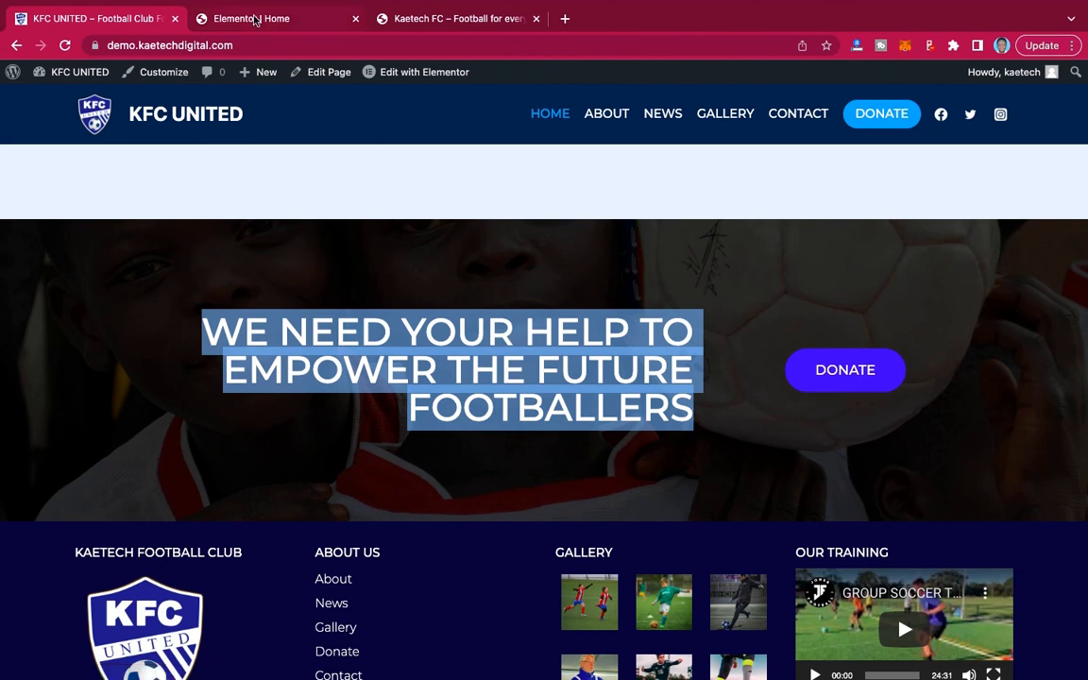
pyautogui.click(255, 19)
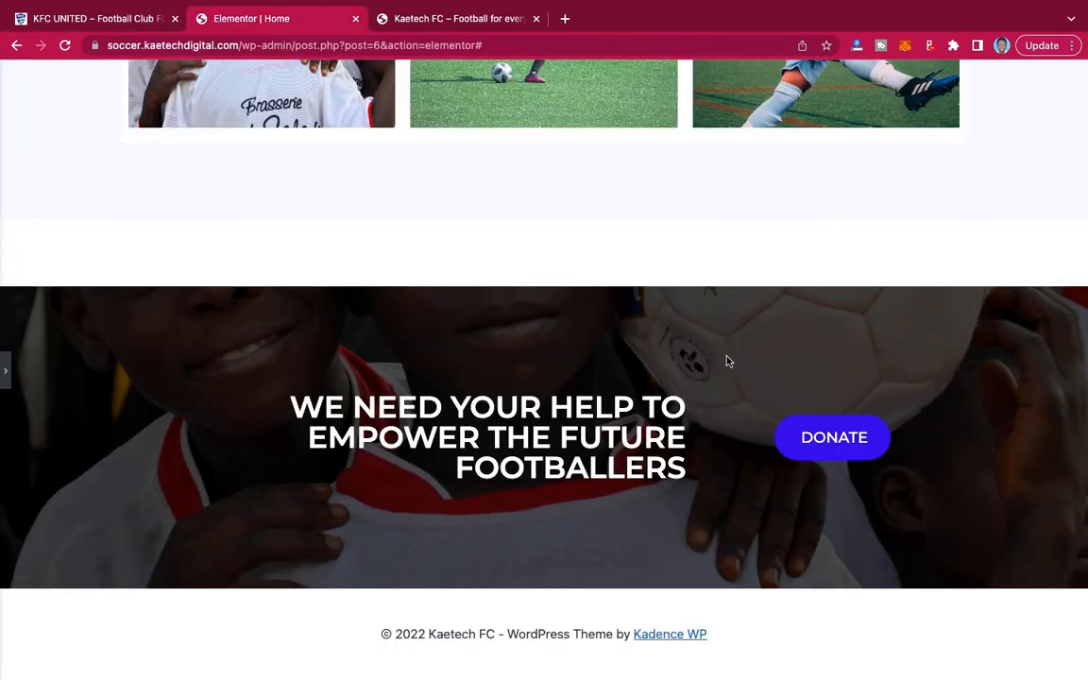
pyautogui.click(6, 369)
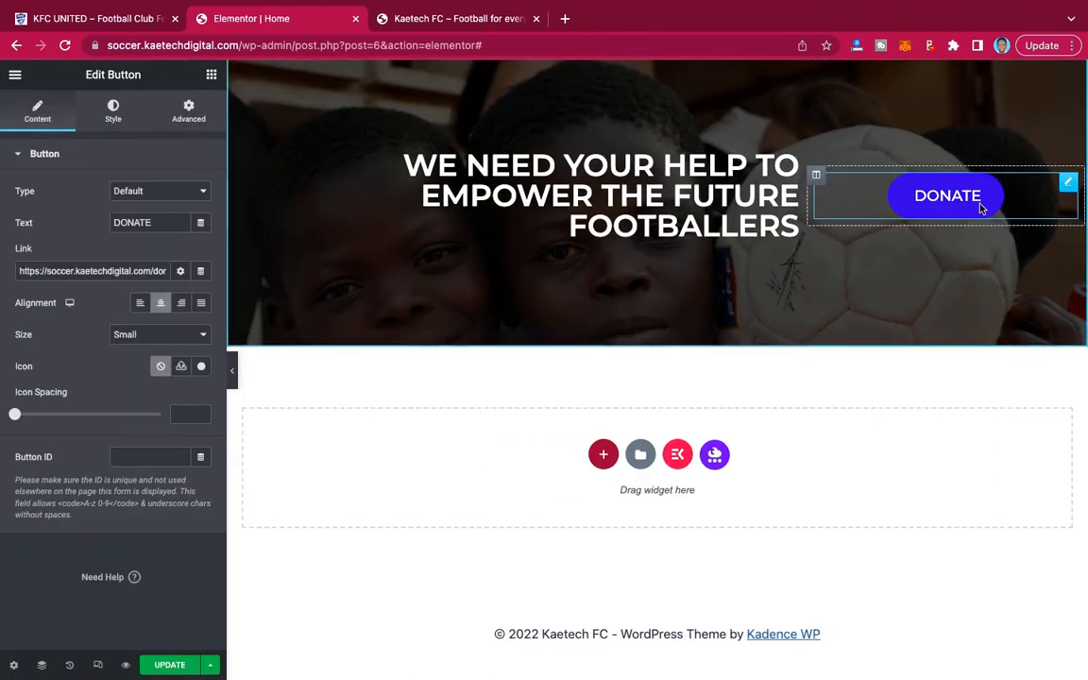
# Set the DONATE button's hover animation to Bob.
pyautogui.click(118, 116)
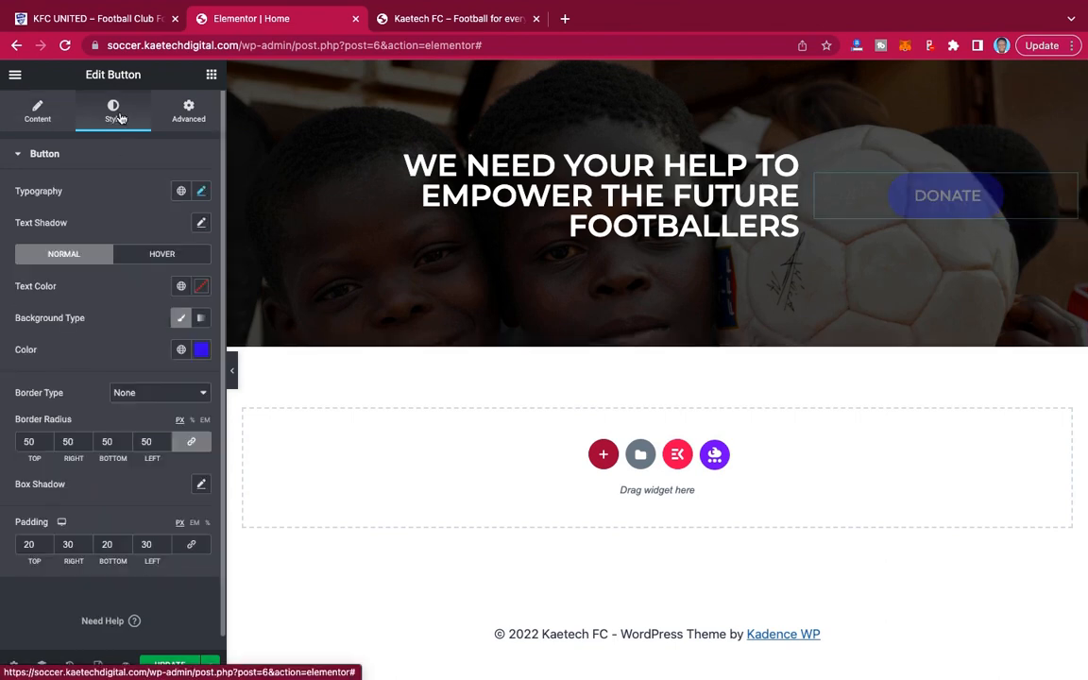
pyautogui.click(160, 255)
pyautogui.scroll(-2, 93, 376)
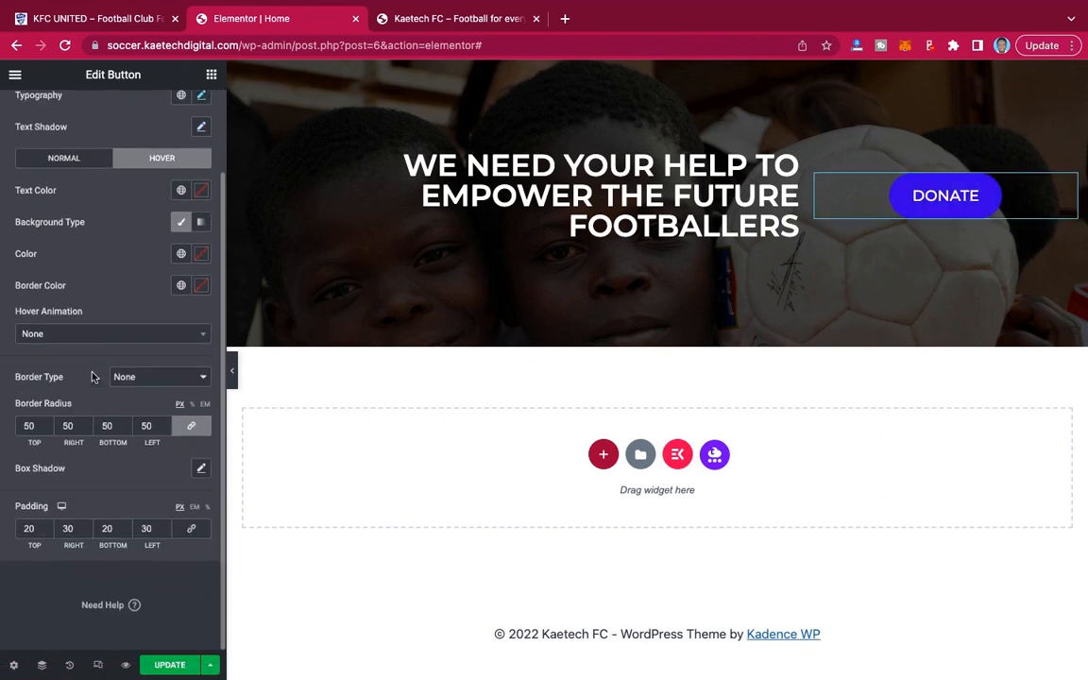
pyautogui.click(98, 336)
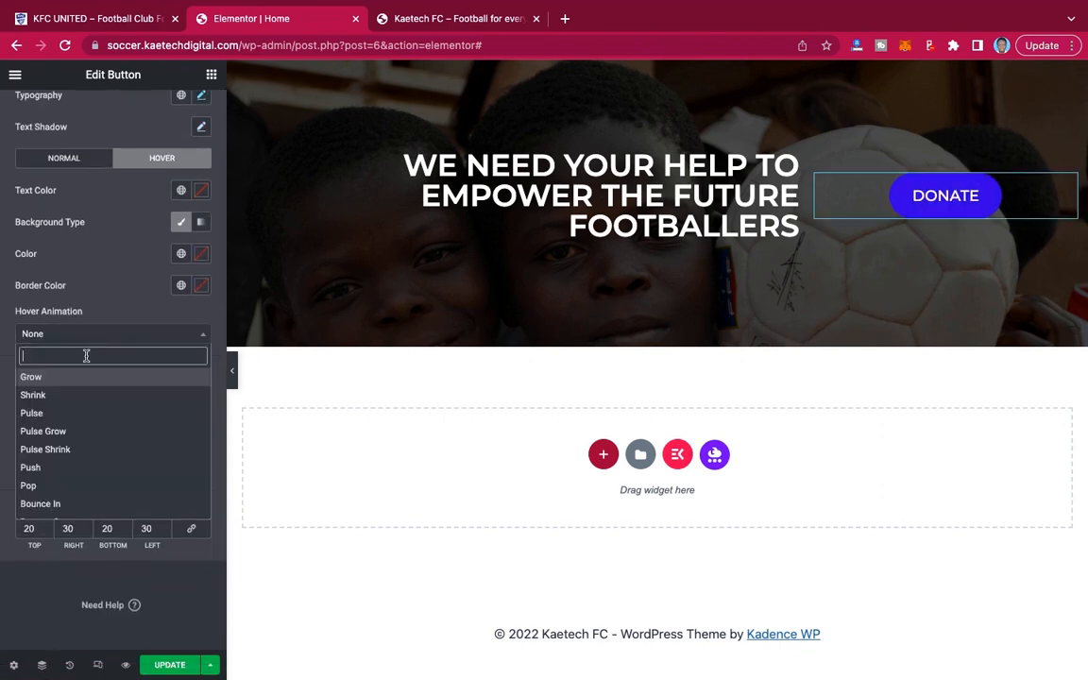
pyautogui.write('bob')
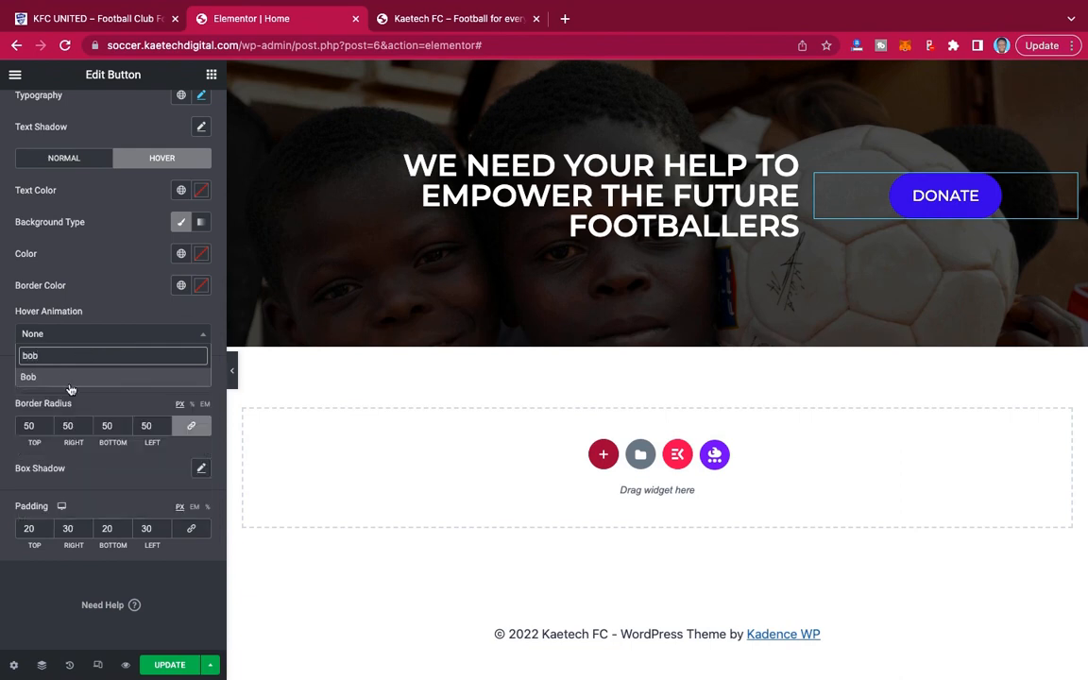
pyautogui.click(70, 377)
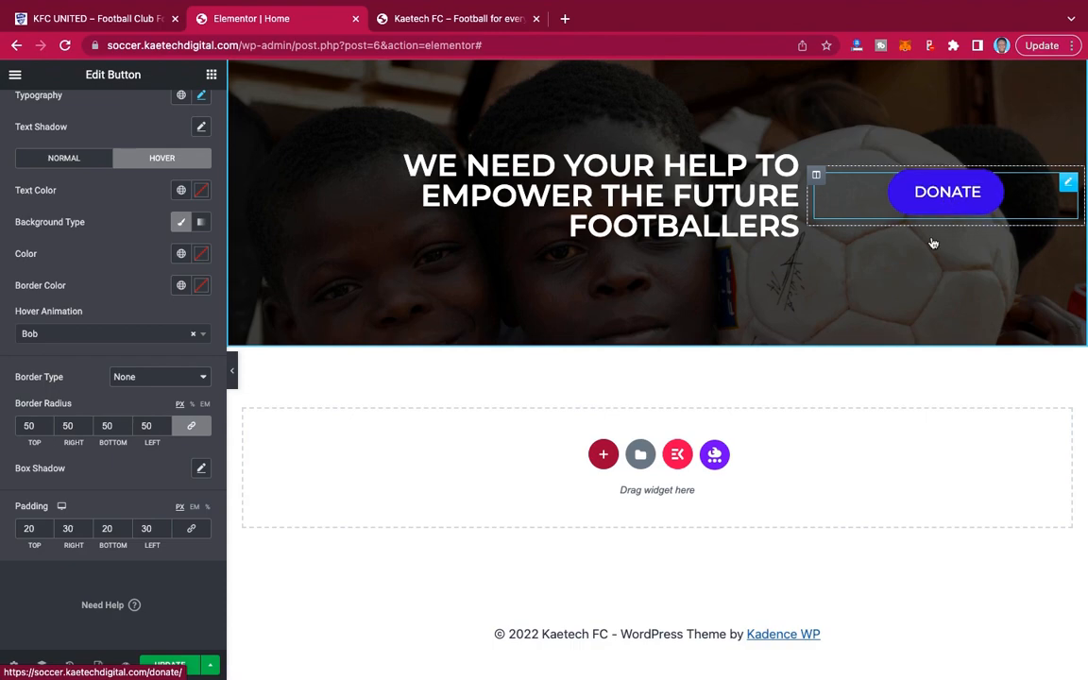
# Set the hover animation of the hero section's LEARN MORE button to Bob.
pyautogui.scroll(15, 945, 184)
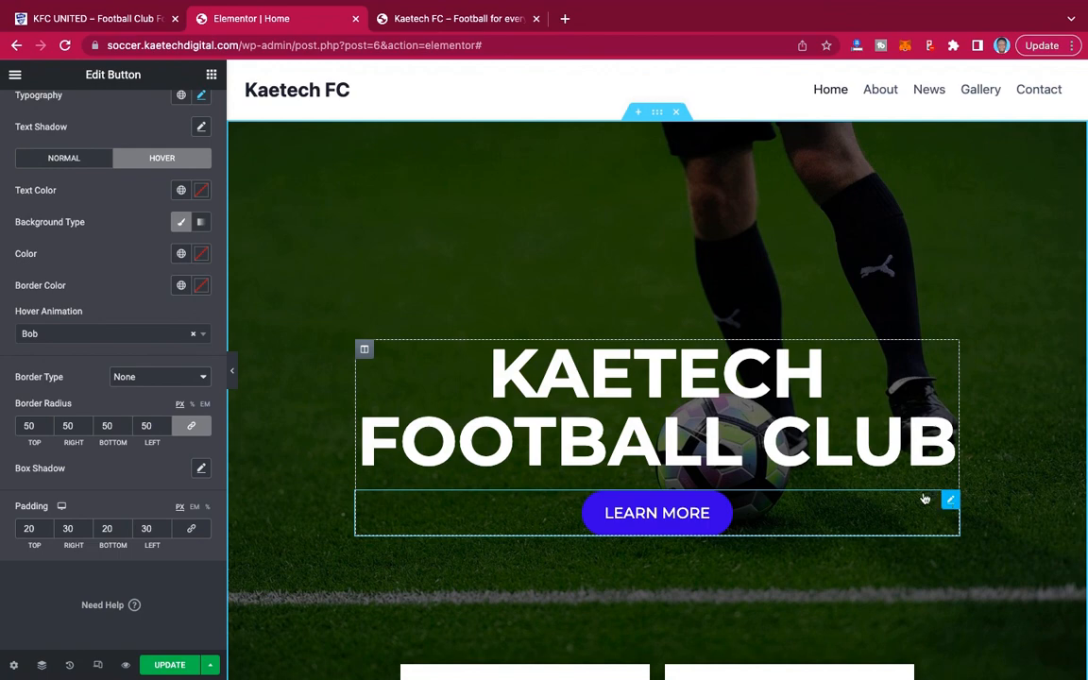
pyautogui.click(948, 503)
pyautogui.click(156, 253)
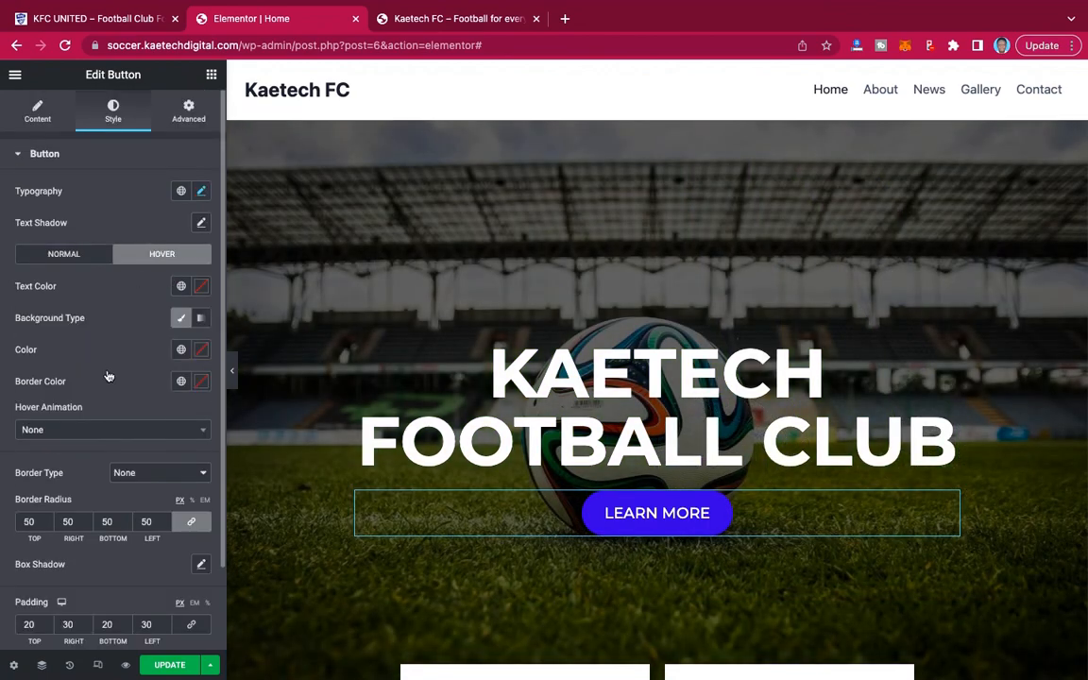
pyautogui.click(92, 429)
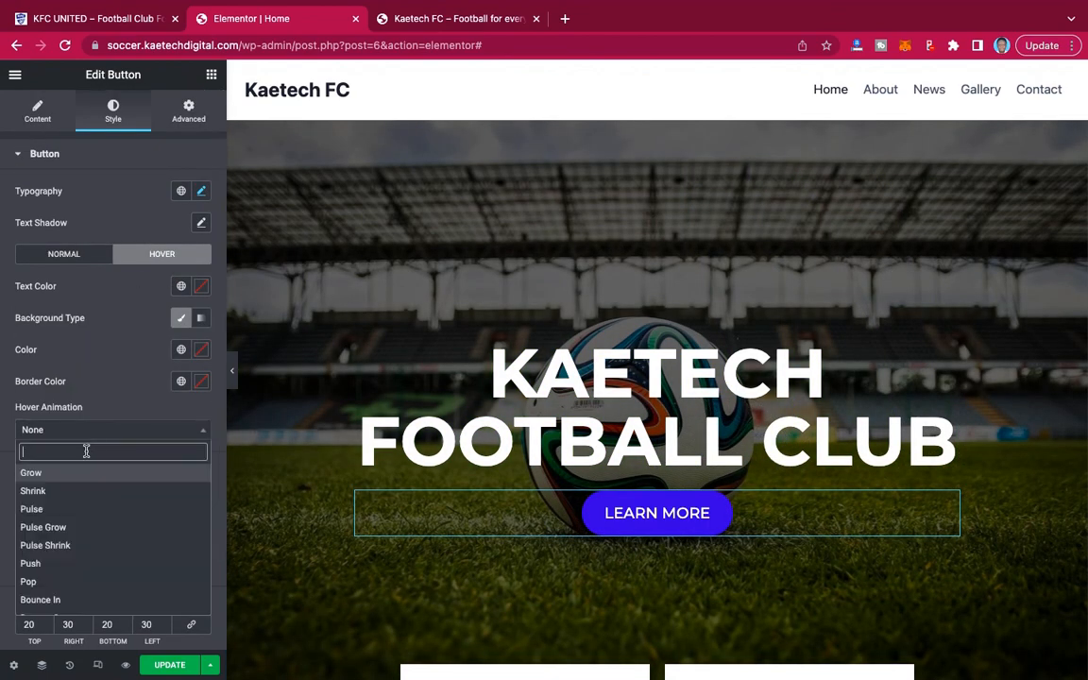
pyautogui.write('bob')
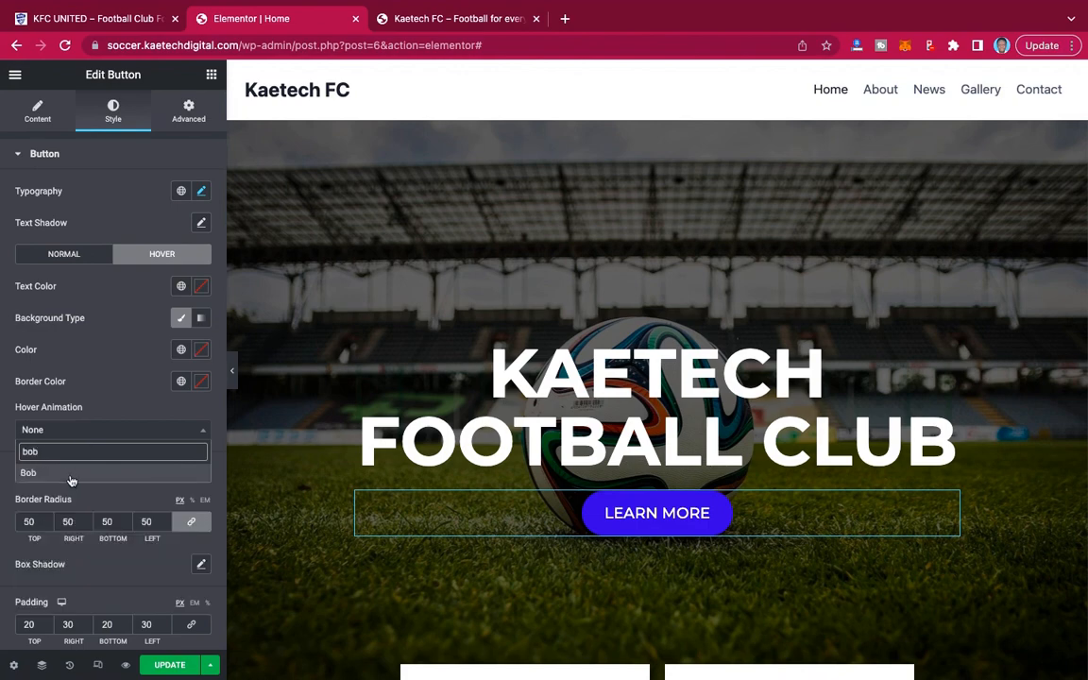
pyautogui.click(110, 469)
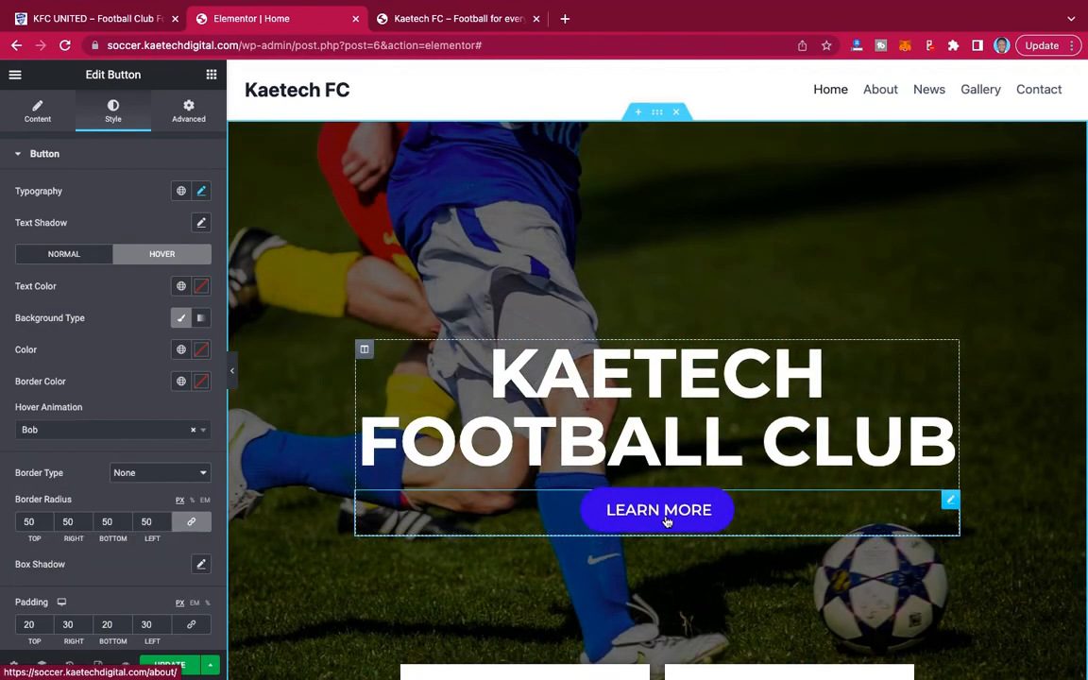
# Update the home page to save the changes, and check the gallery and donation banner sections.
pyautogui.scroll(-15, 787, 517)
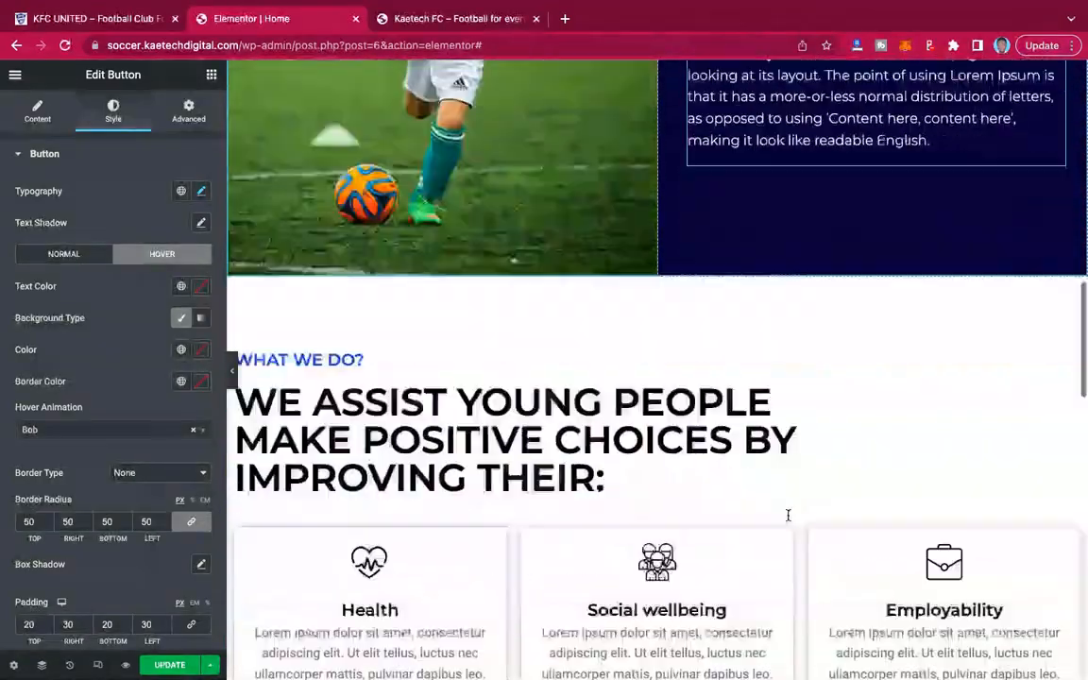
pyautogui.scroll(-6, 789, 520)
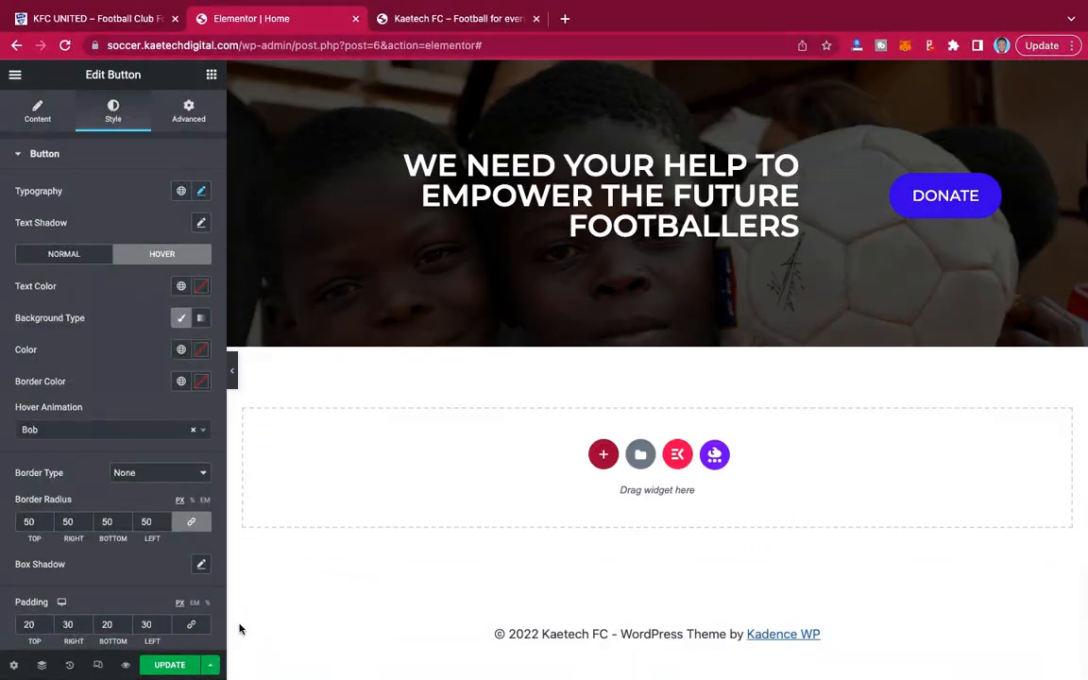
pyautogui.click(179, 663)
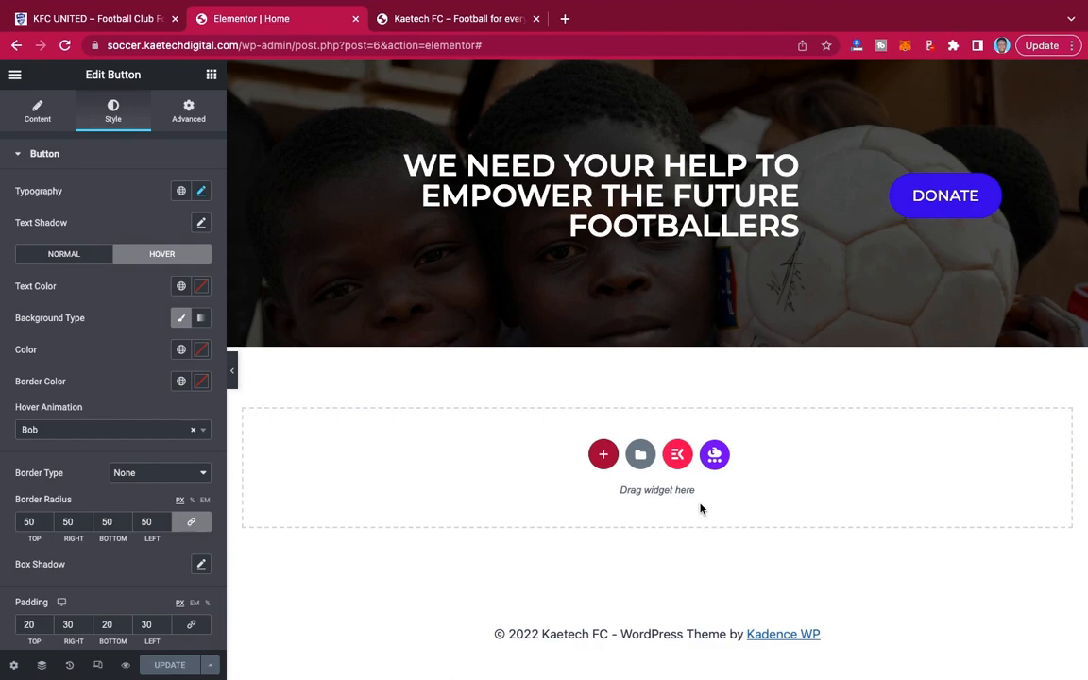
pyautogui.scroll(5, 655, 267)
pyautogui.scroll(3, 656, 269)
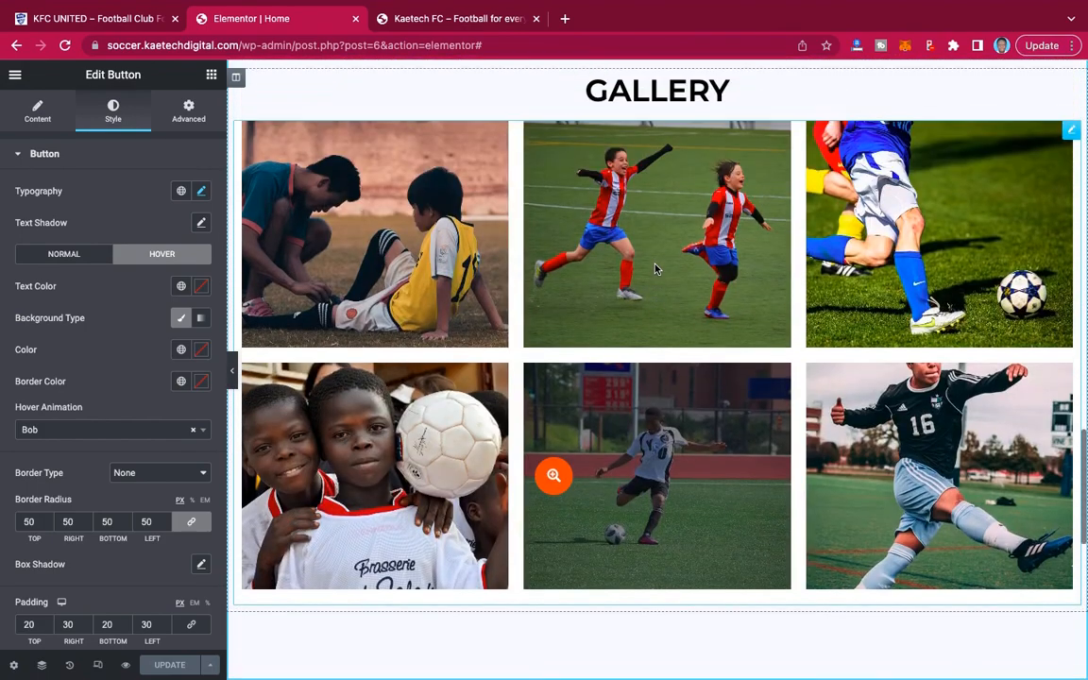
pyautogui.scroll(-5, 655, 269)
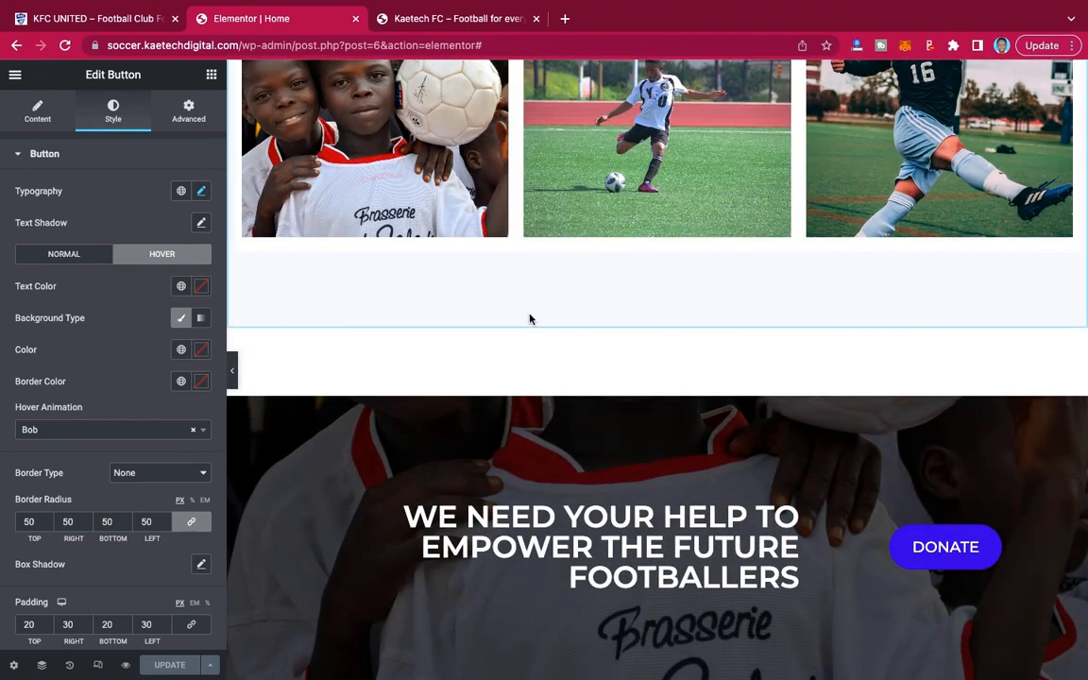
# Reload the live Kaetech FC home page and review its sections from the hero down to the donation banner.
pyautogui.scroll(20, 529, 317)
pyautogui.scroll(-20, 529, 318)
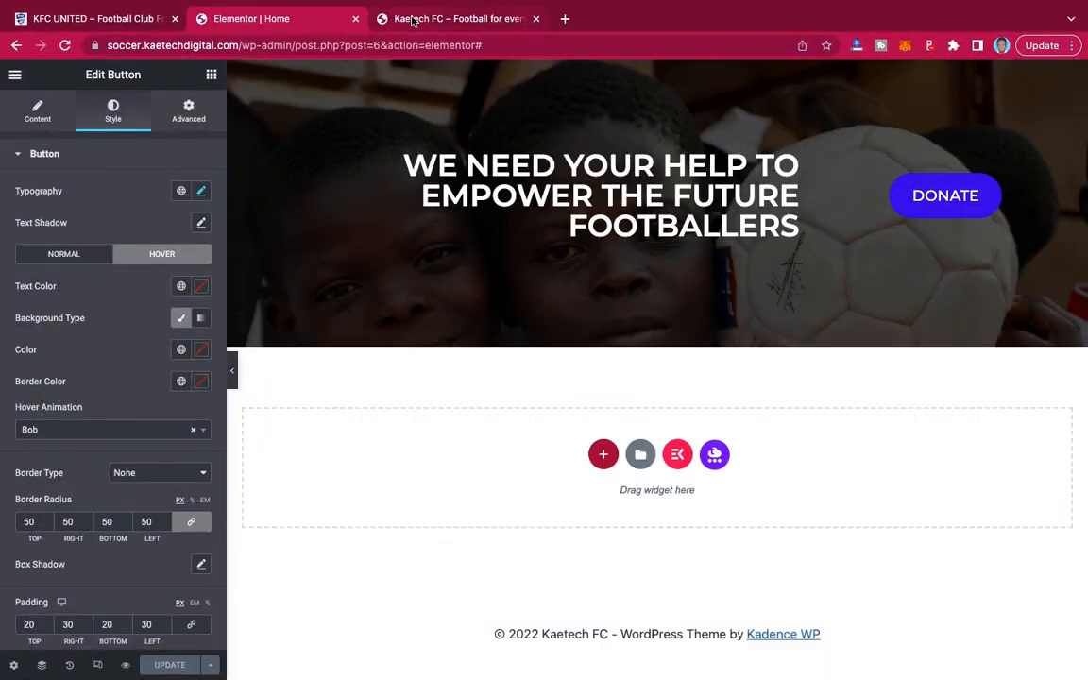
pyautogui.click(415, 20)
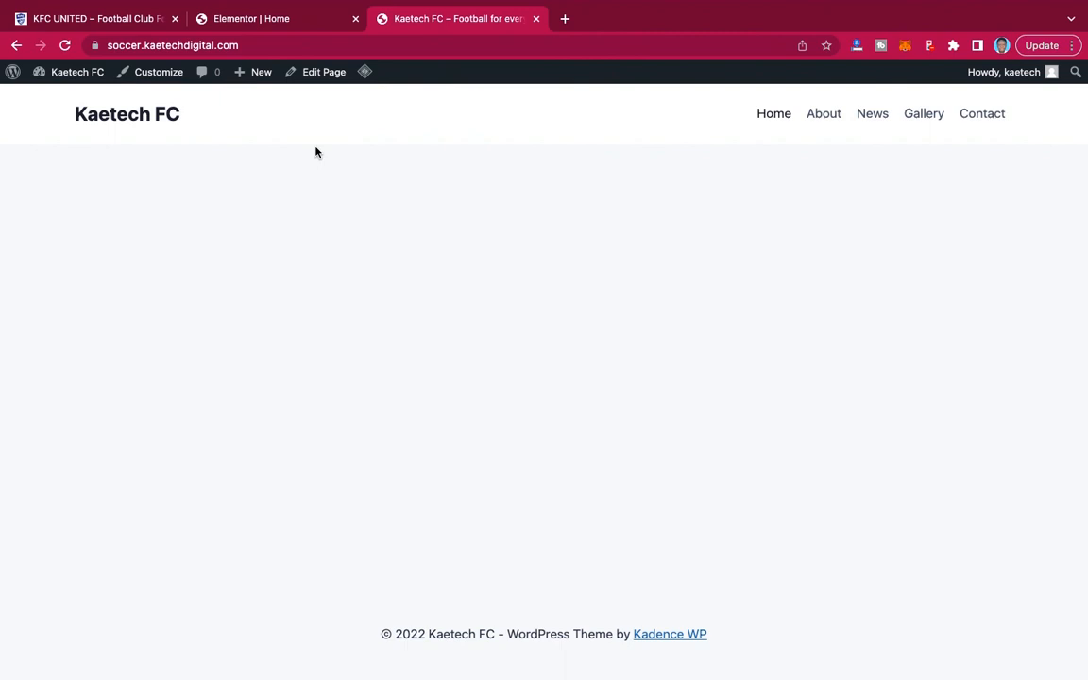
pyautogui.click(65, 46)
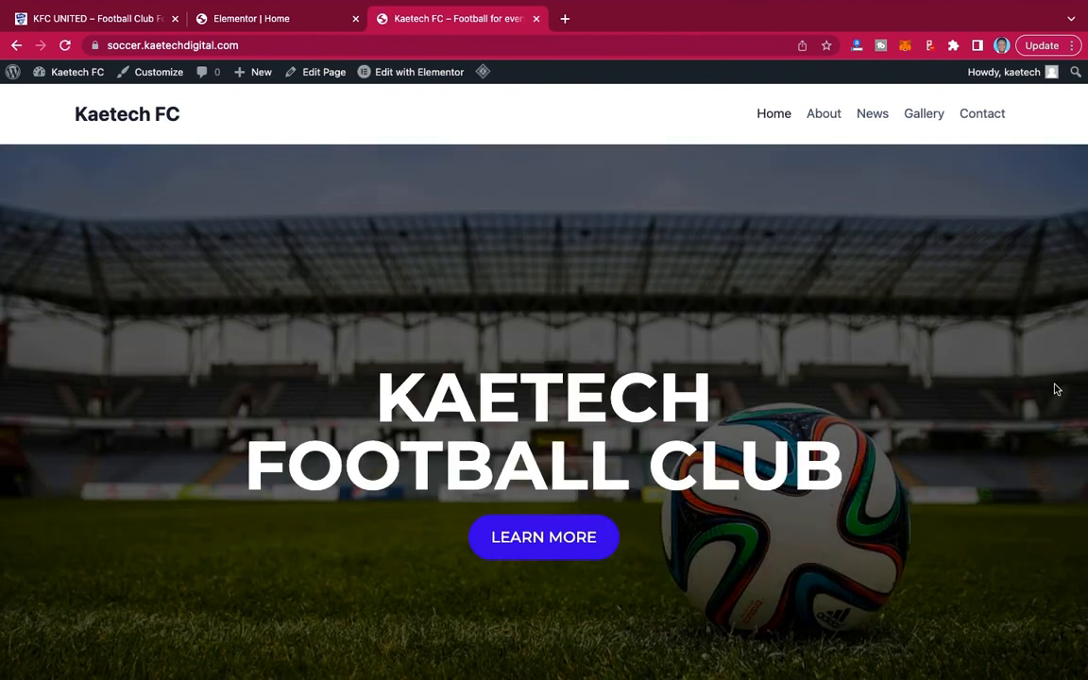
pyautogui.scroll(-15, 1056, 389)
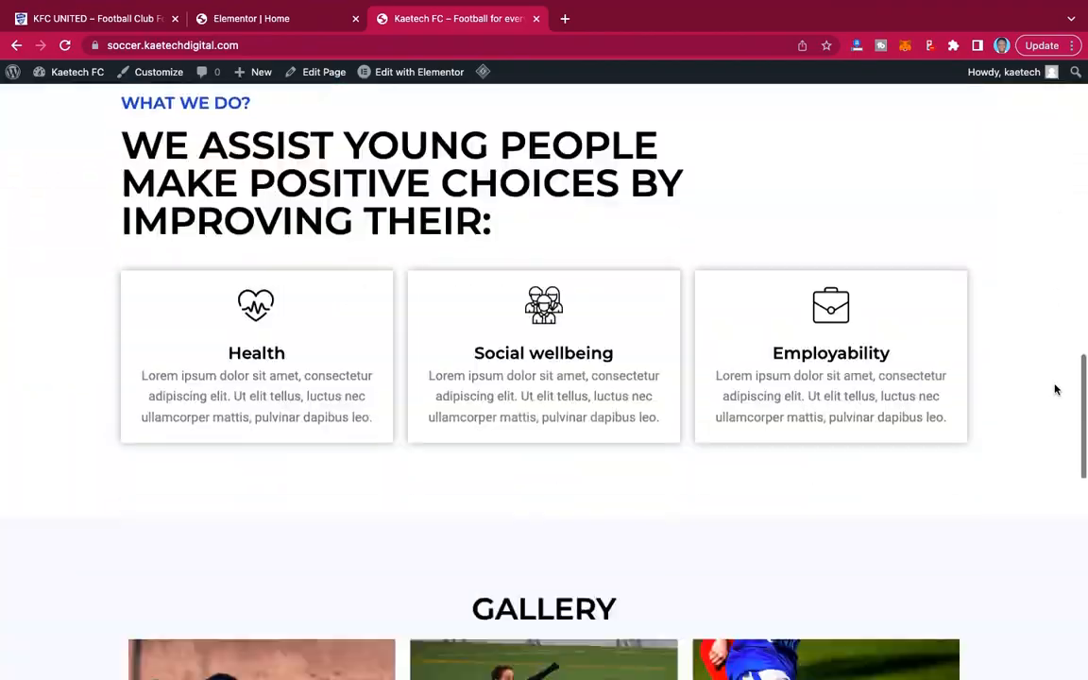
pyautogui.scroll(-10, 1056, 389)
pyautogui.scroll(5, 1056, 389)
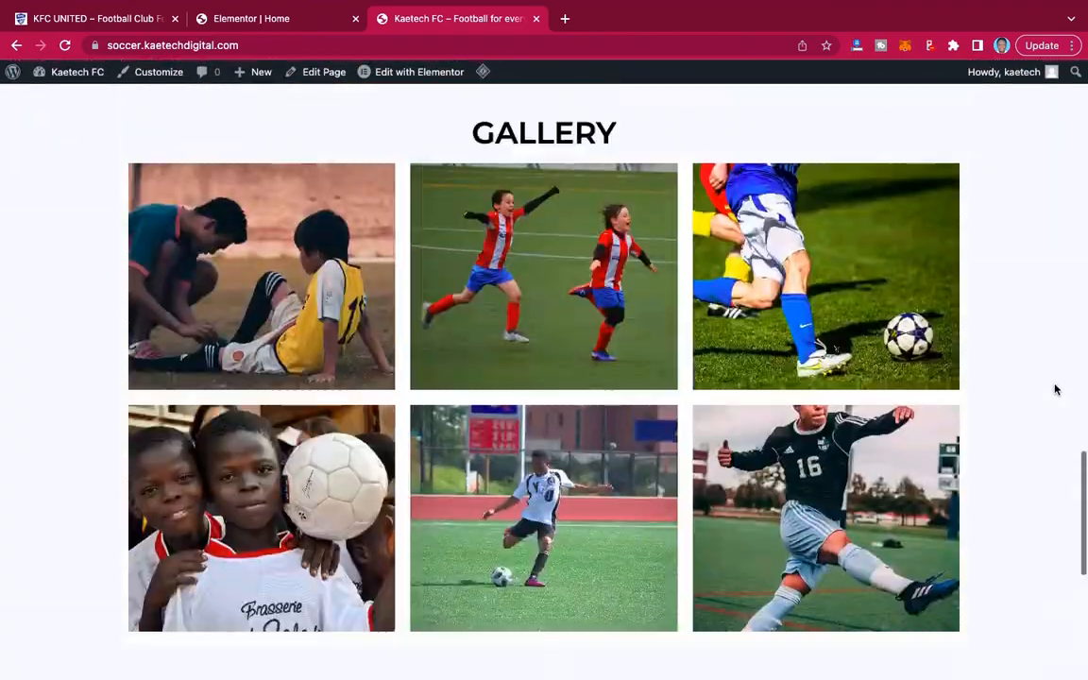
pyautogui.scroll(6, 1056, 389)
pyautogui.scroll(-10, 1055, 389)
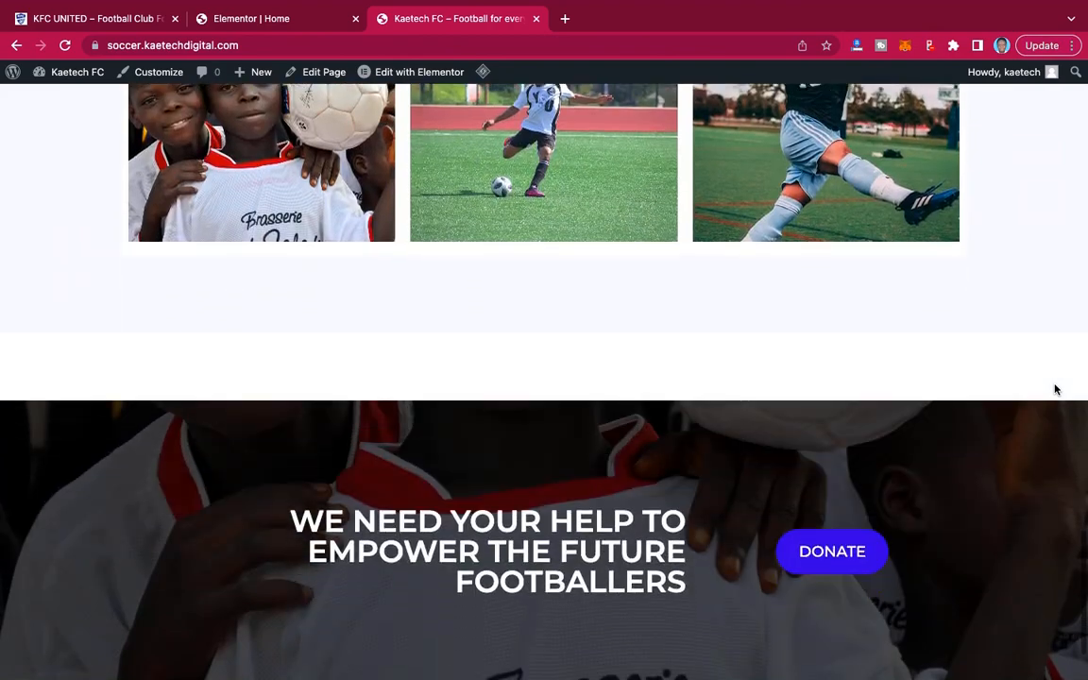
pyautogui.scroll(15, 1055, 389)
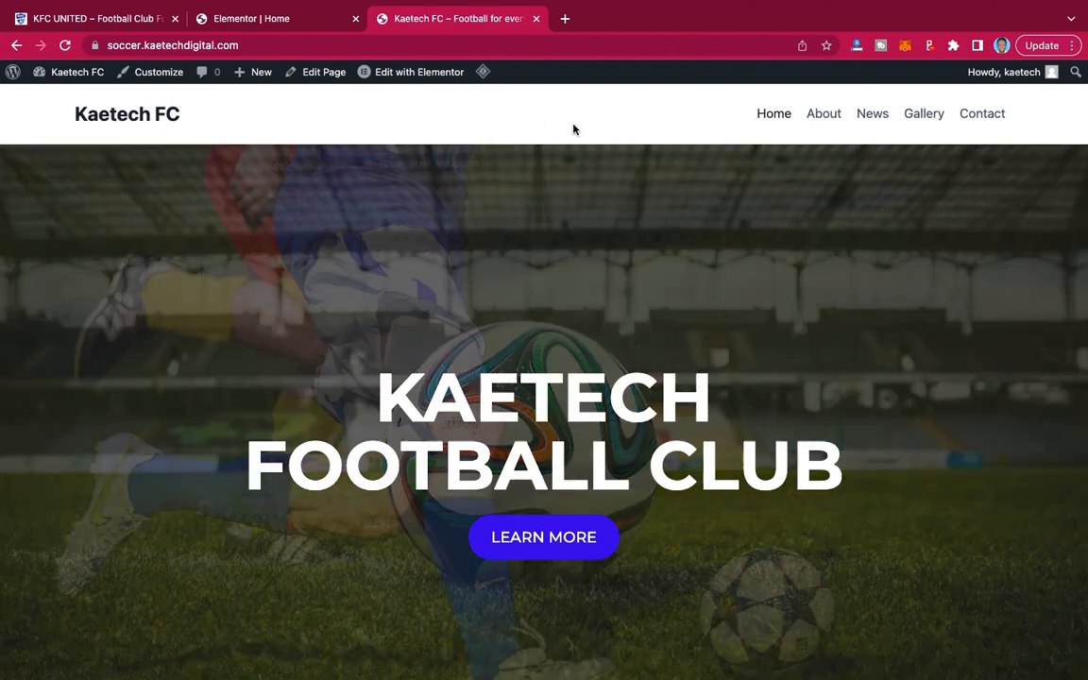
# Examine the live page's header and footer, along with the services, gallery and donation sections between them.
pyautogui.scroll(-10, 650, 275)
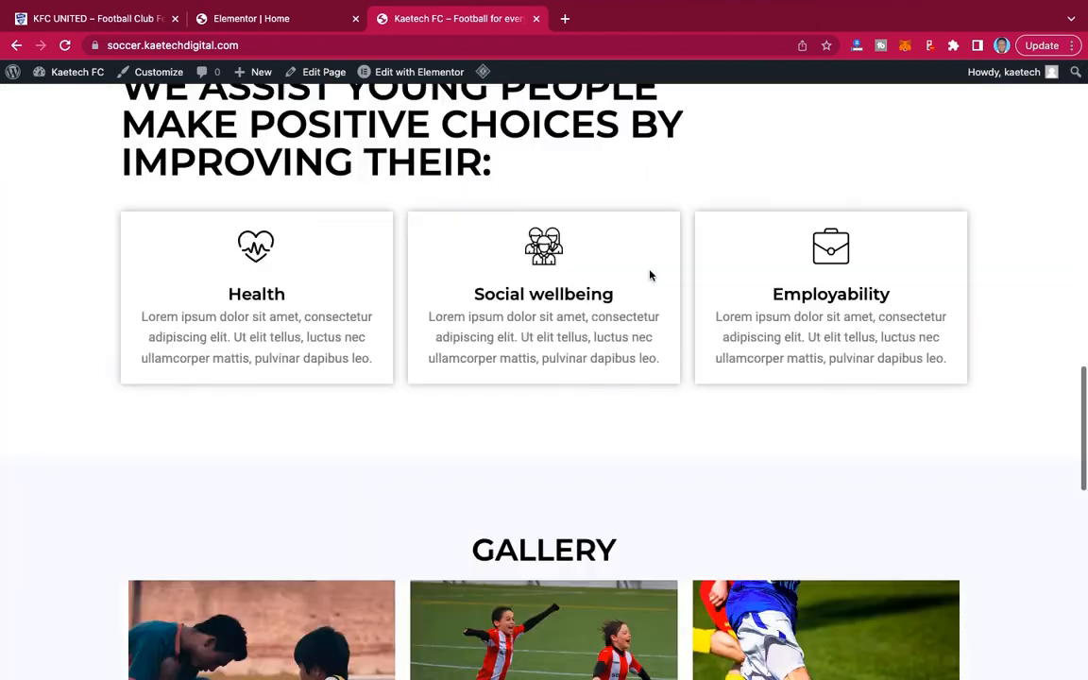
pyautogui.scroll(-8, 651, 275)
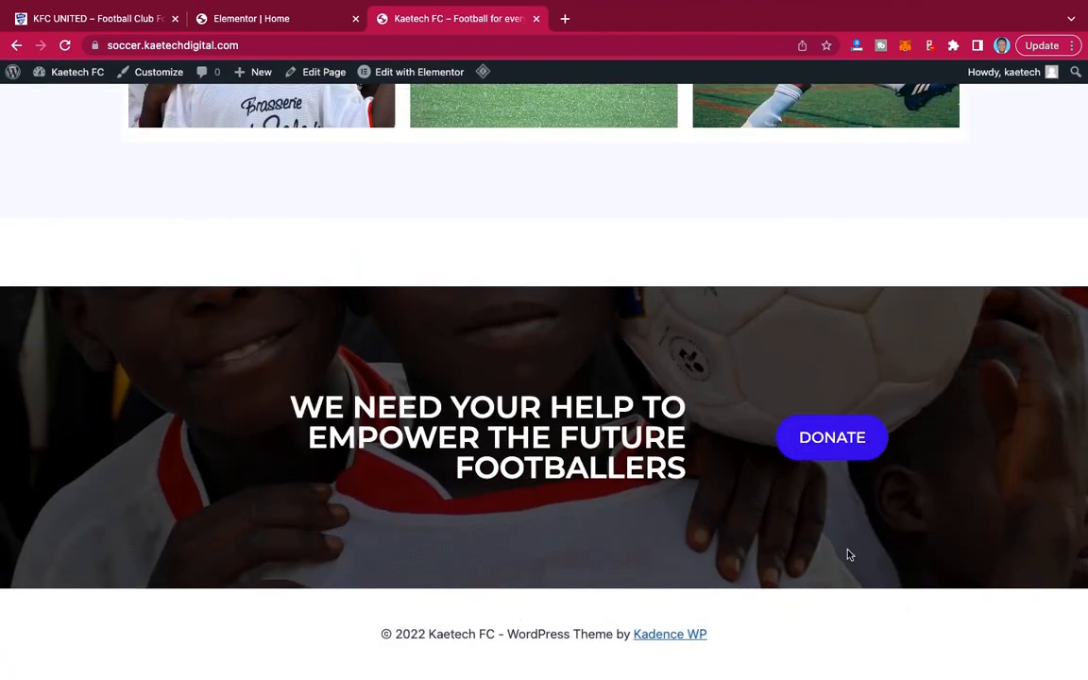
pyautogui.scroll(20, 687, 303)
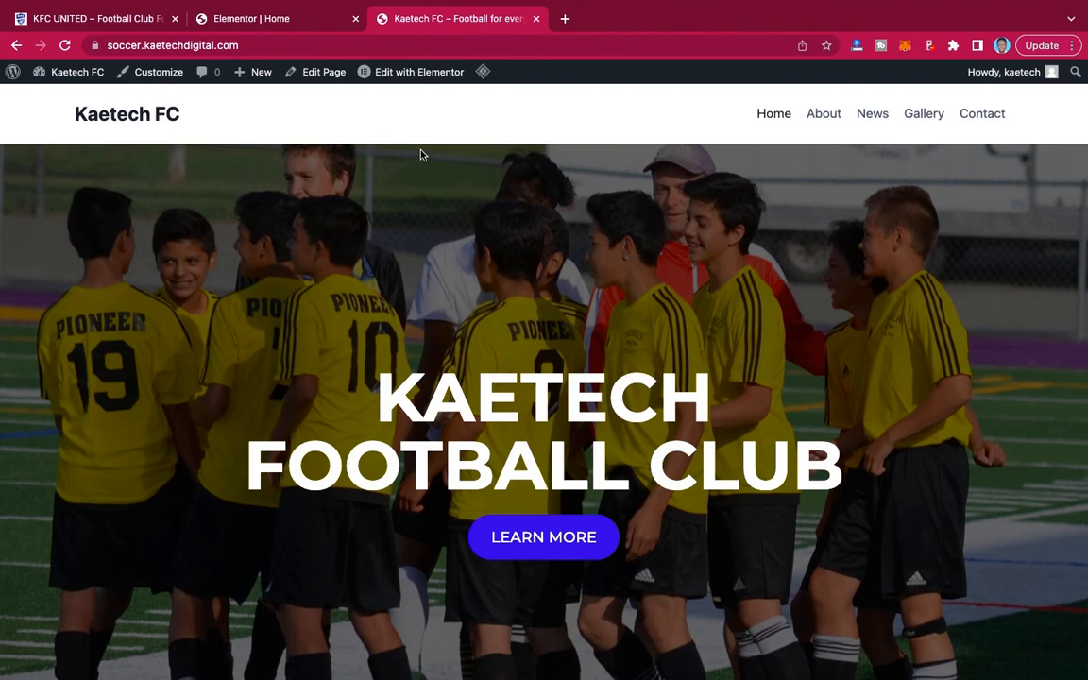
pyautogui.scroll(-10, 739, 326)
pyautogui.scroll(-8, 738, 326)
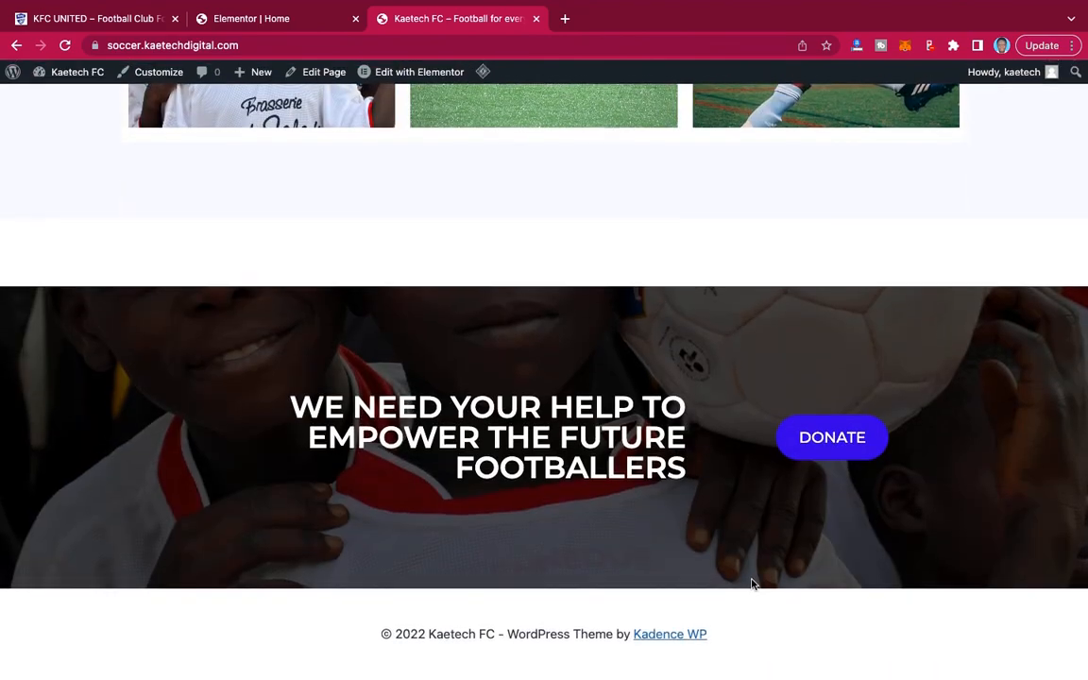
pyautogui.scroll(15, 768, 534)
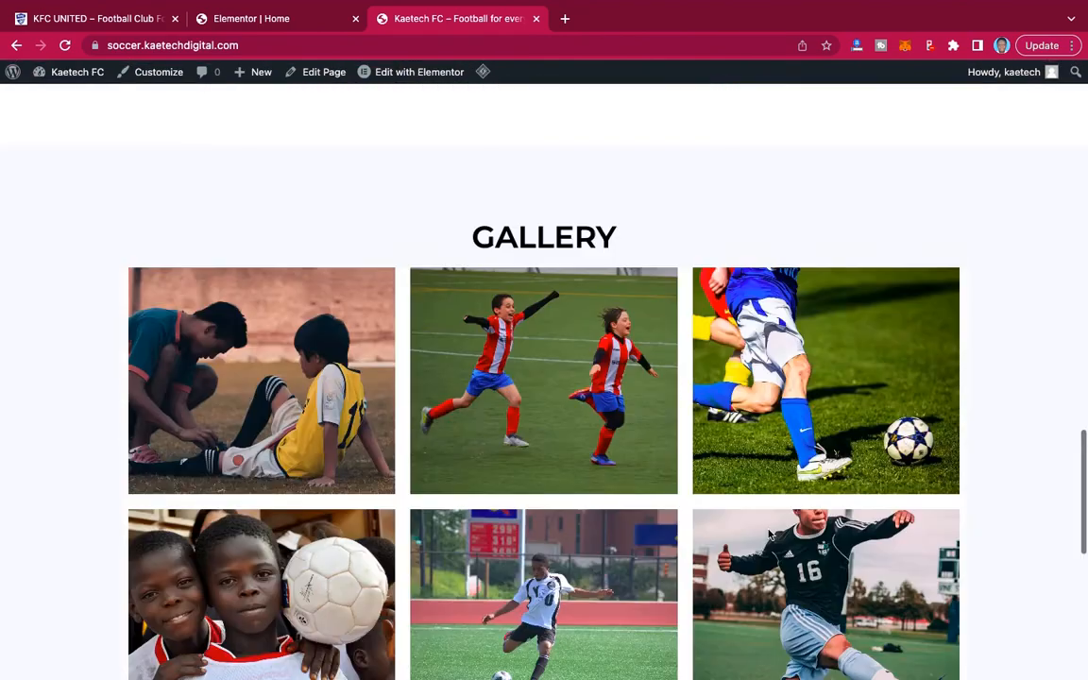